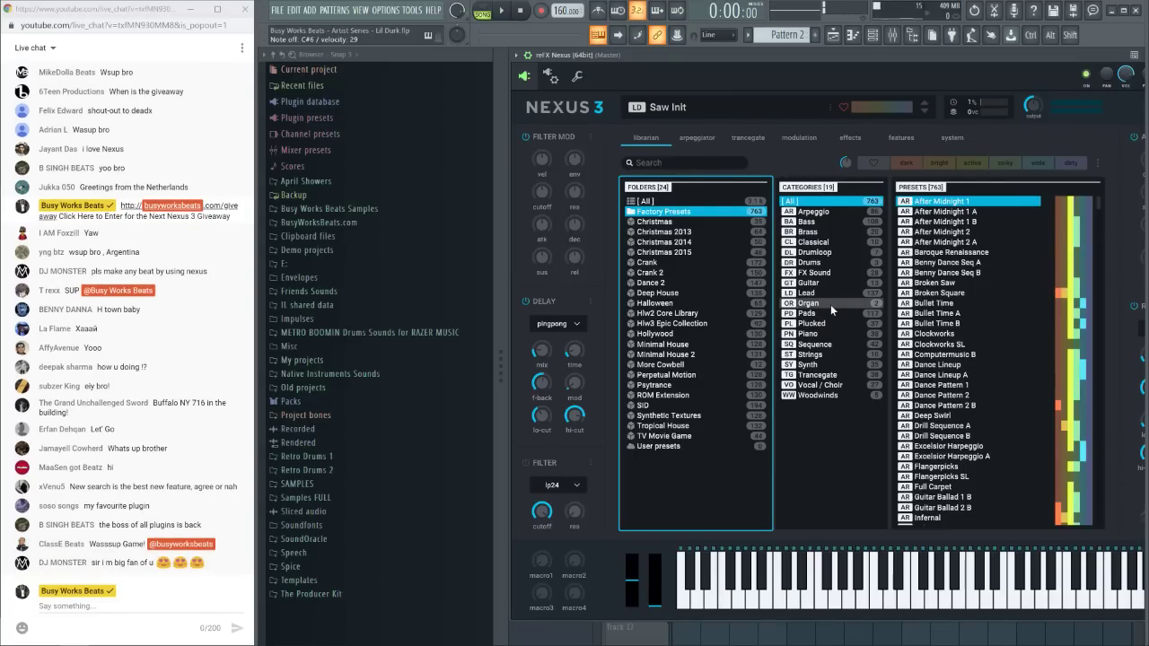
Browse the guitar and plucked categories of the Factory Presets, and search the plucked presets for "bell"
click(821, 283)
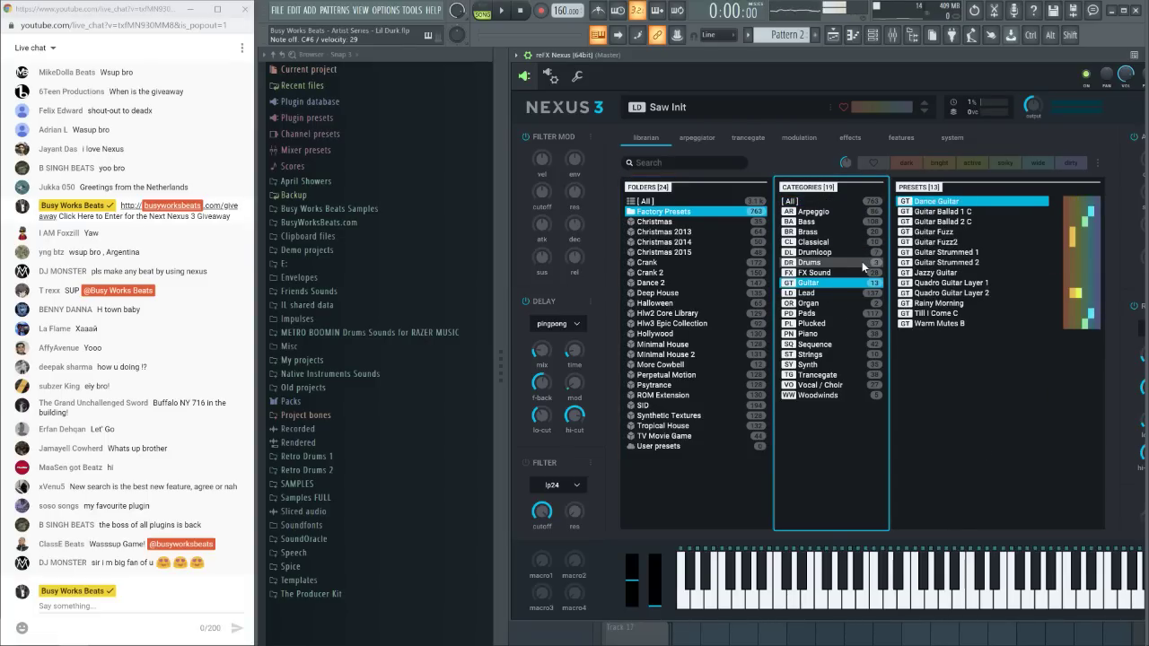
click(825, 325)
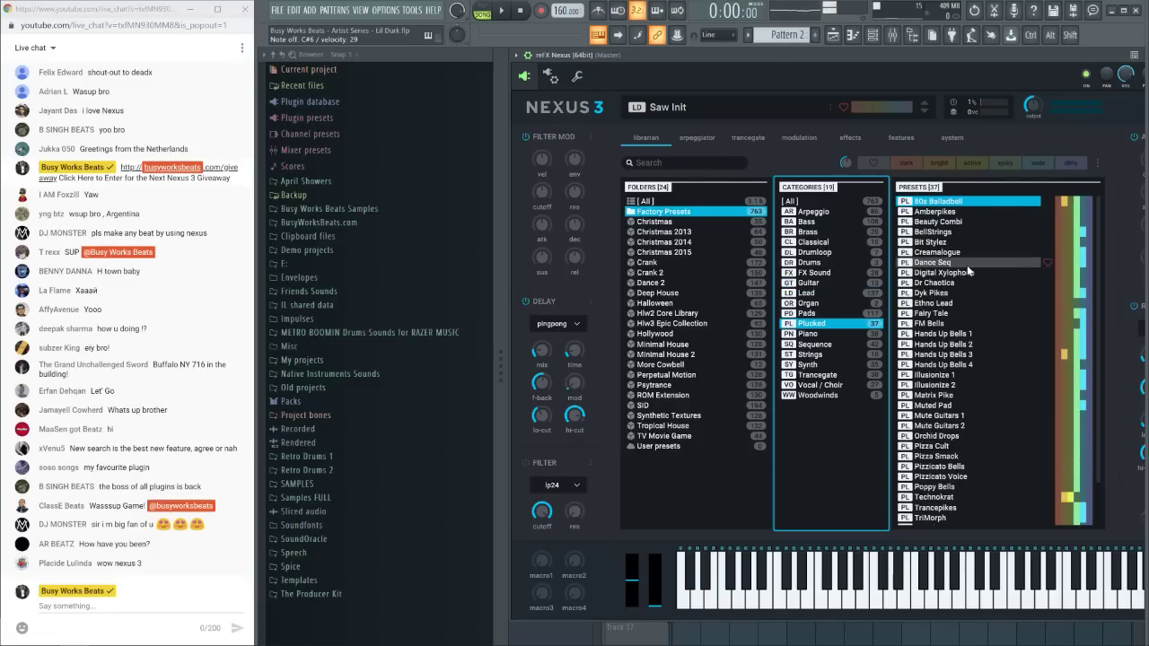
scroll(975, 260, down, 2)
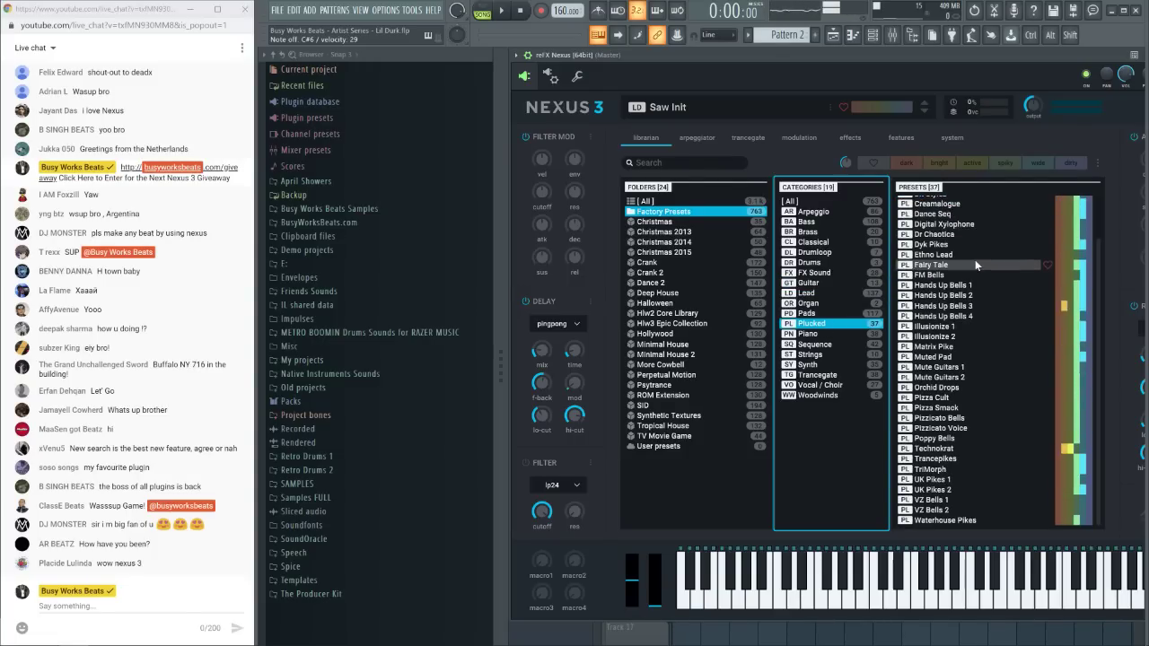
scroll(976, 265, up, 2)
click(682, 163)
text(bell)
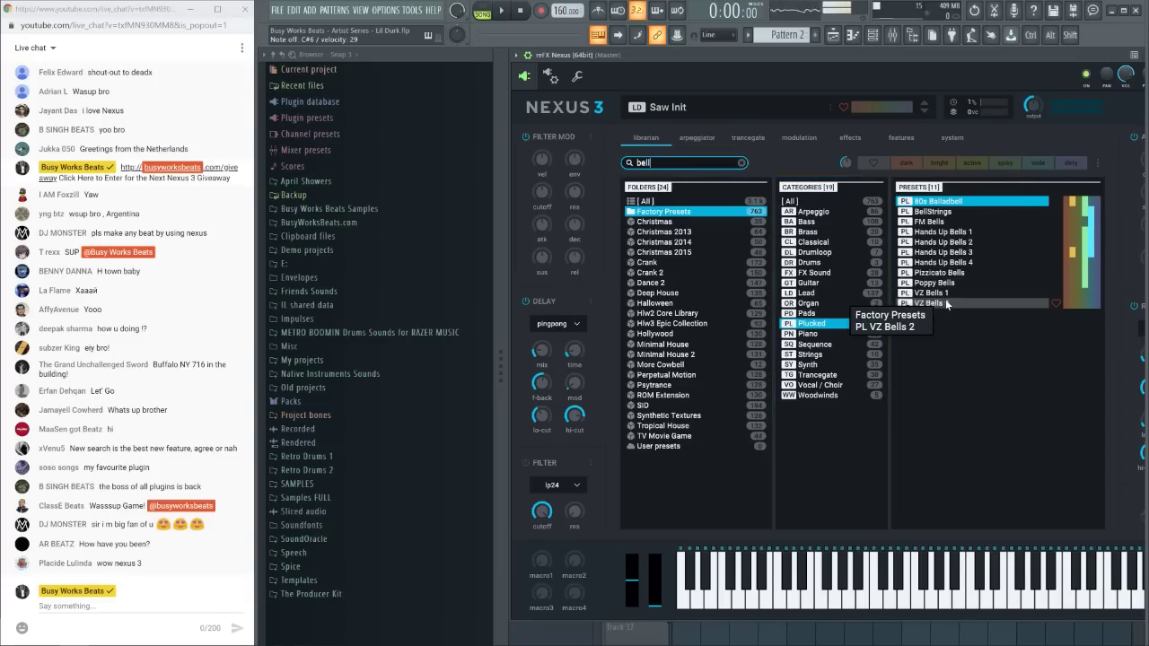
Audition the 80s Balladbell and BellStrings presets and load FM Bells as the sound
click(956, 218)
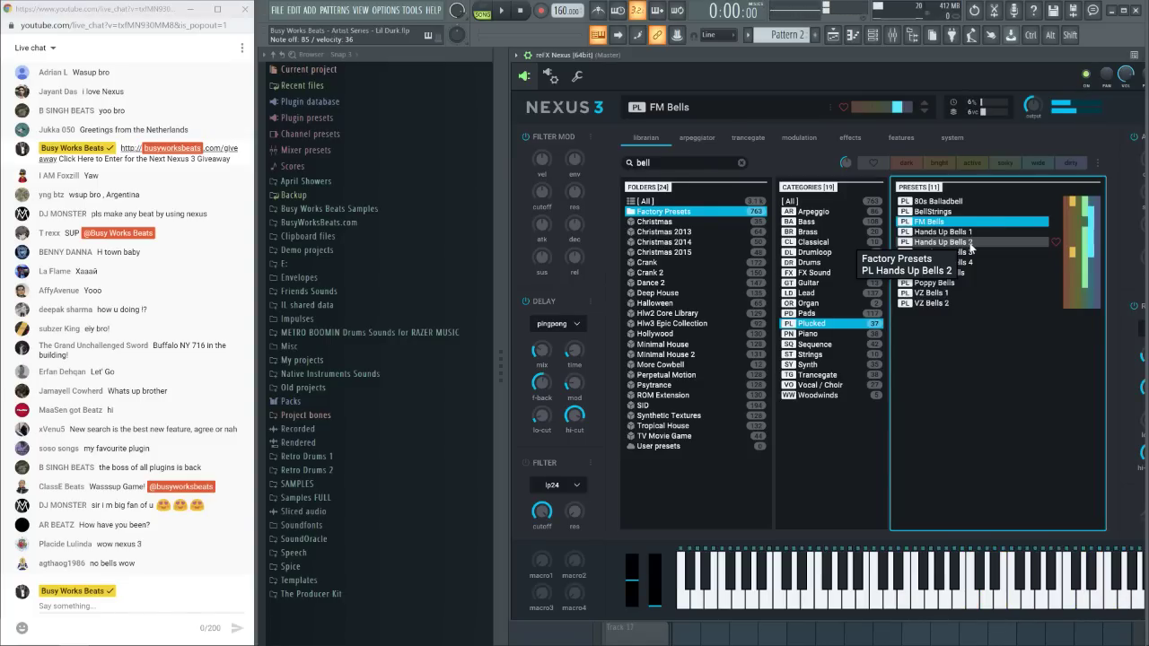
click(953, 202)
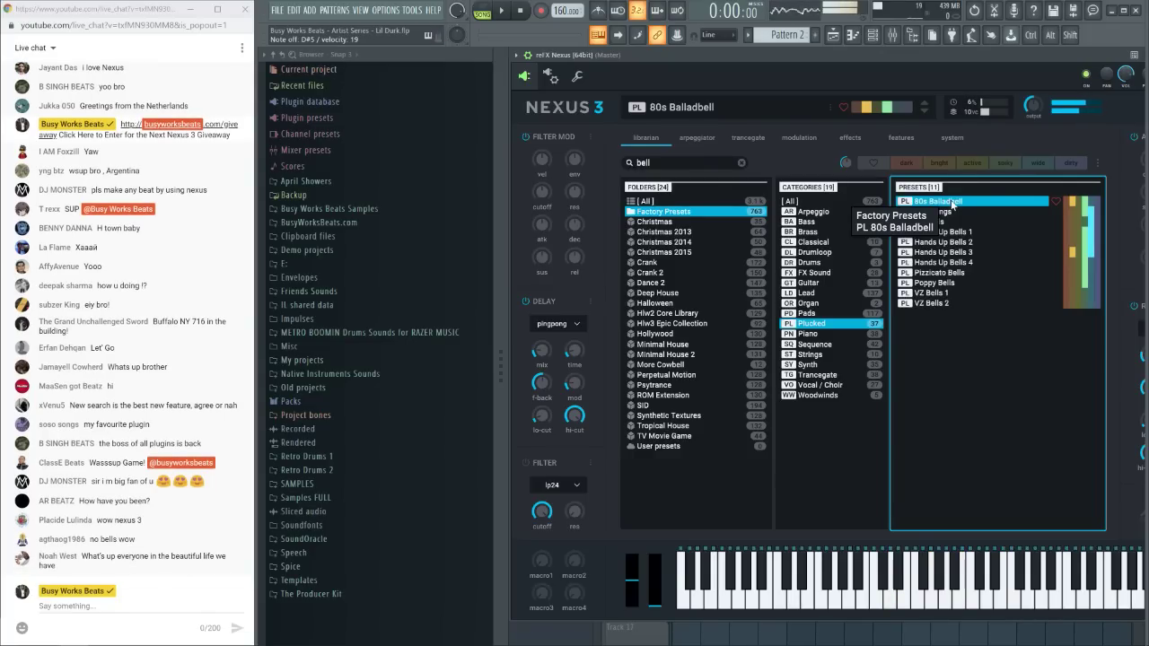
click(946, 213)
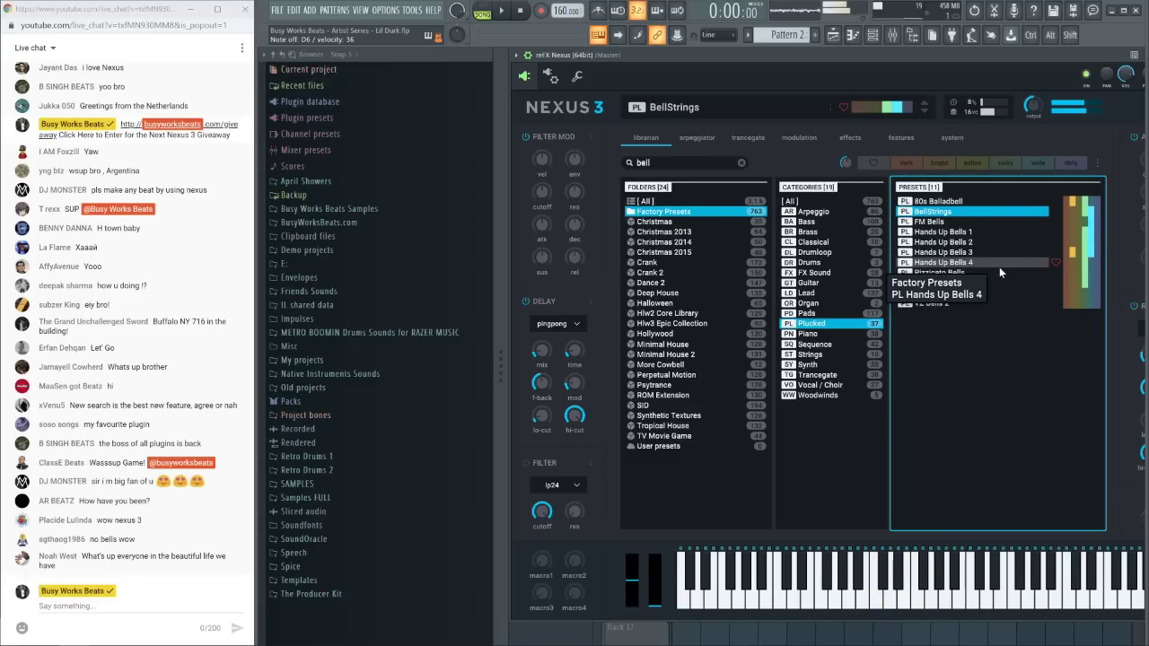
click(959, 221)
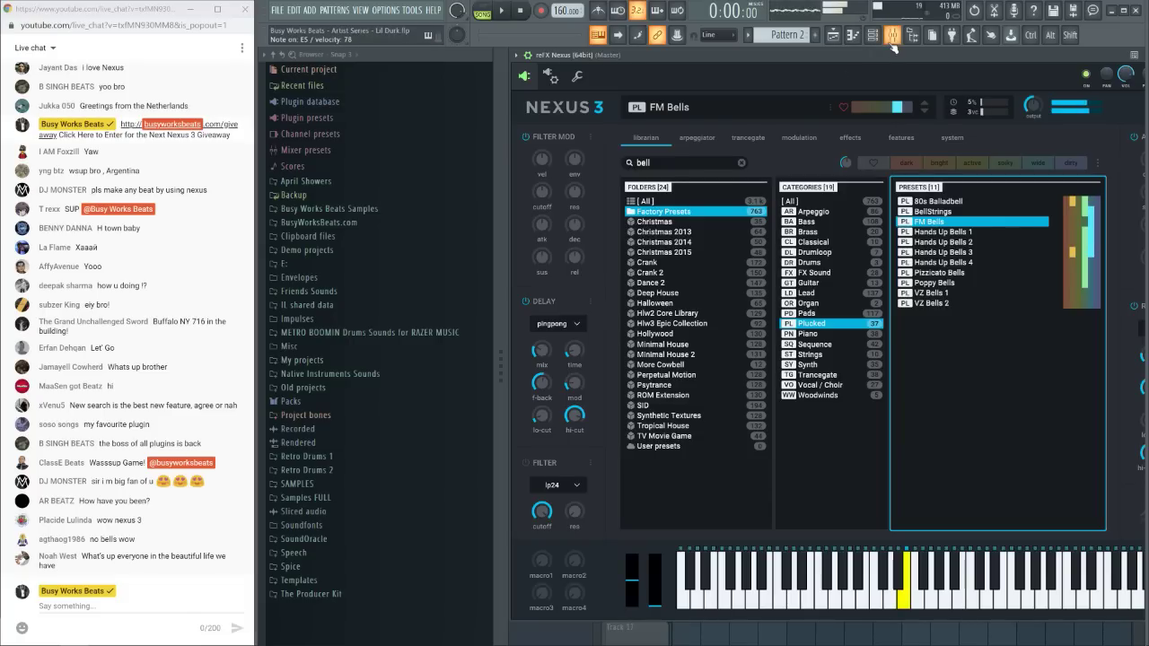
Hide the browser and open the piano roll for the Nexus channel, routed to mixer insert 1
click(910, 35)
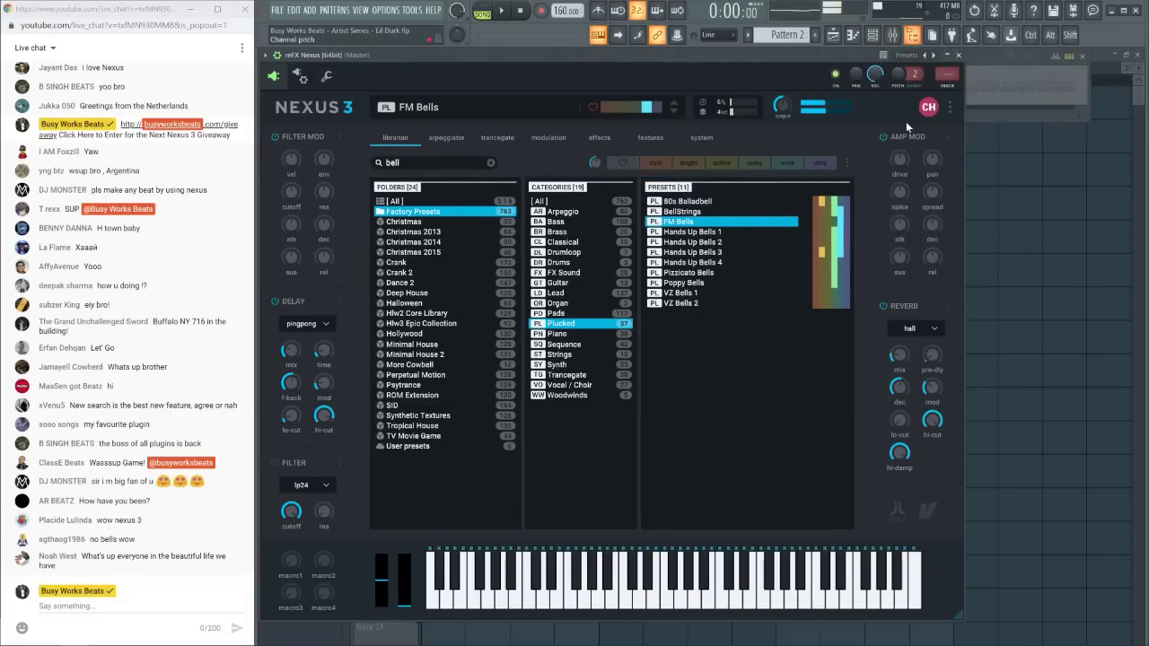
key(ctrl+f)
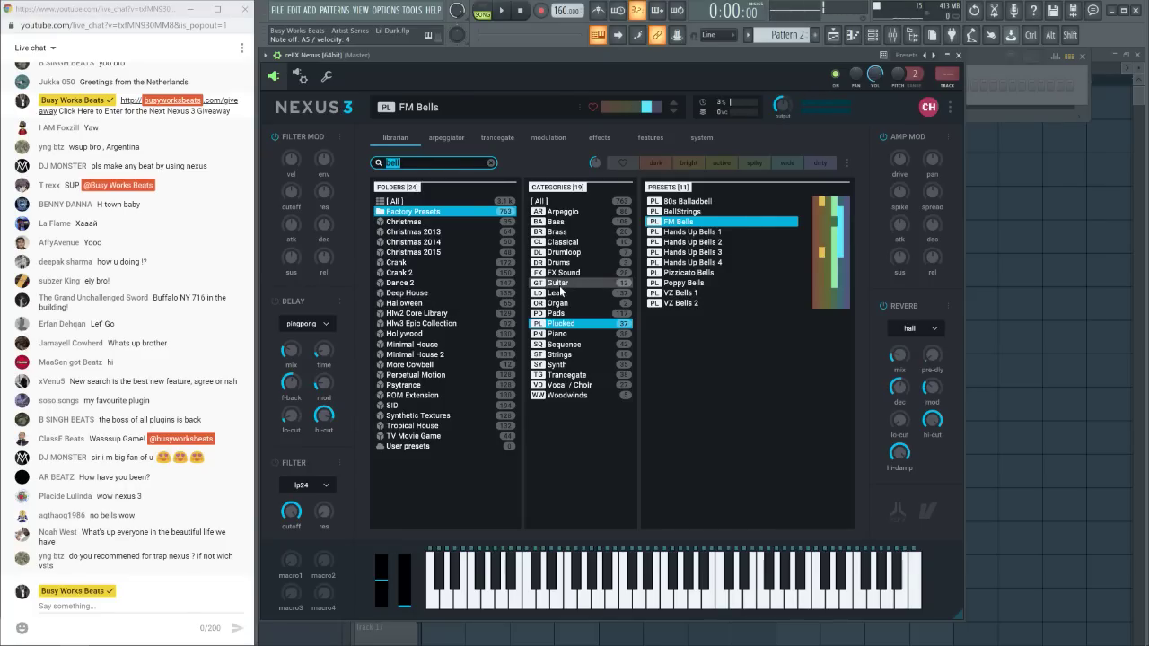
click(958, 55)
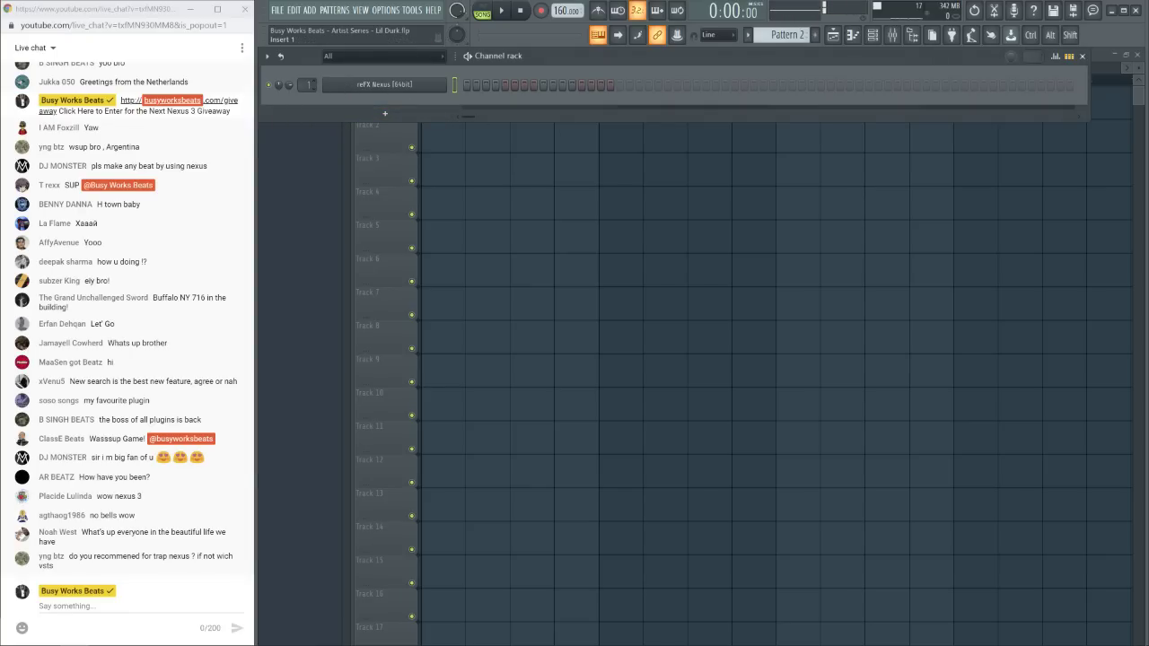
right_click(400, 90)
click(459, 92)
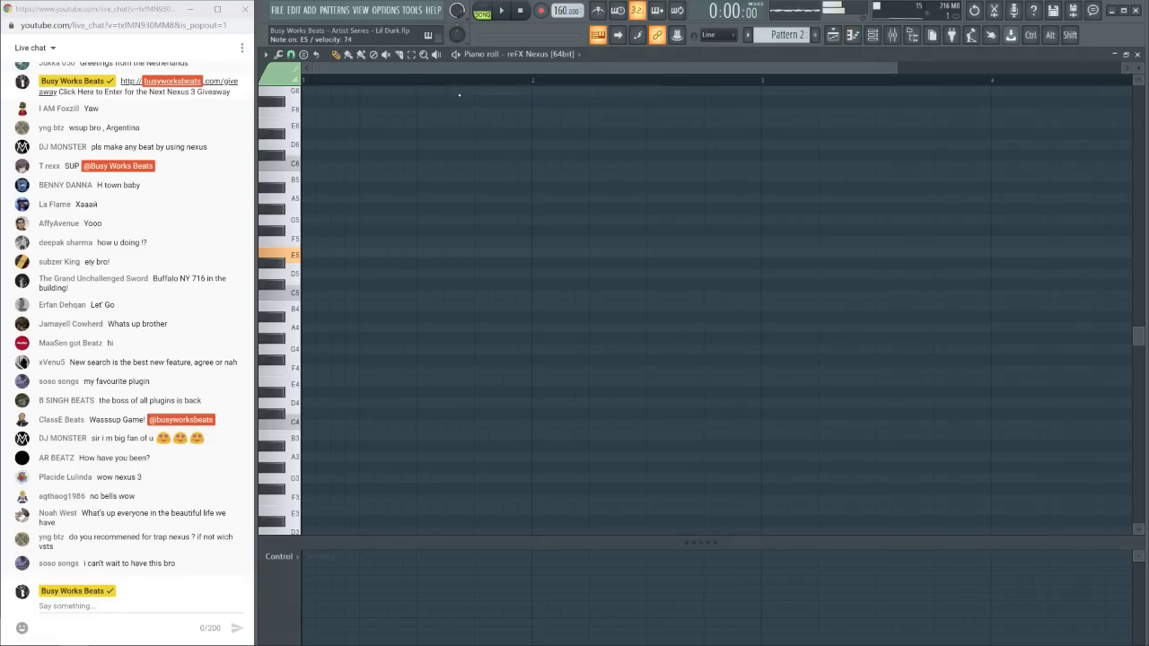
Draw one-beat notes E5, A5, C6 and E6 one after another across bar 1
click(314, 255)
drag(337, 253, 368, 253)
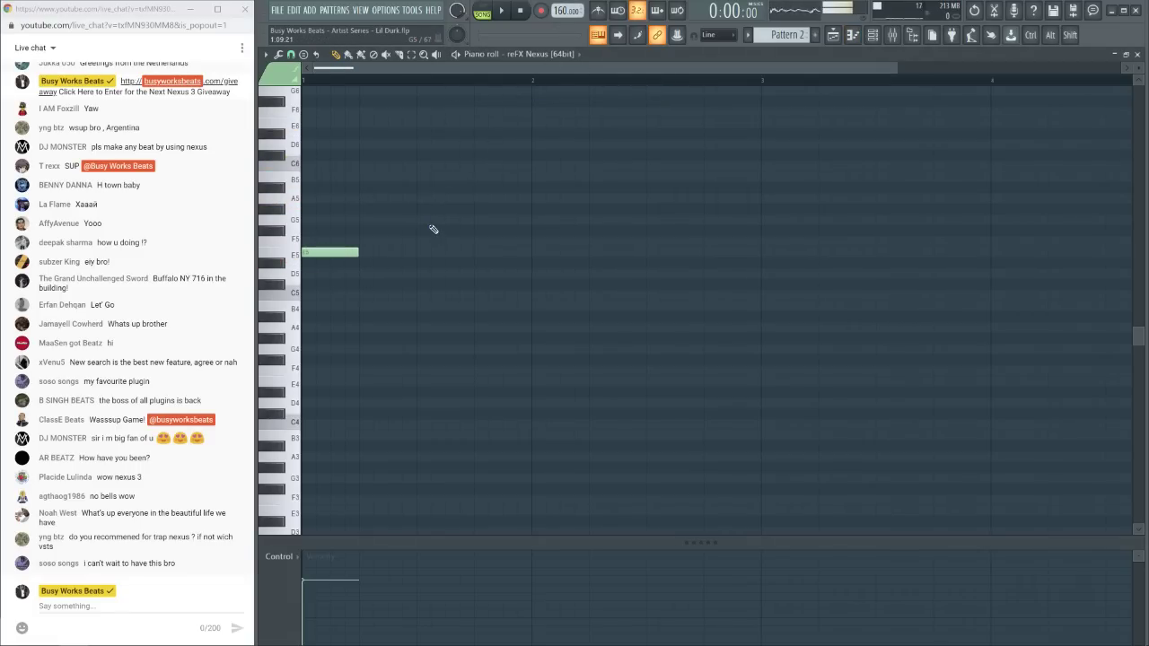
click(364, 208)
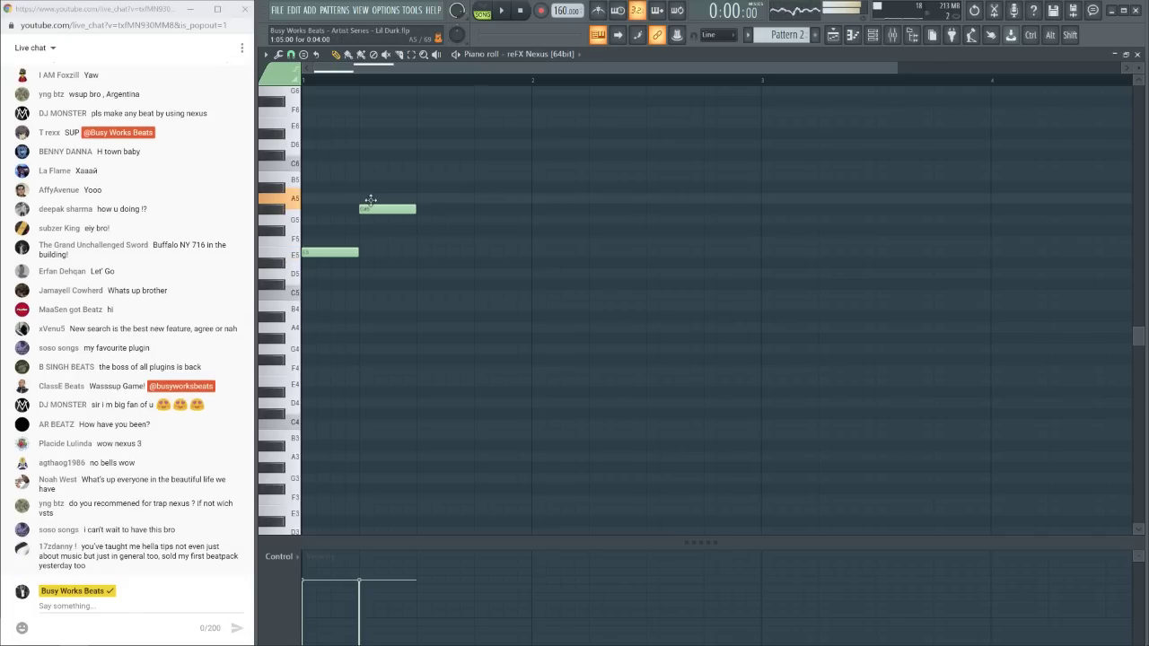
drag(370, 199, 370, 198)
click(418, 167)
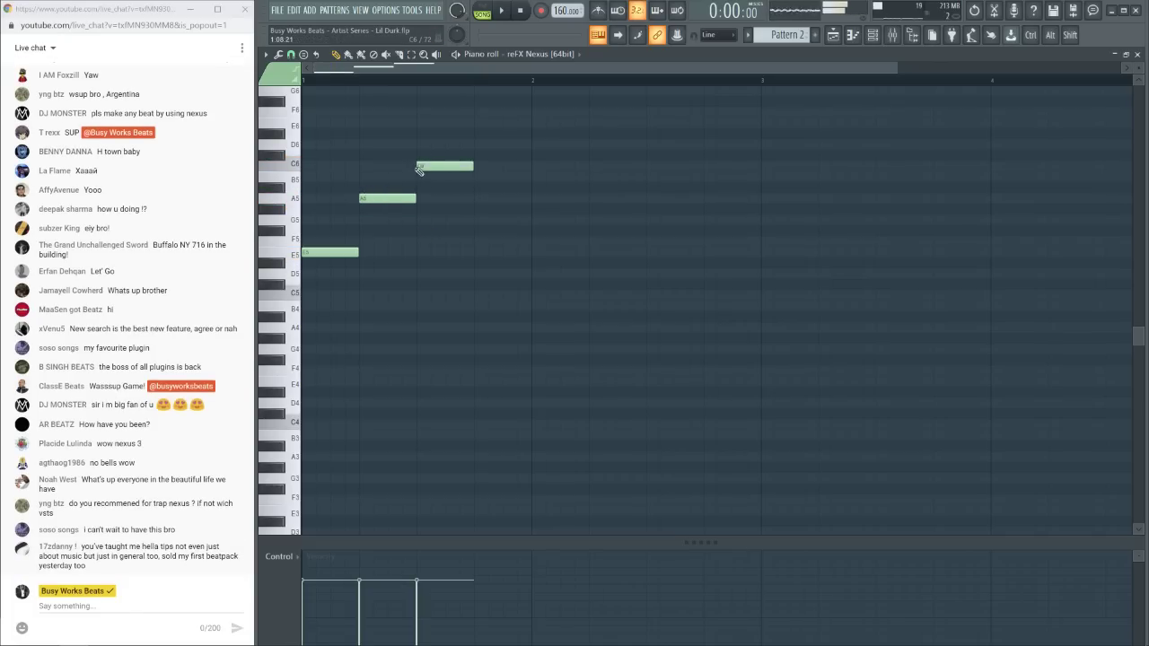
click(479, 122)
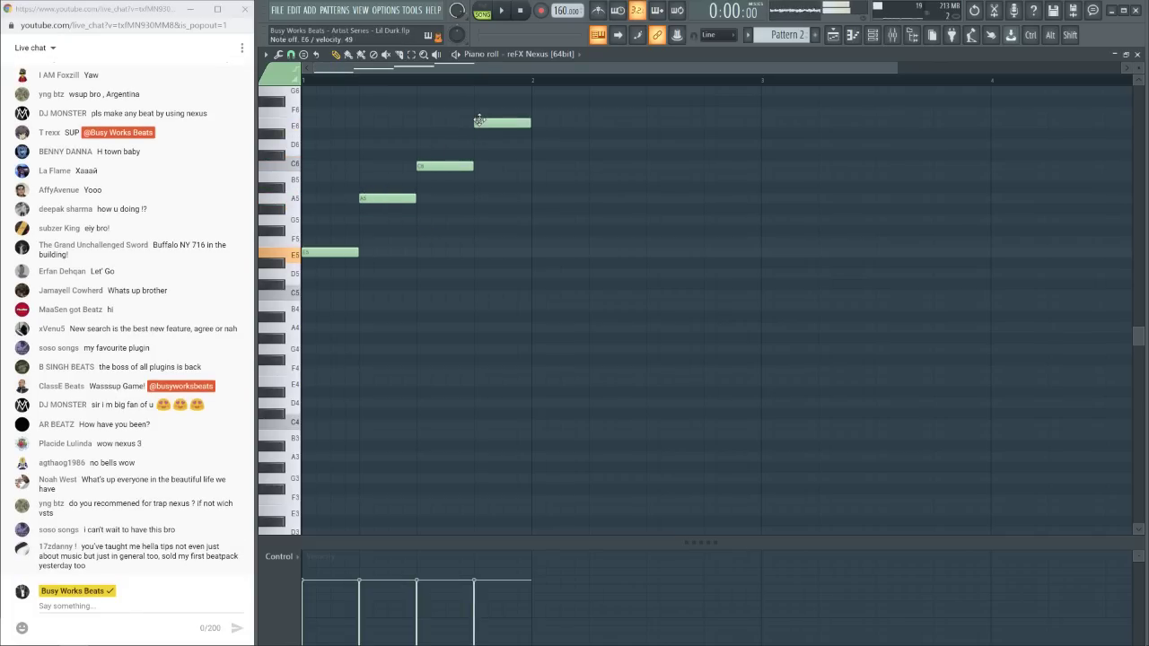
Draw one-beat notes E5, A5, B5 and C6 across bar 2 and play back the pattern
click(536, 253)
click(592, 199)
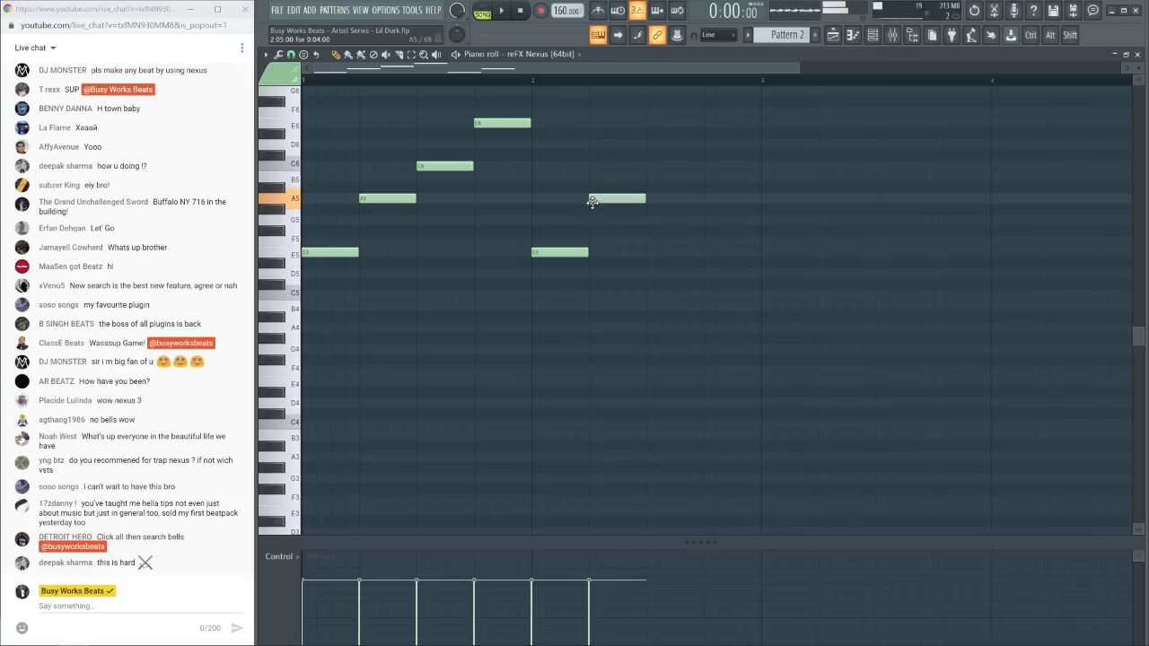
click(648, 165)
drag(648, 169, 650, 178)
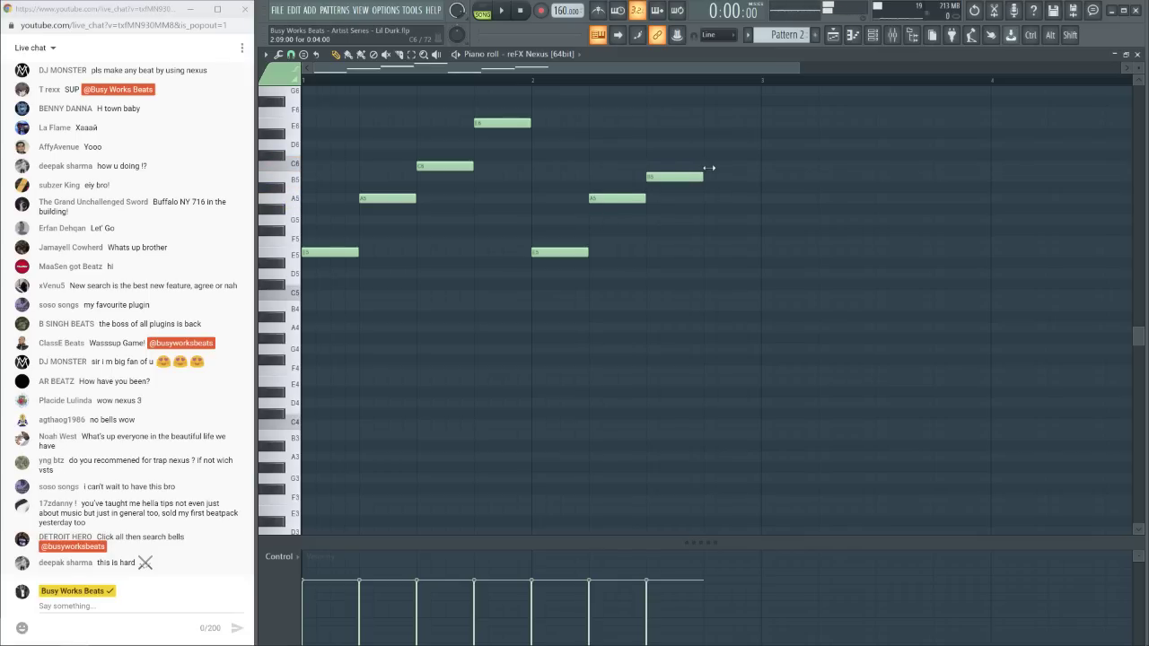
click(724, 165)
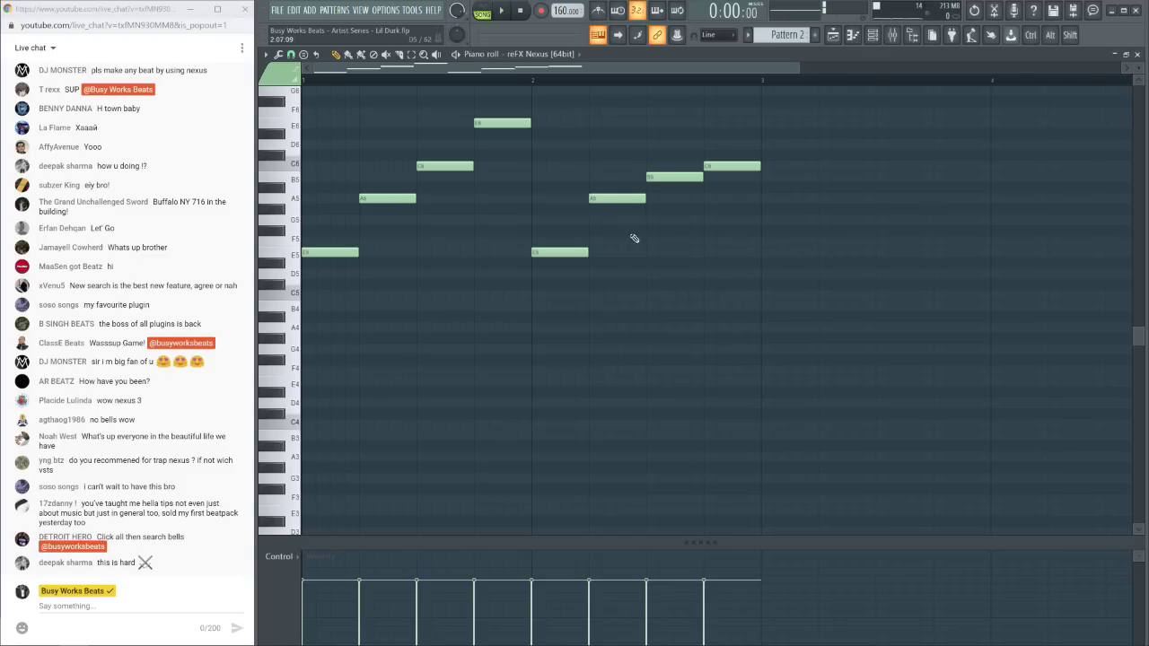
key(space)
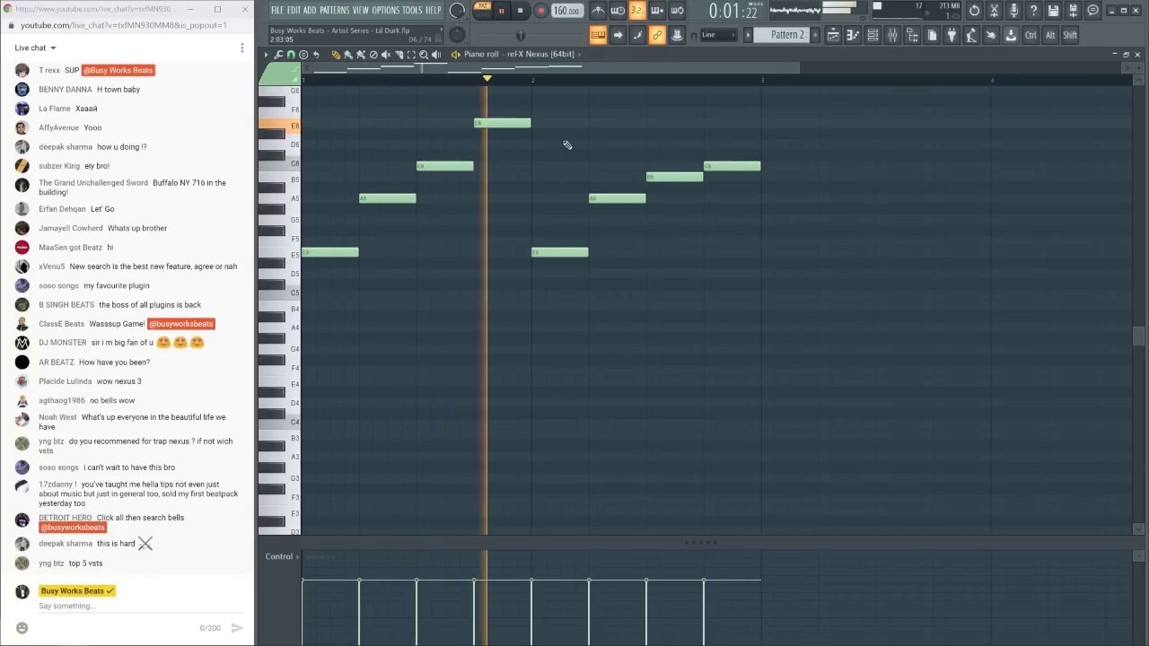
key(space)
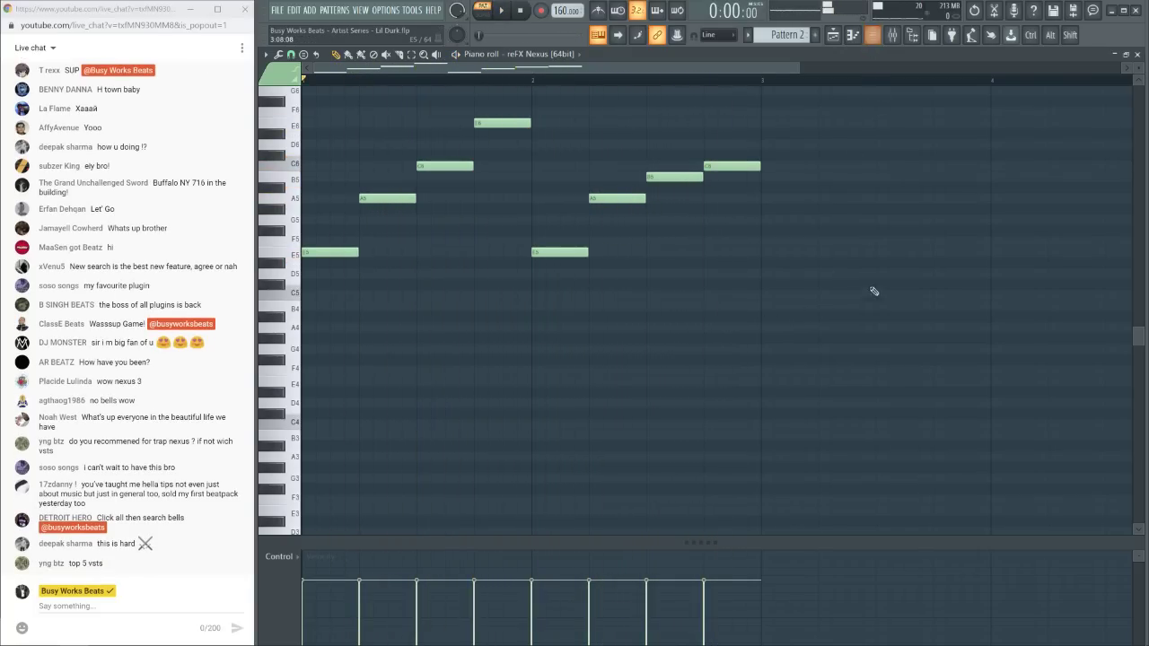
Turn on the lp24 filter in Nexus and set its cutoff to 39 and resonance to 52 while the pattern plays
key(F6)
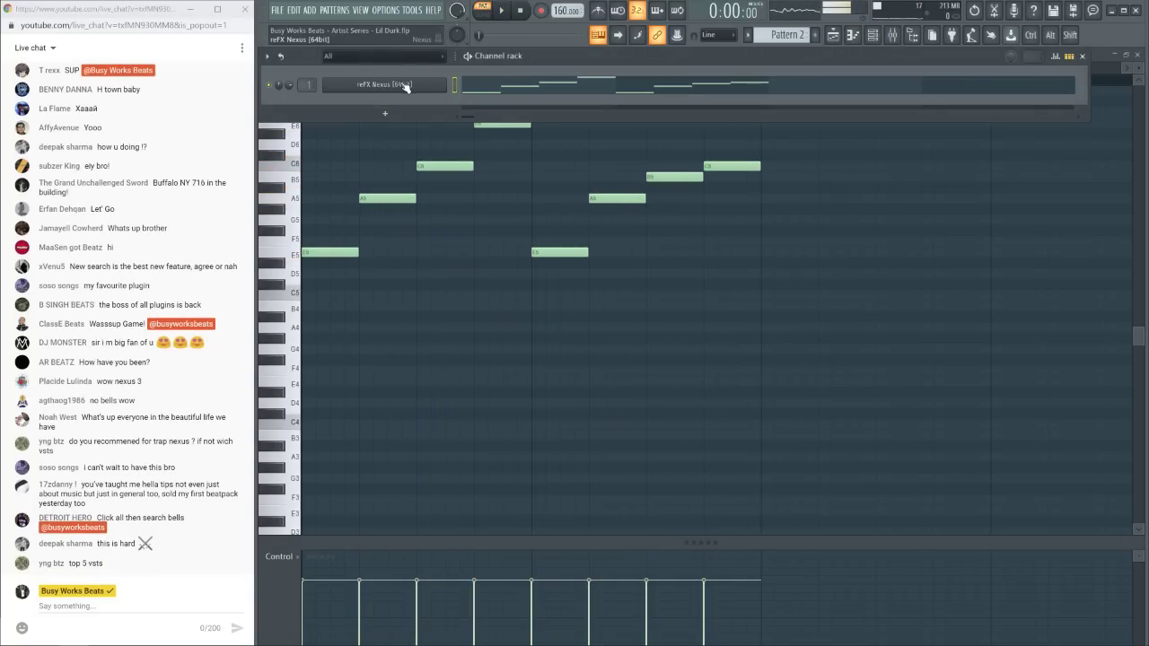
click(405, 85)
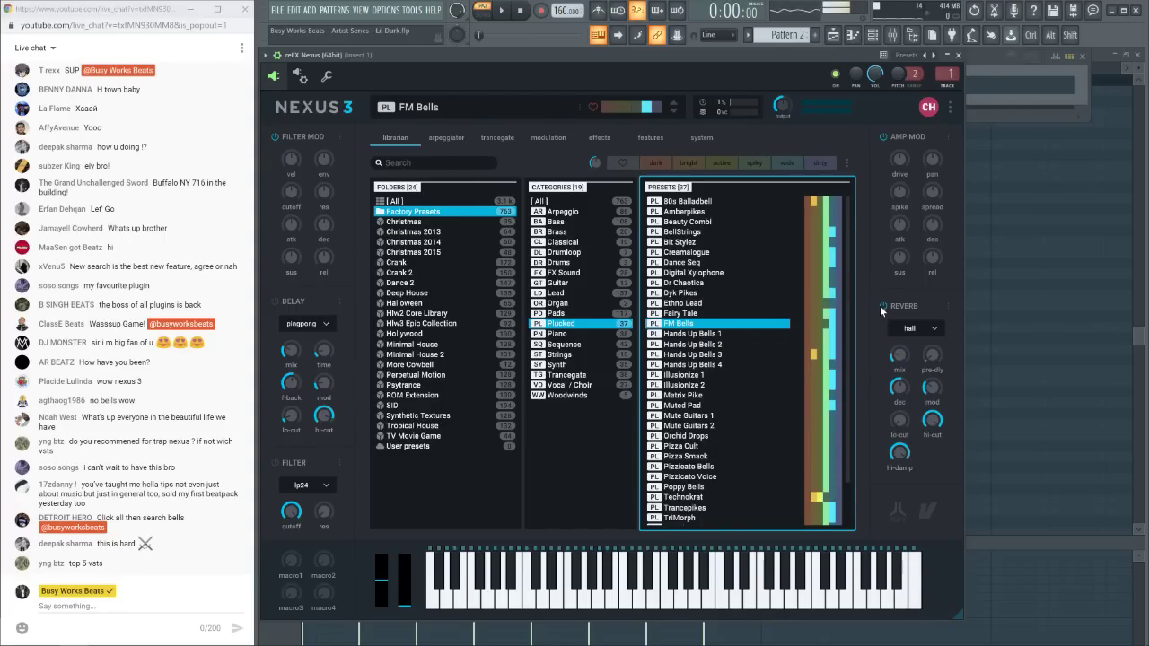
click(274, 462)
mouse_move(296, 512)
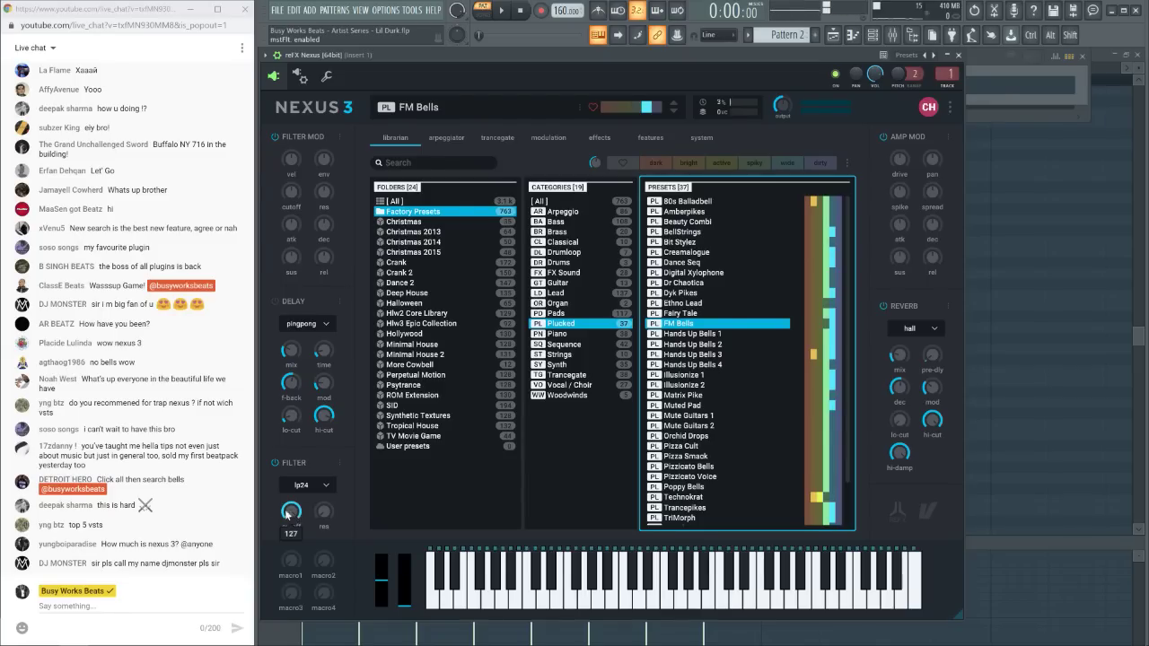
key(space)
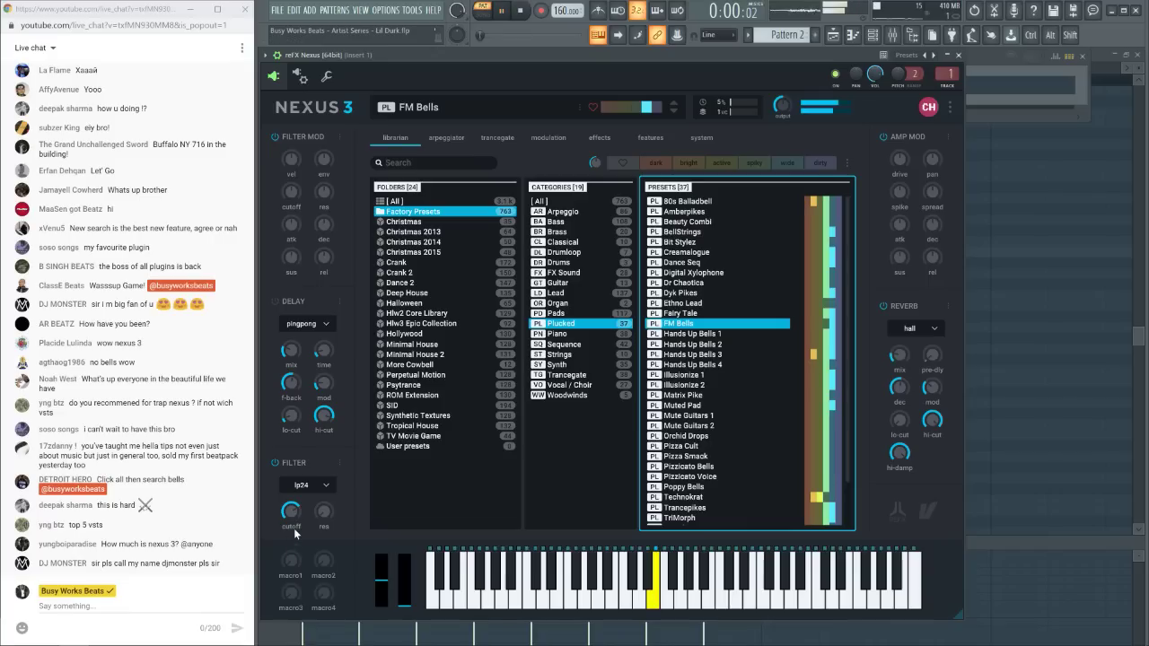
mouse_move(297, 535)
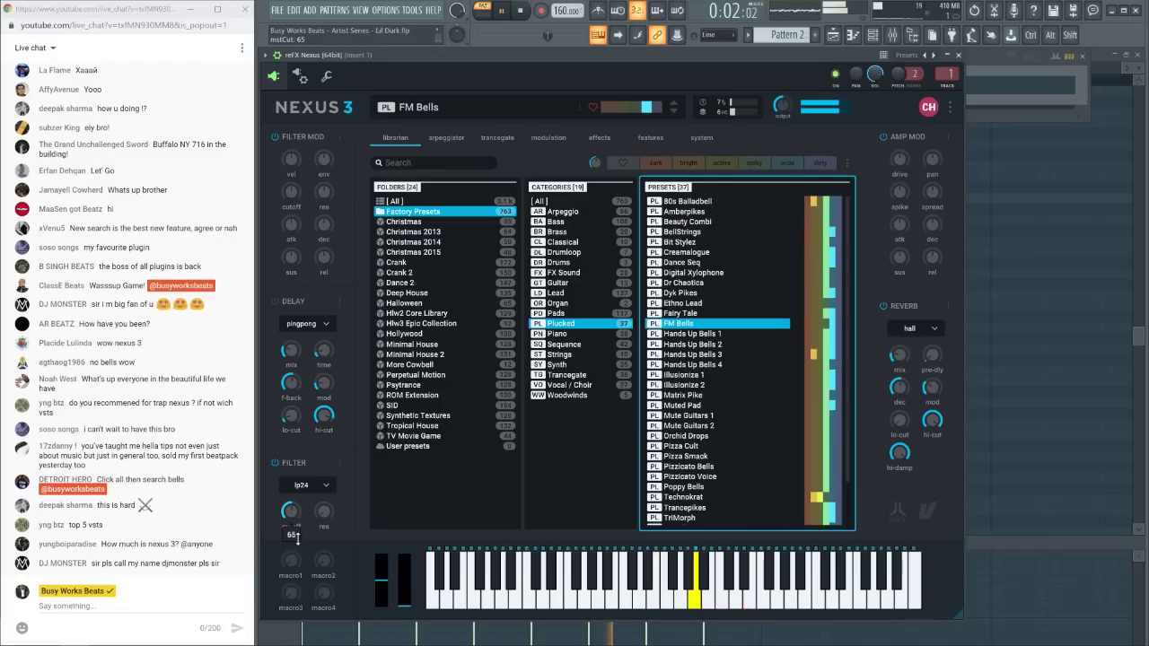
key(space)
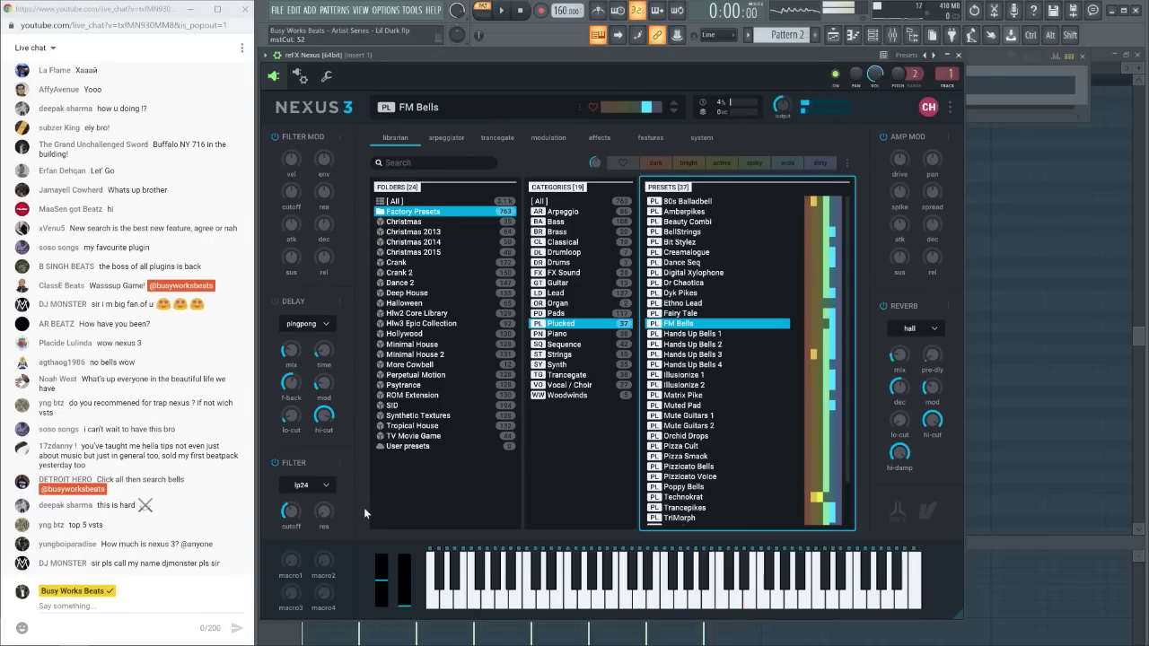
key(space)
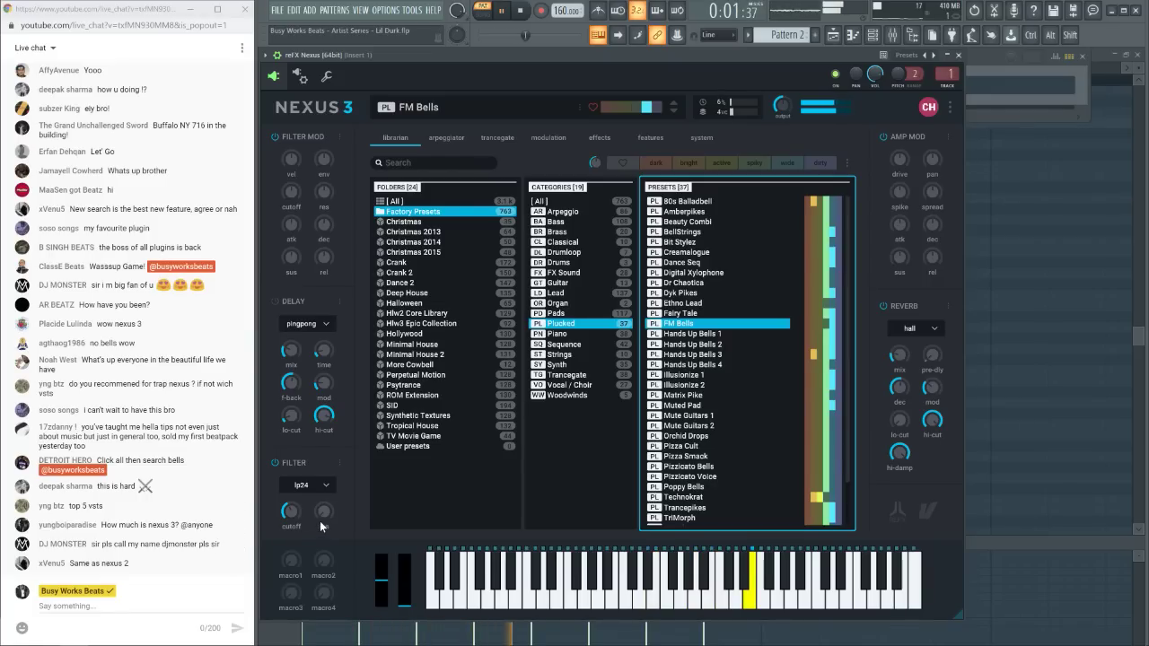
drag(324, 521, 289, 518)
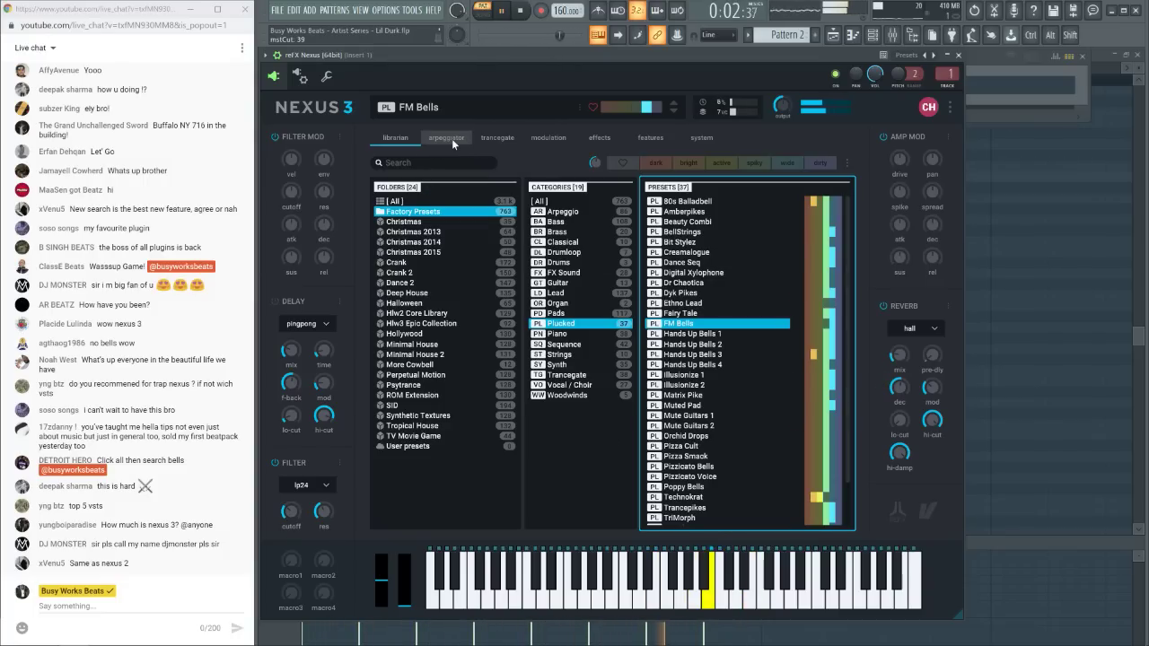
Turn on the main arpeggiator and set it to 3 octaves at 1/16 speed
click(610, 137)
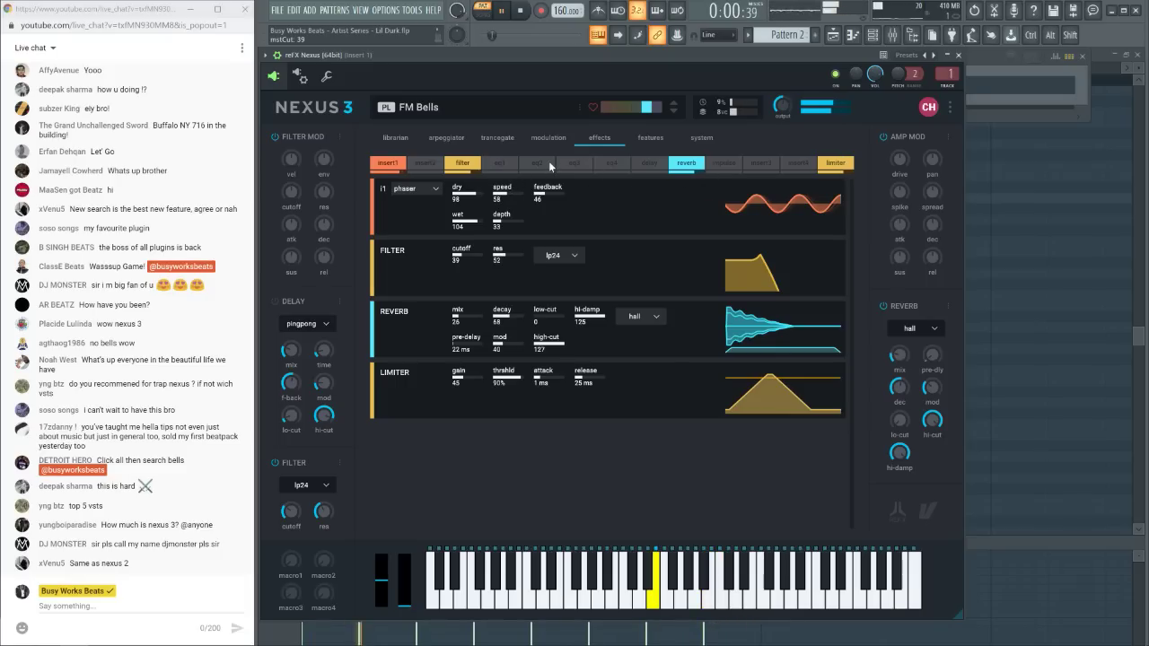
click(447, 140)
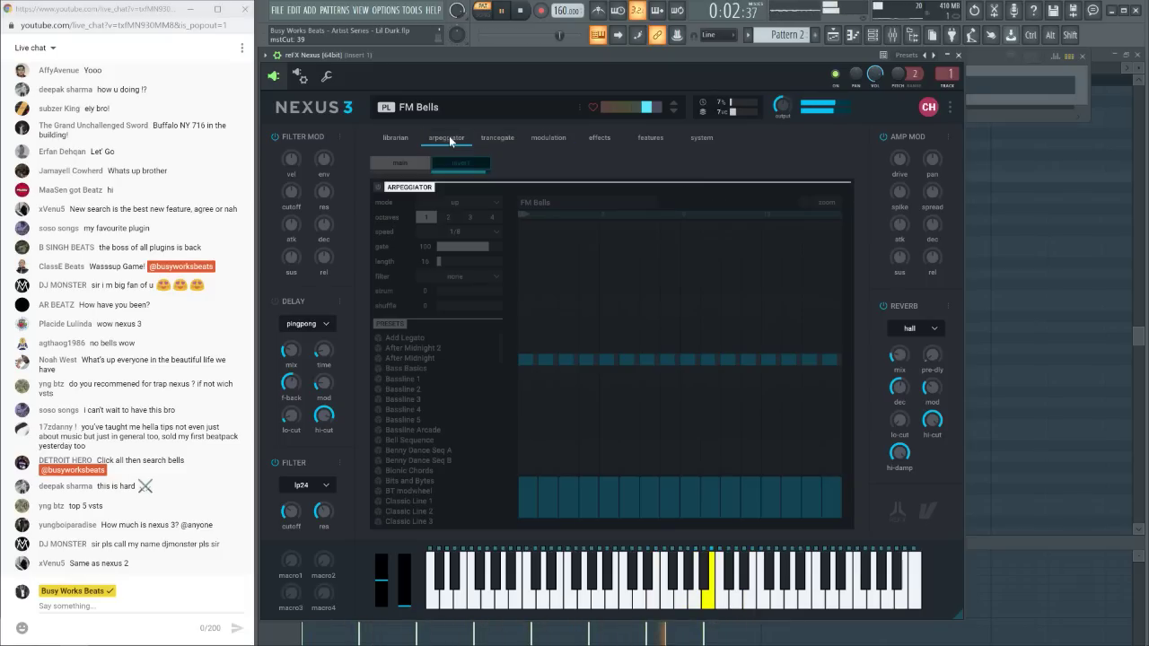
click(377, 187)
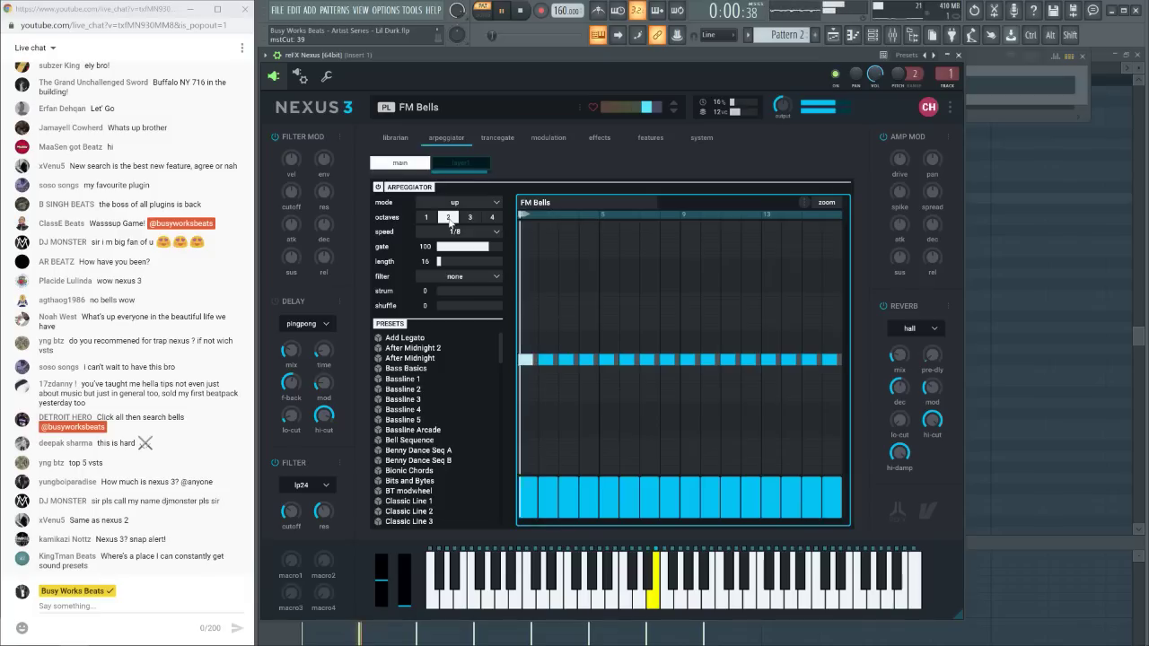
click(448, 217)
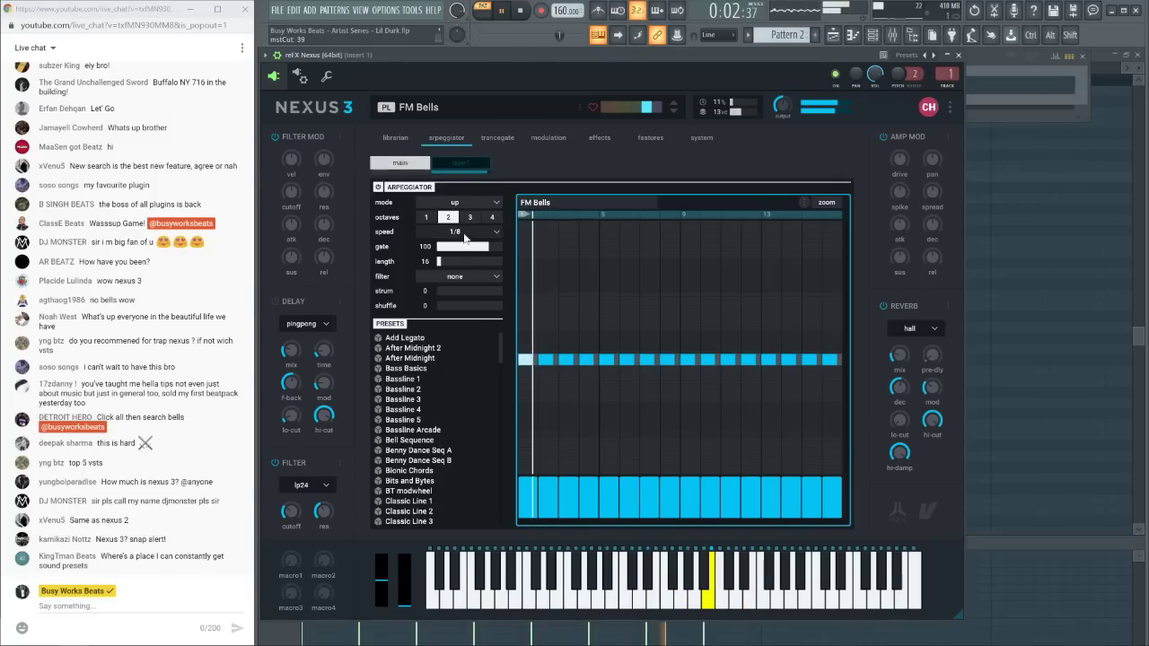
click(464, 233)
click(452, 269)
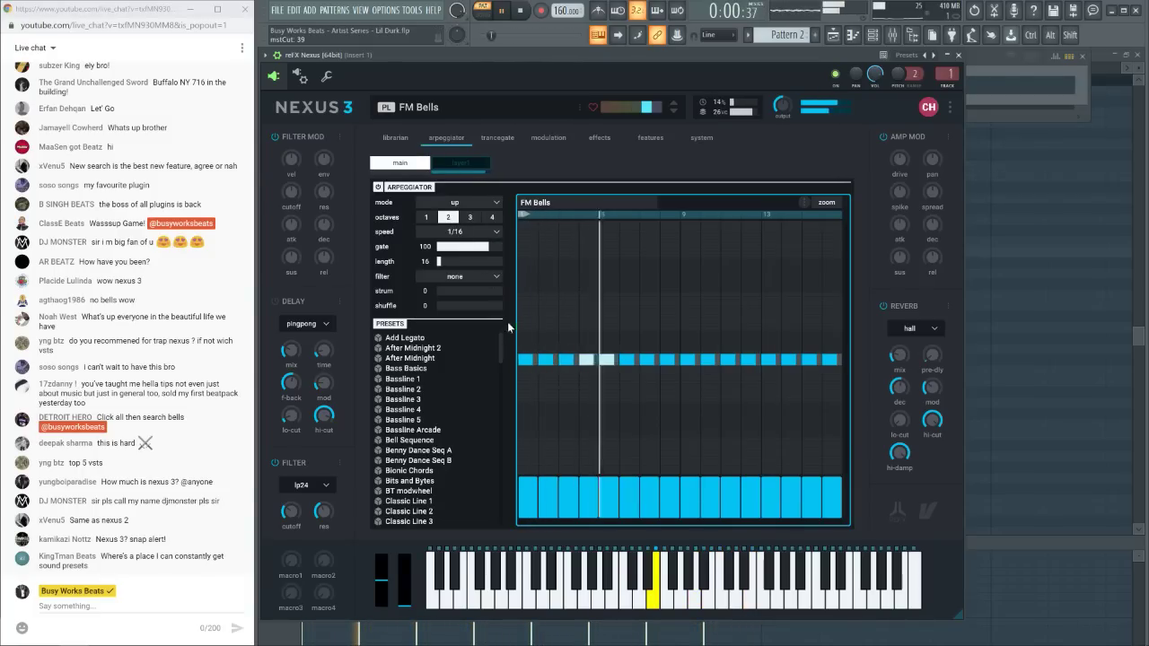
click(469, 217)
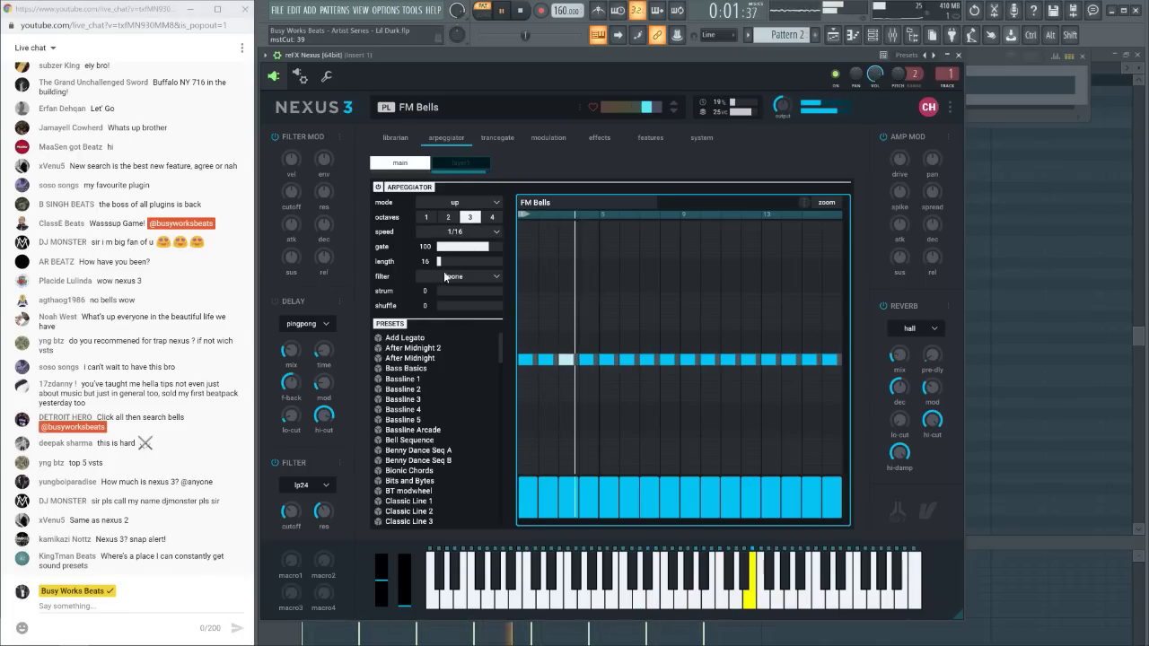
Raise the filter cutoff to 87 and audition the pattern
drag(301, 509, 297, 483)
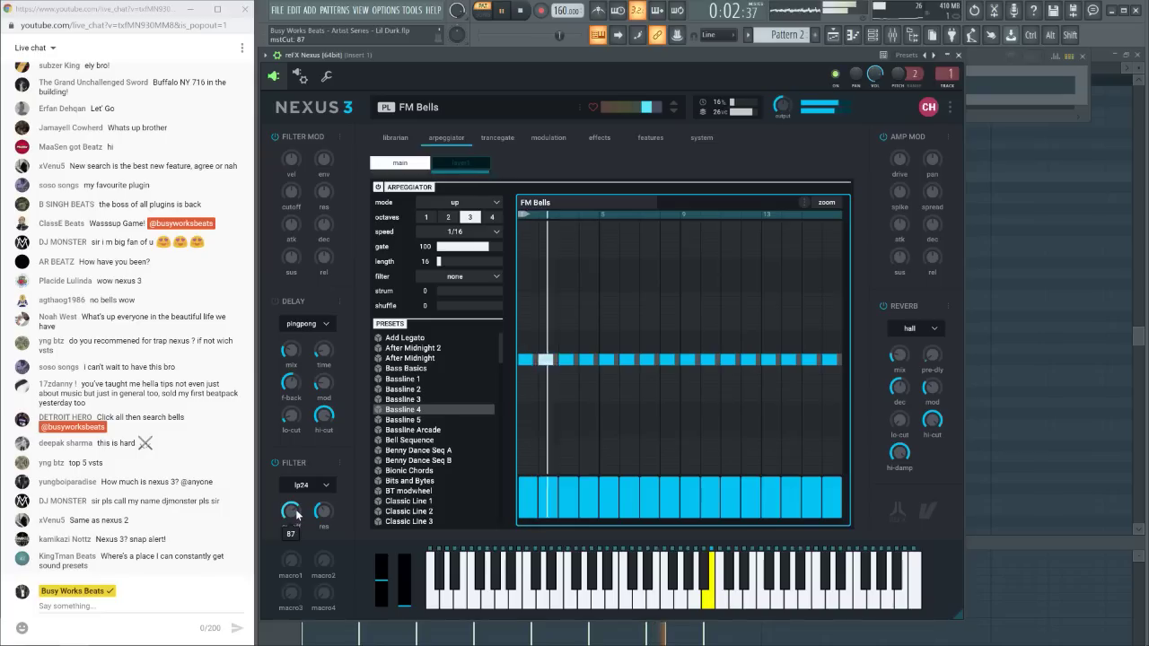
click(522, 12)
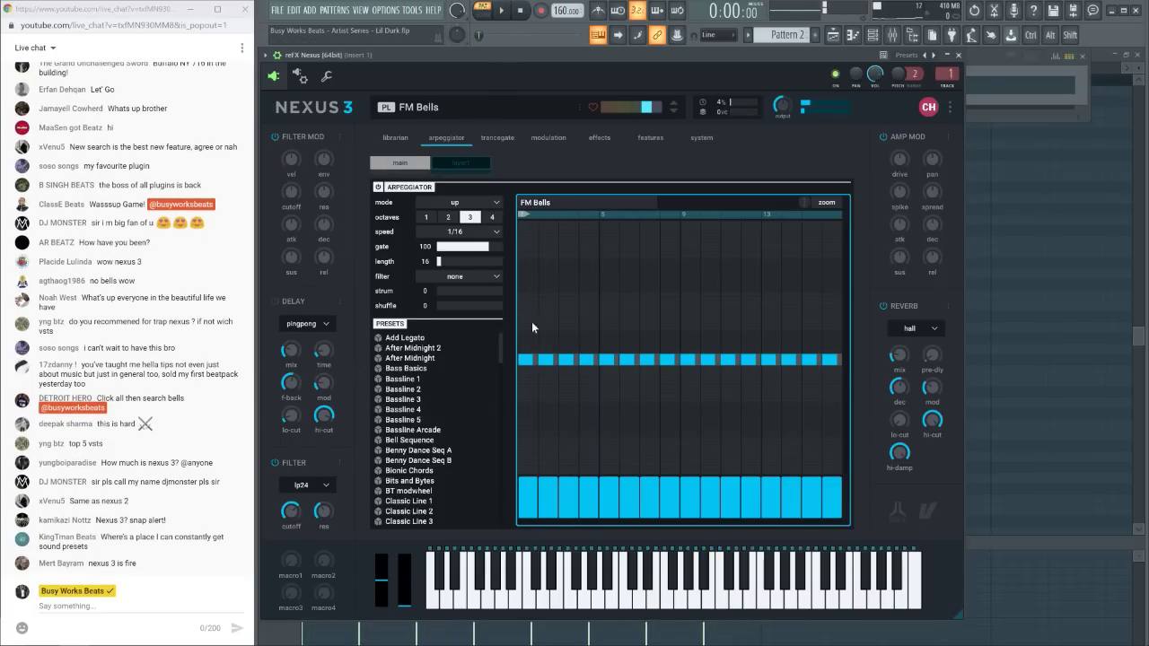
click(504, 11)
key(space)
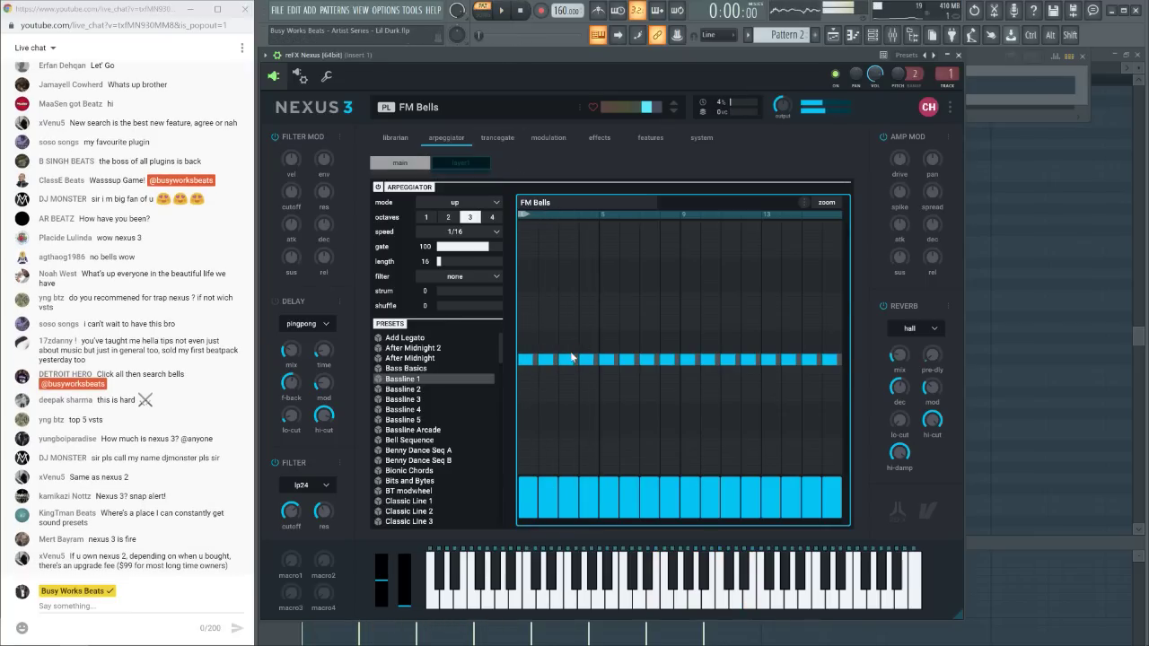
Try resizing the third note in the arpeggiator pattern
click(571, 360)
click(570, 360)
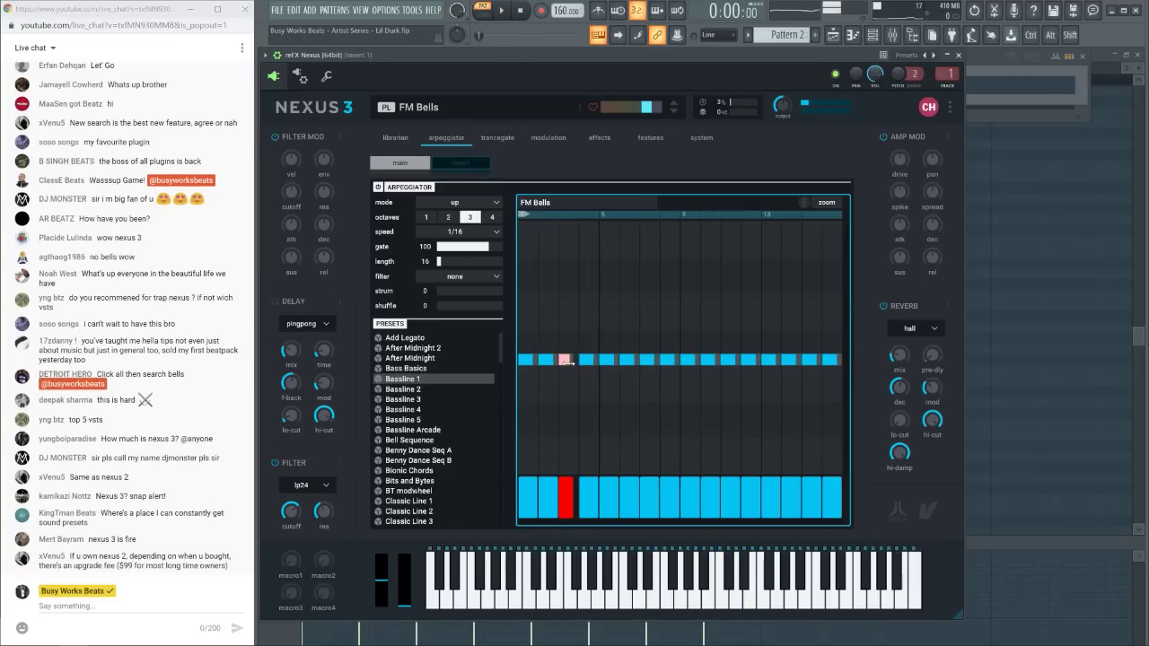
drag(567, 361, 573, 361)
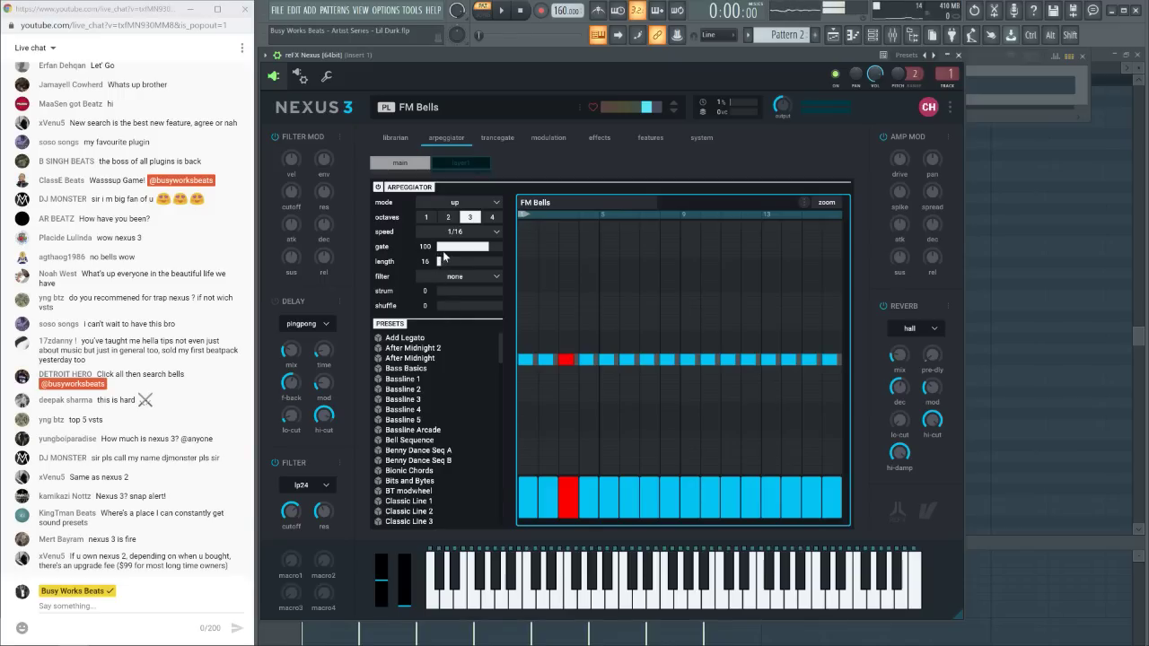
Try arpeggiator gate values of 37, 61 and 38 while auditioning the pattern
drag(458, 254, 399, 258)
key(space)
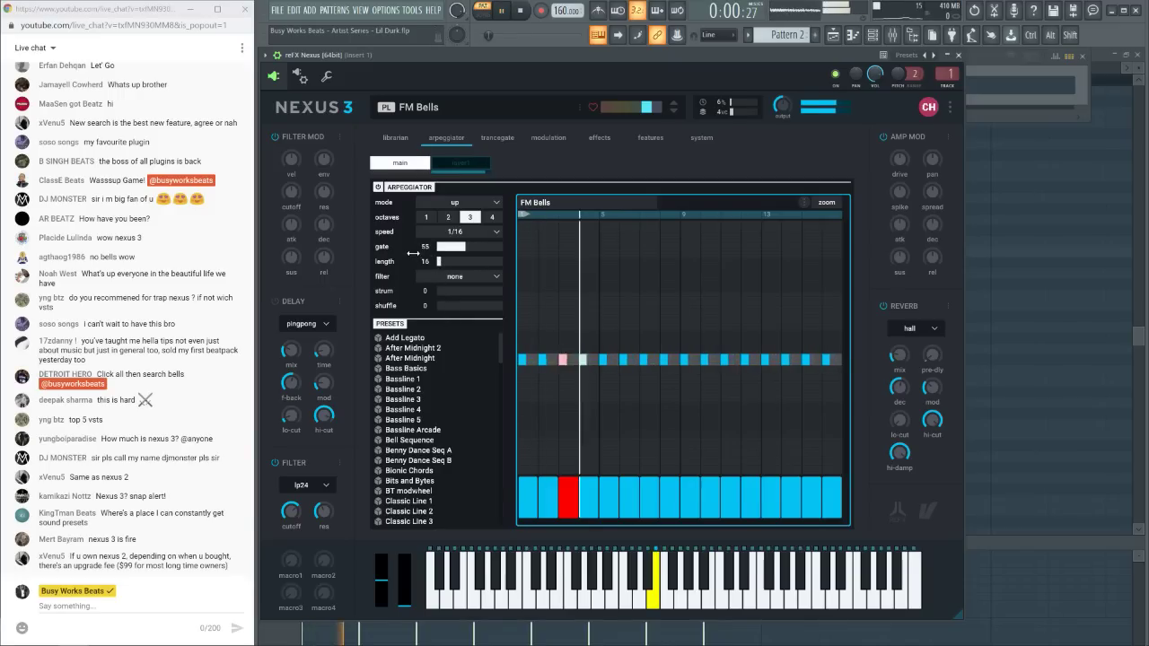
key(space)
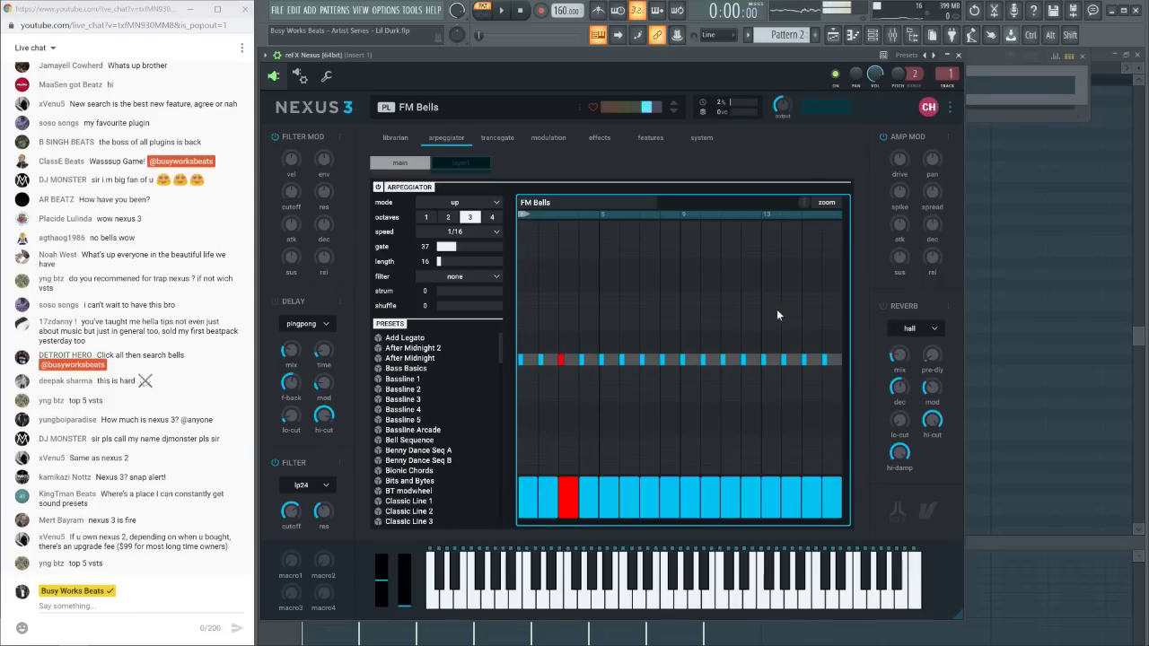
key(space)
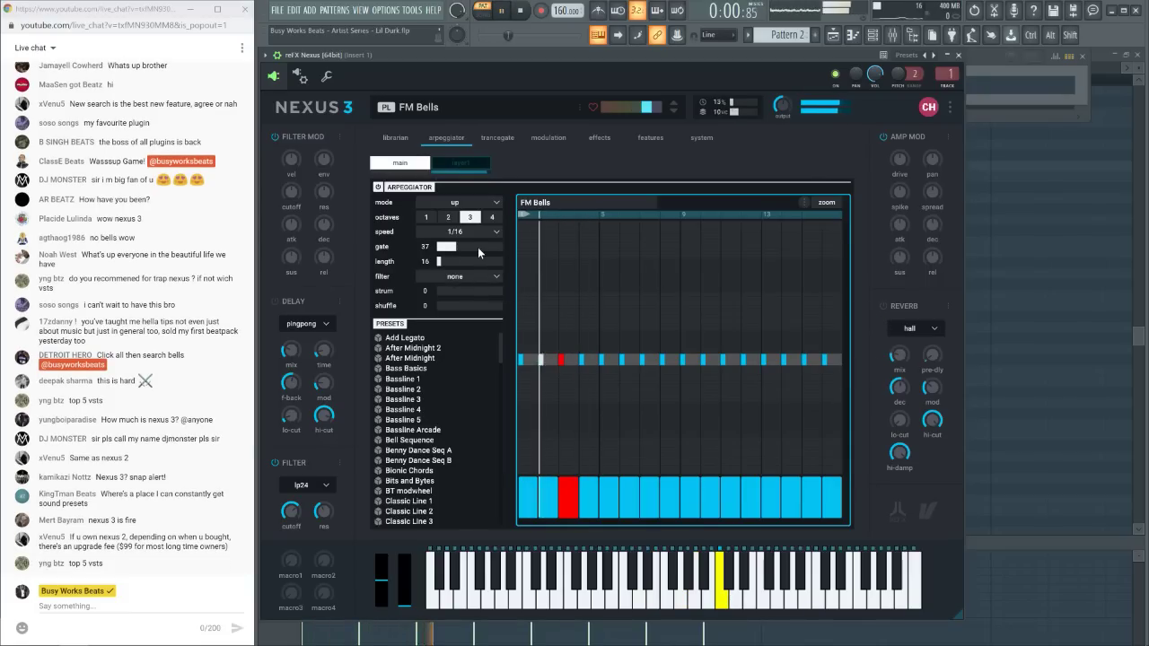
drag(478, 247, 491, 243)
key(space)
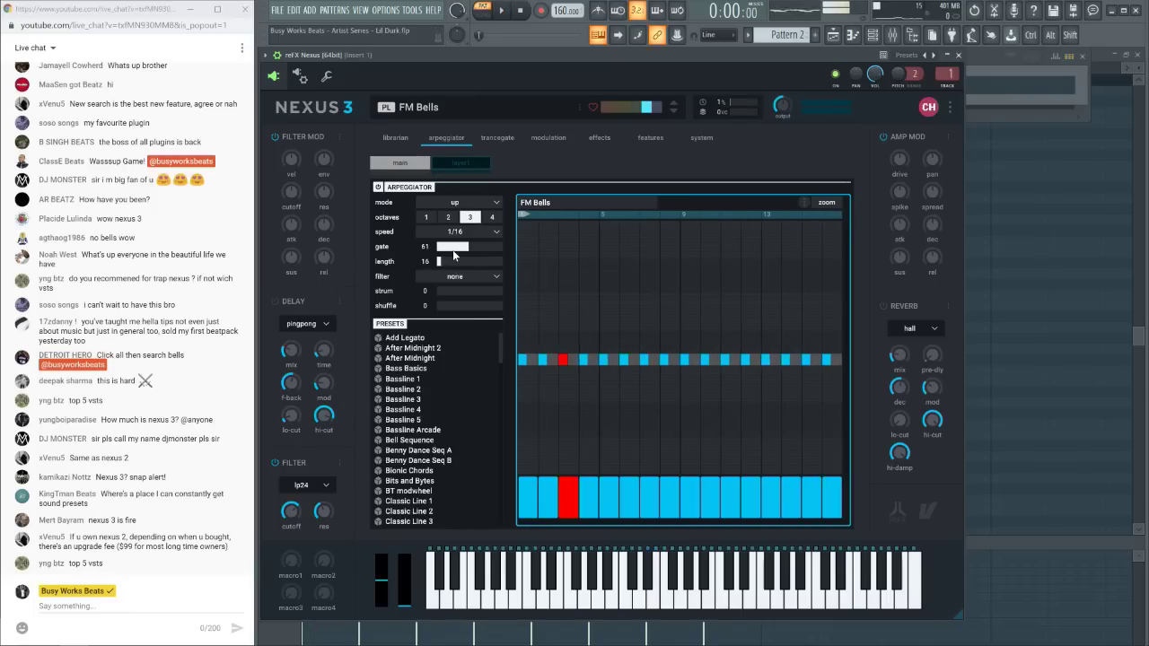
drag(455, 251, 436, 277)
key(space)
key(space)
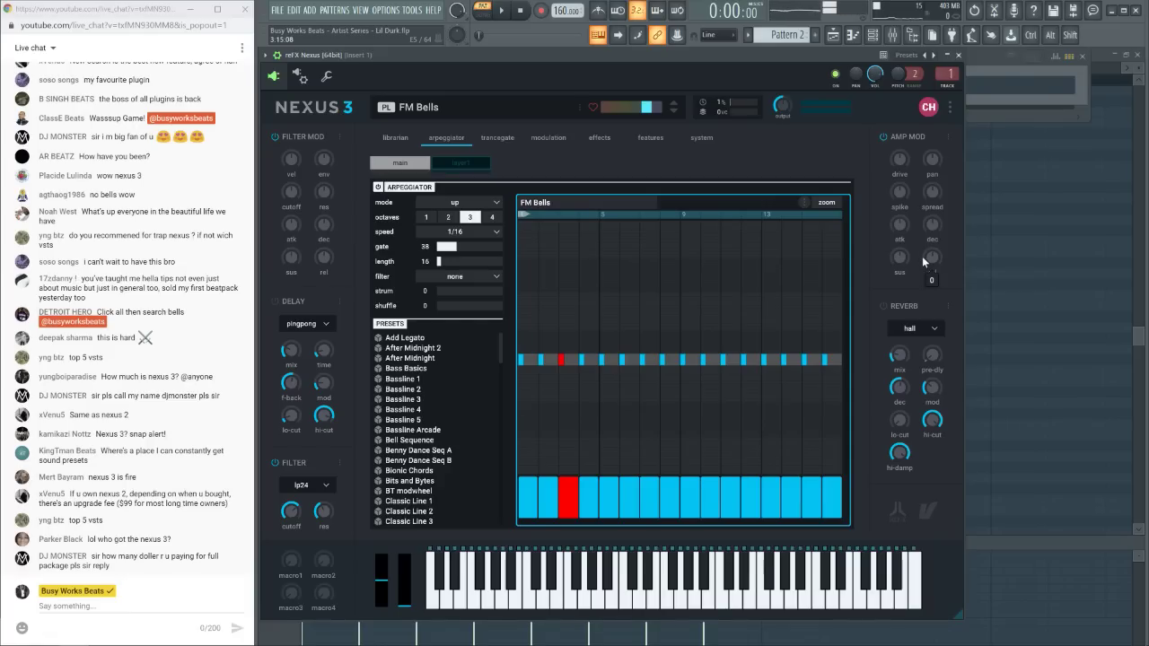
Set the amp mod release to -127 and the arpeggiator gate to 62 while the pattern plays
key(space)
drag(935, 253, 931, 332)
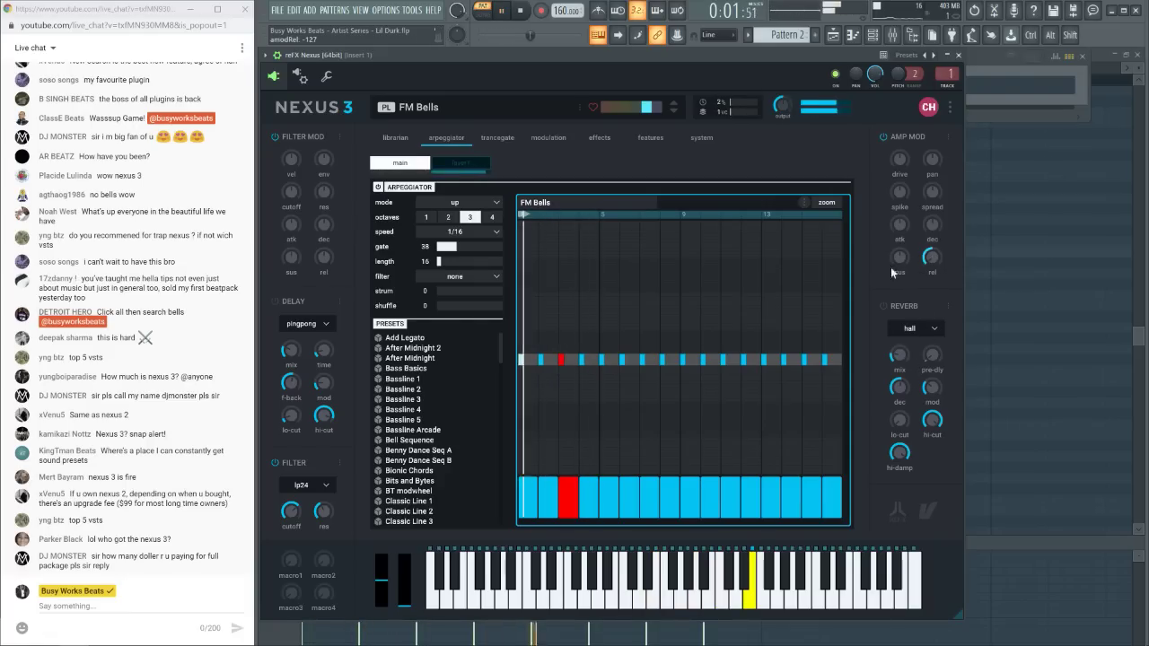
drag(446, 246, 471, 248)
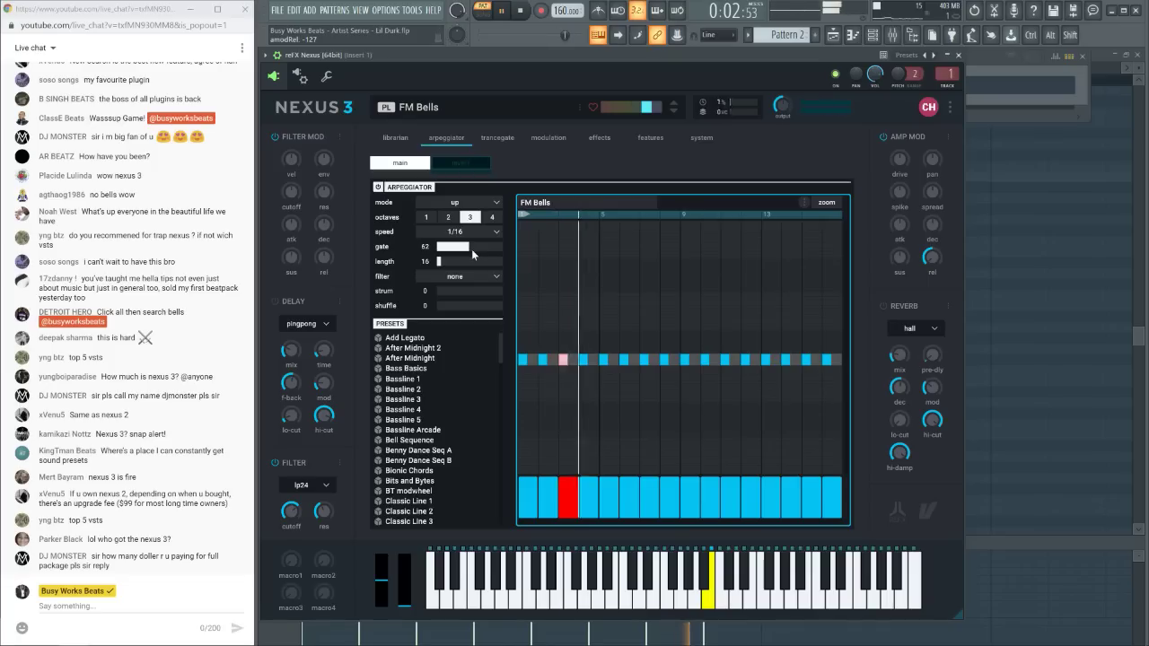
key(space)
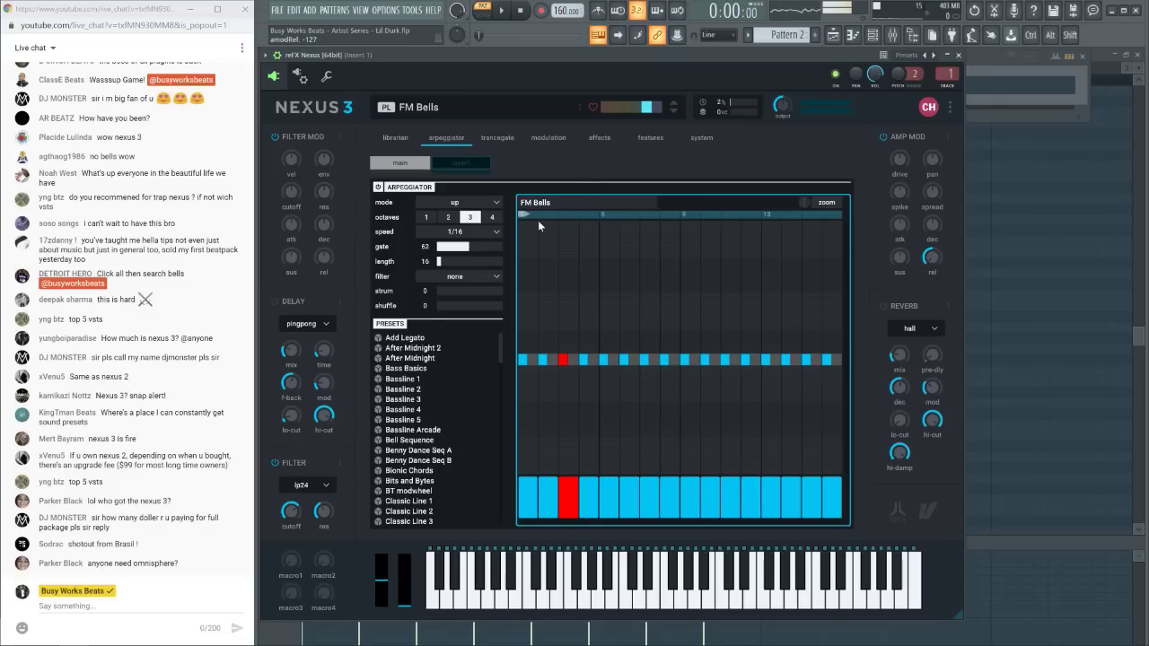
Set the amp mod release to -88 during pattern playback
key(space)
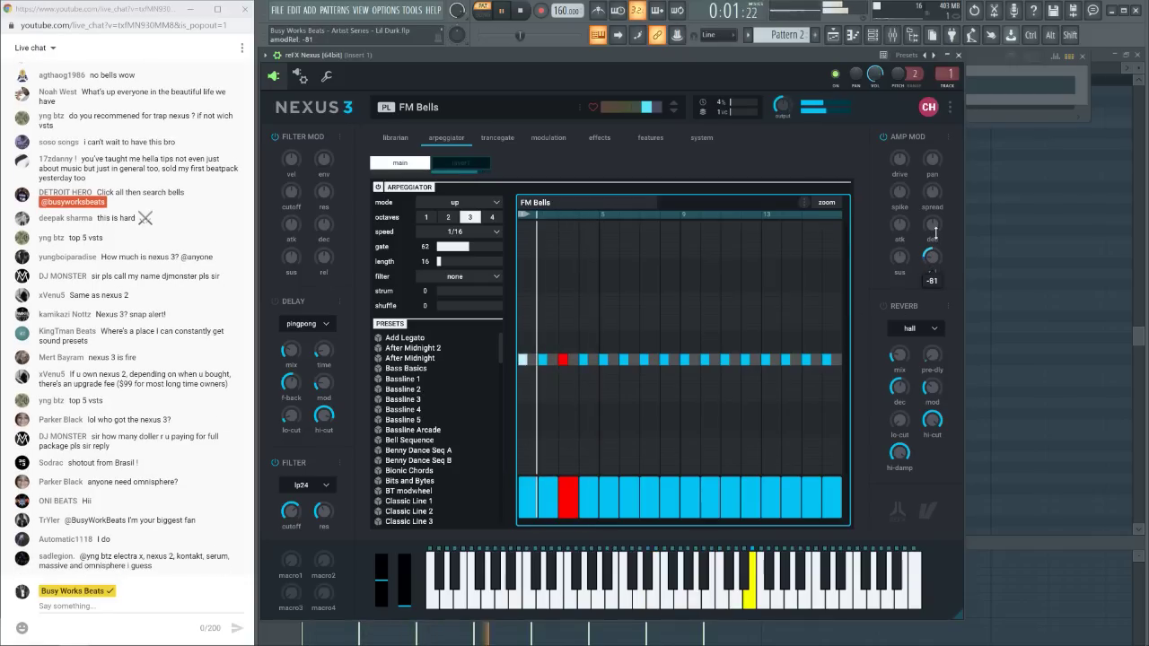
drag(932, 258, 930, 235)
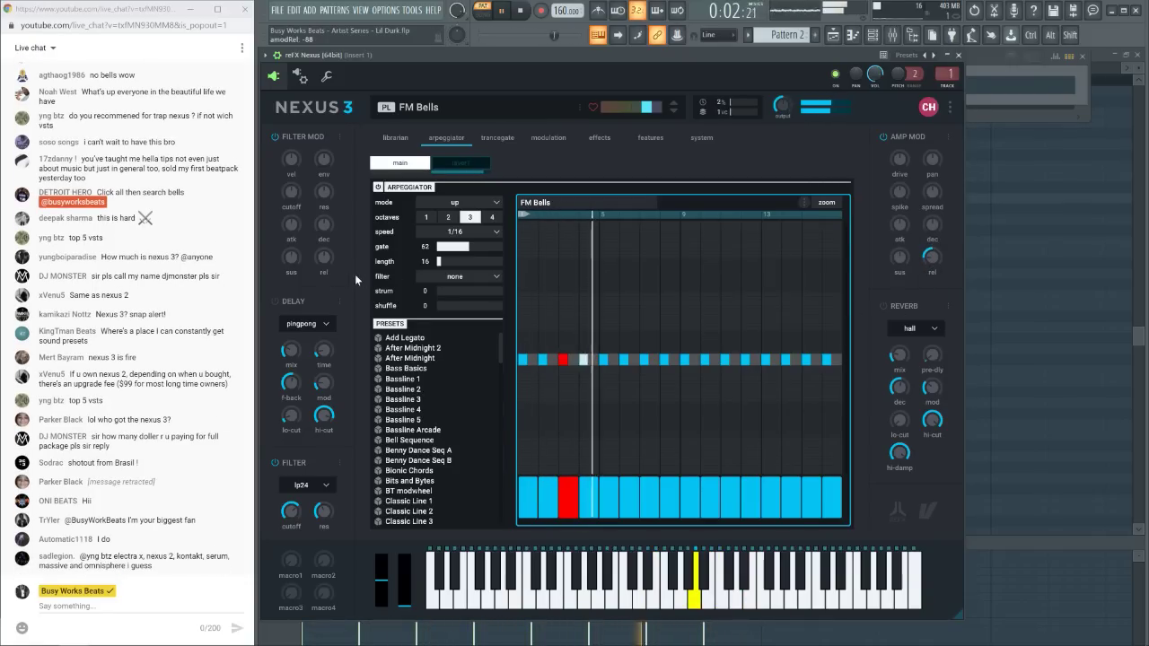
key(space)
Set the filter cutoff to 30, the filter mod envelope to -86 and its decay to about +88, auditioning the pattern
drag(291, 511, 288, 581)
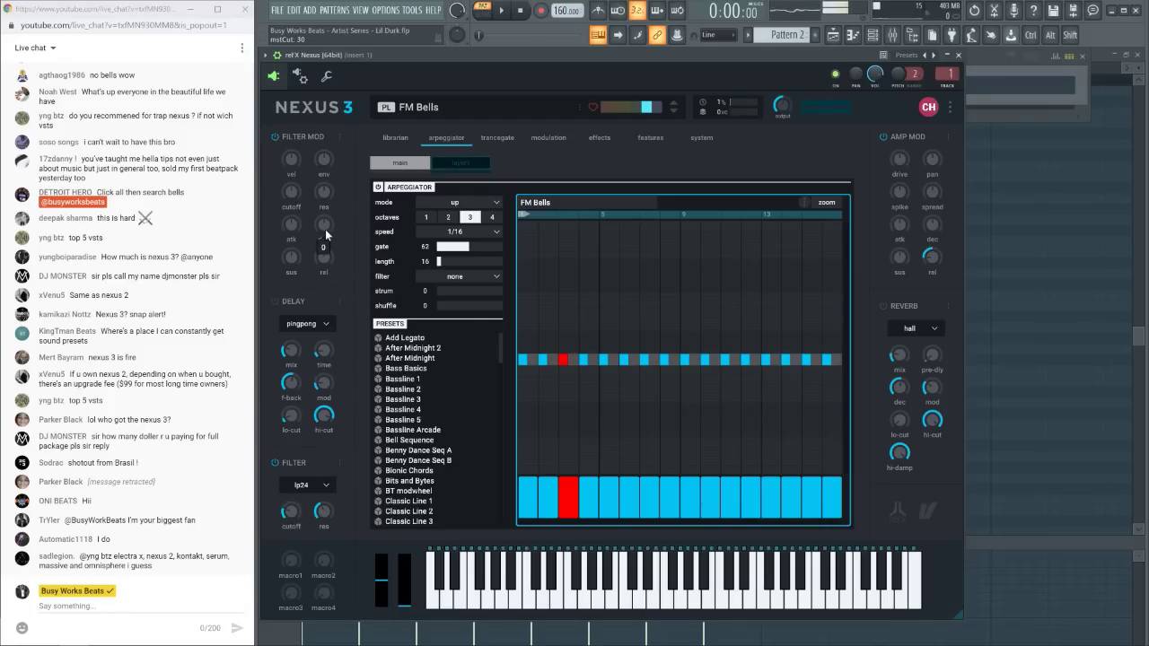
key(space)
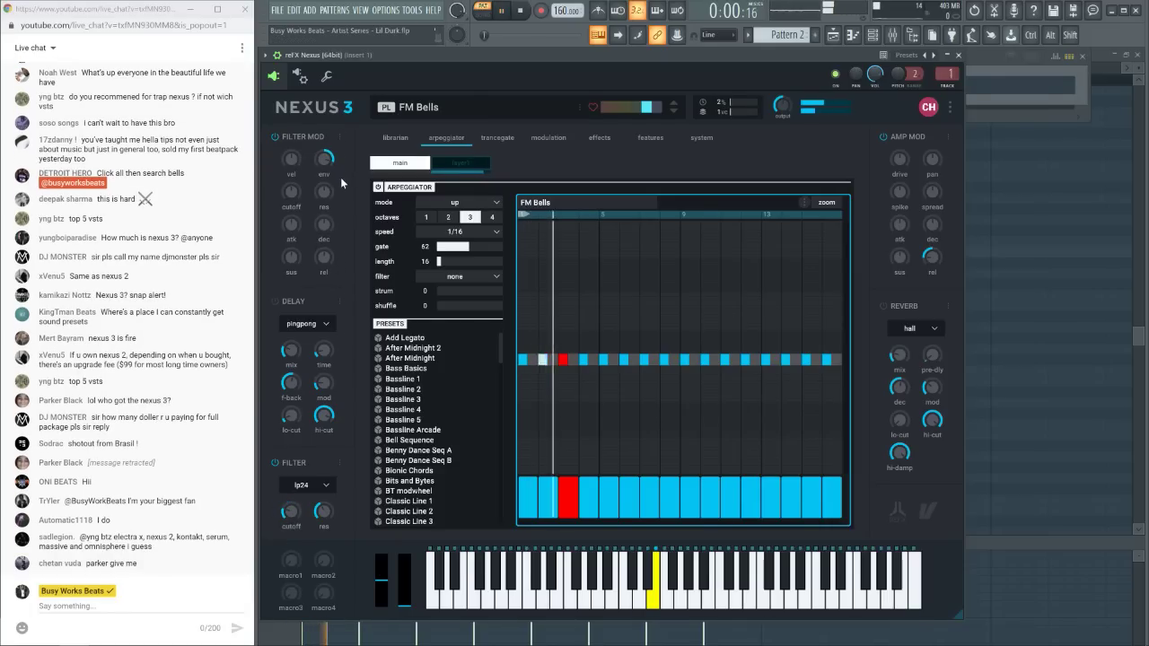
key(space)
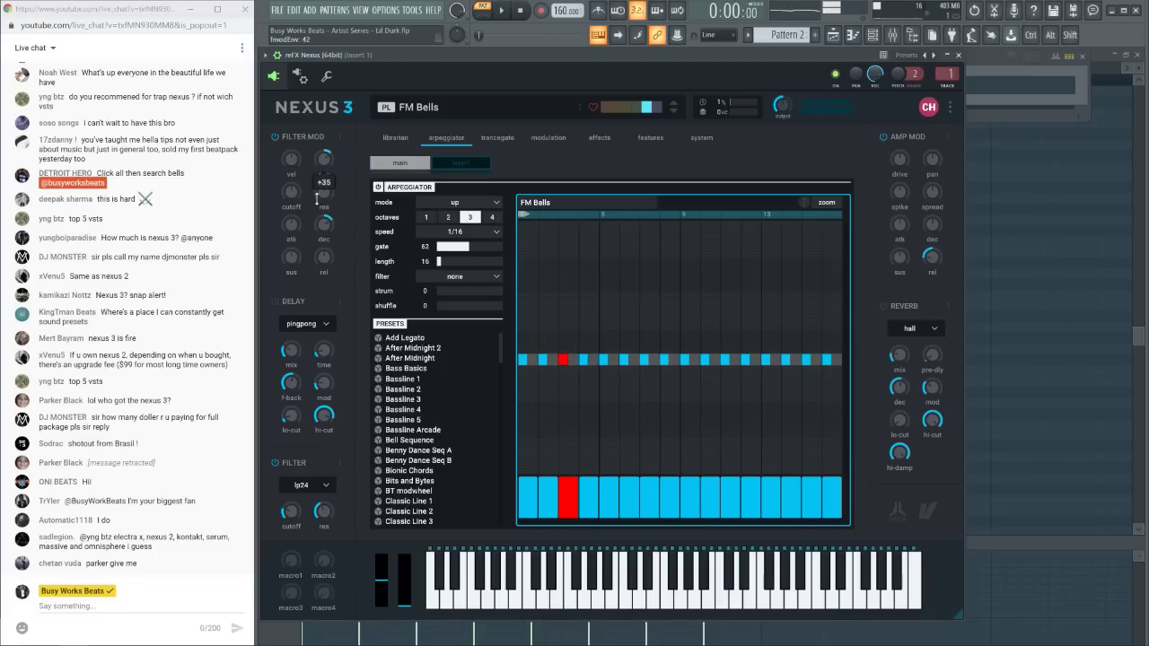
key(space)
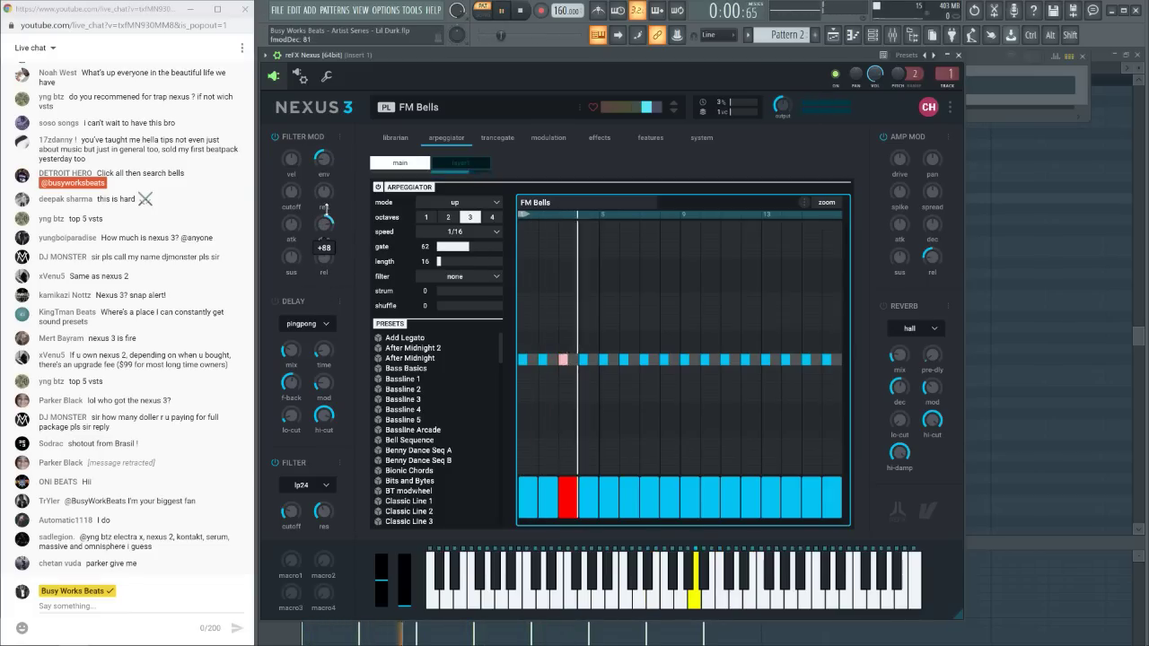
key(space)
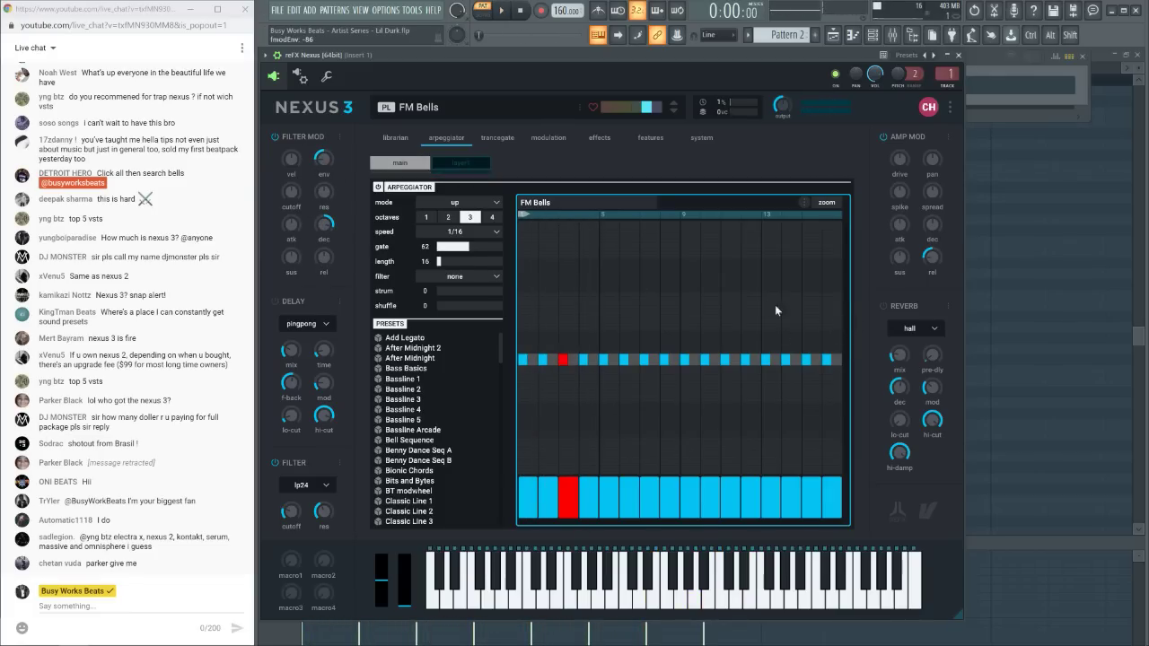
Turn off the filter mod section and set the filter cutoff to 92 while the pattern plays
drag(324, 159, 277, 142)
key(space)
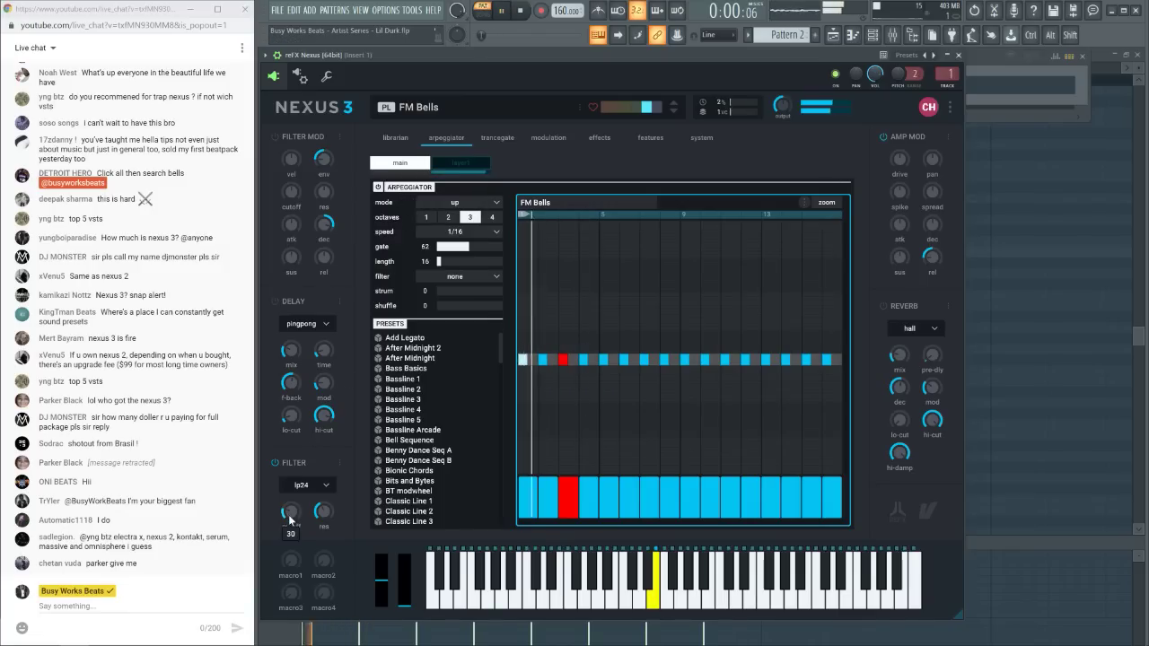
drag(288, 475, 287, 453)
key(space)
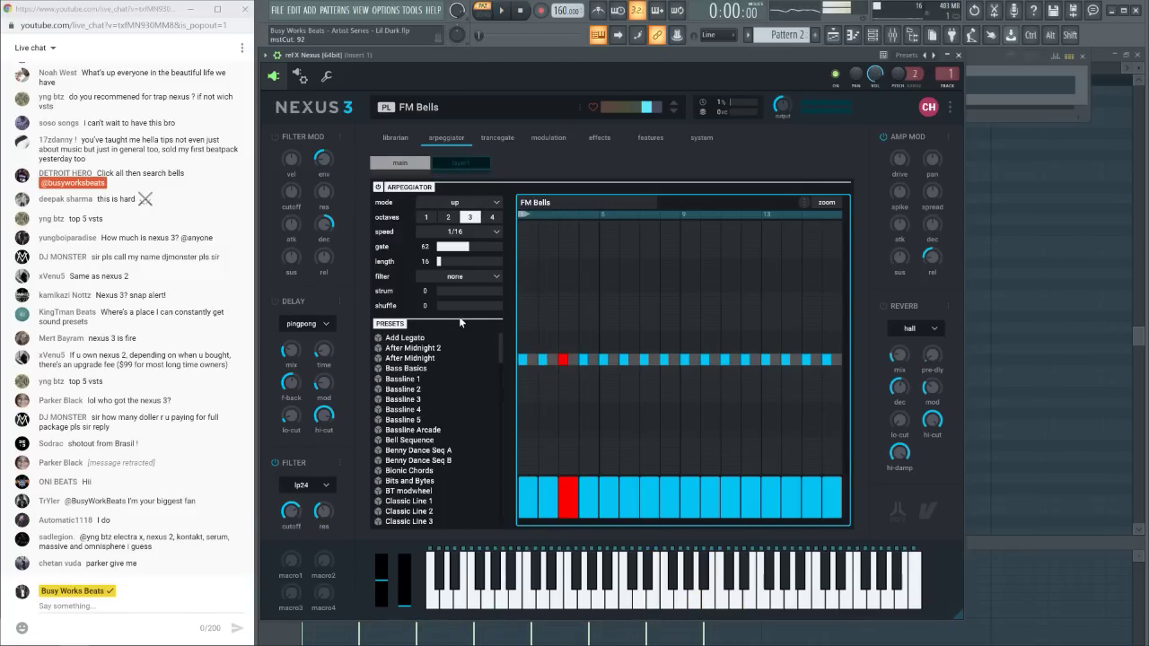
Change the insert 1 effect from phaser to distortion
click(618, 140)
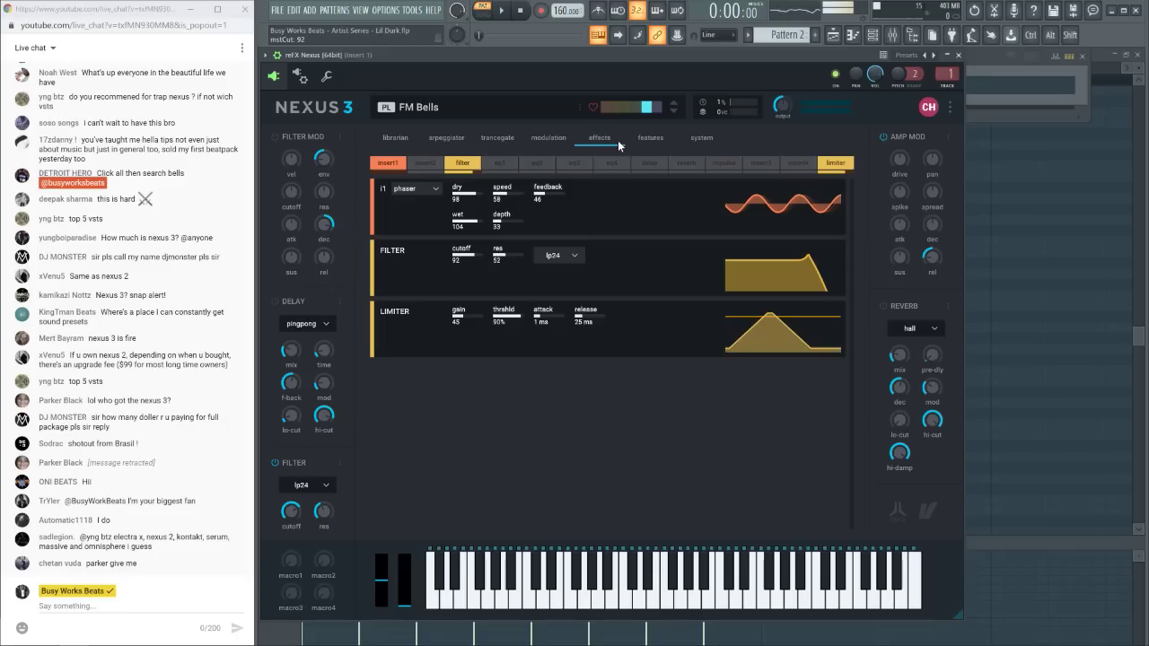
click(429, 188)
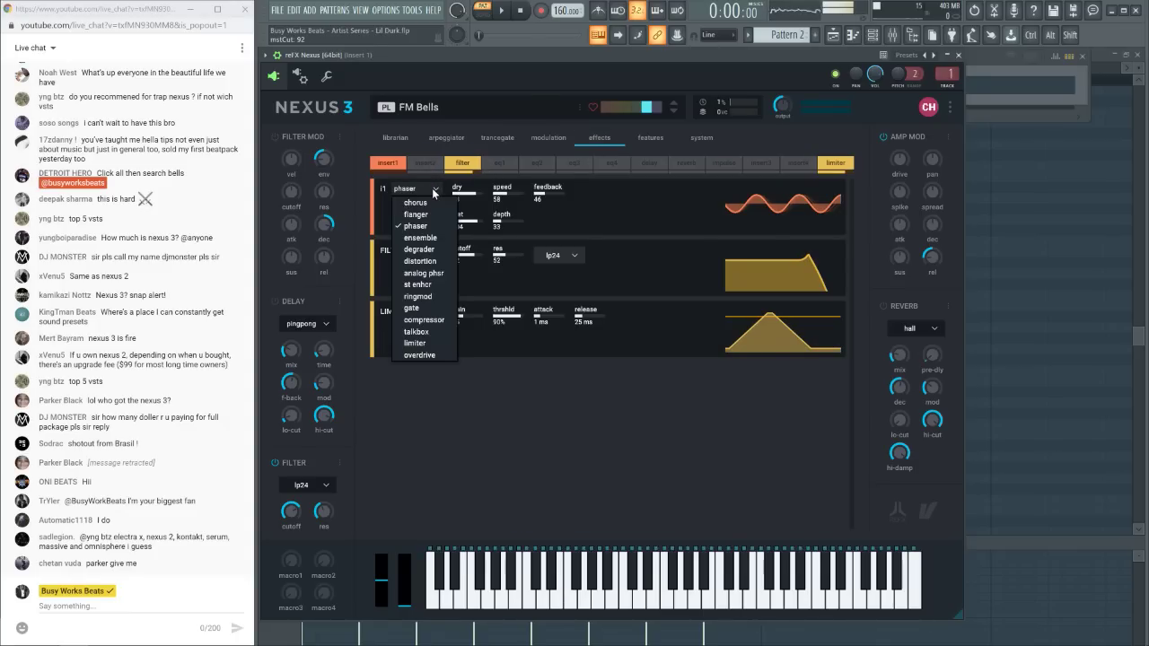
click(420, 261)
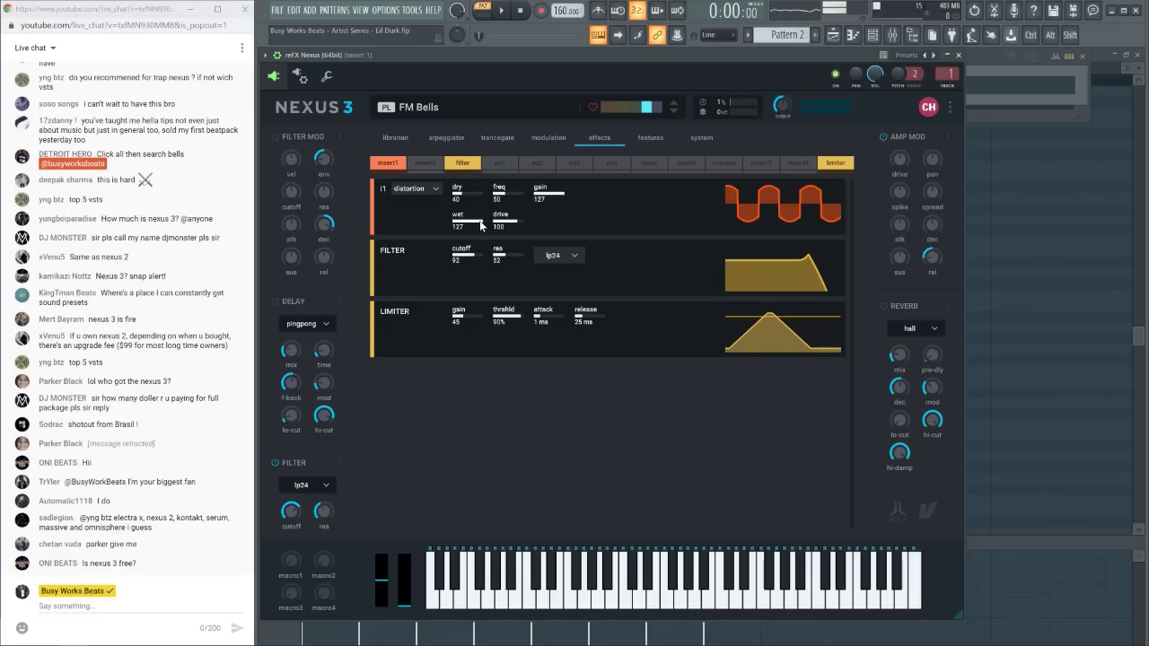
Set the distortion's dry level to 100, wet to 36 and drive to 69 while auditioning the pattern
key(space)
mouse_move(481, 225)
mouse_down()
mouse_move(410, 215)
mouse_move(476, 224)
mouse_up()
key(space)
key(space)
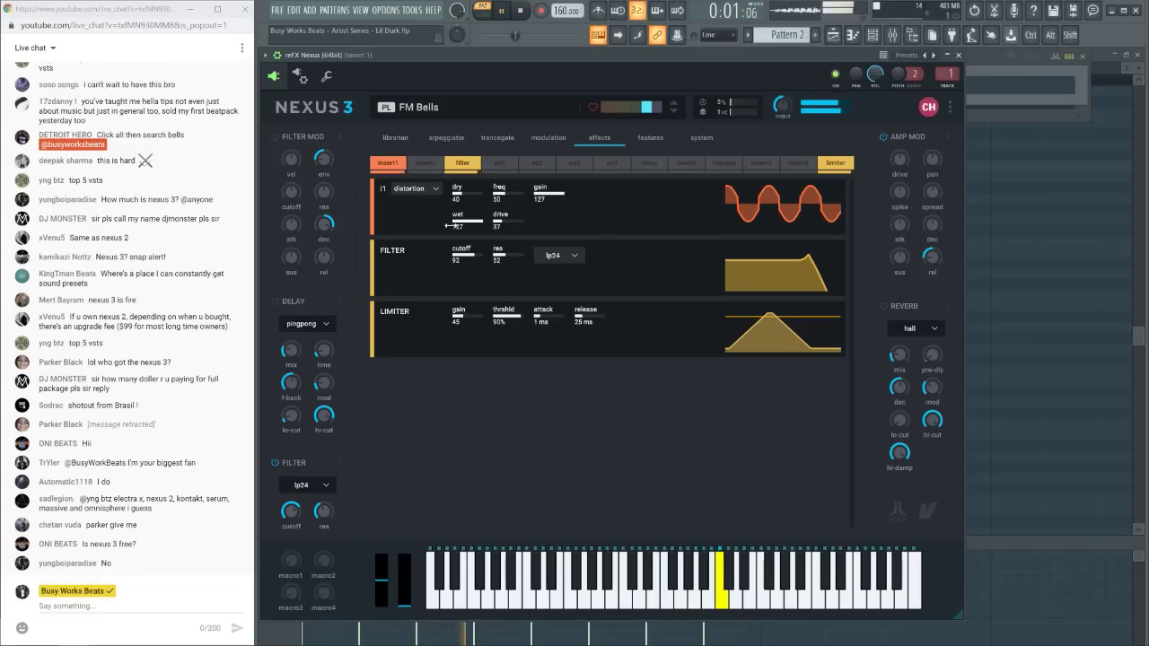
key(space)
drag(510, 222, 438, 226)
key(space)
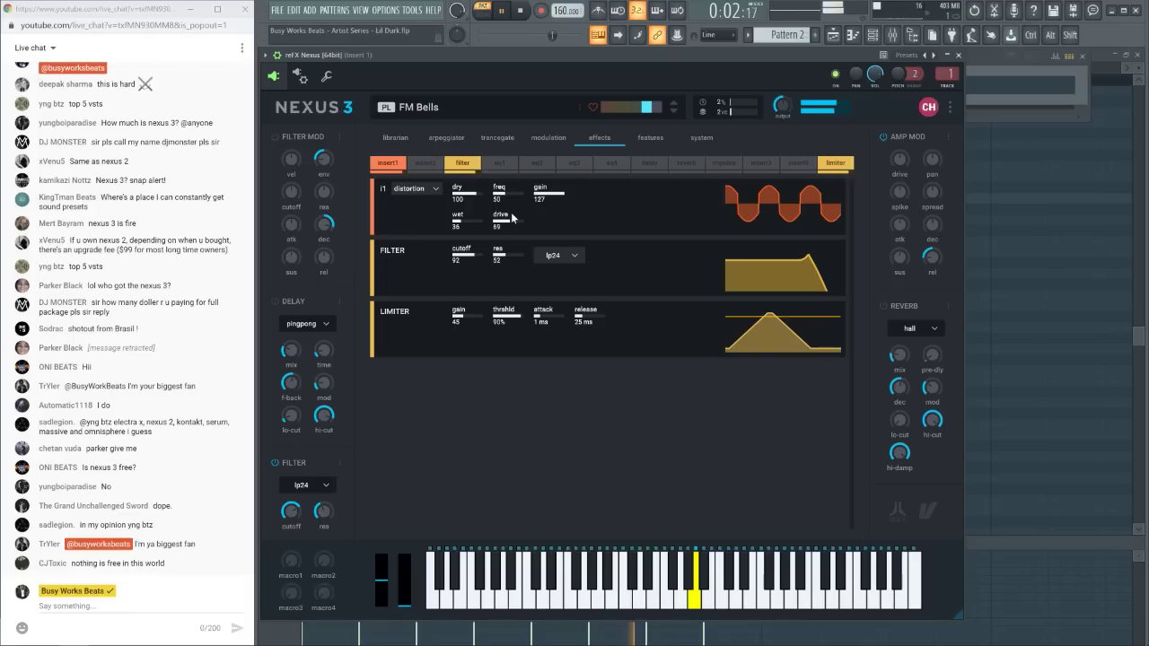
key(space)
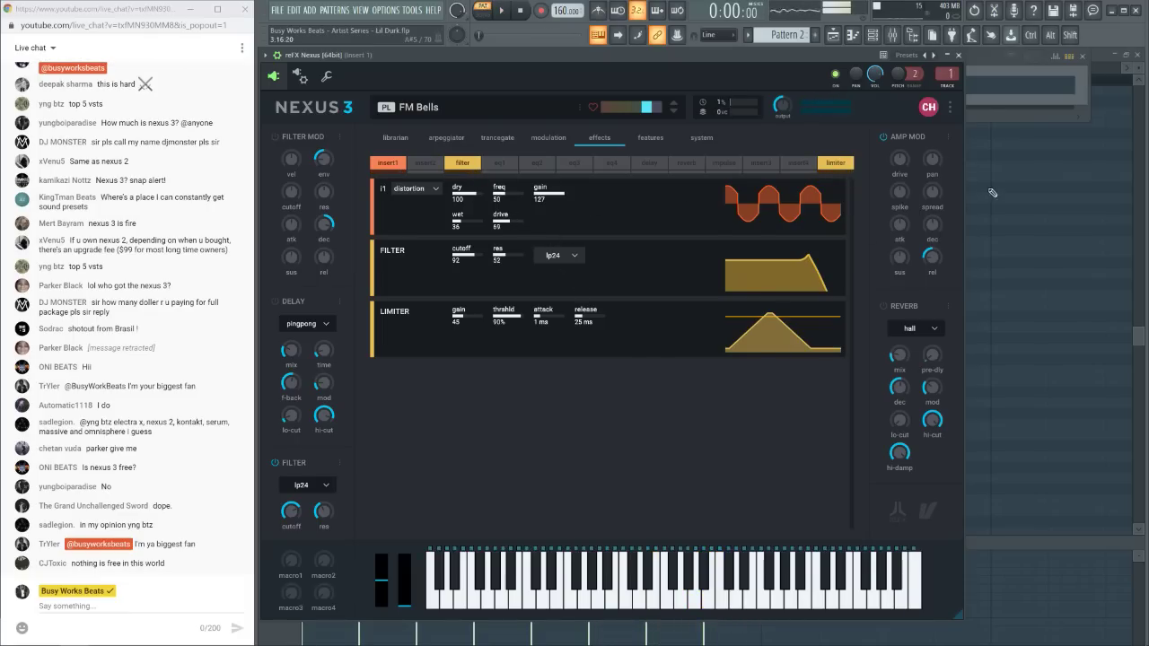
Add a second reFX Nexus [64bit] instrument channel to the channel rack
key(F6)
click(386, 114)
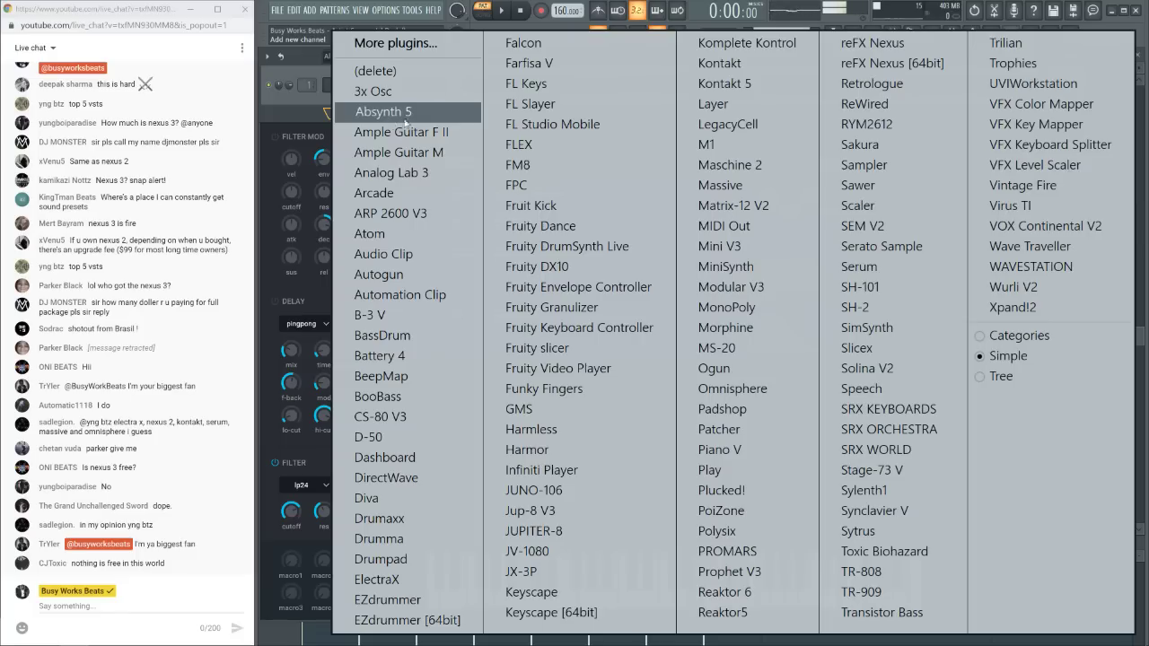
click(924, 64)
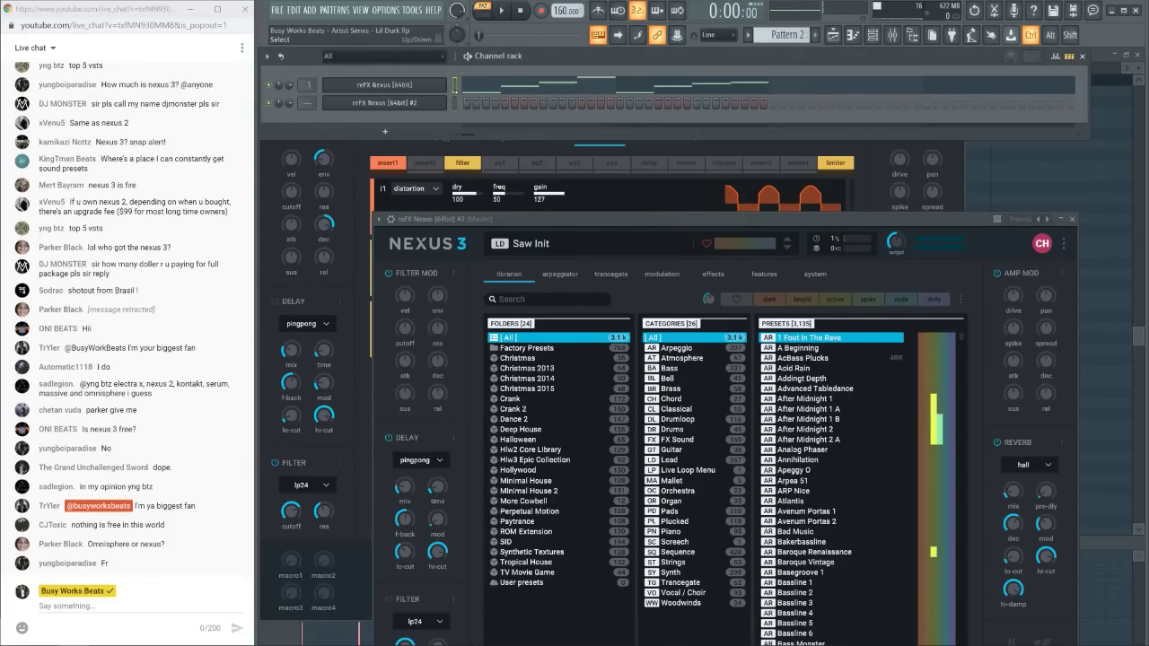
Paste the bell melody into the second Nexus channel and open its notes in the piano roll
click(454, 102)
key(ctrl+v)
click(511, 111)
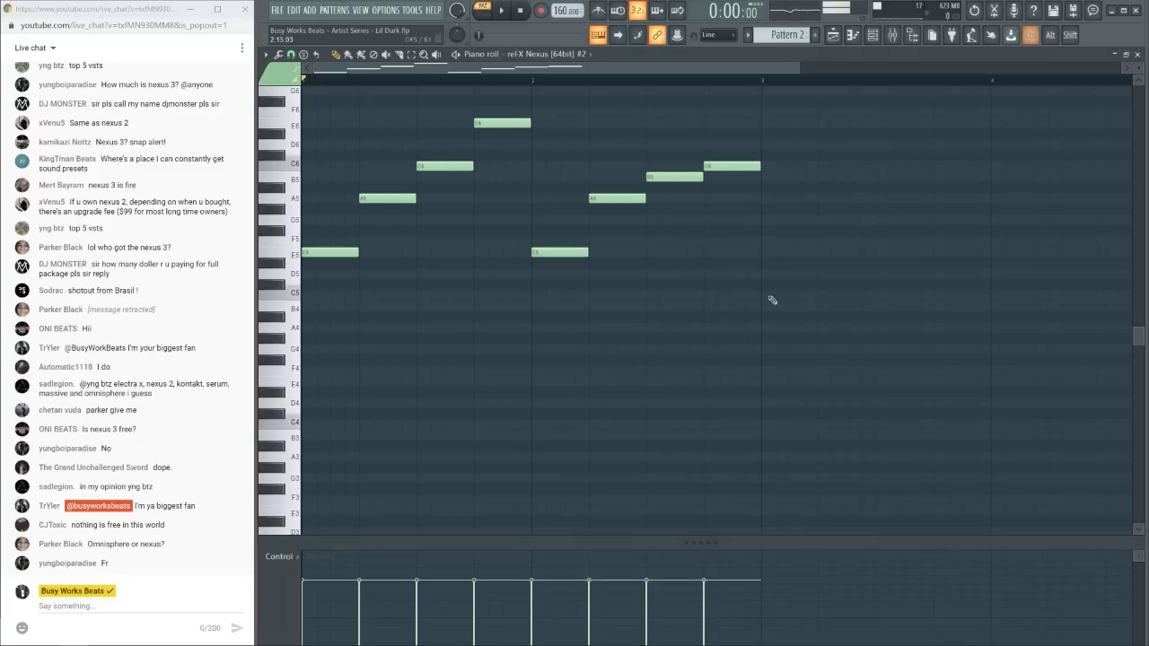
Move the pasted melody two bars later to start at bar 3, and return to the second Nexus instrument
drag(831, 90, 813, 393)
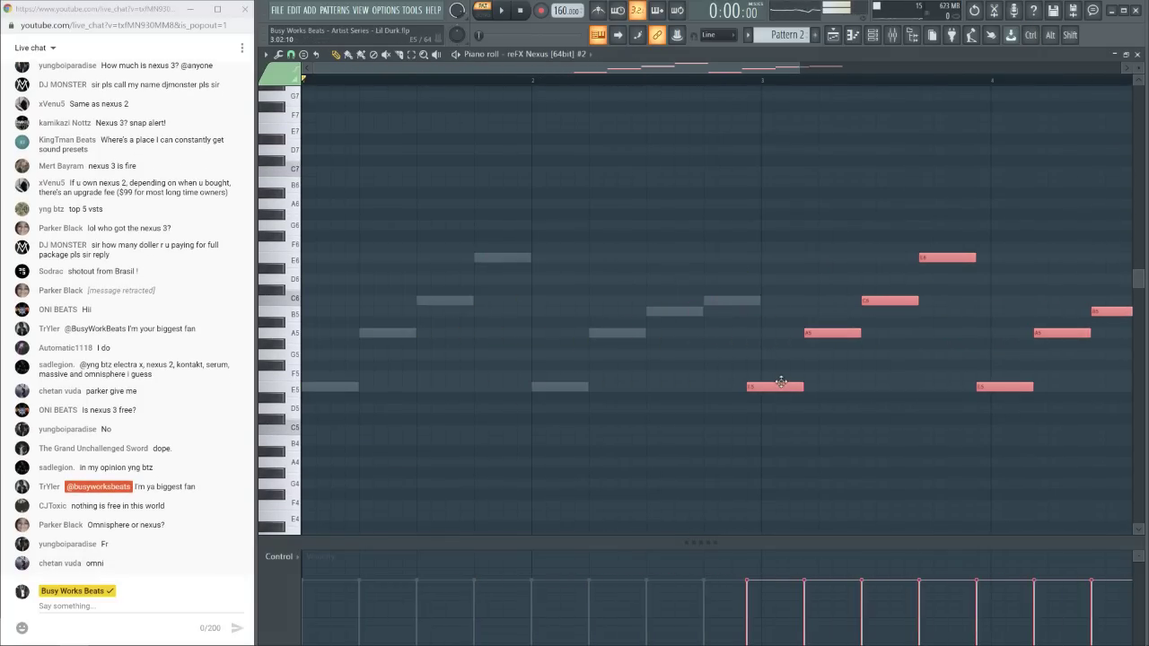
click(773, 325)
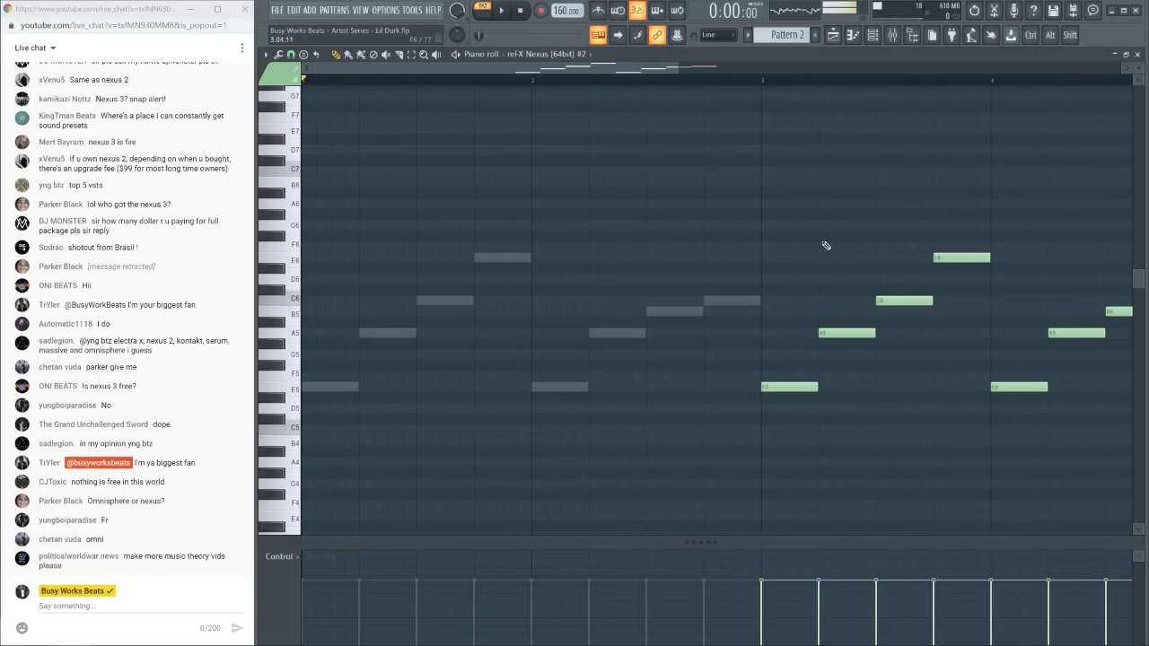
click(1137, 54)
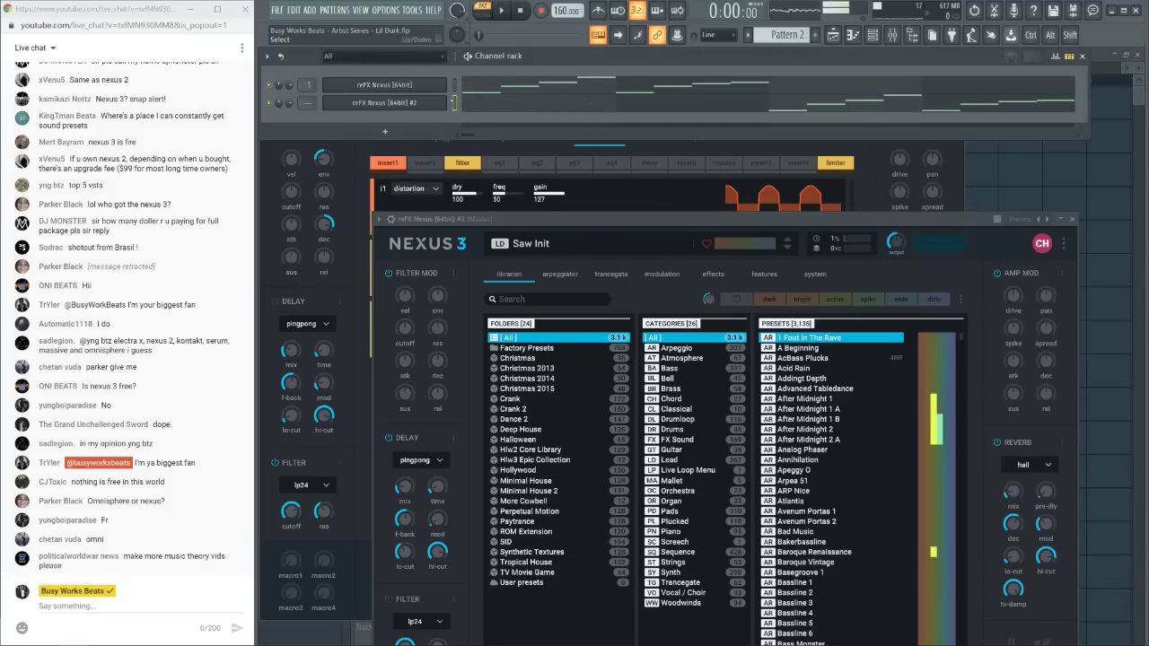
click(433, 106)
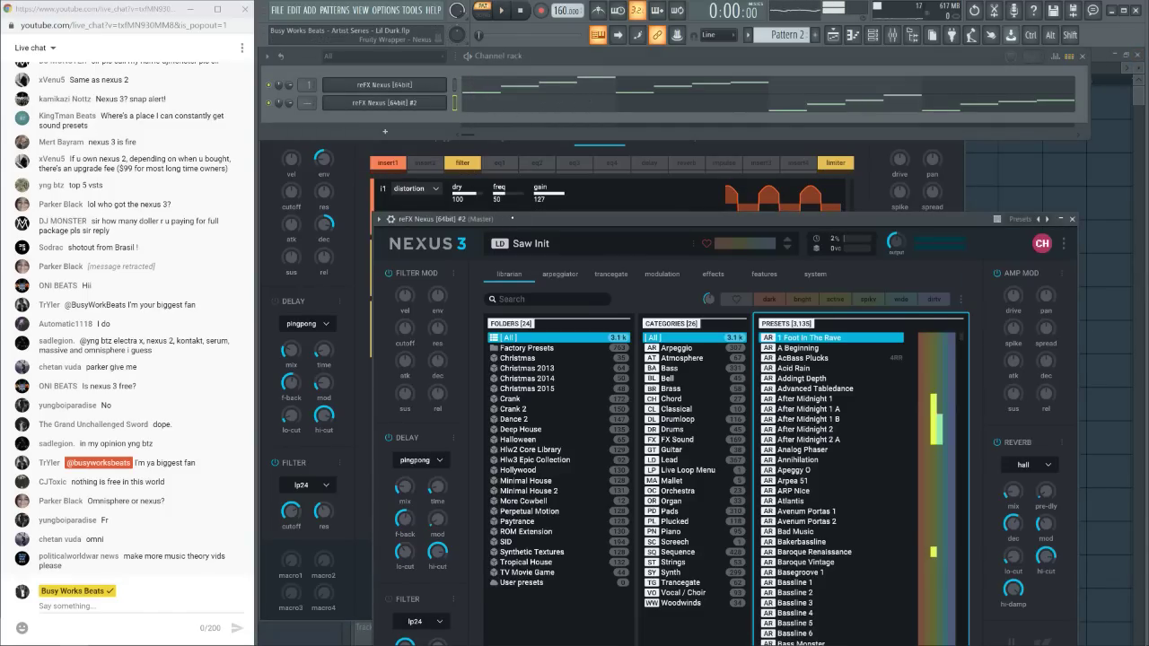
Check which preset the first Nexus uses and select FM Bells from the Factory Presets Plucked category in the second Nexus
click(514, 267)
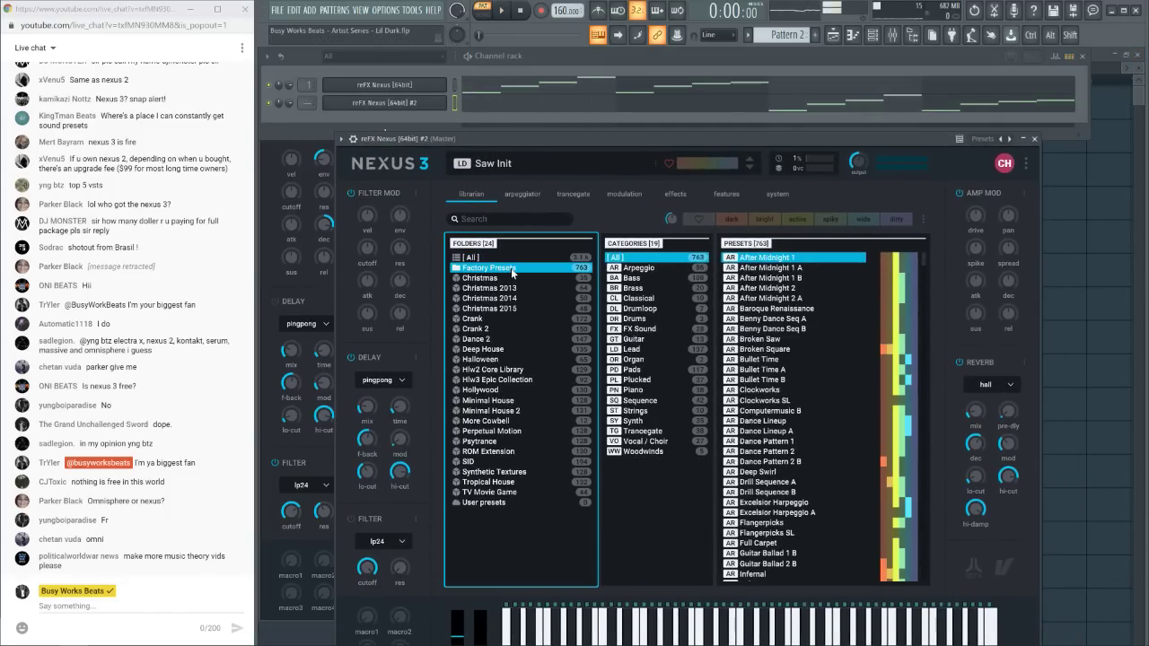
click(654, 380)
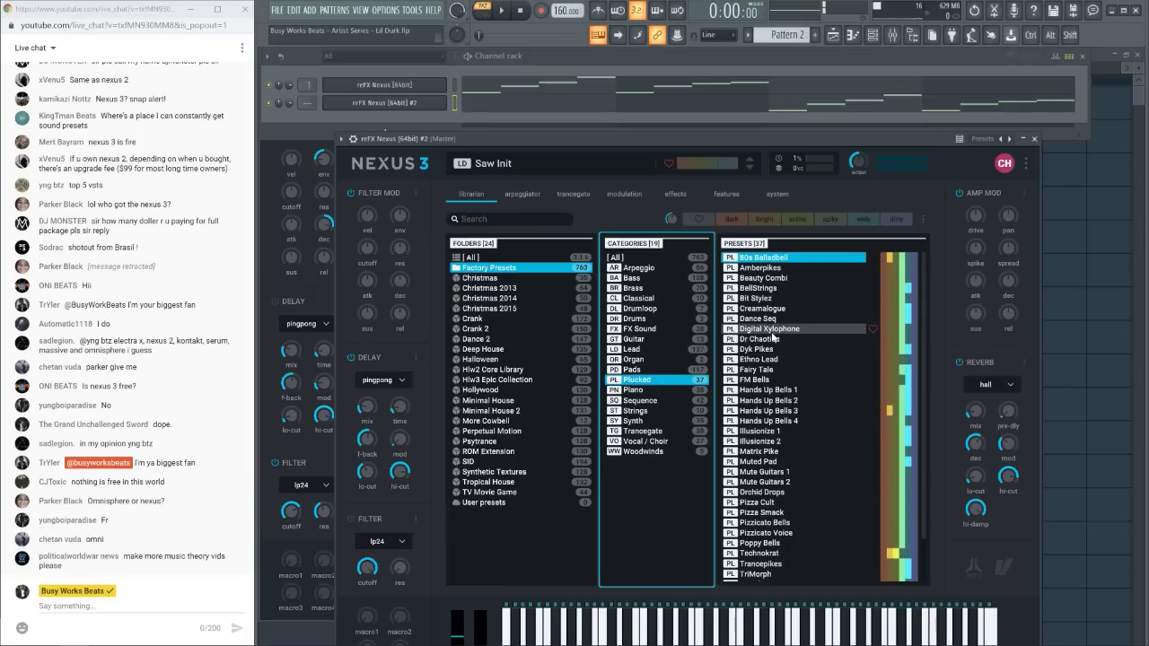
click(386, 85)
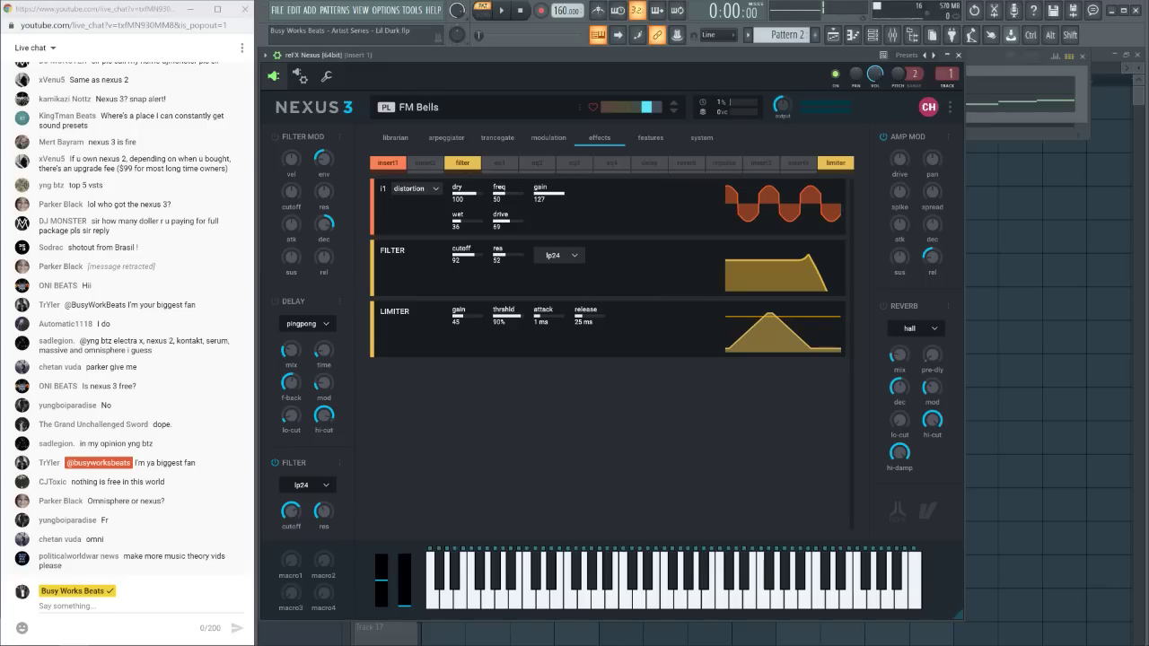
click(395, 137)
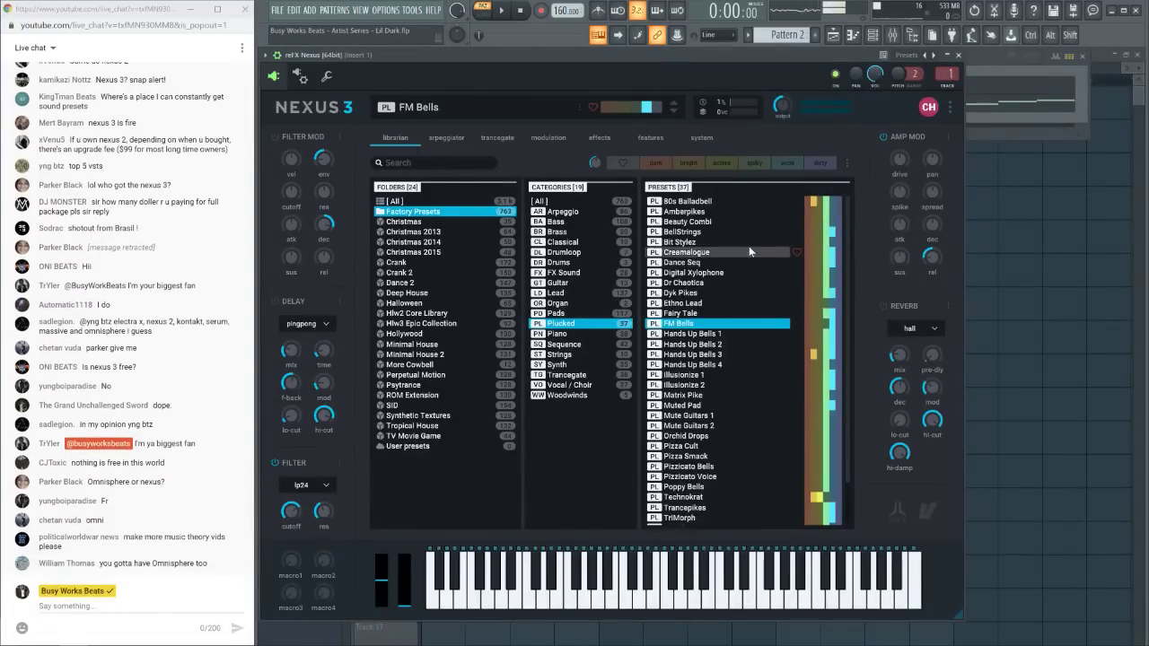
click(958, 55)
click(408, 103)
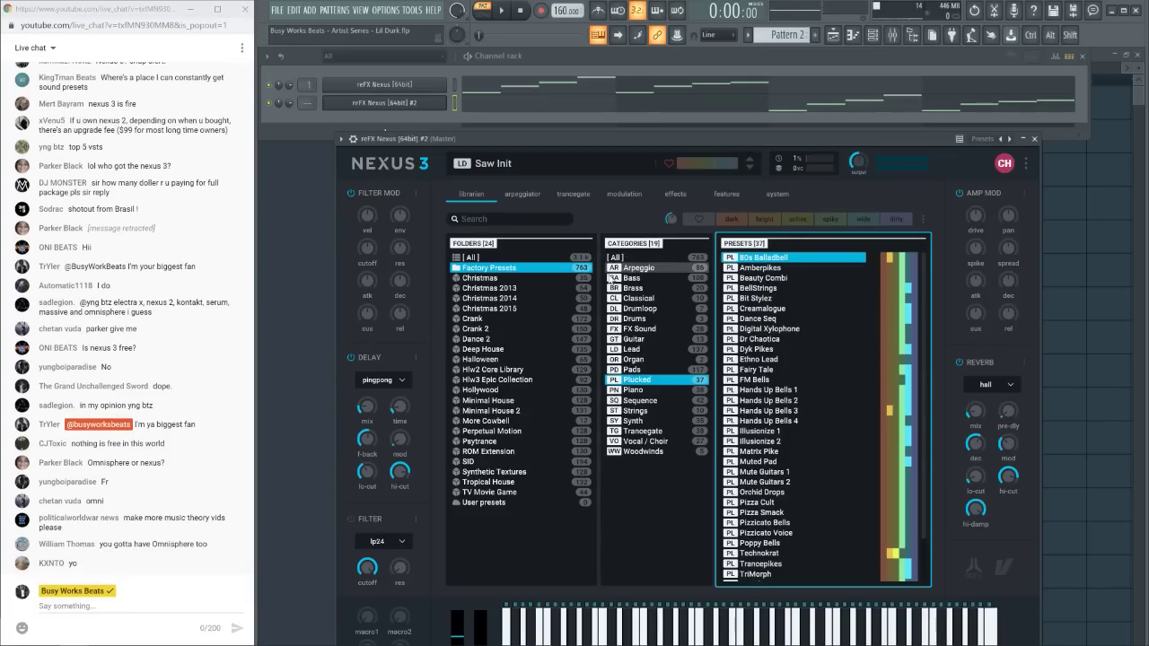
click(778, 388)
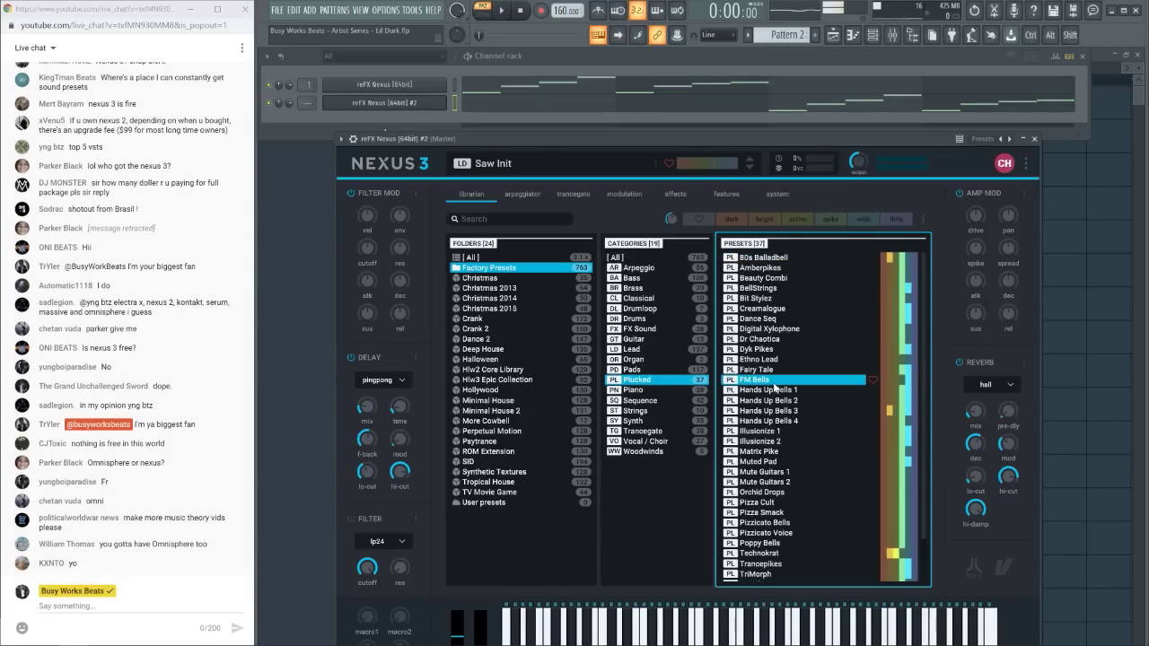
click(1034, 139)
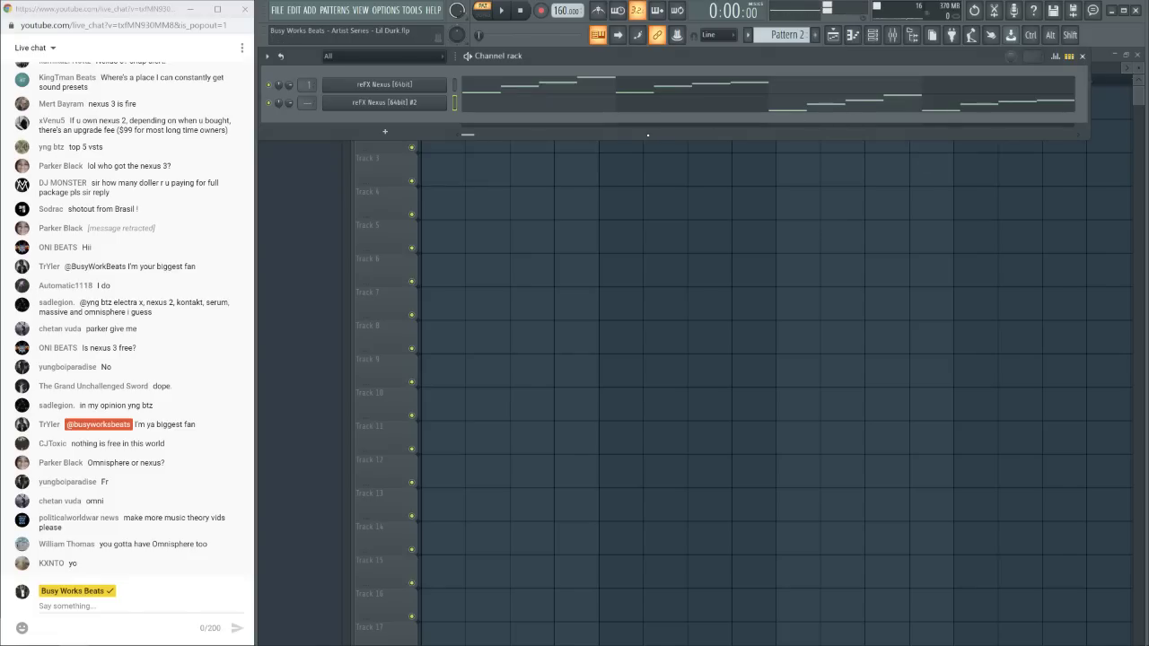
Audition the pattern, undo the melody pasted into the second Nexus, and delete that channel from the channel rack
key(space)
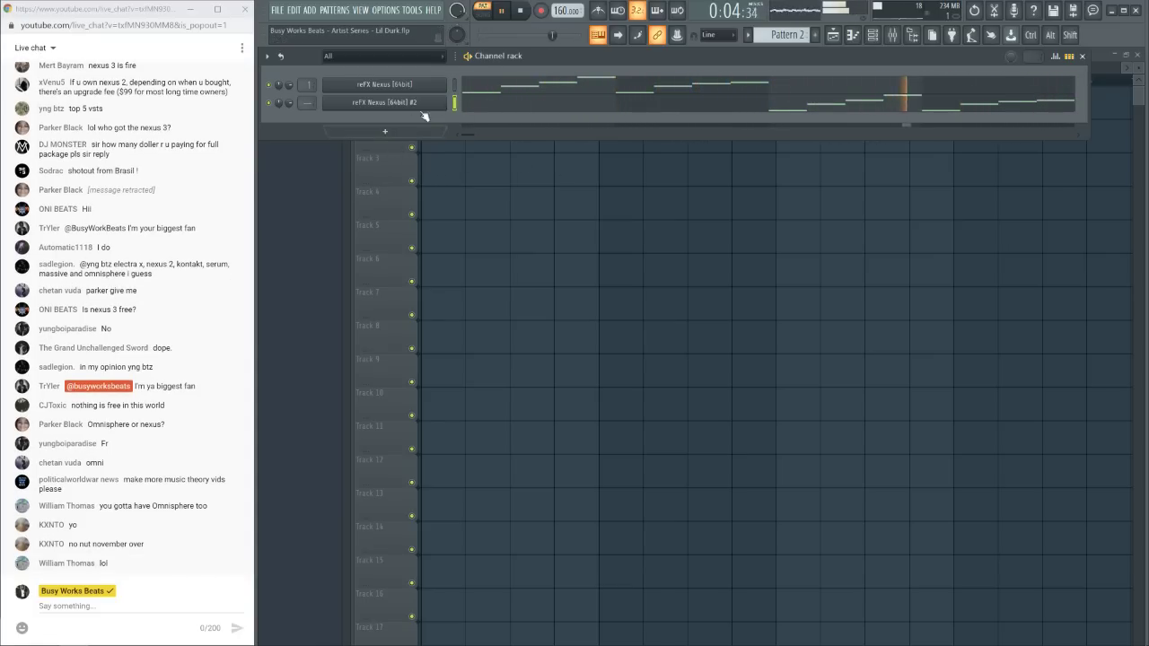
click(530, 13)
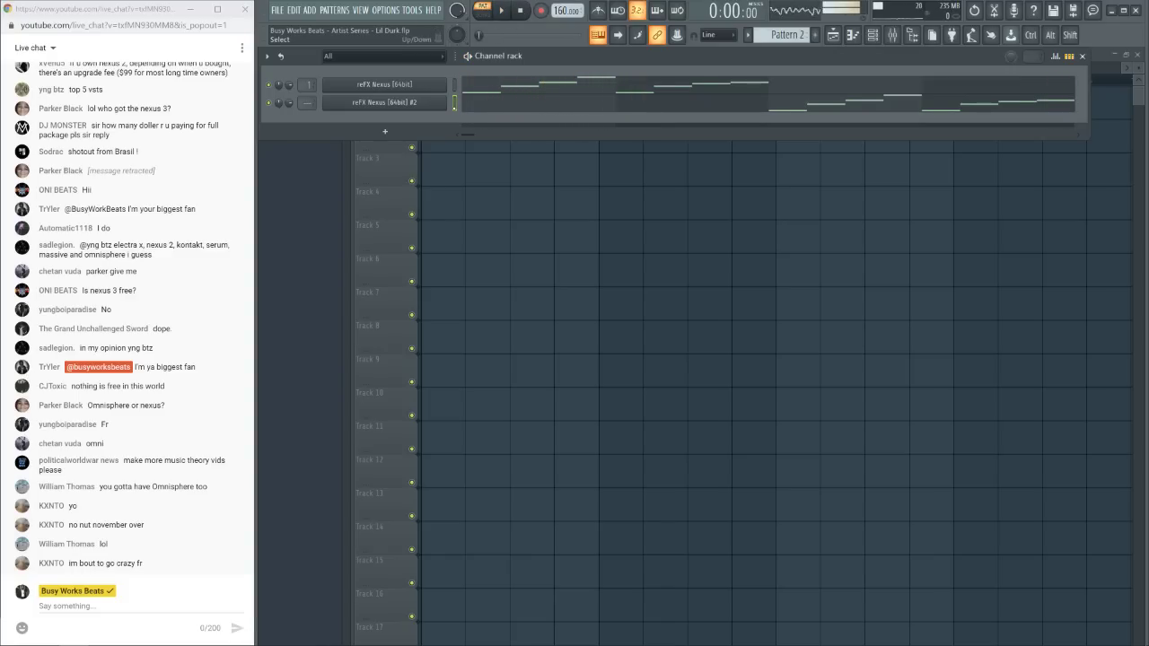
key(ctrl+z)
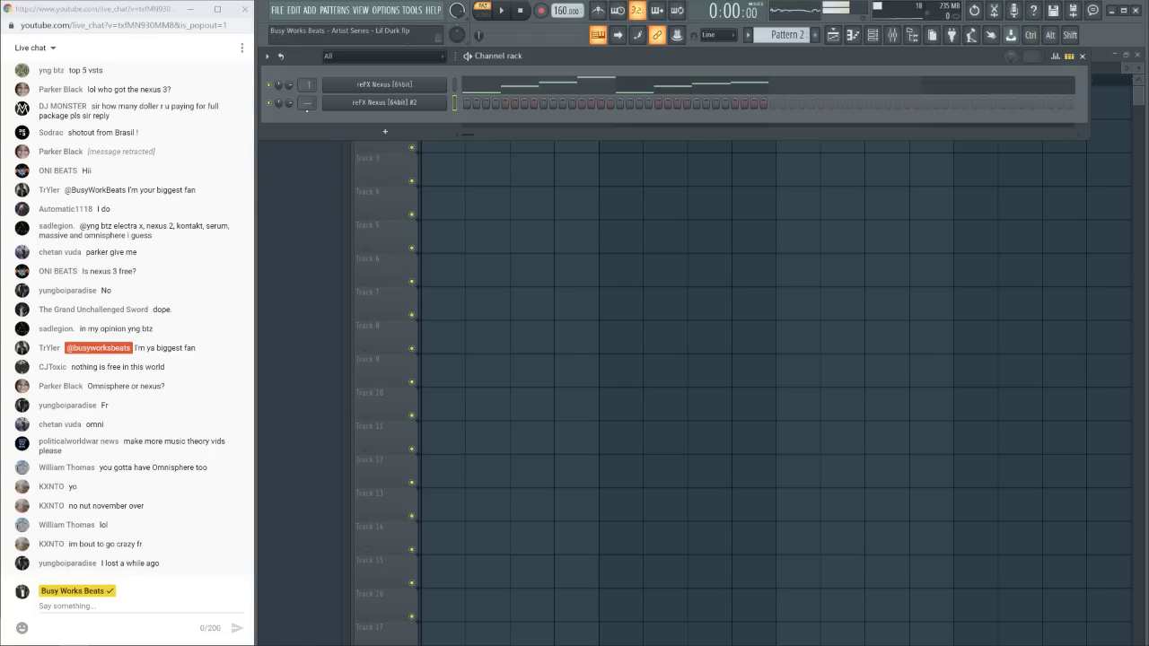
right_click(393, 104)
key(d)
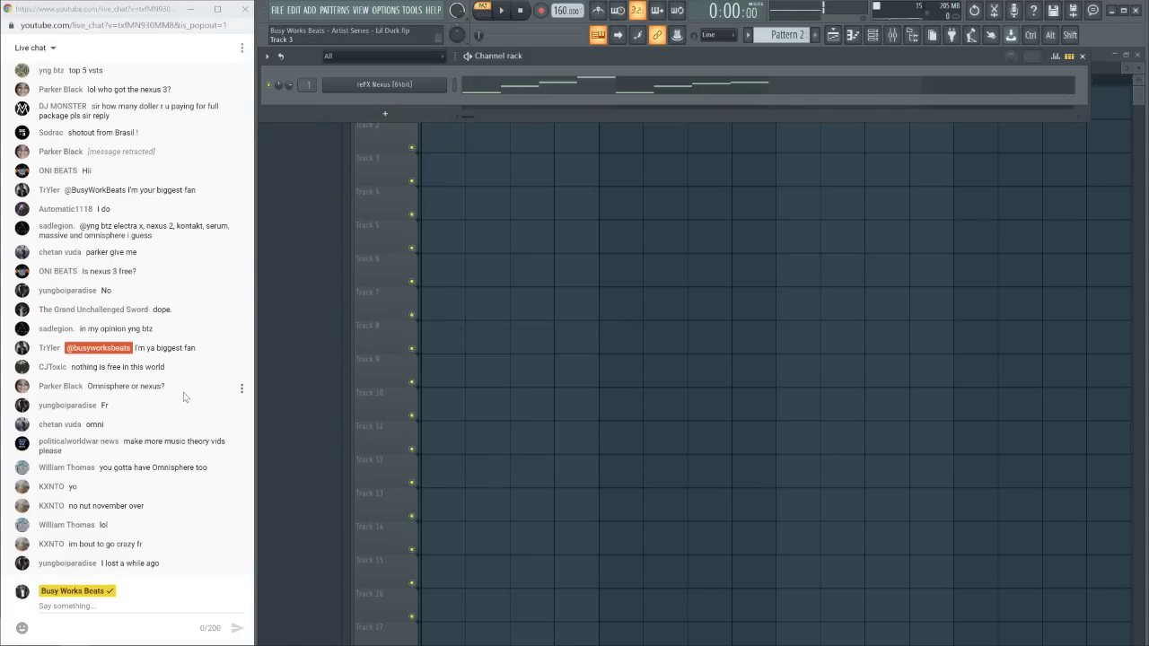
scroll(184, 397, up, 1)
scroll(184, 397, up, 2)
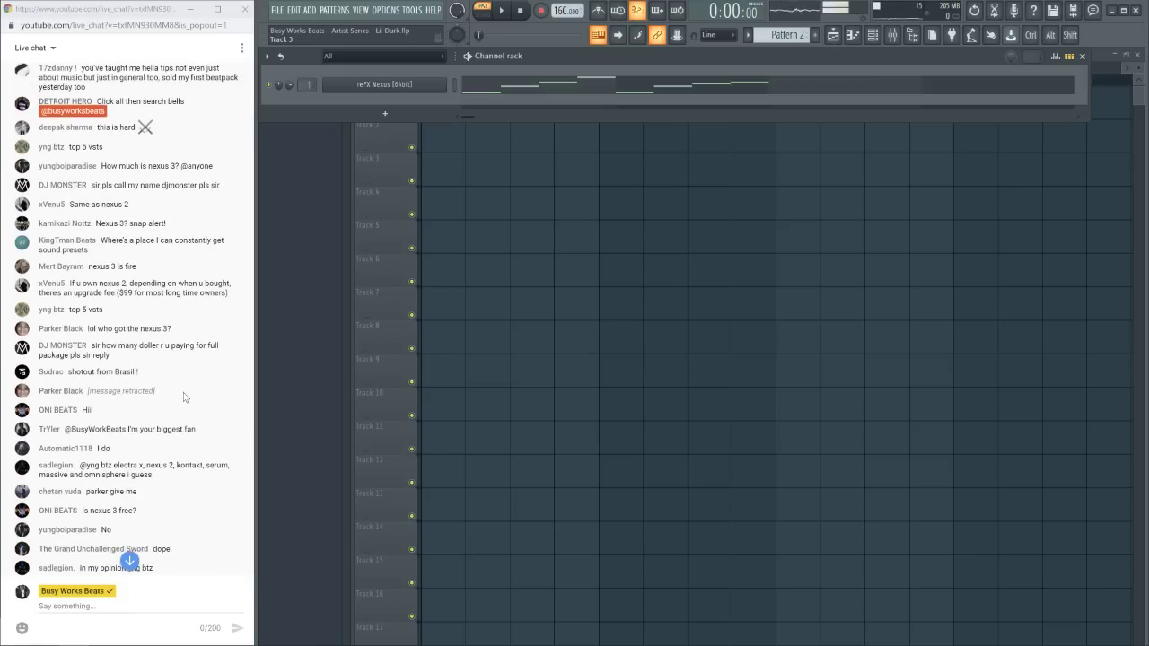
scroll(195, 393, down, 3)
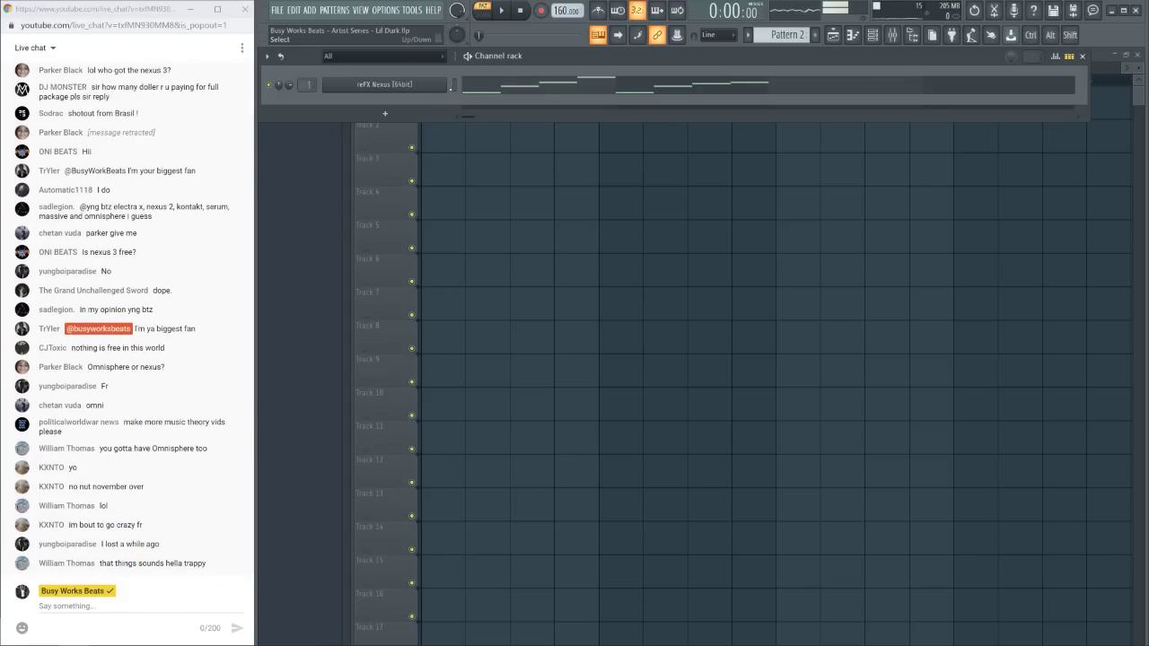
Open the bell melody in the piano roll and examine its opening notes by selecting them together and one at a time
click(517, 85)
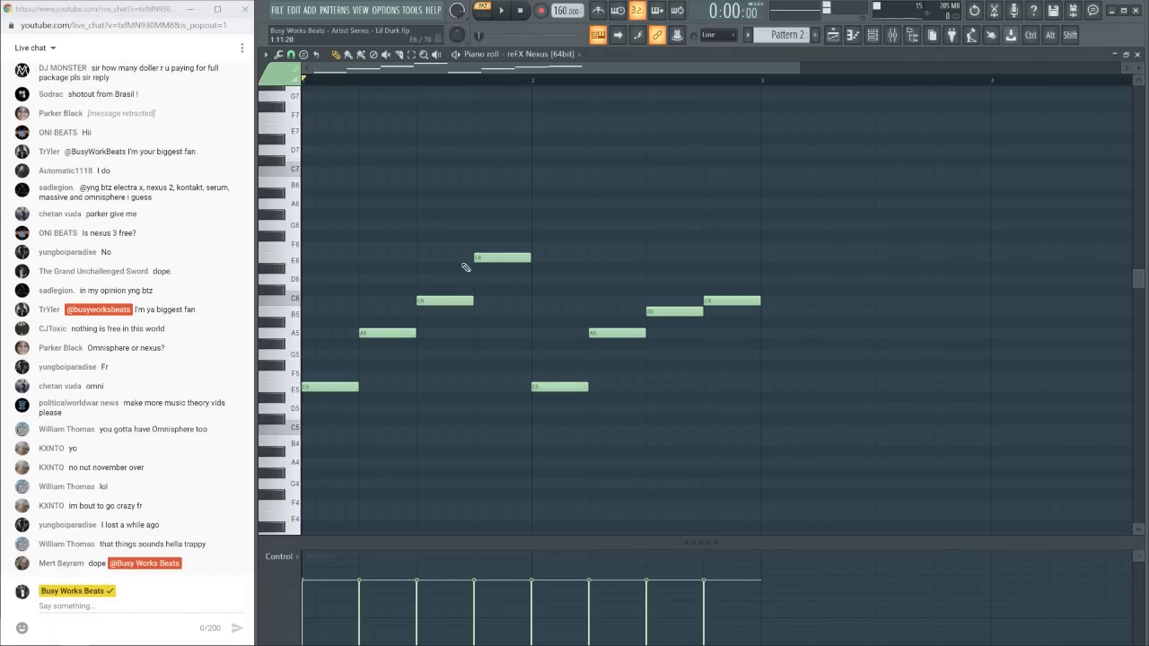
drag(347, 410, 538, 225)
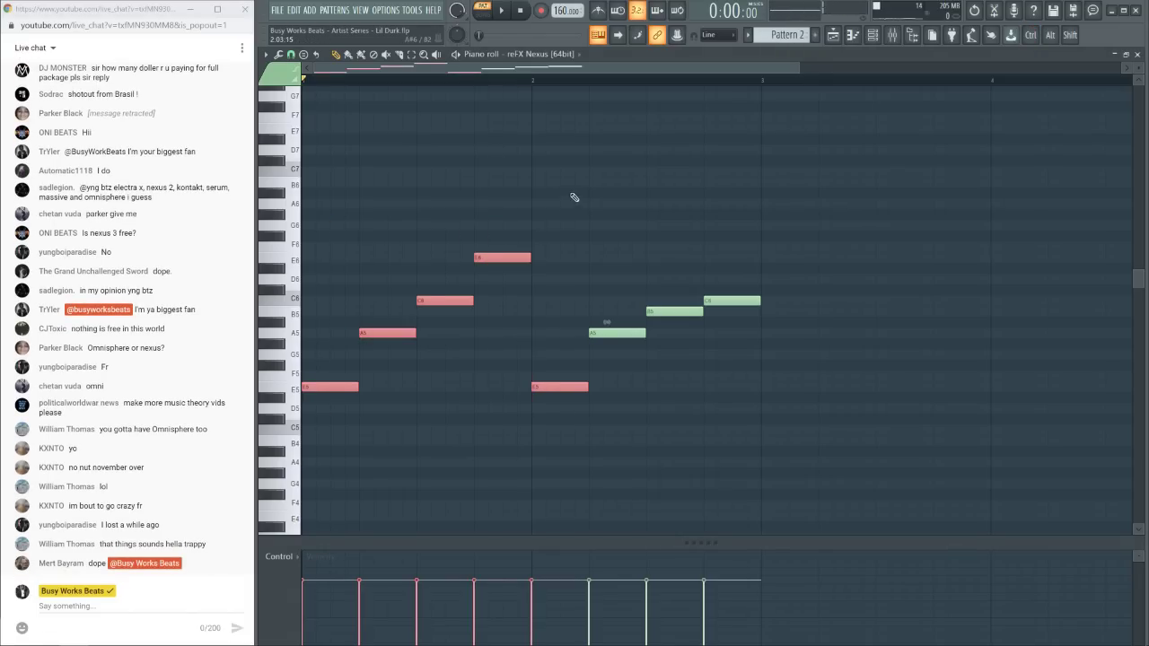
click(572, 197)
ctrl+click(329, 387)
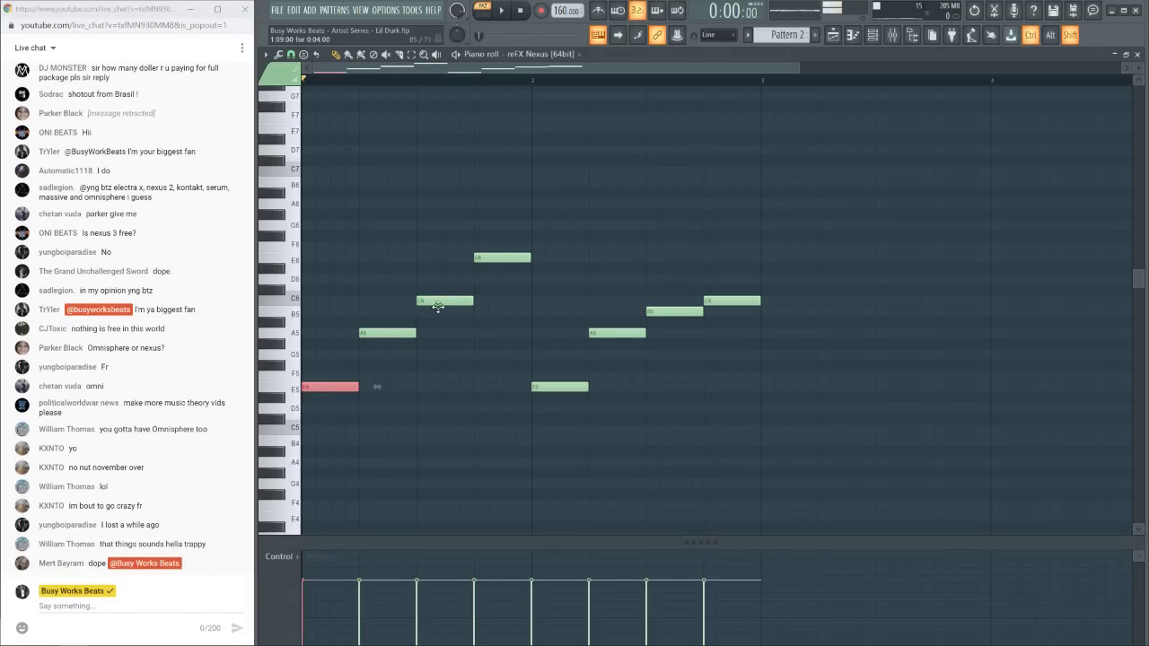
ctrl+click(501, 259)
drag(384, 338, 533, 243)
click(393, 368)
ctrl+click(340, 386)
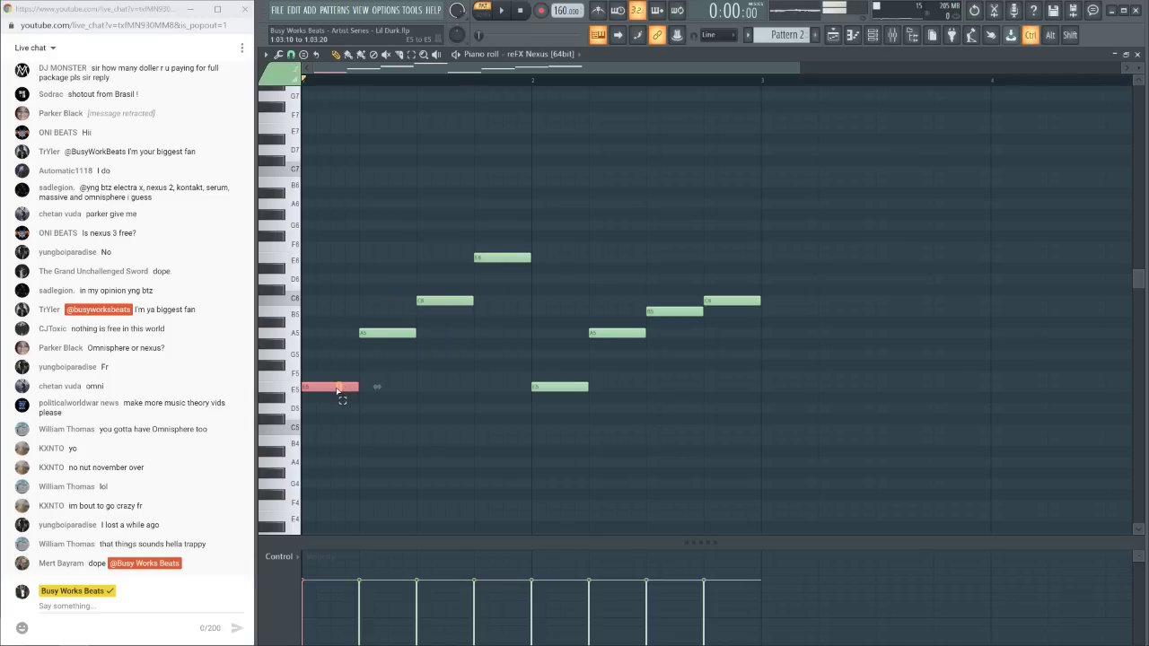
ctrl+click(391, 334)
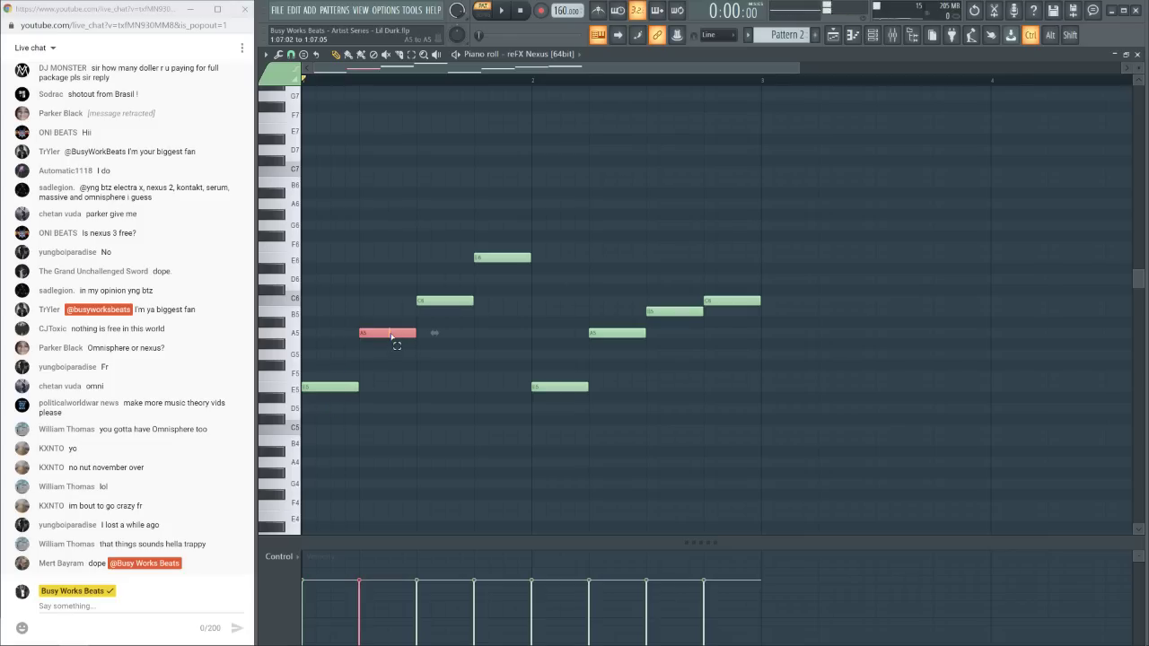
ctrl+click(445, 301)
ctrl+click(503, 258)
drag(502, 243, 357, 422)
ctrl+click(430, 428)
Audition the bell melody from the piano roll and the channel rack, and return to its notes
key(space)
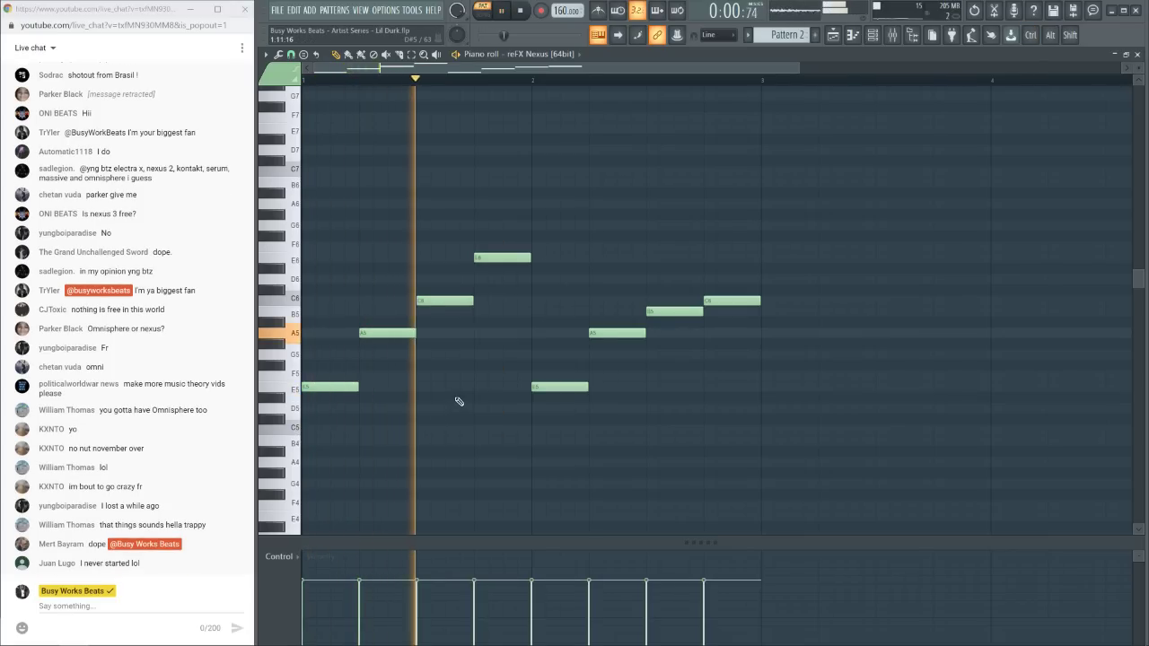
key(space)
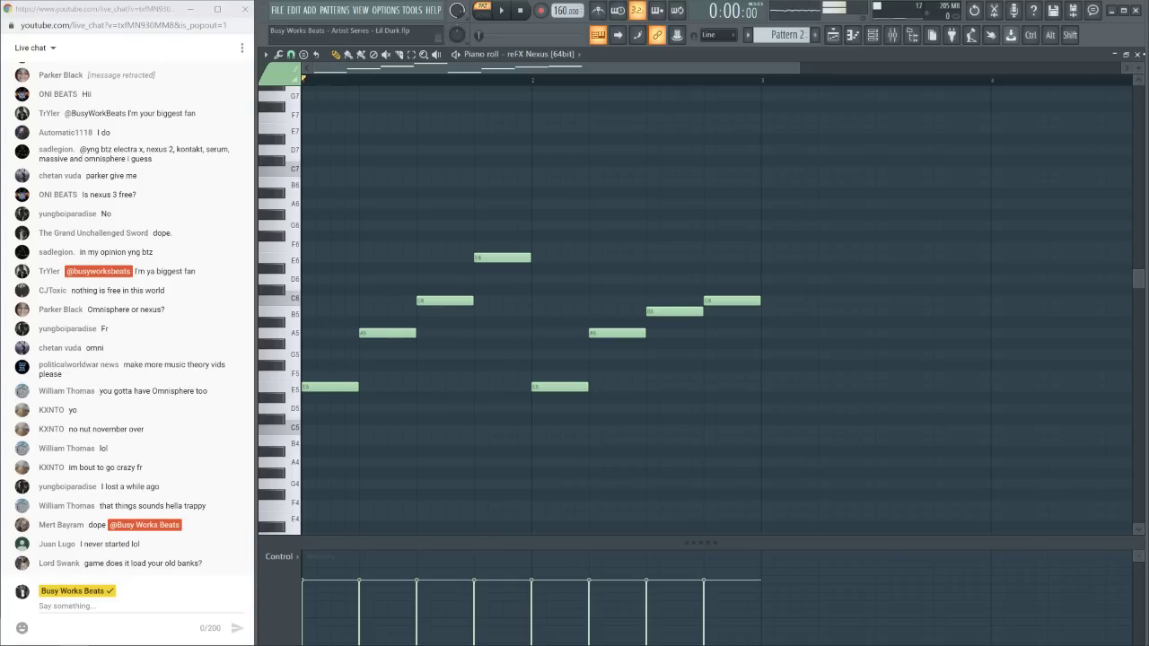
click(1137, 53)
key(space)
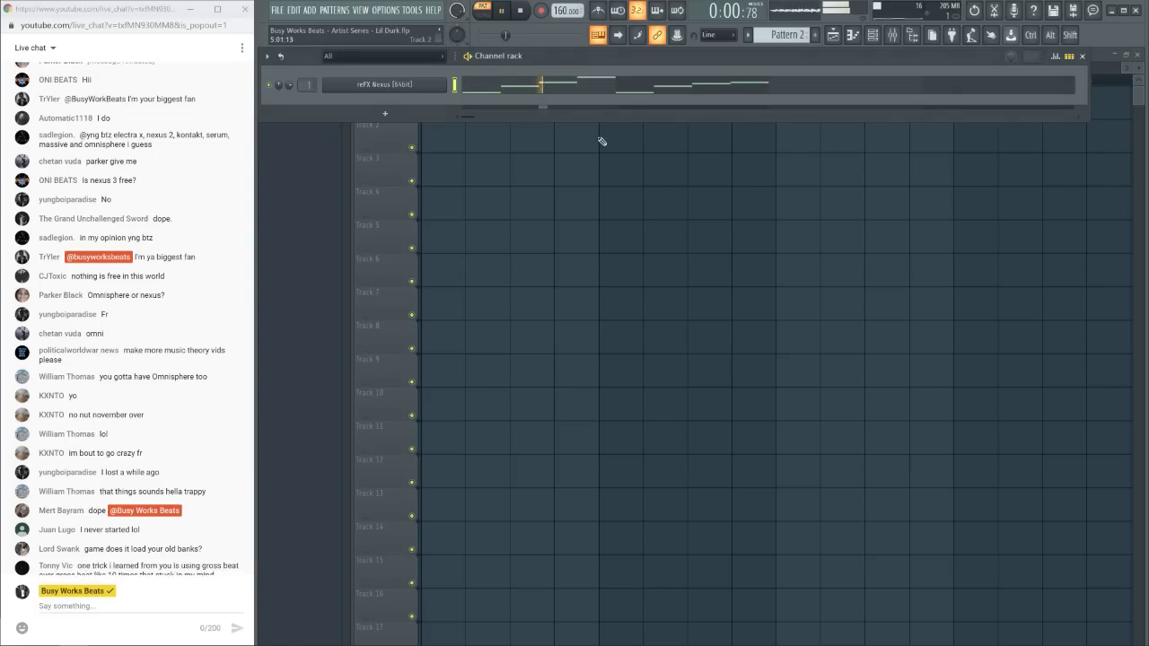
click(619, 87)
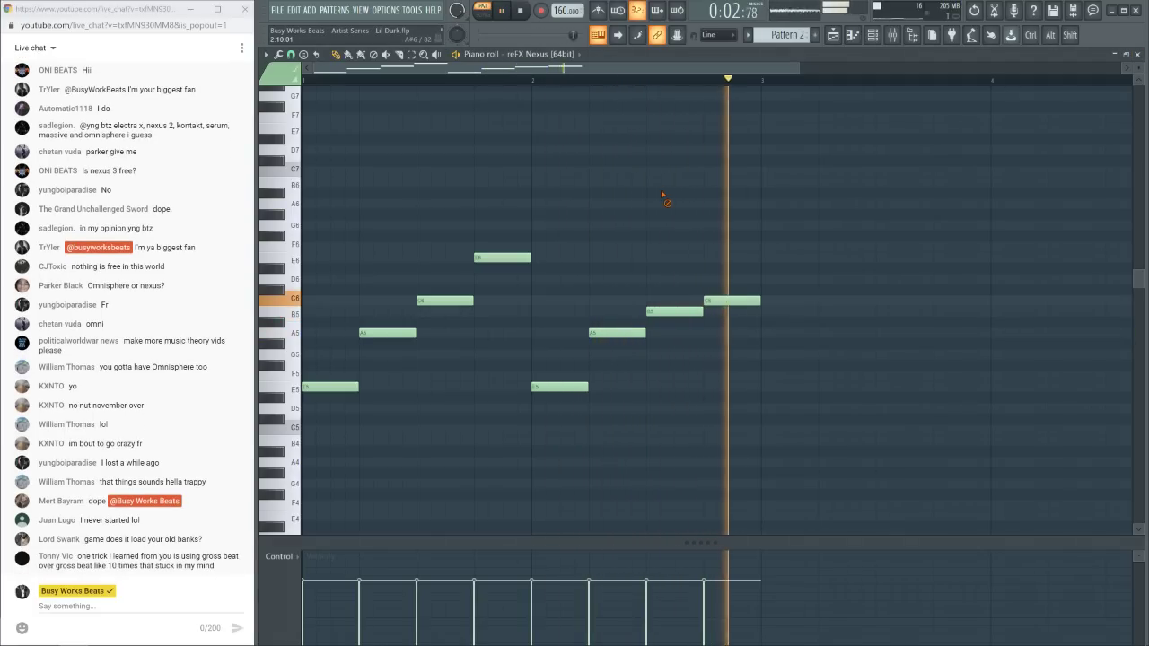
Compare octaves by transposing the whole melody down one octave and back up during playback, and leave the piano roll
key(space)
key(ctrl+Down)
key(space)
scroll(718, 179, down, 1)
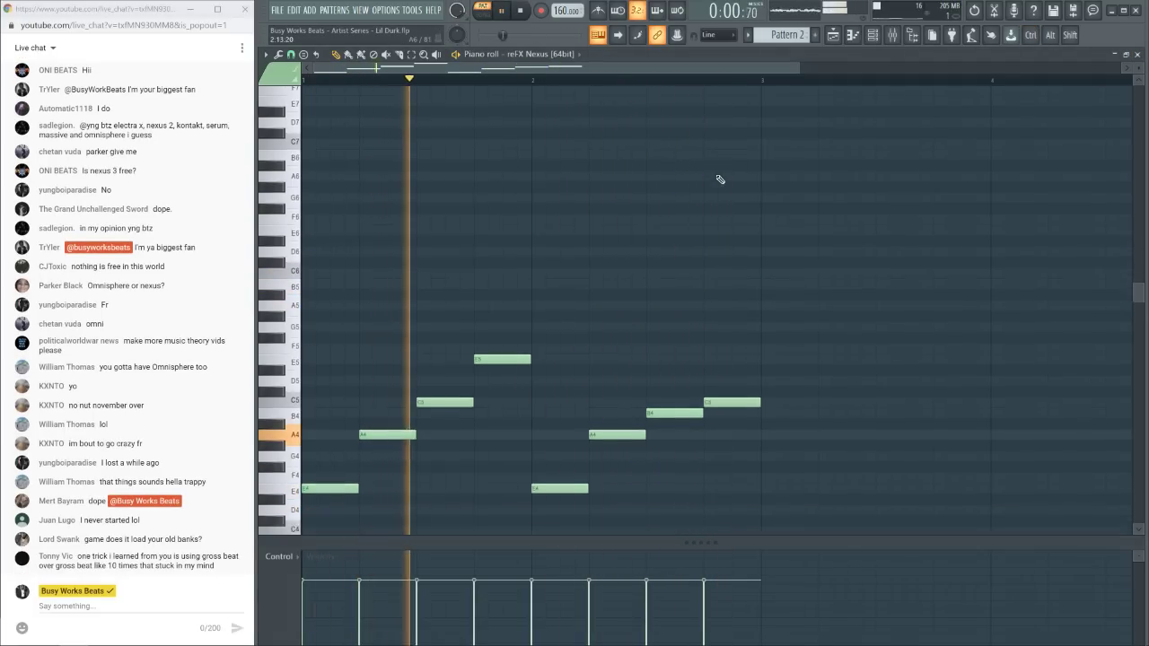
key(ctrl+Up)
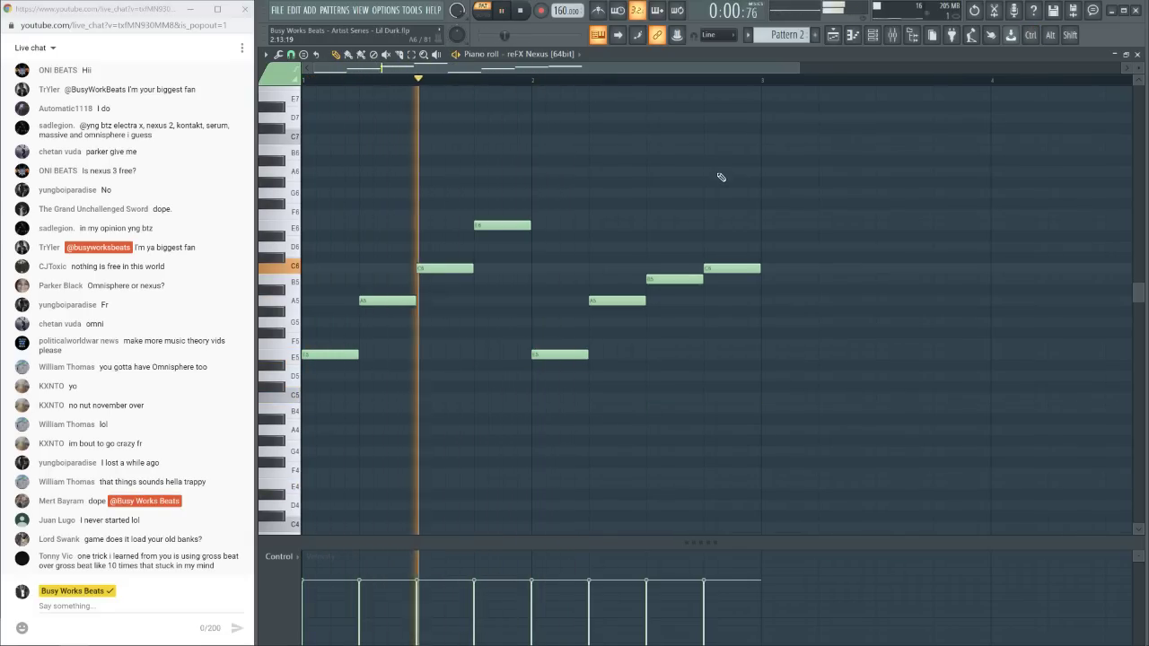
key(space)
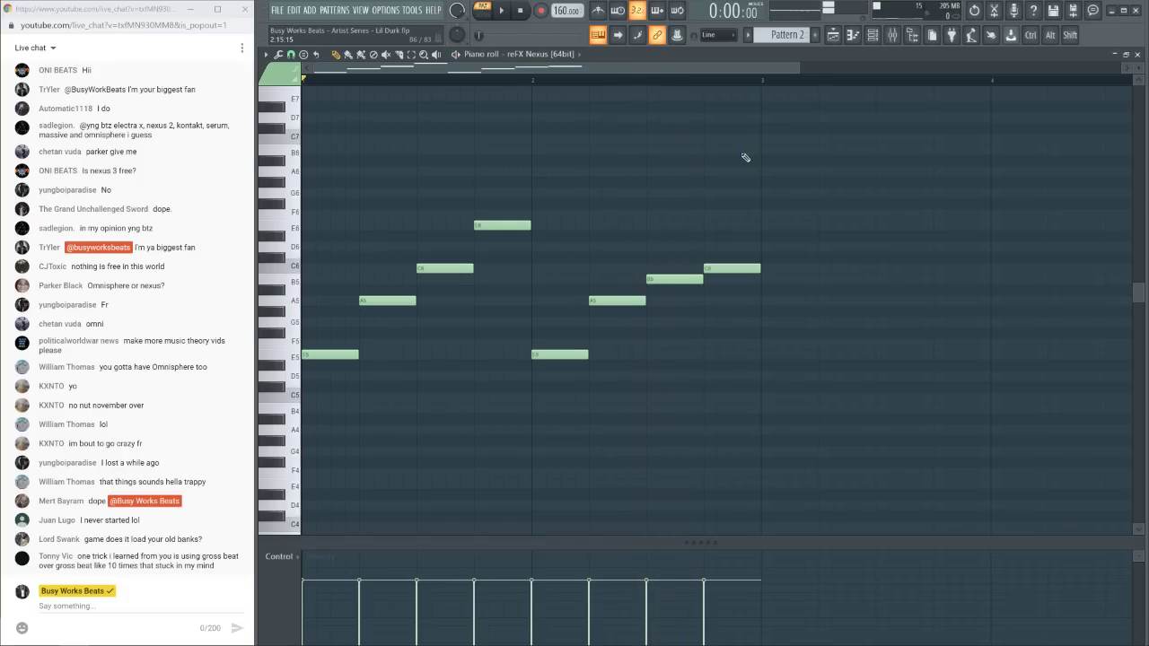
key(space)
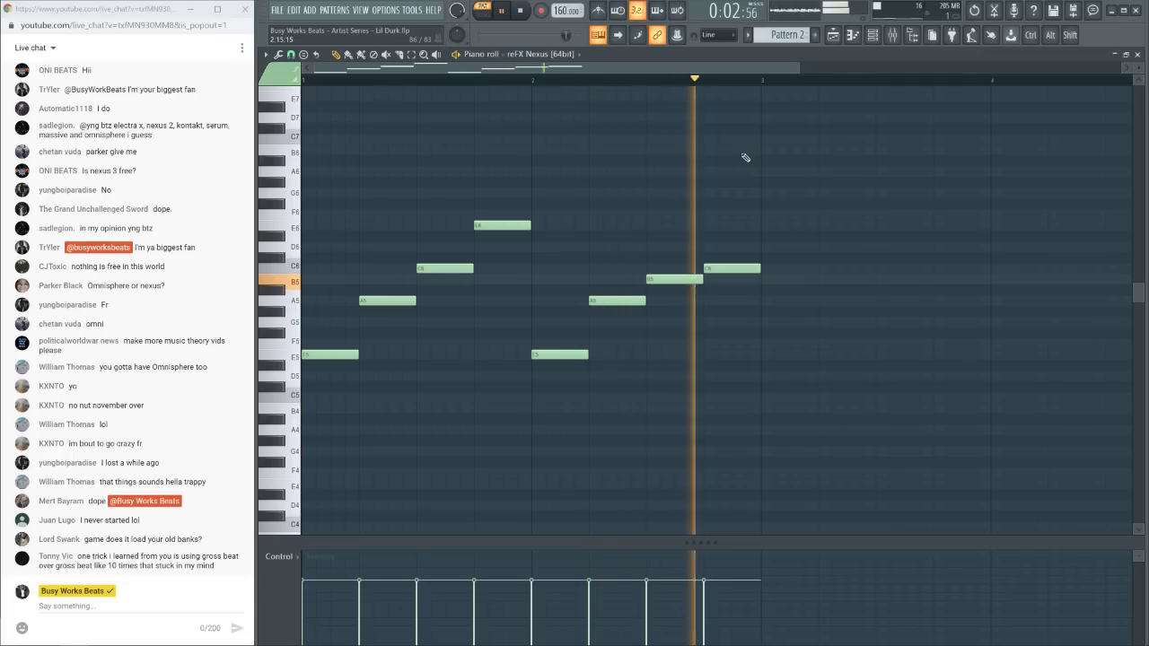
key(space)
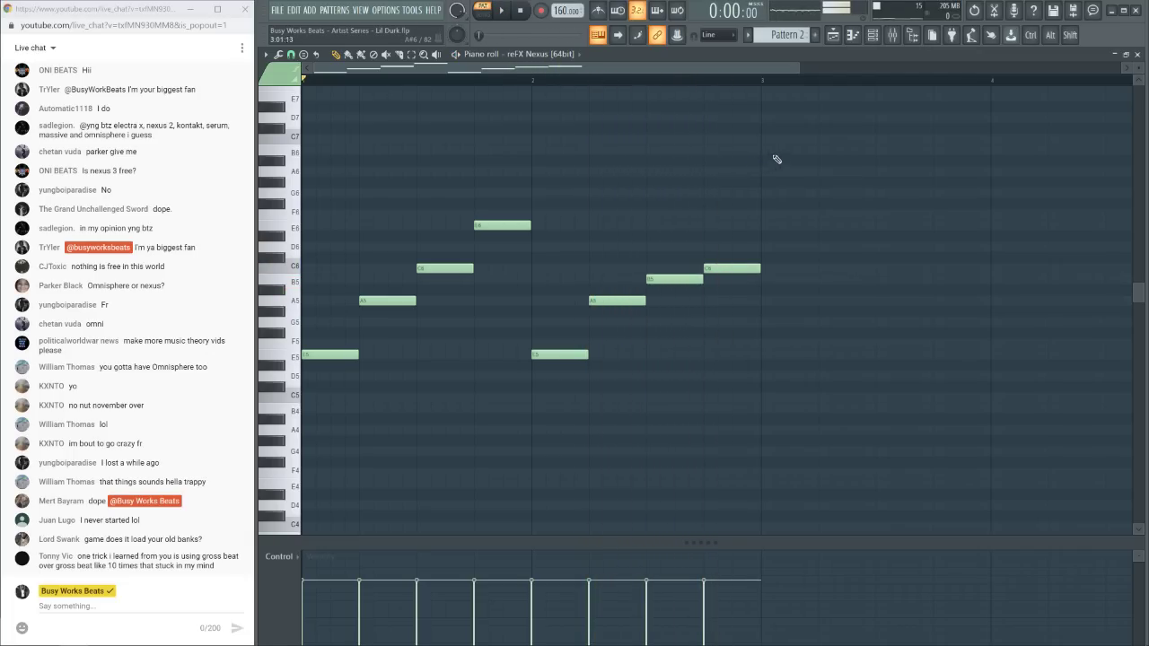
click(1137, 54)
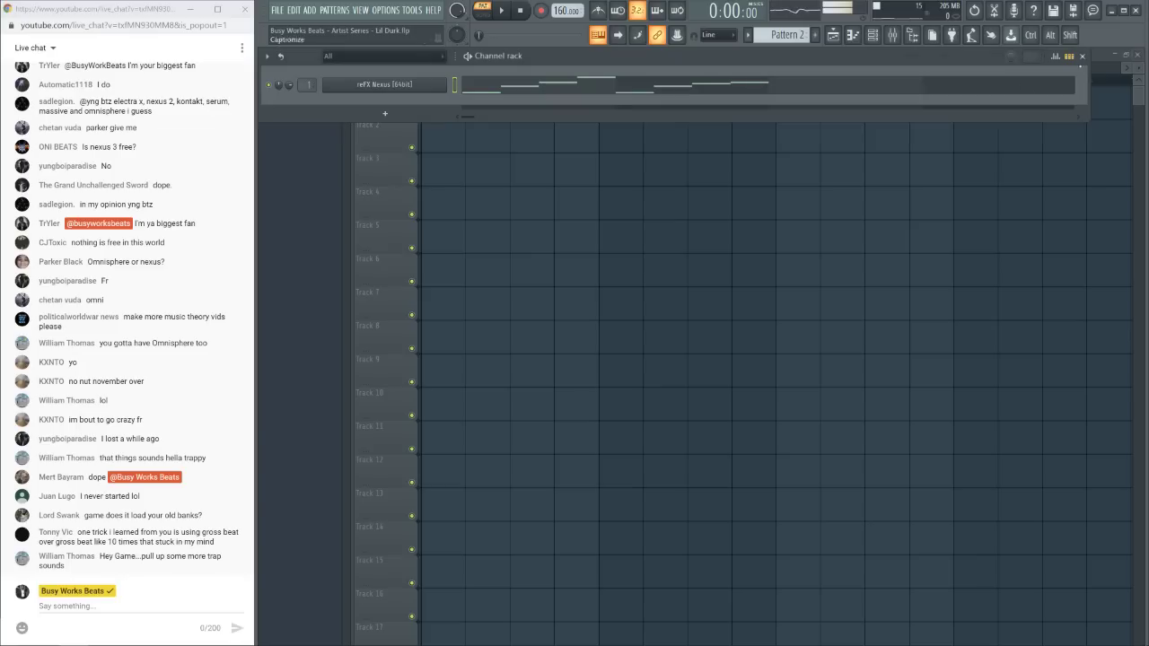
Open the Nexus instrument, browse its User presets and Factory Presets folders, and look at the recently added programs in Windows
click(429, 93)
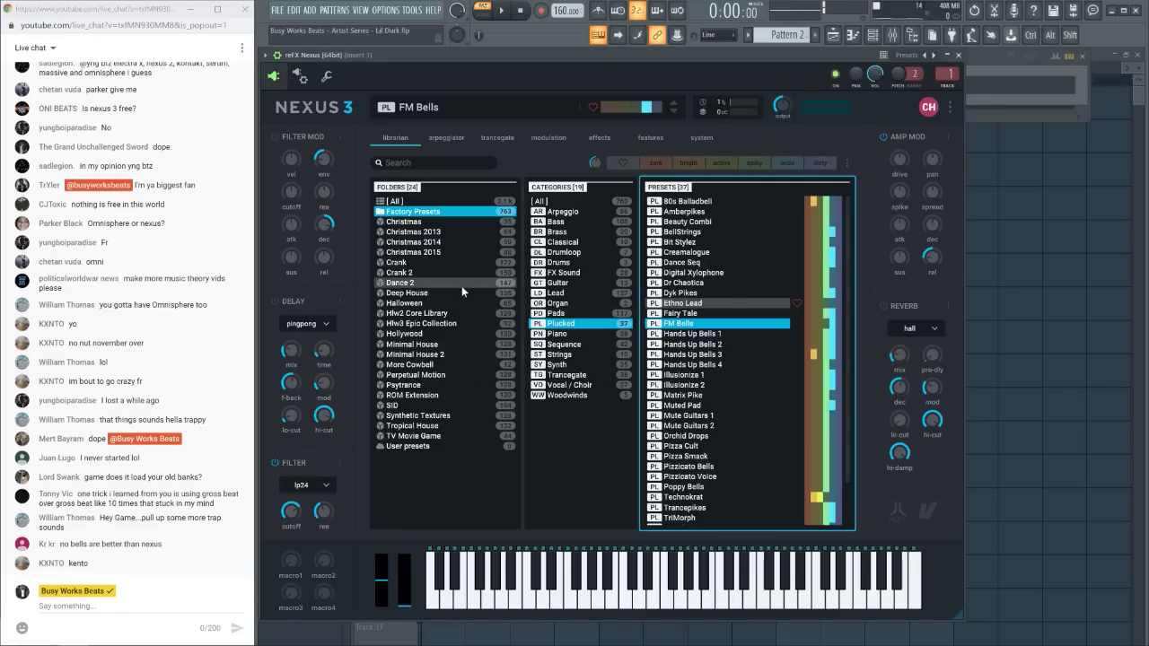
click(416, 447)
click(411, 212)
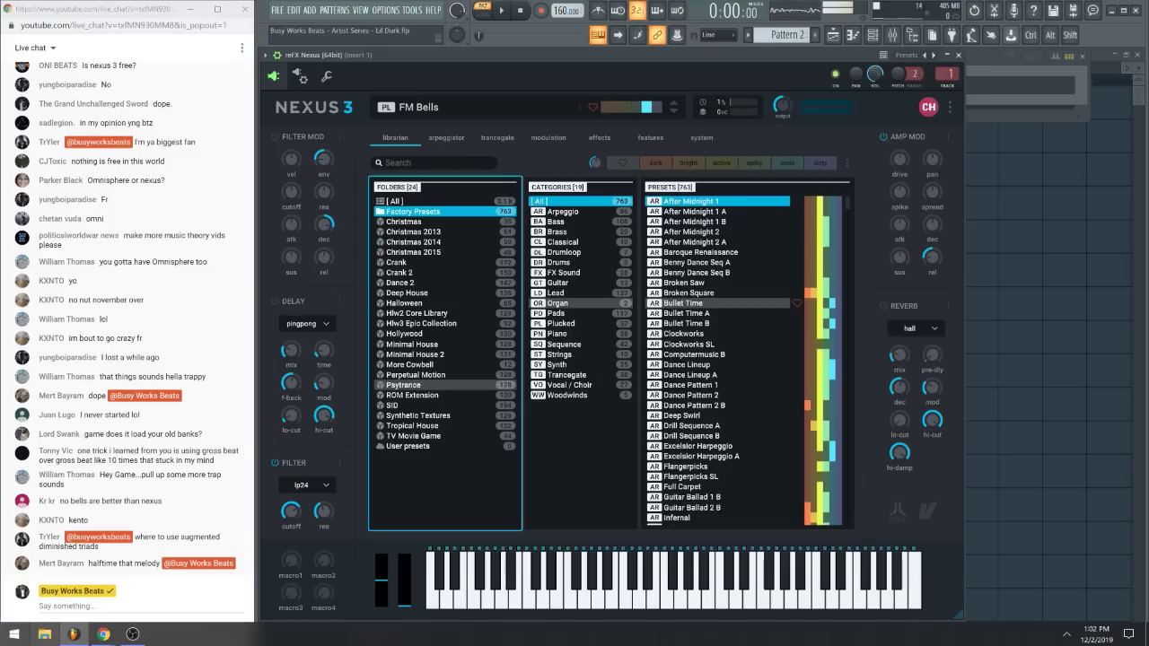
click(14, 634)
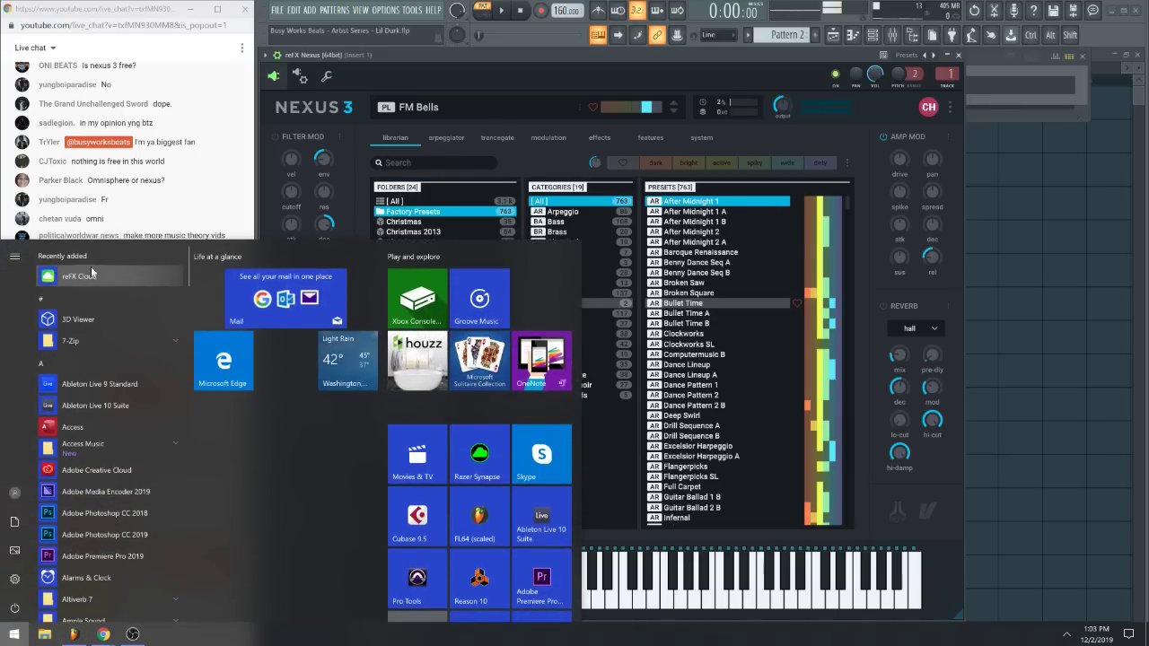
click(442, 223)
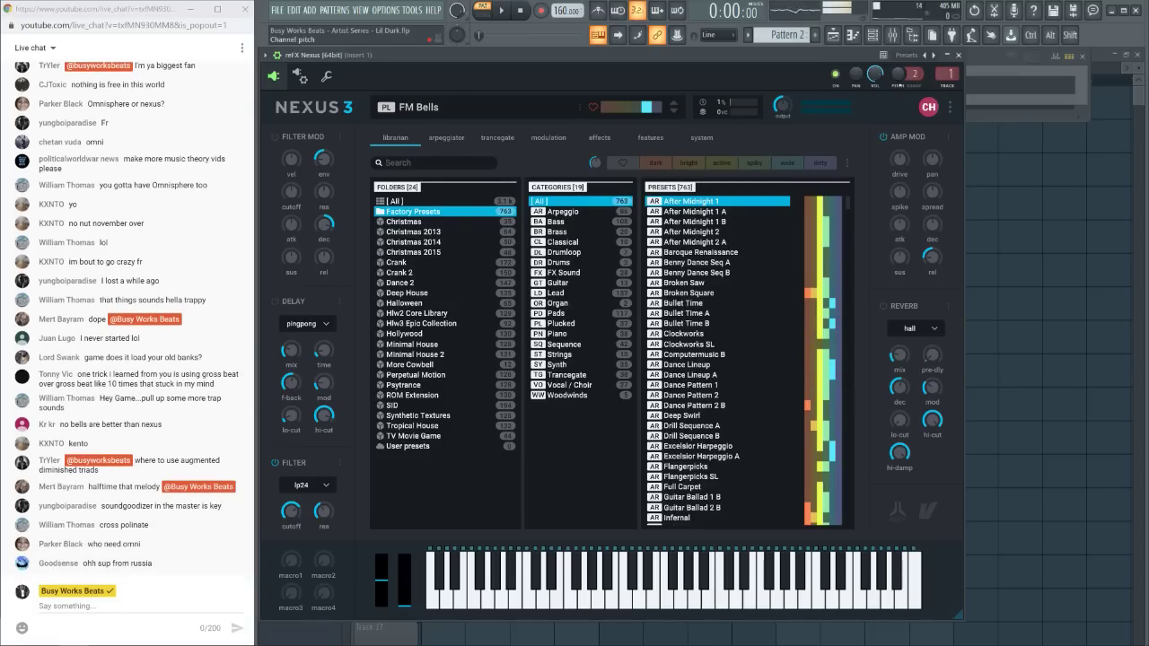
Open the Nexus modulation settings and look at the vibrato source options without changing the source
drag(448, 55, 474, 55)
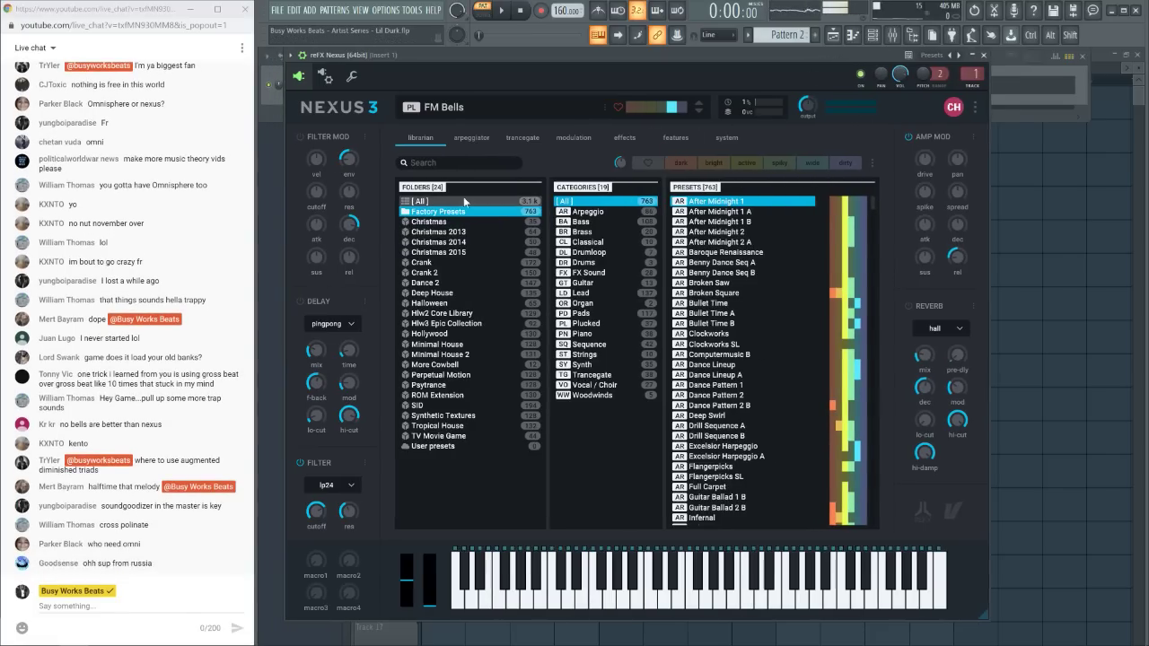
click(560, 140)
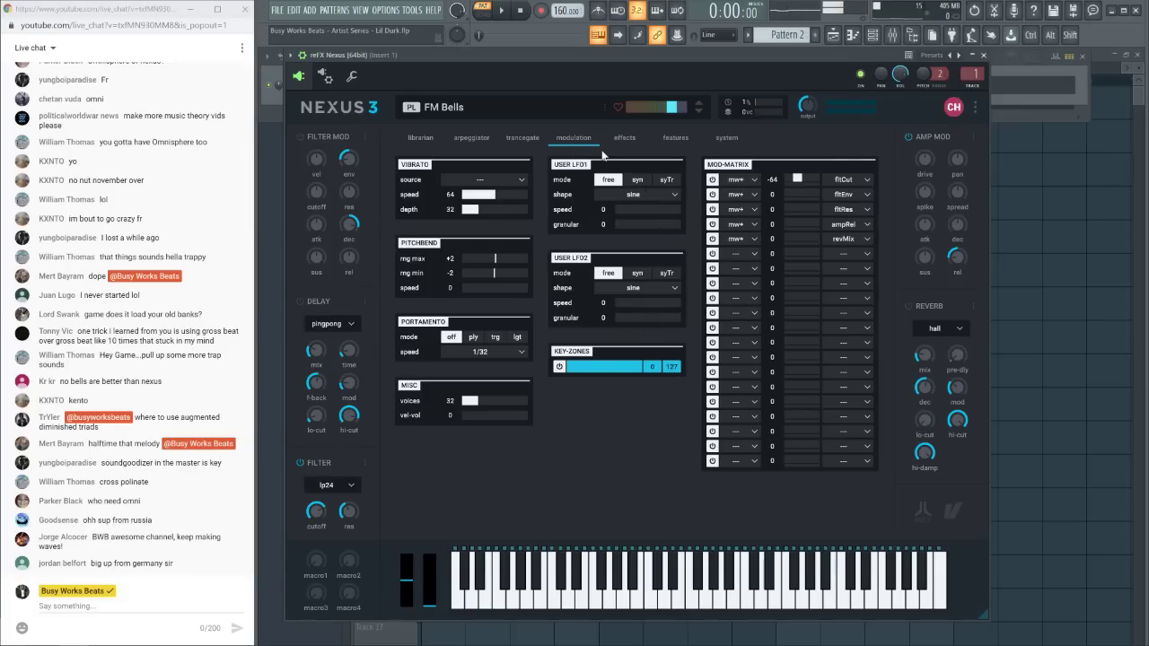
click(475, 180)
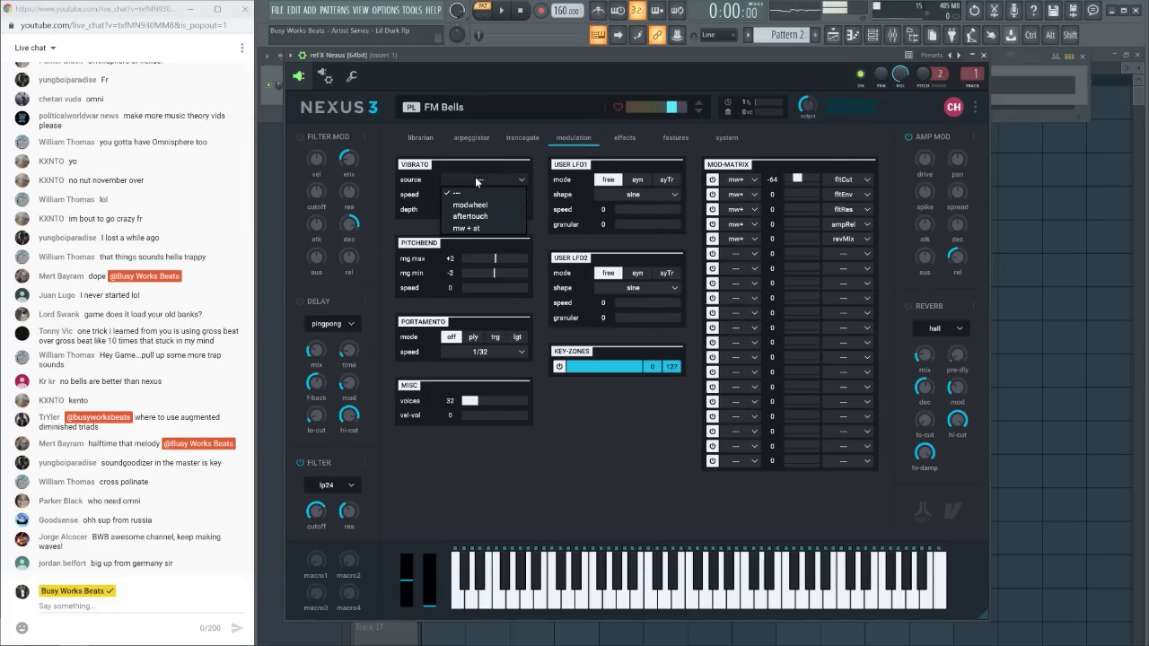
click(631, 326)
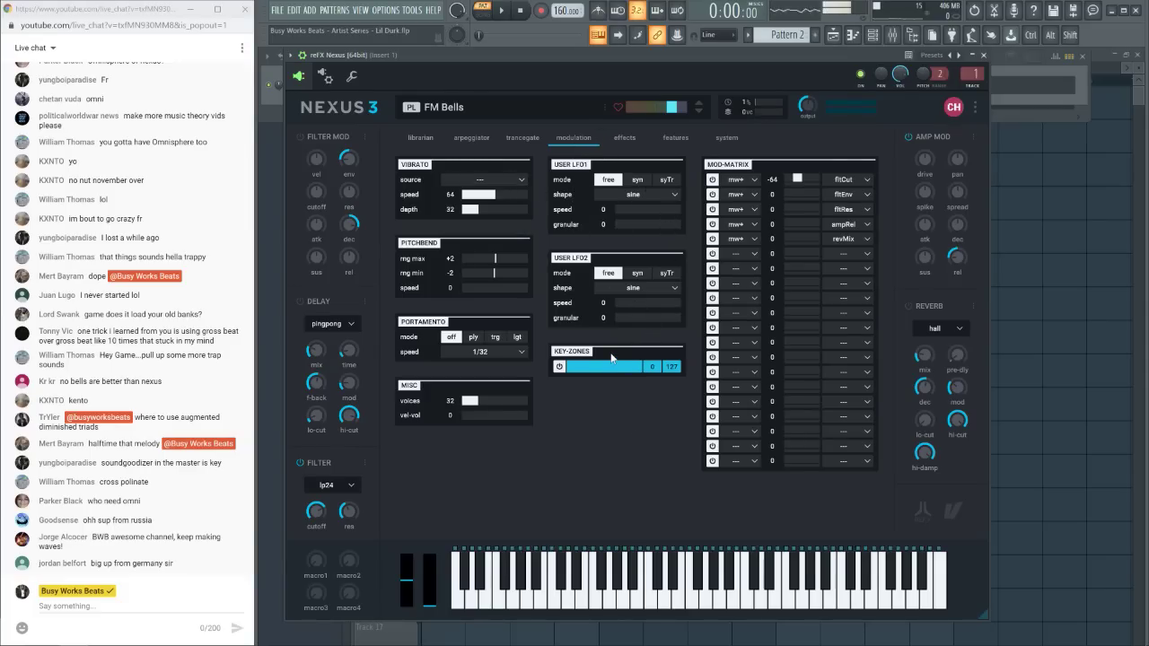
Set the first mod-matrix row's source to LFO1 and its destination to the misc pitch parameter, and audition the melody
click(740, 184)
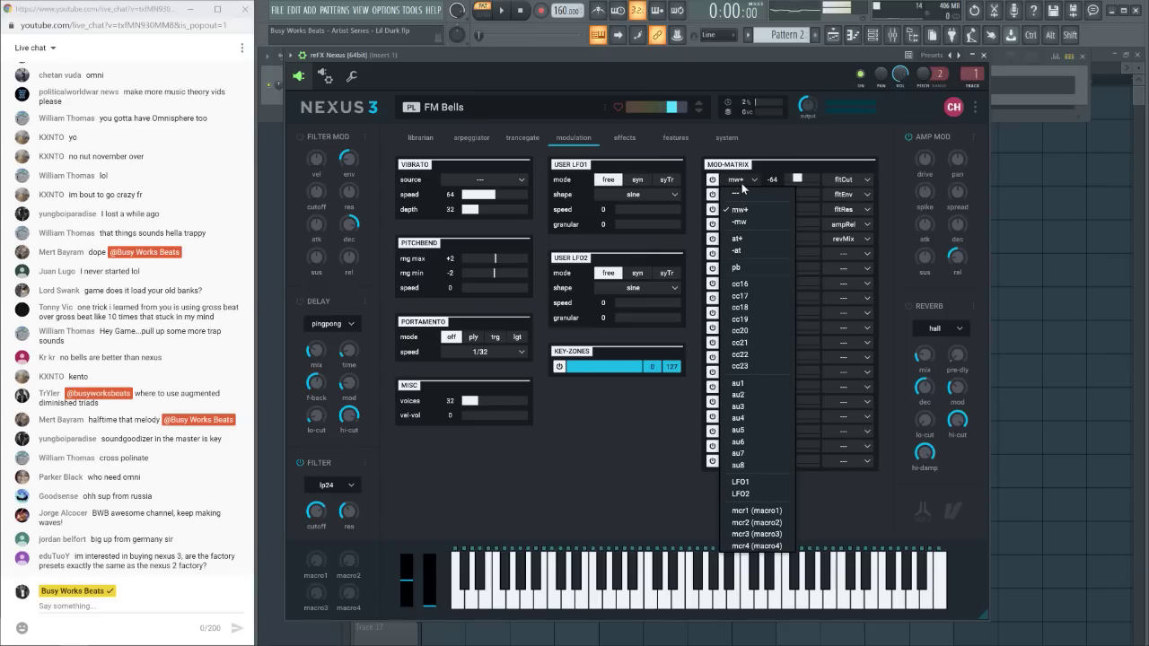
click(763, 456)
click(839, 180)
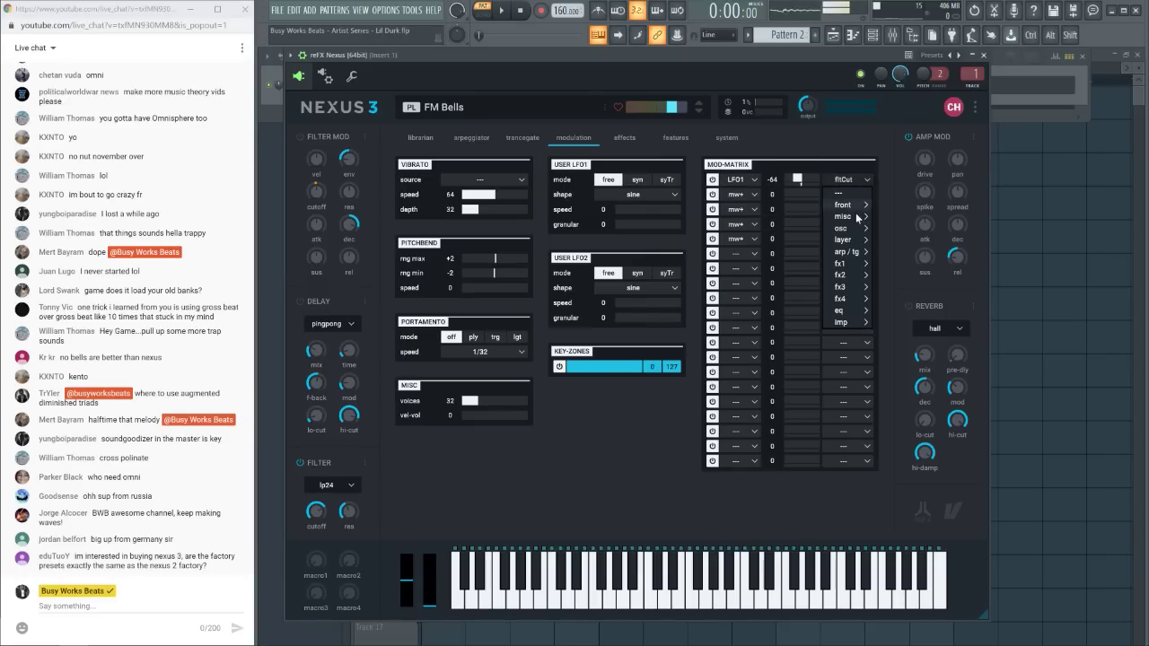
mouse_move(857, 210)
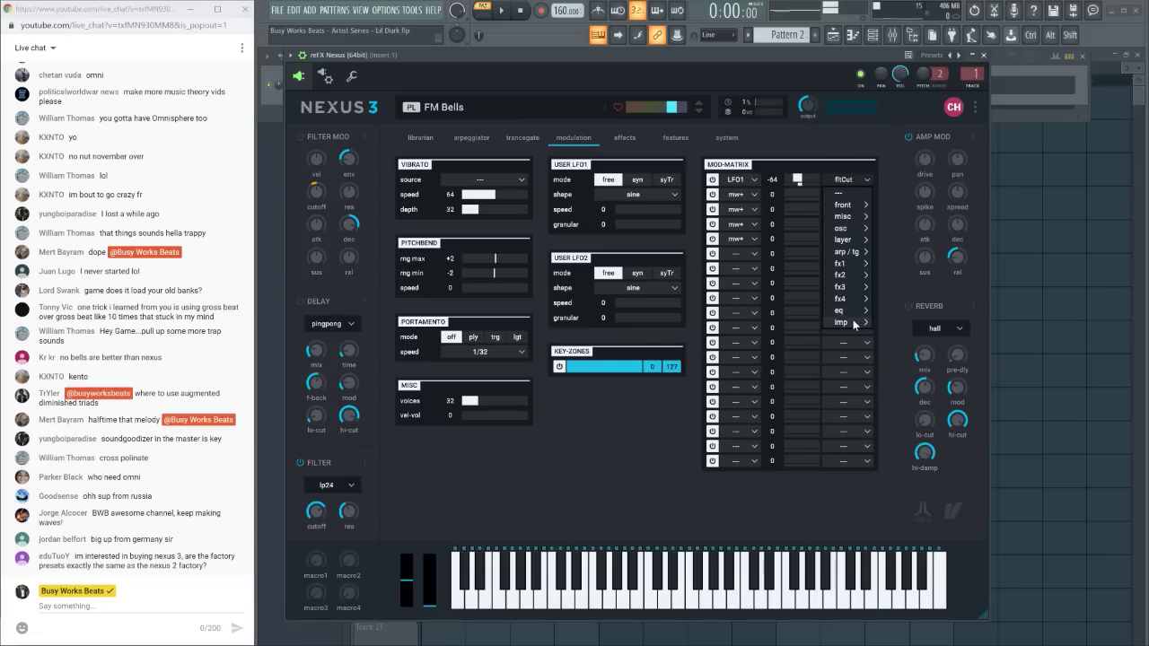
mouse_move(855, 233)
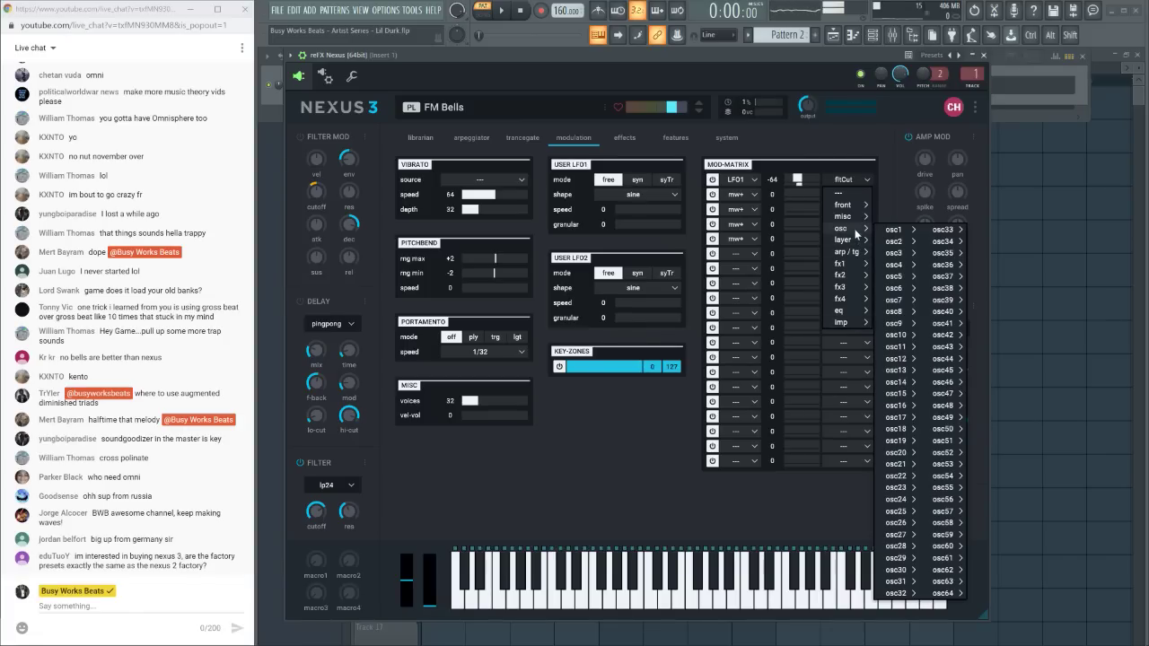
mouse_move(912, 235)
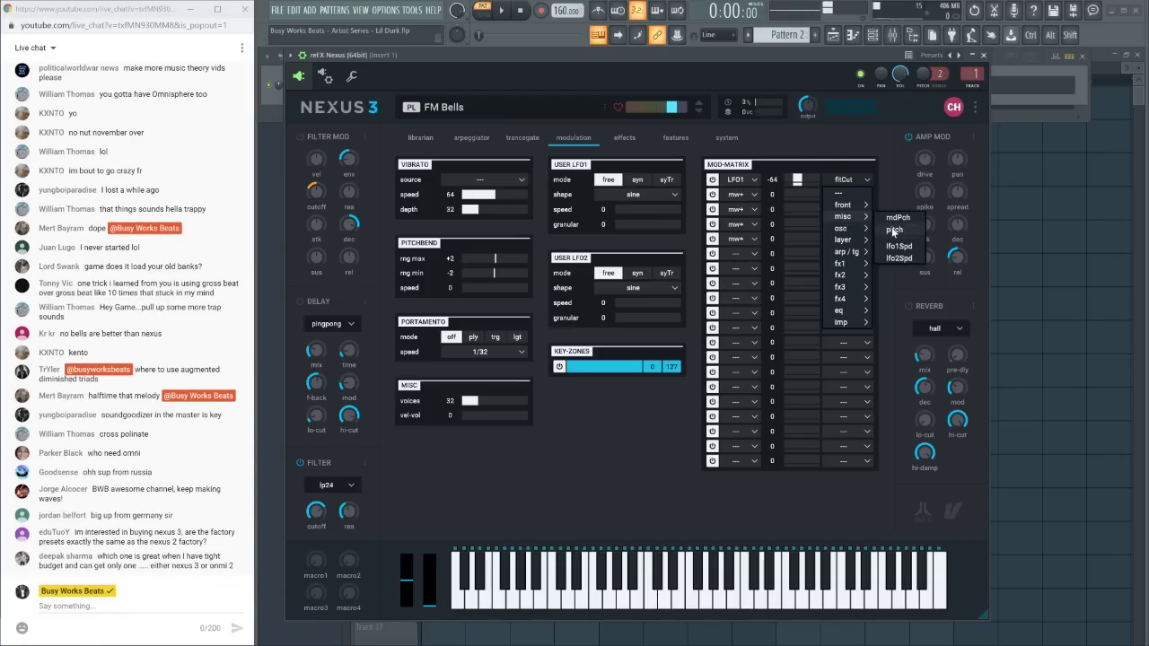
click(893, 231)
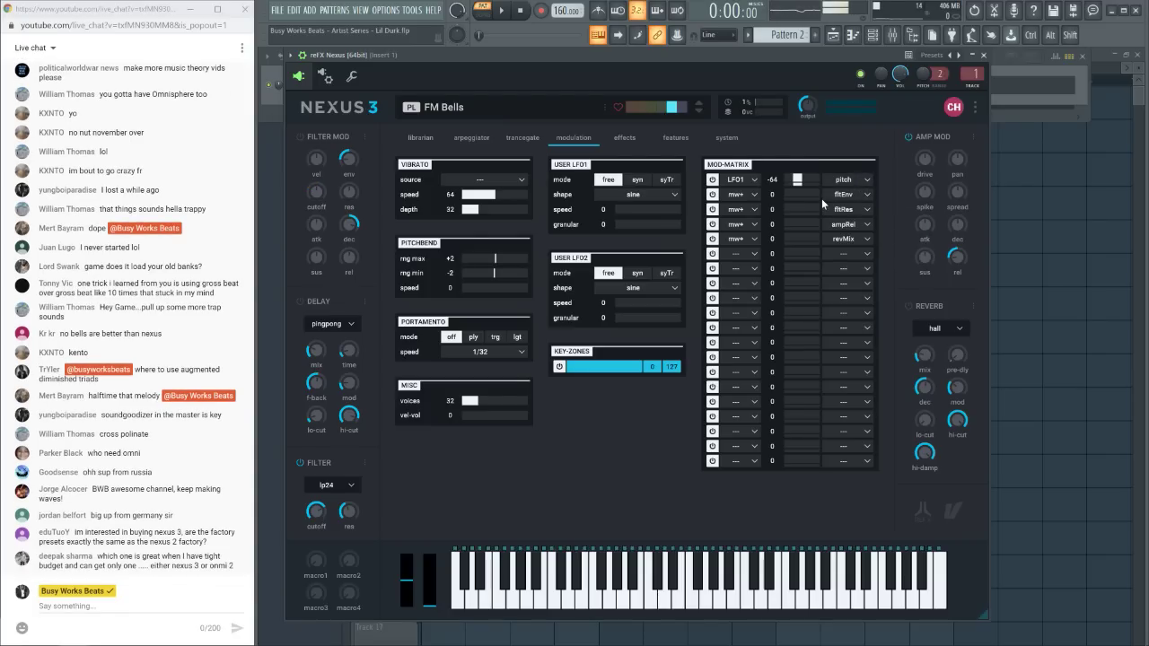
key(space)
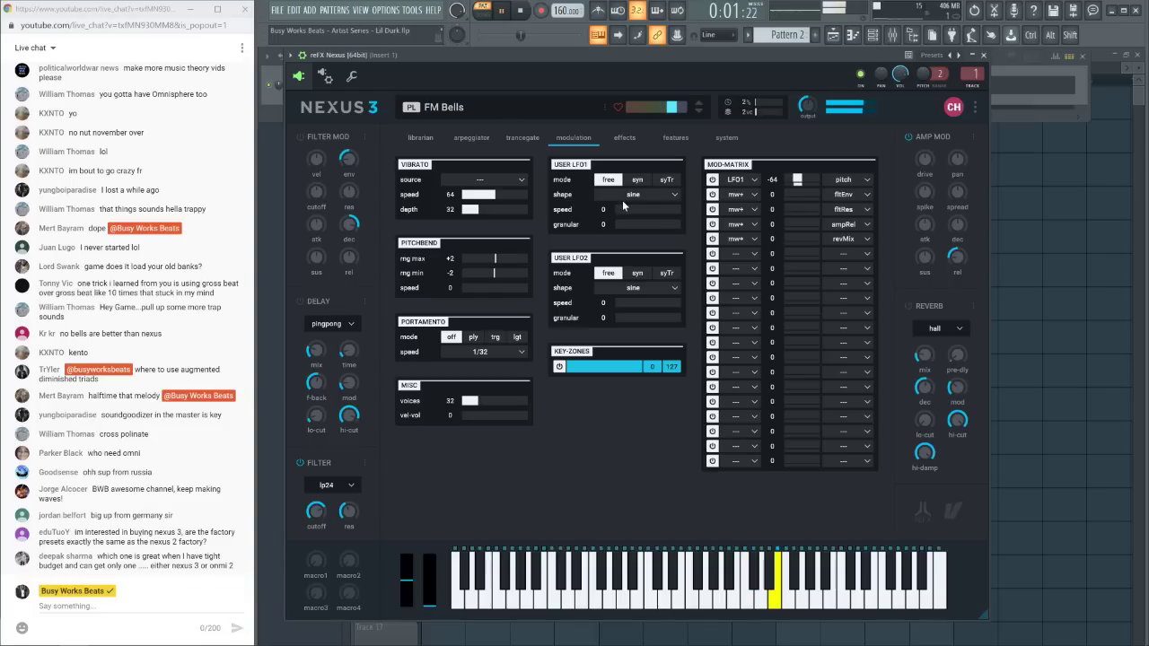
key(space)
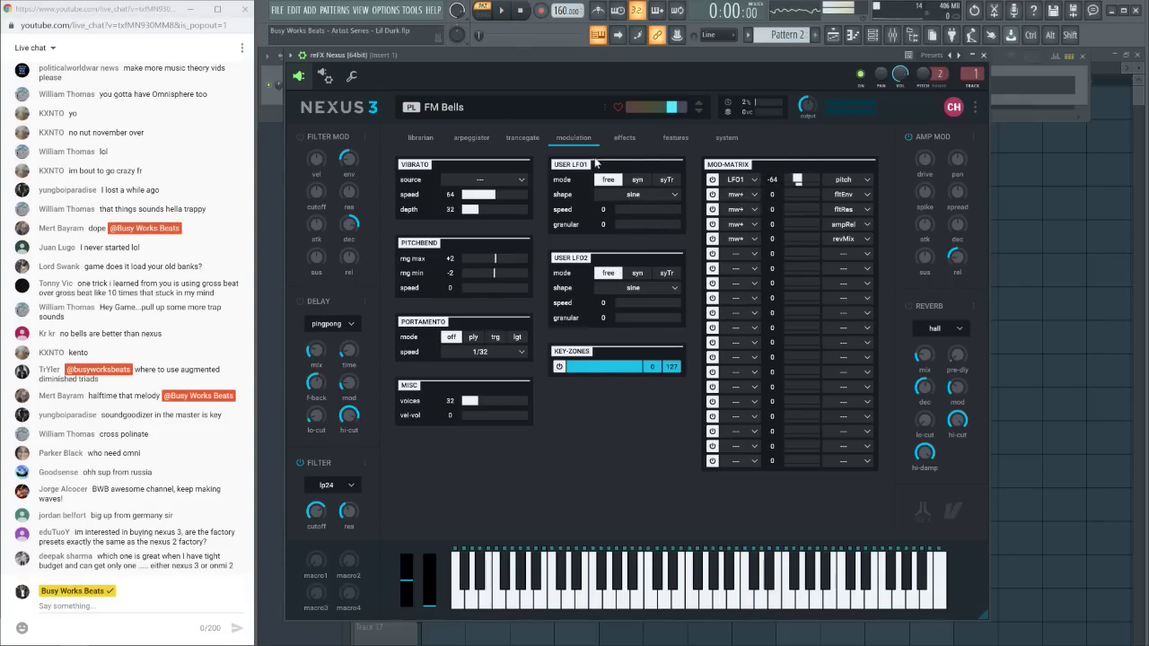
Try the sync mode on User LFO1, return it to free mode, and keep the sine shape
click(629, 194)
click(633, 194)
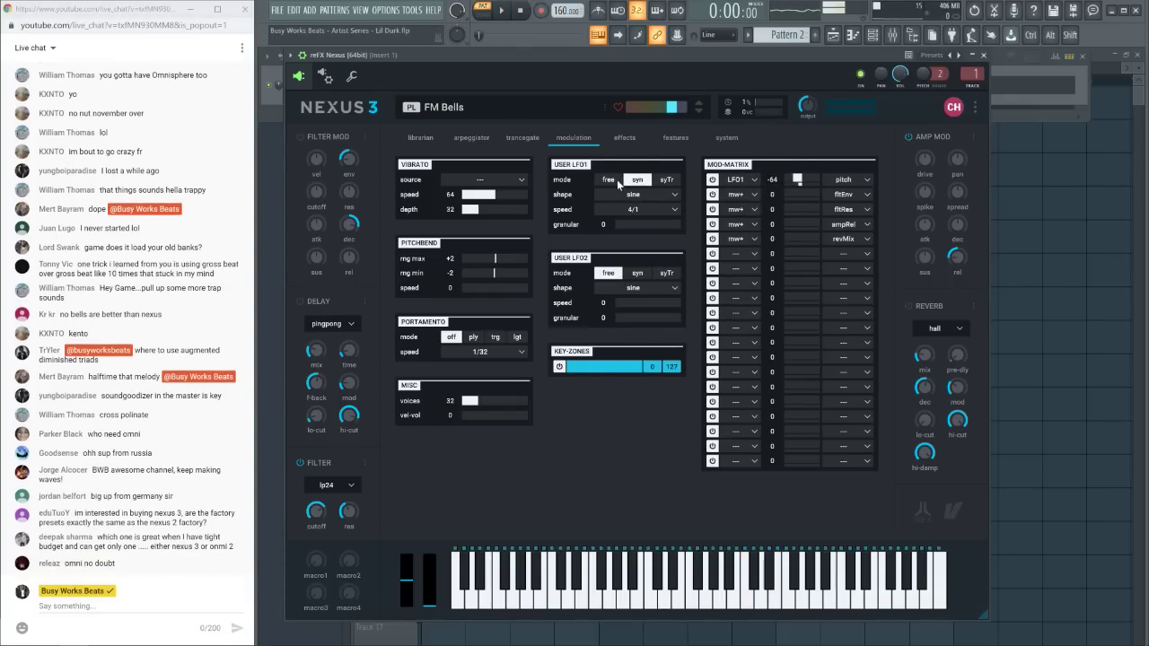
click(650, 194)
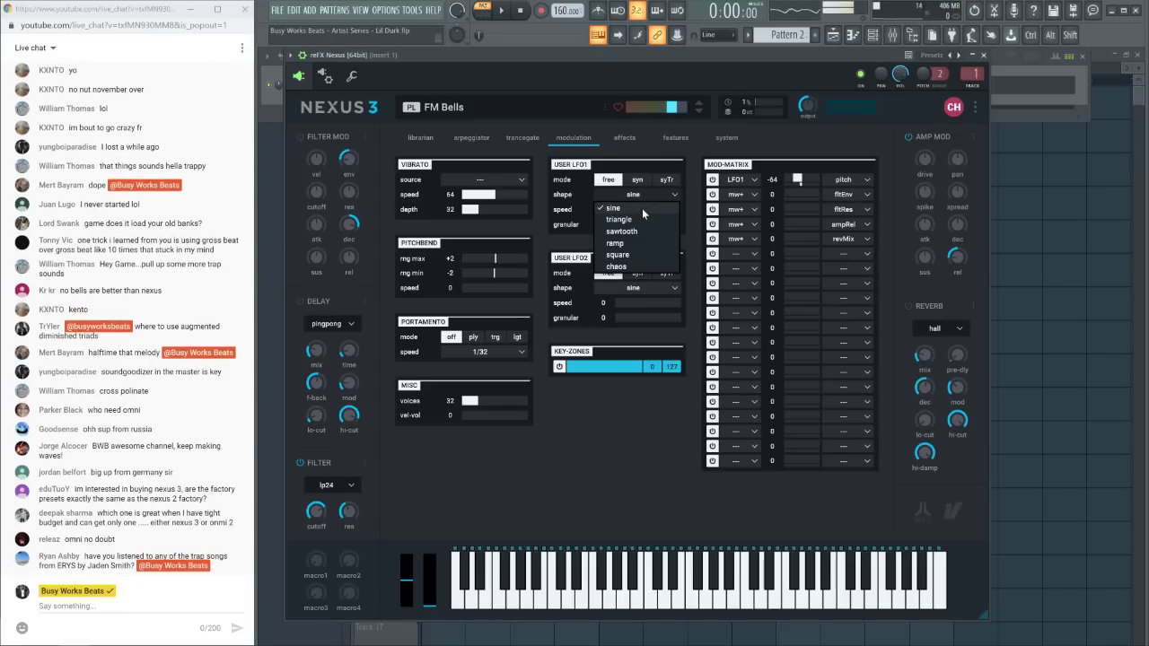
click(641, 208)
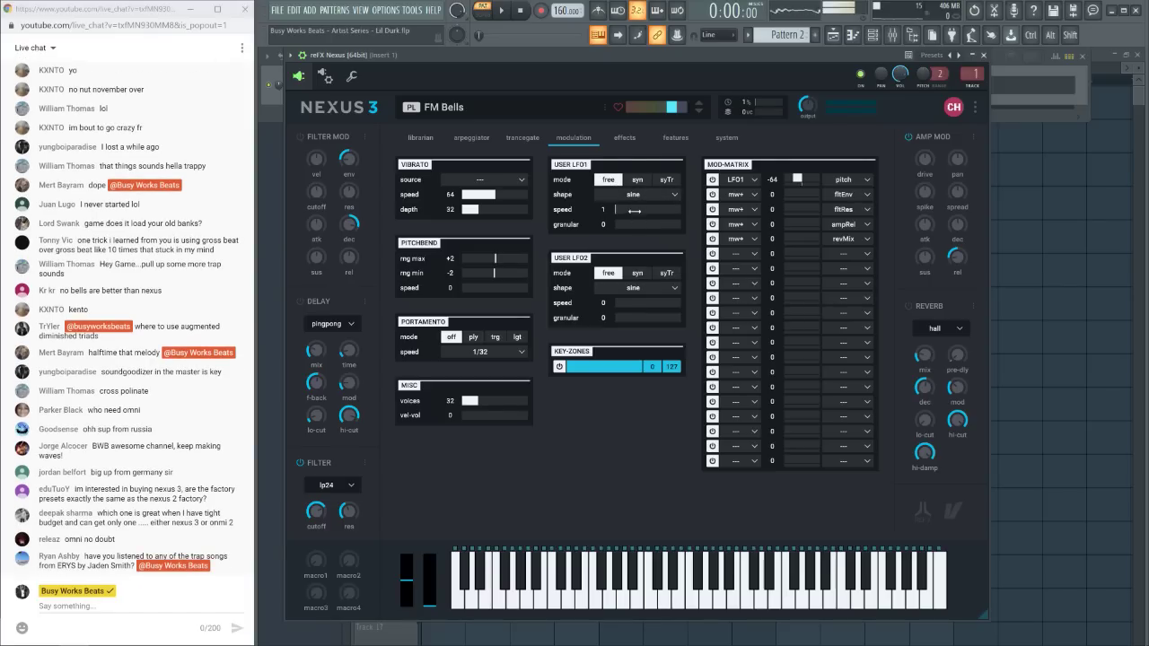
Set User LFO1's speed to 4 and the LFO1-to-pitch amount to -6 while auditioning the melody
key(space)
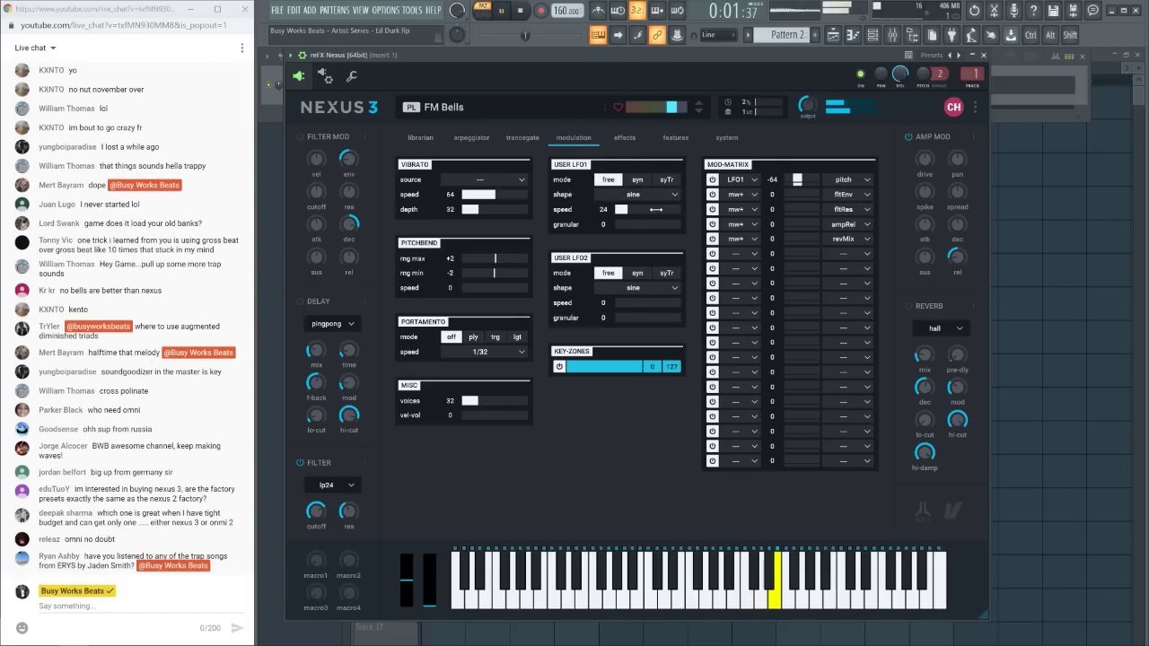
drag(670, 209, 661, 215)
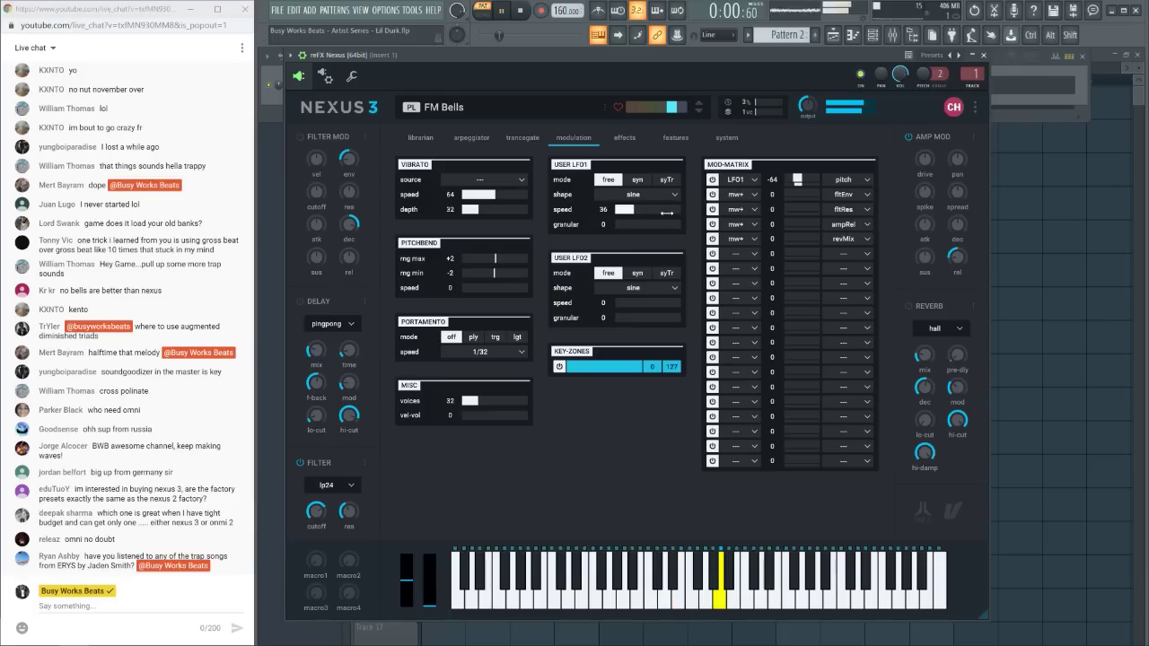
drag(661, 214, 631, 220)
key(space)
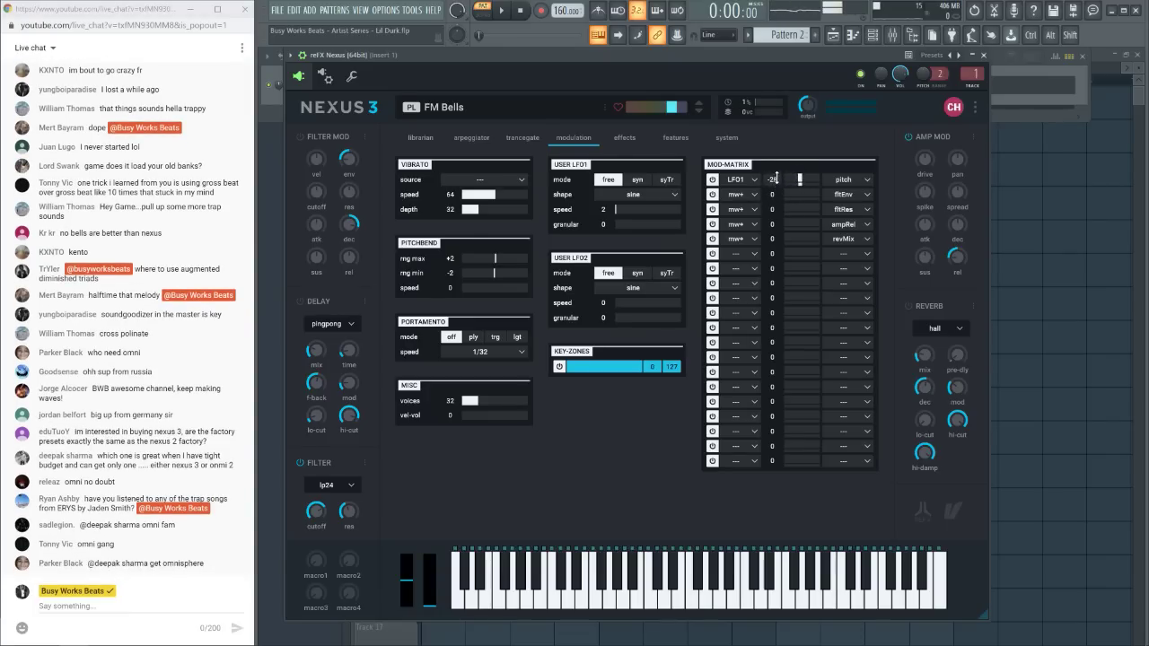
drag(777, 171, 775, 167)
key(space)
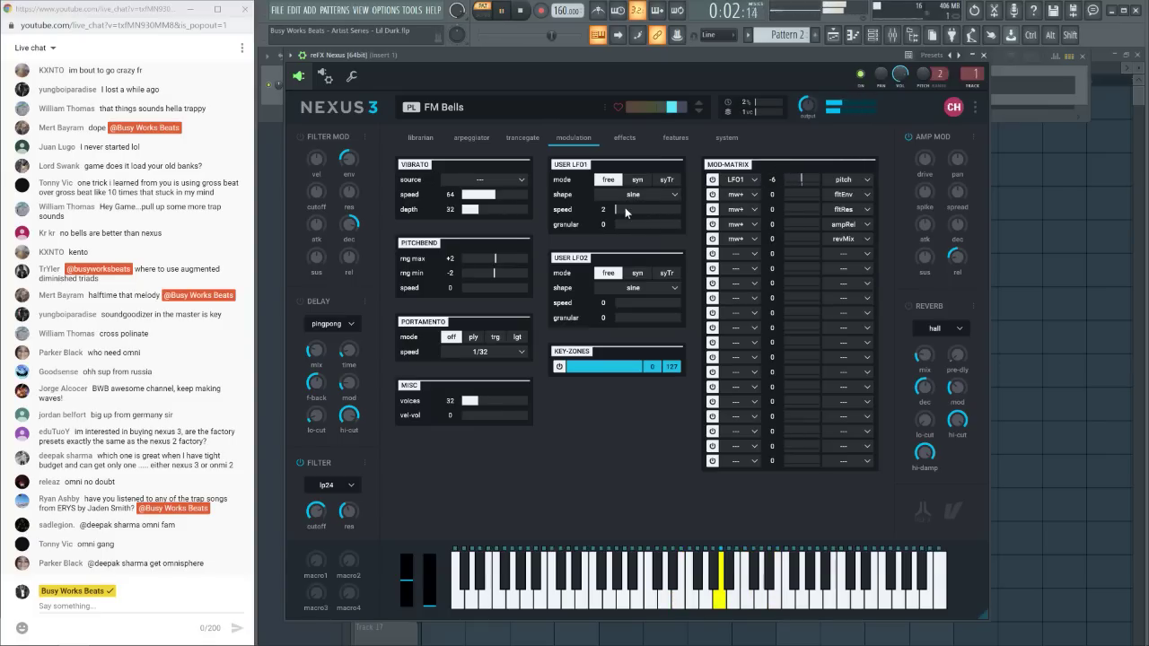
drag(630, 204, 626, 229)
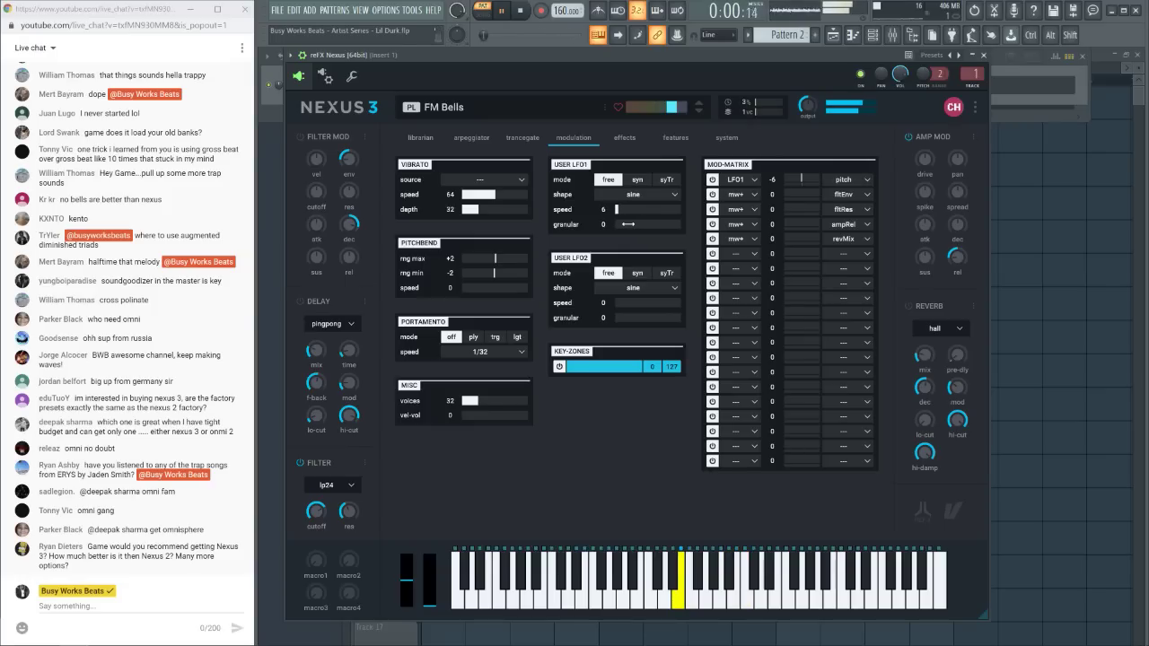
key(space)
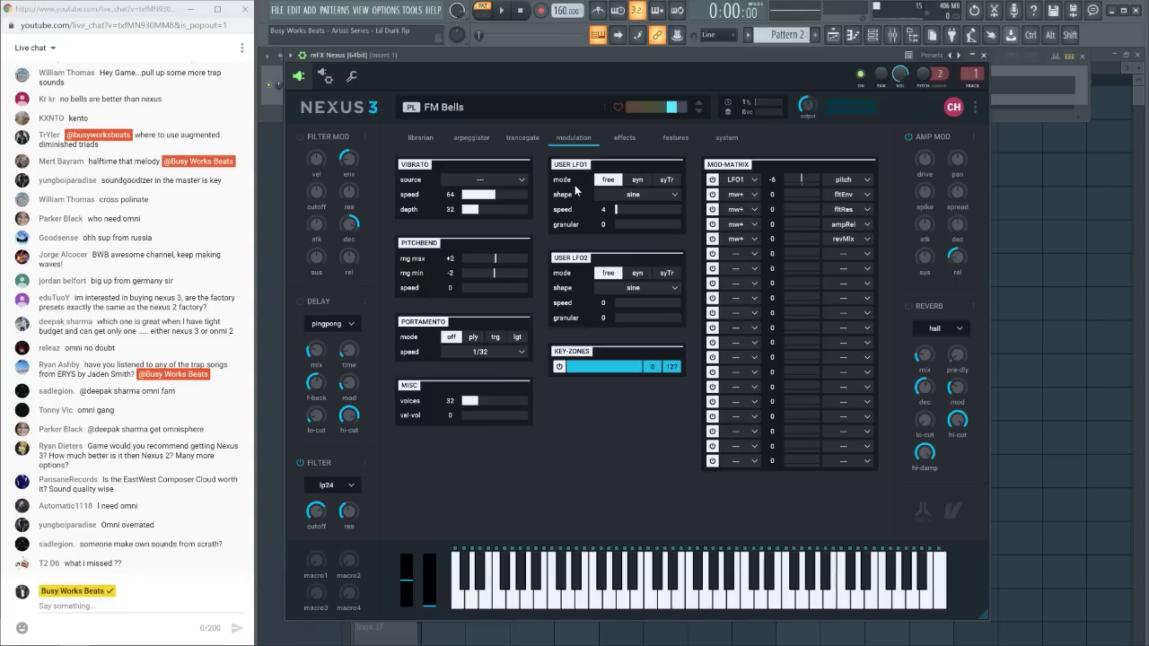
Audition the melody with the LFO1 pitch modulation, check the modulation page again, and return to the preset library
key(space)
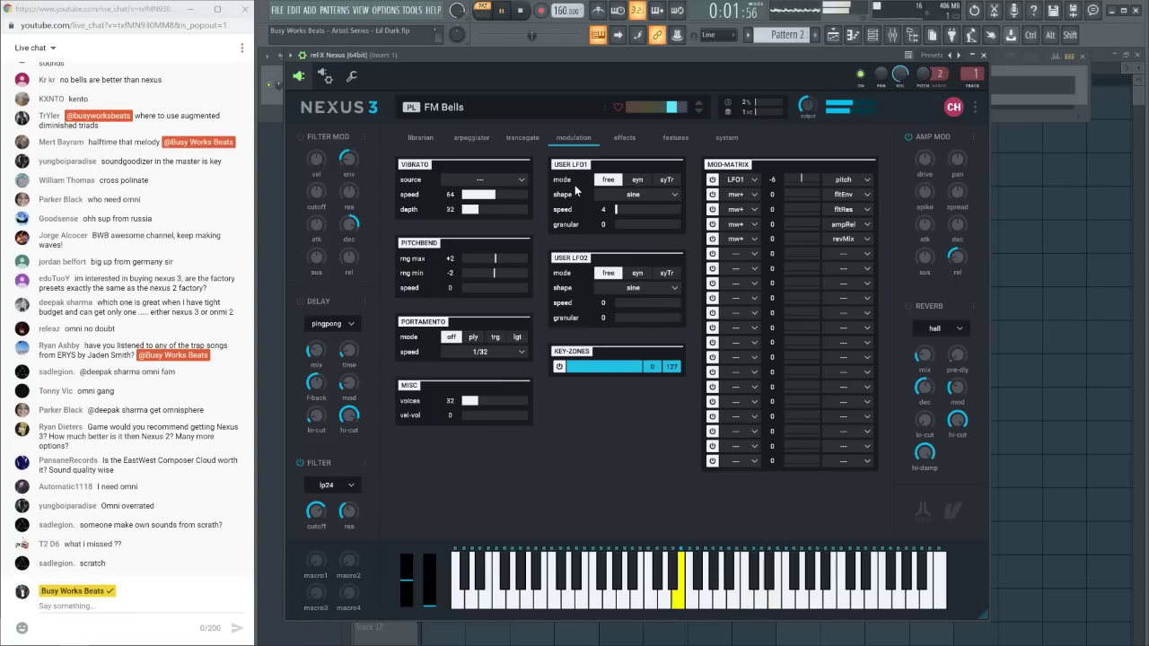
key(space)
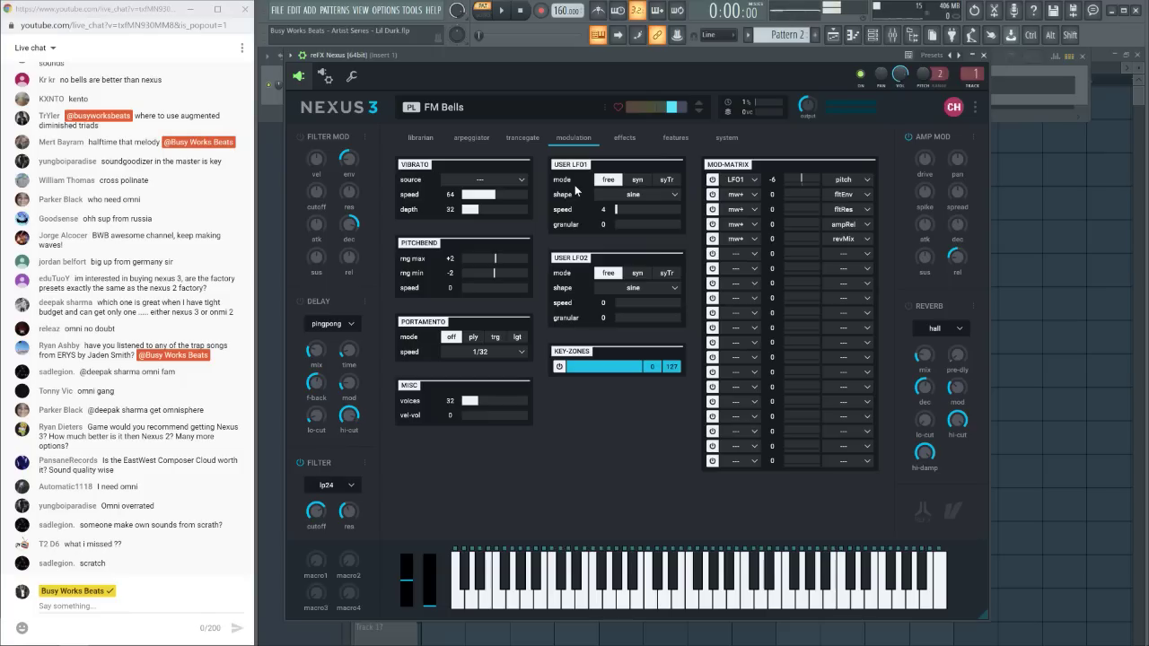
key(space)
click(421, 135)
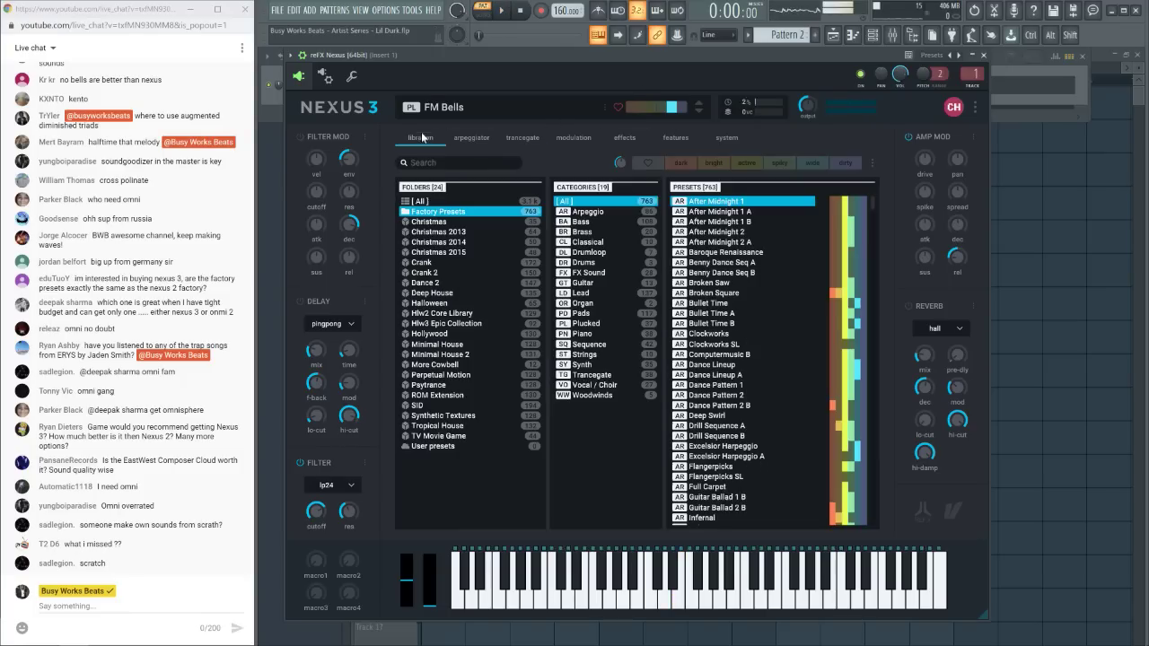
click(574, 139)
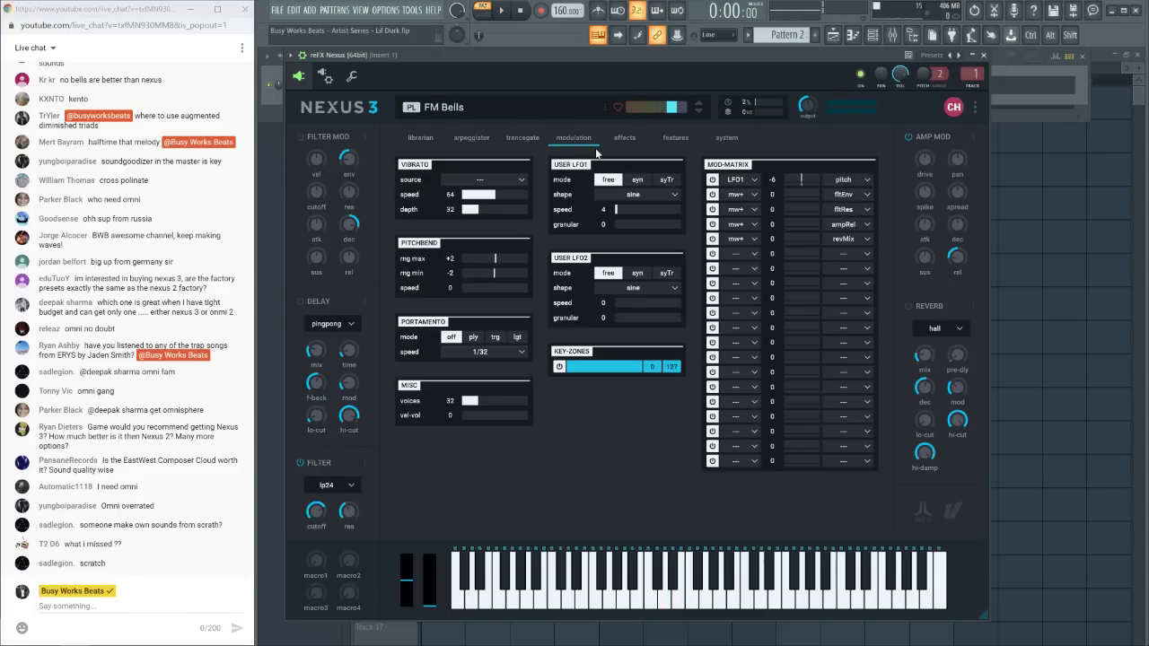
click(645, 140)
click(418, 139)
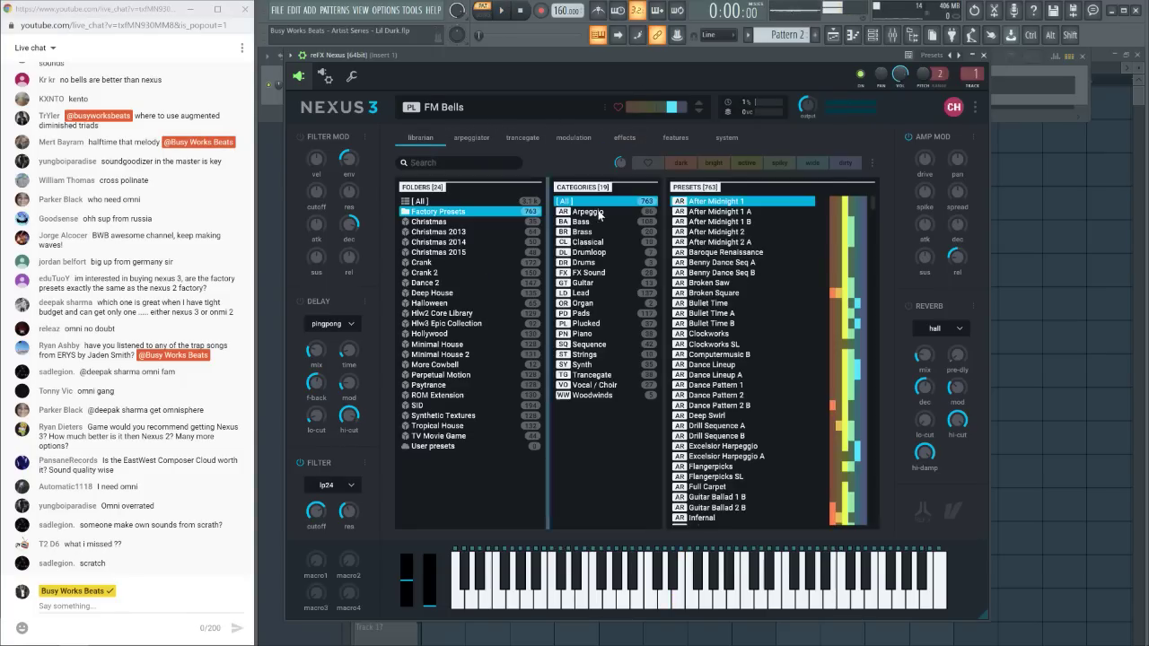
Turn on the Nexus hall reverb and lower its decay to the minimum while the melody plays
key(space)
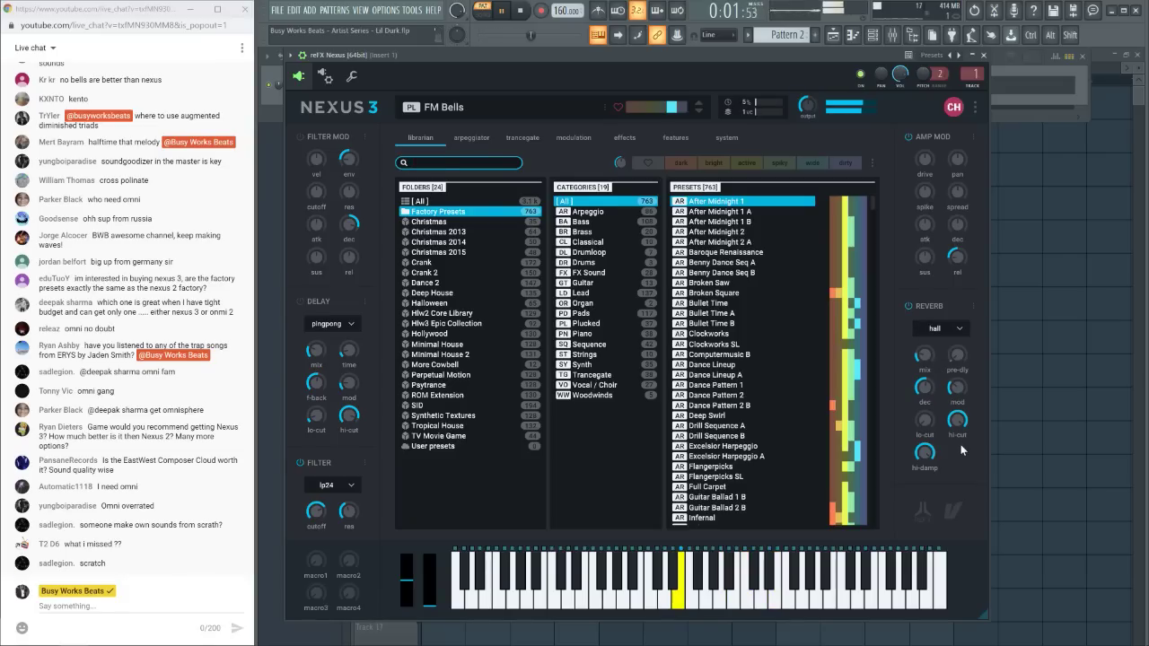
mouse_move(961, 360)
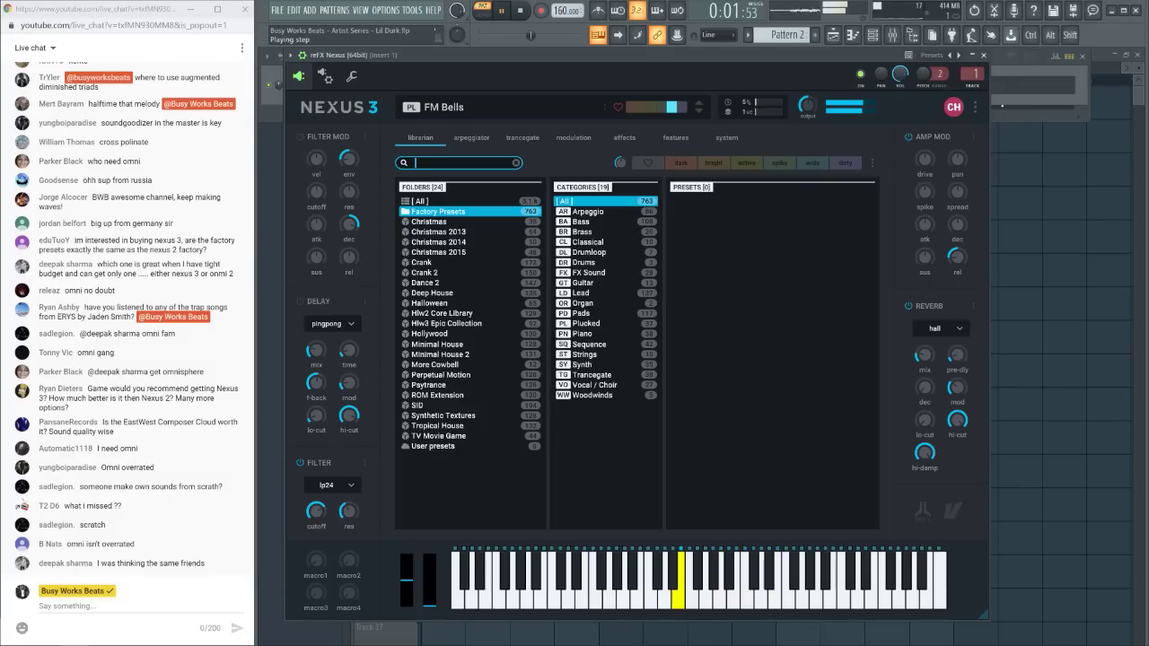
key(space)
key(F6)
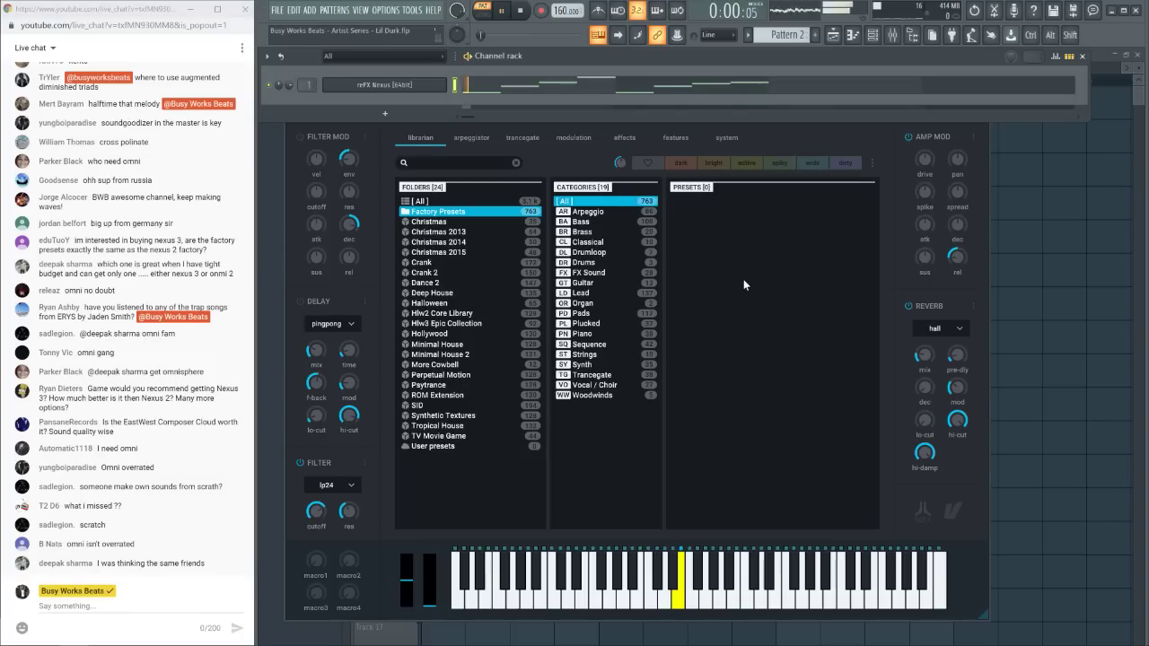
mouse_move(959, 167)
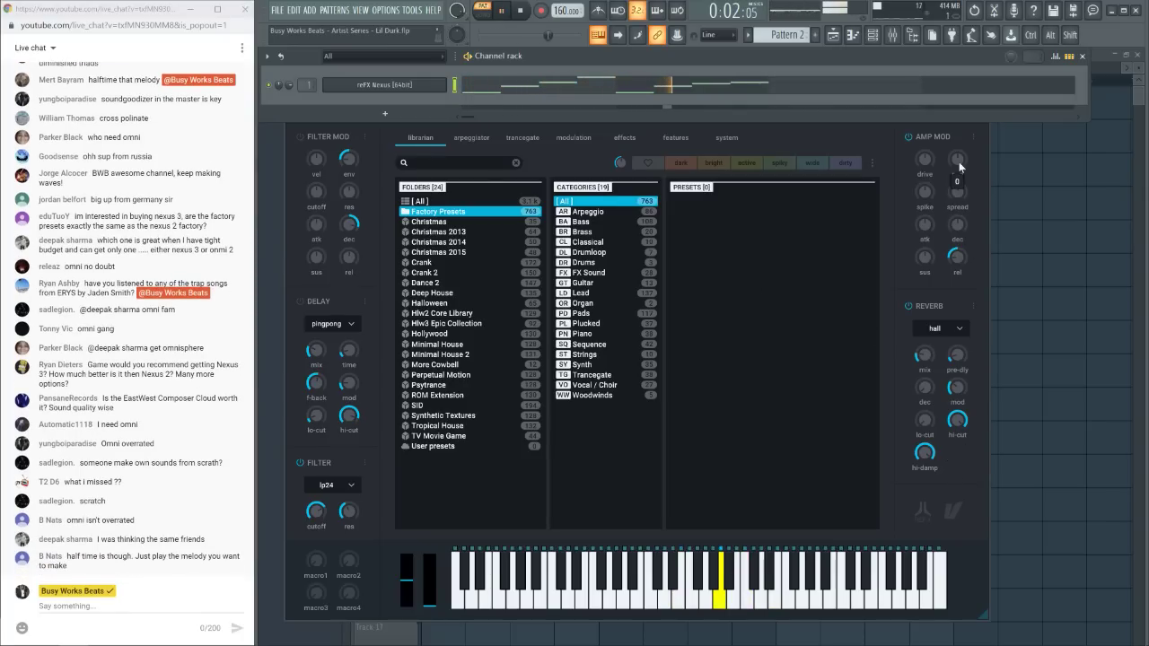
Transpose the whole bell melody down one semitone in the piano roll and audition it
key(F7)
key(space)
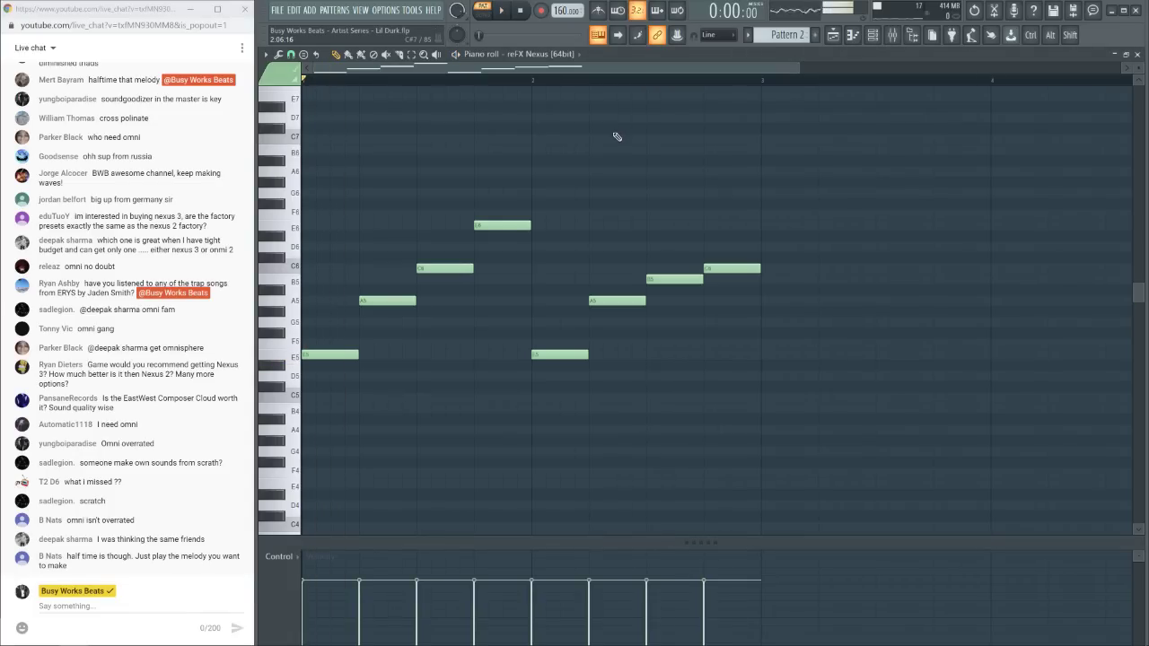
key(shift+Down)
key(space)
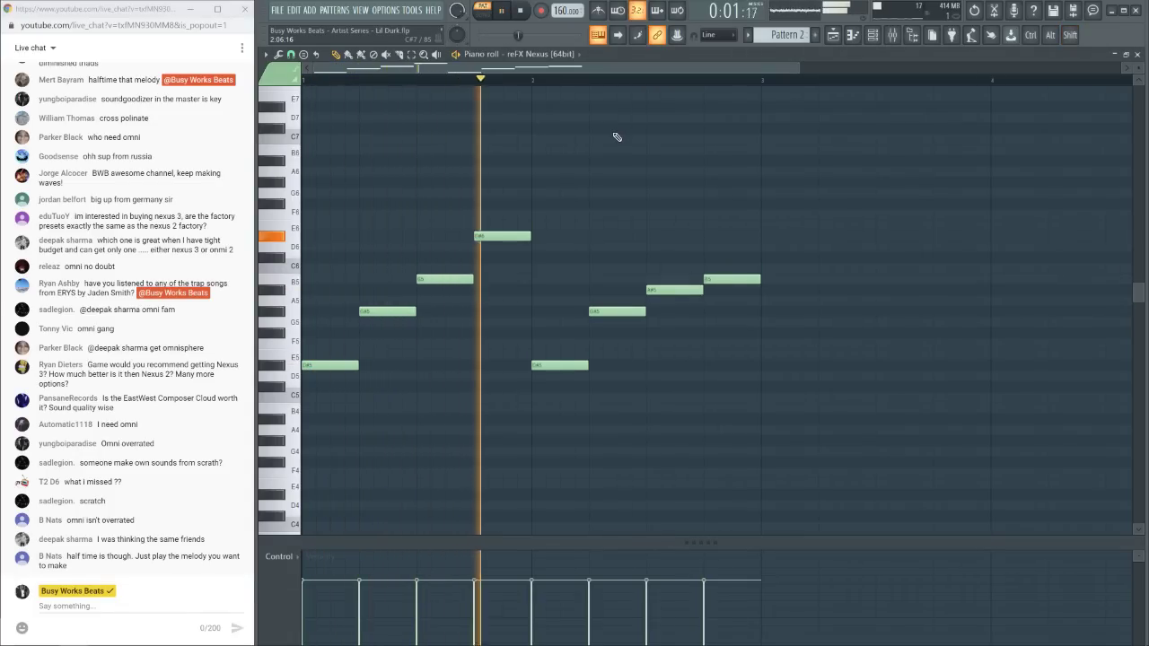
key(space)
key(space)
key(space)
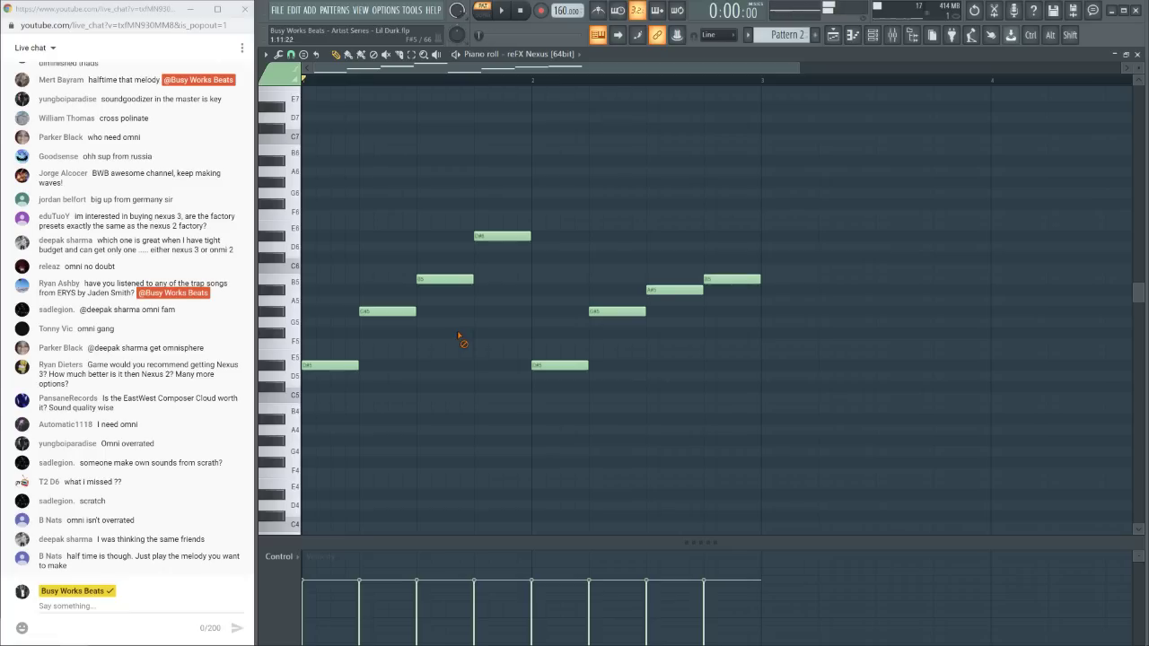
Lower the third note of the melody to A#5 and play the melody back
drag(434, 284, 521, 297)
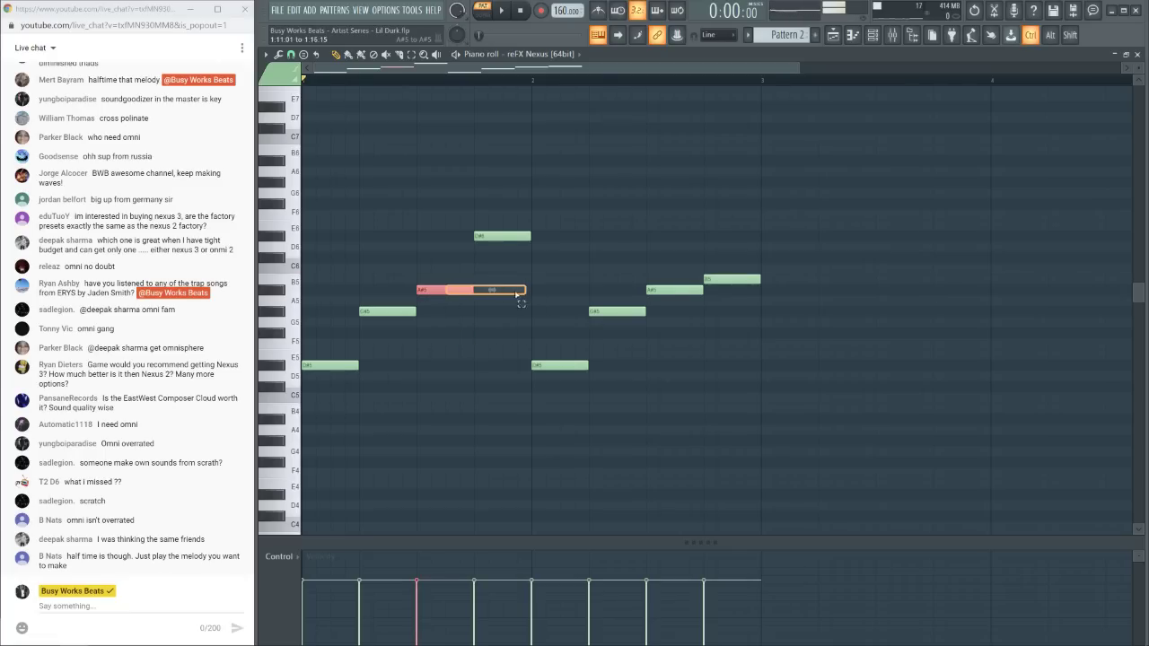
key(ctrl+z)
key(space)
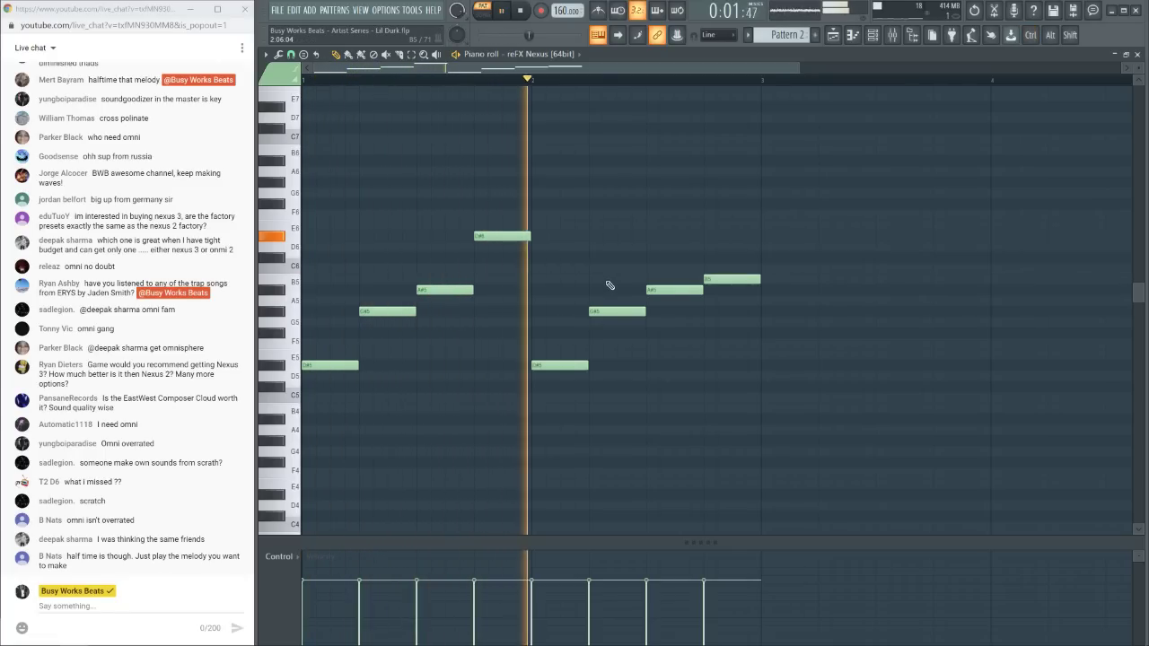
Lower the fourth note of the melody to B5 and play the melody back
key(space)
drag(502, 237, 500, 282)
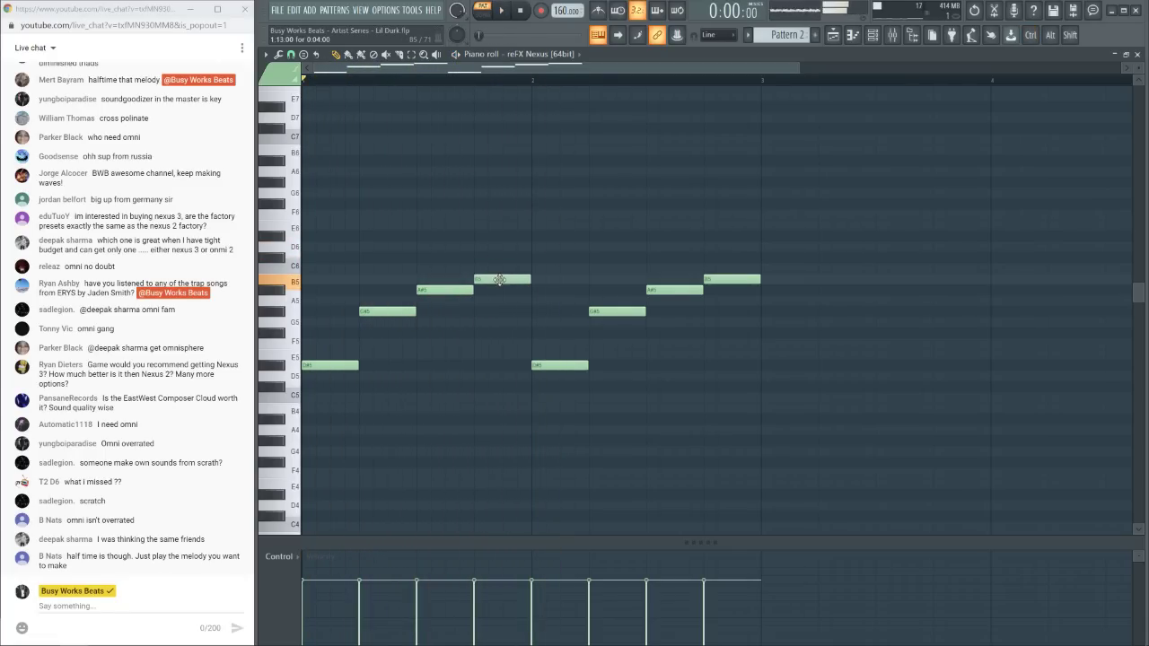
key(space)
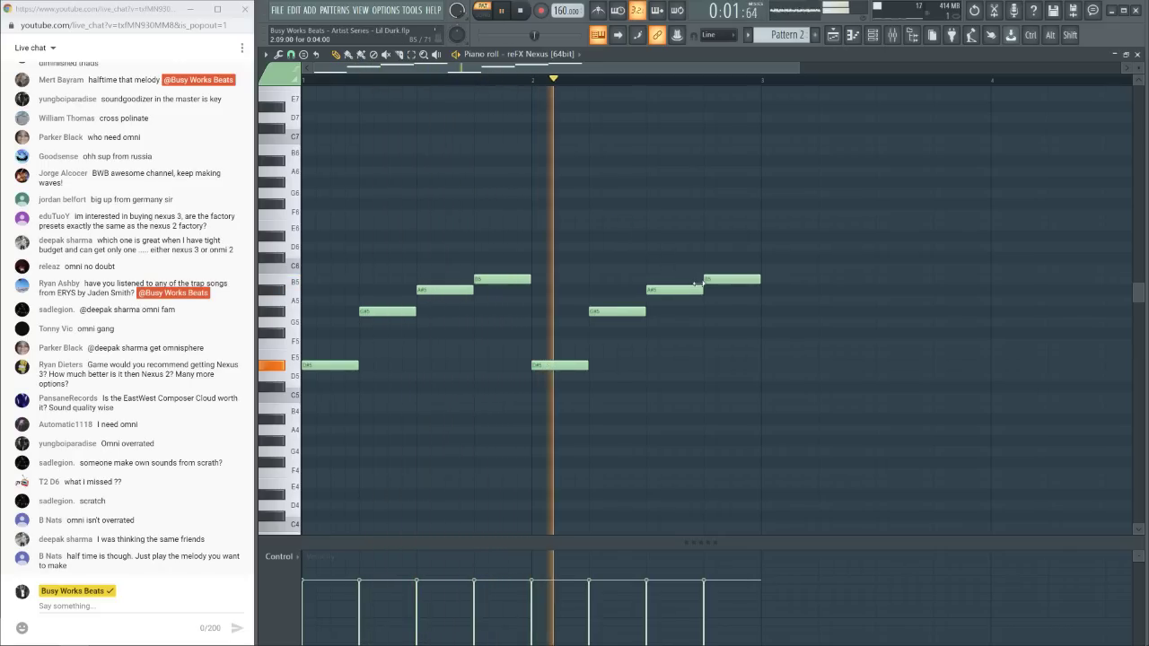
key(space)
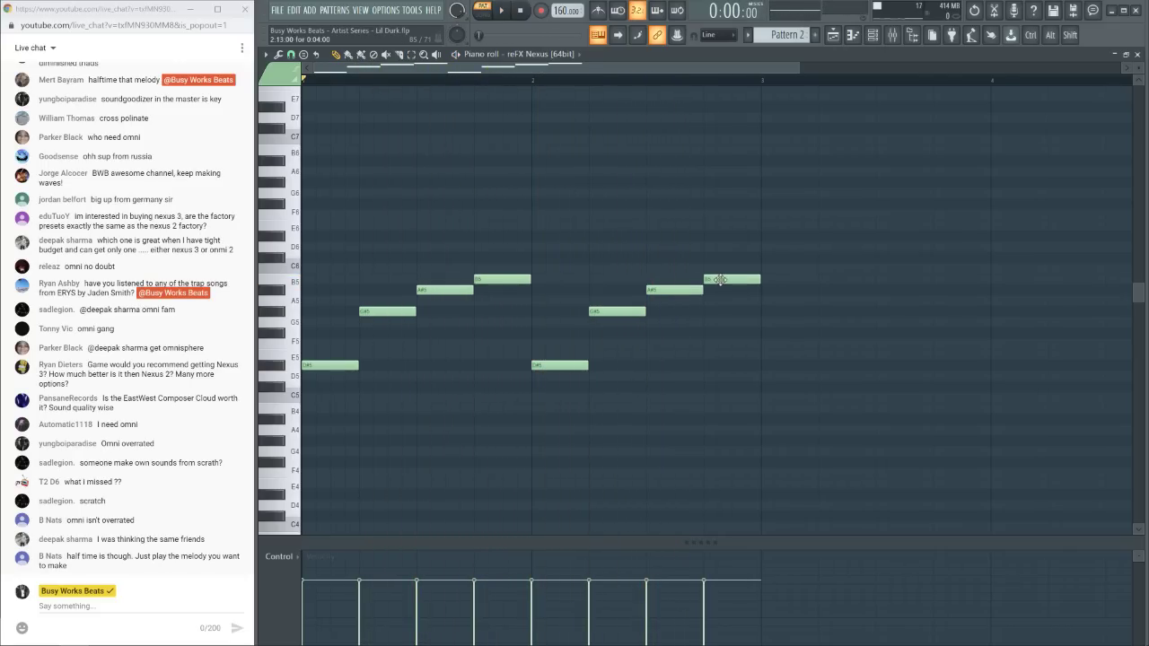
key(space)
Bring up the Nexus arpeggiator settings for FM Bells, set the speed to 1/8 and play the melody
key(F7)
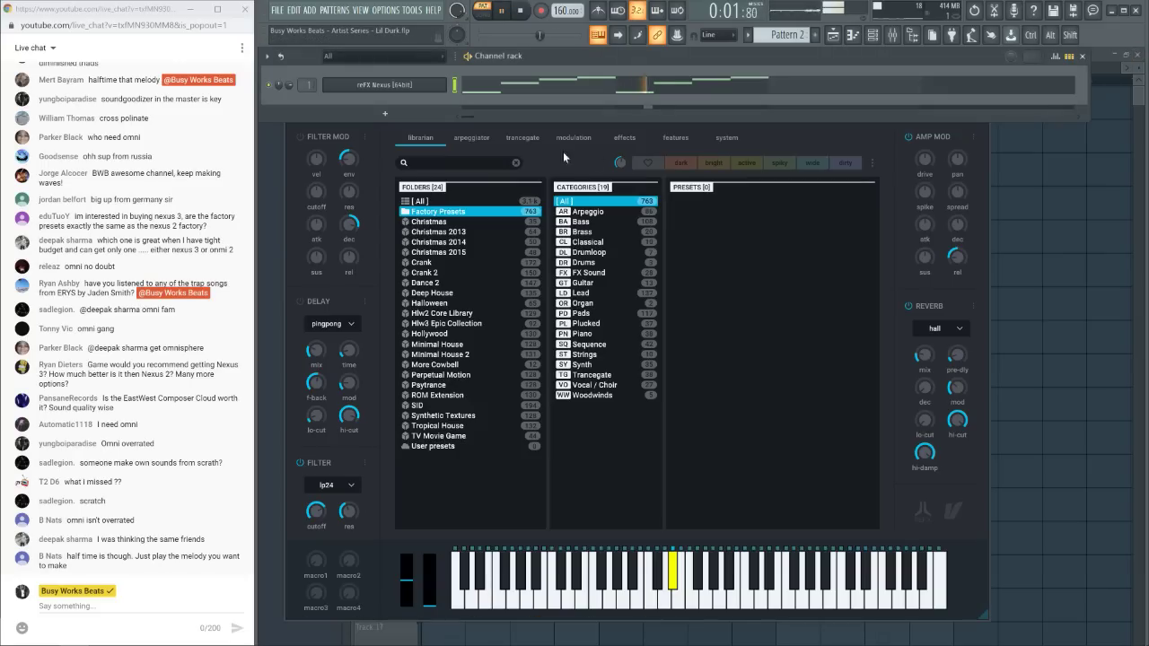
key(space)
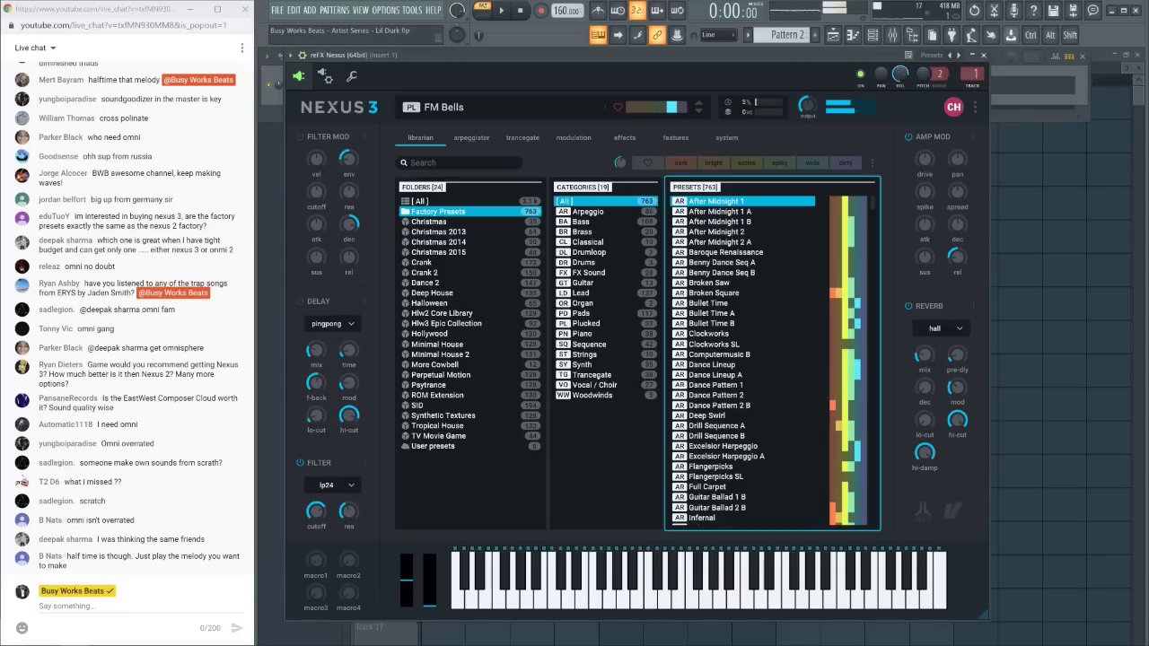
click(476, 139)
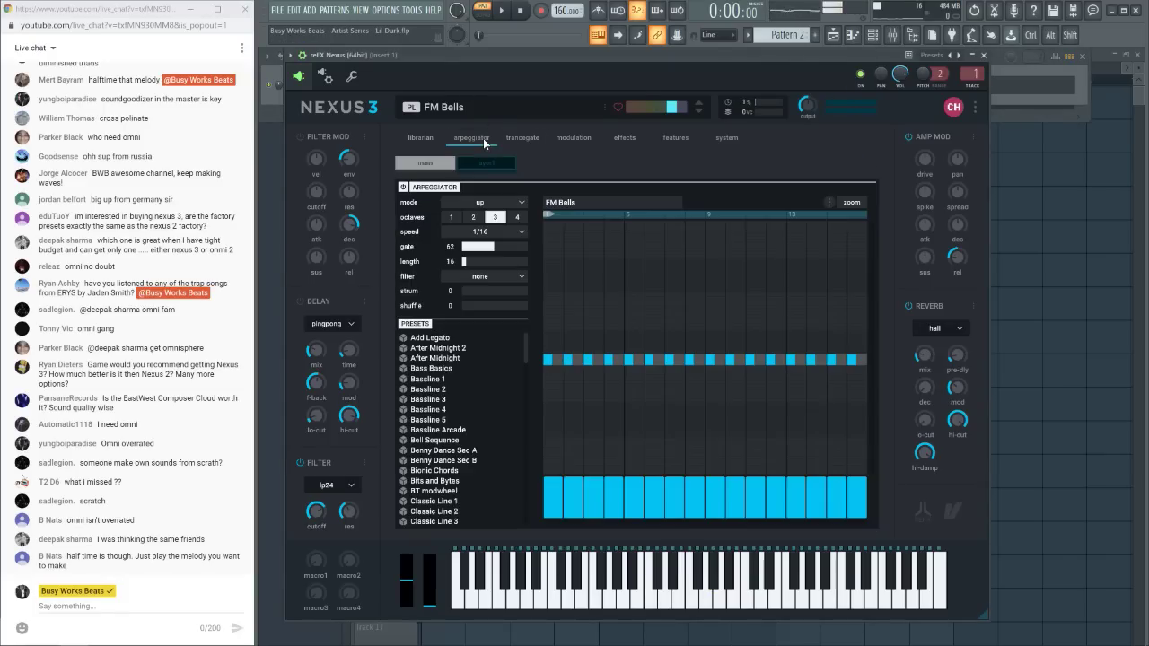
click(480, 232)
click(459, 280)
key(space)
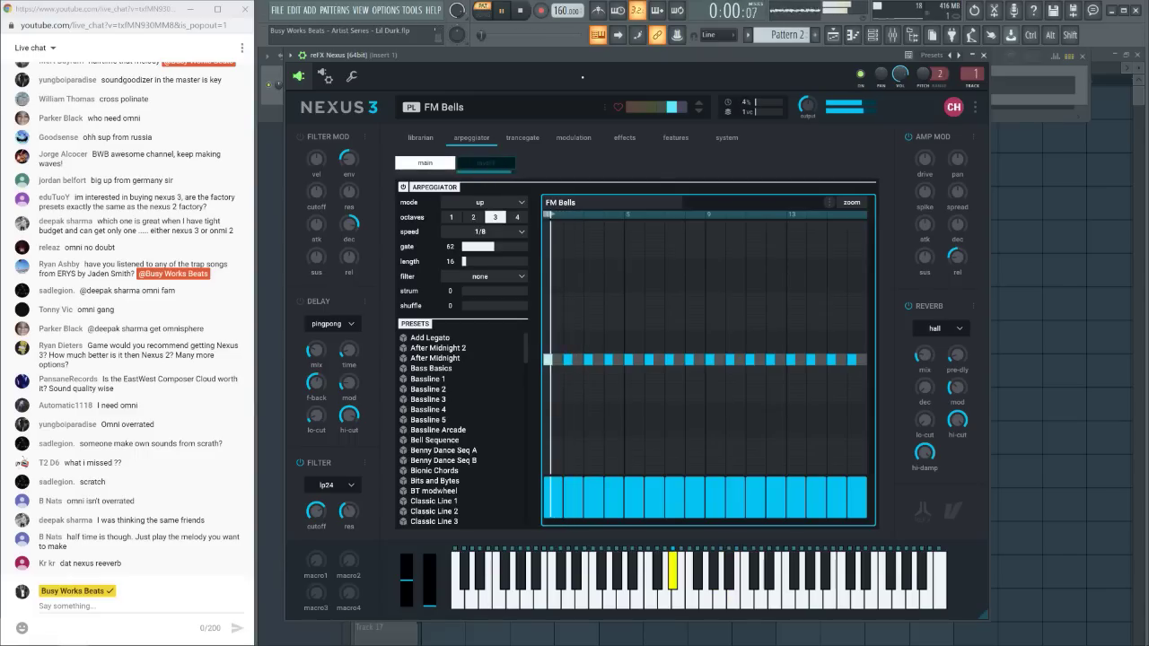
Change the arpeggiator mode to down and audition the melody
click(474, 205)
click(468, 232)
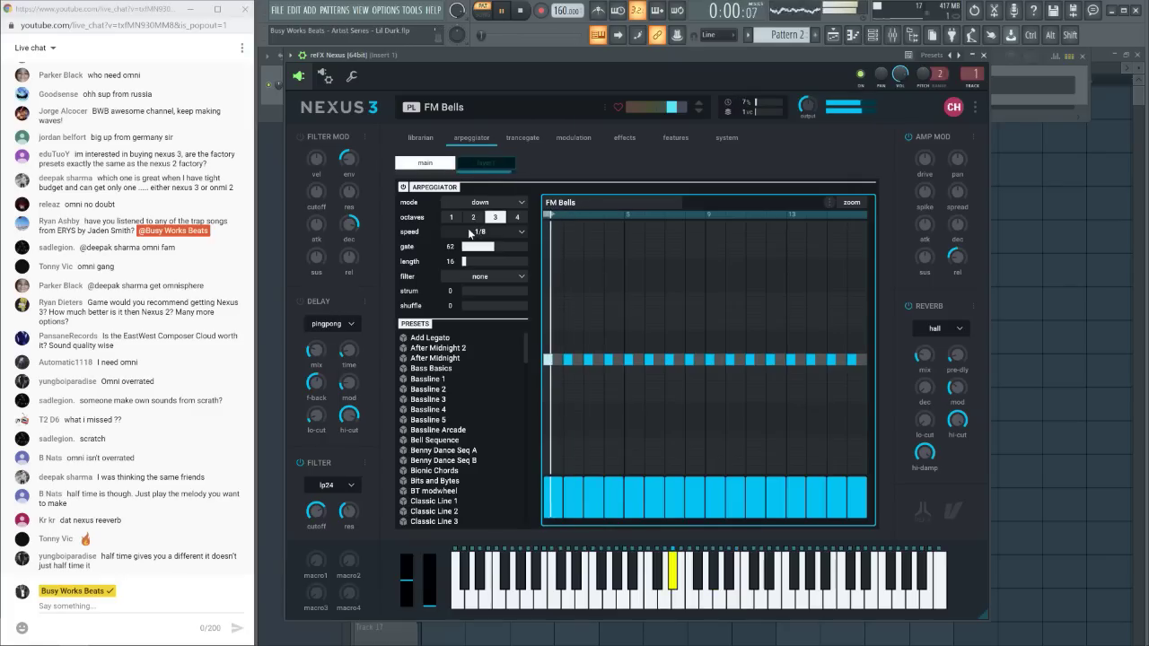
click(503, 11)
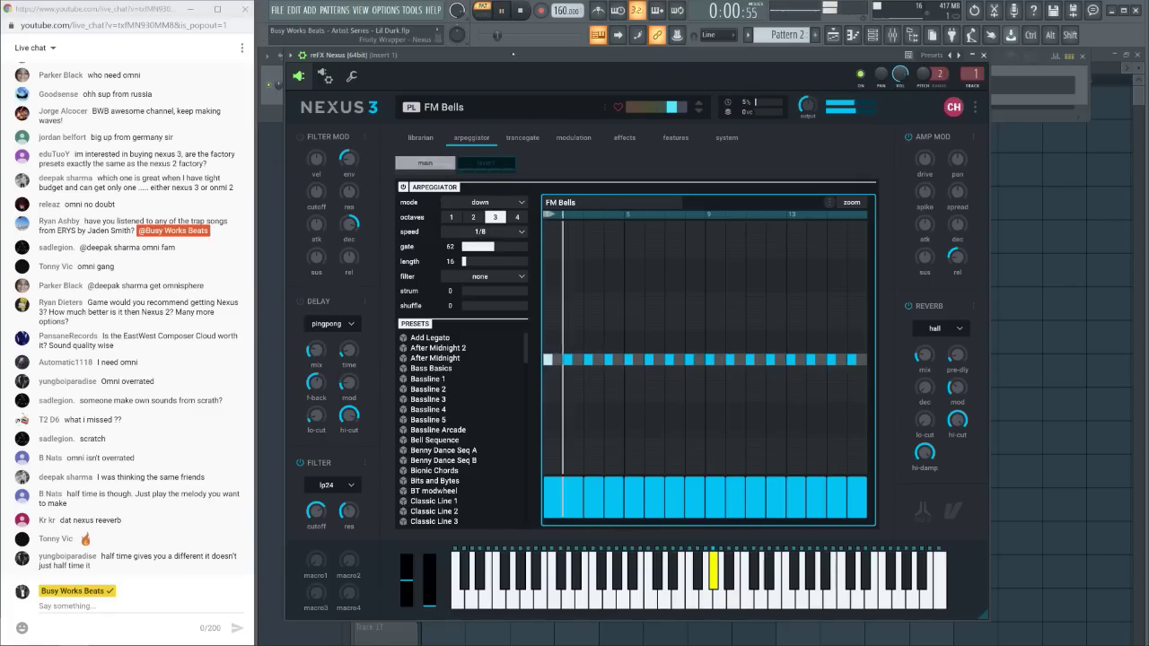
click(520, 12)
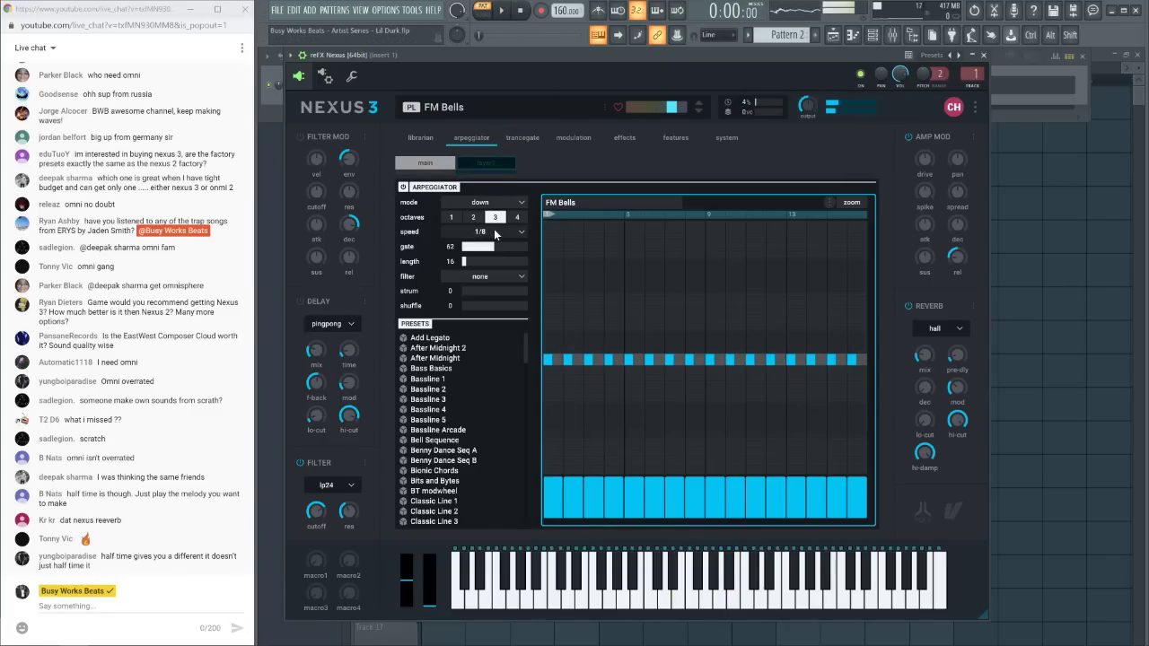
Set the arpeggiator speed to 1/16 and audition the melody
click(479, 230)
click(477, 259)
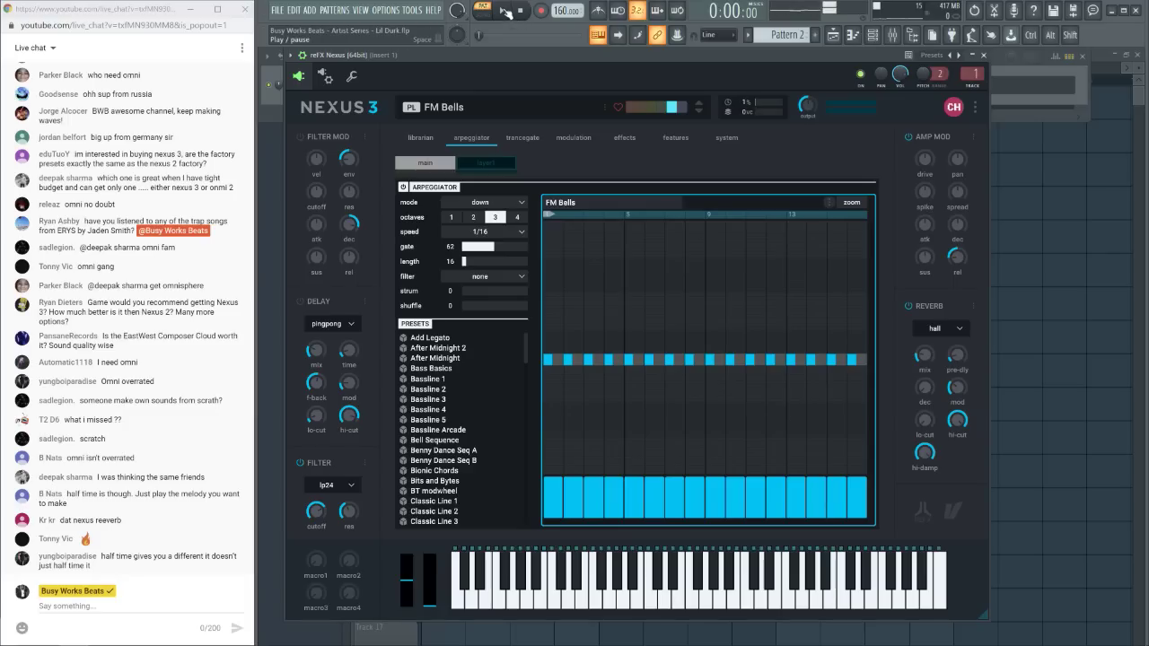
click(506, 12)
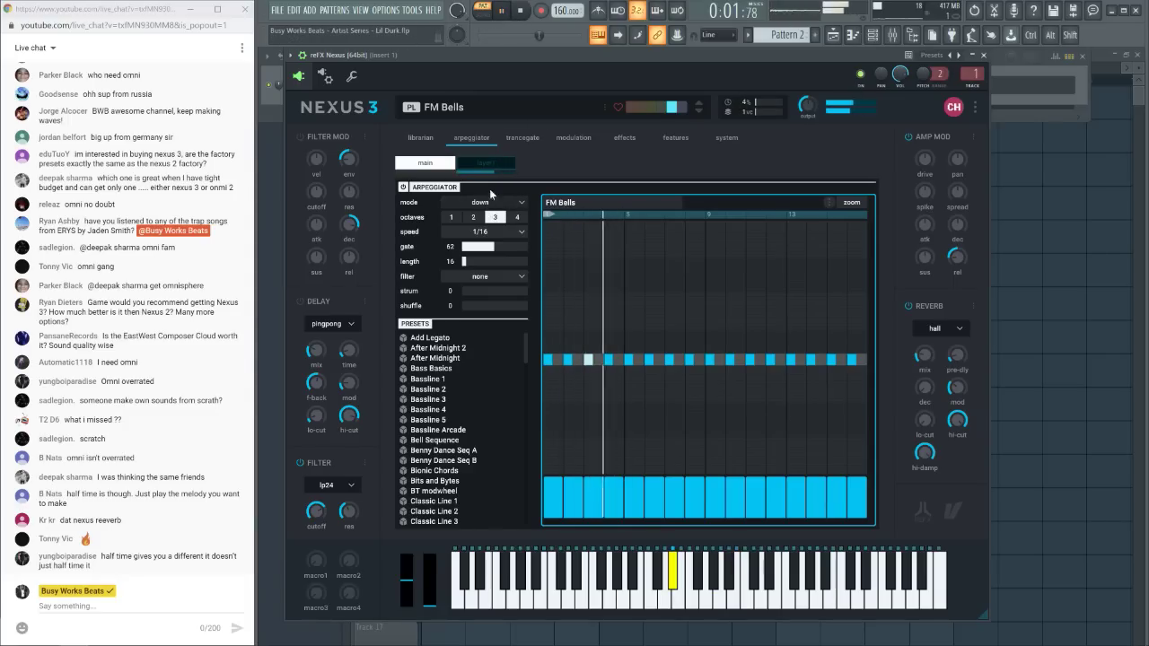
click(521, 12)
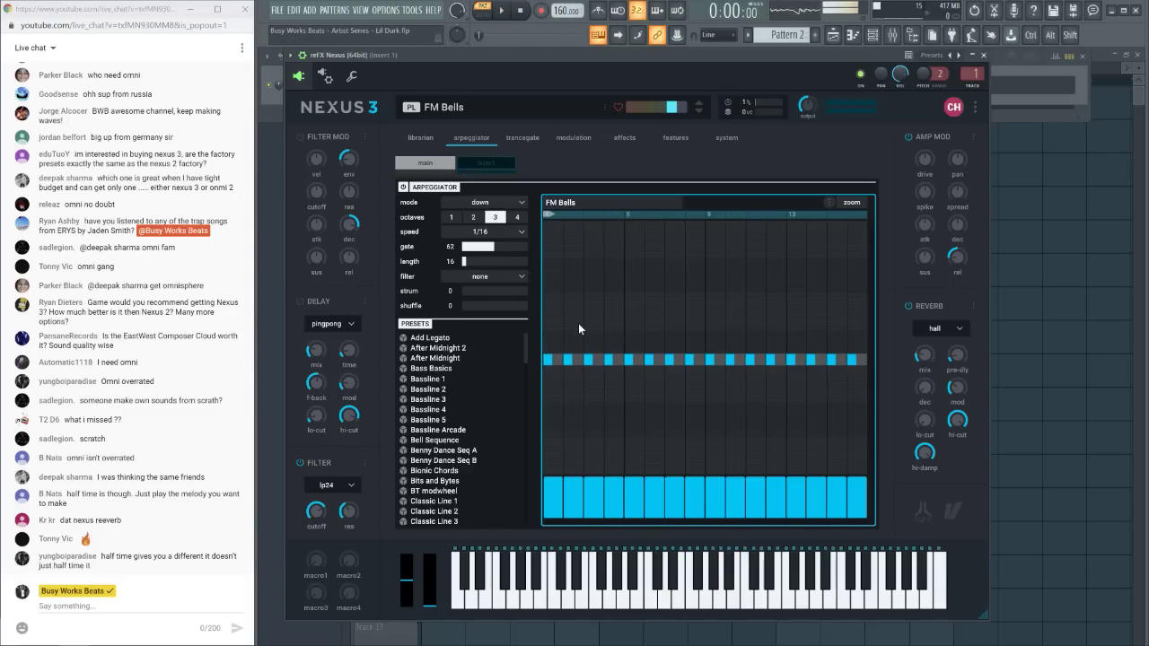
Try an arpeggiator speed of 1/32 in down mode, and return the speed to 1/16
click(483, 203)
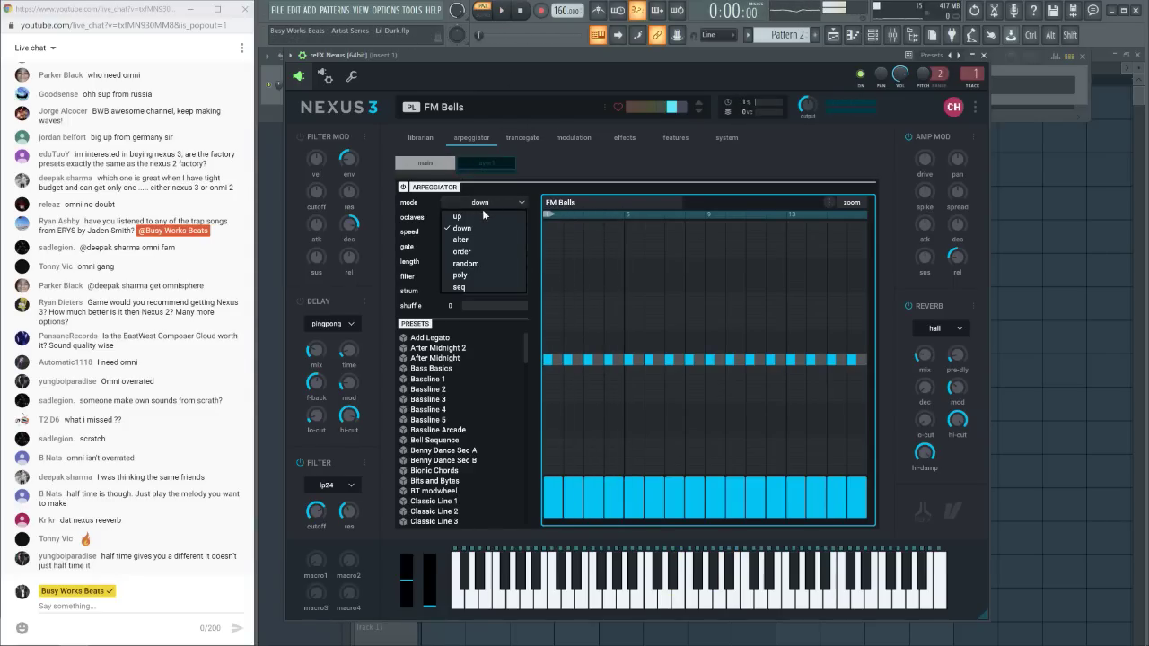
click(473, 230)
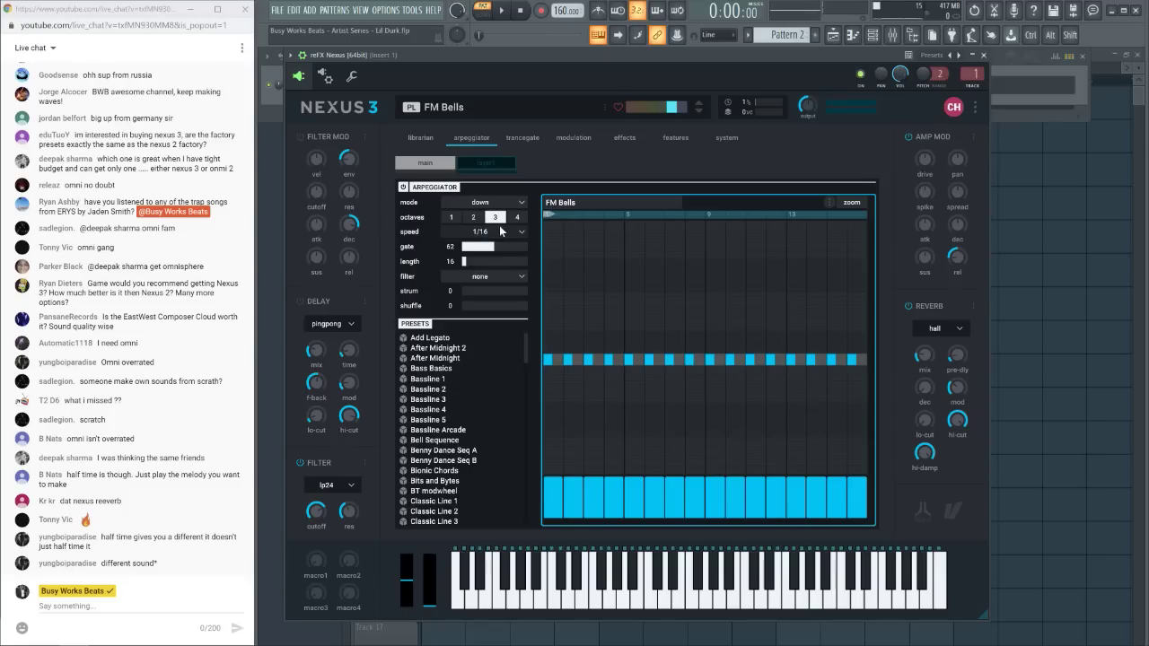
click(497, 231)
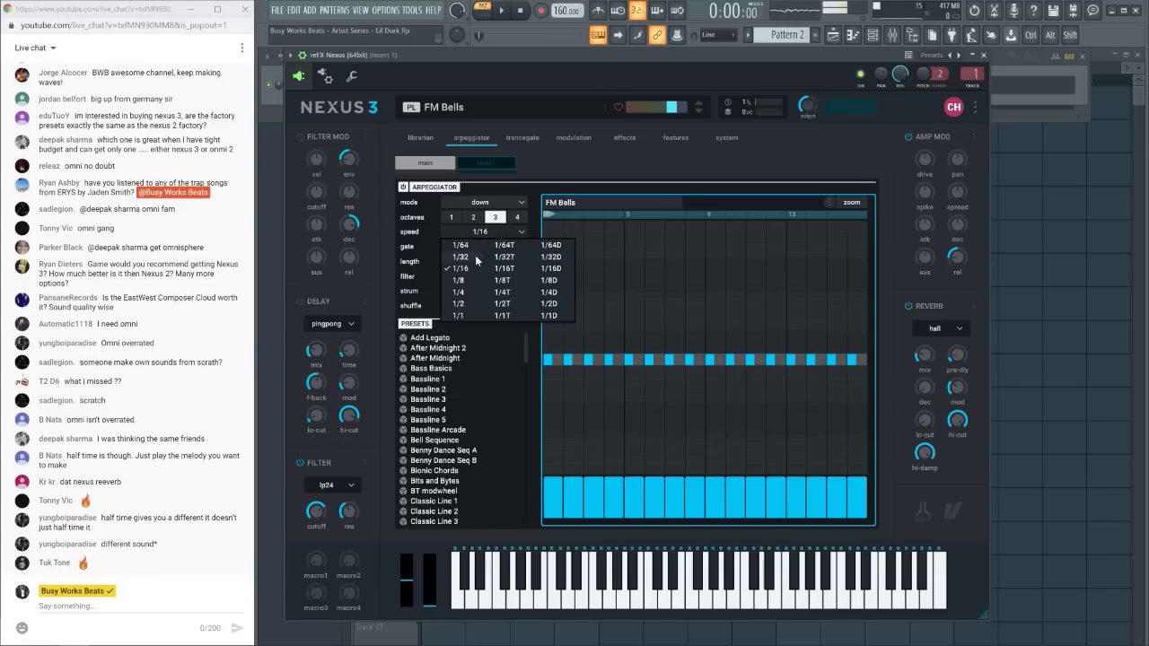
click(460, 256)
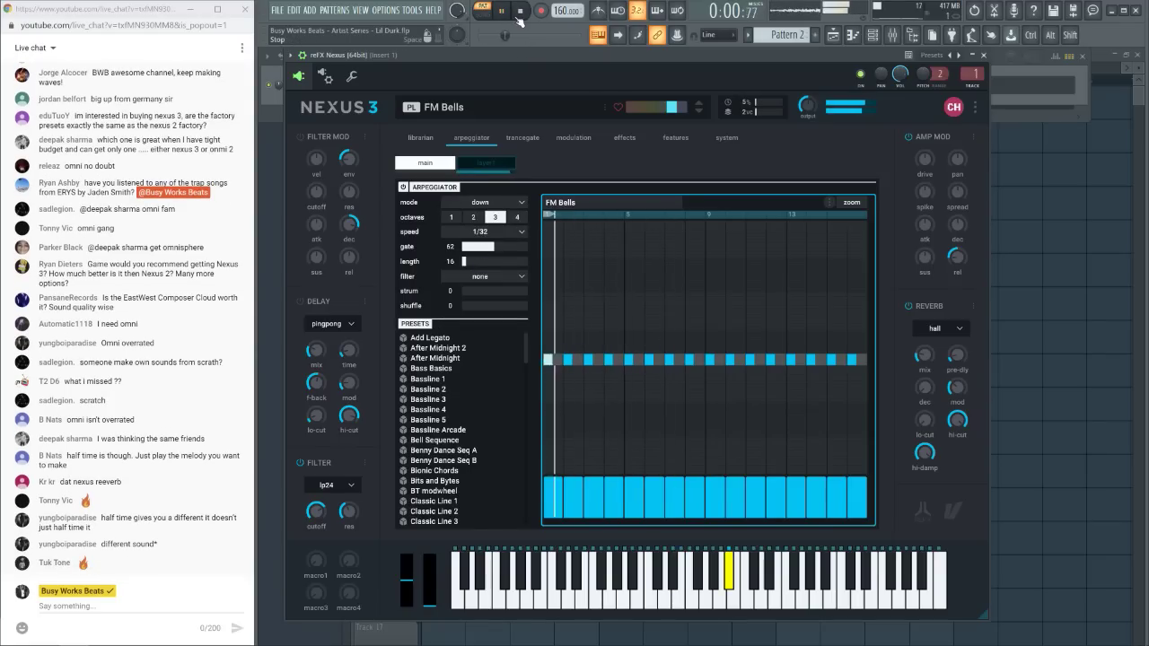
click(485, 234)
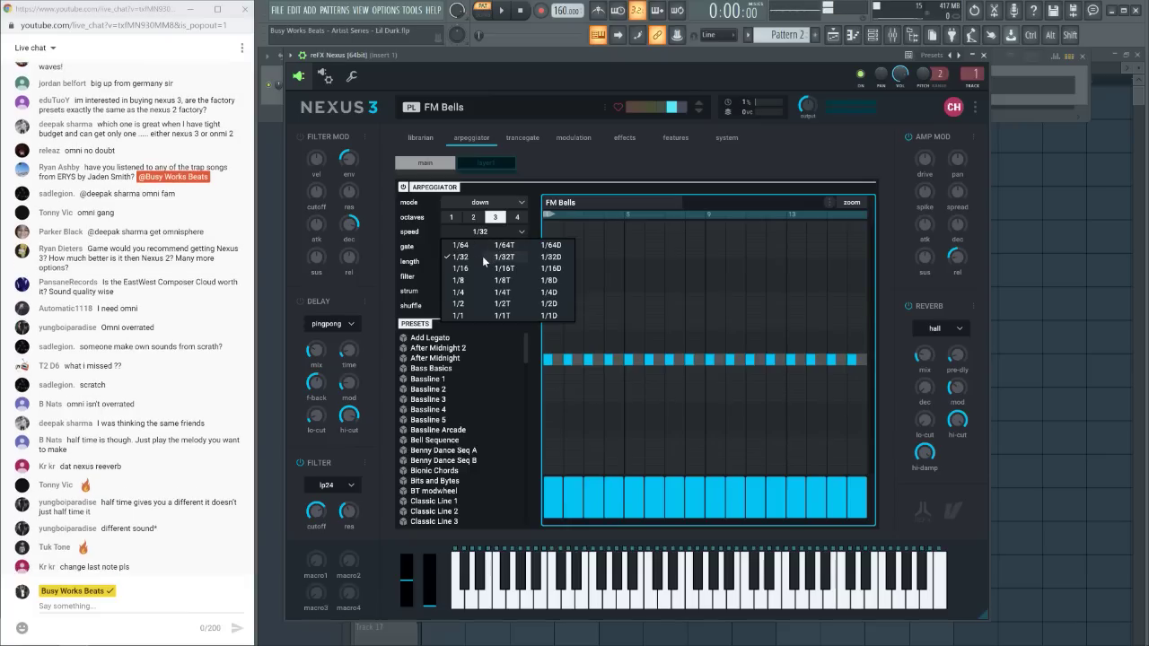
click(477, 264)
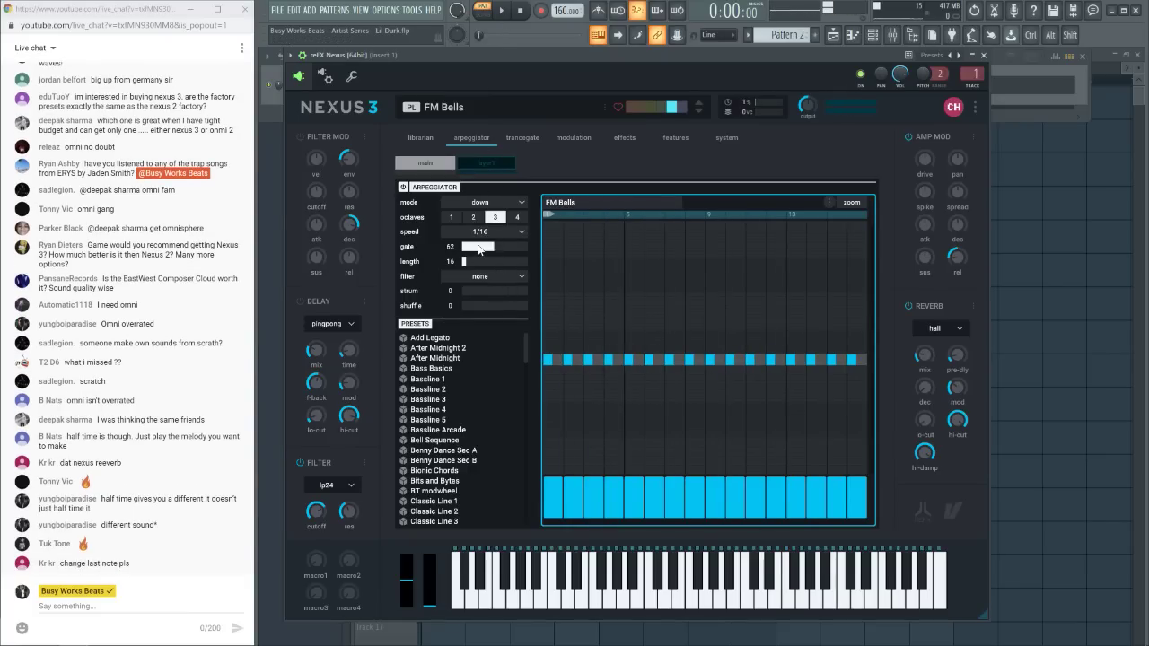
Raise the arpeggiator gate to 127 and set its speed to 1/8
drag(478, 249, 585, 243)
click(499, 233)
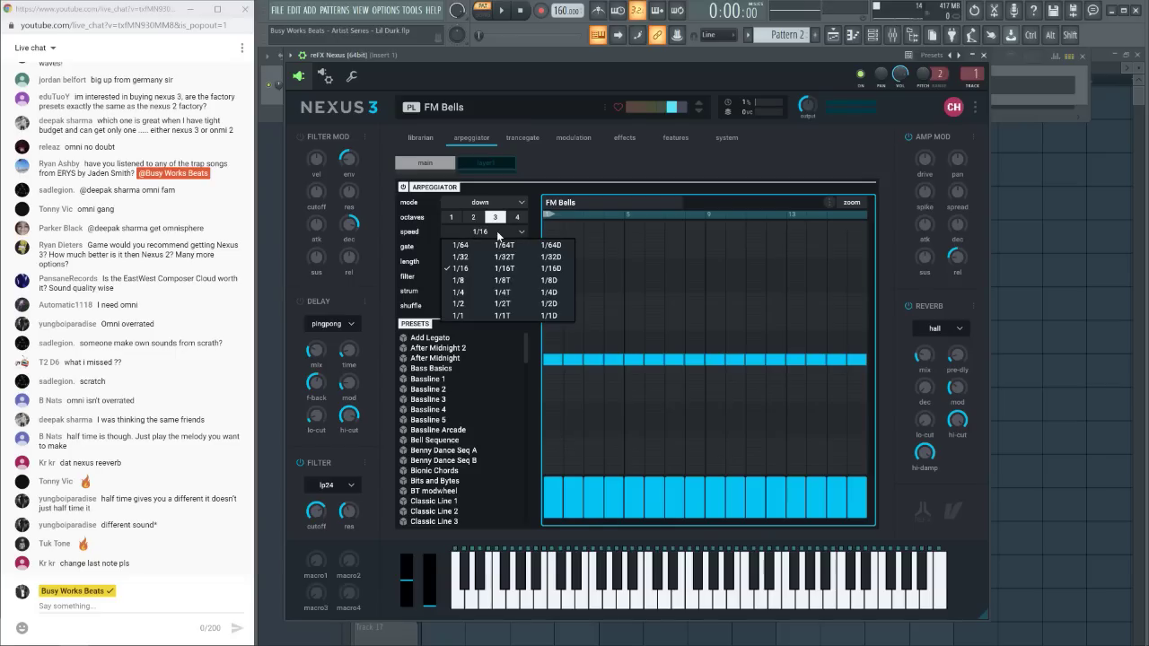
click(470, 279)
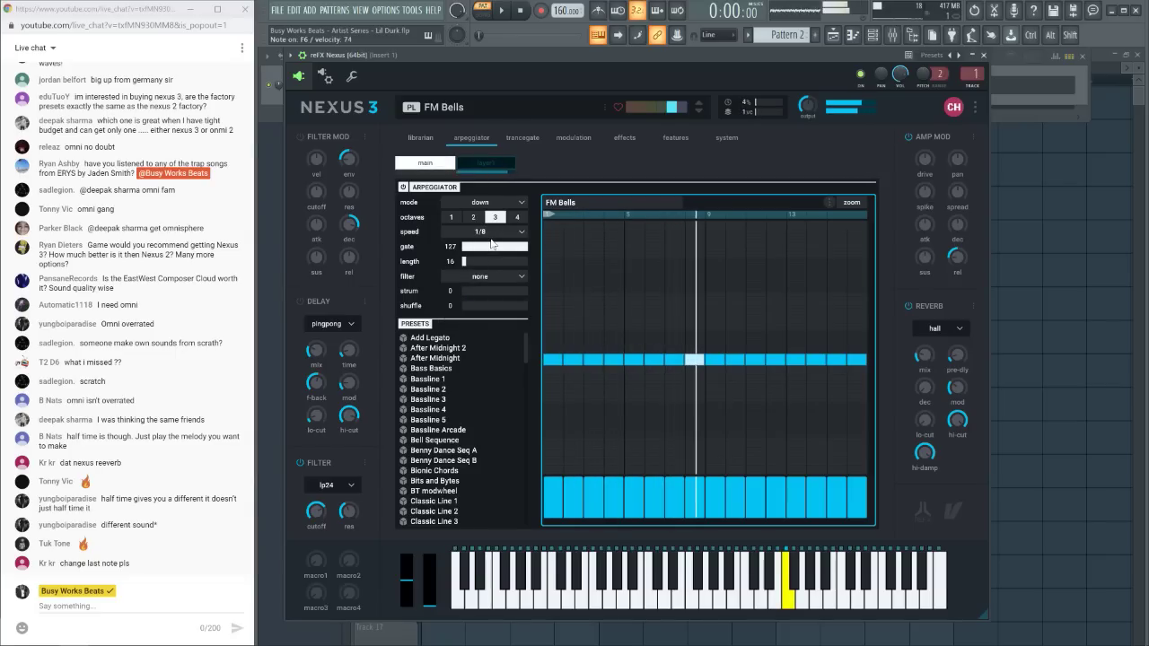
Compare the arpeggiator's down and up modes by ear, finishing on down
click(484, 203)
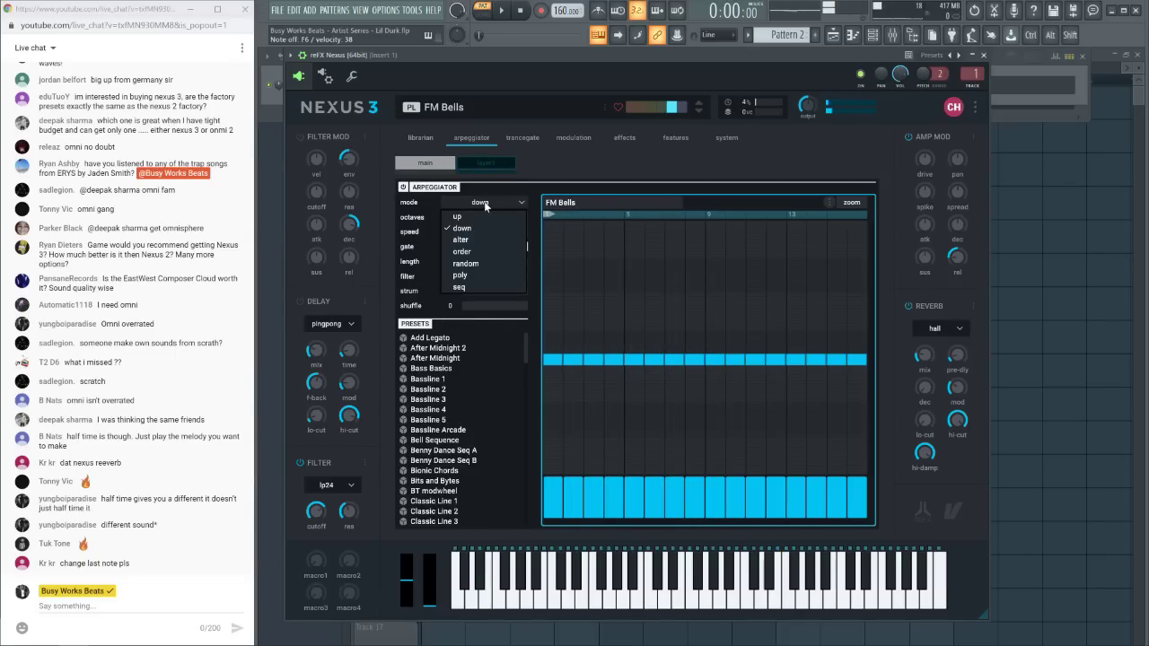
click(484, 230)
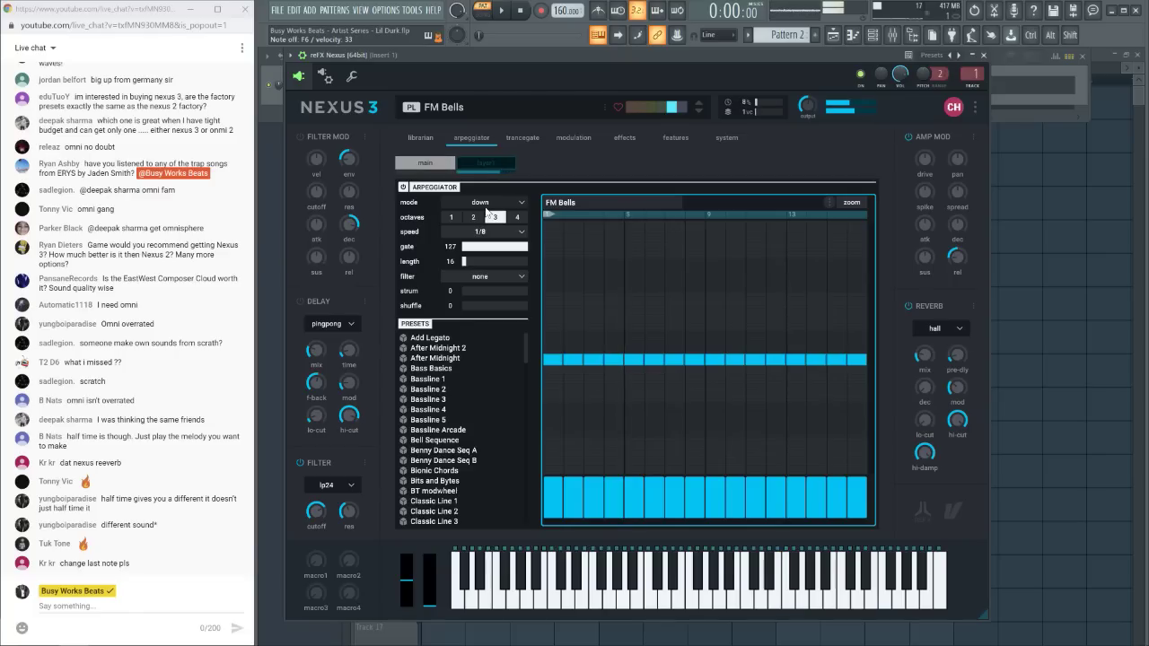
click(483, 203)
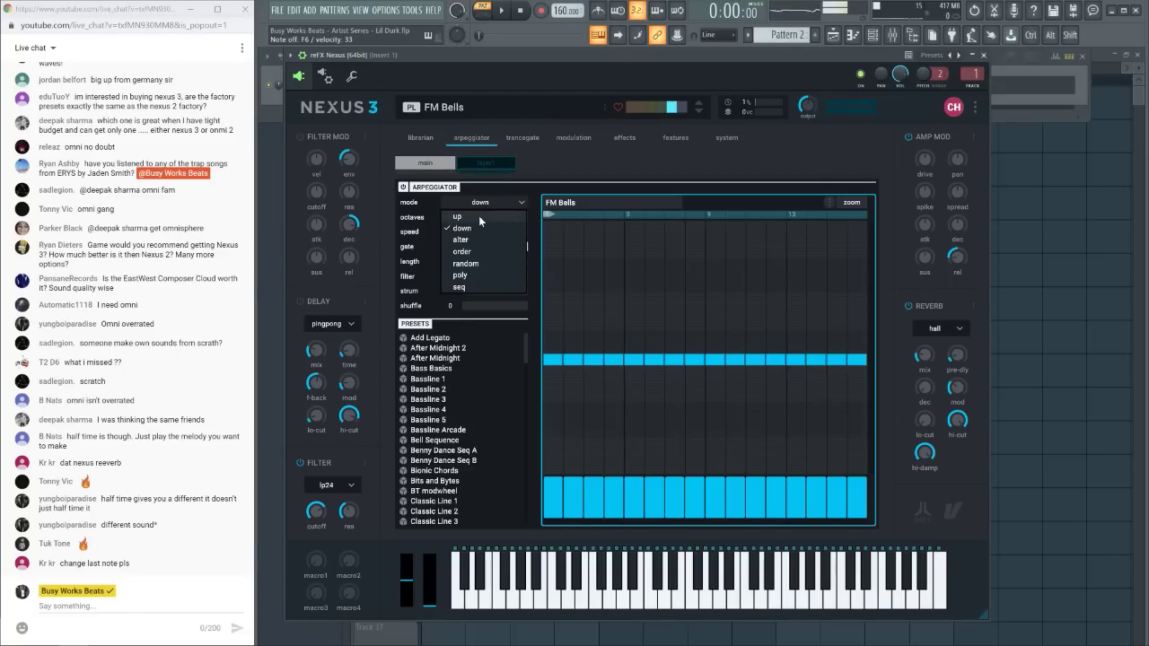
click(479, 215)
click(476, 205)
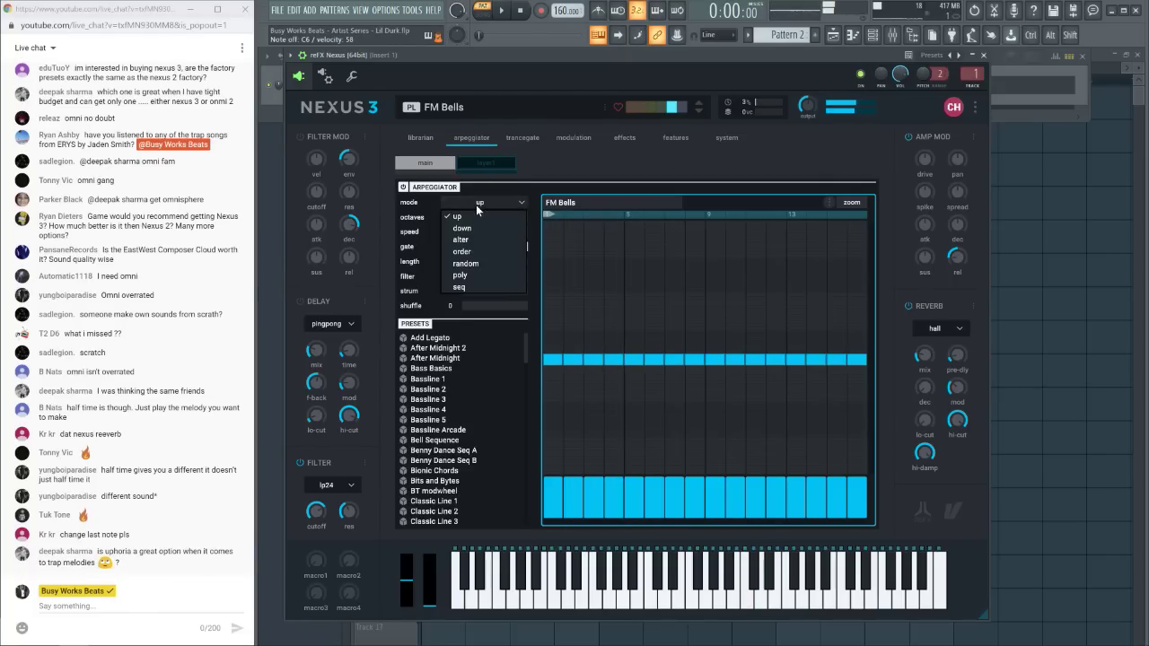
click(473, 232)
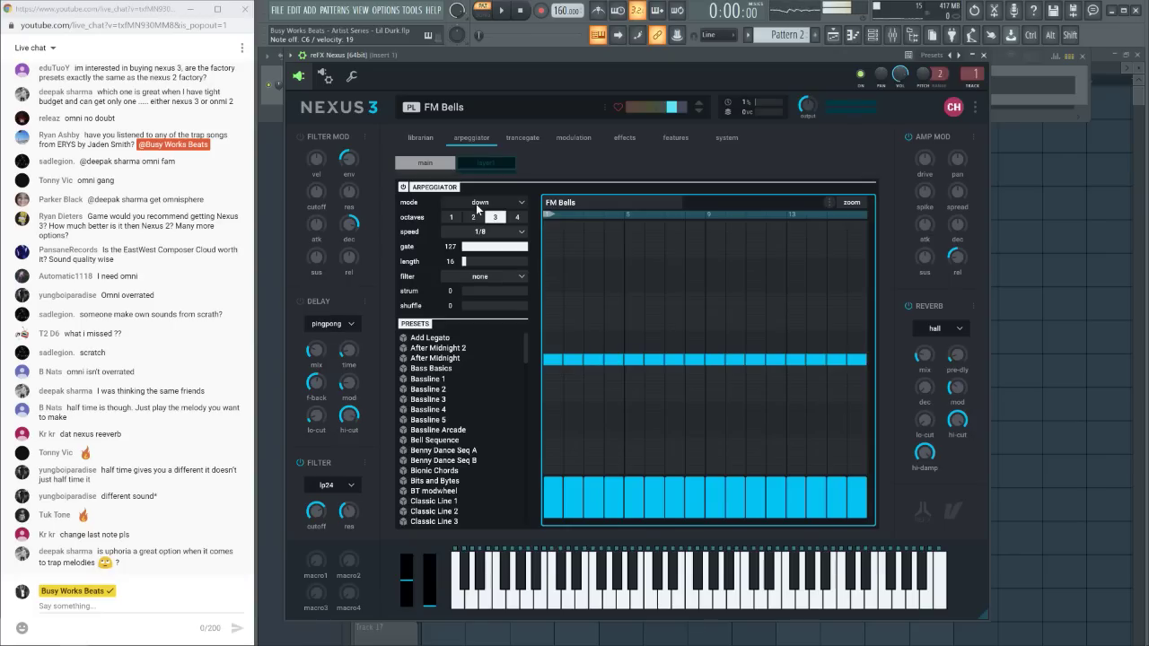
Try the order and alter modes of the arpeggiator on played notes
click(476, 204)
click(482, 254)
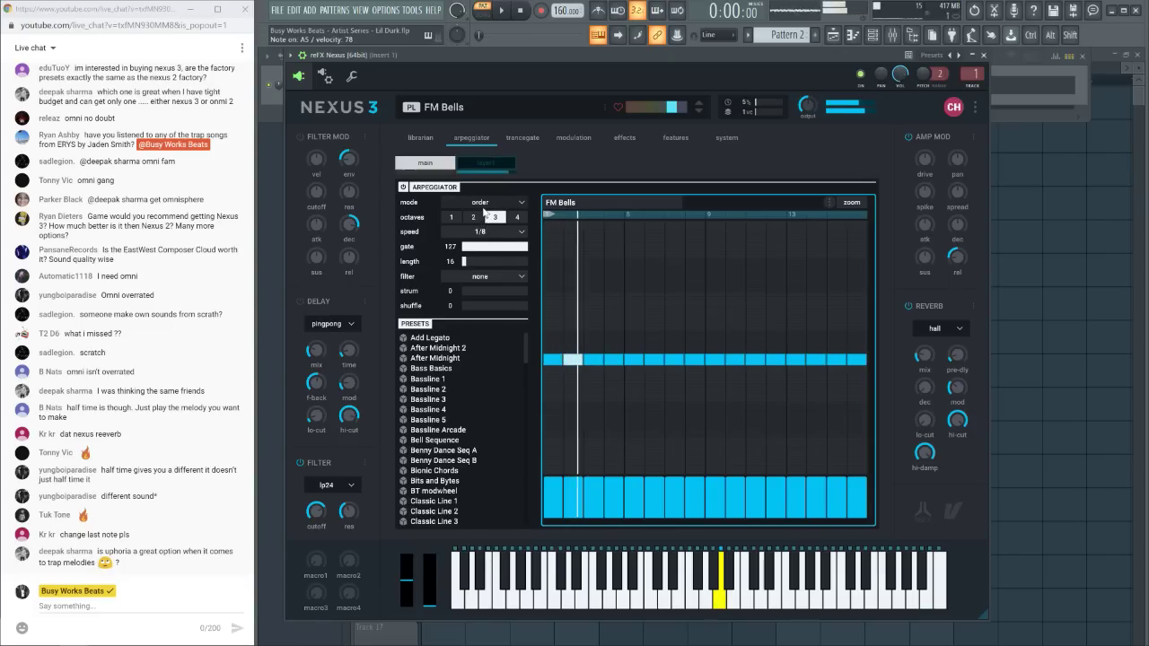
click(480, 203)
click(480, 264)
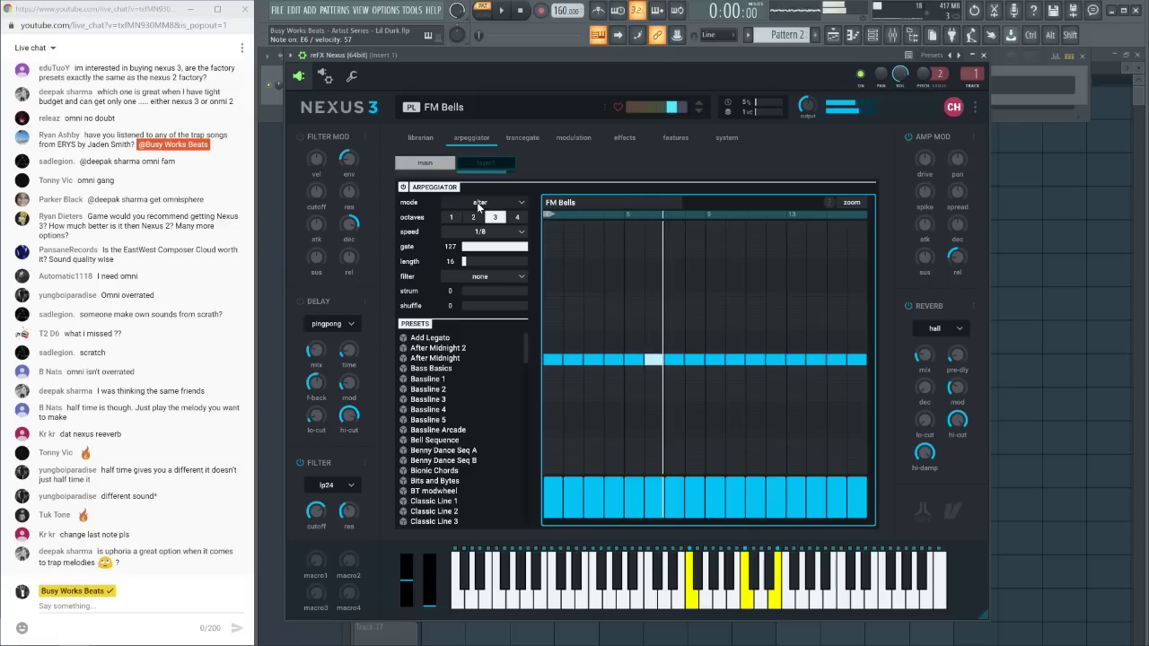
Return the arpeggiator to down mode, check it against up once more, and leave it on down
click(476, 202)
click(478, 228)
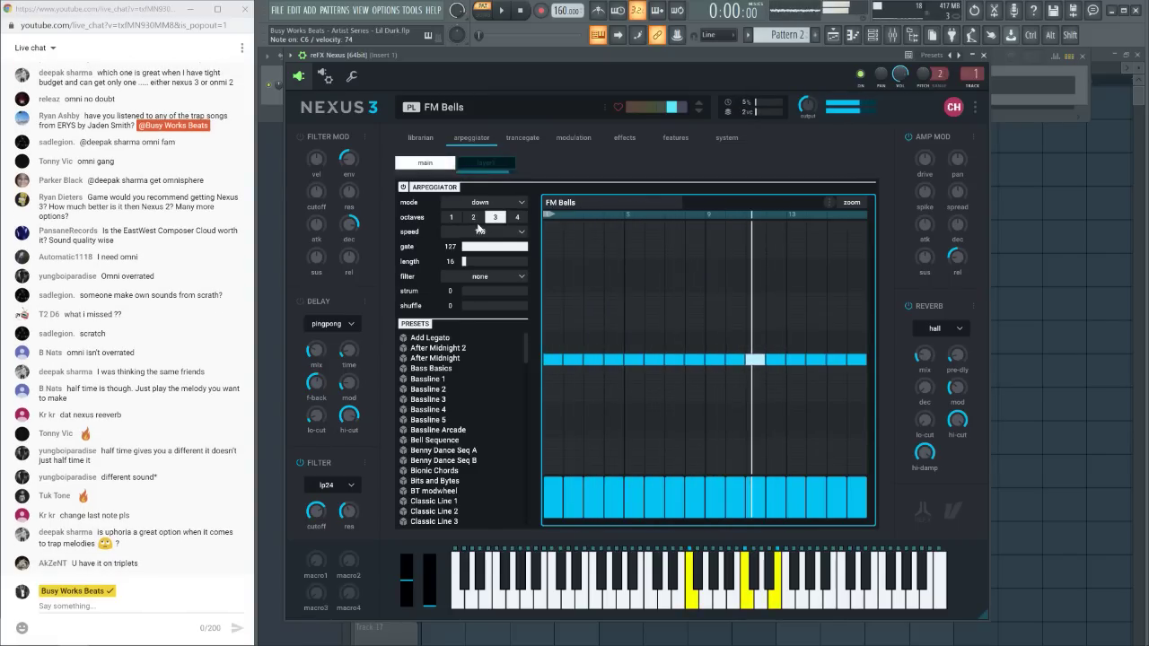
click(478, 203)
click(477, 217)
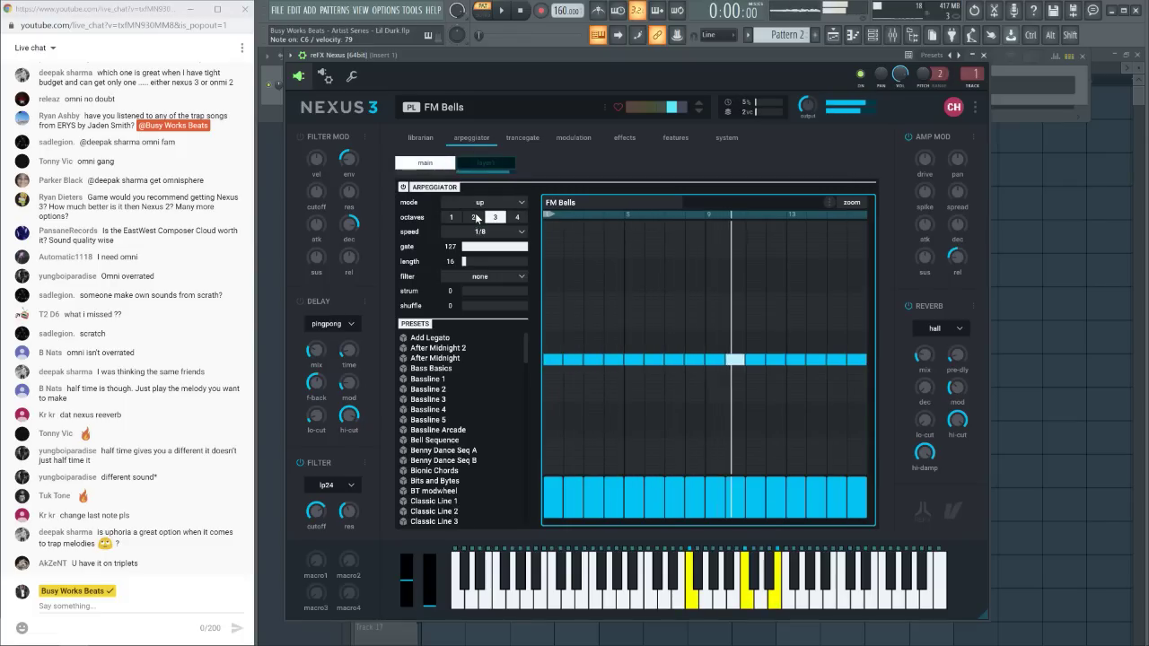
click(487, 203)
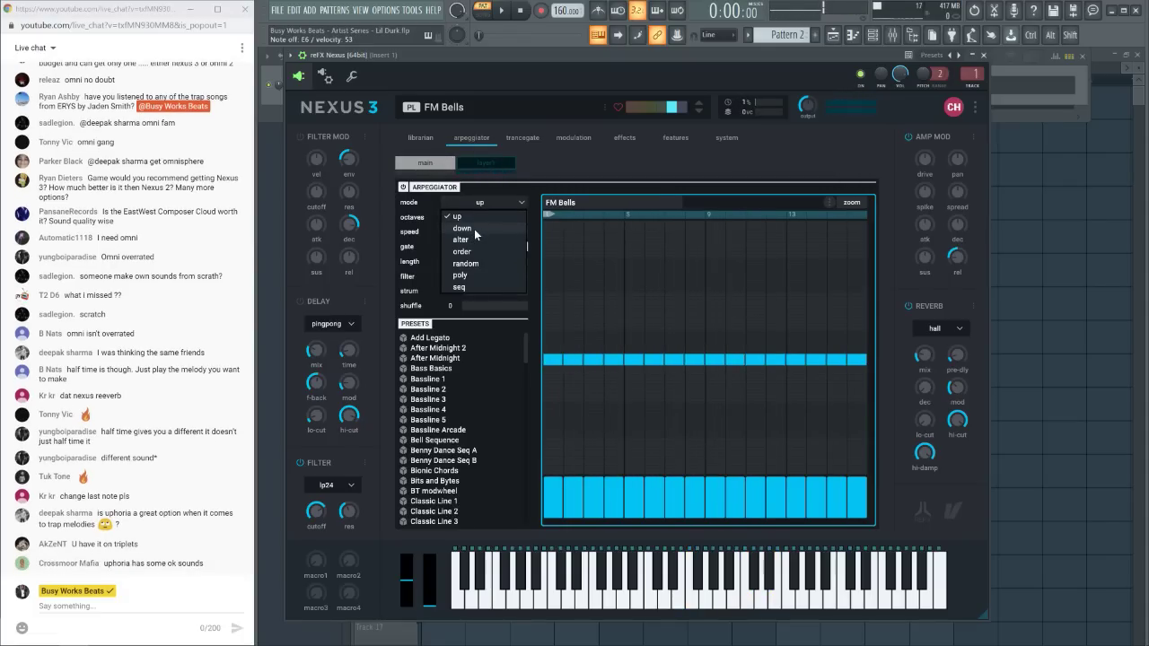
click(474, 229)
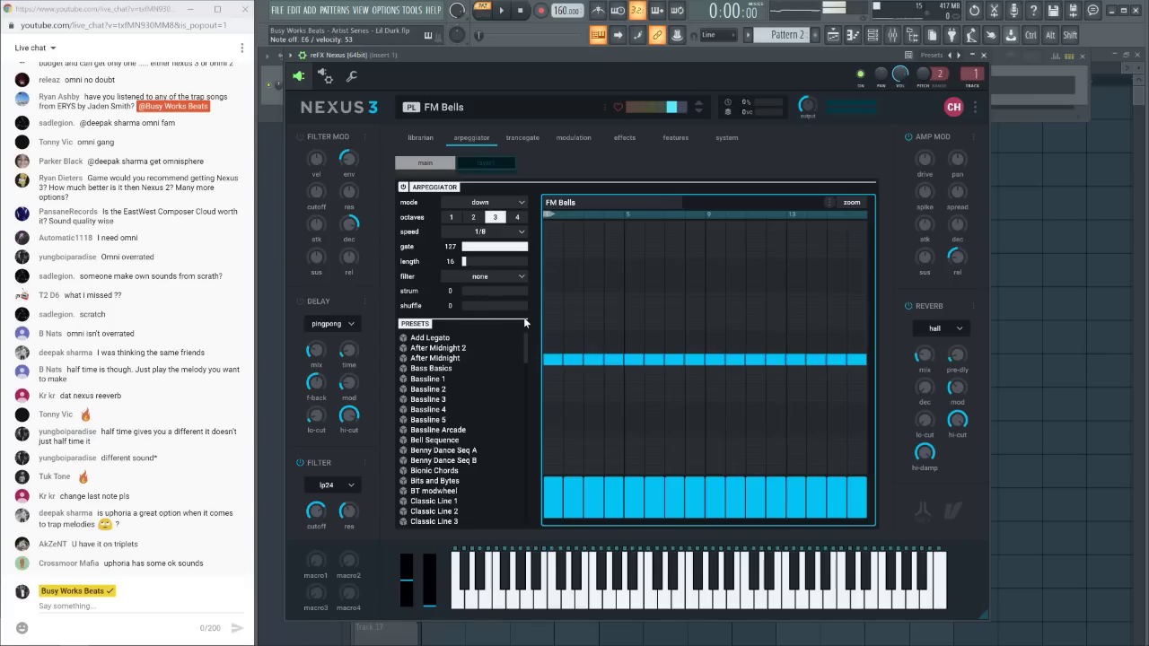
Set the arpeggiator speed to 1/16 and lower the gate to 57 while the melody plays
click(505, 232)
click(476, 271)
key(space)
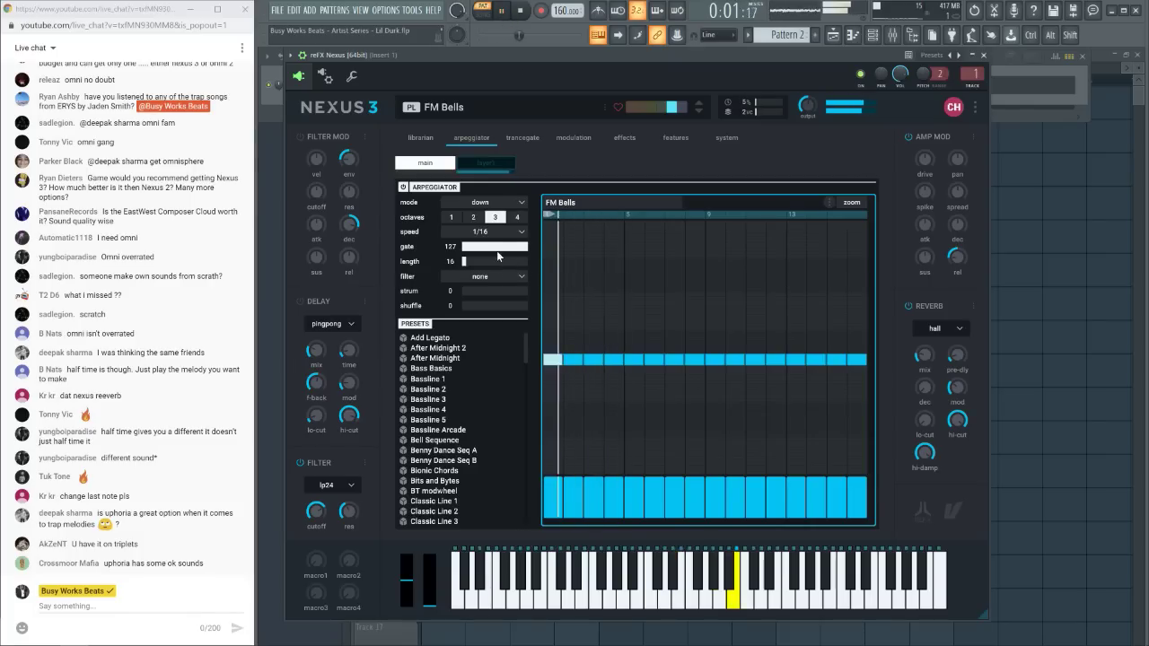
drag(494, 248, 423, 250)
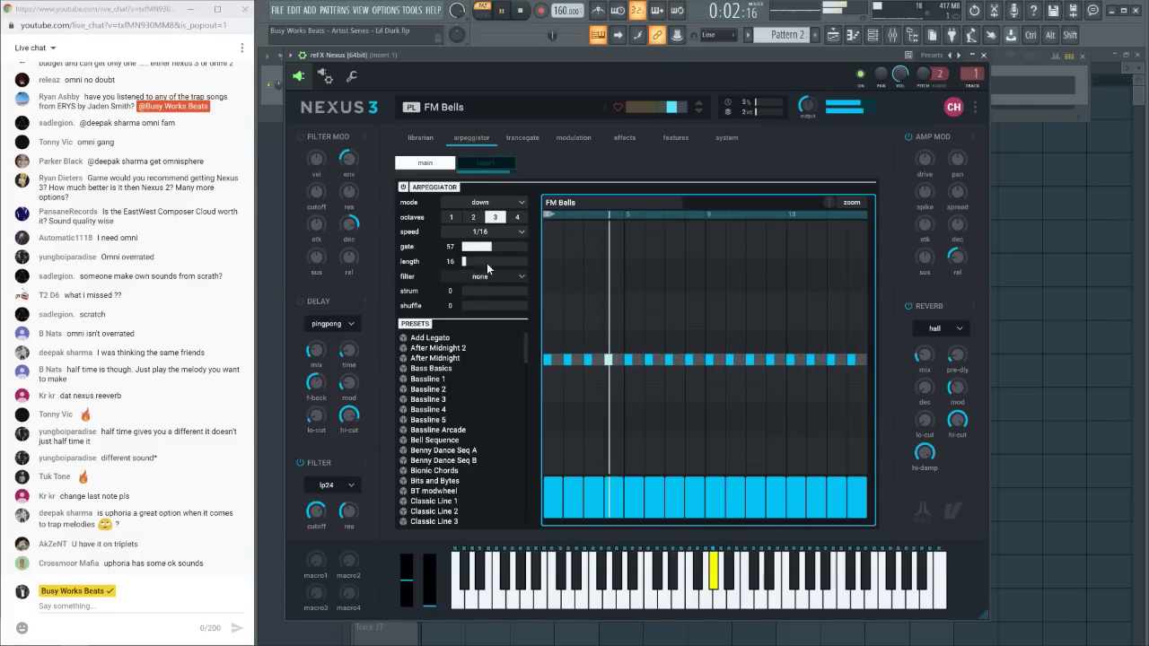
key(space)
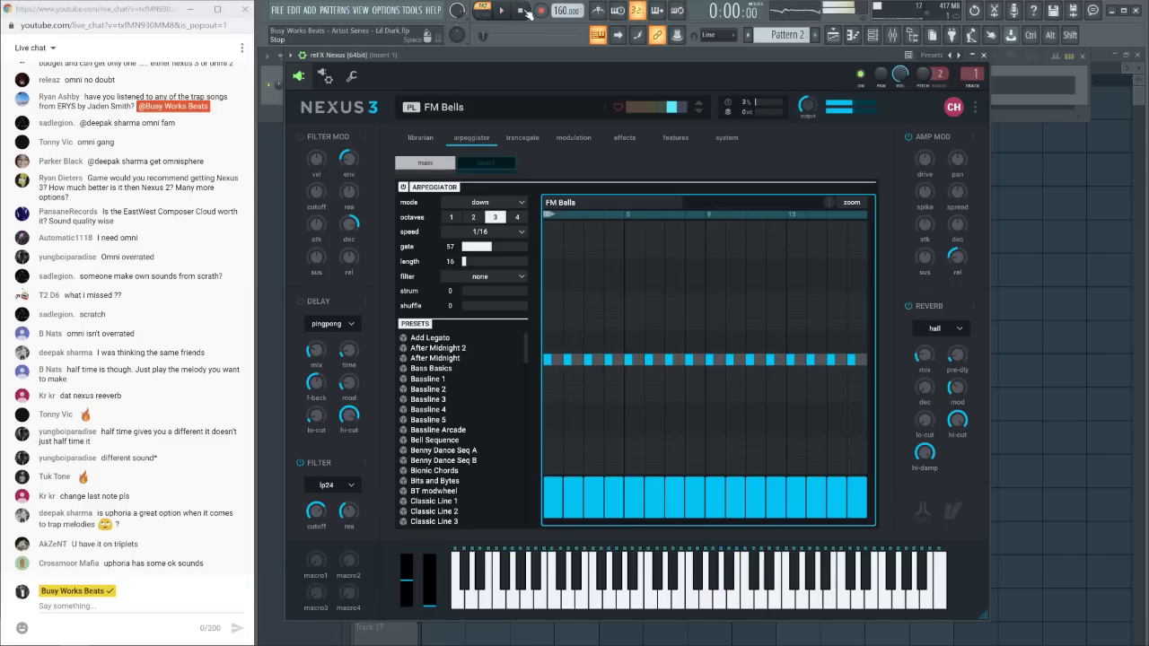
Place Pattern 2 at the start of Track 1 in the playlist and duplicate it to fill eight bars with four clips
click(985, 55)
key(F6)
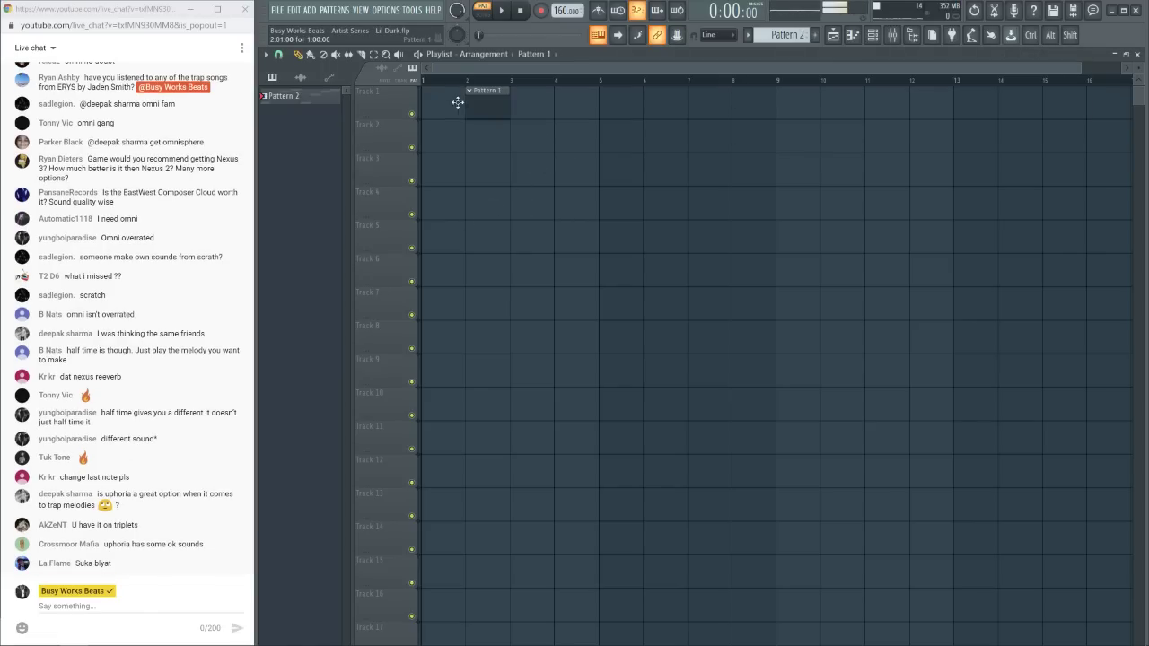
drag(304, 100, 432, 104)
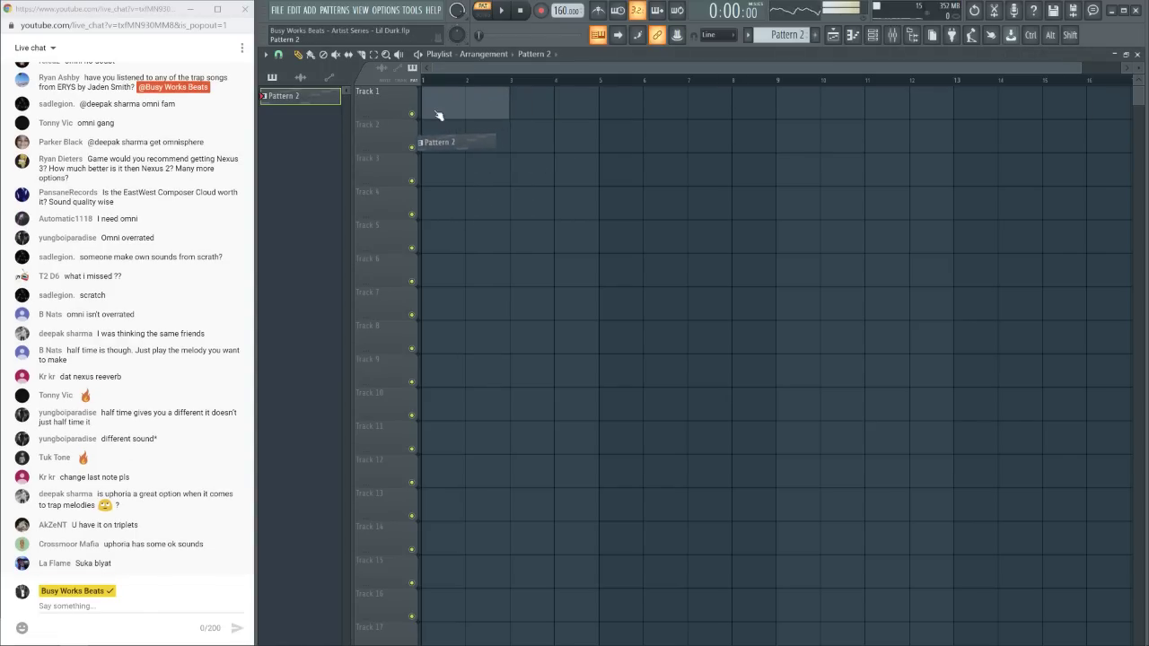
key(ctrl+b)
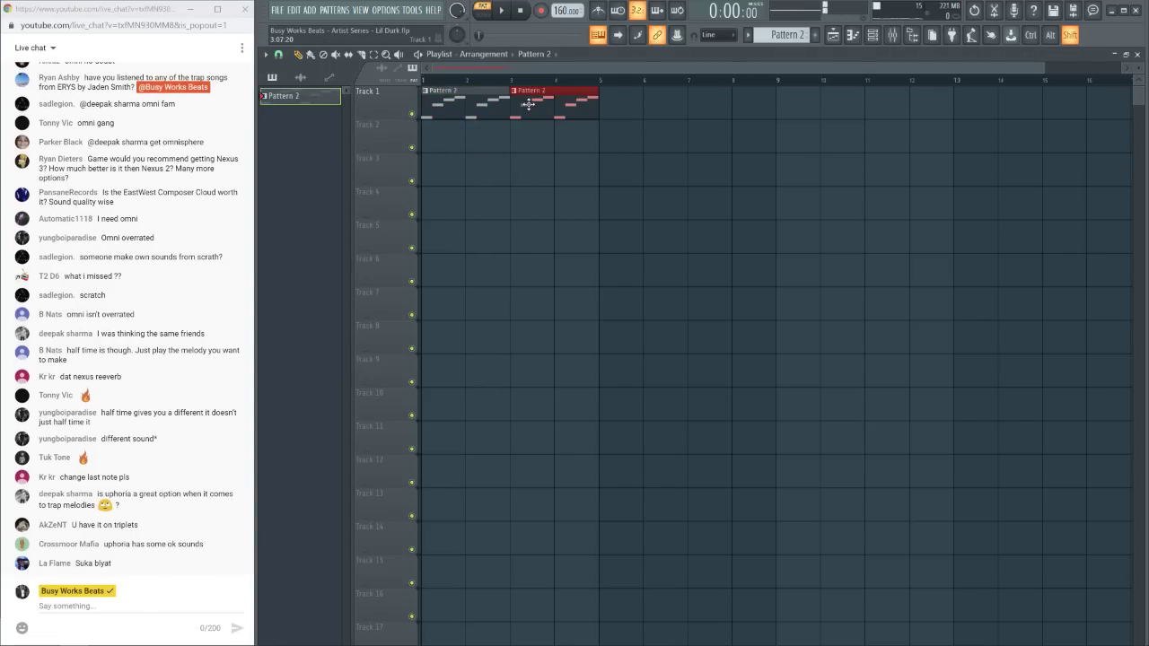
key(ctrl+a)
key(ctrl+b)
key(ctrl+d)
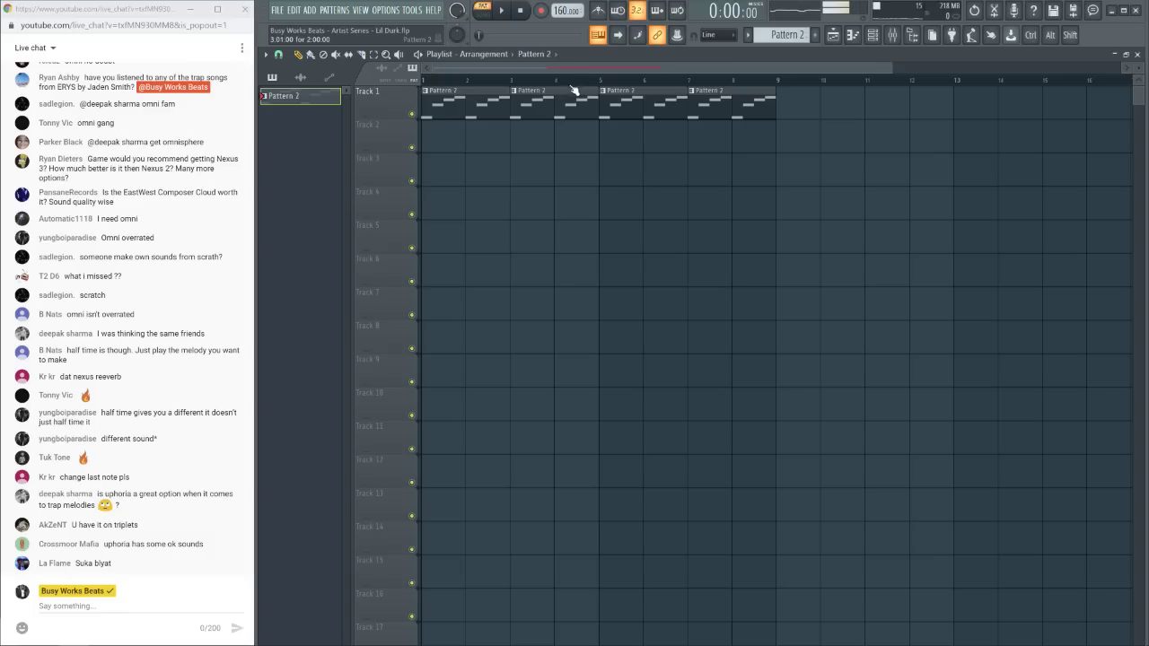
Load the HalfTime effect in the first slot of mixer Insert 1
scroll(574, 91, down, 3)
click(872, 34)
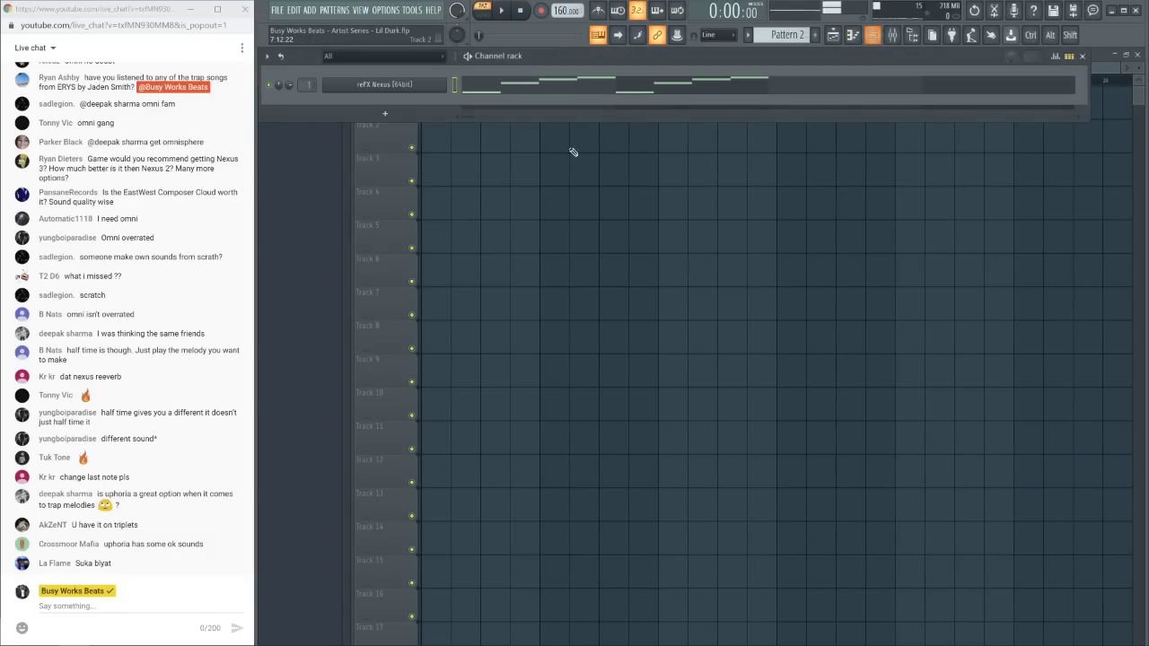
click(406, 87)
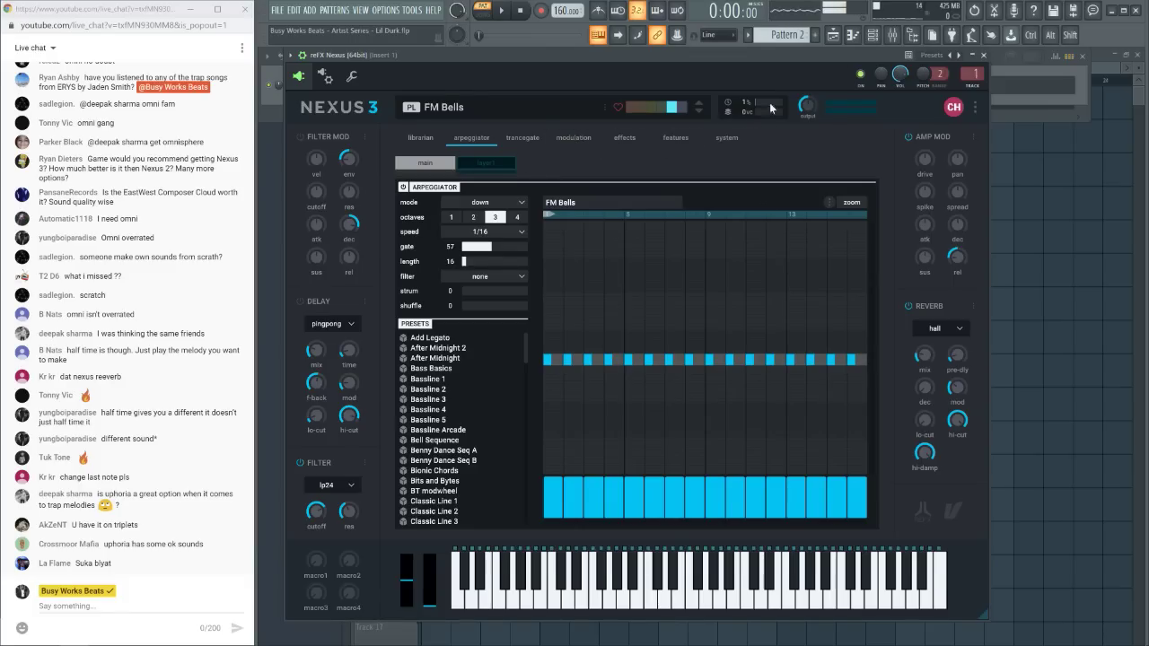
key(F9)
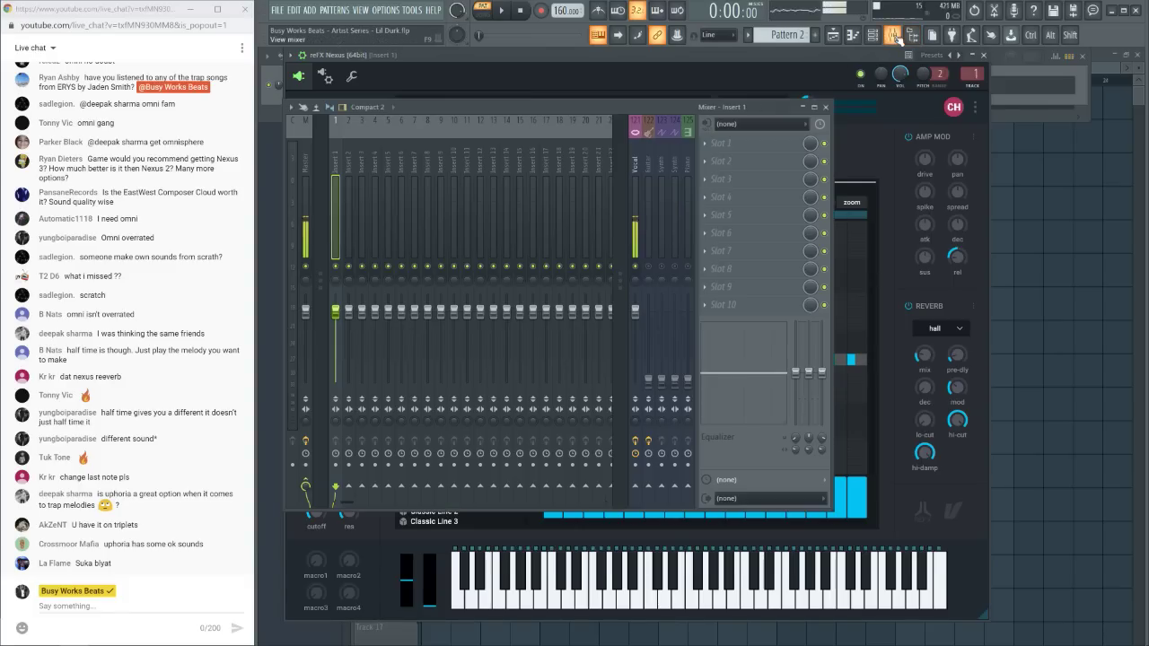
click(717, 157)
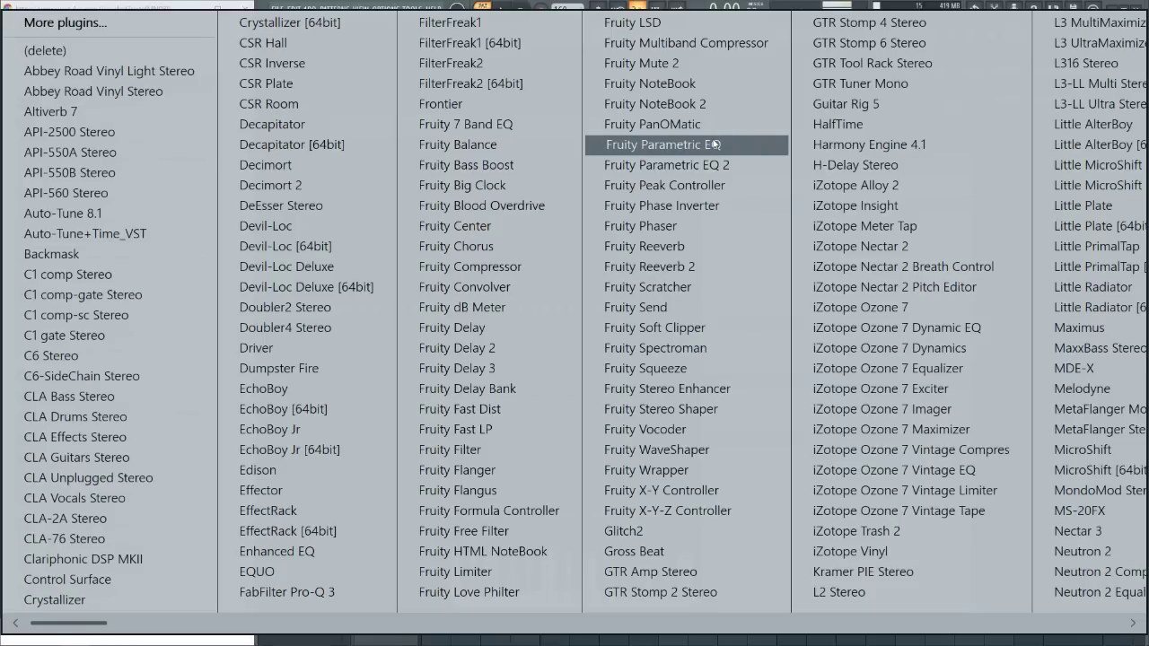
click(842, 124)
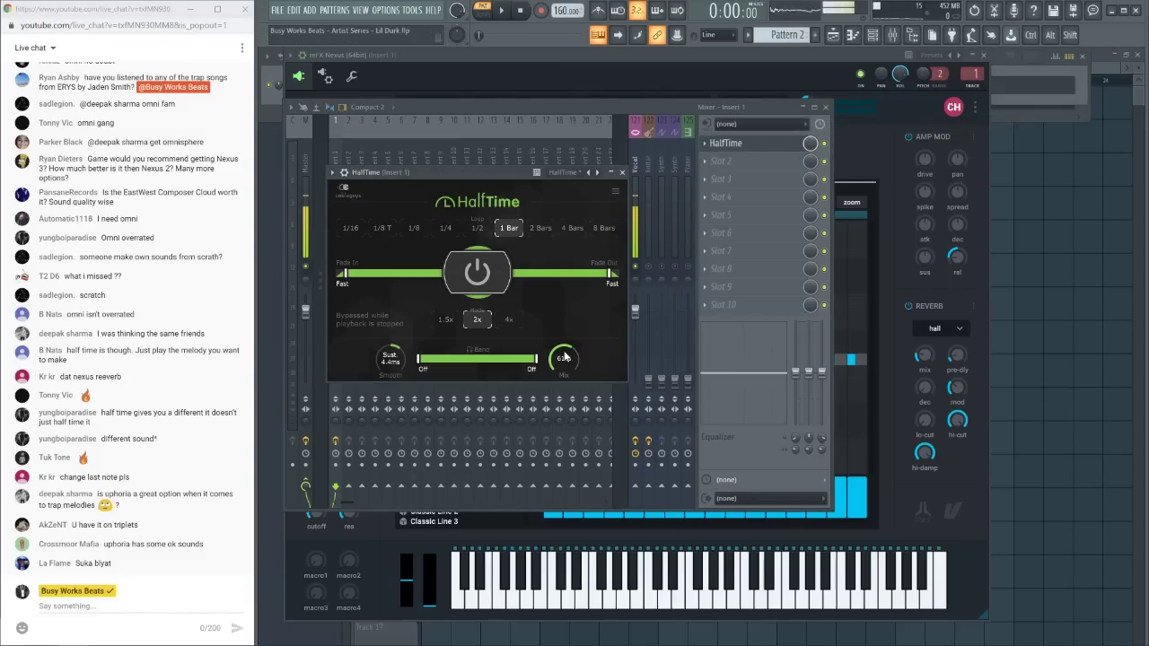
Set HalfTime's loop length to 2 Bars and lower its mix to 24% while auditioning the melody
key(space)
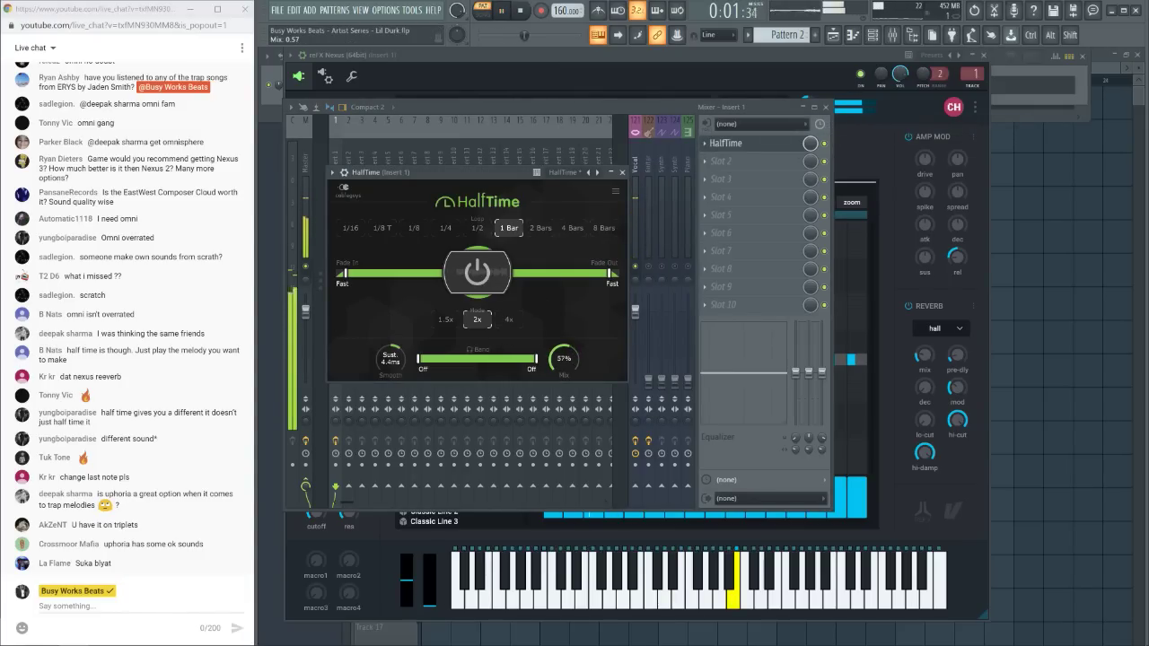
drag(564, 356, 564, 377)
click(541, 229)
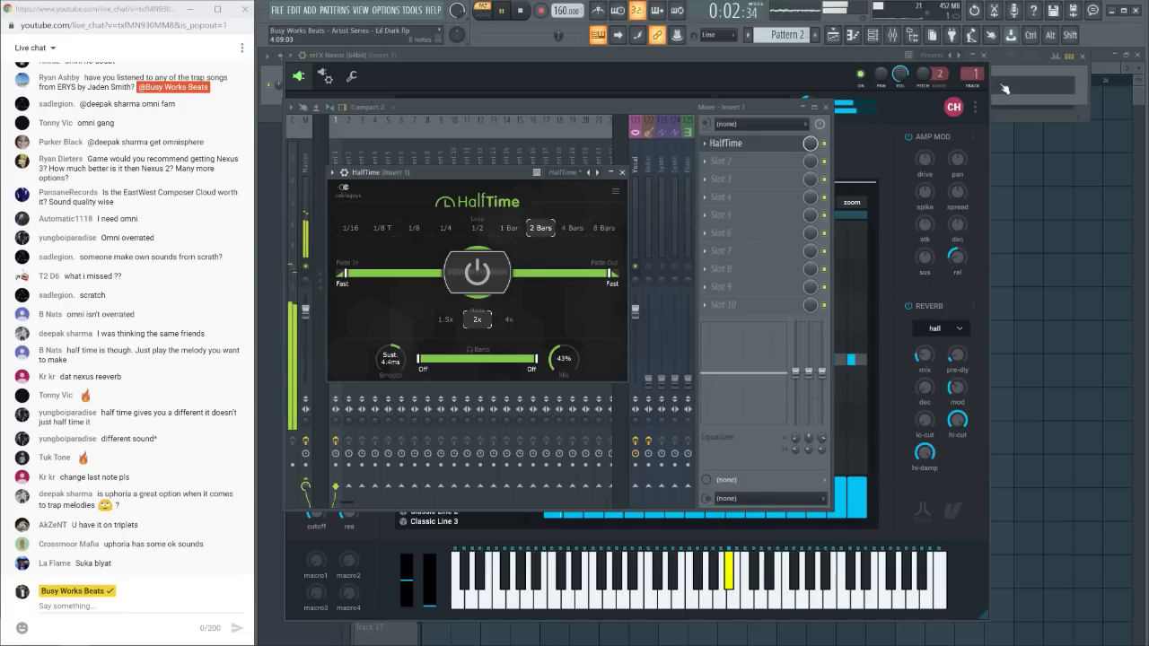
key(space)
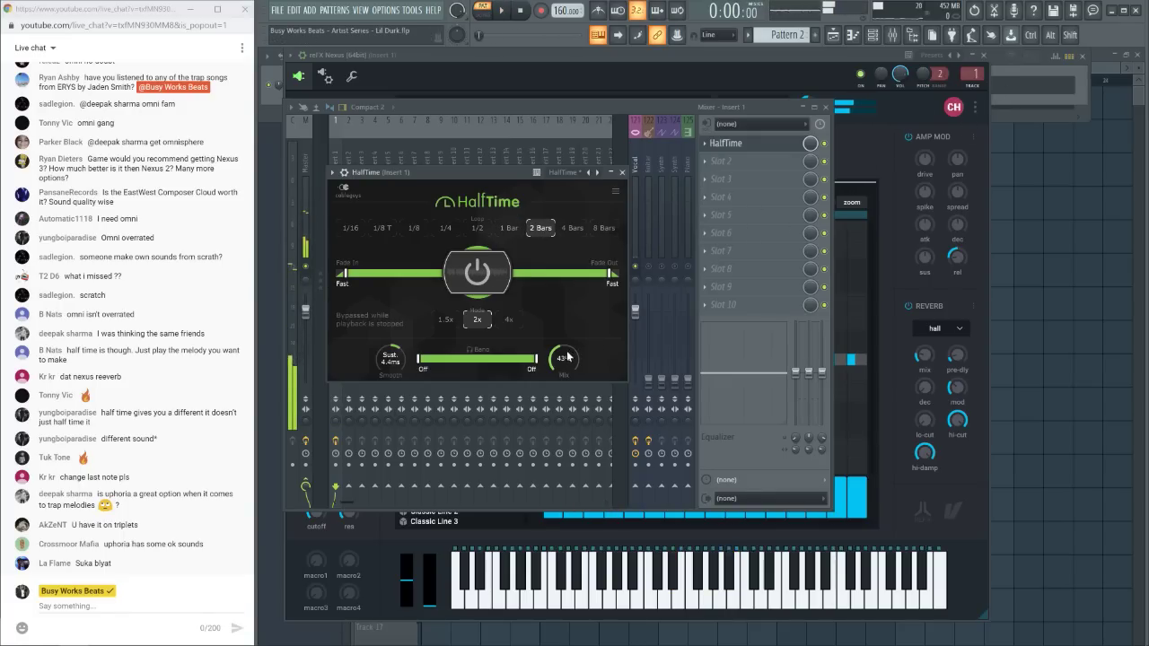
mouse_move(563, 359)
mouse_down()
mouse_move(564, 383)
mouse_move(564, 371)
mouse_up()
key(space)
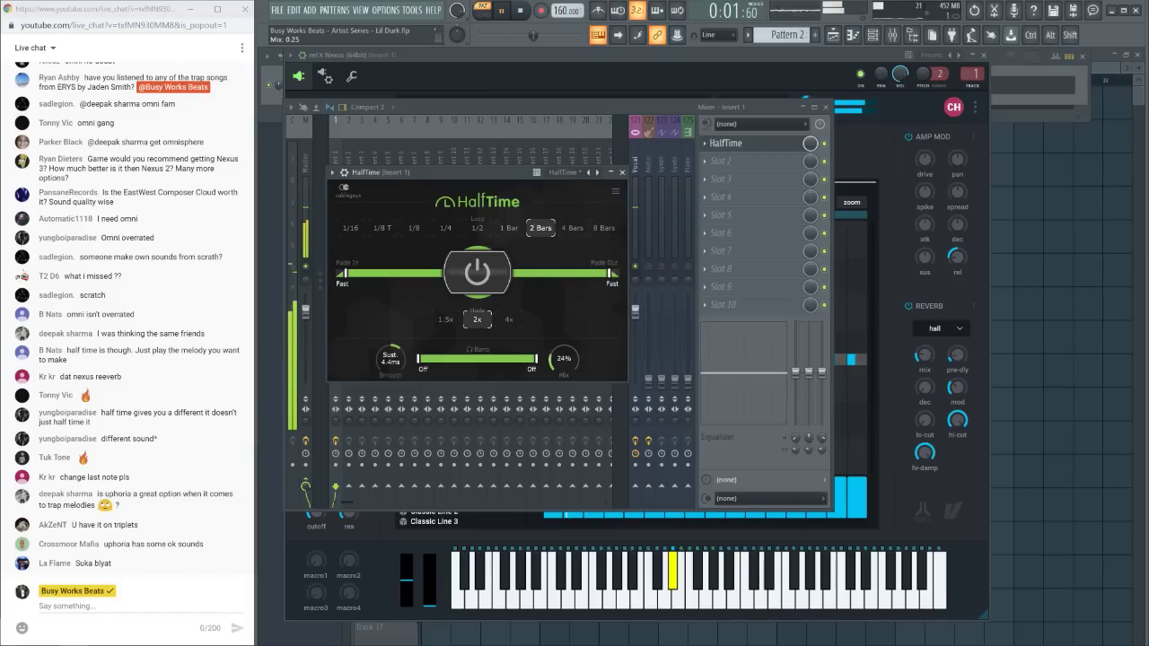
Reload the FM Bells preset in Nexus from the Plucked category of the Factory Presets
click(969, 257)
key(space)
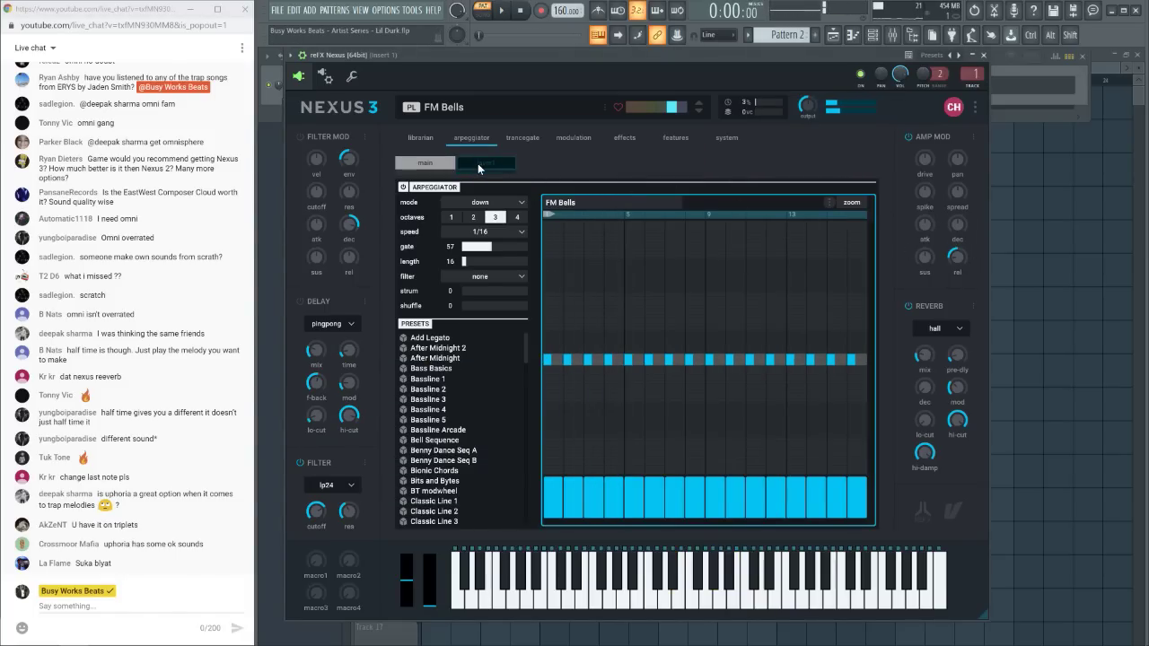
click(422, 138)
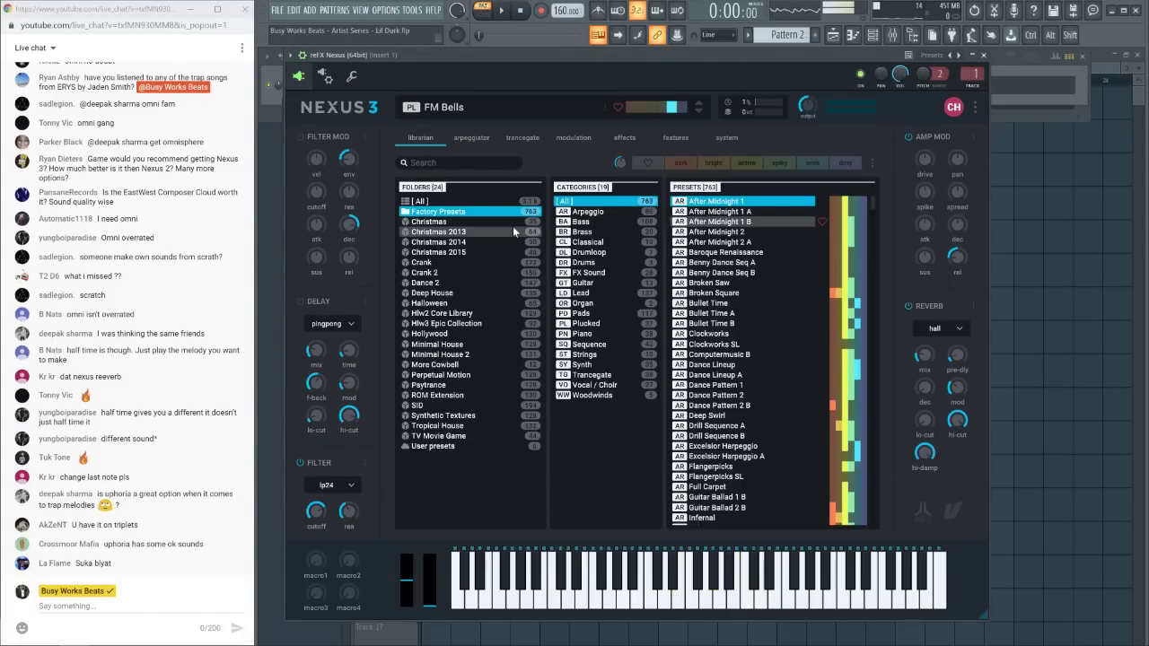
click(583, 324)
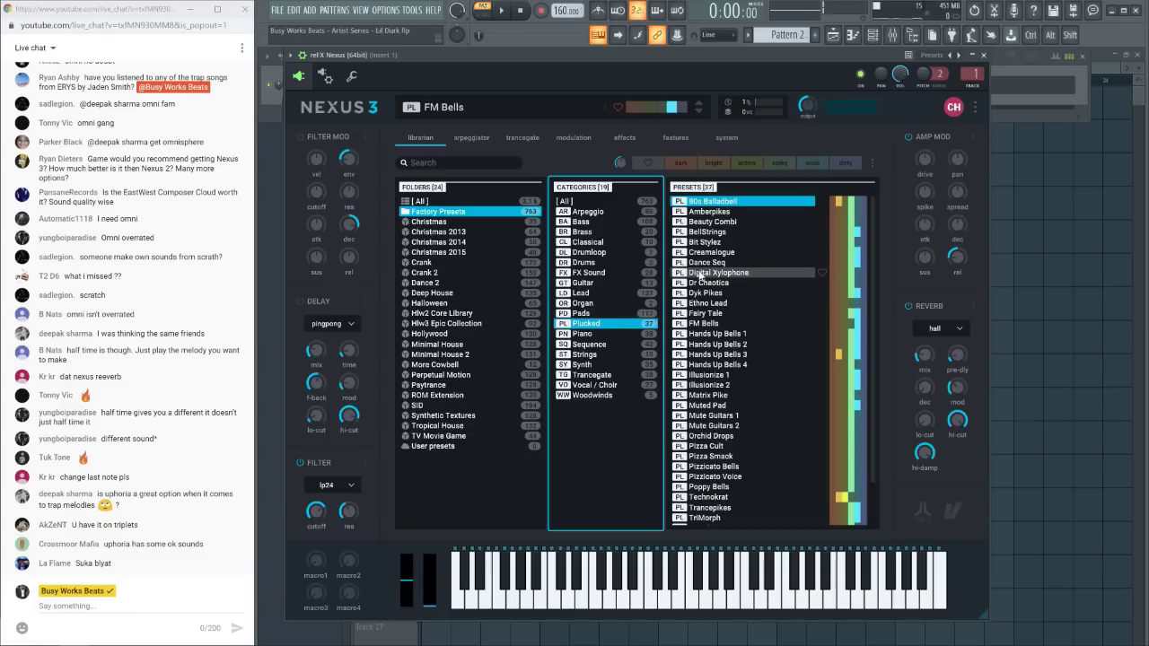
click(718, 325)
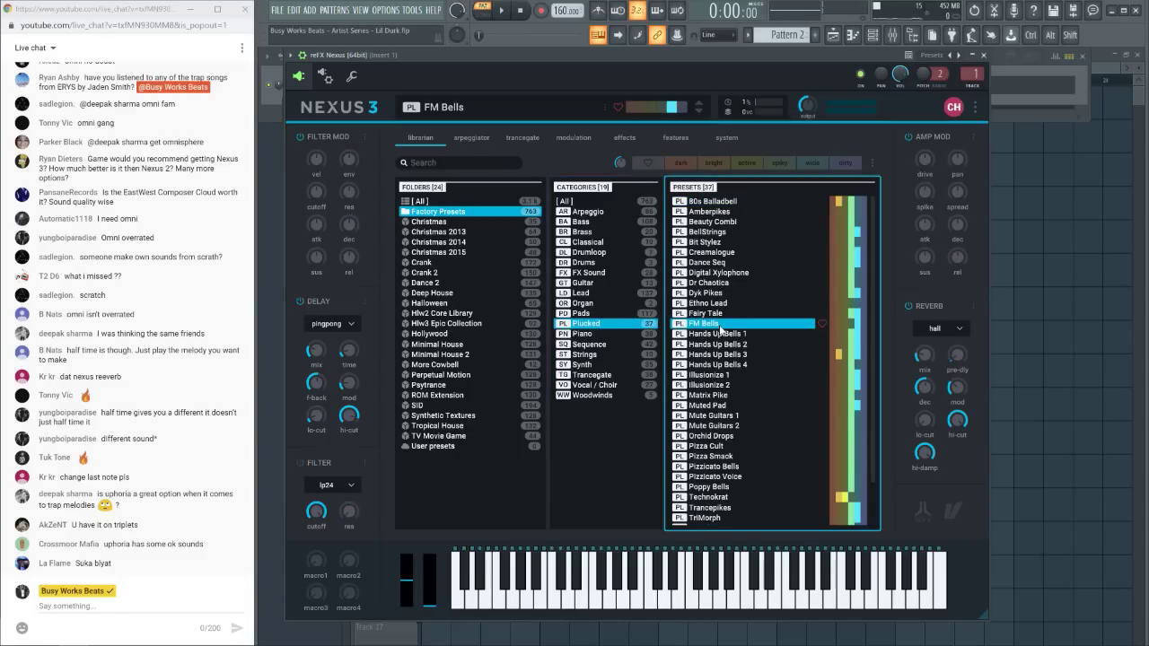
Play the melody with the reloaded FM Bells preset, switch off its arpeggiator and close the Nexus window
key(space)
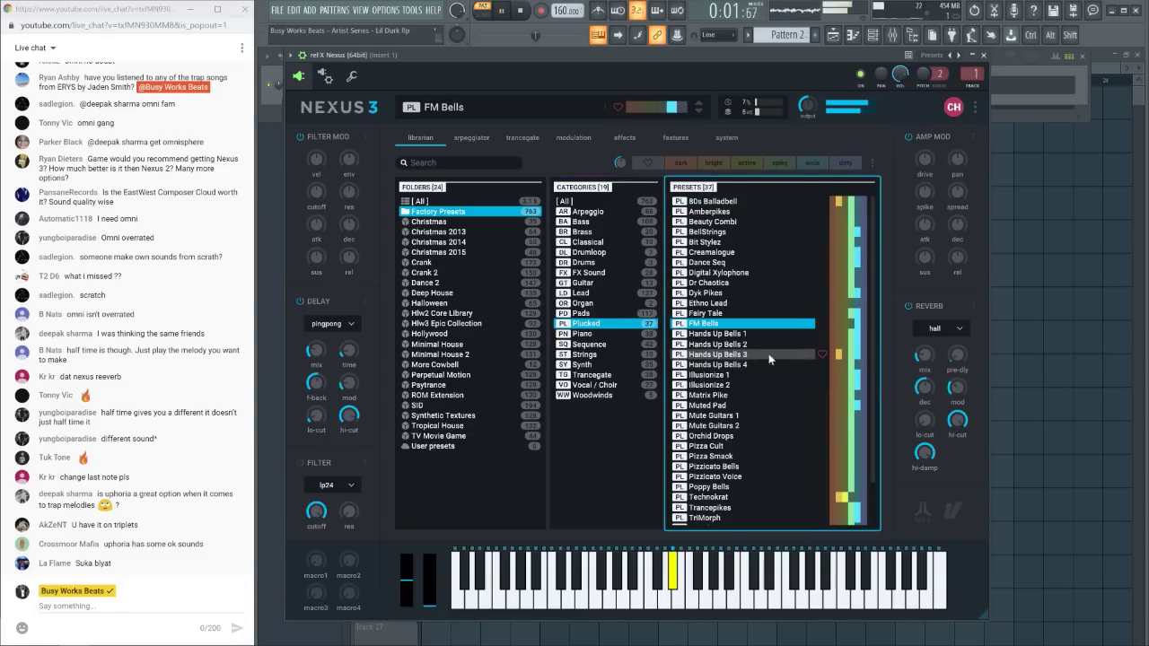
key(space)
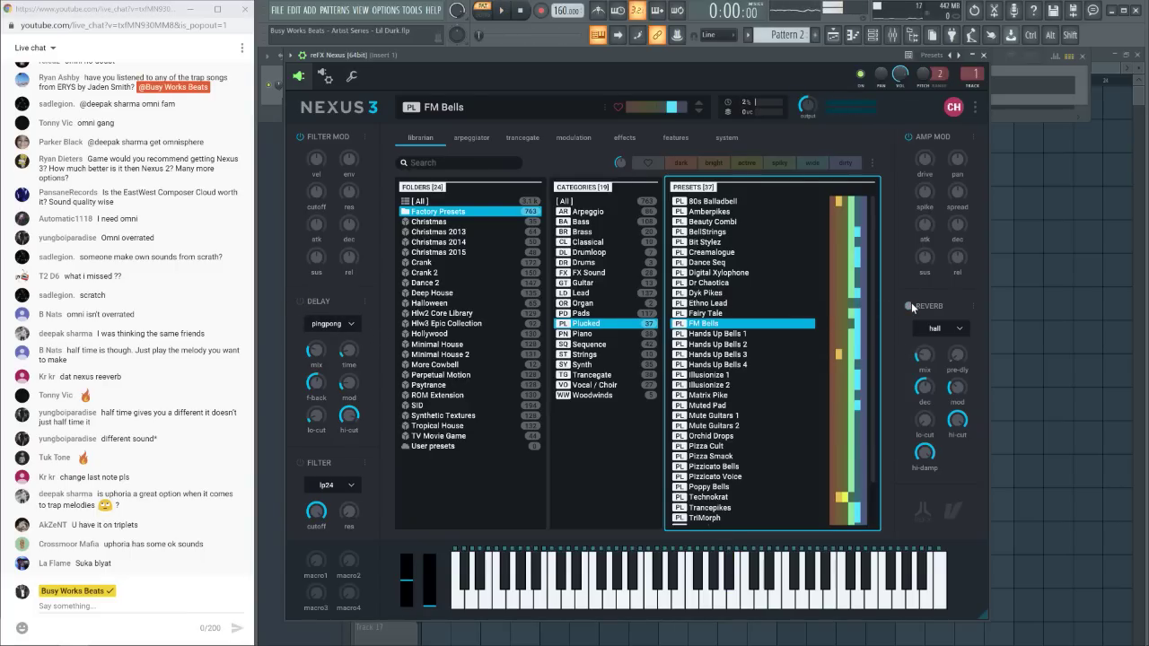
key(space)
click(493, 137)
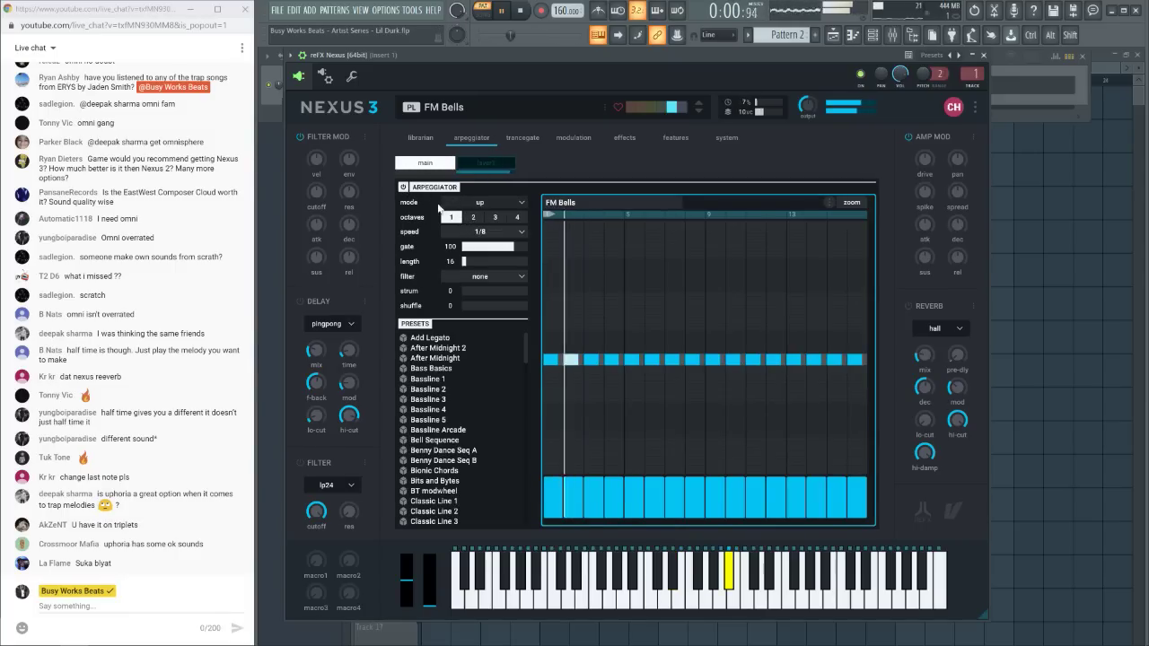
click(403, 187)
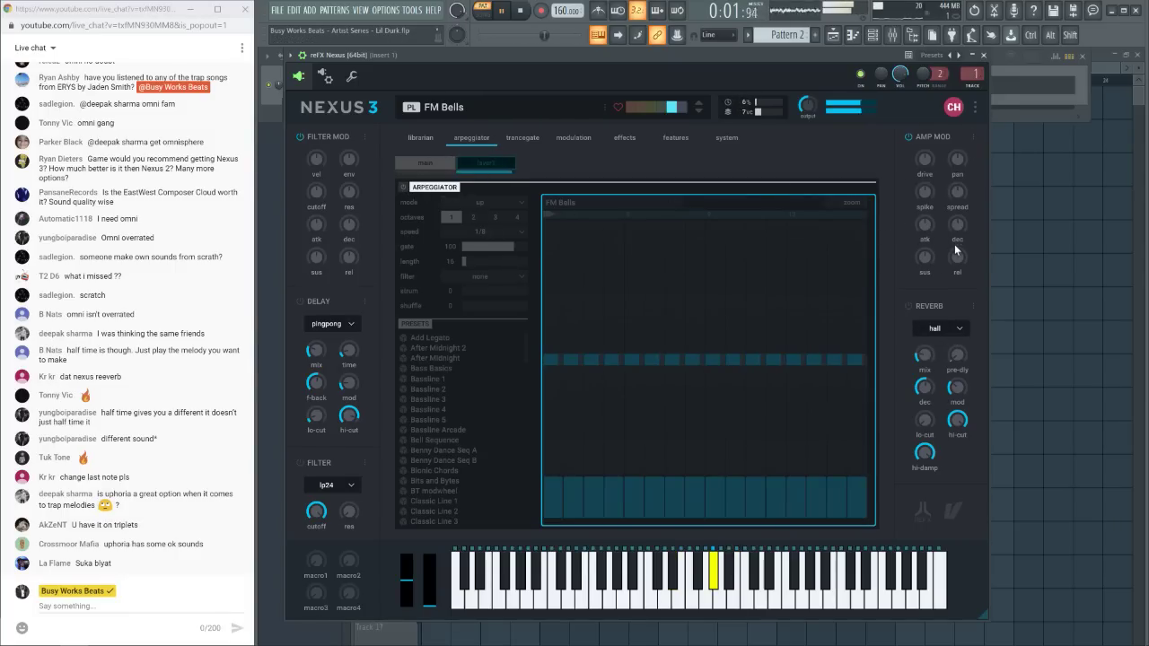
click(982, 55)
key(space)
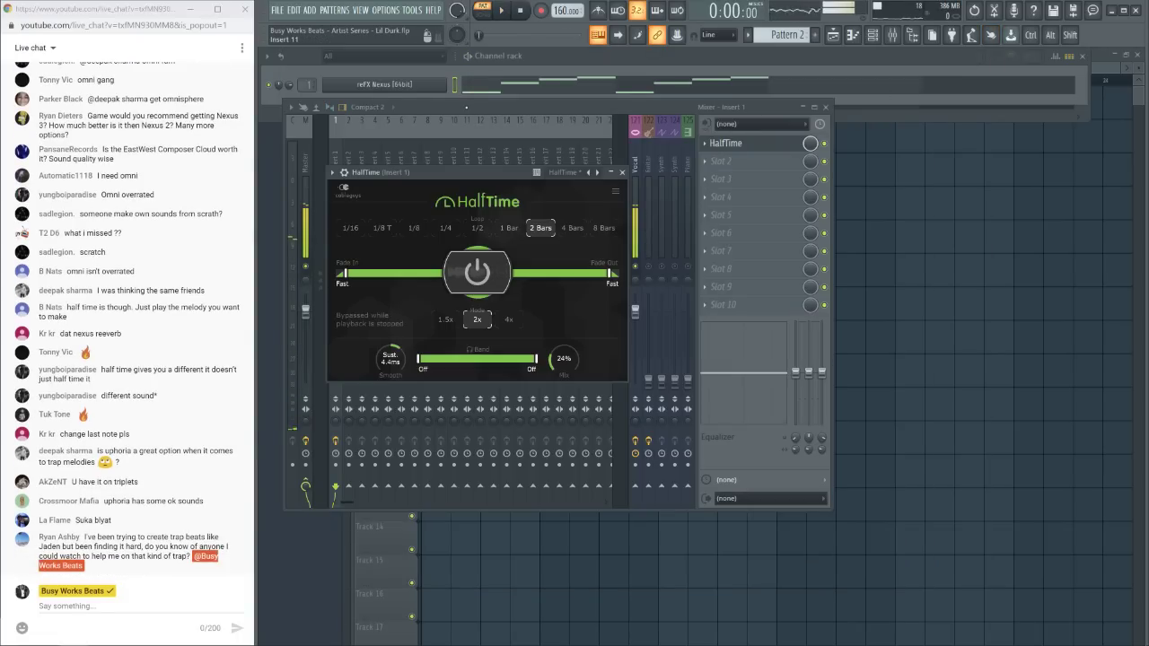
Open the Nexus pattern in the piano roll and add a G#5 note above the D#5 that starts bar 2
click(532, 85)
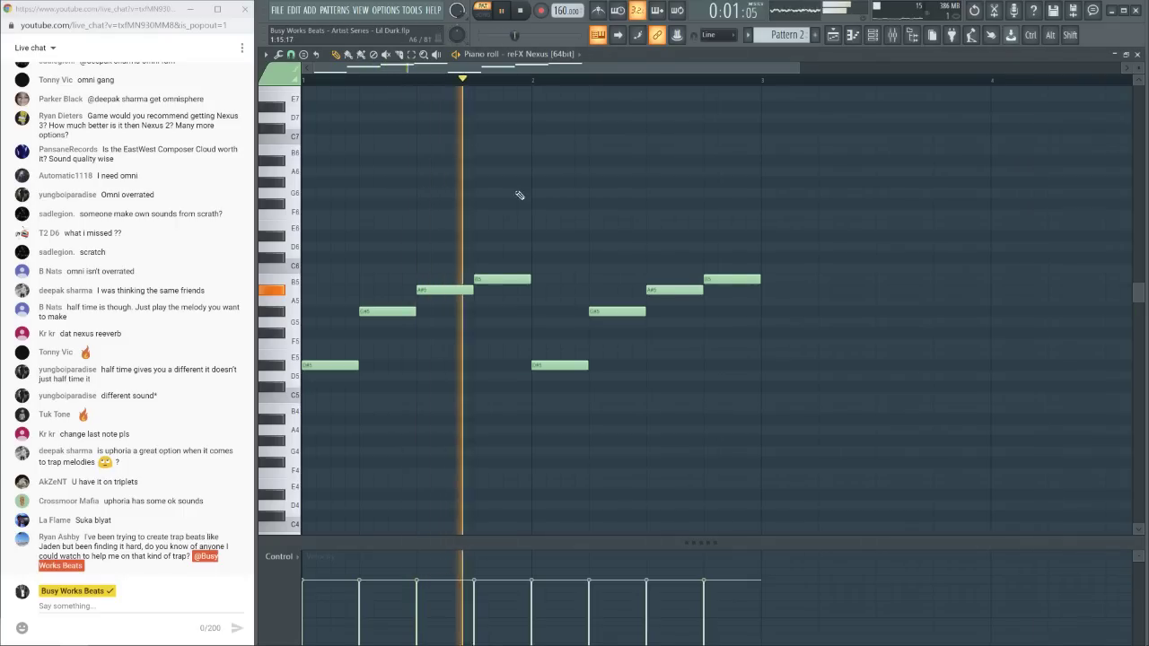
click(537, 311)
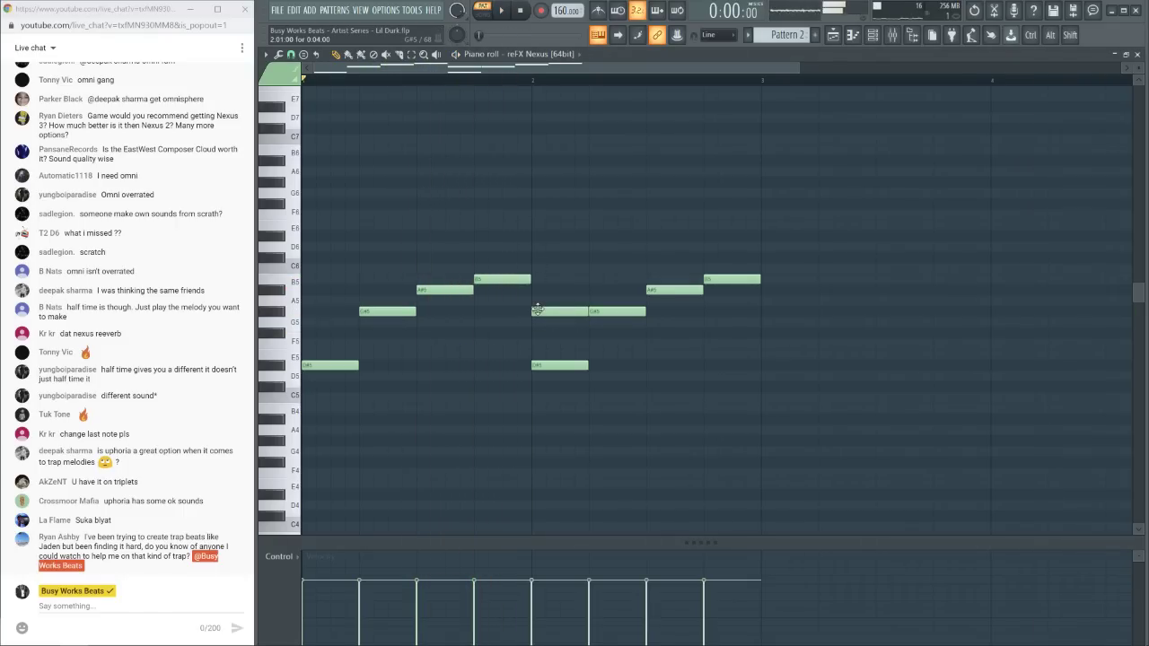
right_click(536, 310)
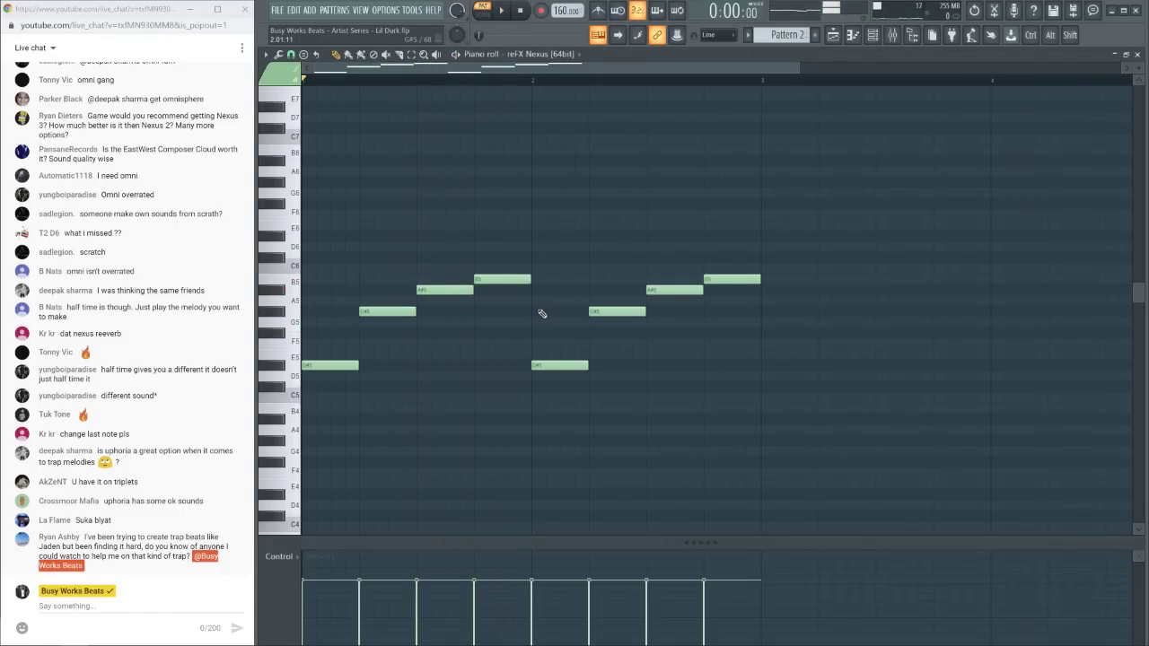
click(541, 311)
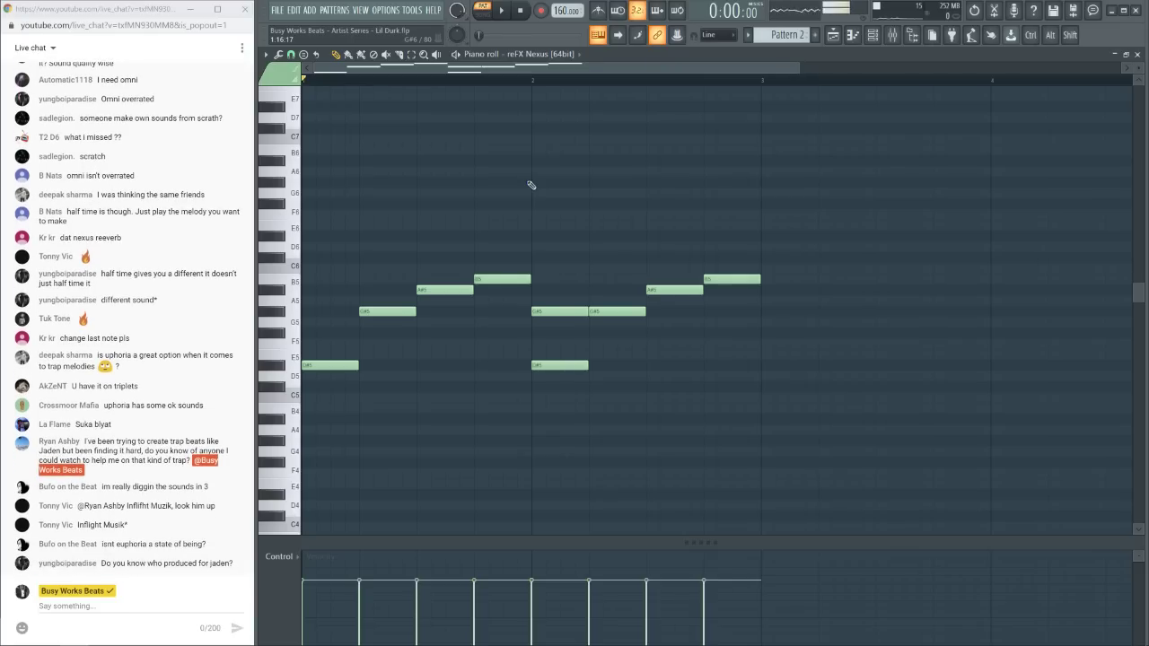
Audition the melody, add a D#5 note beneath the A#5 in bar 2, and play it back
key(space)
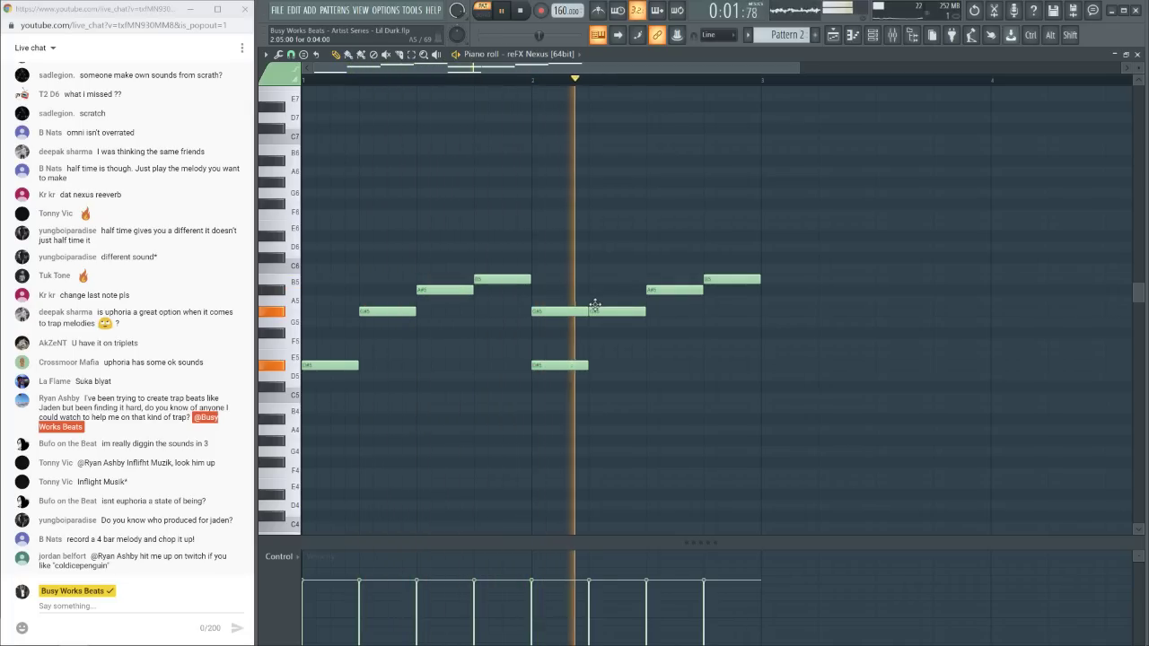
key(space)
key(space)
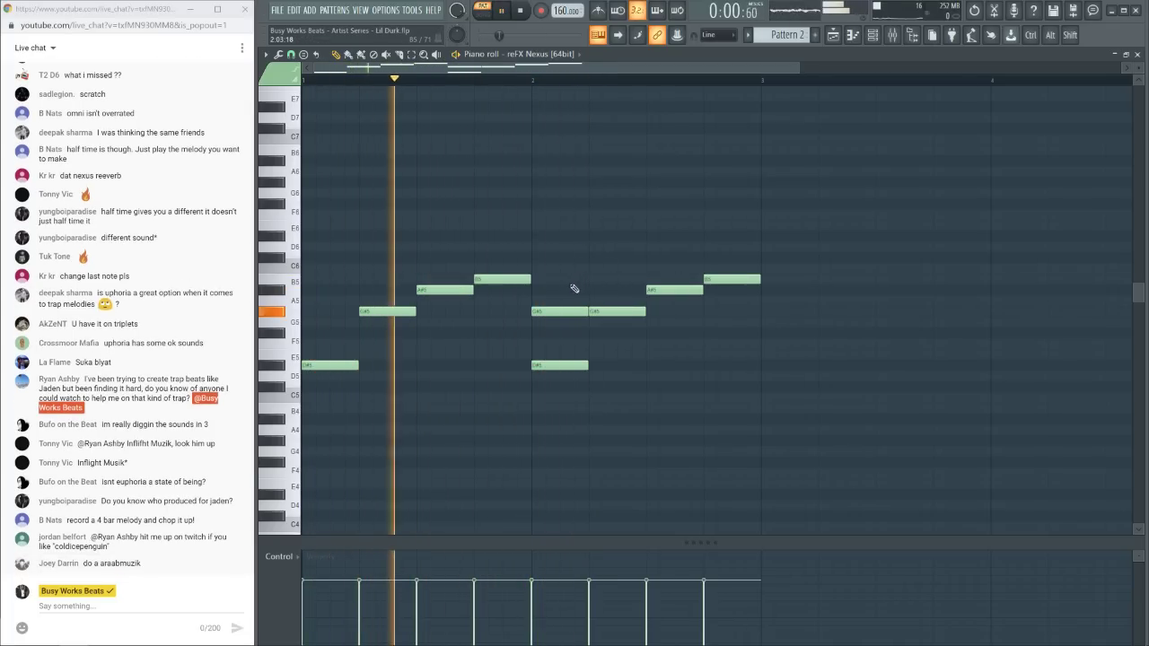
key(space)
drag(656, 249, 655, 366)
key(space)
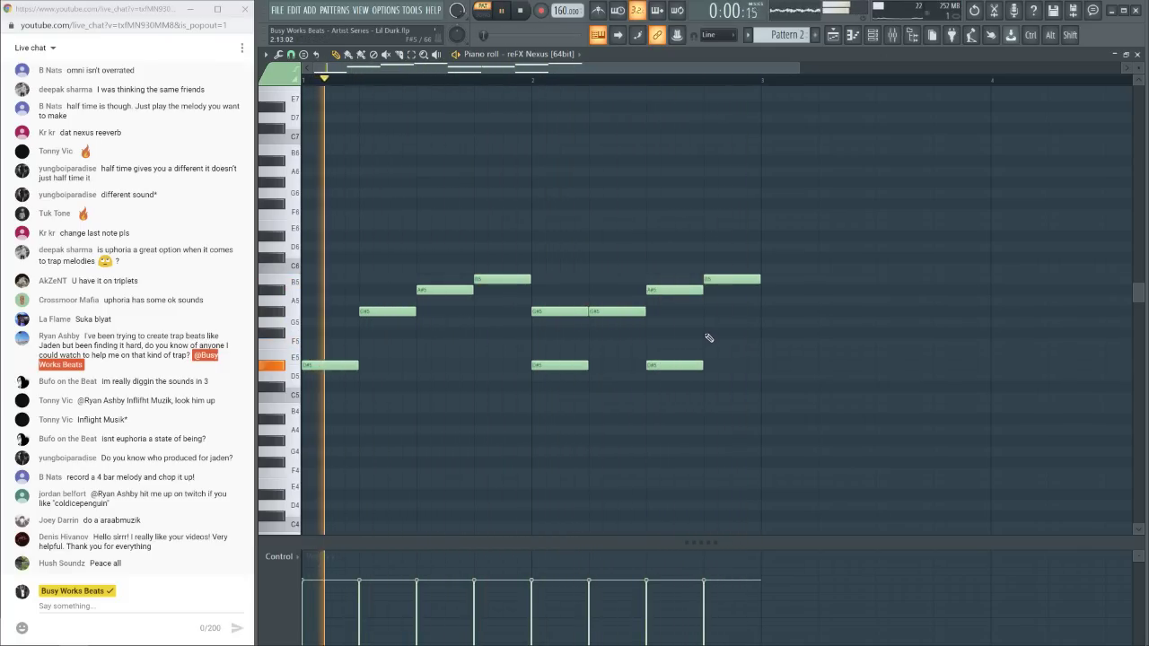
key(space)
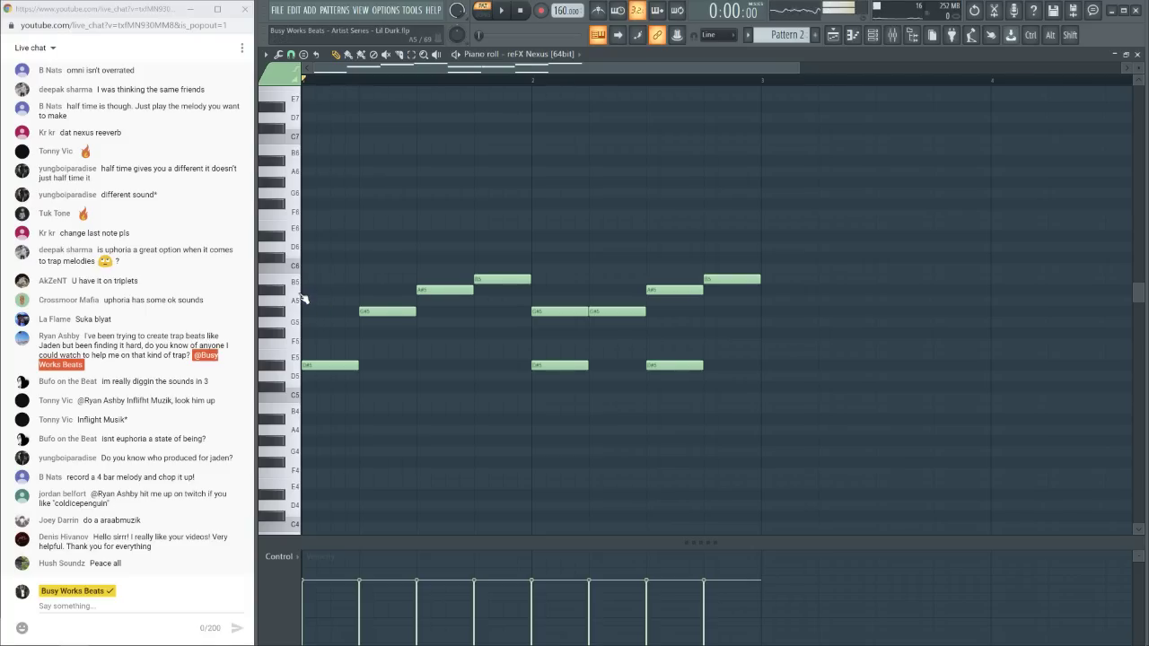
Highlight each of the two stacked note pairs in bar 2 in turn to examine them, and clear the selection
drag(577, 372, 571, 304)
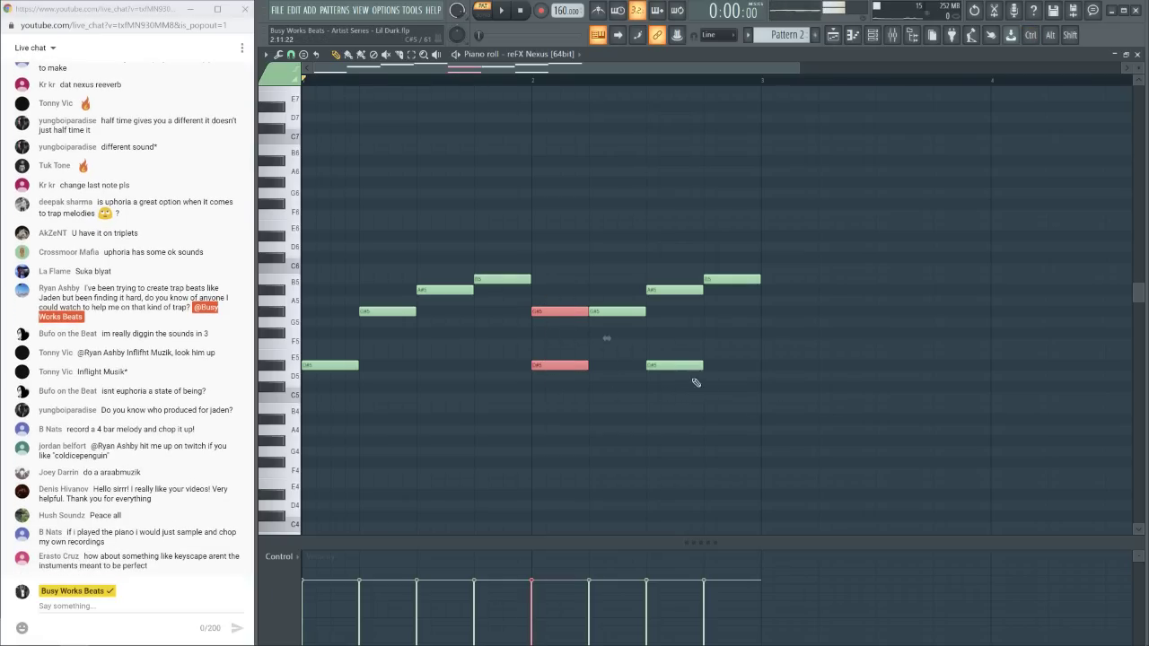
drag(666, 271, 673, 364)
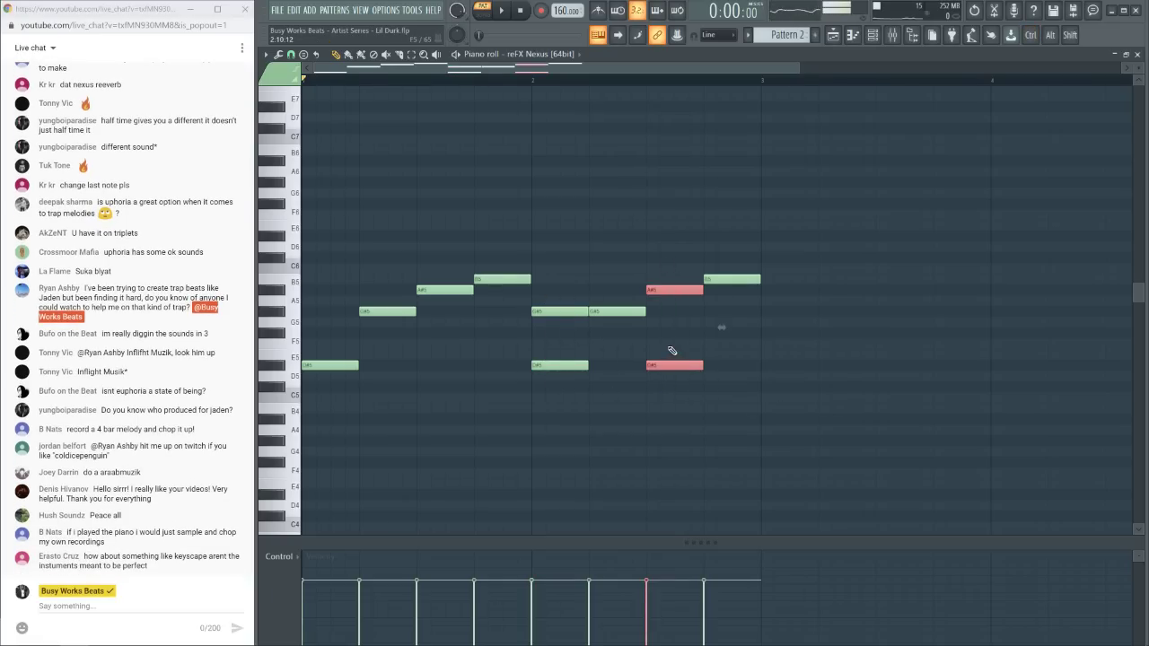
drag(662, 266, 700, 410)
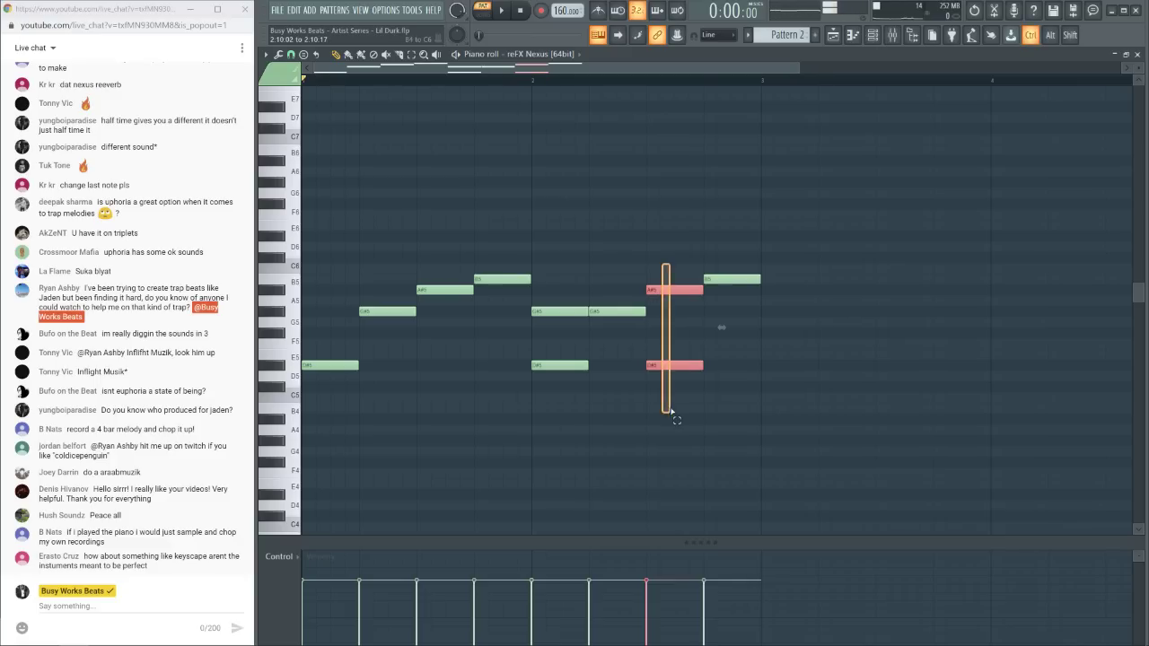
drag(535, 296, 549, 397)
drag(671, 253, 672, 398)
click(609, 451)
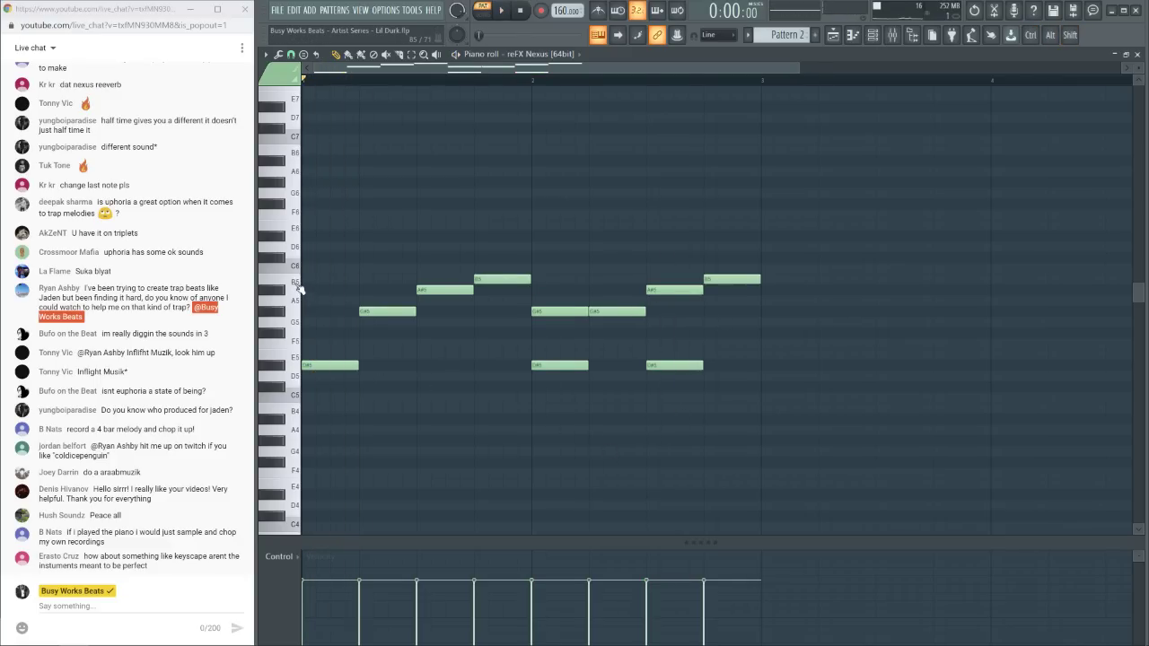
Add a D#6 note at the start of bar 1, an octave above the opening D#5
drag(299, 289, 290, 245)
click(310, 239)
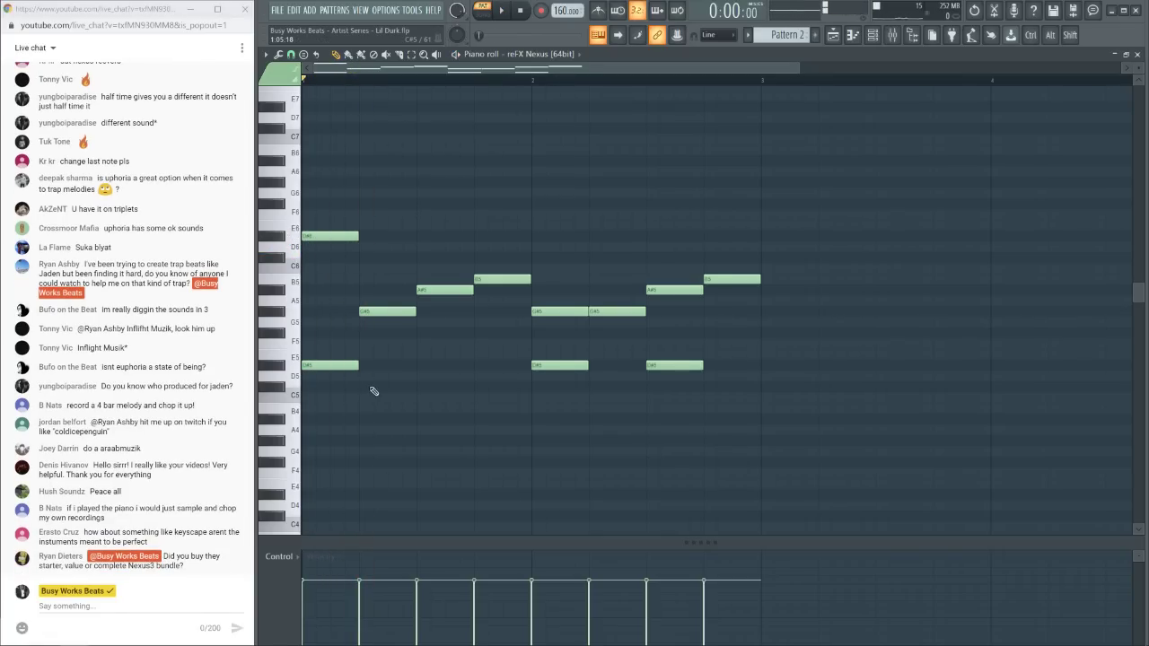
Play the melody, close the piano roll, bypass HalfTime on mixer Insert 1, and audition the bells without the effect
key(space)
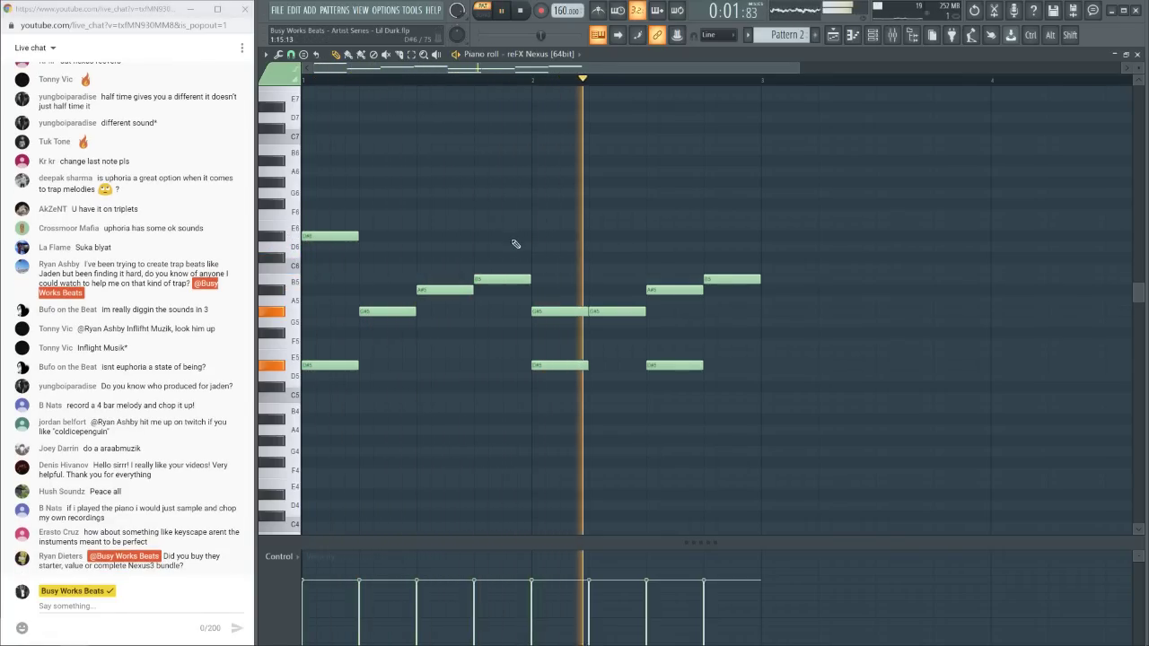
click(1137, 56)
click(826, 146)
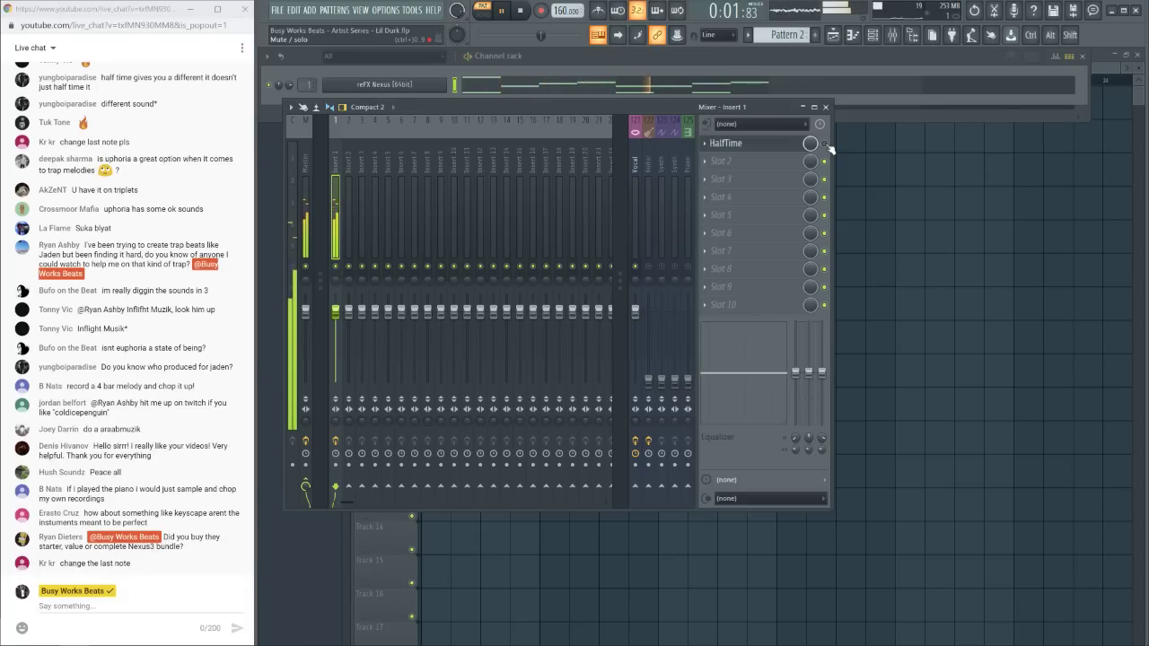
key(space)
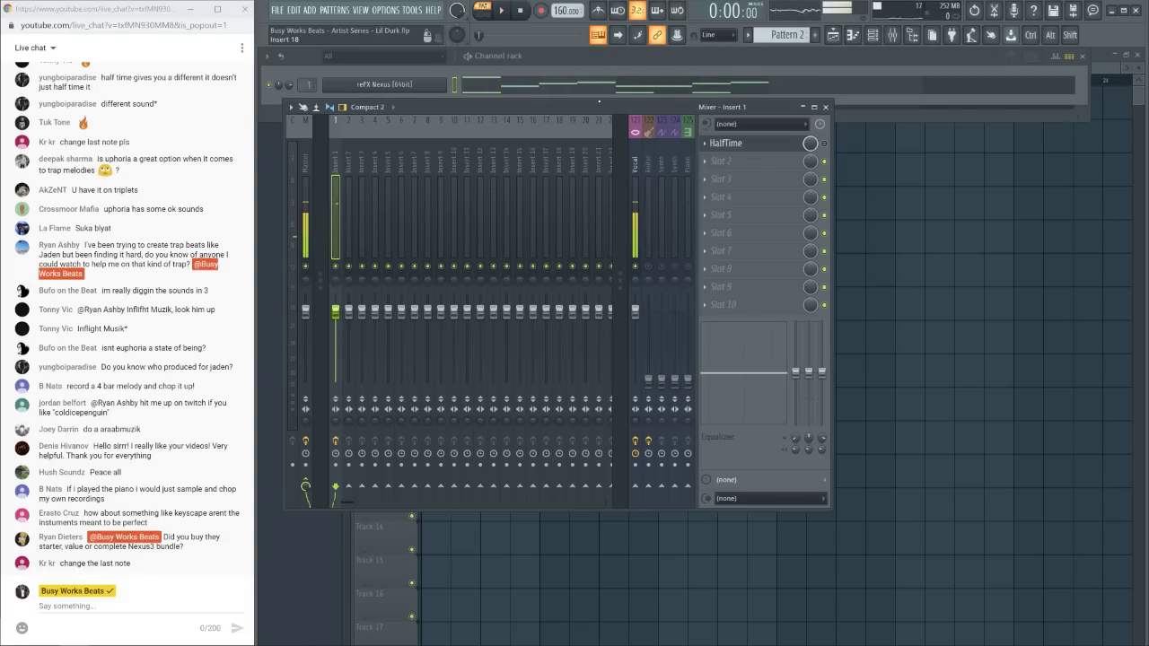
key(space)
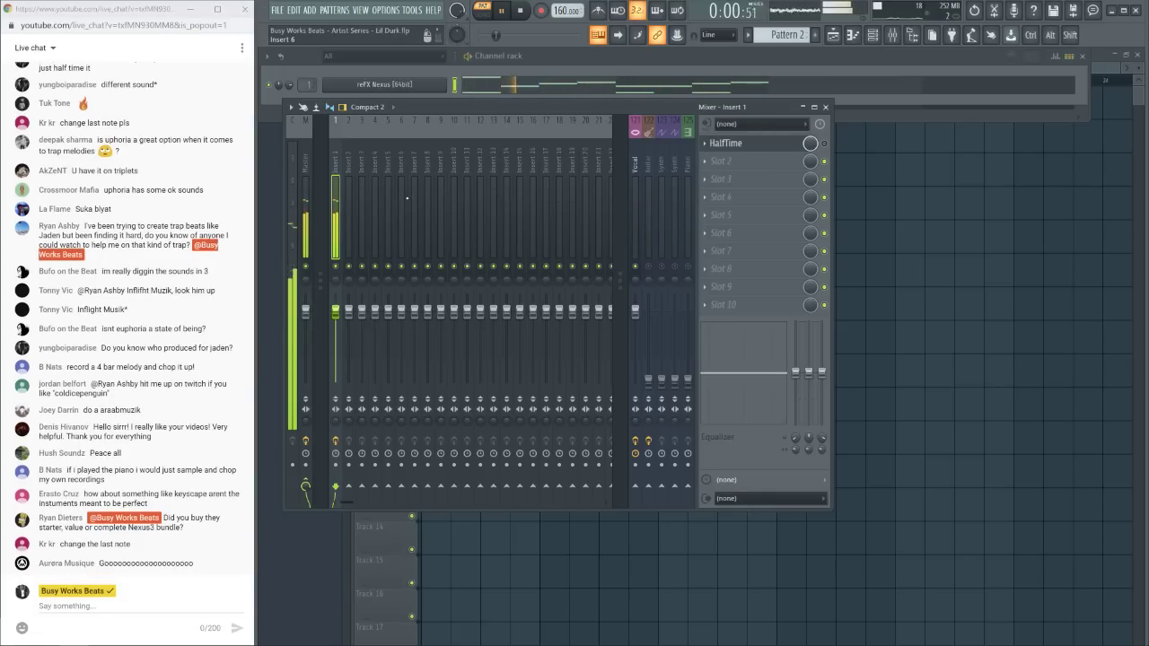
key(space)
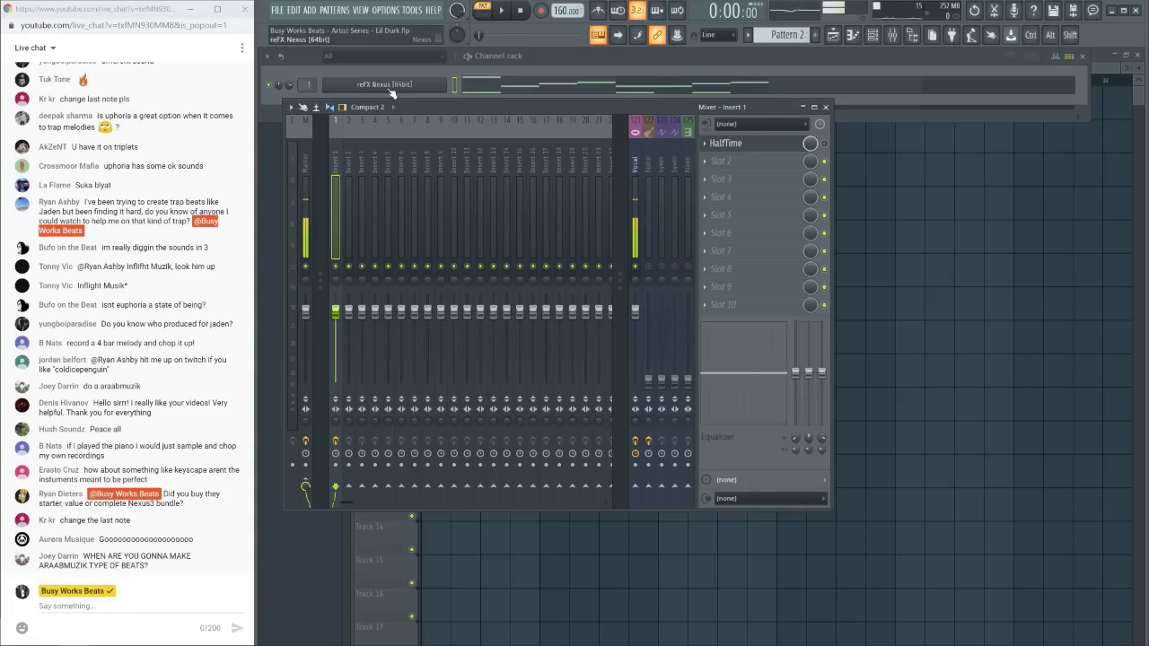
Look over the Nexus preset library around FM Bells, close the instrument, and play the melody again
click(390, 89)
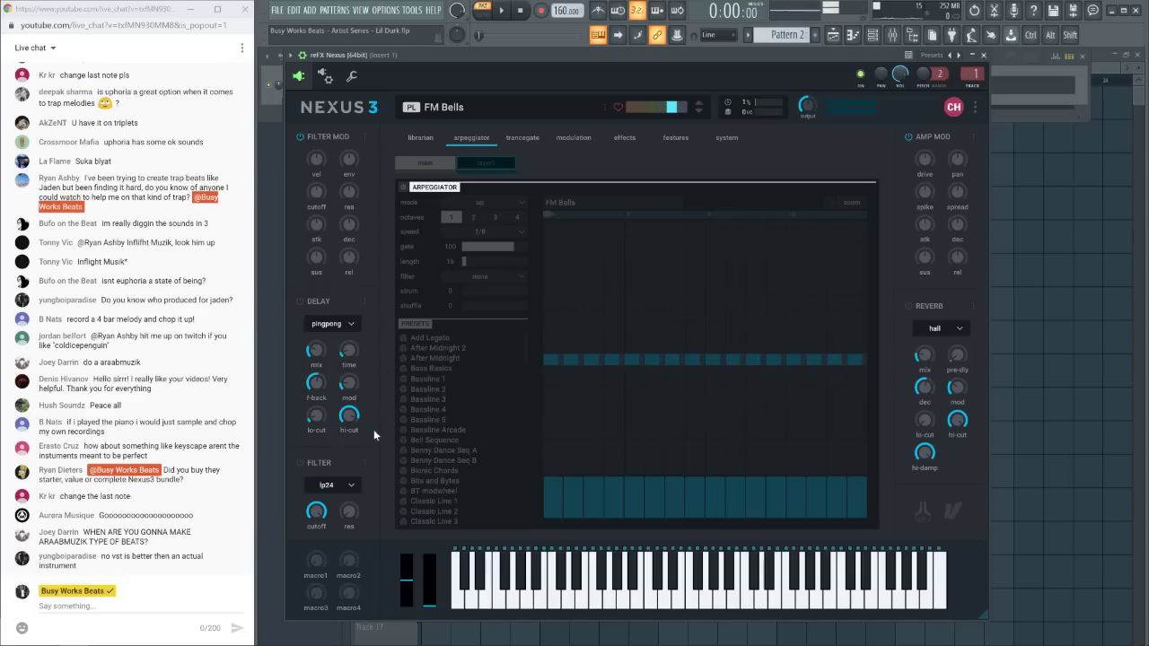
click(421, 138)
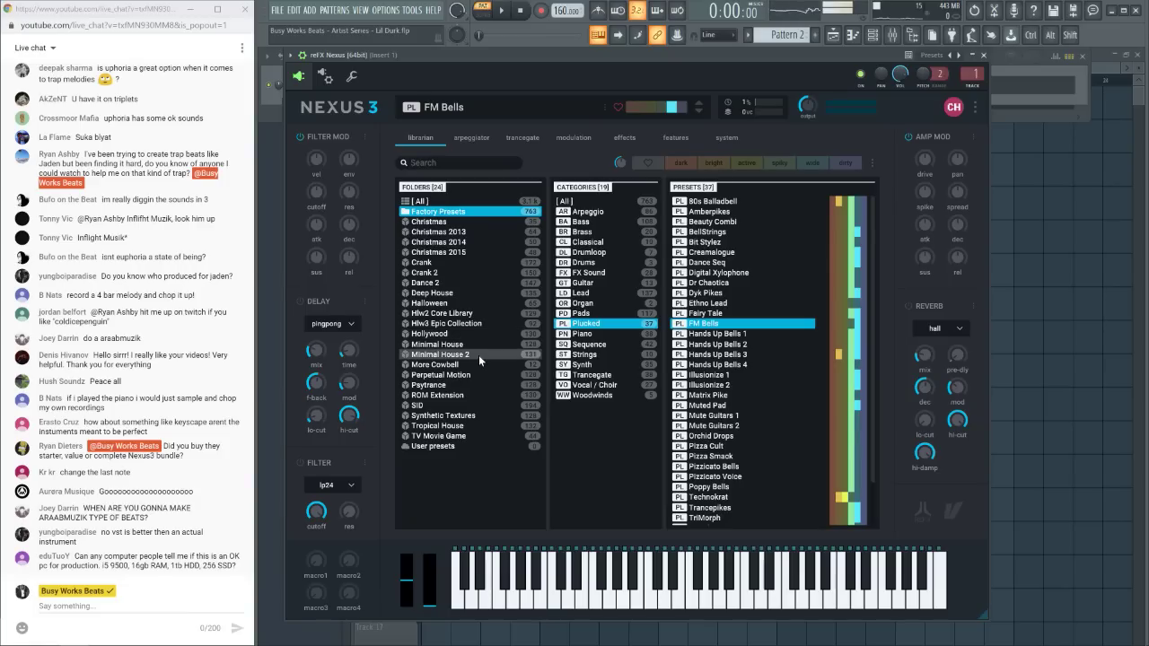
click(985, 55)
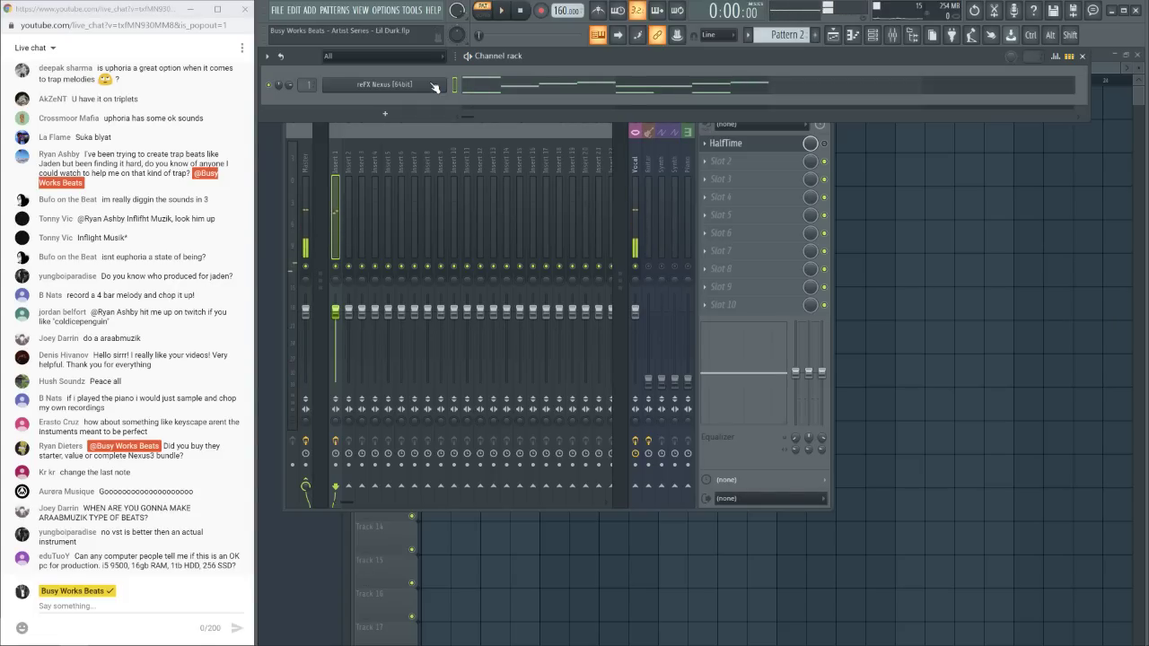
key(space)
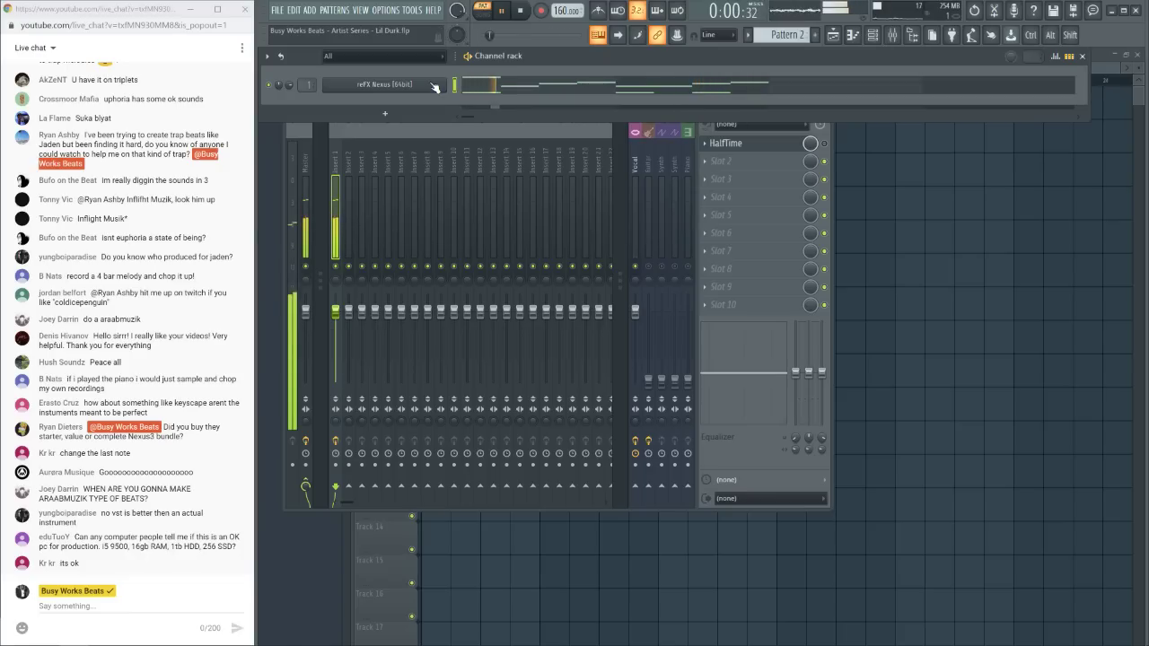
key(space)
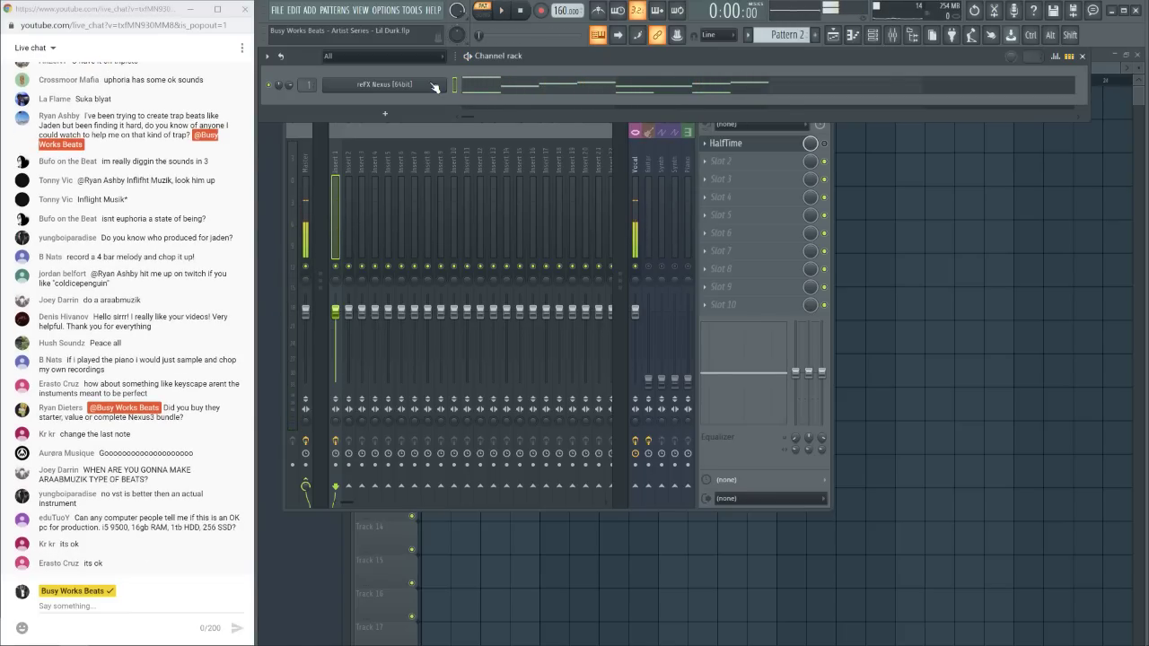
Set up the playlist for song-mode playback with four consecutive Pattern 2 clips on Track 1
key(F5)
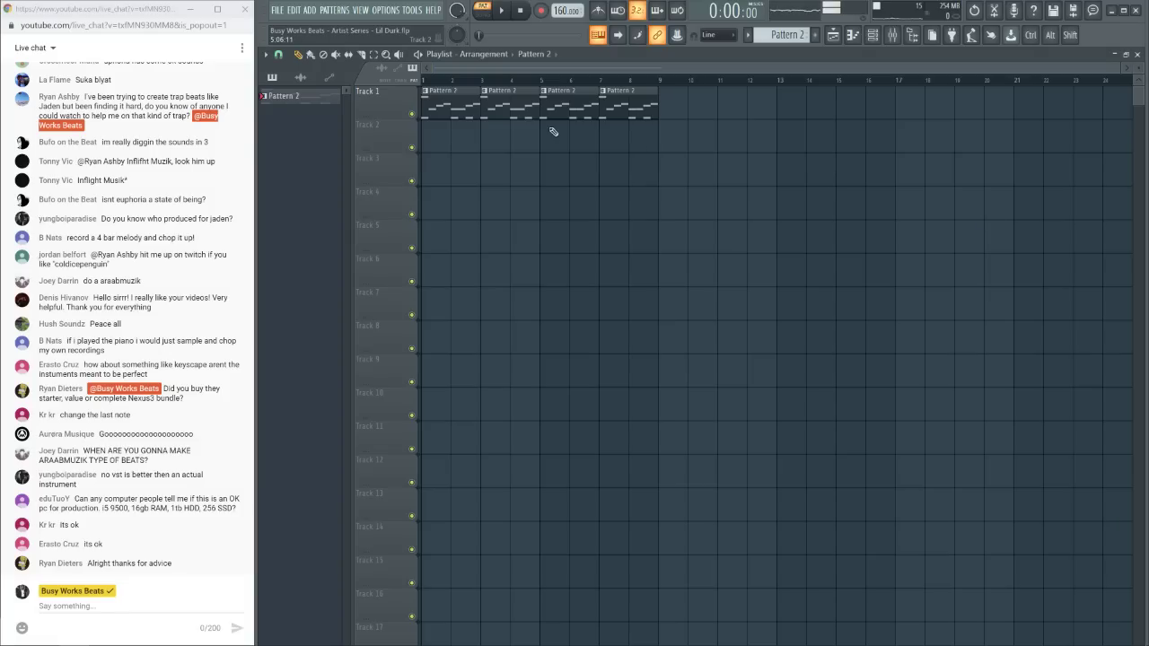
key(space)
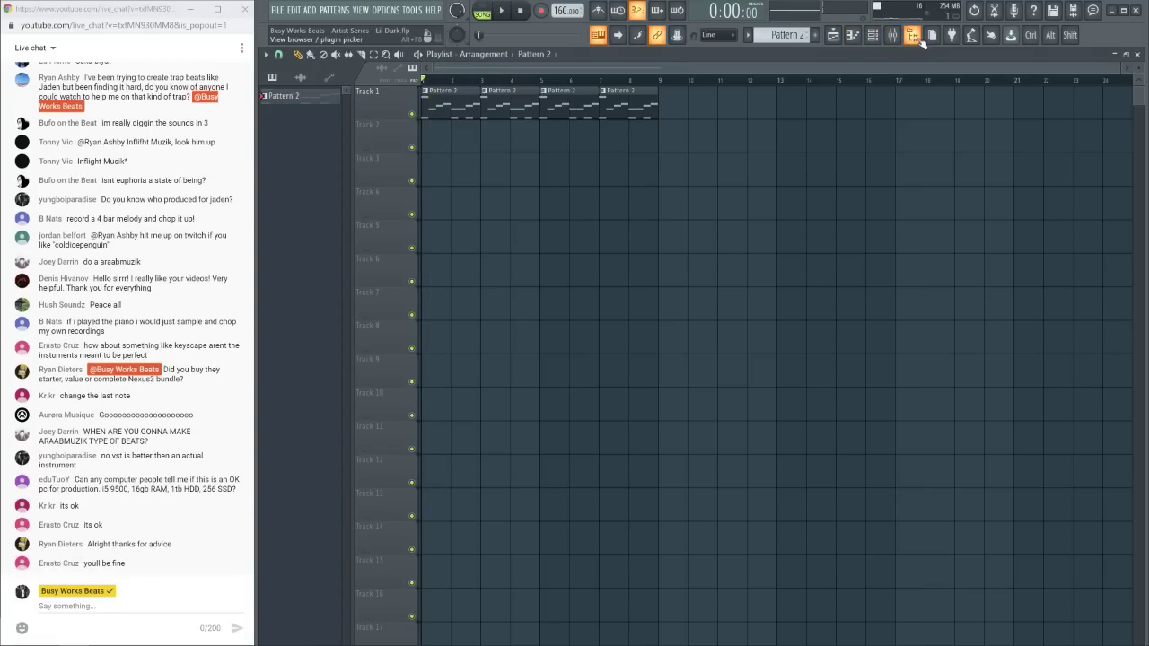
key(space)
Re-enable HalfTime on mixer Insert 1 and load the Backmask effect into slot 3
click(893, 38)
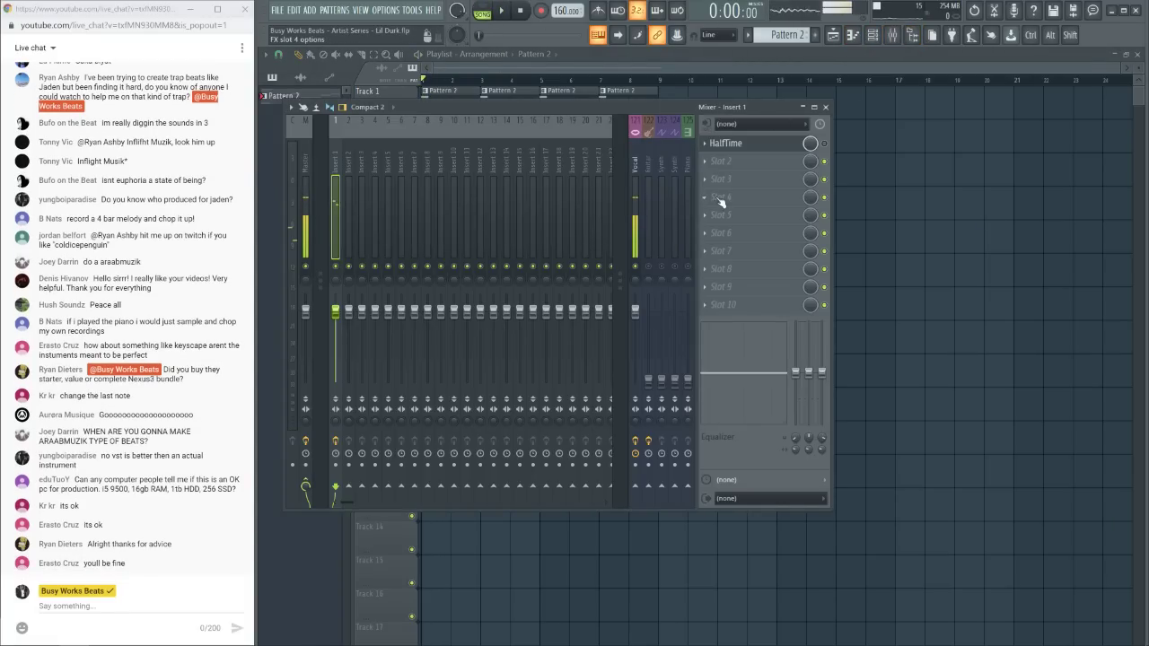
click(826, 145)
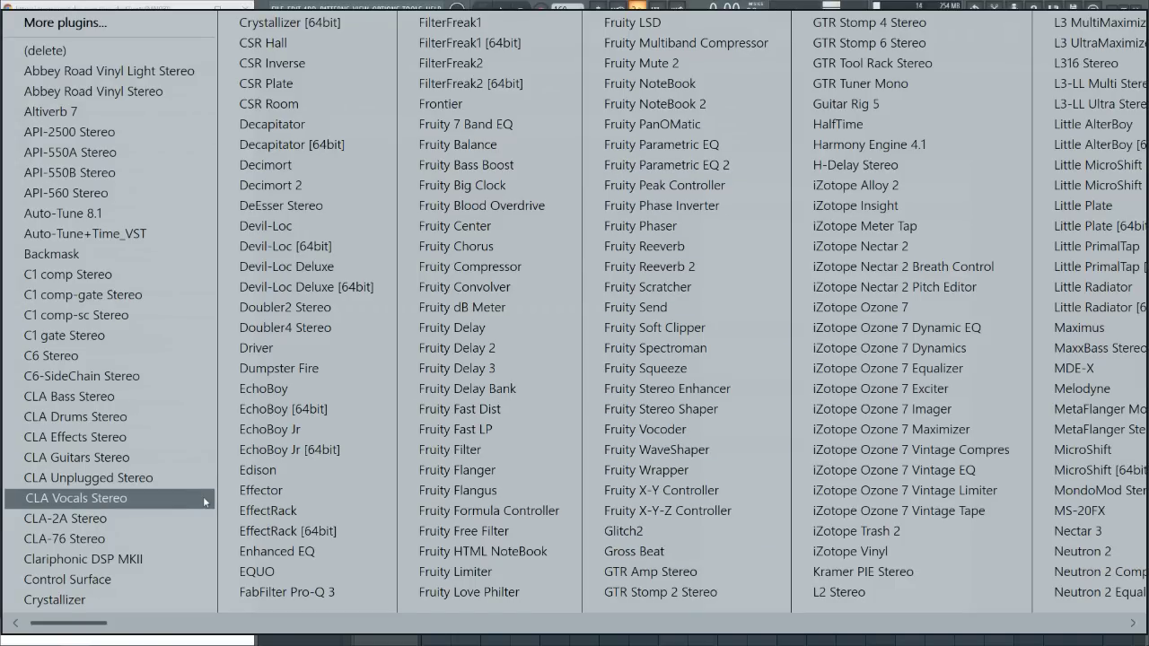
click(103, 255)
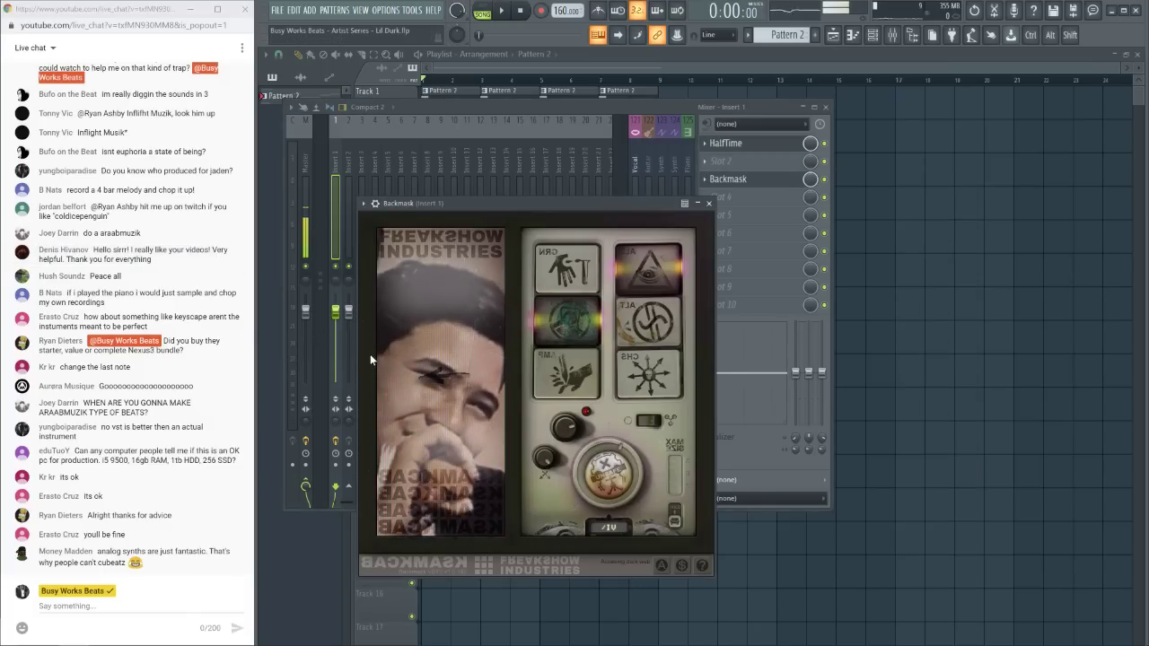
Audition the melody through Backmask and lower its mix level to about 51%
key(space)
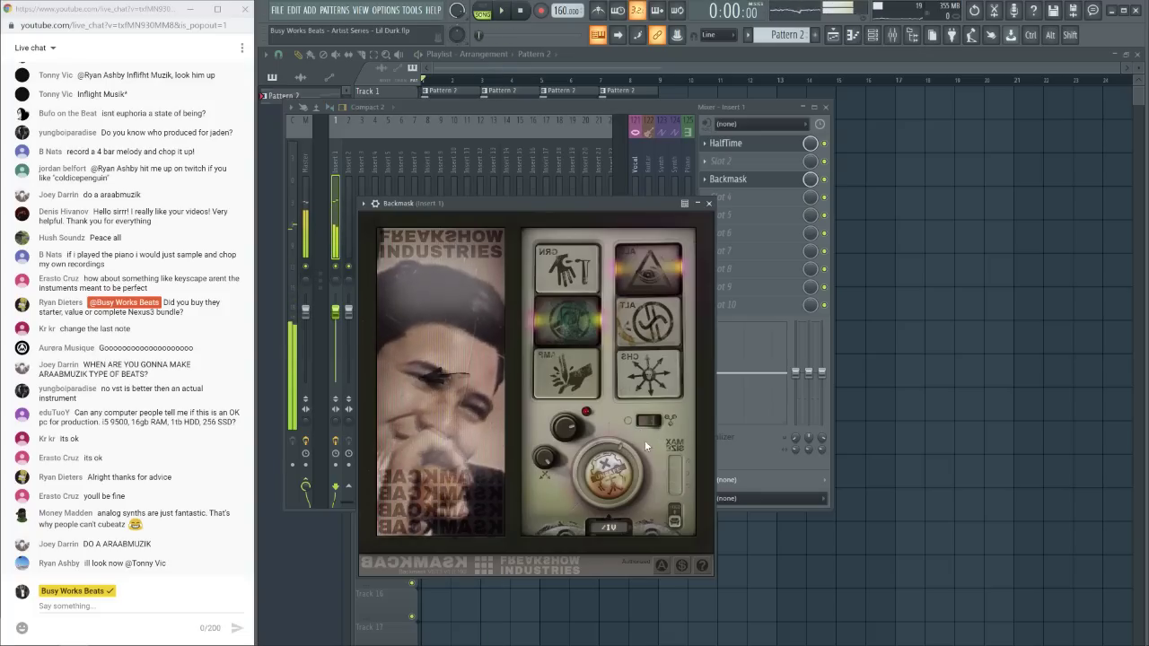
key(space)
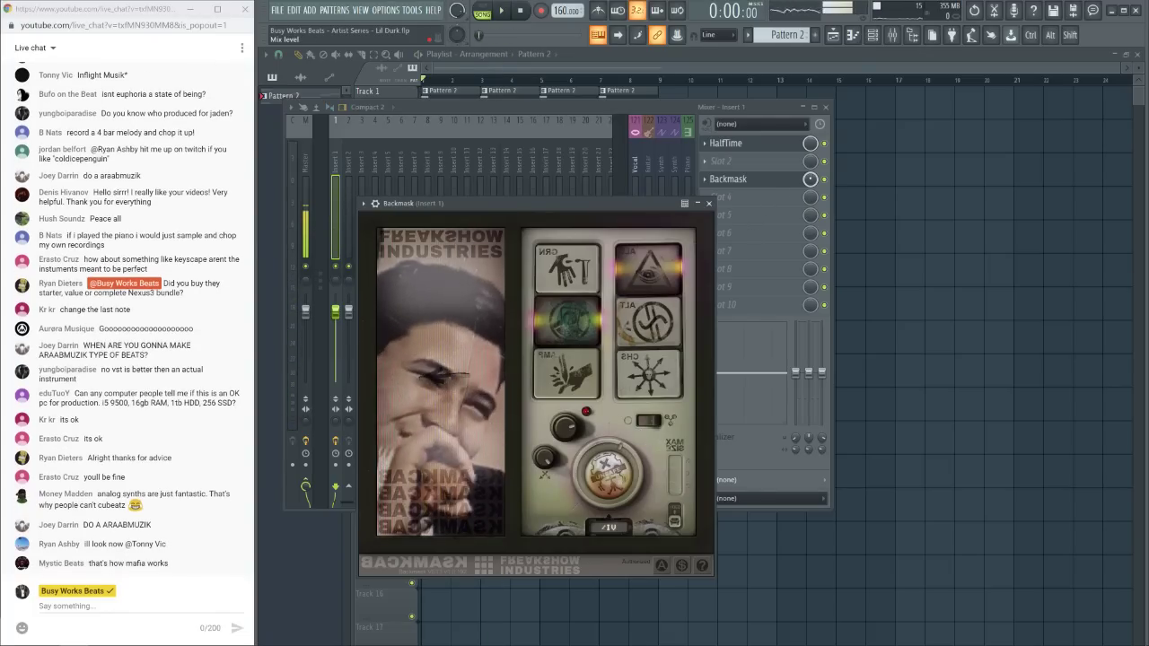
key(F9)
key(space)
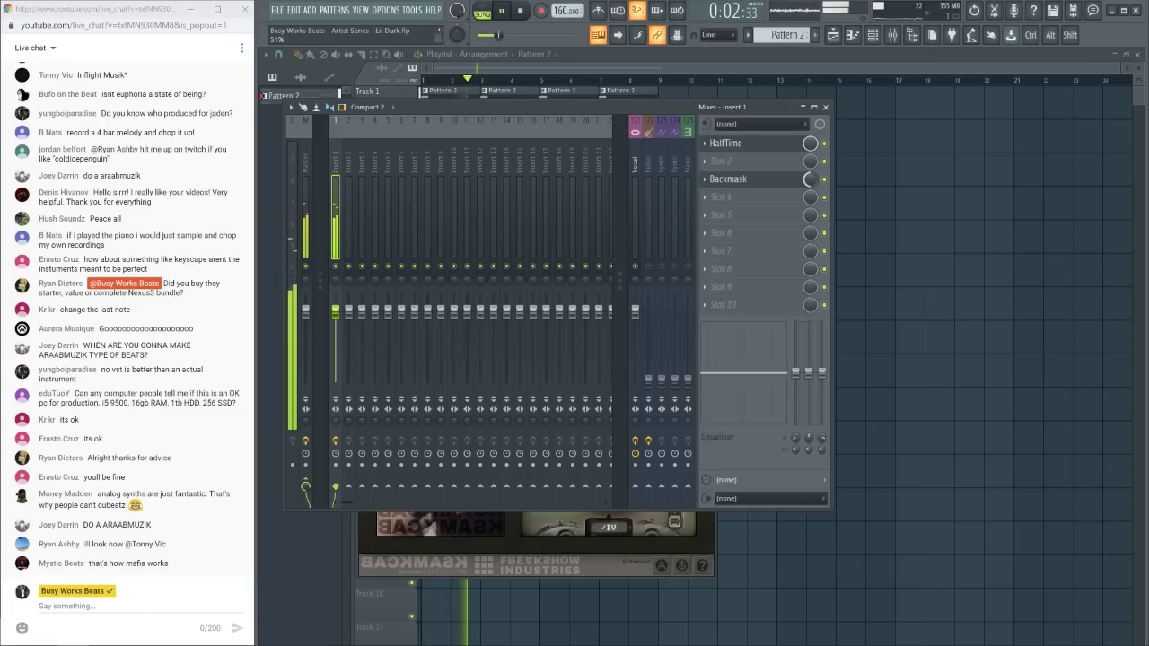
key(space)
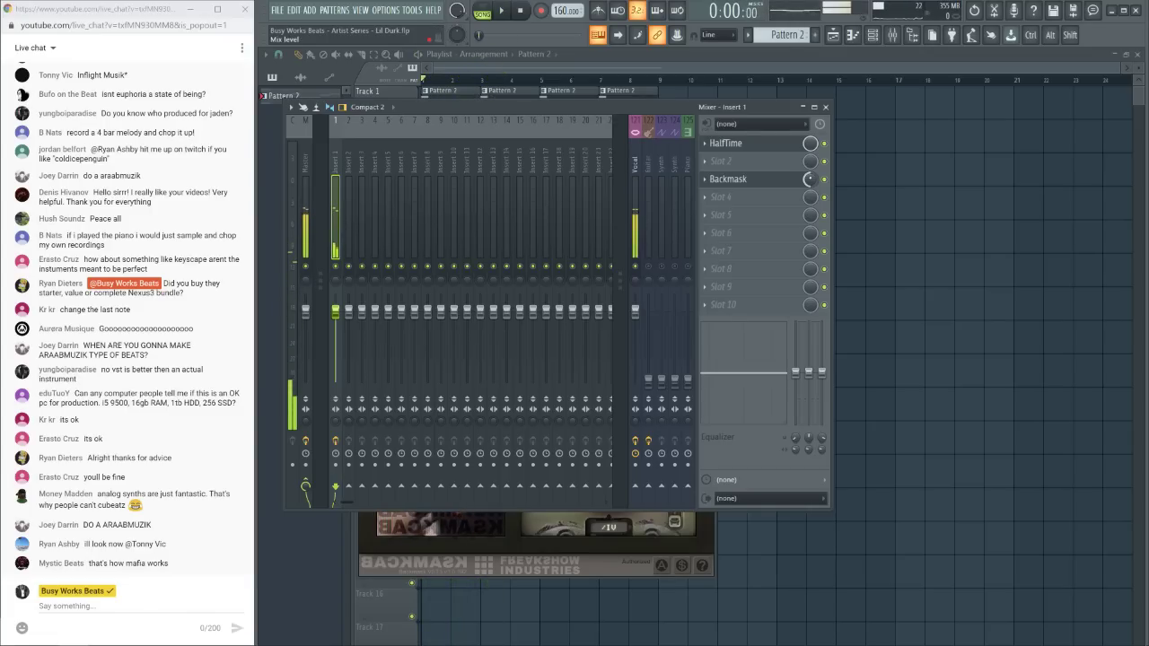
Create an automation clip for Backmask's mix level and lower its starting point to zero
right_click(809, 179)
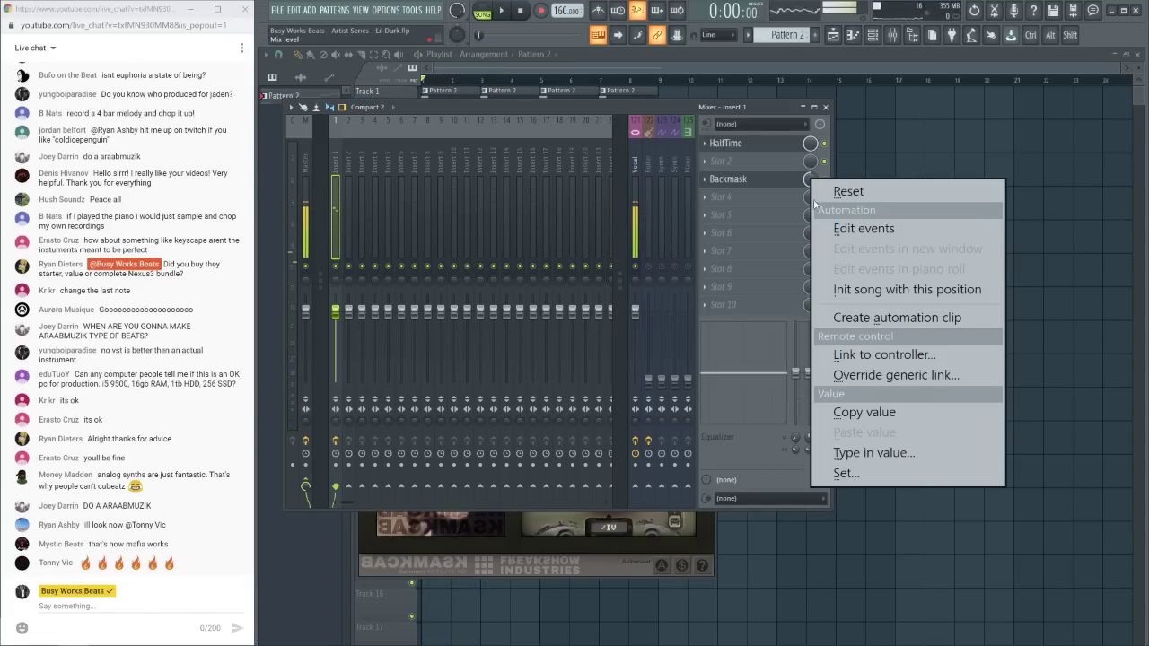
click(889, 318)
drag(424, 142, 423, 151)
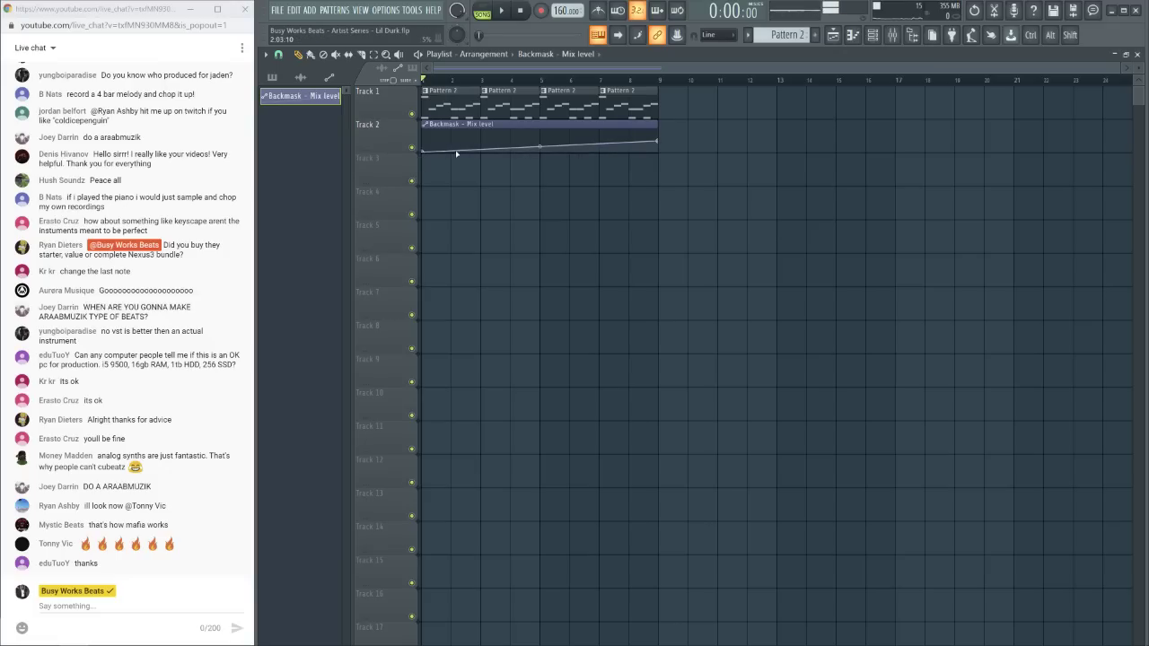
Add automation points that drop to zero at the starts of bars 2 to 5, forming one-bar rising ramps, and play them back
right_click(451, 137)
right_click(452, 151)
right_click(480, 140)
right_click(480, 150)
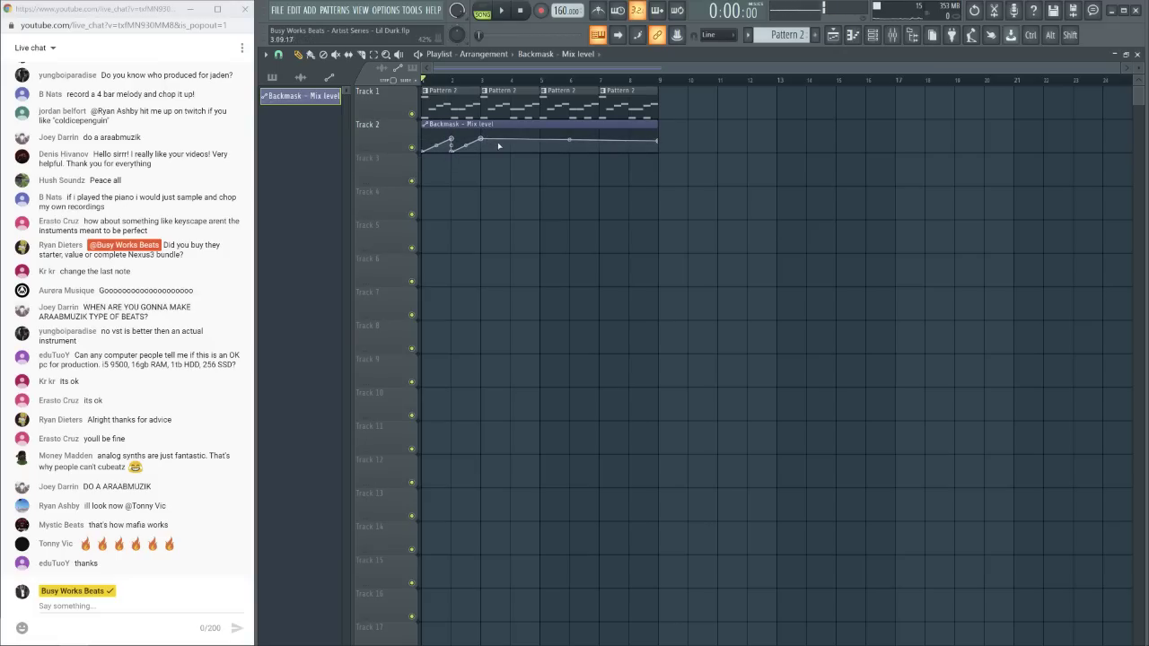
right_click(510, 138)
right_click(510, 151)
right_click(540, 137)
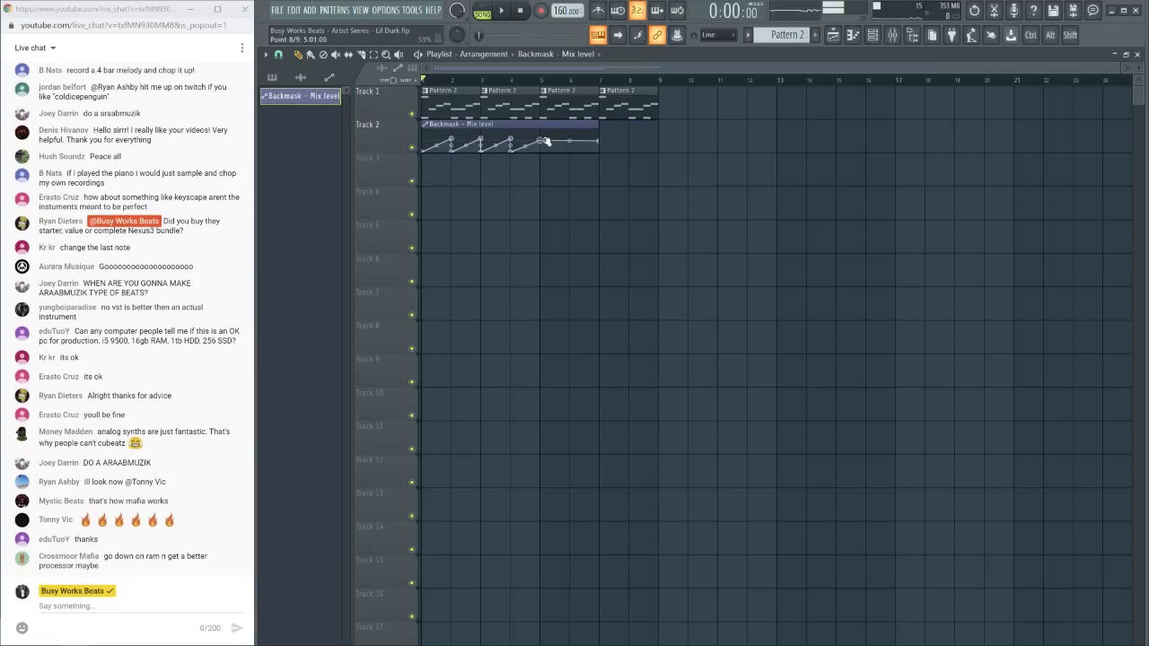
right_click(540, 150)
key(space)
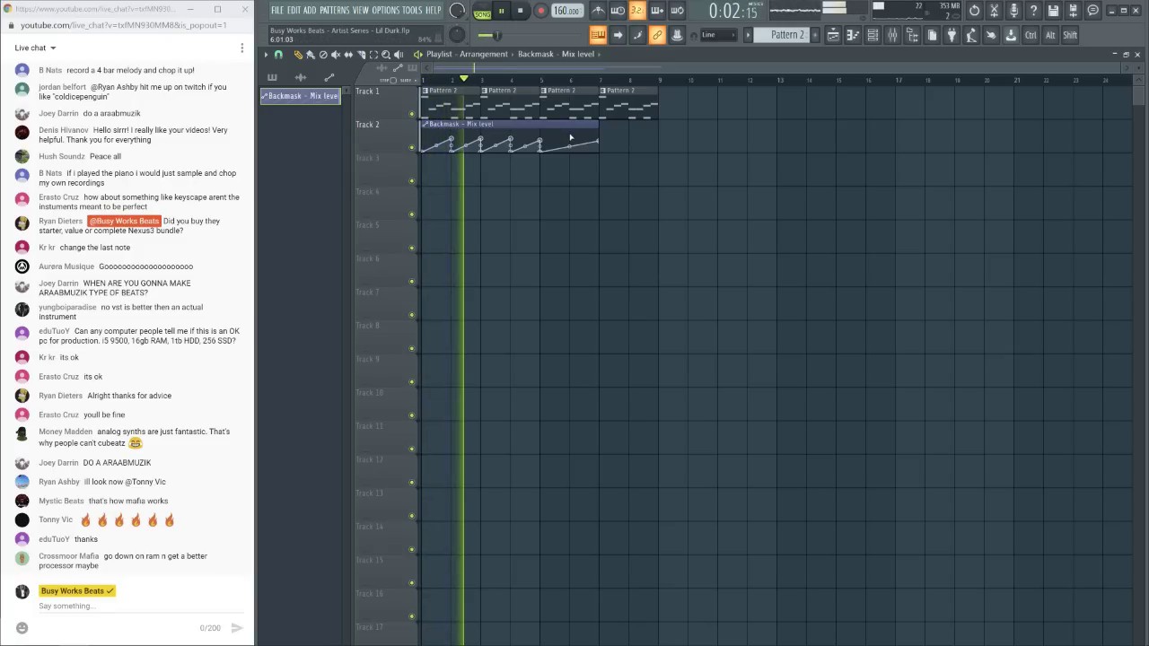
key(space)
Continue the one-bar ramps in the Backmask mix automation to the end of bar 8 and start playback
drag(597, 140, 575, 137)
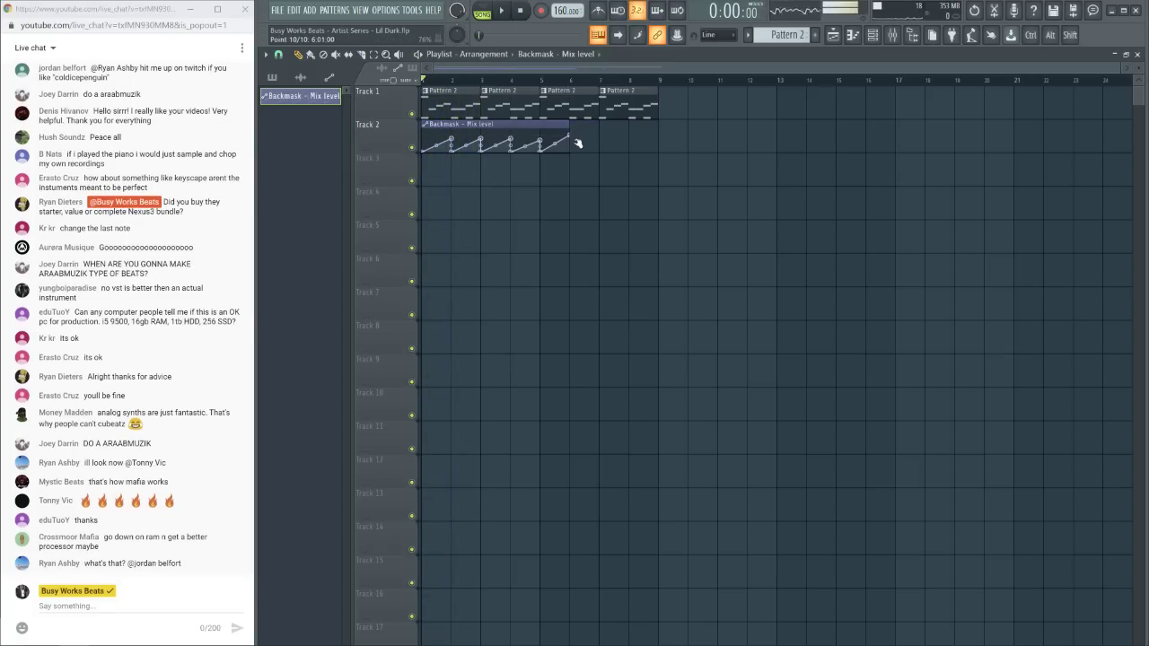
drag(675, 151, 658, 151)
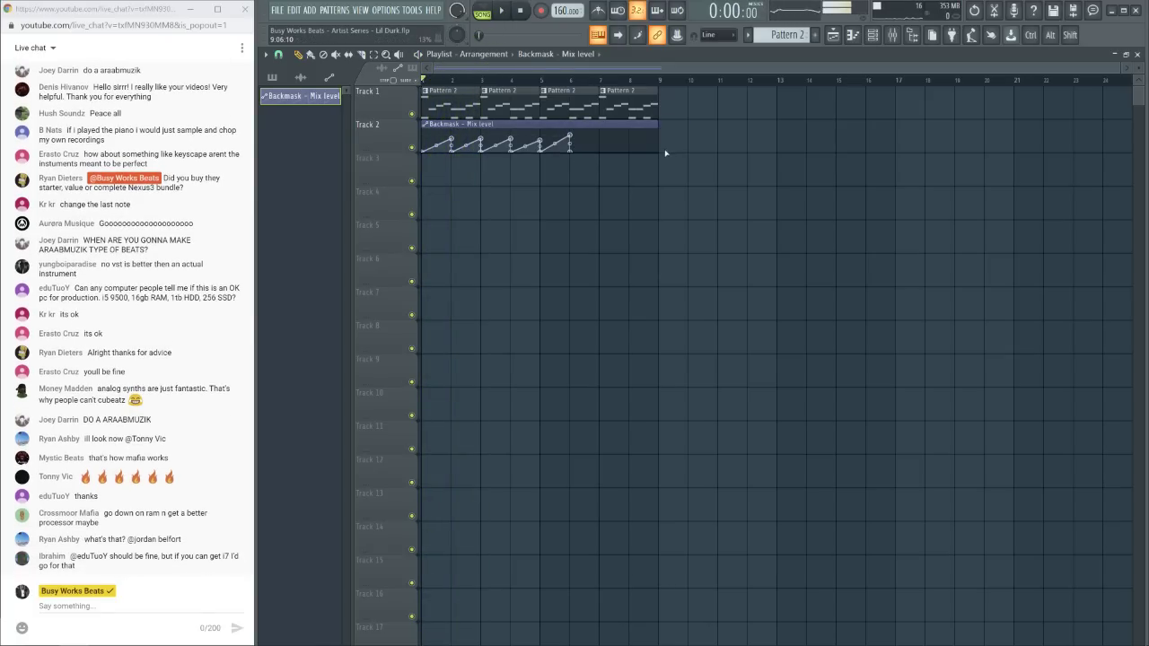
click(600, 141)
click(629, 138)
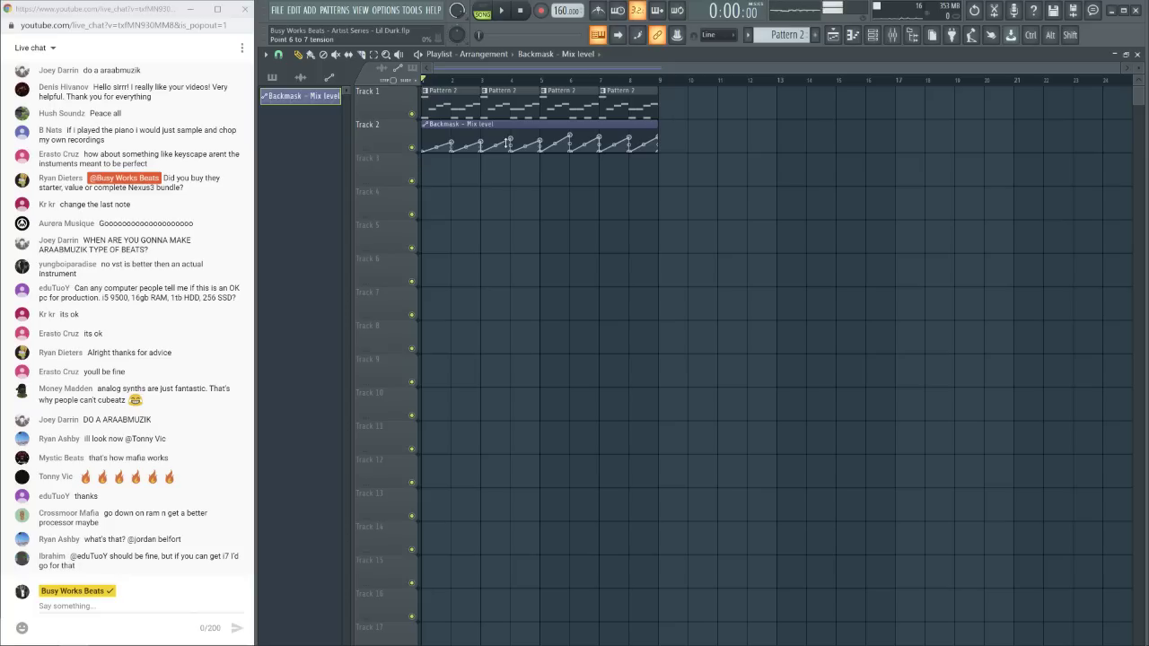
key(space)
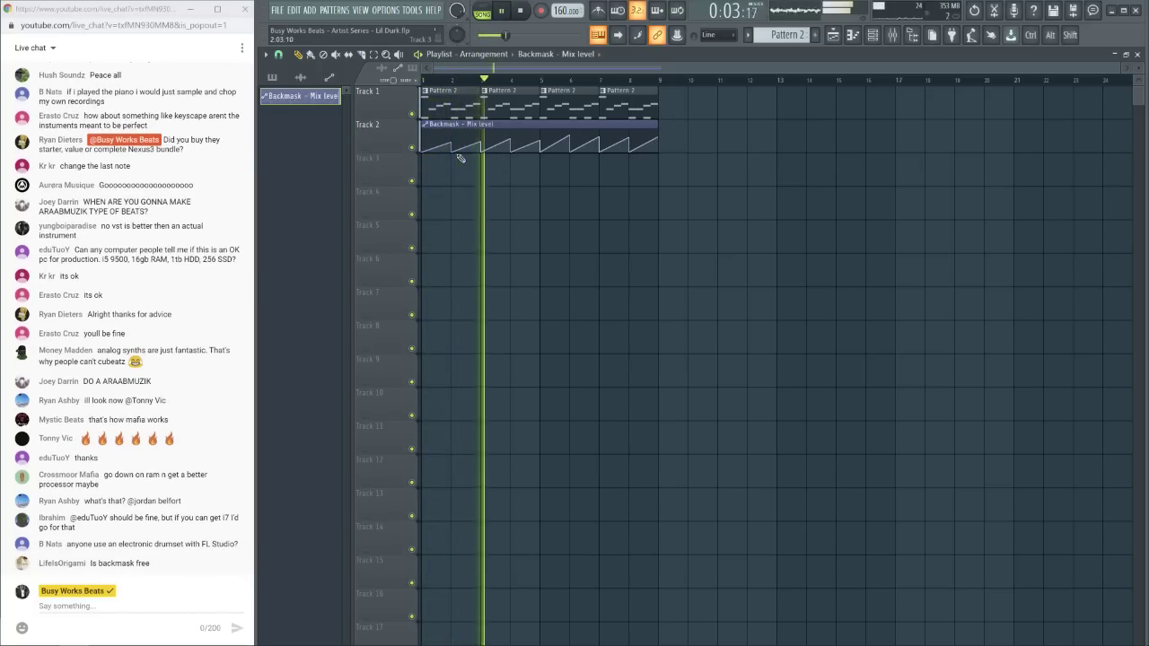
Flatten the automation to zero in bars 2, 4, 6 and 8, keeping ramps only in the odd bars, and play it back
key(space)
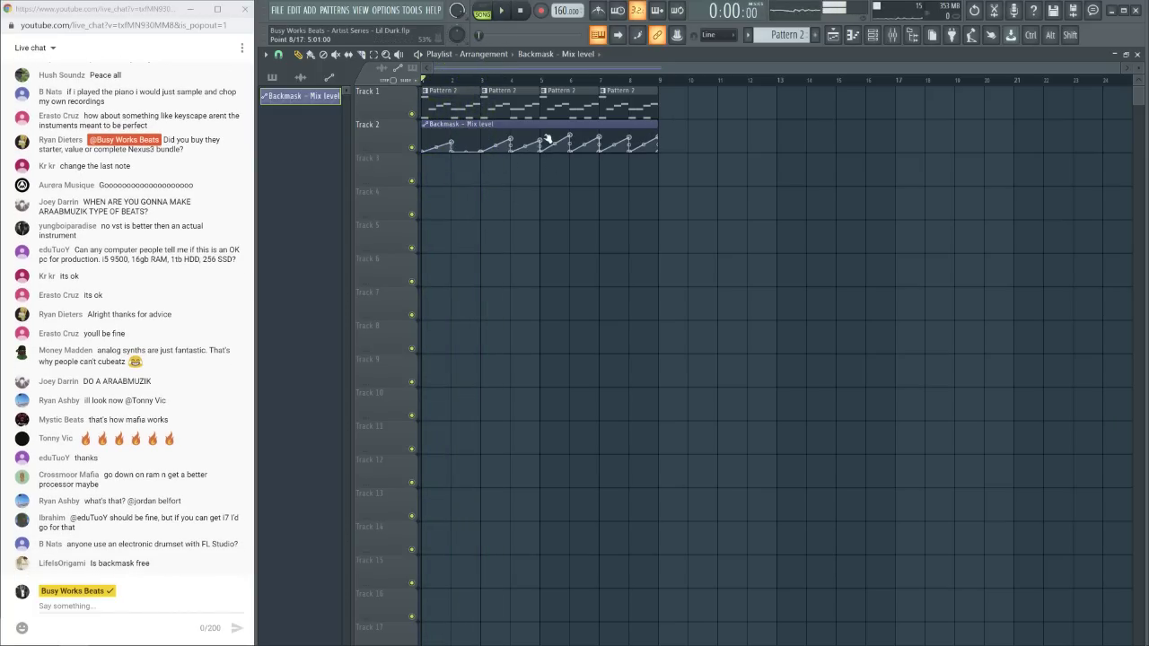
key(space)
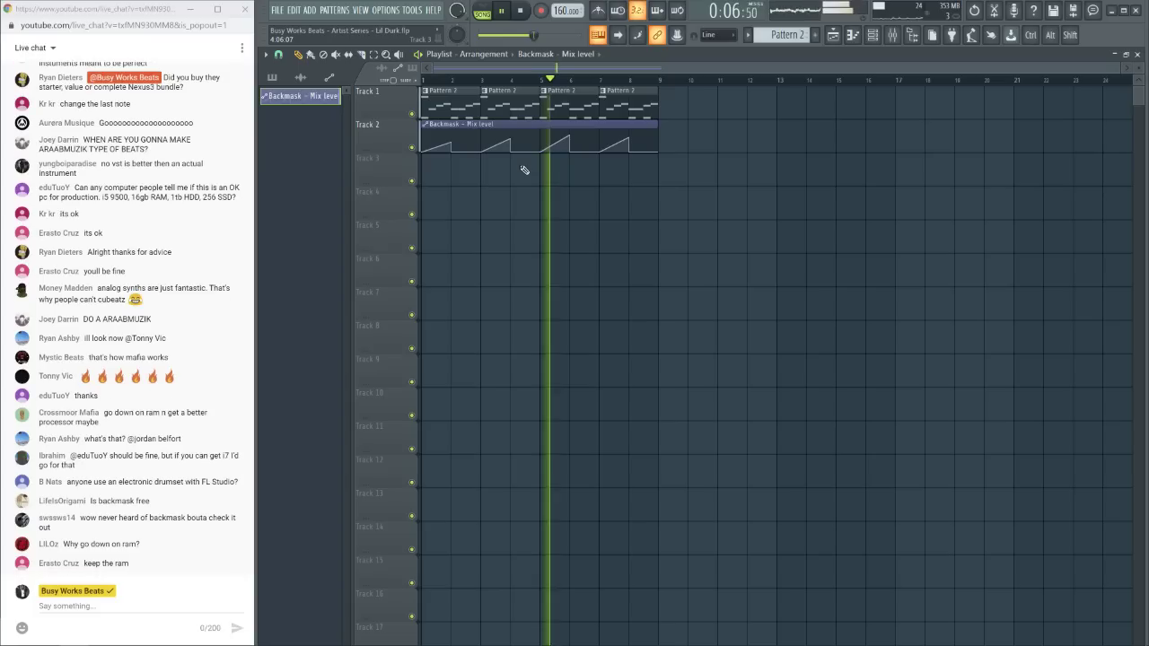
key(space)
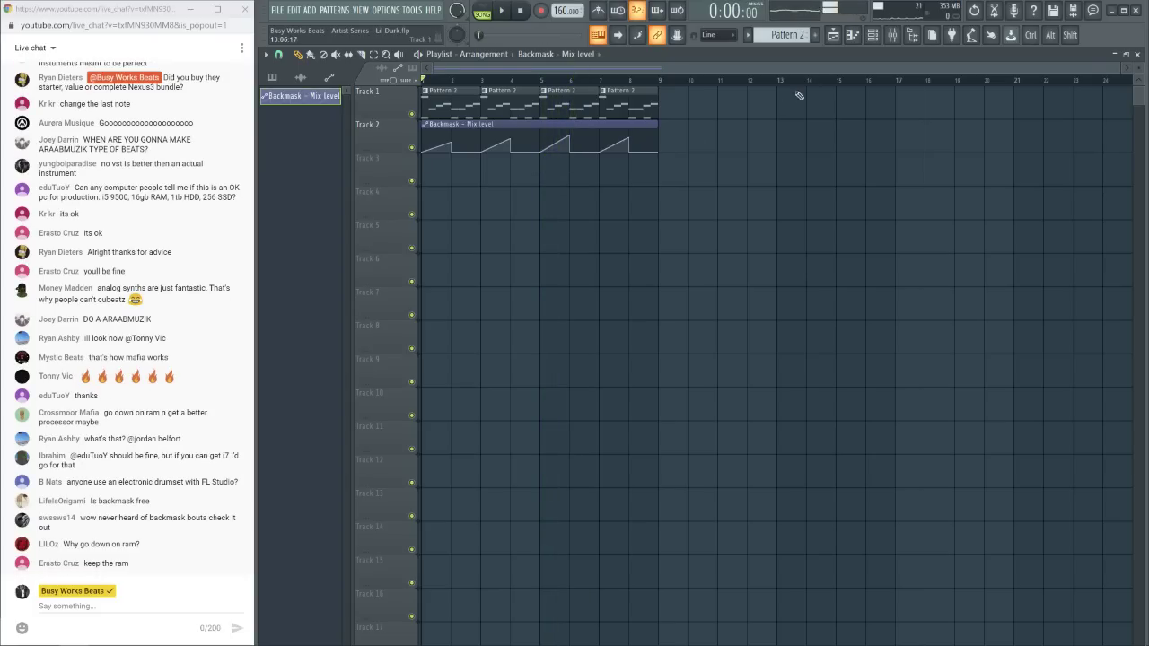
Review the Backmask and HalfTime plugin settings on Insert 1, close all windows, and audition the arrangement
click(891, 36)
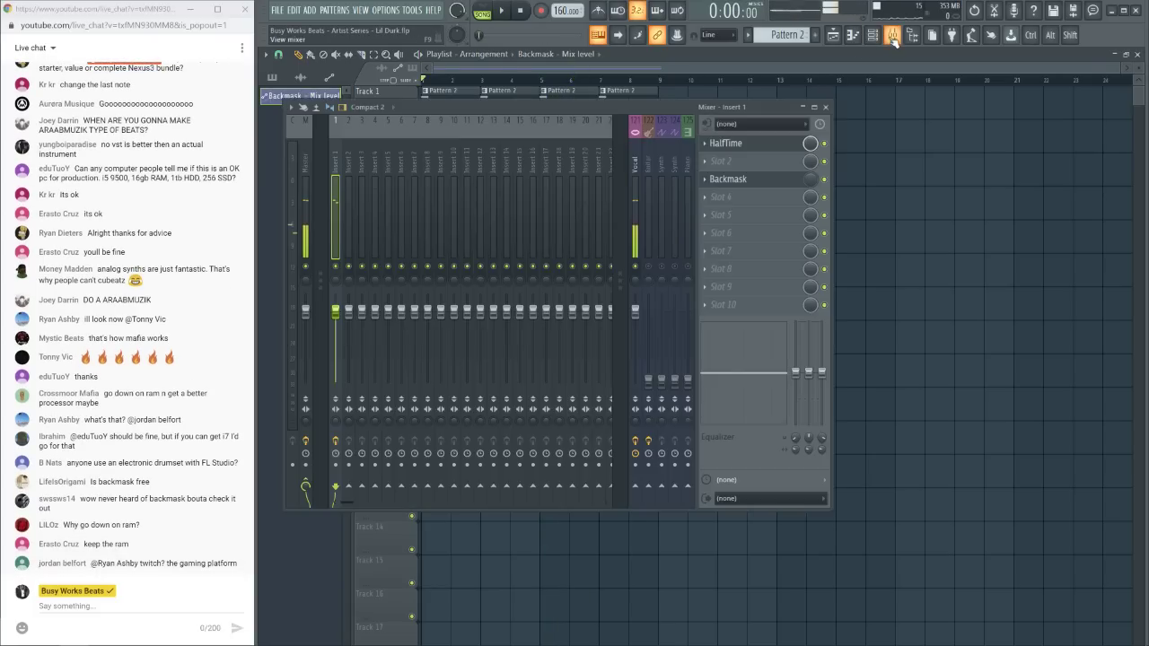
click(741, 180)
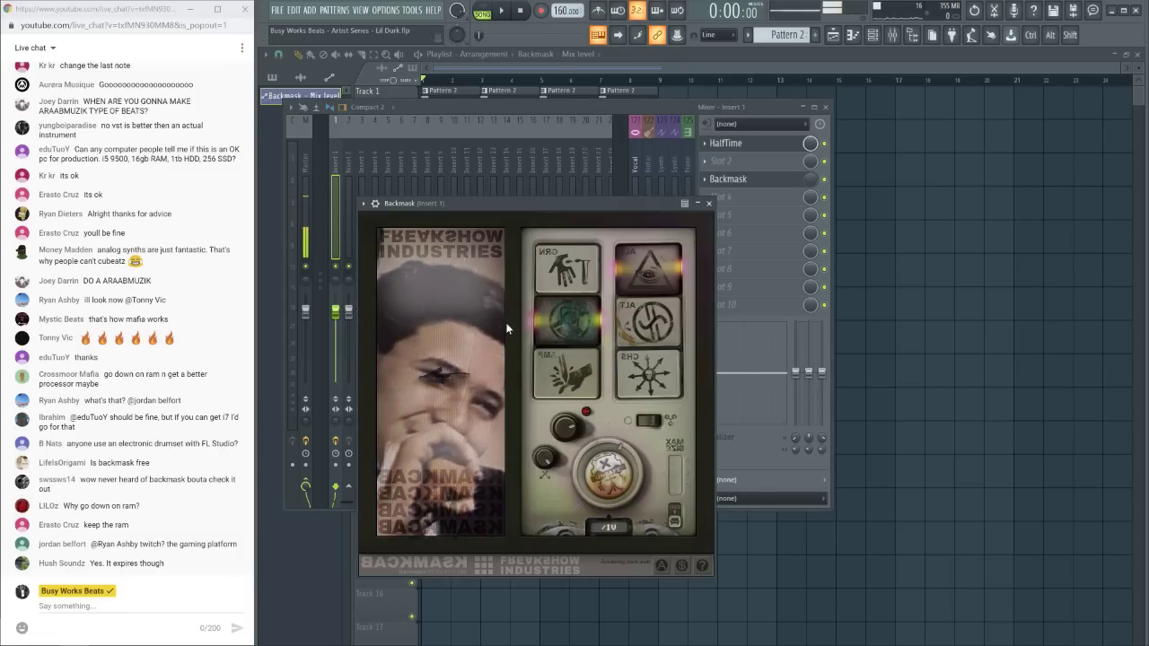
click(708, 203)
click(744, 146)
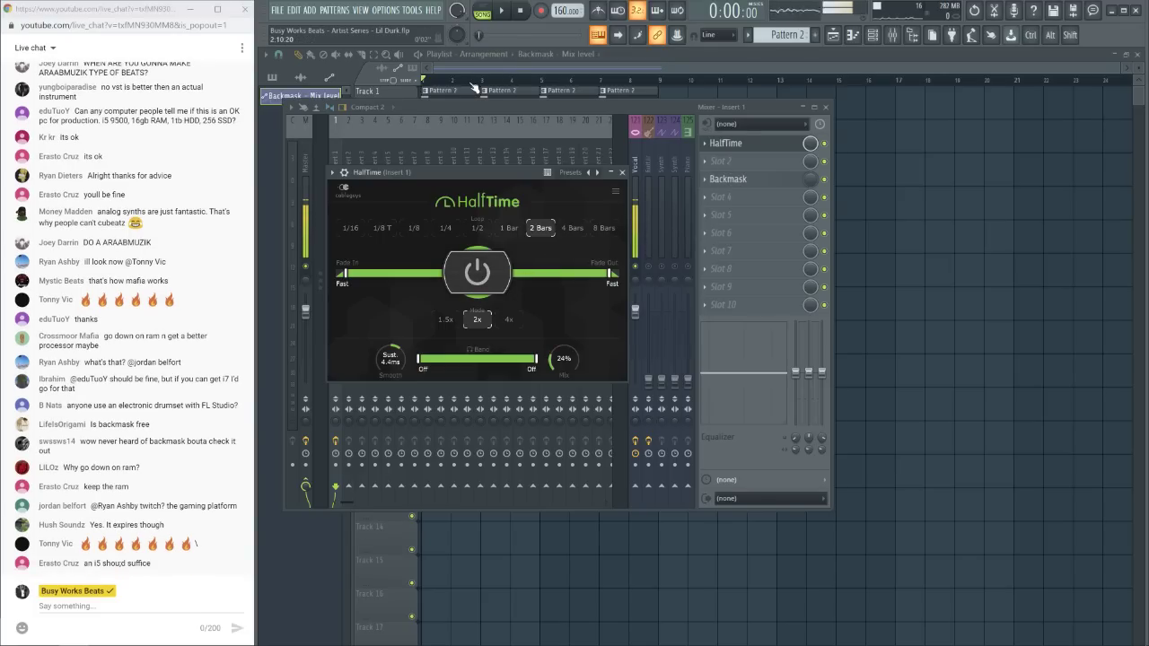
key(F12)
key(space)
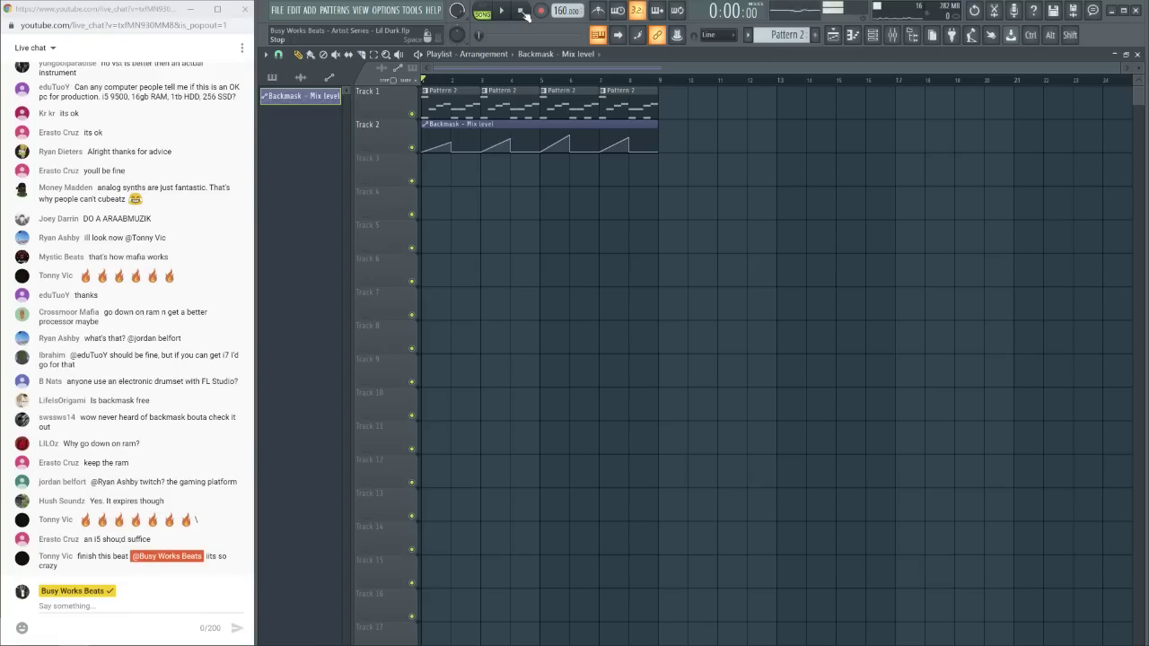
Play back the arrangement, check the Nexus 3 FM Bells preset from the channel rack, and audition the arrangement again
click(500, 11)
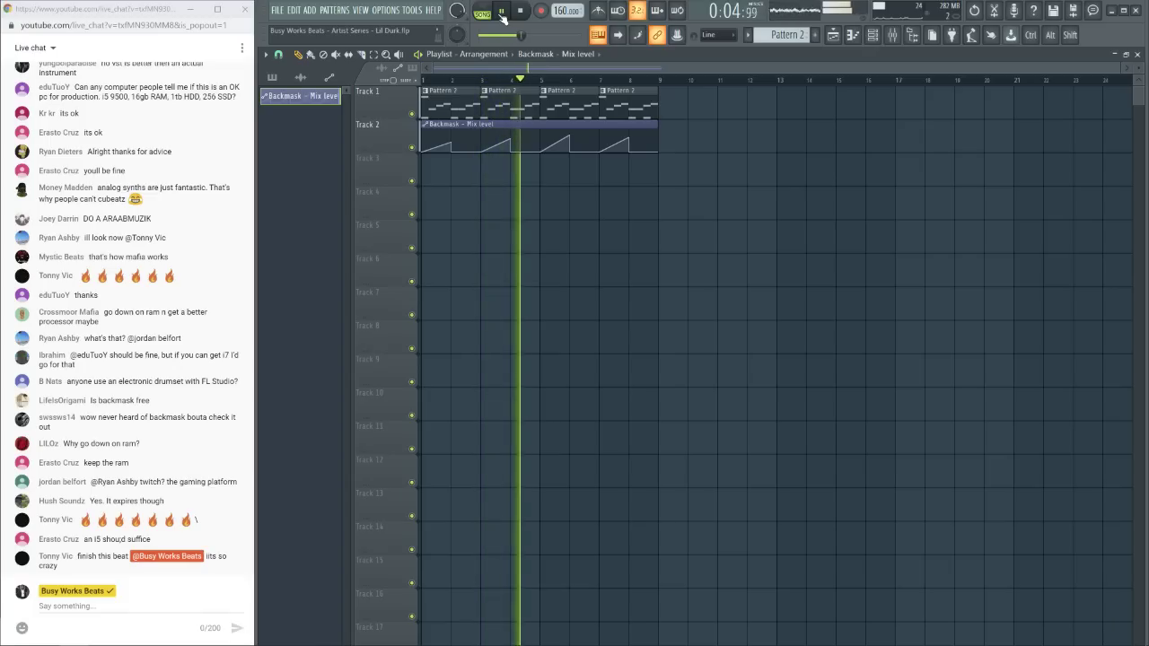
click(872, 35)
key(space)
click(395, 84)
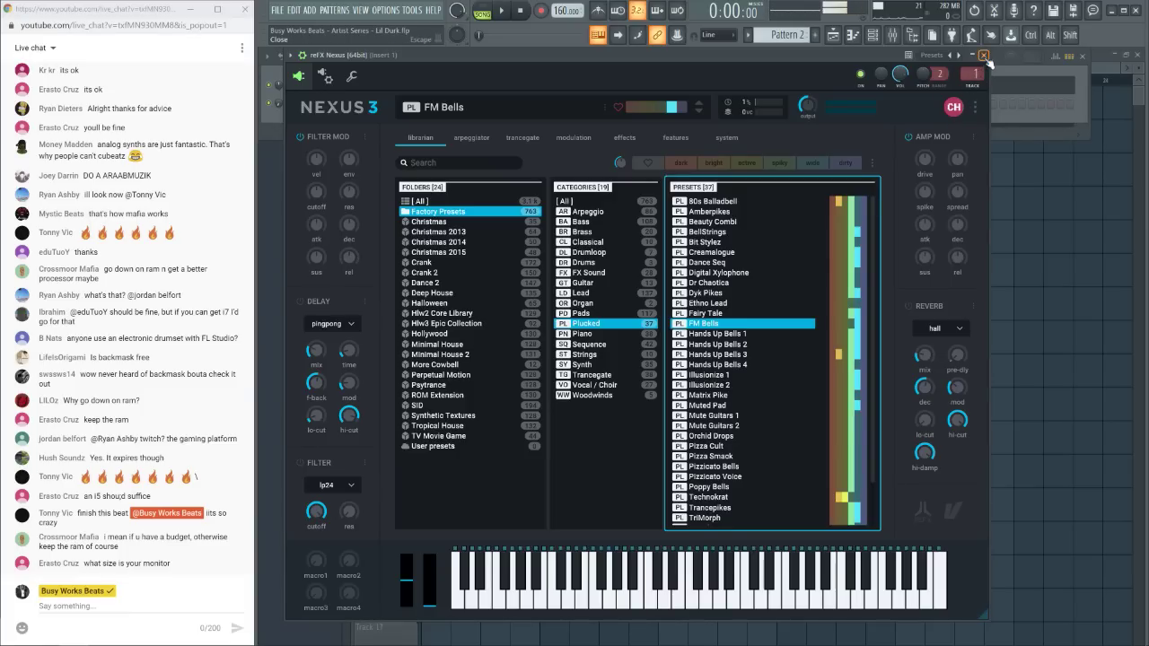
click(983, 54)
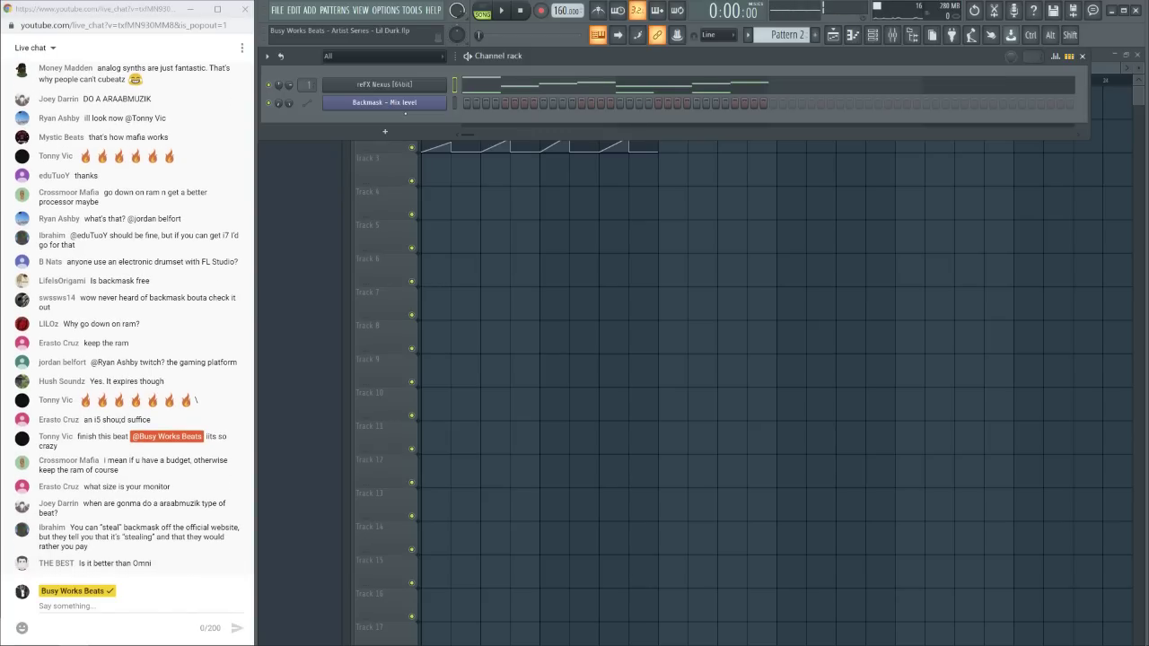
key(F6)
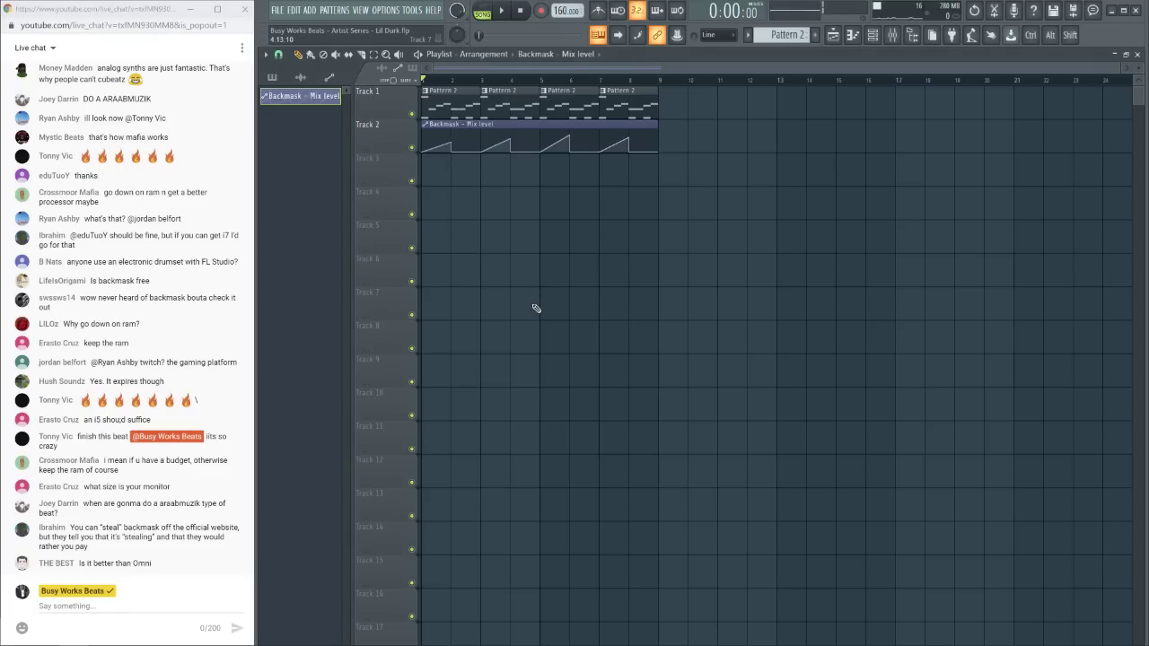
key(space)
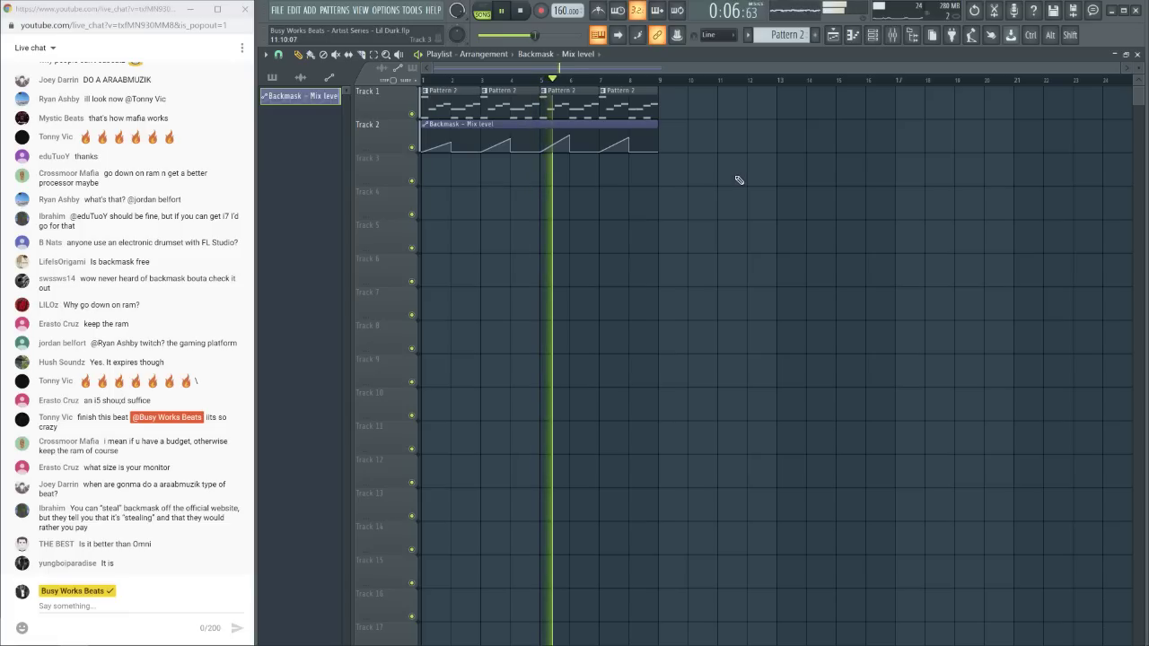
key(space)
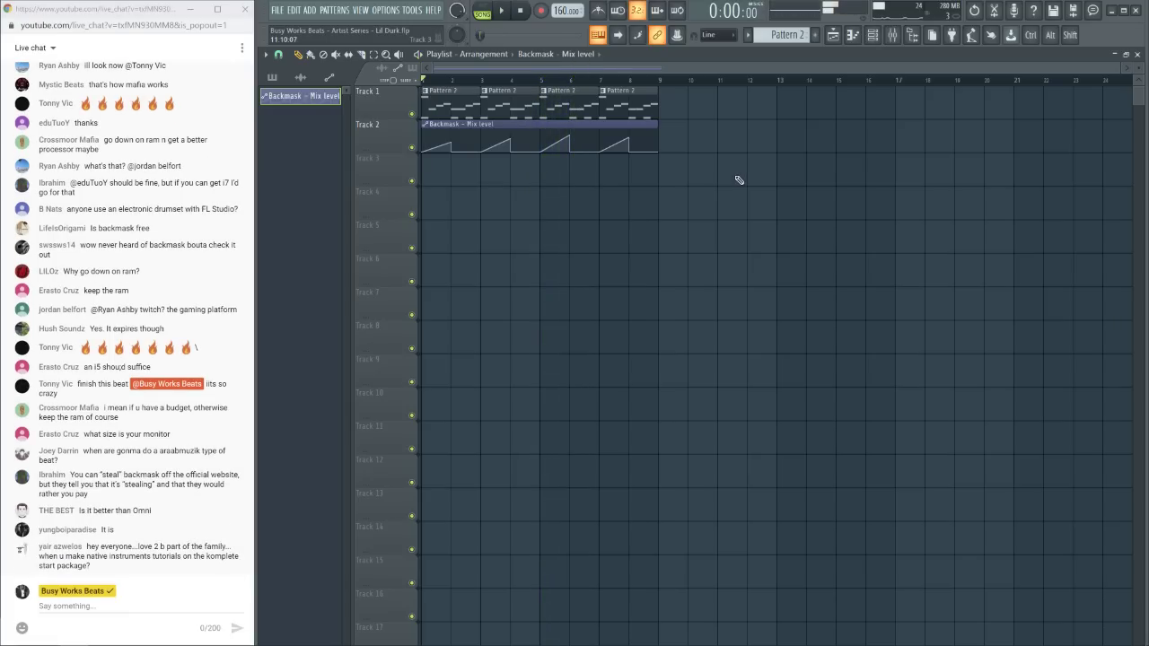
Load Fruity Delay 3 into effect slot 2 of mixer Insert 1, between HalfTime and Backmask
click(892, 35)
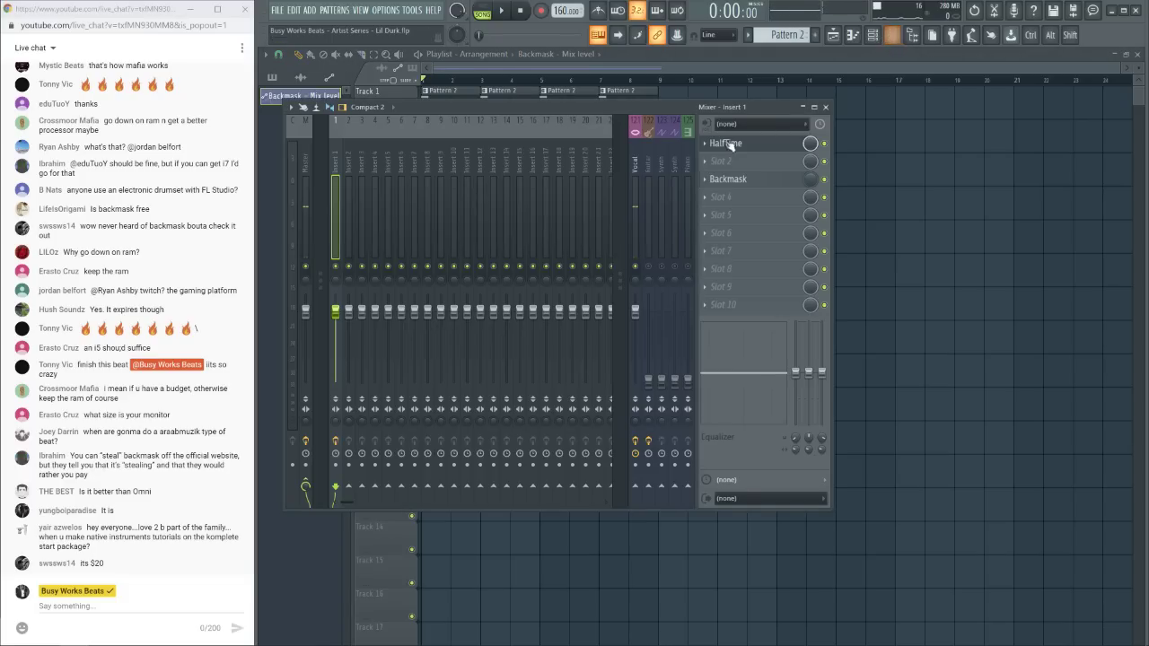
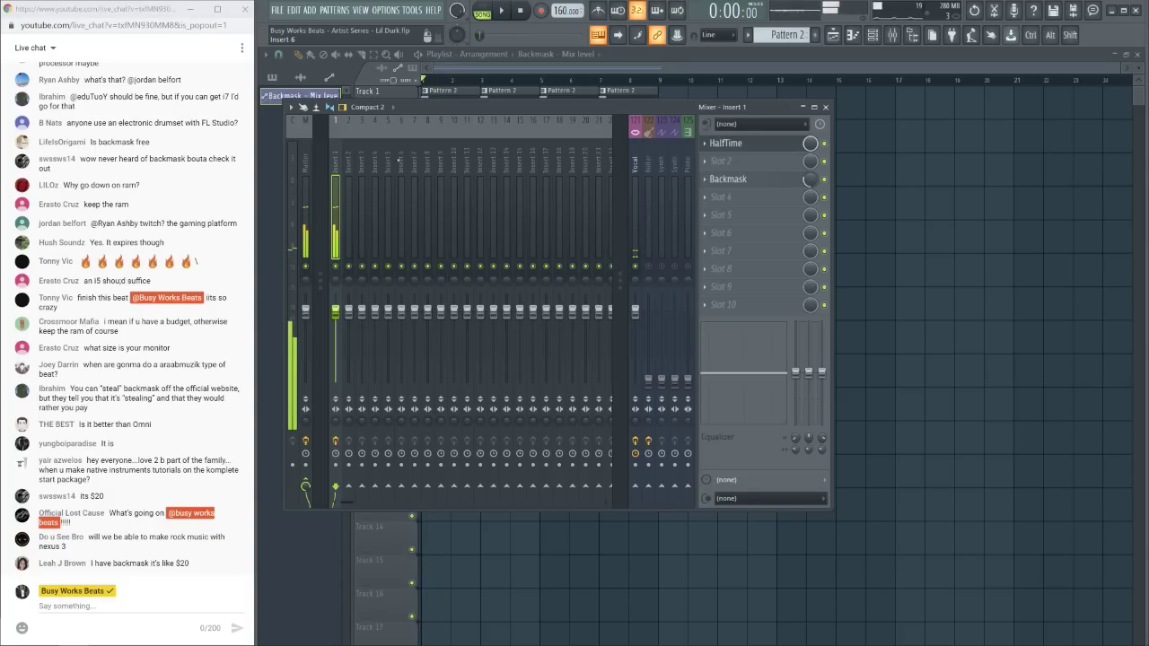
click(740, 171)
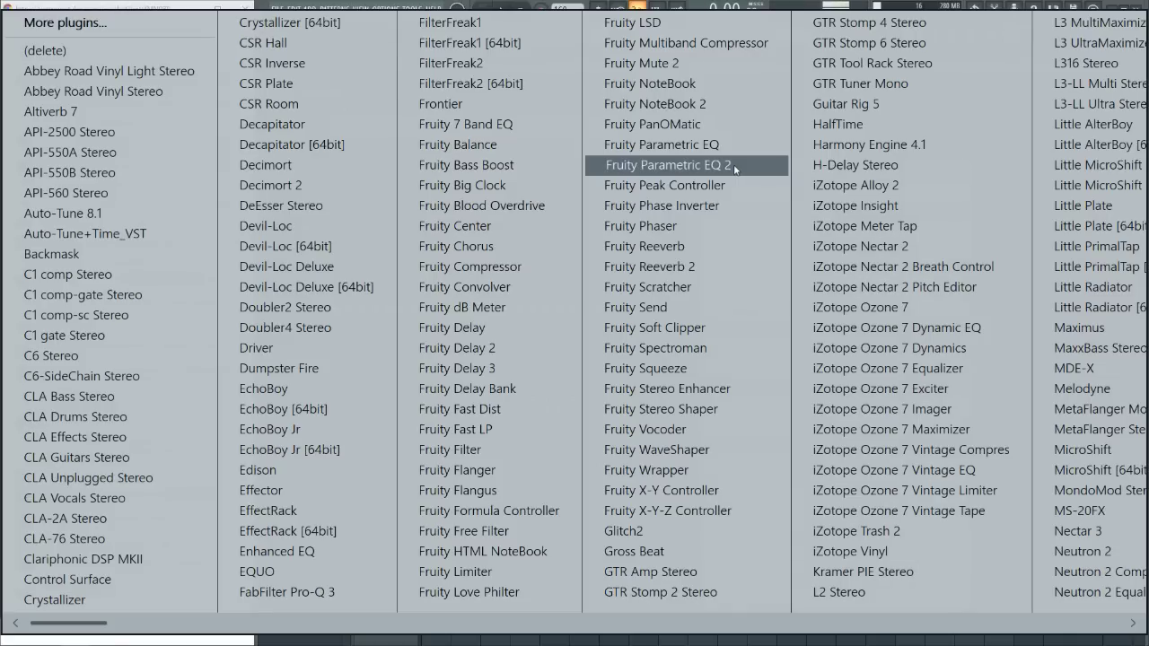
click(509, 366)
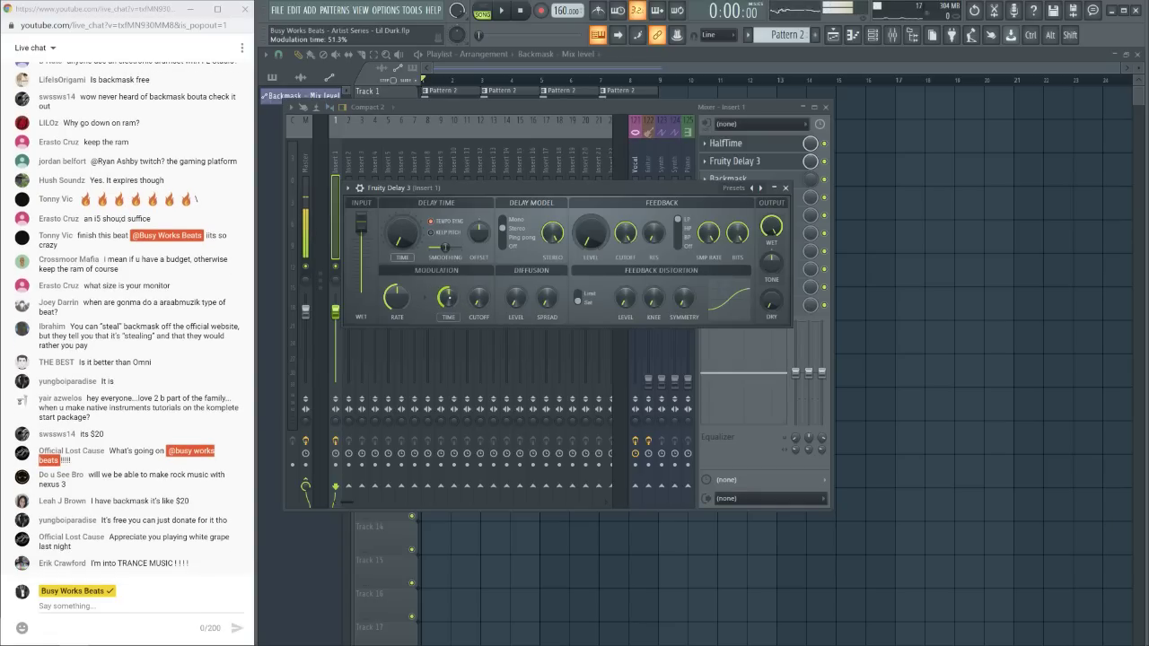
Create automation clips for Fruity Delay 3's modulation time and for its mix level in the Insert 1 slot
right_click(448, 299)
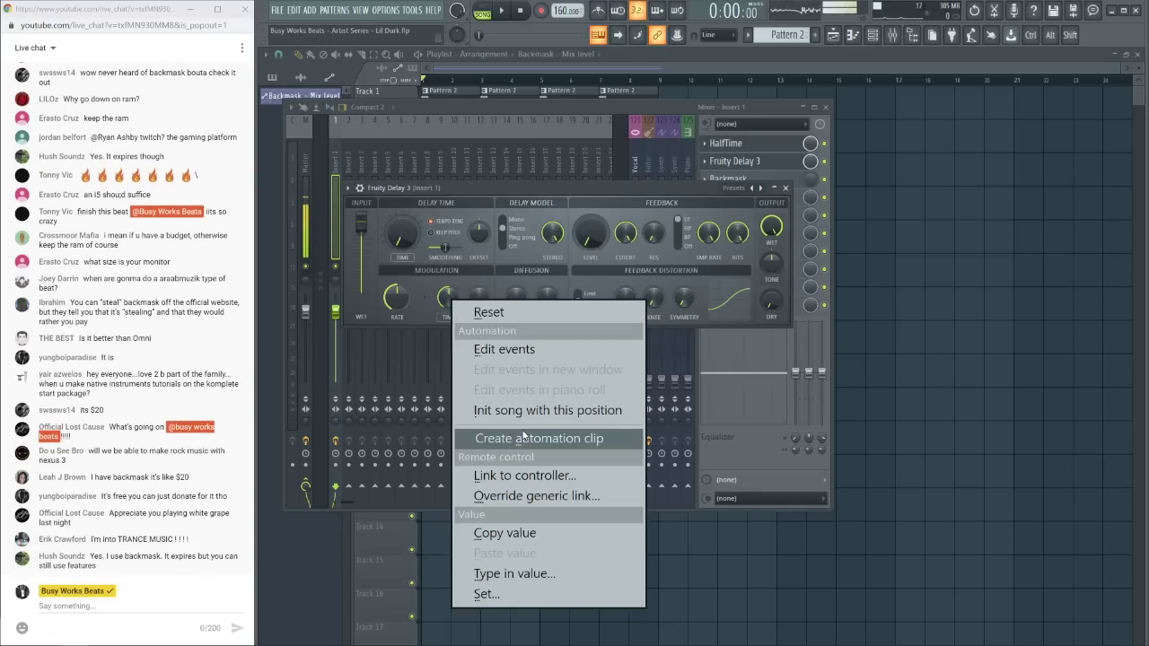
click(523, 437)
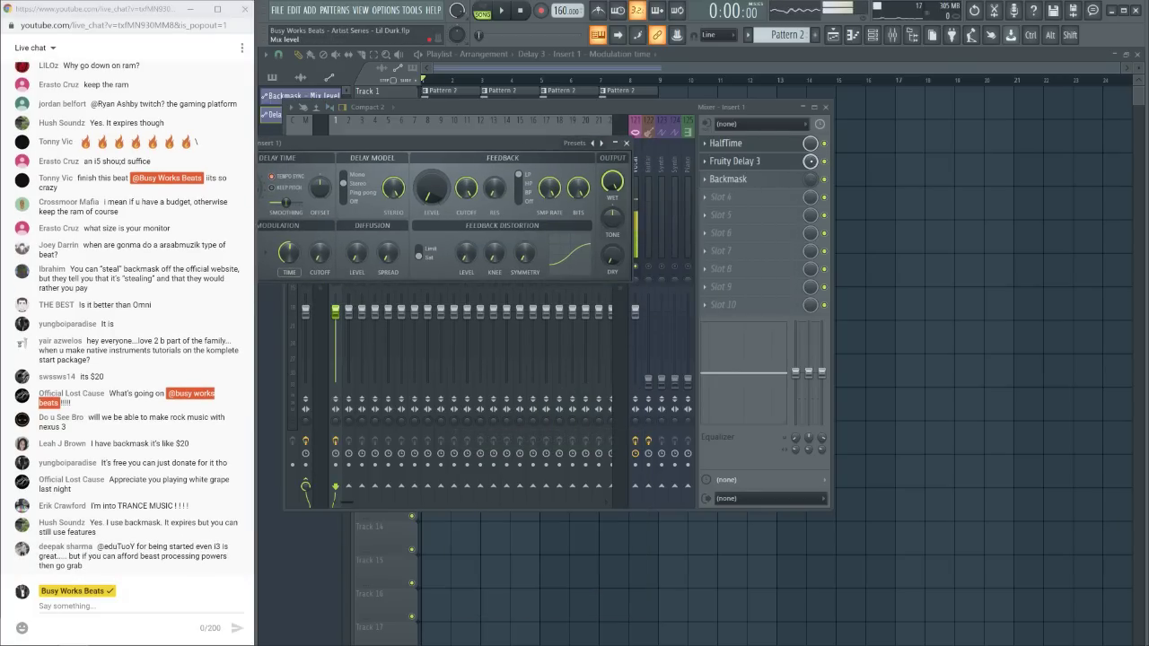
right_click(810, 161)
click(880, 305)
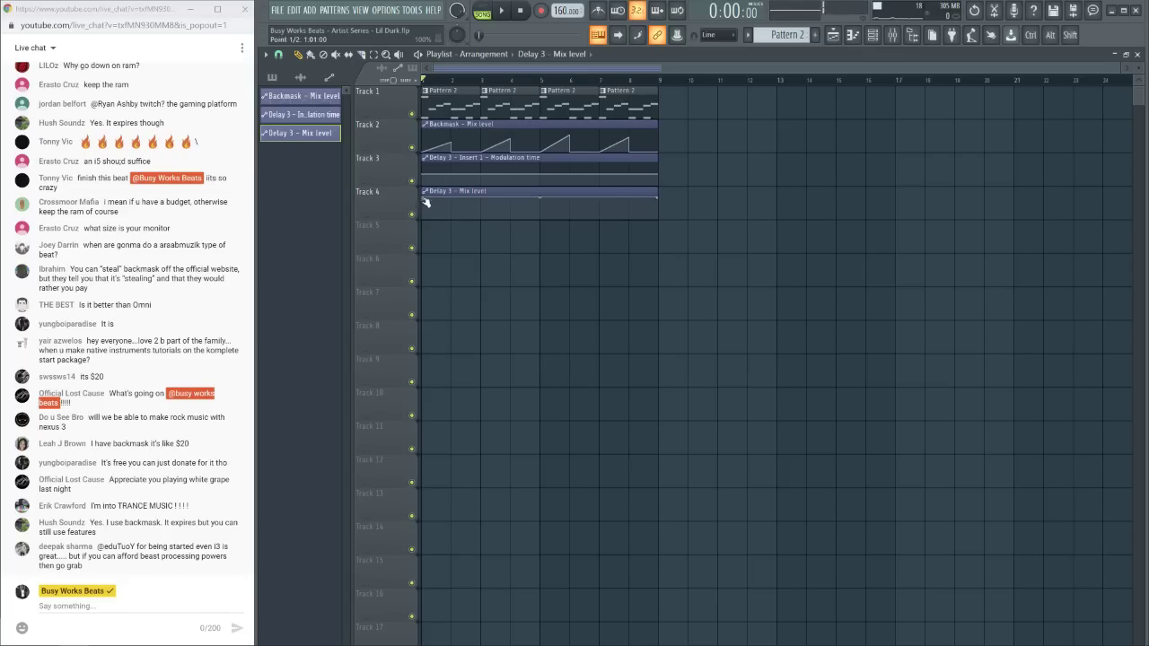
Add points to the Delay 3 mix level automation, with dips at bars 2, 6 and 8 and peaks at bars 4 and 7
drag(437, 204, 454, 208)
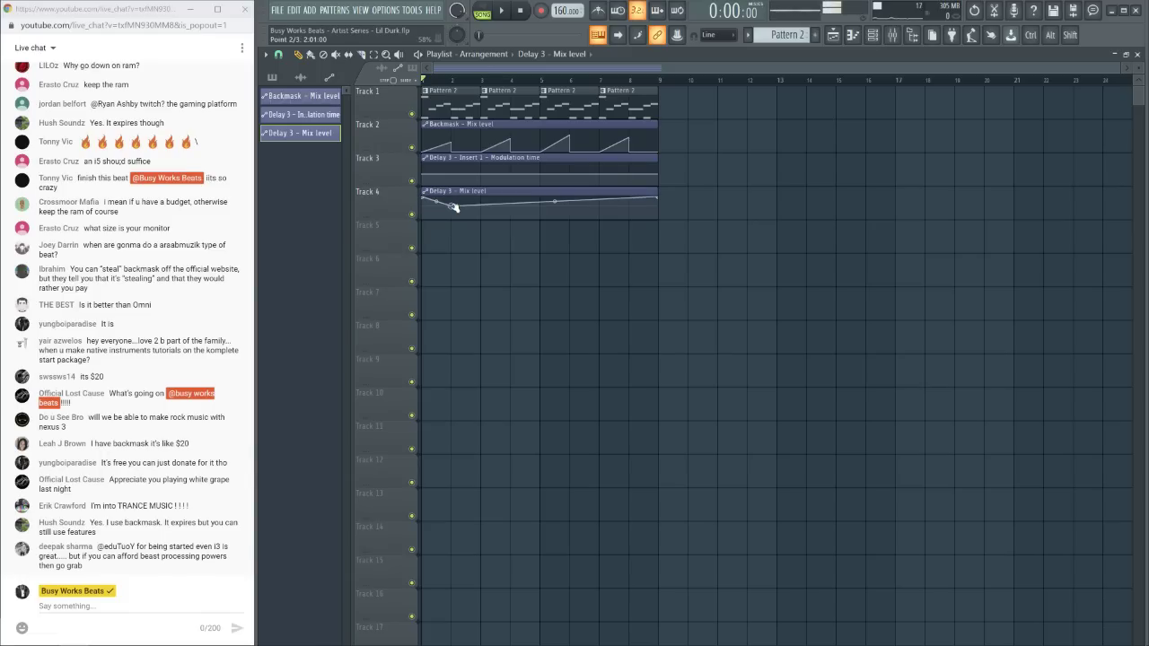
click(509, 199)
click(571, 210)
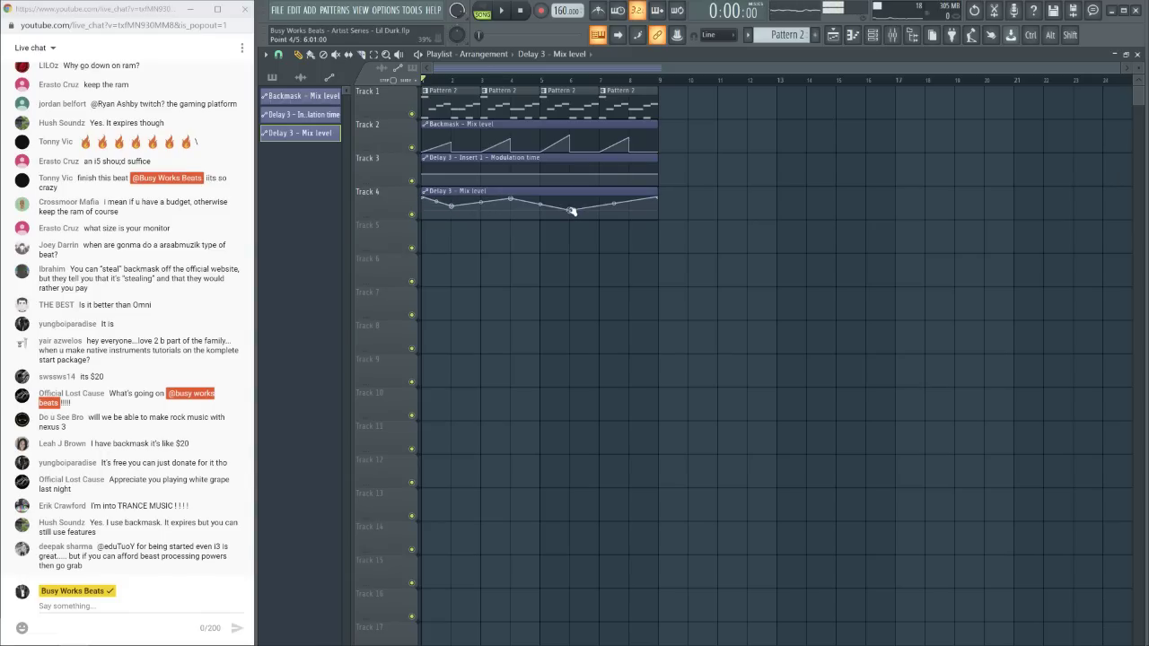
click(628, 208)
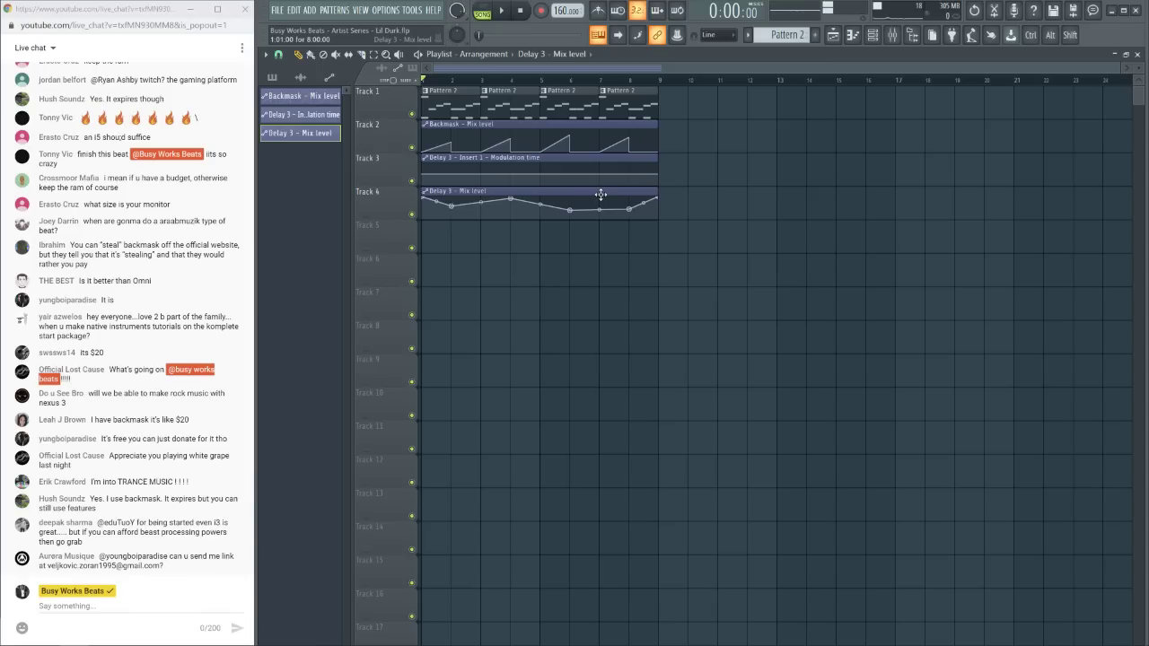
click(602, 199)
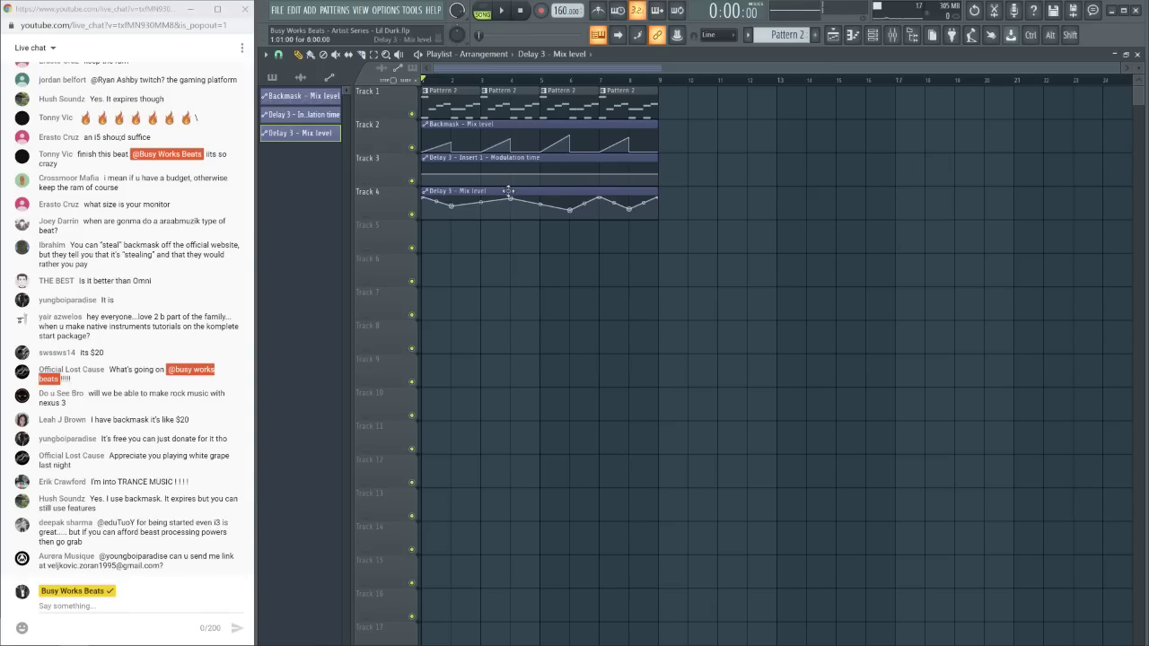
Try the Smooth stairs mode on the Delay 3 mix level point at bar 2 and adjust its tension
right_click(454, 207)
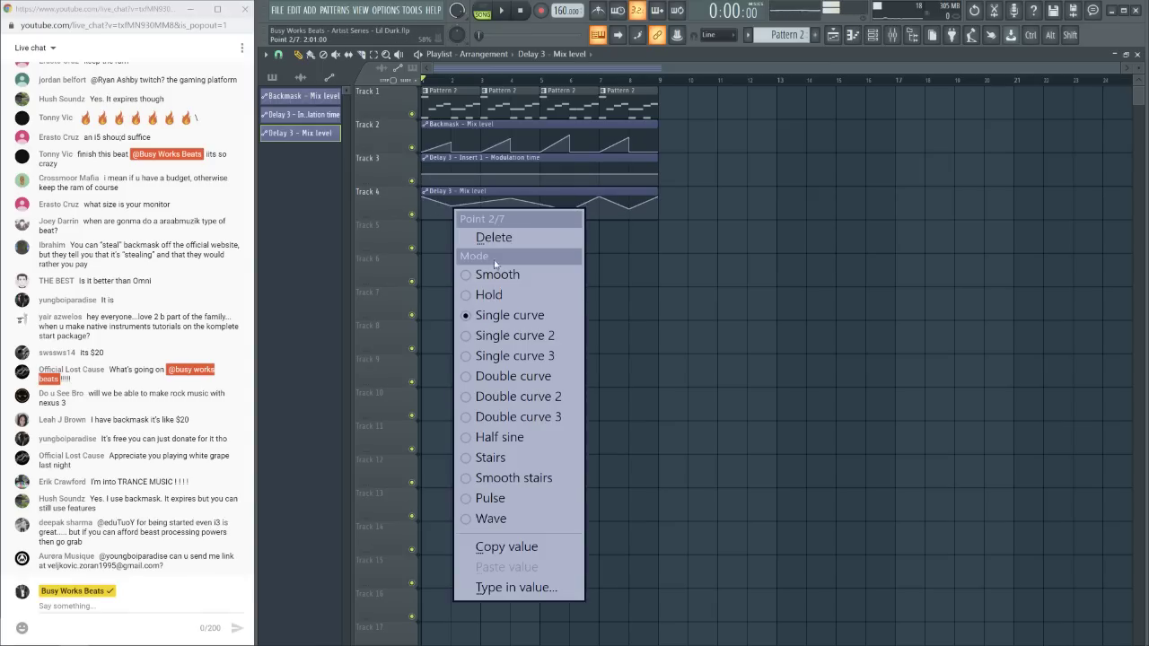
click(513, 478)
scroll(444, 83, up, 4)
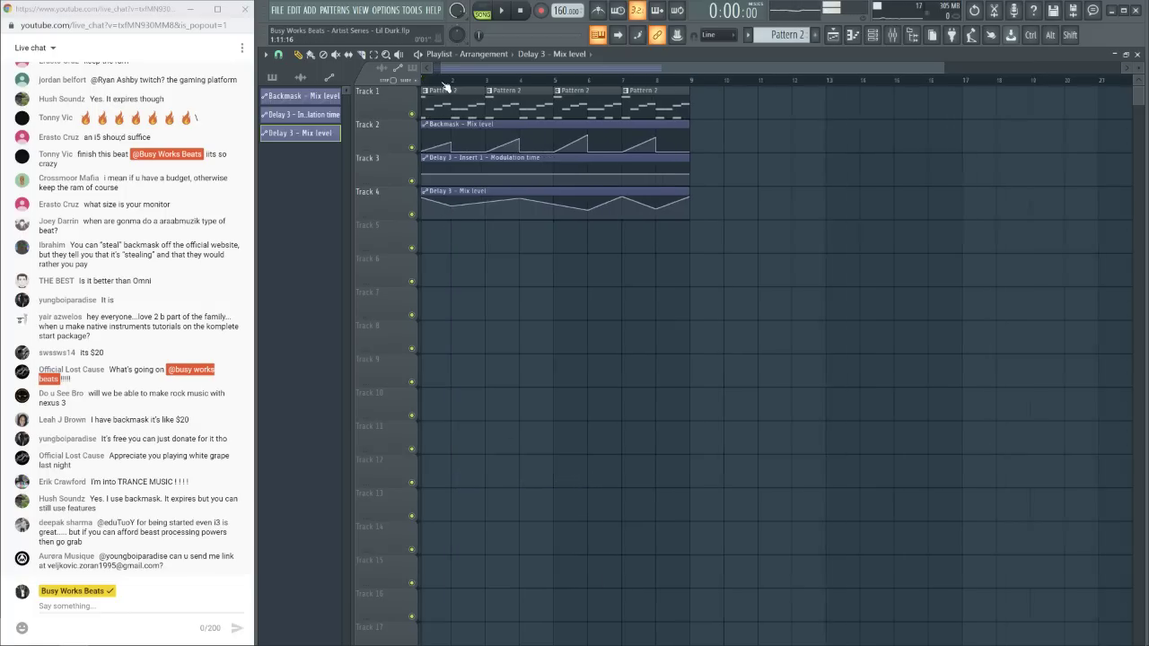
scroll(445, 86, up, 4)
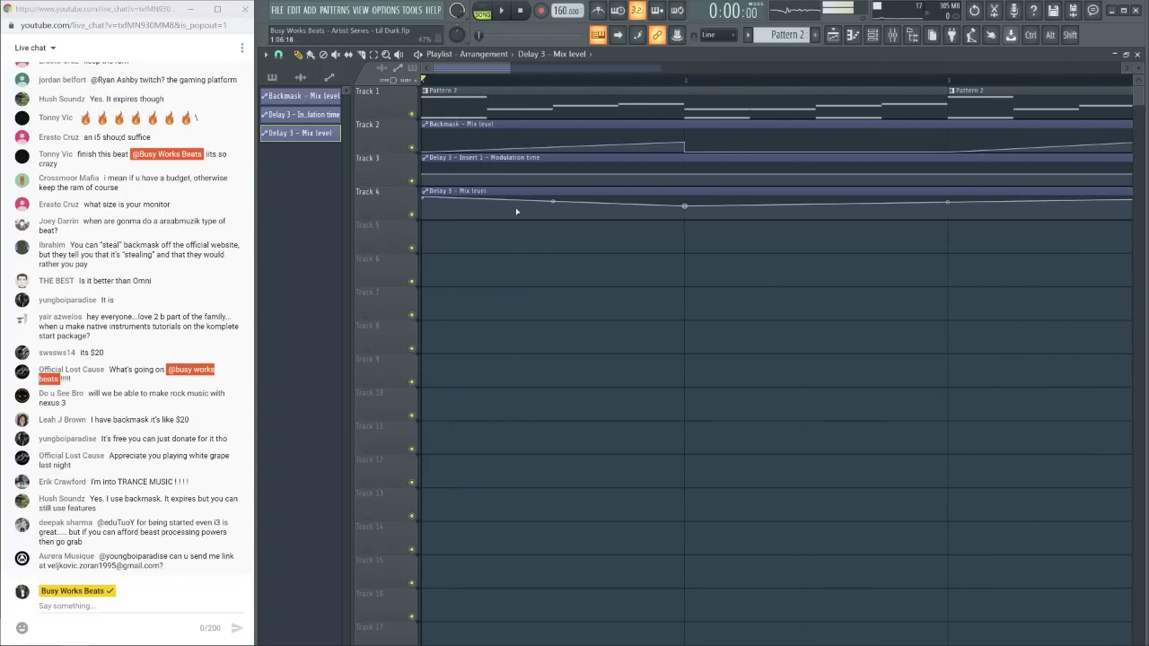
drag(548, 206, 549, 197)
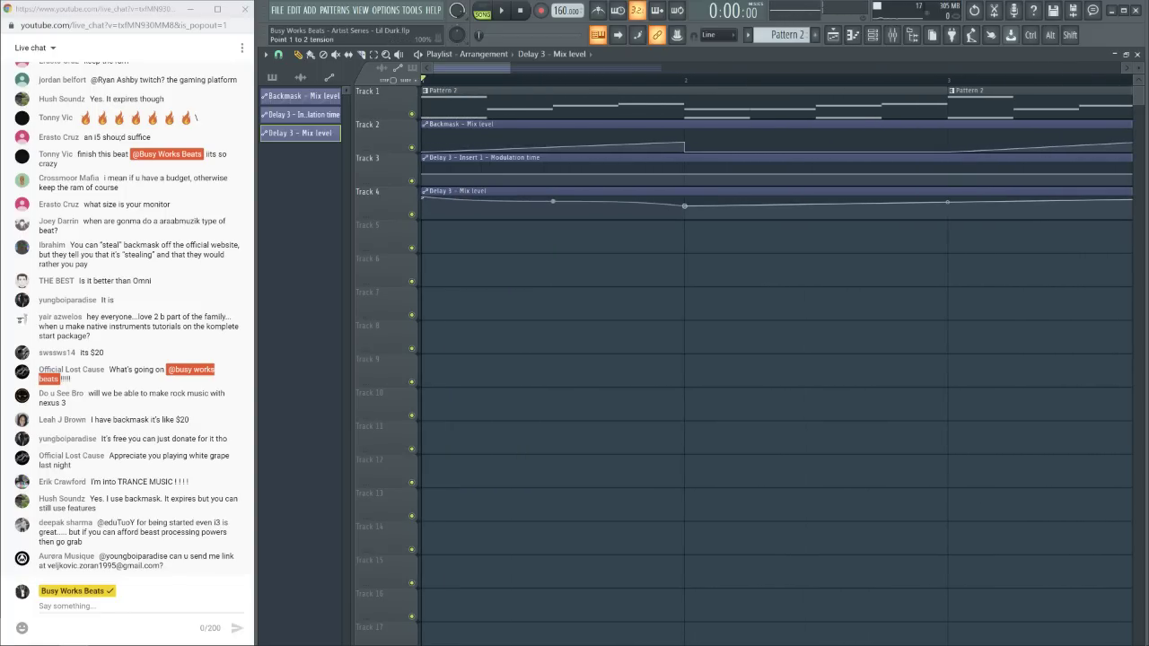
Set the bar 2 point to Stairs with four coarse descending levels across bar 1, and make Track 4 much taller
right_click(684, 206)
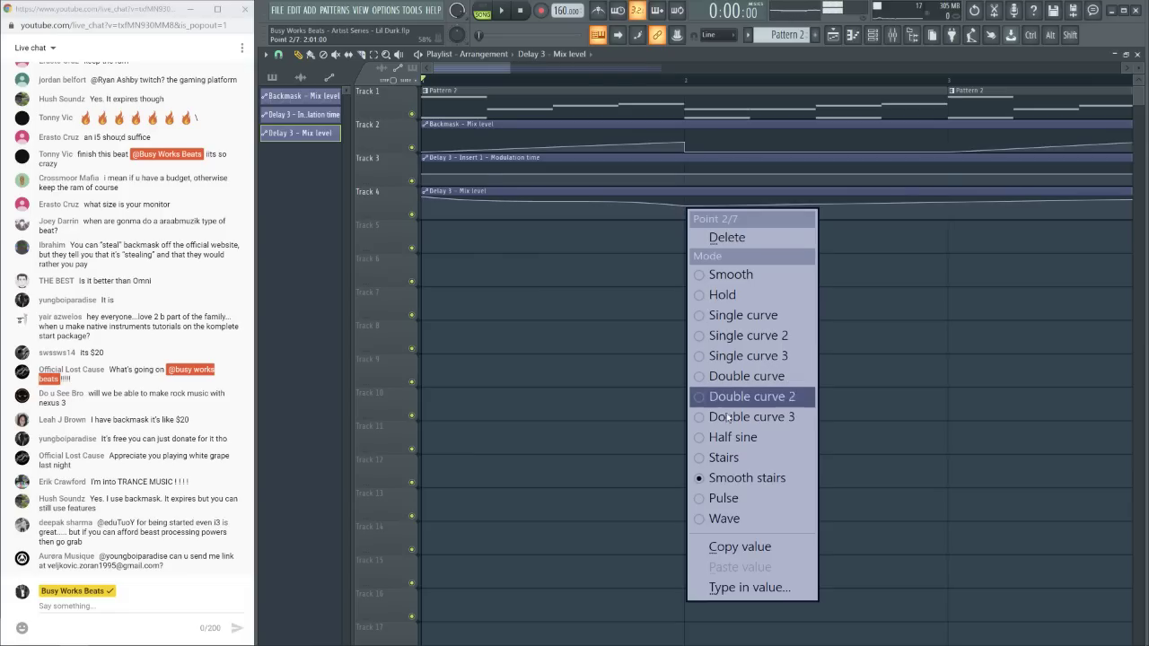
click(734, 457)
drag(552, 201, 552, 153)
drag(380, 211, 381, 199)
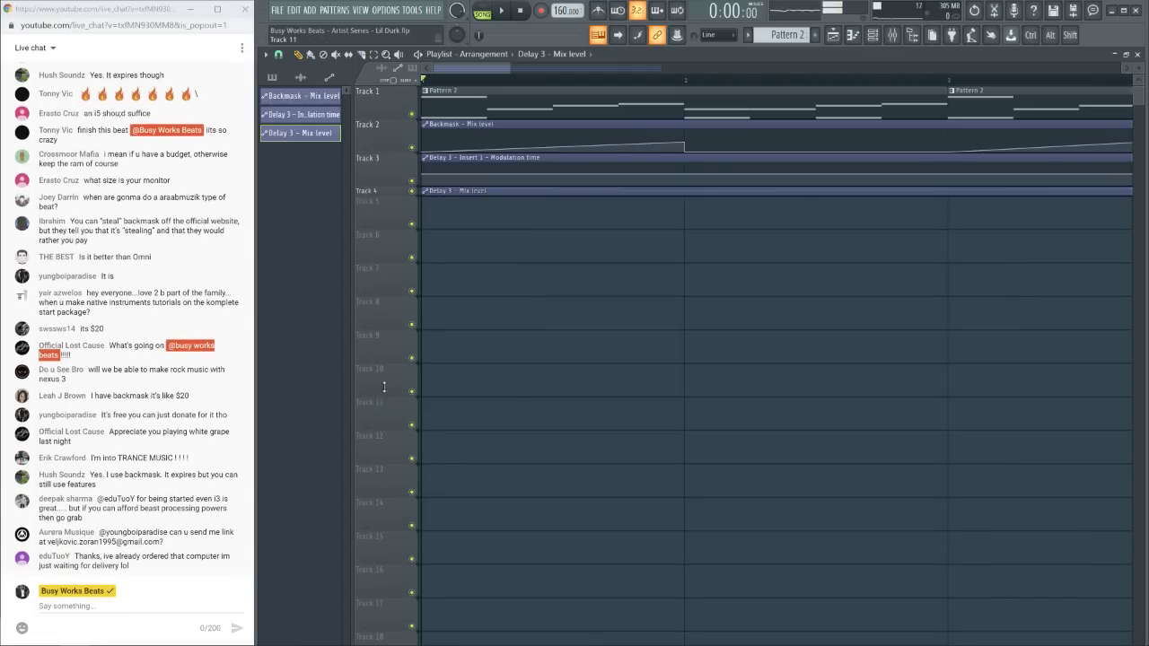
click(386, 194)
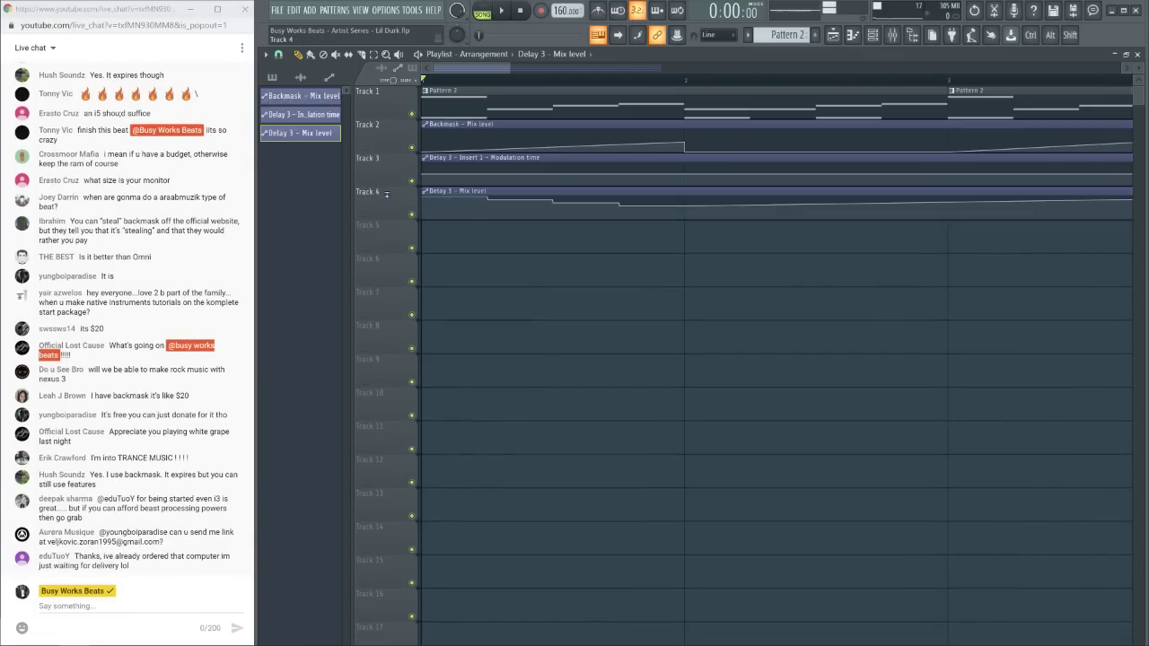
drag(391, 218, 391, 357)
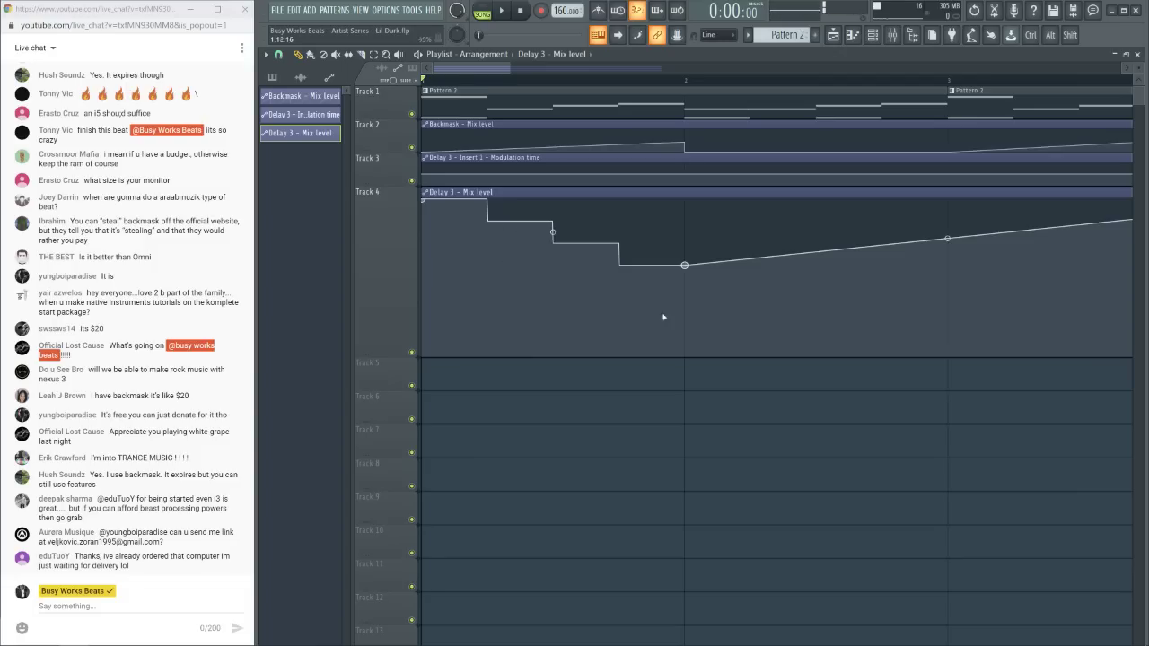
Try the Half sine mode on the Delay 3 mix level point at bar 4
scroll(592, 81, down, 3)
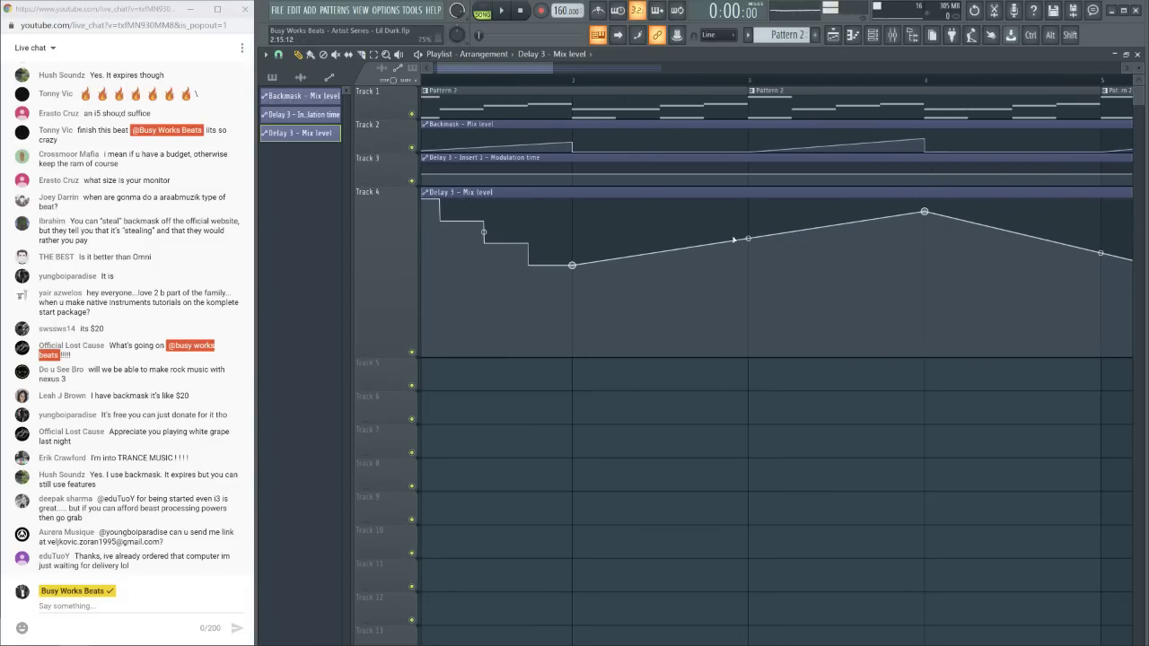
right_click(924, 212)
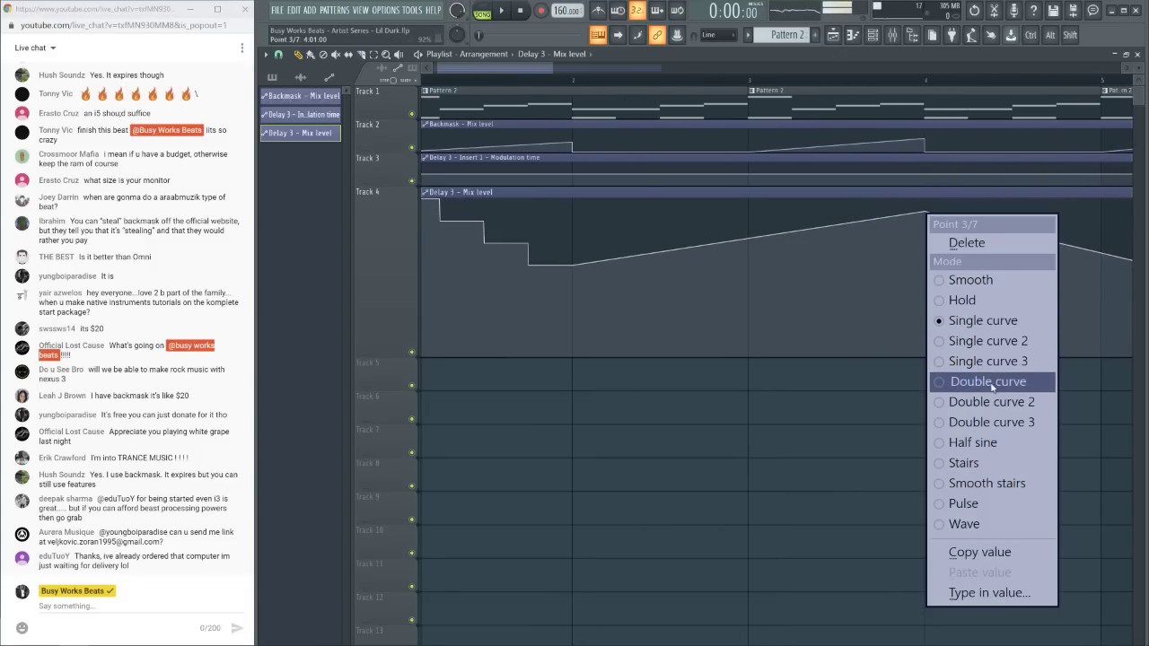
click(1009, 444)
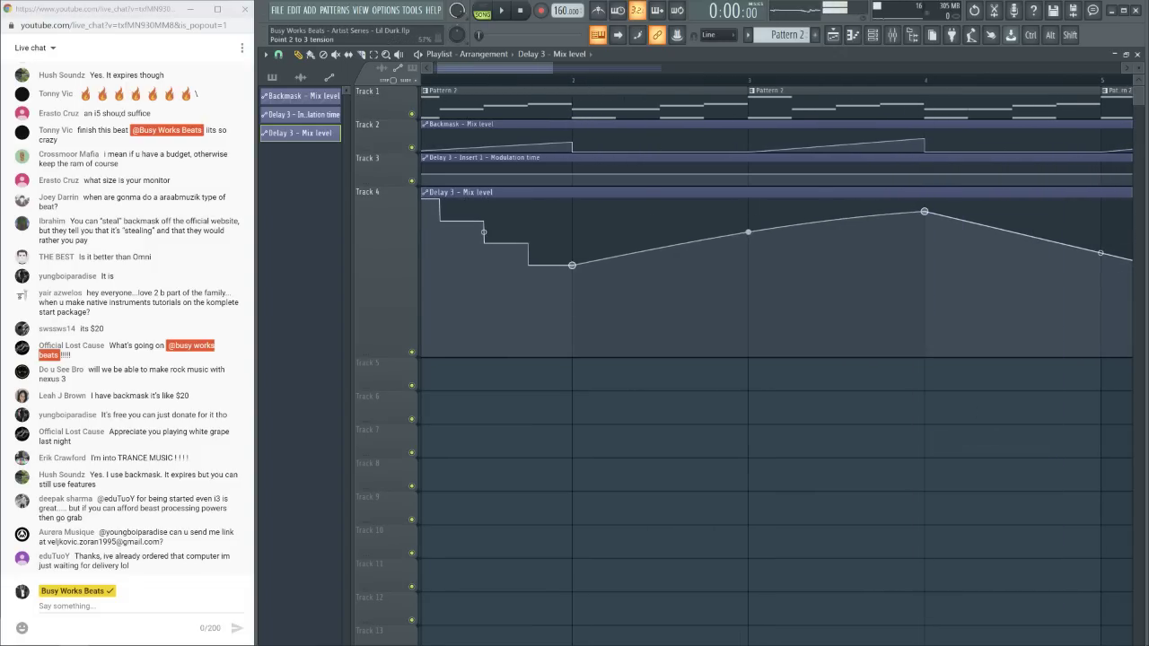
Set the bar 4 point to Pulse, adjust its tension for rapid pulses between bars 2 and 4, and play it back
right_click(926, 212)
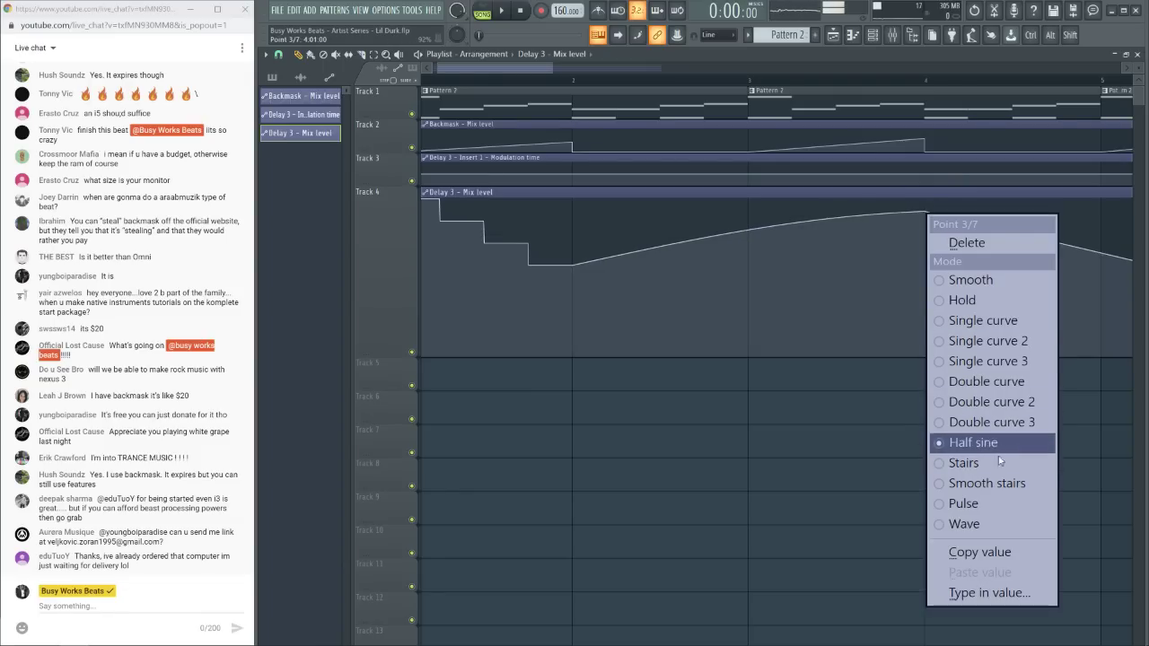
click(994, 512)
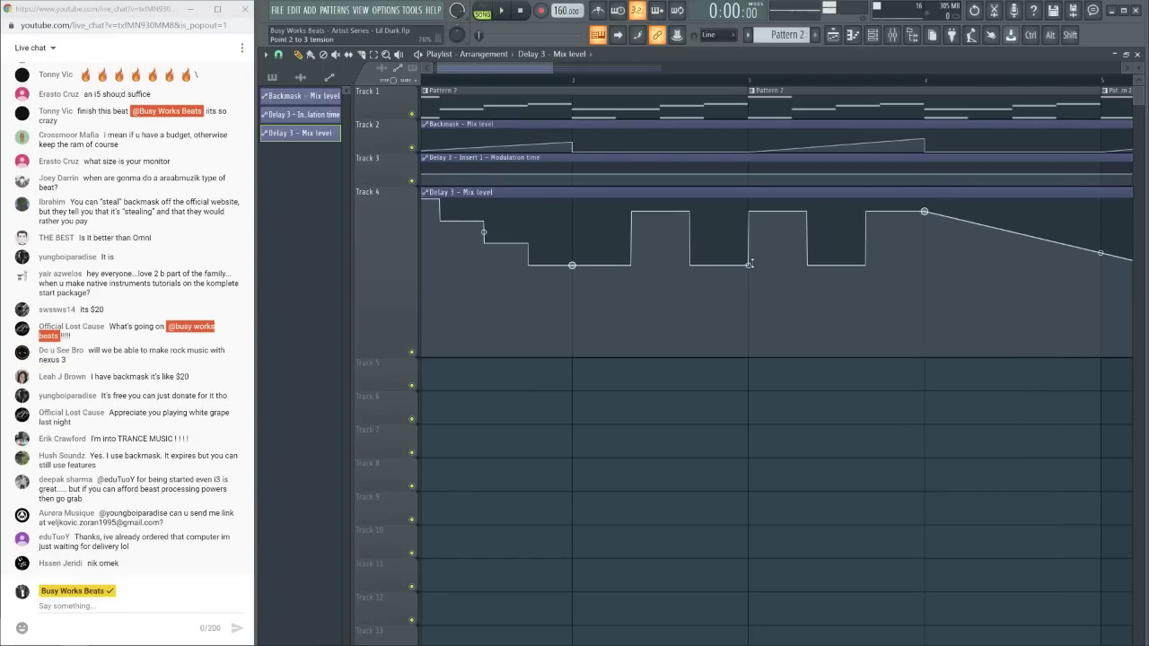
drag(749, 262, 776, 261)
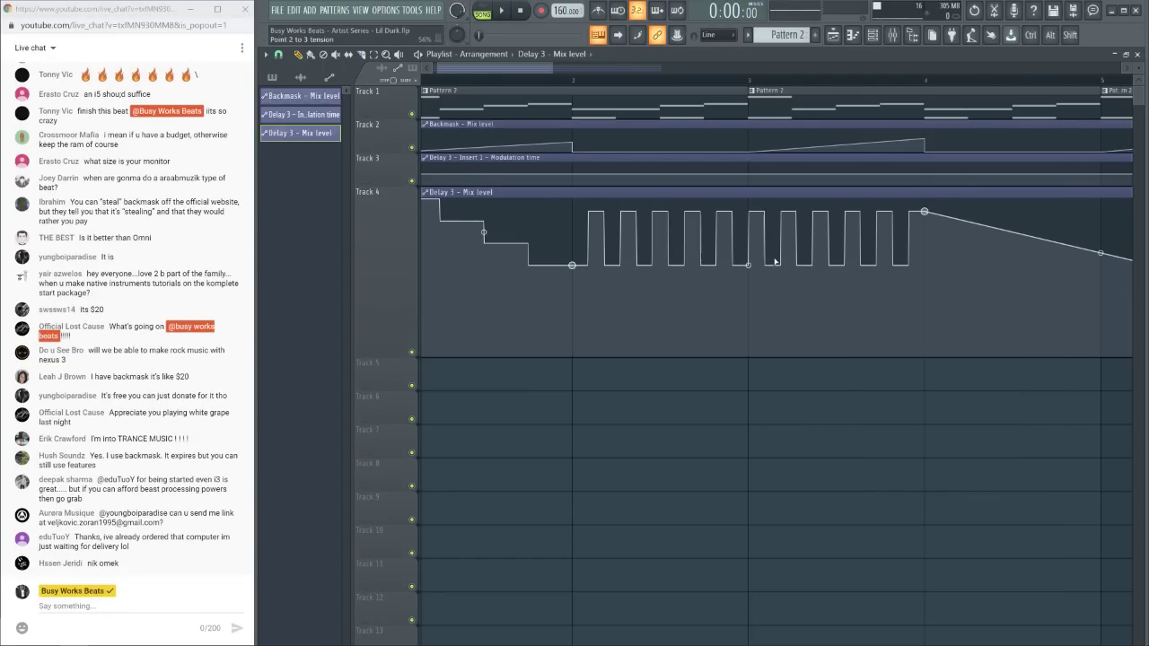
key(space)
scroll(617, 86, down, 3)
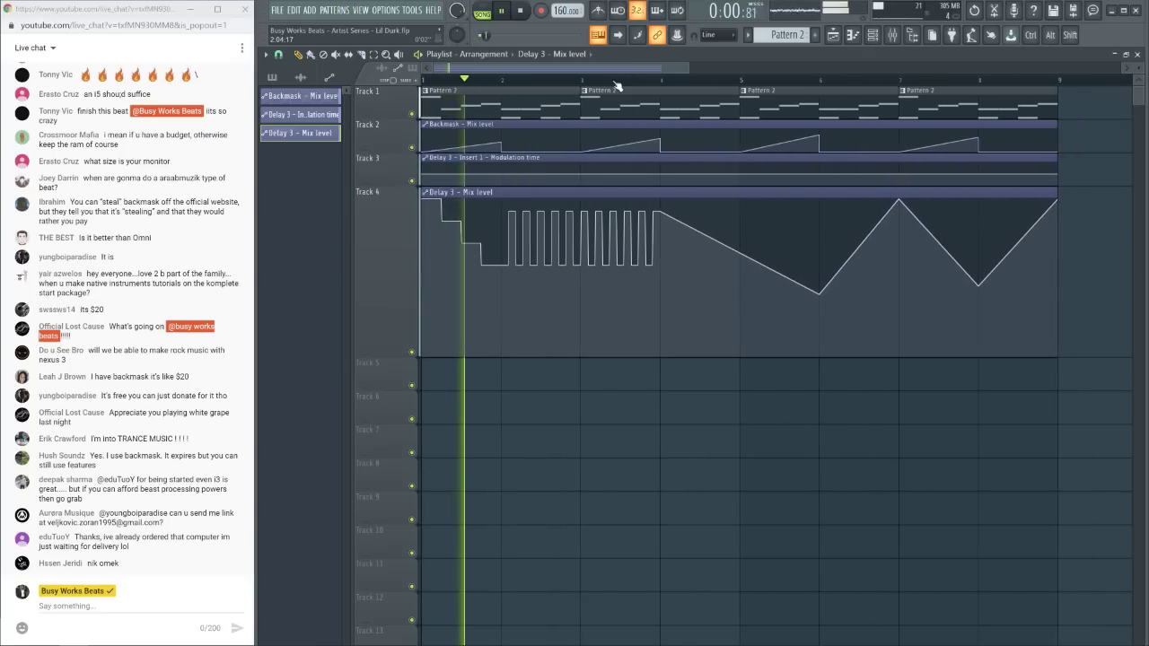
scroll(617, 86, up, 1)
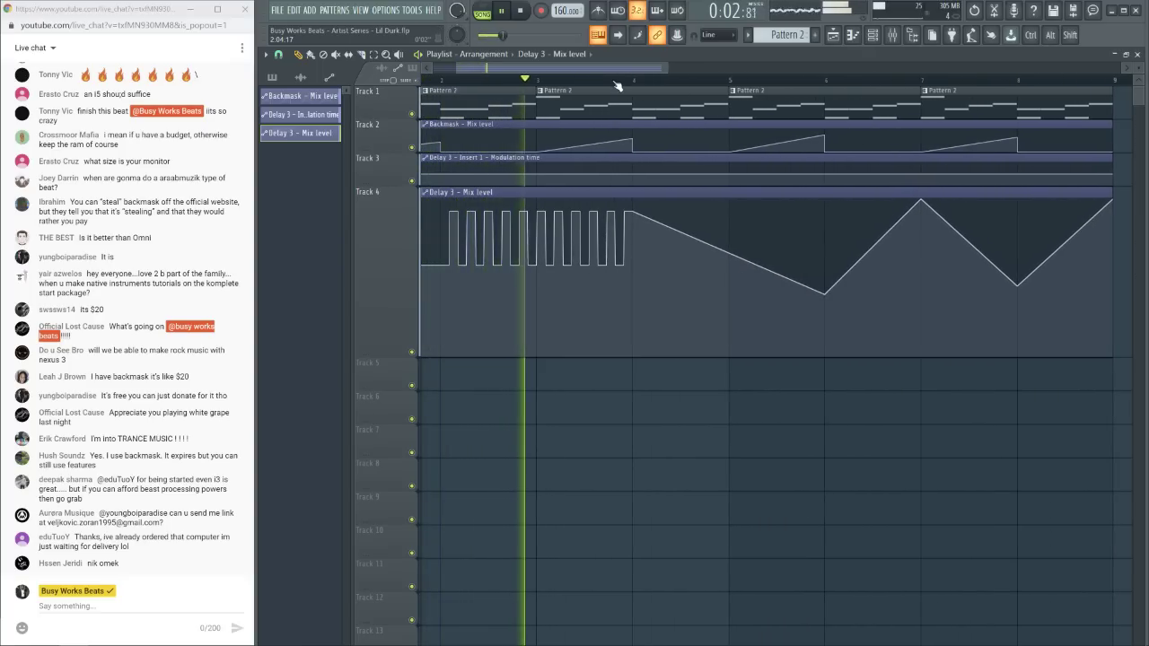
key(space)
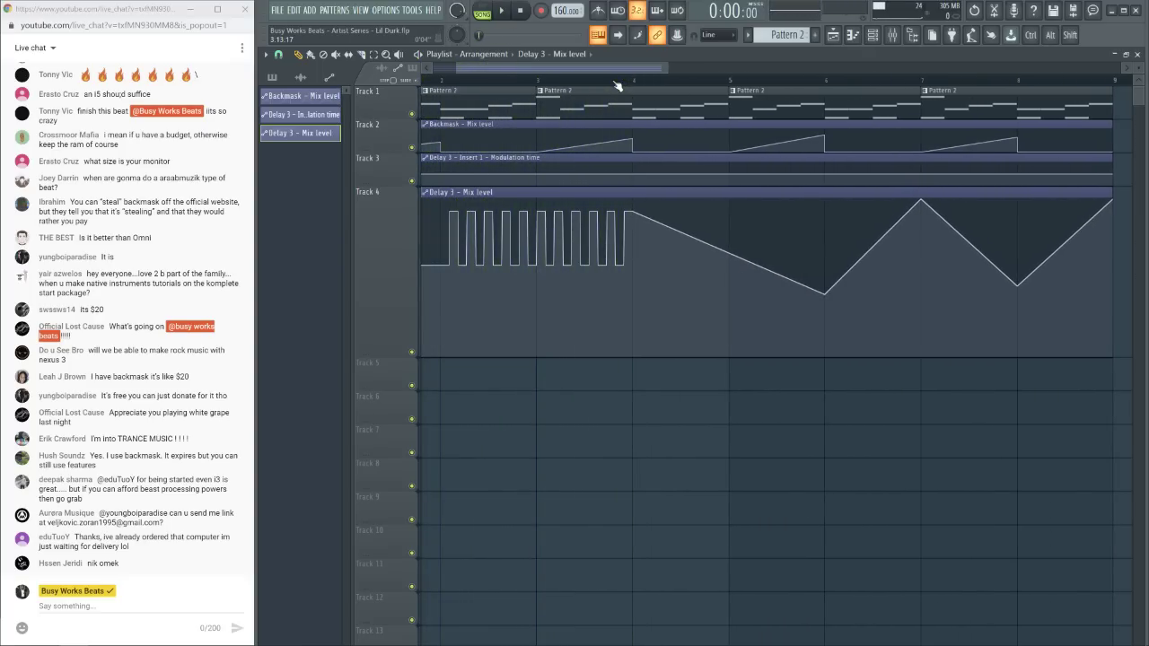
mouse_move(692, 235)
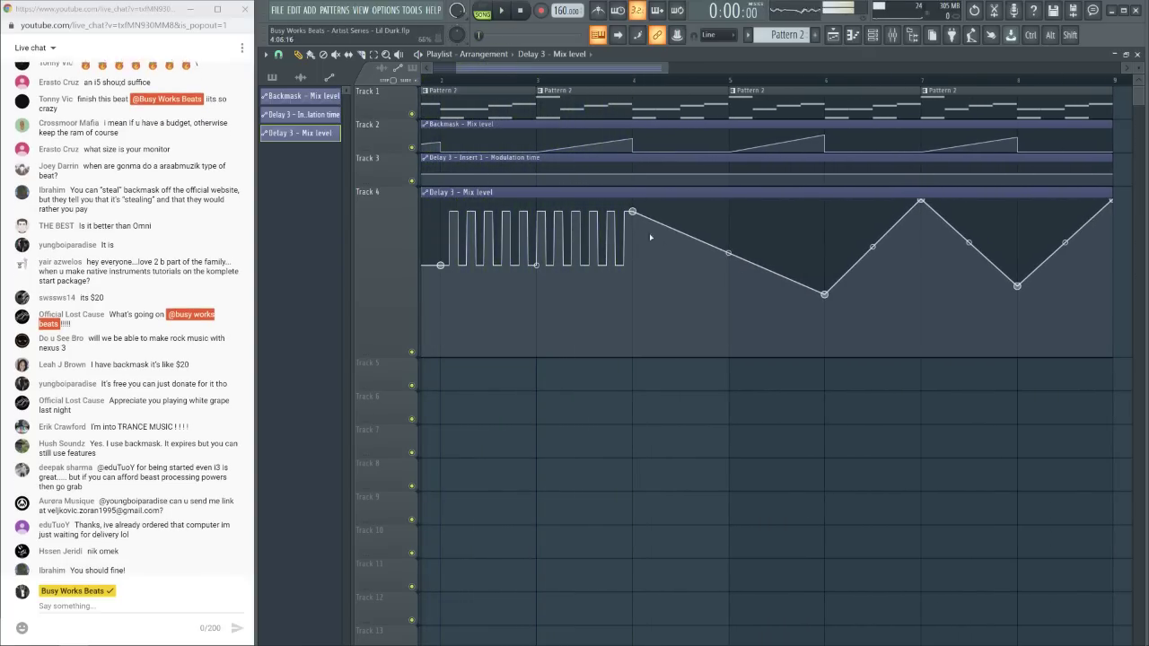
Set the Delay 3 mix level point at bar 6 to Wave, adjust its tension for dense waves between bars 4 and 6, and play it back
right_click(826, 296)
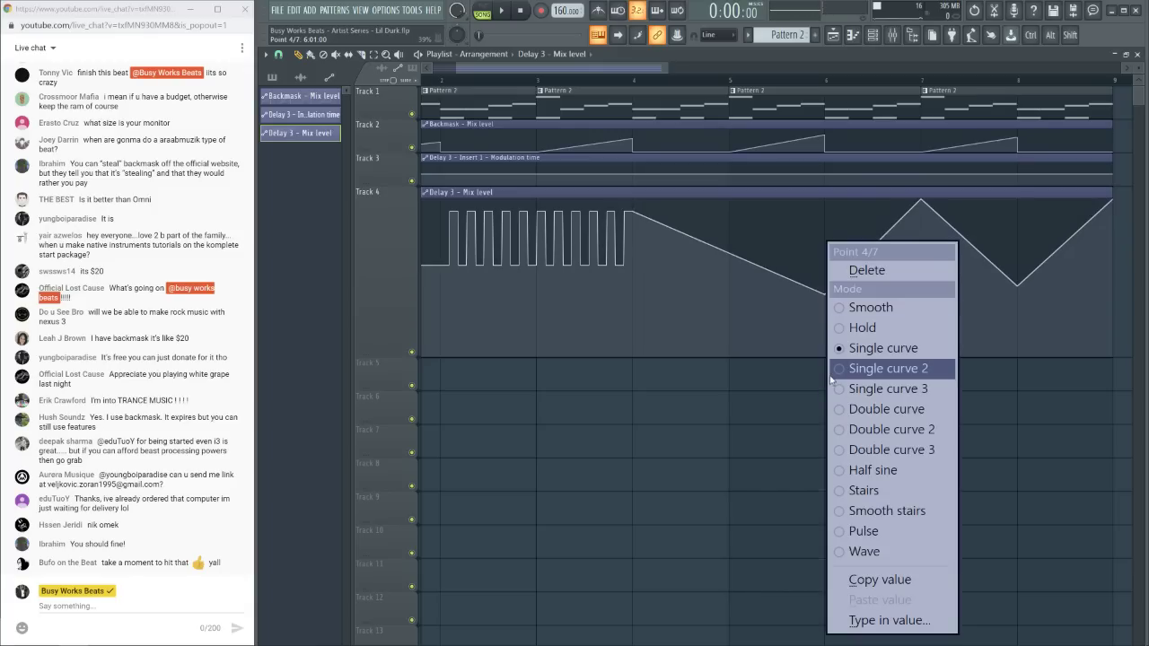
click(857, 552)
drag(740, 246, 740, 283)
key(space)
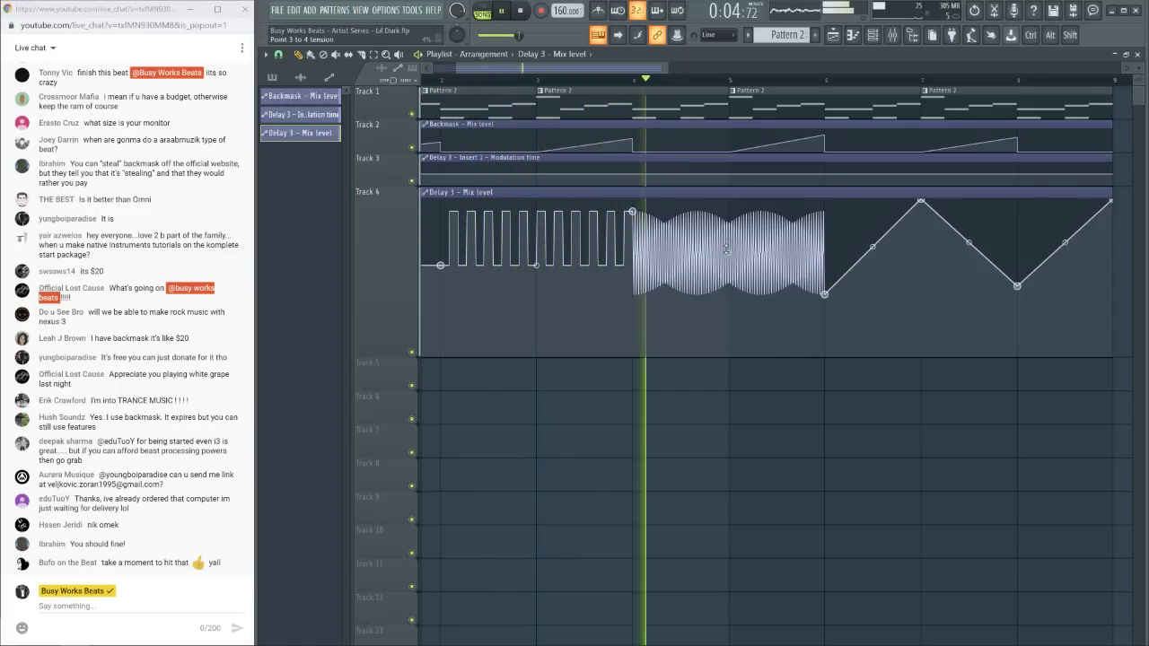
key(space)
mouse_move(728, 252)
mouse_down()
mouse_move(728, 265)
mouse_move(728, 253)
mouse_up()
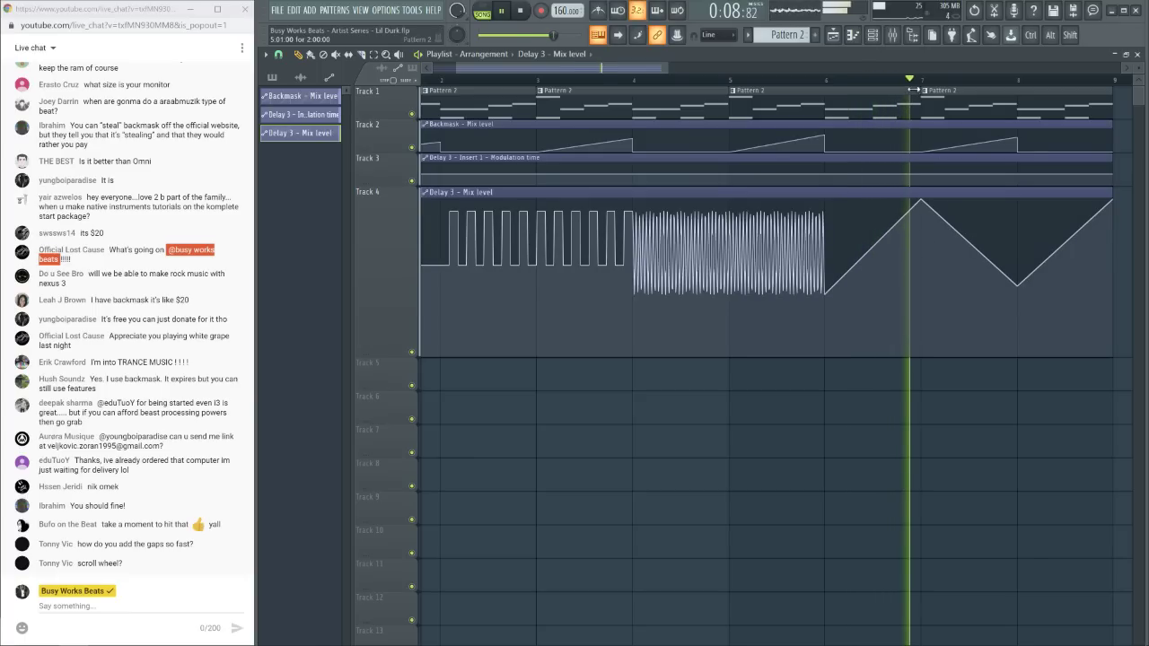
Check the Insert 1 level in the mixer during playback, return to the playlist and stop playback
scroll(882, 244, down, 3)
click(894, 36)
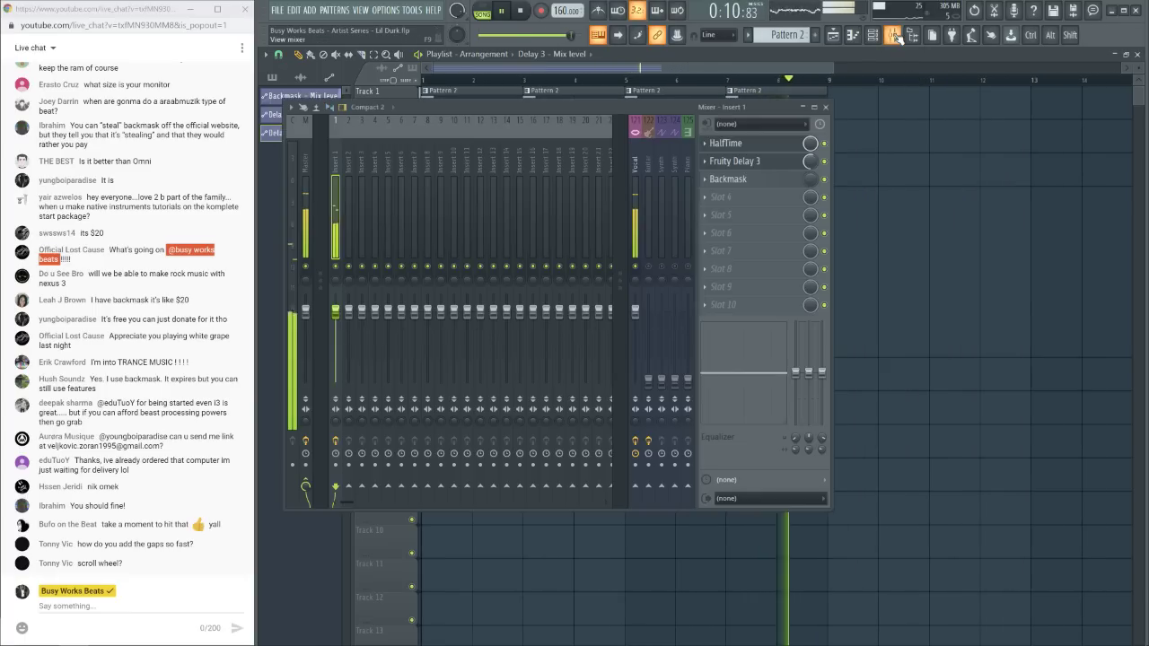
click(542, 205)
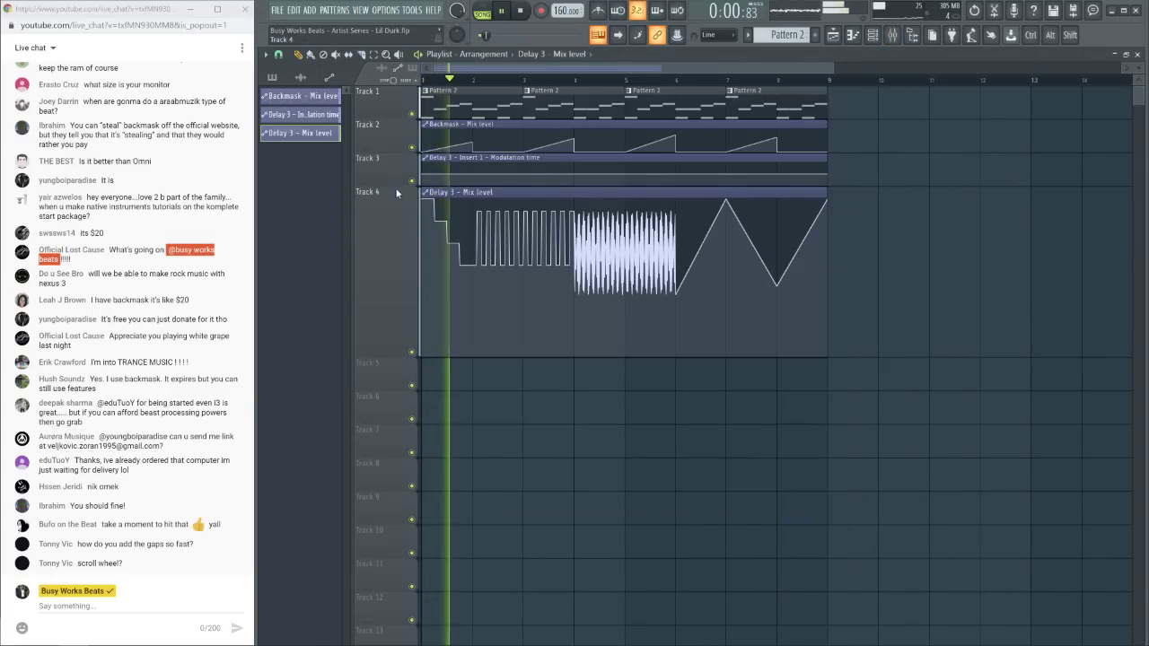
key(space)
Make Track 3 much taller and set the Delay 3 modulation time point at bar 2 to Single curve
scroll(474, 217, up, 3)
click(473, 215)
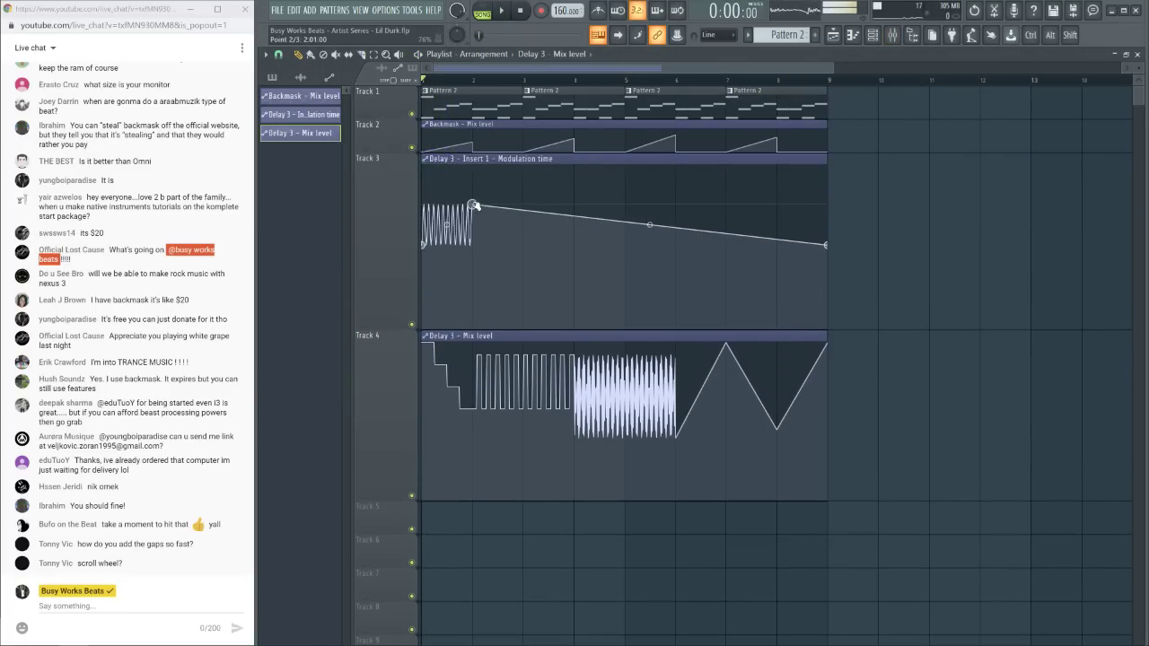
right_click(474, 209)
click(526, 273)
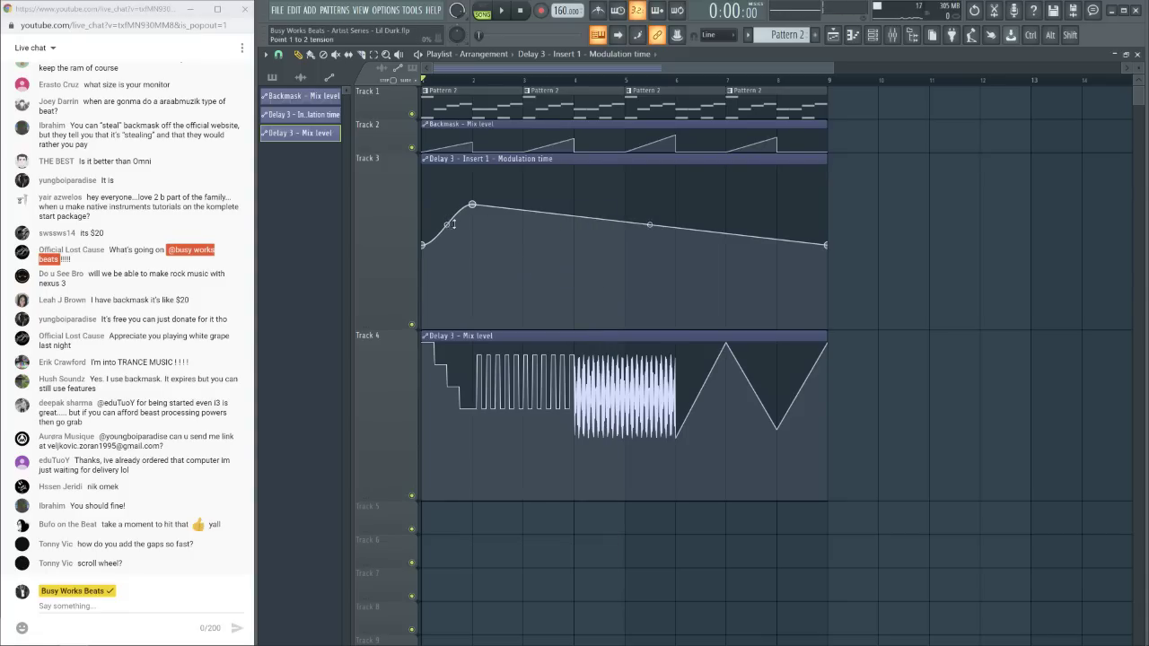
right_click(472, 206)
click(526, 313)
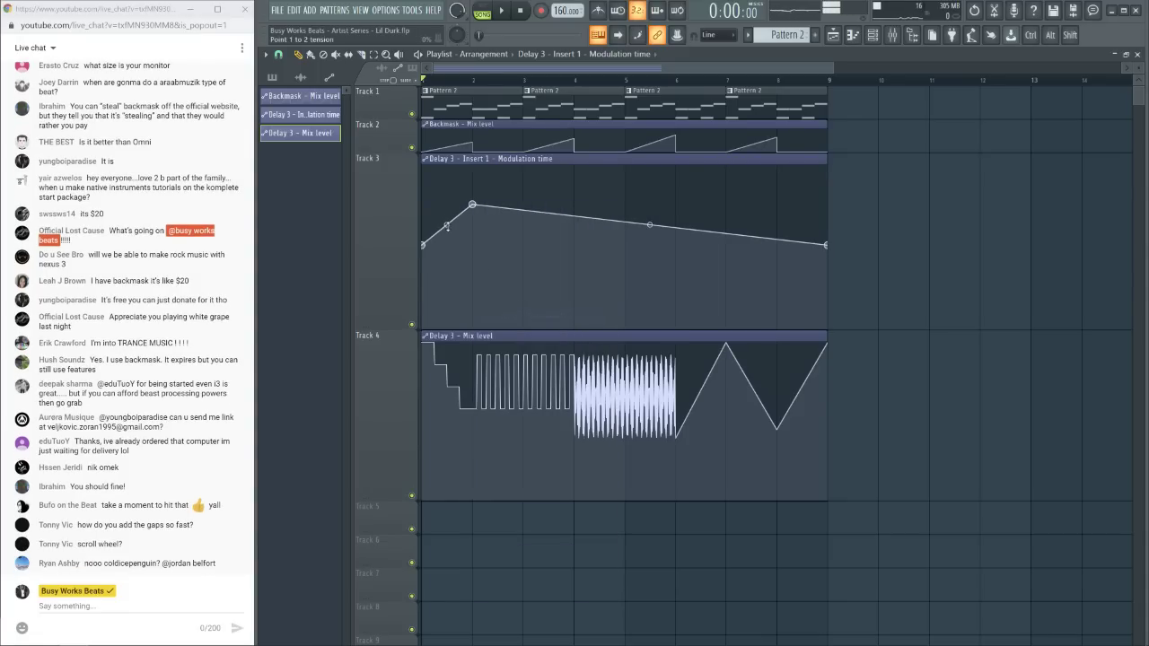
Add alternating low and high points at bars 3, 4, 6 and 7 on the modulation time automation during a brief playback
click(522, 258)
click(573, 218)
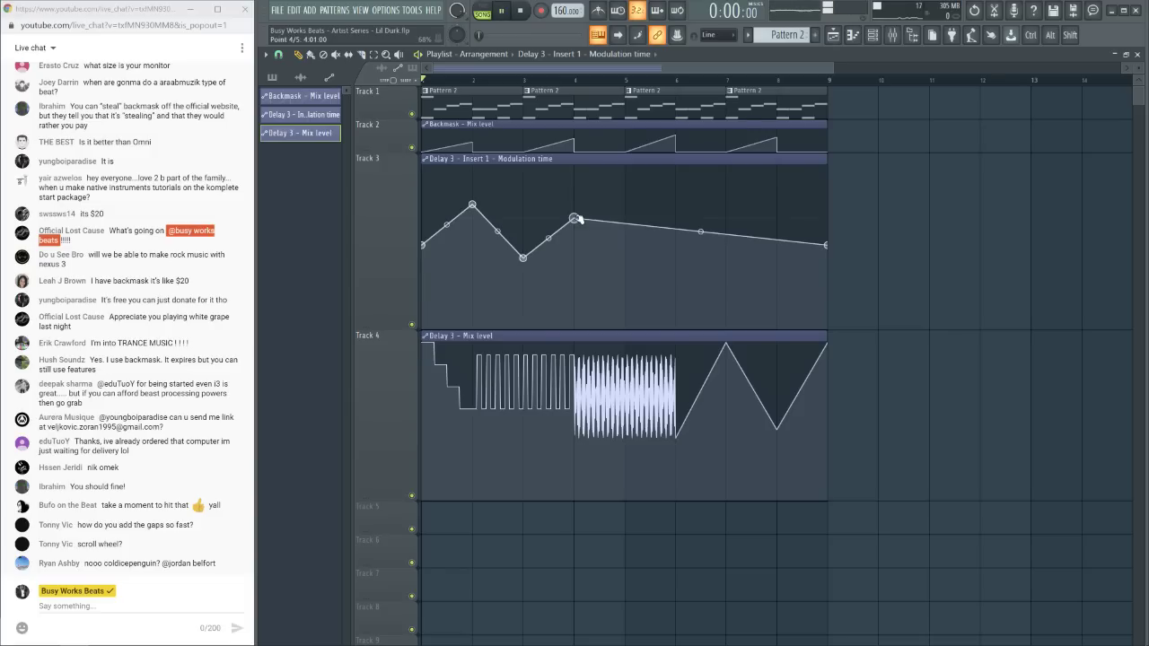
key(space)
click(675, 287)
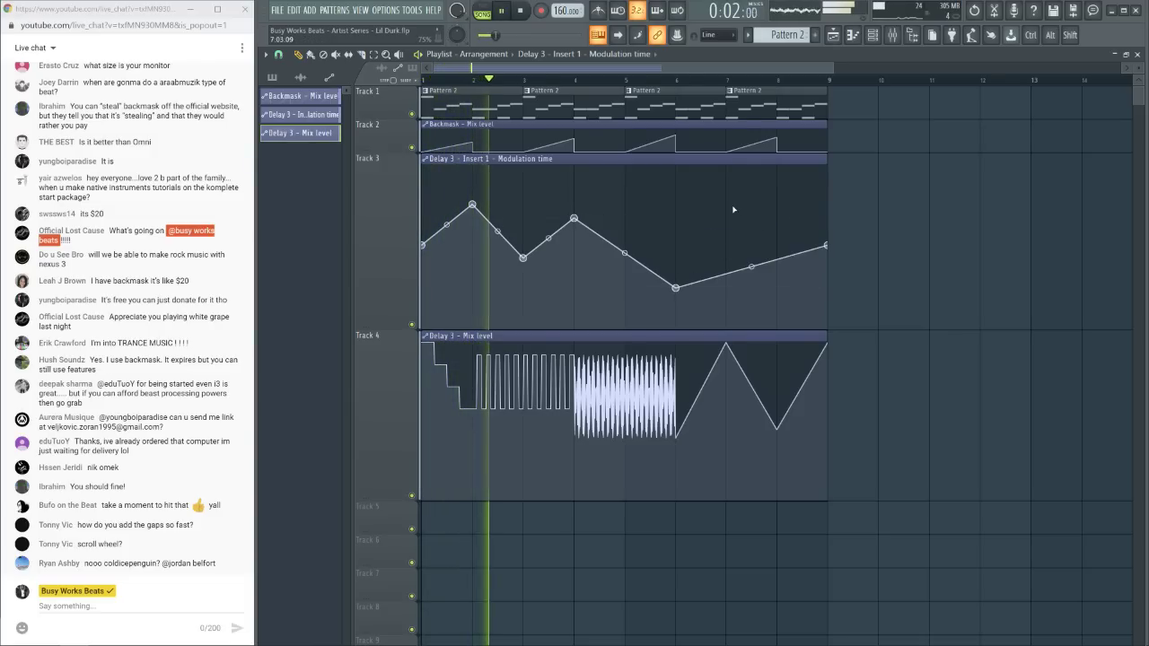
click(728, 227)
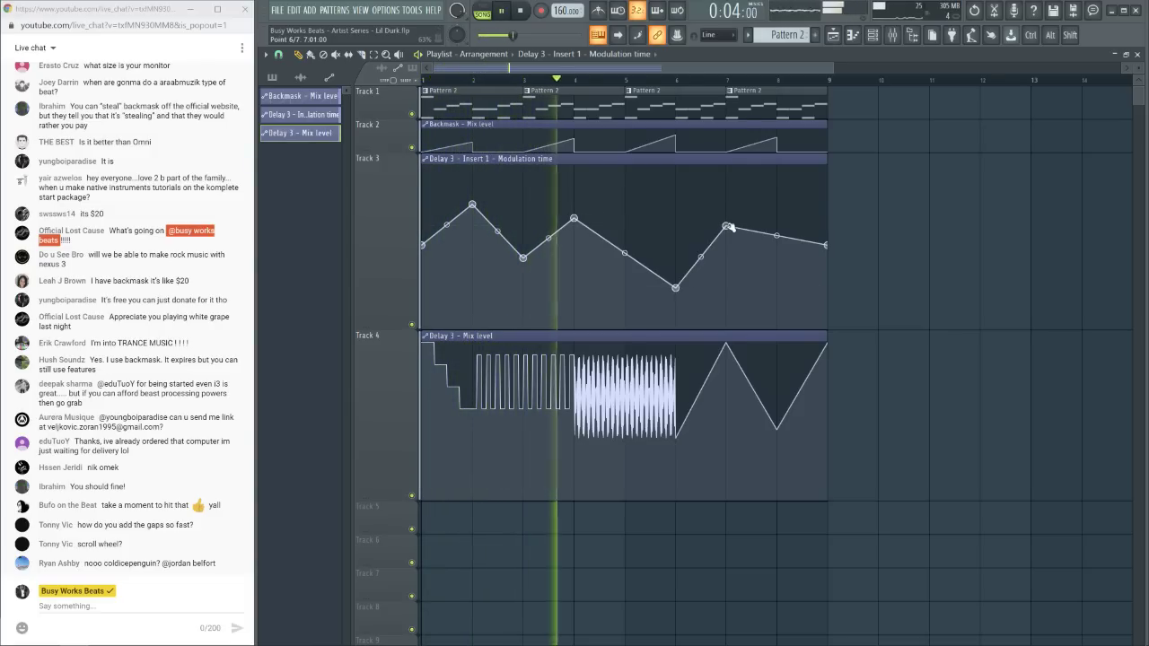
key(space)
Set the Delay 3 mix level point at bar 4 to Single curve, bowed upward from bar 2, and start playback
drag(523, 411, 540, 399)
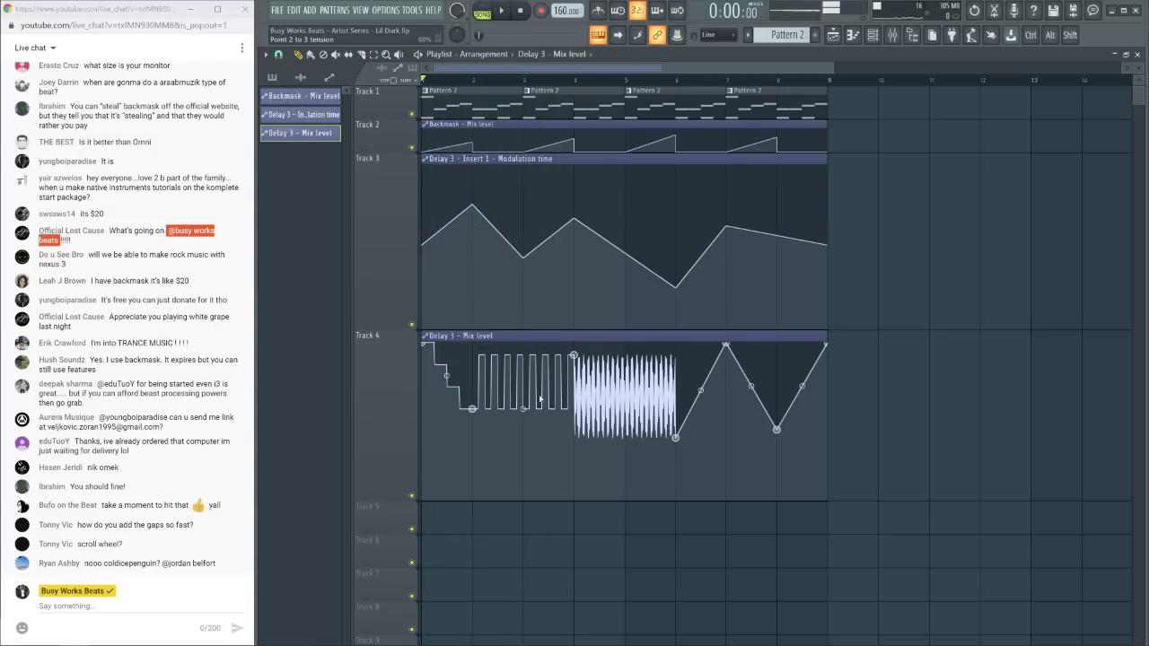
right_click(576, 357)
click(629, 343)
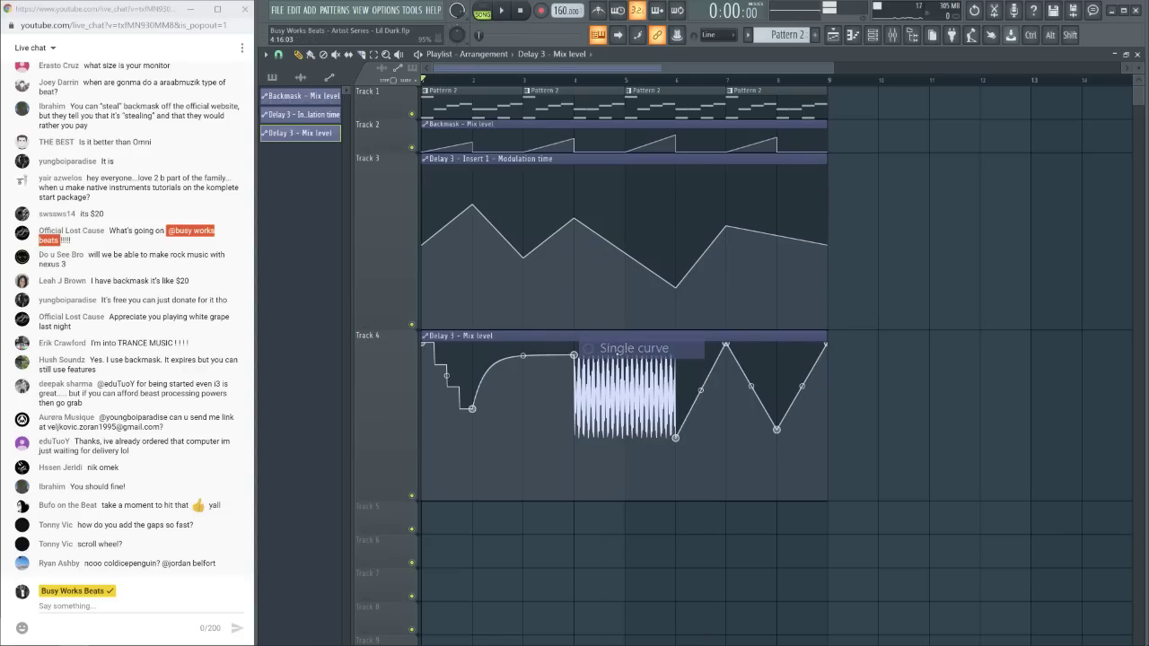
key(space)
drag(521, 357, 560, 348)
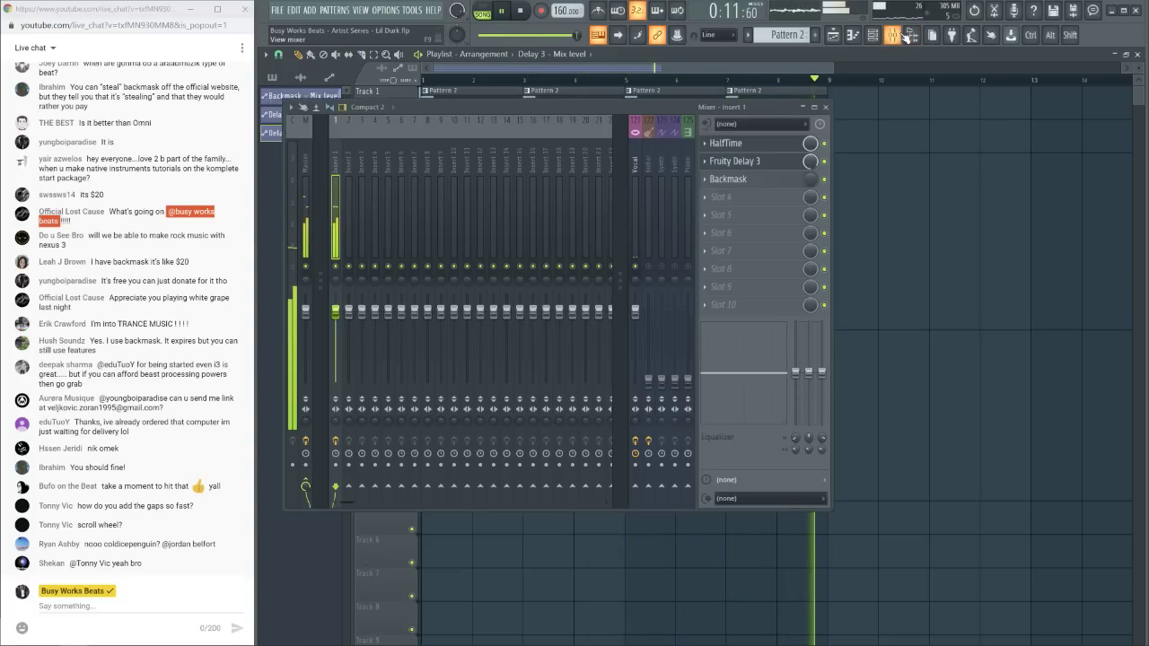
Listen to the arrangement with the mixer and the playlist in view, and stop playback
key(F9)
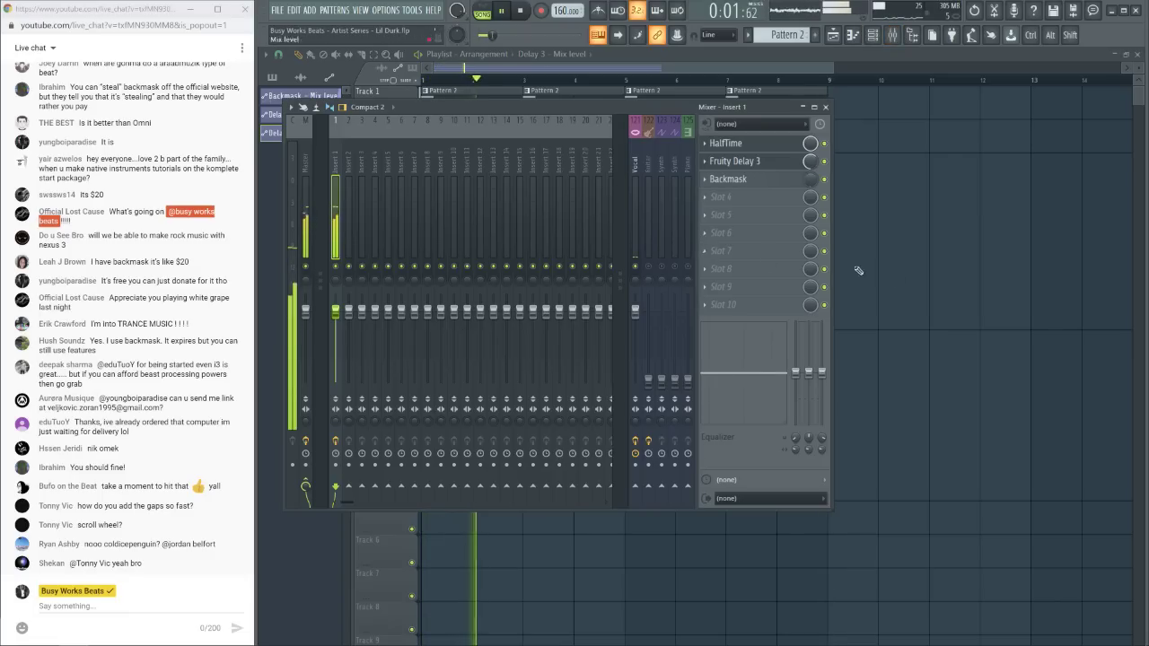
key(F9)
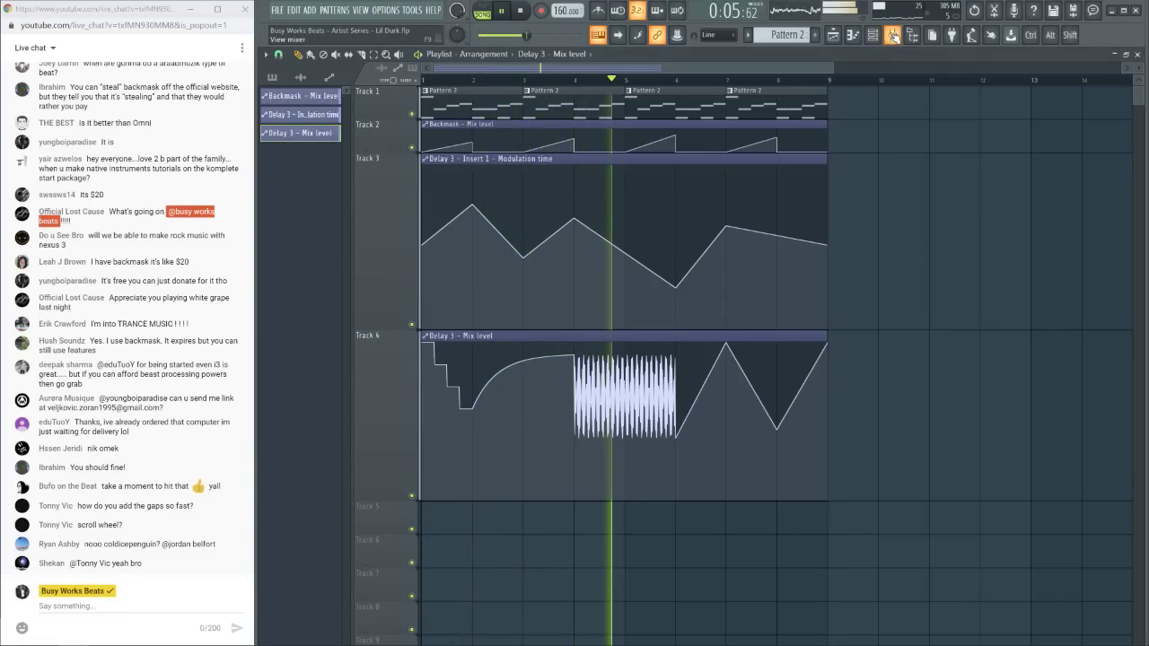
mouse_move(434, 277)
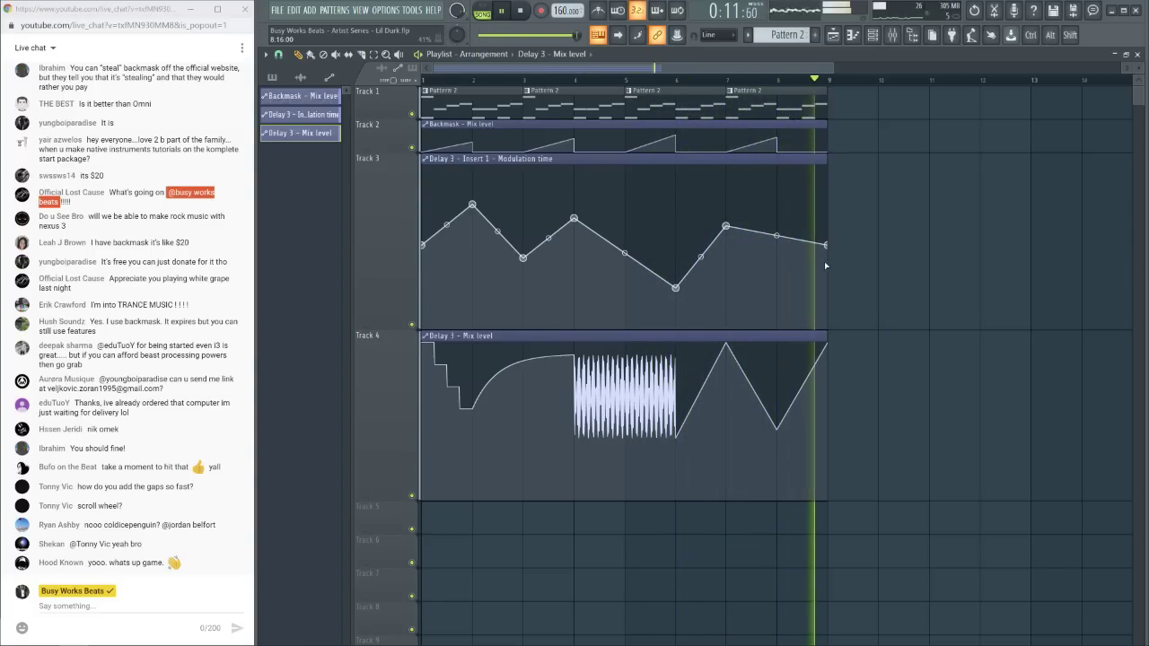
key(space)
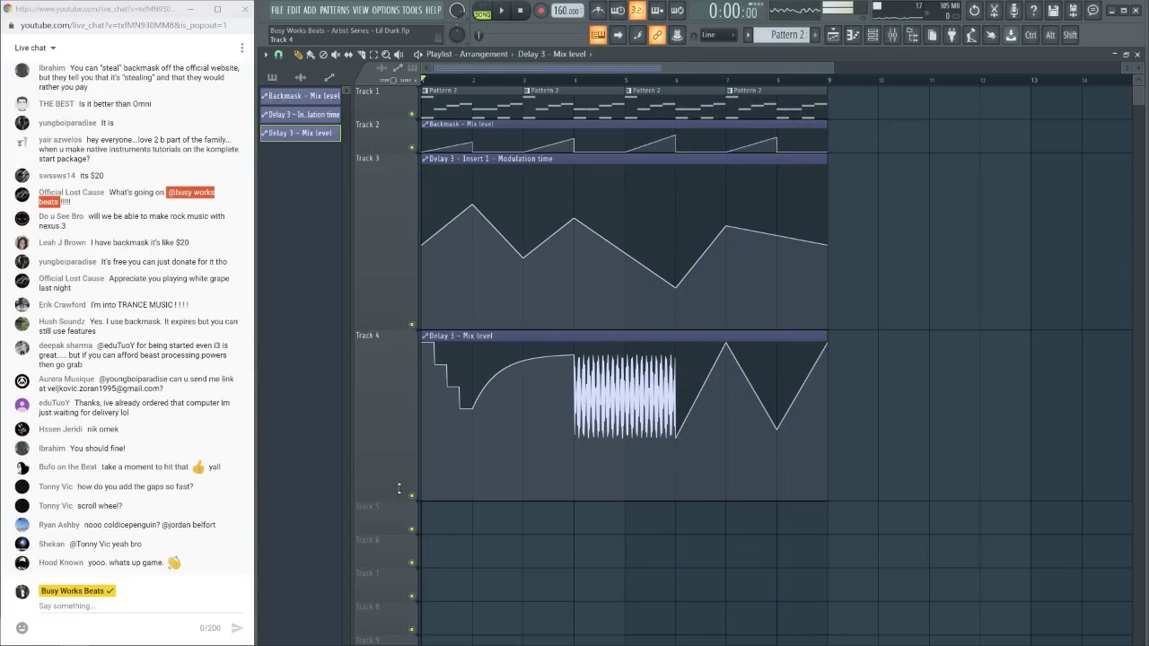
Reduce the heights of Track 3 and Track 4 and play the arrangement briefly
drag(400, 488, 405, 427)
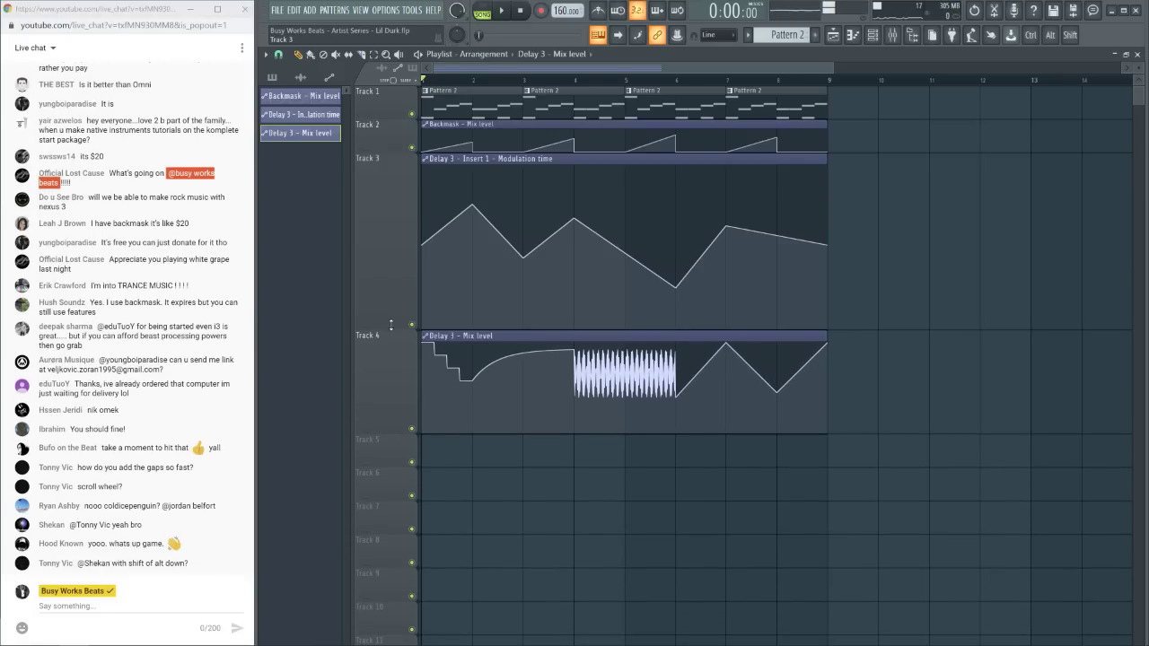
drag(391, 325, 385, 220)
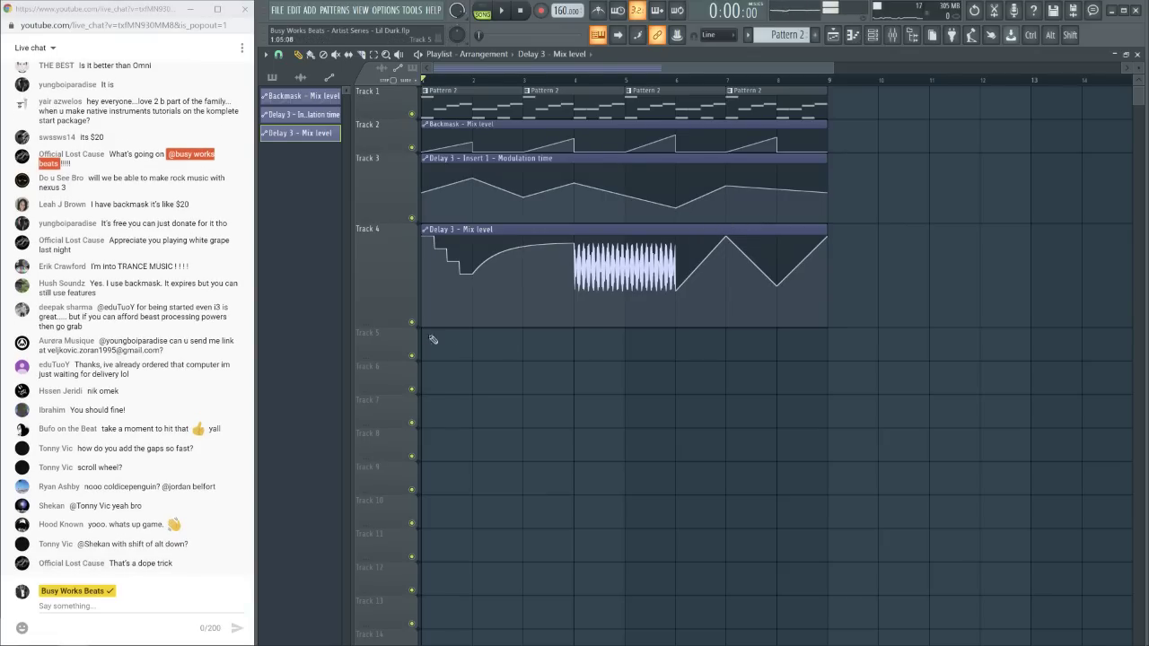
key(space)
drag(388, 325, 388, 314)
key(space)
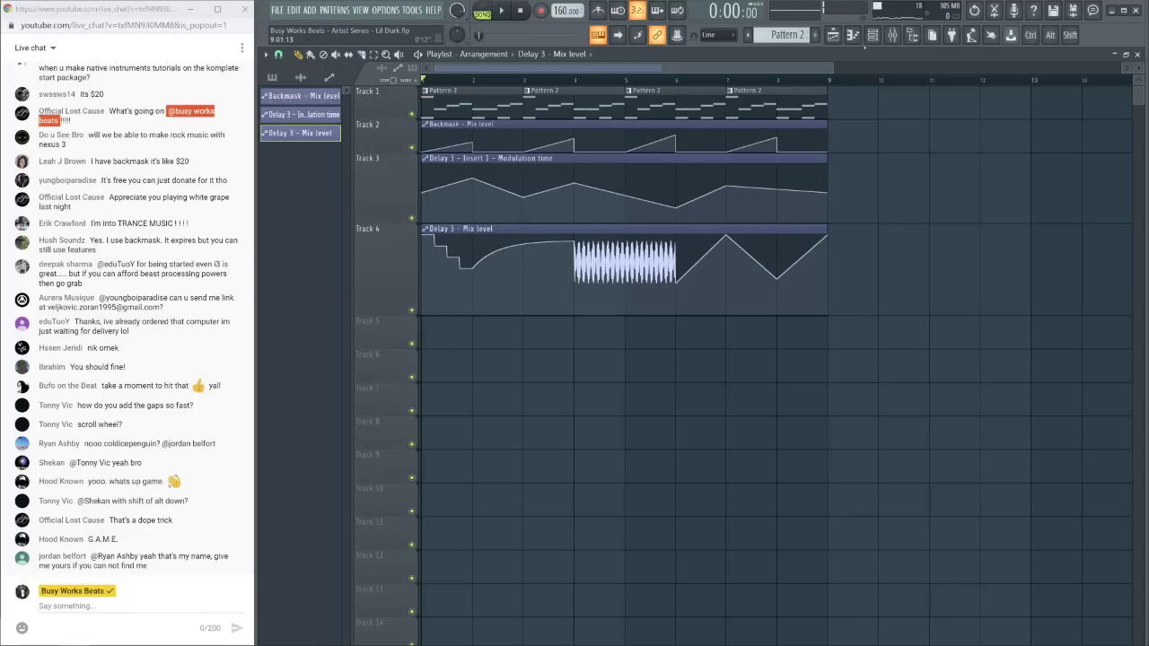
Open the Nexus instrument from the channel rack and search its Plucked factory presets for "bell"
click(873, 36)
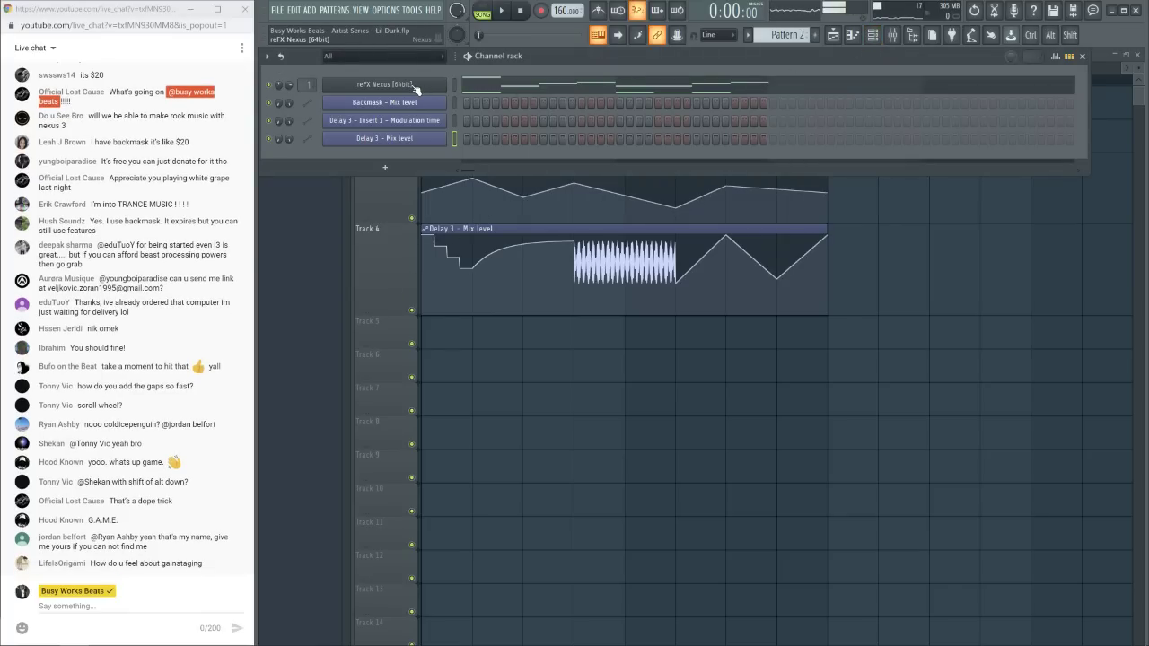
click(415, 86)
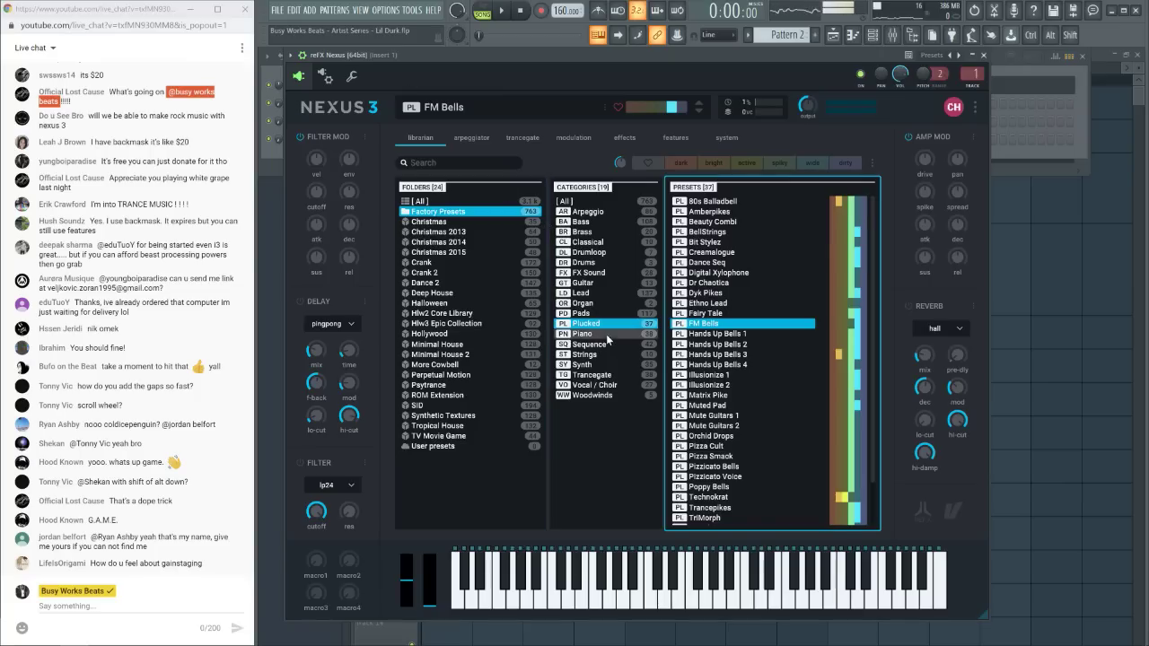
click(449, 163)
text(b)
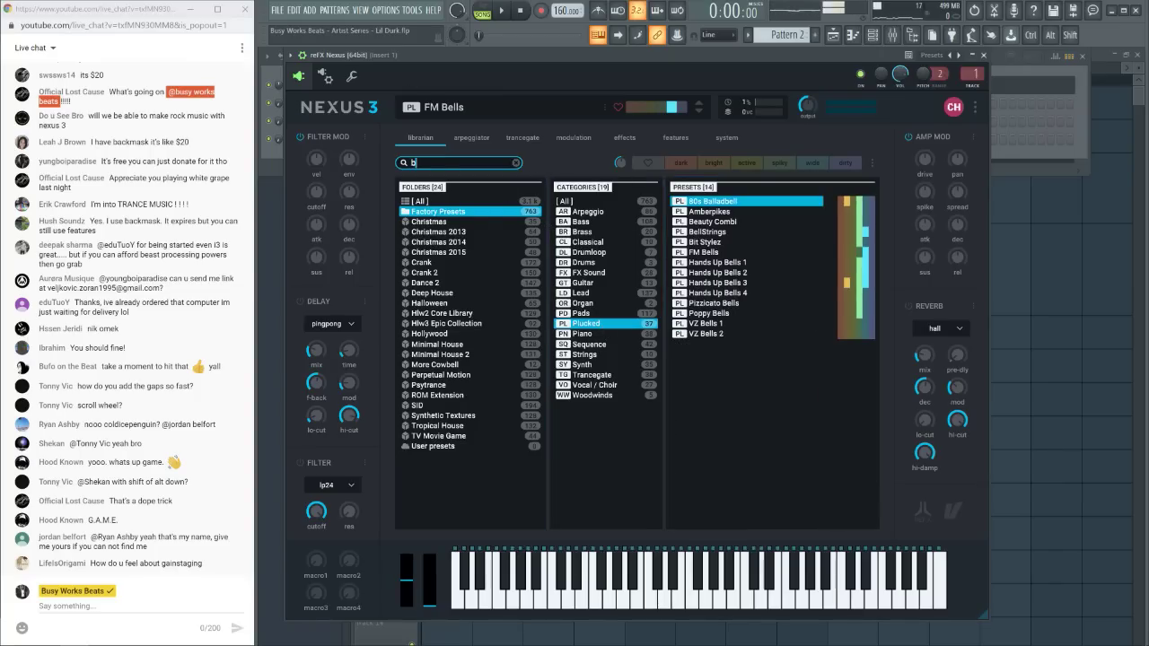
text(ell)
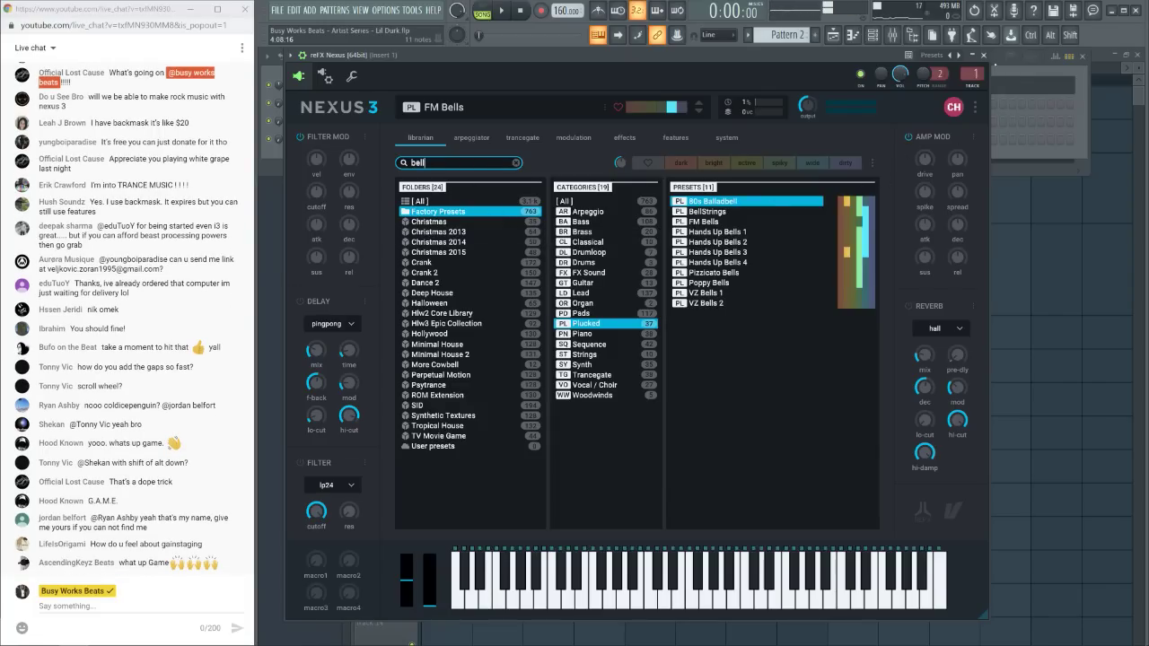
click(983, 54)
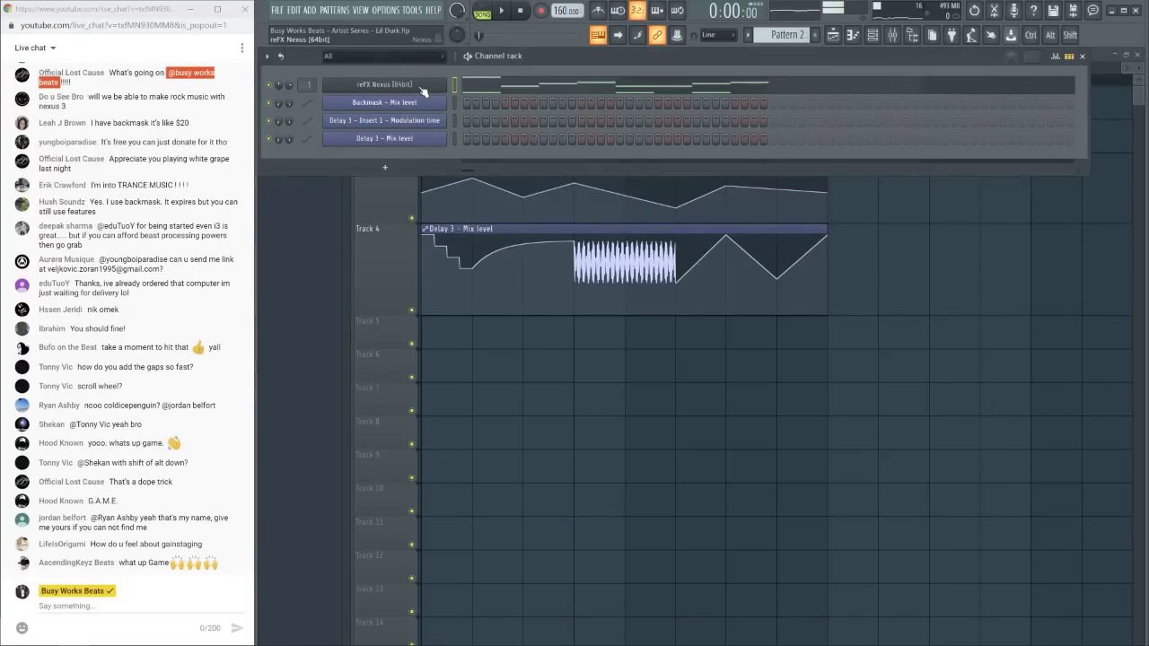
click(444, 213)
click(466, 161)
text(bell)
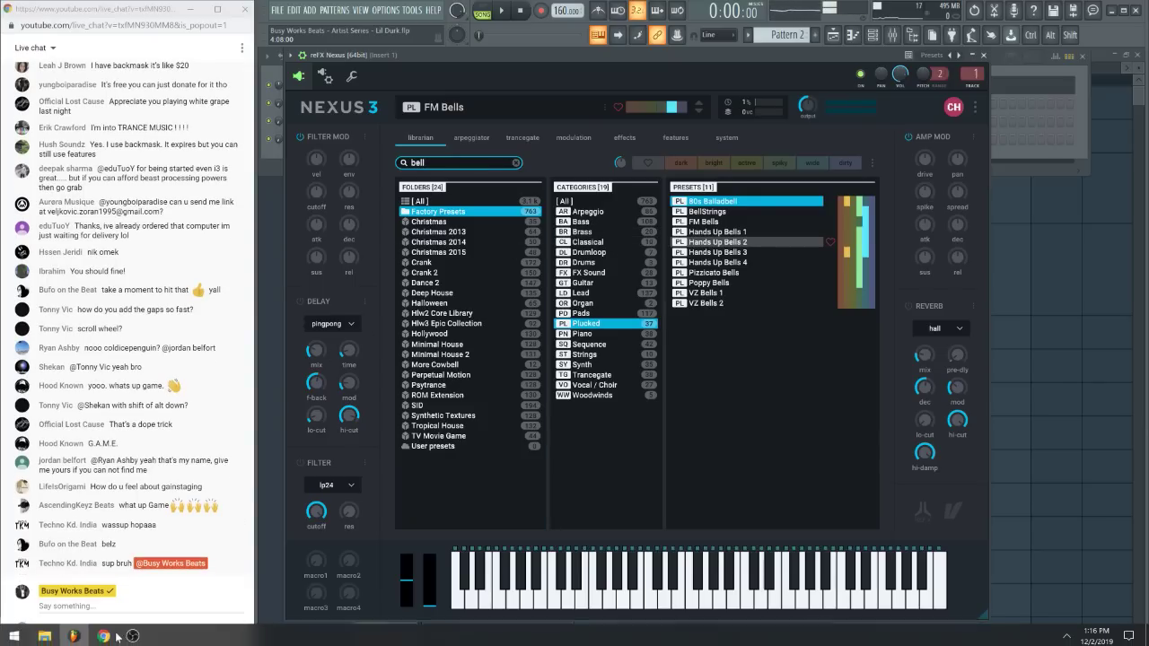
click(103, 575)
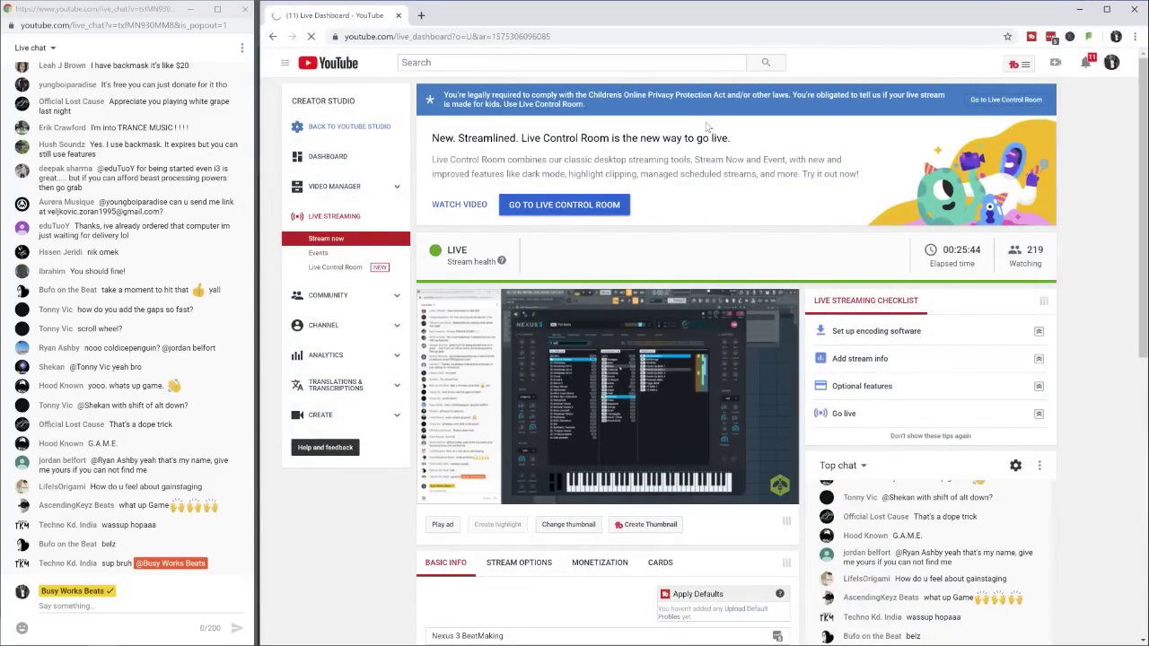
click(1079, 10)
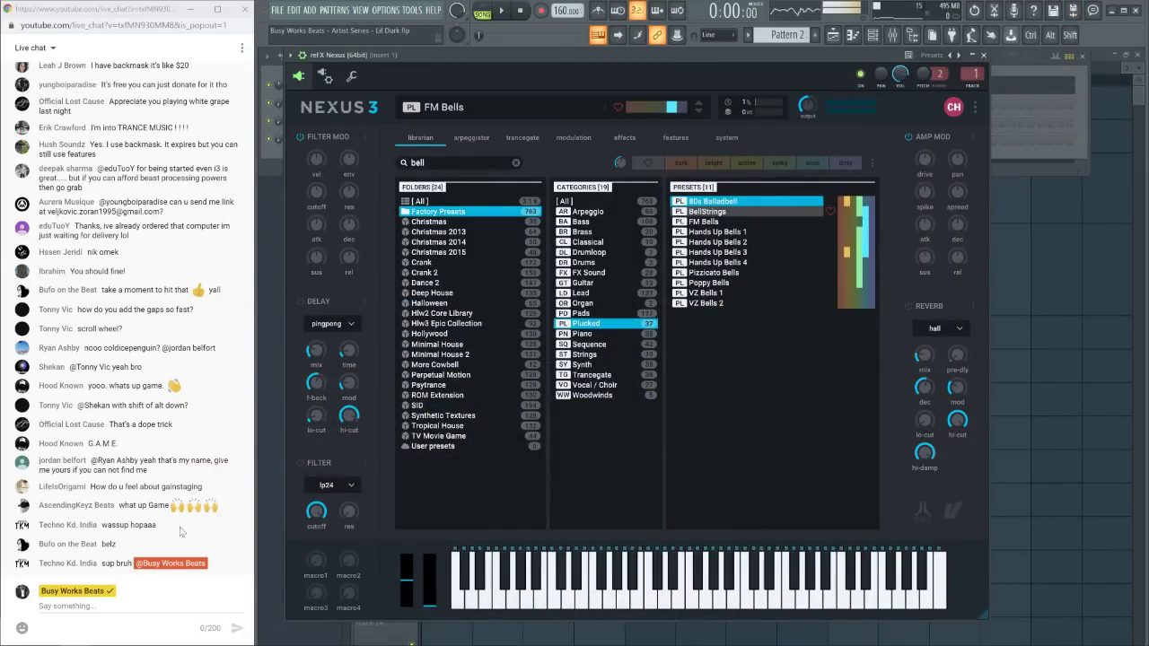
text(http://busyworksbeats.com/giveaway Click Here to Enter for the Next Nexus 3 Giveaway)
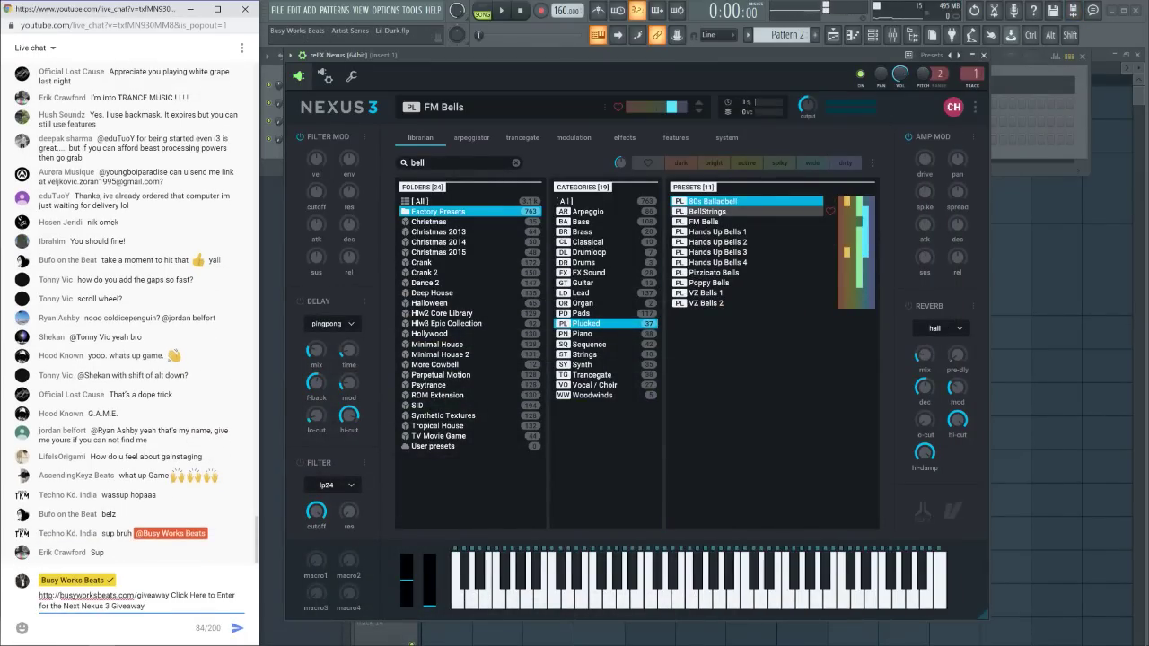
key(Return)
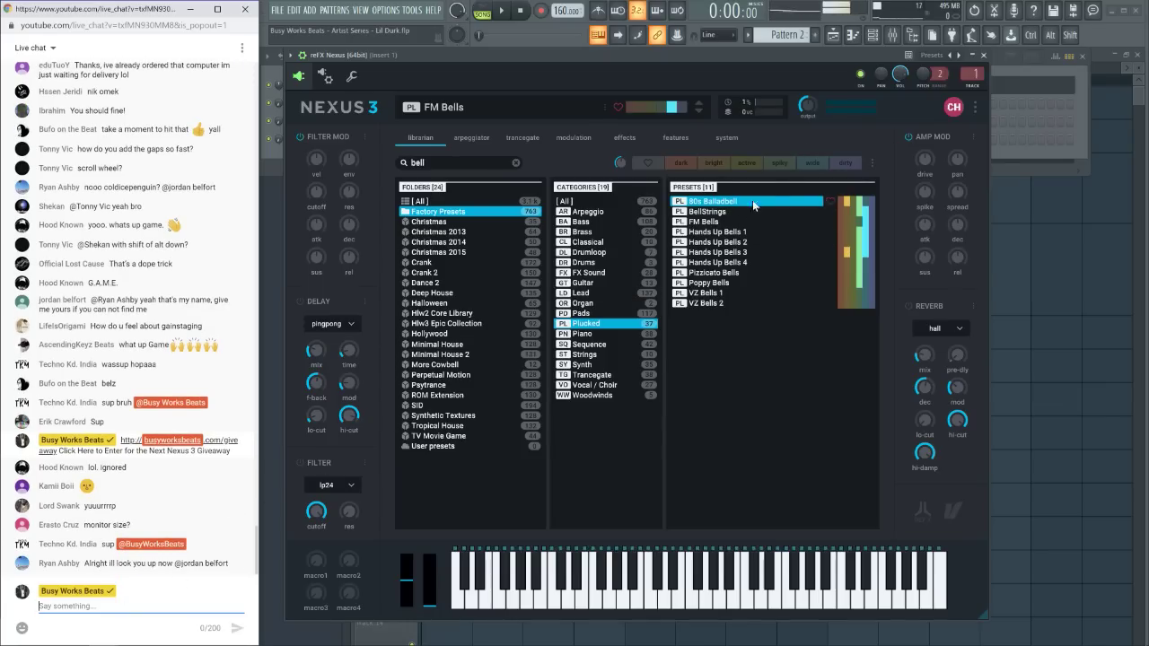
Load the Poppy Bells preset in Nexus, play the arrangement and set the reverb mix to 53
click(714, 284)
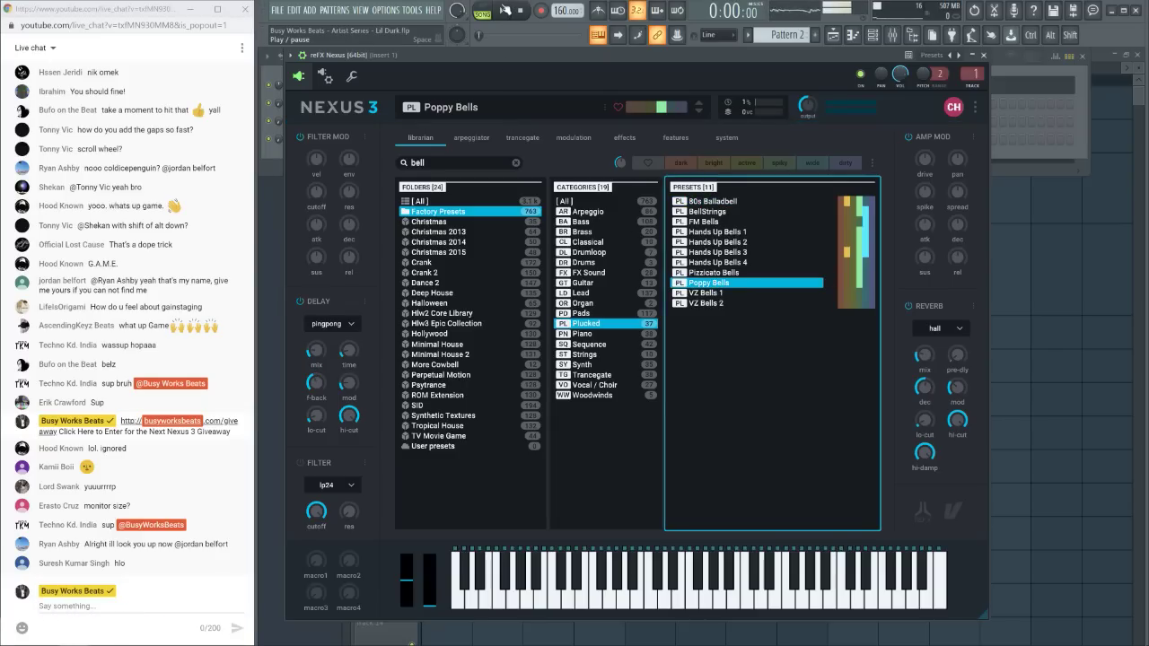
click(504, 11)
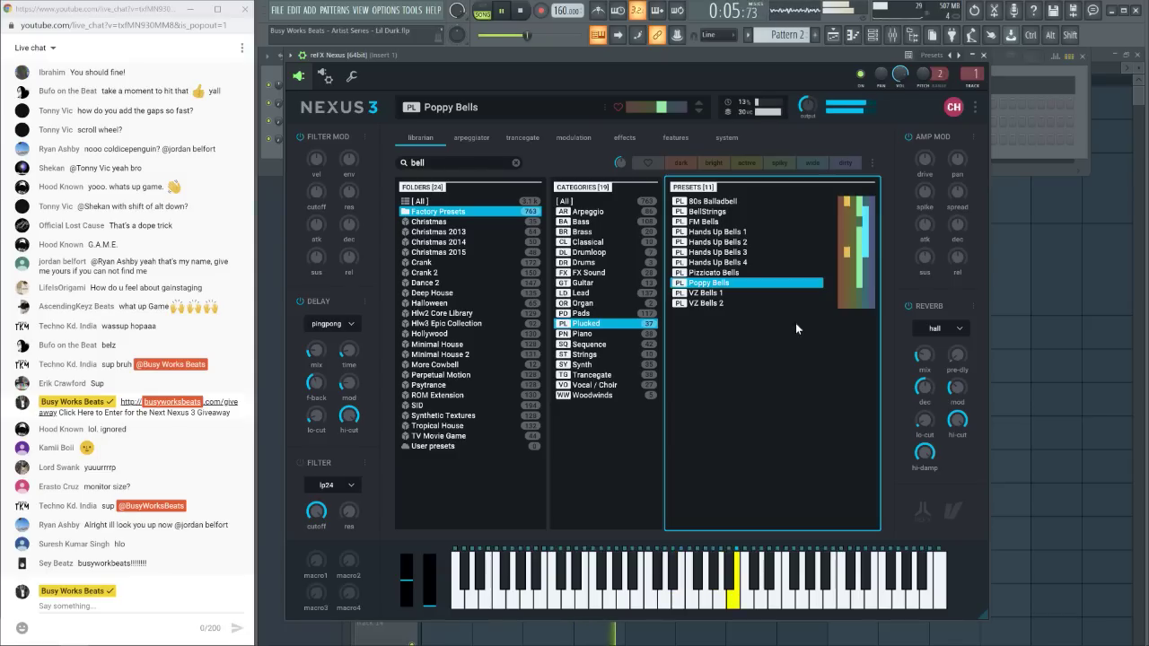
mouse_move(925, 337)
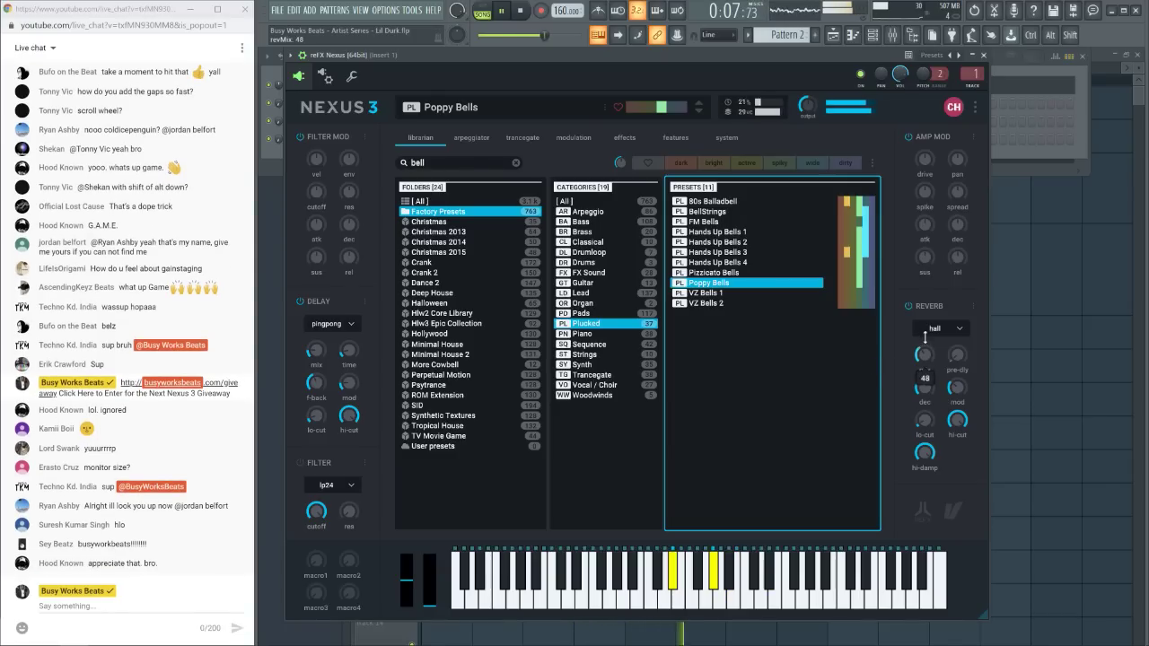
drag(924, 337, 925, 332)
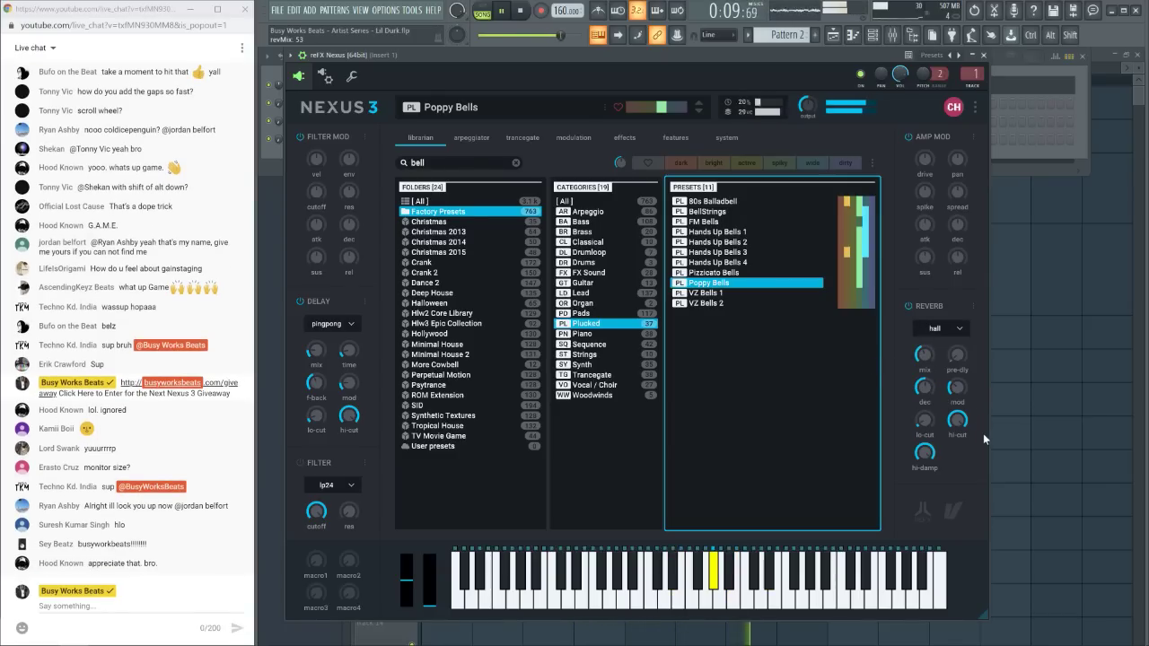
Switch the Nexus reverb type from hall to nuclear while the arrangement plays
click(961, 331)
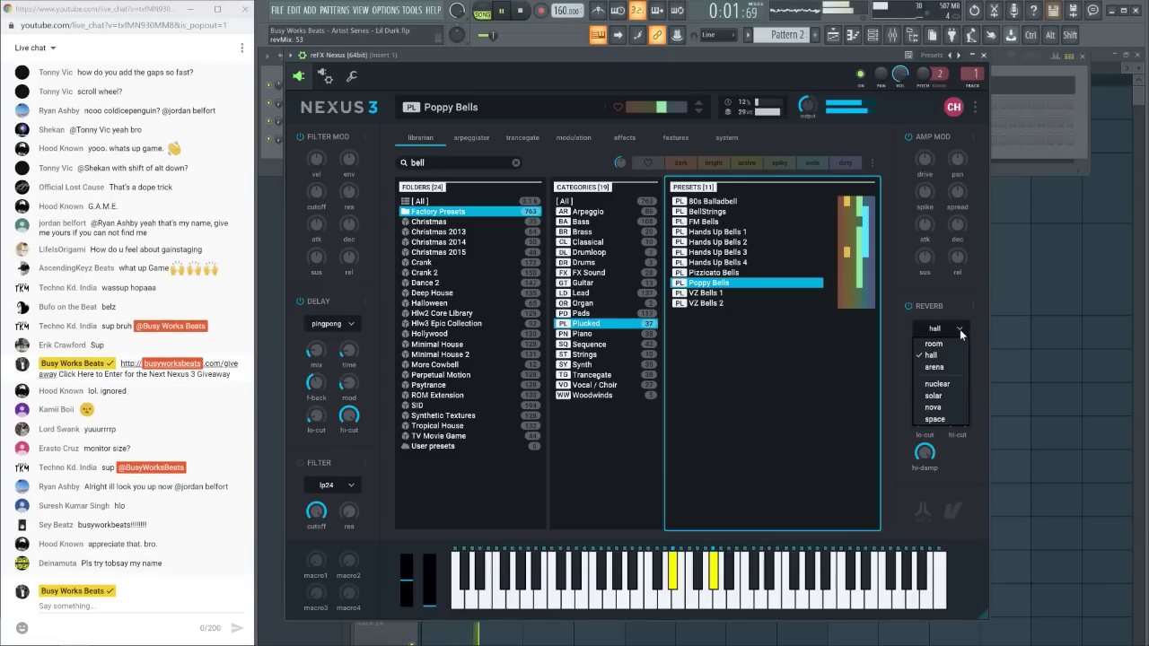
click(951, 385)
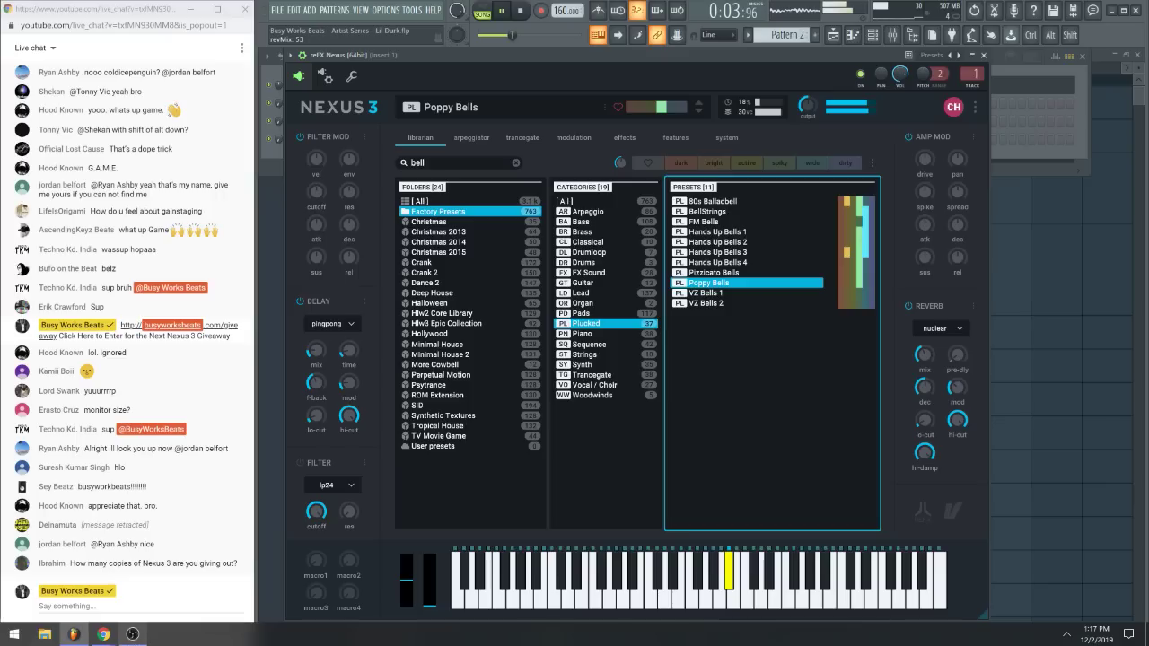
mouse_move(106, 636)
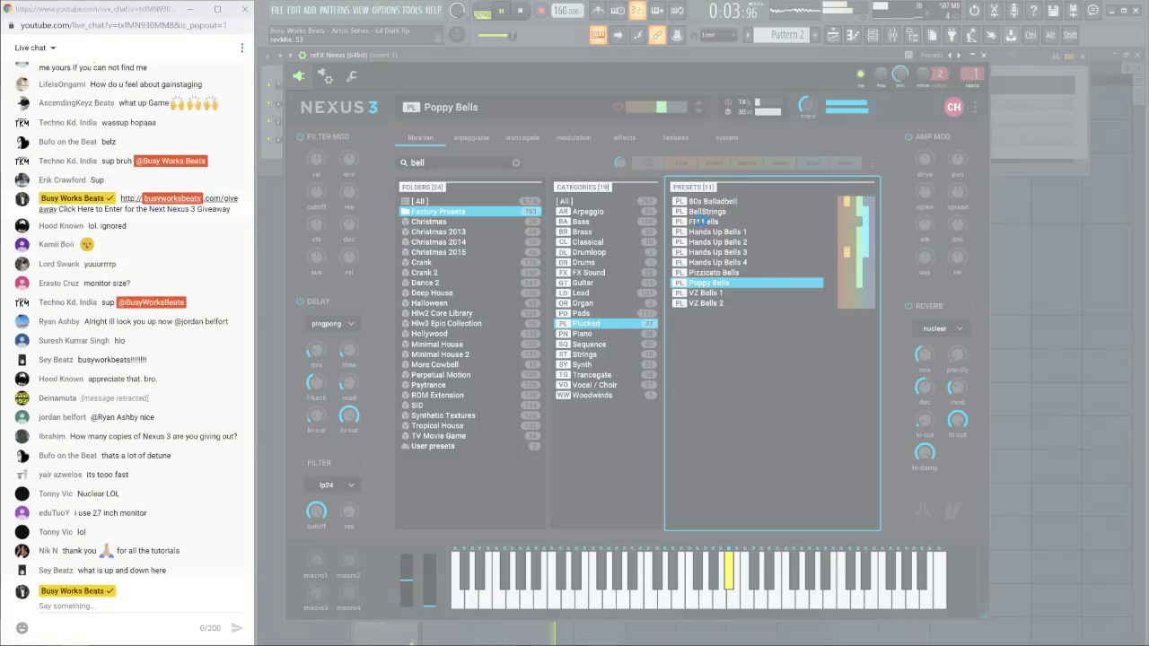
click(700, 221)
click(650, 362)
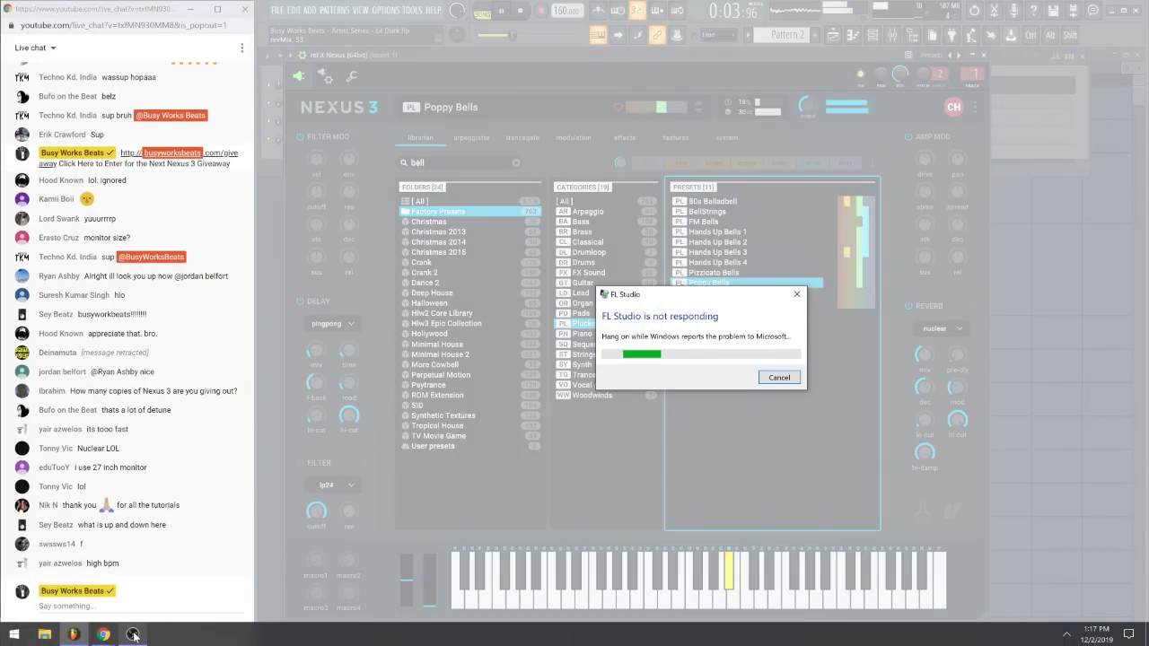
Switch to OBS, toggle the visibility of the screen full source off and on, and minimize OBS
click(133, 635)
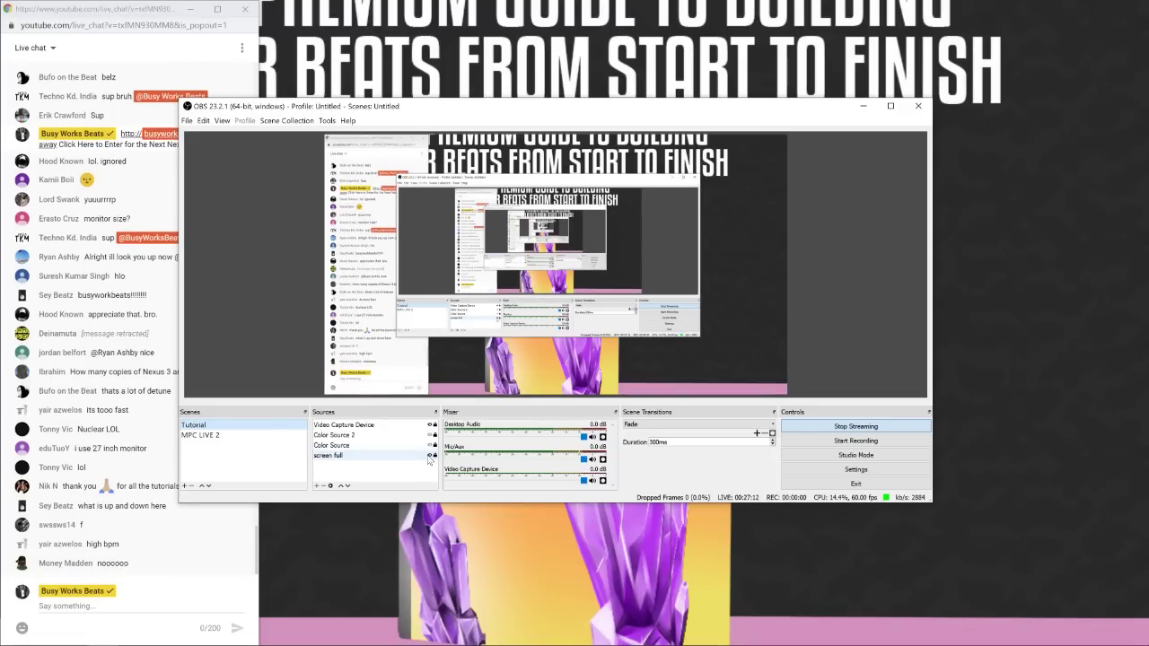
click(429, 458)
click(431, 456)
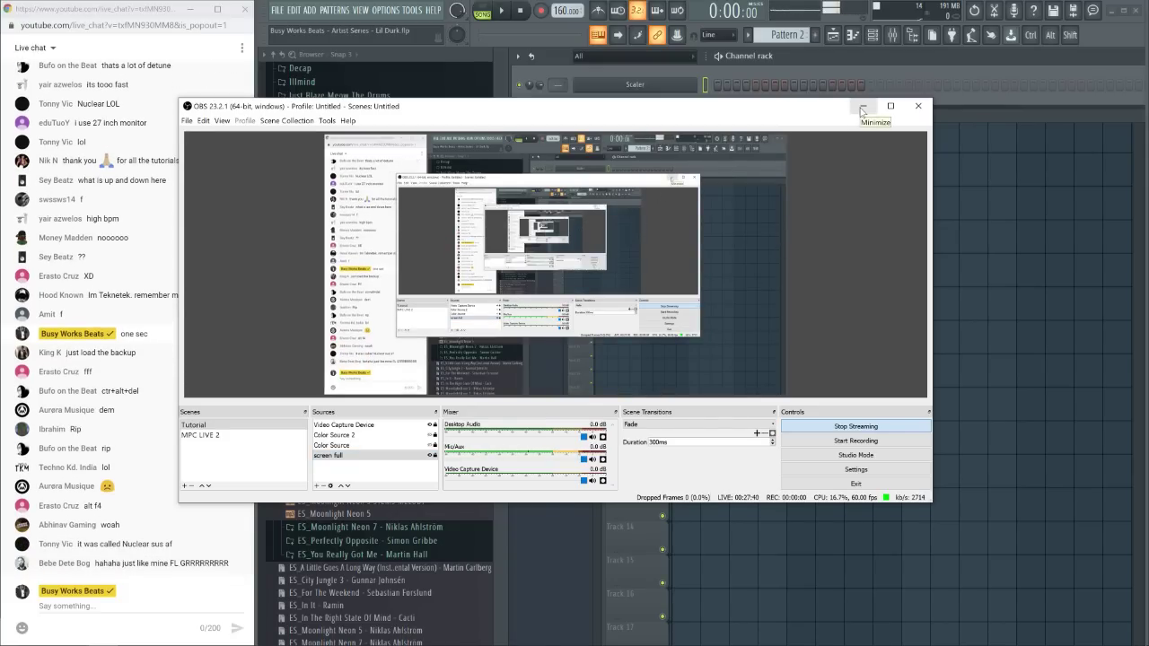
click(863, 110)
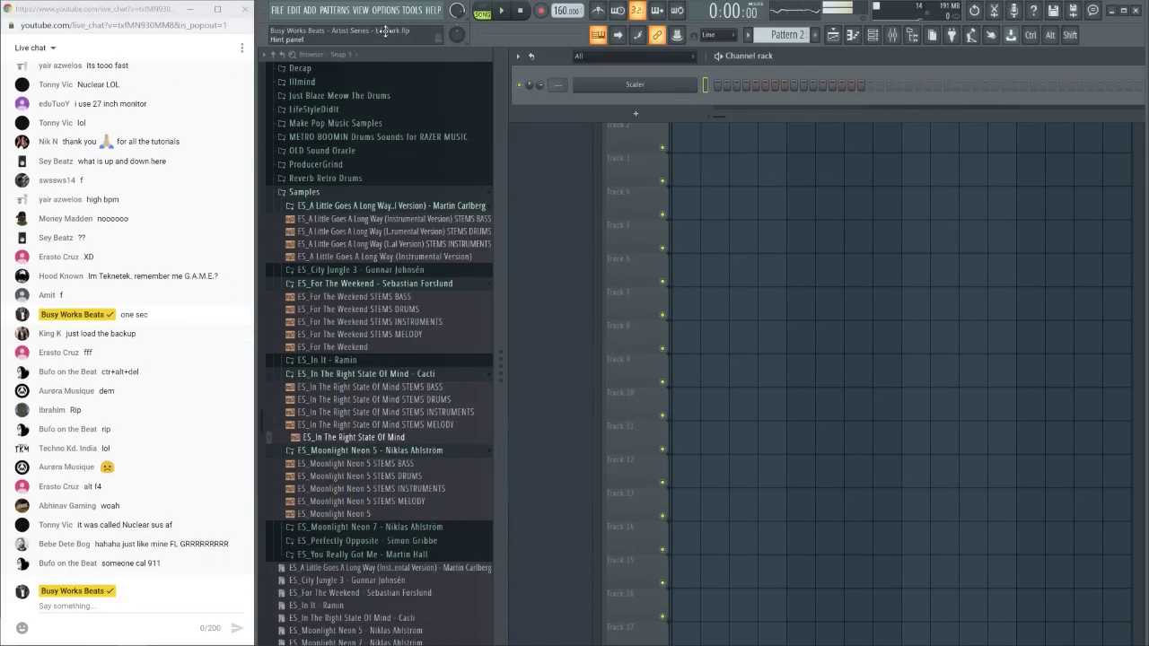
Bring the channel rack back into view and replace the Scaler channel with reFX Nexus [64bit]
click(729, 170)
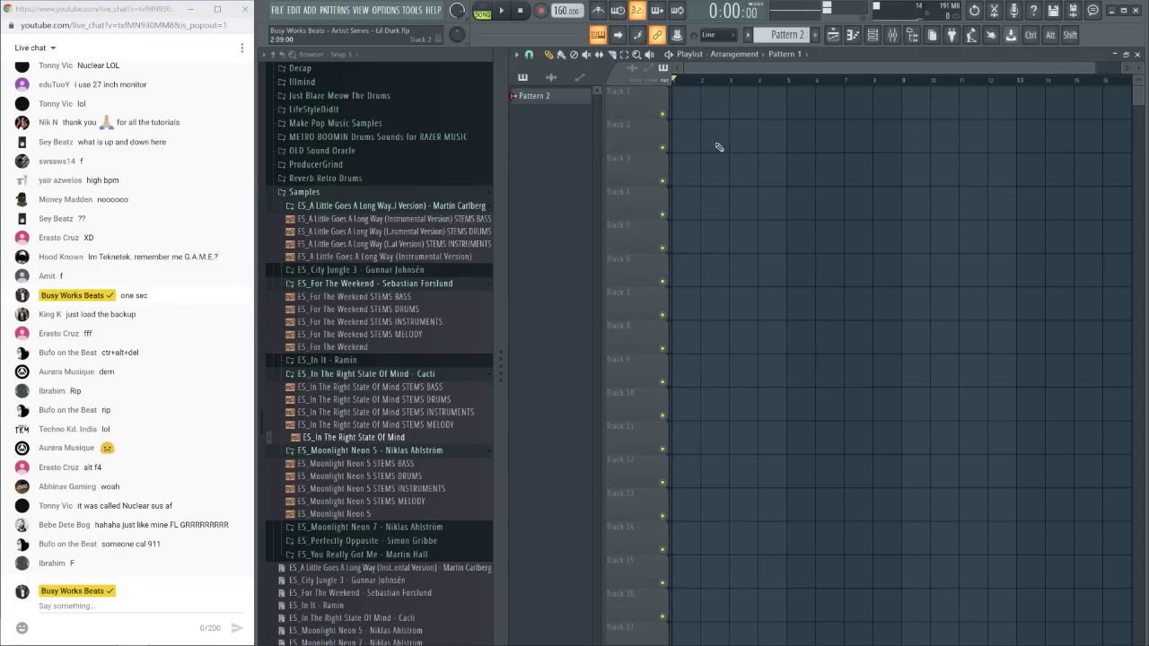
key(F6)
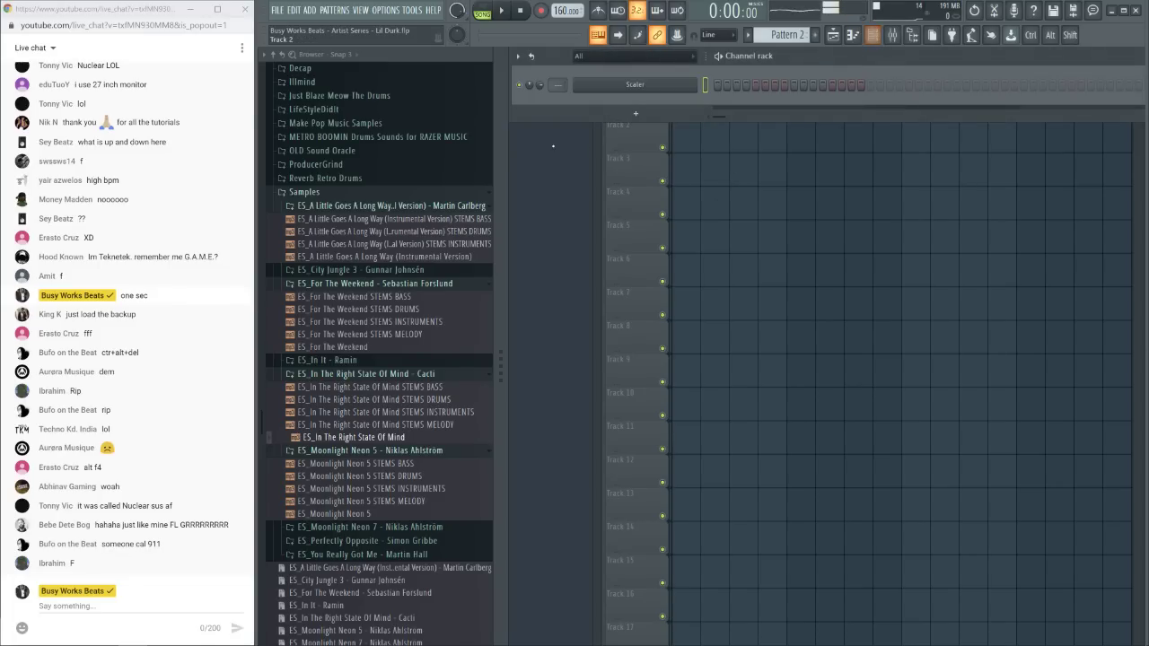
right_click(647, 85)
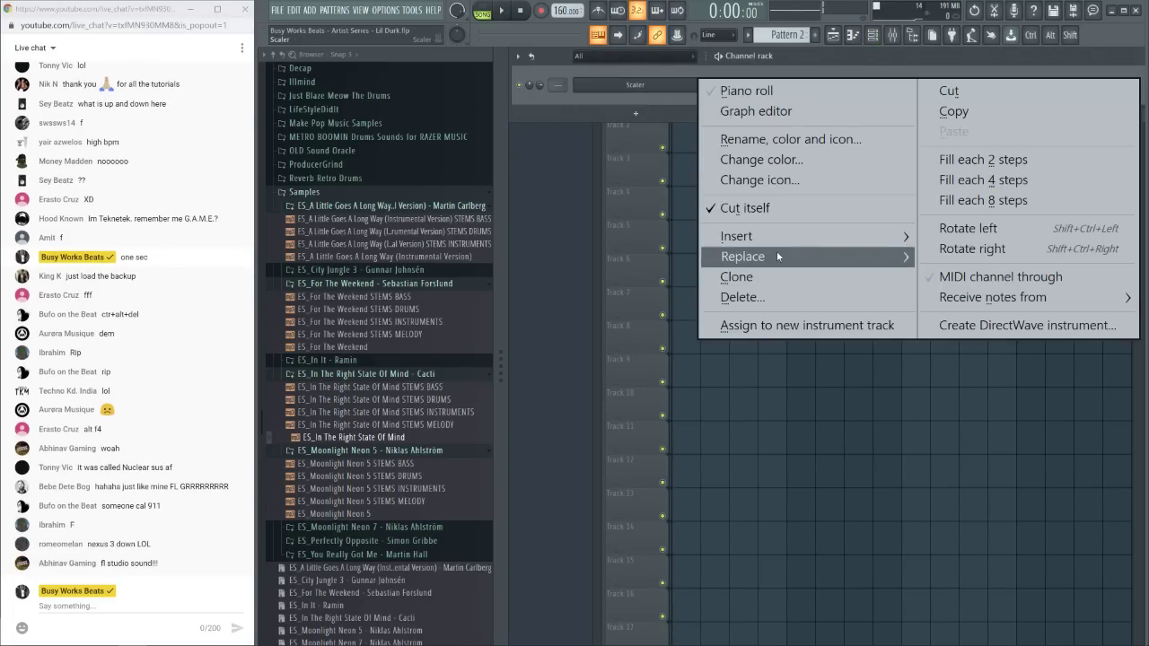
mouse_move(777, 256)
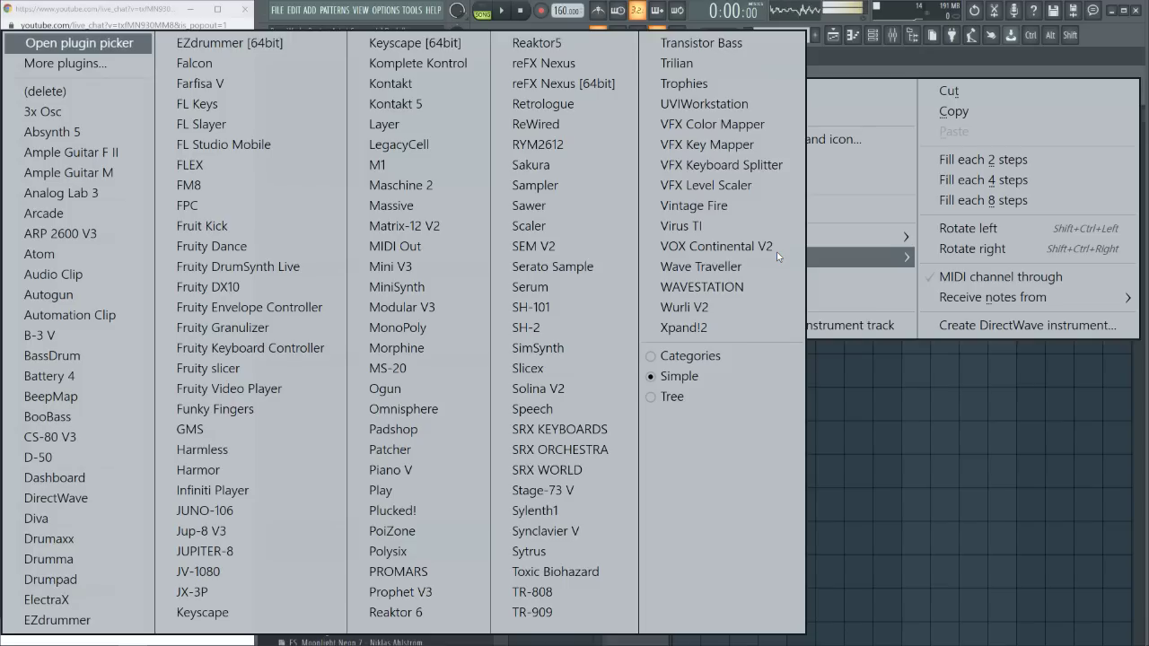
click(557, 86)
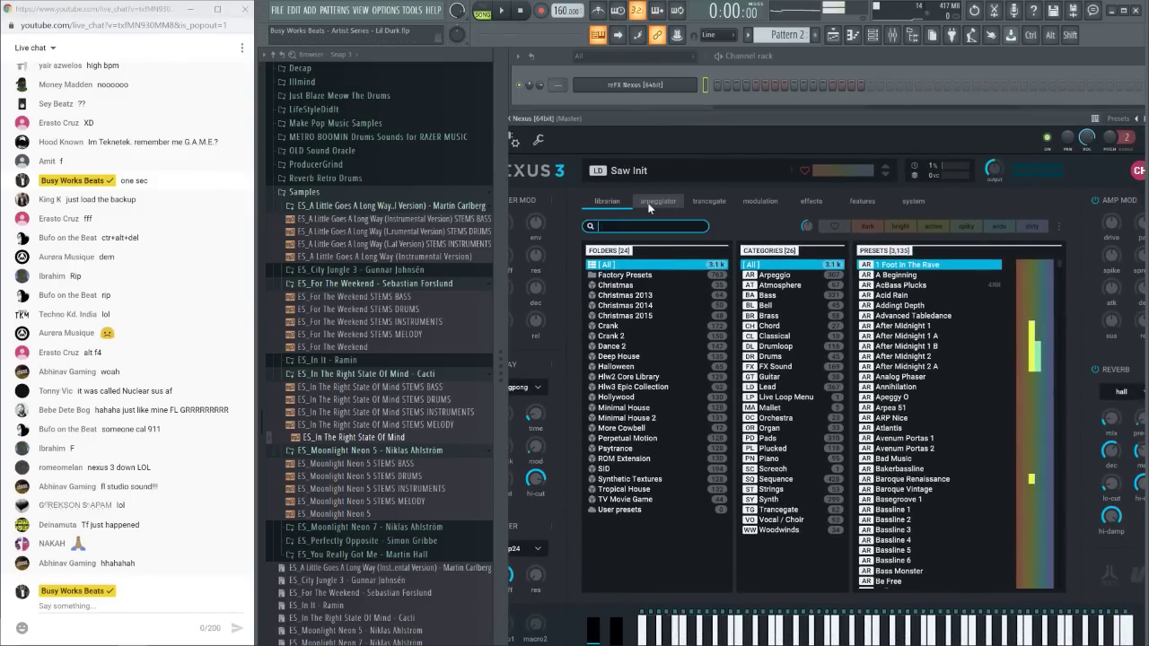
Look through the Nexus trancegate and modulation pages, return to the librarian and move the plugin window higher
click(708, 203)
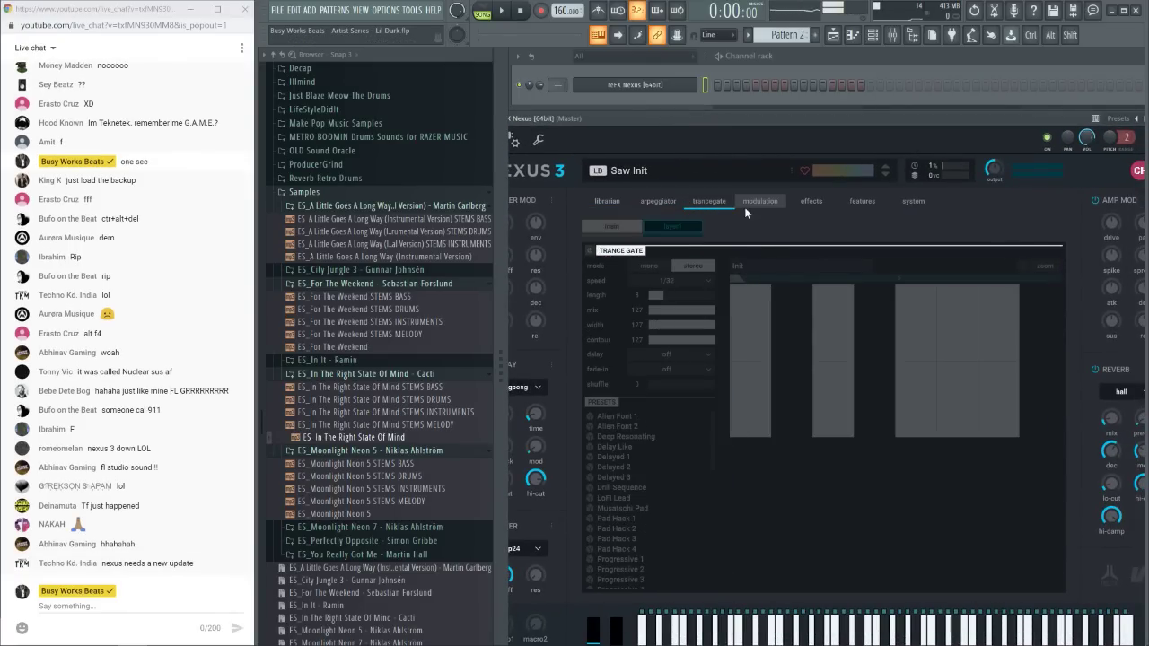
click(744, 202)
click(607, 201)
drag(659, 118, 697, 79)
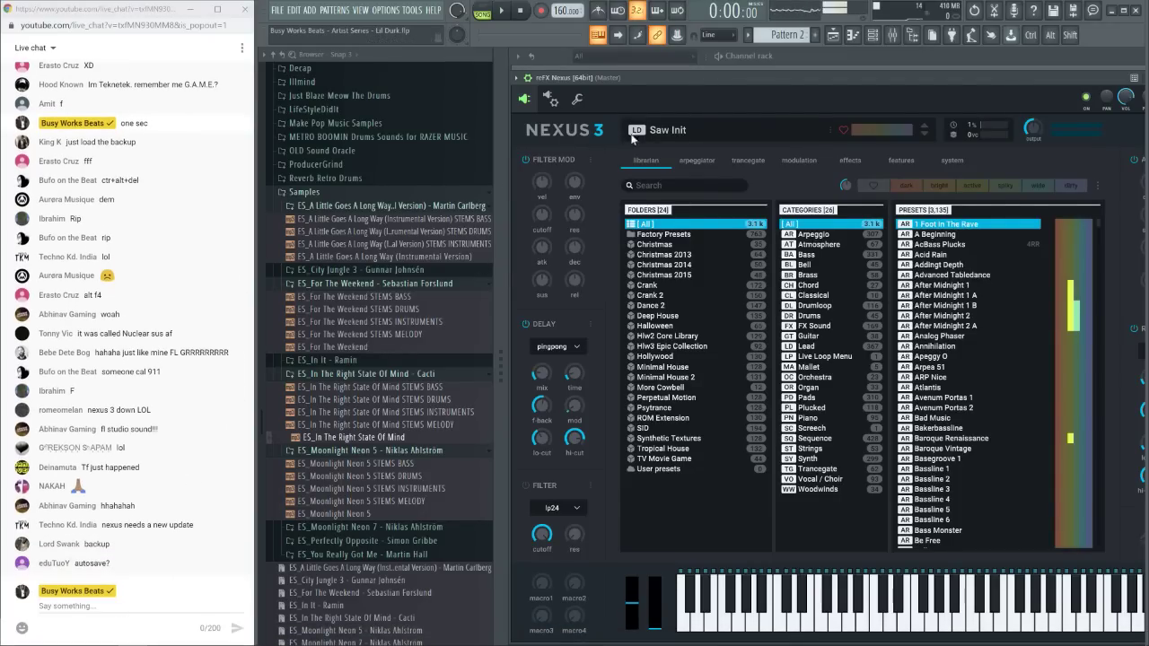
Check the Recent files and Current project folders in the FL Studio browser
scroll(446, 161, up, 3)
scroll(377, 198, up, 15)
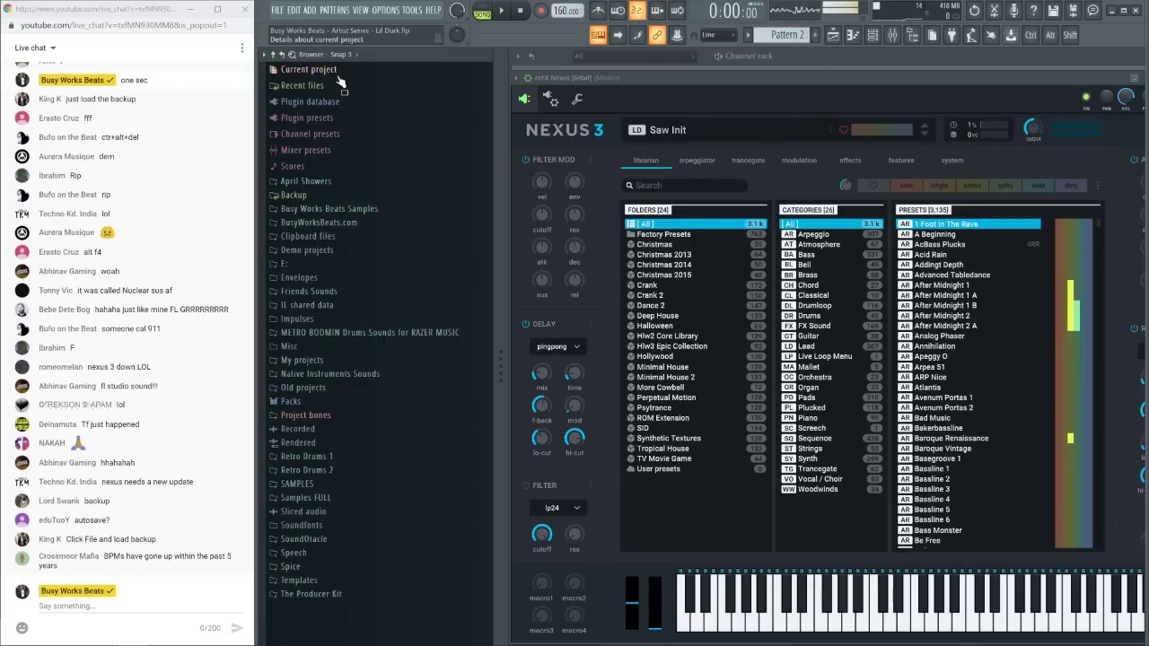
click(341, 86)
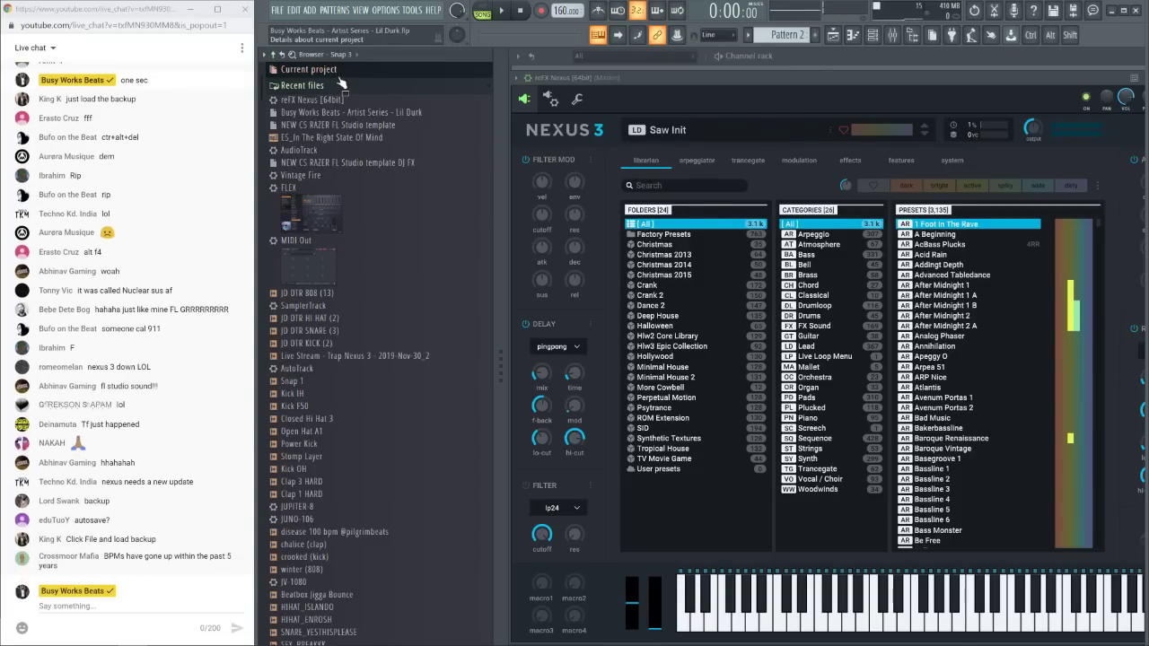
click(340, 85)
click(340, 85)
click(334, 72)
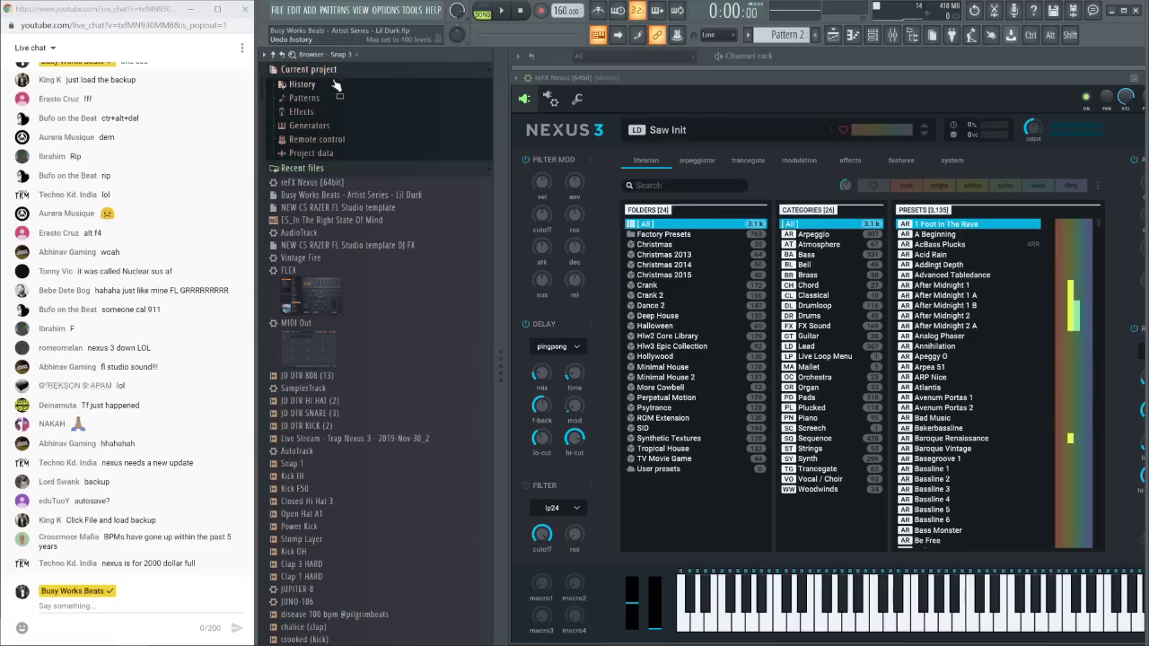
click(328, 170)
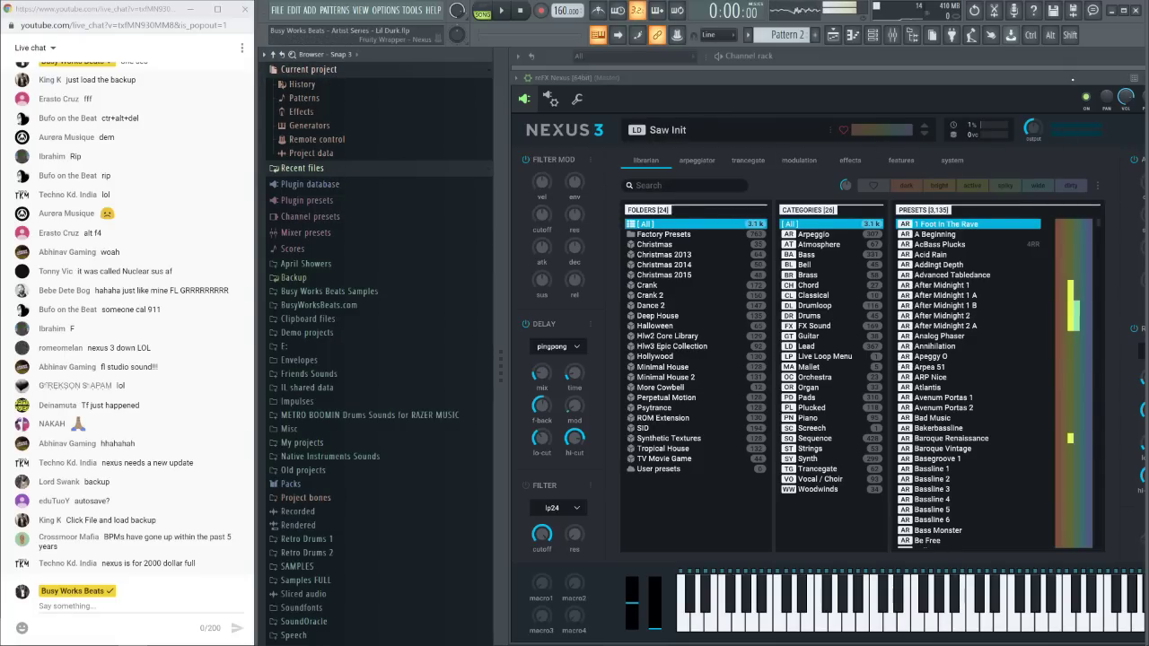
Hide the browser and reposition the Nexus window so the whole plugin interface is in view
drag(1072, 79, 1082, 70)
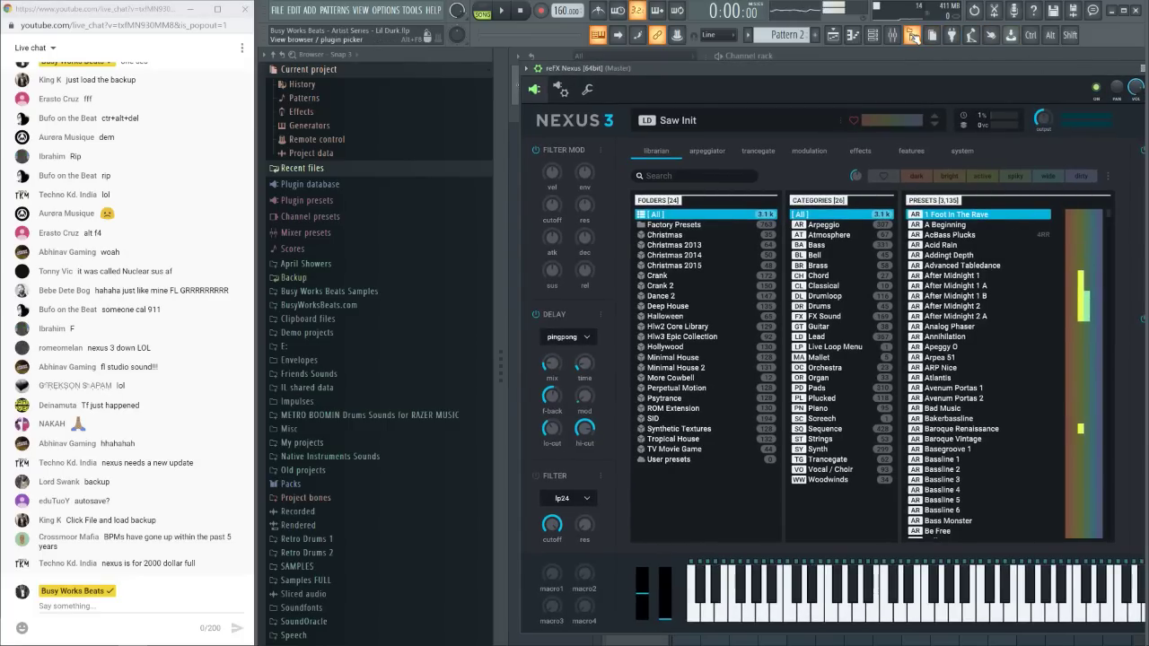
click(911, 35)
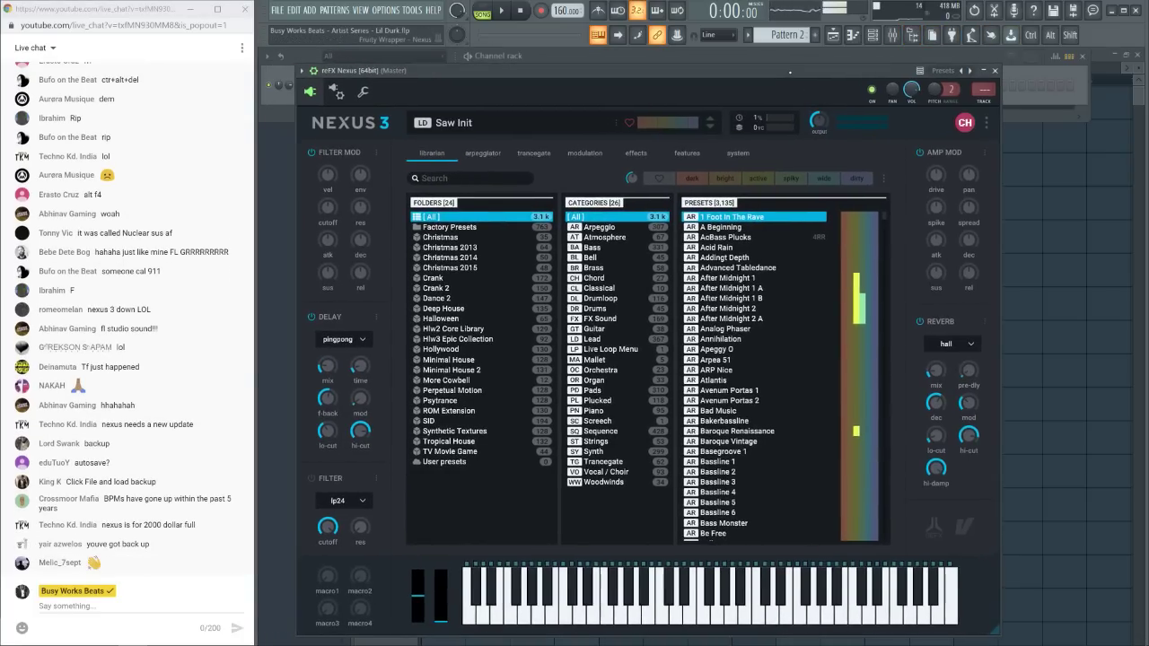
drag(790, 72, 857, 65)
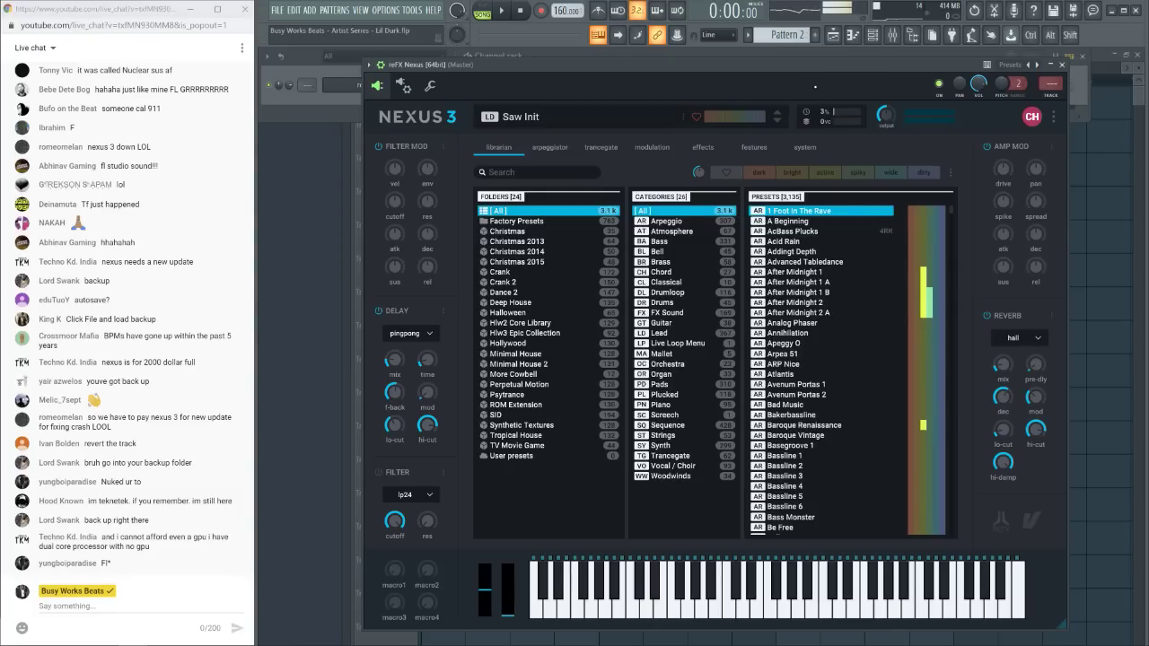
List the Piano category of the Nexus factory presets
click(539, 223)
click(684, 343)
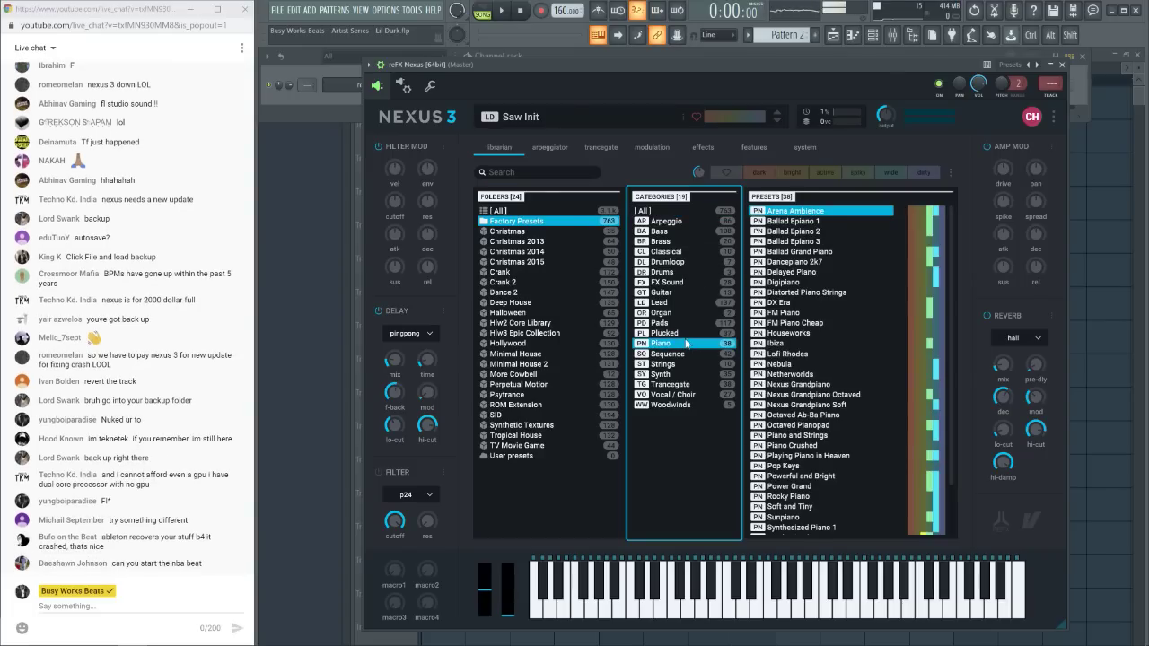
Load the Nexus Grandpiano preset and adjust its reverb, setting the reverb mix to about 51
click(833, 385)
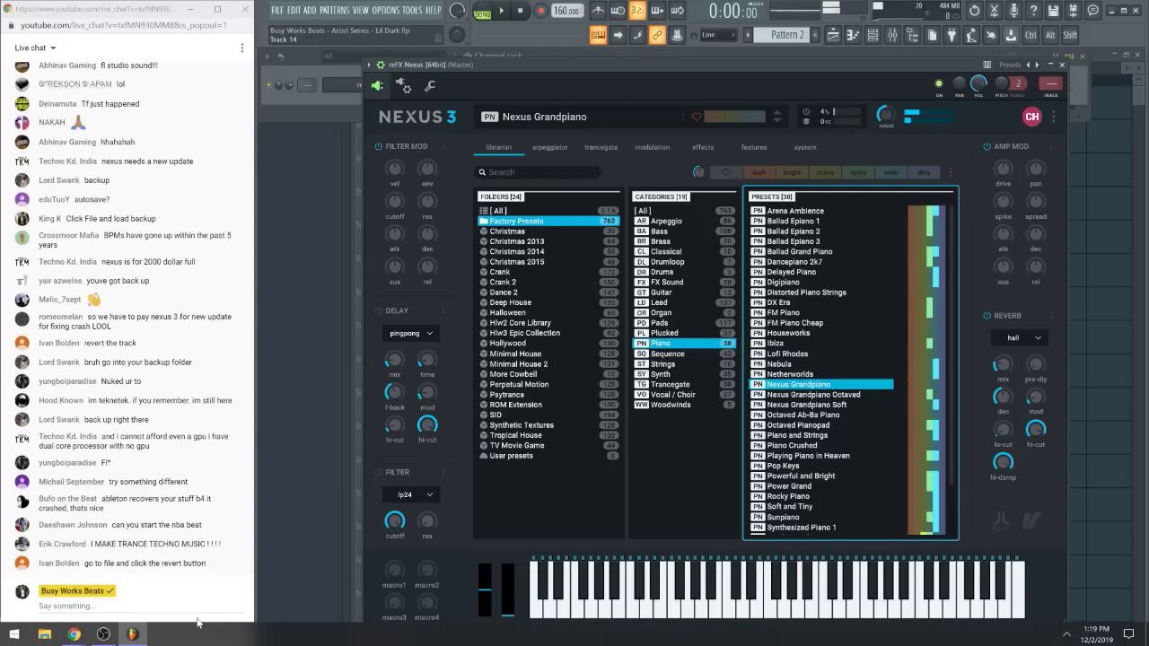
click(112, 636)
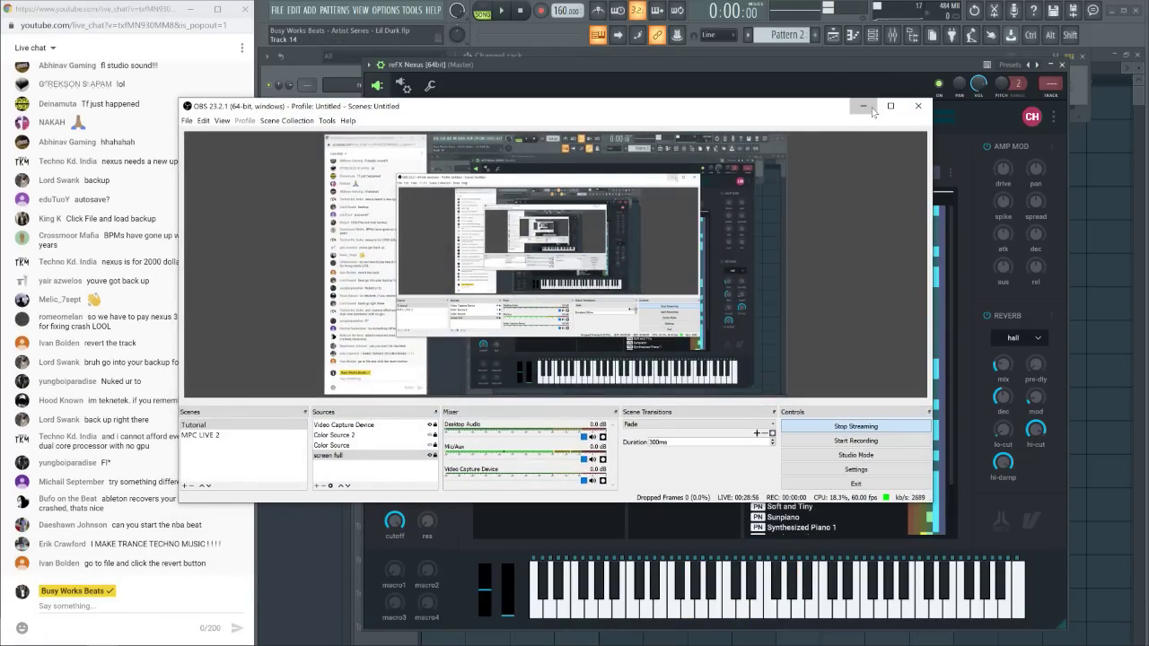
click(112, 636)
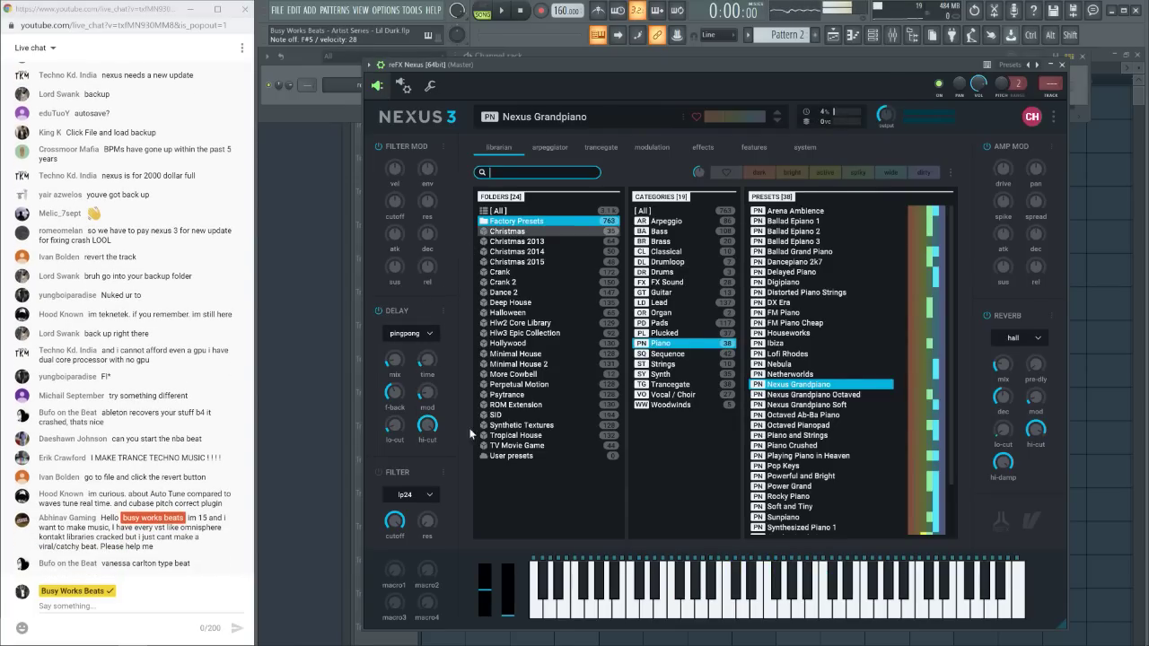
drag(990, 365, 1006, 339)
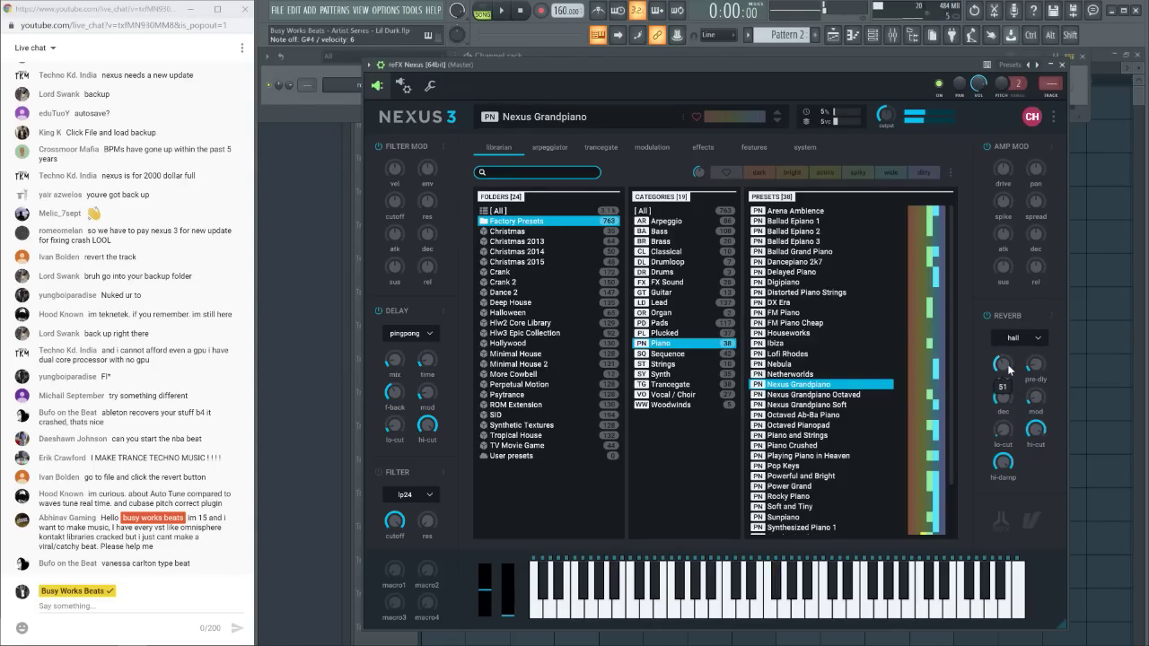
drag(1035, 396, 1041, 336)
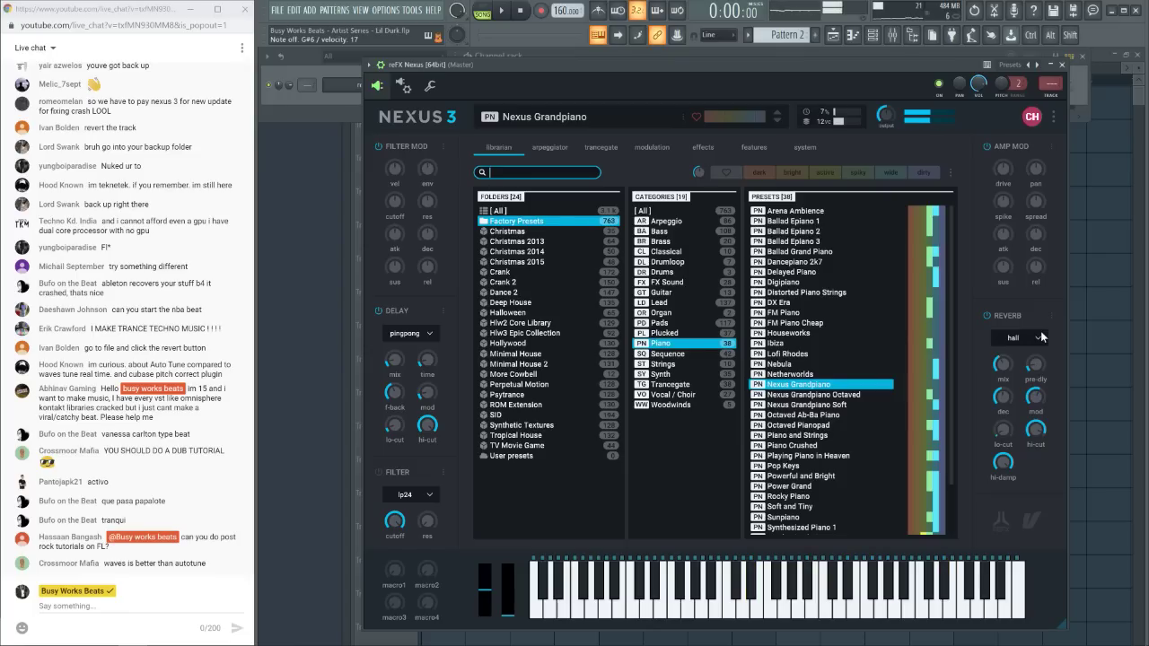
Record a two-bar part with the Nexus piano into Pattern 2 and bring up the channel rack
click(607, 9)
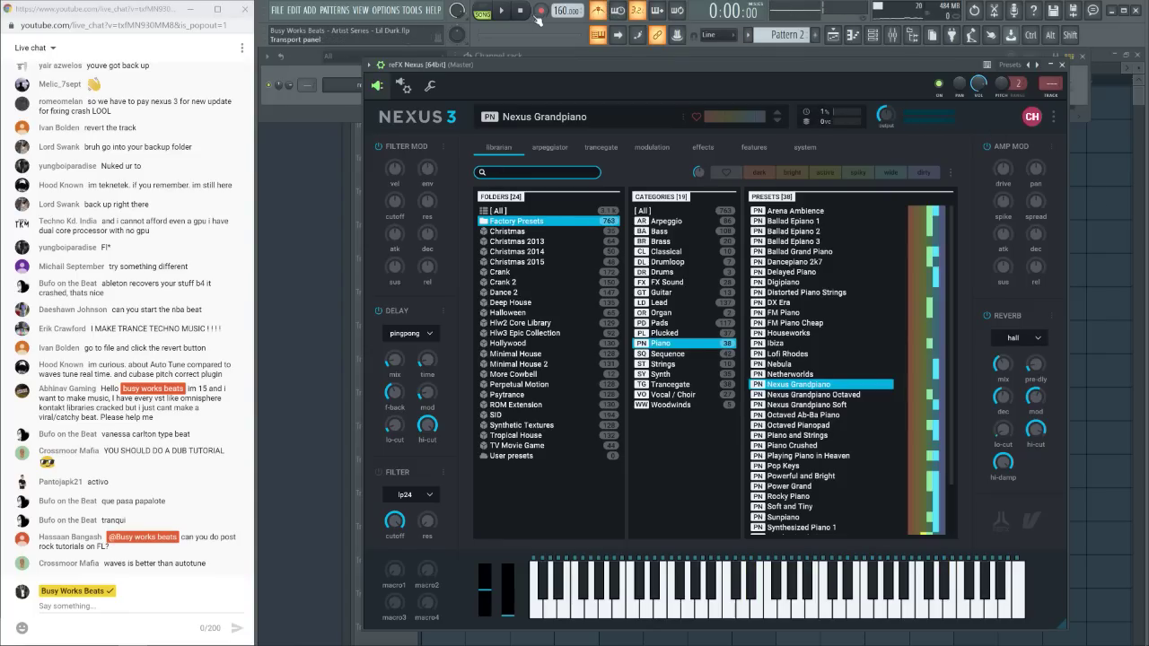
click(541, 11)
click(665, 459)
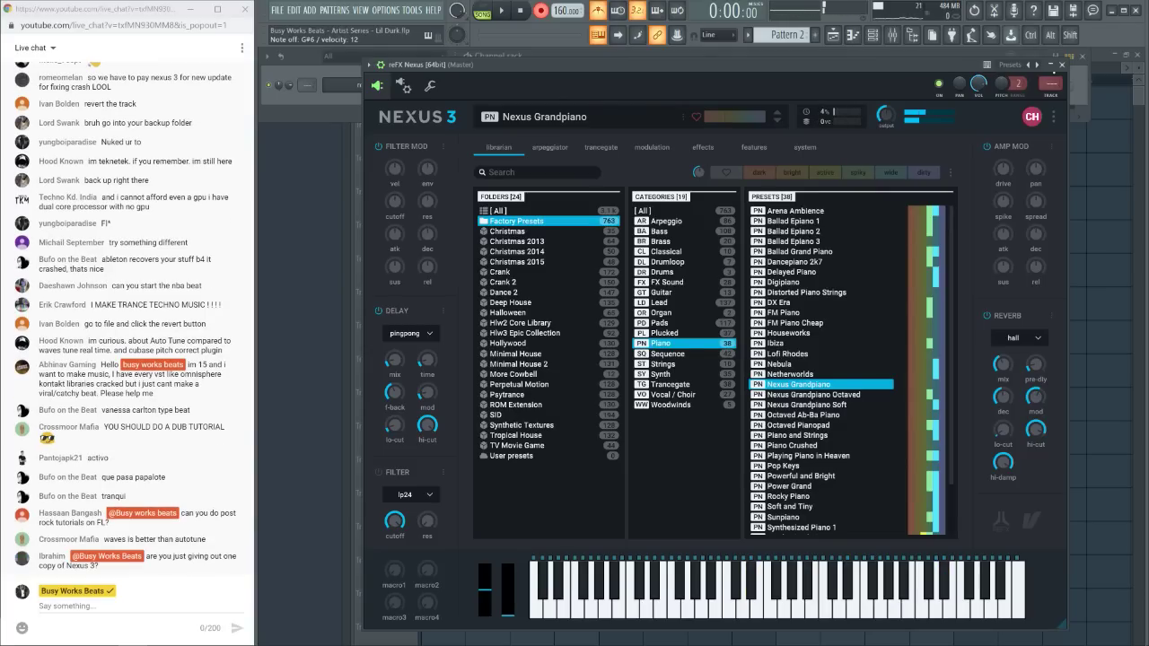
key(space)
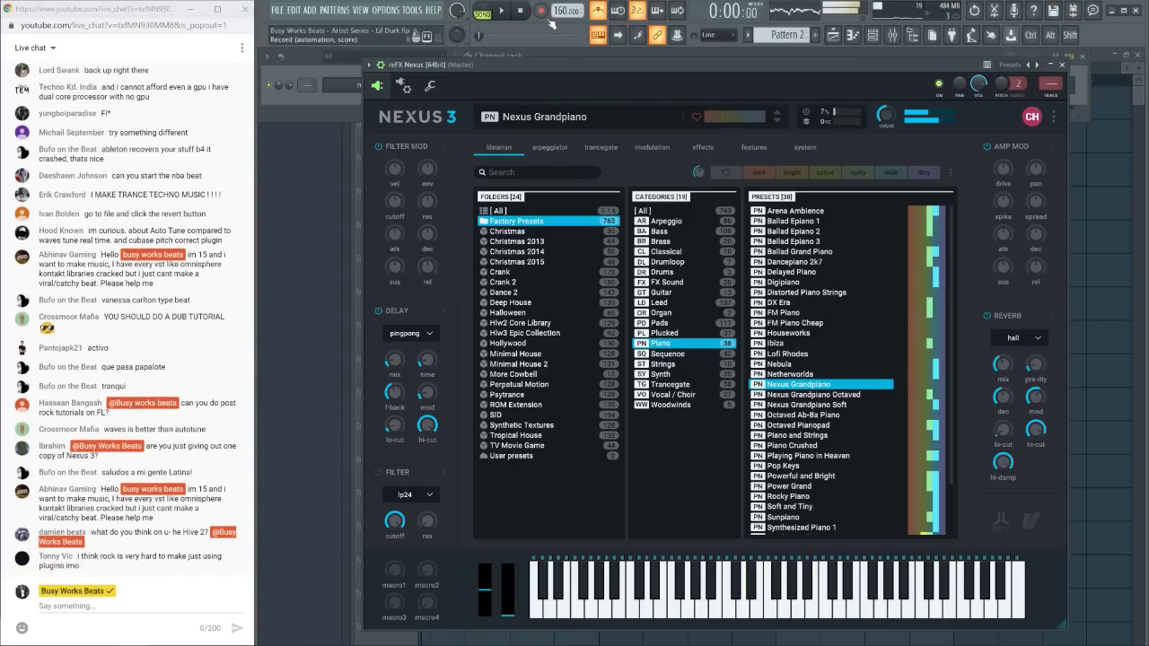
key(space)
key(F6)
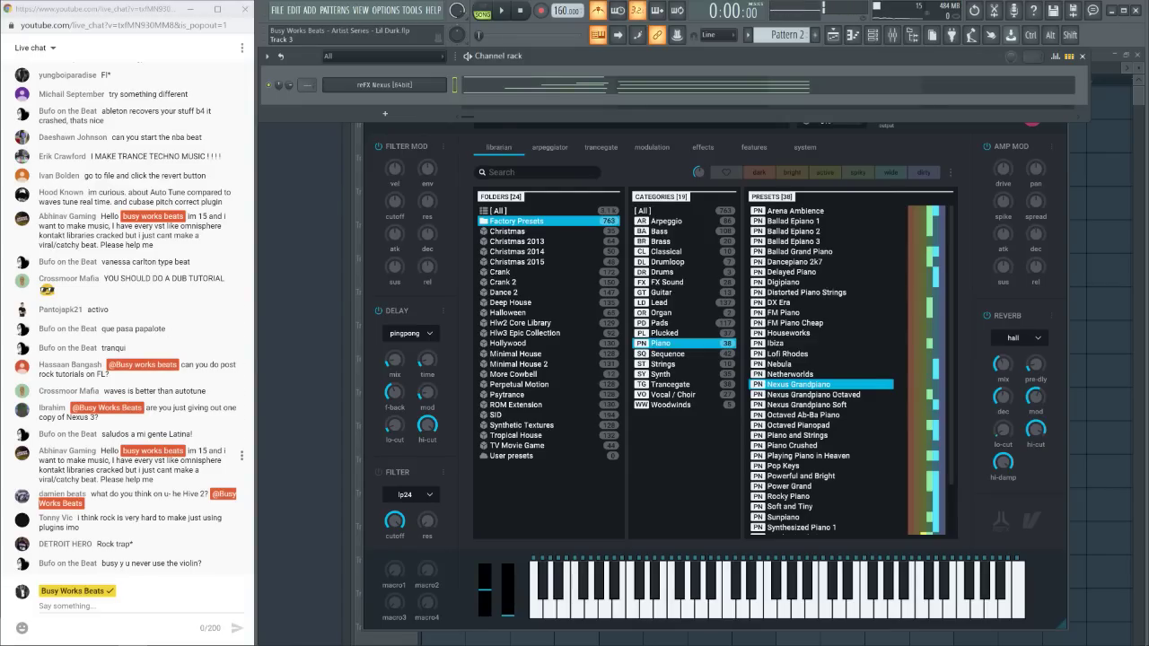
click(108, 606)
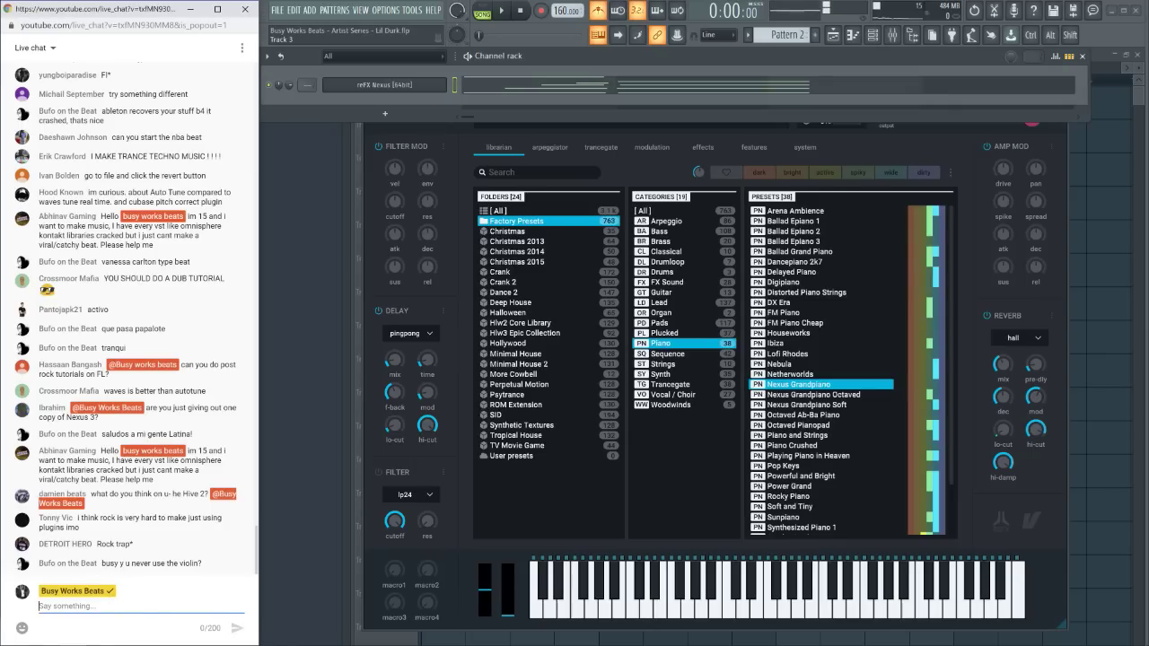
text(http://busyworksbeats.com/giveaway Click Here to Enter for the Next Nexus 3 Giveaway)
key(Return)
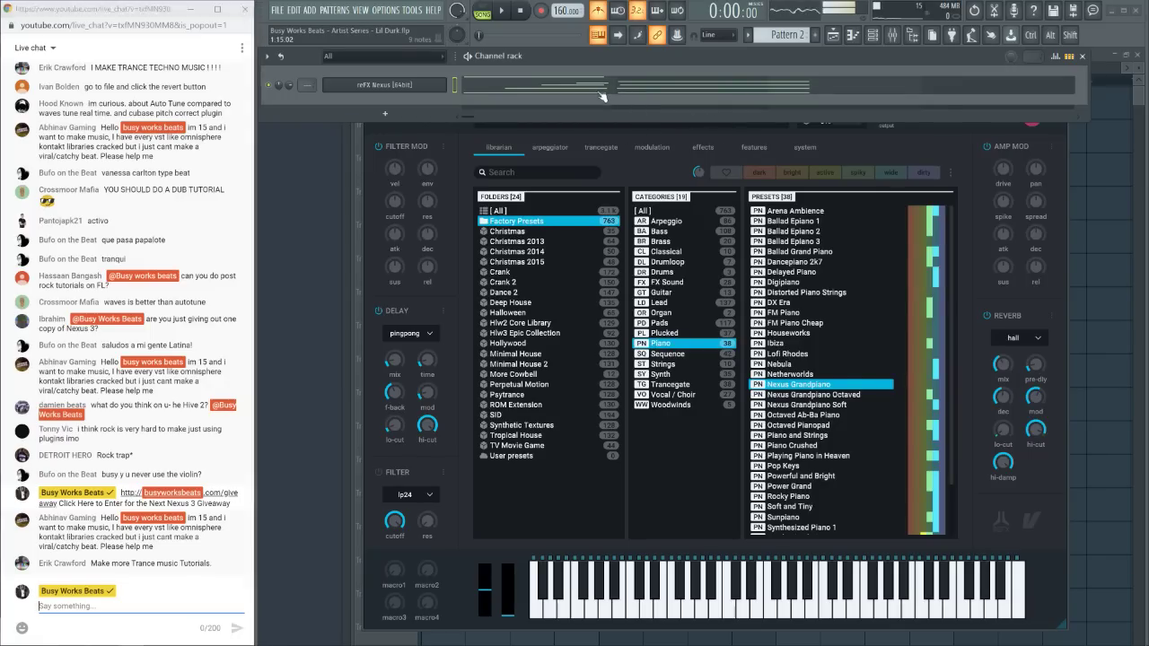
In the Nexus piano roll, lengthen the bar 1 notes D#5, A#5, D#6 and F#6 towards the start of bar 2
key(F7)
key(space)
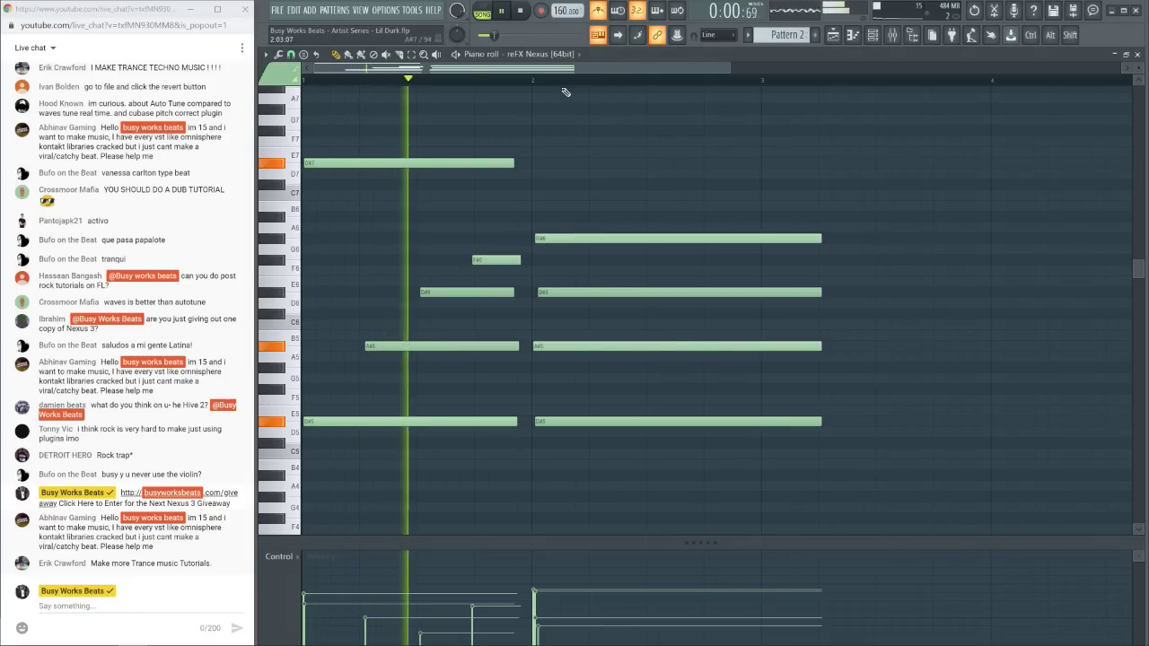
key(space)
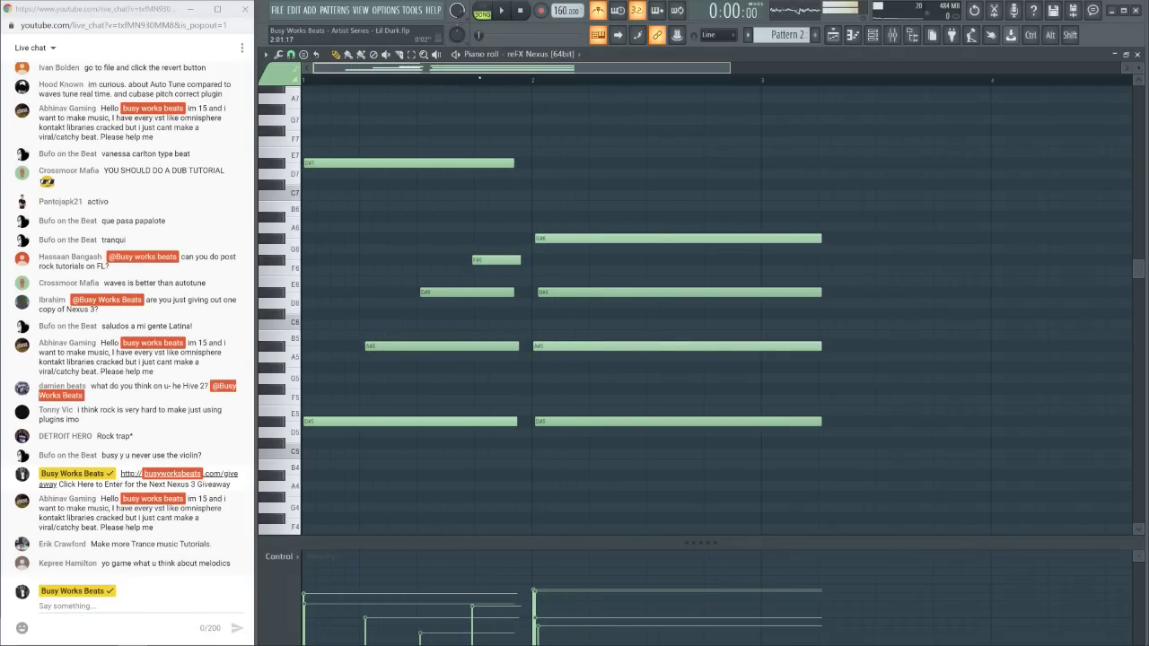
key(ctrl)
drag(481, 433, 534, 270)
key(alt)
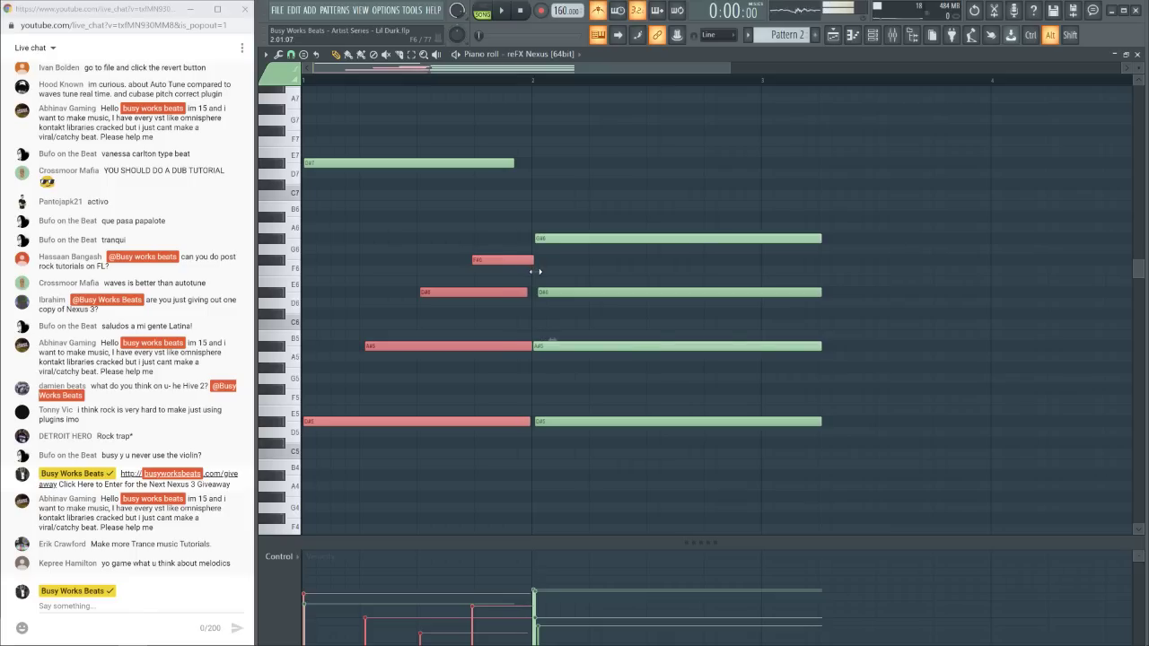
key(space)
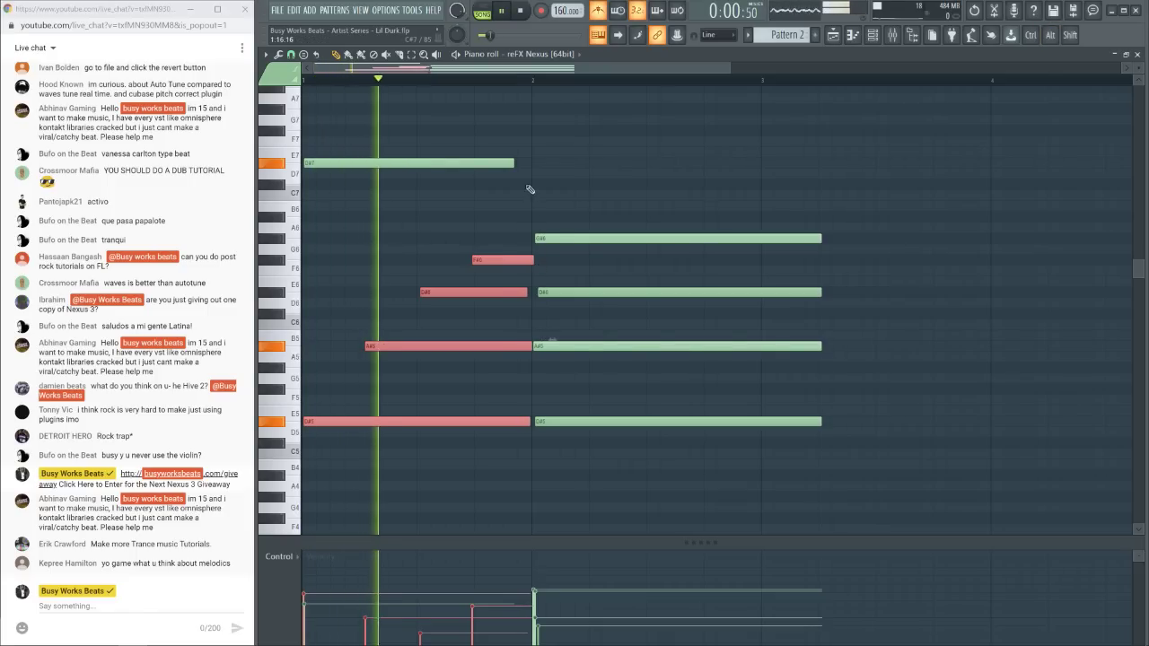
click(533, 155)
key(space)
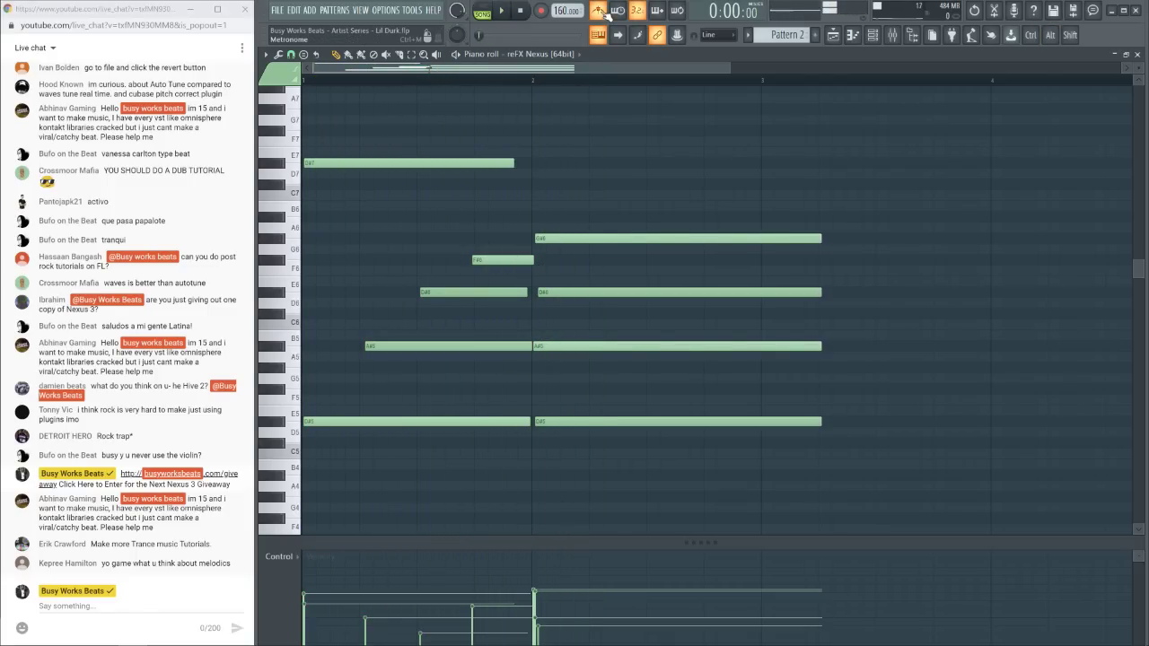
Copy the rising A#5, D#6 and F#6 notes from bar 1 to the same positions in bar 2
key(space)
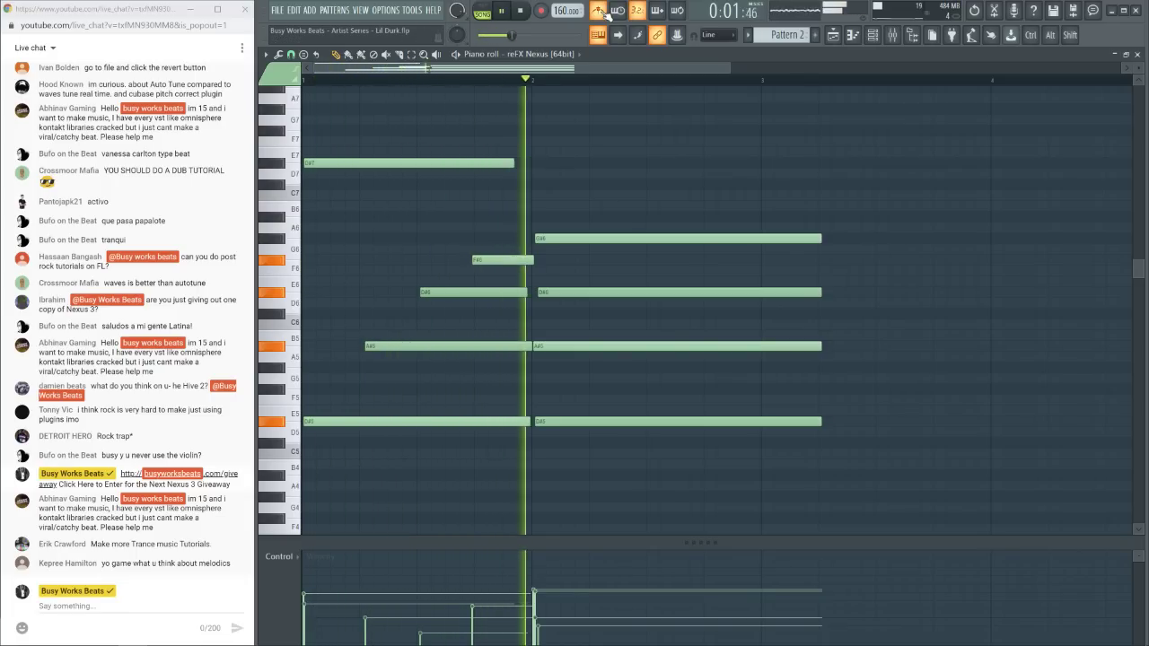
key(space)
drag(476, 224, 651, 348)
key(space)
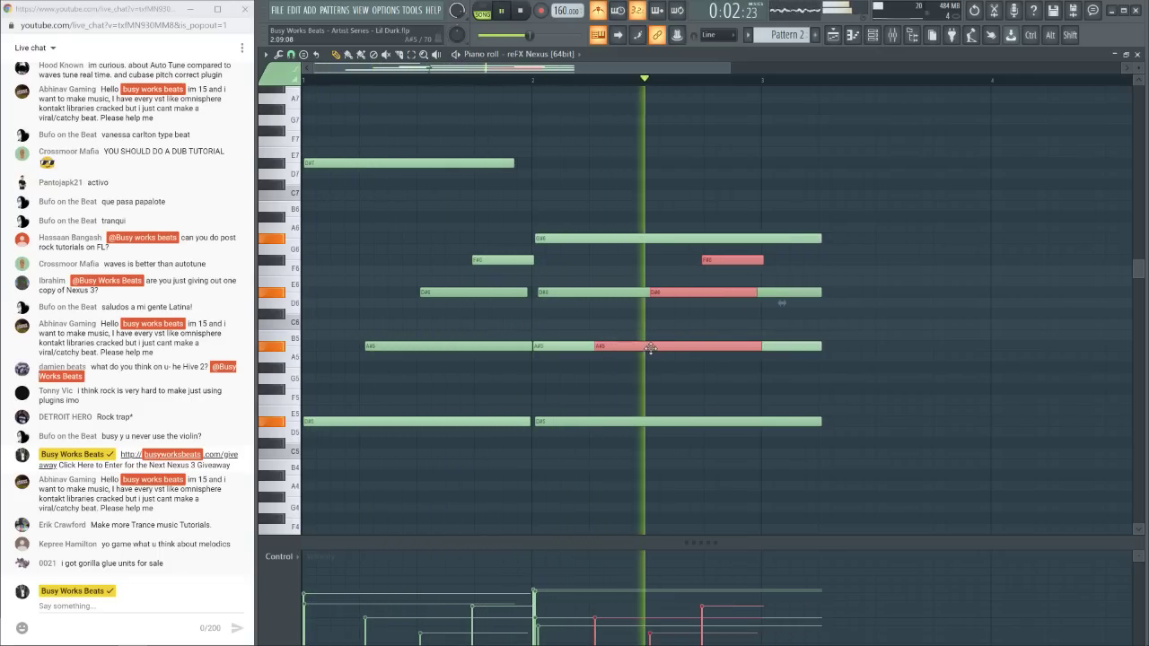
key(space)
click(723, 259)
click(724, 259)
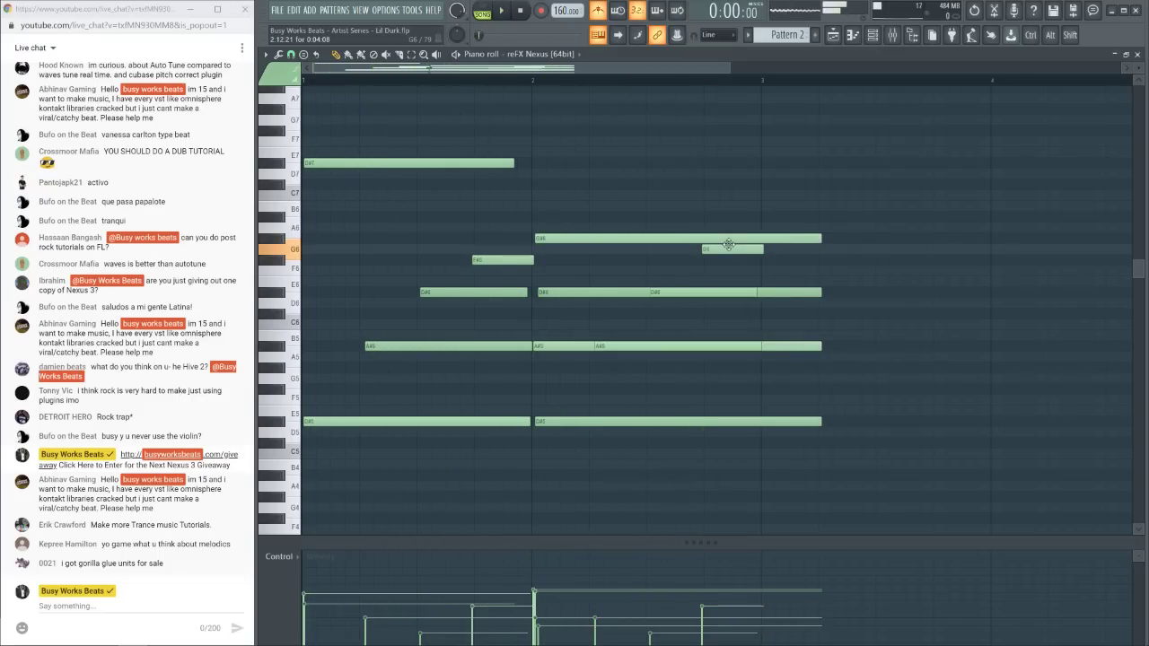
Play the pattern, and shorten the sustained bar 2 chord notes to end at the start of bar 3
key(space)
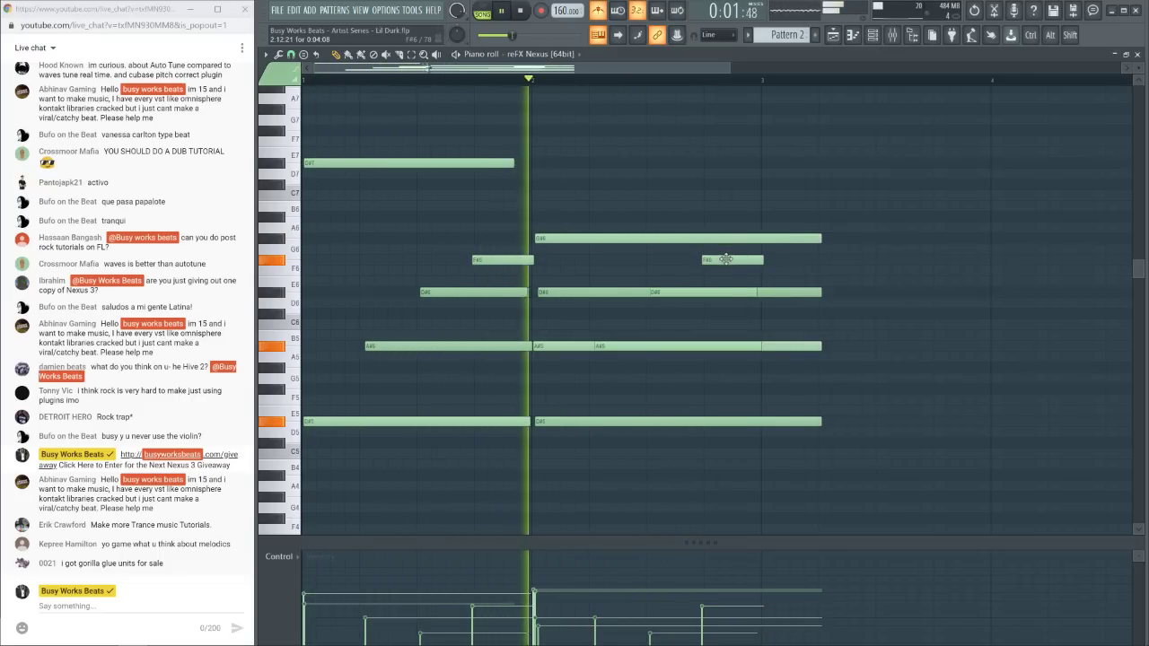
key(space)
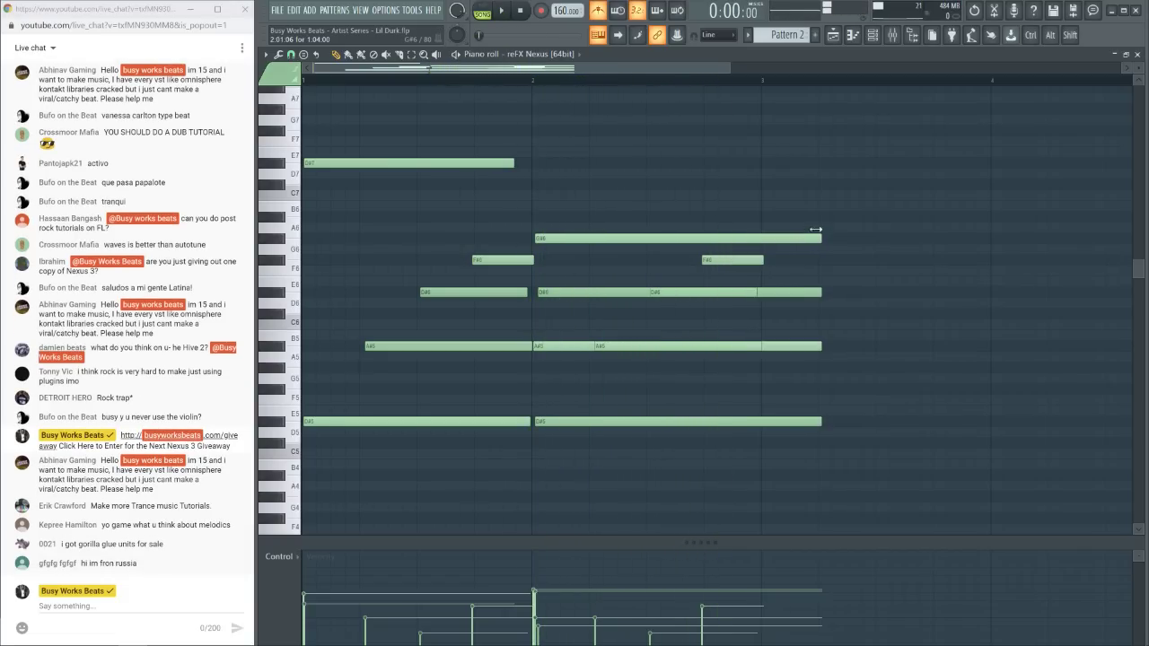
drag(802, 214, 752, 421)
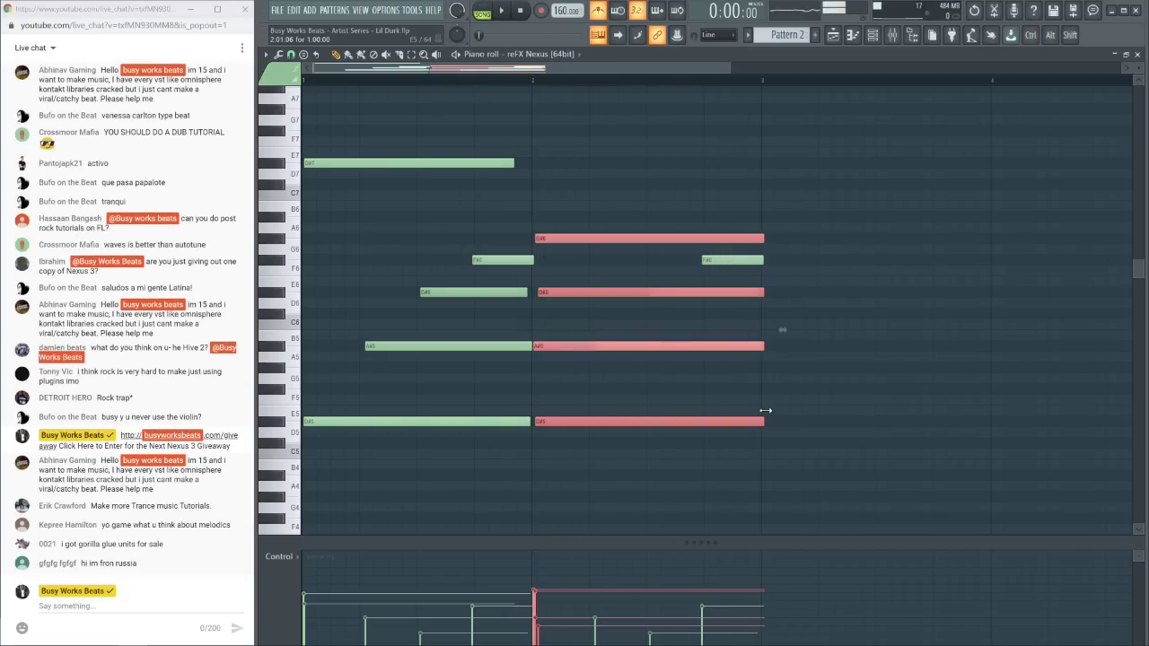
Duplicate the first two bars into bars 3 and 4, transposed down five semitones so the bass sits on A#4, and play them
drag(770, 460, 383, 146)
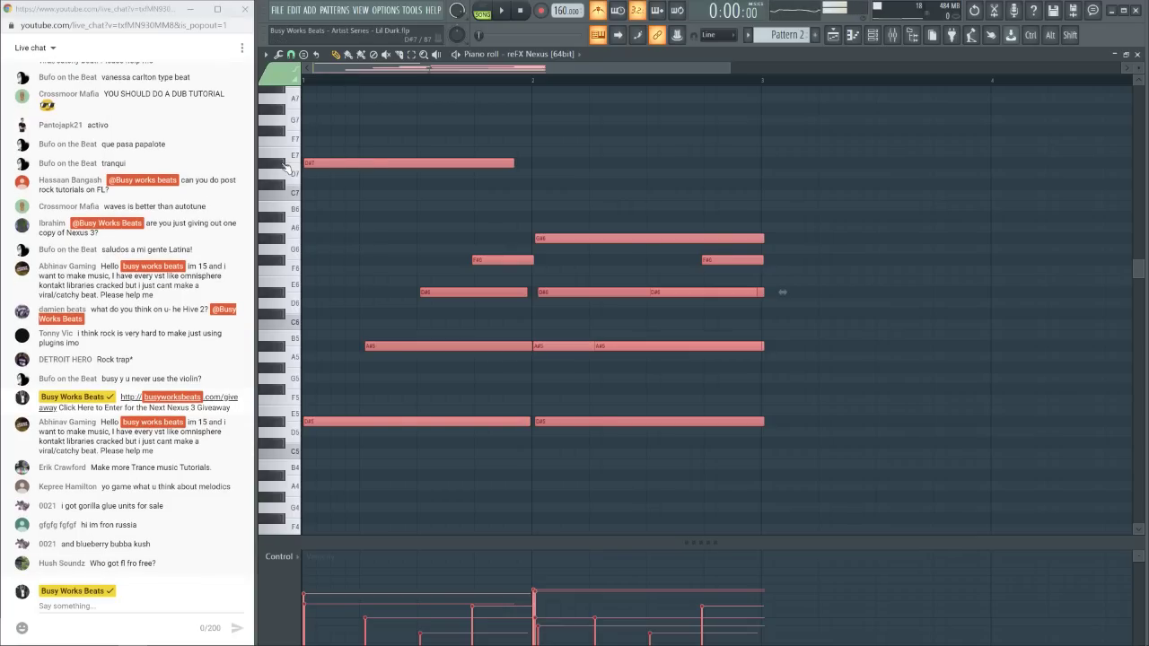
click(297, 239)
drag(321, 167, 781, 221)
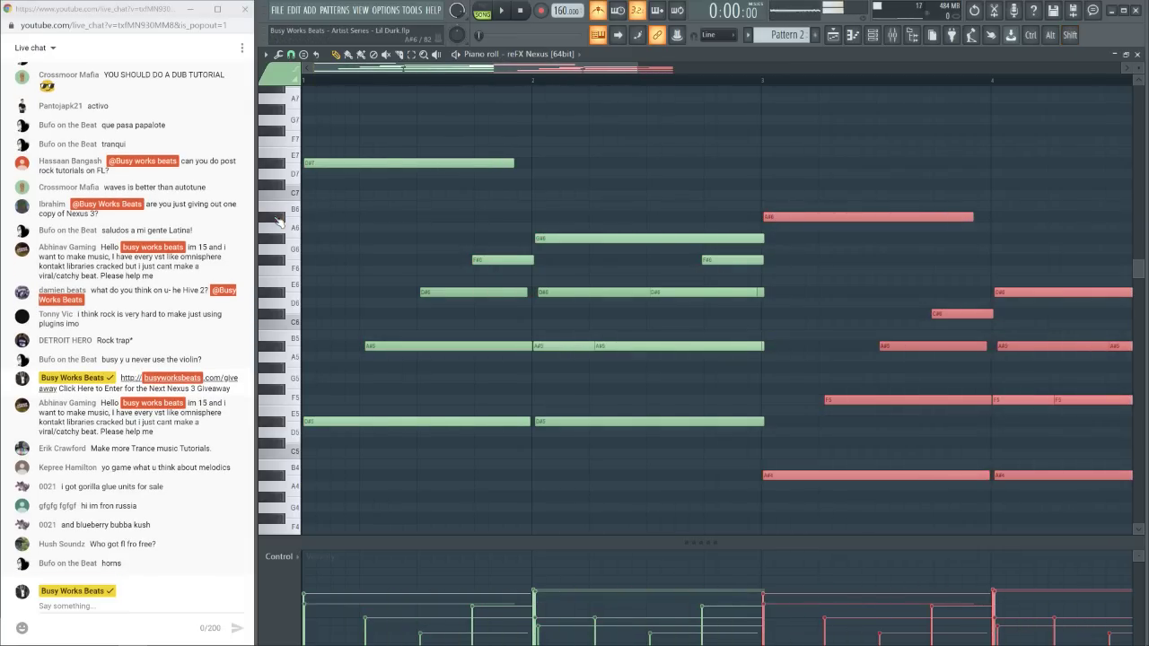
key(space)
scroll(617, 84, down, 3)
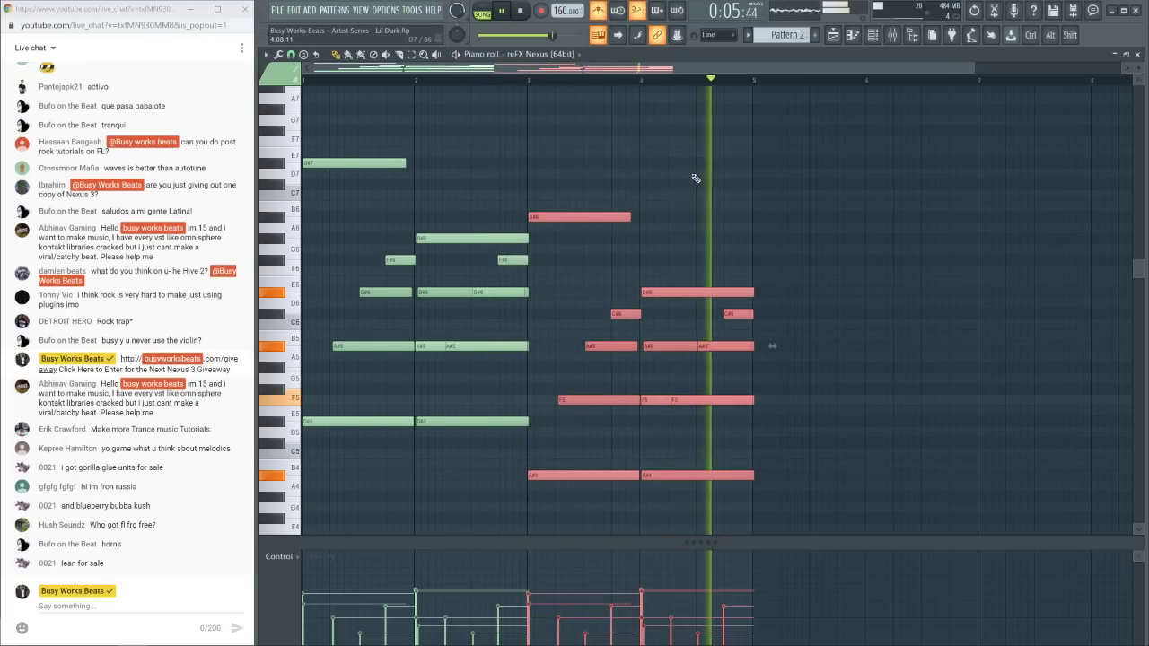
key(space)
click(742, 215)
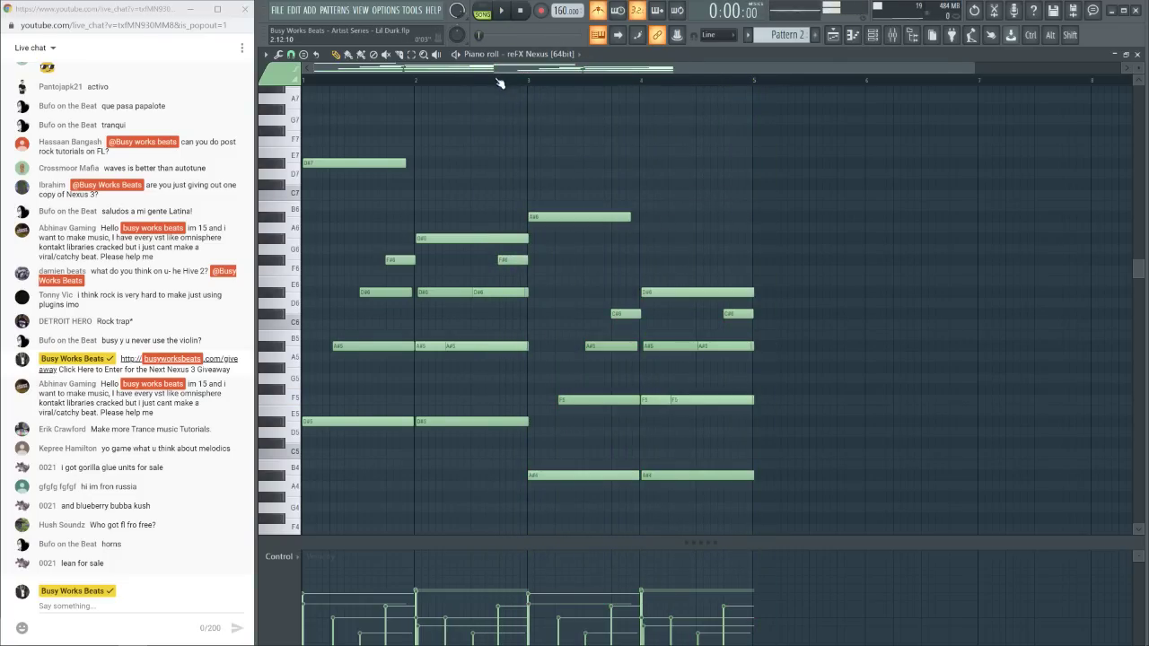
Shorten the bar 4 notes to end slightly before bar 5 and play the four-bar pattern
drag(731, 180, 759, 485)
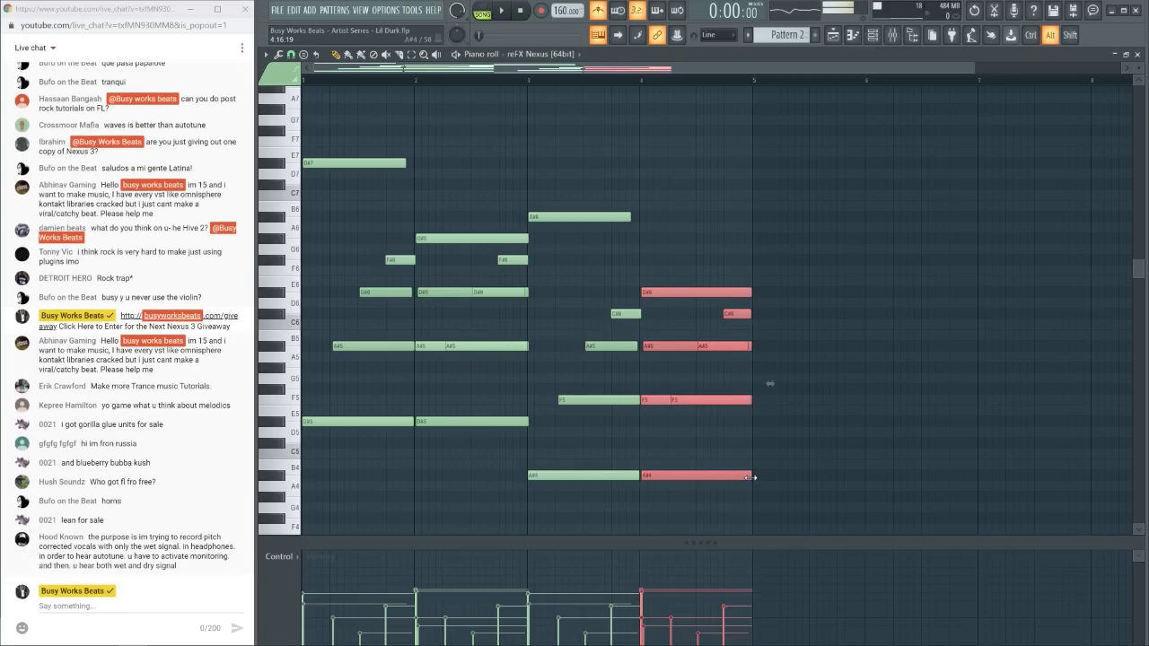
click(810, 460)
key(space)
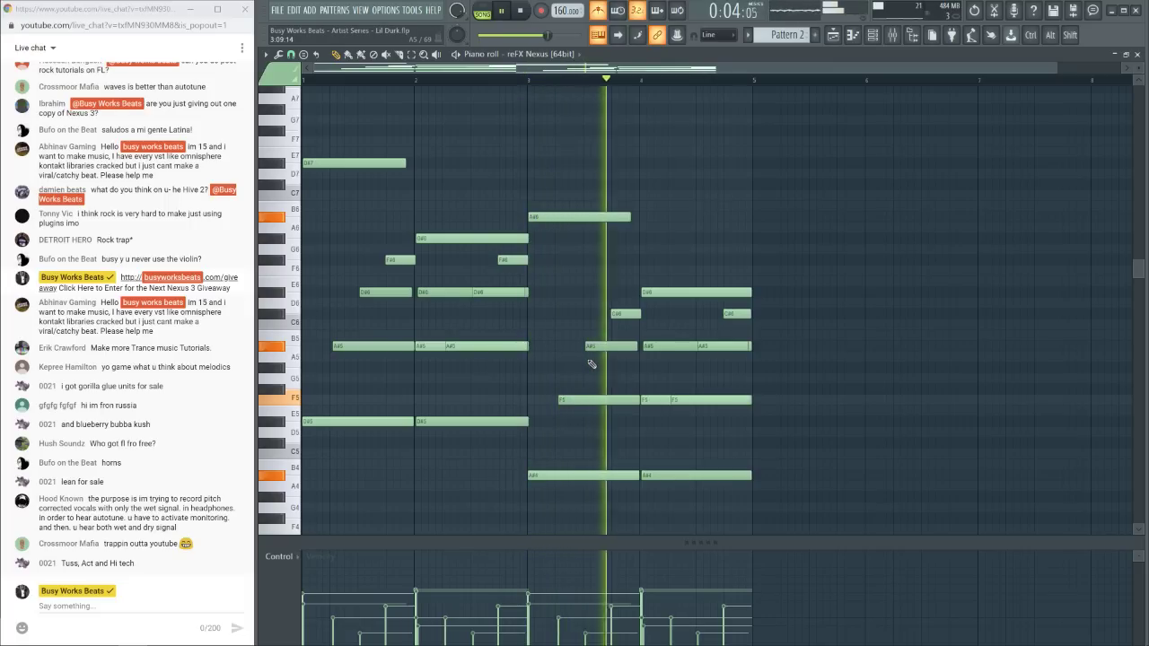
key(space)
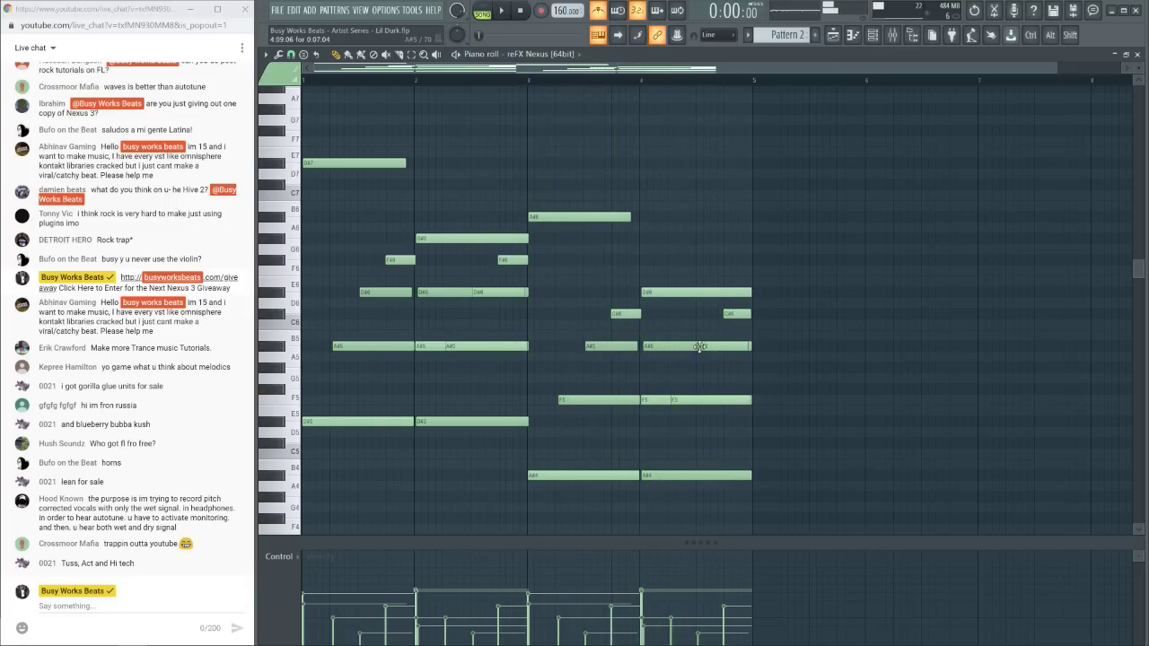
Lower the rising bar 4 notes F5, A#5 and C#6 by two semitones to D#5, G#5 and B5, and play the result
ctrl+shift+click(699, 398)
drag(718, 335, 700, 356)
ctrl+shift+click(736, 313)
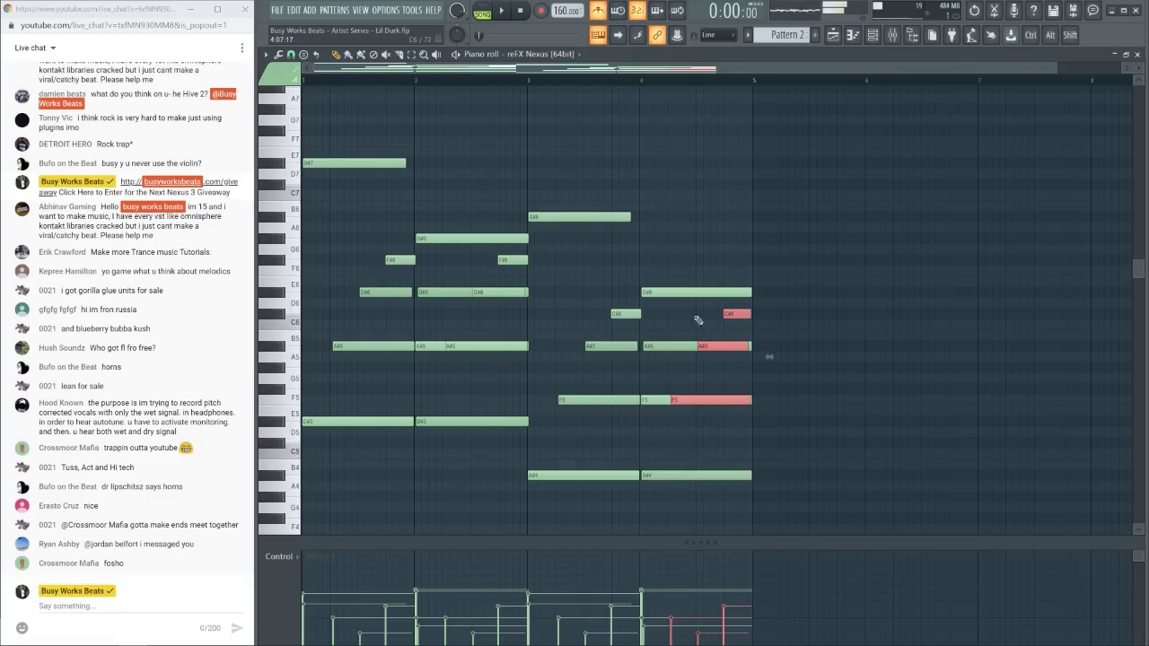
drag(738, 316, 741, 339)
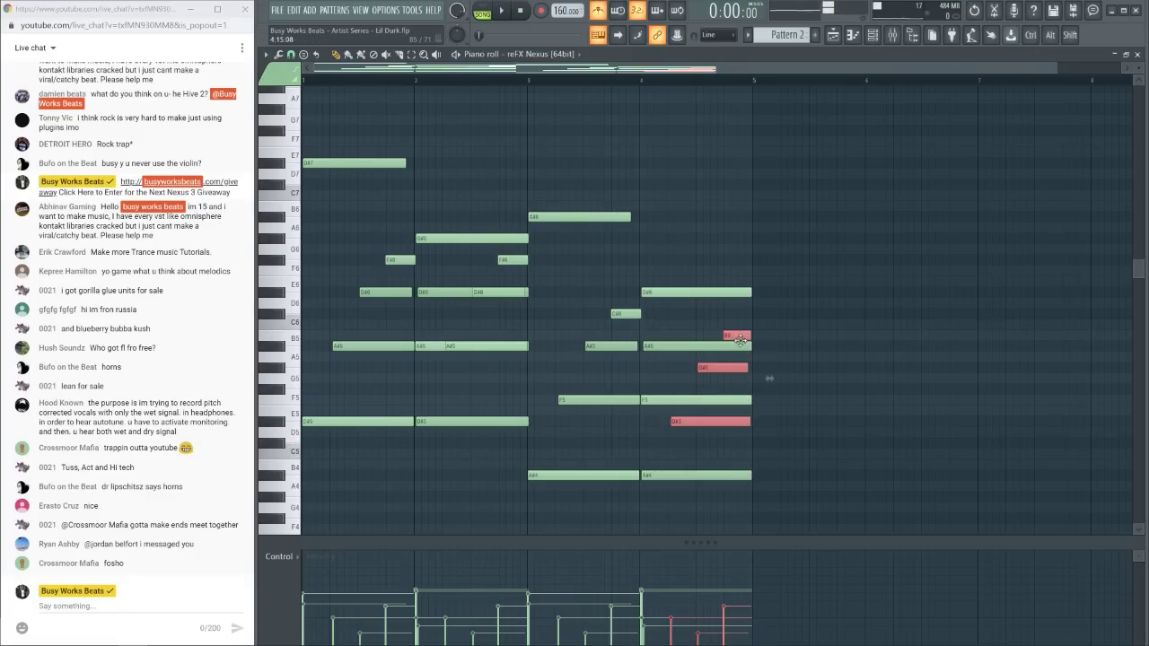
key(space)
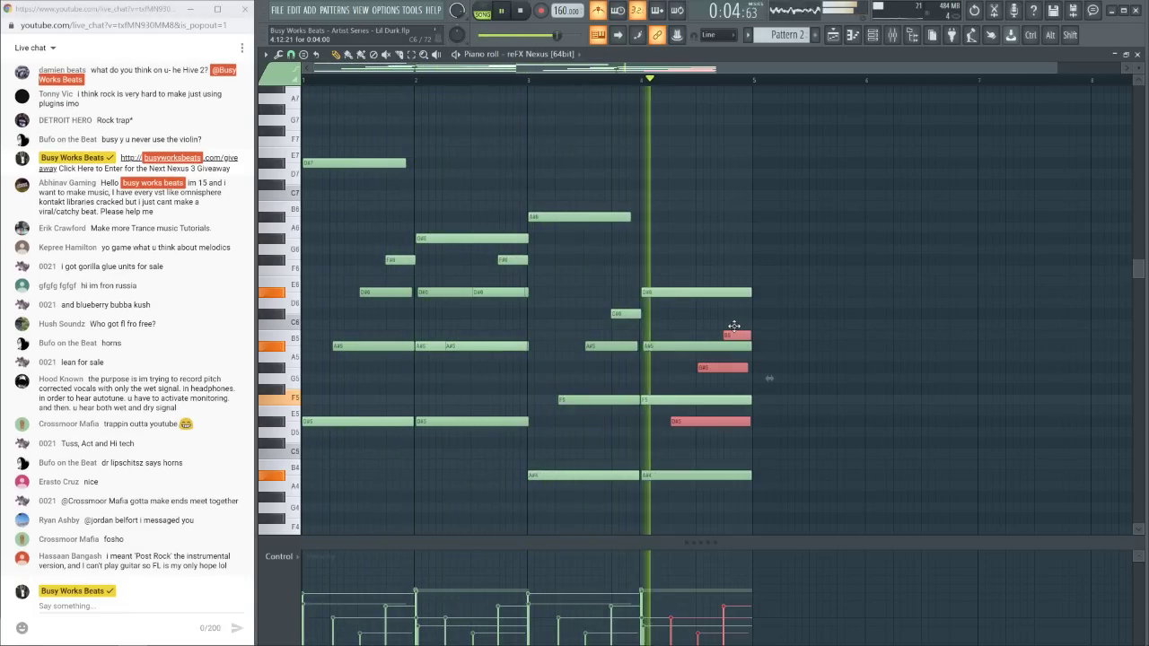
click(735, 326)
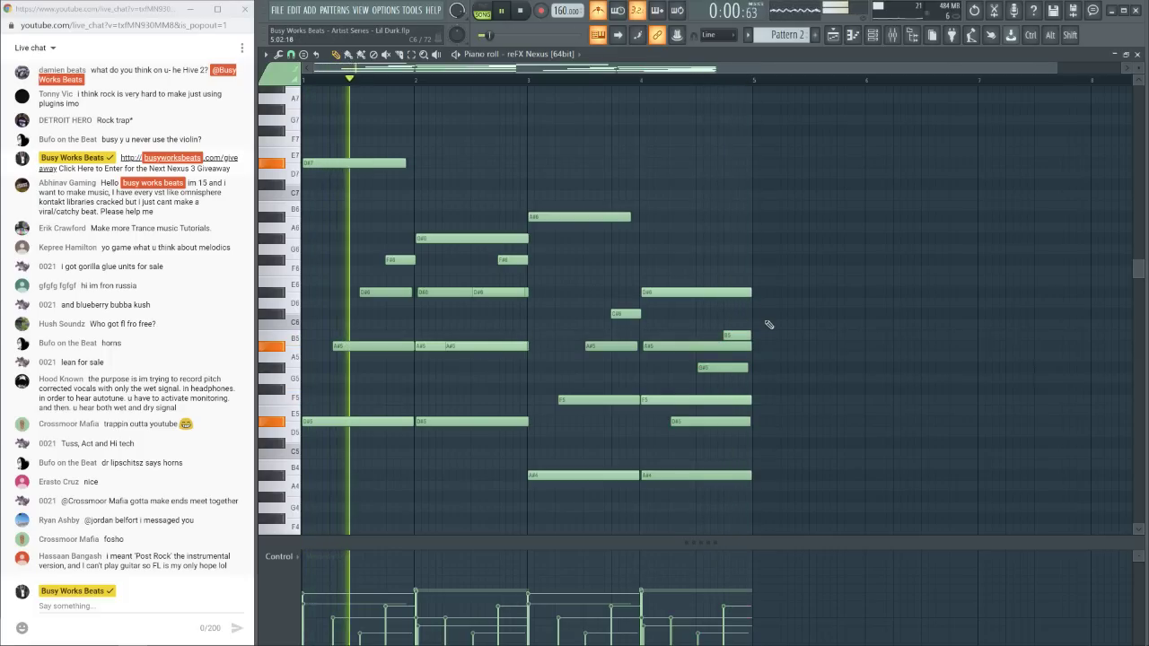
key(space)
Lower the last rising note of bar 4 to A#5 and play the pattern
mouse_move(743, 334)
mouse_down()
mouse_move(738, 325)
mouse_move(731, 336)
mouse_up()
key(space)
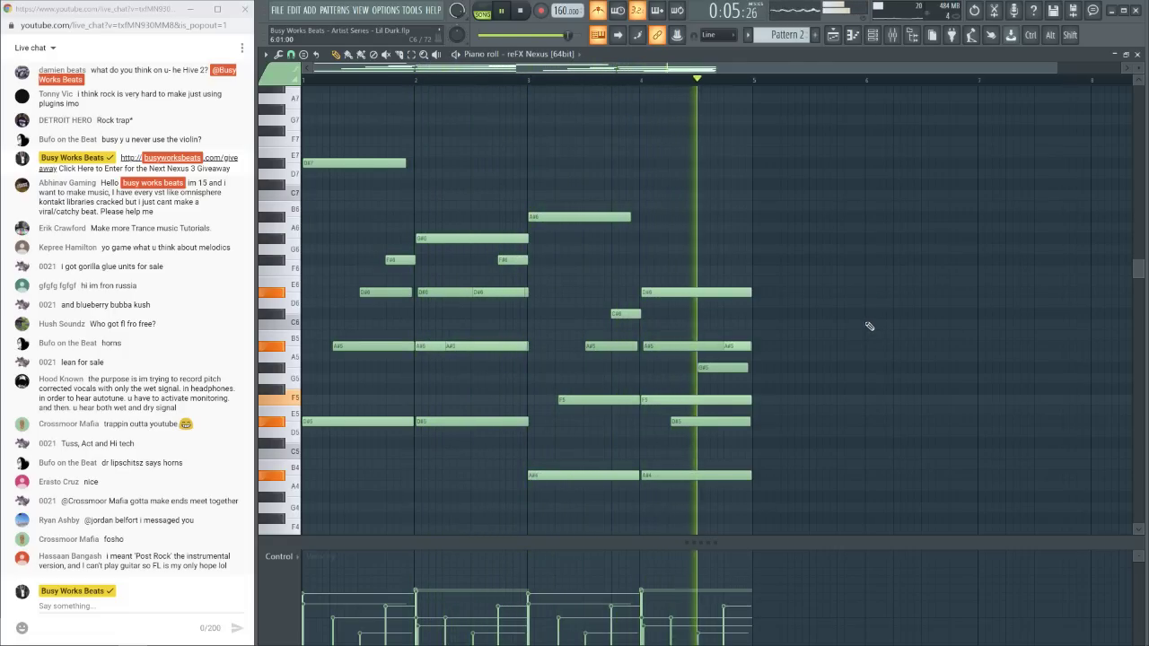
key(space)
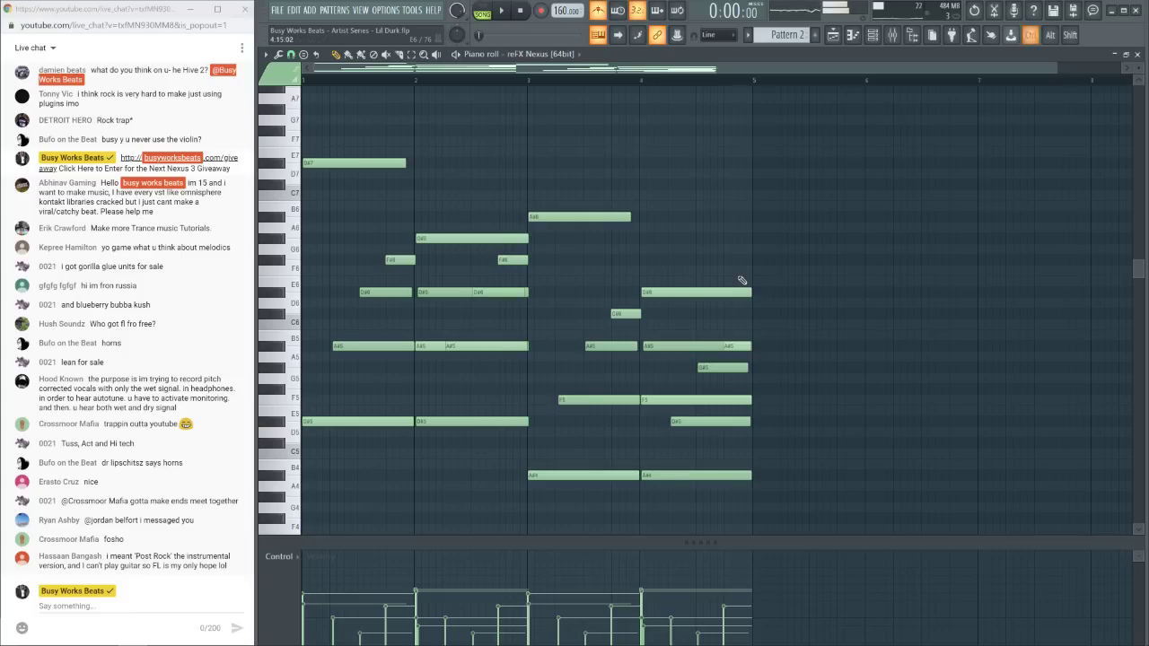
Quantize the start times of all notes in the pattern with the default quantizer template and play the result
drag(740, 268, 754, 505)
key(space)
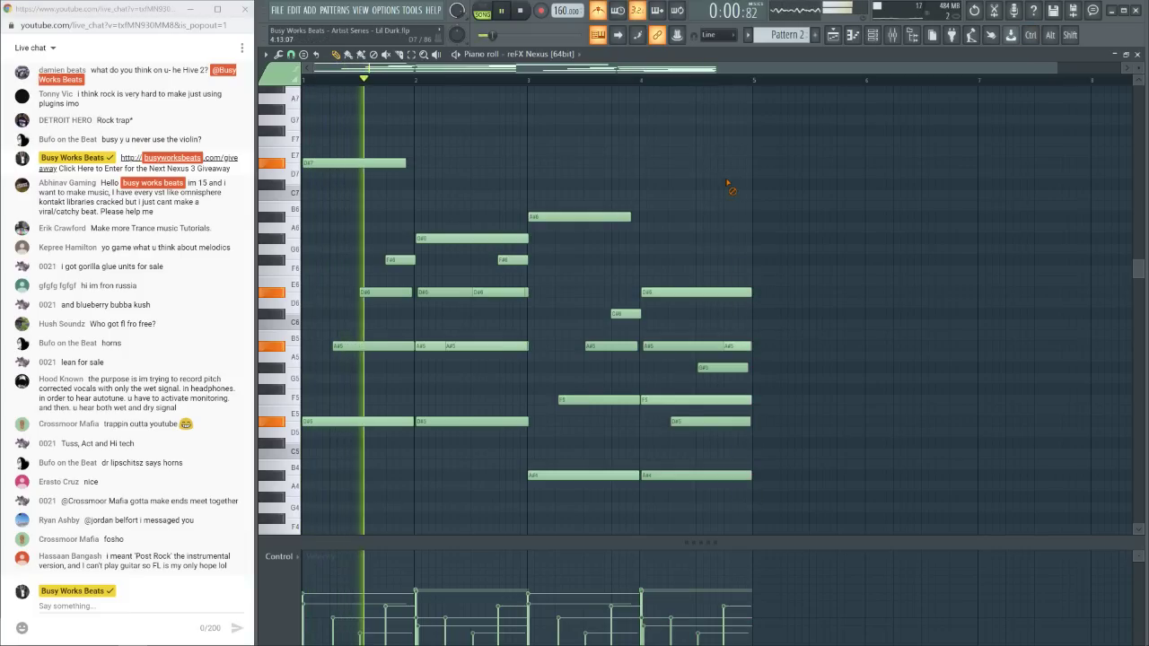
key(space)
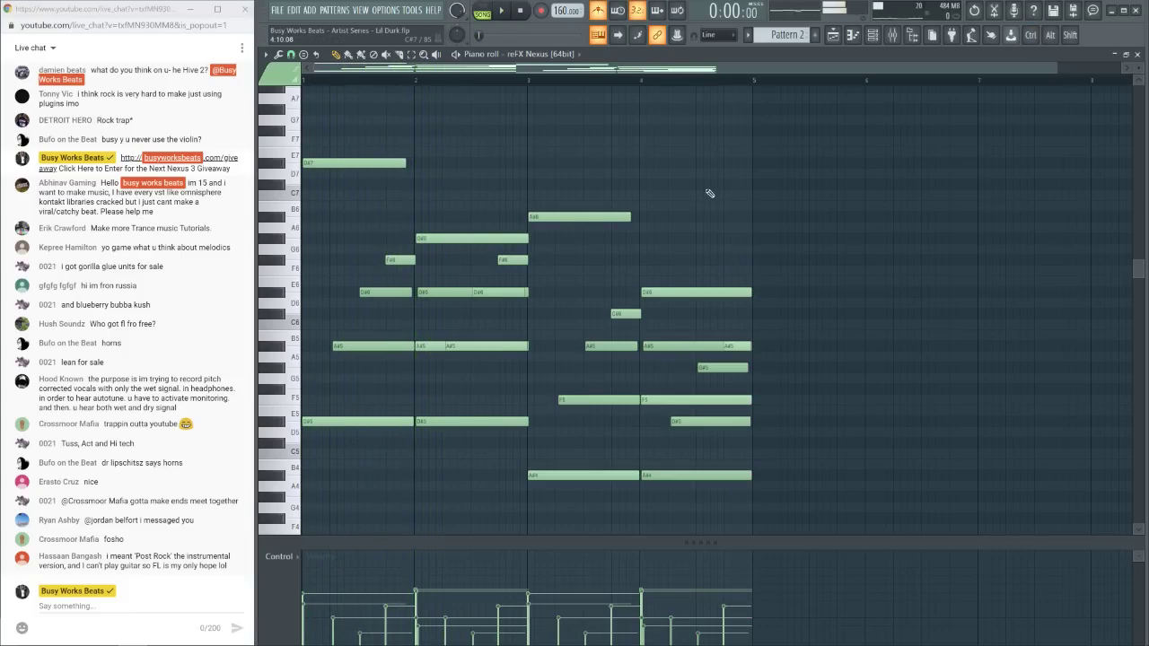
key(alt+q)
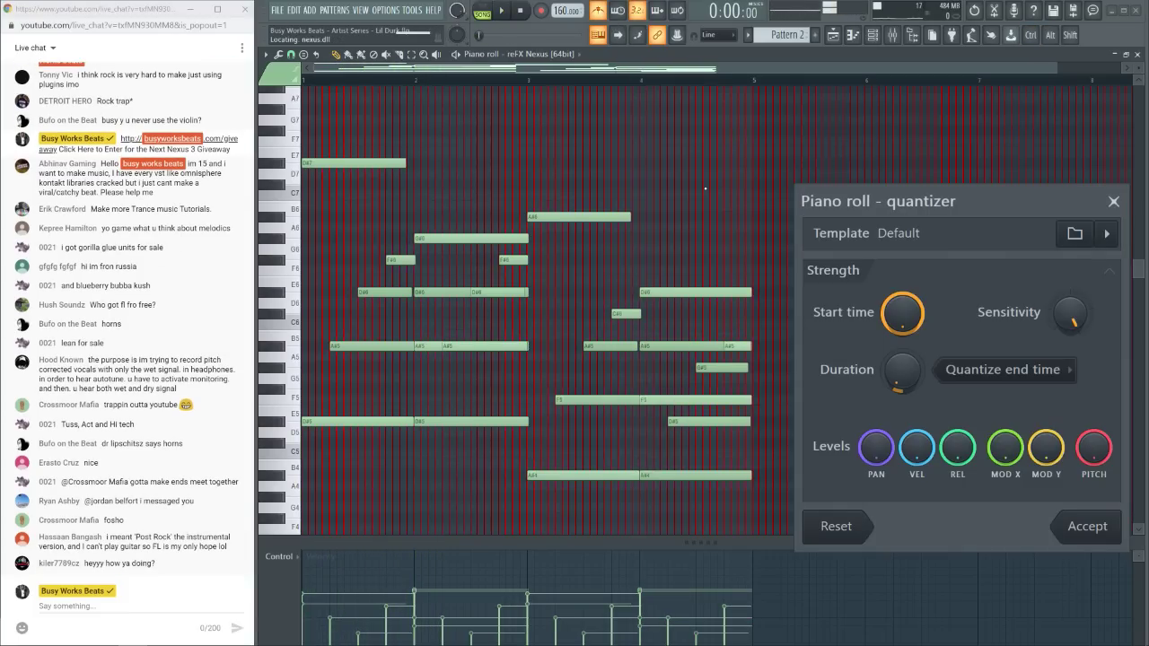
key(Return)
key(space)
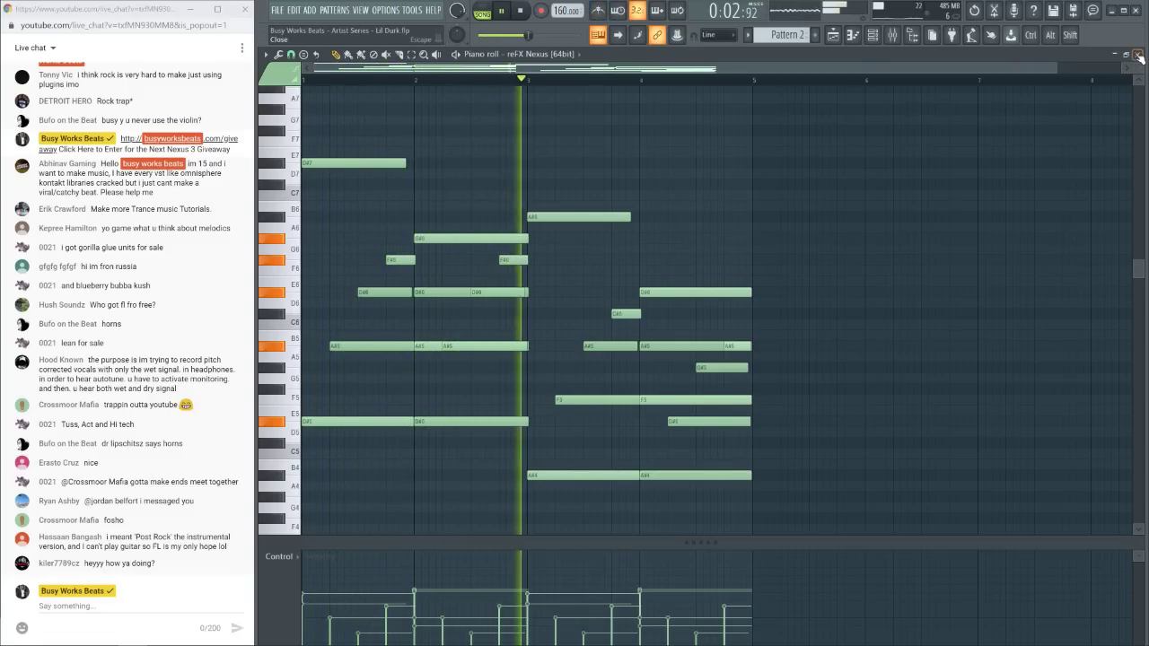
Examine the bass notes of the melody by highlighting all notes on D#5 and then all notes on A#4
key(F7)
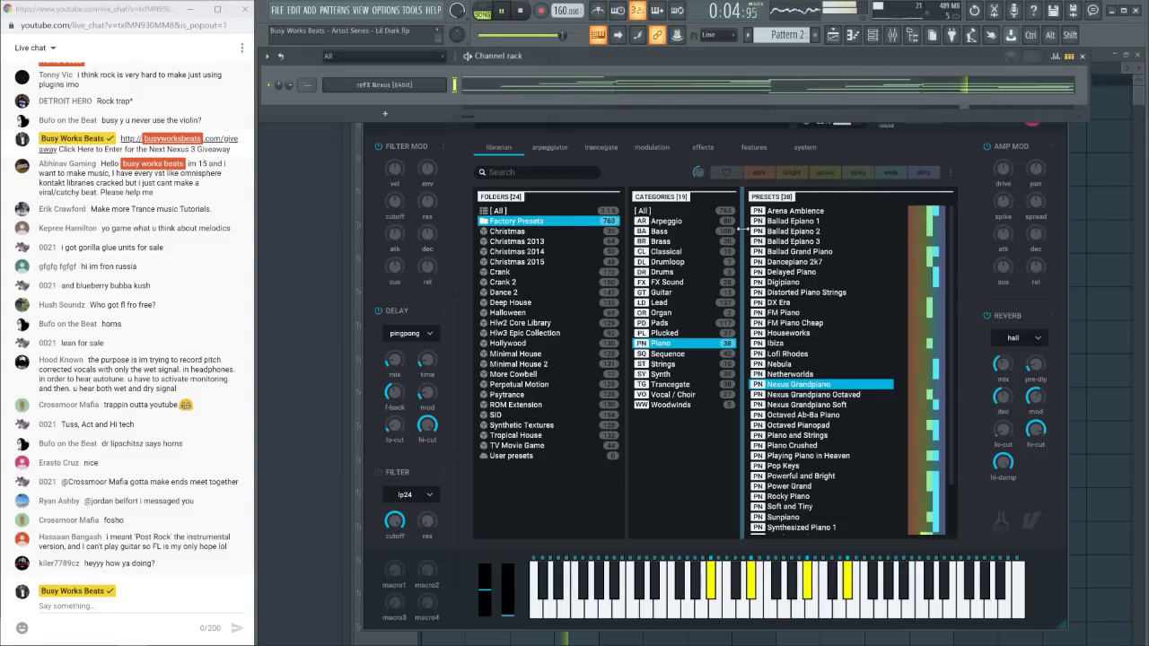
click(735, 87)
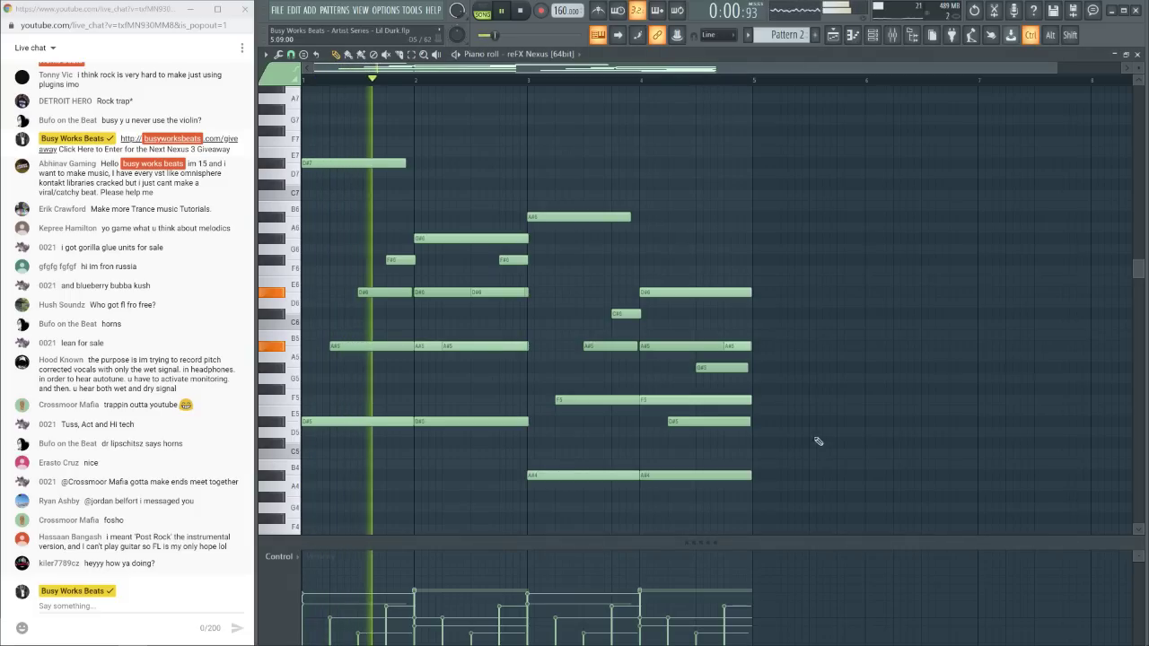
drag(815, 478, 308, 125)
key(space)
scroll(431, 342, down, 3)
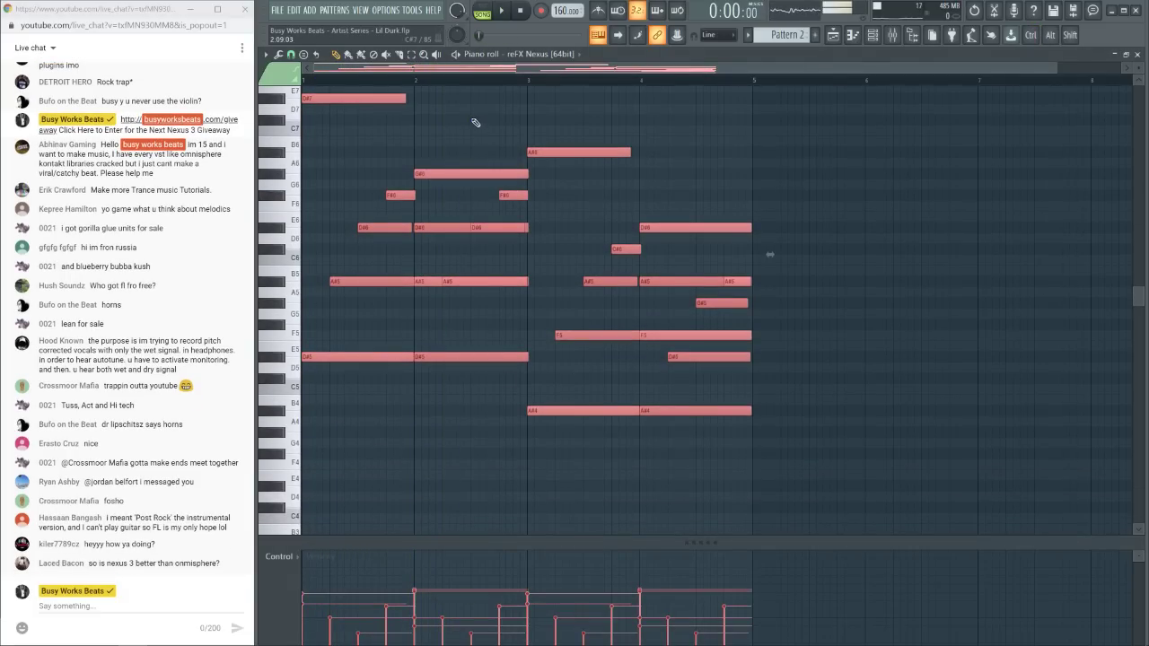
scroll(467, 197, up, 6)
click(282, 490)
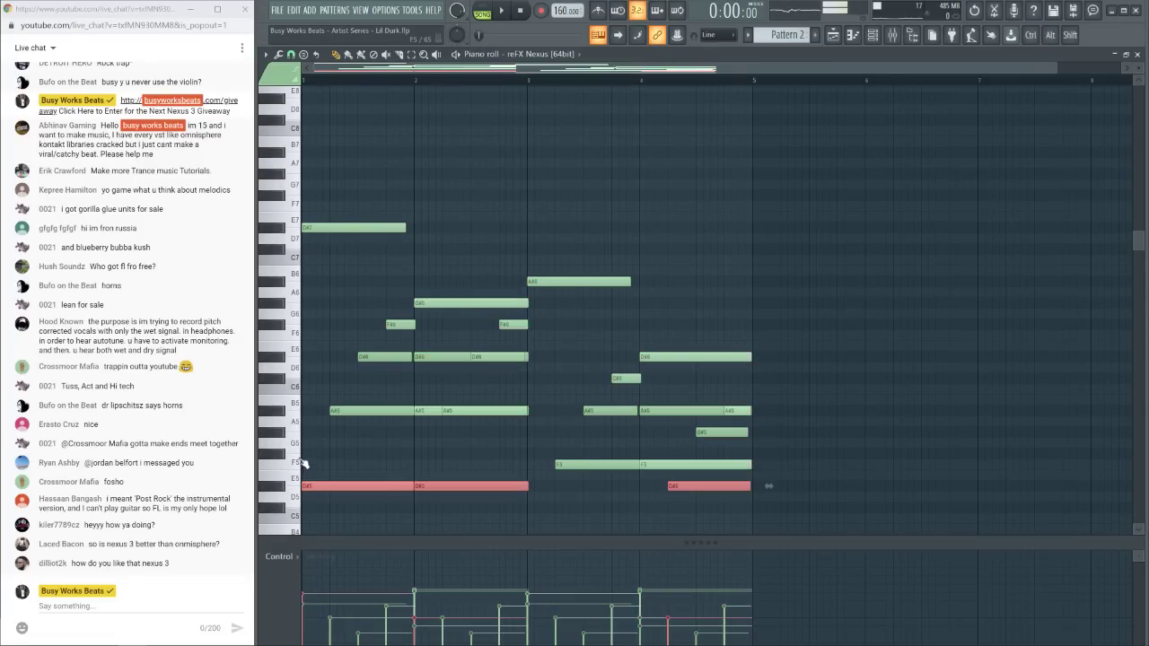
scroll(363, 412, down, 6)
click(274, 410)
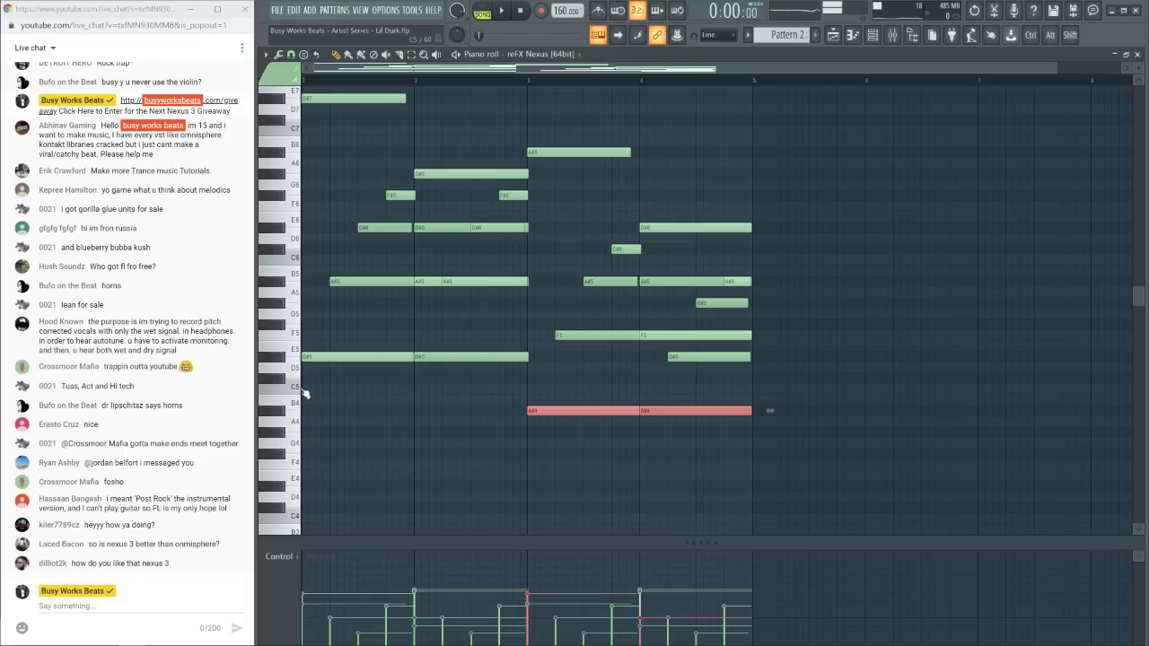
click(448, 425)
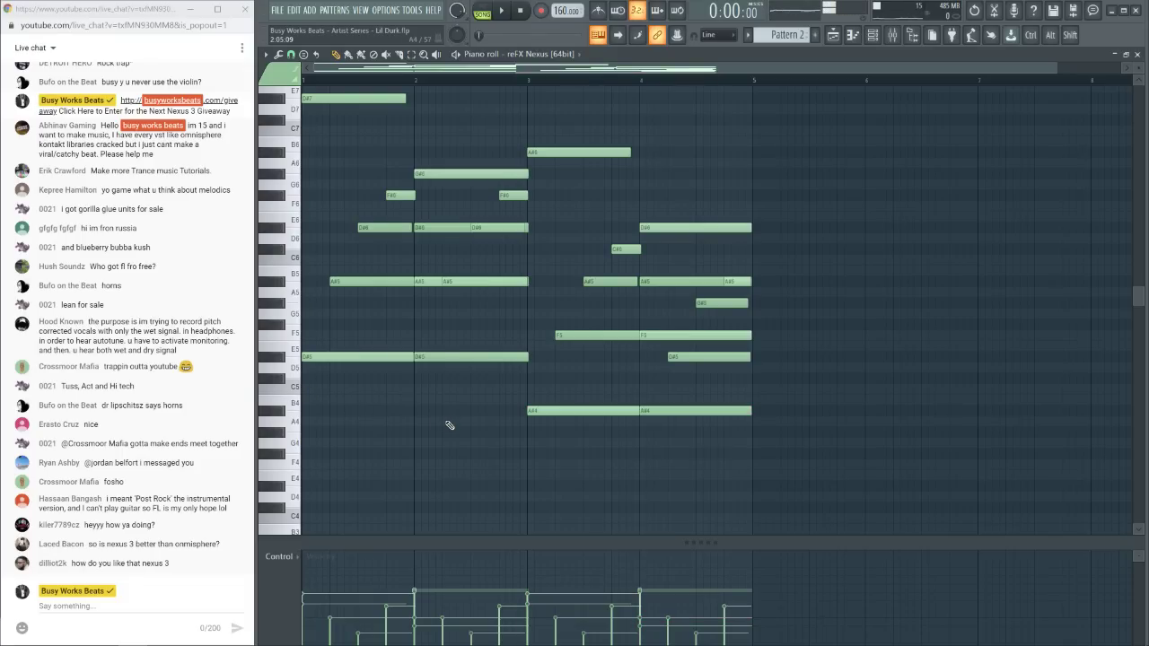
Select all the notes and view the Nexus instrument's loaded preset, returning to the piano roll
drag(875, 438, 305, 81)
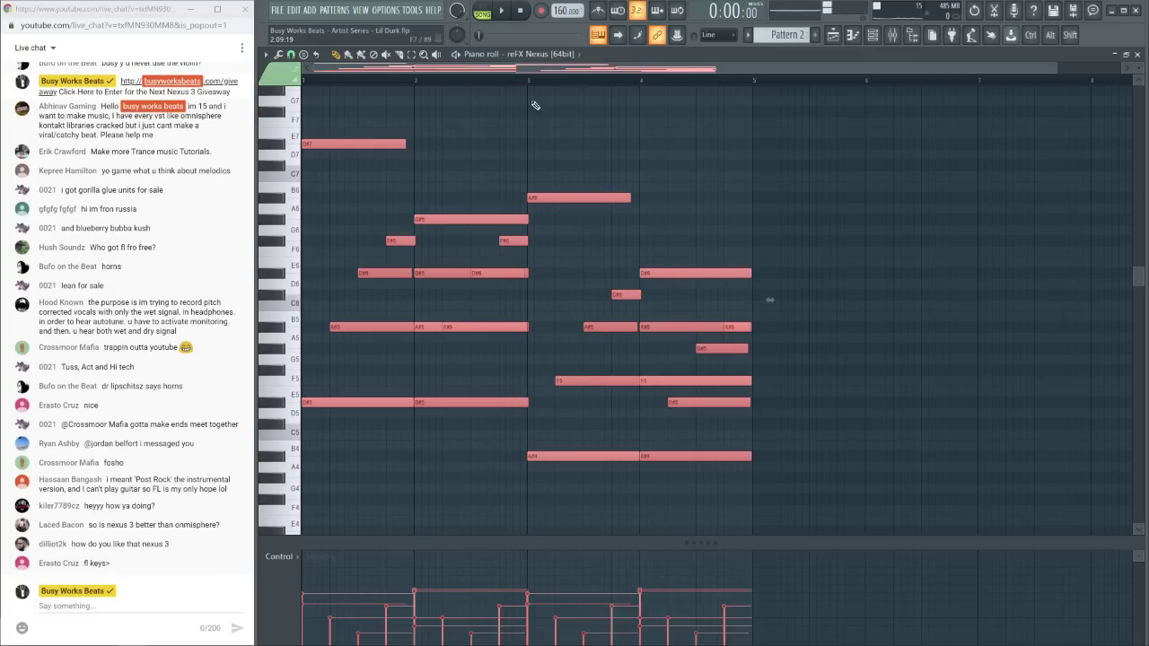
click(872, 34)
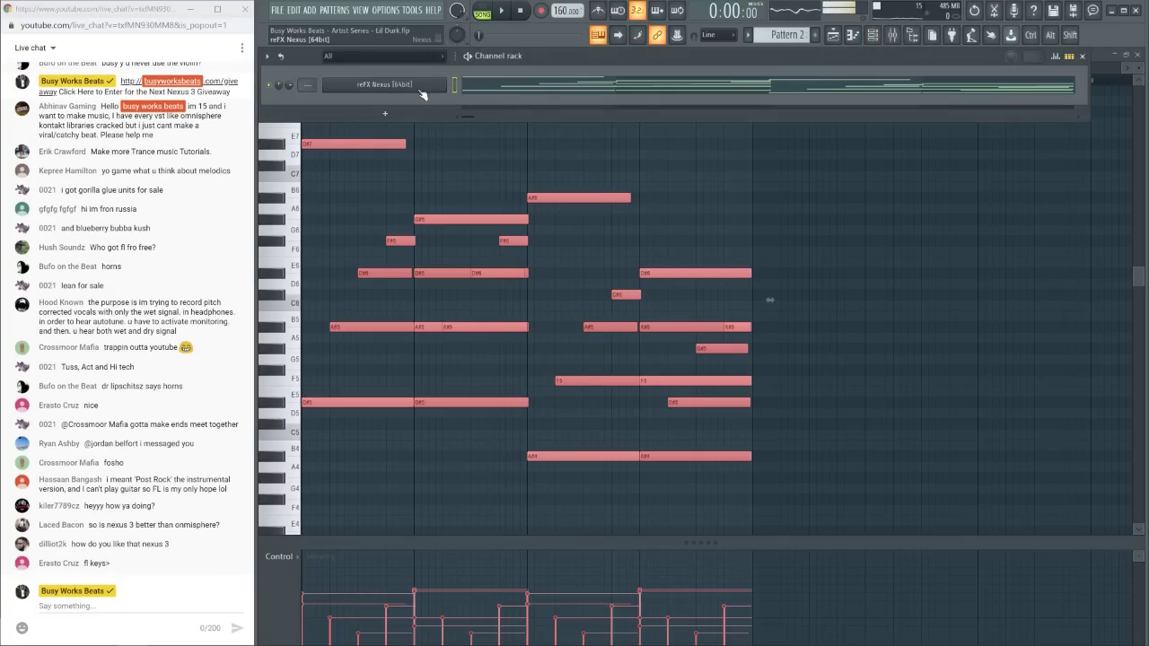
click(420, 88)
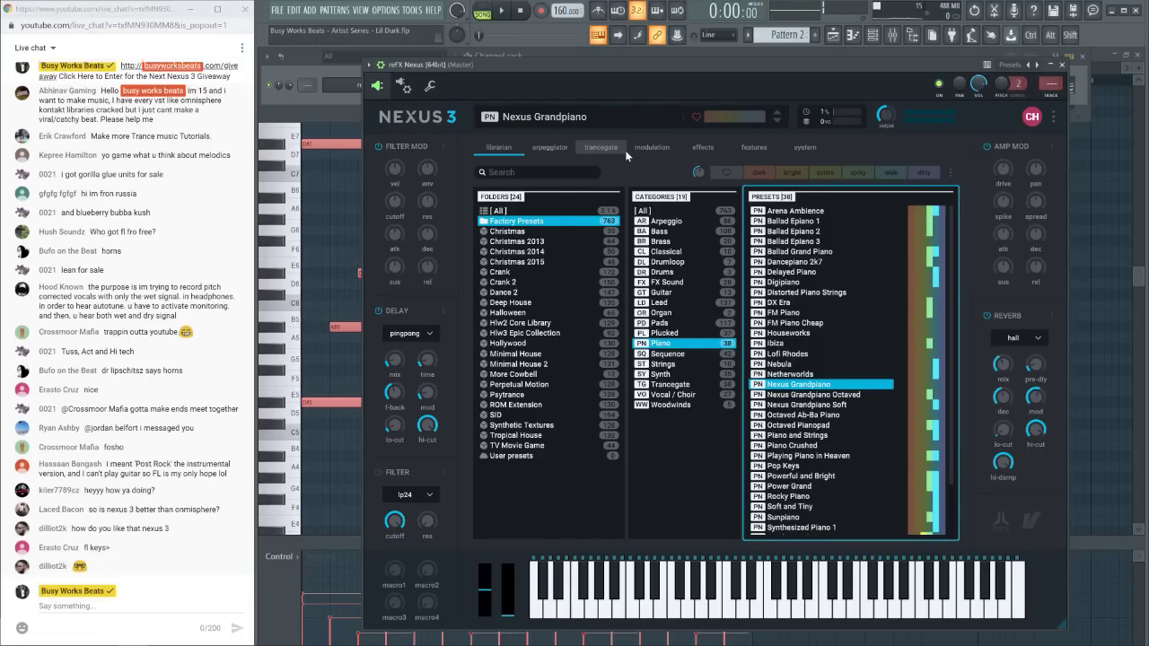
click(1096, 275)
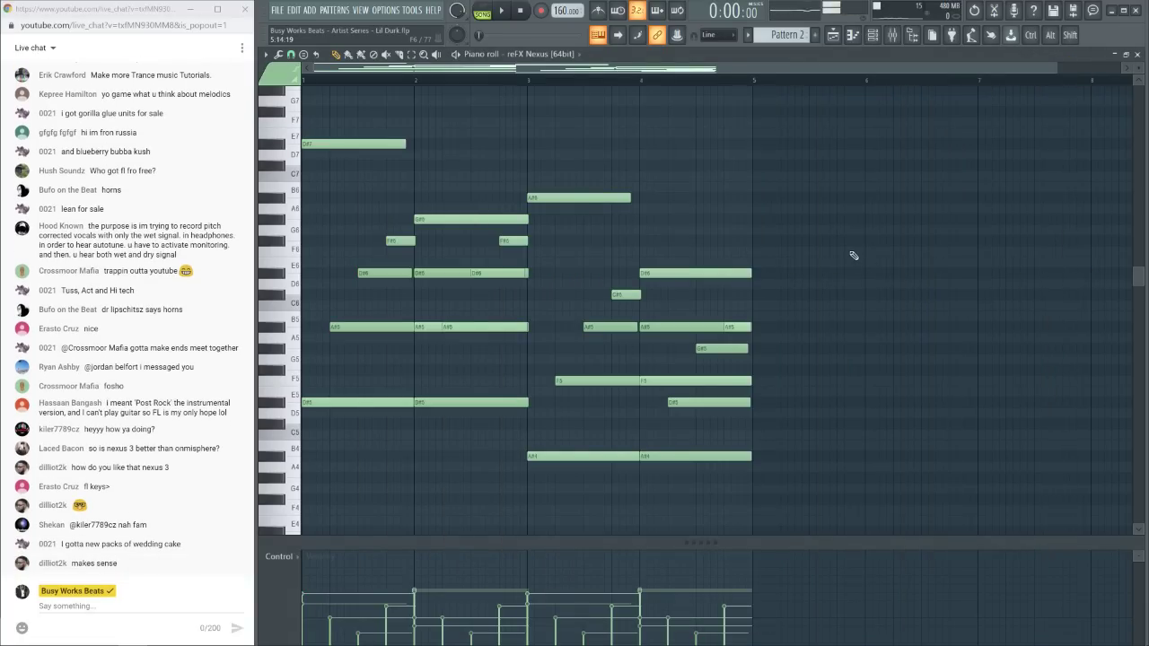
Play the pattern, highlight the A#4 bass notes of bars 3 and 4, and audition the D#5 and A#4 keys
key(space)
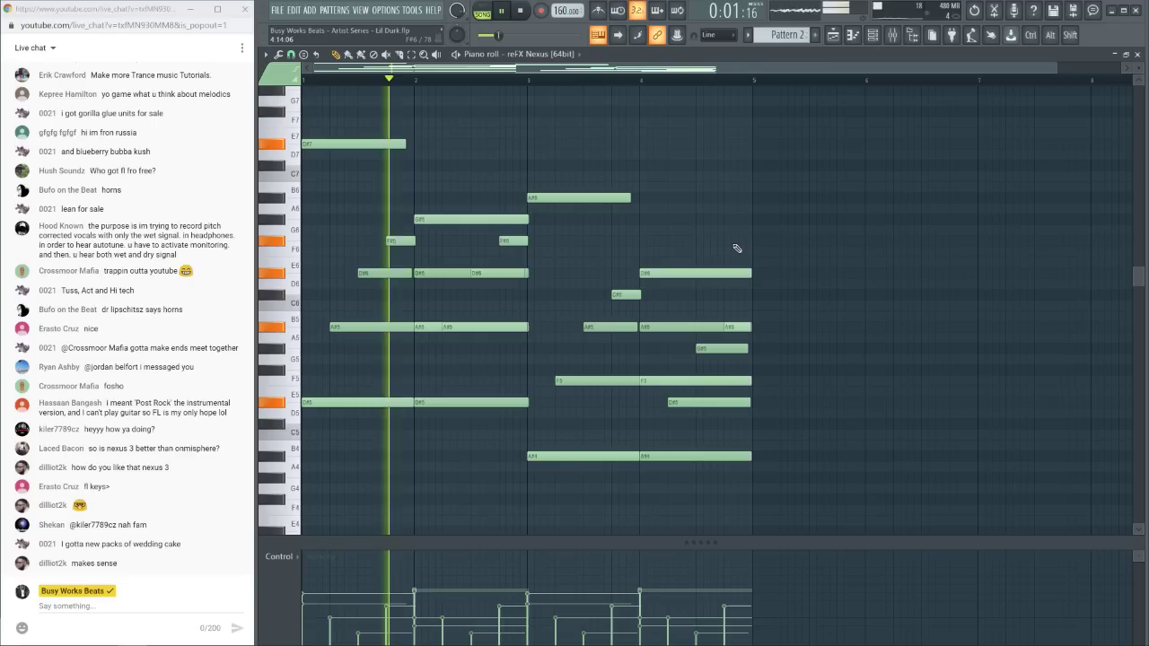
scroll(731, 250, down, 3)
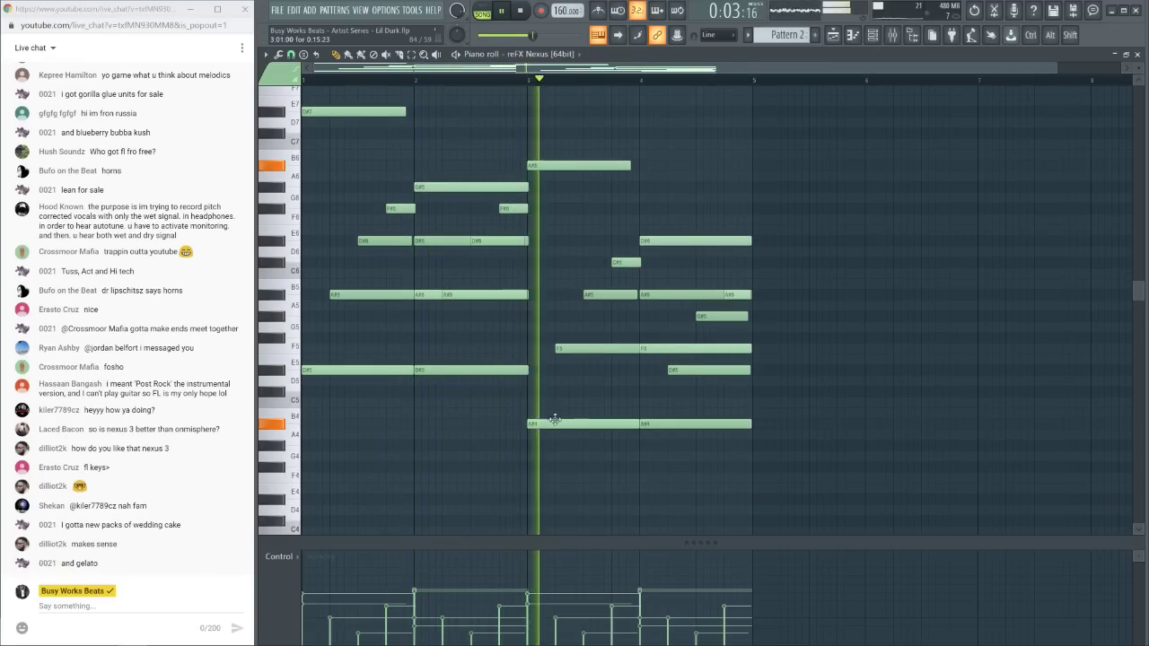
drag(545, 427, 706, 417)
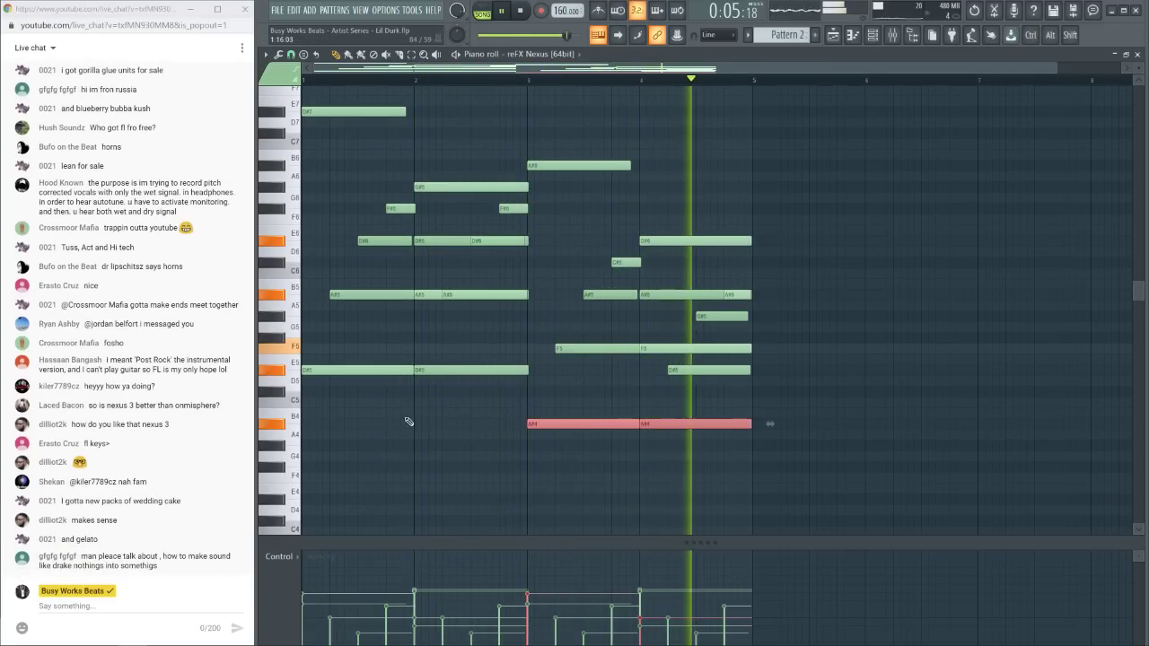
key(space)
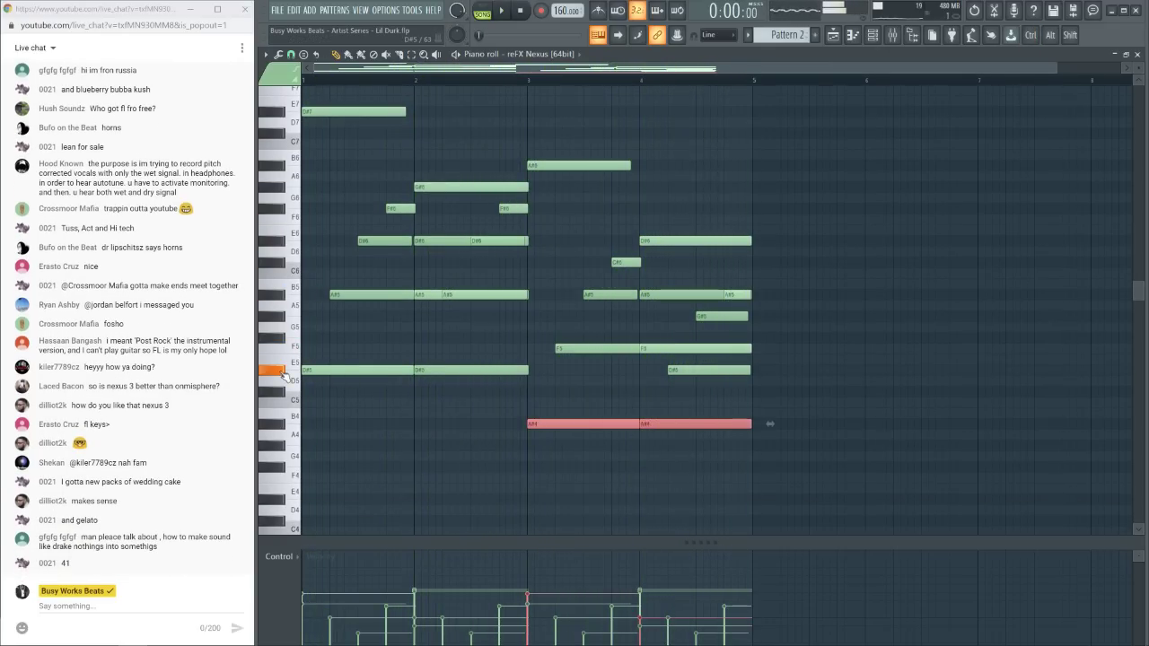
click(279, 432)
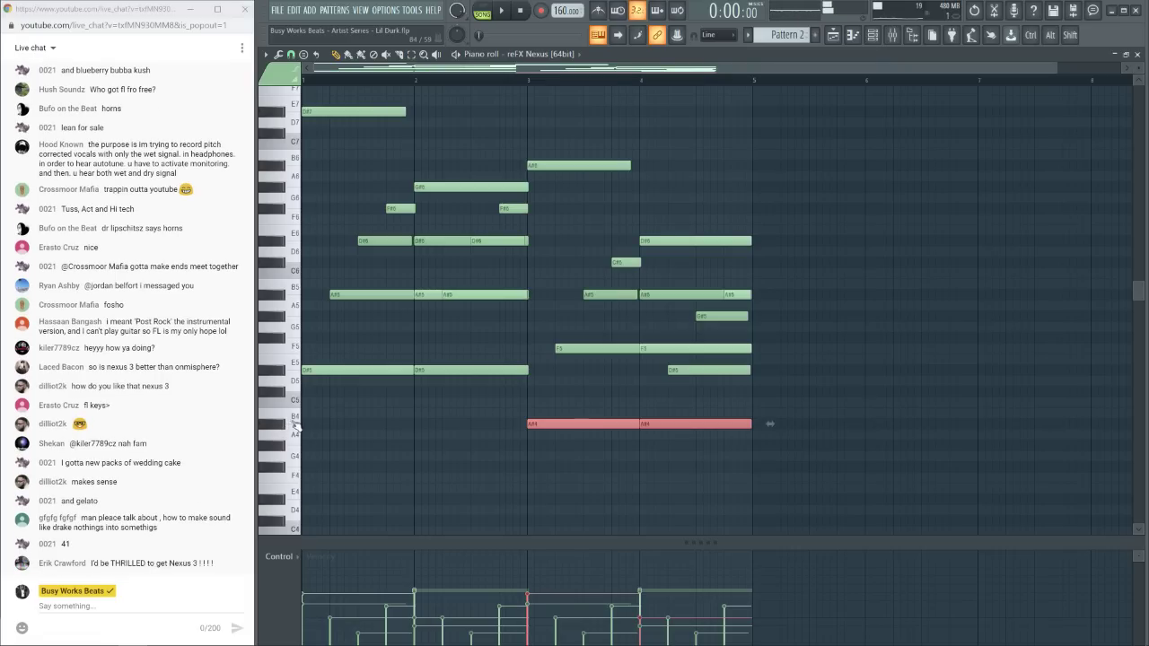
Duplicate the bar 3 and 4 notes, except A#6 and the final A#5, into bars 5 and 6 one semitone higher, and play them
drag(579, 449, 718, 185)
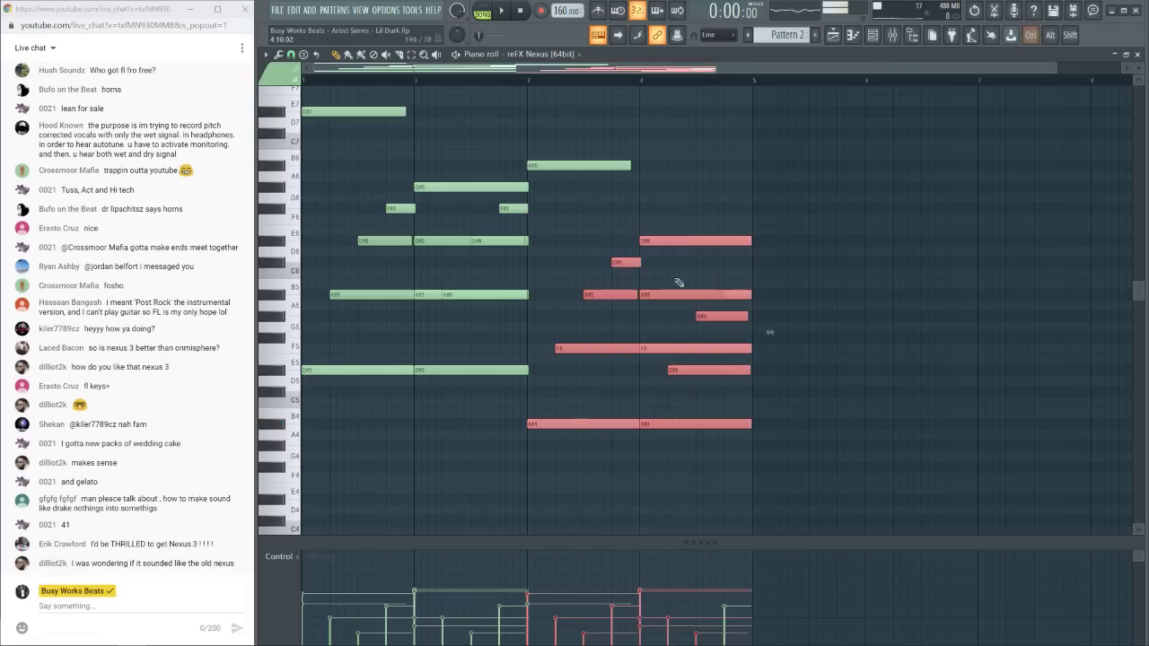
drag(553, 430, 778, 421)
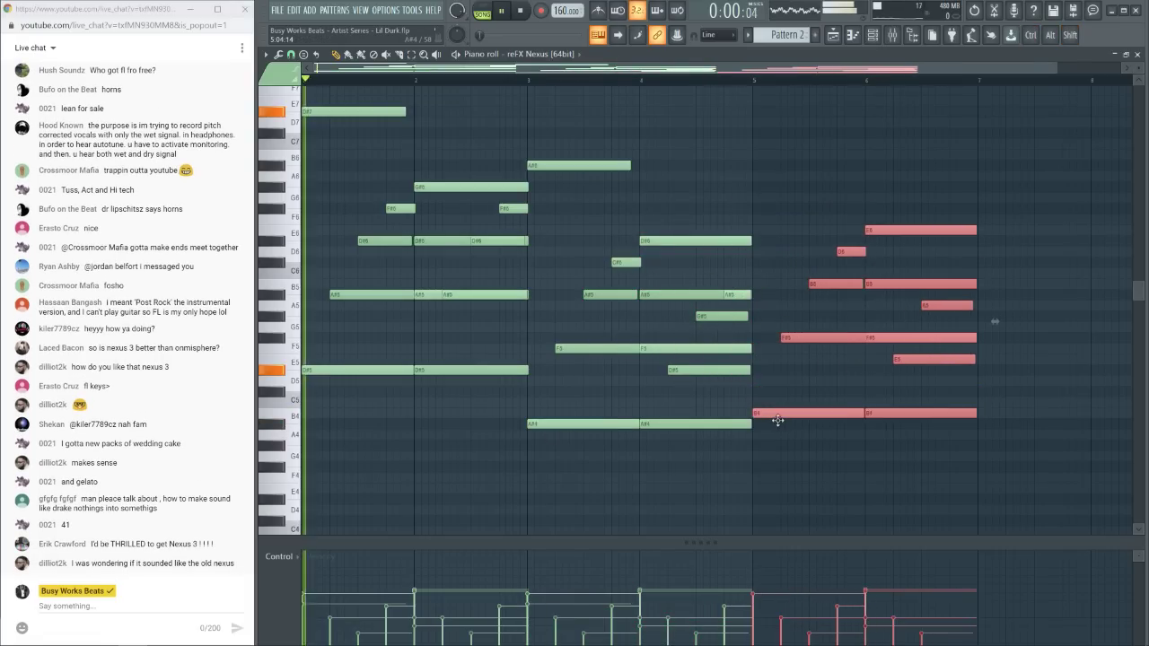
key(space)
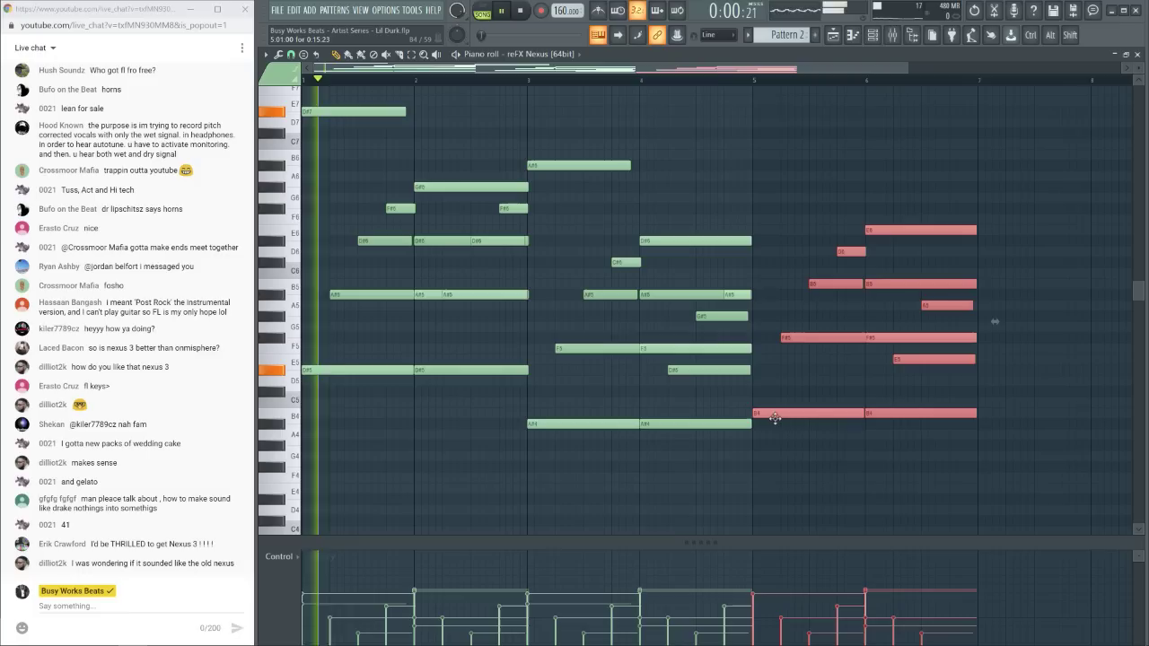
key(space)
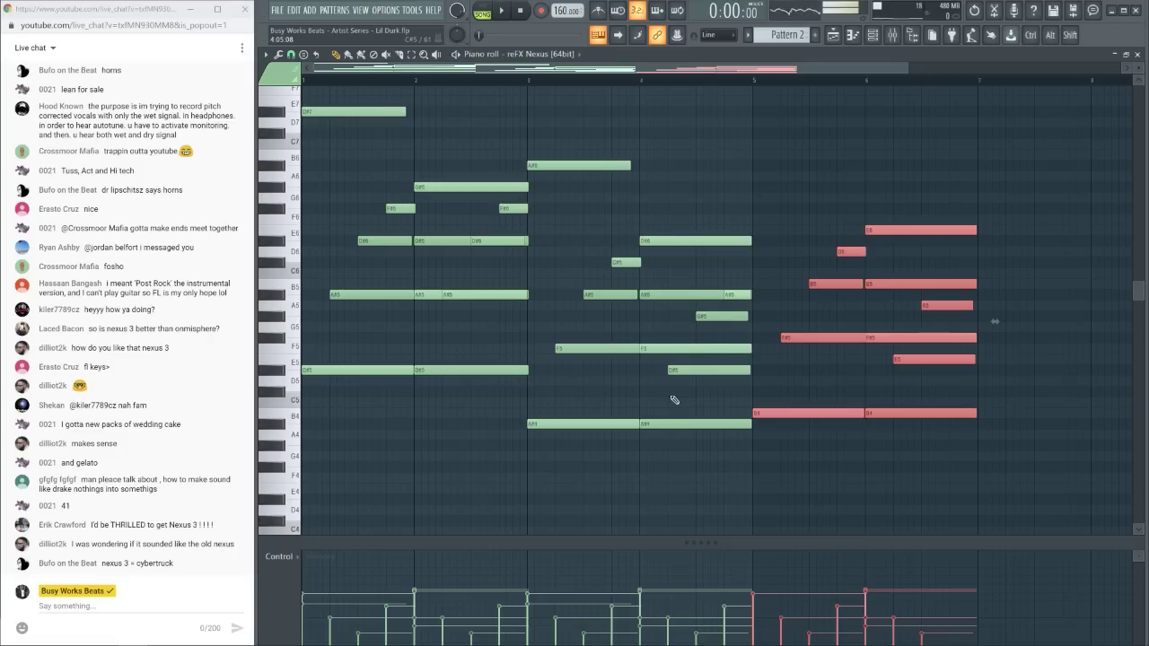
key(space)
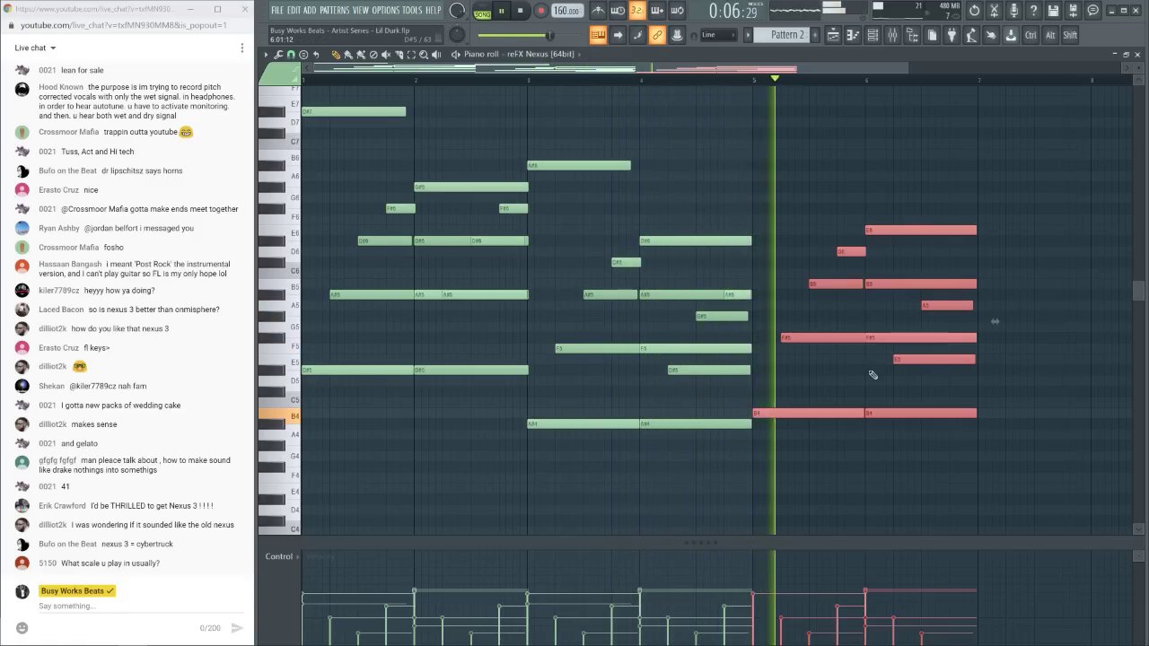
key(space)
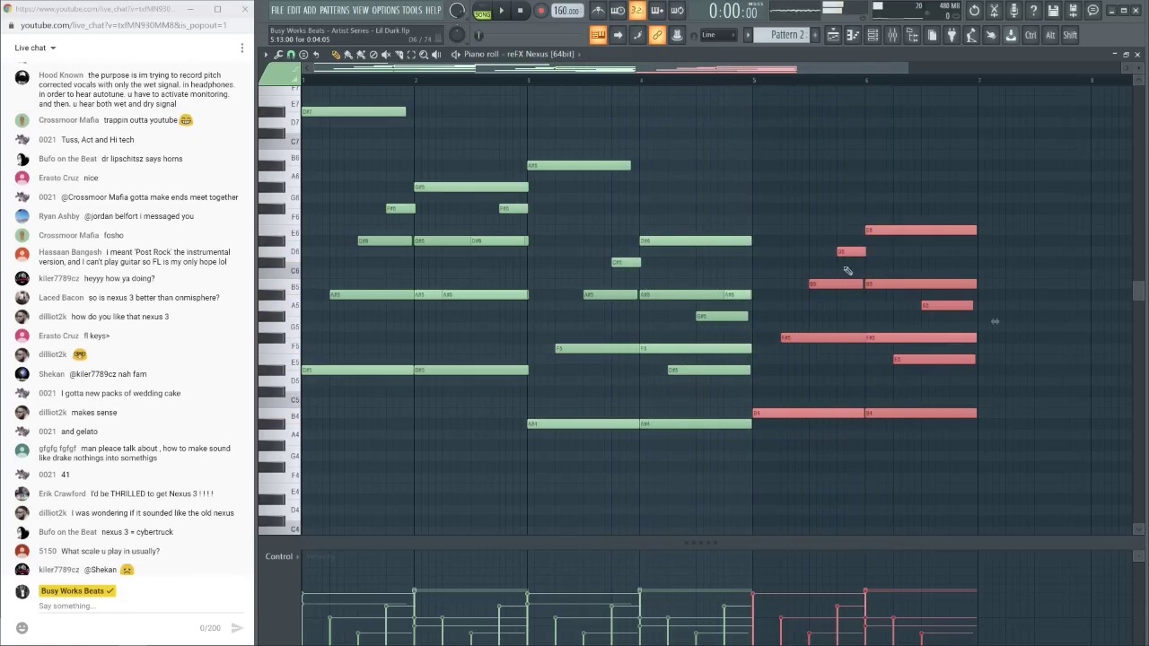
Raise all bar 6 notes by two semitones so the bass sits on C#5, and play the pattern
drag(919, 449, 891, 386)
key(space)
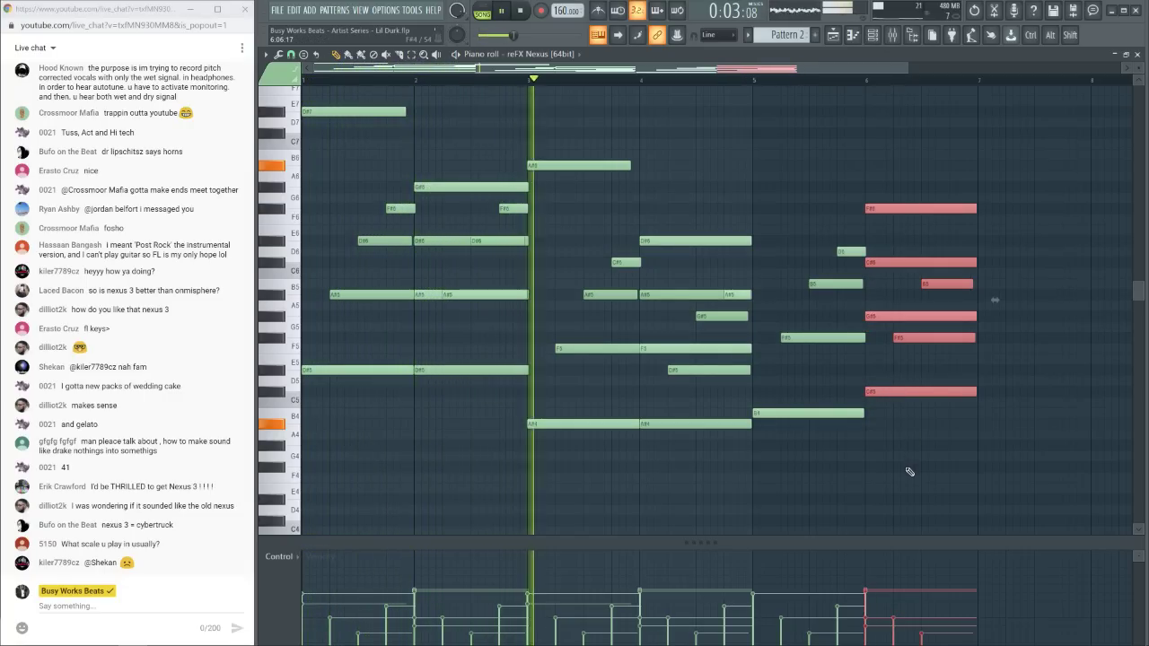
key(space)
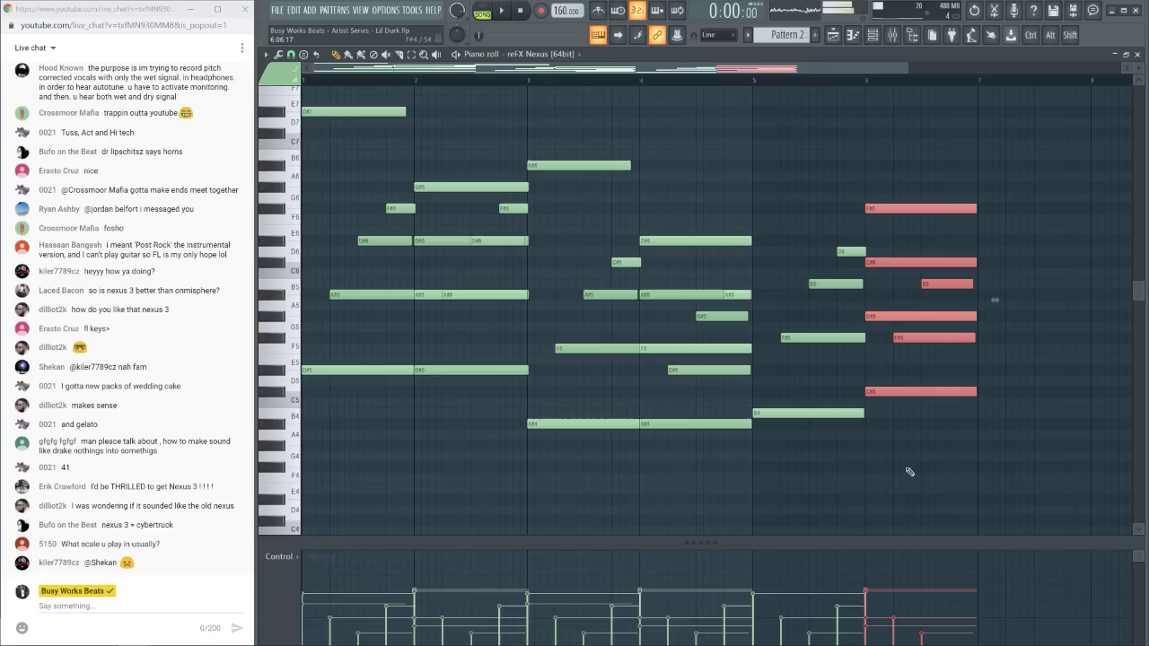
click(909, 472)
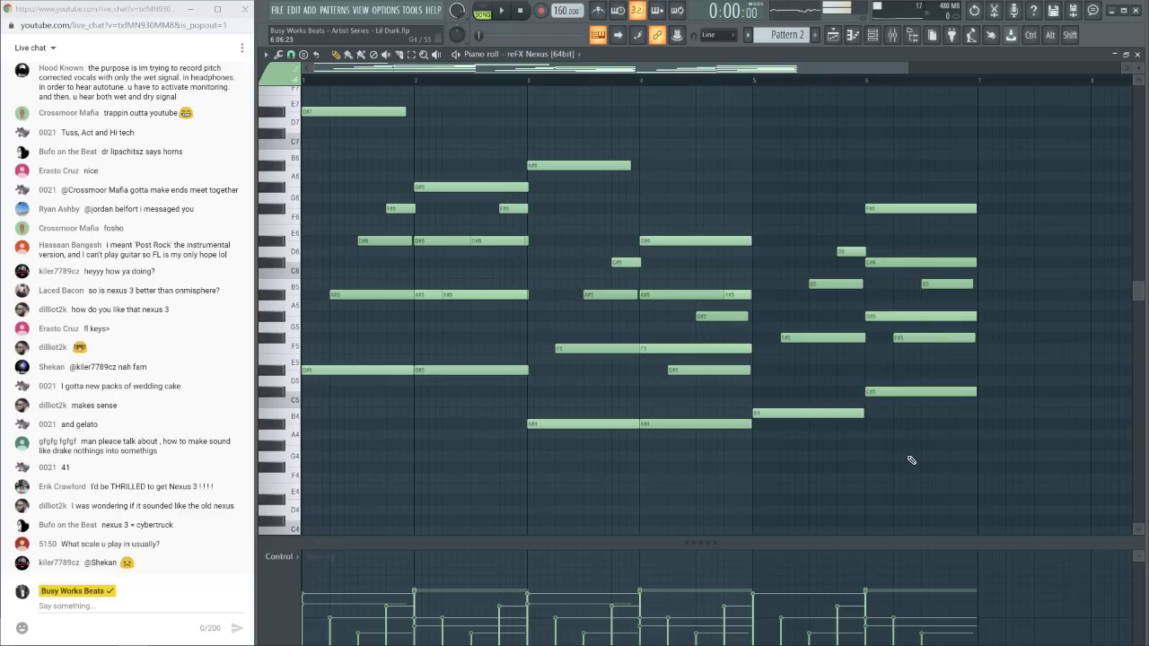
key(space)
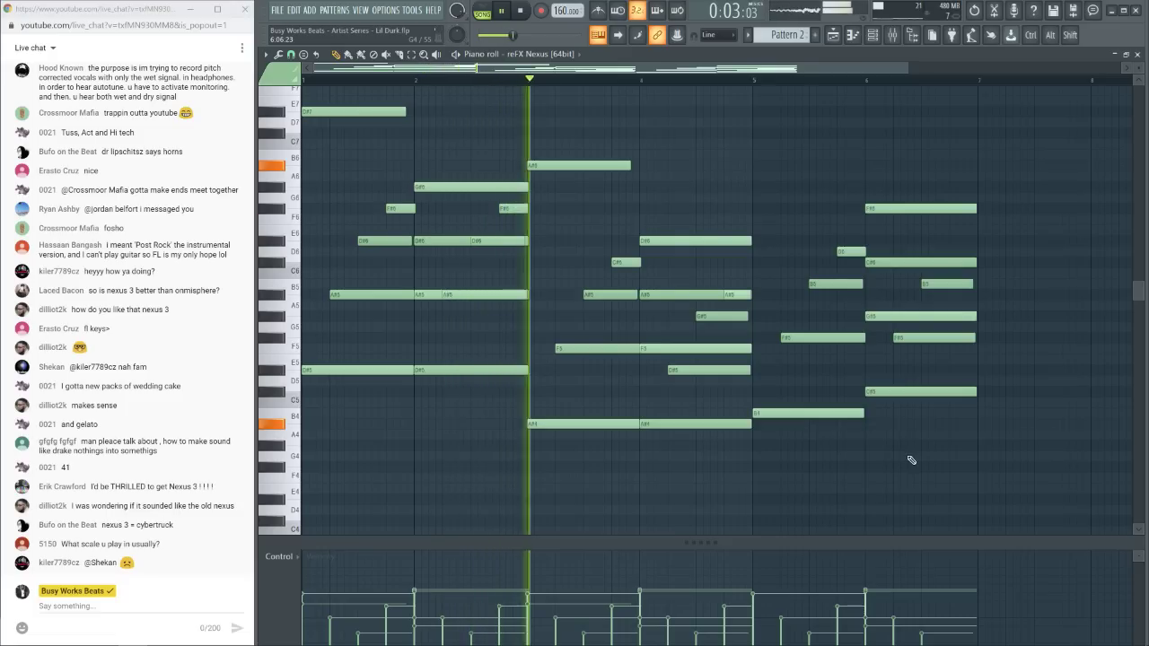
key(space)
scroll(530, 109, up, 5)
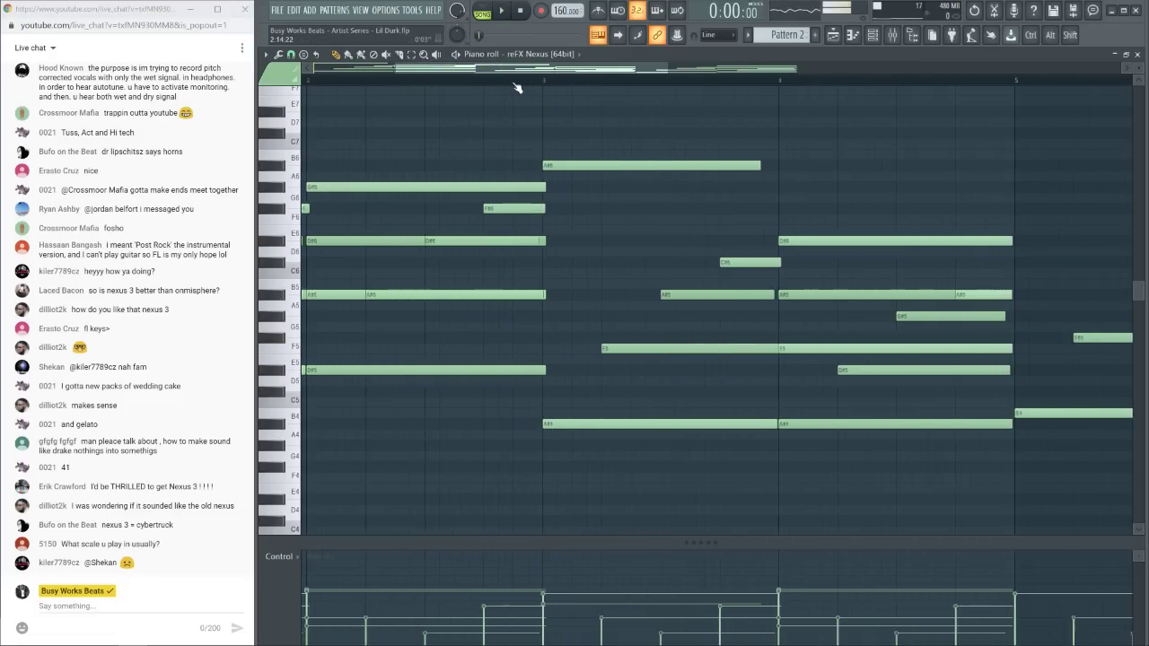
right_click(575, 294)
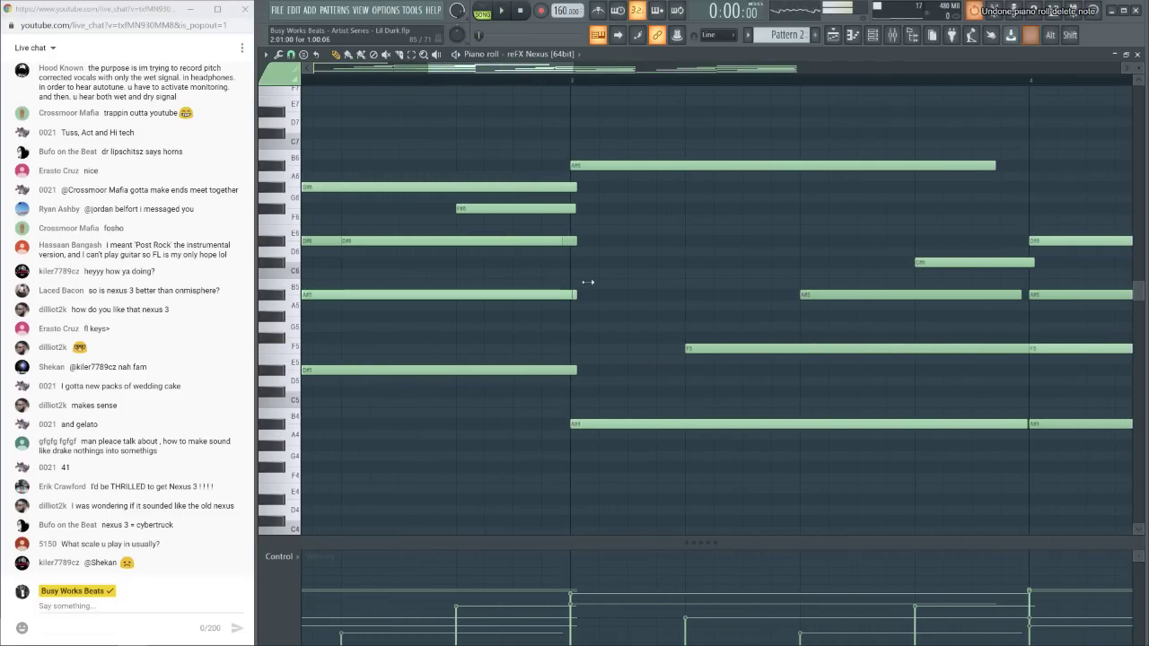
key(ctrl+z)
scroll(576, 84, down, 5)
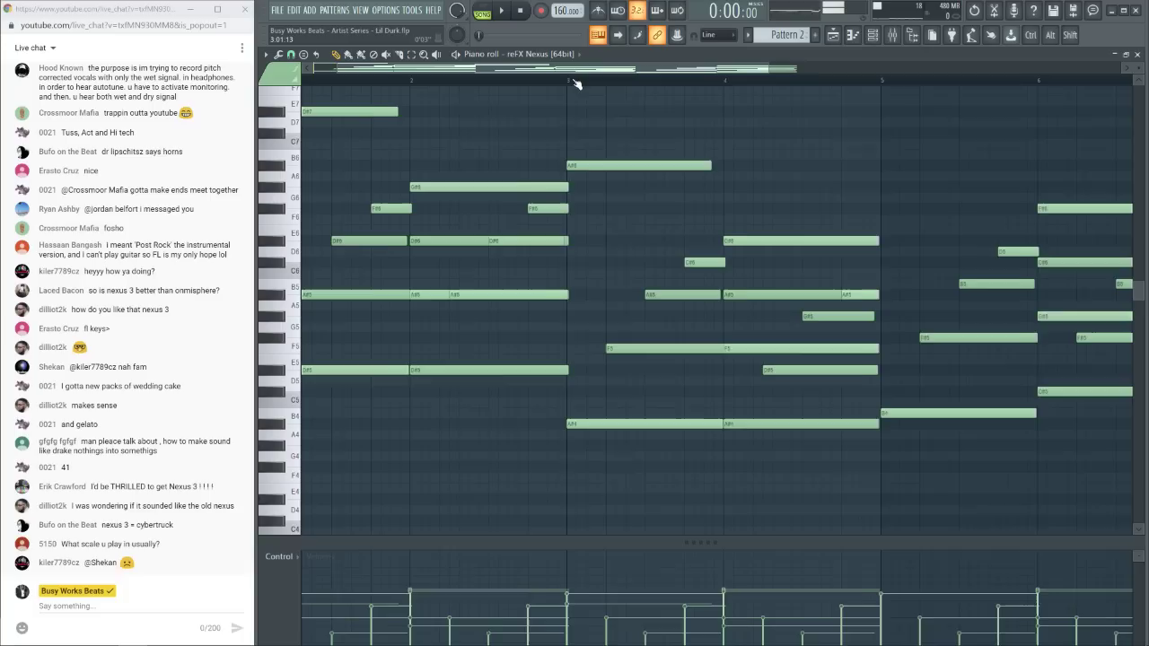
Play the six-bar pattern from the start, and replay it from the second half of bar 4 into bar 5
key(space)
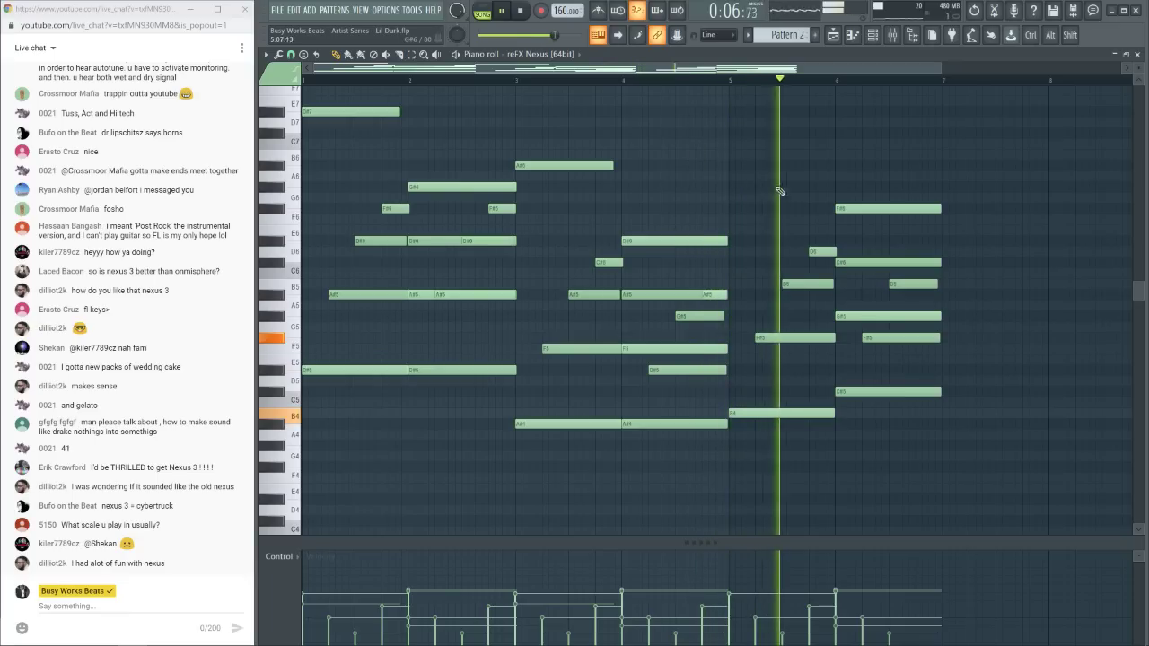
key(space)
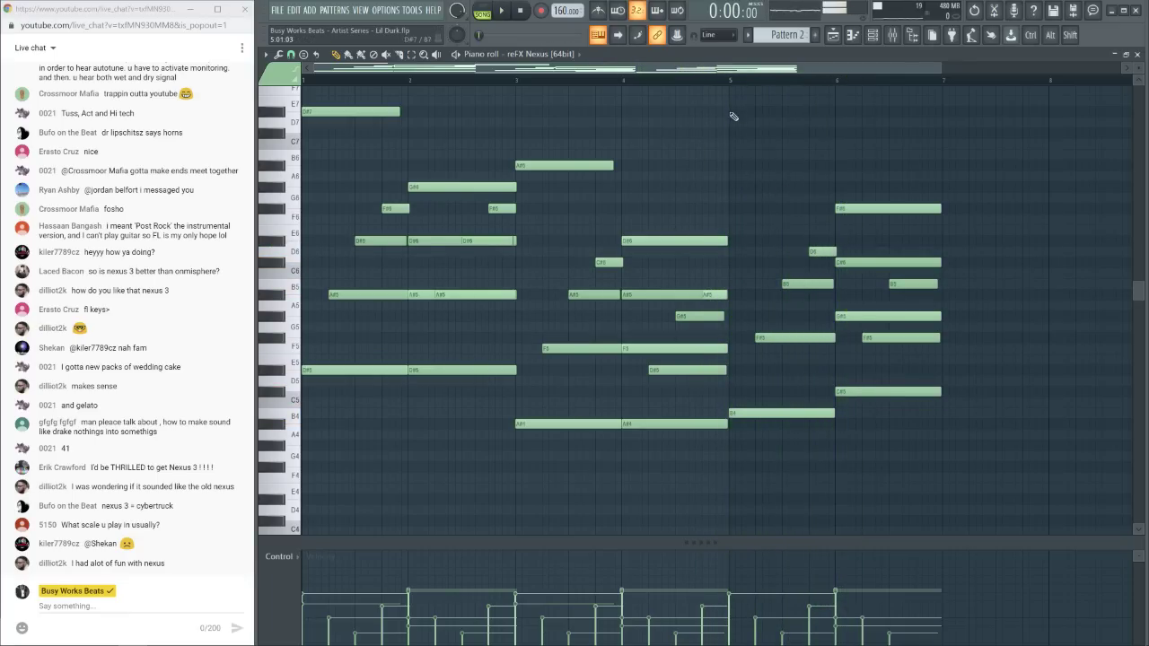
click(664, 79)
key(space)
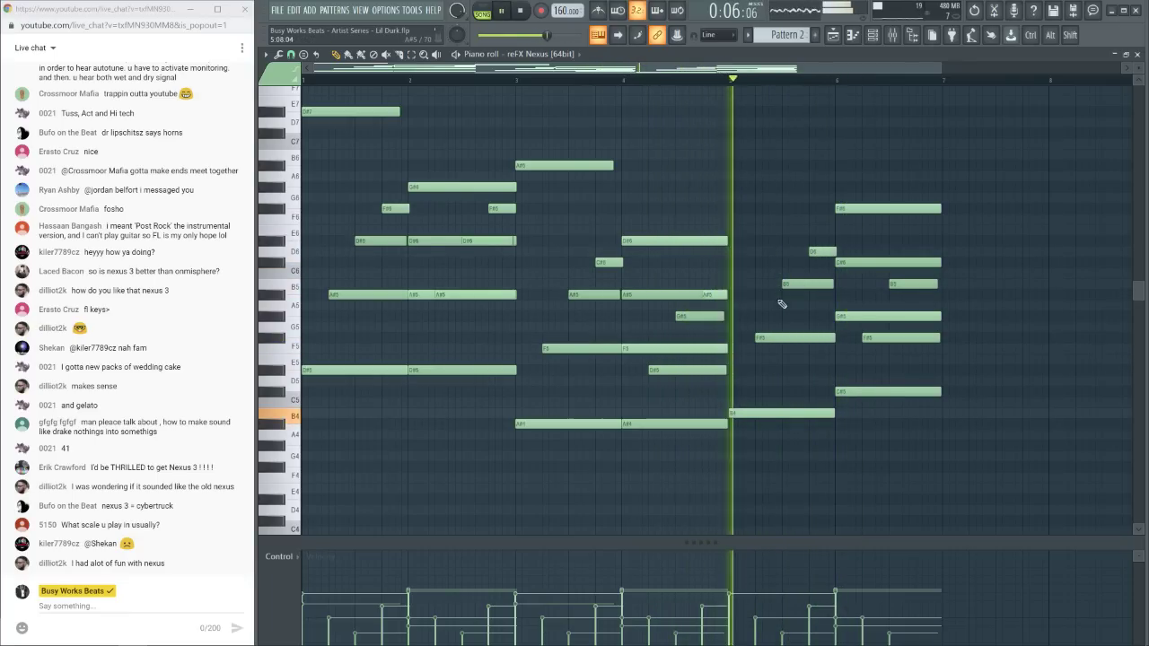
Lower bar 5's B5 note to A#5 and its D6 note to C#6, playing the pattern after each change
key(space)
drag(799, 284, 797, 294)
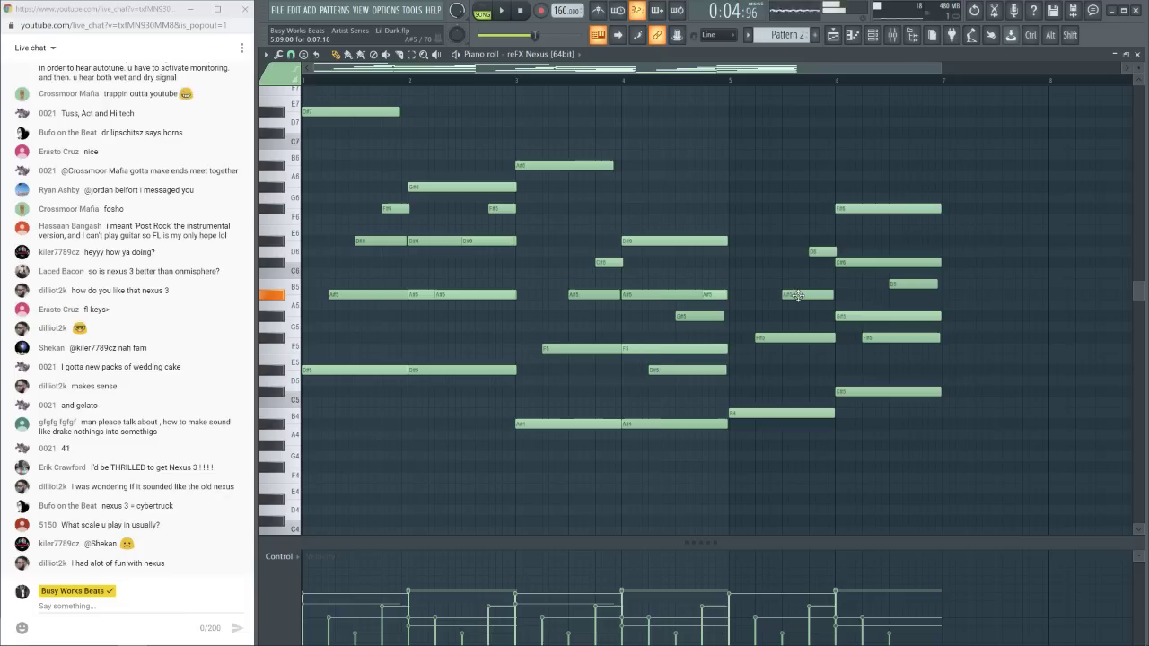
key(space)
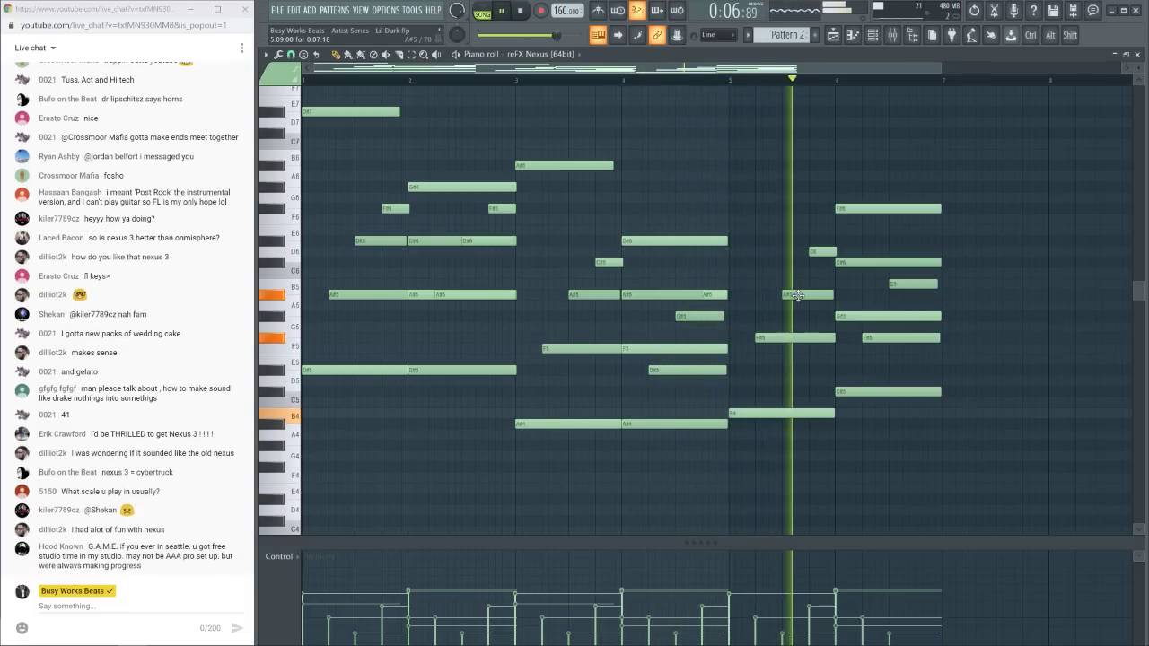
key(space)
drag(819, 252, 818, 263)
key(space)
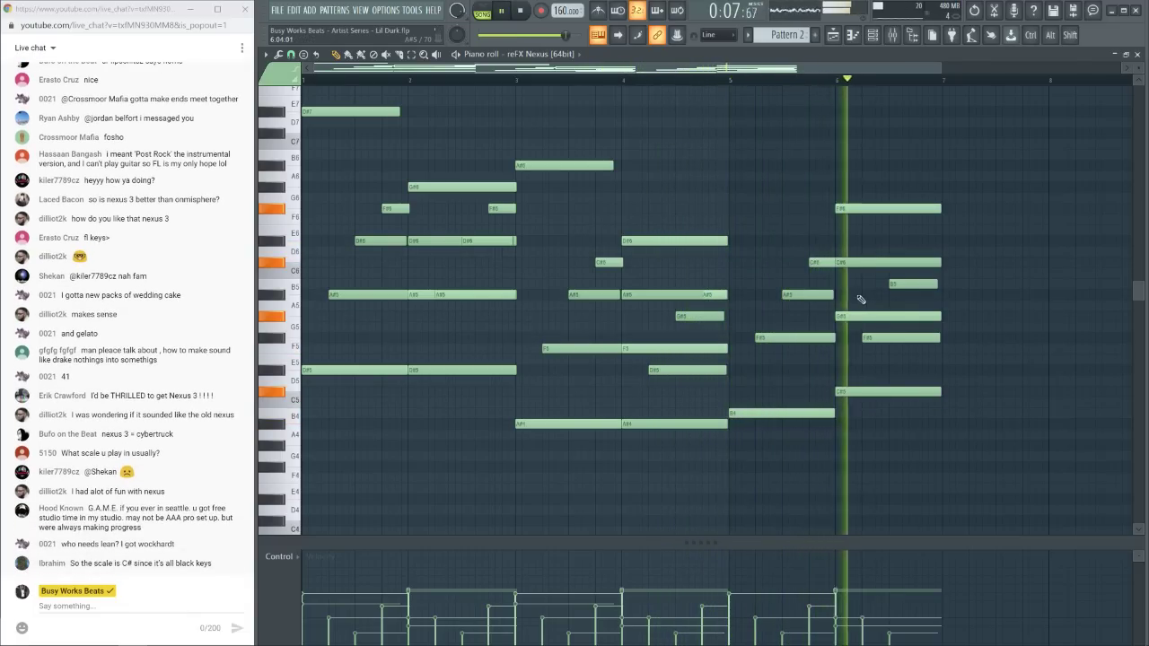
Lower bar 6's B5 note to A#5, add a short C#6 at the bar's end, and play the pattern
key(space)
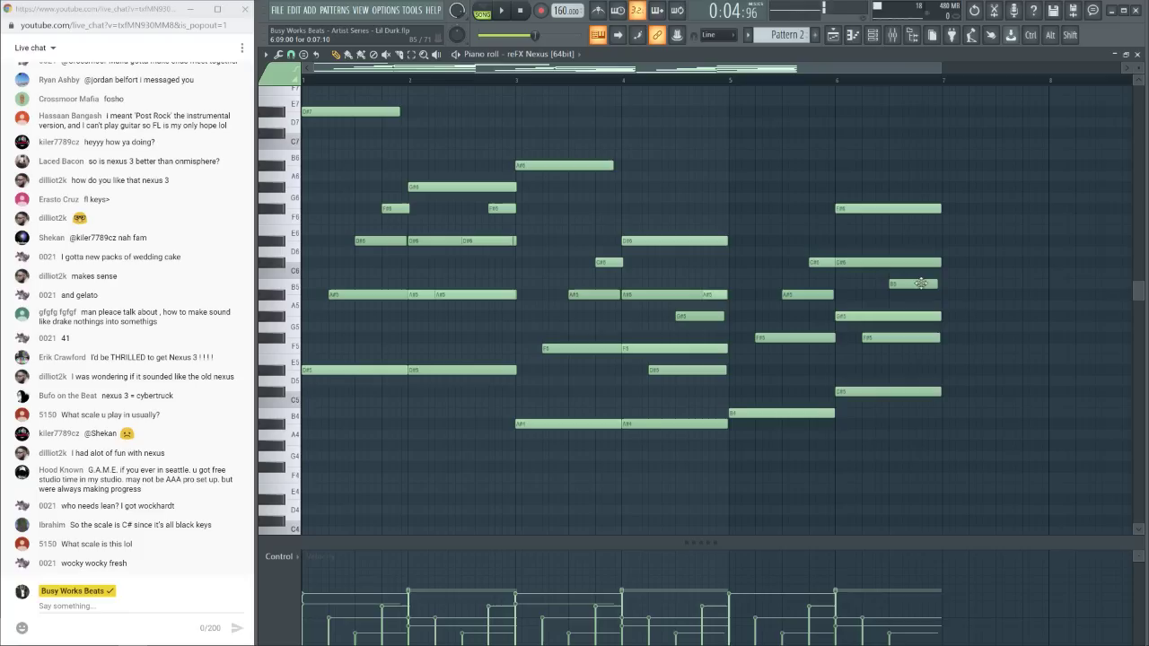
key(space)
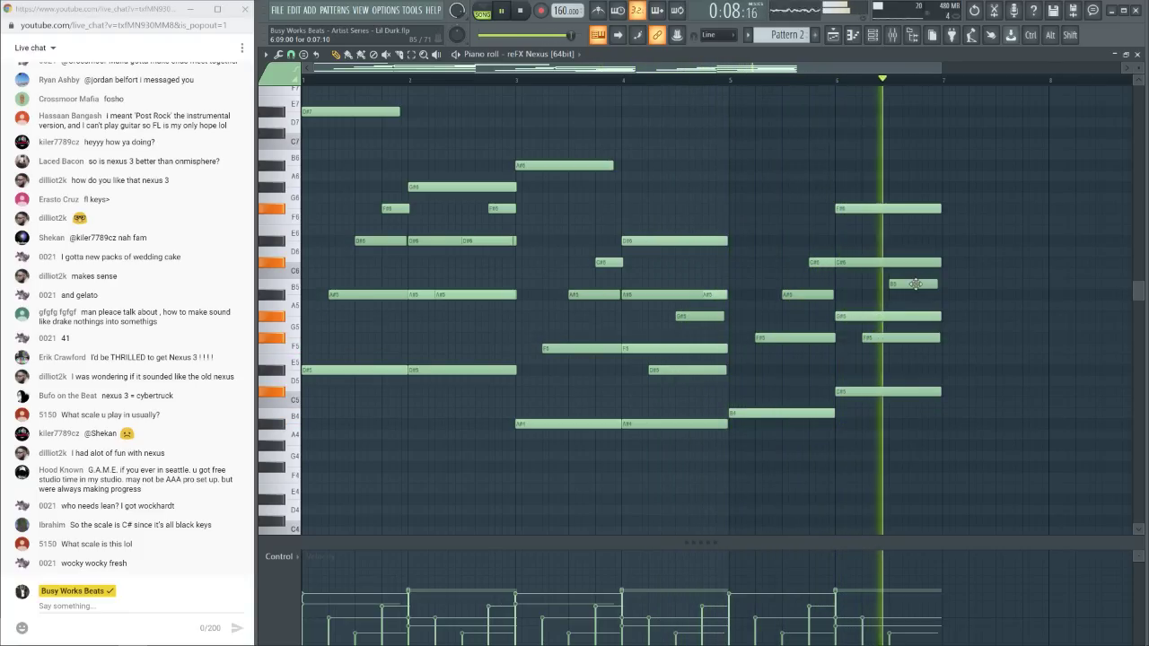
key(space)
drag(910, 284, 921, 262)
key(space)
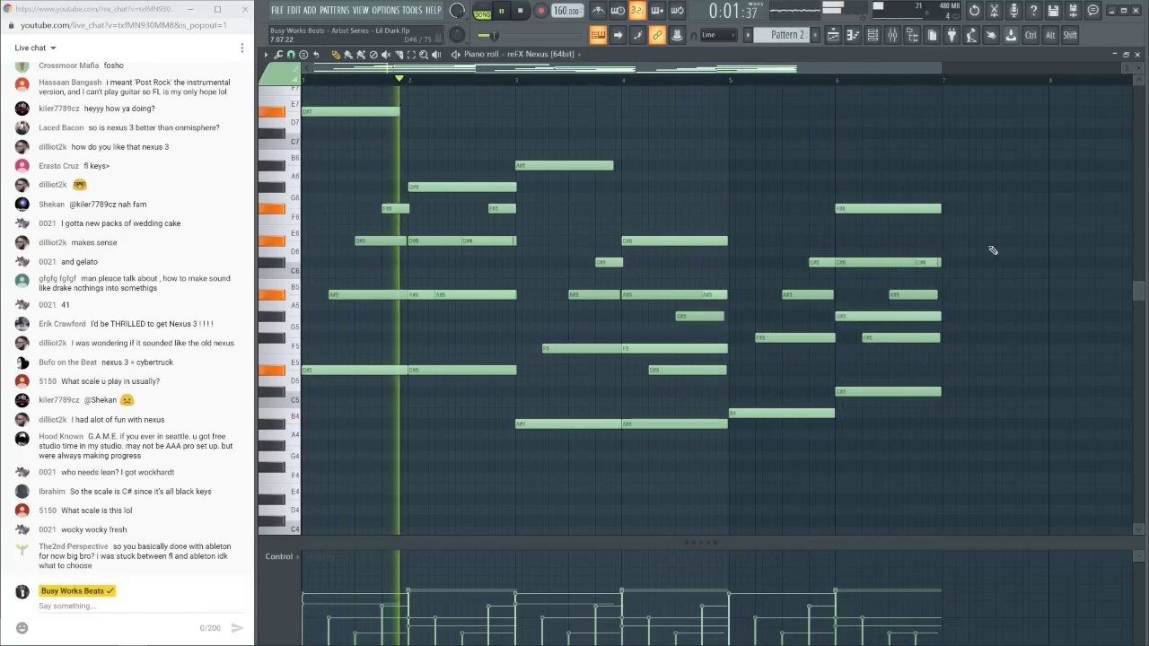
key(space)
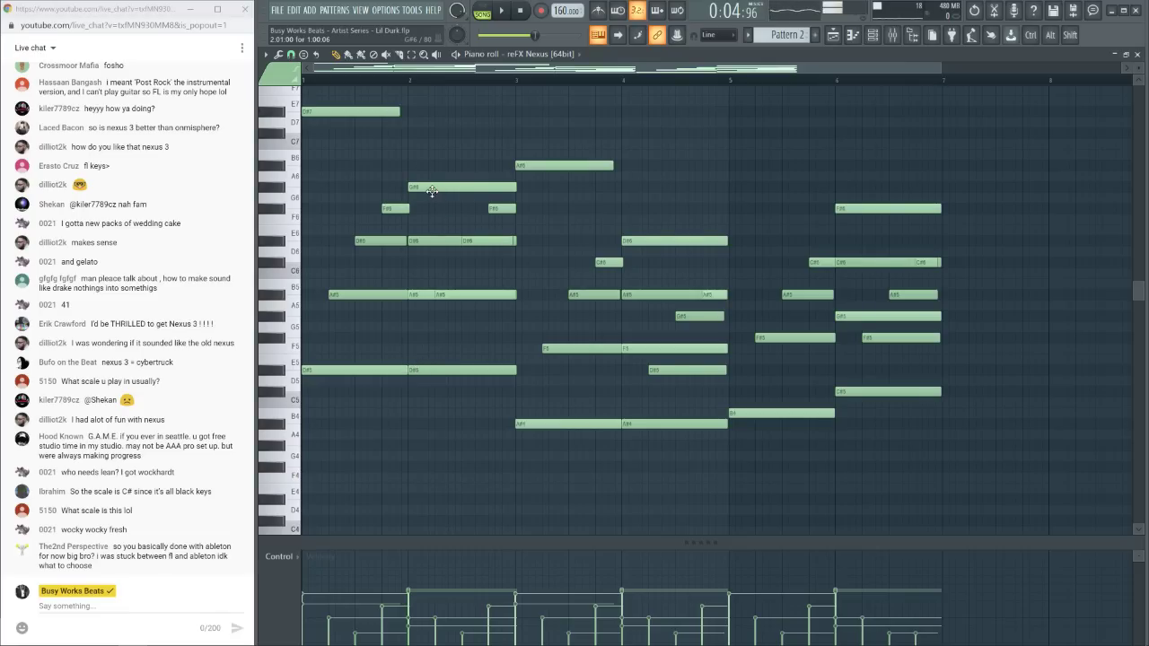
key(space)
key(space)
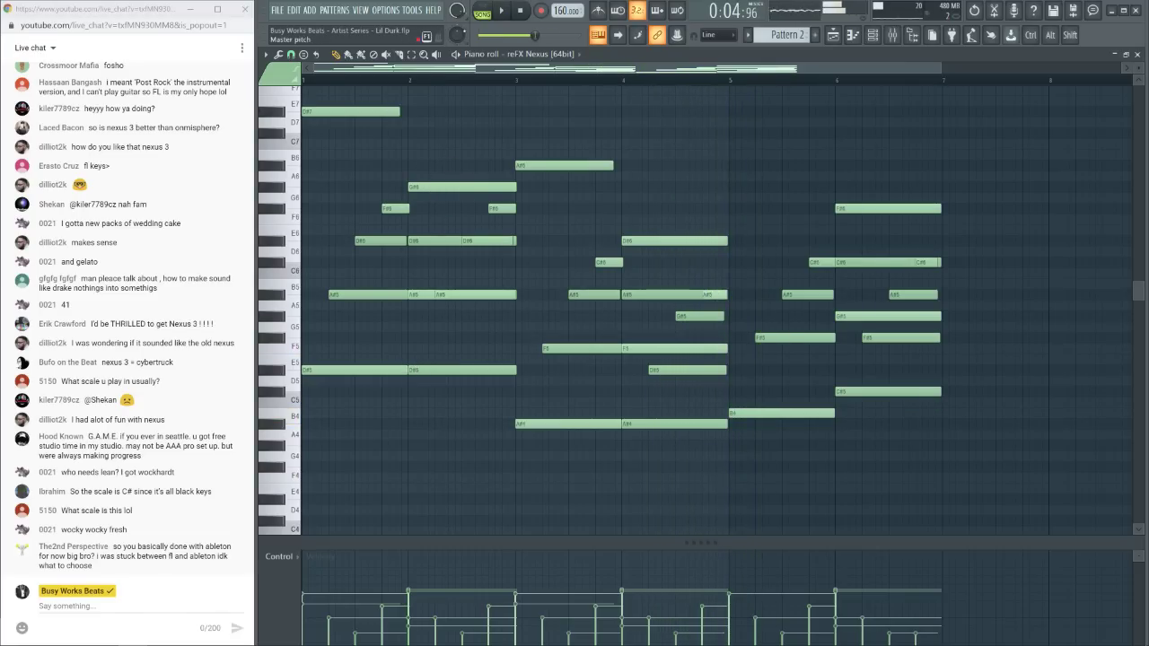
Lower the velocities of the chord notes starting bars 2 and 4, bringing bar 2's to about 48%, and save the project
key(space)
click(511, 187)
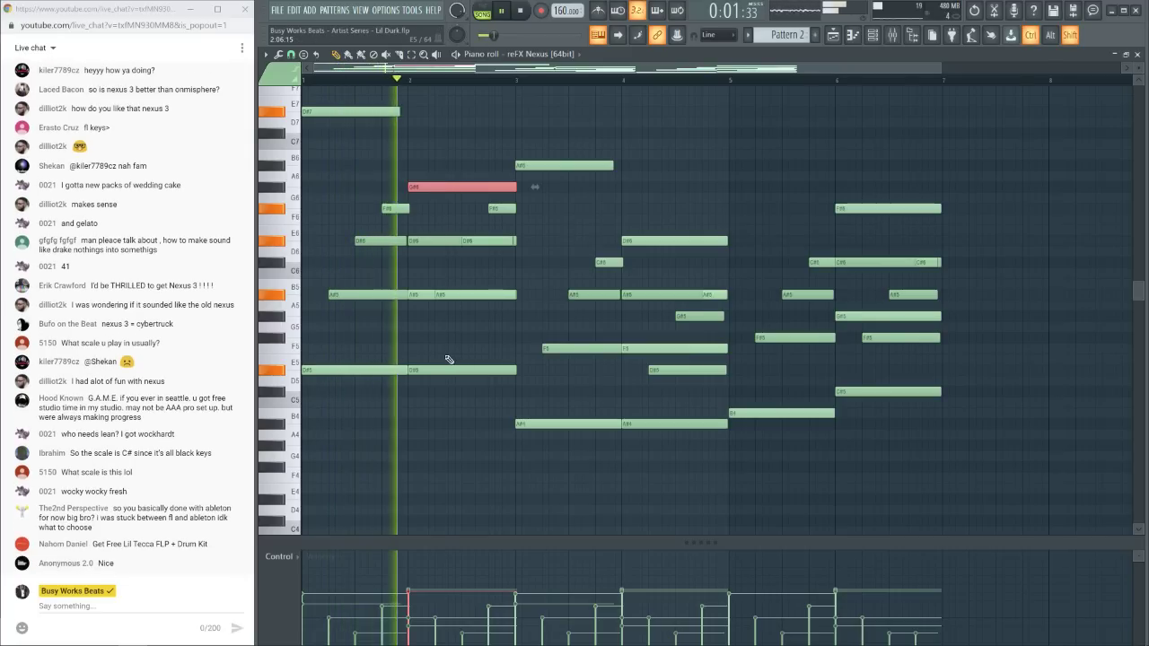
key(space)
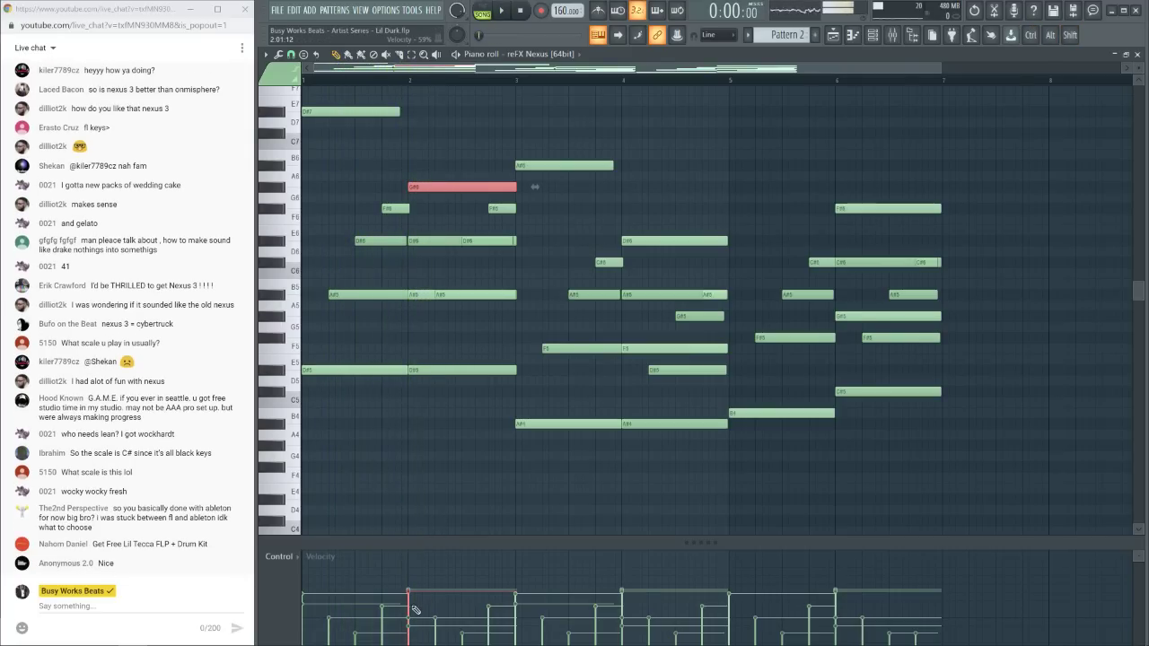
click(422, 292)
key(space)
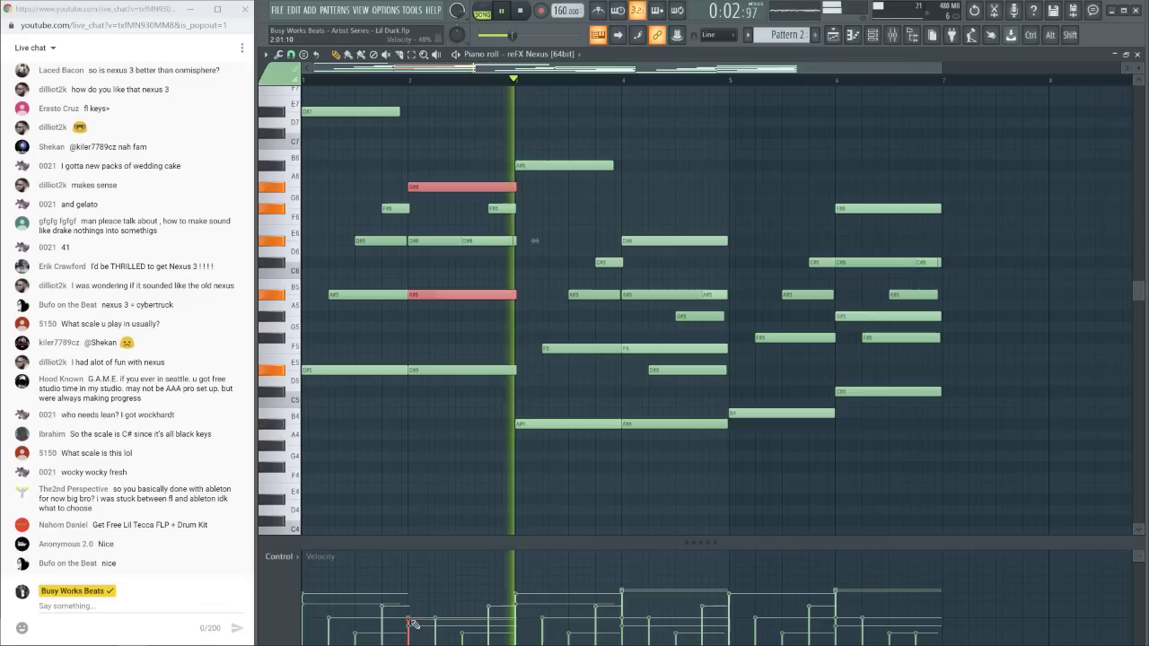
click(440, 485)
key(ctrl+s)
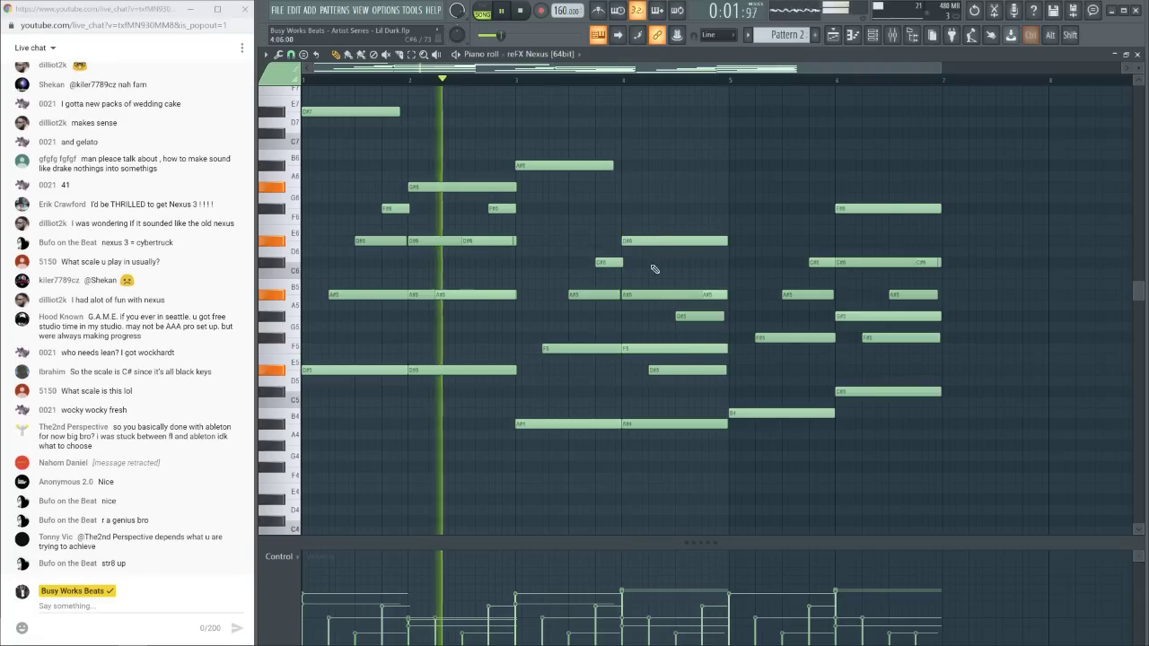
click(648, 239)
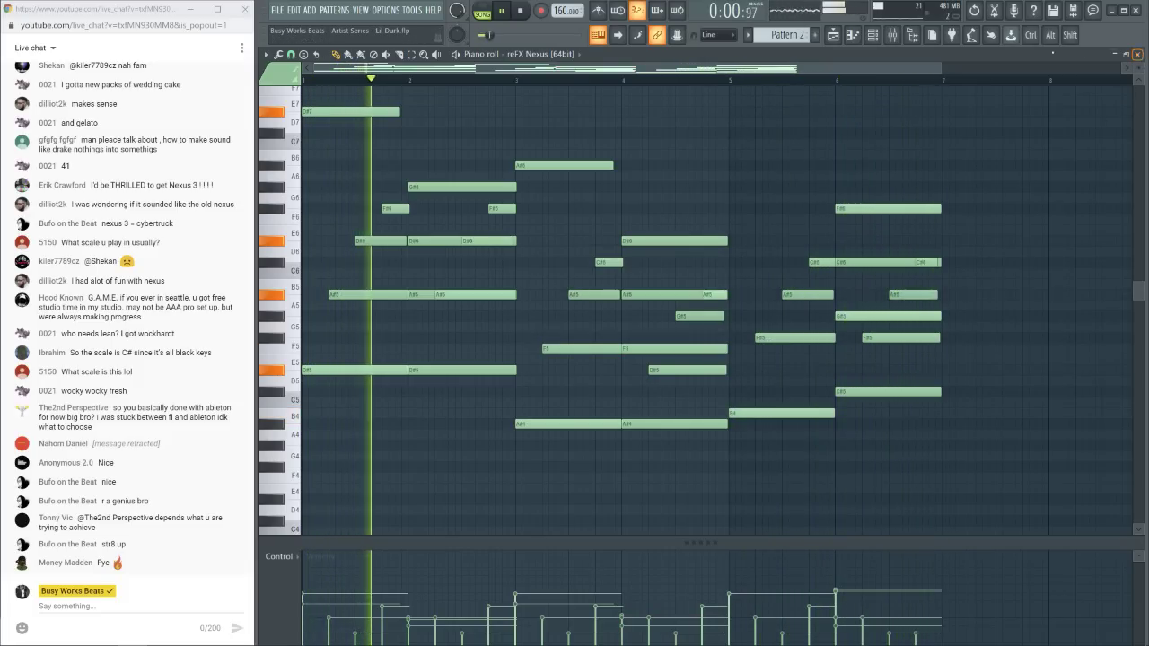
Close the piano roll and the Nexus window, and raise the project tempo to 180 BPM, checking it with playback
click(1138, 55)
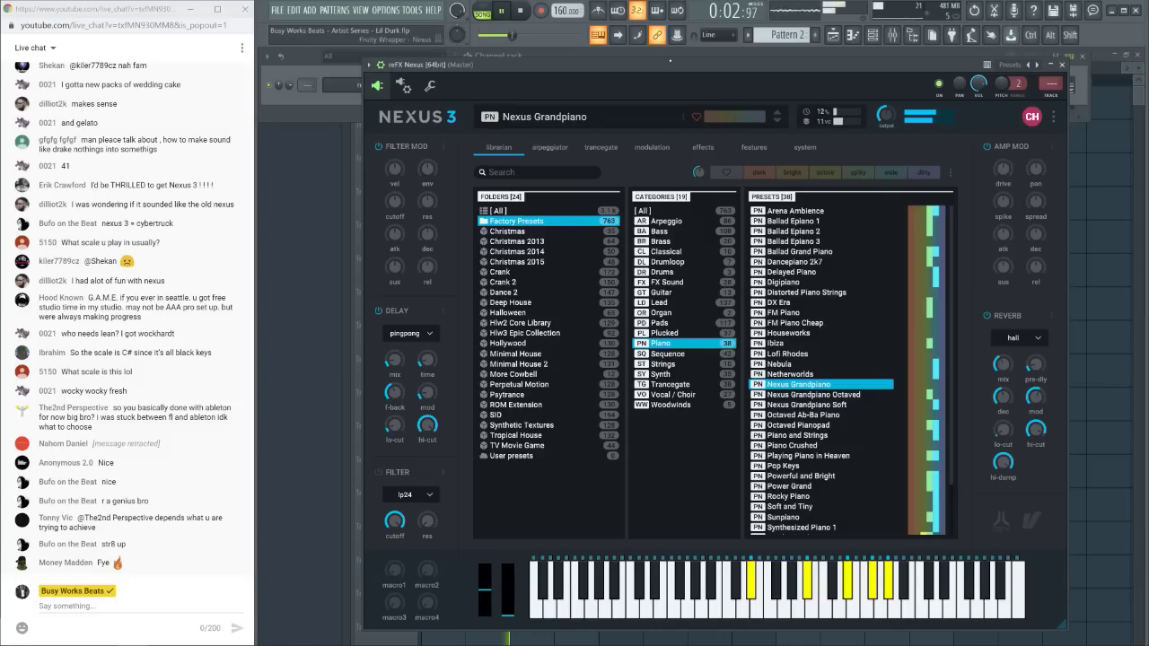
key(space)
scroll(567, 10, up, 2)
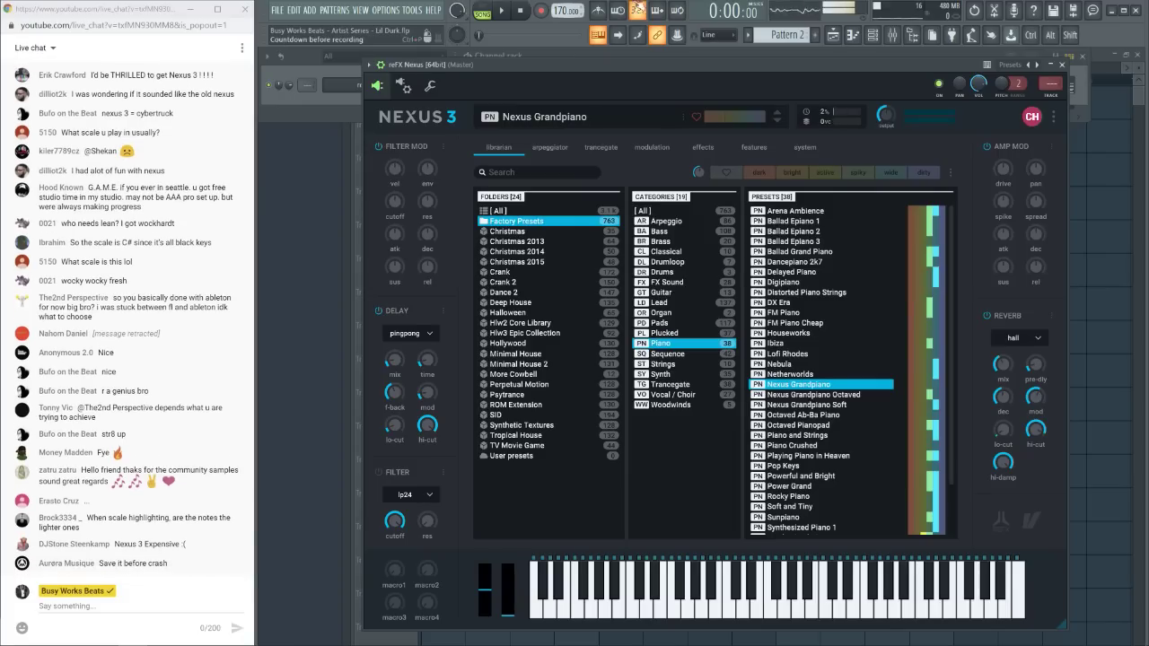
click(1063, 64)
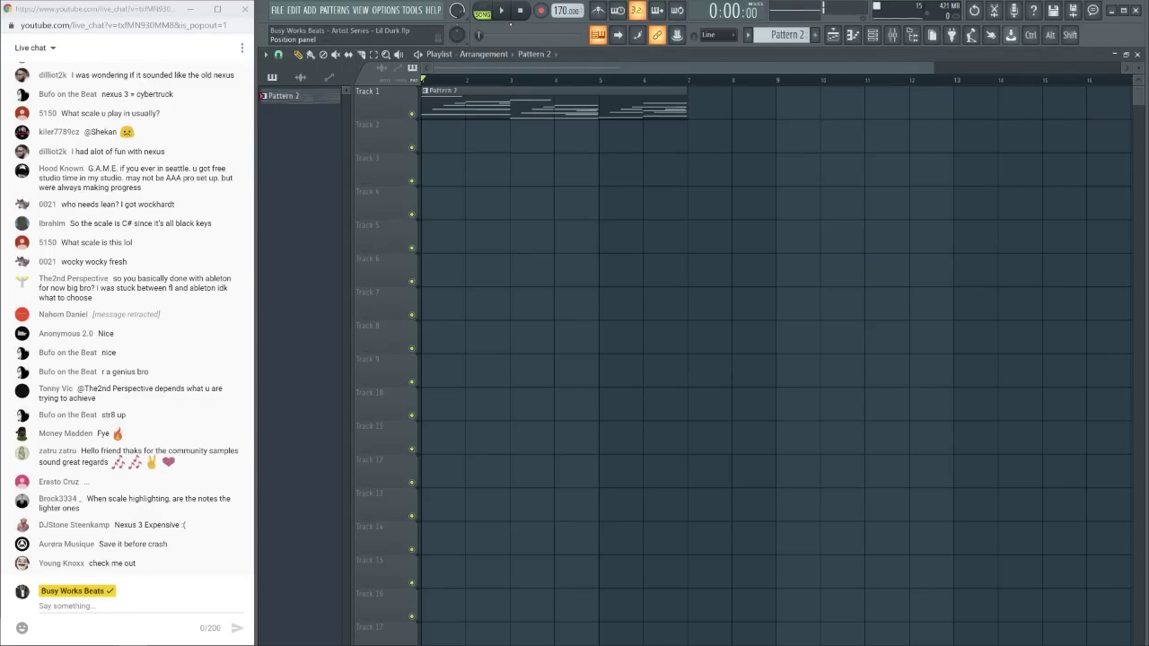
key(space)
key(space)
scroll(567, 10, up, 2)
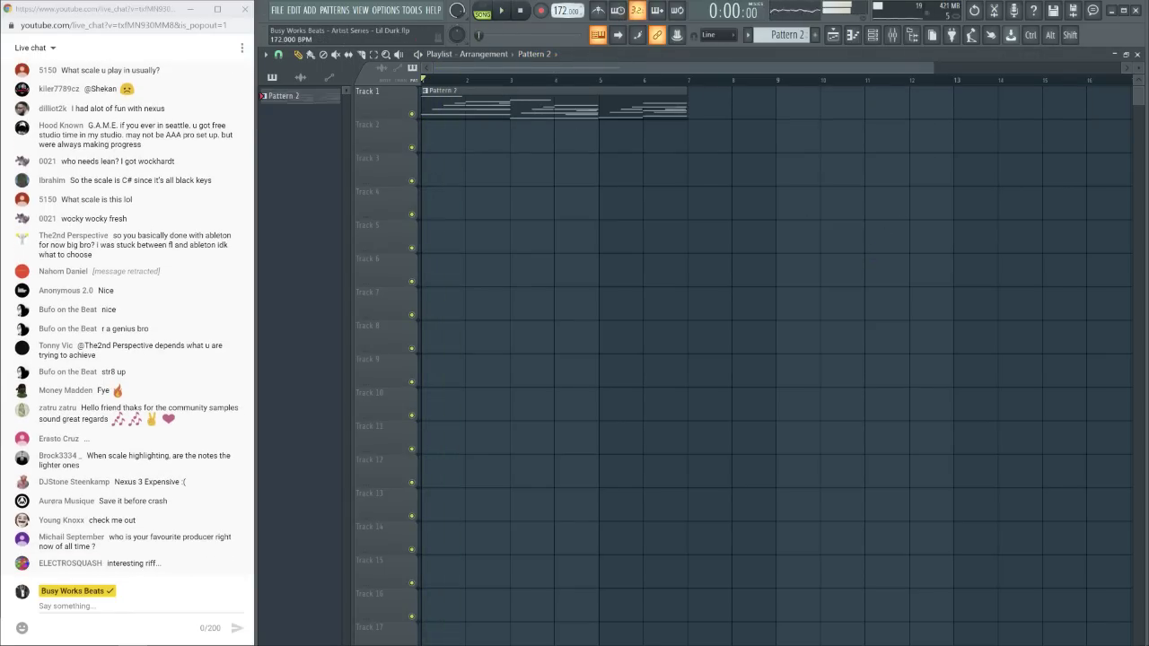
key(space)
scroll(566, 10, up, 8)
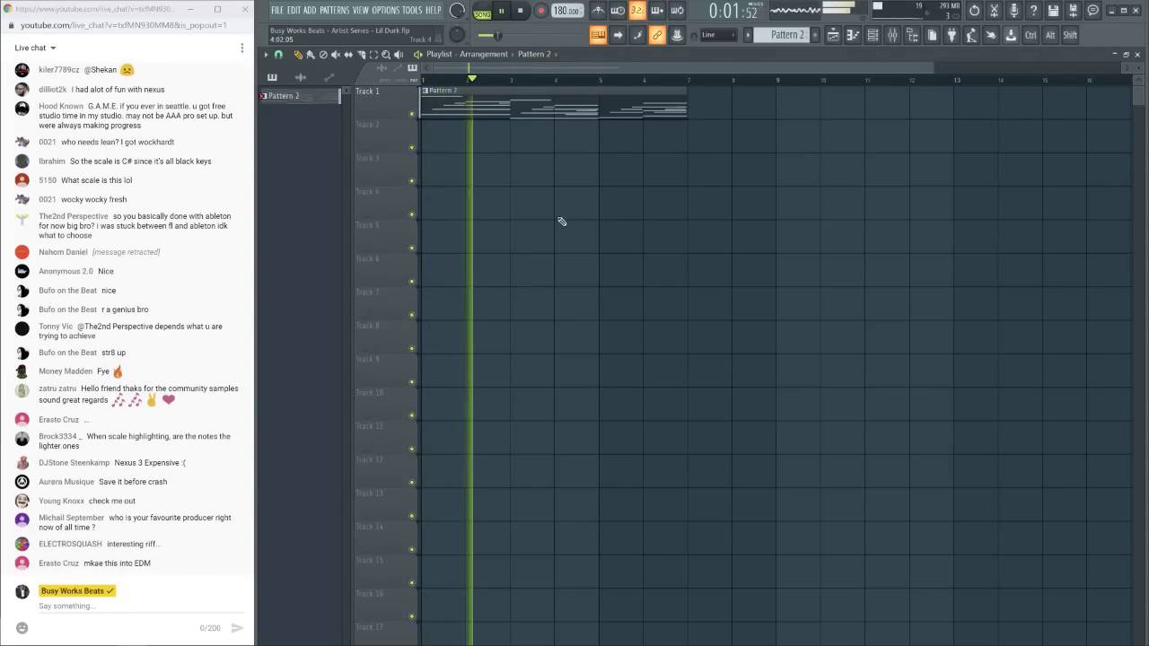
Reopen the piano's Nexus instrument and set its reverb mix to 32 while the melody plays
key(F6)
key(space)
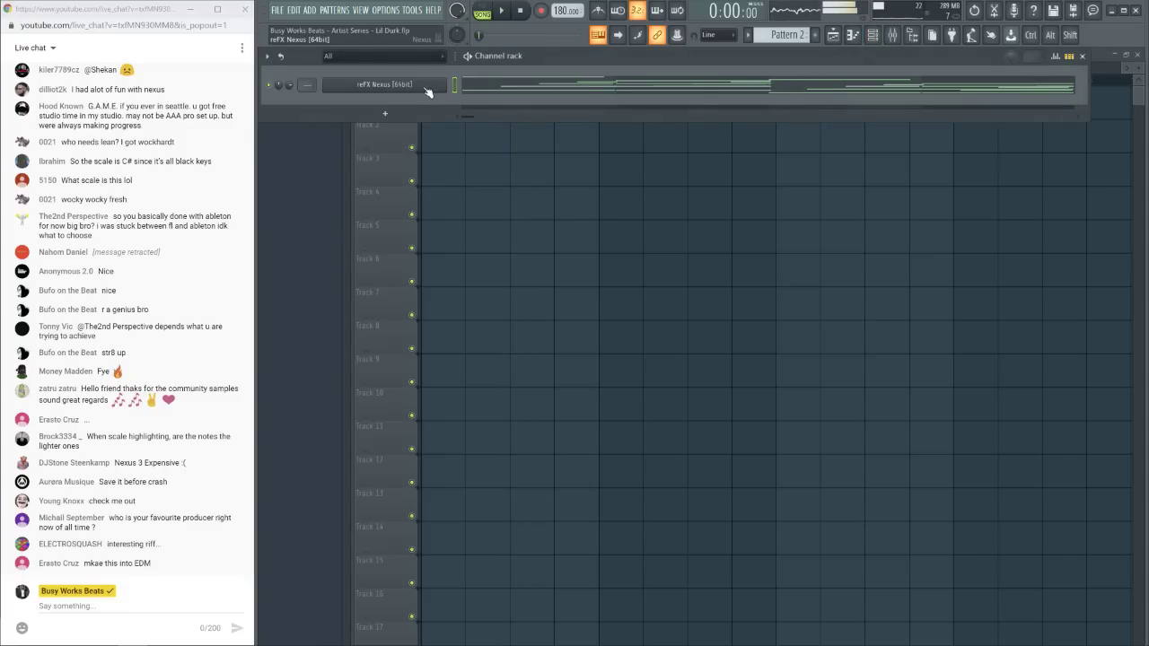
click(428, 92)
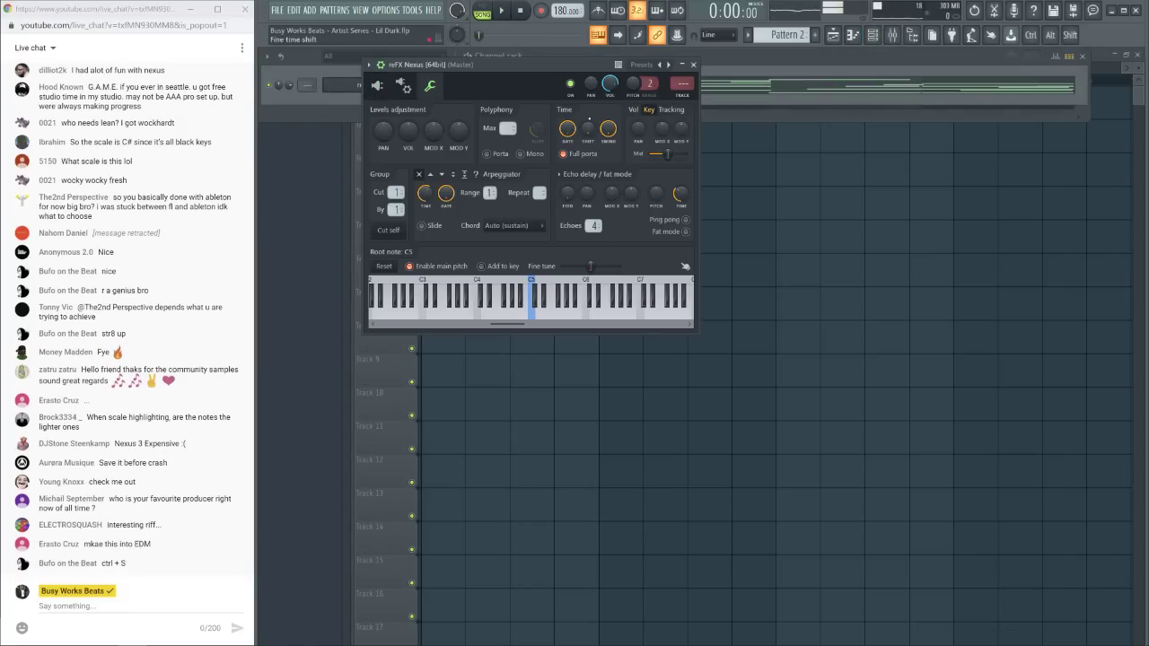
click(379, 87)
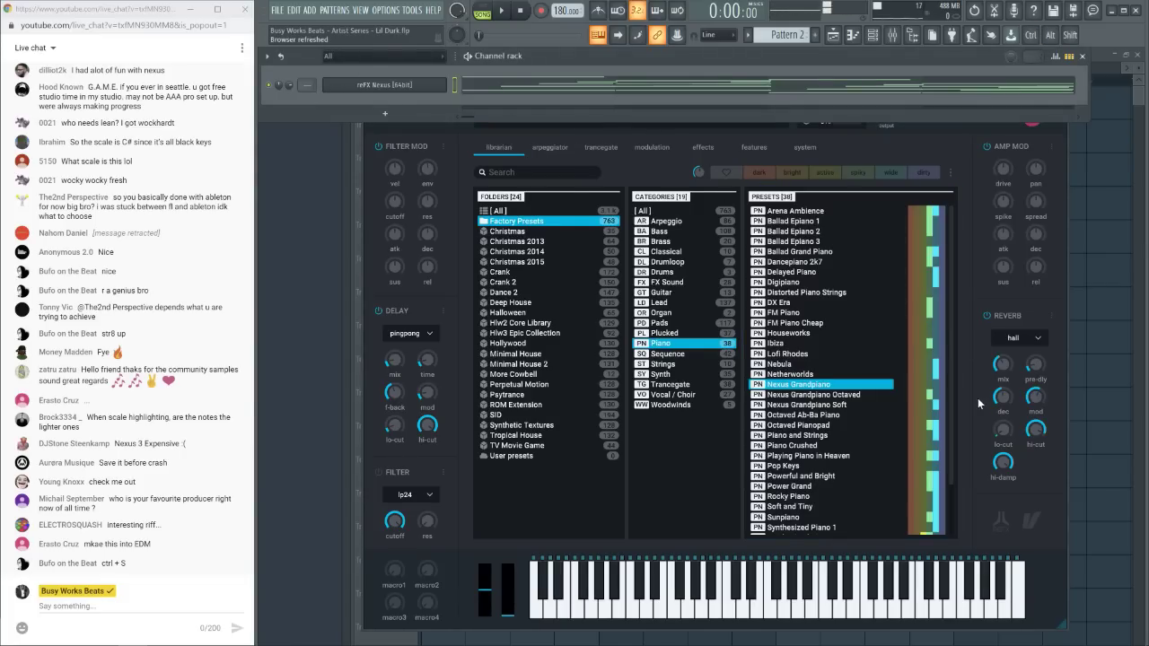
key(space)
mouse_move(1011, 398)
drag(1002, 366, 1001, 380)
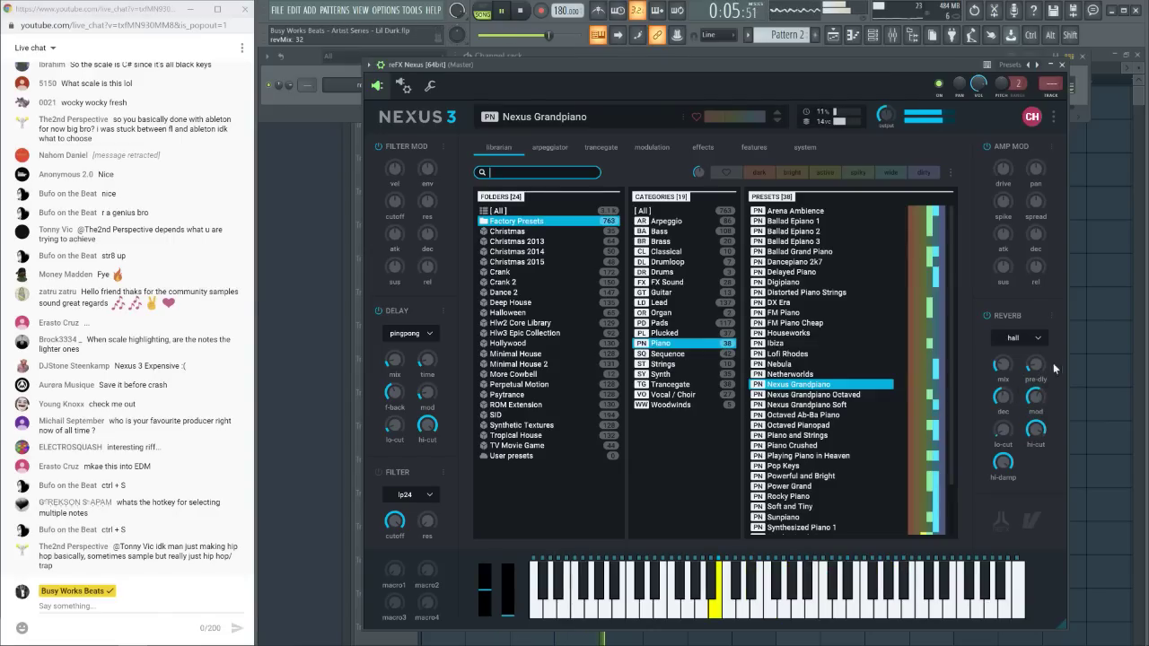
Duplicate the Pattern 2 clip on Track 1 of the playlist so the copy starts at bar 7, and stop playback
key(F5)
drag(635, 90, 571, 112)
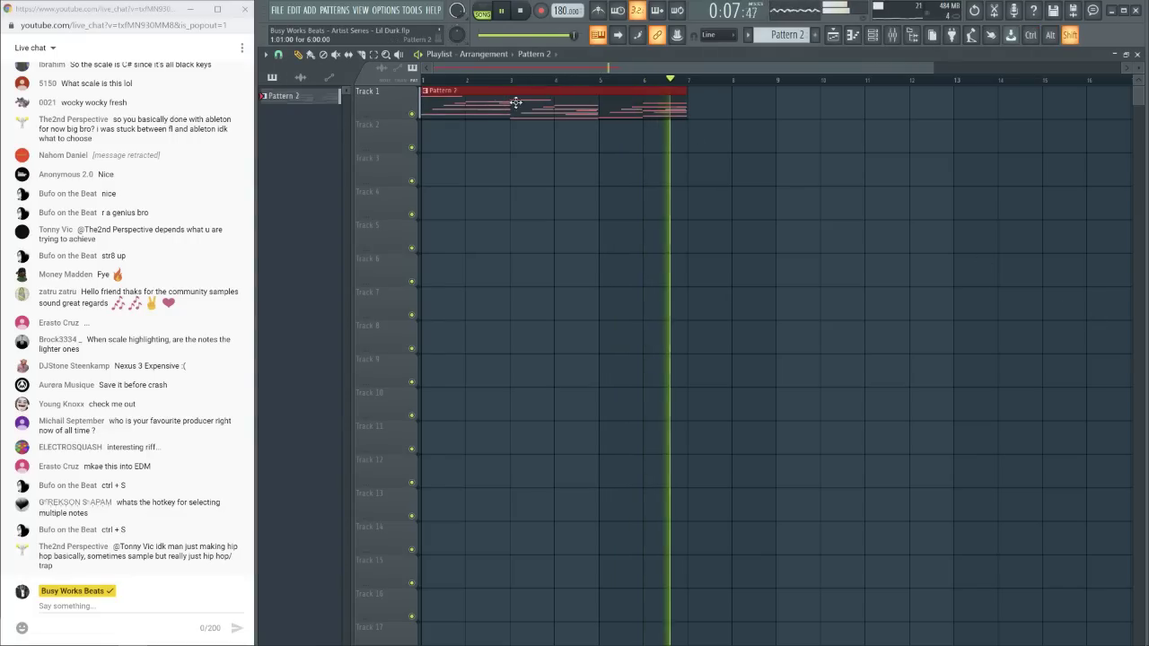
key(ctrl+b)
scroll(707, 84, down, 2)
key(space)
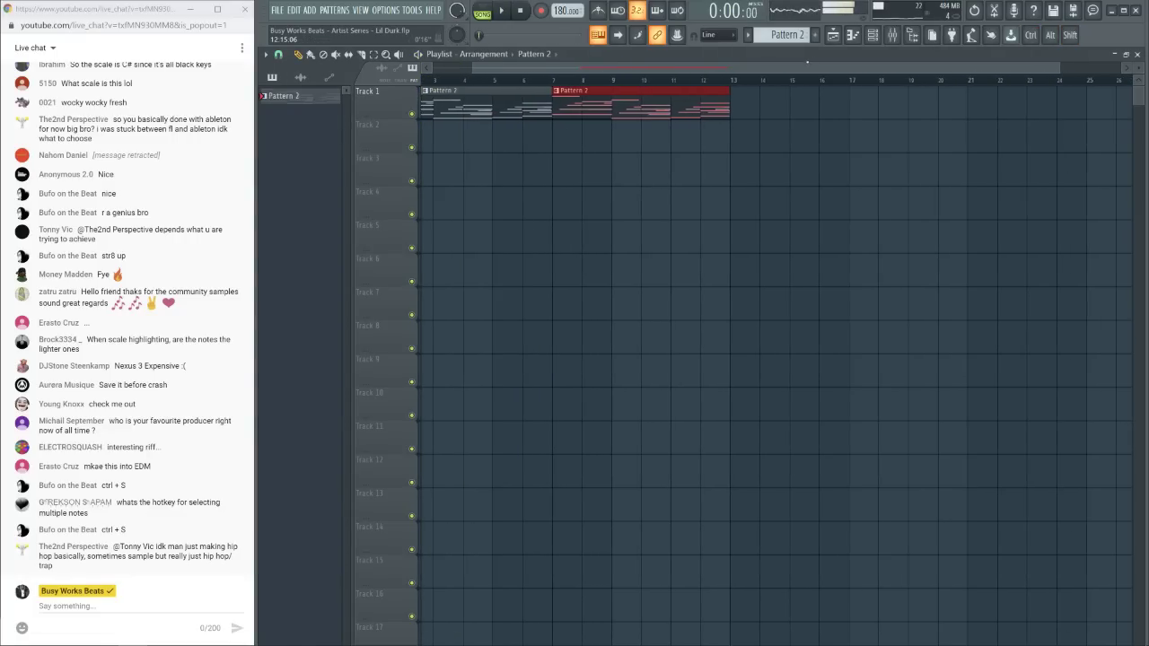
Add a second reFX Nexus [64bit] instrument to the channel rack
click(871, 35)
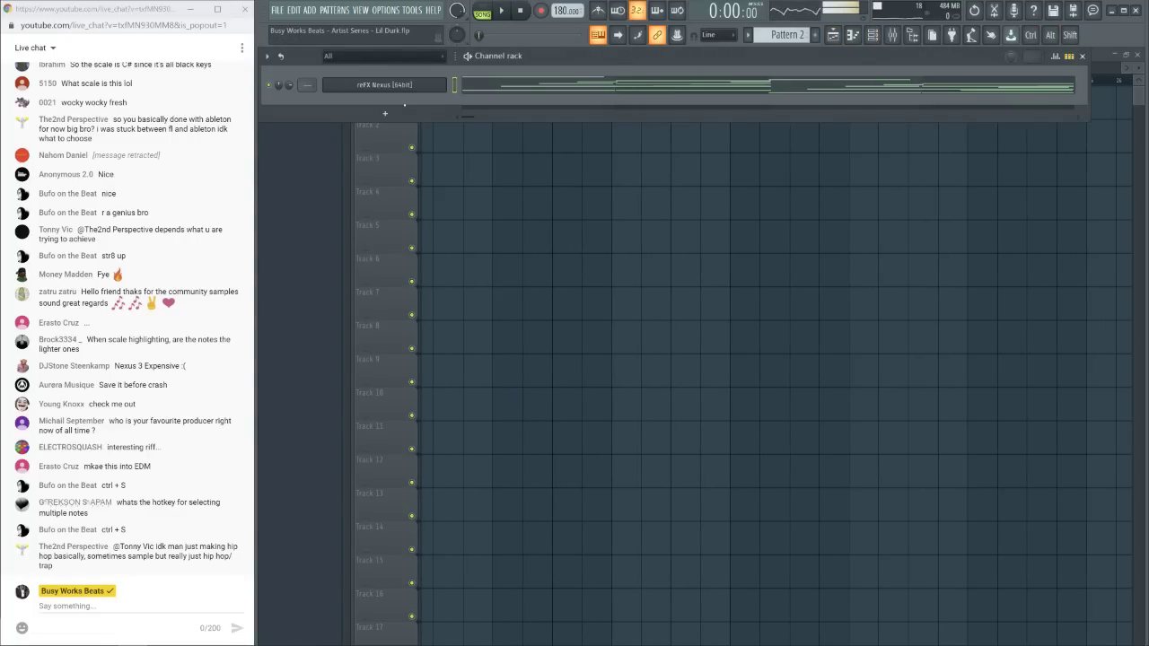
click(386, 113)
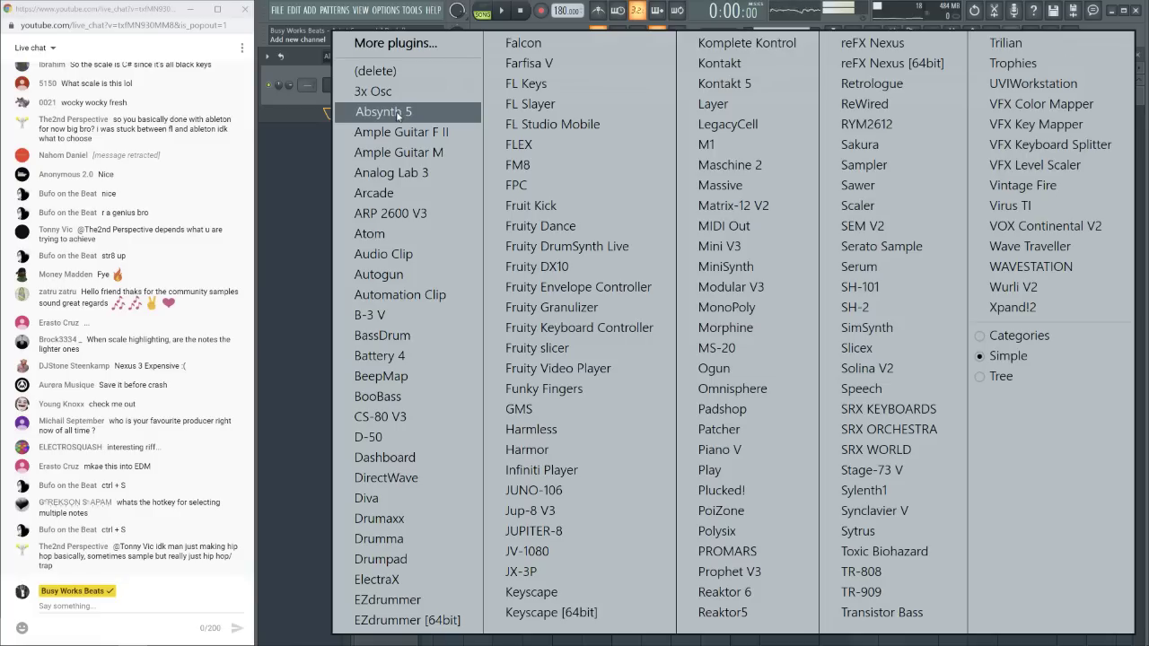
click(882, 71)
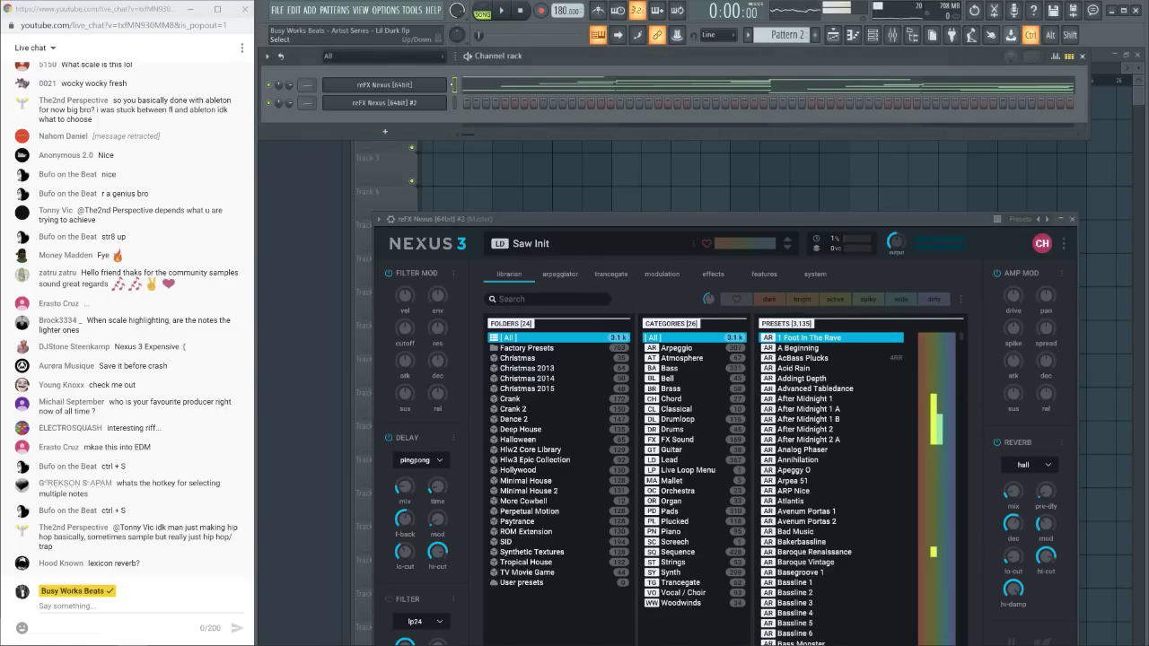
Paste the piano notes into the second Nexus channel in Pattern 3, and route the two channels to mixer tracks 1 and 2
scroll(775, 34, down, 1)
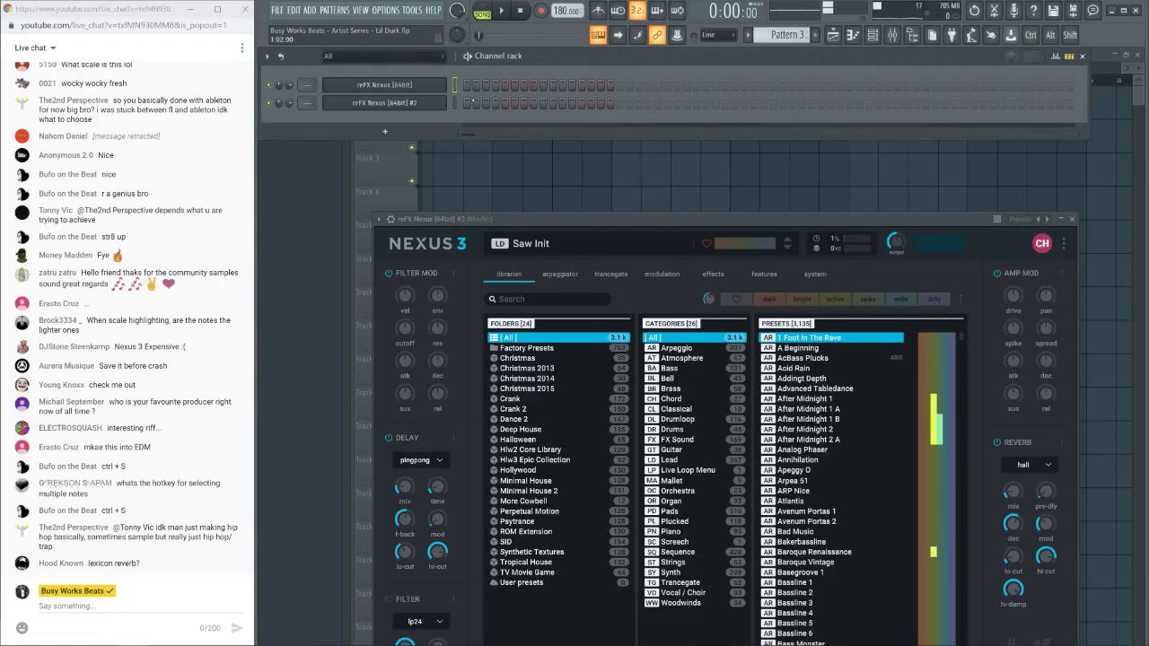
key(ctrl+v)
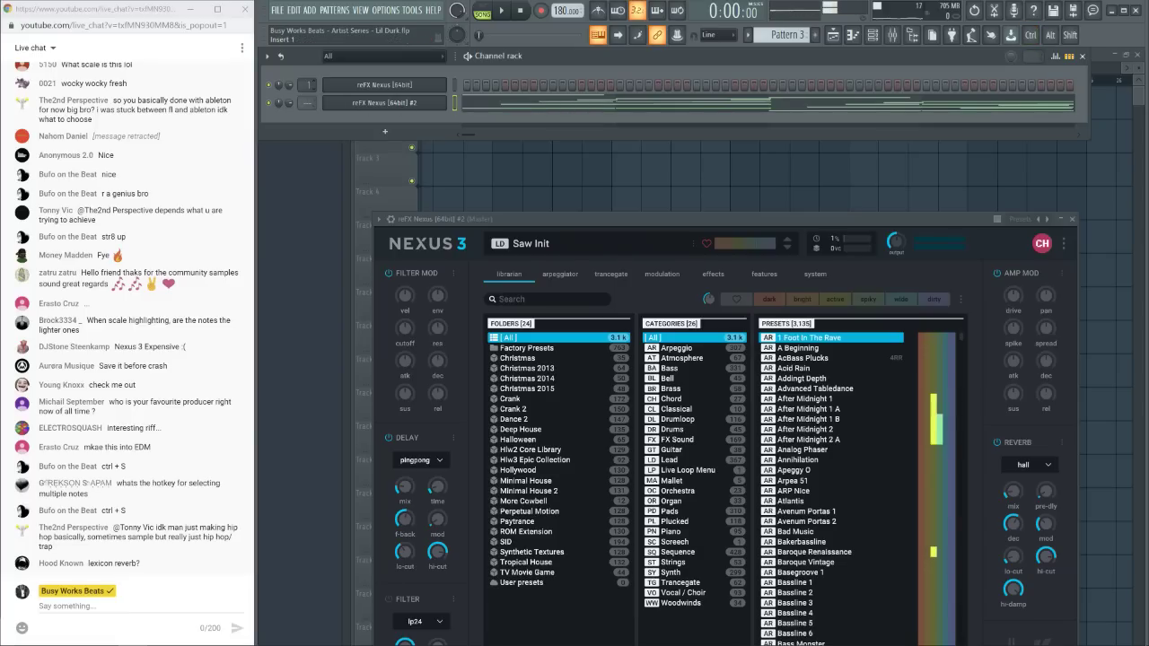
click(377, 107)
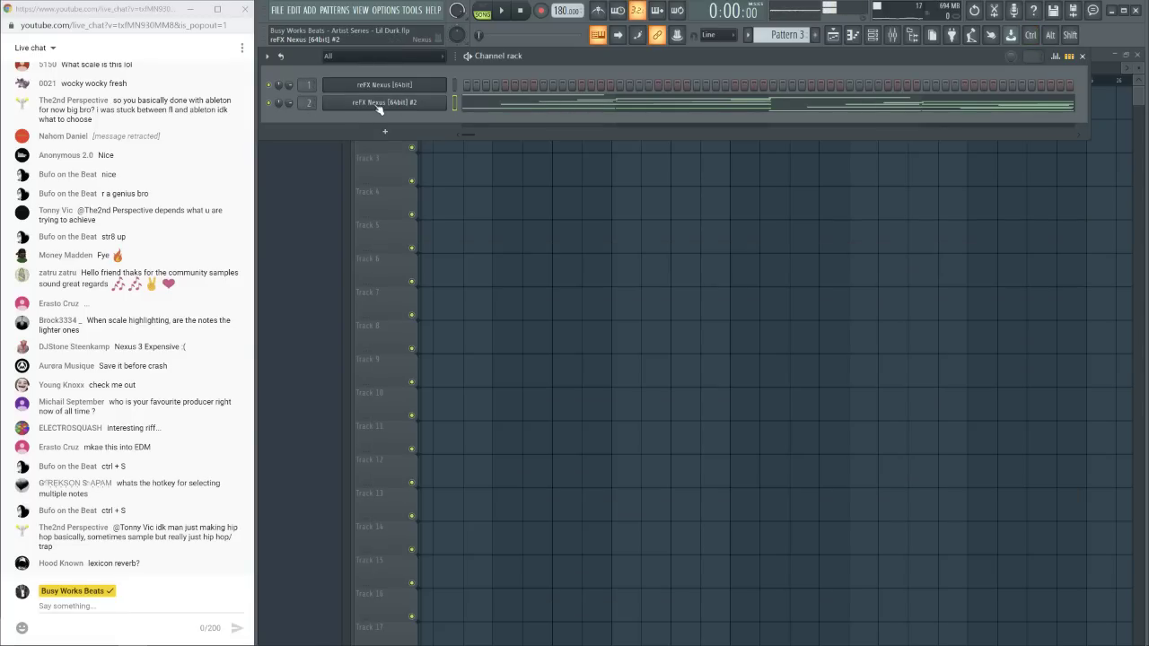
Load the Basic Triangle preset from the Factory Presets Bass category in the second Nexus, and show its modulation settings
click(381, 106)
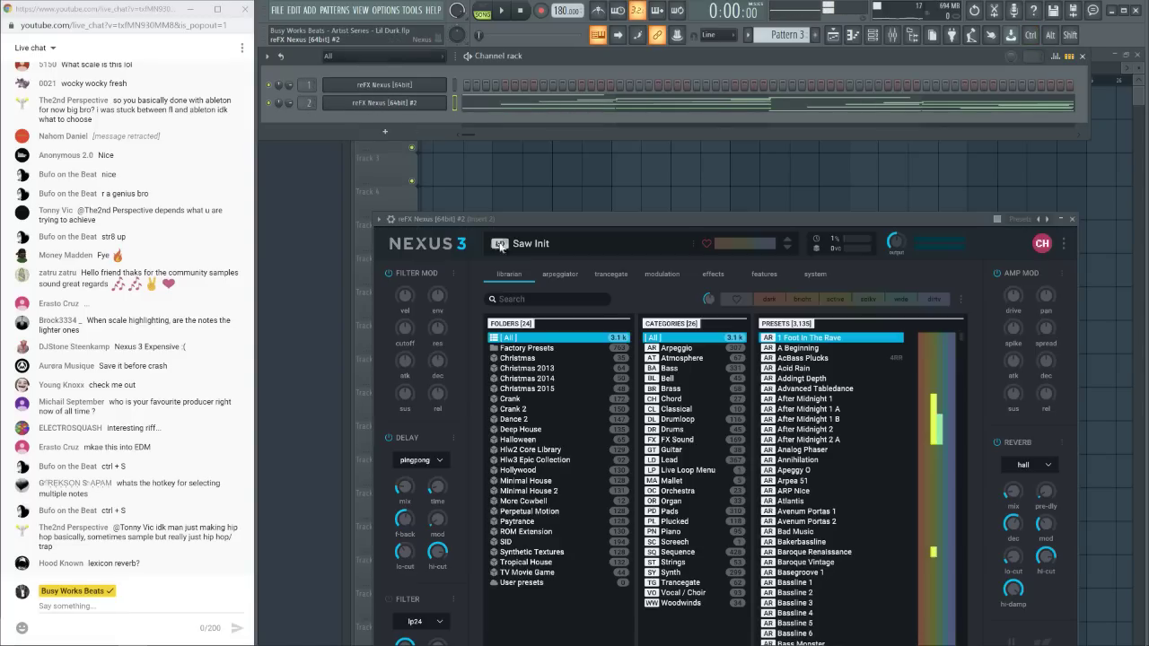
click(542, 348)
click(691, 361)
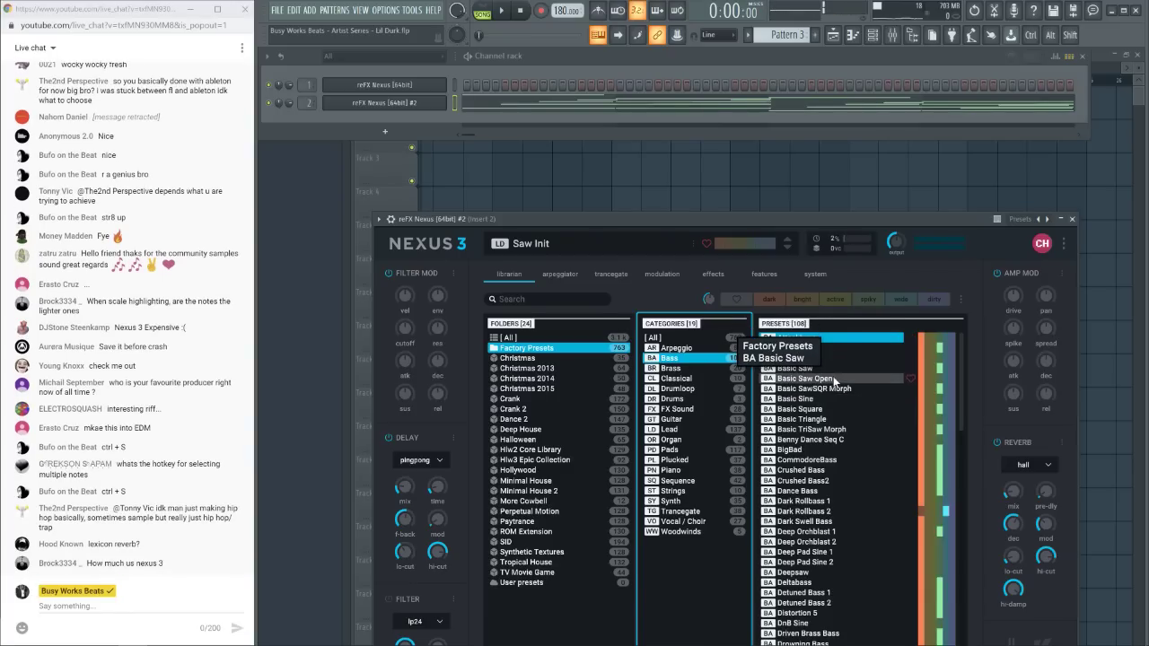
click(813, 419)
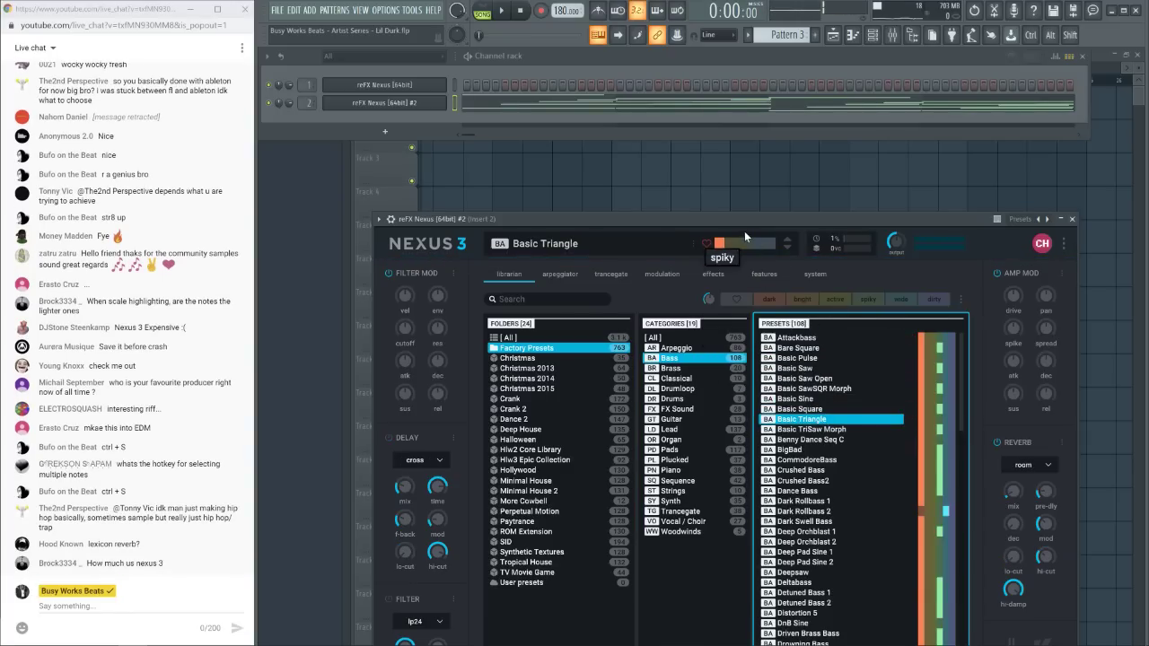
drag(744, 220, 734, 106)
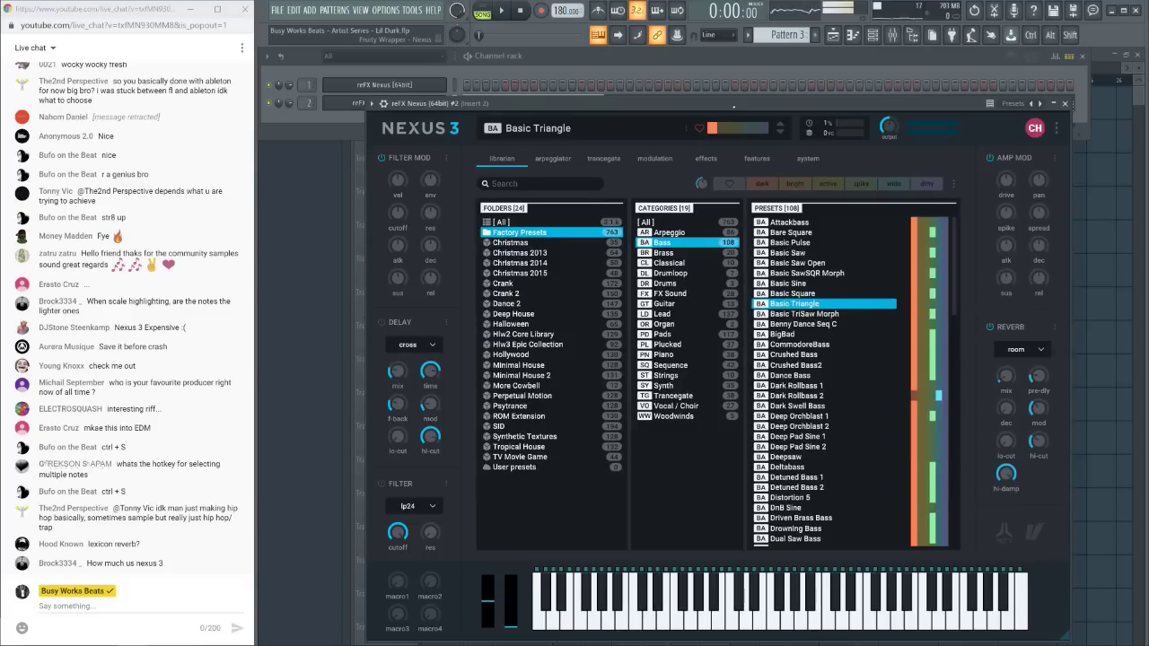
click(659, 162)
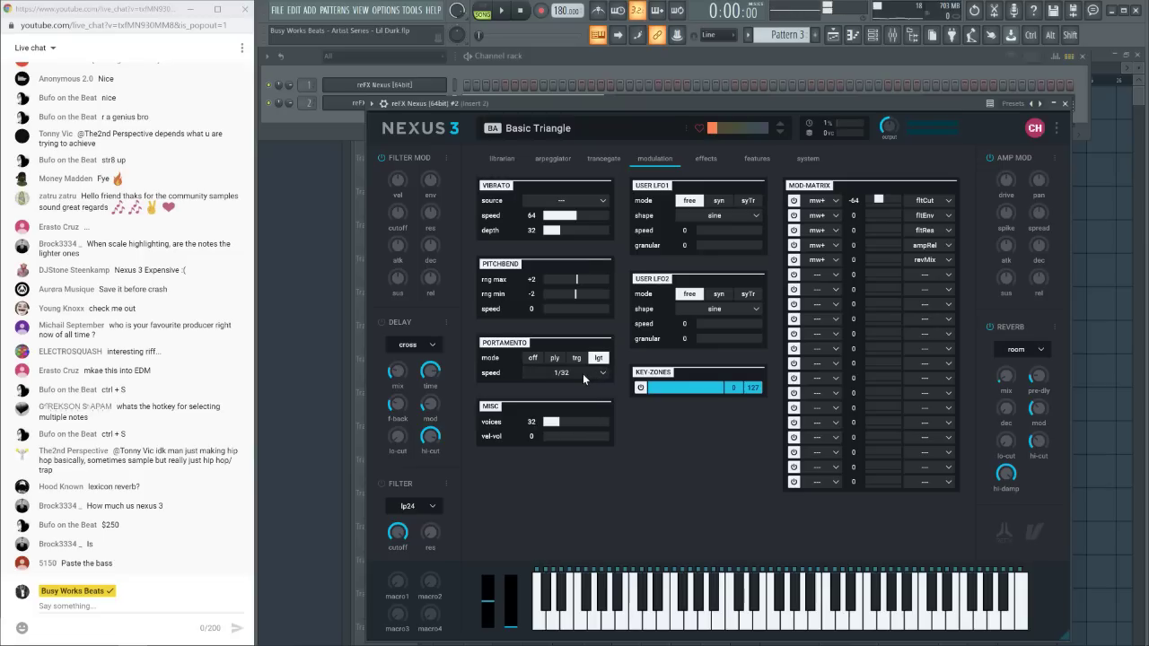
Set the bass Nexus portamento speed to 1/16, return to its preset library and close the instrument
click(582, 373)
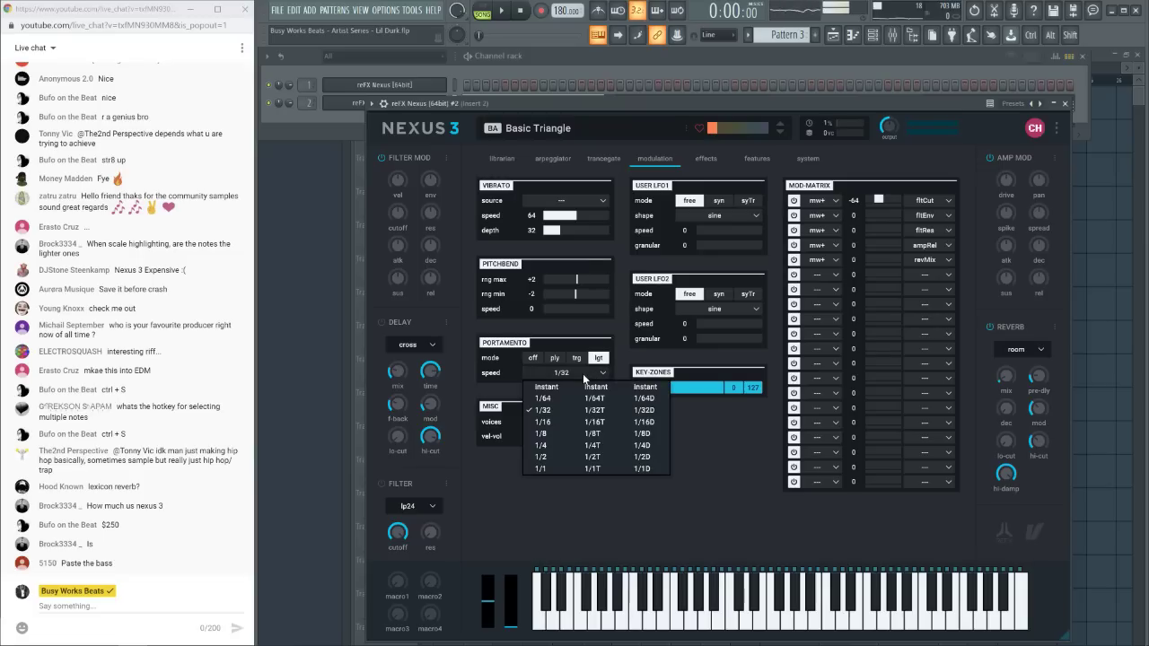
click(554, 424)
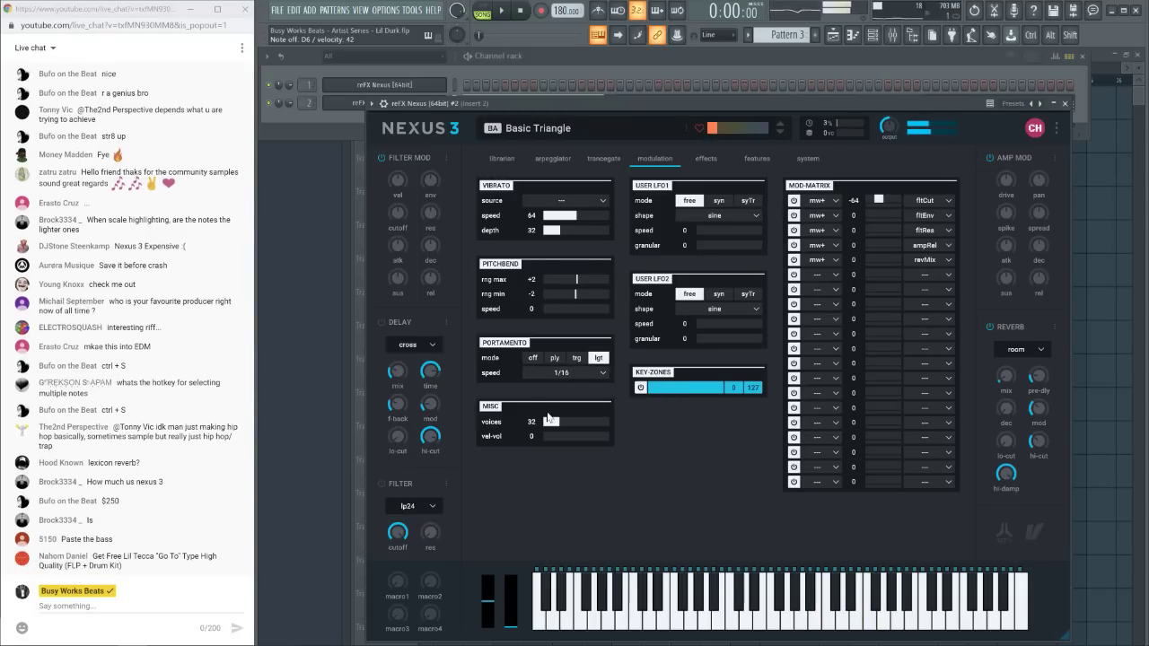
click(510, 163)
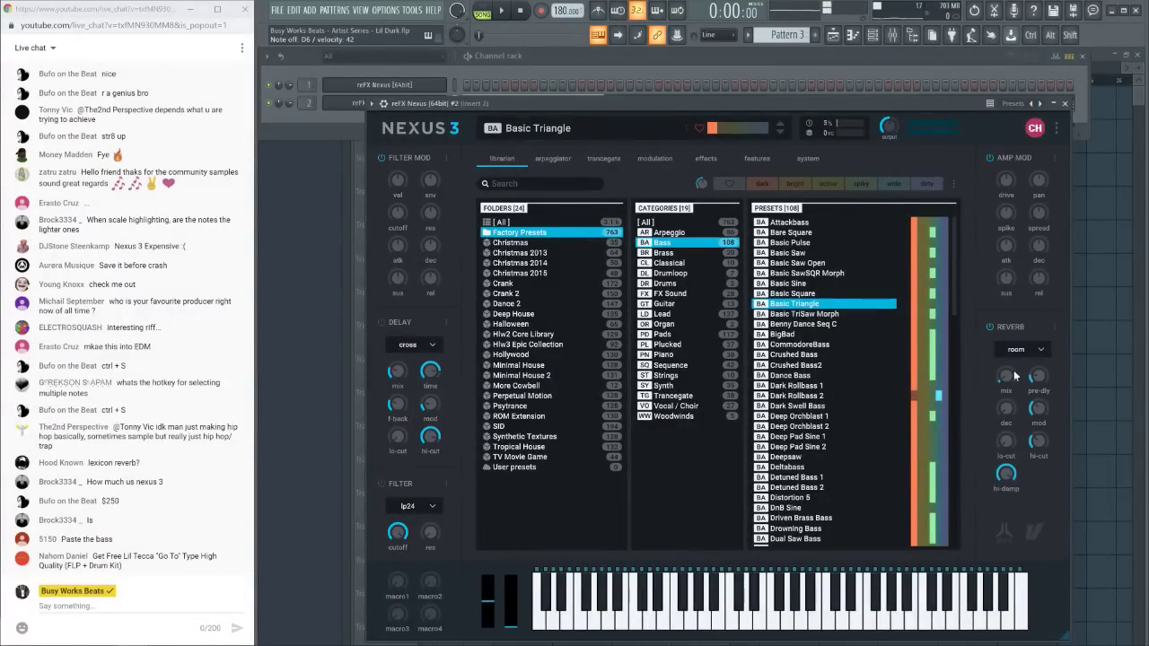
click(1064, 103)
Open the second Nexus channel's notes in Pattern 3, and delete every bar 1 note except the low D#5
click(520, 111)
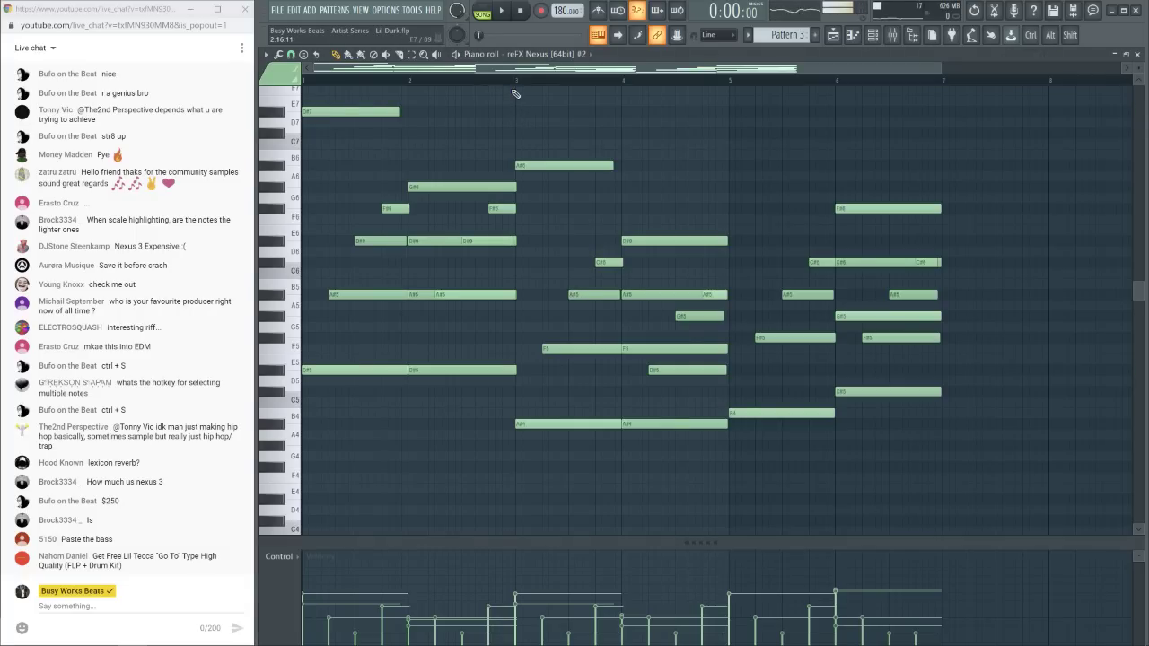
scroll(516, 93, down, 2)
drag(824, 332, 513, 115)
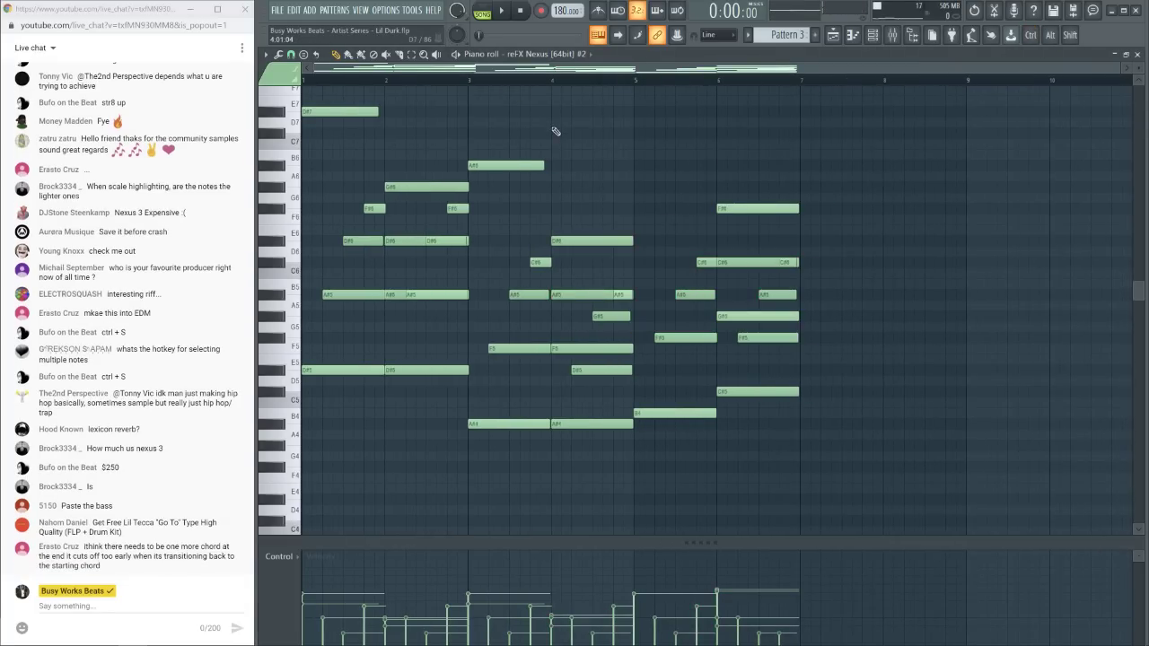
right_click(350, 113)
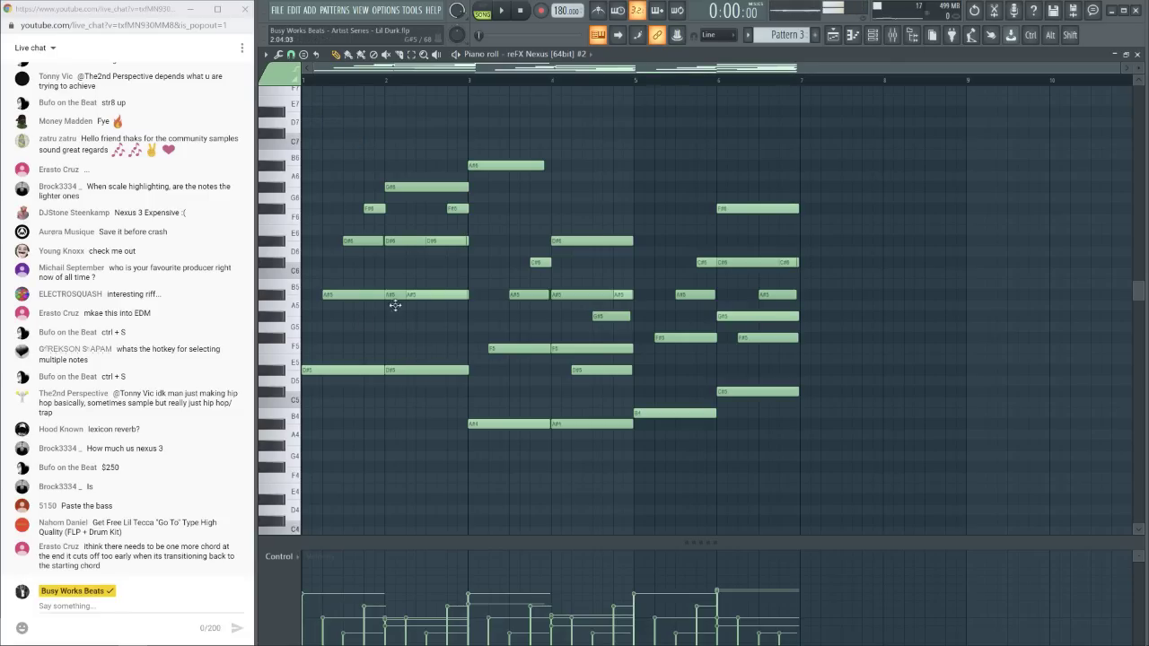
right_click(376, 295)
right_click(368, 241)
right_click(371, 209)
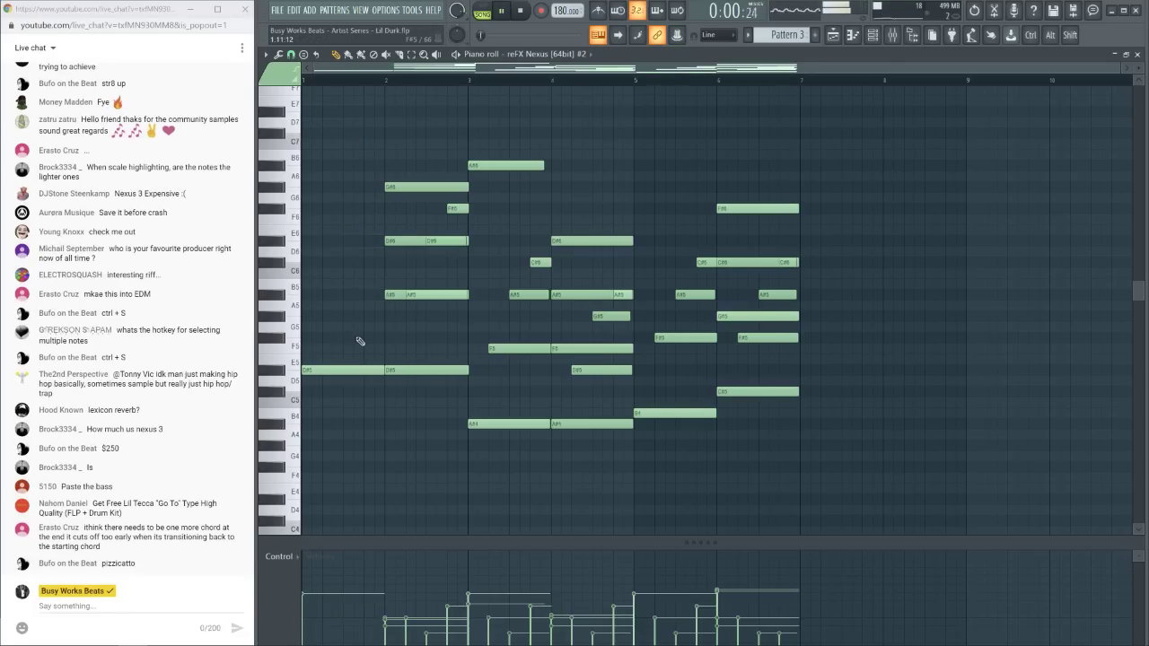
View the Pattern 3 clip in the playlist, and reopen its notes for editing from the clip
click(833, 36)
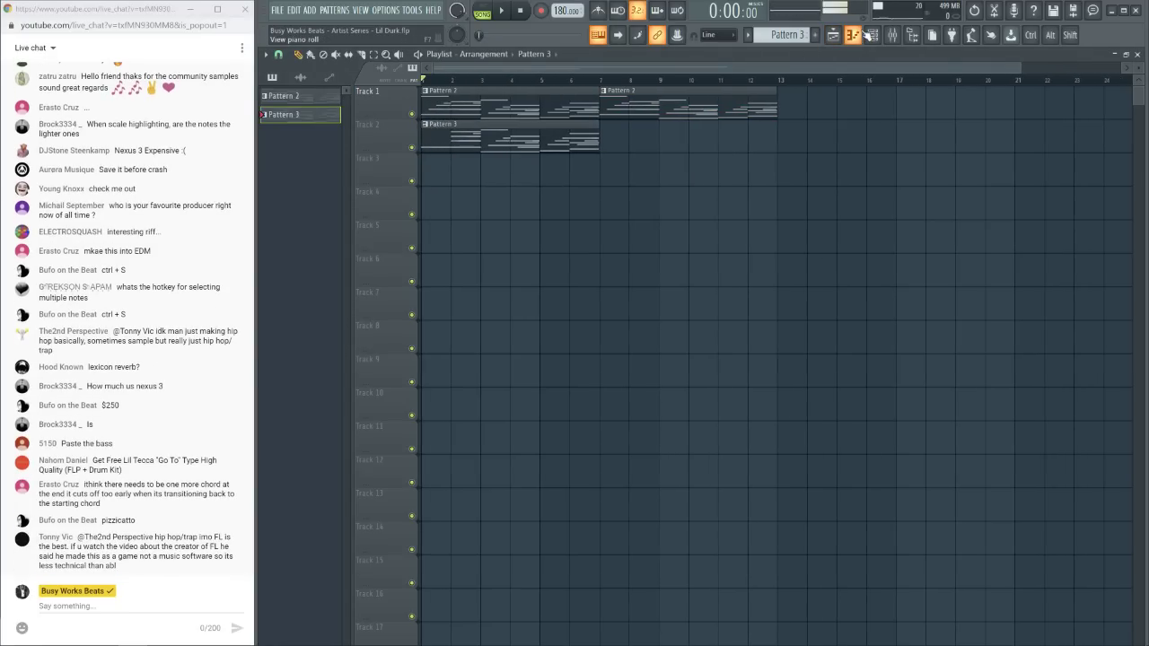
click(426, 126)
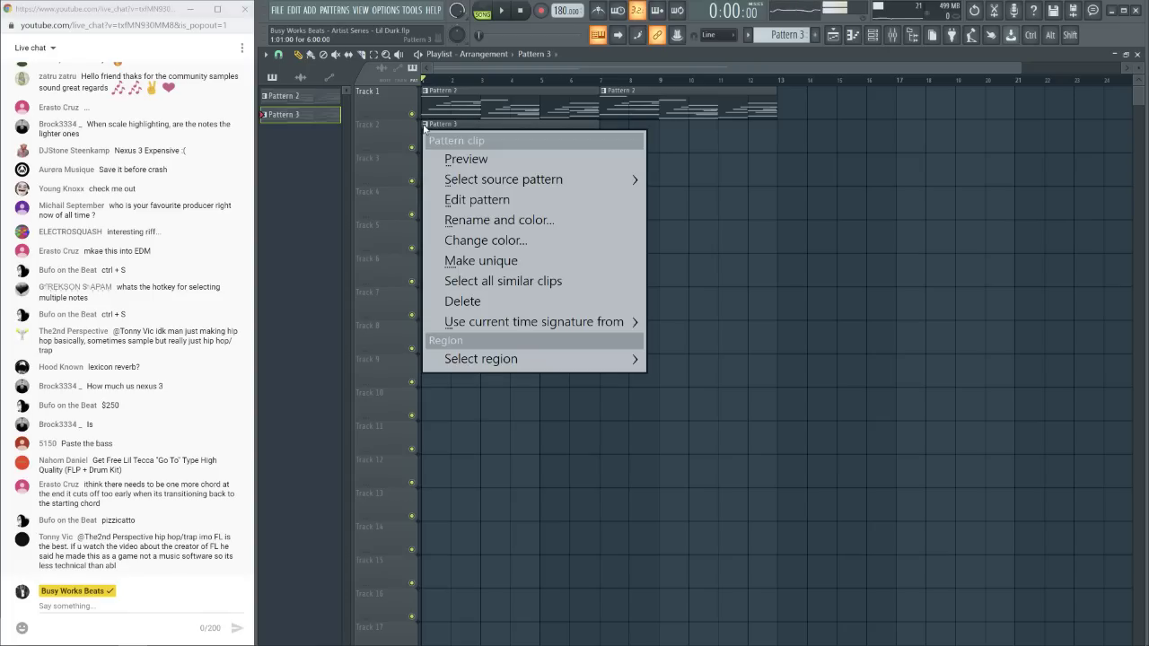
click(483, 197)
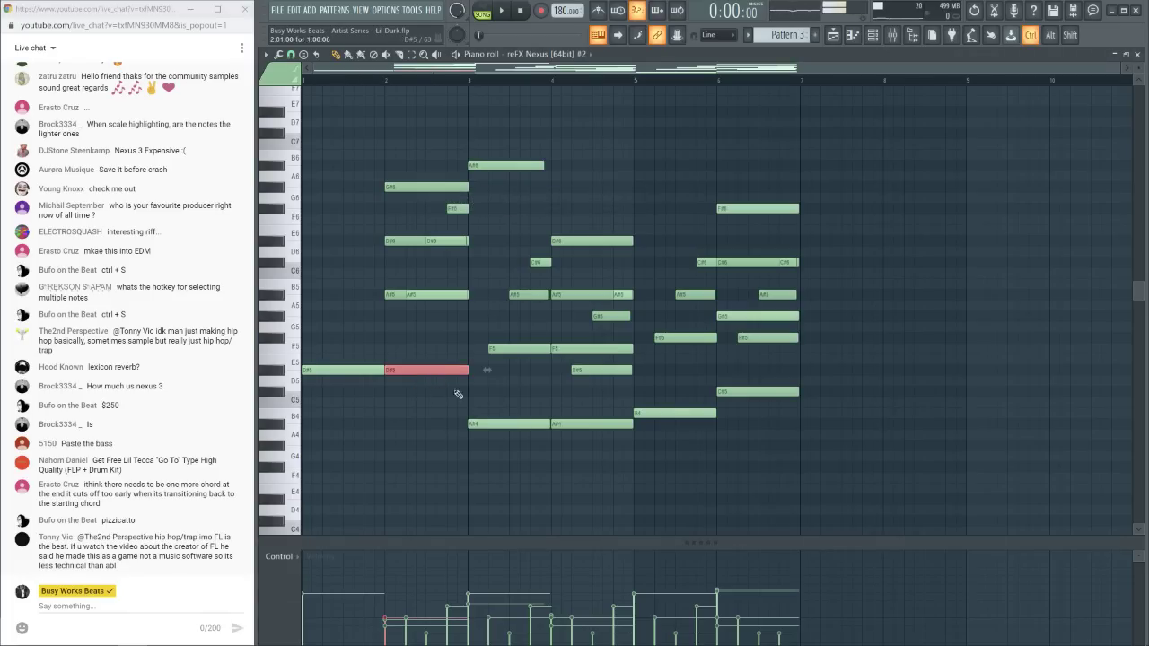
drag(499, 401, 476, 404)
drag(358, 371, 397, 372)
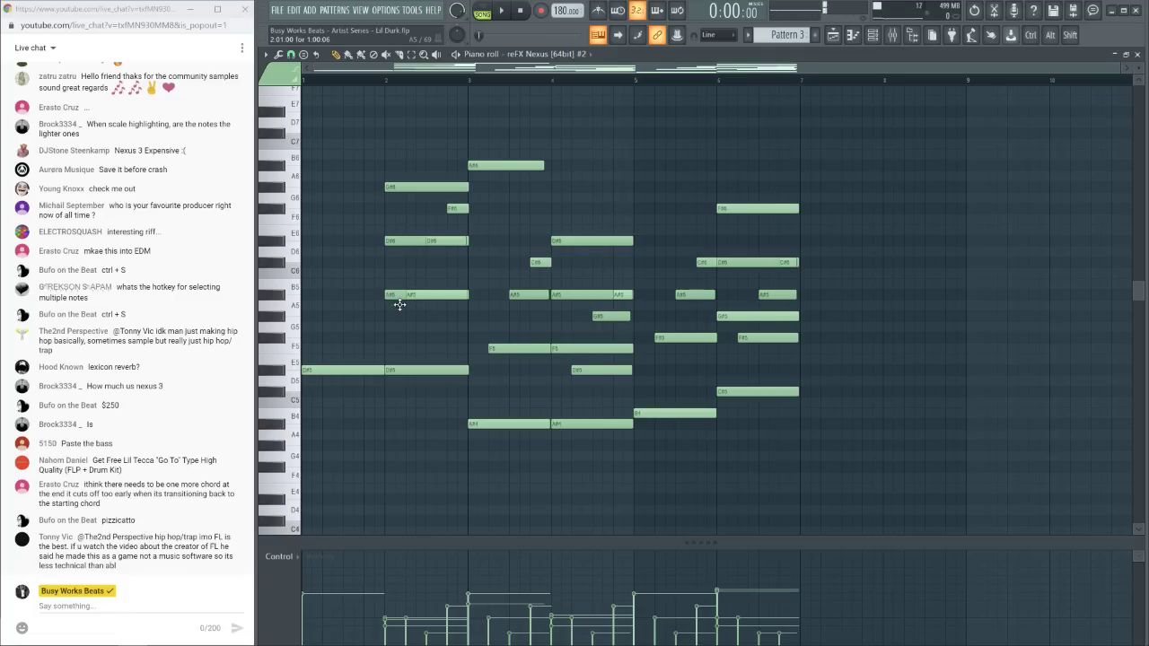
Start playback and thin out bar 2, leaving only a single A#5 note that fills the bar
key(space)
right_click(418, 370)
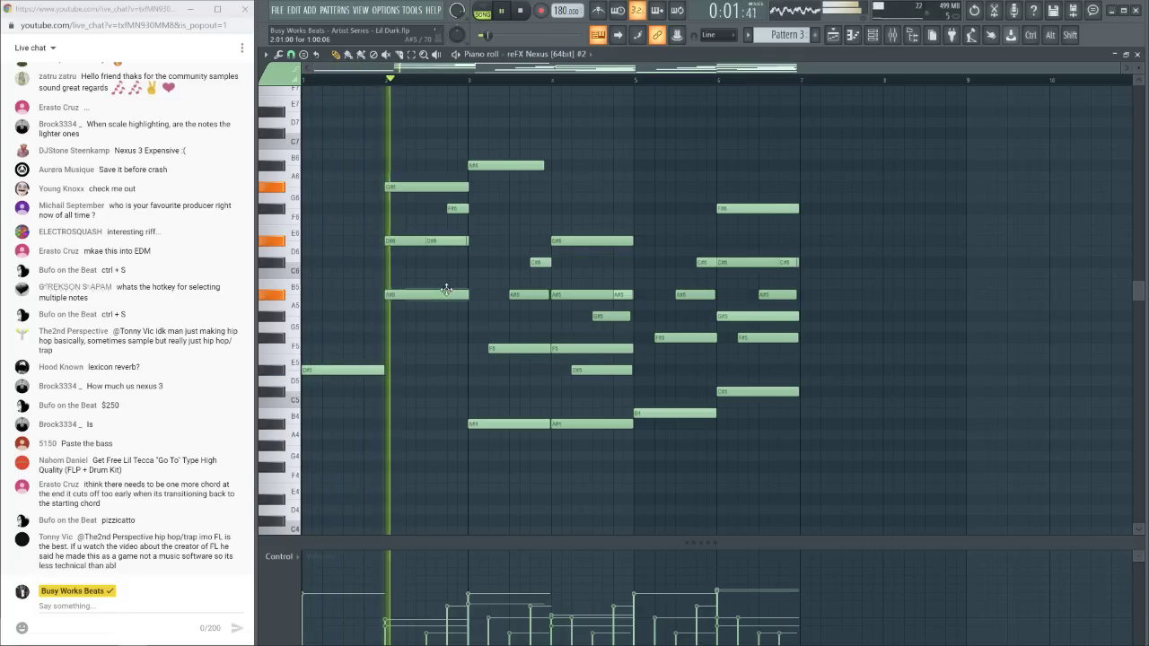
right_click(440, 241)
right_click(454, 208)
right_click(440, 186)
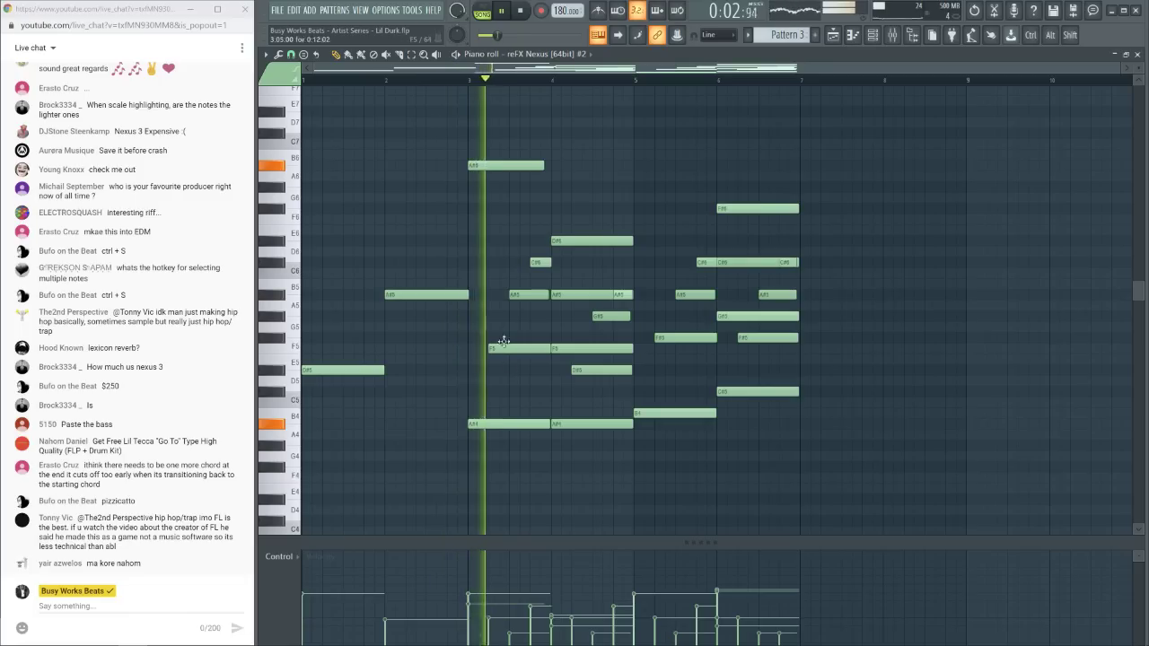
Delete every note in bar 3 except the low A#4 while checking the bass line by playback
key(space)
right_click(495, 169)
key(space)
right_click(537, 348)
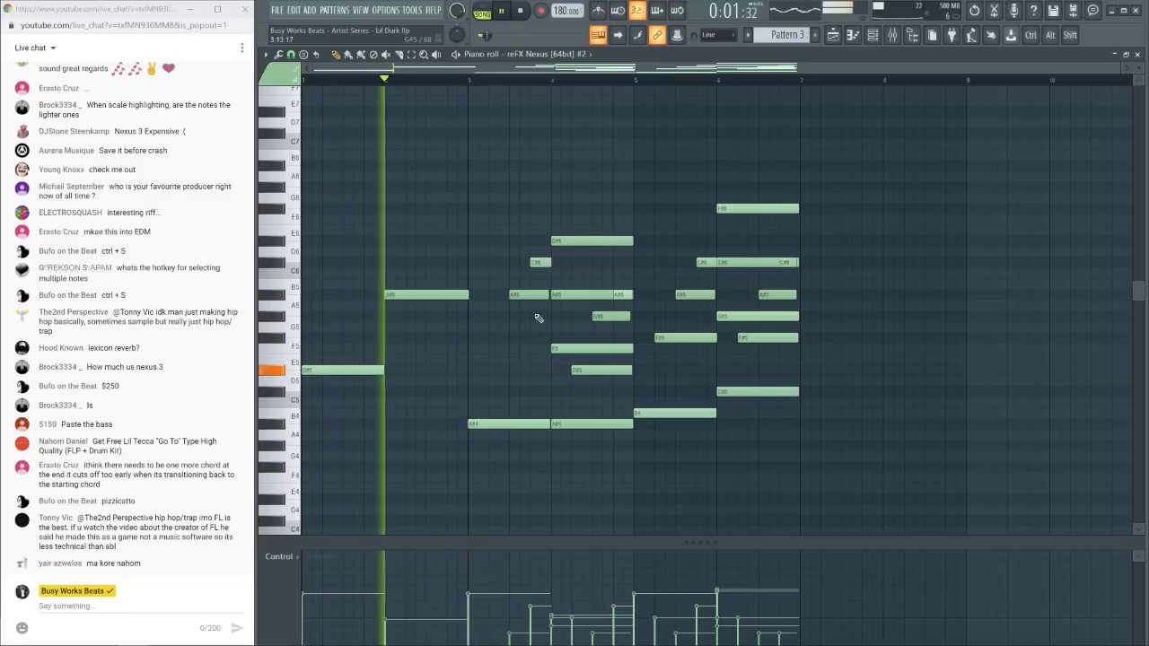
right_click(537, 294)
right_click(534, 262)
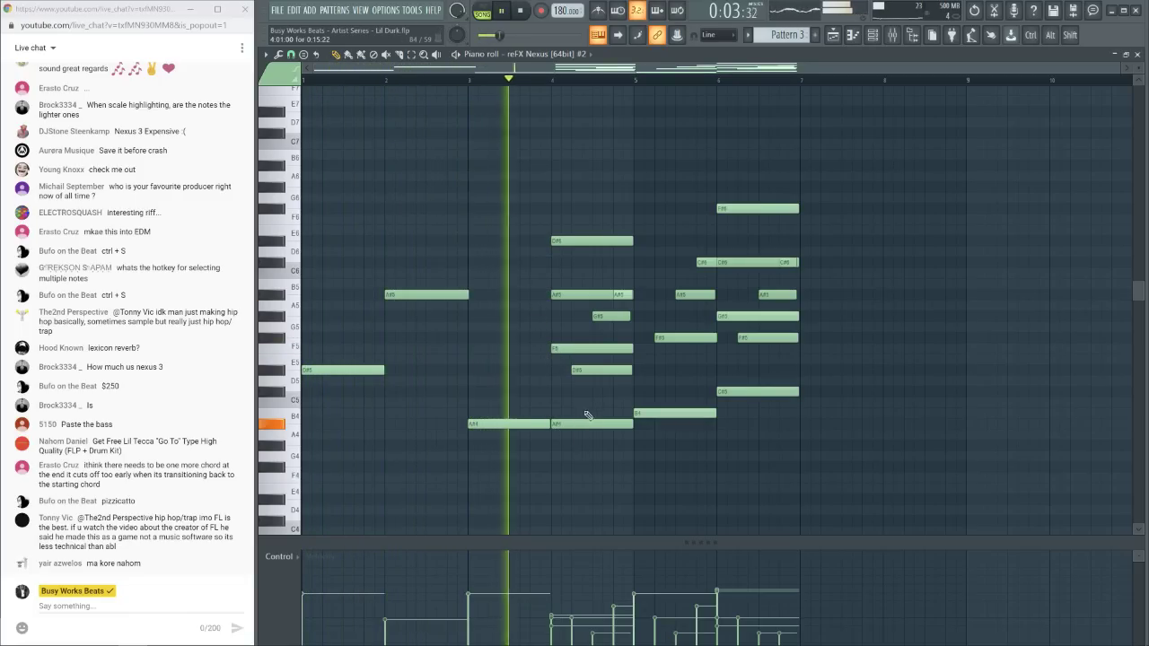
Delete every note in bar 4 except the long F5, and restart playback
key(space)
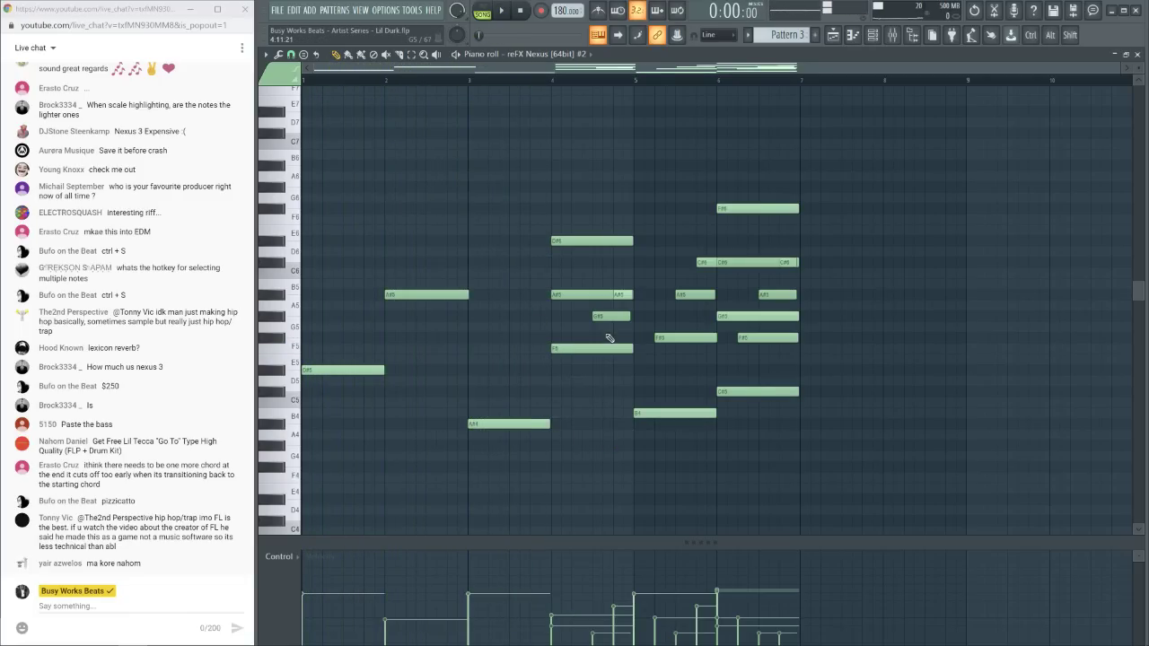
key(space)
right_click(598, 316)
right_click(604, 295)
right_click(600, 240)
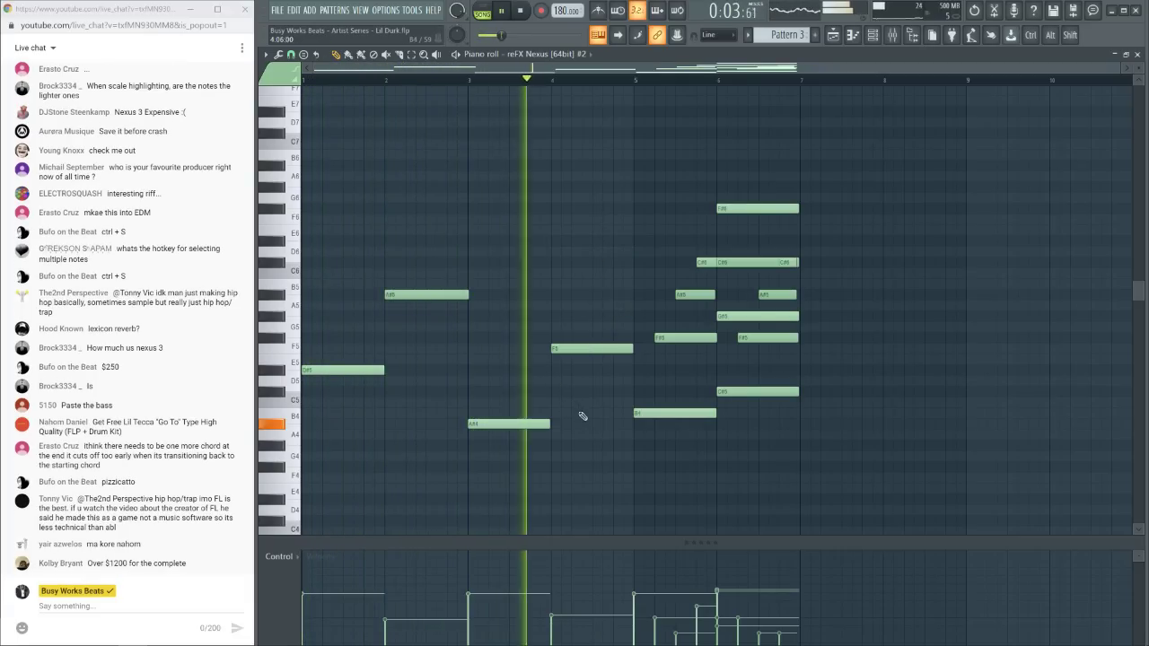
Delete the upper notes in bar 5, leaving only the B4, and stop playback
right_click(686, 338)
right_click(695, 295)
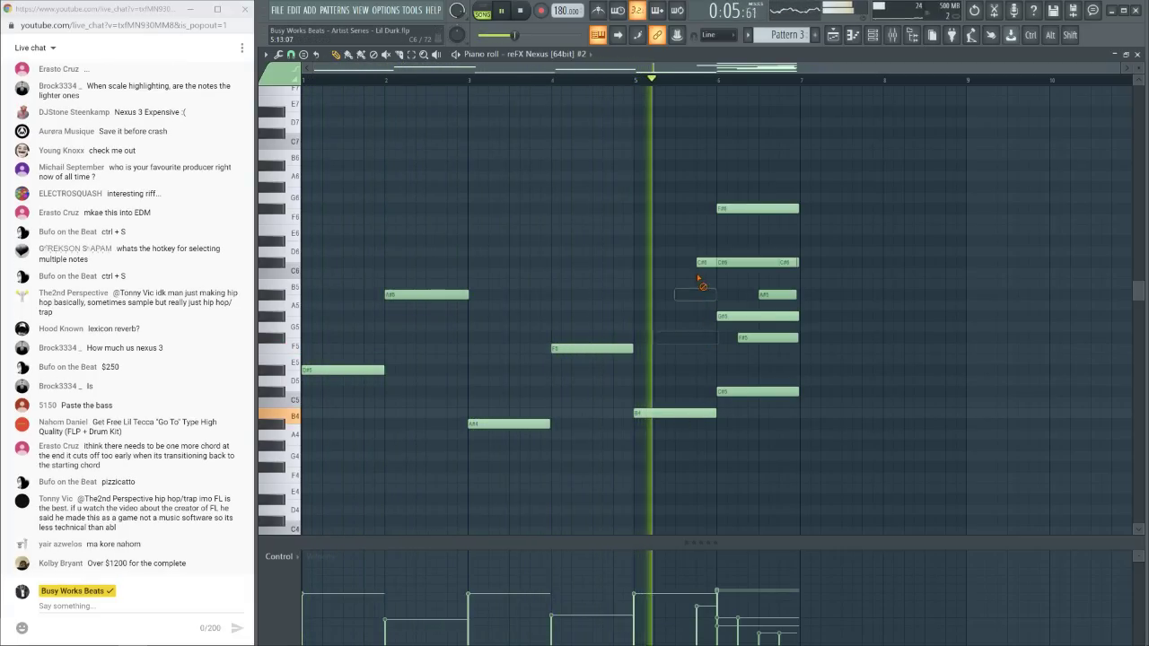
right_click(705, 262)
key(space)
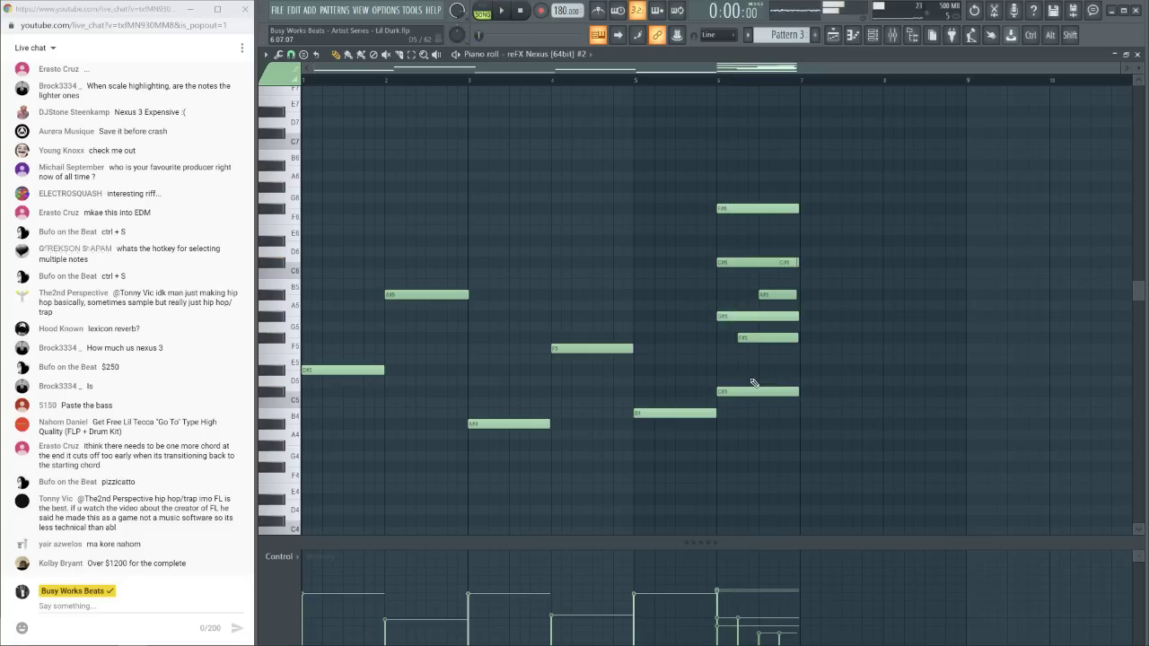
right_click(764, 295)
right_click(770, 316)
right_click(776, 337)
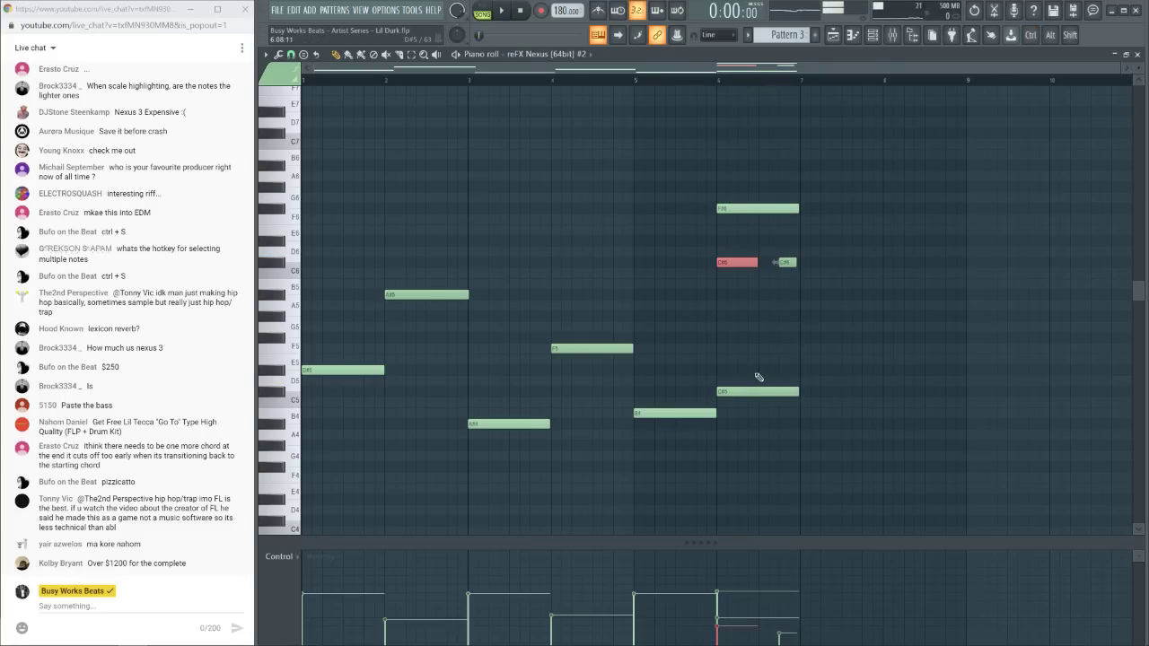
key(ctrl+alt+z)
key(ctrl+alt+z)
key(ctrl+alt+z)
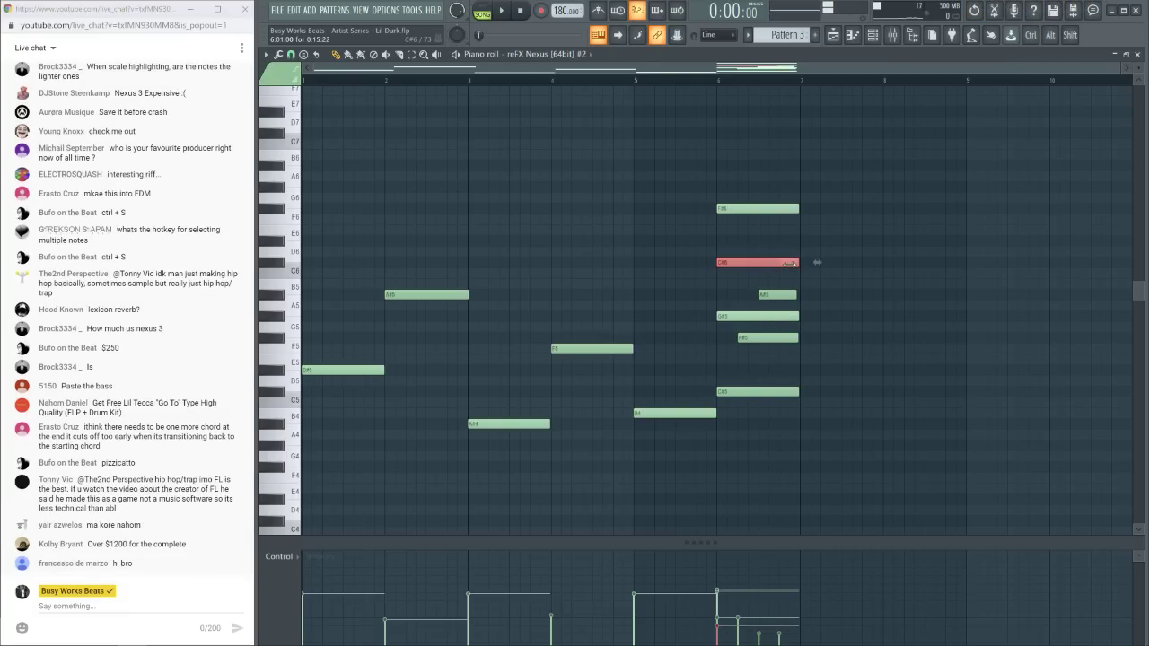
Reduce bar 6 to a C#6 in its first half and a short G#5 in its second half, deleting the other notes
click(763, 317)
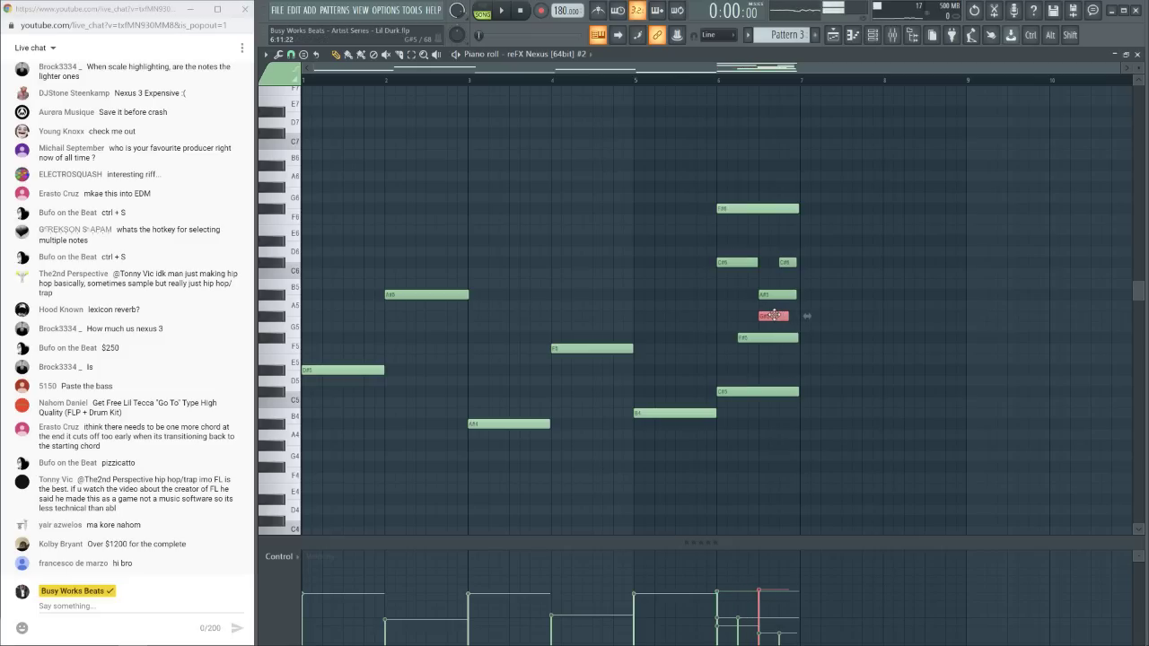
key(space)
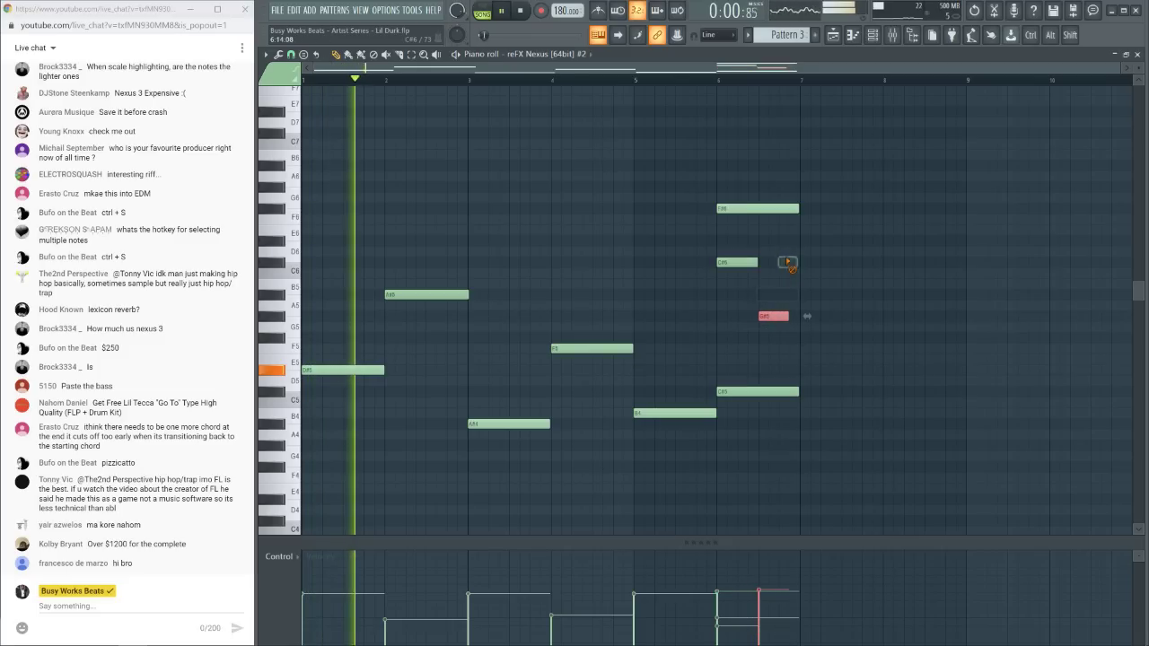
key(ctrl+alt+z)
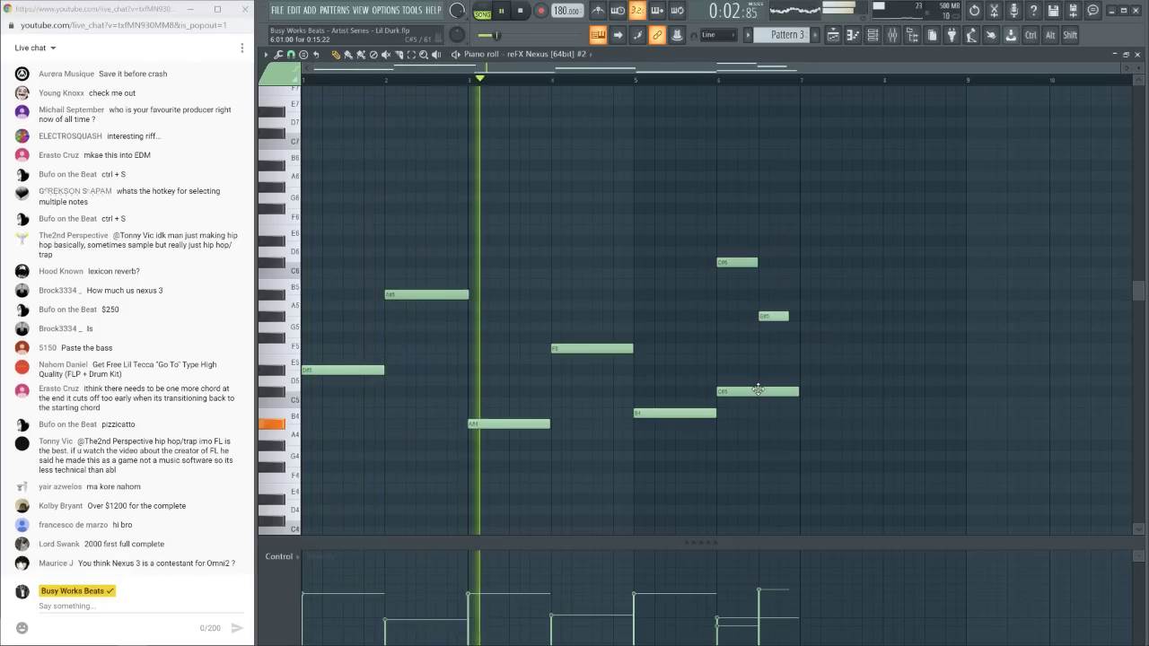
right_click(763, 395)
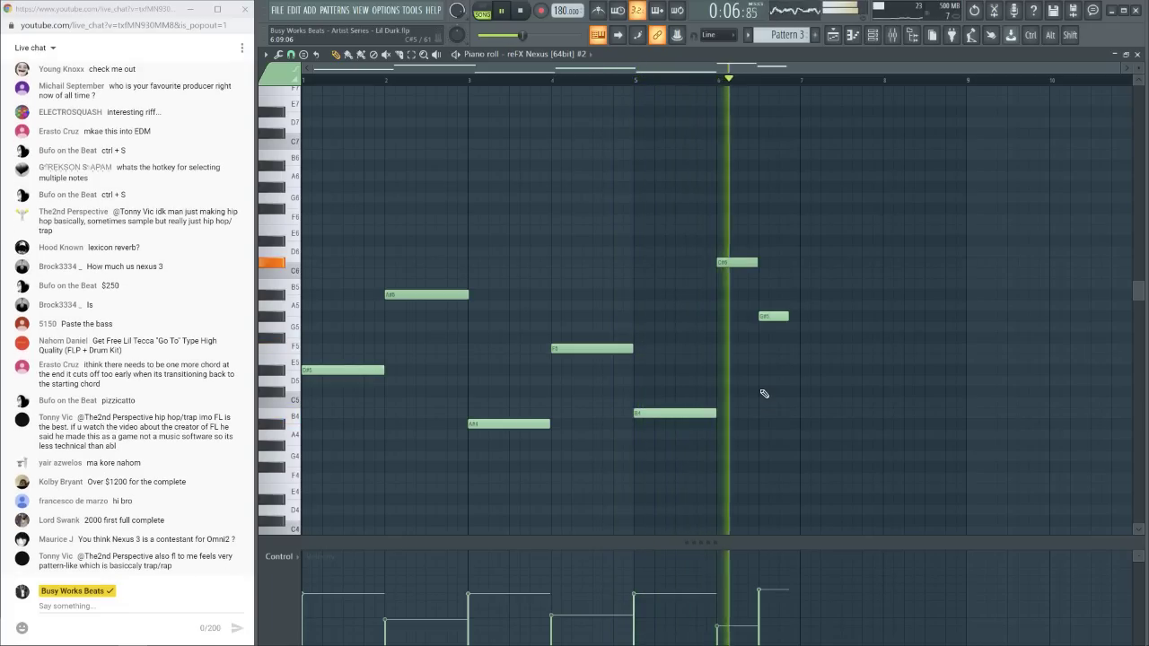
Add a short F5 note at the end of bar 6, and level the velocities of all bass notes
key(space)
click(786, 347)
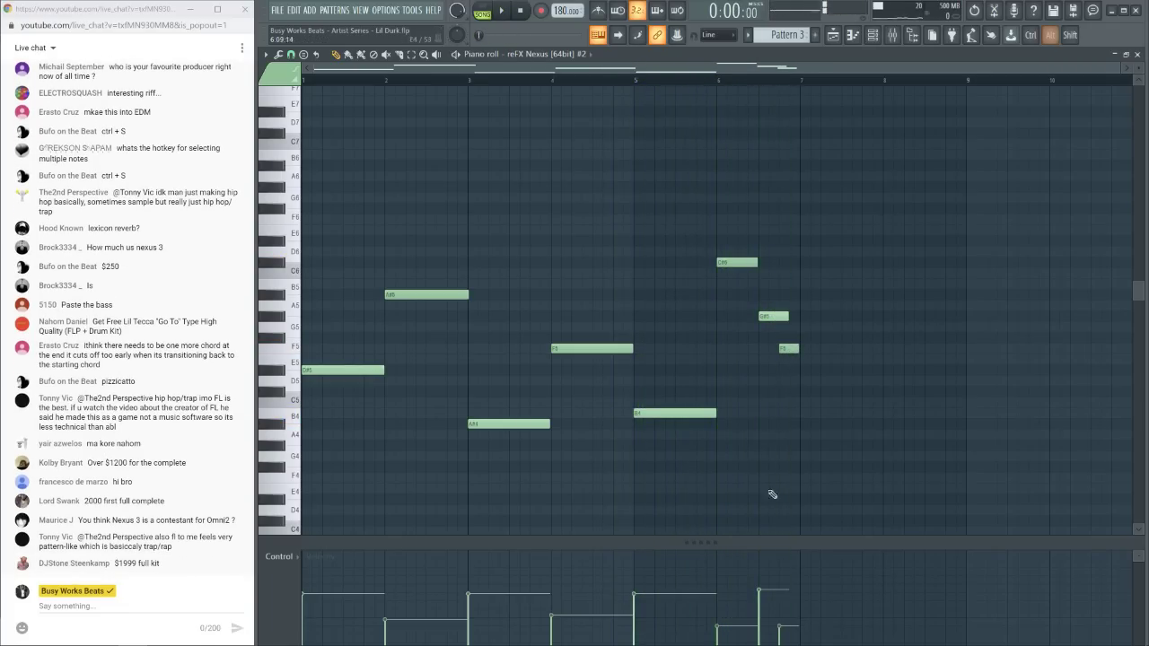
drag(800, 582, 292, 591)
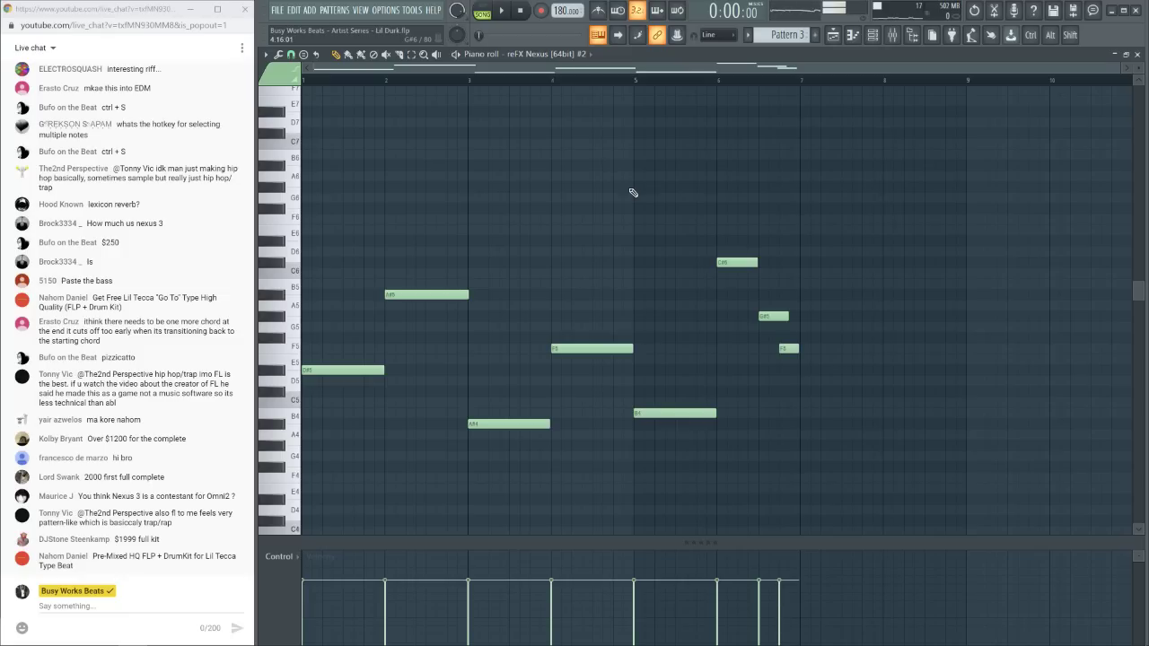
Play the bass line through, and add a D#5 note spanning bars 7 and 8
key(space)
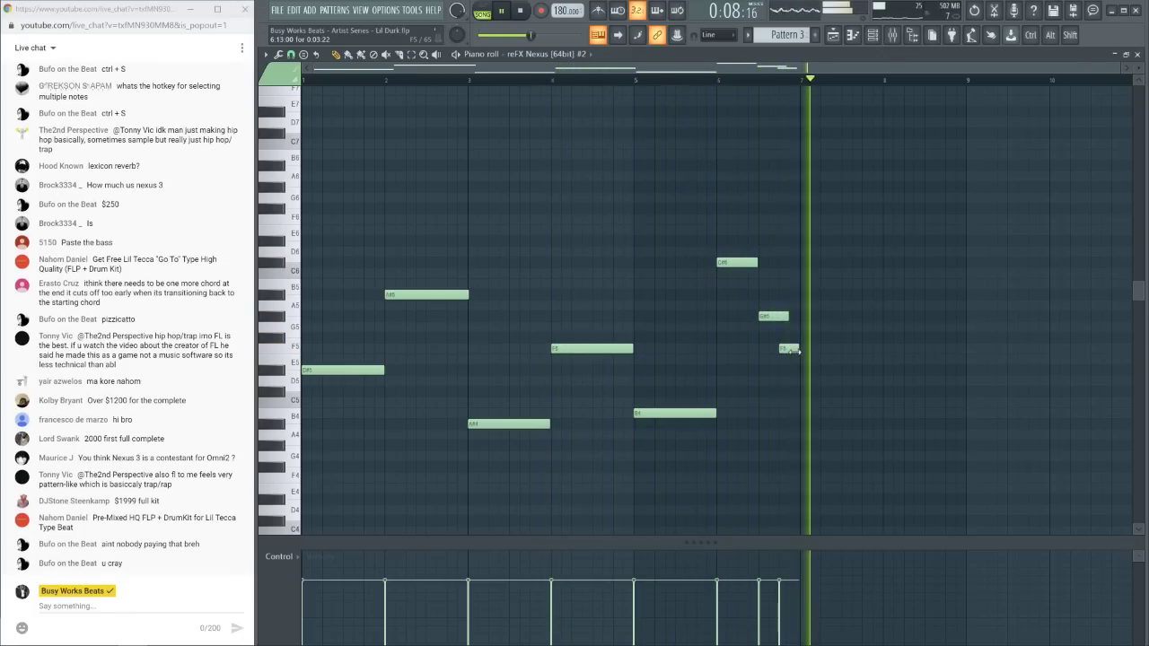
key(space)
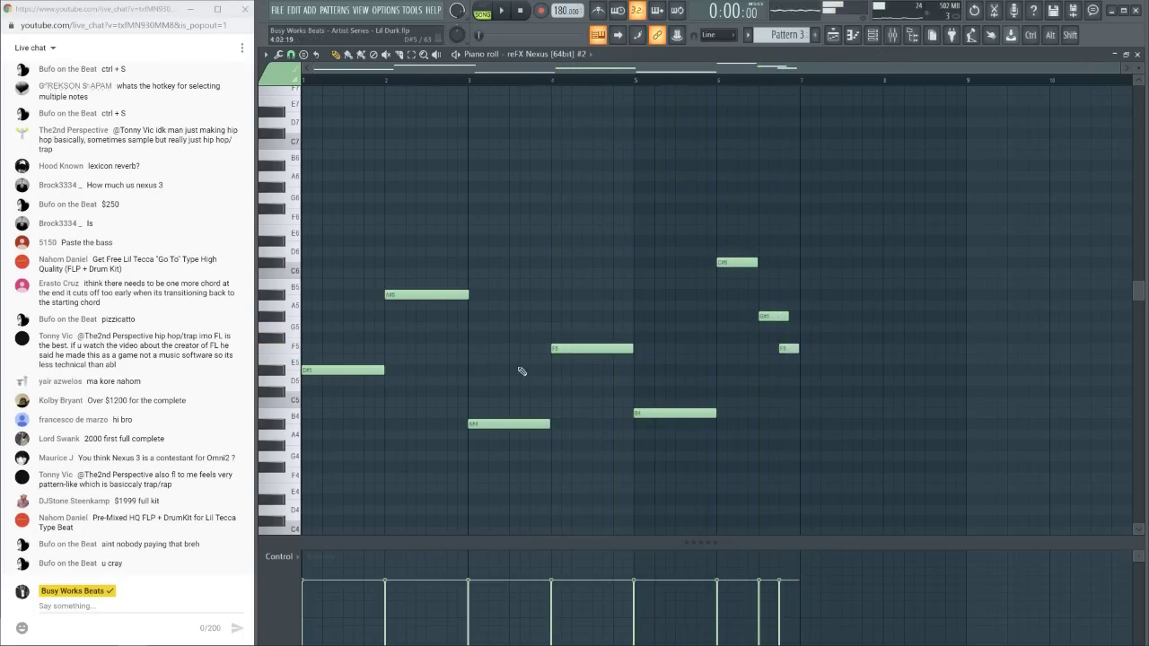
click(839, 369)
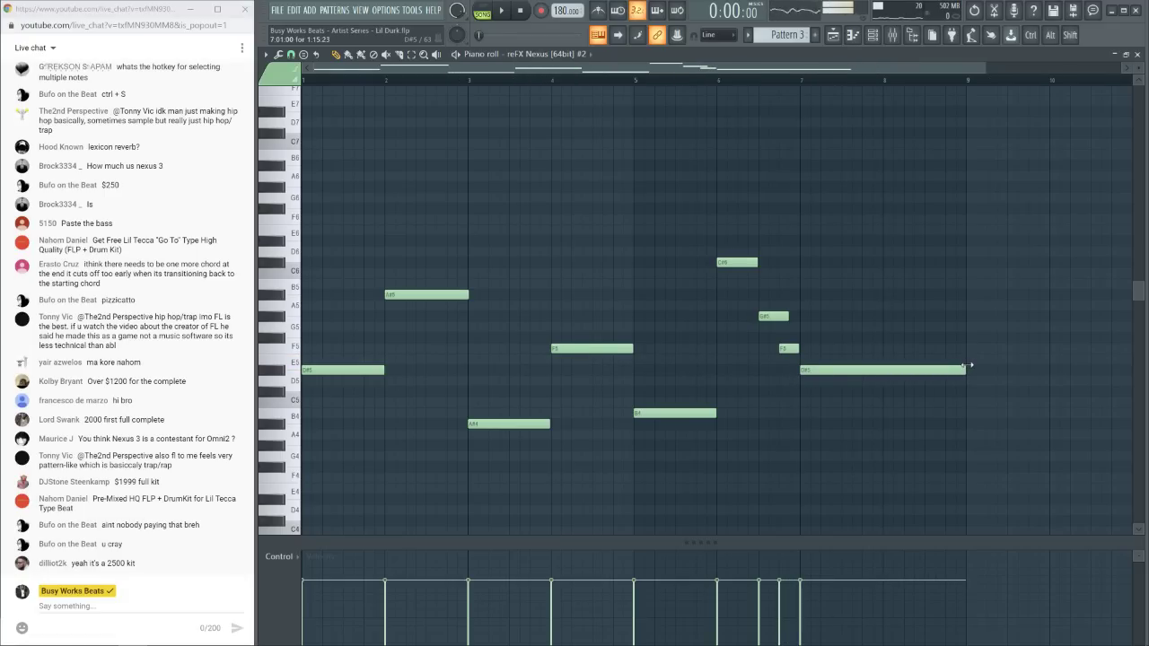
Lengthen the bass notes slightly so consecutive notes overlap, play them back, and transpose the whole line down one octave
key(ctrl+a)
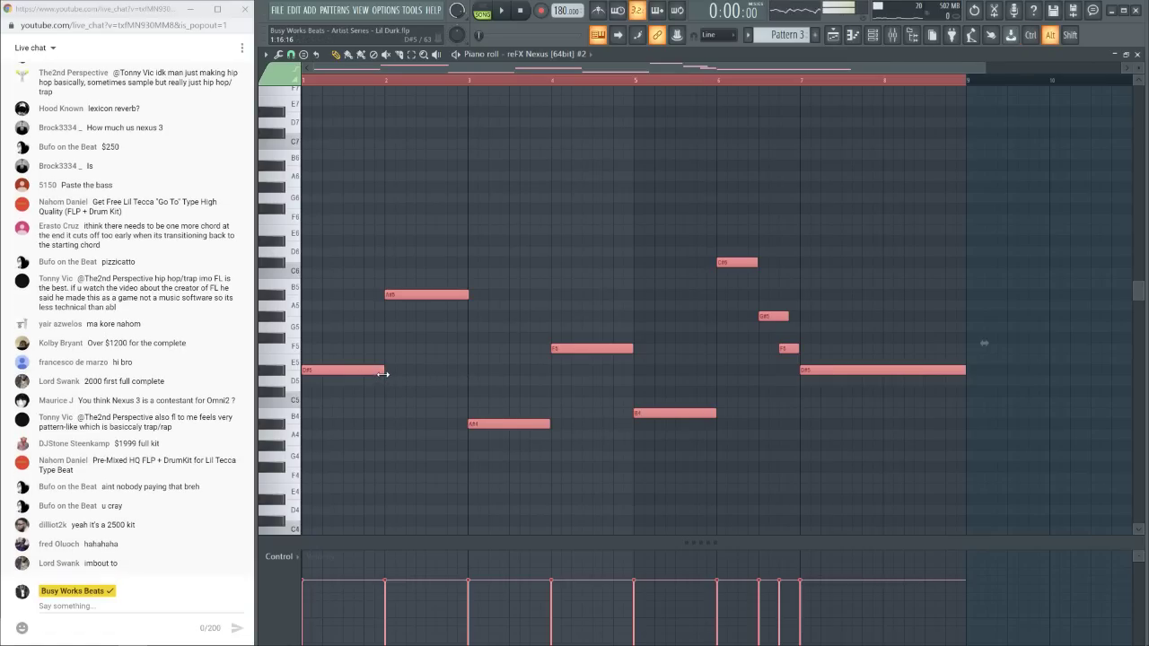
click(461, 358)
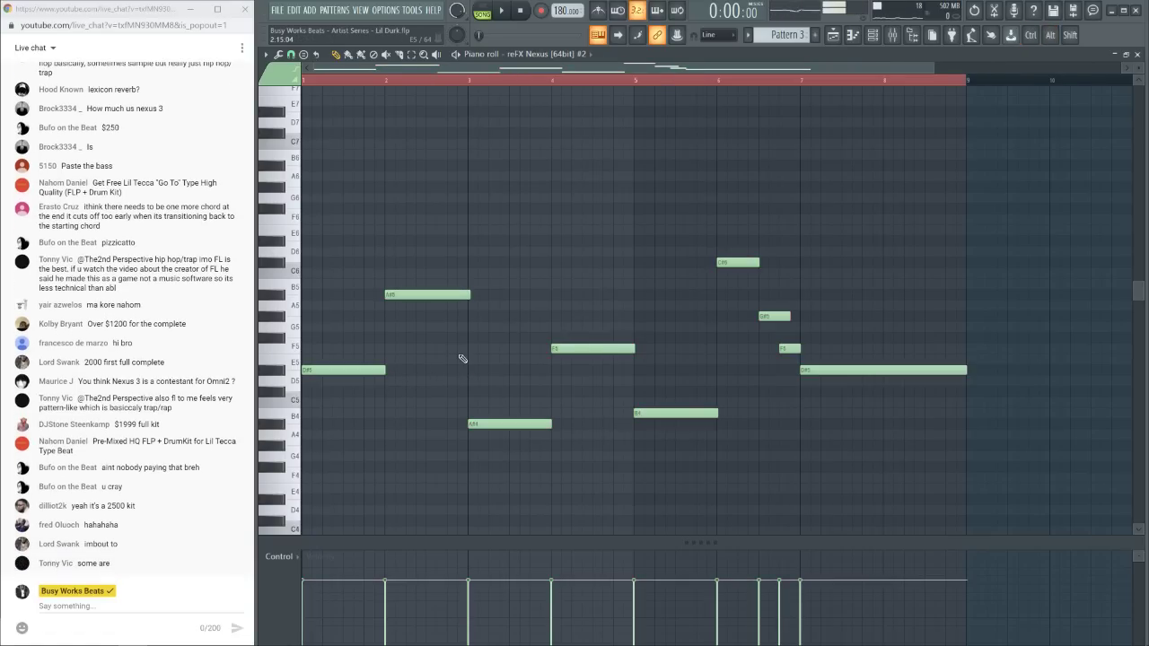
key(space)
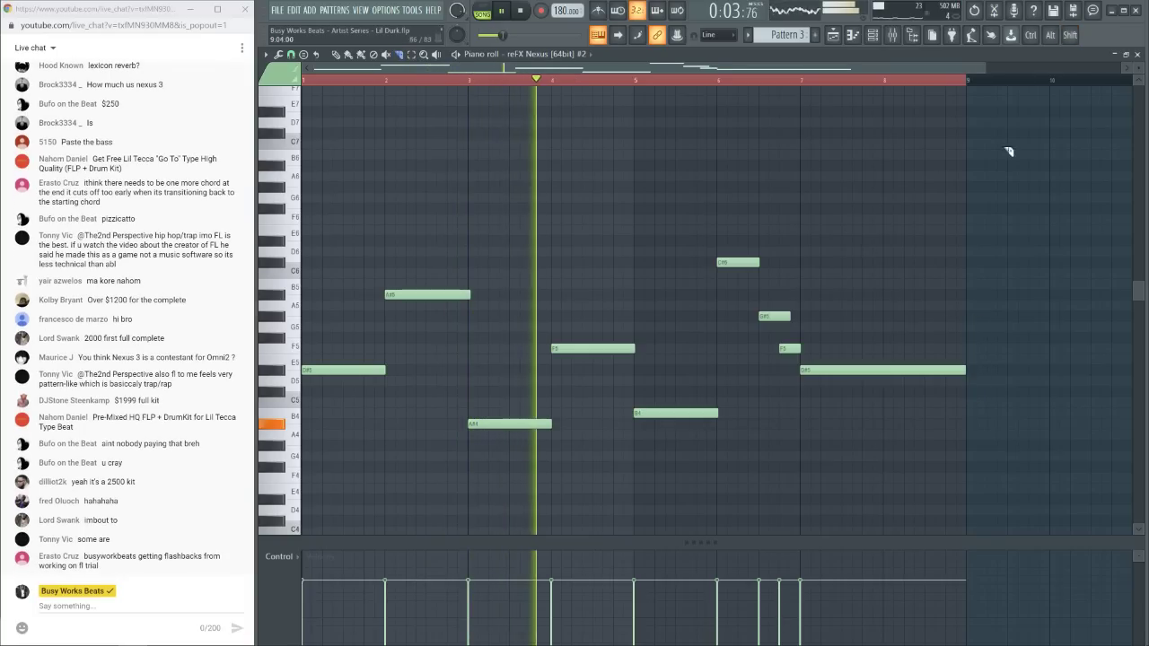
key(space)
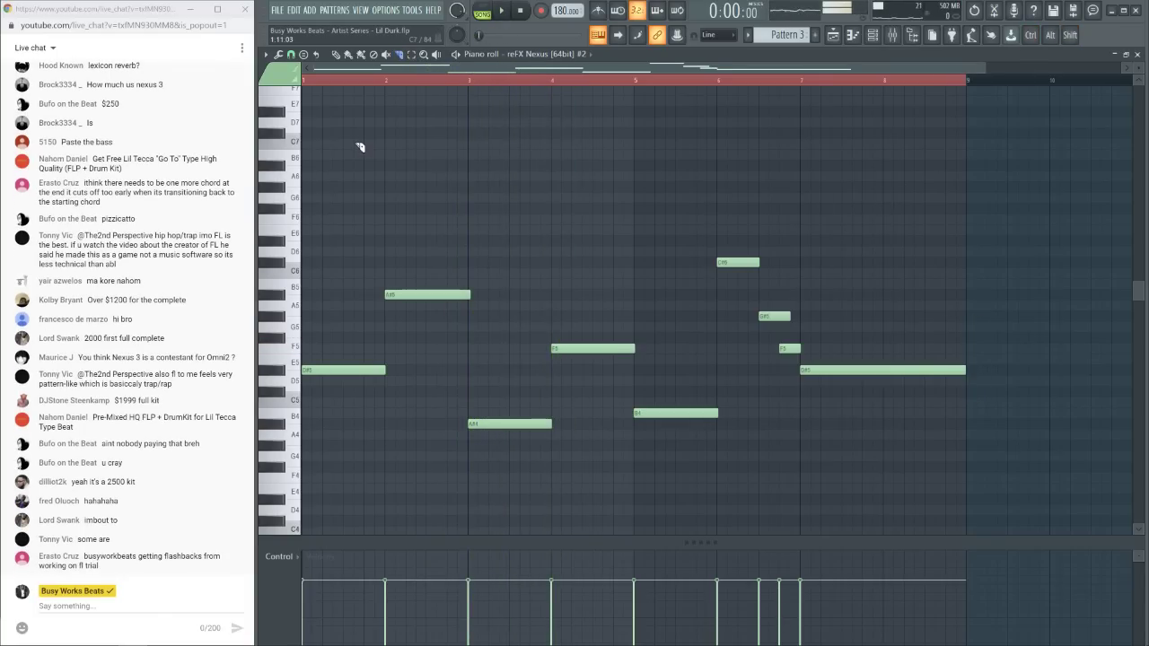
key(ctrl+Down)
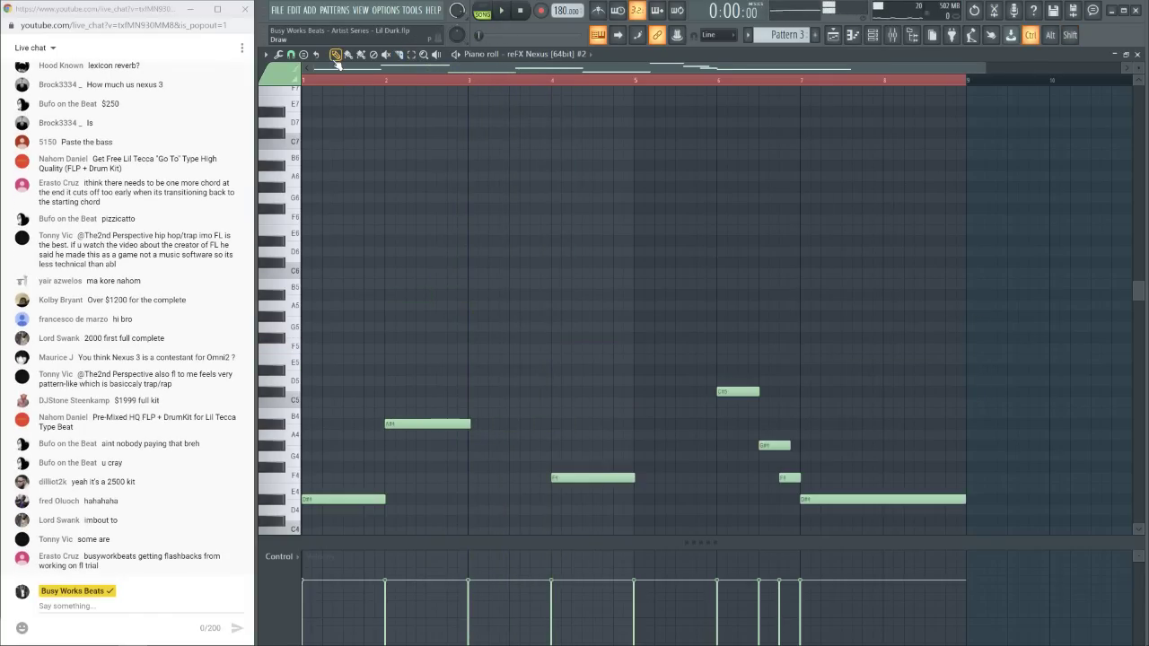
Play the arrangement back, and move the second Pattern 2 clip on Track 1 to start at bar 9
key(space)
key(space)
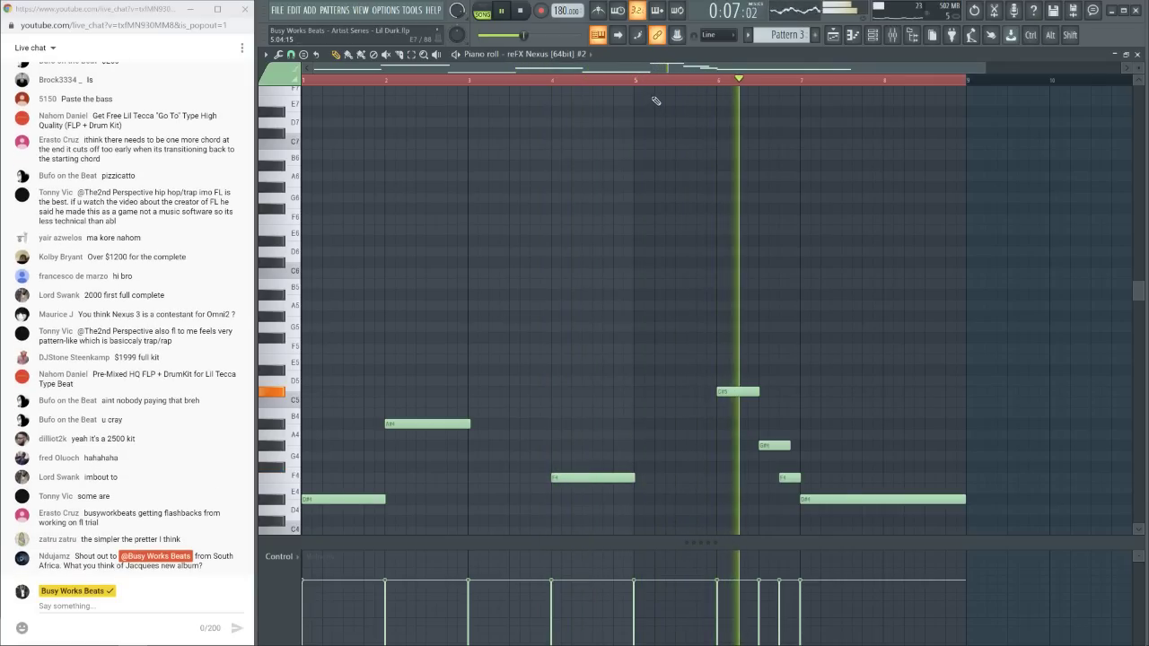
key(F5)
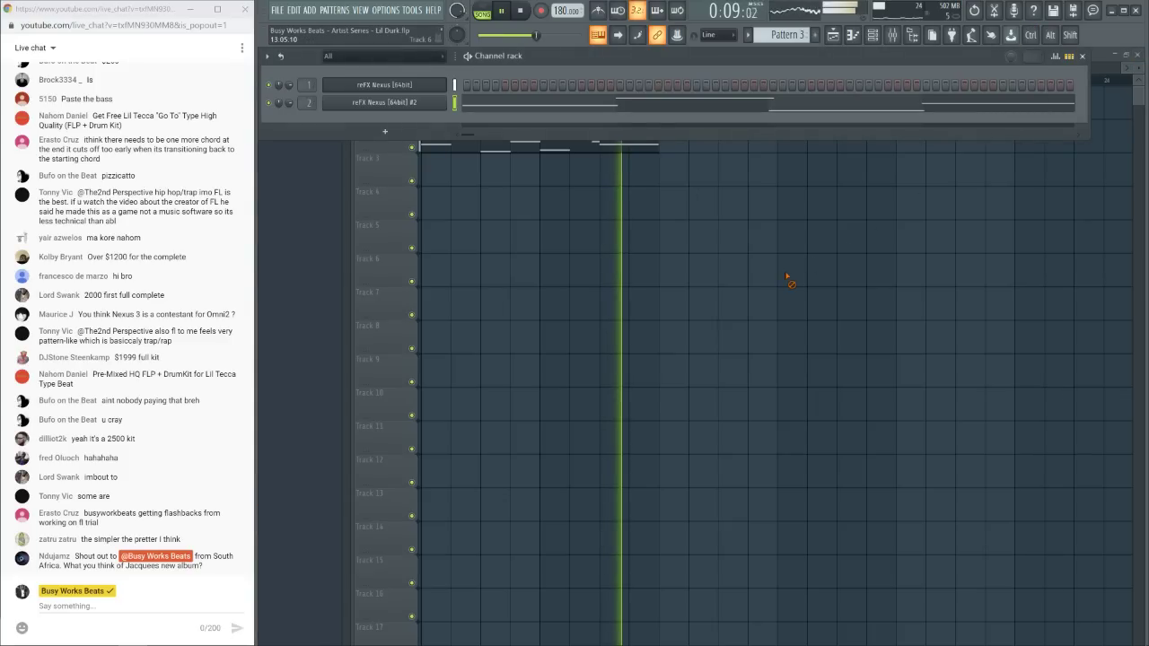
key(space)
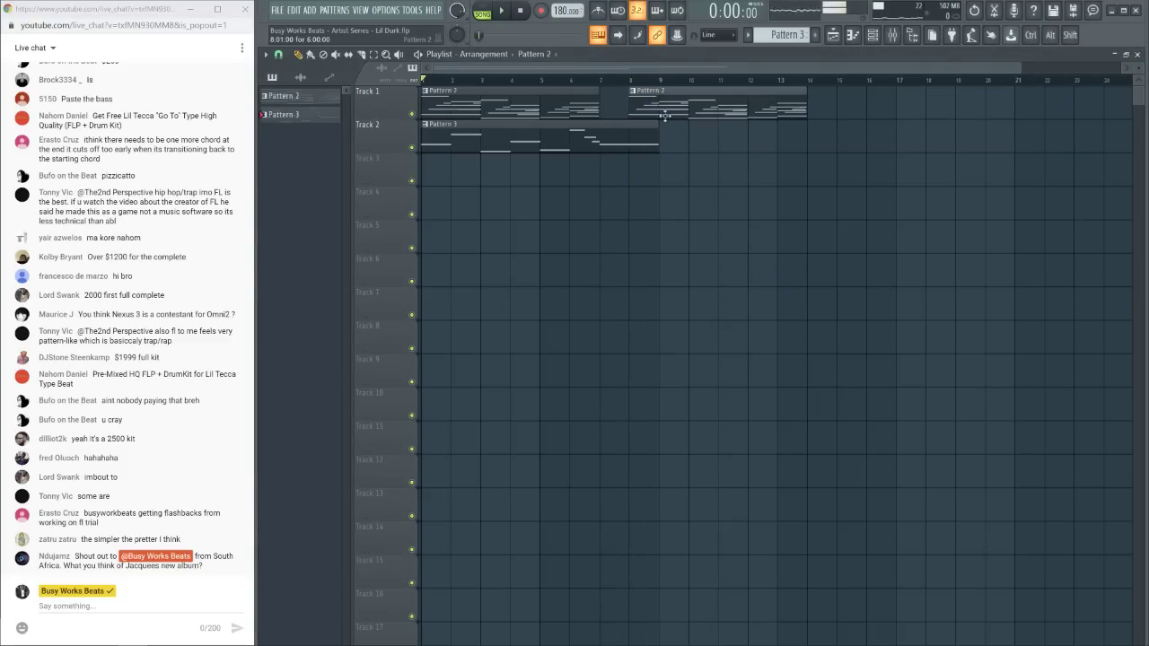
drag(643, 116, 691, 102)
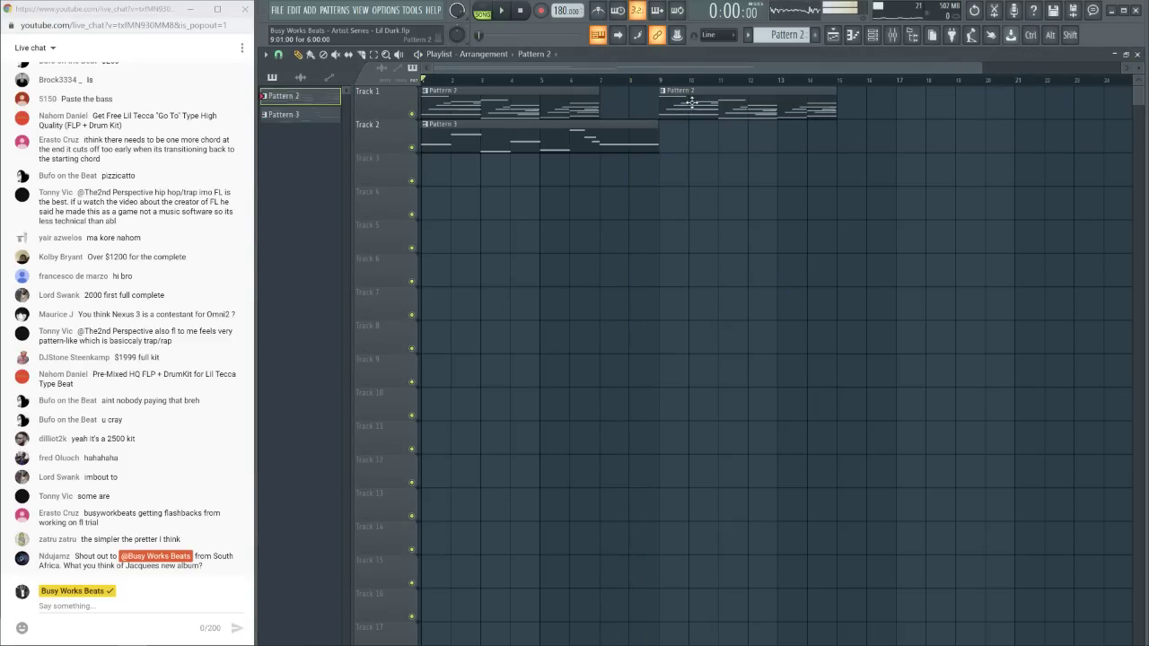
Copy all the Pattern 2 notes of bars 1 and 2 to bars 7 and 8 and start playback
double_click(561, 91)
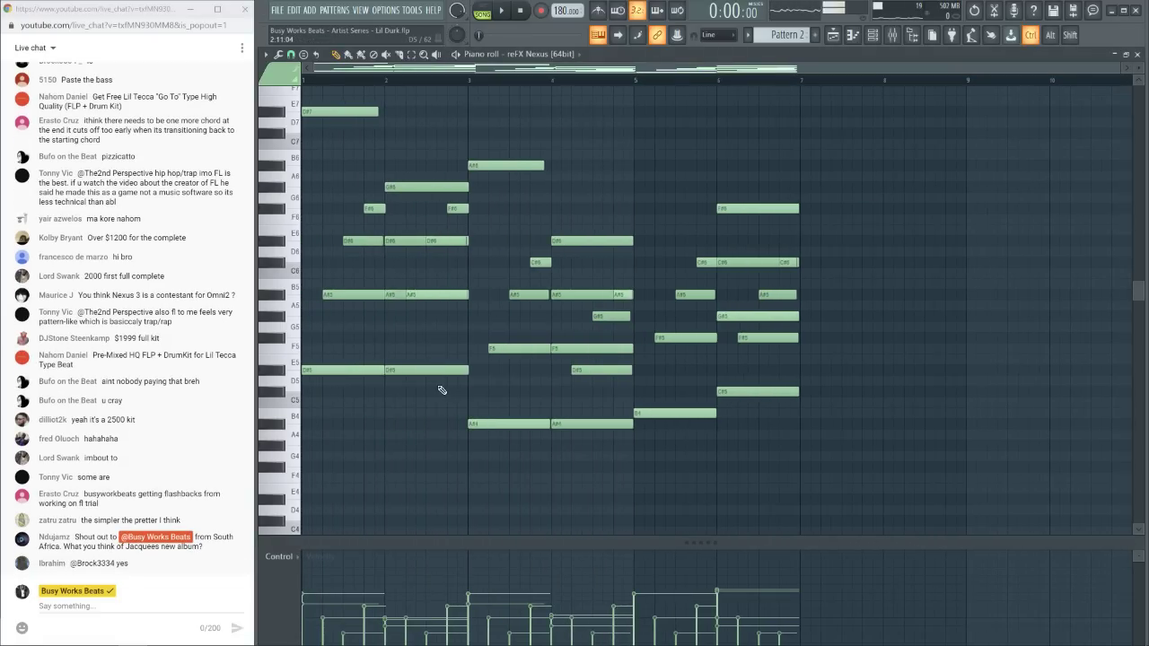
mouse_move(456, 381)
mouse_down()
mouse_move(385, 141)
mouse_move(307, 104)
mouse_up()
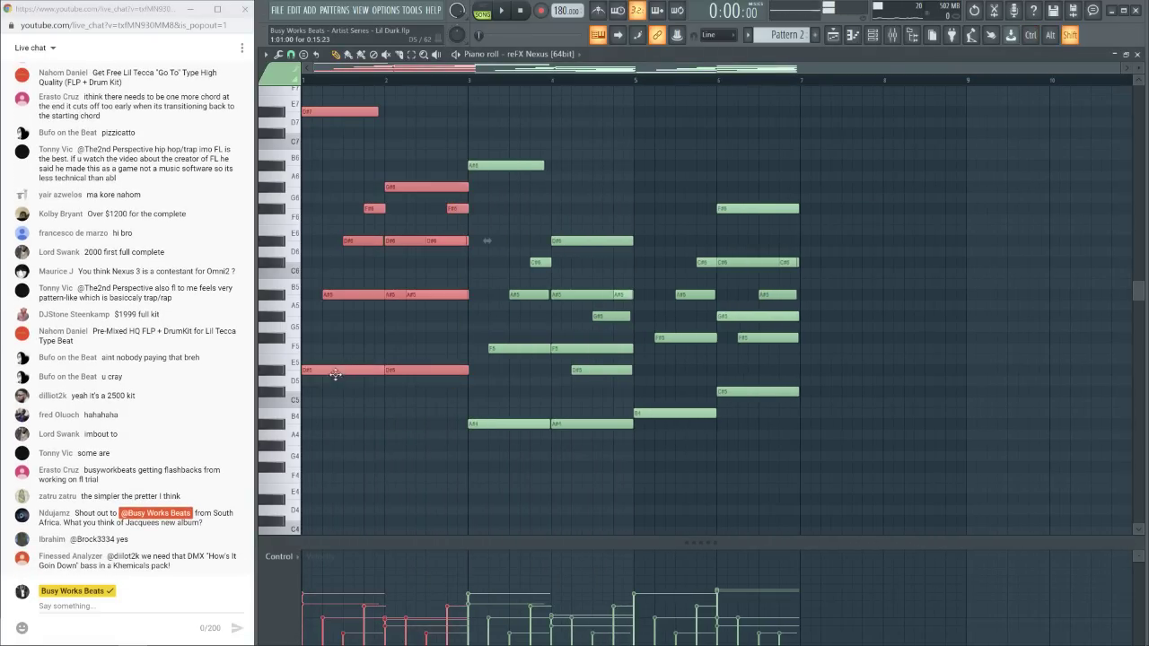
mouse_move(339, 372)
mouse_down()
mouse_move(879, 377)
mouse_move(835, 372)
mouse_up()
key(space)
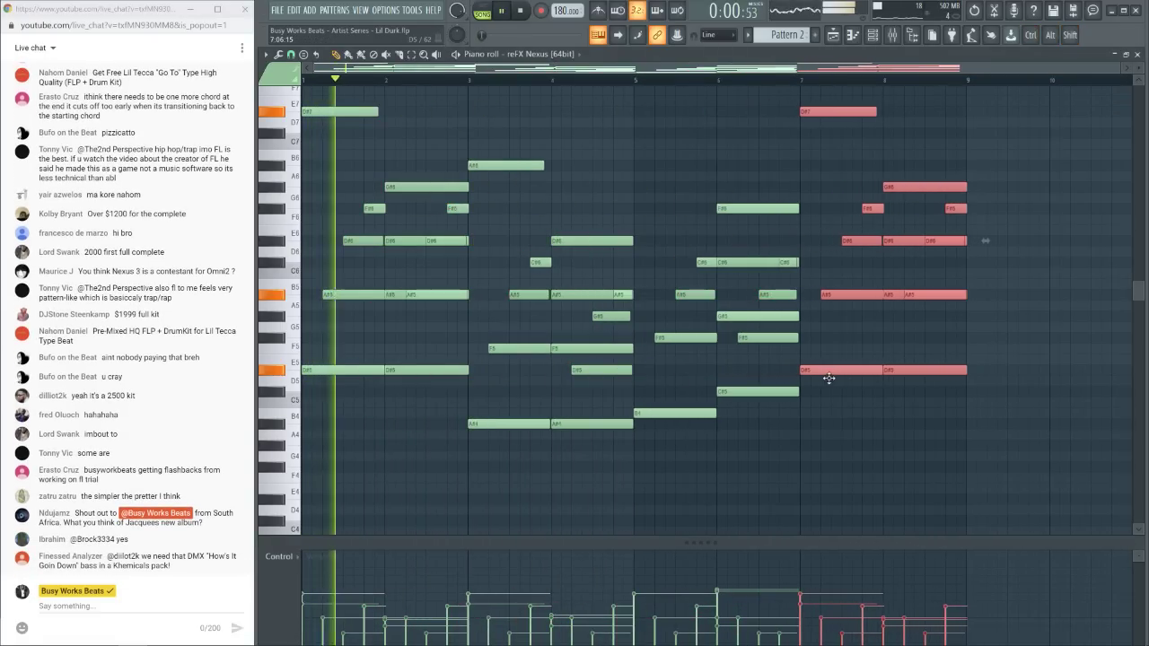
Return to the playlist and trim the second Pattern 2 clip so it ends at bar 17
click(1137, 55)
key(F6)
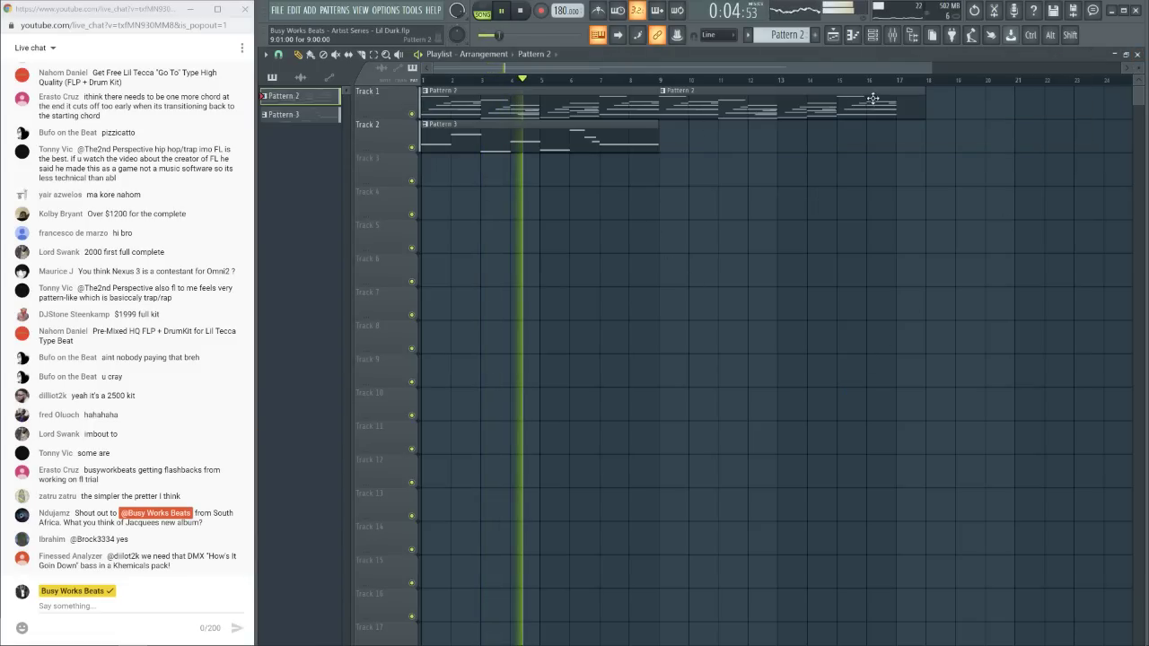
drag(900, 104, 897, 104)
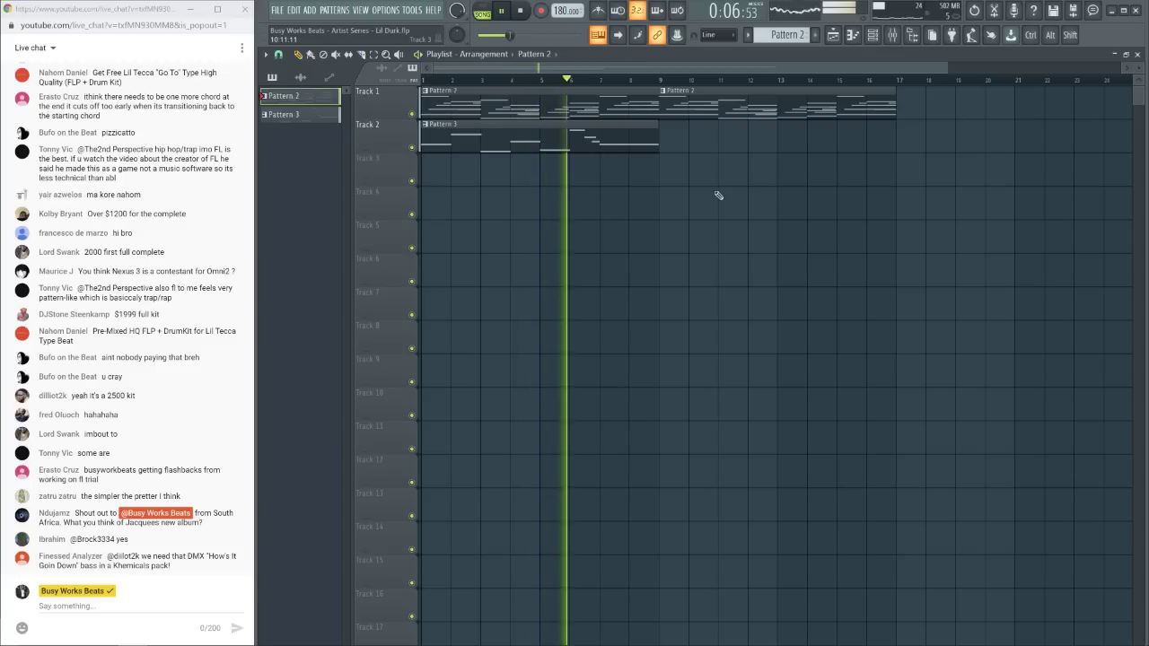
key(space)
Make the second Pattern 2 clip unique, and transpose all its notes up one octave
click(664, 91)
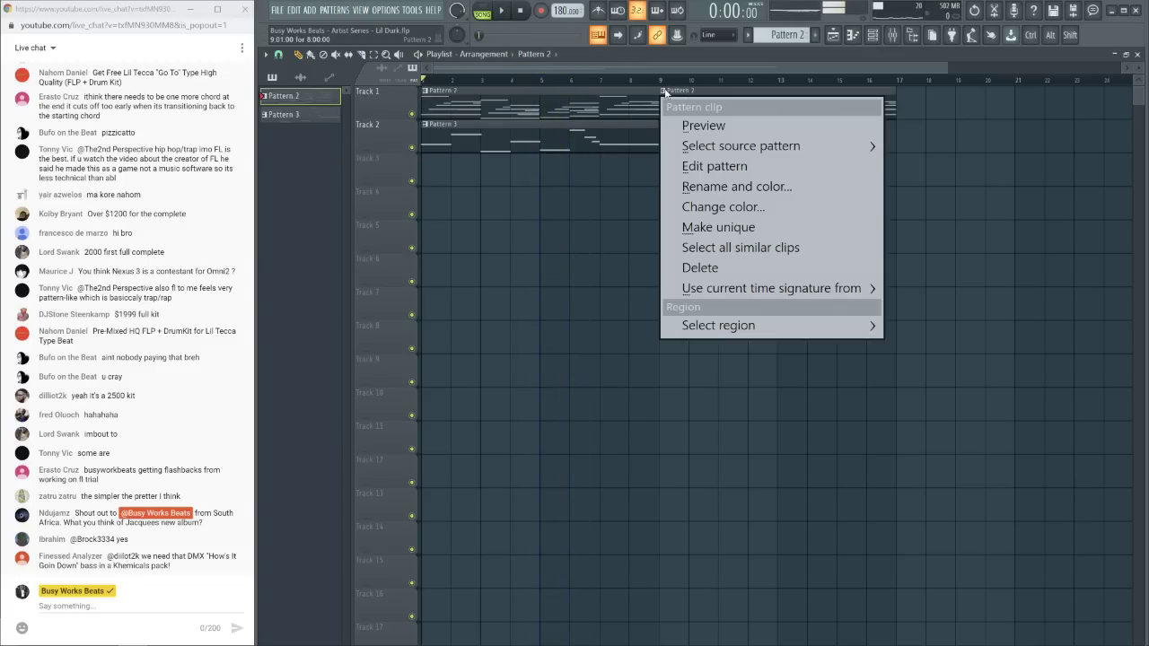
click(712, 225)
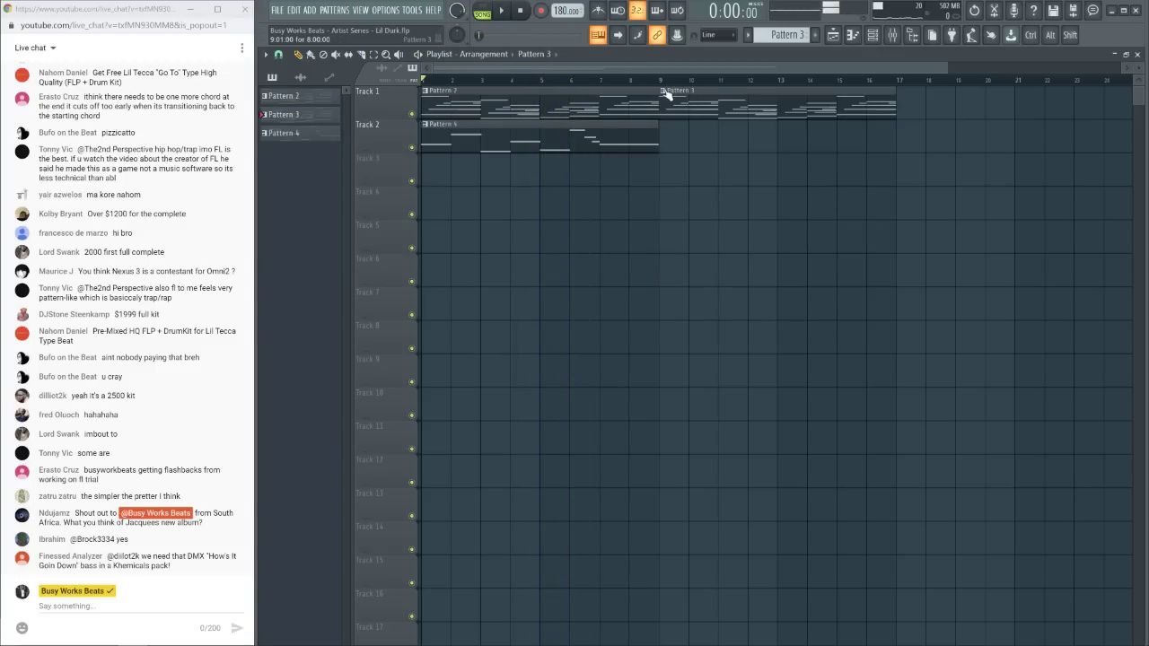
click(665, 93)
click(712, 167)
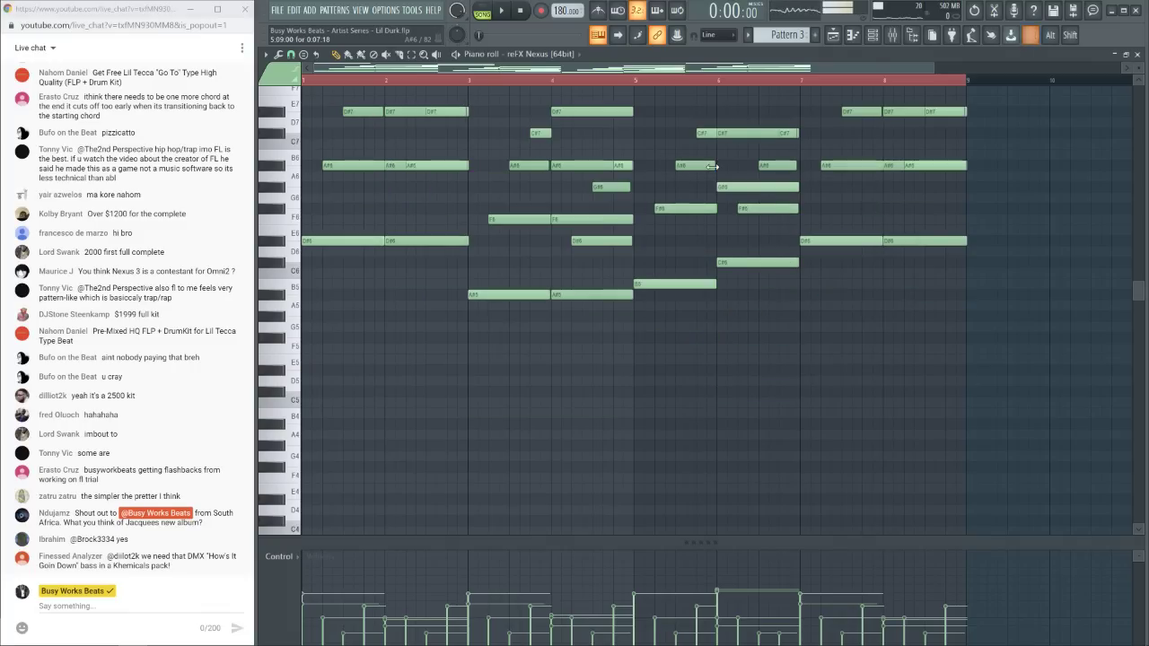
click(1137, 54)
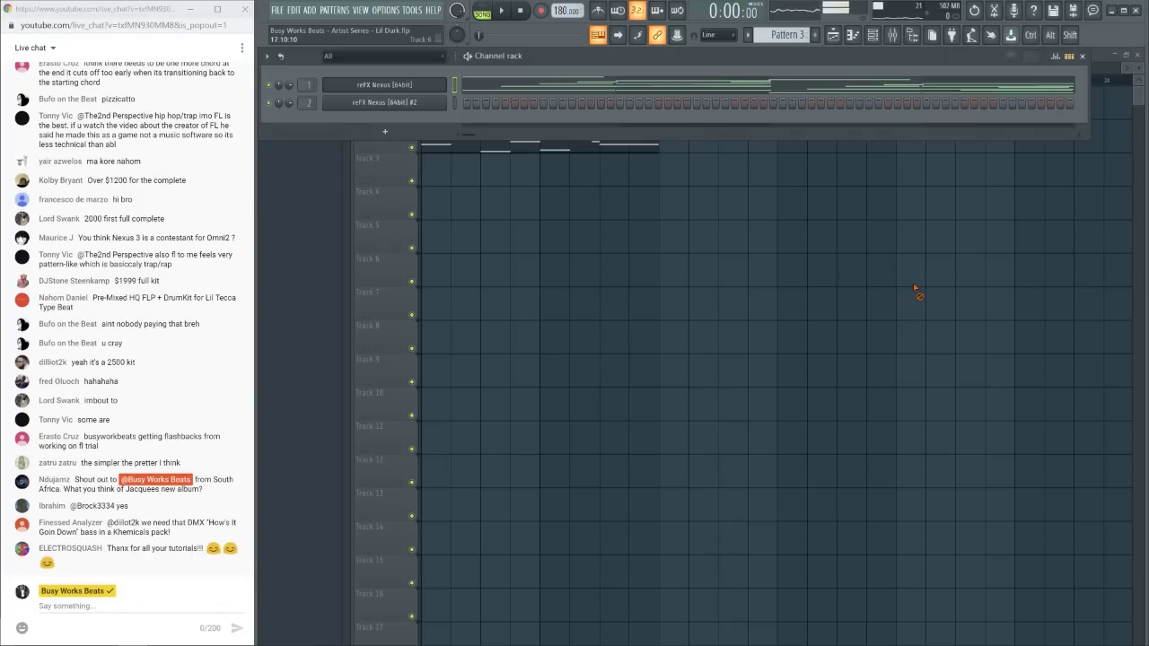
During playback, duplicate the bass clip on Track 2 so that the copy starts at bar 9
key(space)
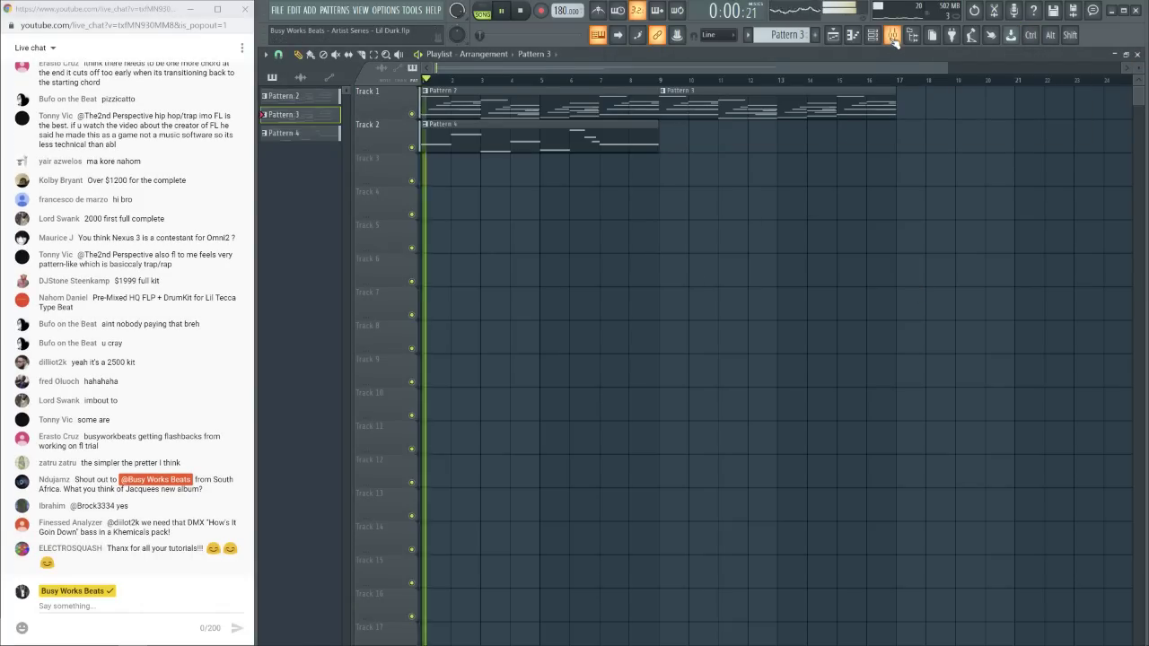
click(892, 36)
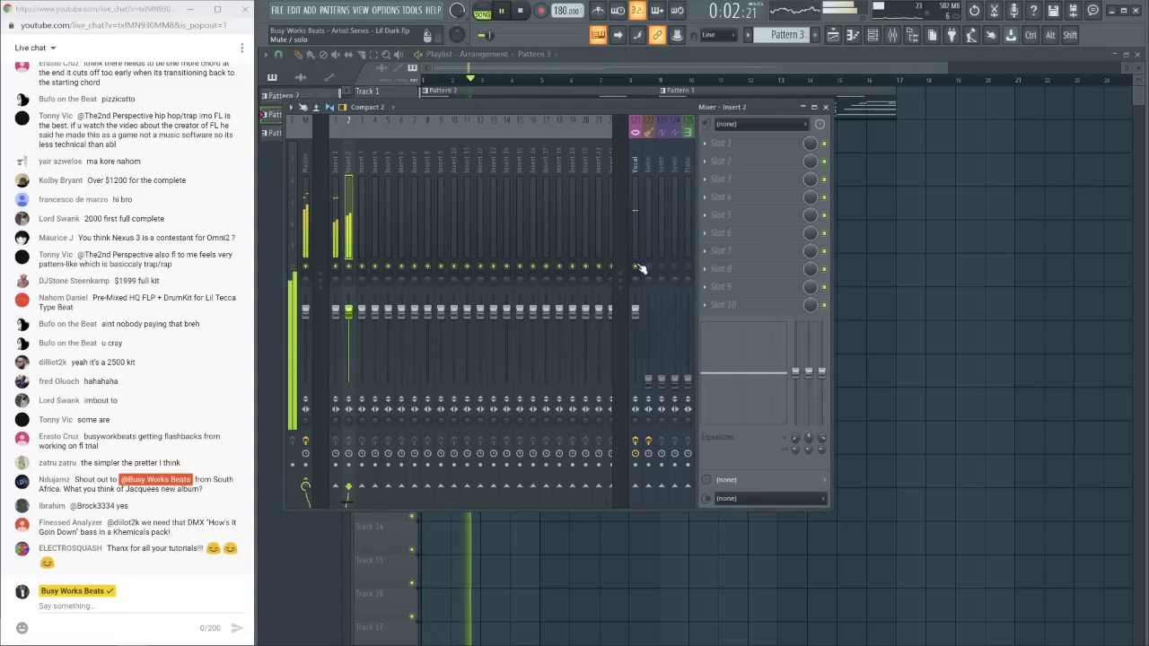
key(F9)
ctrl+click(524, 133)
key(ctrl+b)
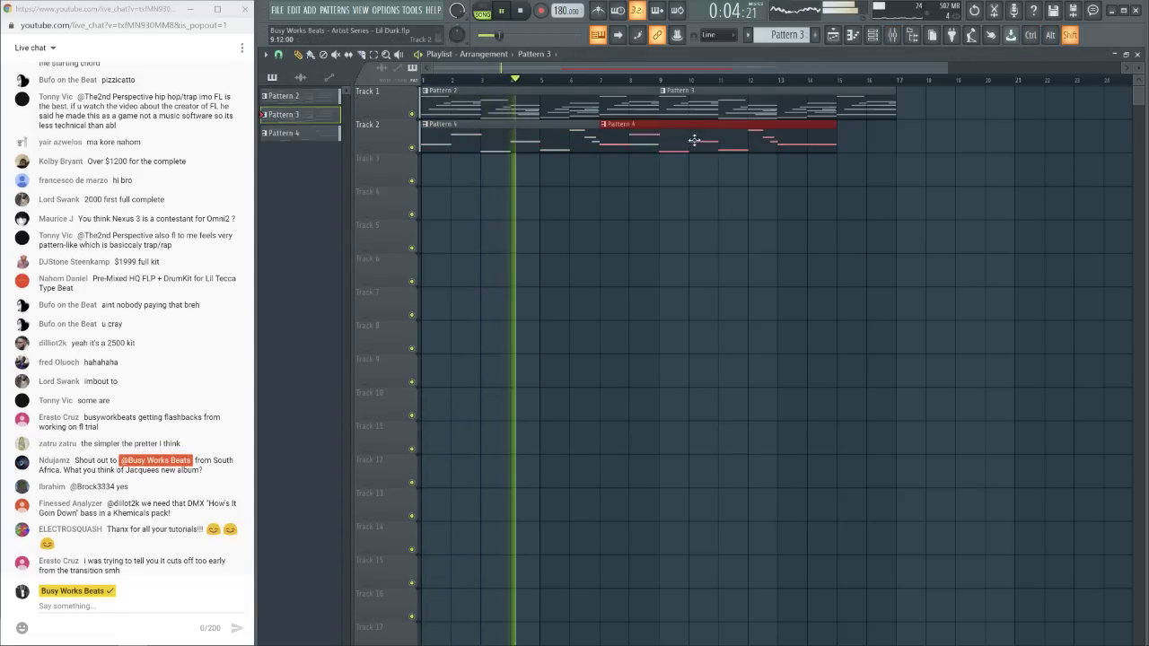
ctrl+click(661, 602)
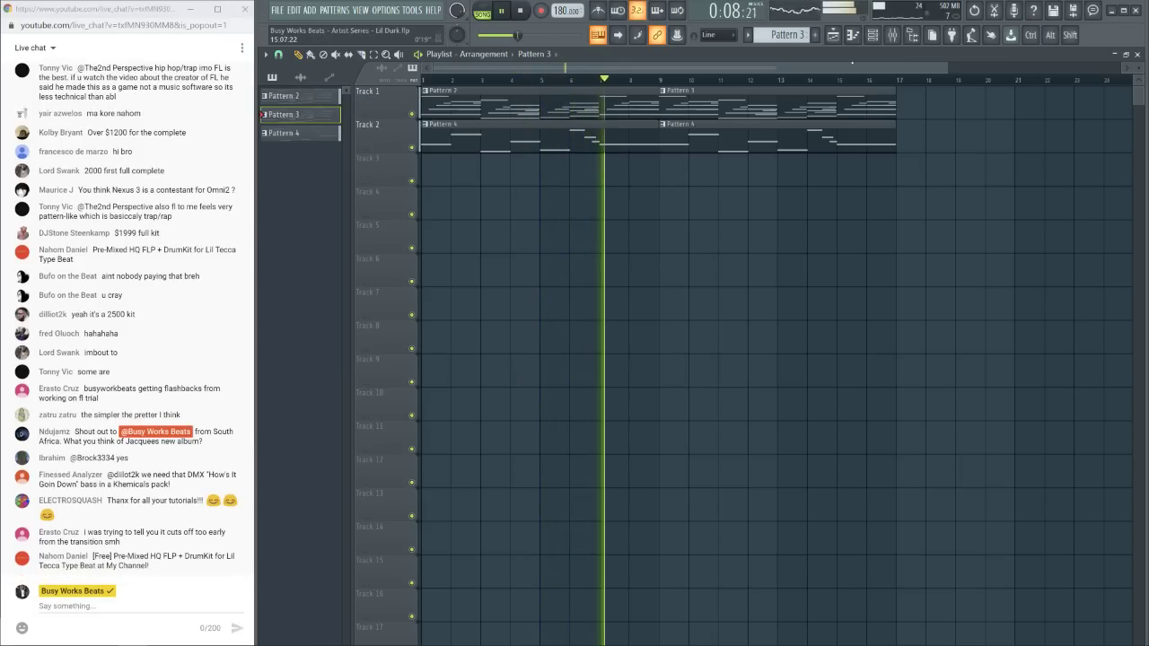
Play the arrangement while checking the bass channel's Nexus preset and the mixer levels
click(873, 37)
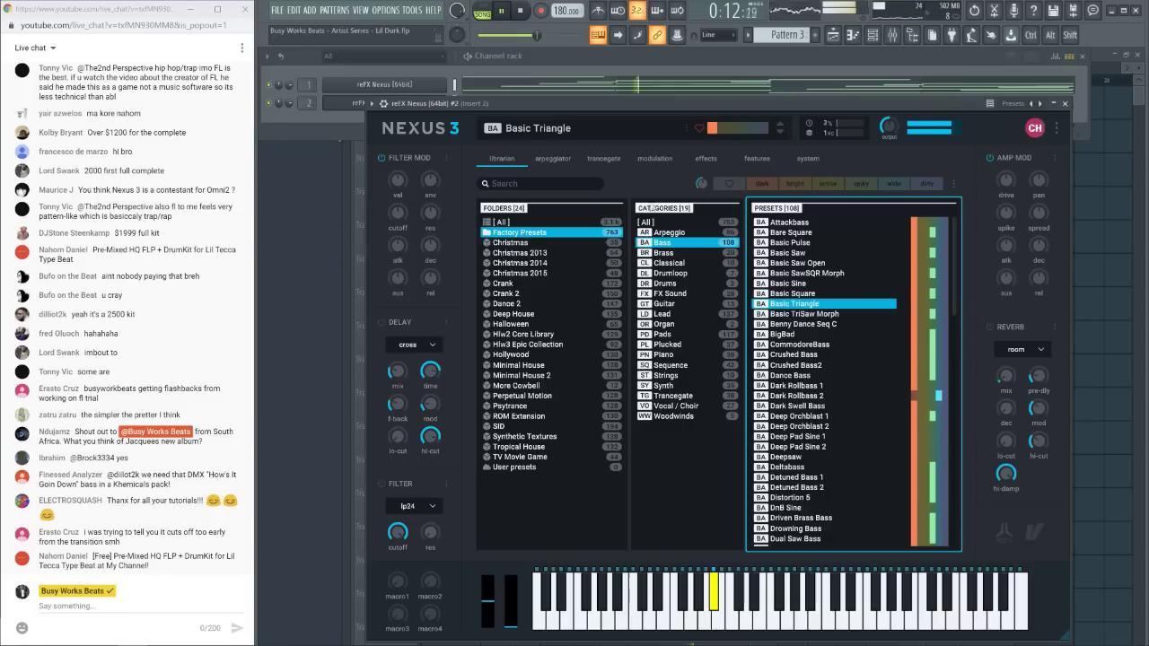
click(1064, 103)
click(1081, 56)
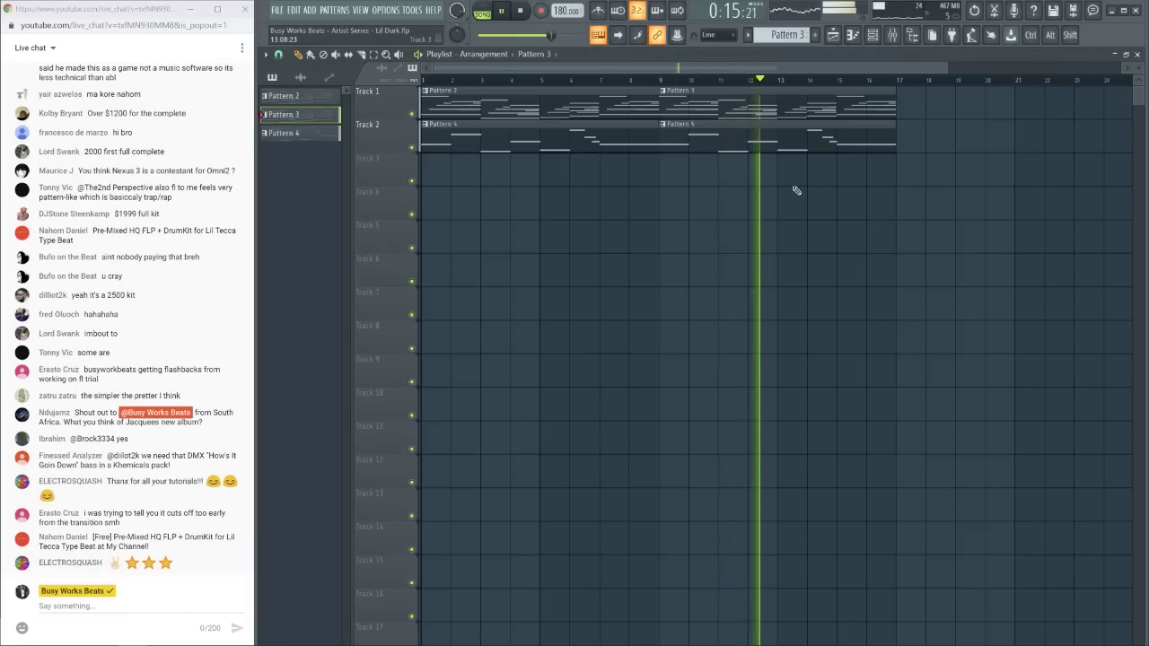
click(892, 35)
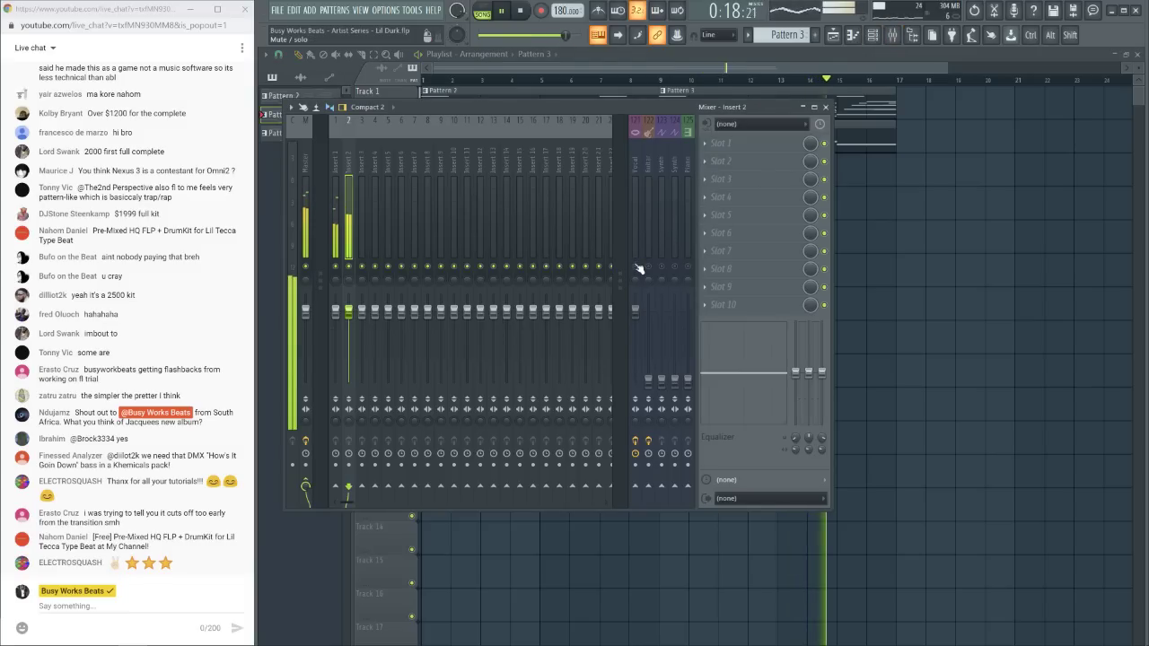
key(F9)
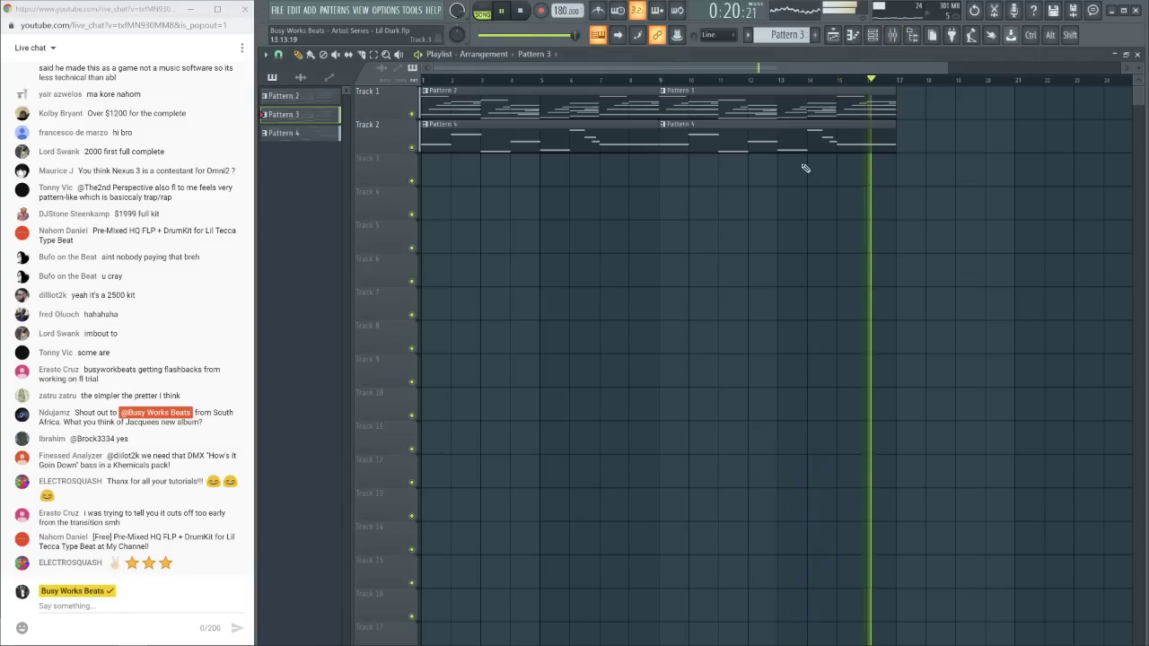
key(space)
Open the Pattern 3 melody for editing and slice the bar 4 notes at the middle of the bar
click(663, 91)
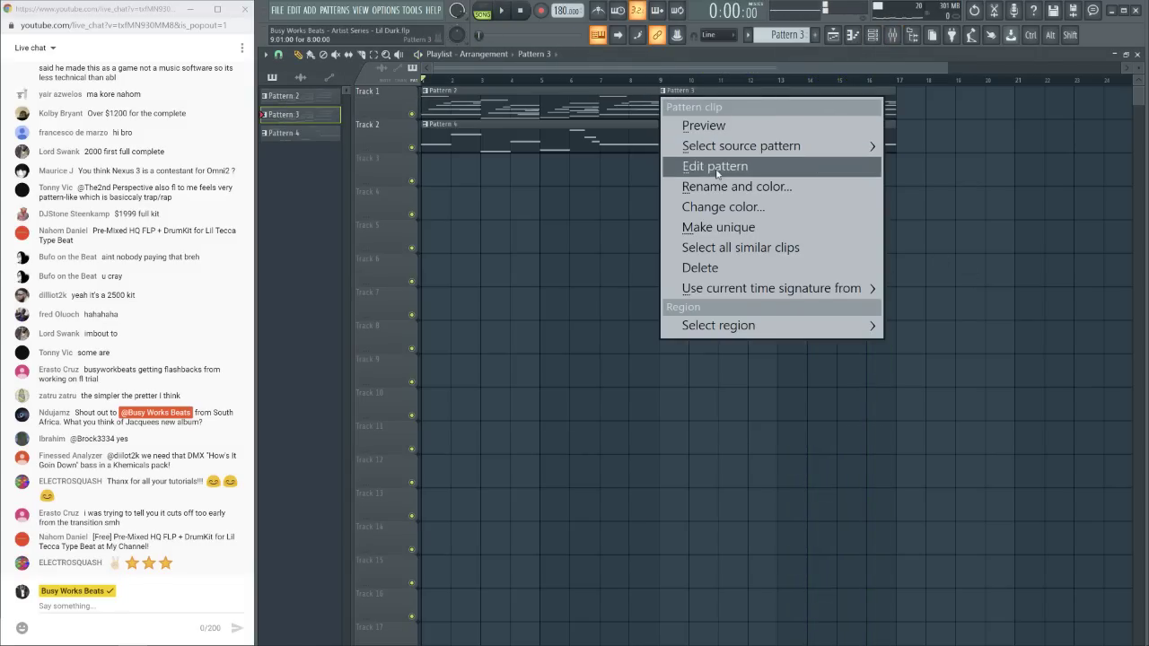
click(693, 170)
scroll(643, 147, up, 5)
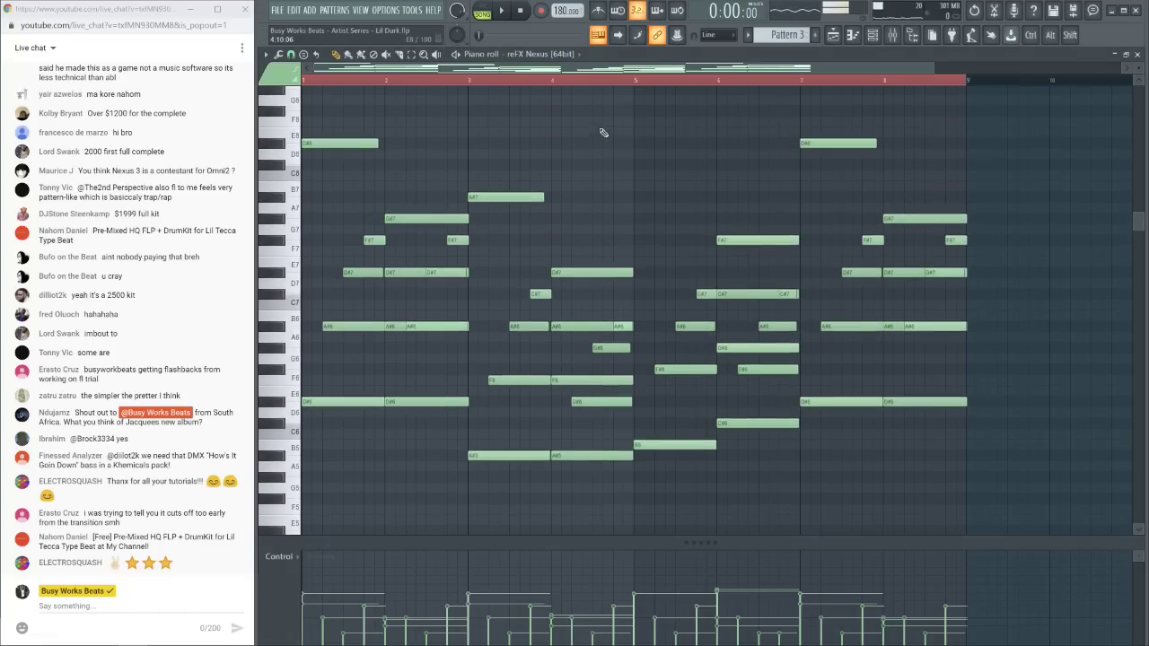
drag(617, 192, 636, 458)
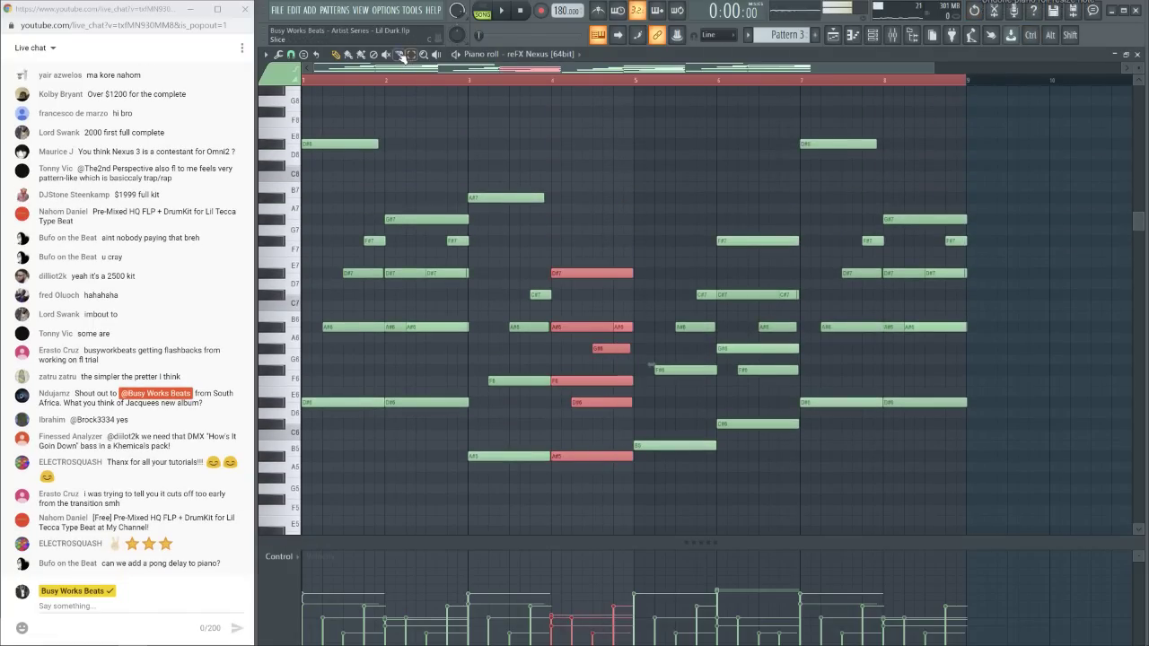
drag(598, 232, 592, 482)
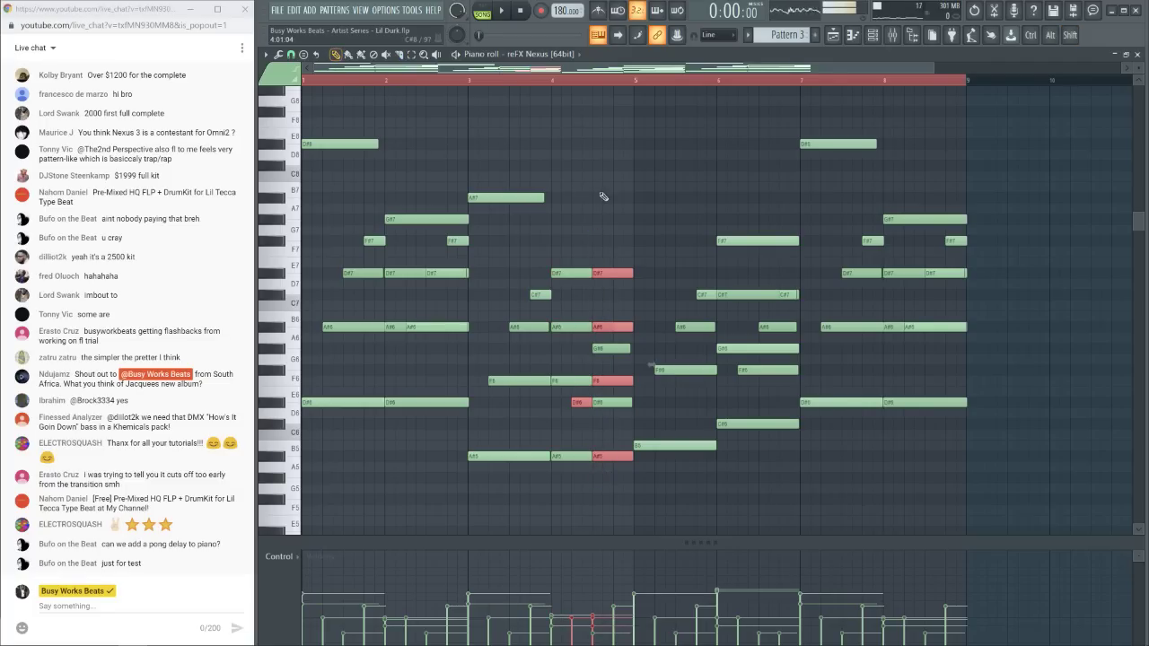
Try deleting all melody notes in the second half of bar 4
drag(617, 215, 622, 483)
key(Delete)
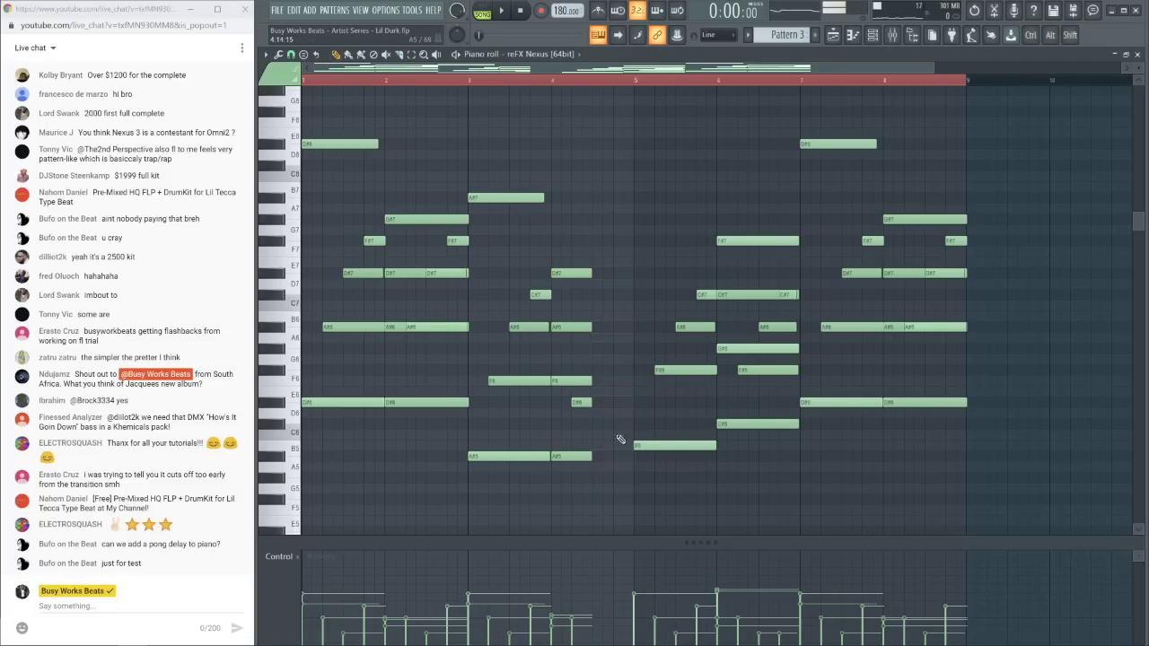
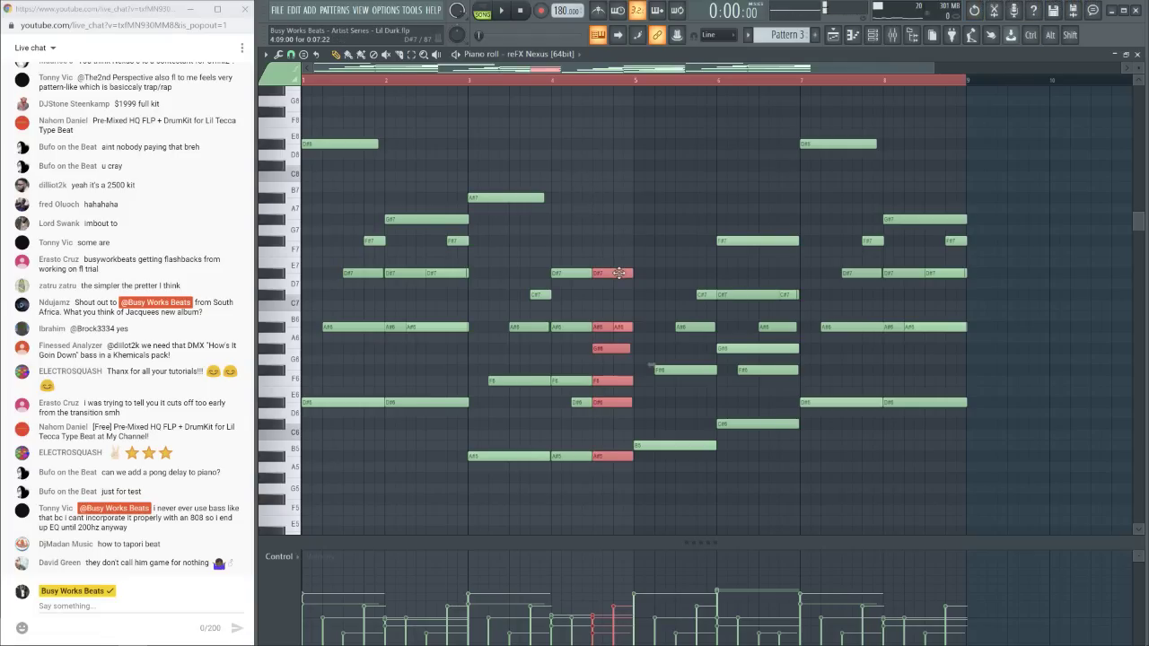
drag(622, 246, 626, 475)
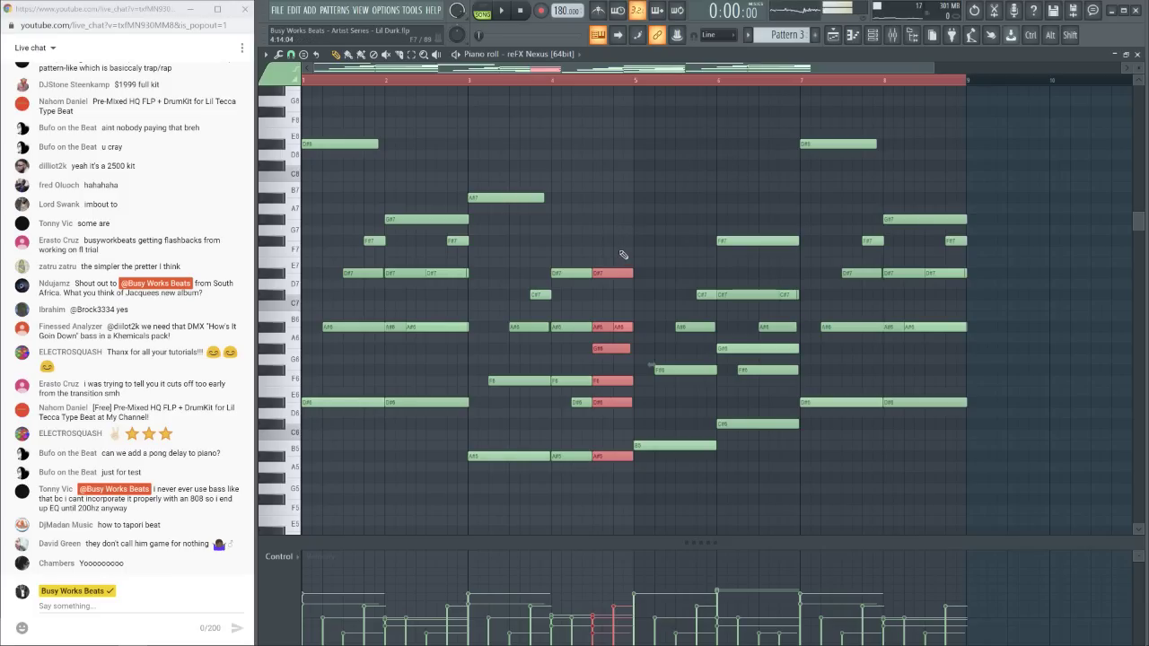
Add half-bar D#8, A#7, G#7, F#7, C#7, F#6 and C#6 notes in the second half of bar 4
click(599, 144)
right_click(593, 144)
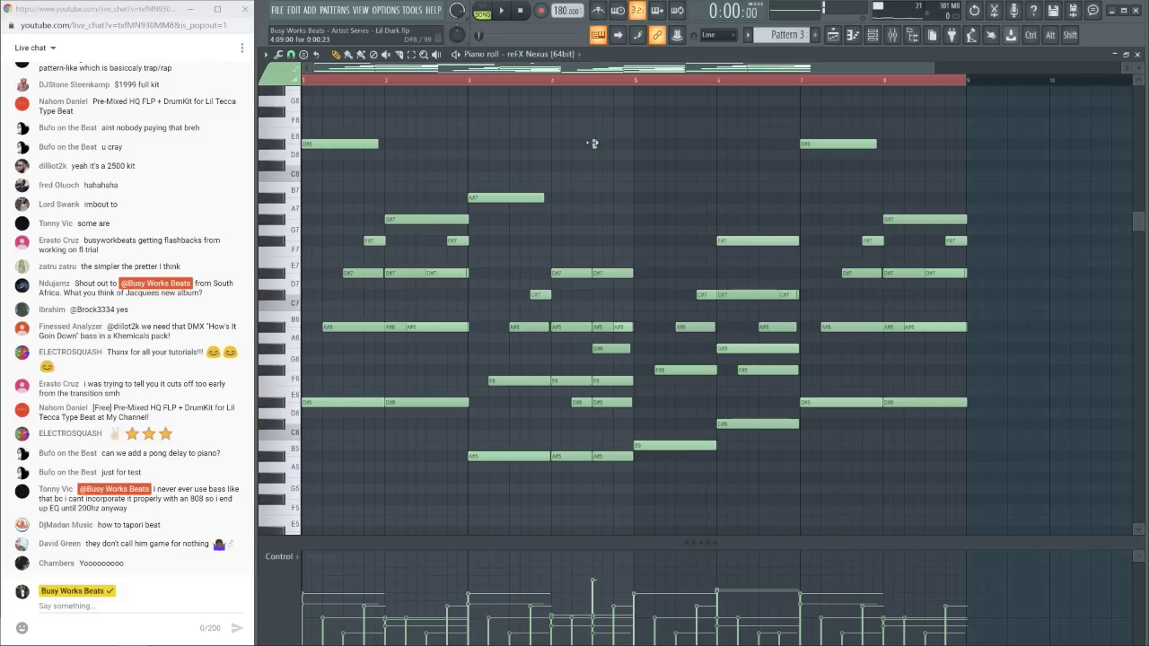
drag(613, 148, 631, 150)
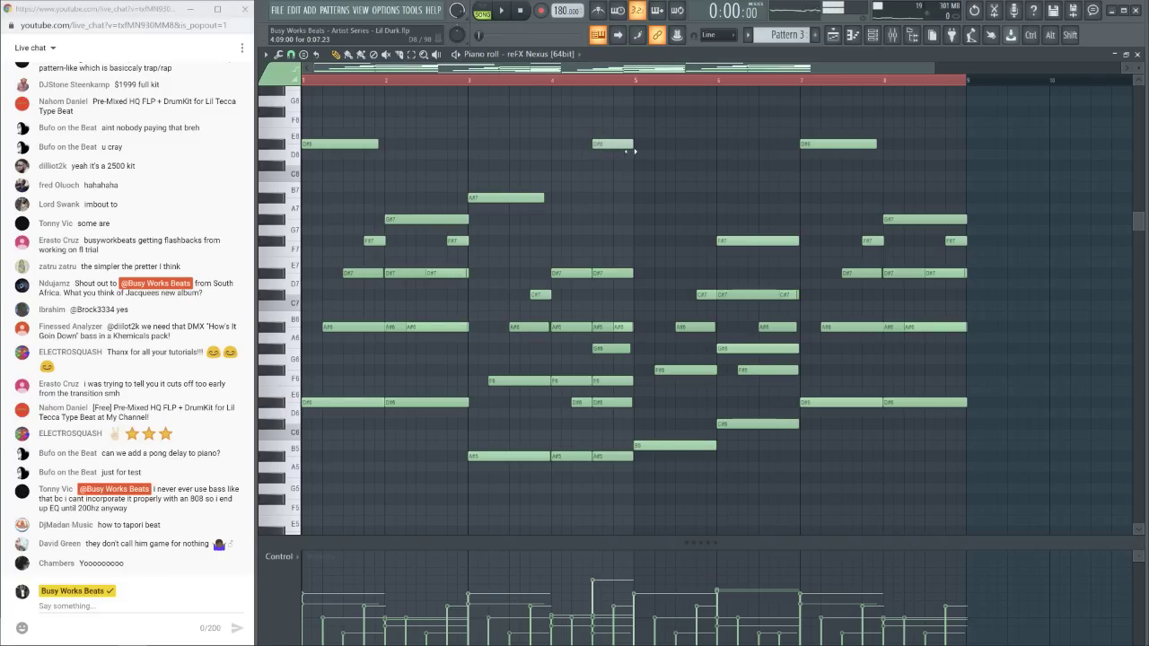
click(593, 198)
click(596, 219)
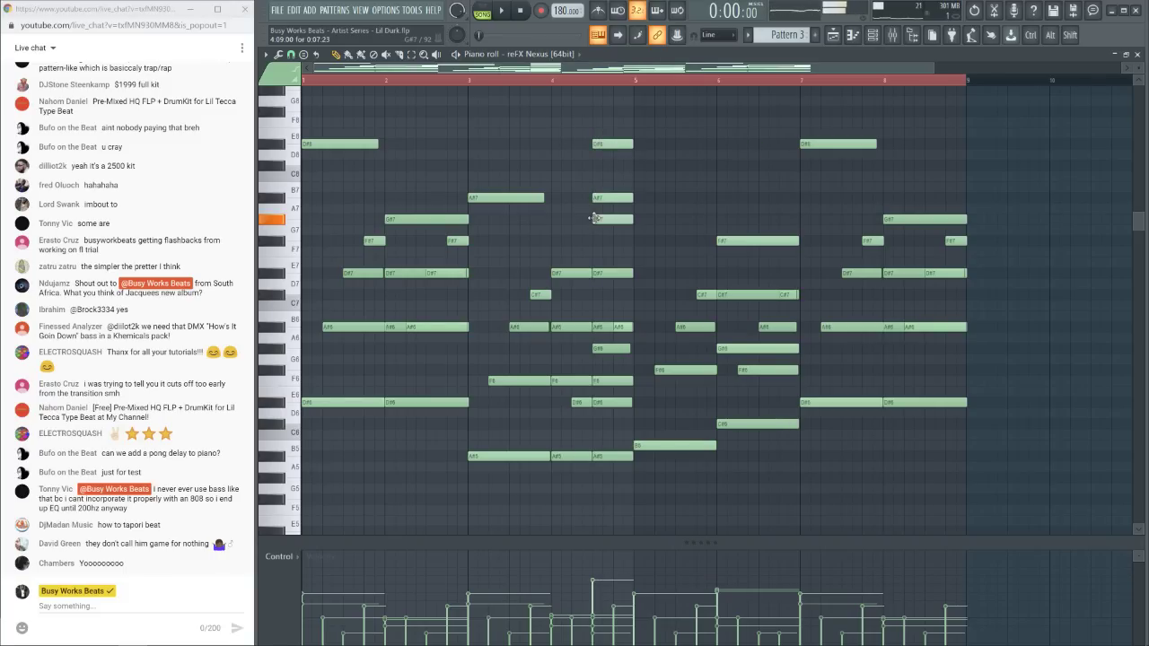
click(600, 242)
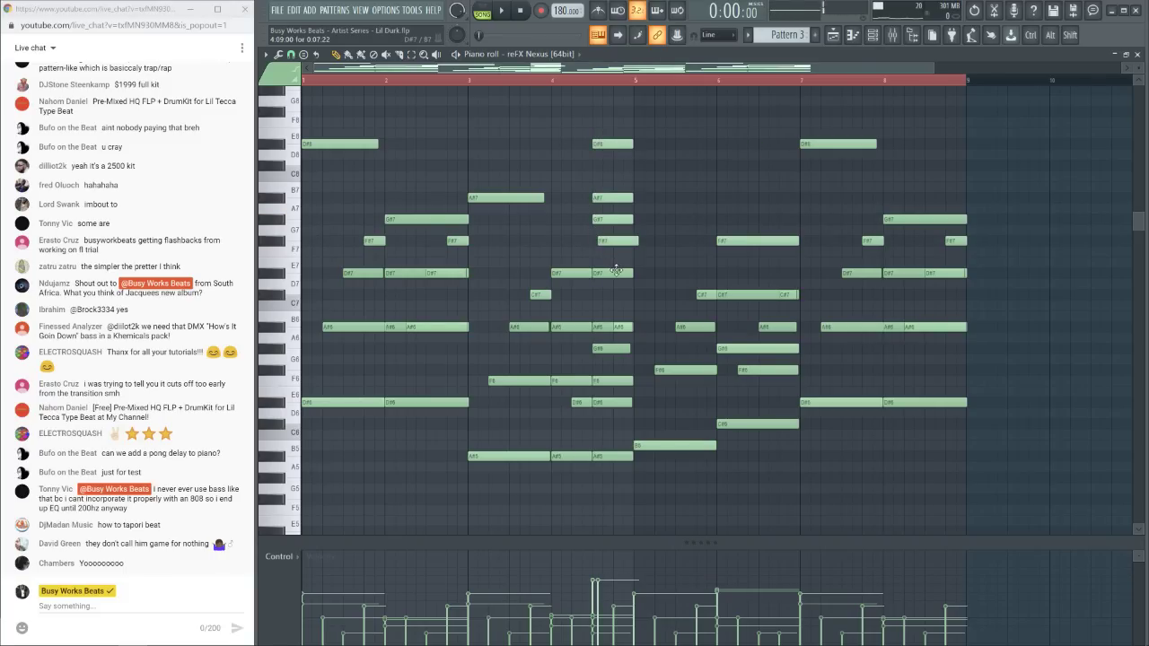
click(601, 296)
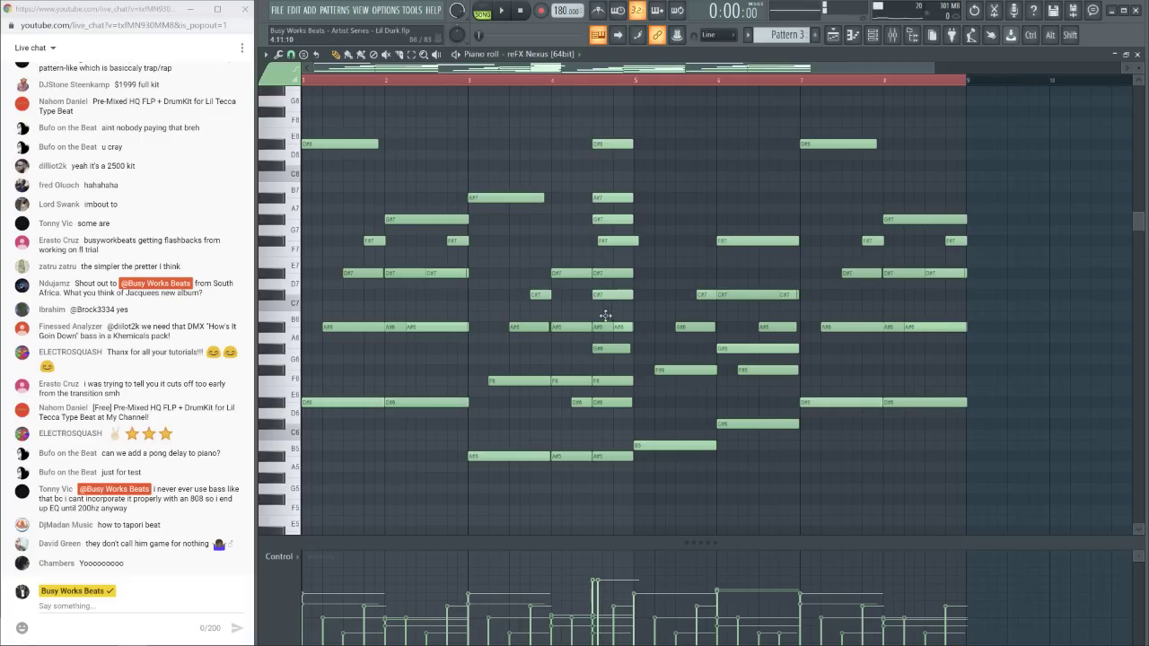
click(603, 370)
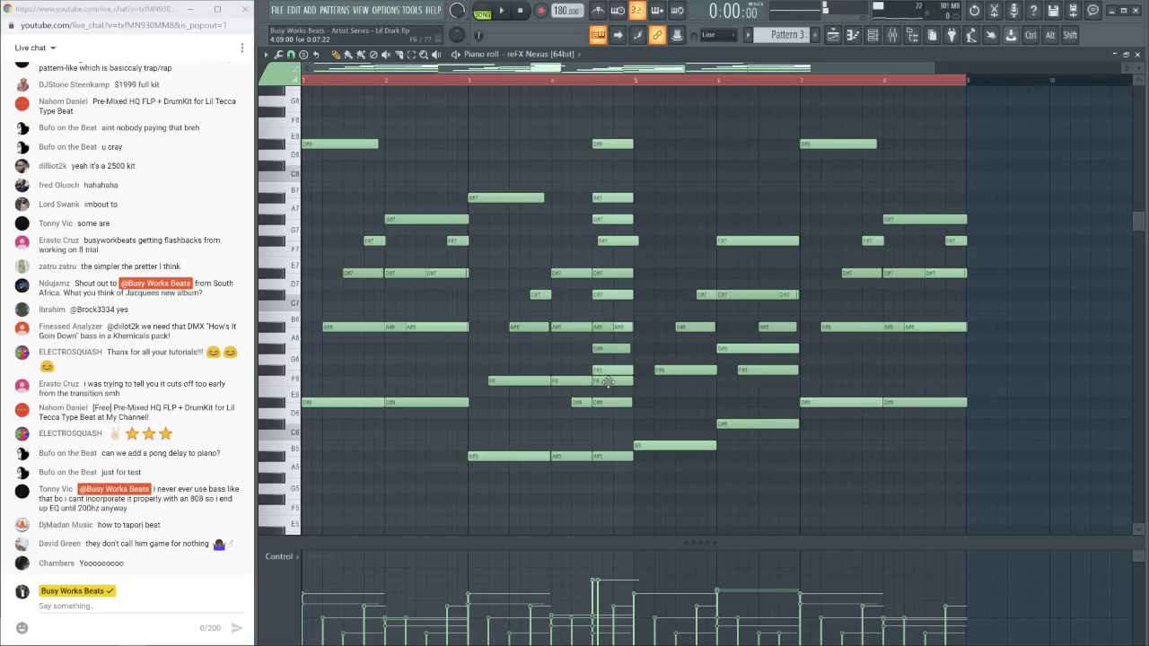
click(595, 422)
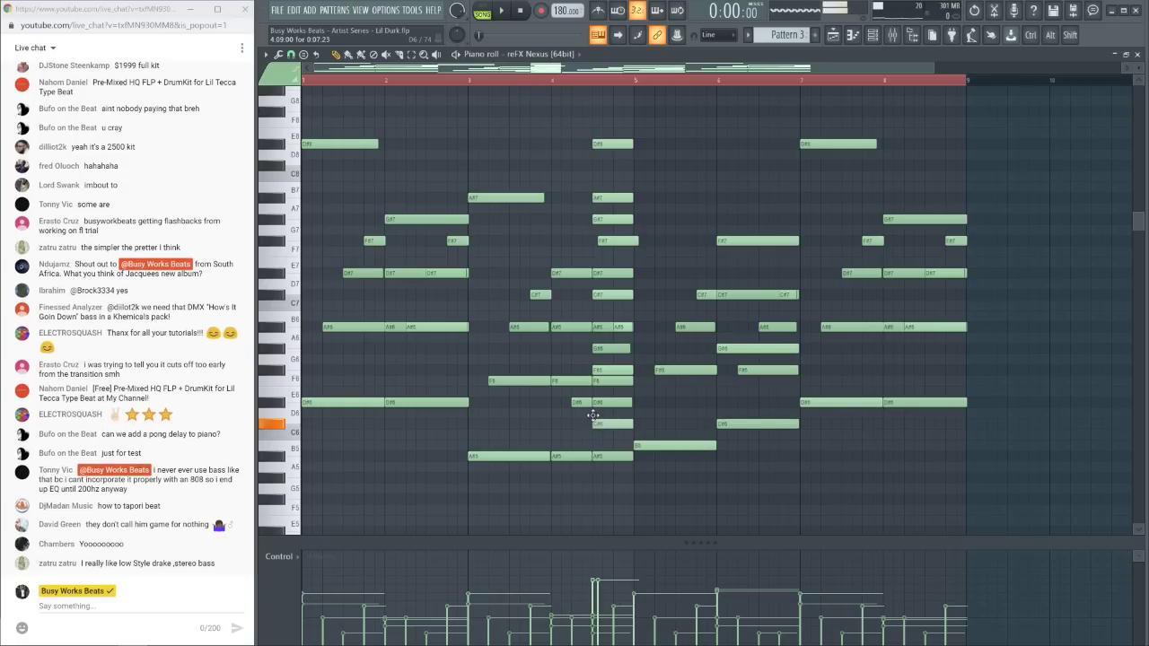
Add a B5 note to the stack in the second half of bar 4 and move the whole stack to bar 9
drag(594, 418, 593, 424)
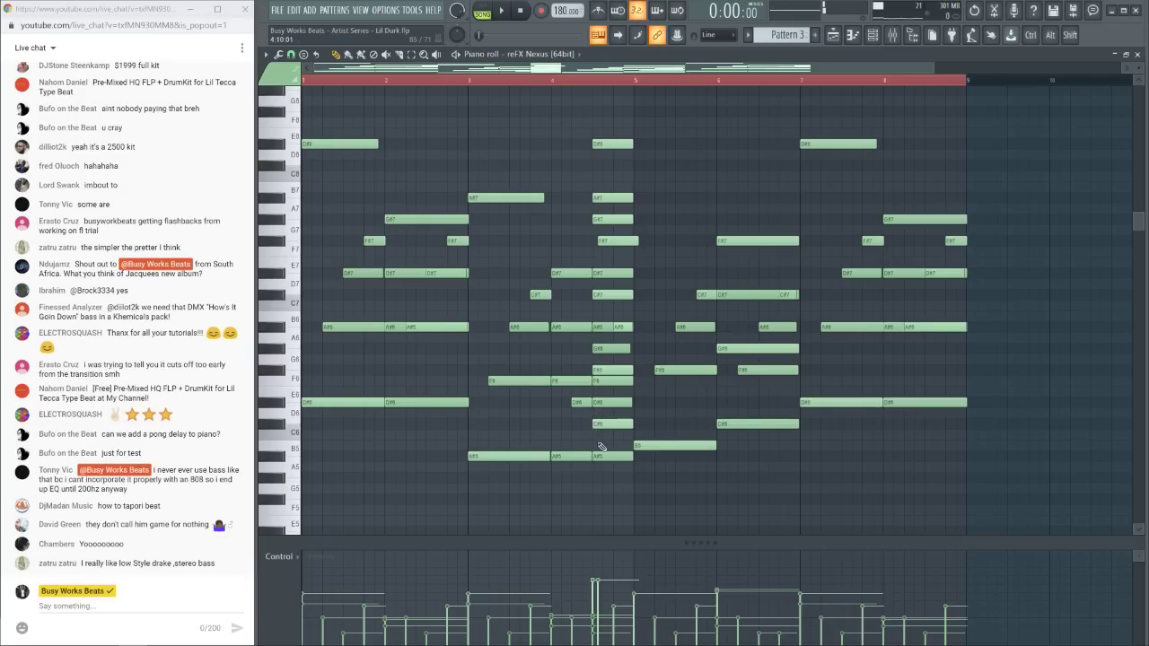
click(603, 446)
drag(621, 480, 622, 132)
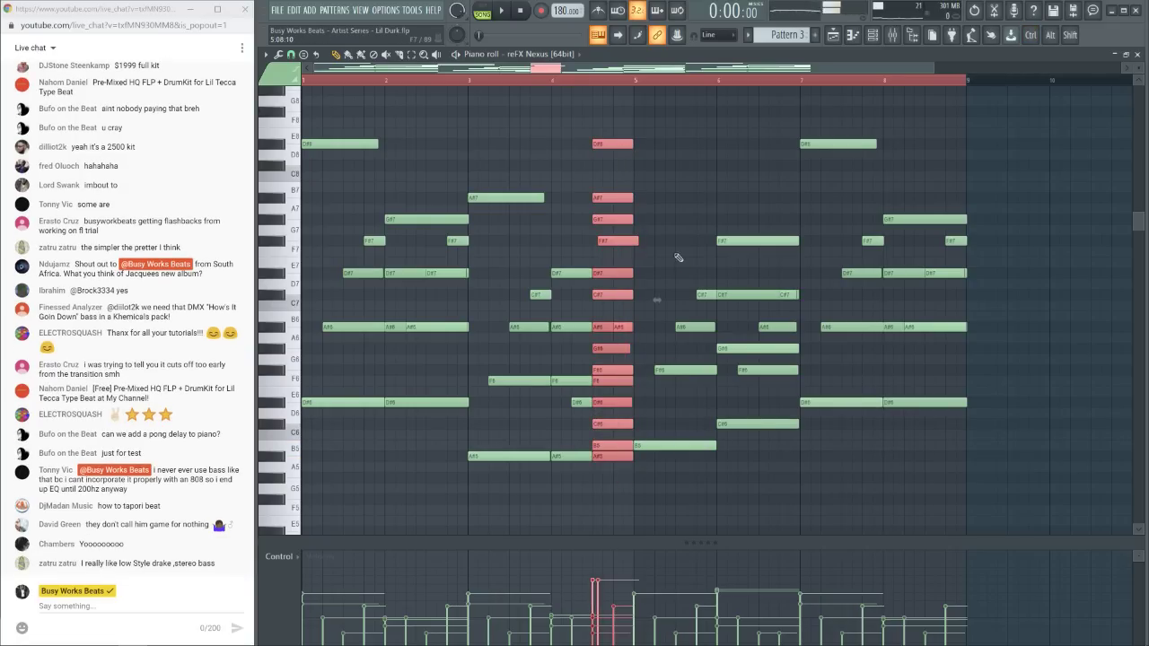
drag(628, 240, 624, 242)
drag(622, 118, 977, 455)
Play the arrangement, switch to pattern mode, and play Pattern 3 while checking the mixer
key(space)
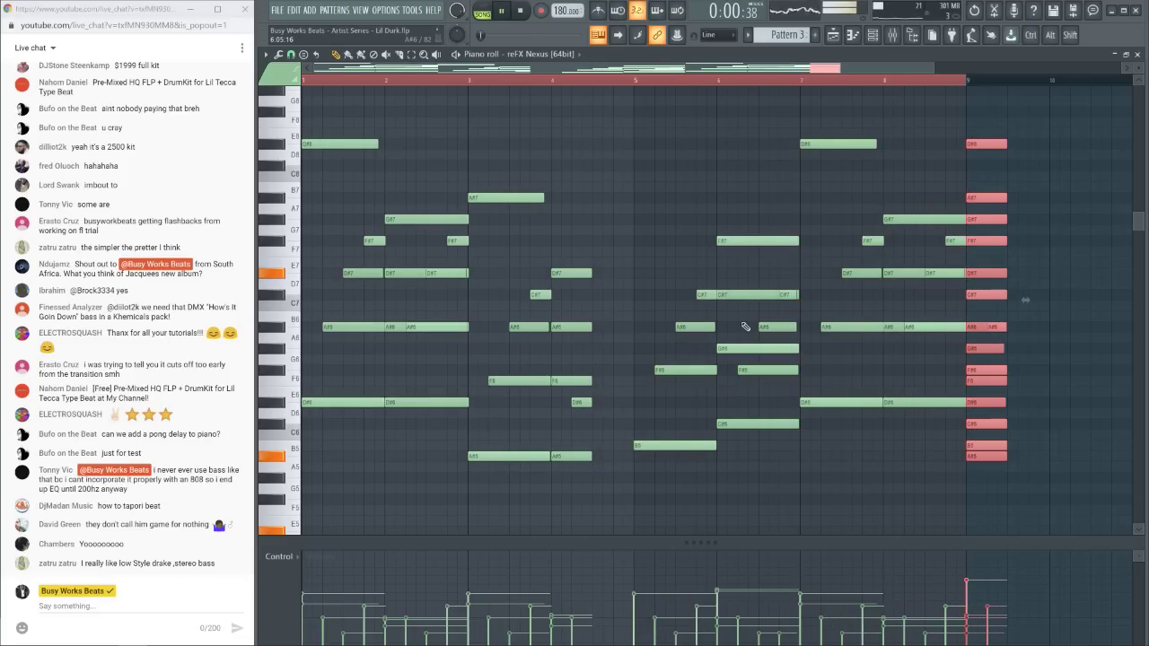
key(space)
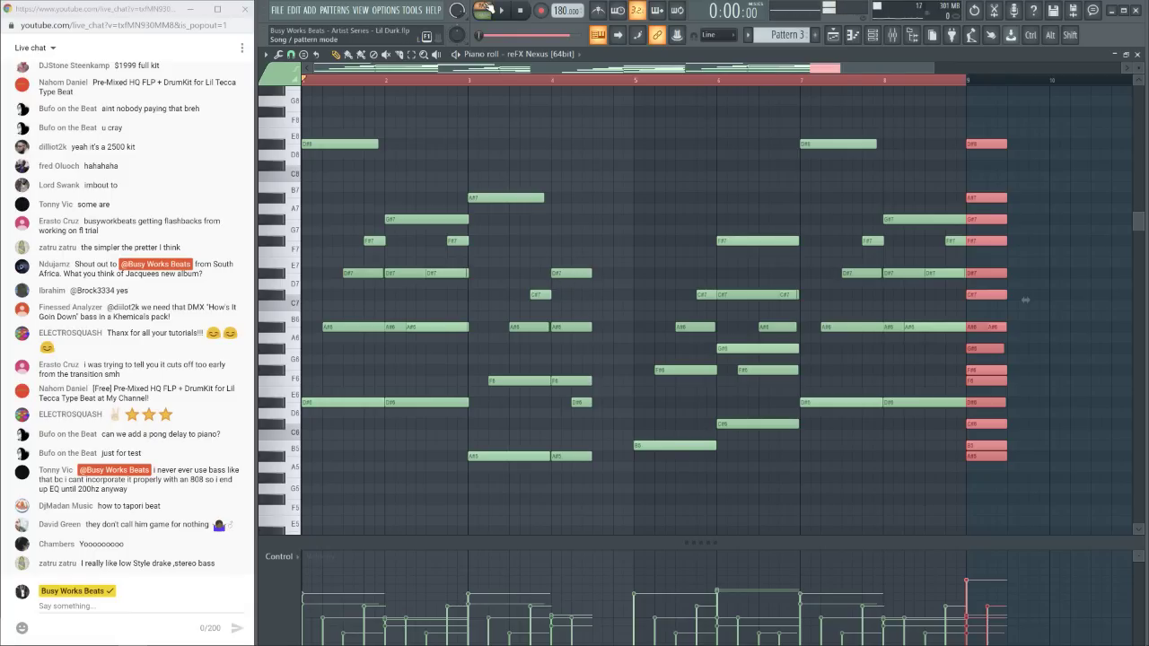
click(485, 8)
key(space)
click(893, 36)
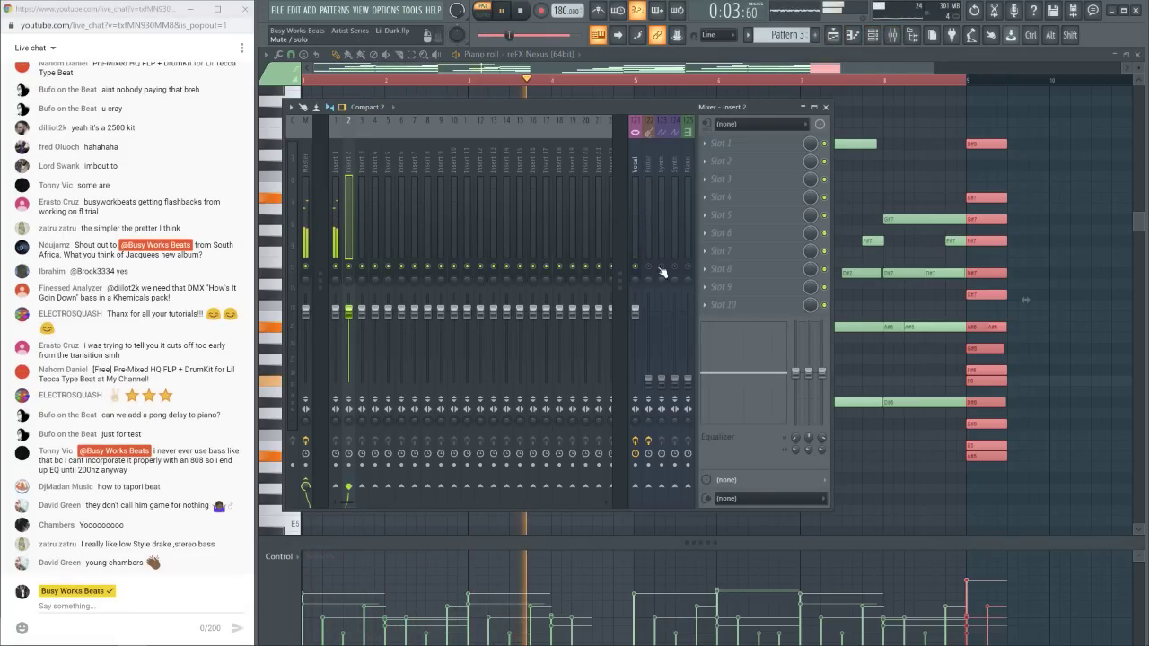
key(F9)
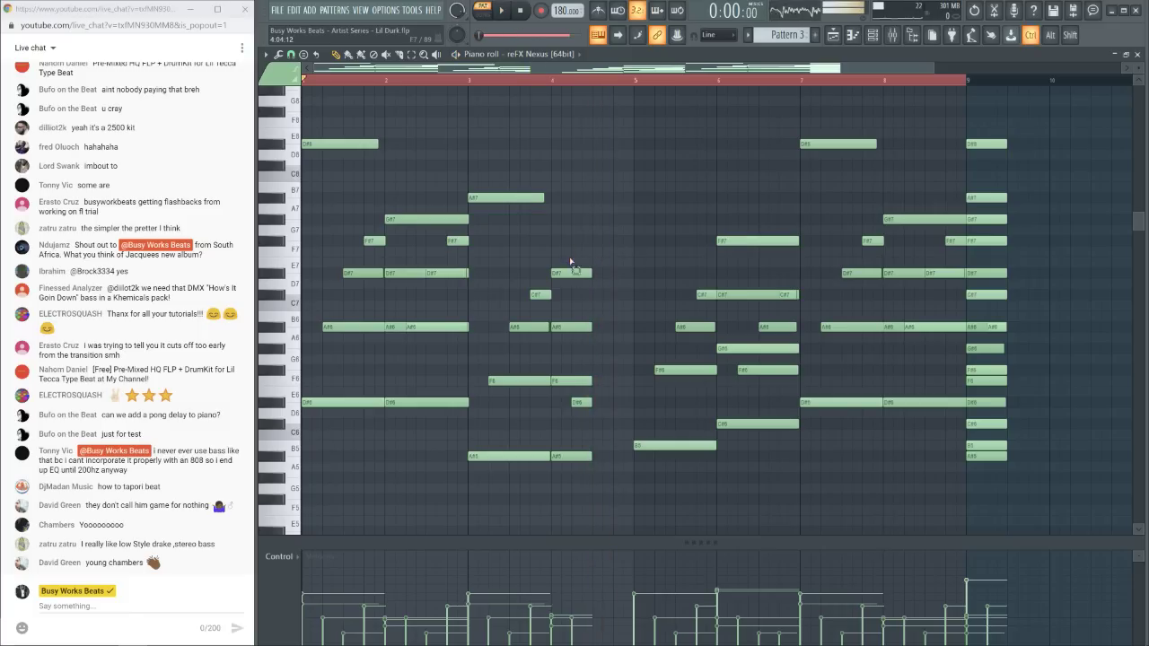
Delete the remaining melody notes in bar 4 and select the note stack in bar 9
drag(574, 251, 594, 484)
key(Delete)
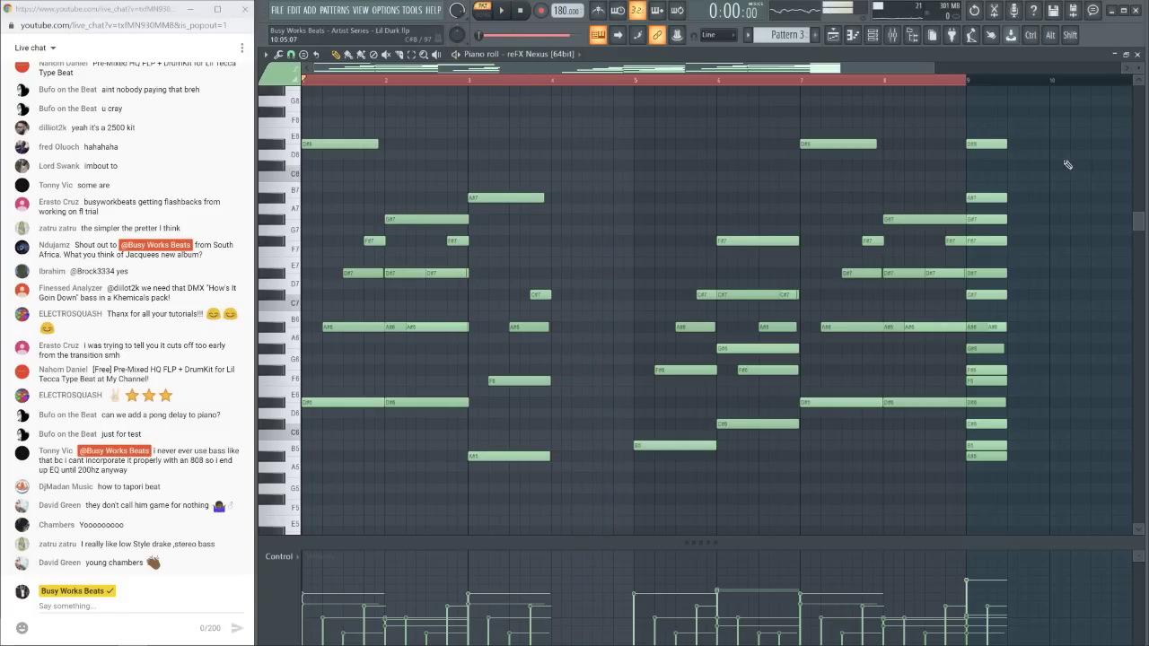
drag(1009, 119, 985, 492)
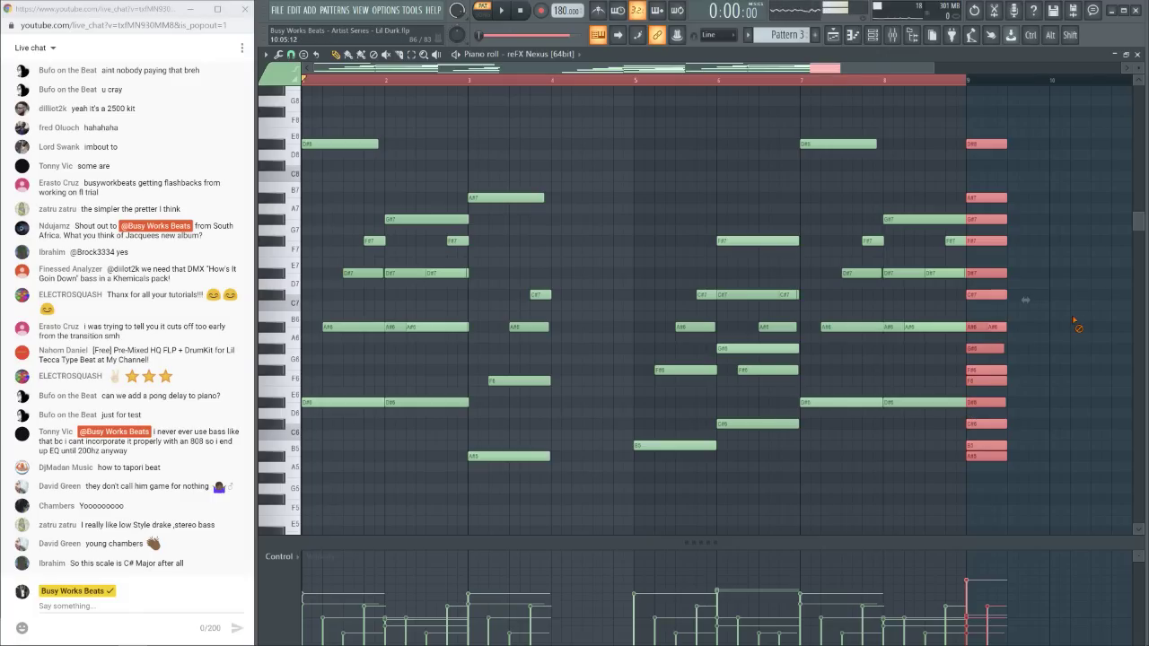
drag(1084, 461, 990, 123)
Play Pattern 3 several times to hear the melody with bar 4 empty
key(space)
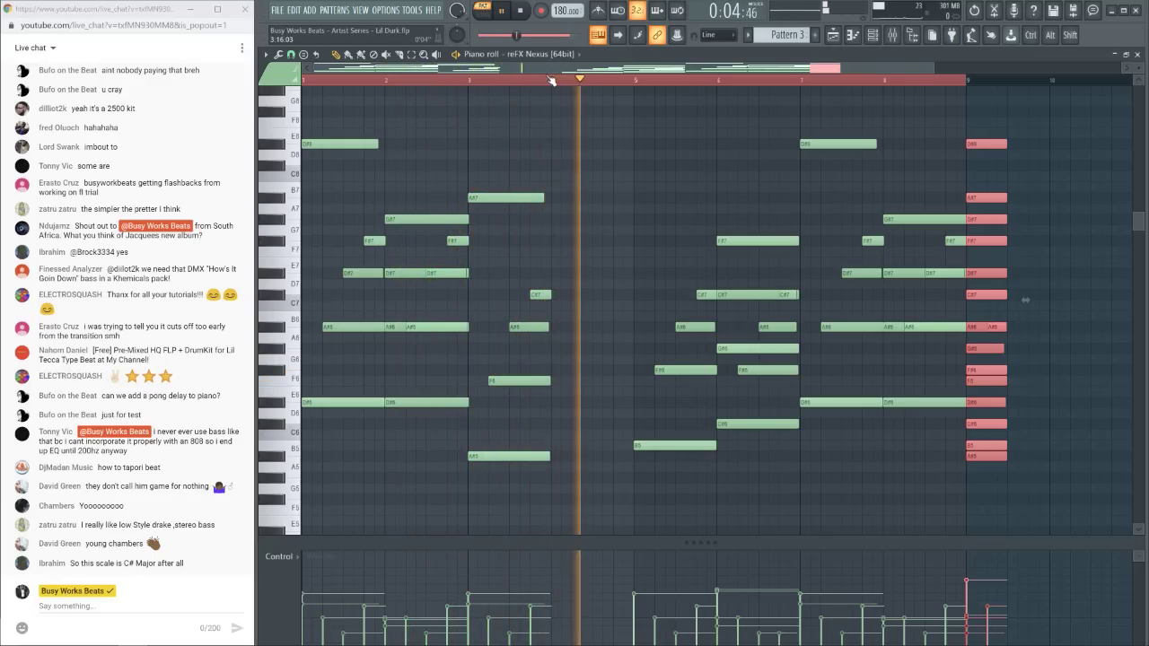
key(space)
key(space)
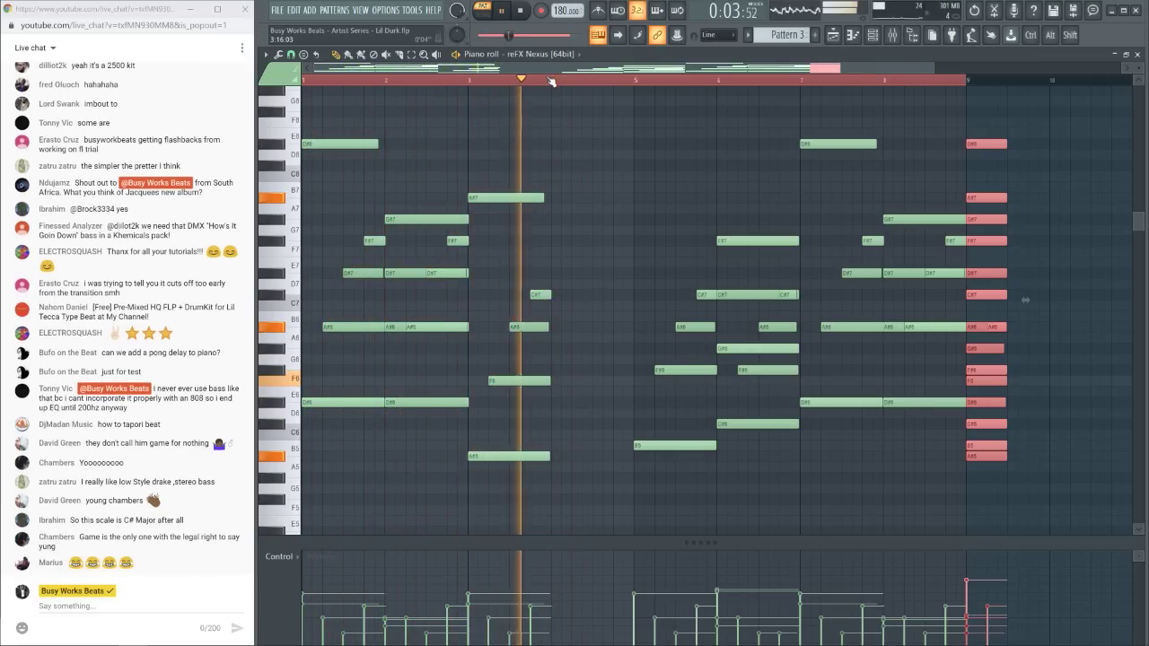
key(space)
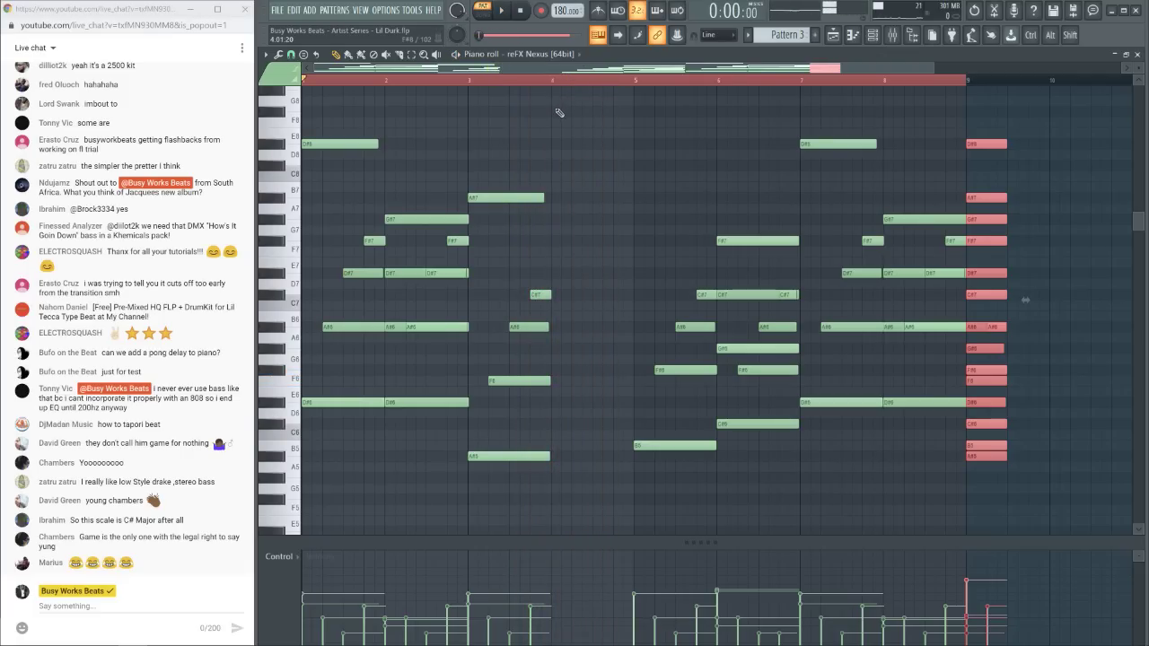
key(space)
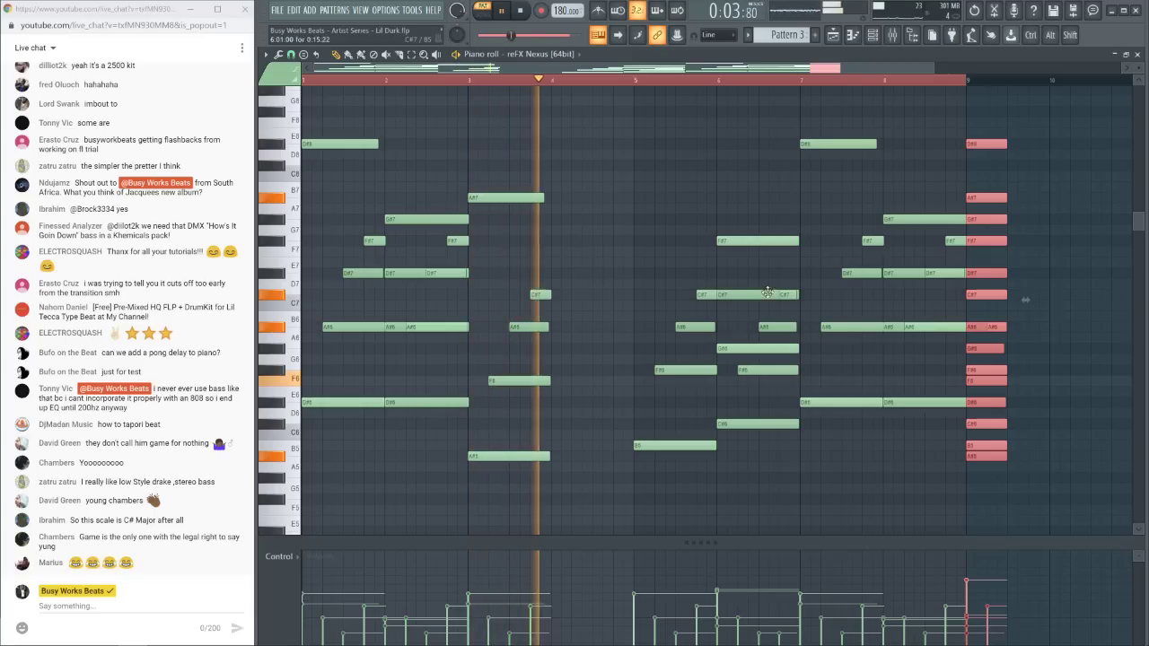
key(space)
Copy the bar 9 note stack into bar 4 and stretch its notes across the full bar
click(988, 446)
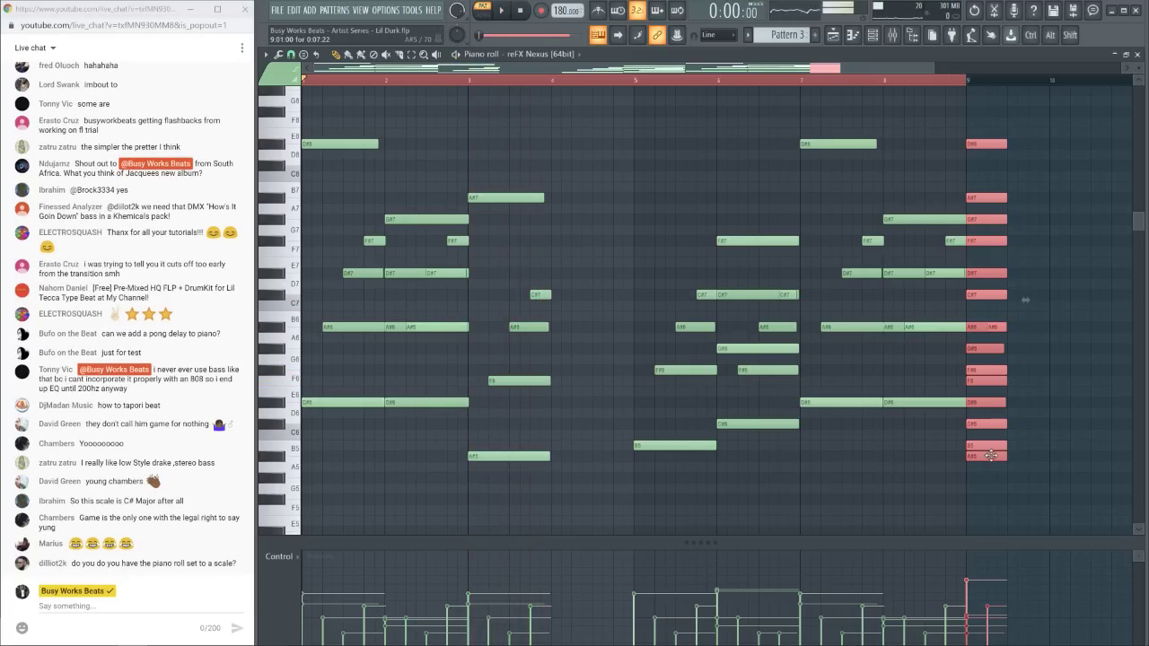
drag(991, 455, 633, 456)
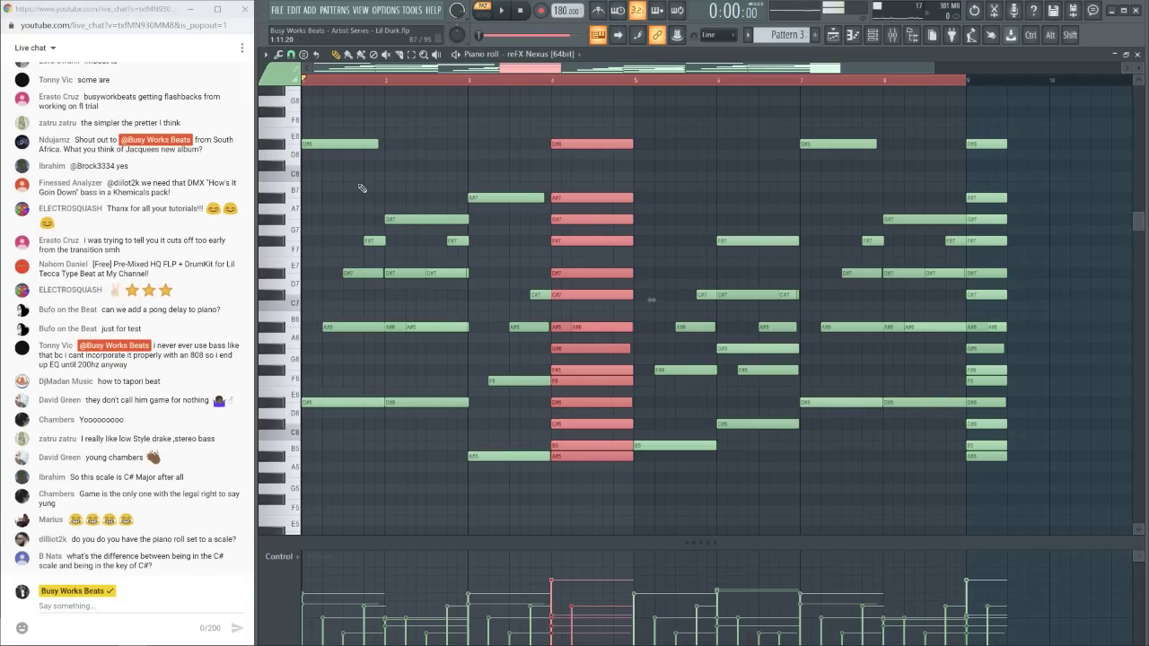
Try arpeggiating the bar 4 stack with a range of 3 and with the range off
key(alt+a)
drag(660, 131, 832, 115)
scroll(799, 256, up, 2)
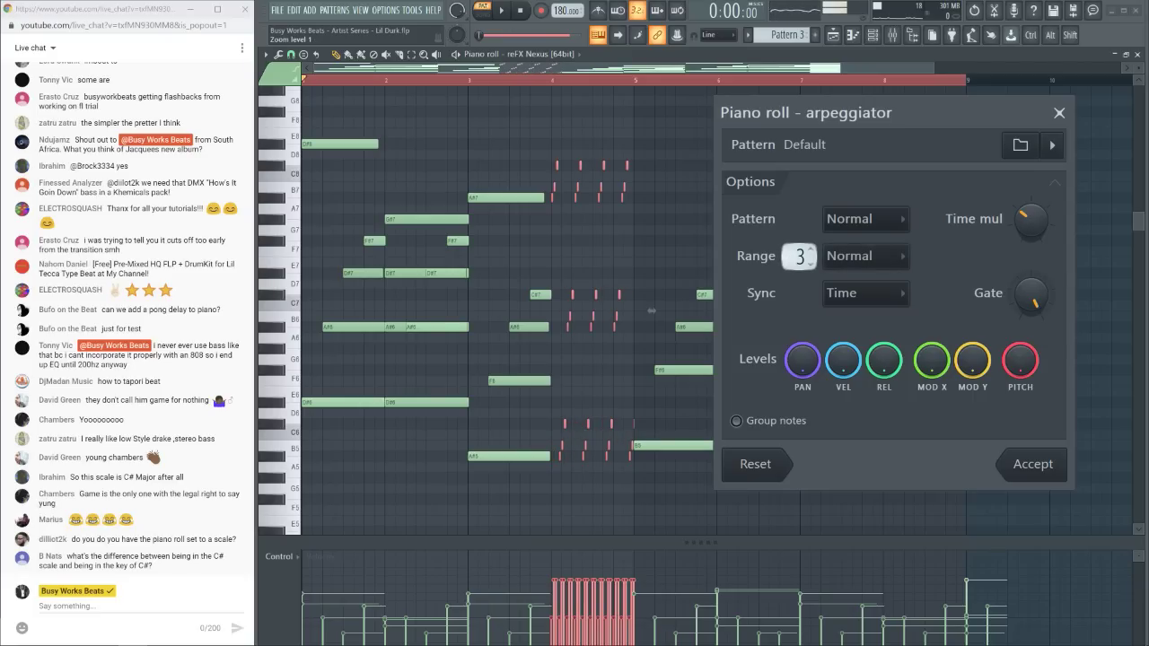
scroll(799, 256, down, 2)
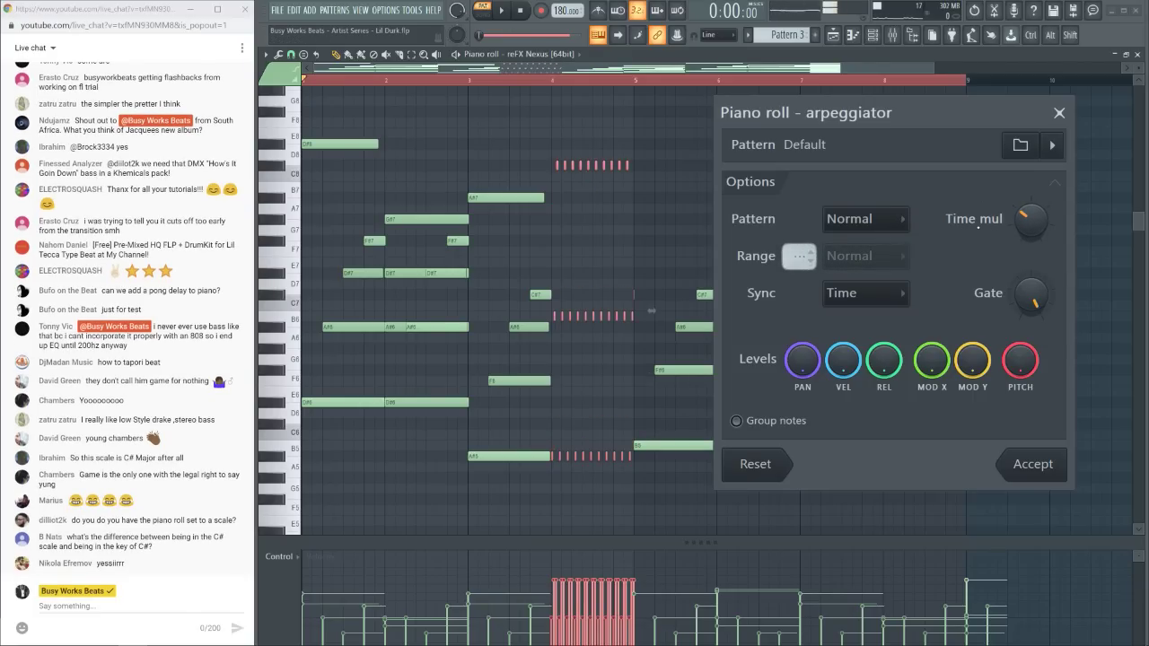
click(1060, 112)
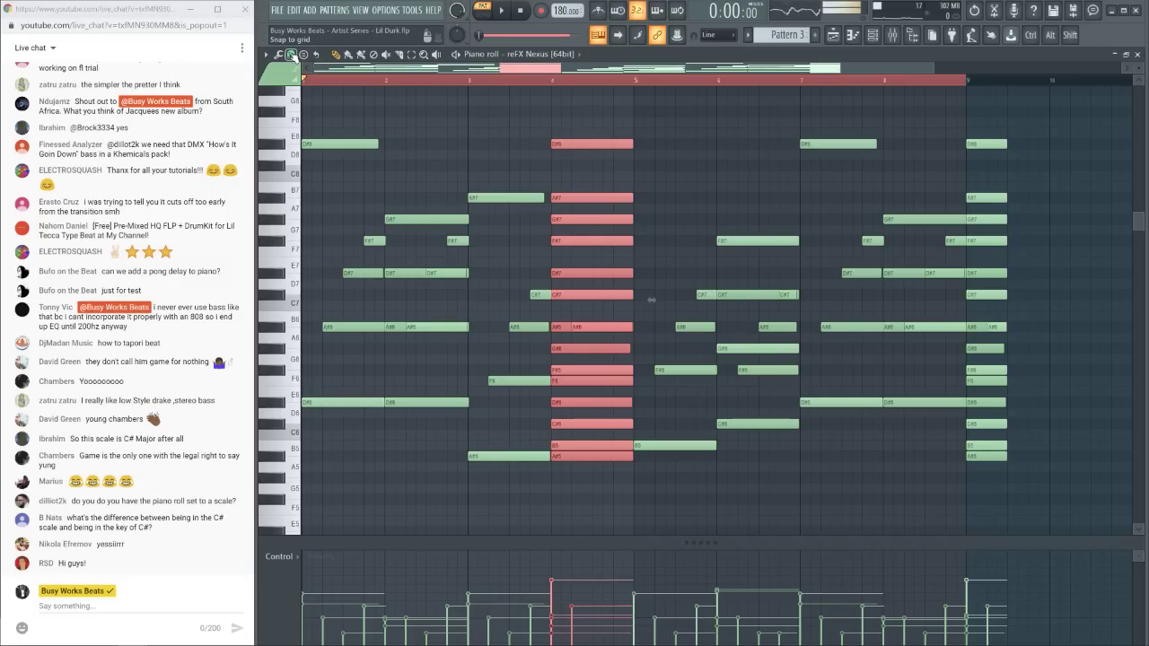
Adjust the snap setting and stagger the bar 4 notes from D#8 down to C#6 into an evenly spaced descending run
click(291, 54)
click(330, 314)
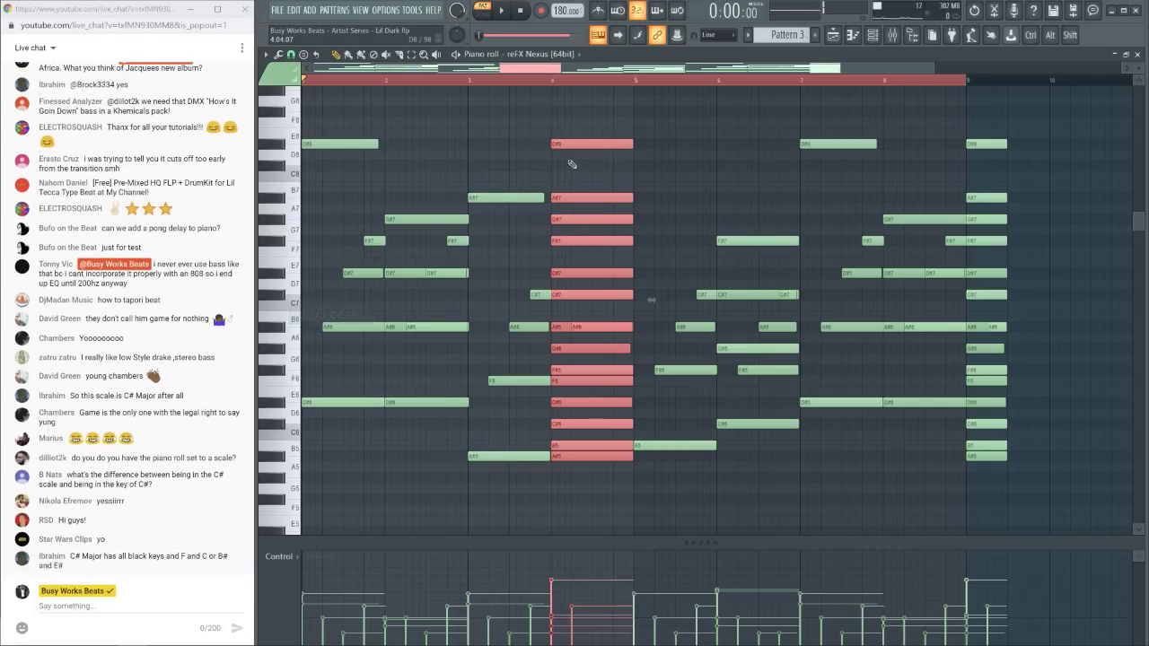
click(592, 162)
drag(632, 144, 554, 154)
drag(557, 198, 655, 404)
drag(587, 424, 553, 139)
Shorten the descending run's notes with the Articulator, toggling Only with selection, and trim the run's final C#6 note to match
key(alt+l)
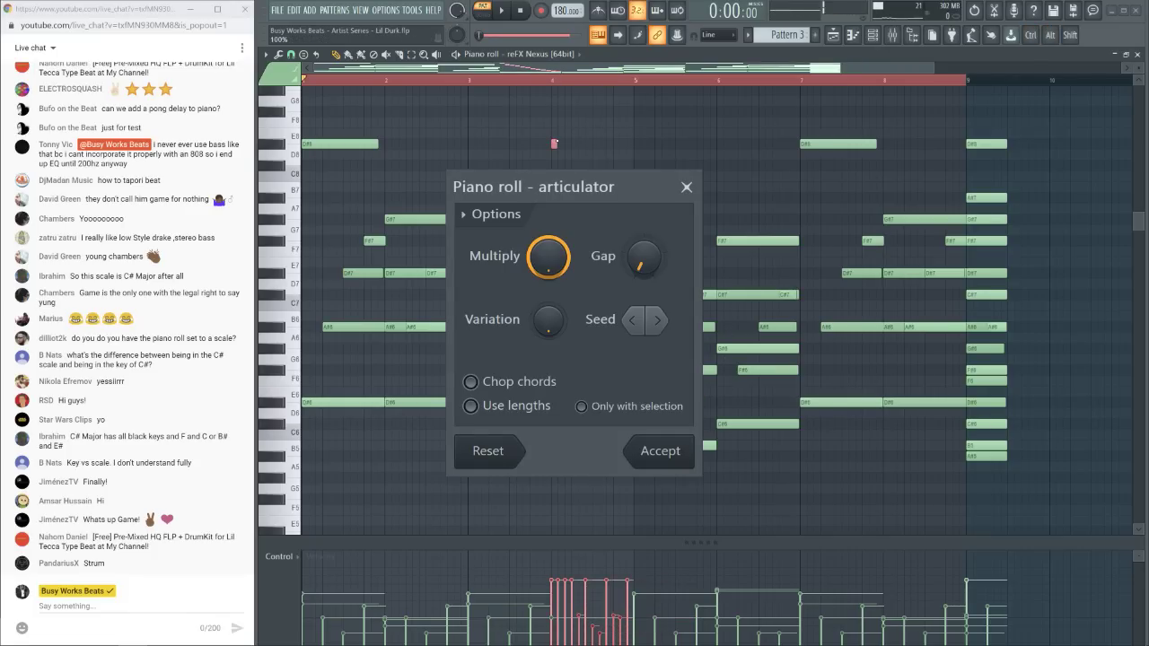
click(582, 406)
drag(529, 187, 859, 119)
click(989, 382)
click(708, 422)
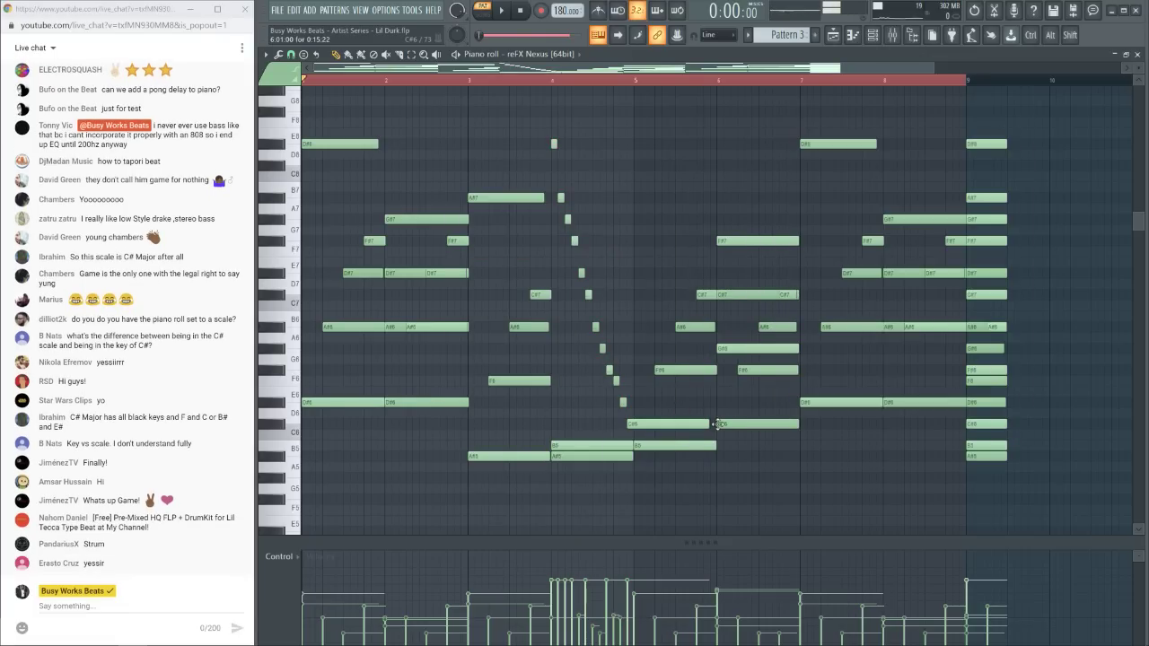
drag(713, 423, 632, 423)
Delete the full-length A#5 and B5 notes in bar 4 while Pattern 3 plays
key(space)
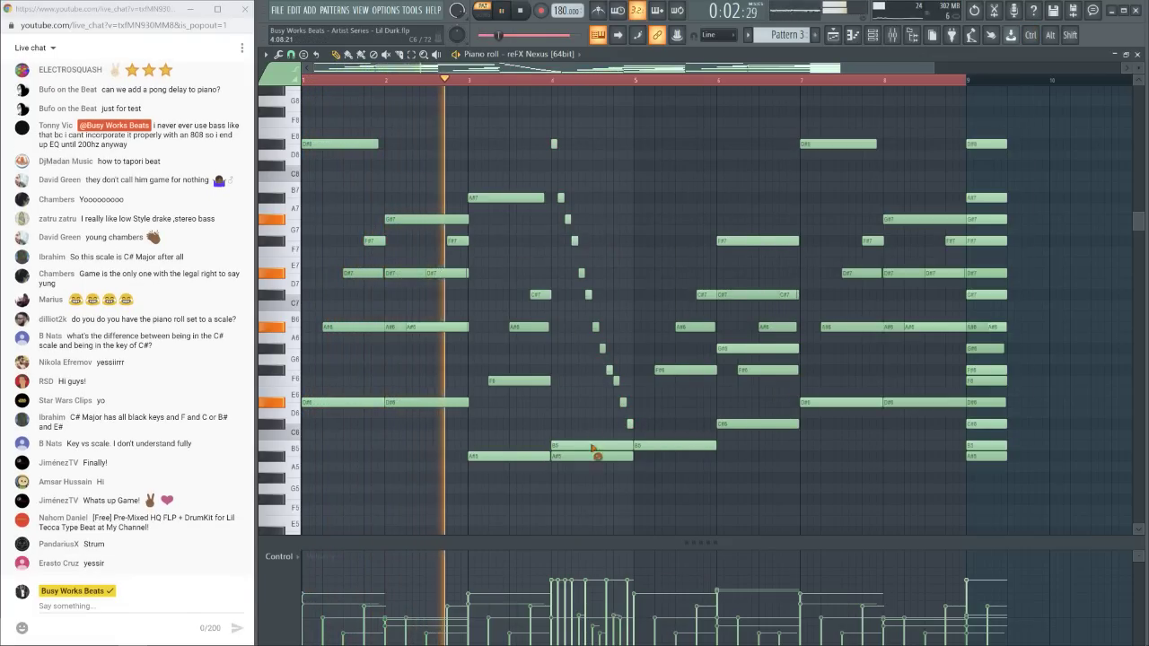
right_click(618, 456)
right_click(622, 445)
drag(625, 429, 553, 135)
click(631, 199)
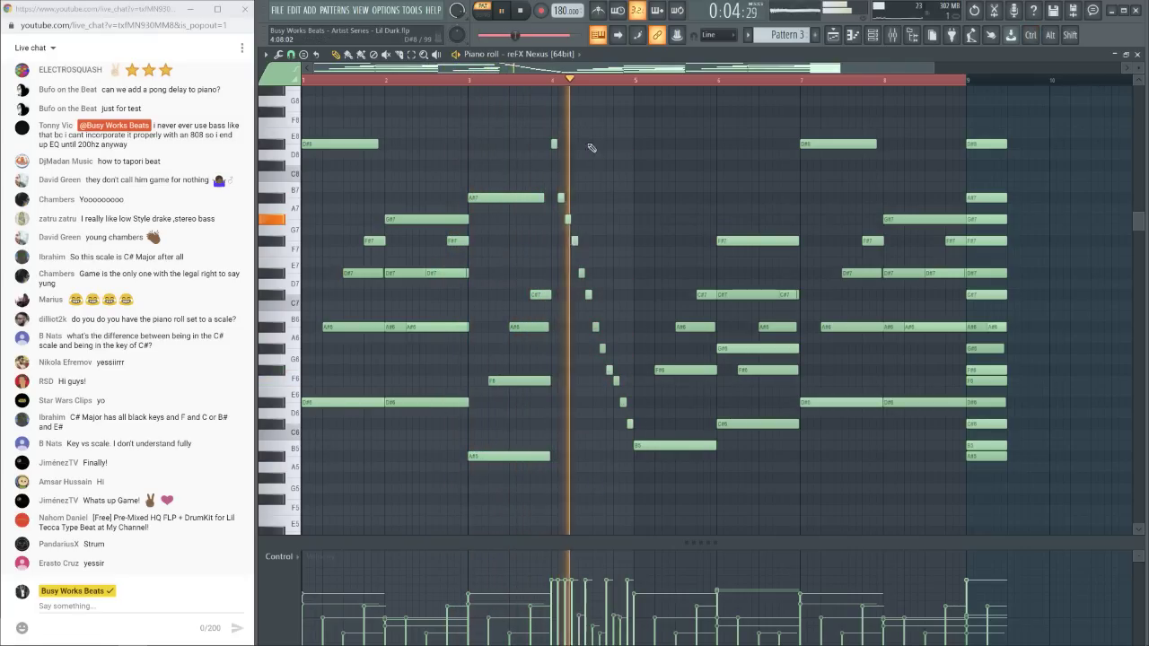
key(space)
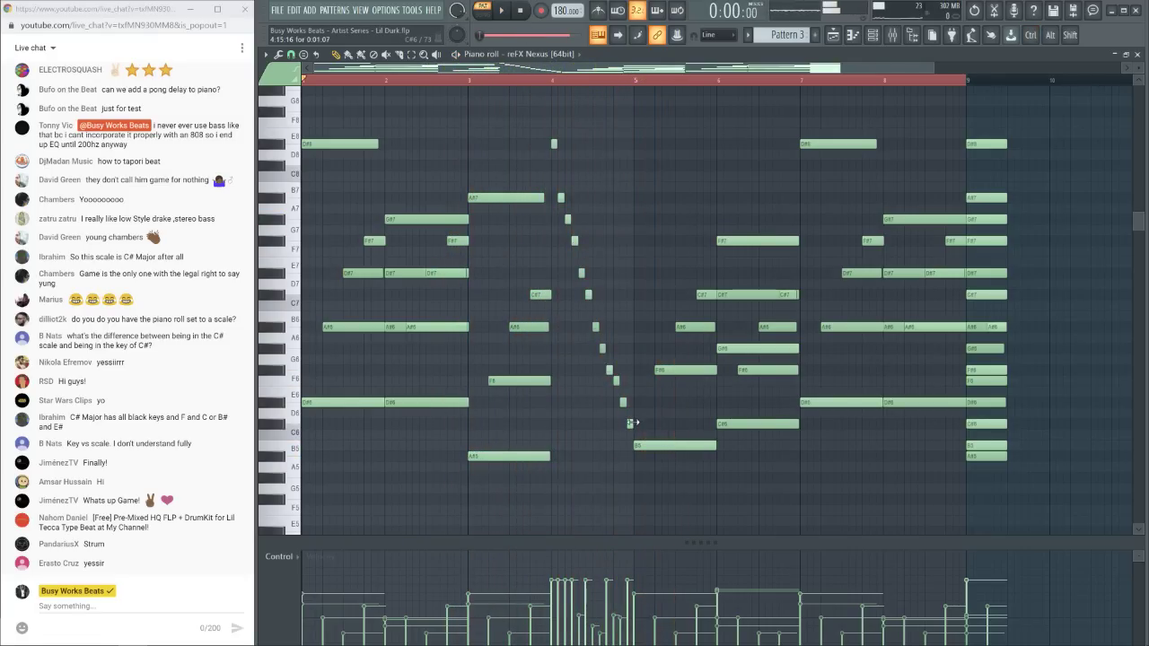
Vary the note velocities of the descending run in bar 4
mouse_move(633, 428)
mouse_down()
mouse_move(557, 128)
mouse_move(579, 226)
mouse_up()
drag(550, 134, 573, 223)
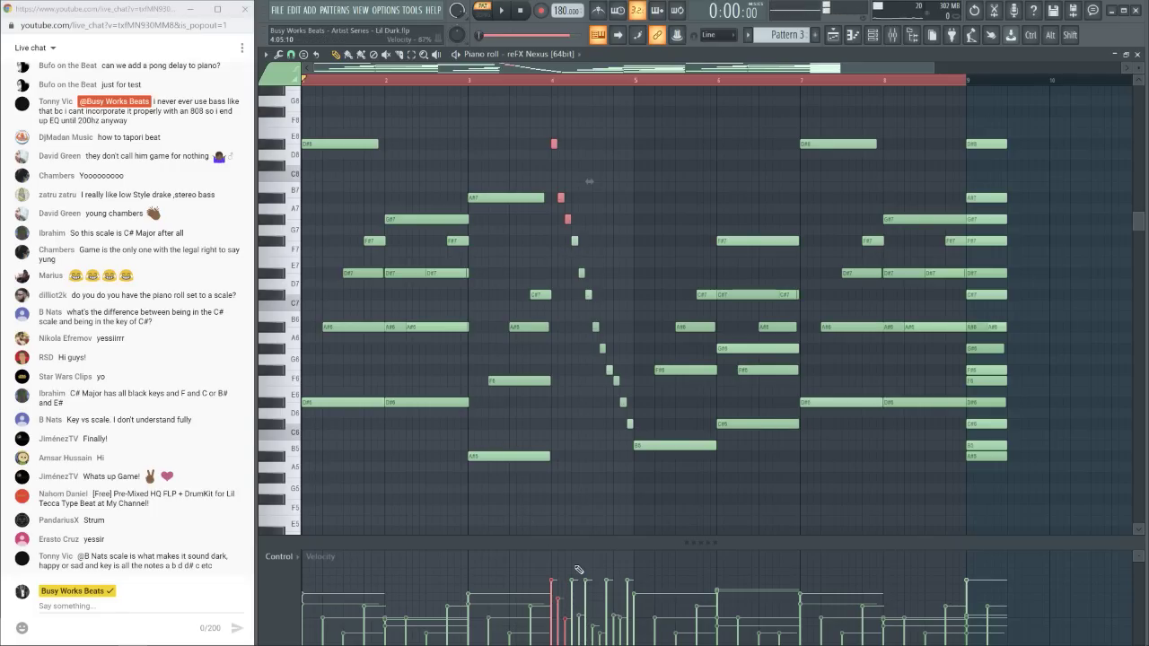
key(ctrl+d)
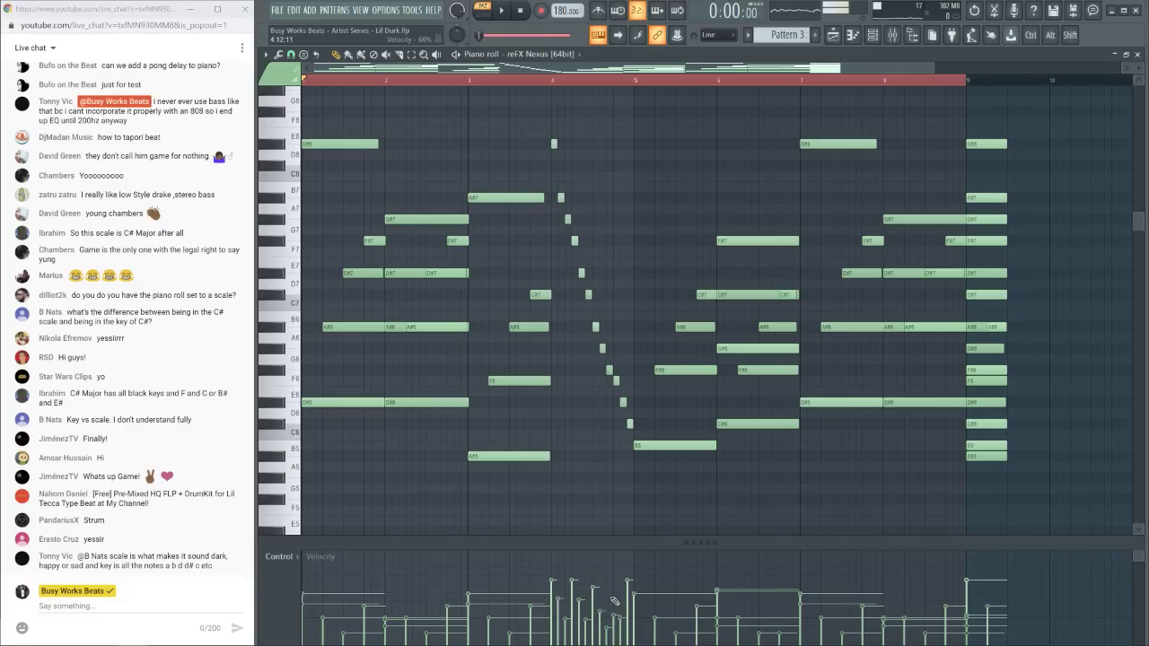
Play Pattern 3 to hear the descending run with its varied velocities
key(space)
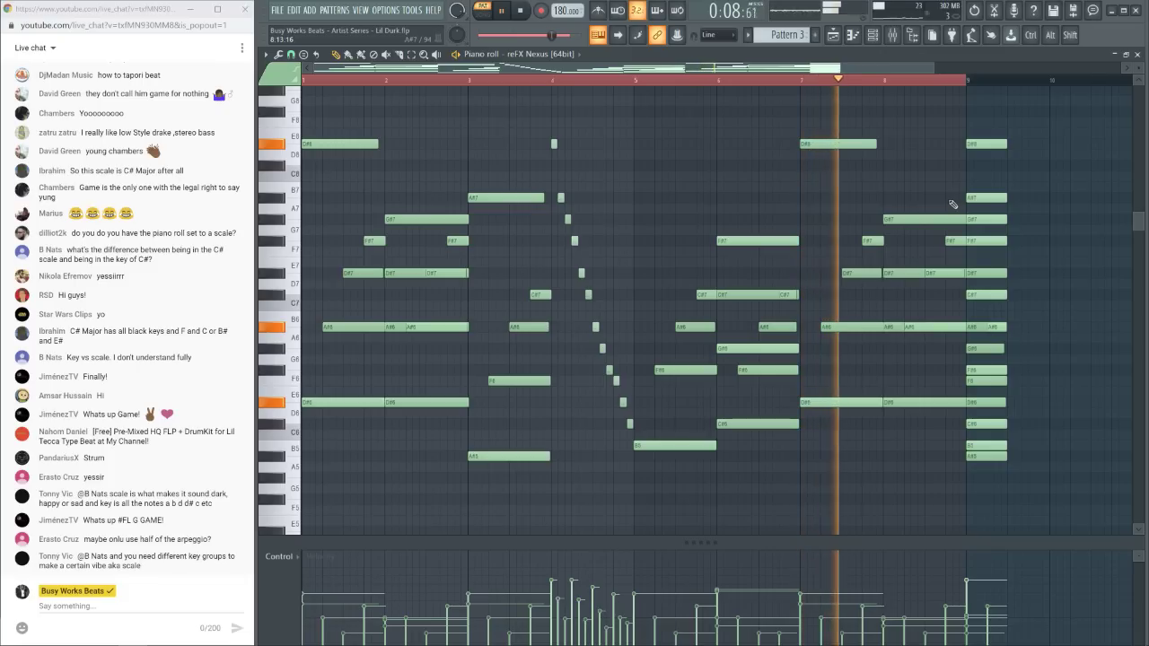
key(space)
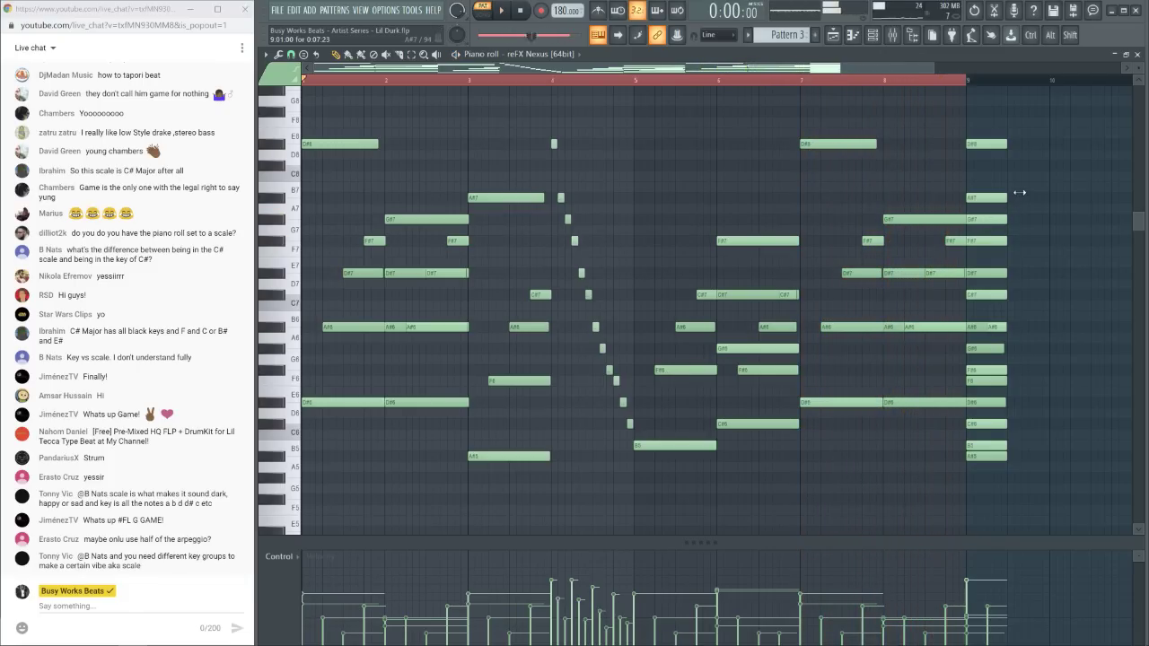
key(space)
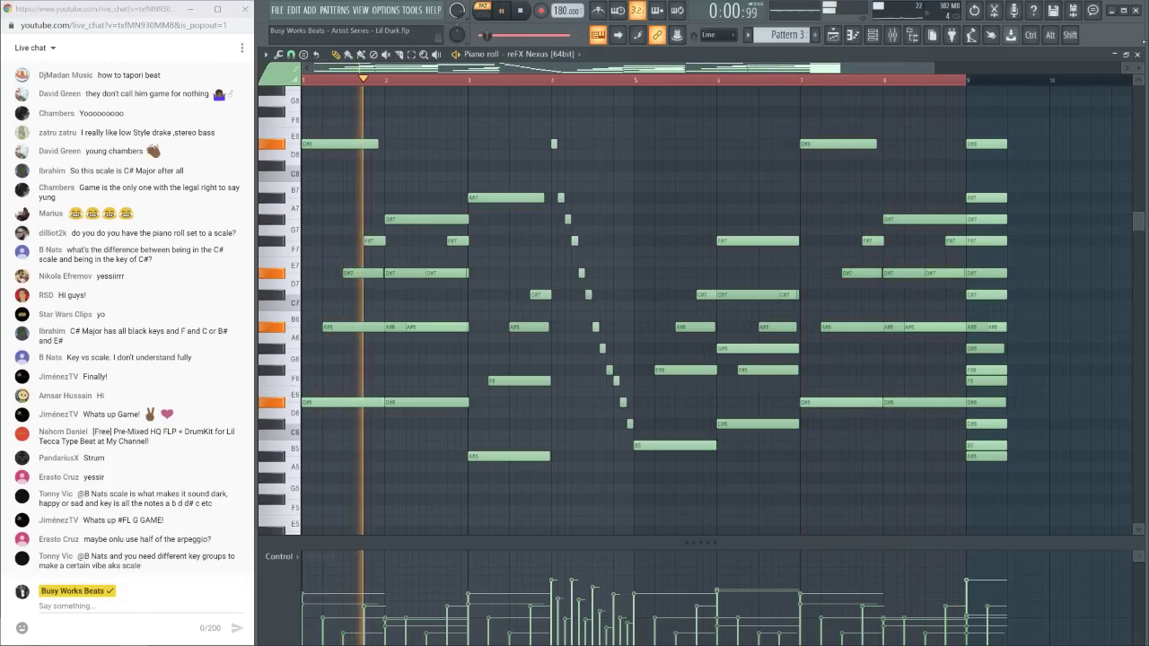
key(F7)
key(space)
Show the playlist, switch to song mode, and briefly play the arrangement
key(F5)
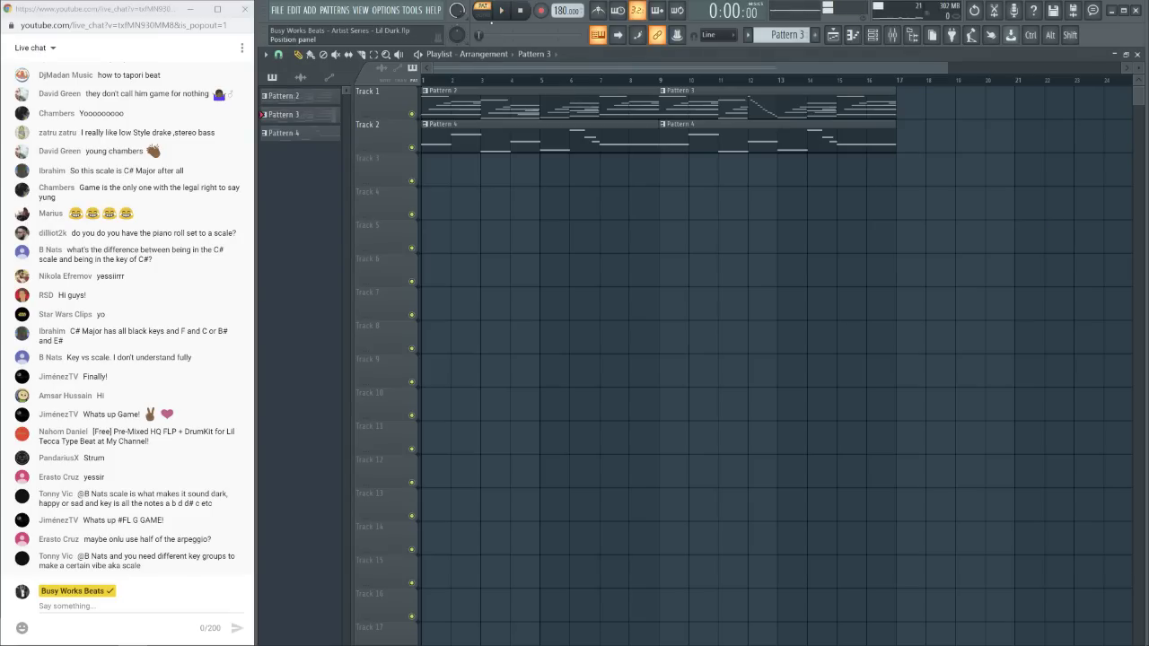
key(l)
key(space)
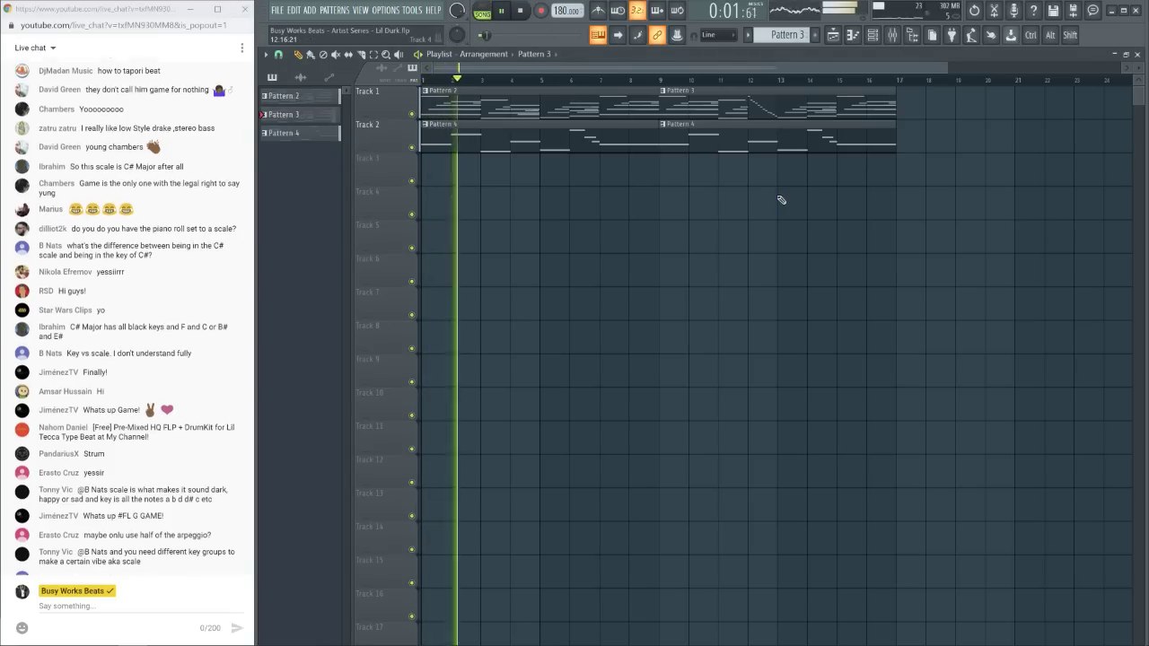
key(space)
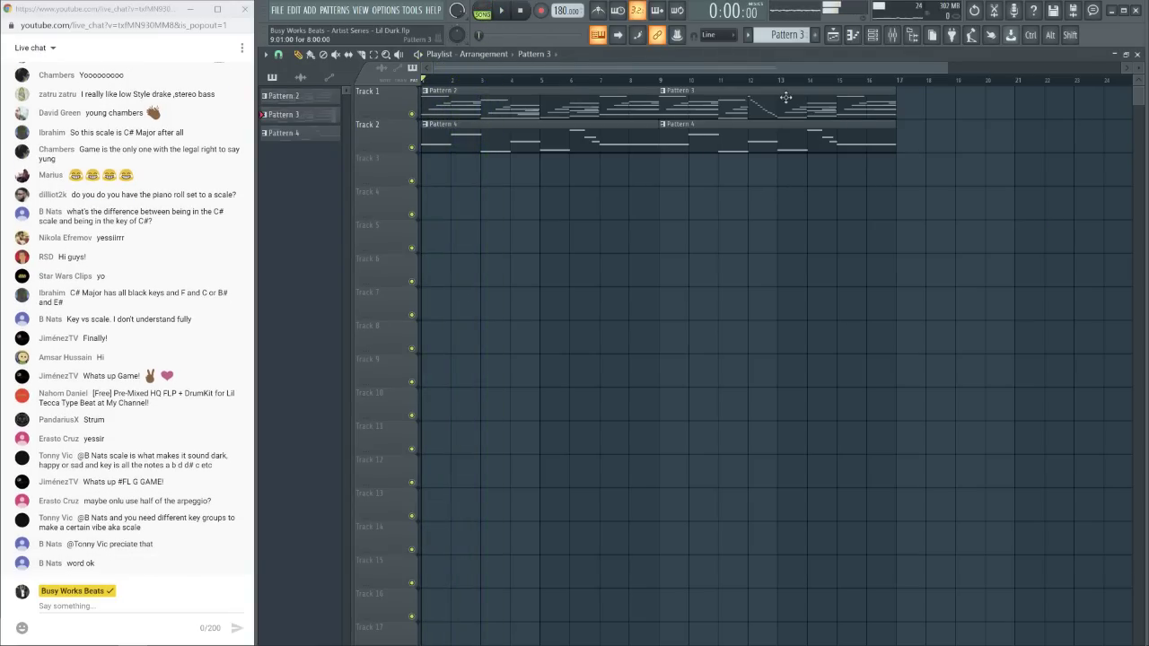
Open the Pattern 3 melody, lengthen each note of bar 4's descending run to half a bar, and play from just before it
double_click(785, 97)
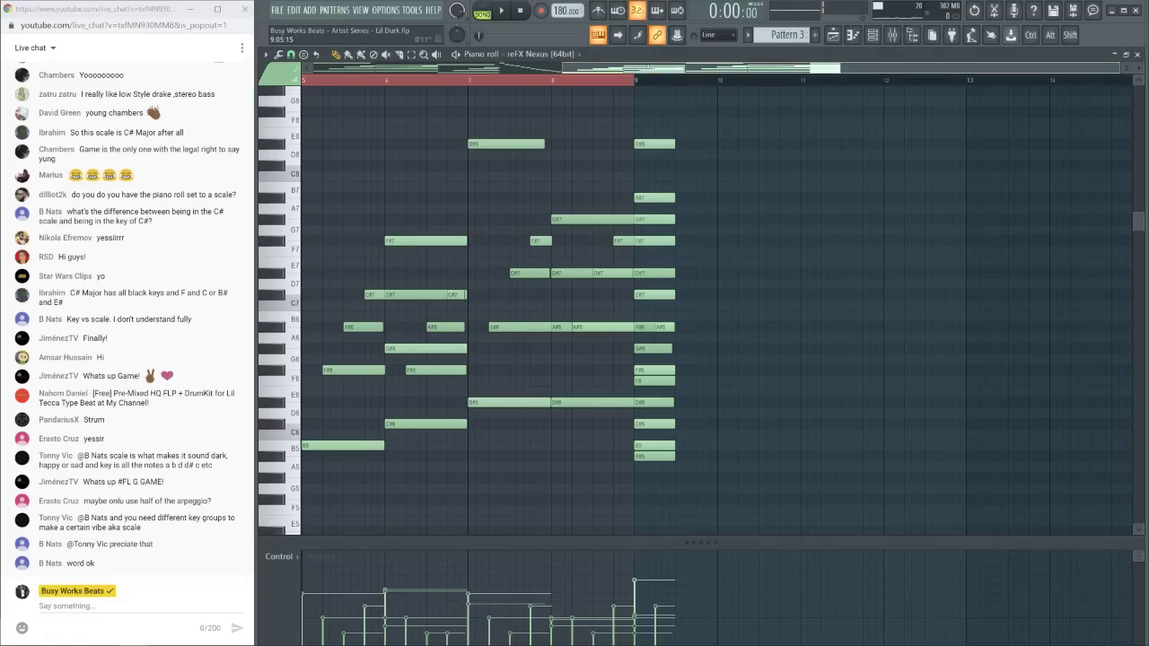
scroll(521, 269, left, 3)
drag(455, 438, 422, 147)
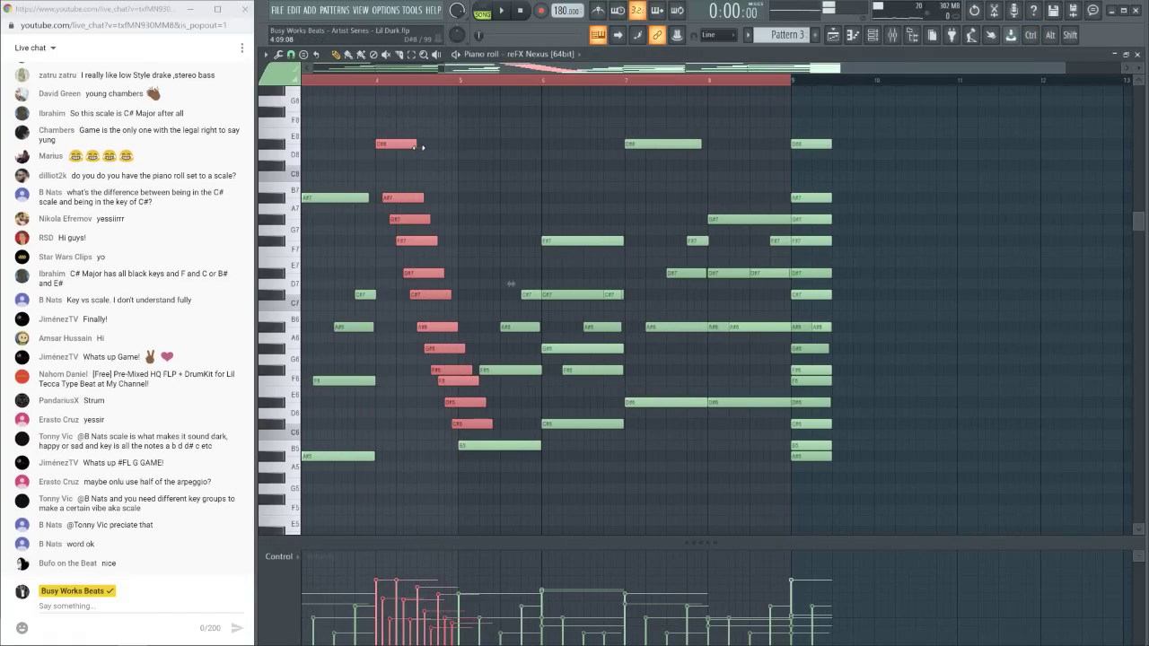
click(372, 81)
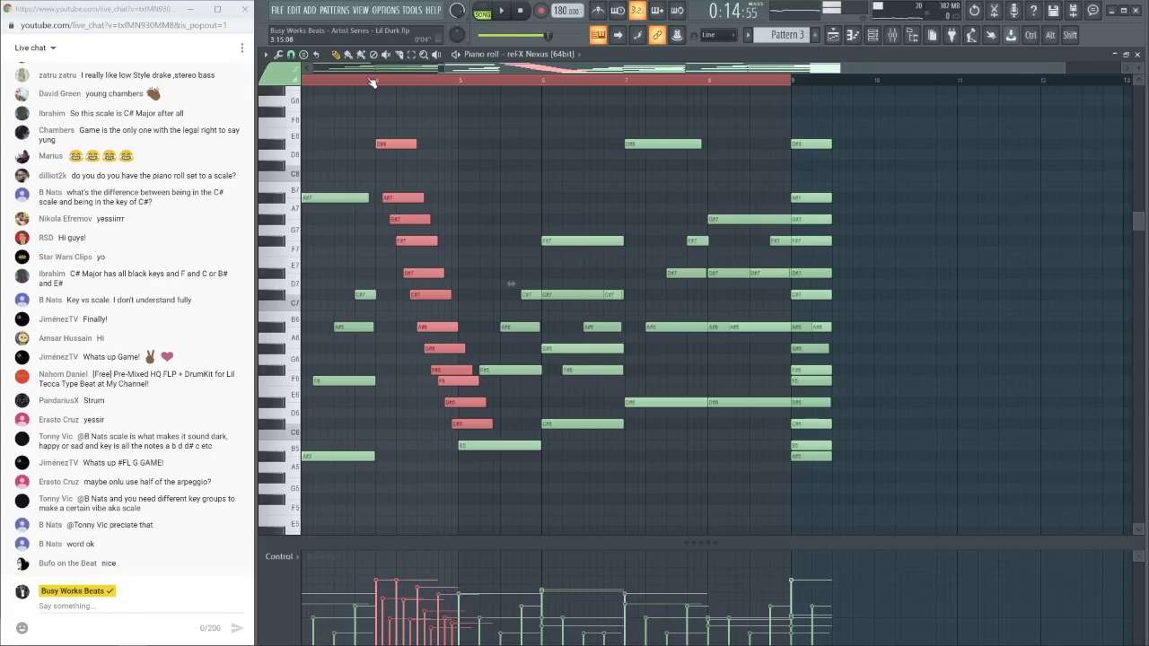
key(space)
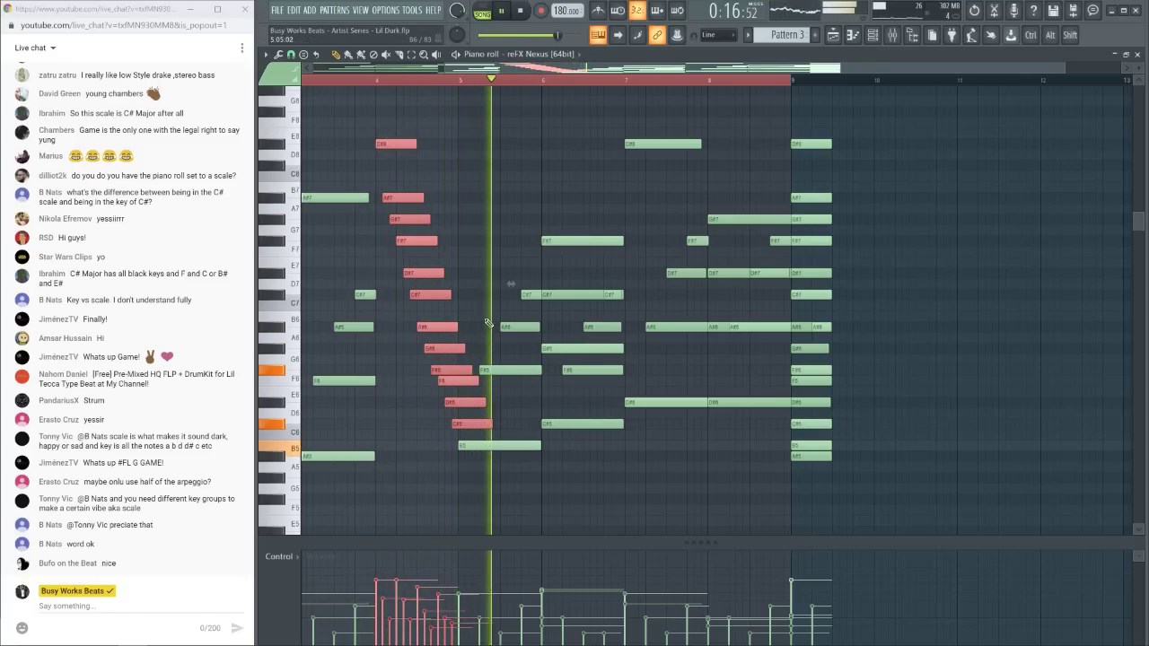
Deselect the descending run's notes, and examine the Pattern 4 bass notes in the piano roll while the song plays
key(ctrl+d)
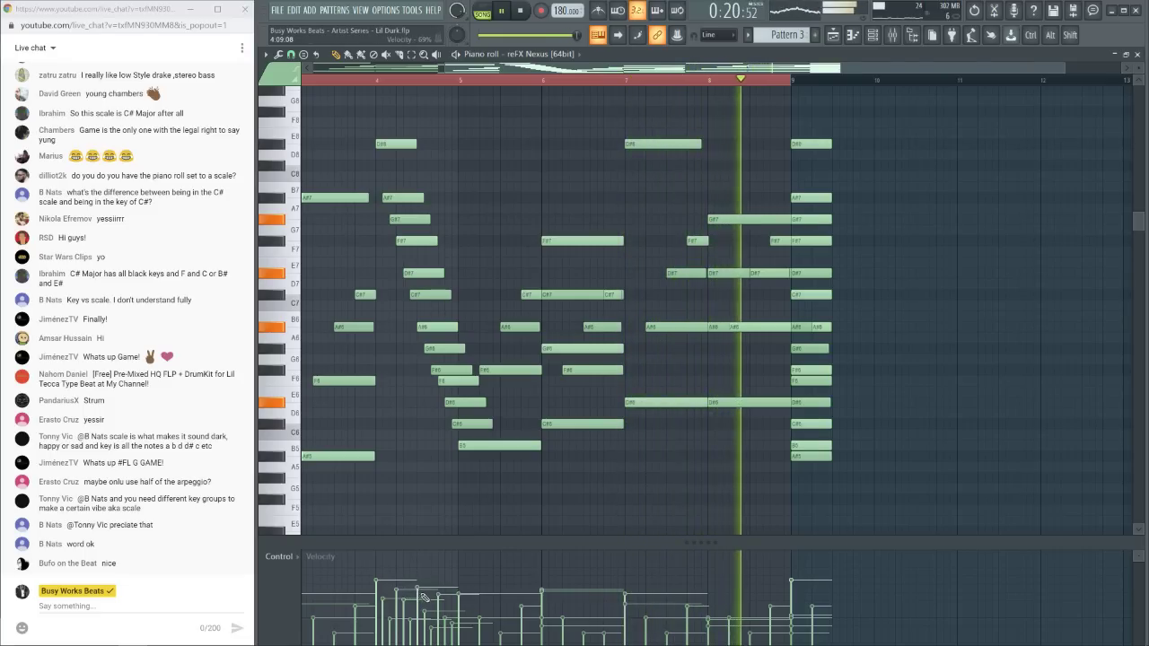
click(1137, 54)
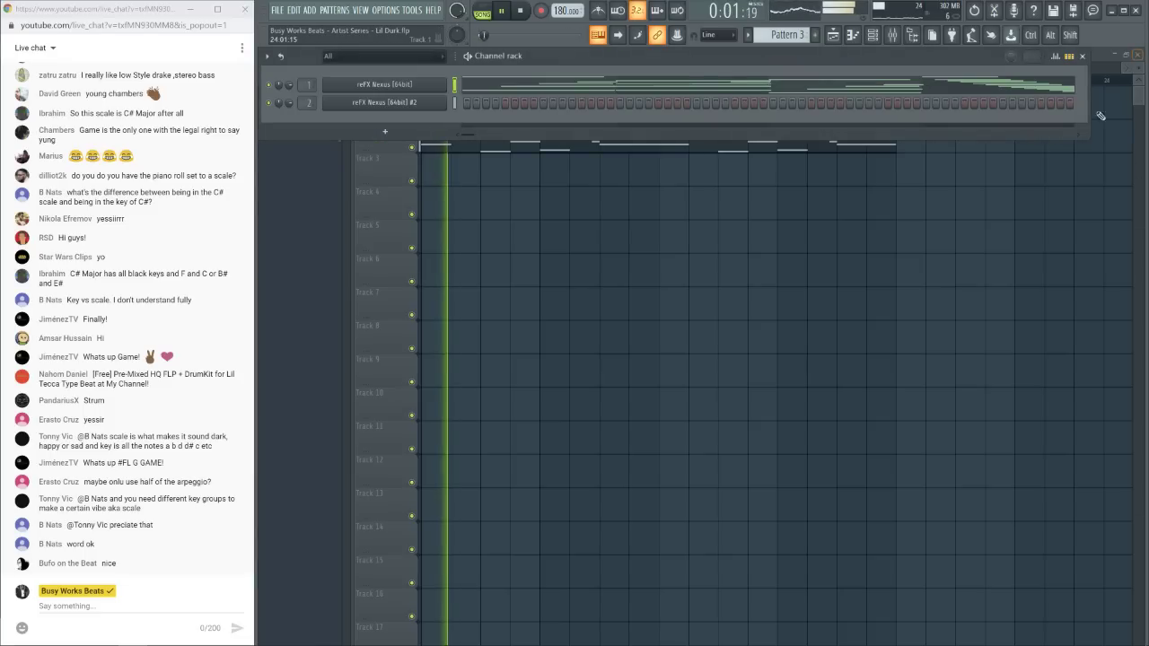
key(F6)
key(F4)
key(F7)
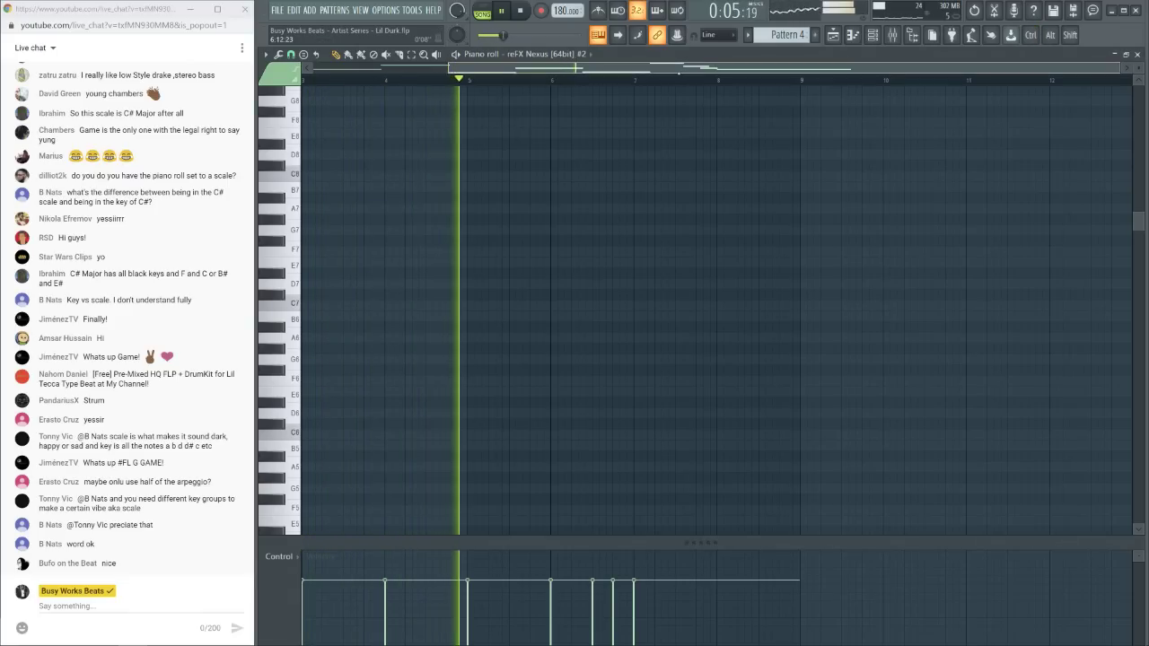
scroll(482, 107, left, 2)
scroll(923, 261, down, 8)
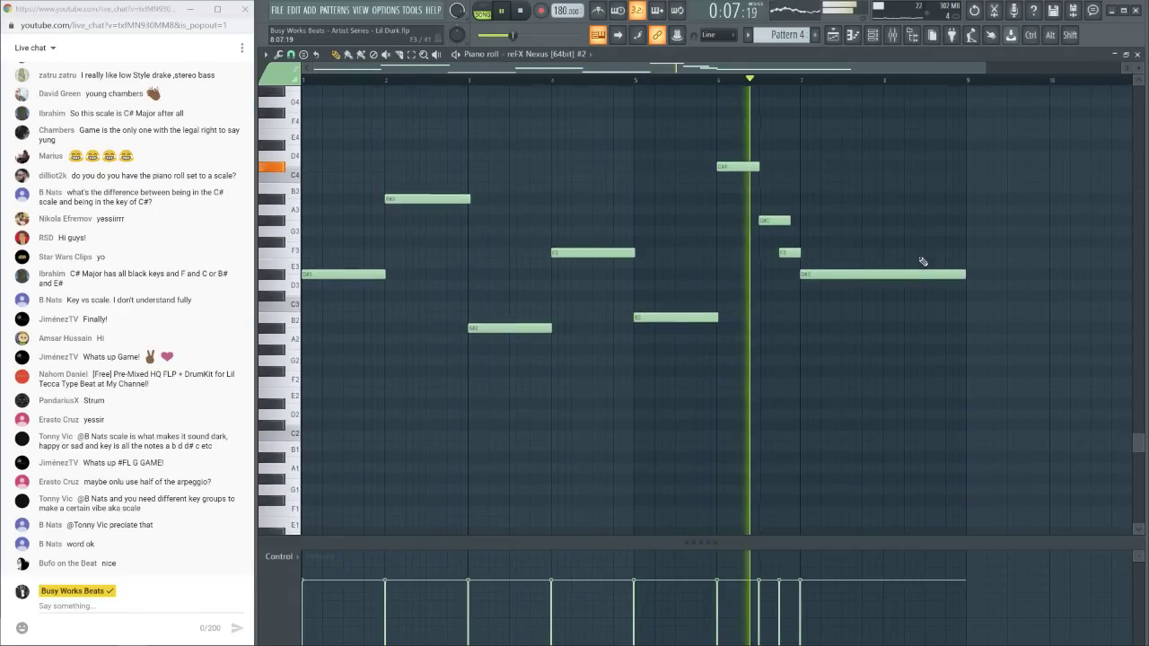
scroll(923, 261, down, 1)
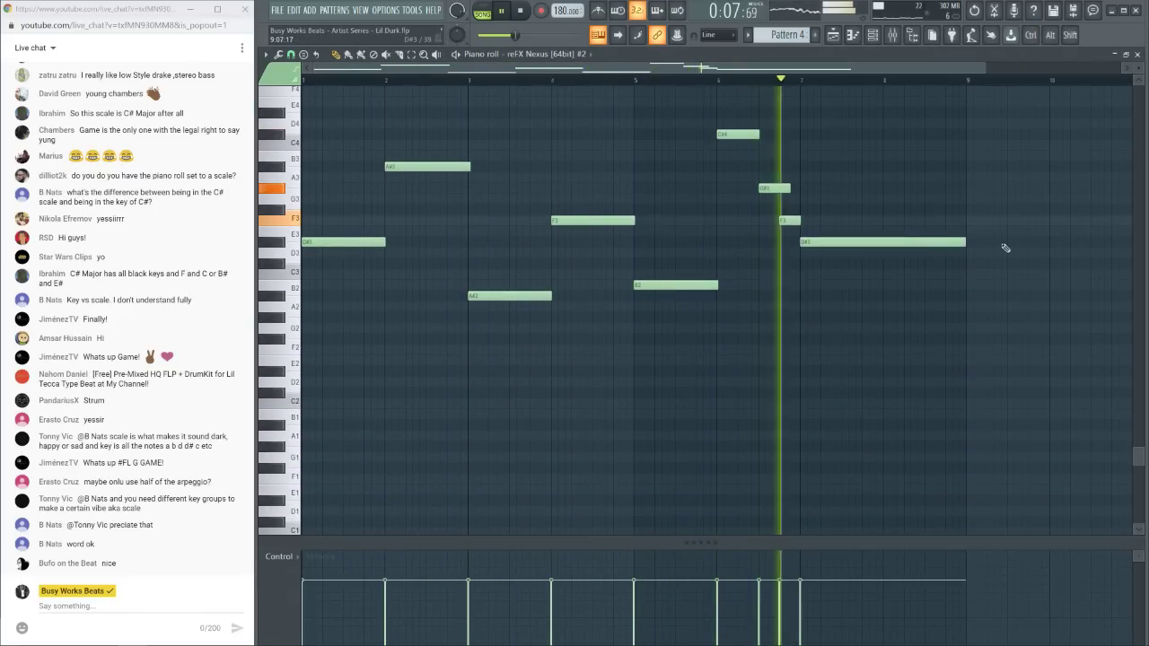
click(1137, 54)
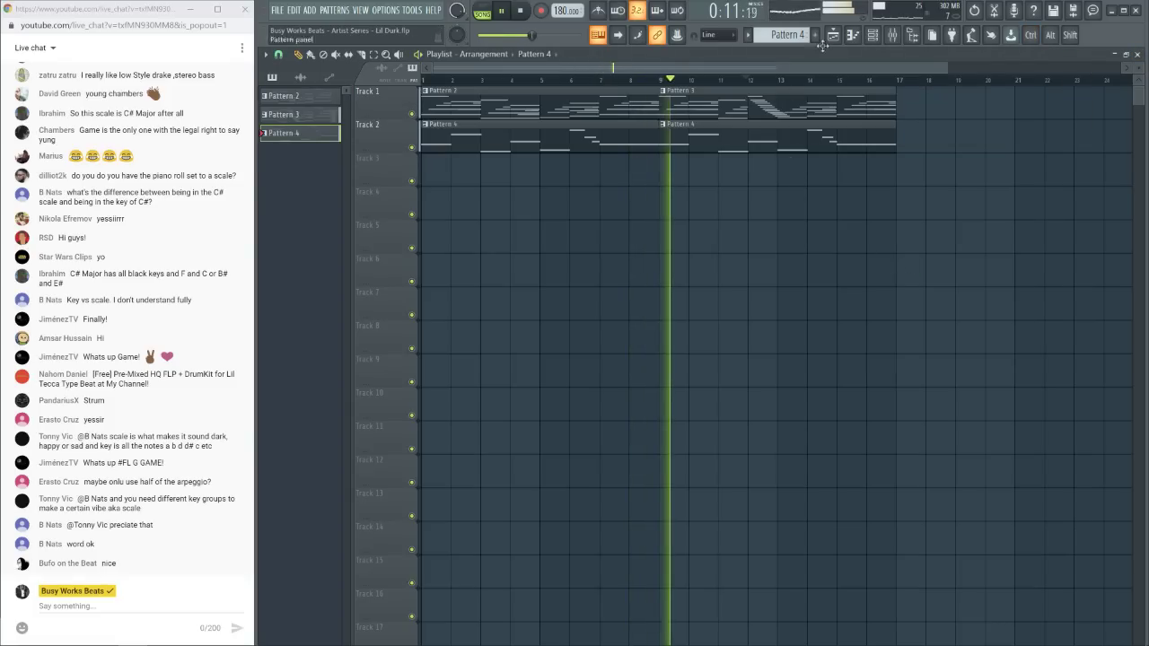
Set the portamento speed of the Basic Triangle bass to 1/32 in its modulation settings
click(873, 34)
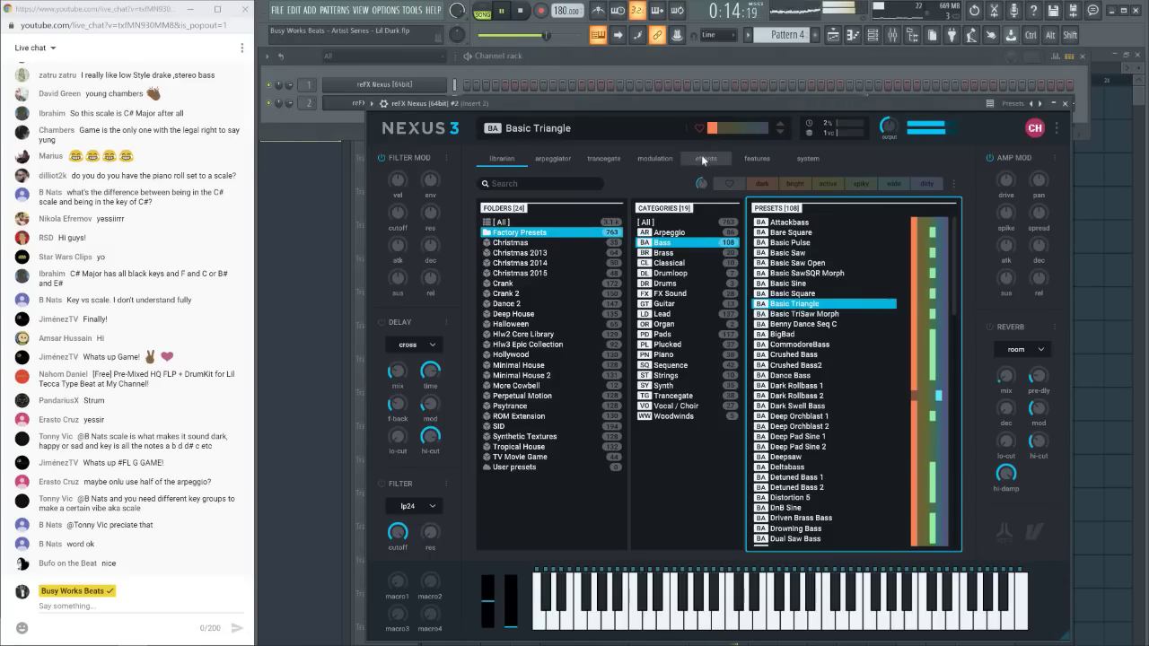
click(653, 158)
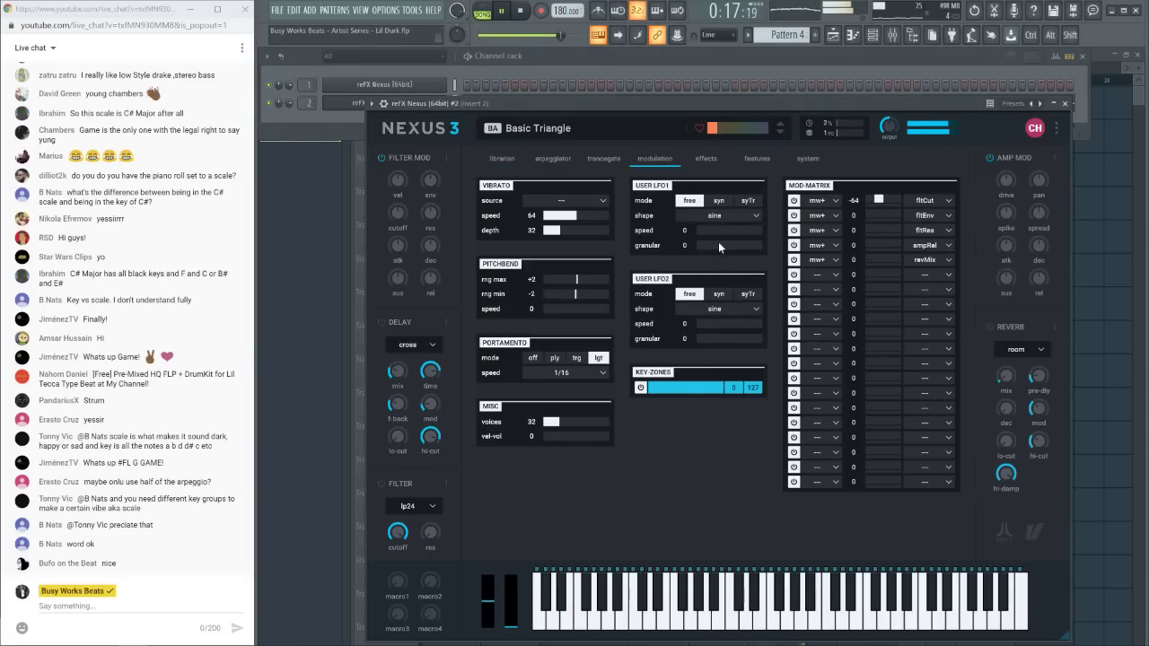
click(579, 371)
click(554, 404)
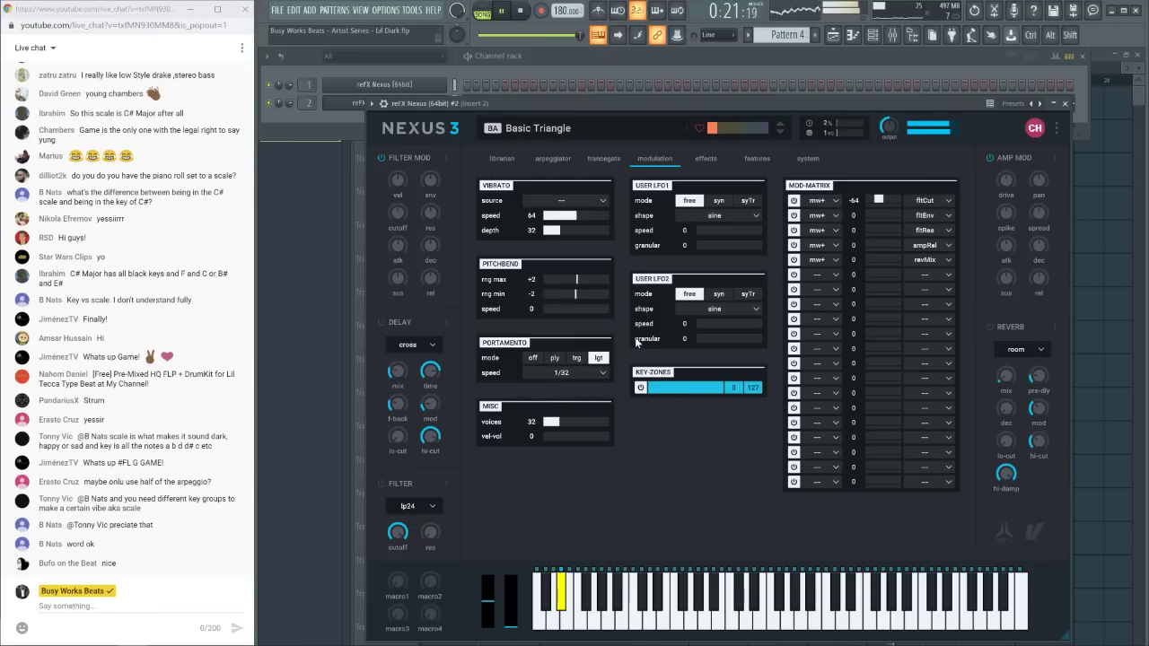
click(1064, 103)
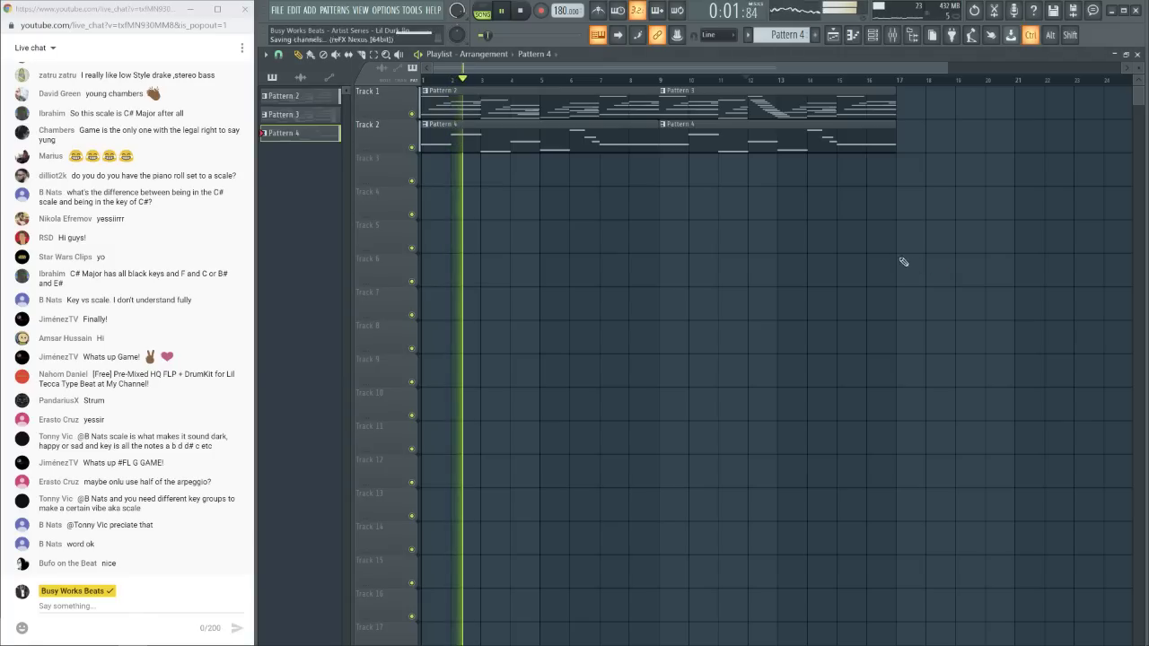
Enable the first insert effect on the Basic Triangle bass and set its type to distortion
click(873, 34)
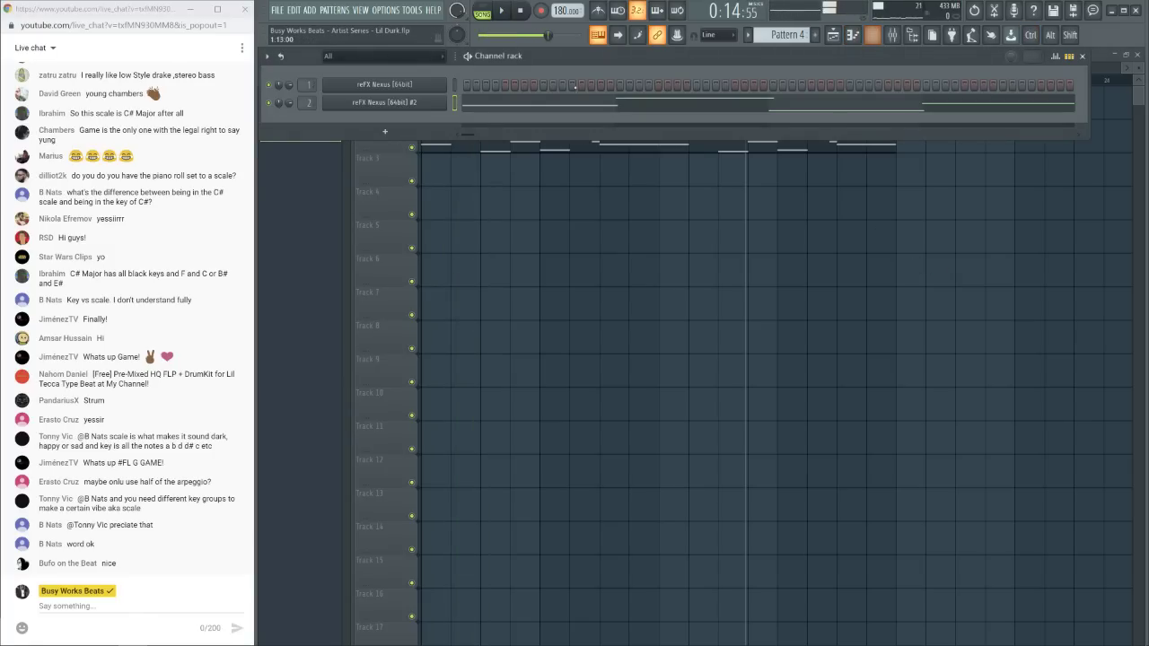
click(413, 103)
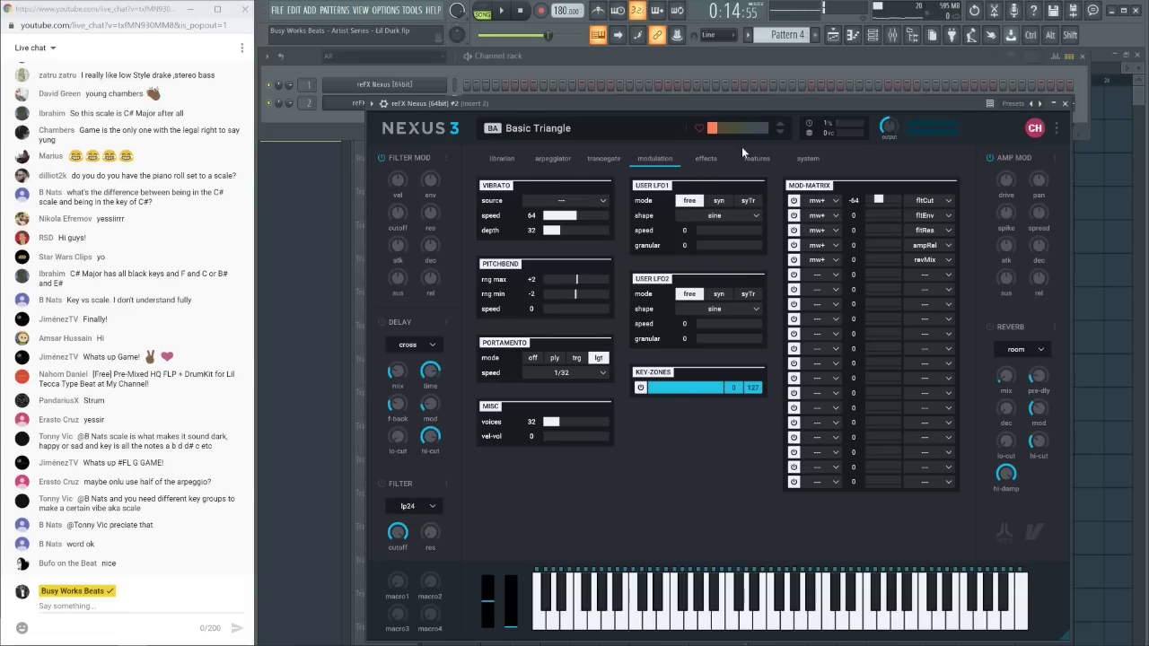
click(708, 159)
click(505, 184)
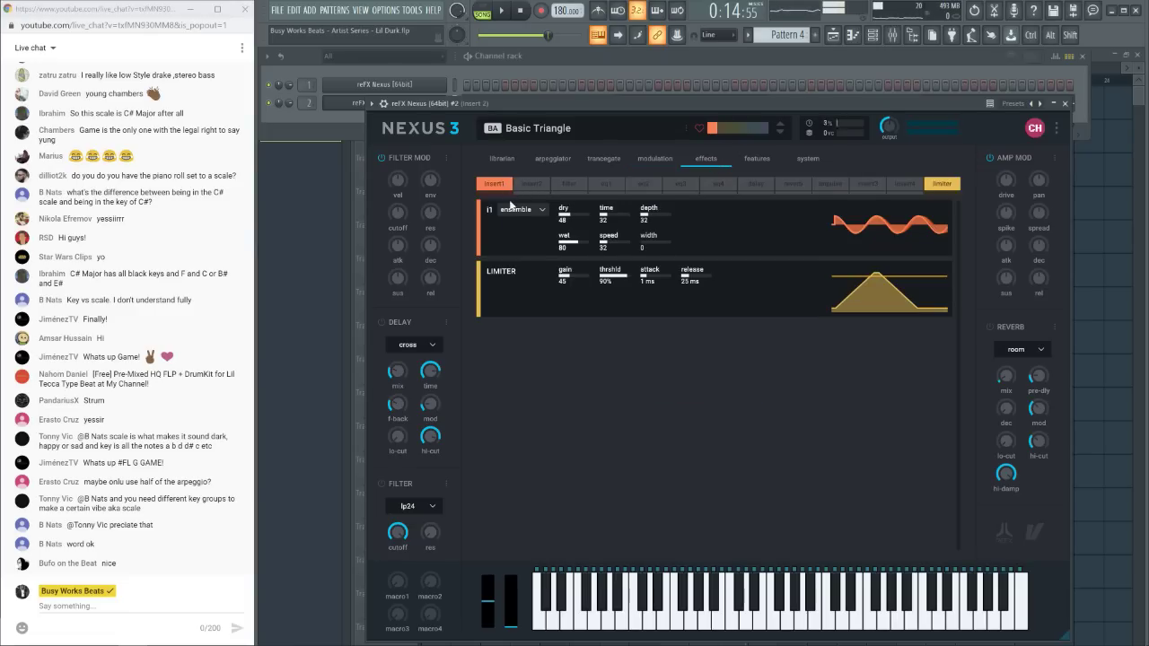
click(525, 210)
click(532, 289)
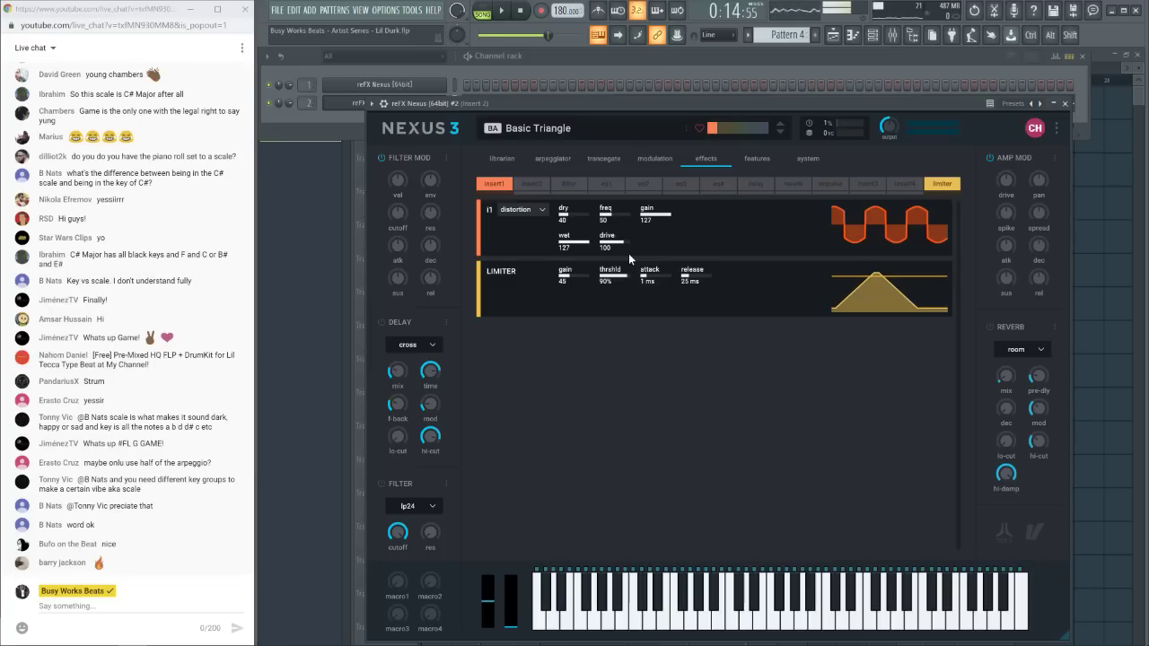
Play the song with the distorted bass and set the distortion's drive to 61
key(space)
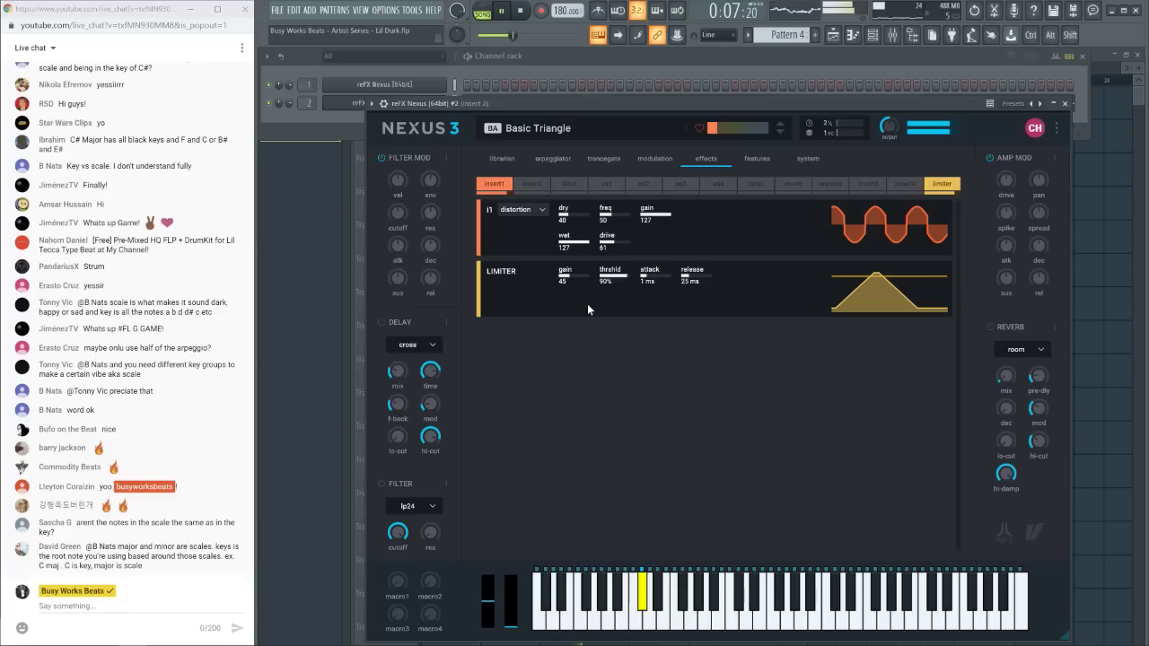
key(F6)
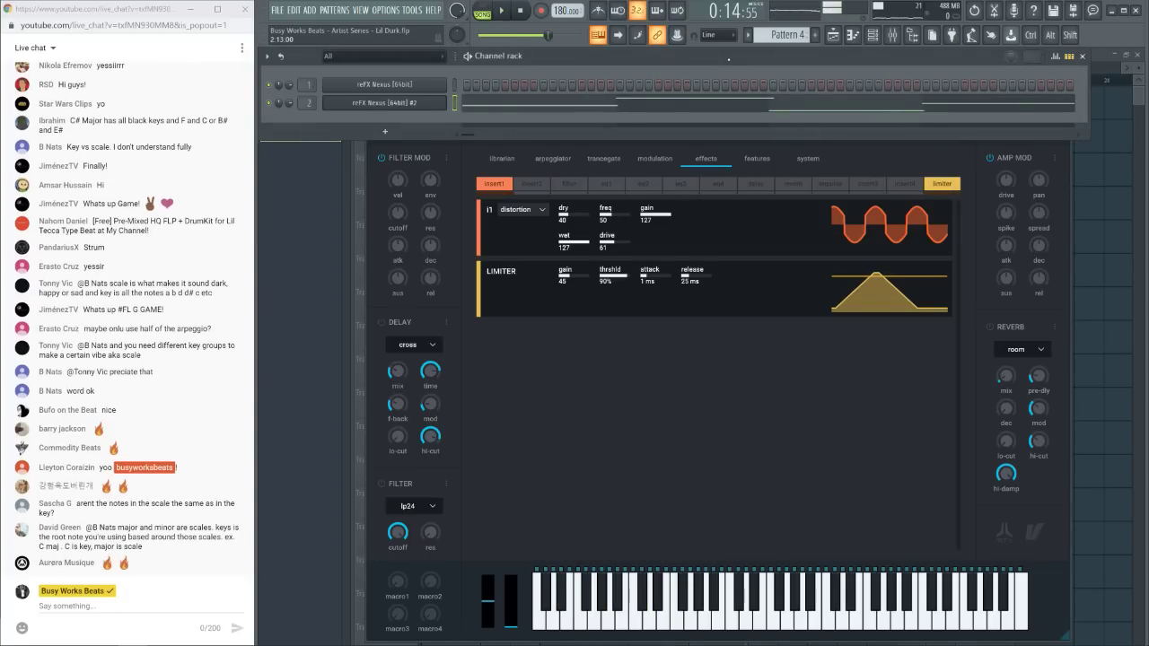
key(space)
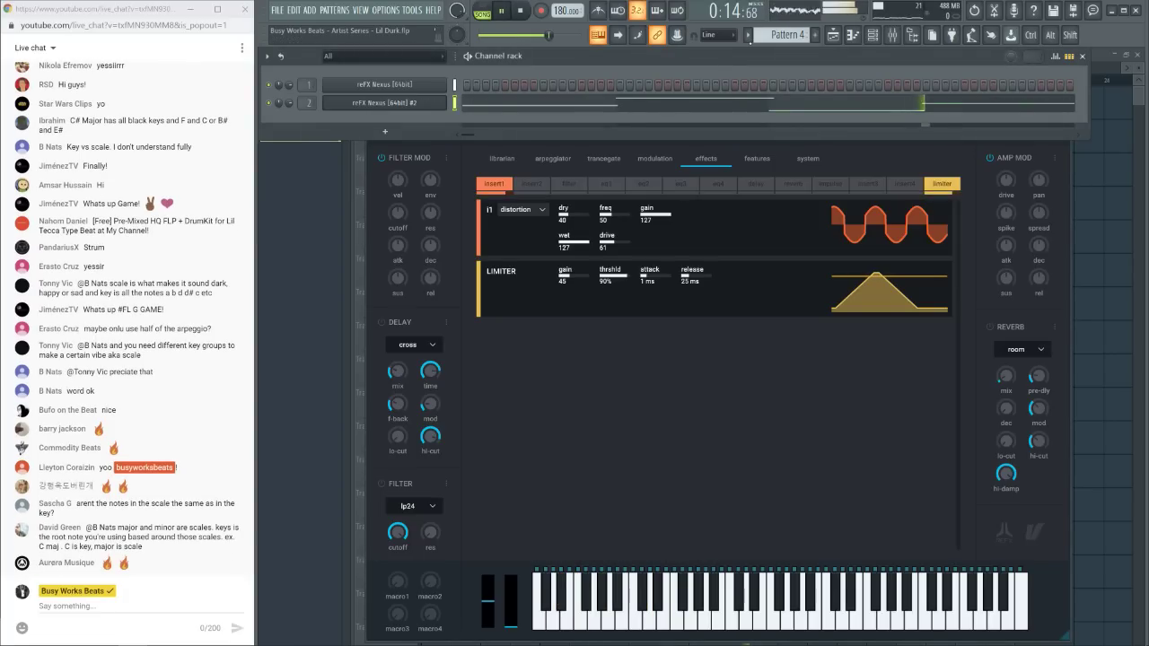
key(space)
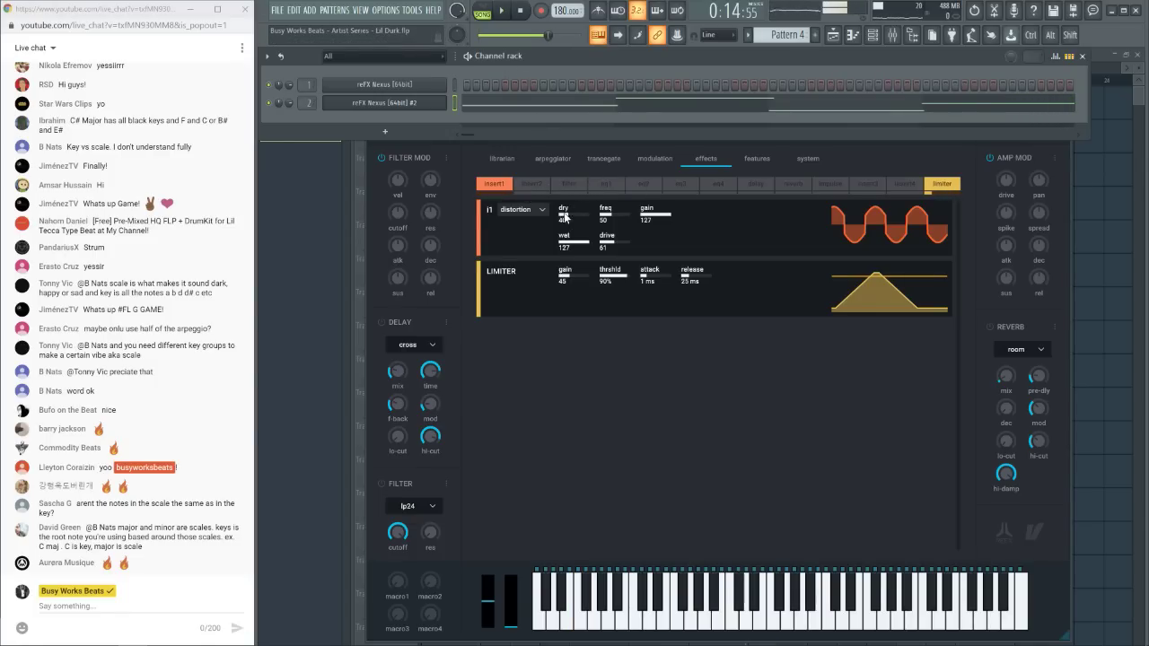
Add a chorus as the bass's second insert effect and set its wet level to 77 during playback
click(532, 184)
click(536, 269)
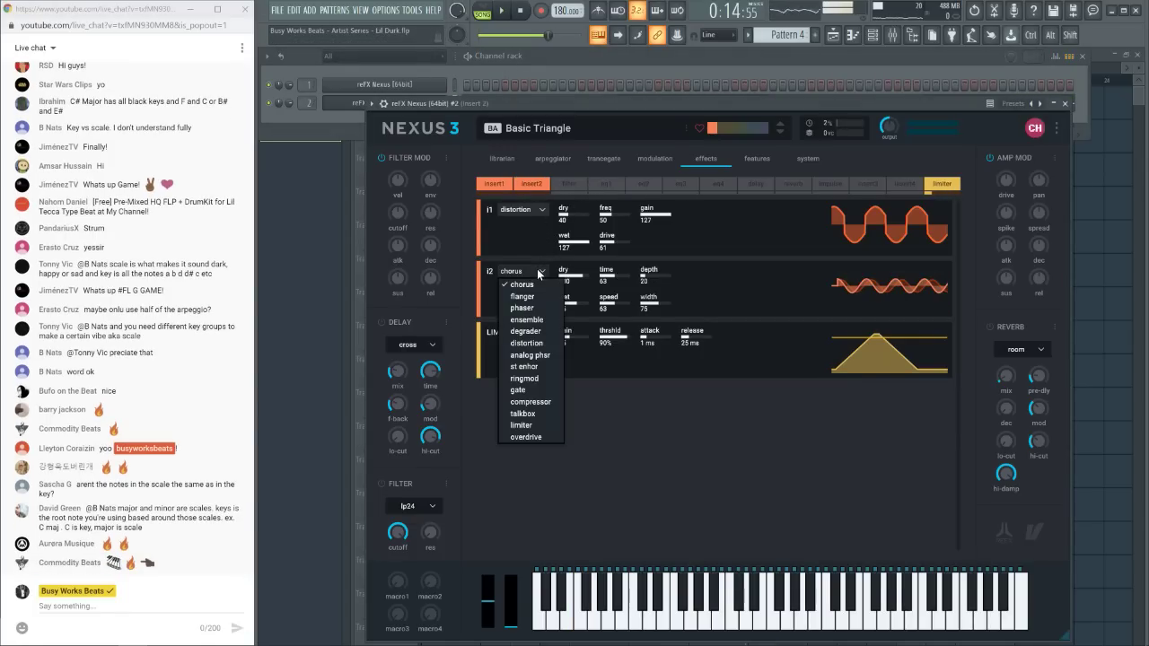
click(525, 286)
key(space)
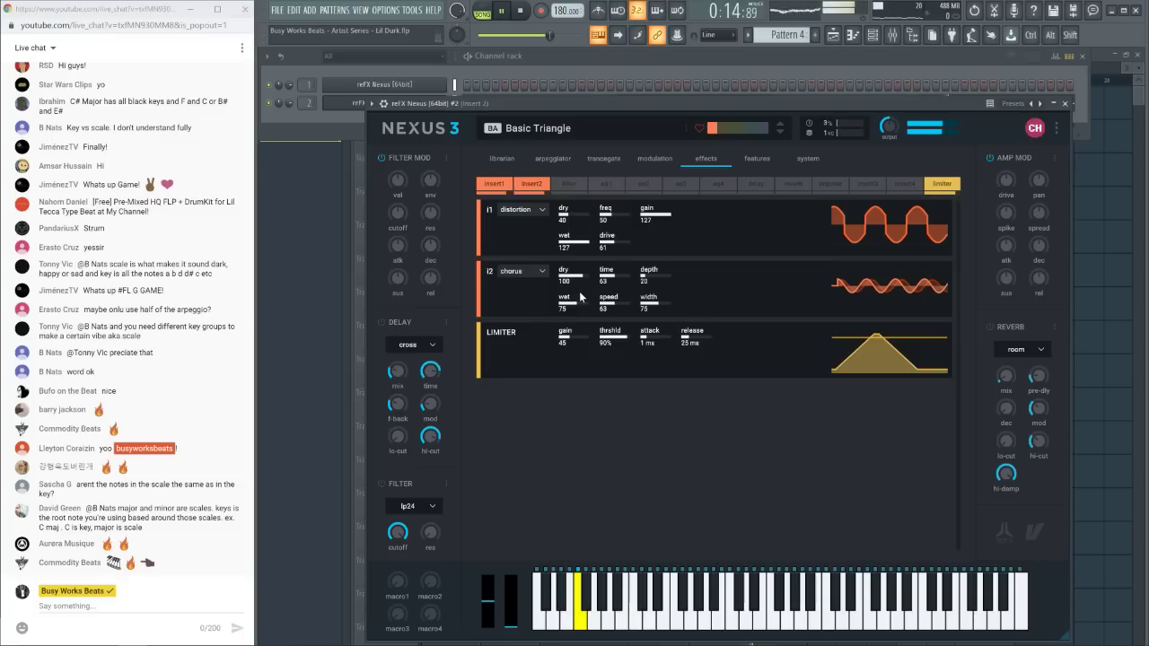
key(space)
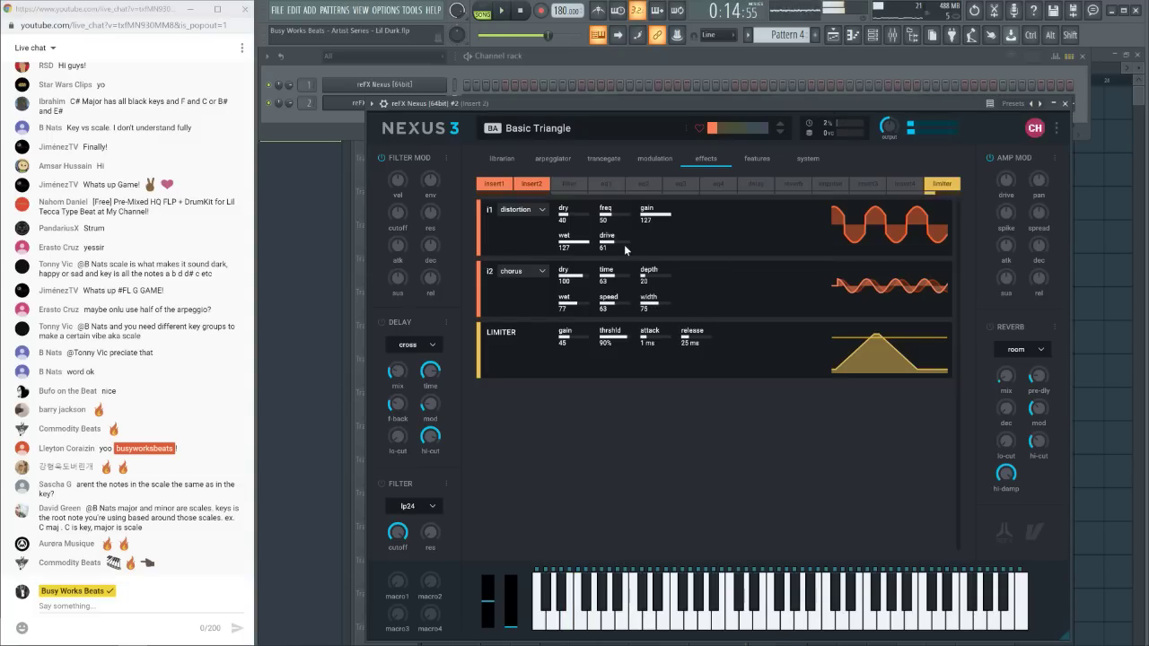
Set the bass chorus to wet 94, width 89 and depth 87 while the song plays
key(space)
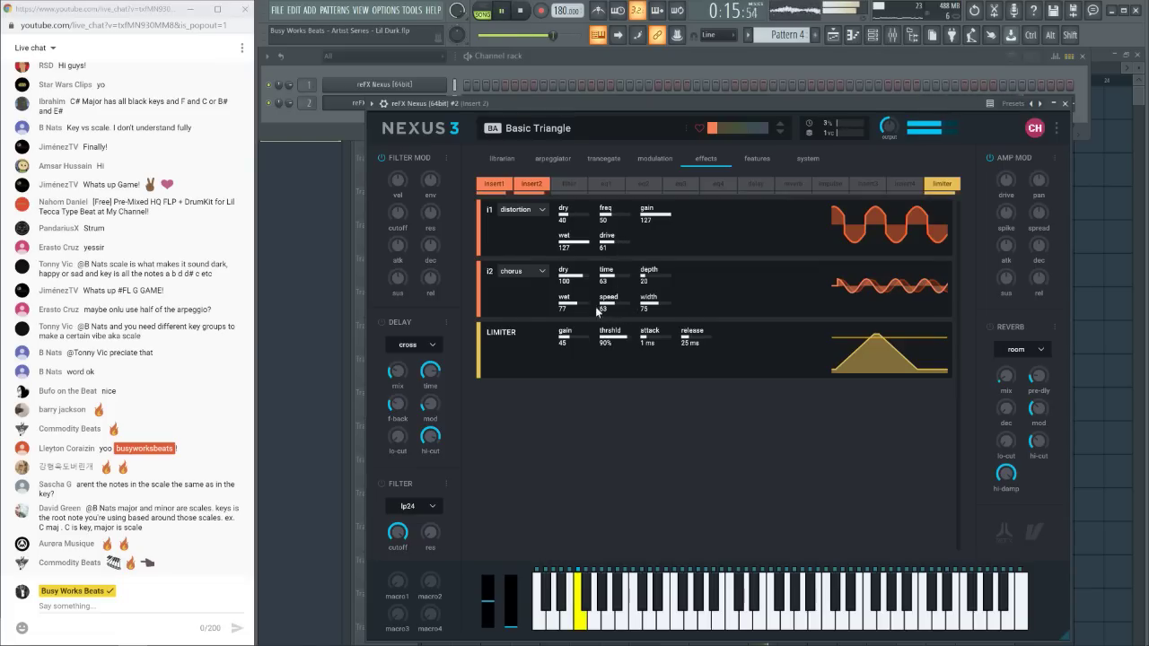
drag(583, 303, 592, 305)
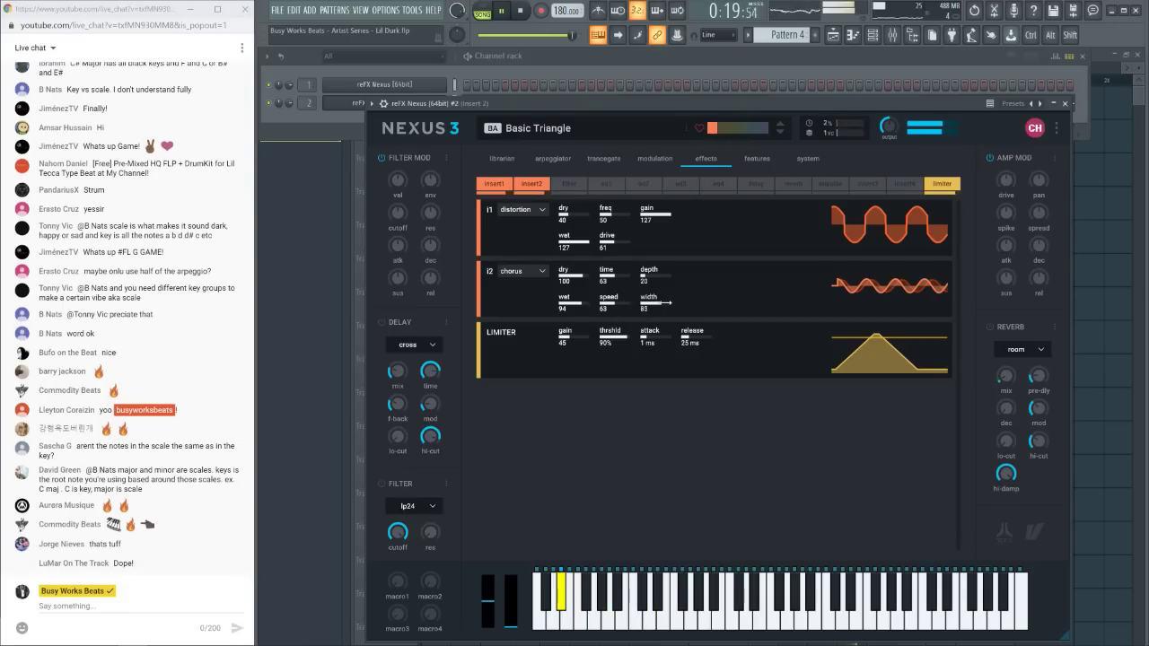
drag(654, 278, 691, 283)
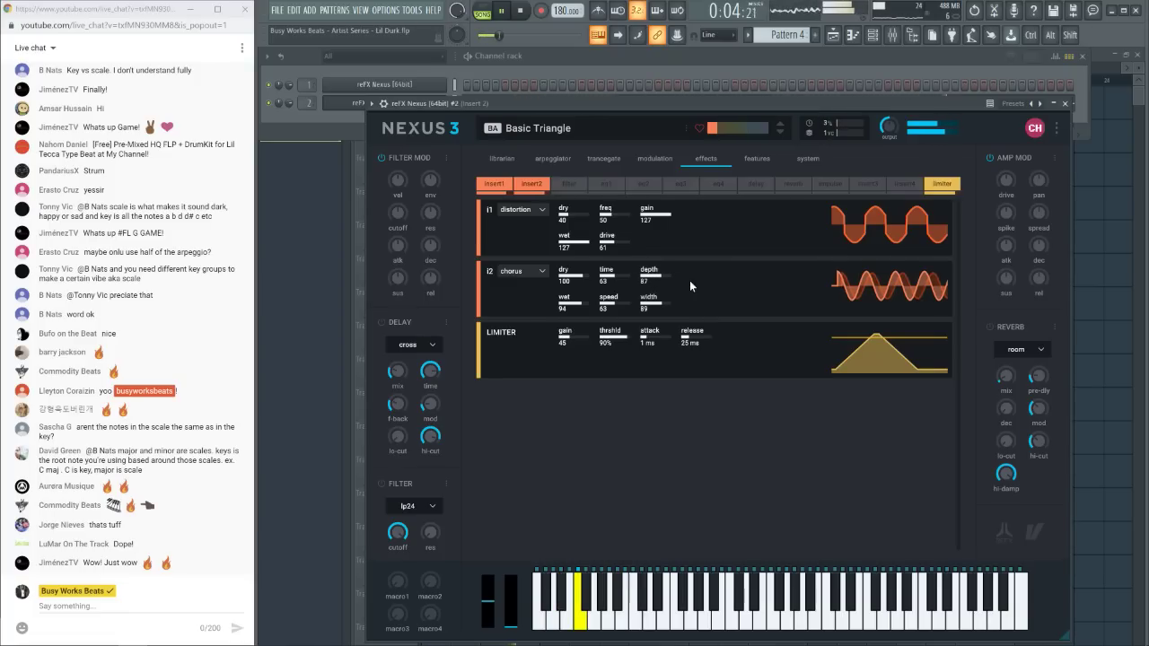
click(1065, 103)
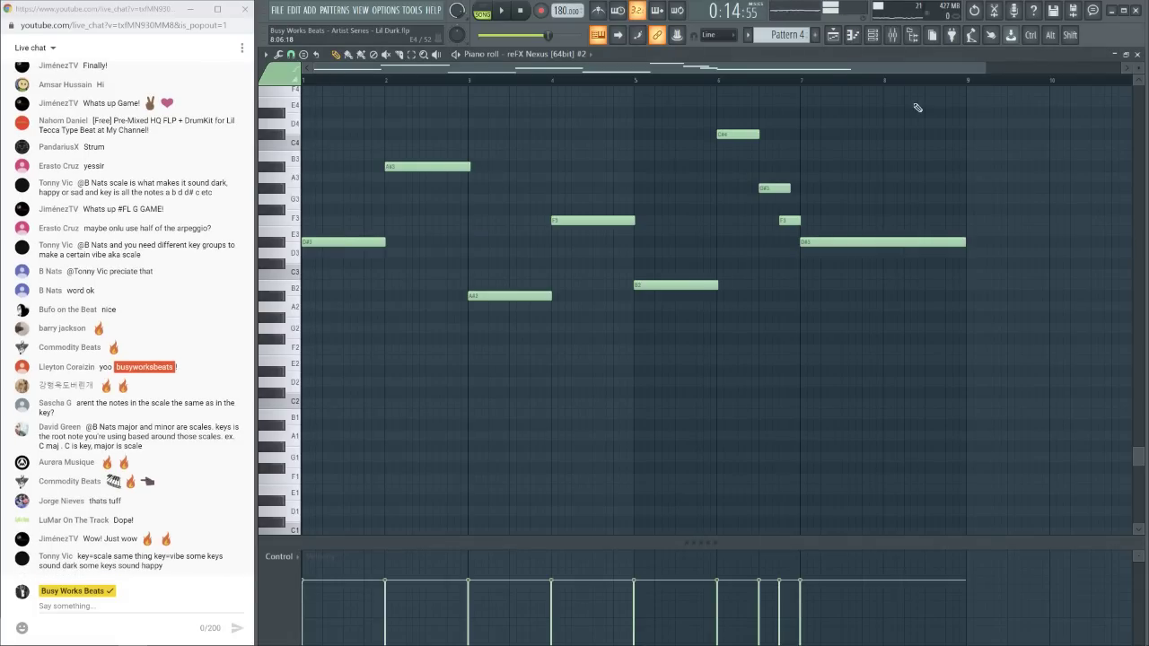
Transpose all Pattern 4 bass notes up one octave and play the result
key(ctrl+Up)
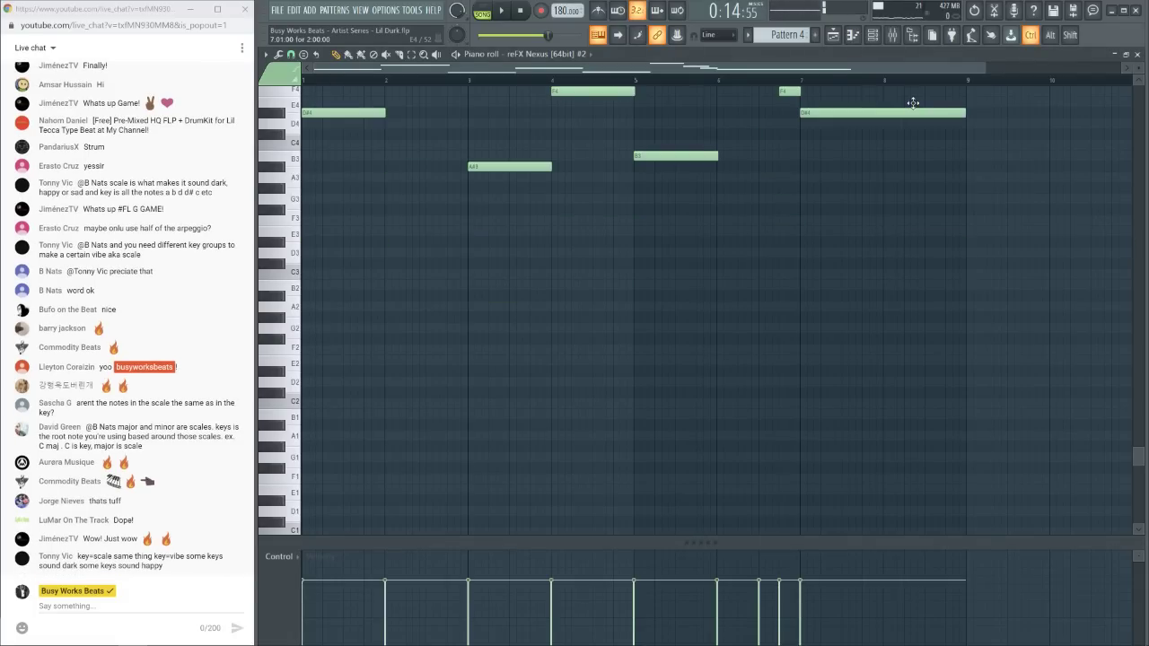
key(space)
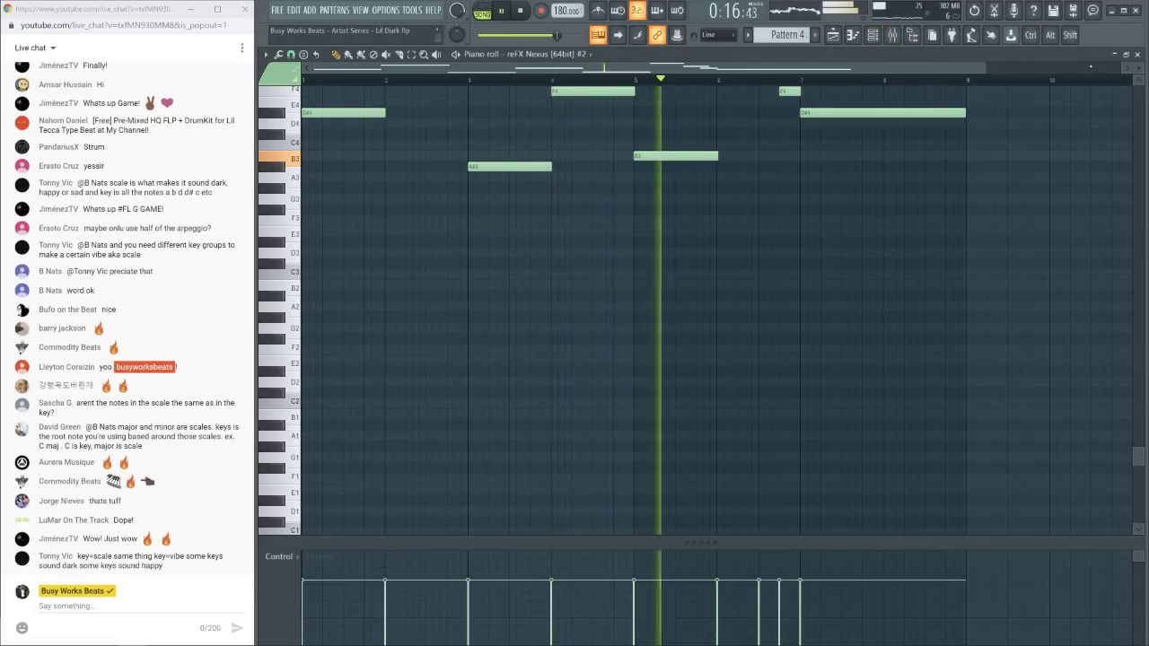
key(F6)
key(space)
Set the bass chorus to depth 64 and width 127, and set the instrument's transpose to -1
click(386, 102)
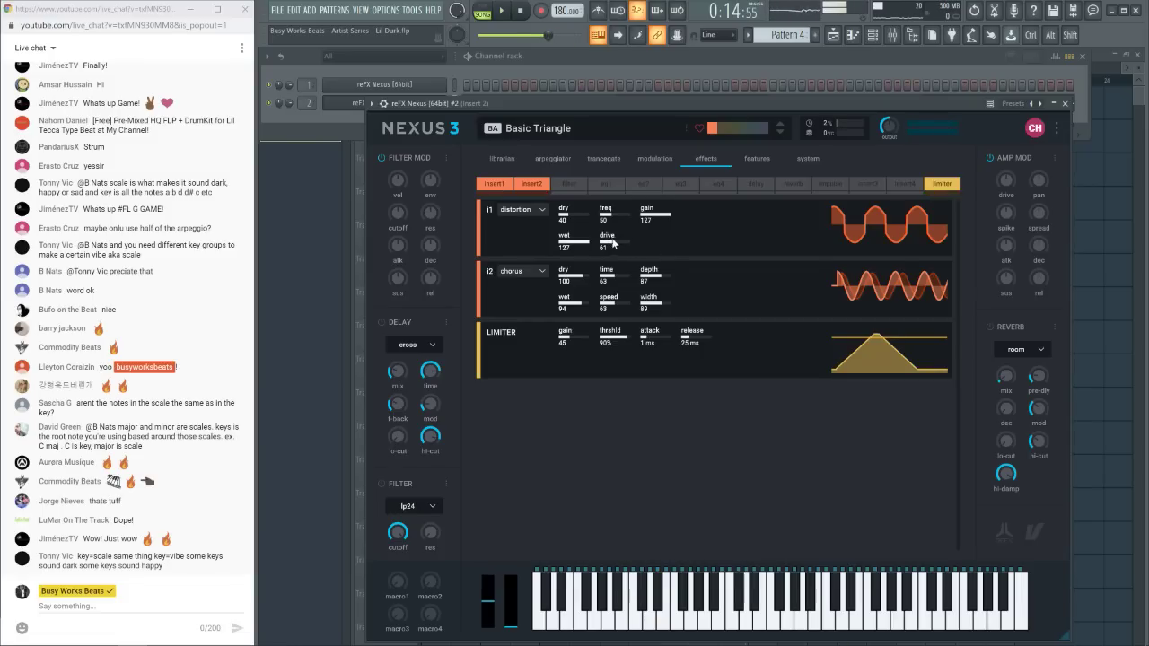
key(space)
drag(661, 284, 727, 289)
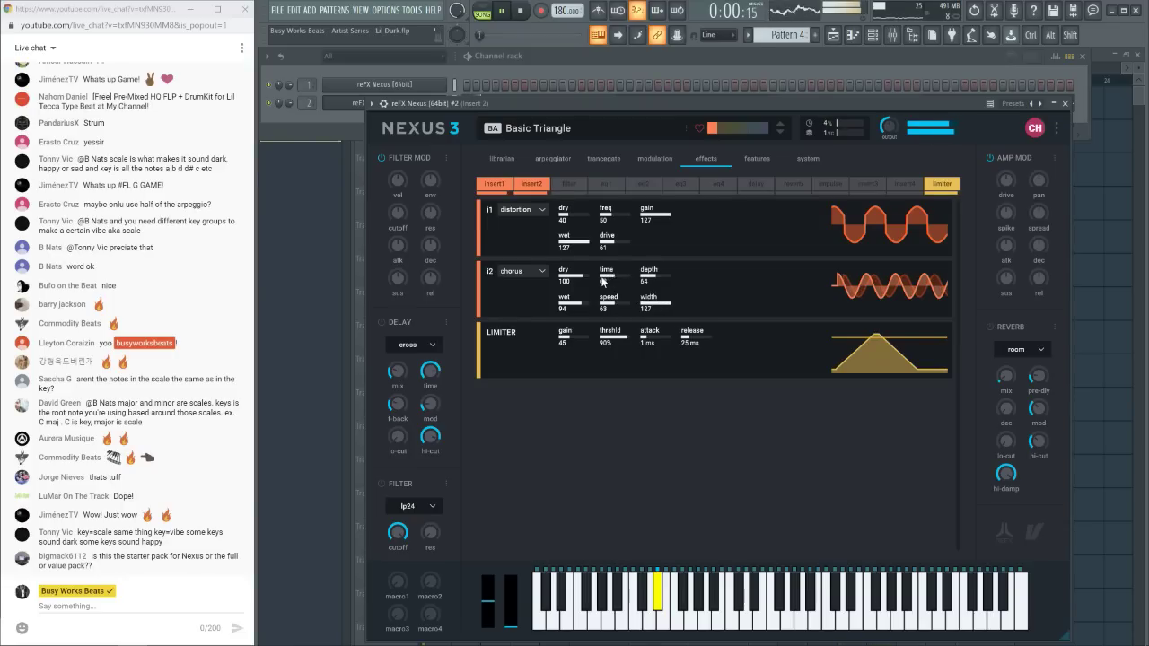
click(806, 159)
drag(528, 215, 528, 221)
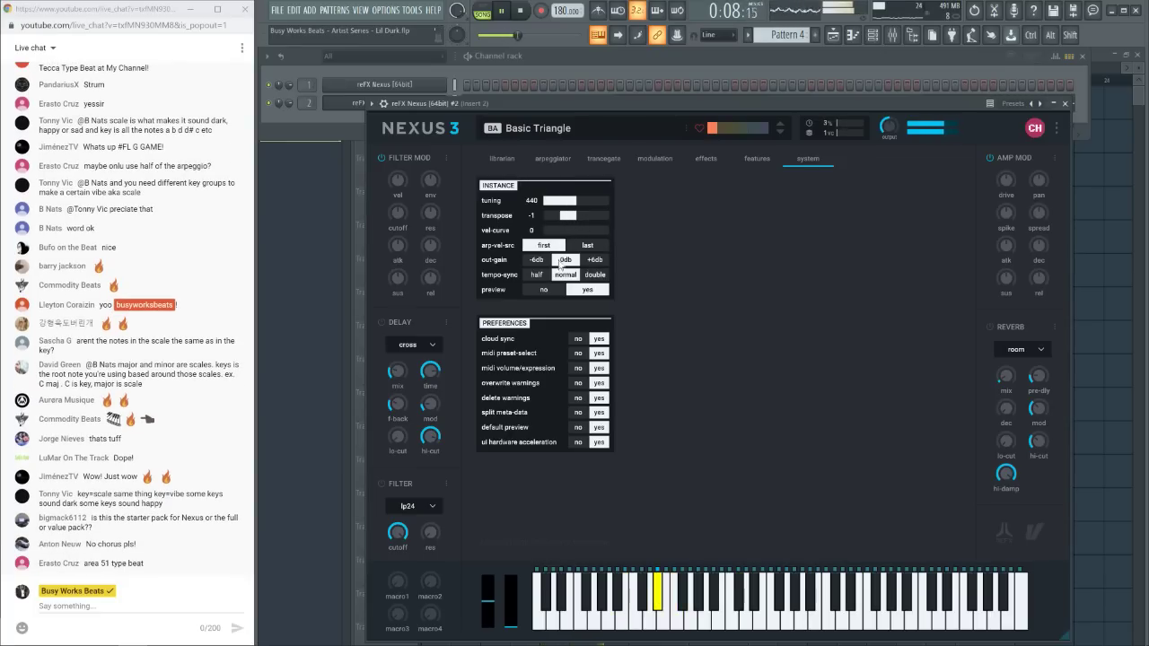
Enable the bass's lp24 filter with cutoff 16 and raised resonance, and increase the instrument's output level
click(382, 485)
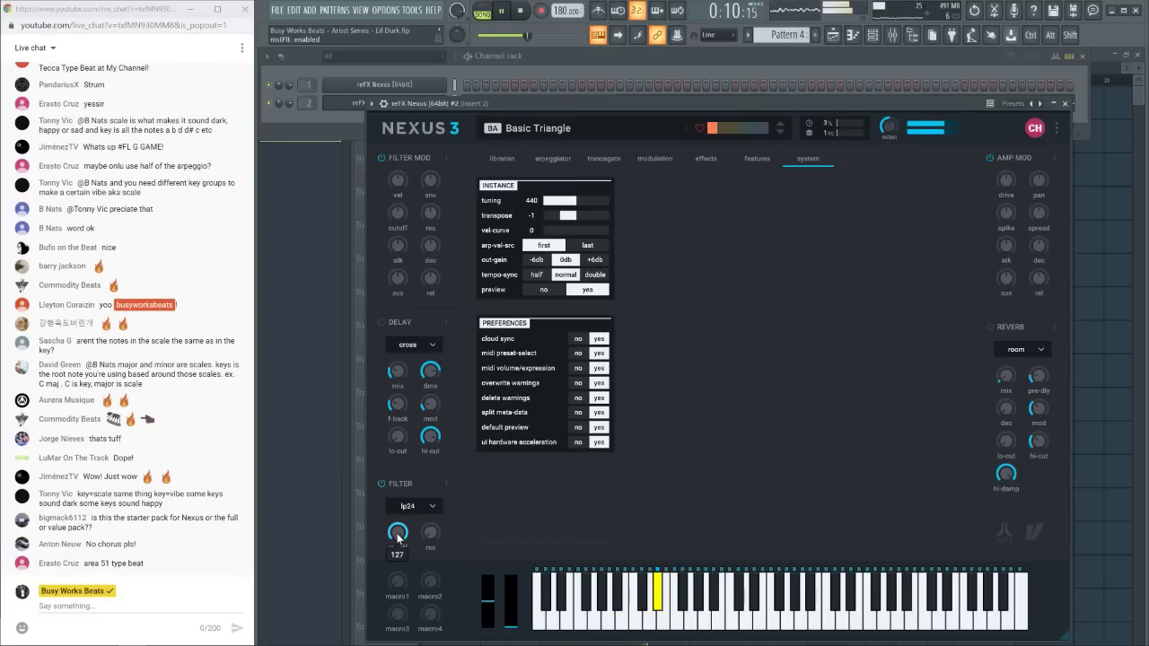
drag(416, 596, 434, 533)
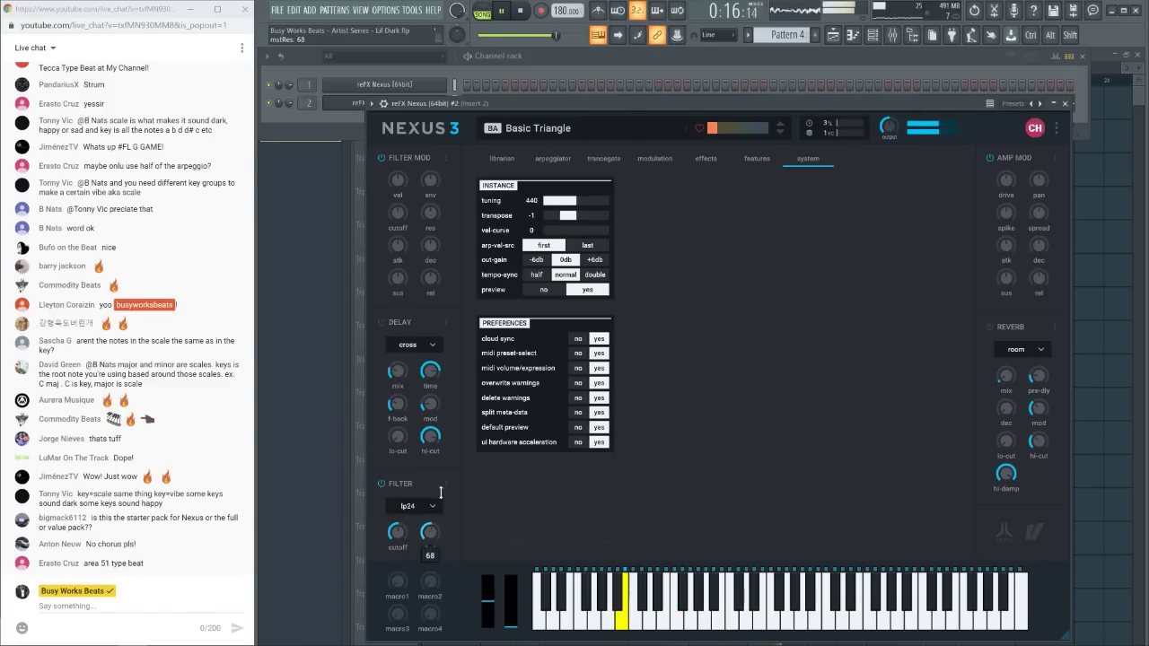
drag(398, 532, 406, 574)
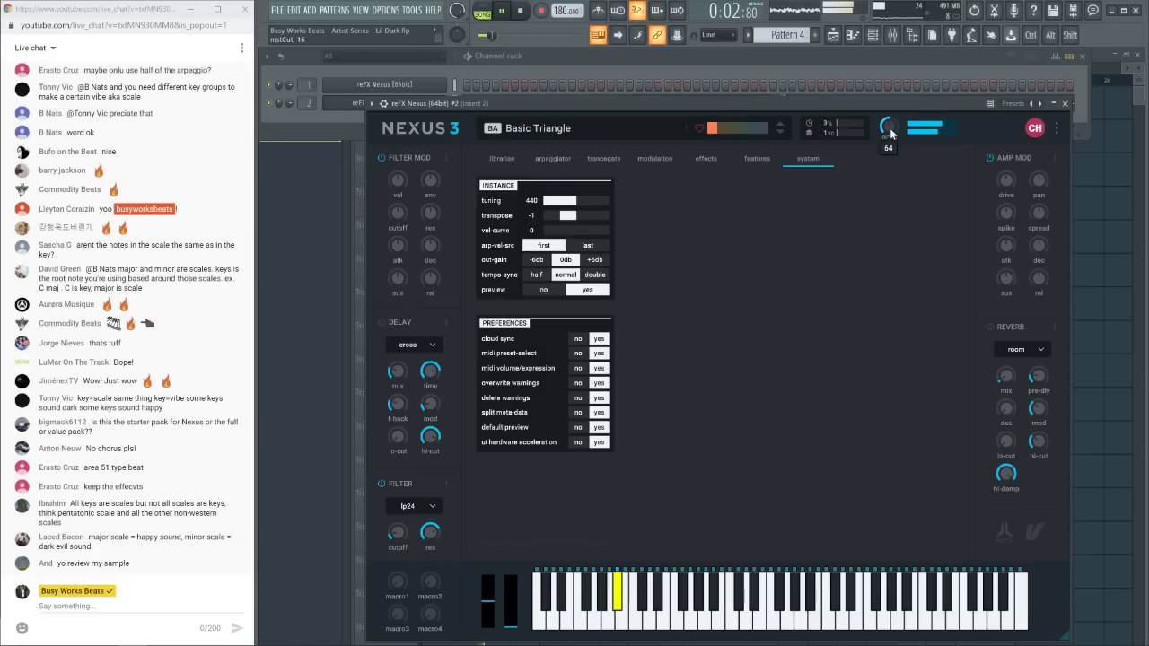
drag(889, 126, 901, 63)
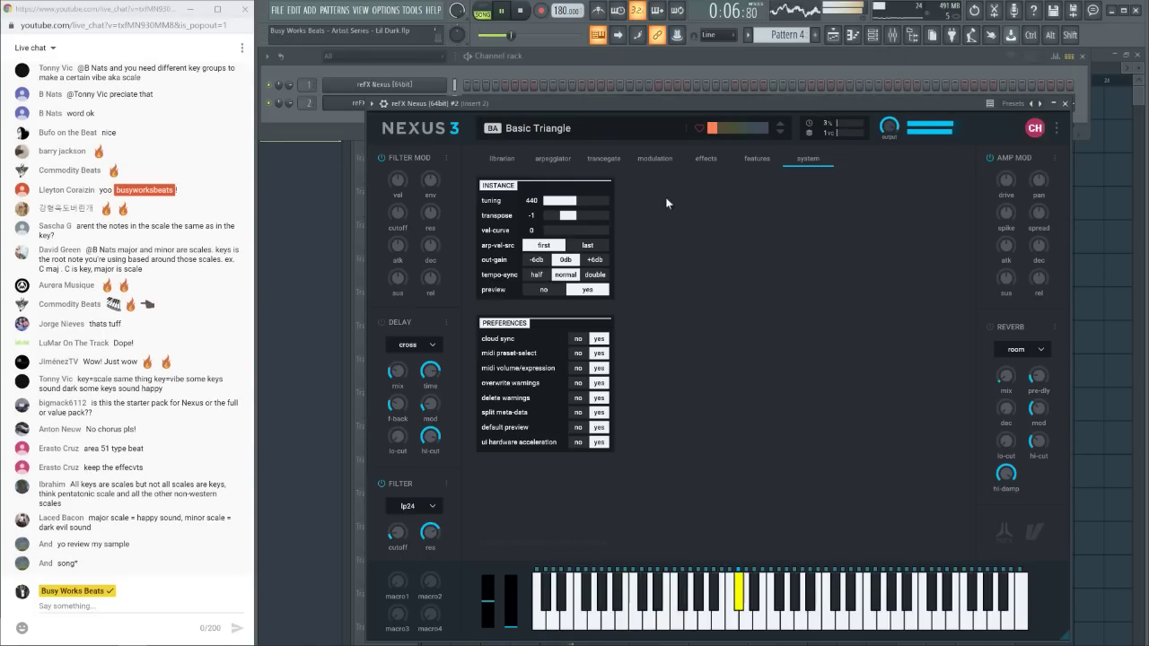
click(1065, 104)
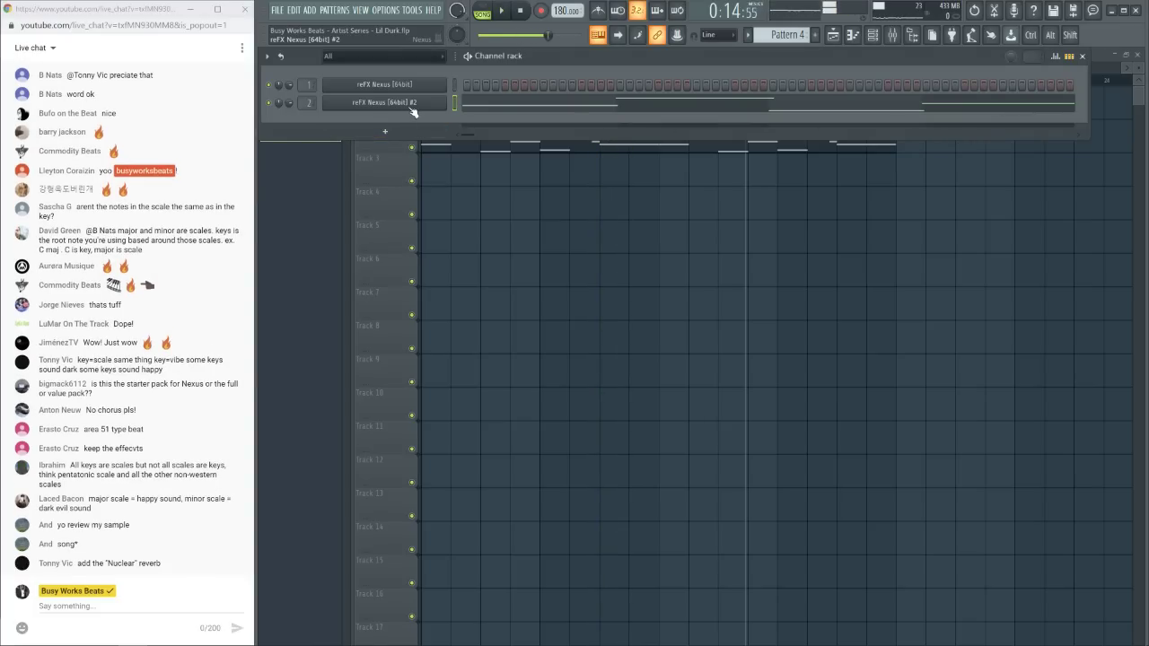
Set the bass distortion to drive 127, gain 92 and freq 40, and adjust the filter cutoff and output level during playback
click(394, 102)
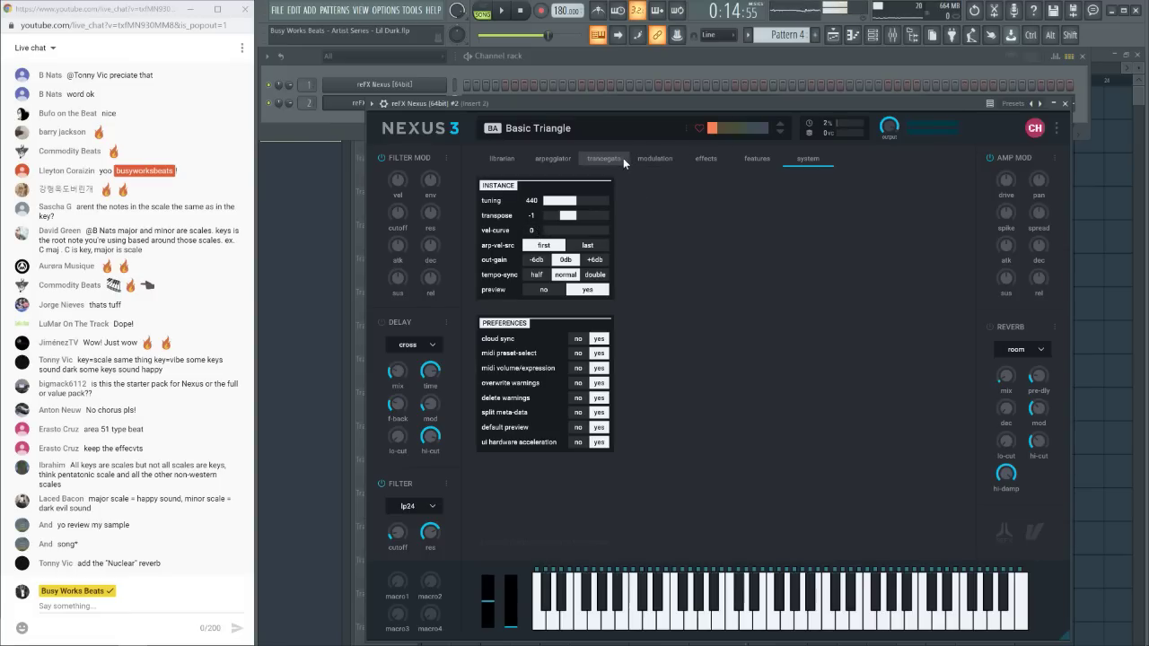
click(703, 158)
key(space)
drag(619, 245, 669, 251)
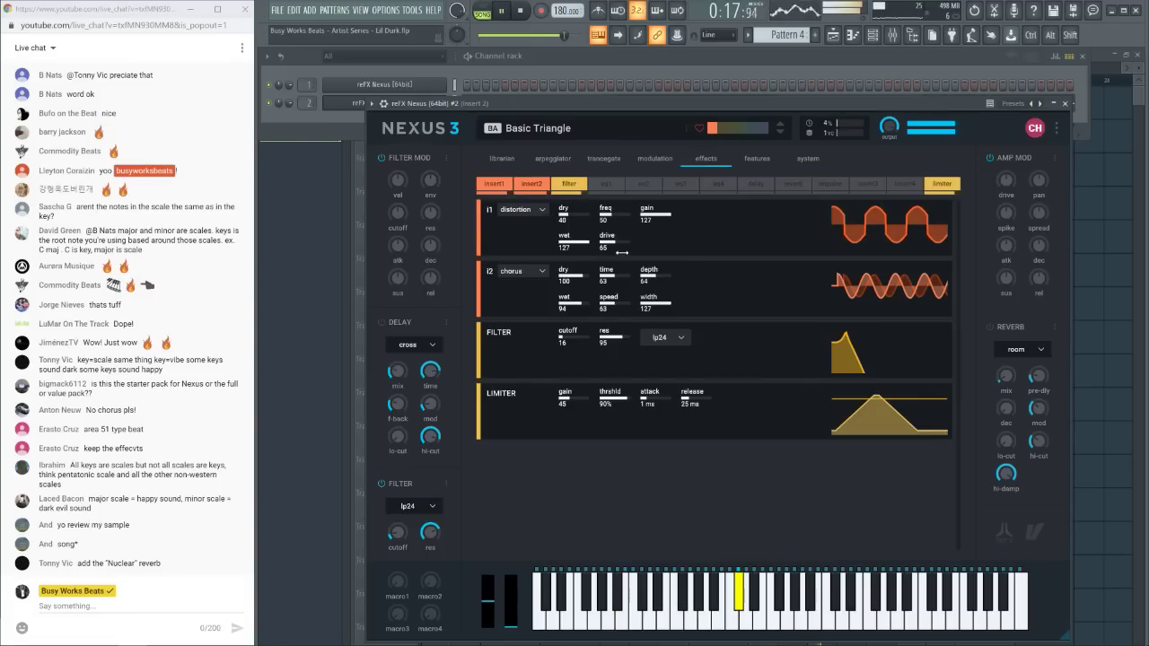
drag(616, 212, 562, 223)
mouse_move(622, 244)
mouse_down()
mouse_move(639, 242)
mouse_move(650, 222)
mouse_move(639, 242)
mouse_up()
drag(888, 126, 882, 149)
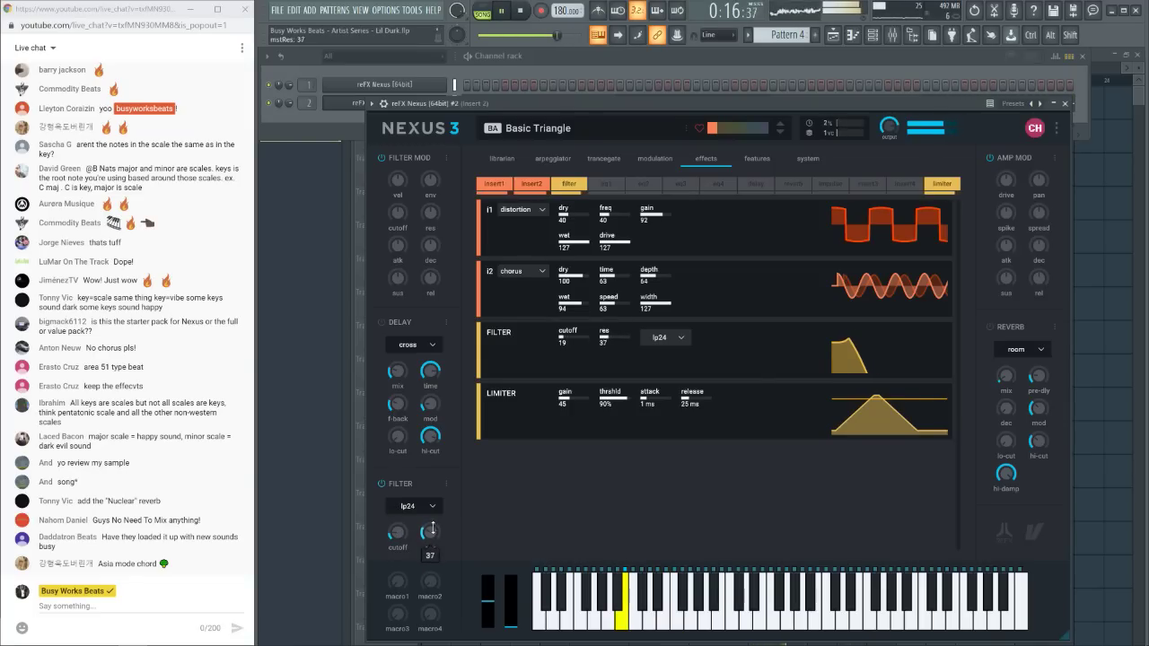
Set the bass filter's resonance to 96 and play the arrangement to hear it
drag(434, 510, 446, 476)
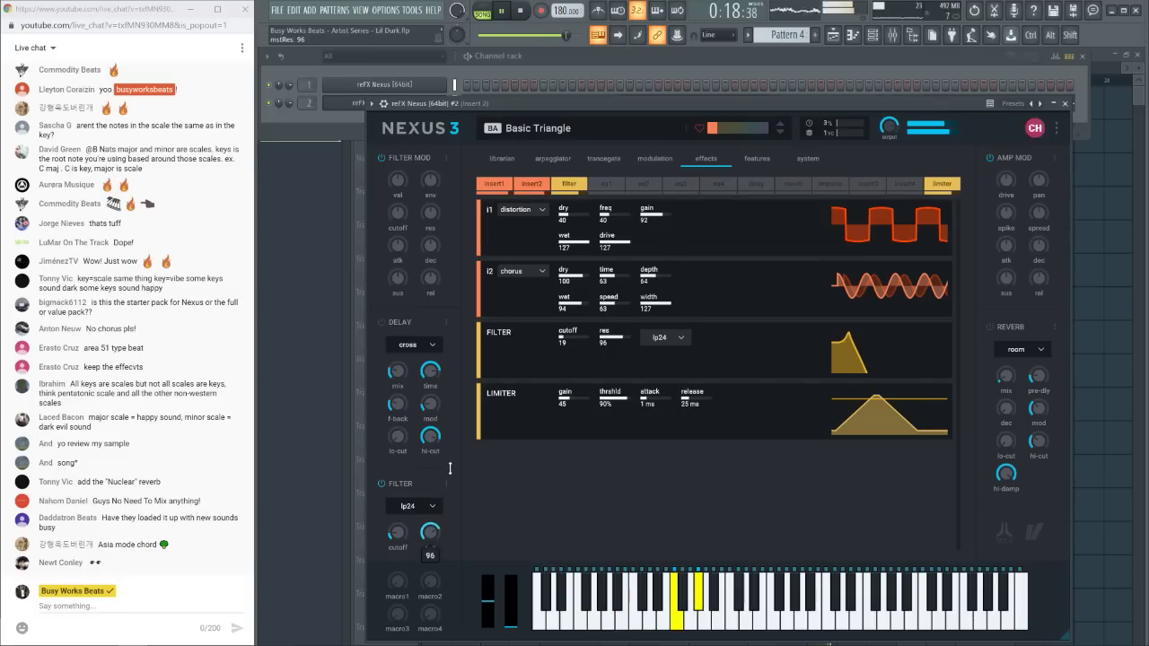
click(1065, 104)
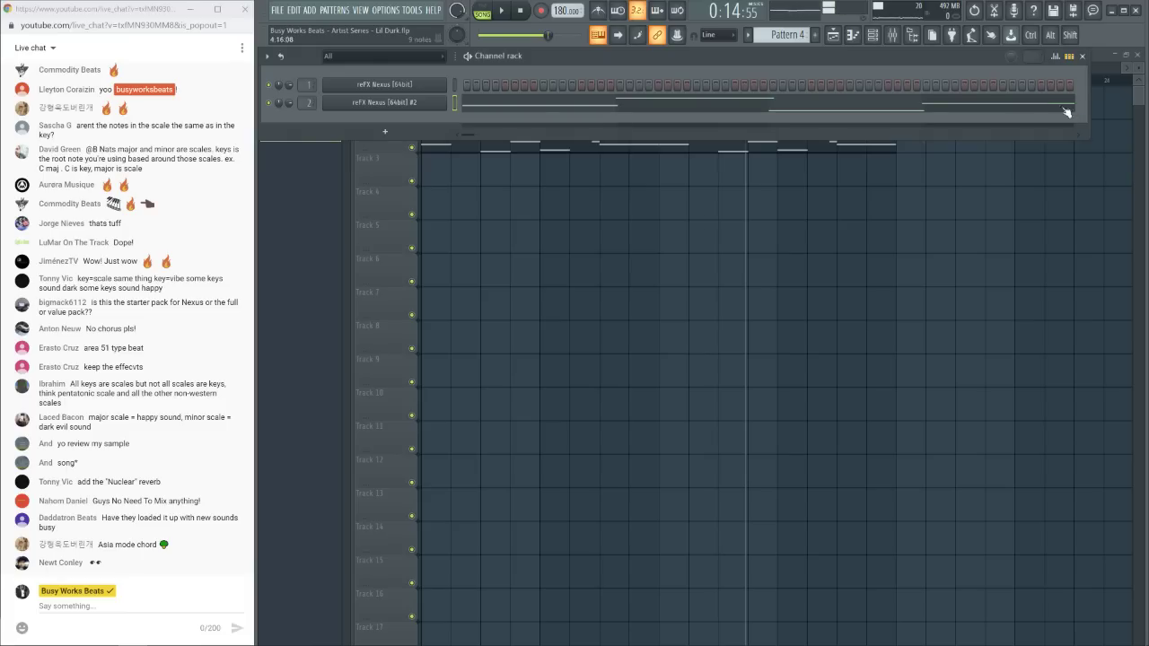
key(F6)
key(space)
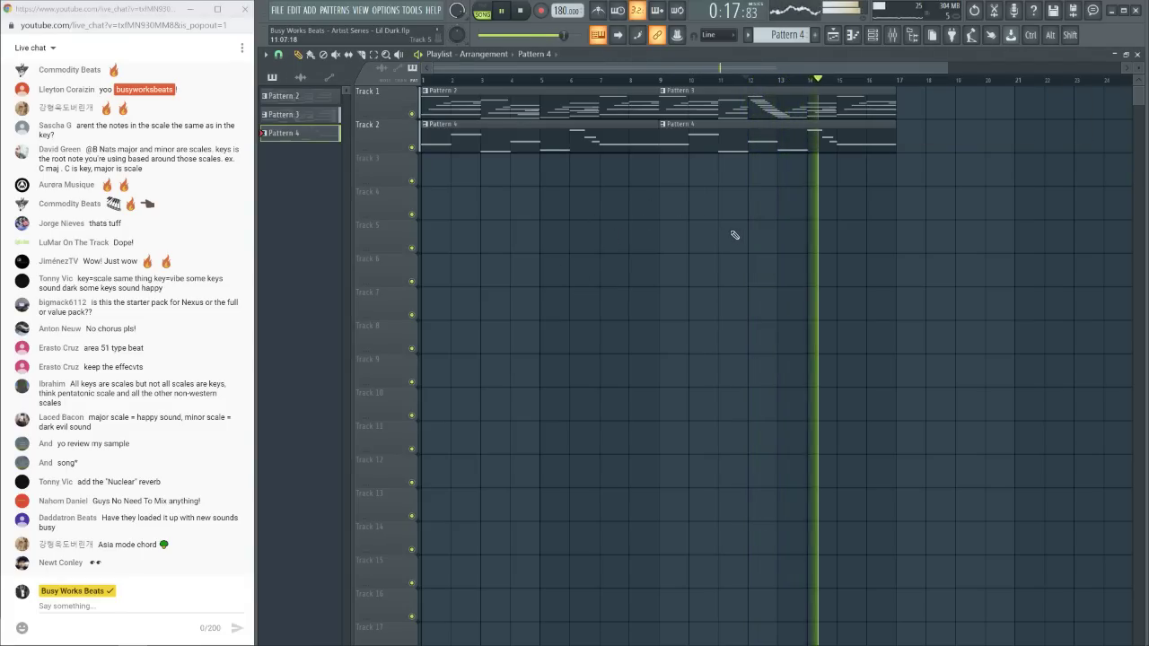
key(space)
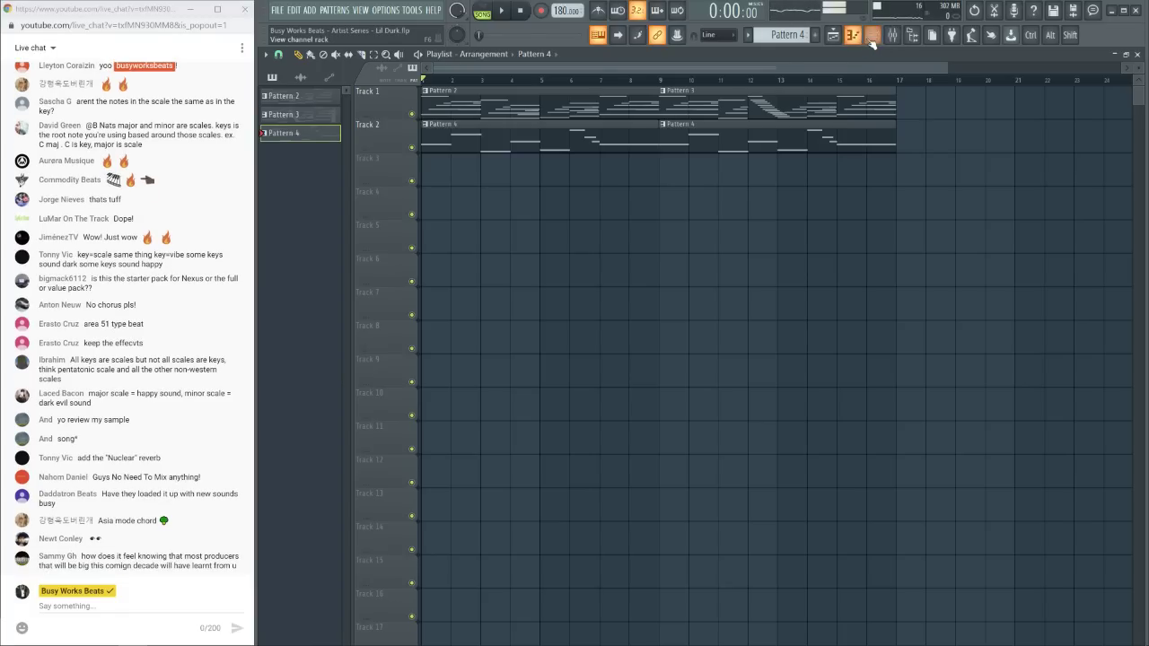
Bypass the bass instrument's chorus, filter and distortion, leaving only the limiter active, and start playback
click(871, 41)
click(406, 104)
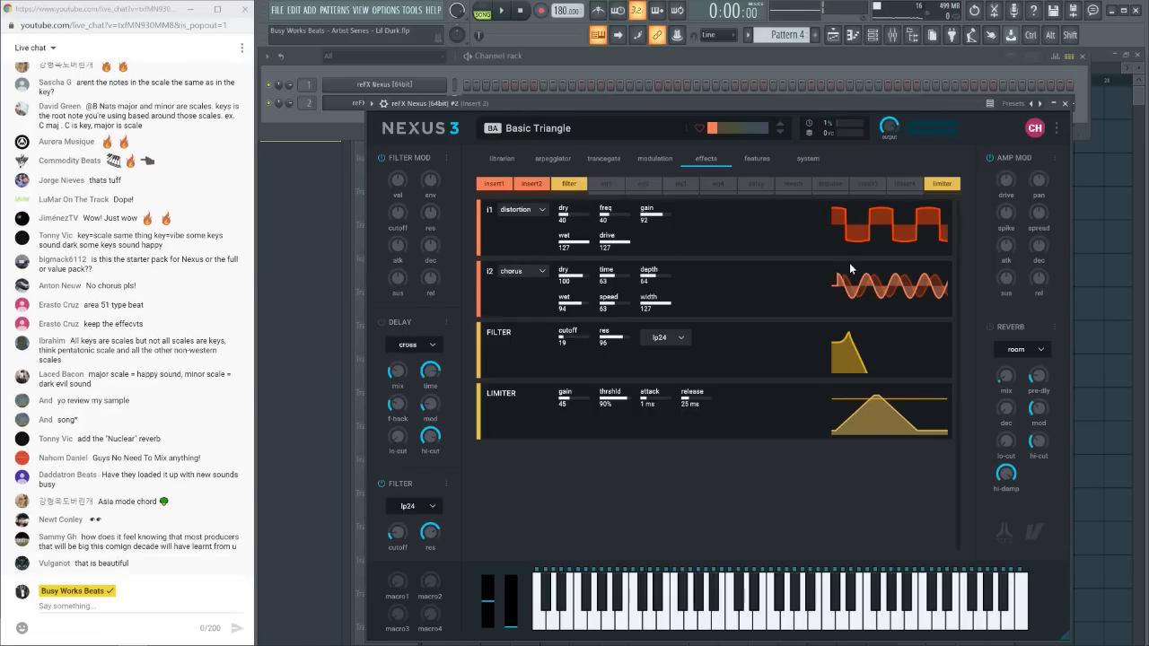
click(544, 185)
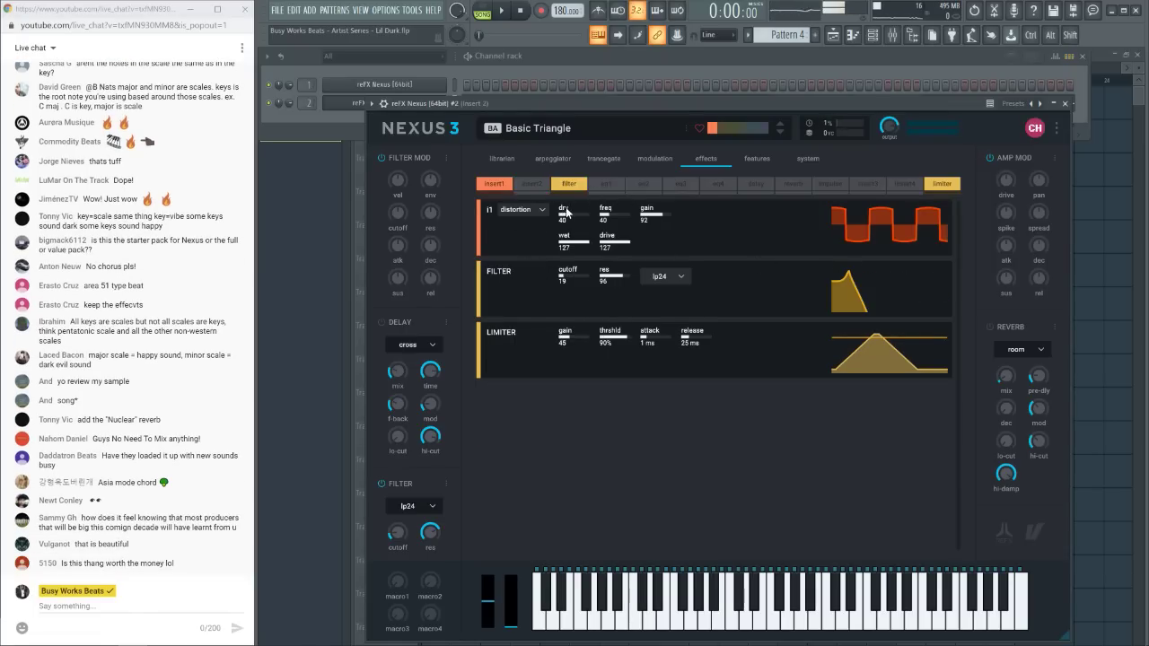
drag(394, 537, 394, 503)
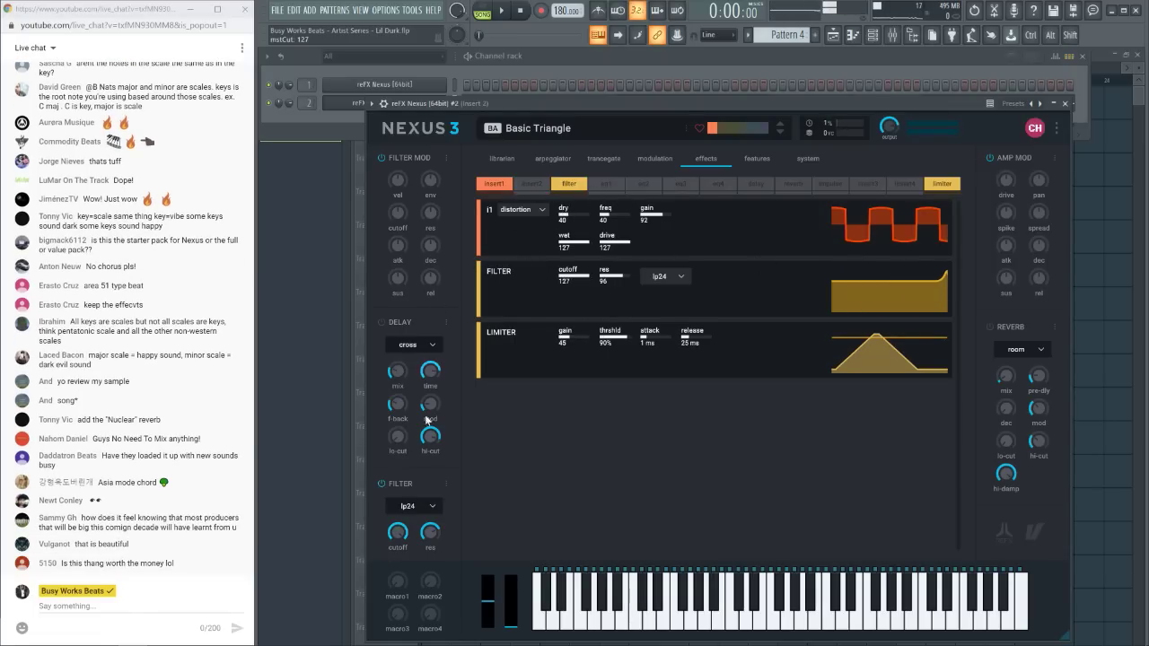
click(380, 484)
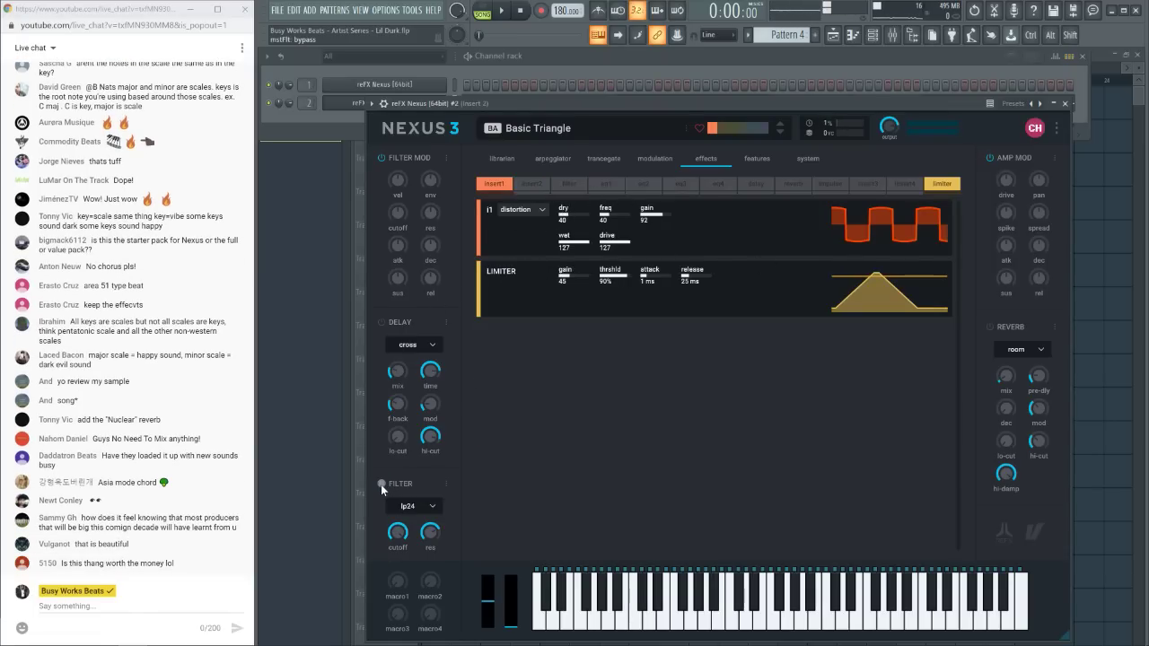
click(504, 209)
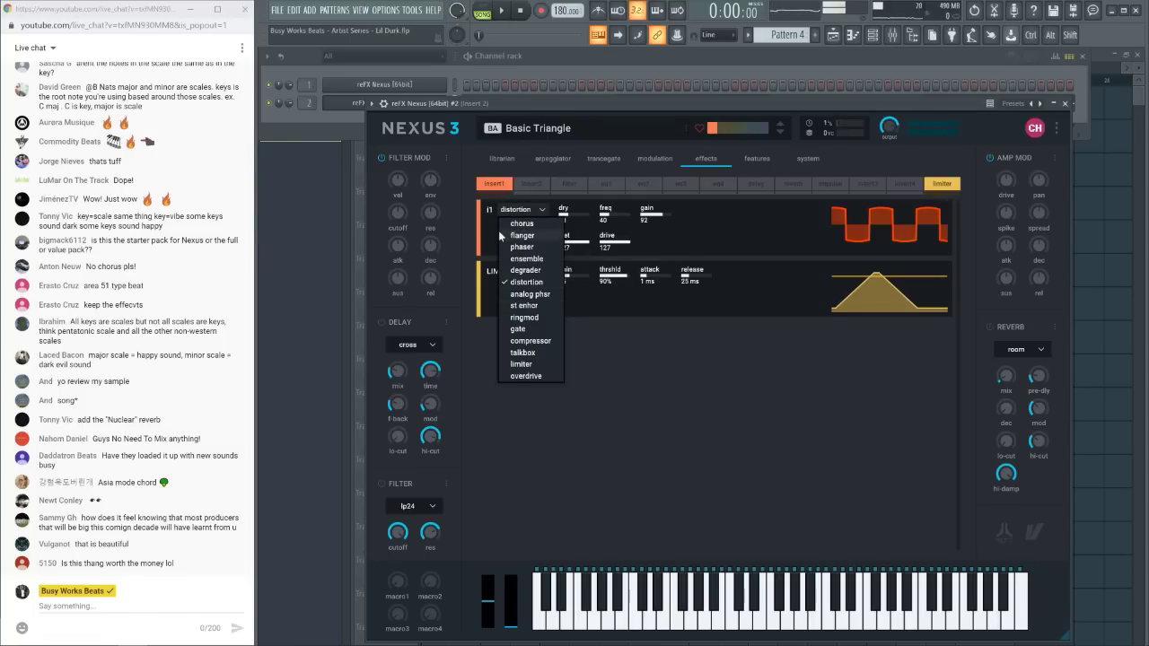
click(497, 182)
key(space)
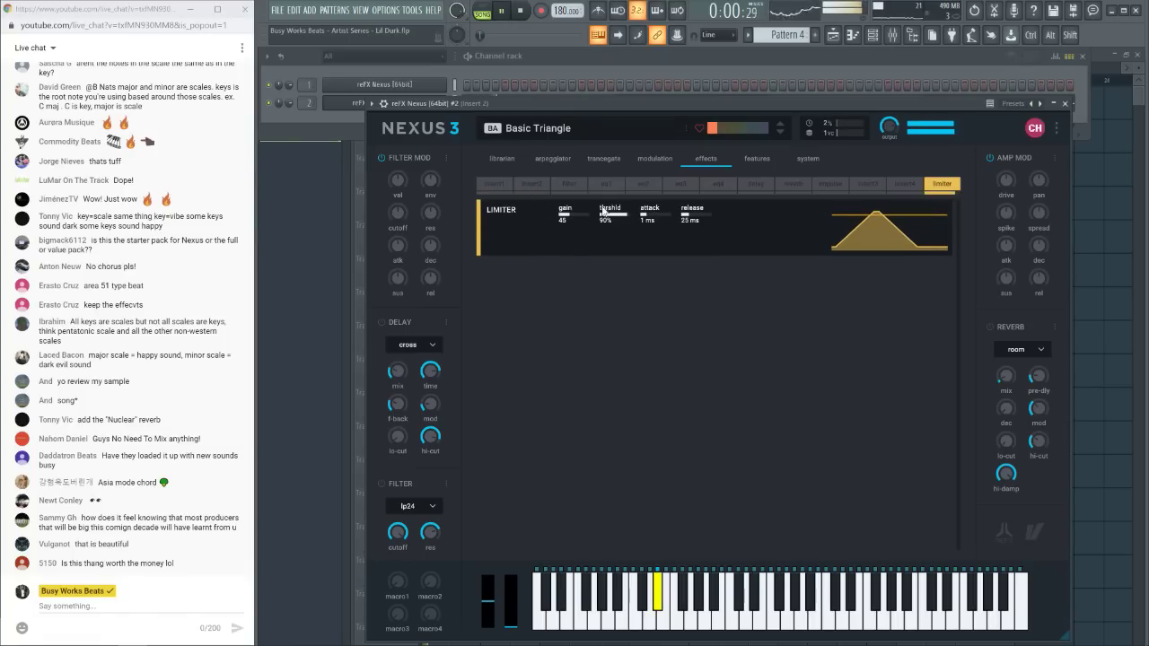
Lower the bass channel's volume to about 52% and replay the arrangement
click(1066, 103)
key(space)
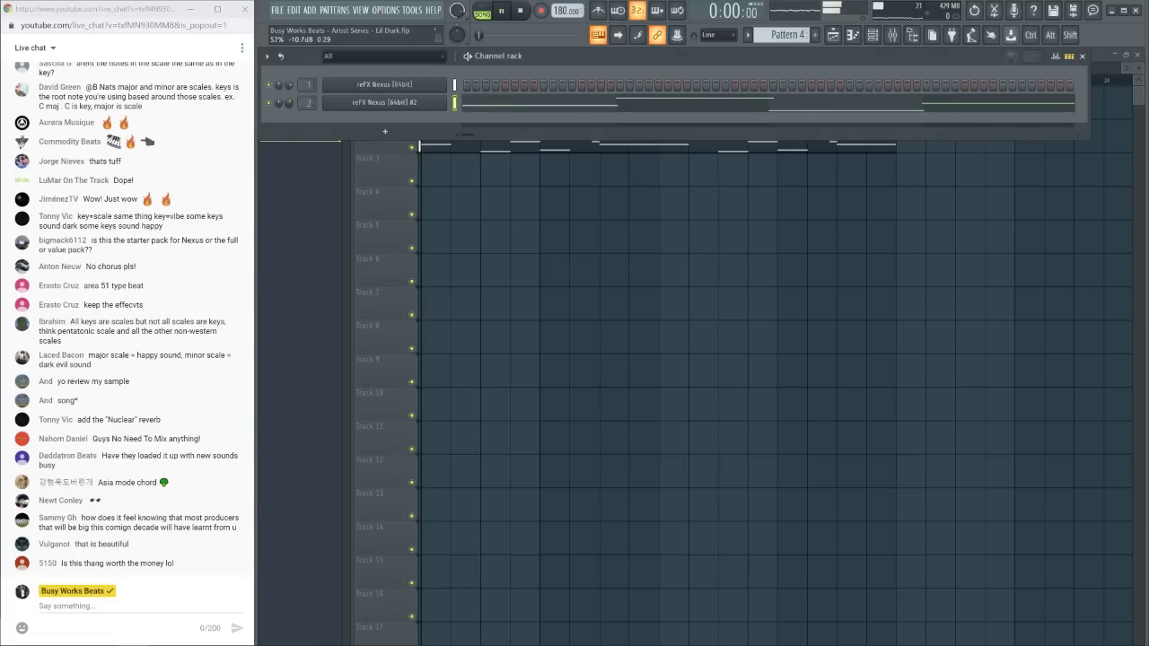
key(space)
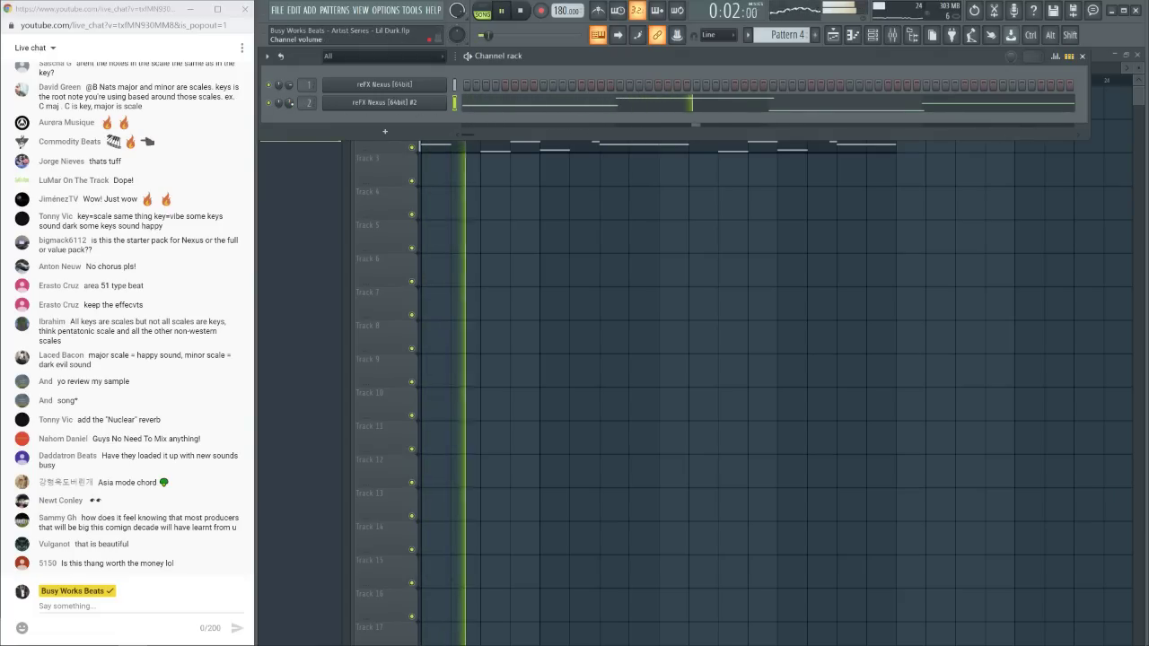
key(F6)
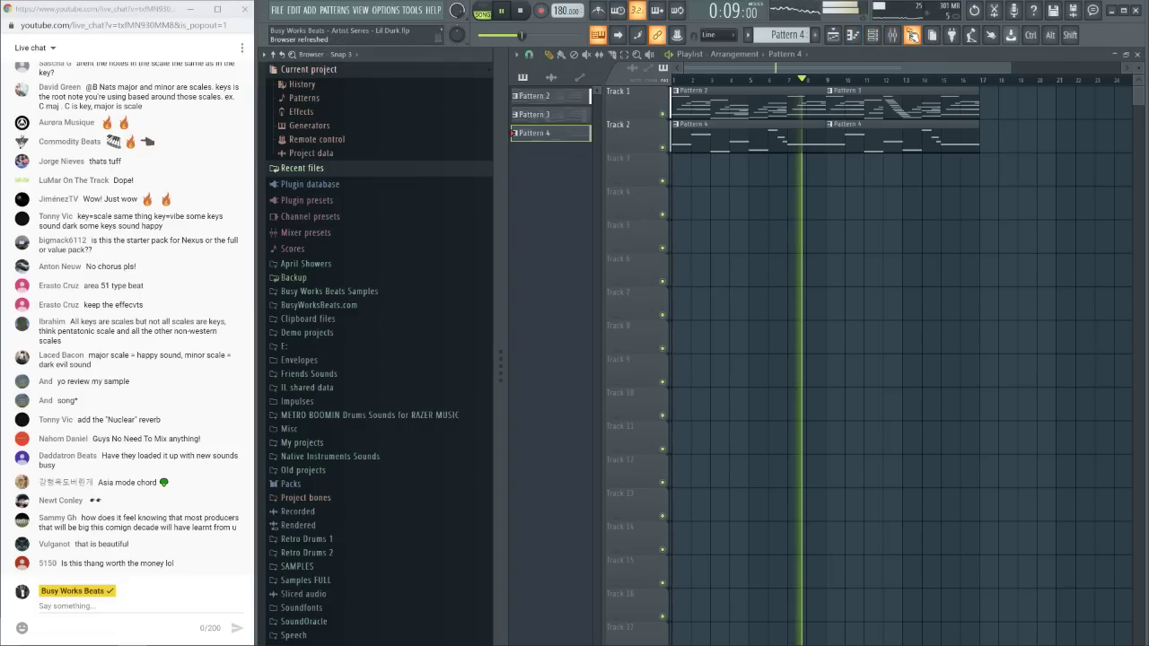
Find Kick Hot in the Ultimate Producer Bundle's Kicks folder under BusyWorksBeats.com and open it in a new channel
click(911, 35)
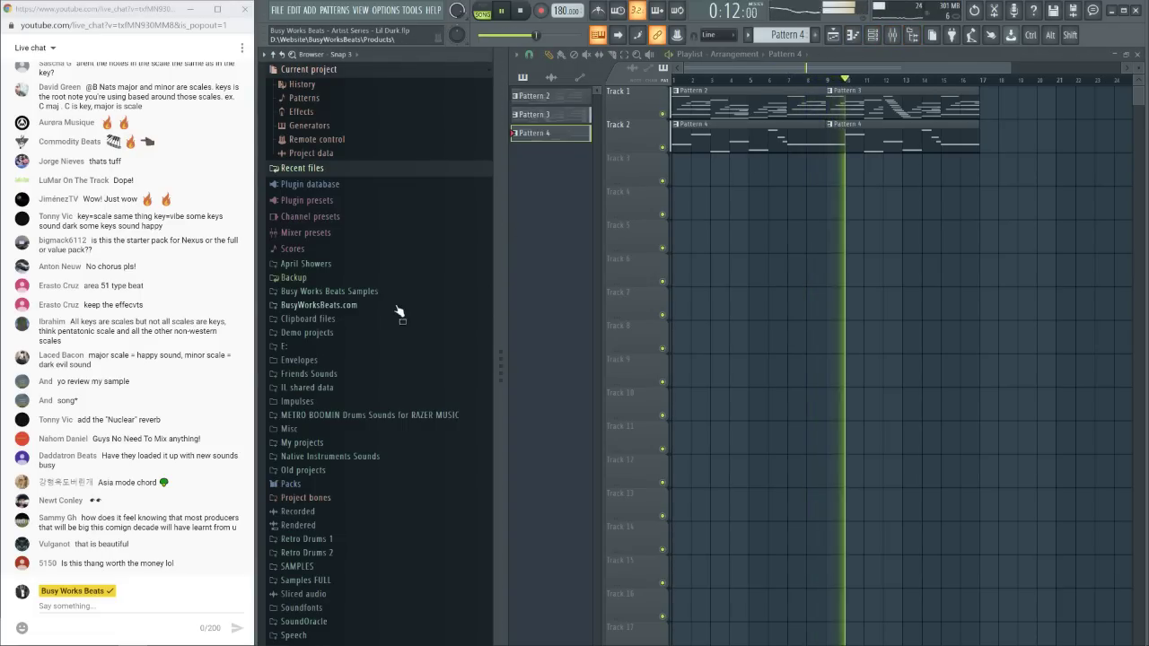
click(350, 305)
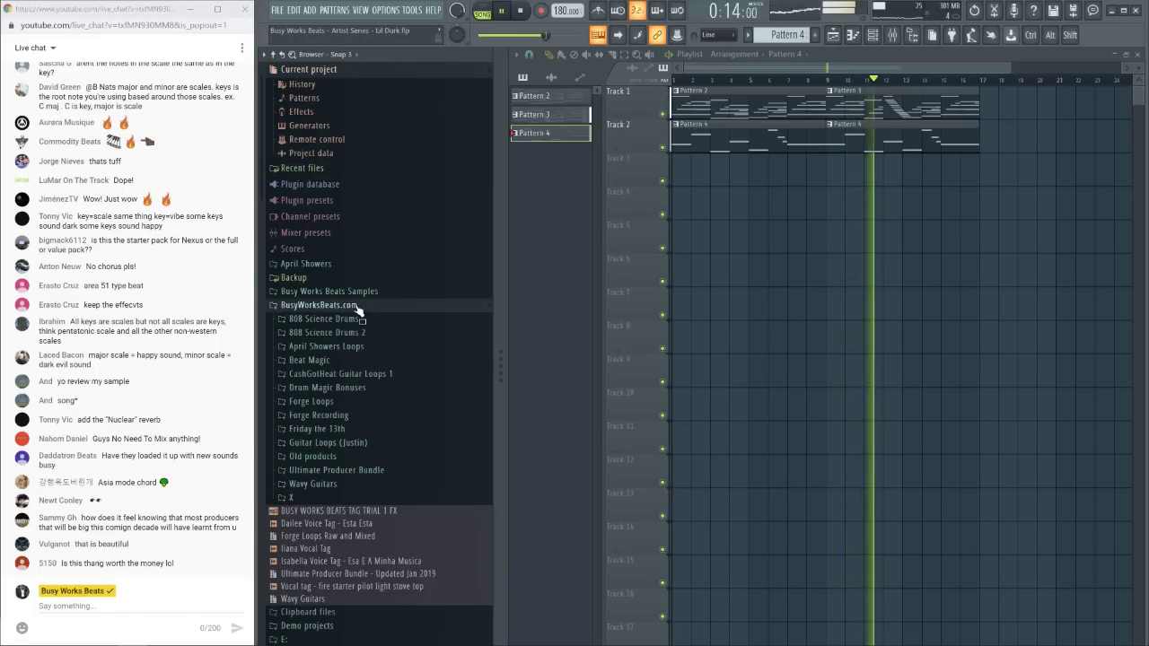
click(333, 469)
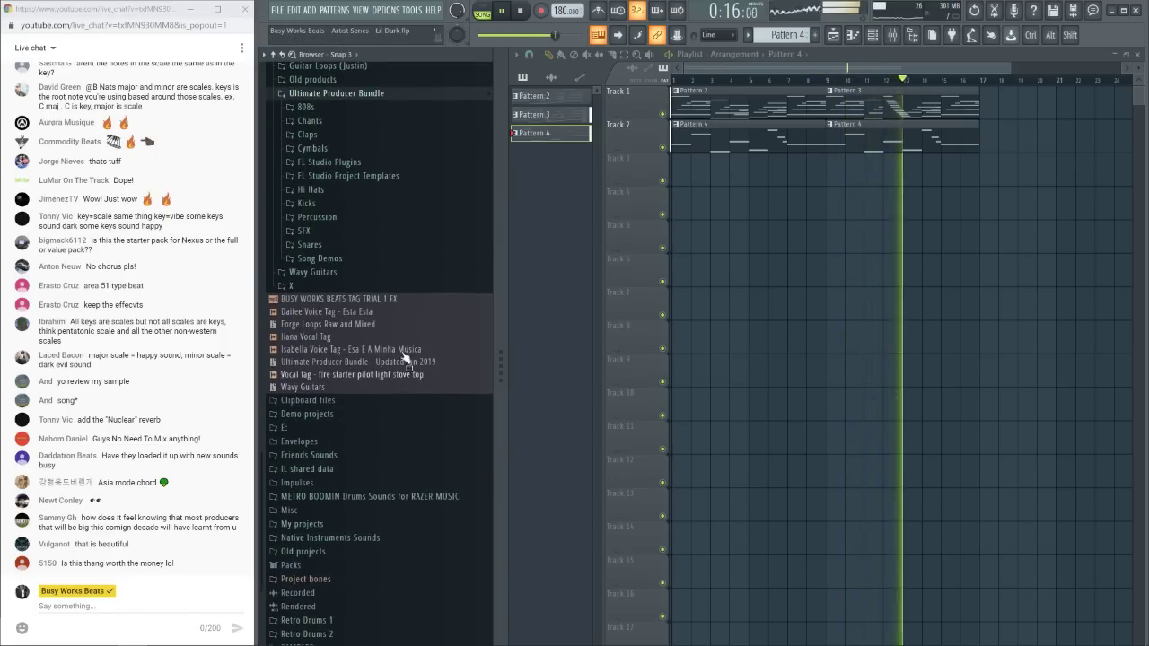
click(310, 202)
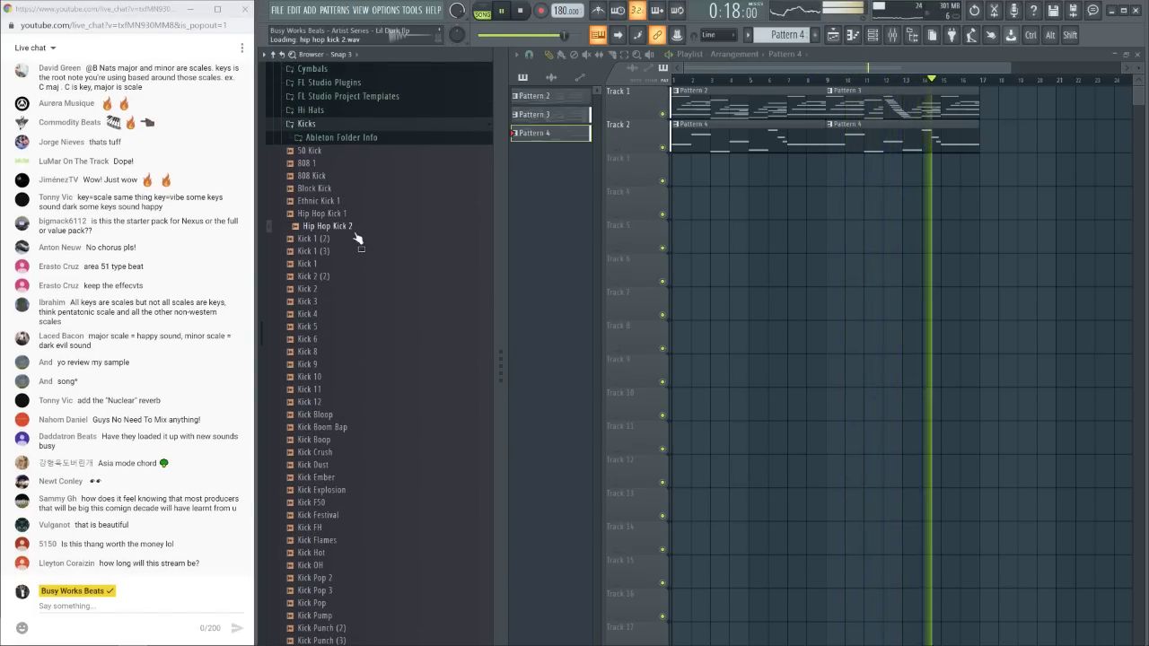
scroll(350, 337, down, 3)
click(330, 252)
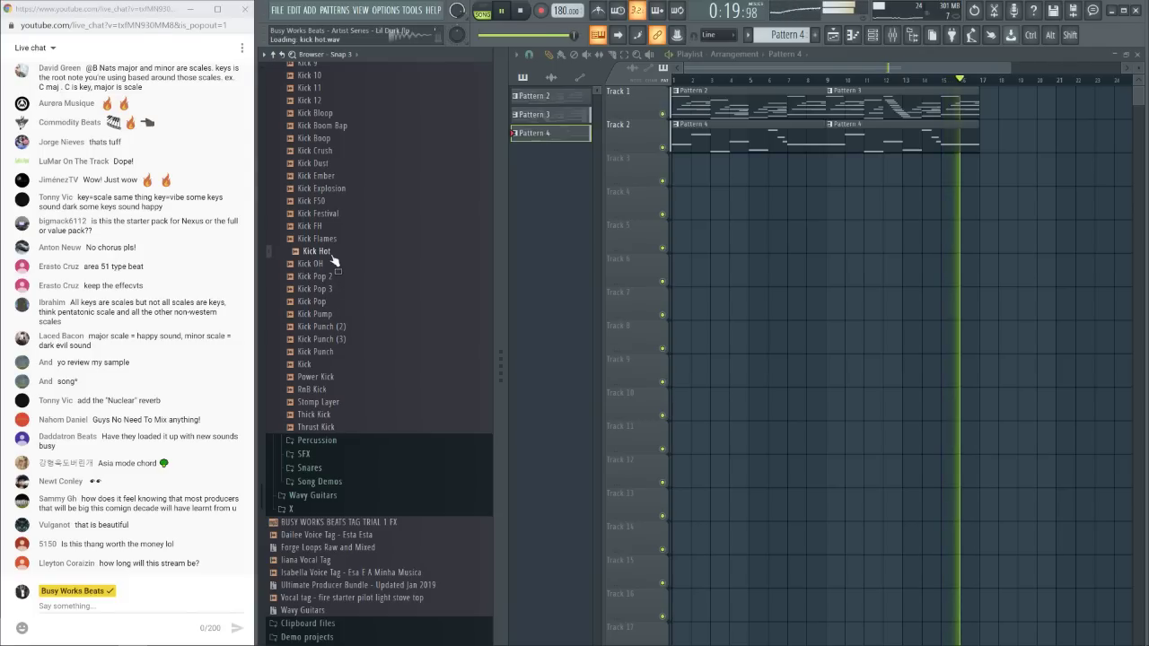
right_click(332, 254)
click(377, 262)
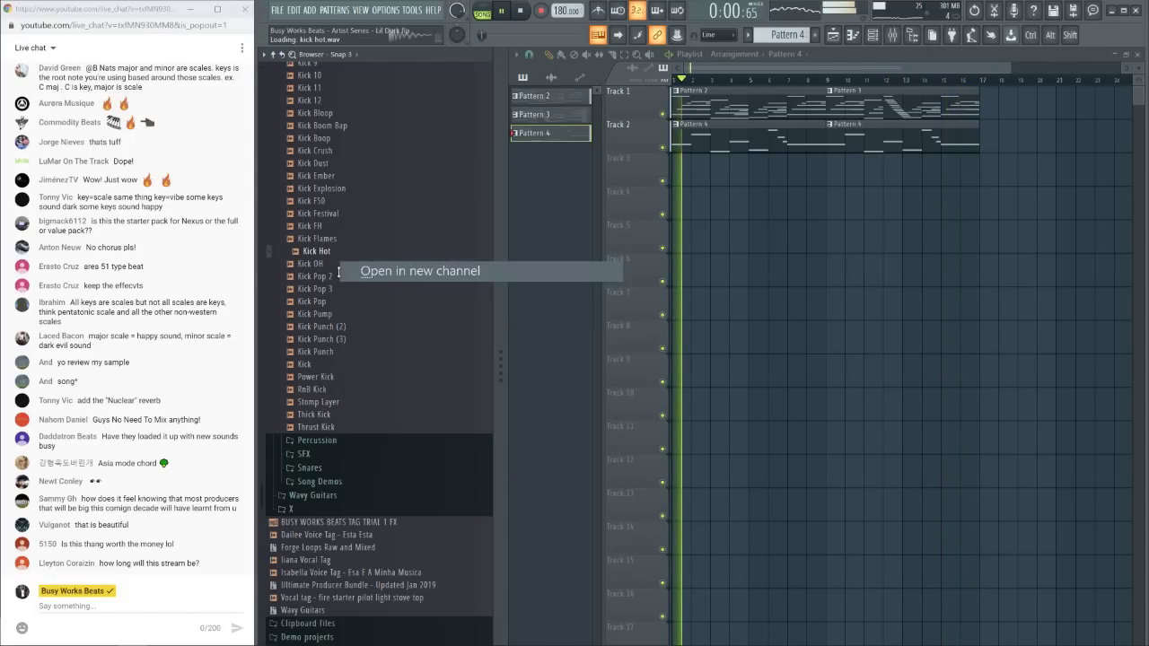
Create a new empty pattern, open the piano channel's Nexus instrument and stop playback
click(872, 34)
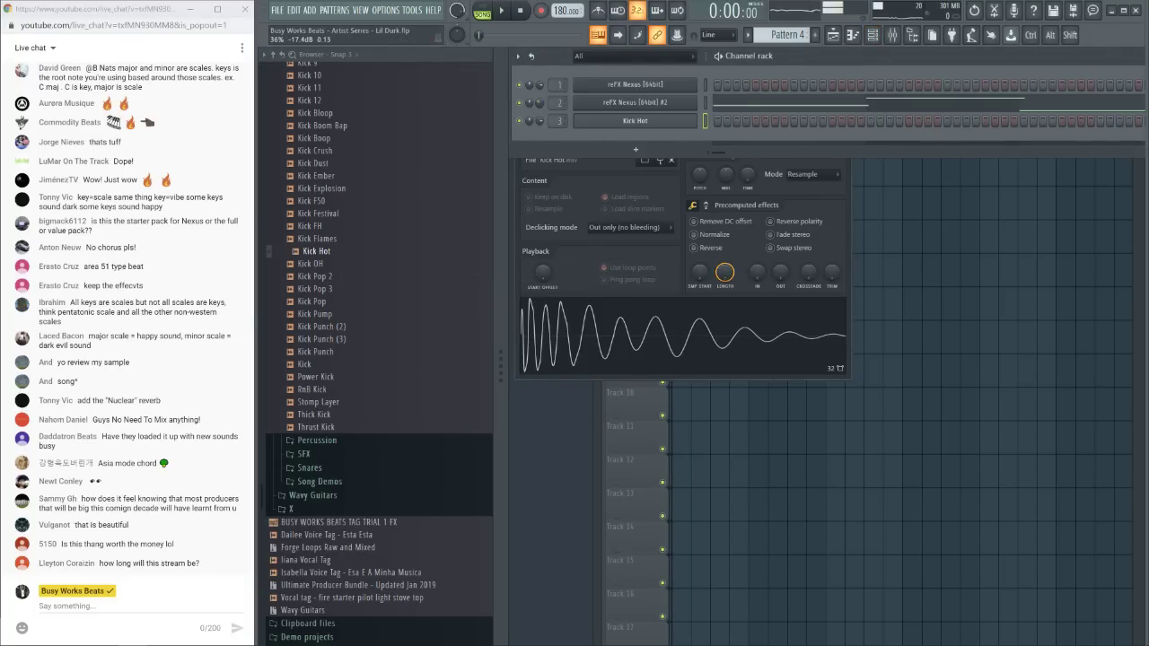
key(F4)
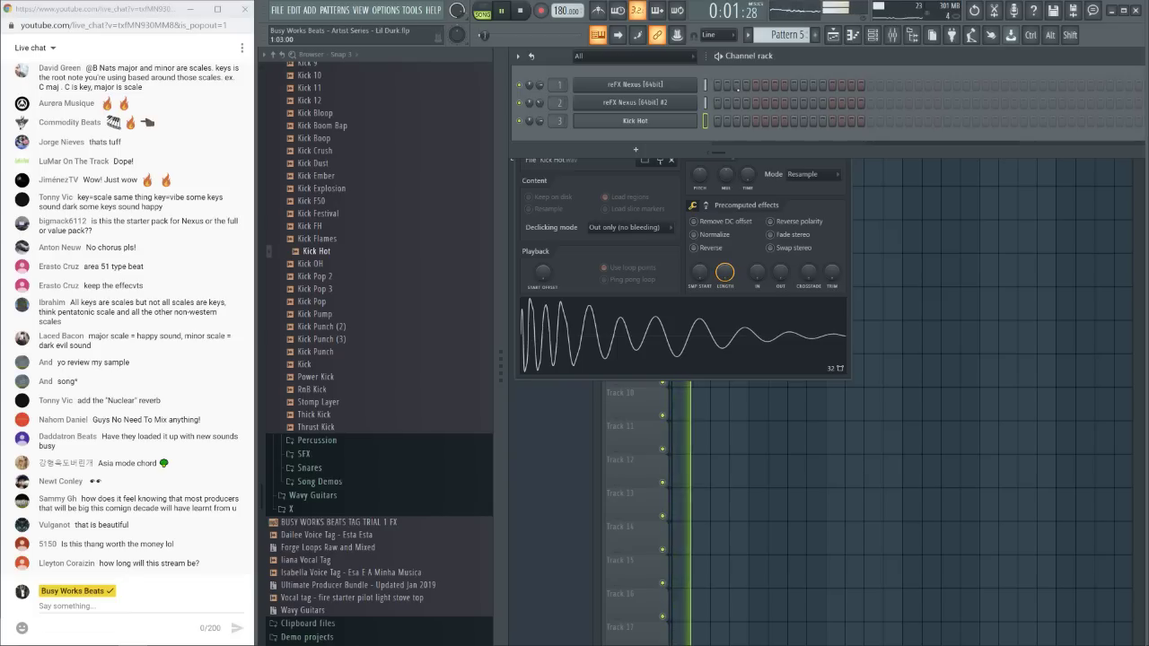
click(682, 86)
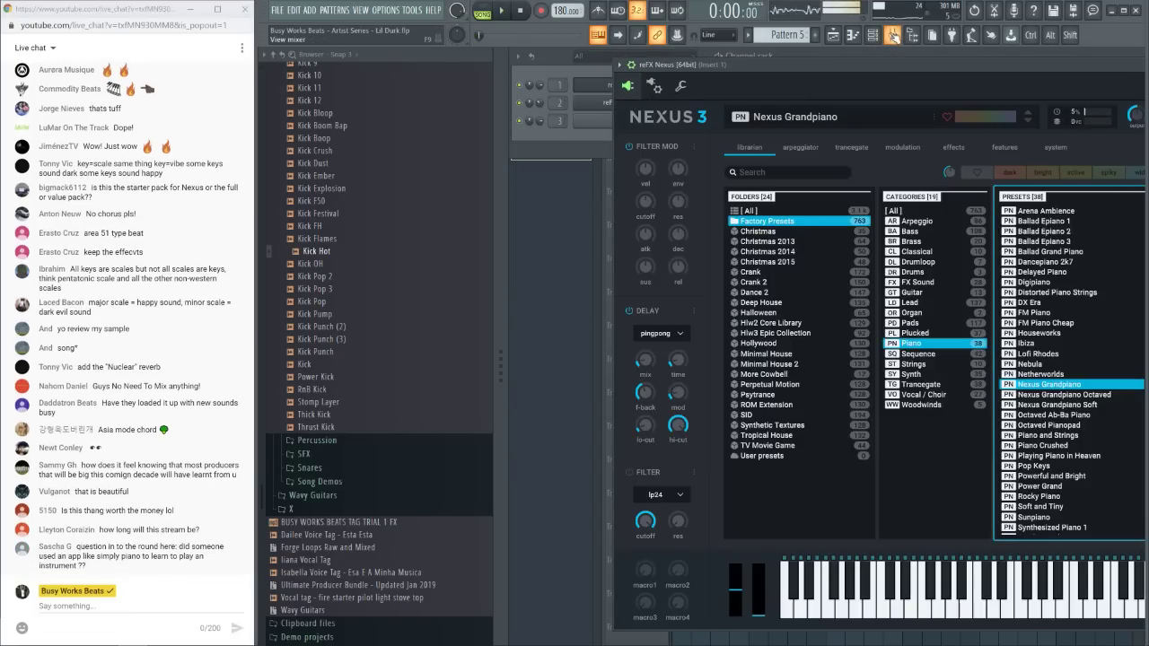
key(space)
Load Backmask into the first effect slot of the piano's mixer track, Insert 1, and lower its mix level during playback
click(892, 35)
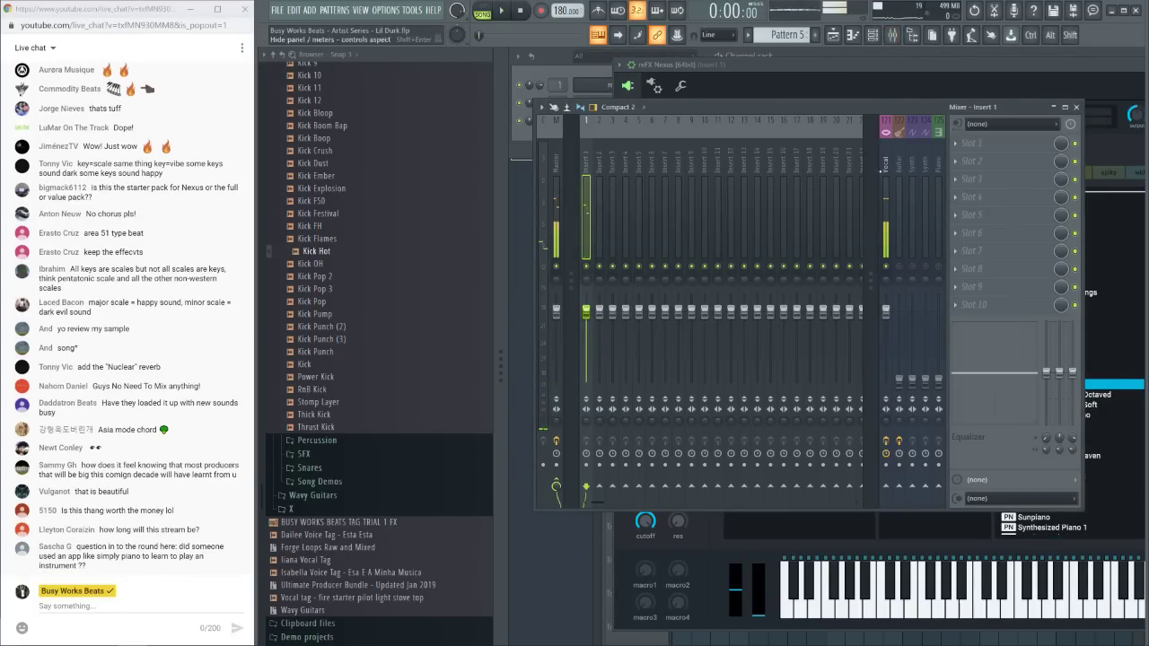
click(965, 151)
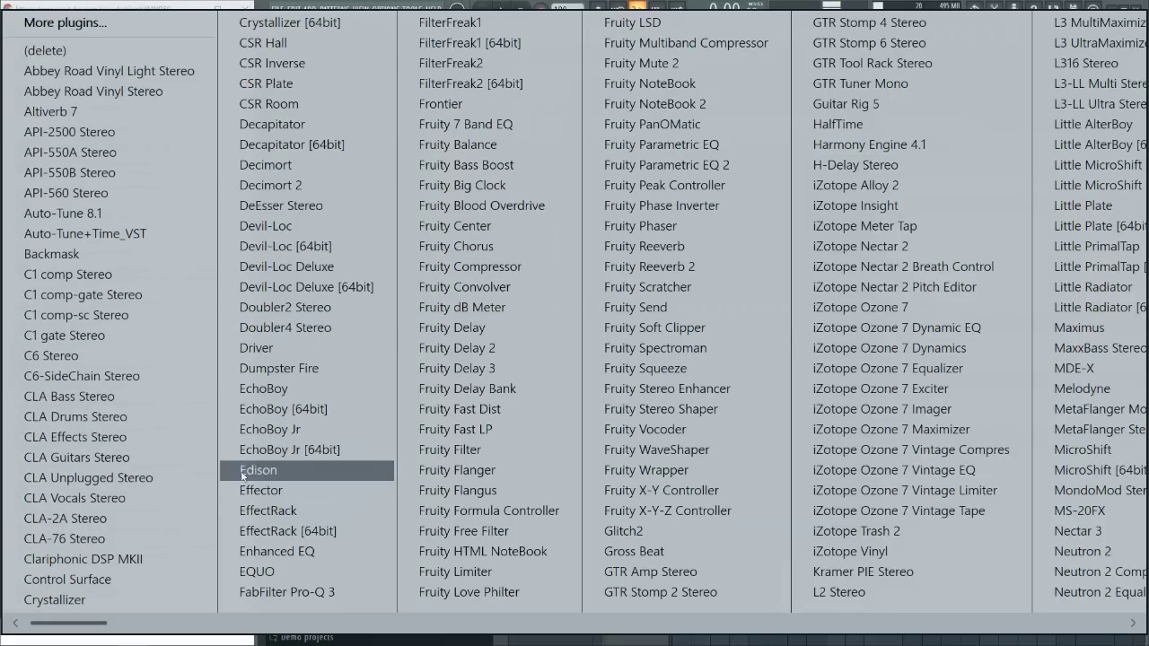
click(157, 254)
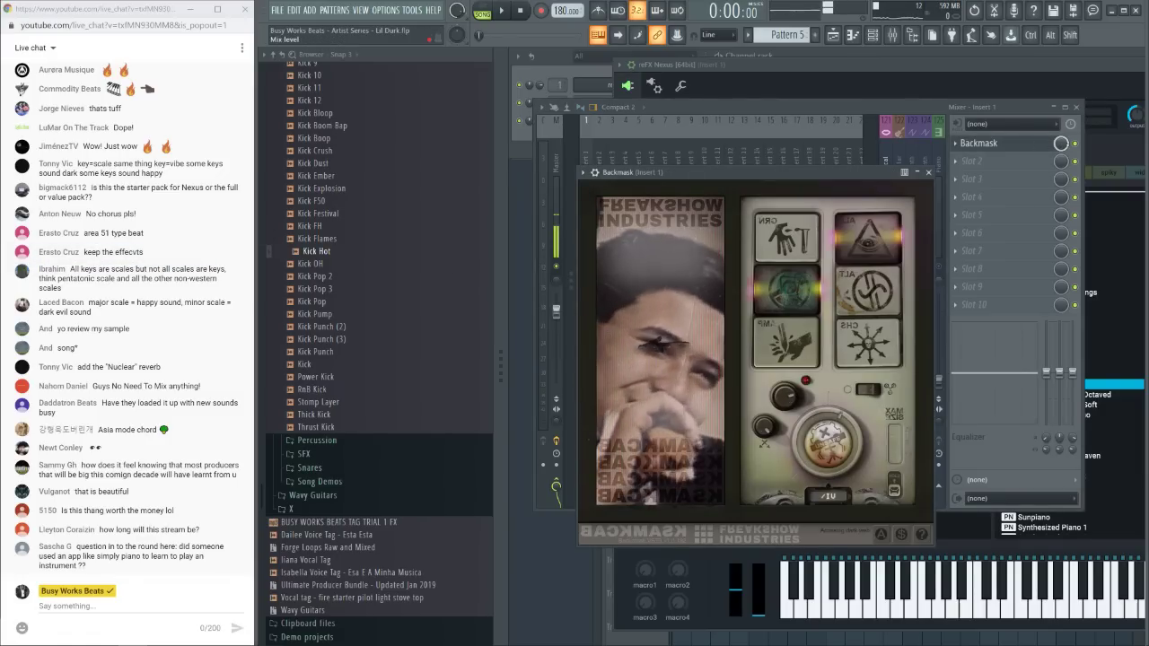
click(585, 311)
key(space)
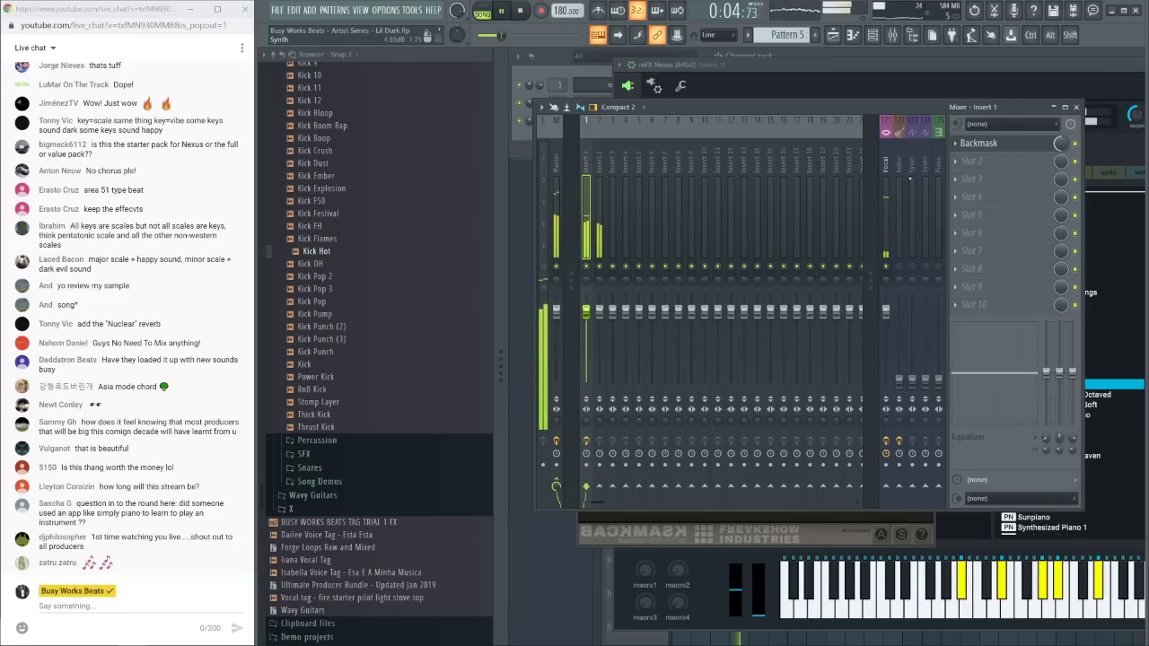
Create an automation clip for Backmask's mix level and show it in the playlist
right_click(1059, 144)
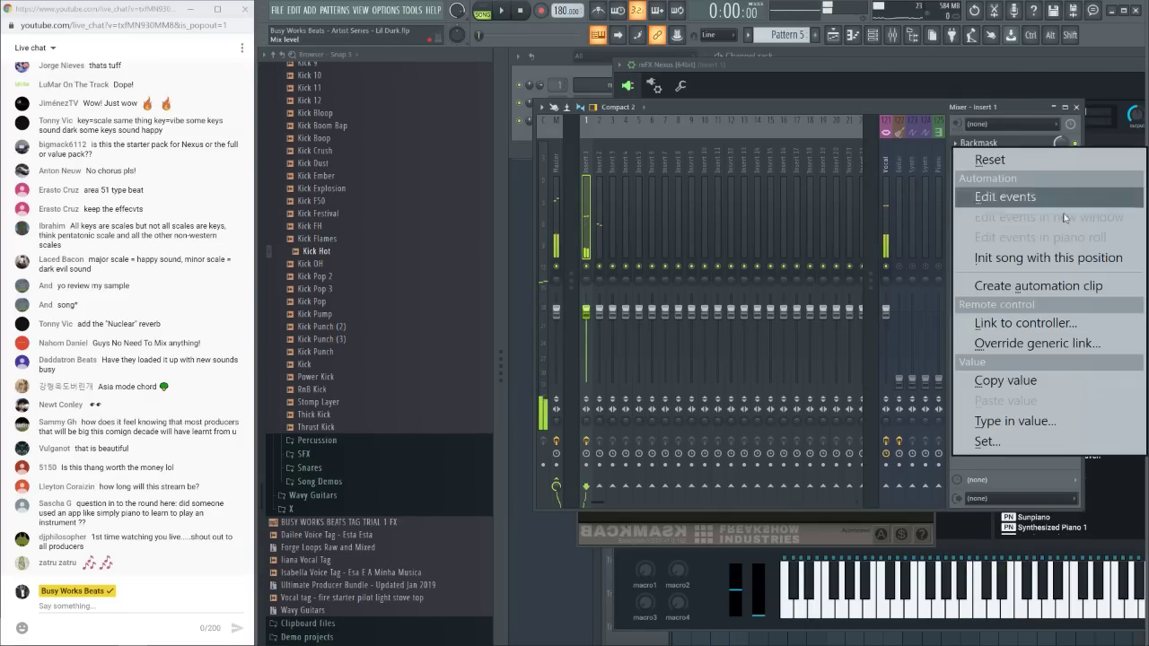
click(1006, 212)
click(835, 36)
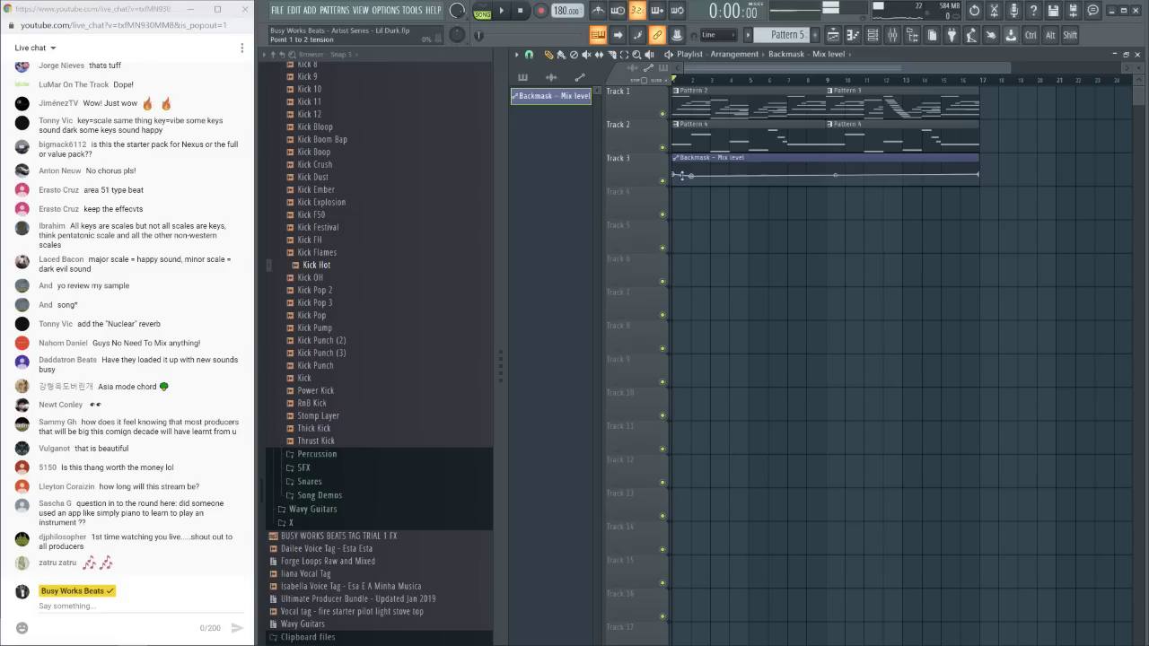
Shape the start of the Backmask mix level automation into two ramps rising to 51% at bars 2 and 4, with sharp drops
right_click(675, 176)
click(712, 176)
right_click(693, 178)
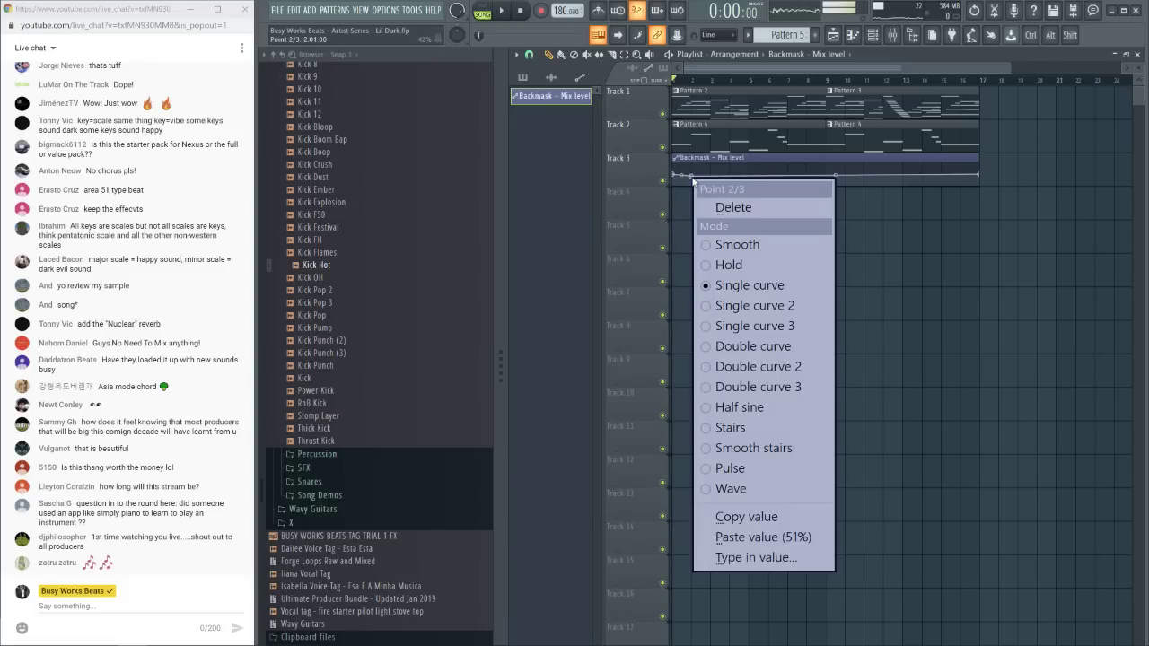
click(680, 179)
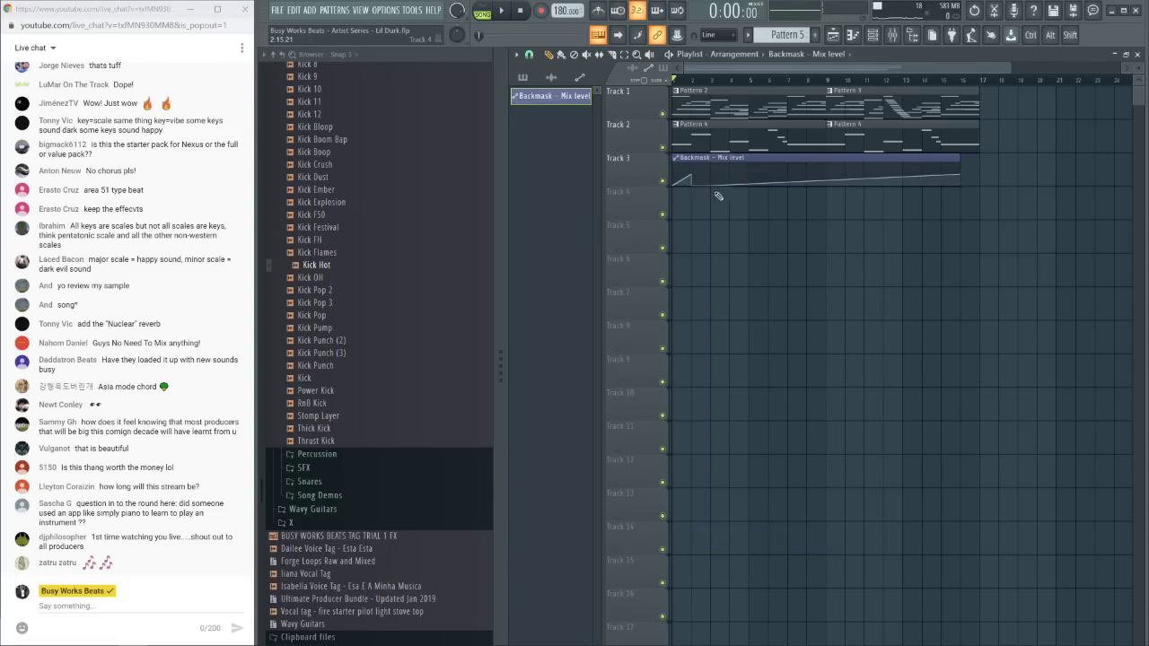
right_click(730, 176)
click(790, 539)
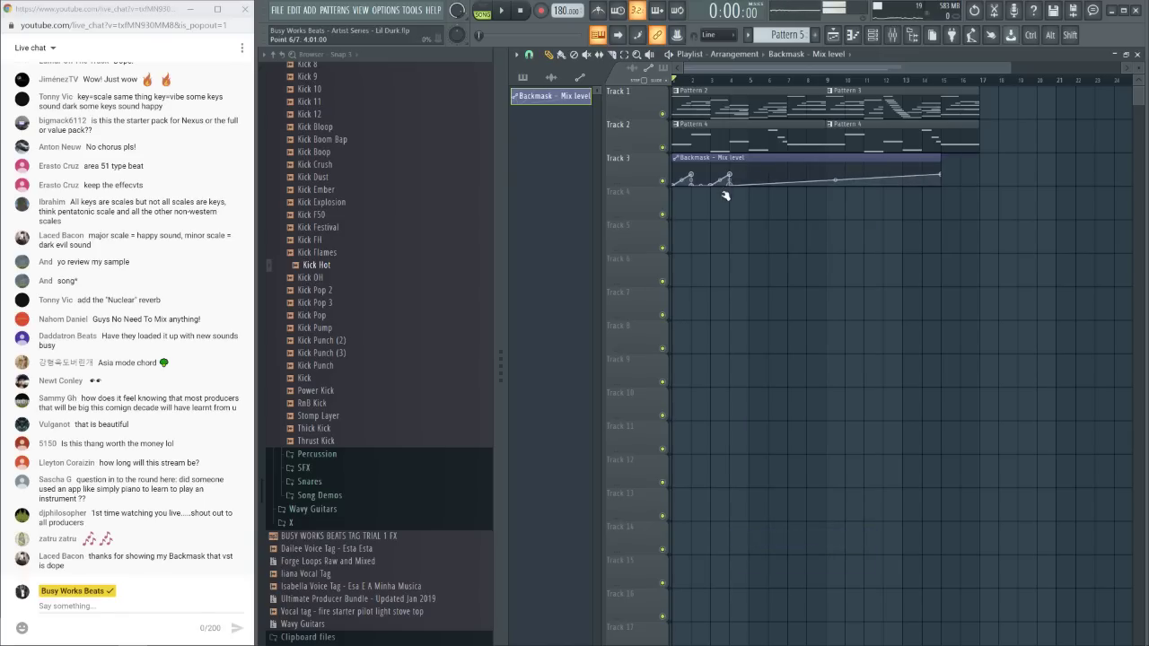
Complete the rising ramps in an eight-bar Backmask automation clip, repeat it from bar 9 on Track 3 and play the result
right_click(771, 178)
right_click(769, 176)
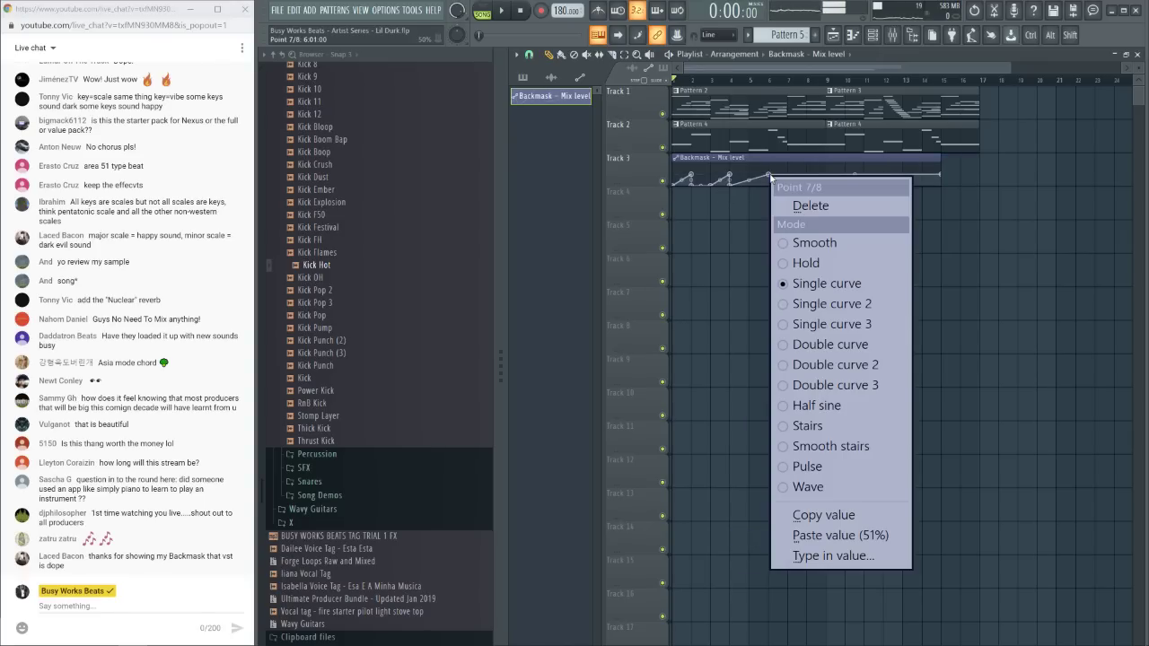
click(817, 536)
right_click(809, 178)
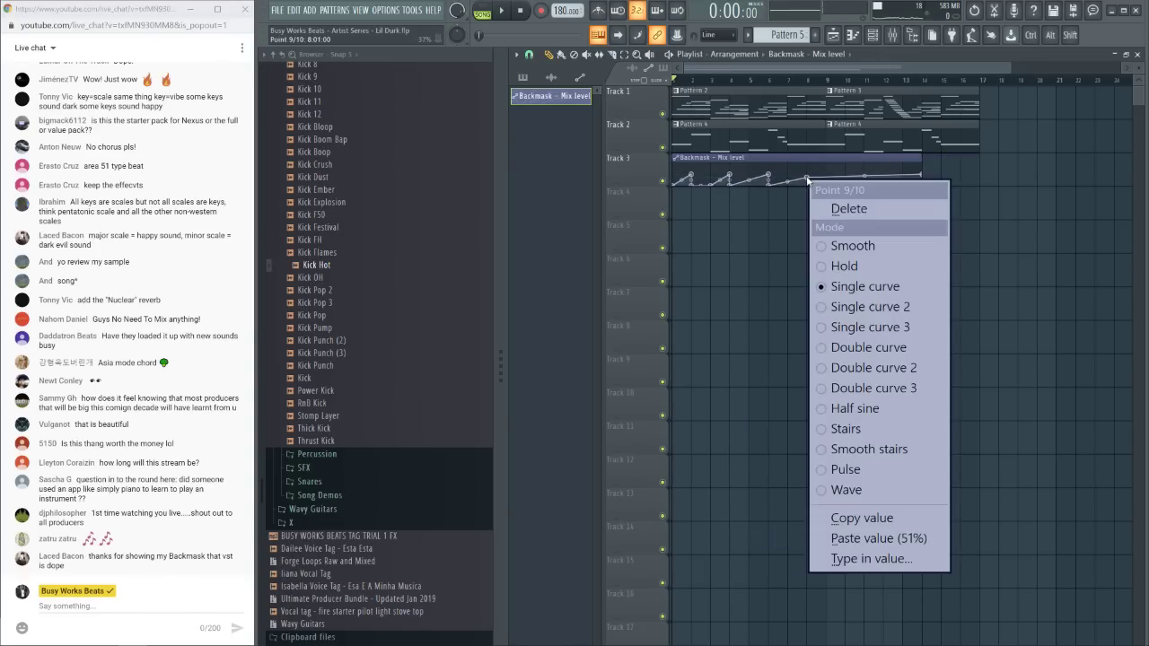
click(844, 536)
right_click(825, 181)
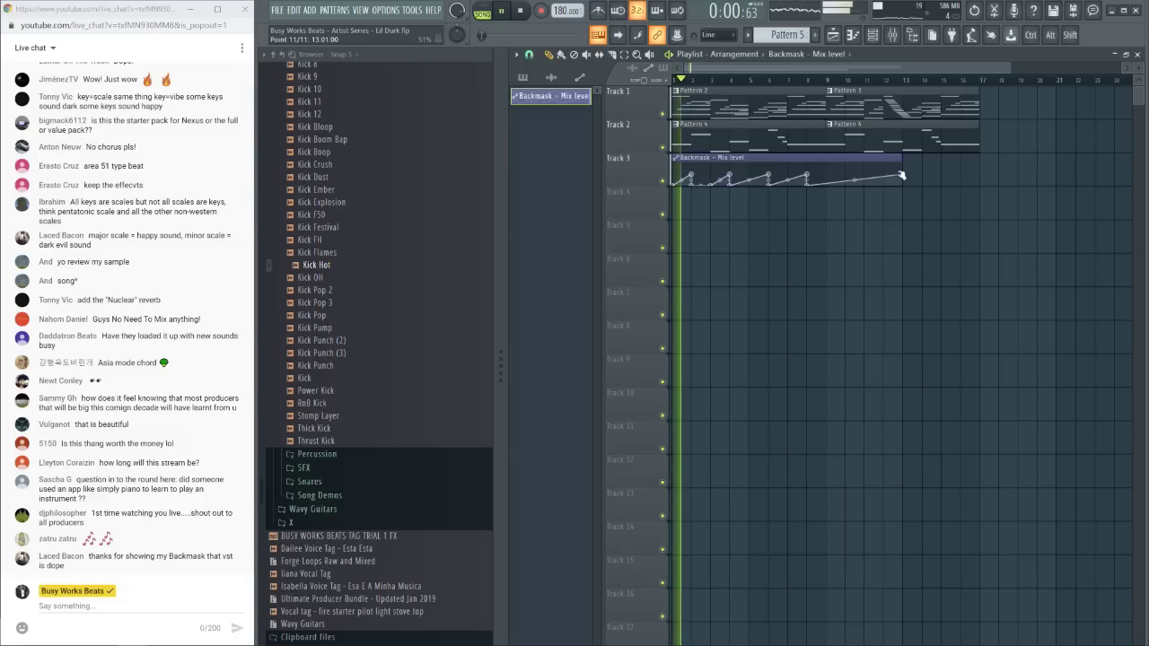
drag(891, 155, 862, 158)
key(space)
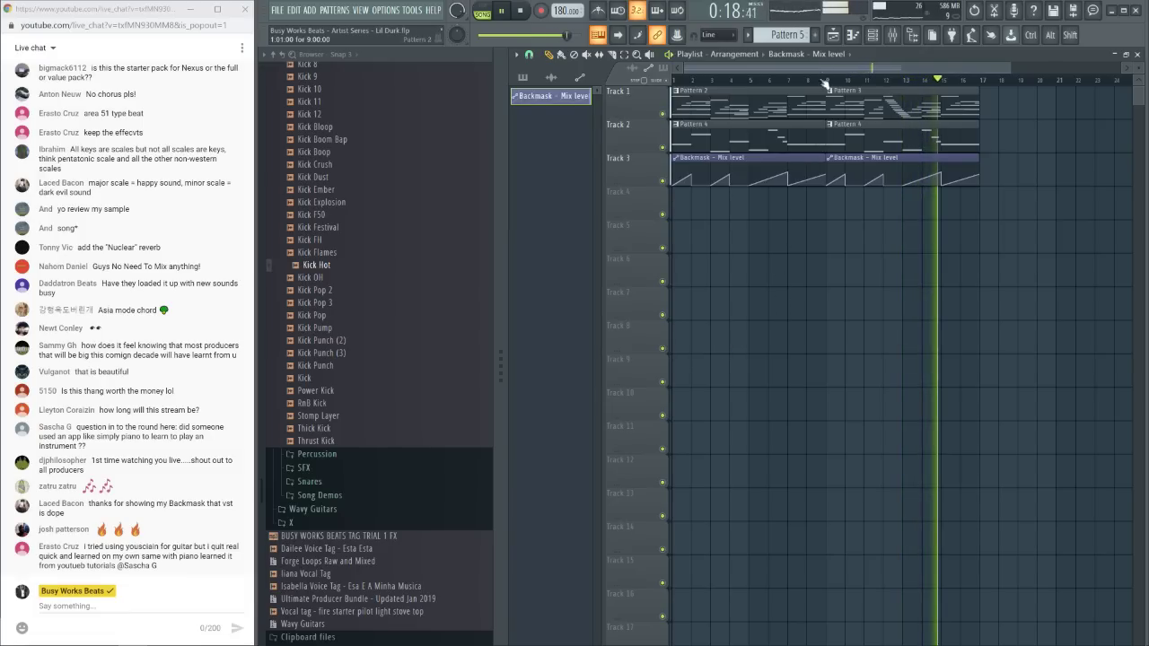
Review the mixer and channel rack, and browse the Ultimate Producer Bundle's Snares folder for a clap sound
click(872, 36)
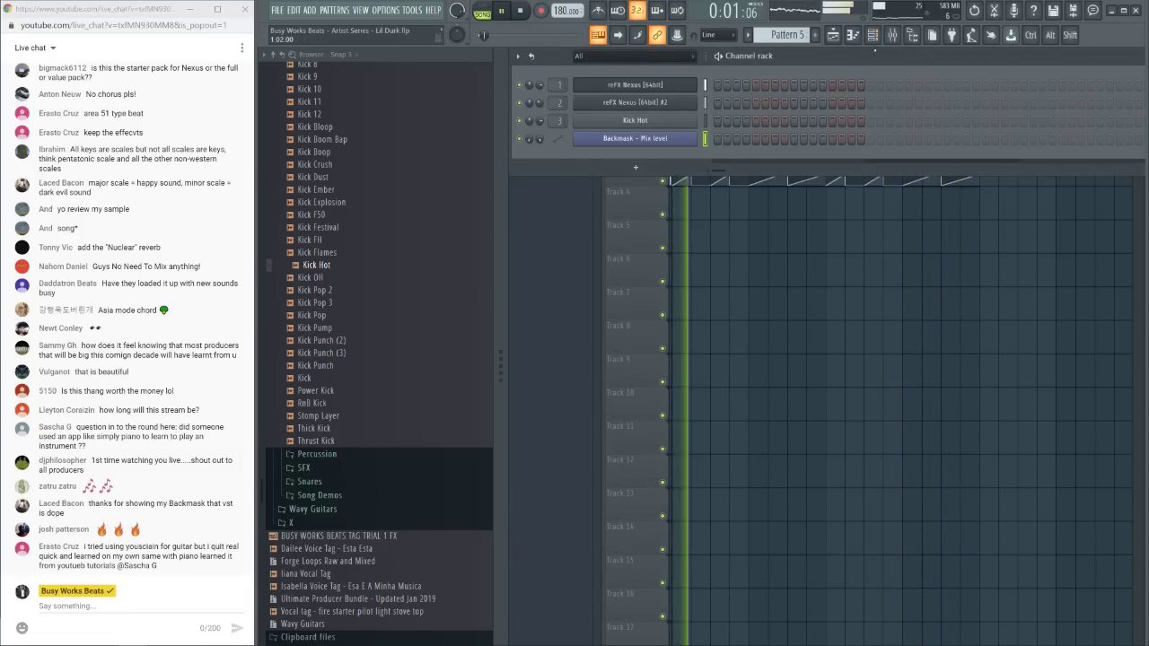
click(894, 36)
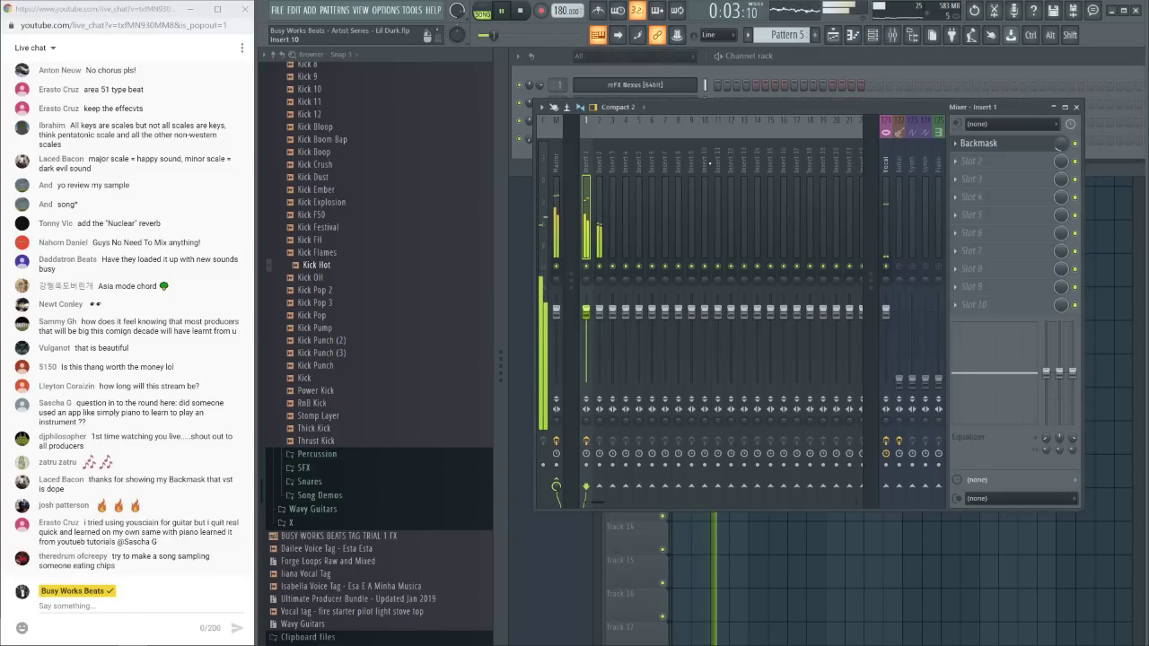
click(872, 36)
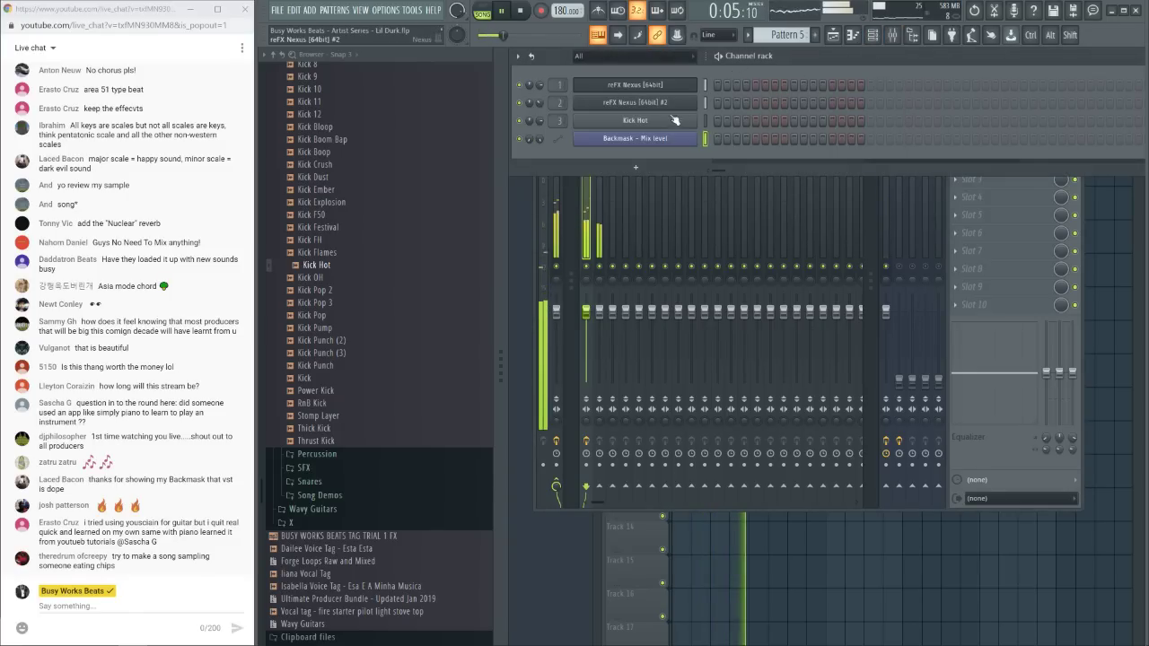
scroll(341, 330, down, 3)
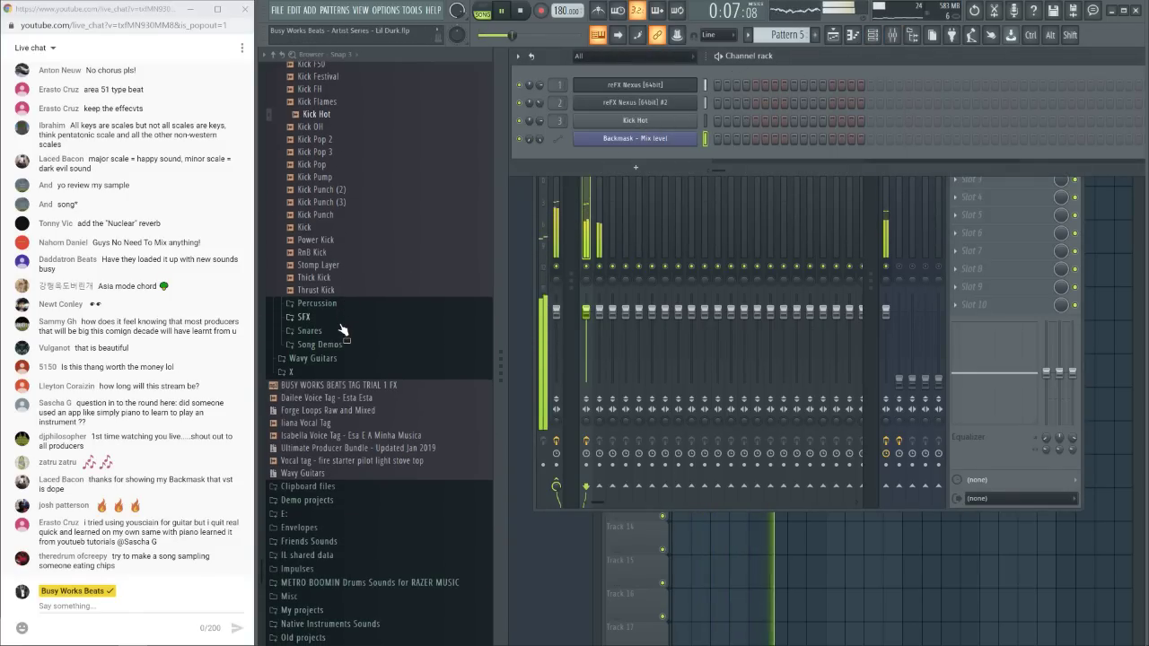
click(348, 331)
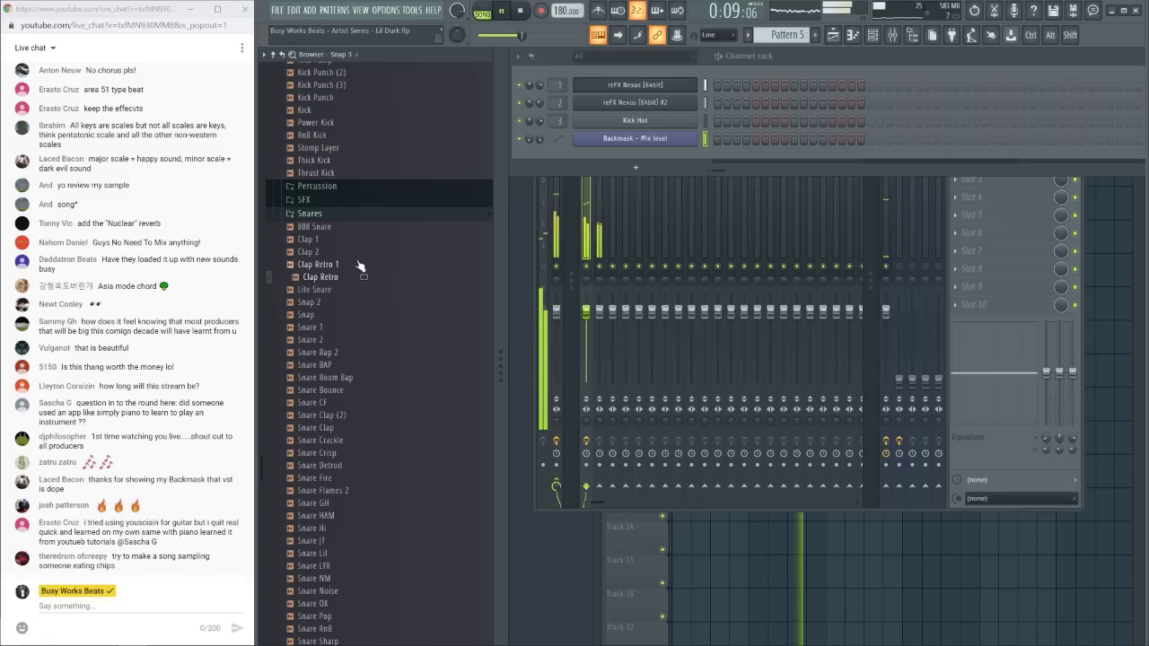
scroll(341, 281, up, 15)
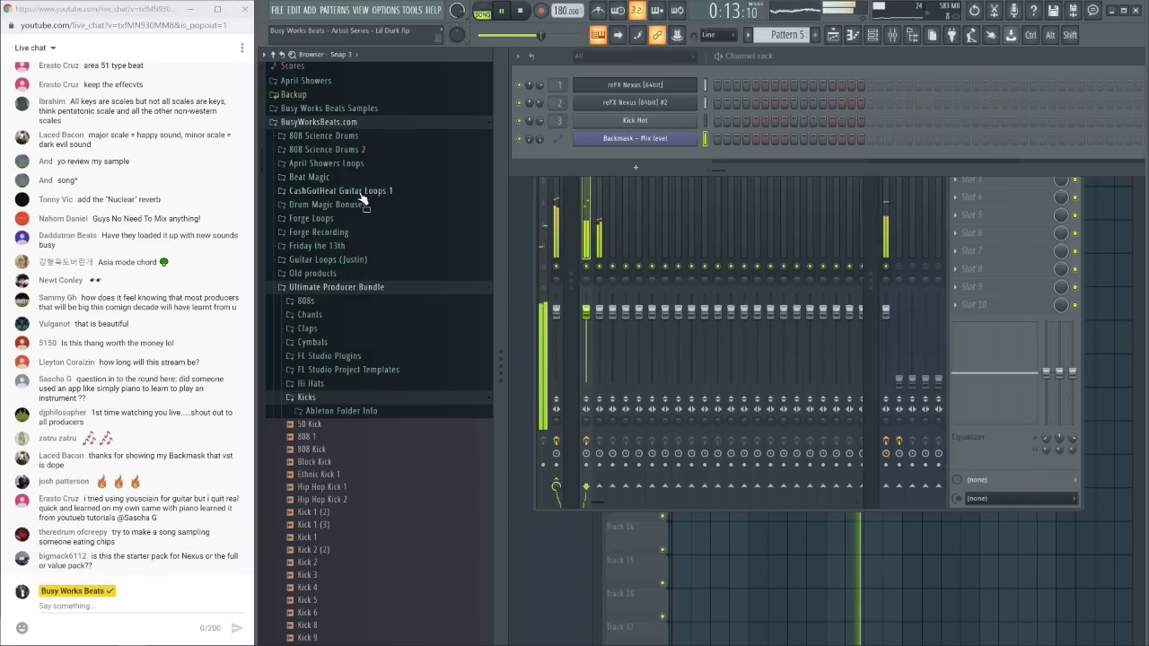
Open the Beat Magic Drums folder under BusyWorksBeats.com and look through its clap, snap and snap clap samples during playback
click(355, 177)
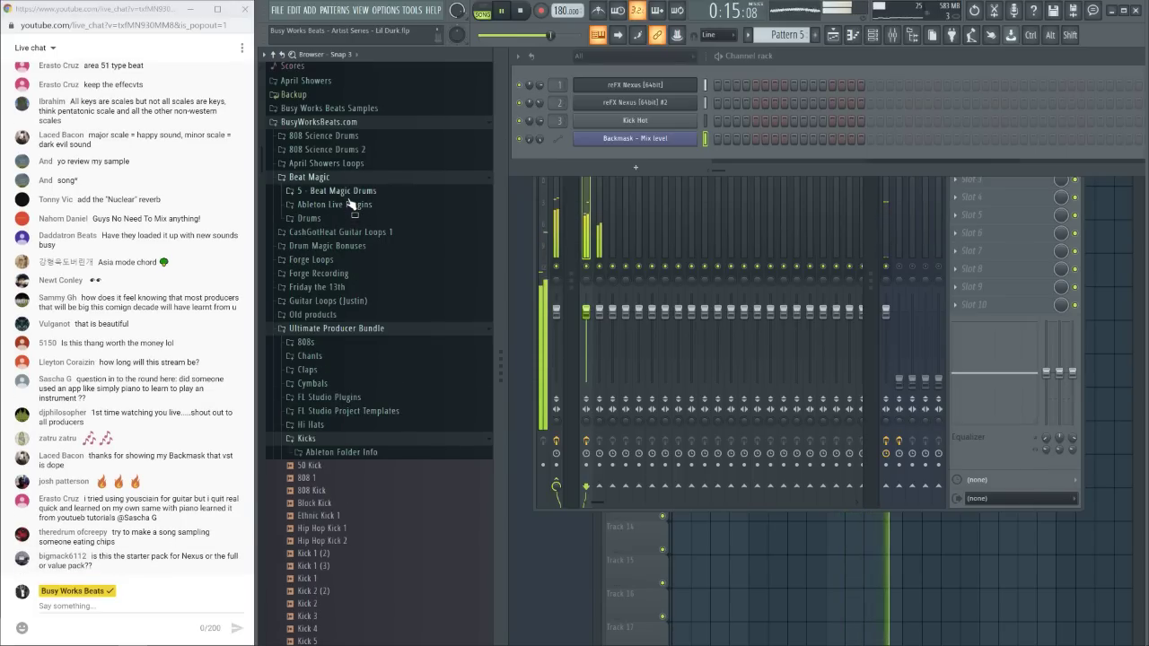
click(348, 191)
click(349, 205)
click(346, 233)
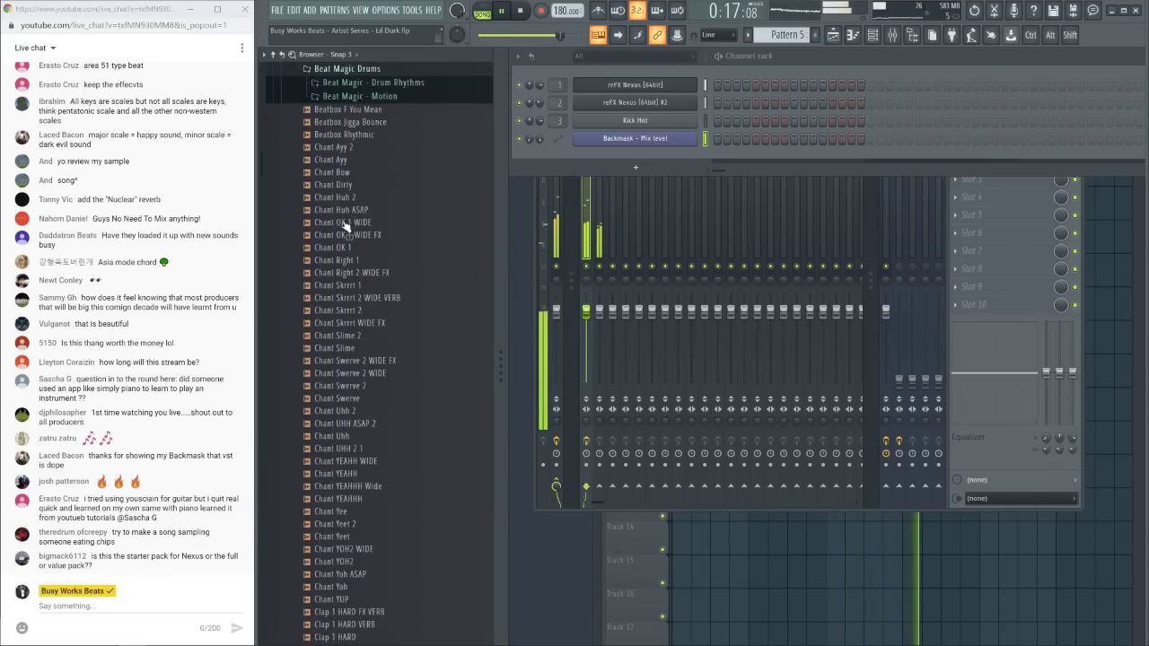
scroll(366, 354, down, 10)
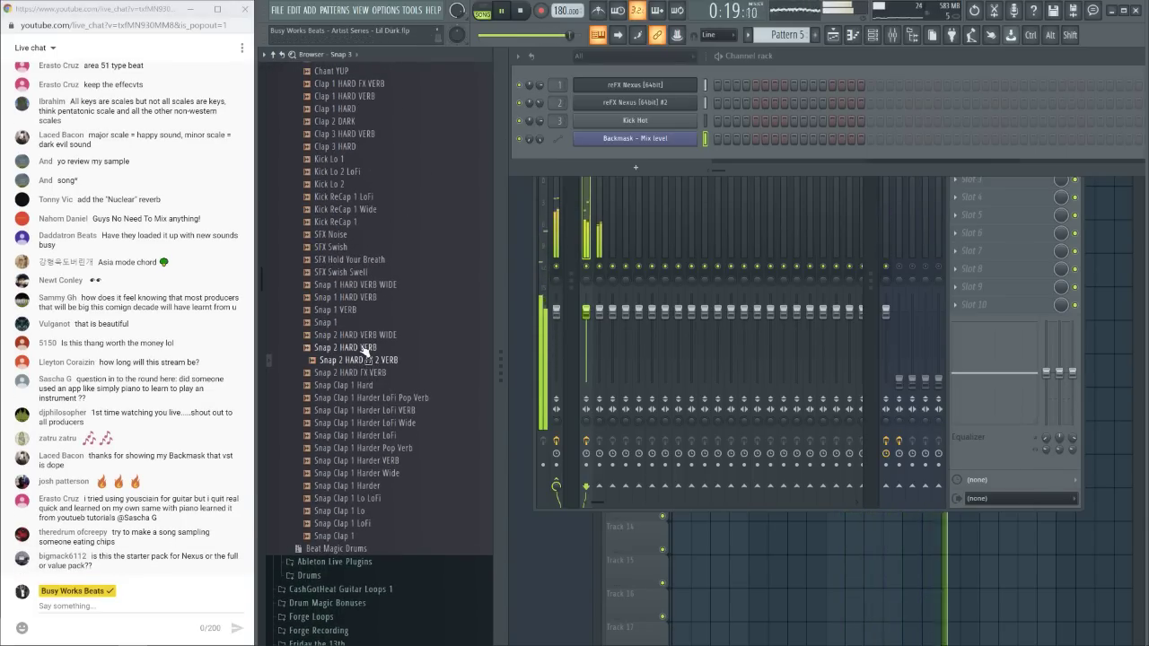
scroll(359, 321, up, 8)
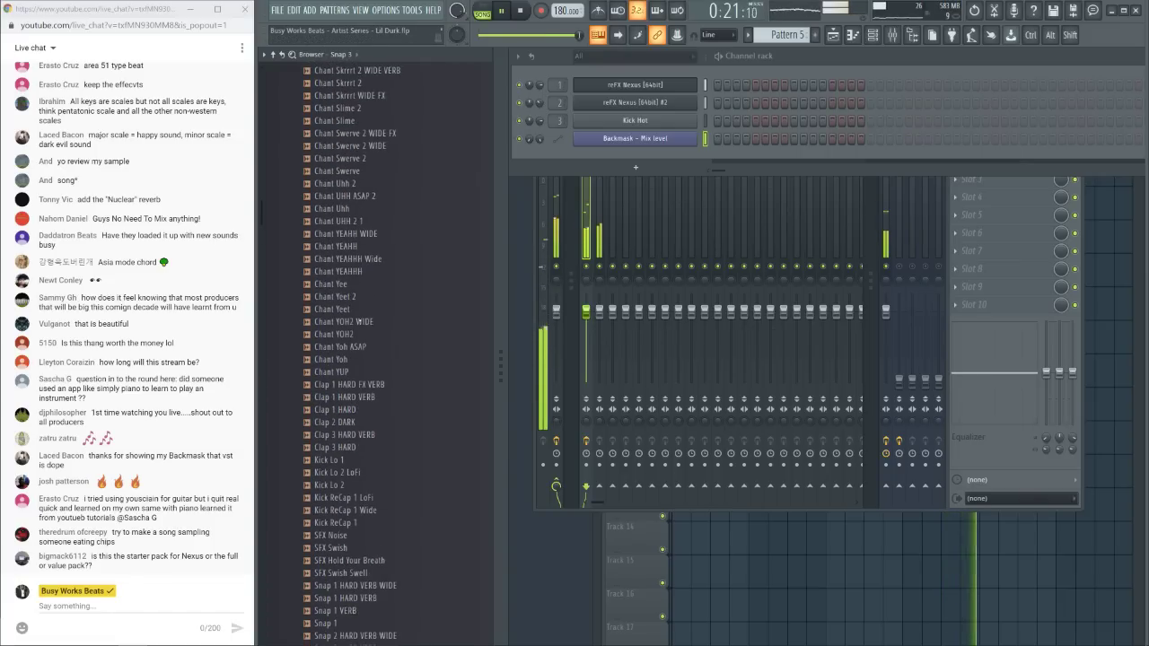
scroll(372, 395, down, 10)
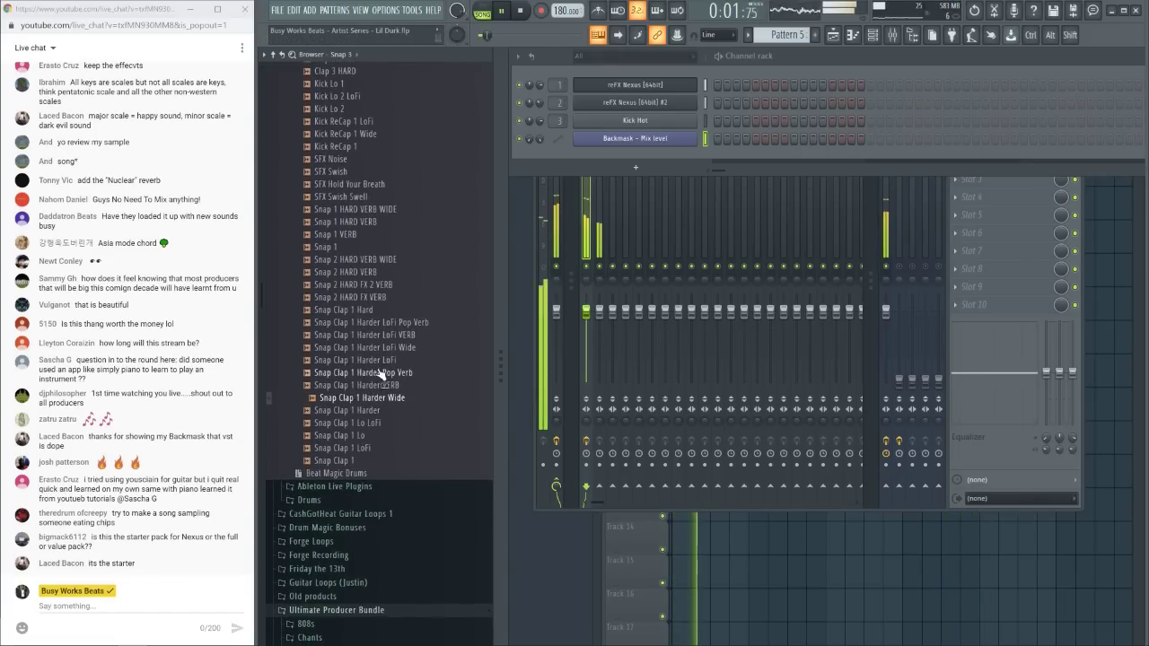
scroll(406, 359, up, 15)
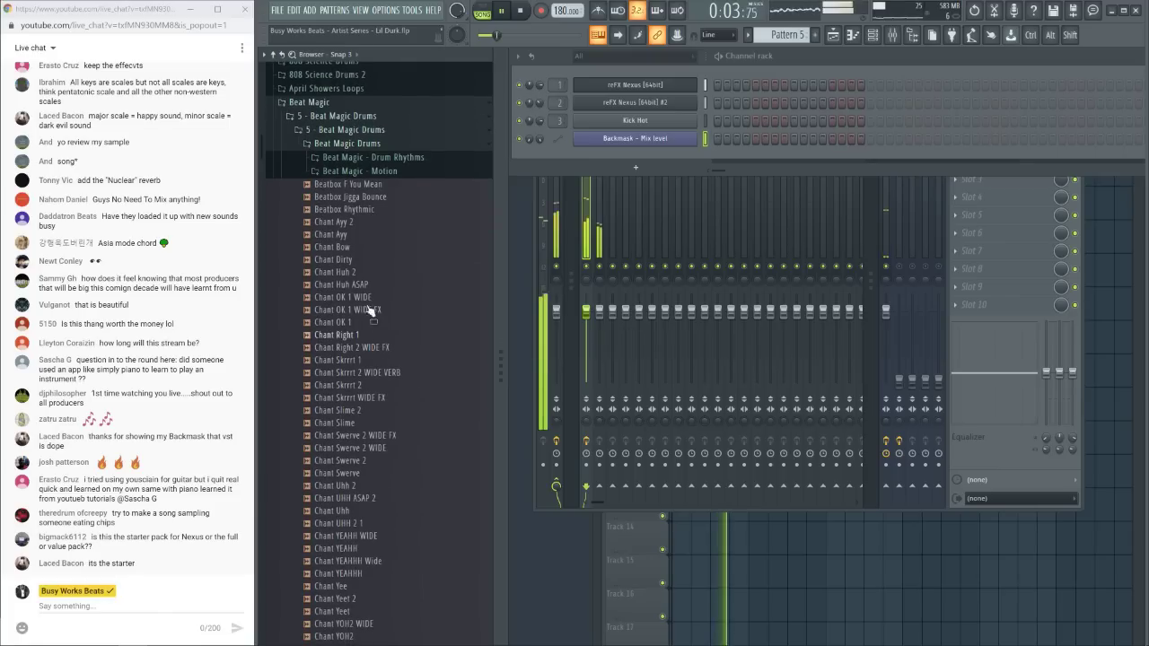
scroll(356, 254, down, 14)
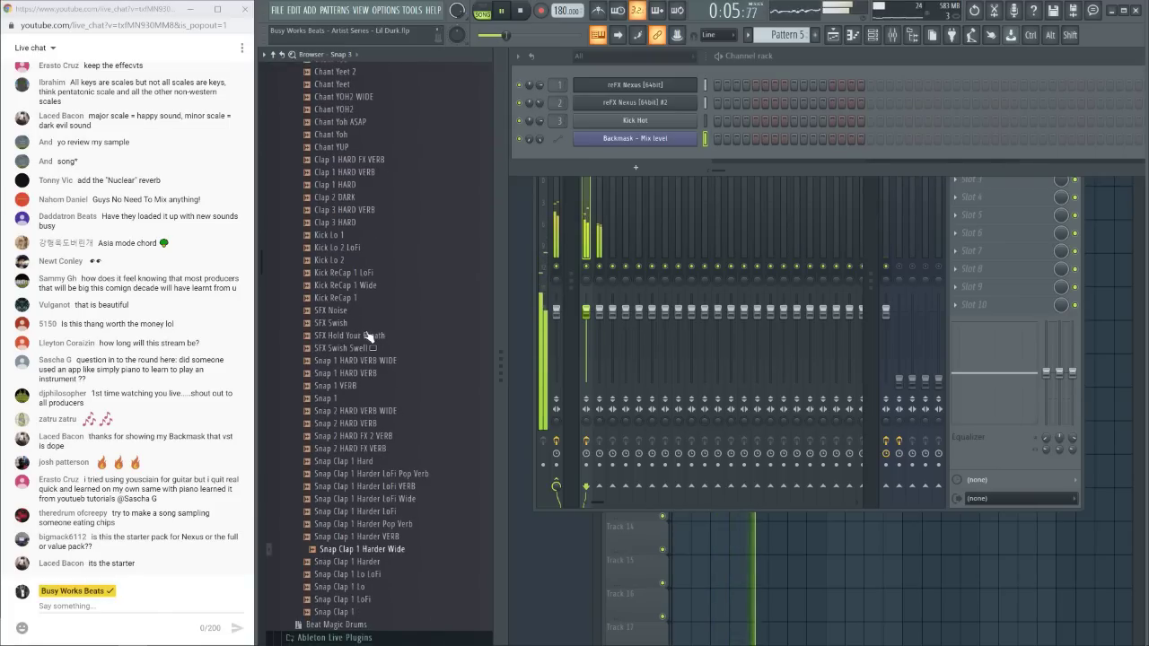
scroll(351, 258, up, 2)
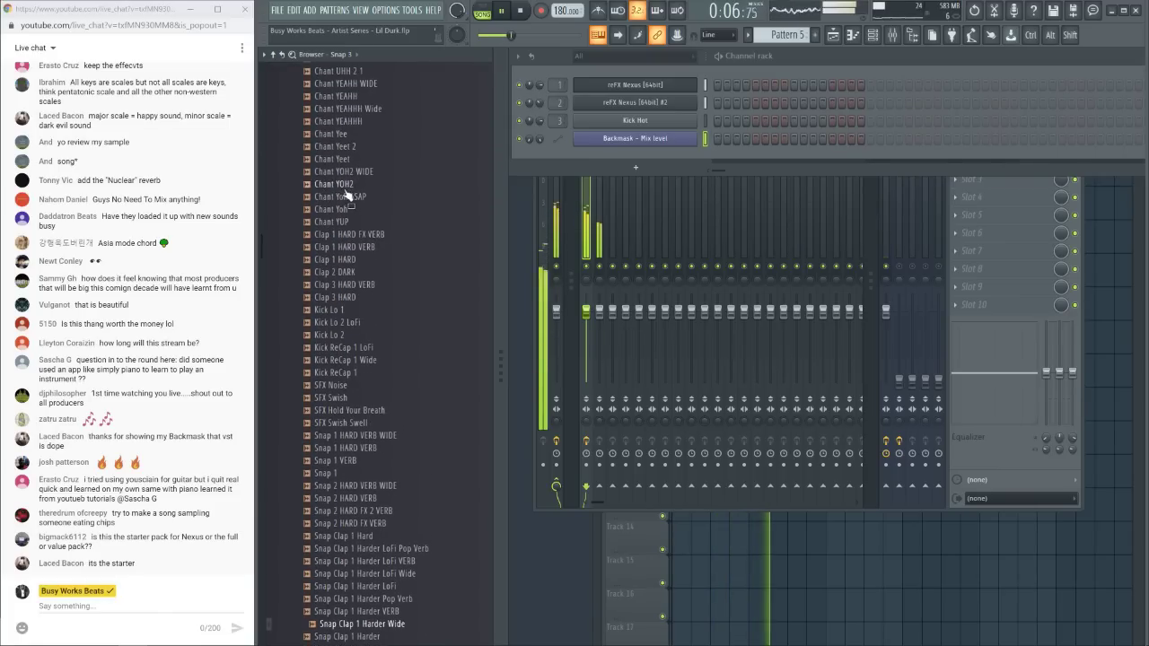
Audition Clap 1 HARD and the neighbouring claps, and collapse the Beat Magic Drums sample list
click(352, 260)
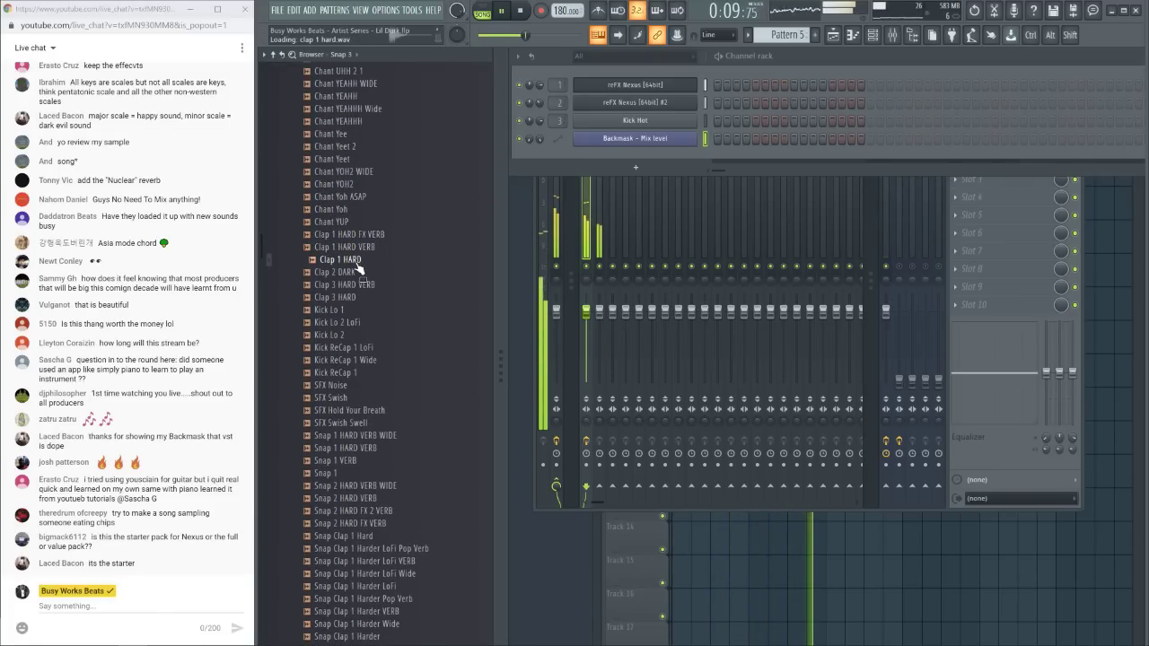
right_click(358, 265)
click(348, 266)
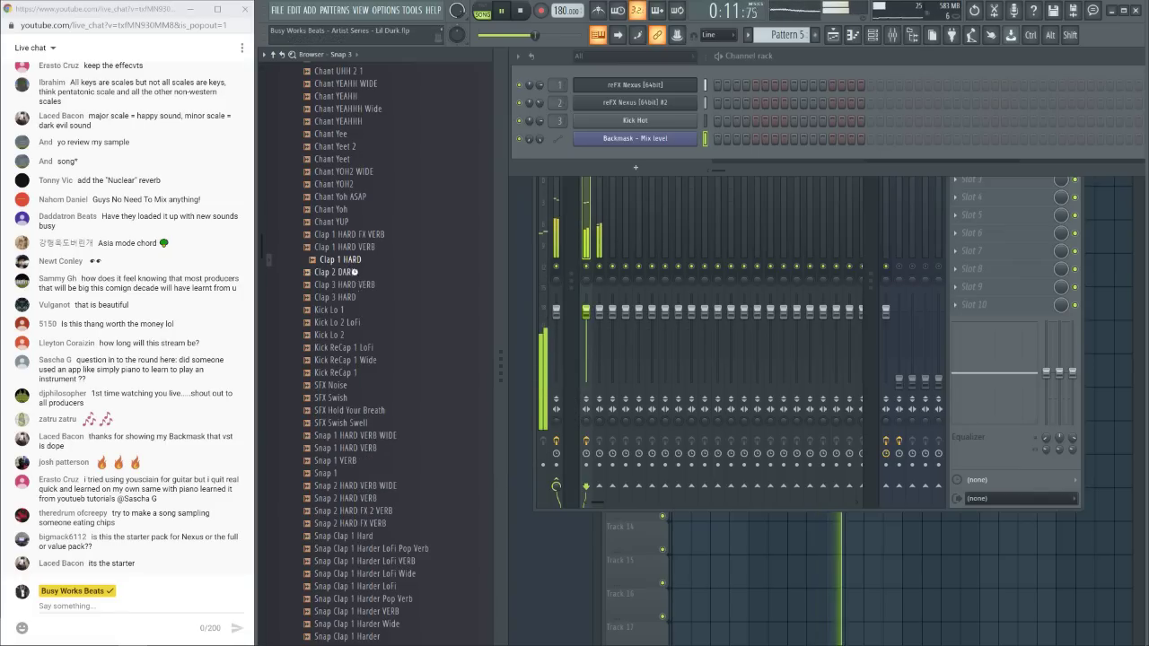
click(357, 297)
scroll(358, 288, up, 2)
scroll(357, 269, up, 10)
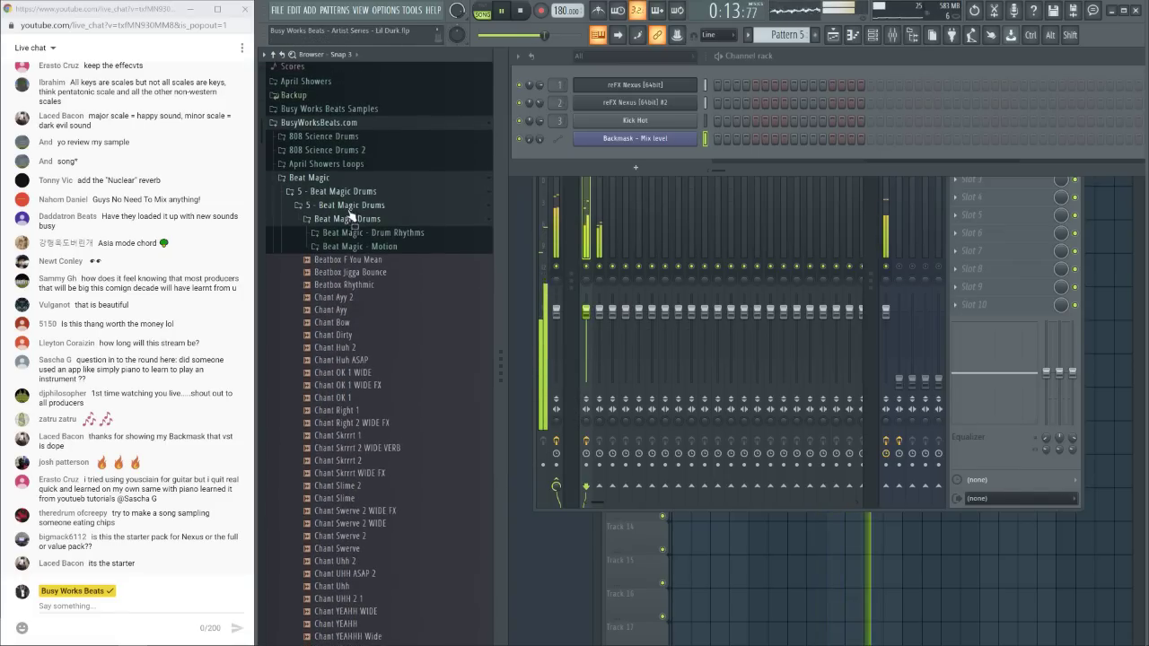
click(350, 231)
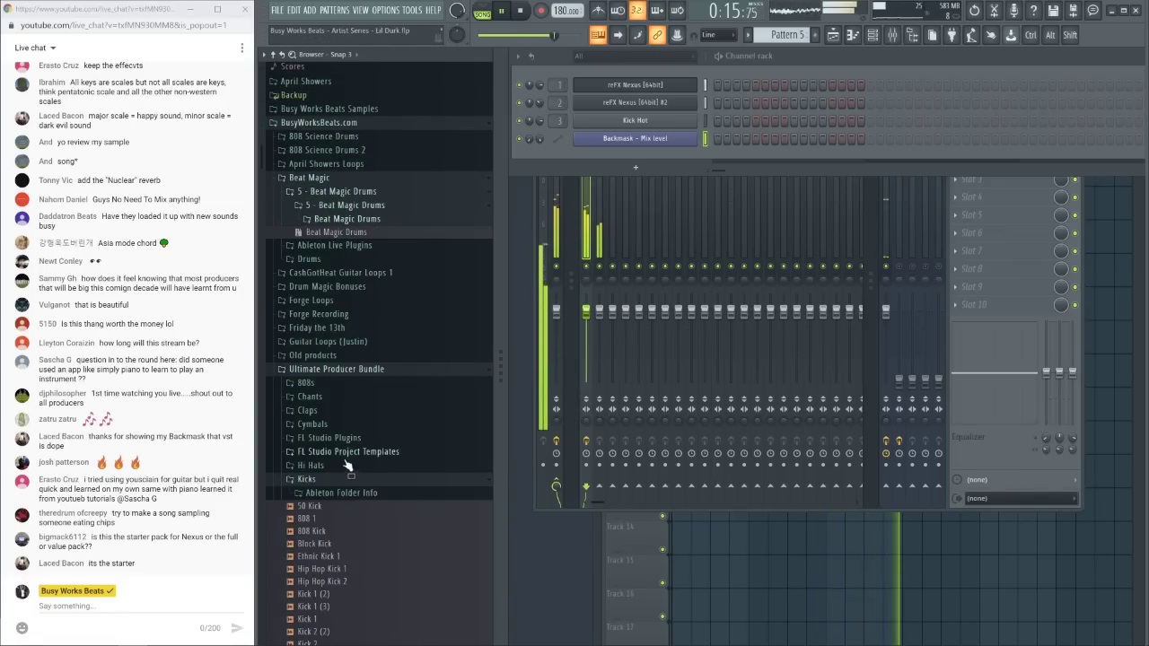
Find 808 Clap in the Ultimate Producer Bundle's Claps folder and open it in a new channel
scroll(364, 359, down, 1)
scroll(357, 385, up, 1)
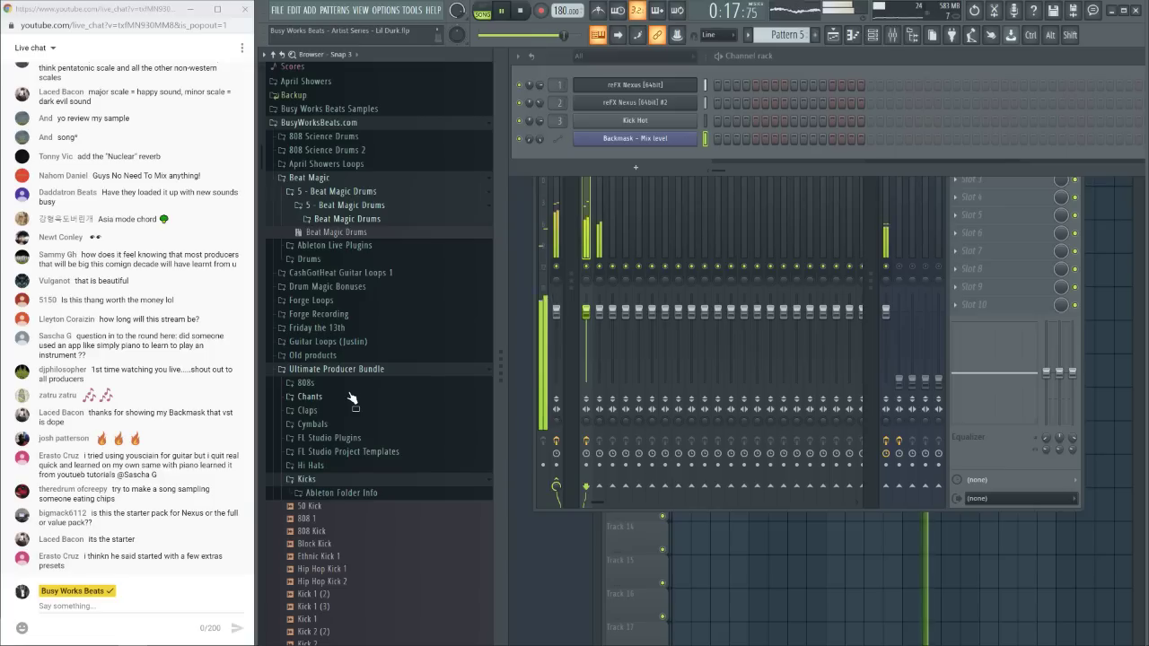
scroll(359, 410, down, 4)
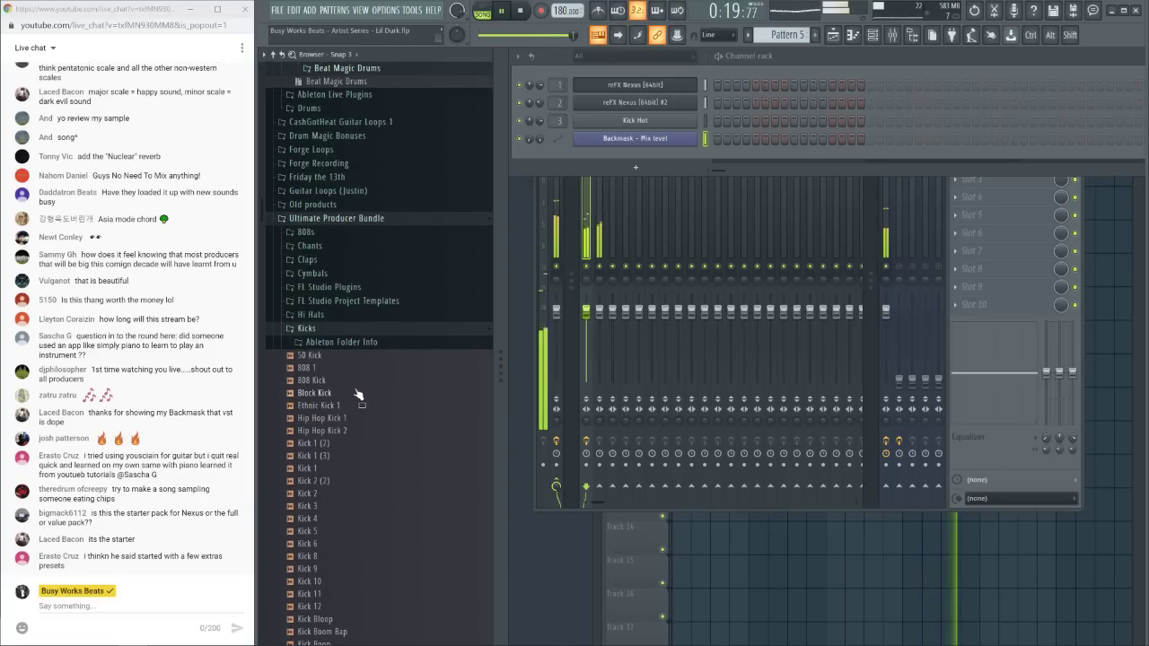
click(344, 263)
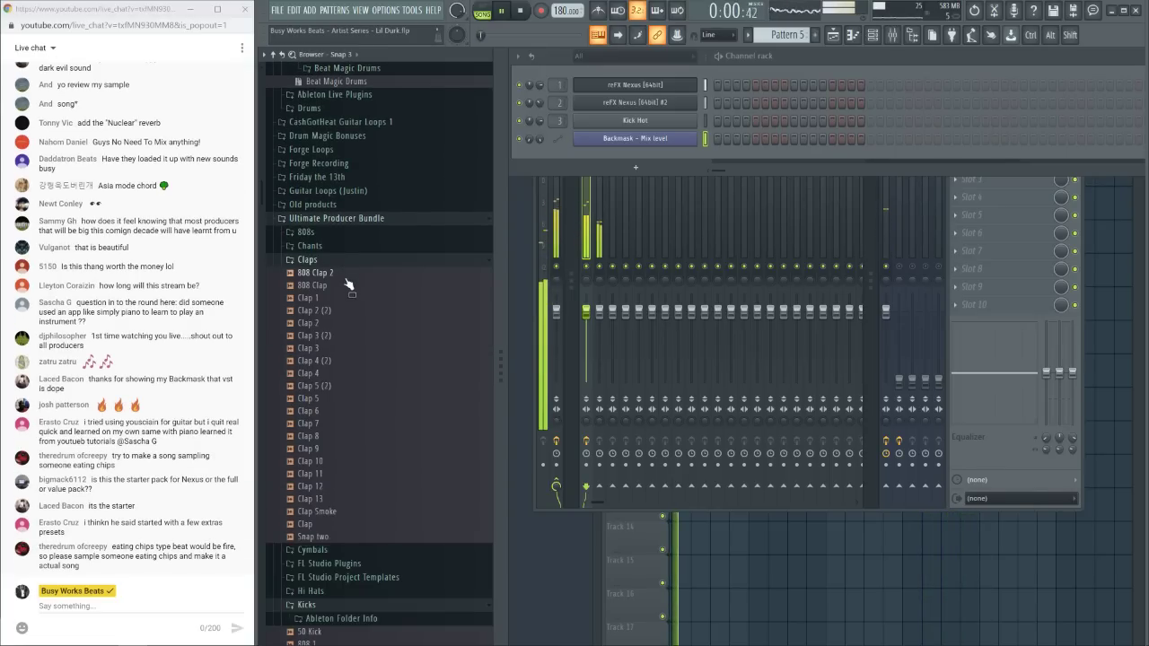
right_click(349, 285)
click(359, 302)
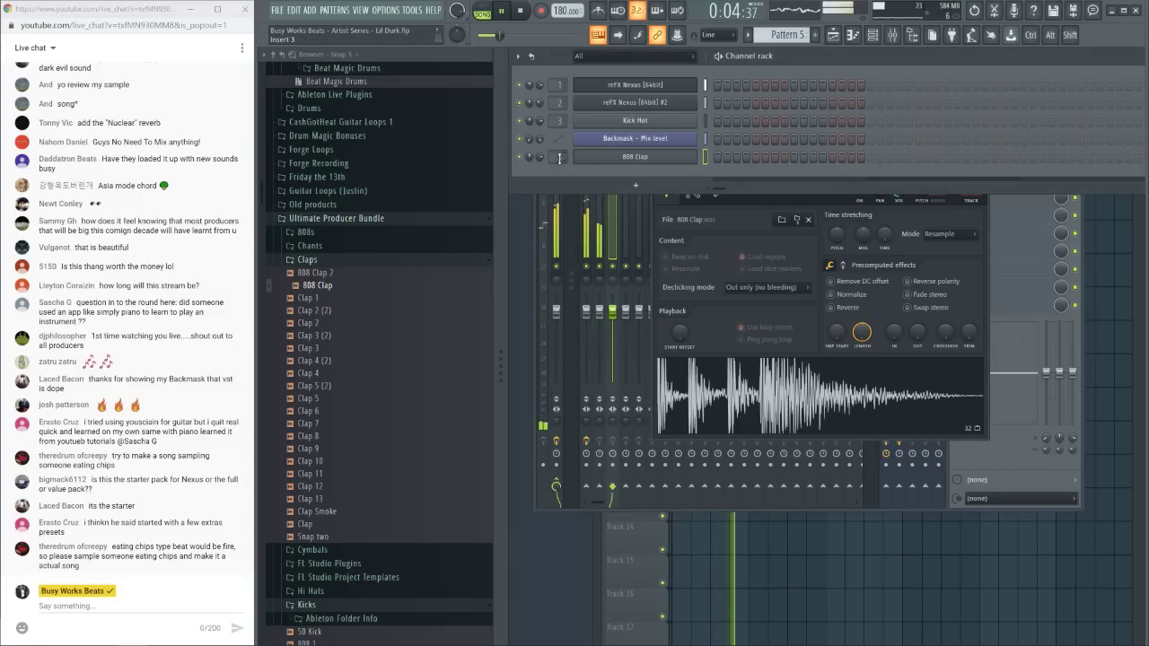
Route the 808 Clap channel to mixer track 4 and stop playback
key(space)
key(F5)
key(space)
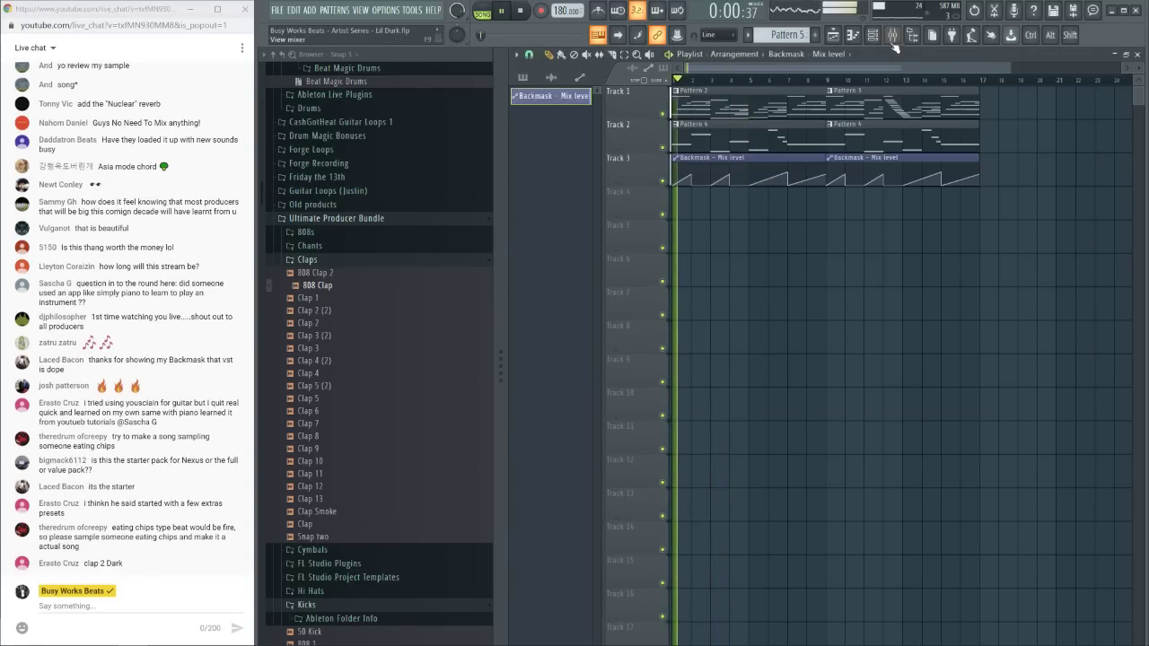
key(F6)
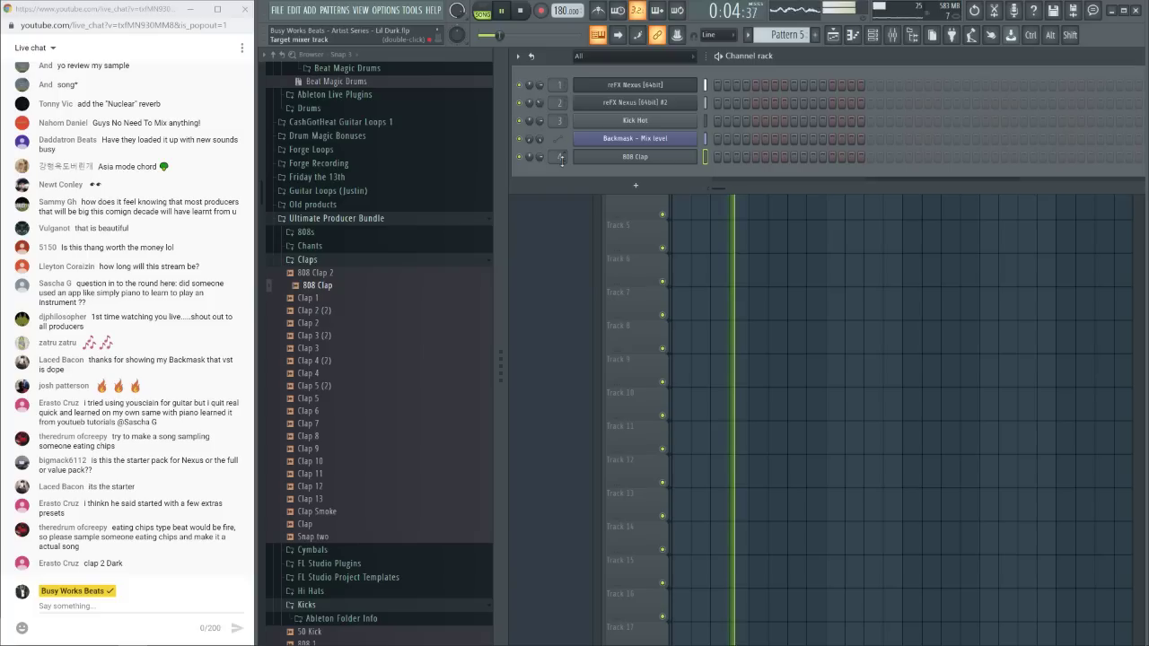
key(space)
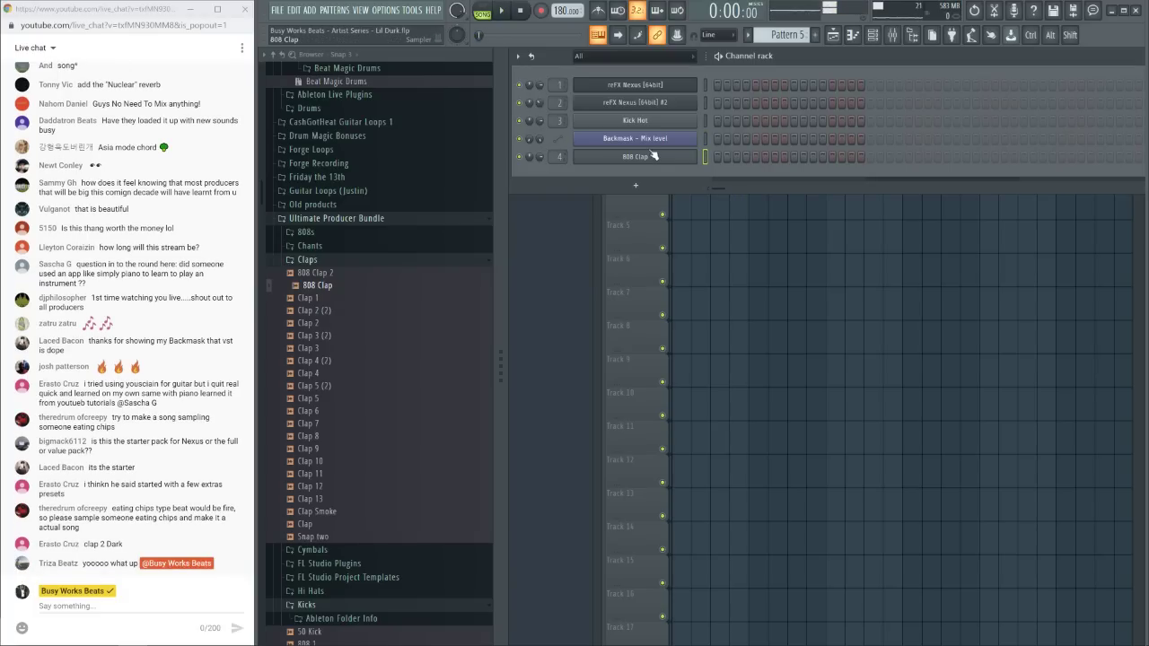
Play the arrangement briefly, stop it and show the playlist
key(space)
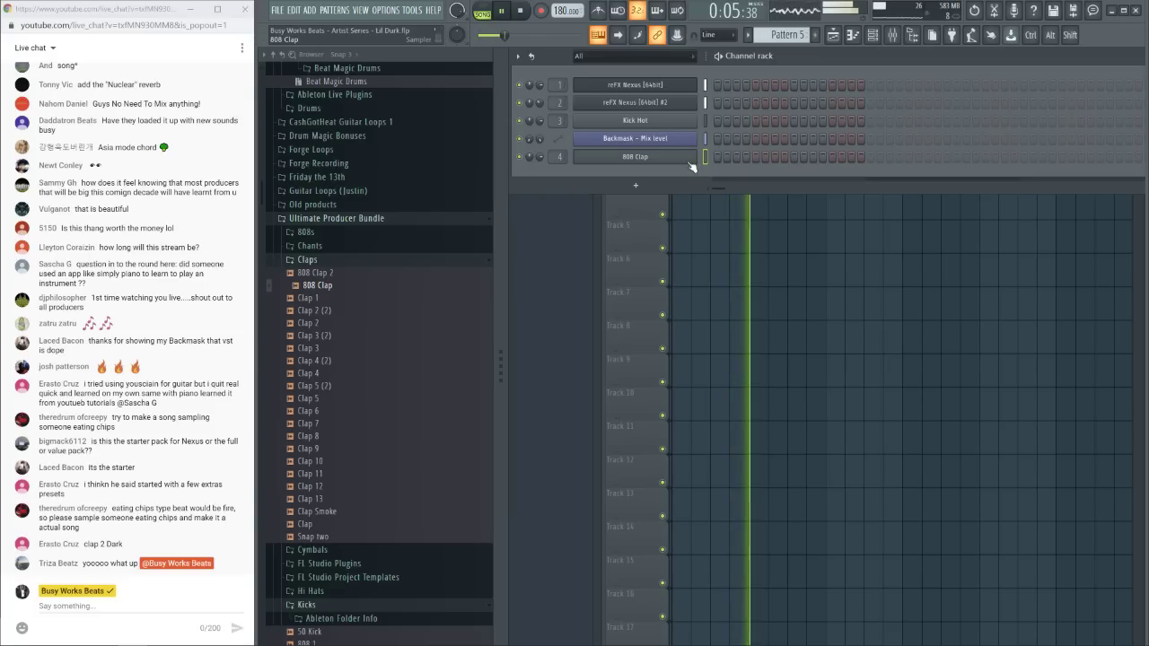
key(space)
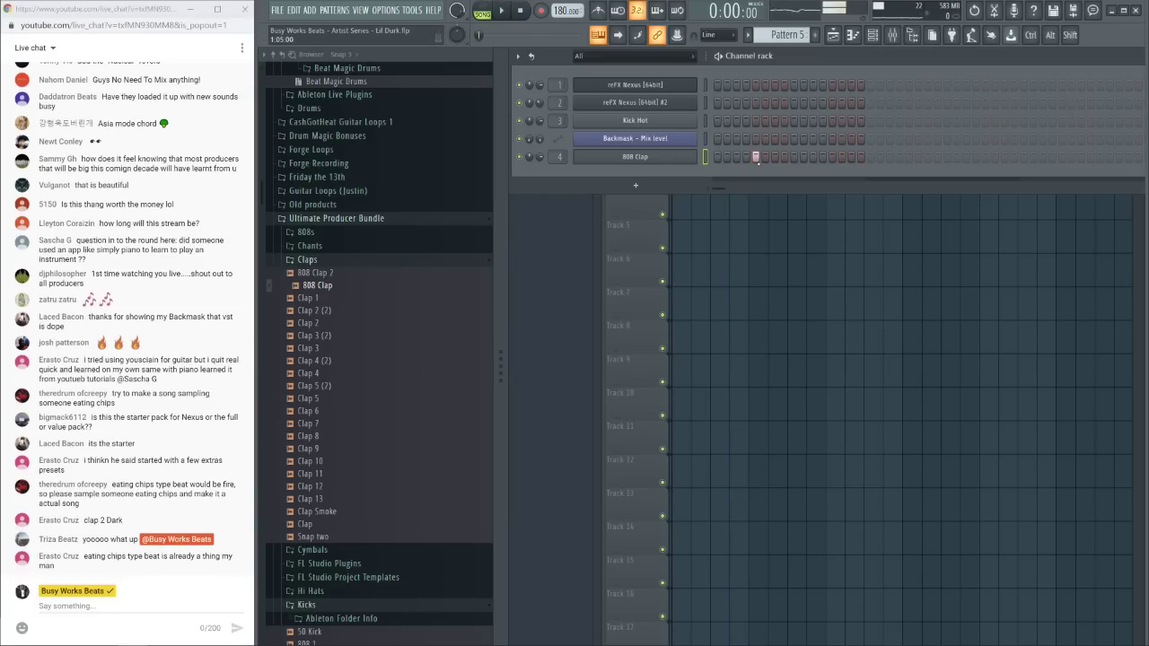
key(F6)
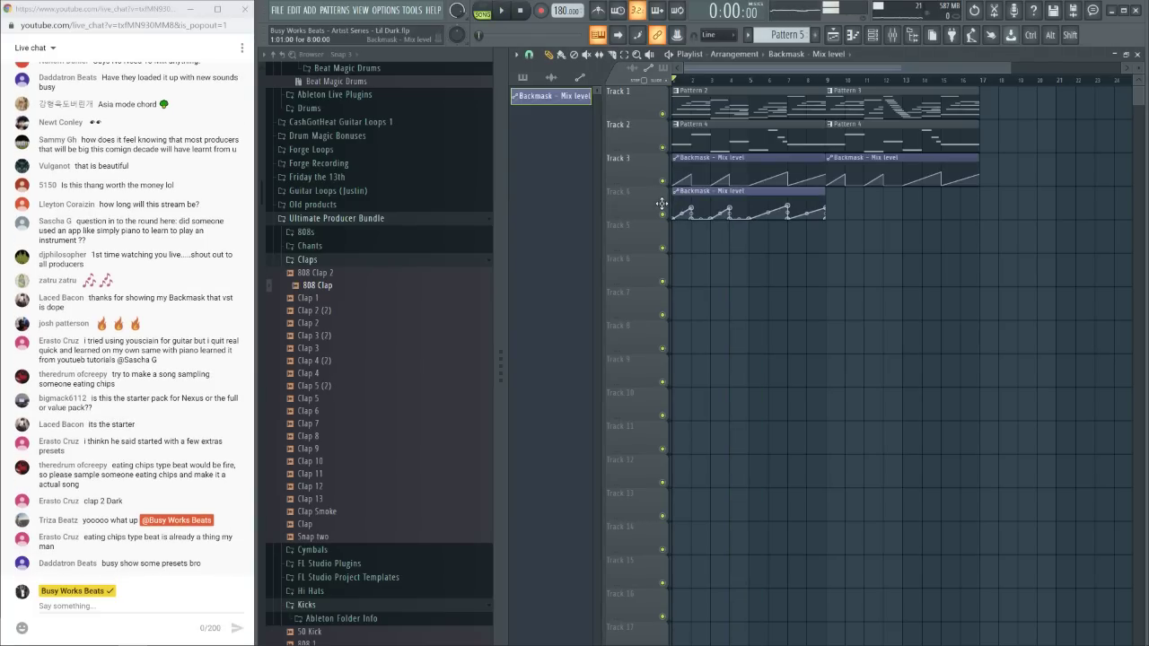
Place Pattern 5 at the start of playlist Track 4 and add 808 Clap hits on steps 9, 25, 41 and 57
right_click(569, 93)
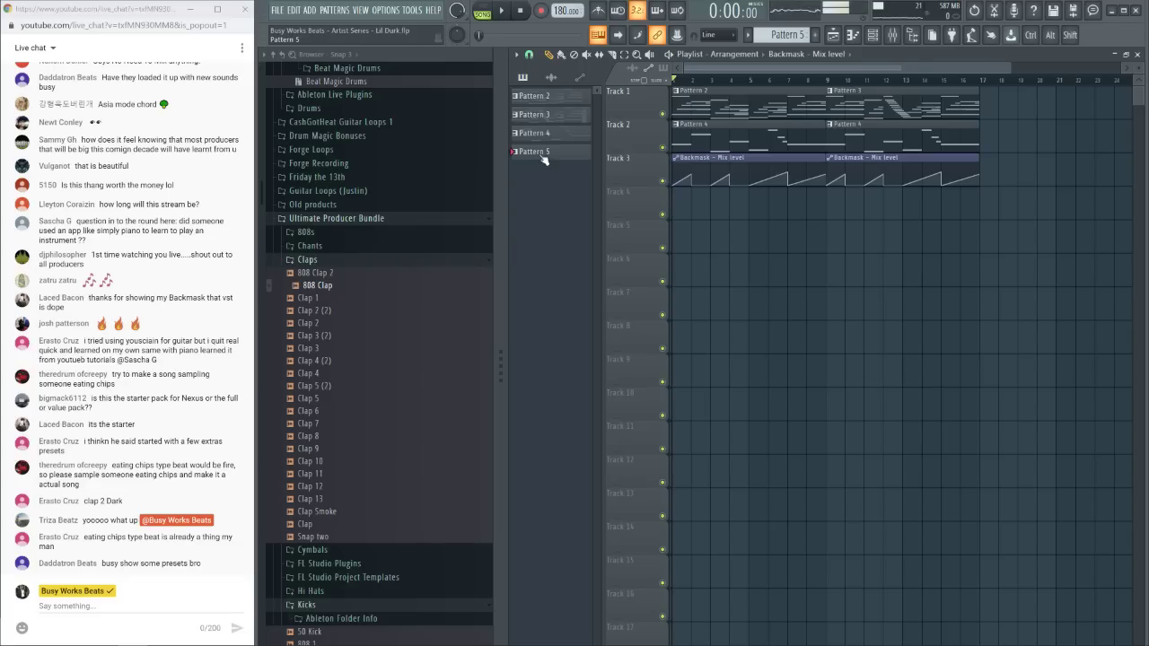
drag(543, 155, 695, 207)
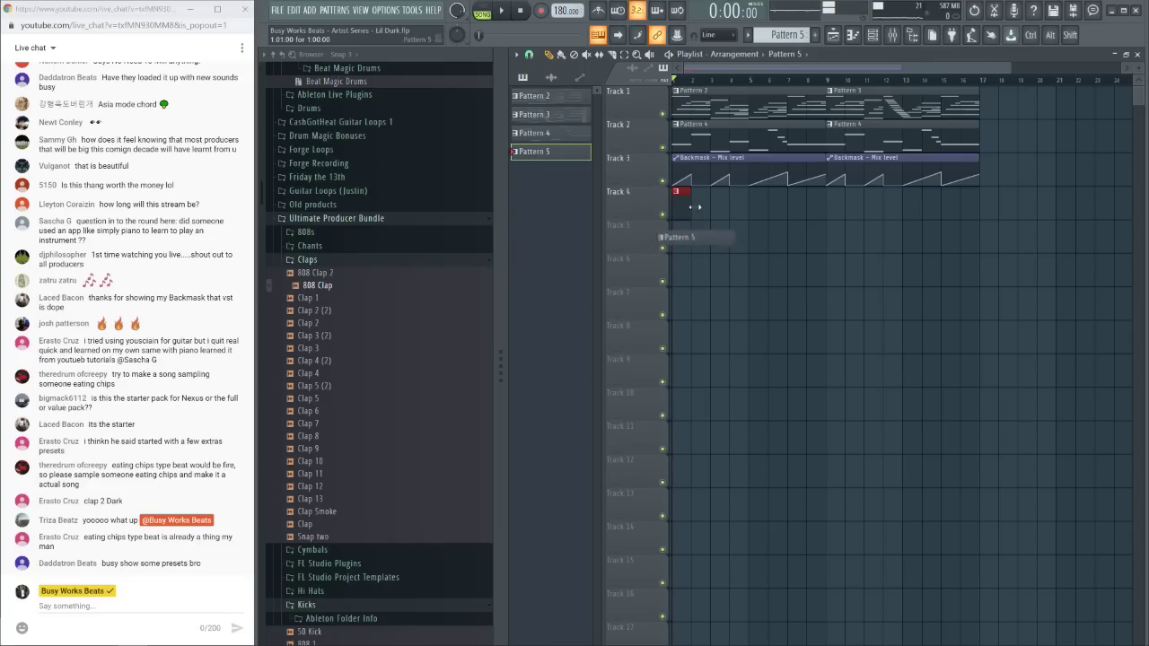
click(879, 40)
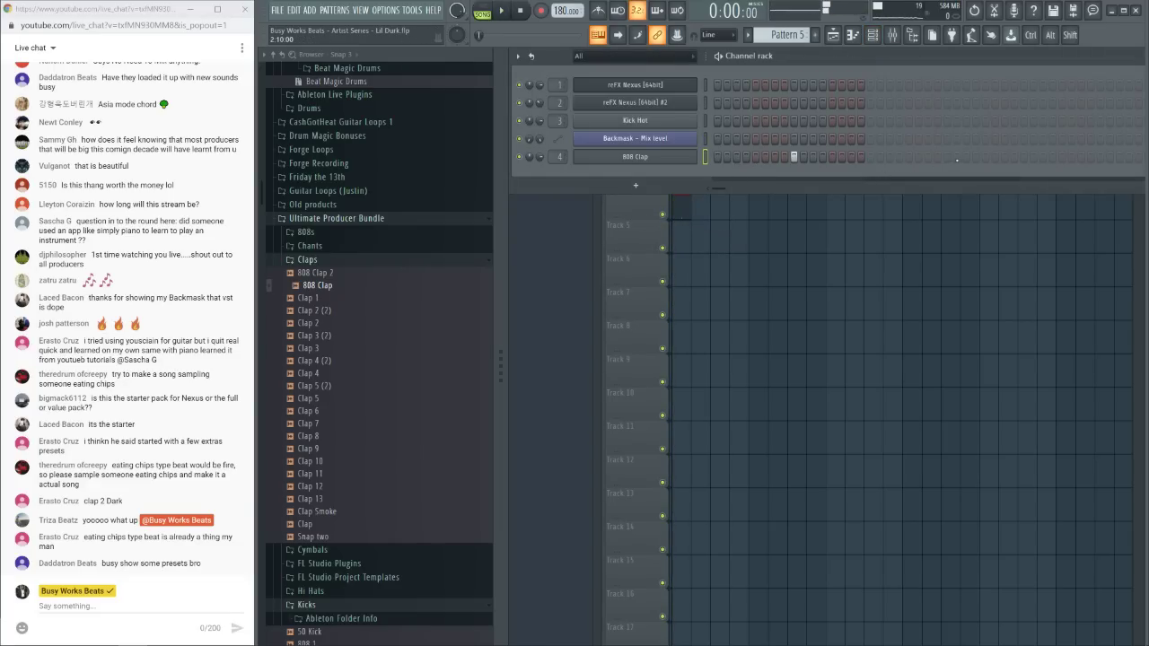
click(948, 157)
click(1099, 157)
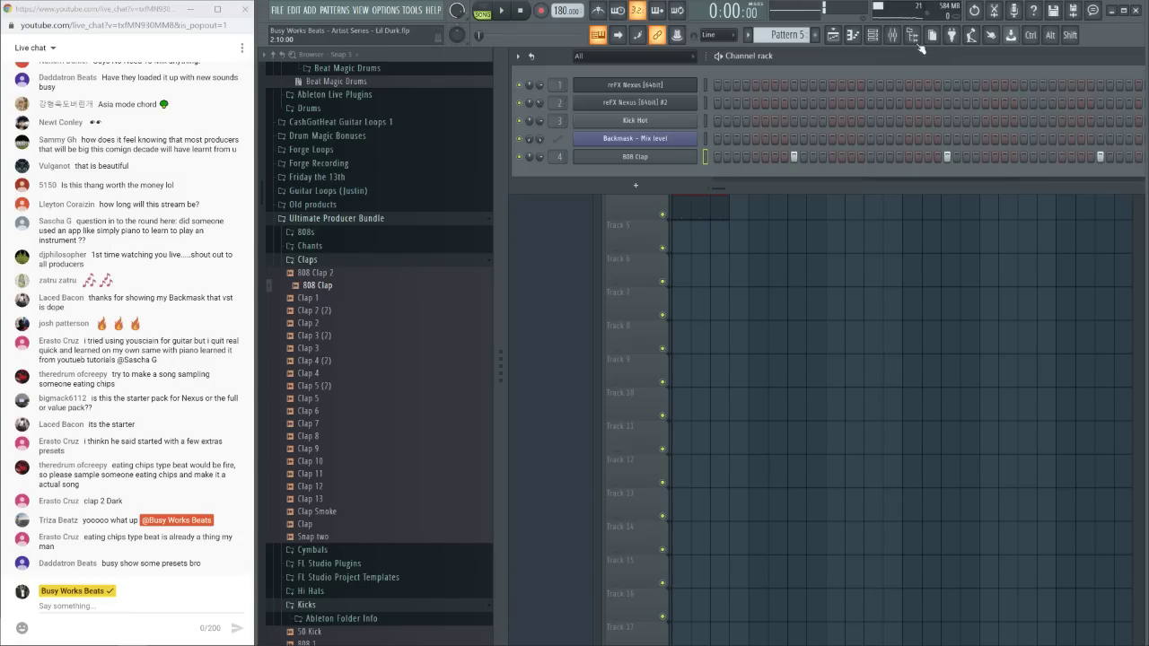
click(912, 37)
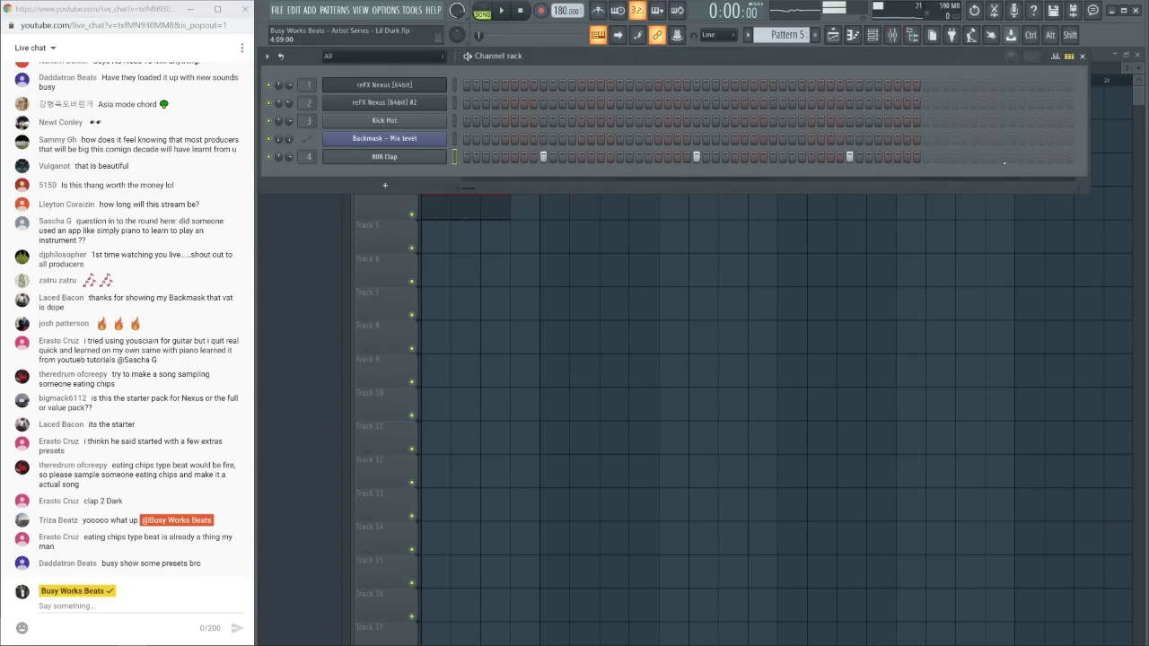
Play the arrangement briefly from the playlist, stop it and show the channel rack
click(525, 207)
key(space)
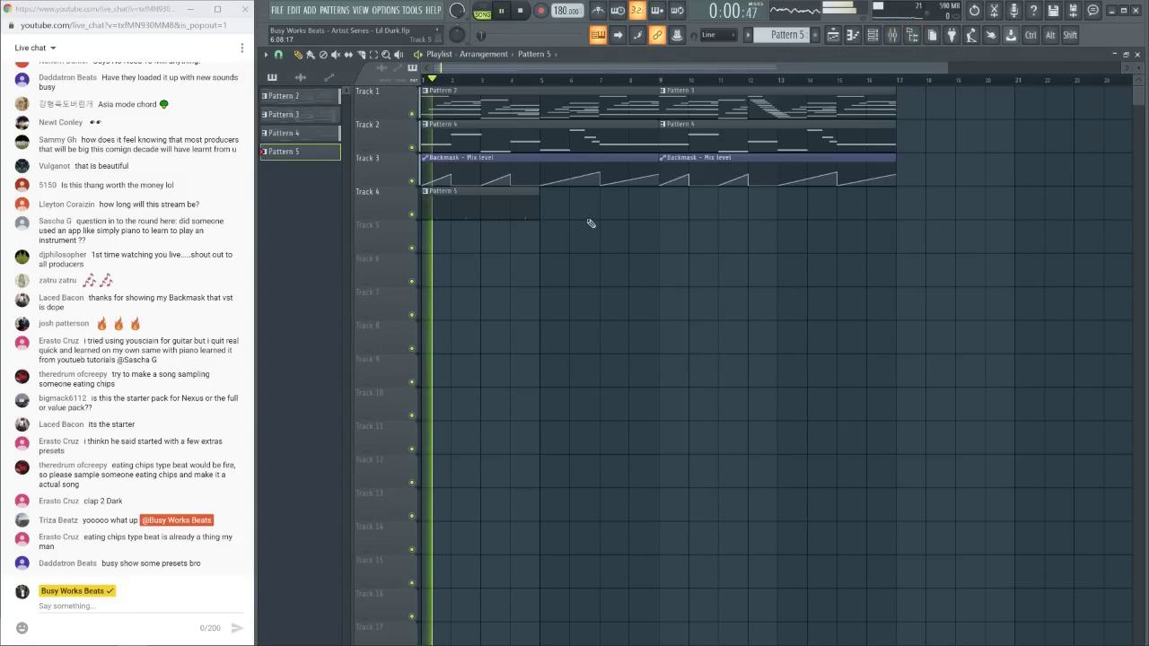
click(871, 35)
key(space)
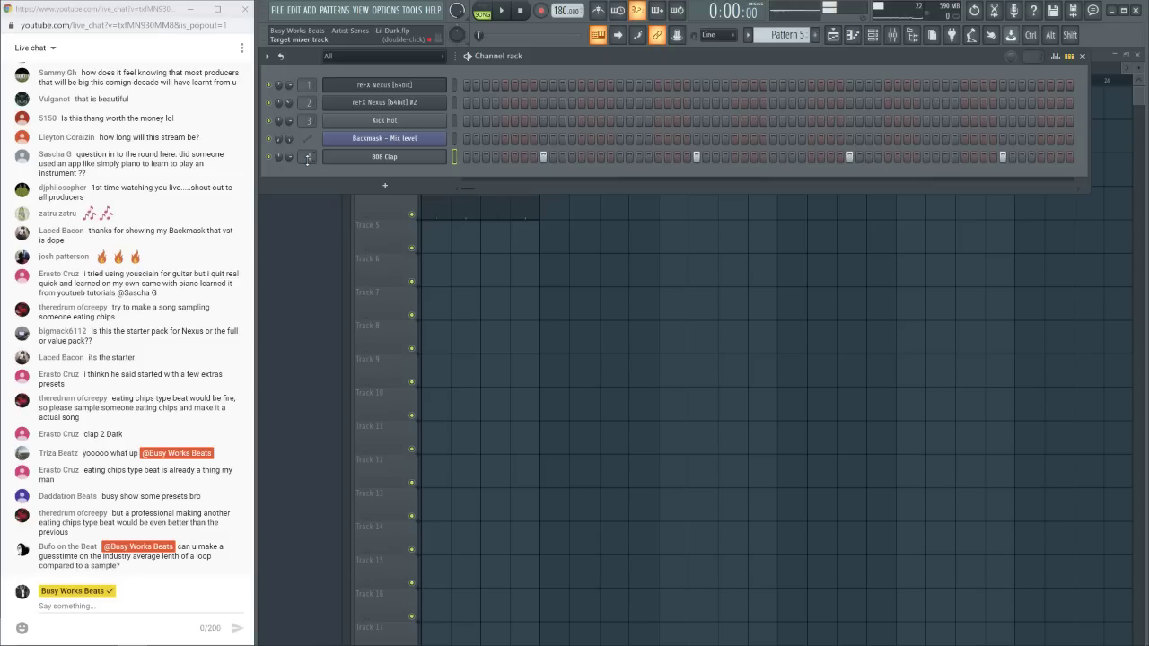
Show the sample browser, collapse its folders and expand The Producer Kit in Friends Sounds
click(913, 35)
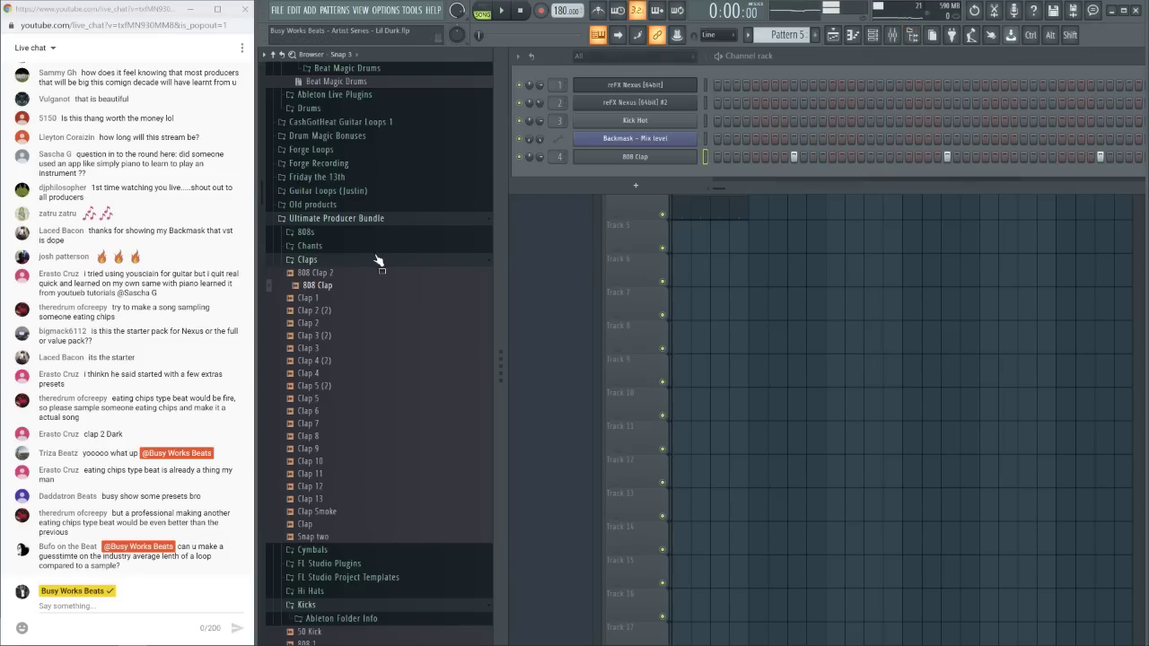
scroll(359, 225, up, 2)
click(279, 56)
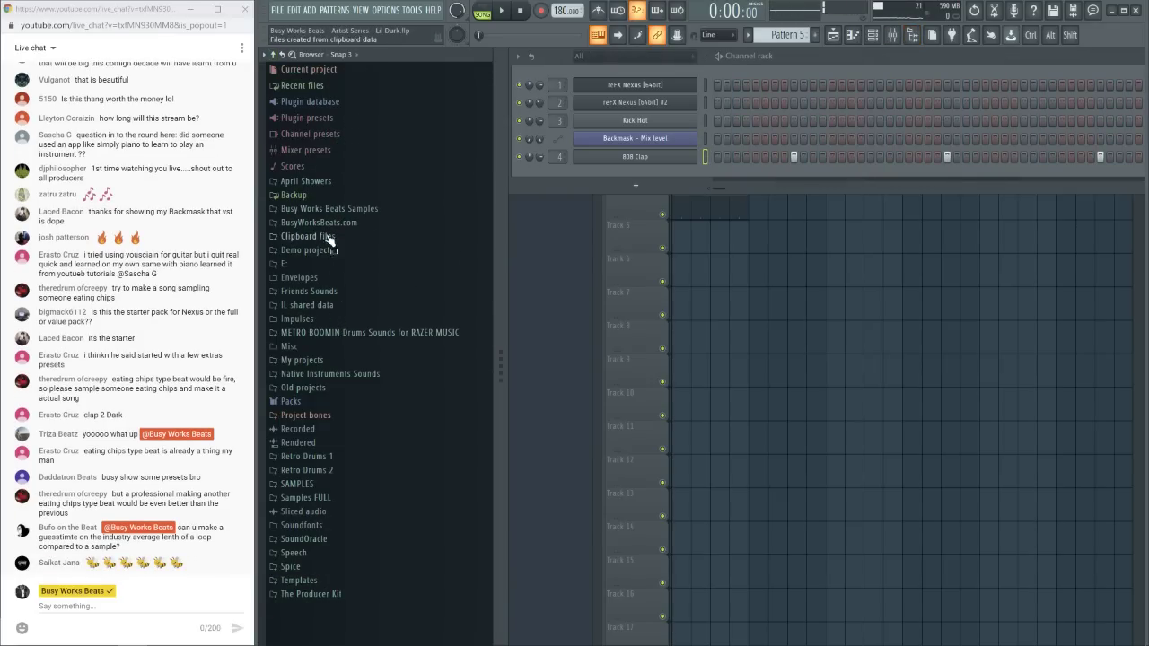
click(314, 292)
scroll(357, 339, down, 6)
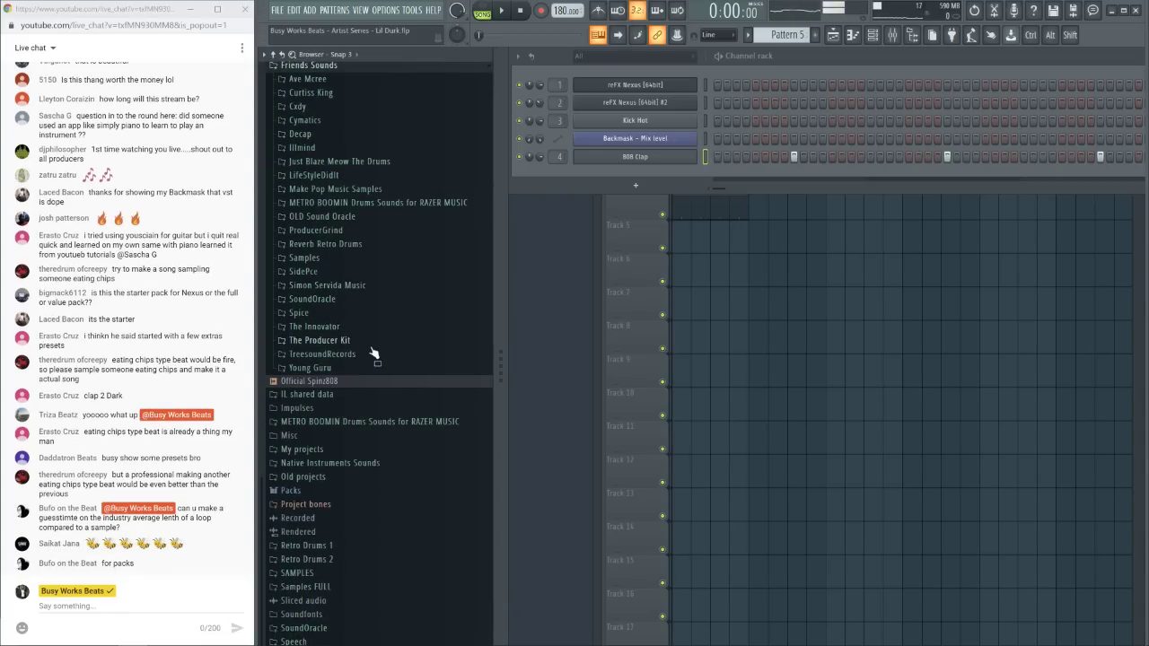
click(319, 340)
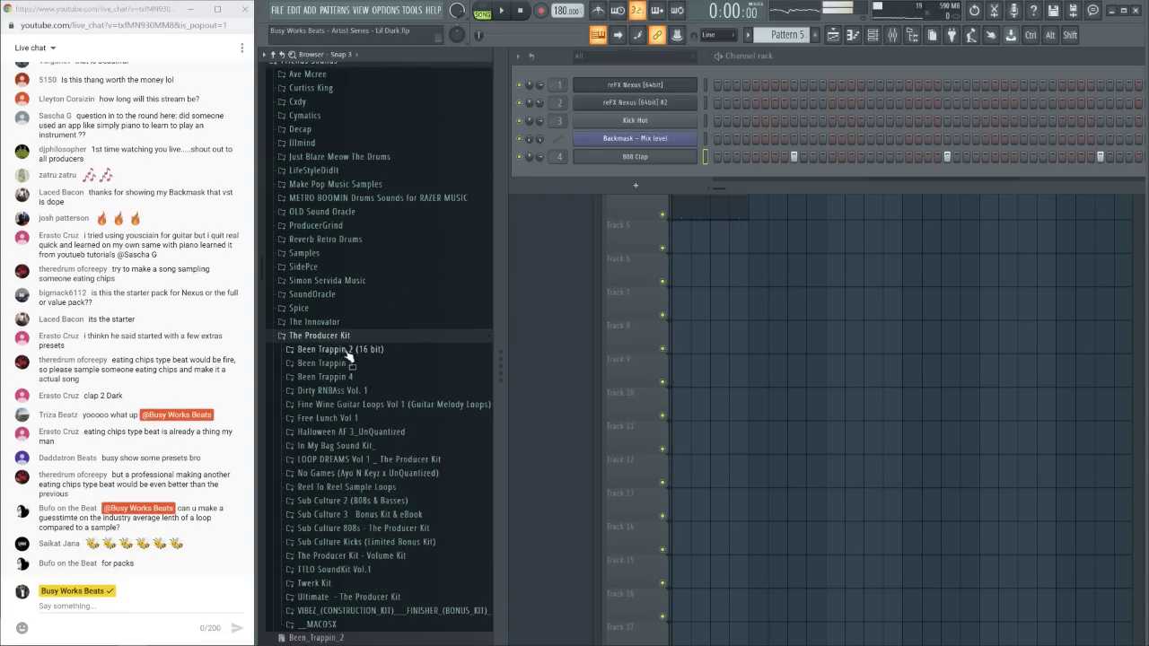
Open the Clap folder of Ultimate - The Producer Kit, briefly playing the arrangement while browsing
scroll(349, 357, down, 2)
key(space)
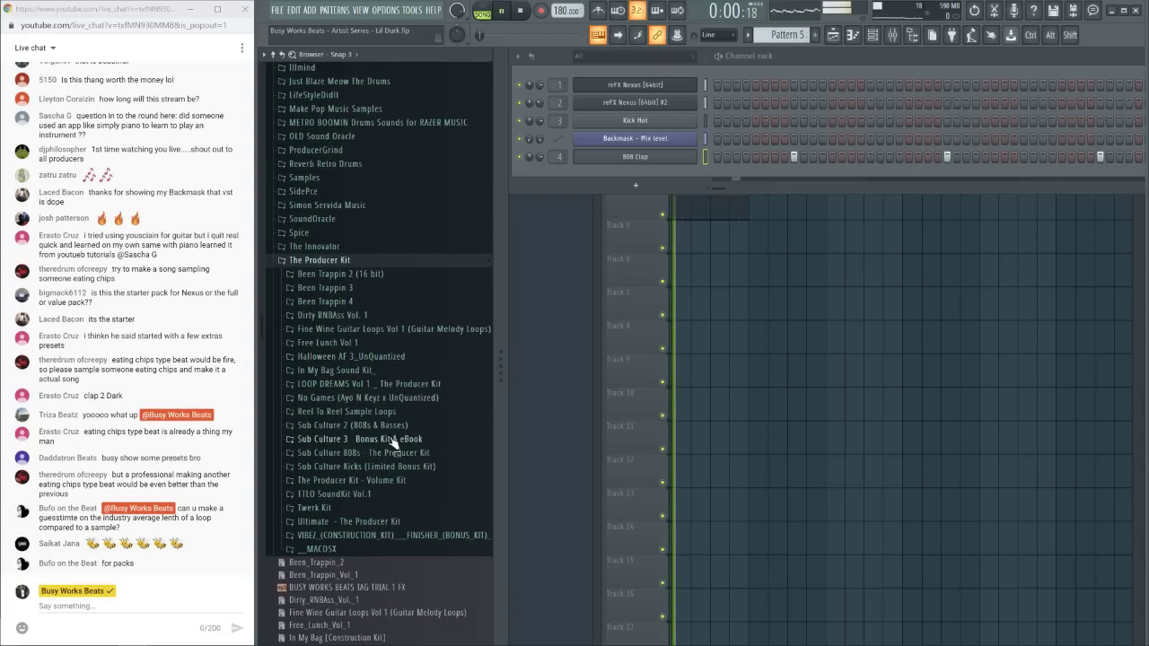
click(370, 520)
key(space)
scroll(374, 503, down, 8)
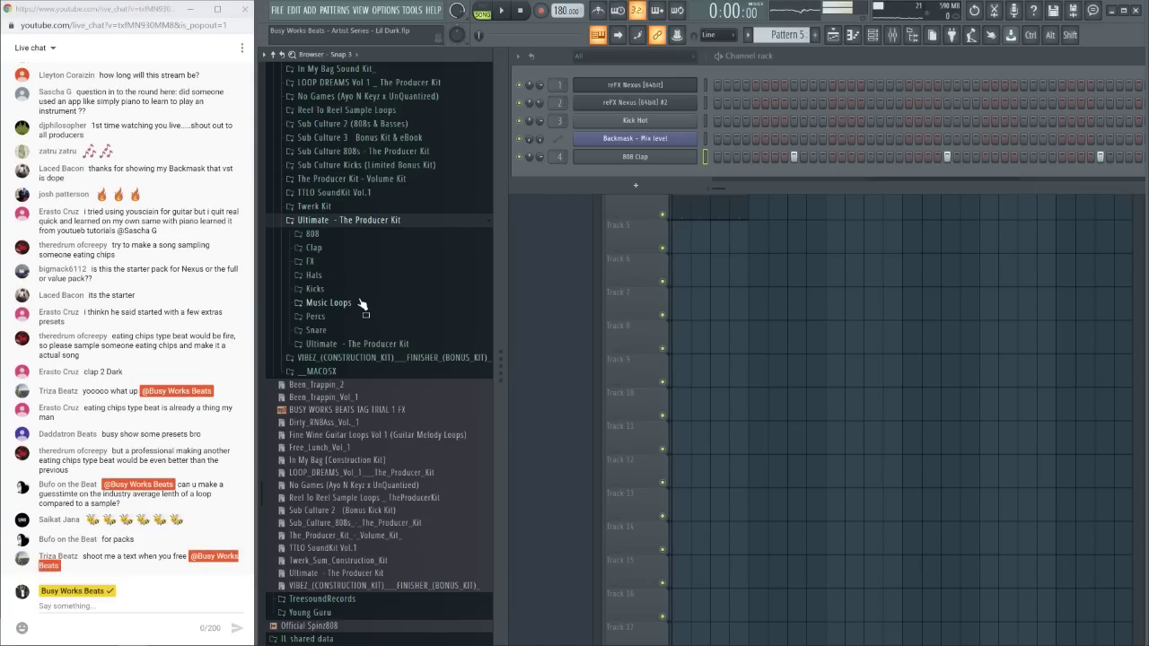
key(space)
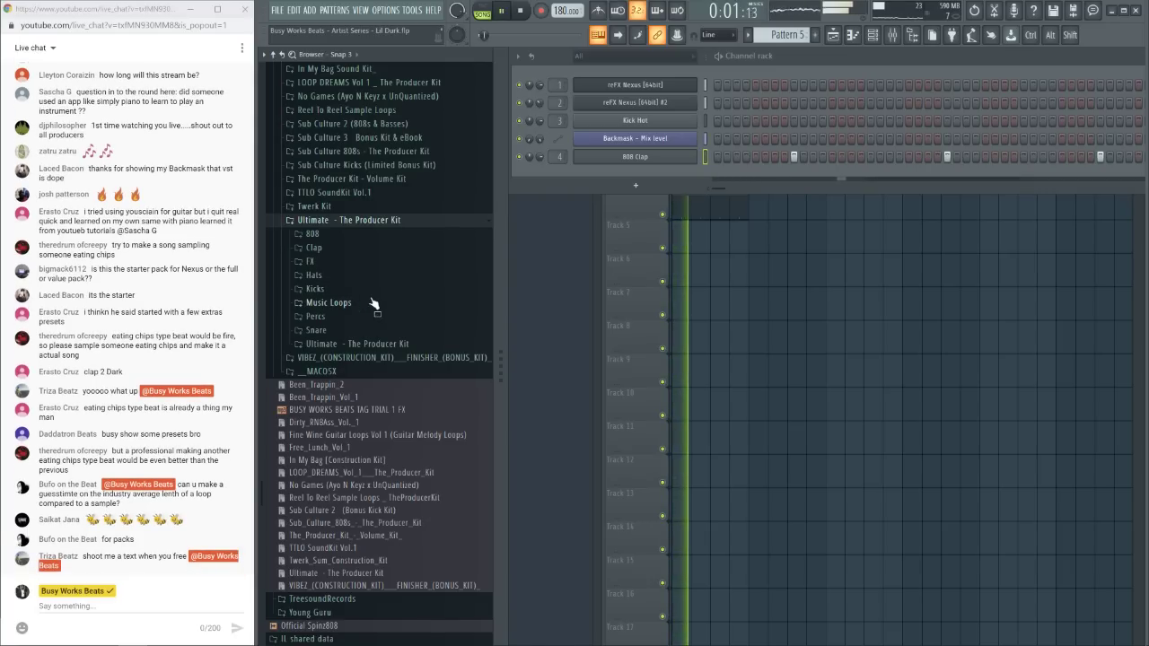
key(space)
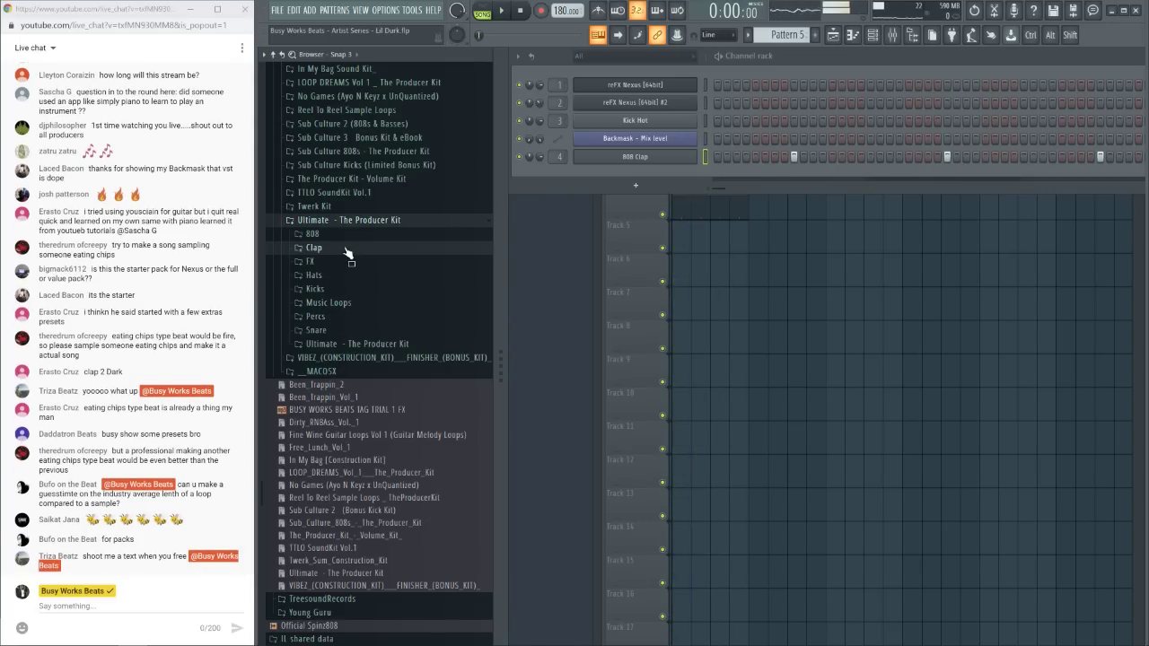
click(339, 248)
Try Clave Clap in place of the 808 Clap sample, then view and close the channel's sampler settings
click(350, 262)
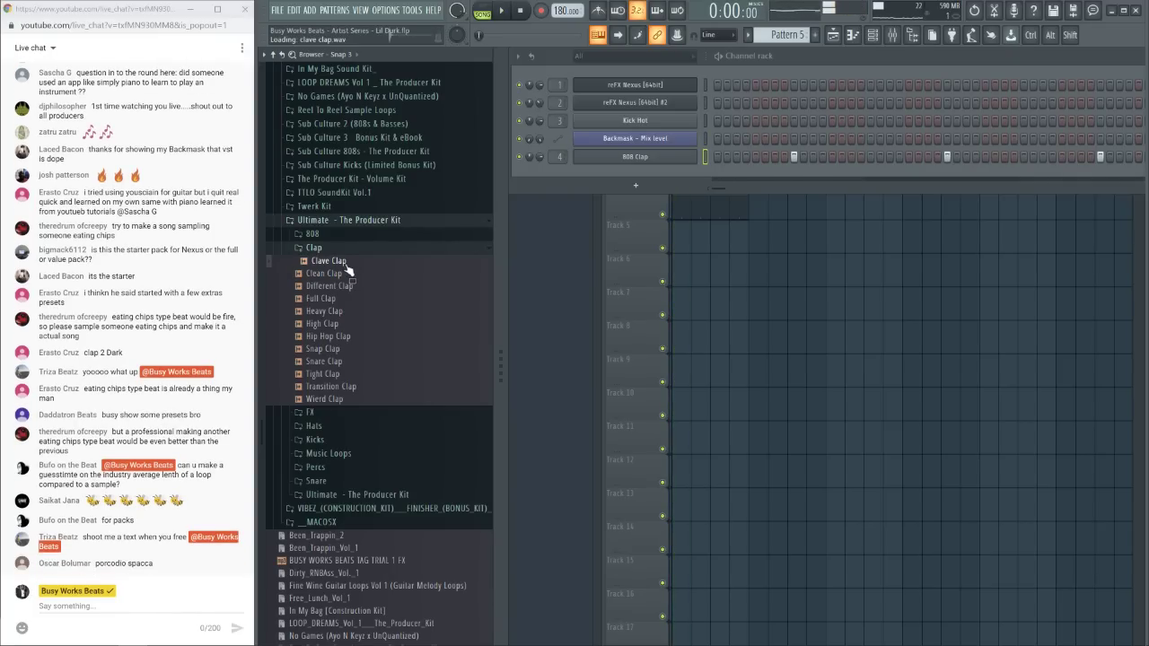
drag(622, 216, 656, 157)
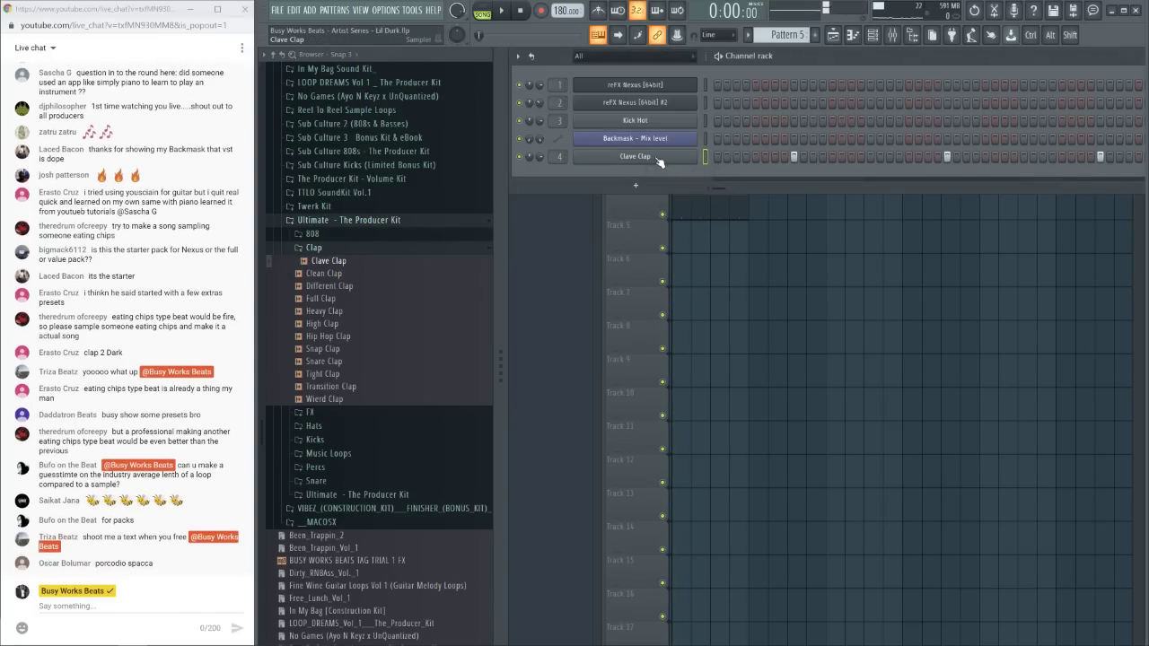
click(658, 159)
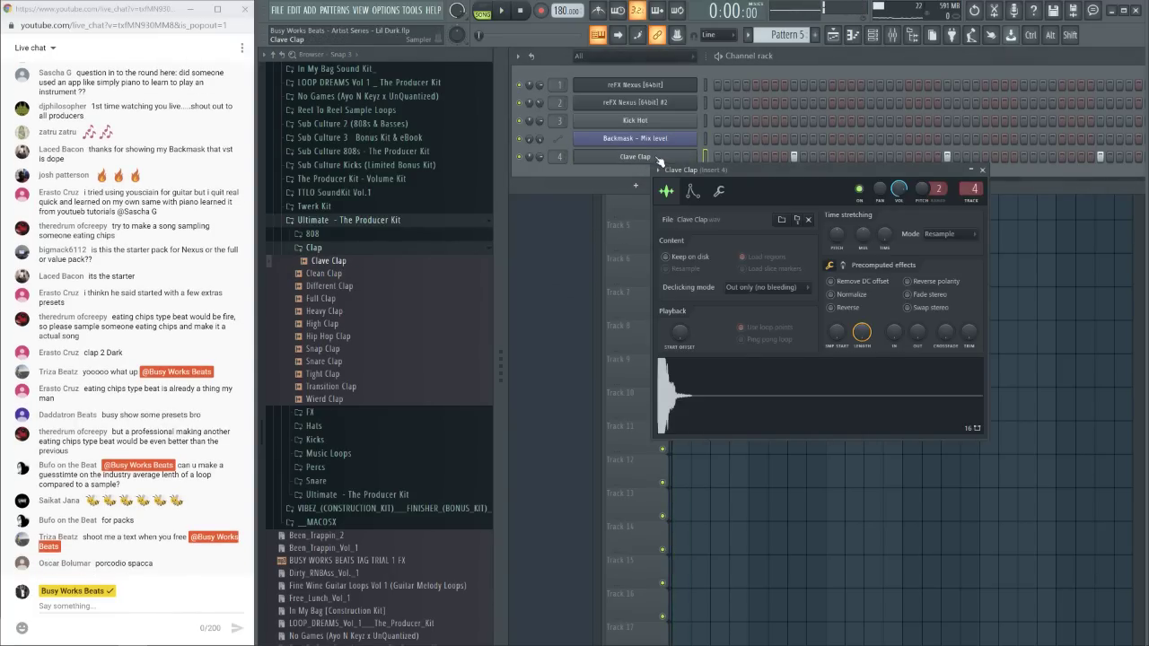
click(983, 171)
Start playback and replace the clap channel's sample with Clean Clap
key(space)
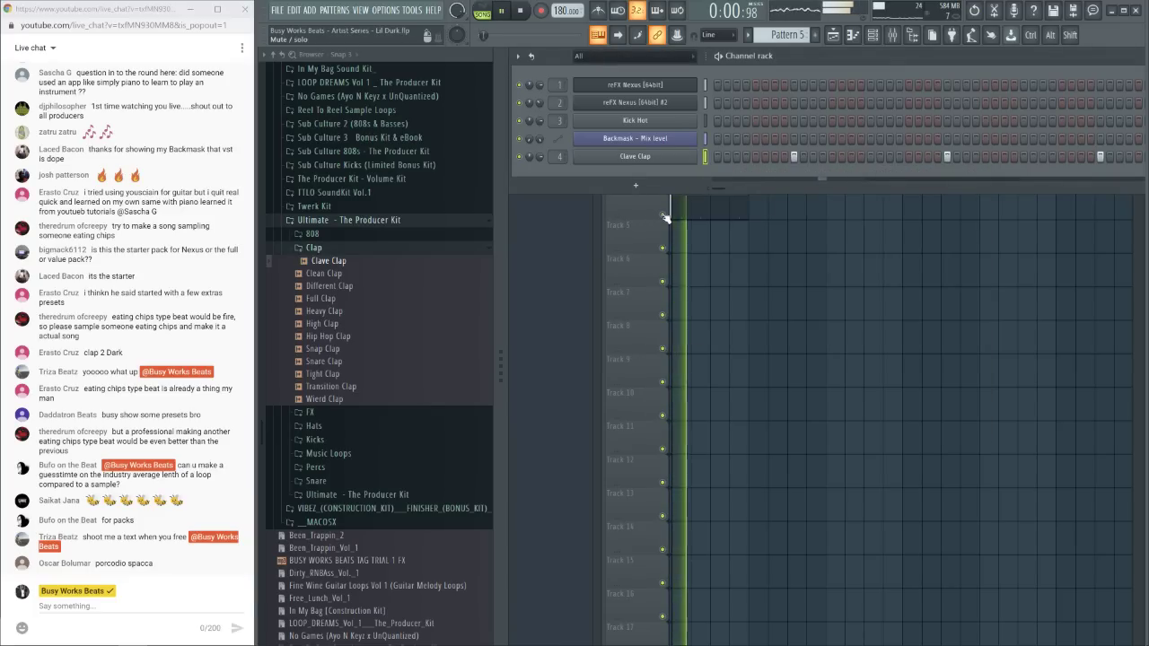
click(333, 286)
drag(325, 272, 636, 157)
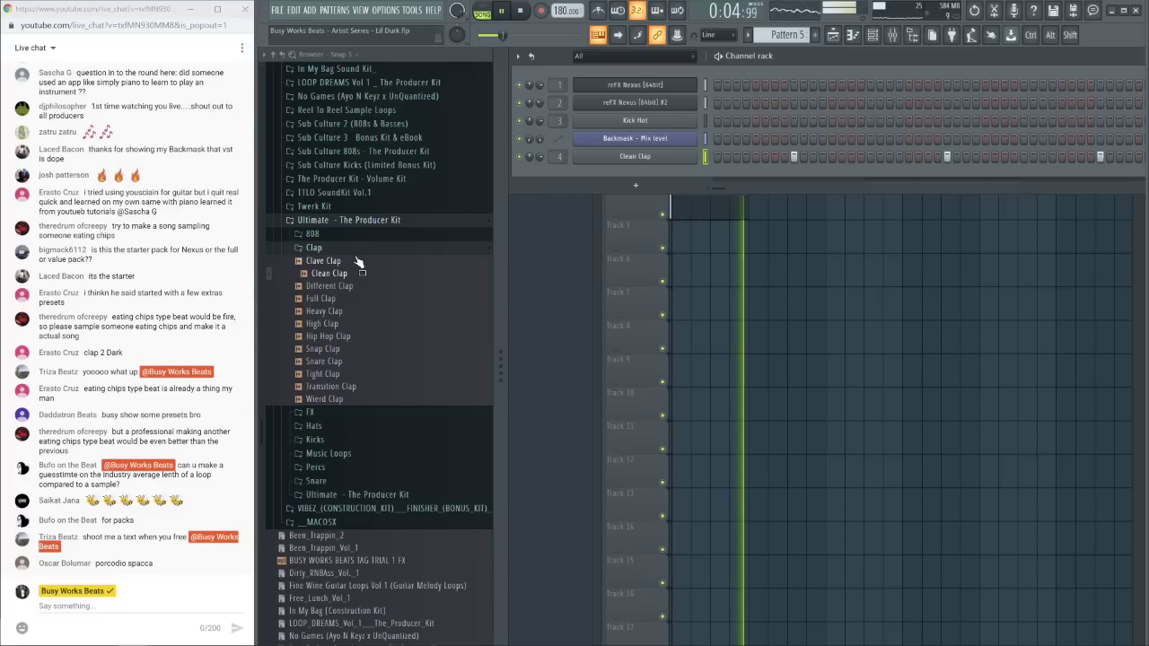
Replace the Kick Hot sample with Knock Kick from the Ultimate kit's Kicks folder
scroll(358, 323, down, 3)
scroll(357, 323, up, 1)
click(343, 291)
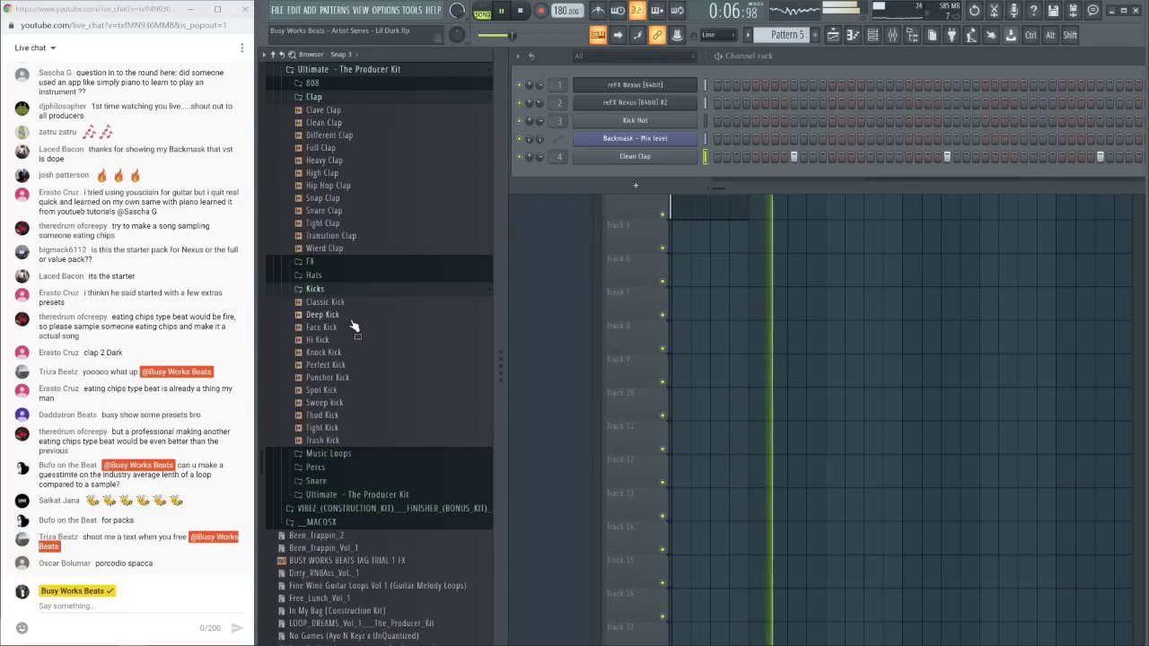
drag(350, 352, 637, 124)
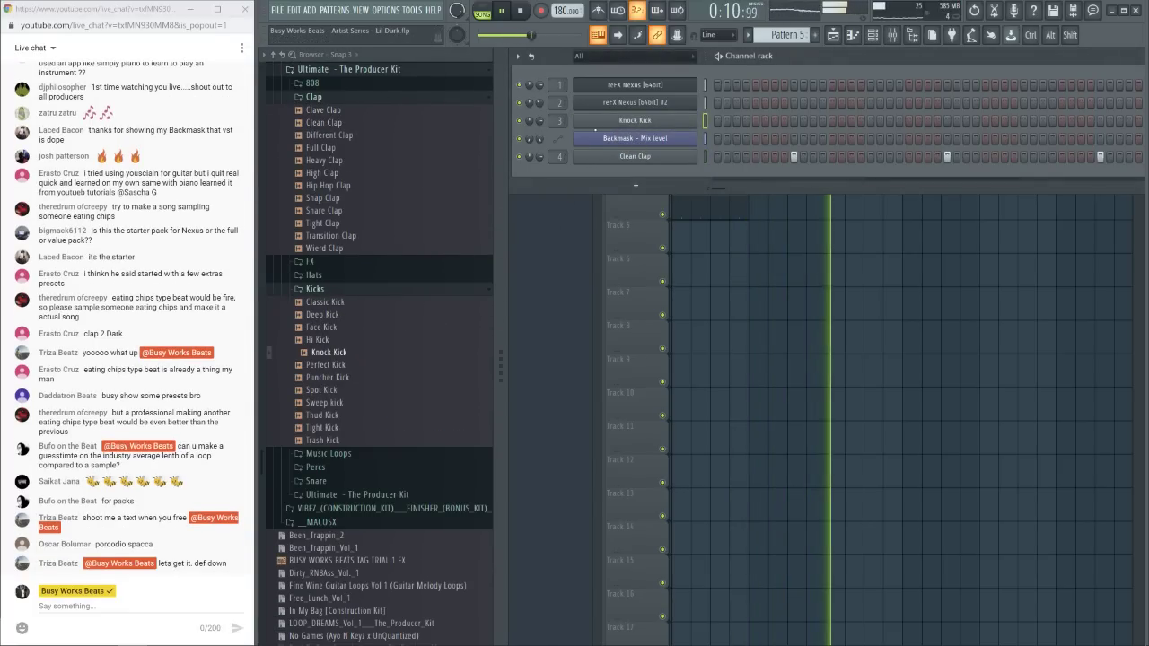
Add a Knock Kick hit on the first step of Pattern 5 and audition it in the song
click(718, 121)
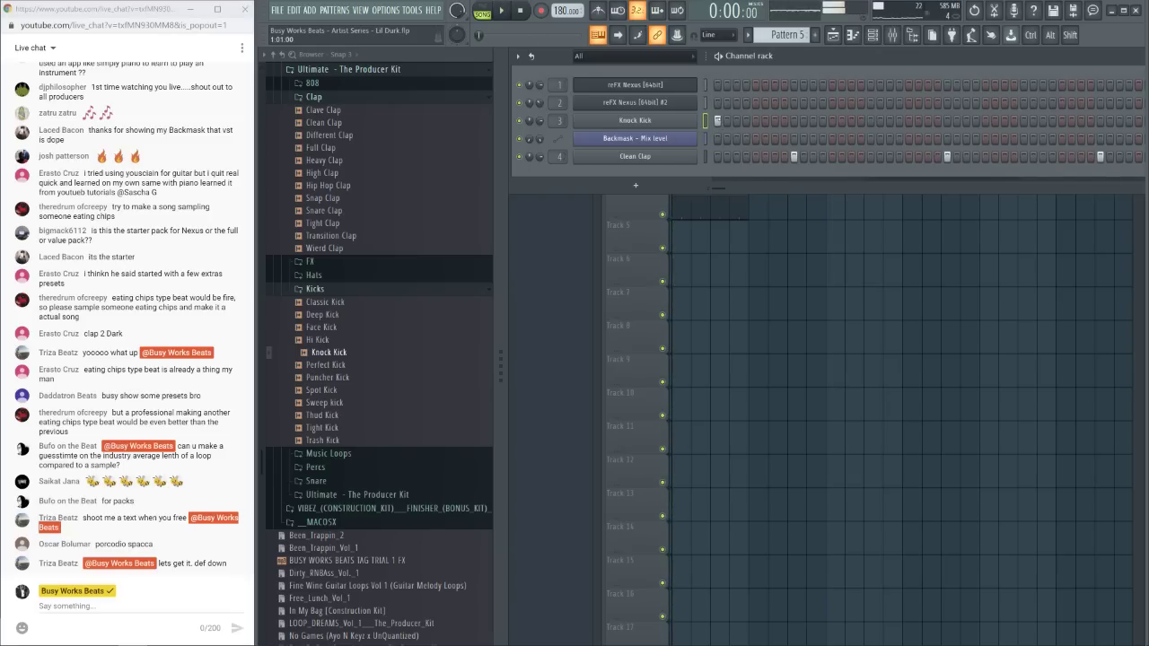
key(space)
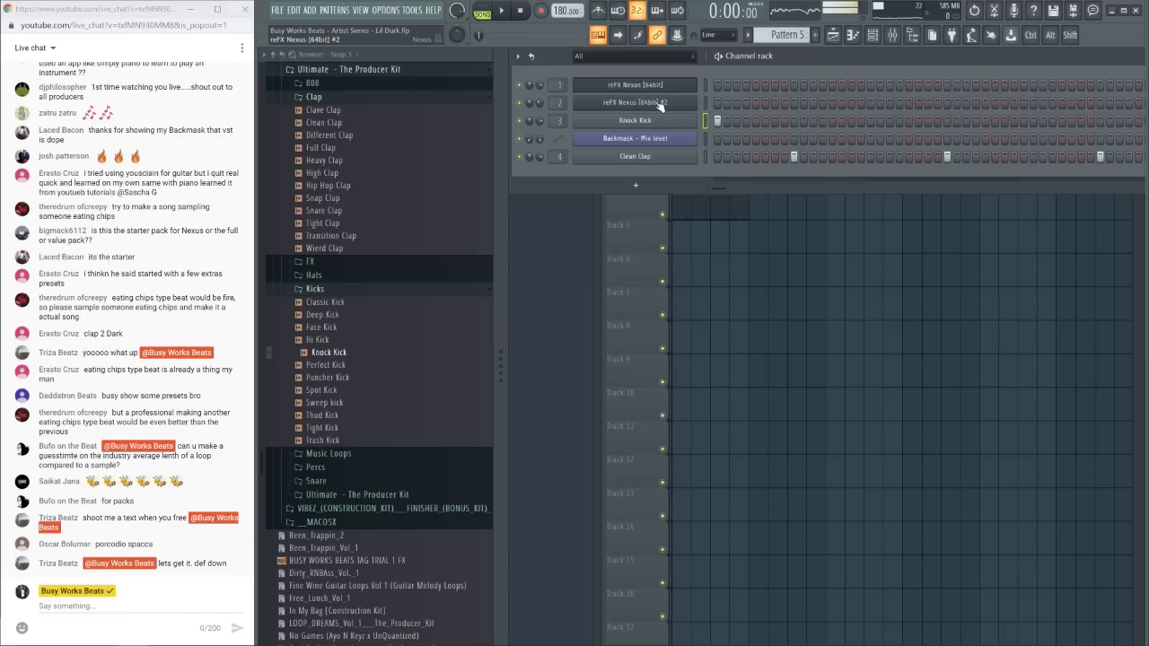
key(space)
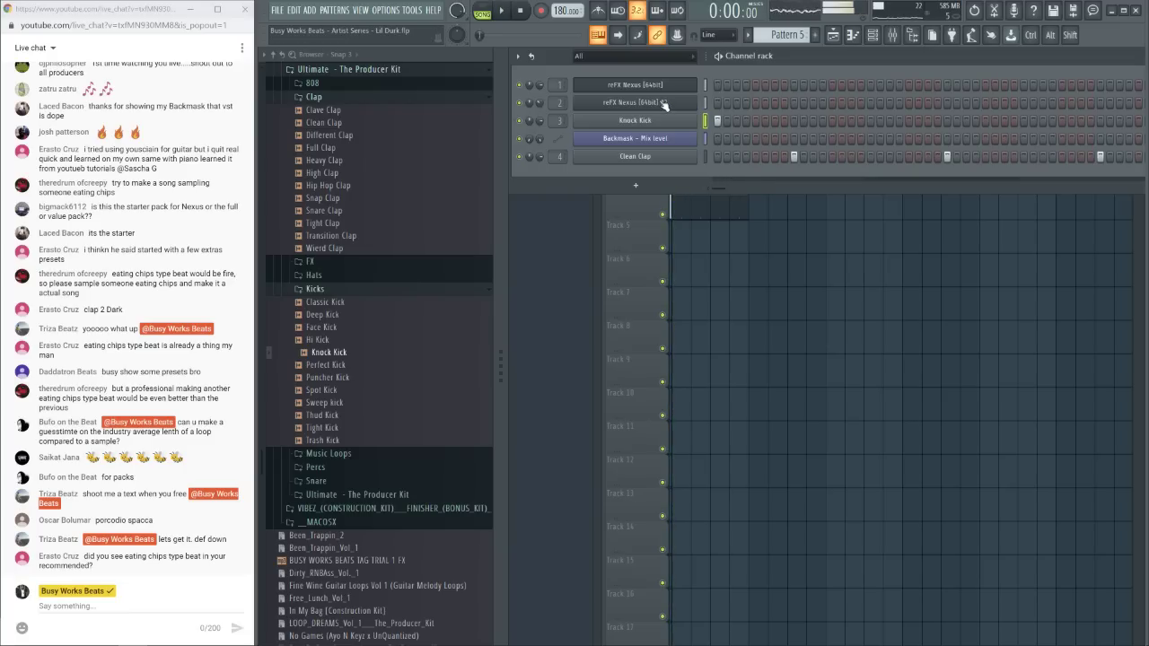
Load Fruity Soft Clipper into the first effect slot of mixer insert 3 with its threshold at 0.0 dB
click(647, 121)
click(848, 110)
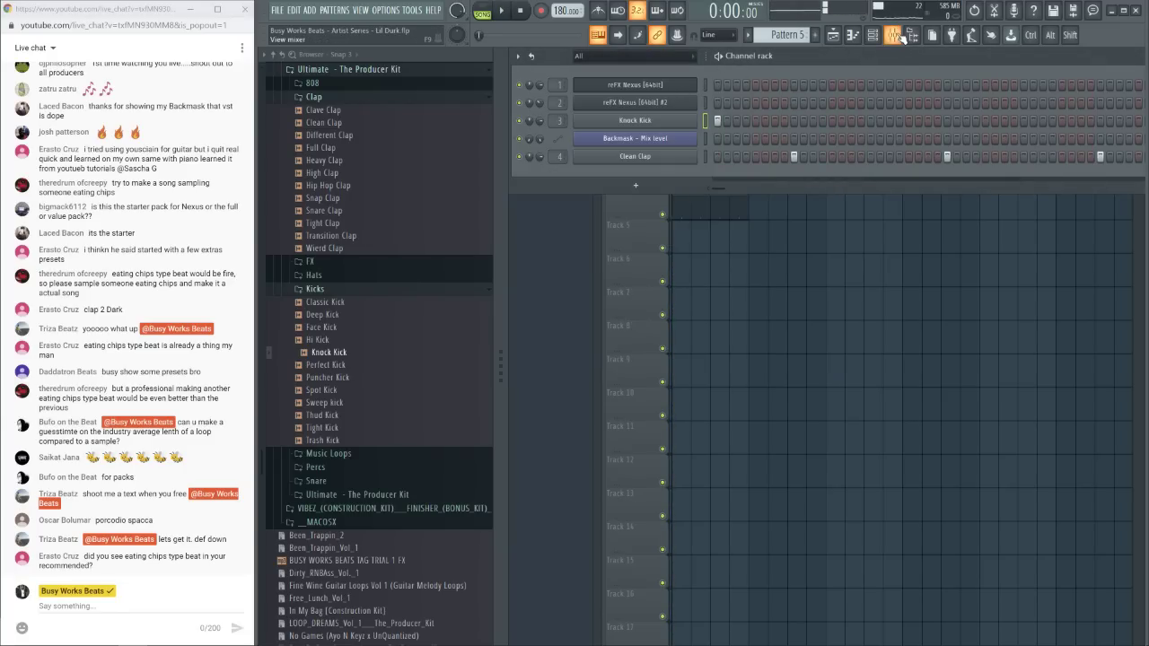
click(891, 34)
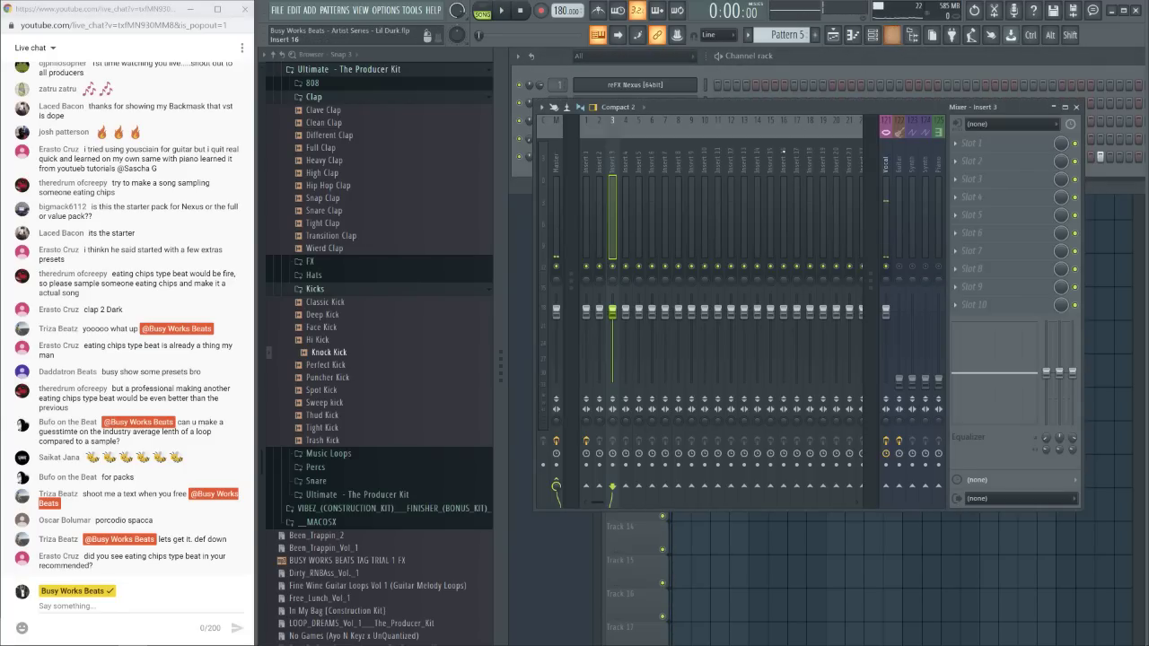
click(954, 146)
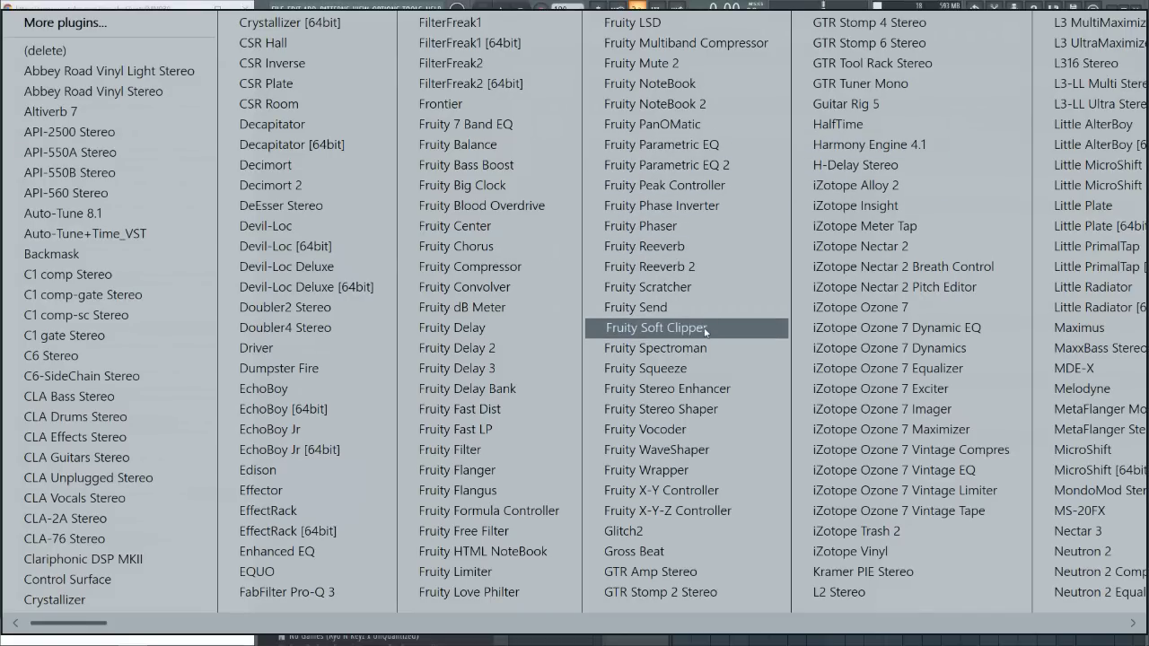
click(656, 328)
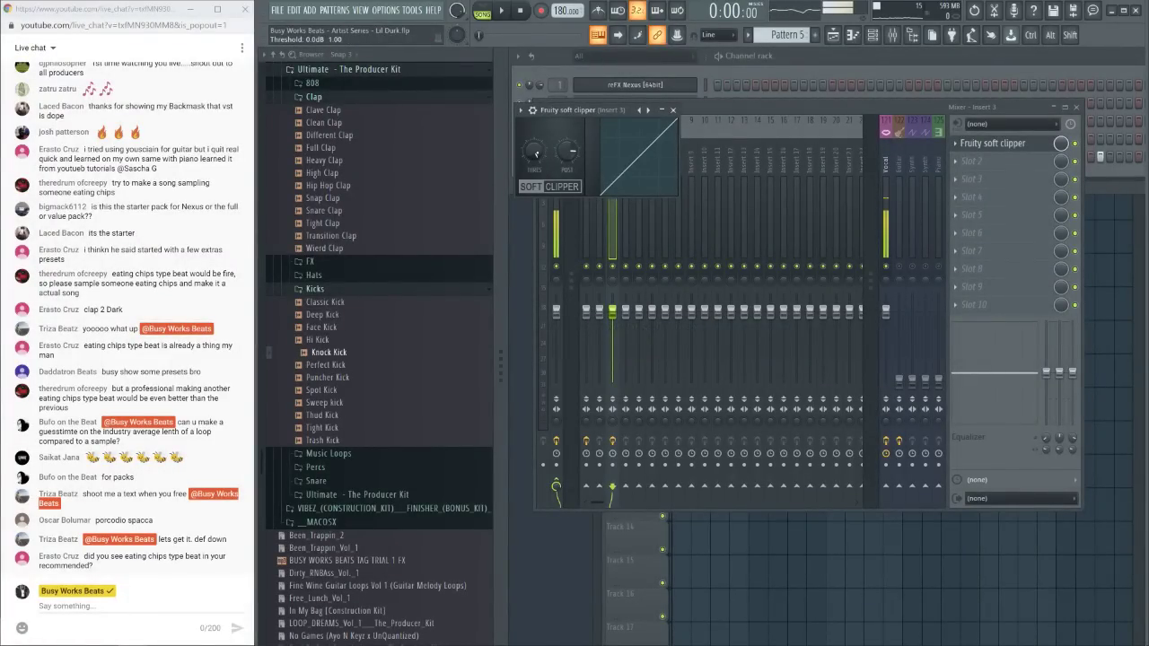
key(space)
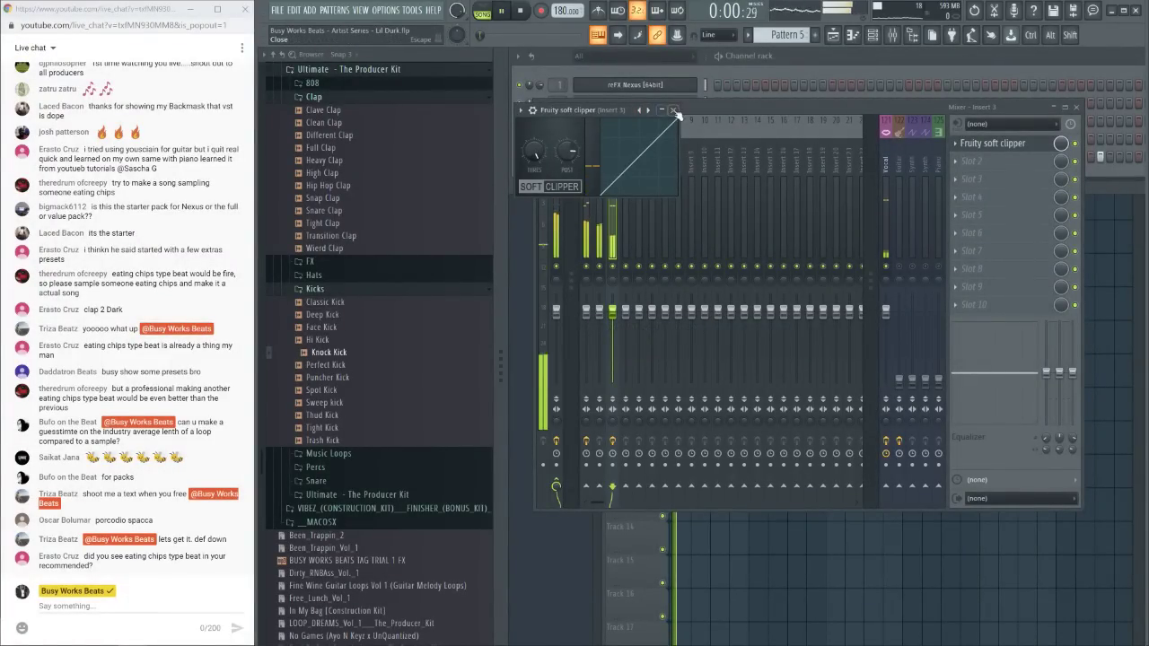
click(673, 110)
Replay the song from the start to check the kick against the channel rack and the playlist
click(639, 90)
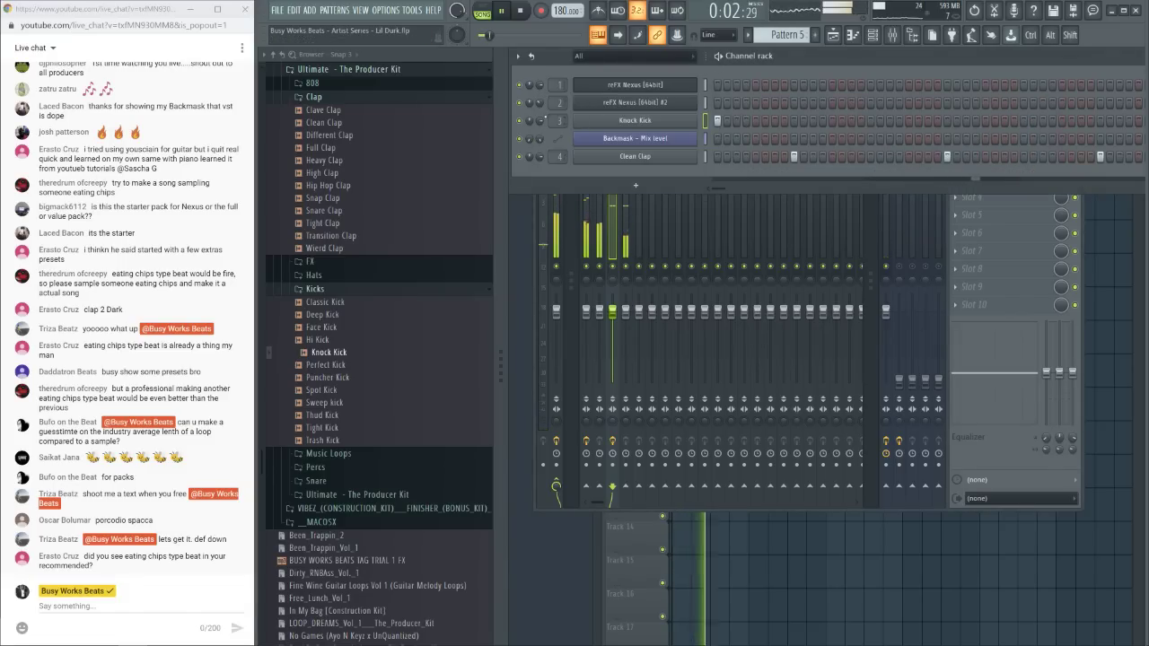
key(space)
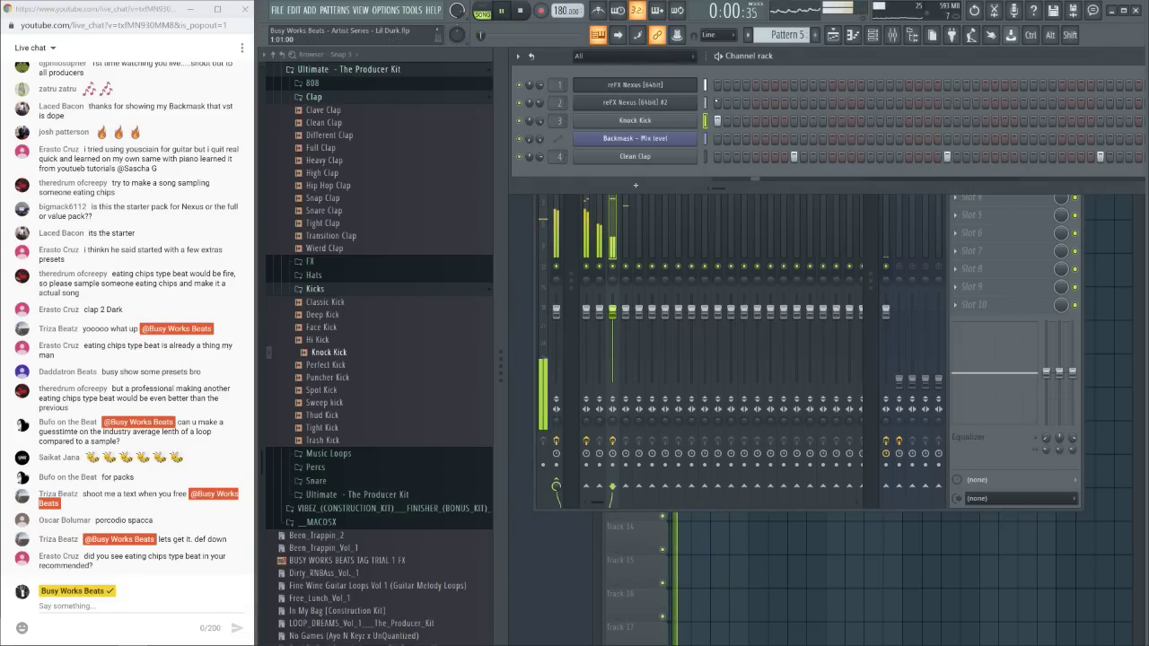
key(space)
key(F5)
key(space)
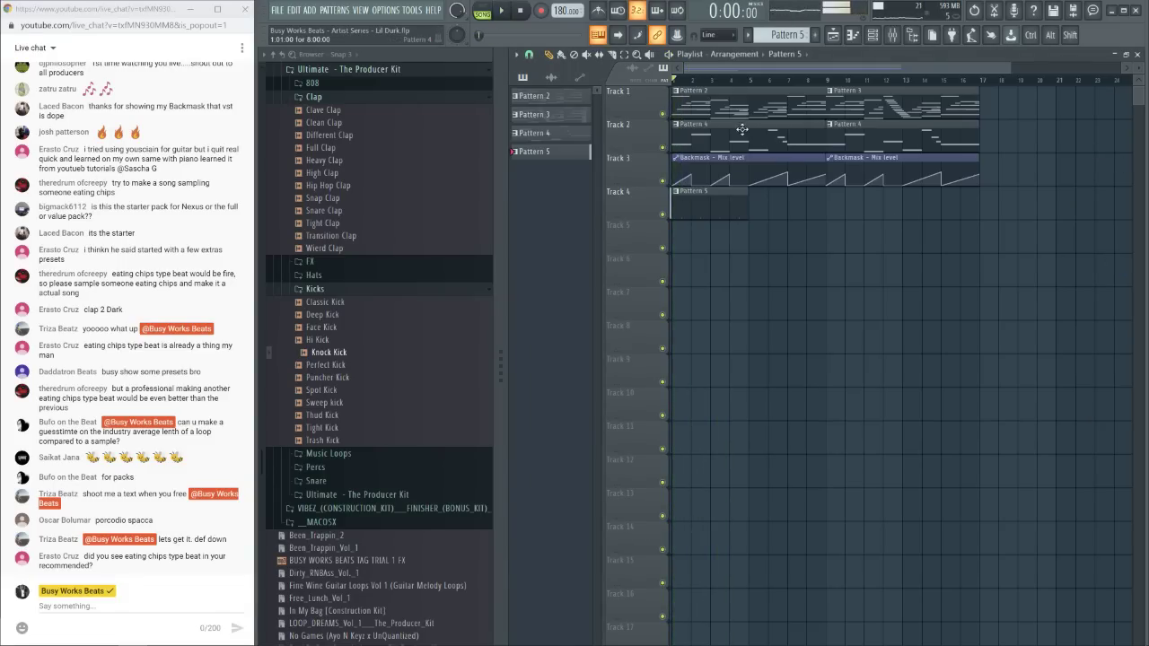
Select Pattern 4 from its playlist clip, audition it with the channel rack showing, and return to Pattern 5
double_click(708, 125)
key(F7)
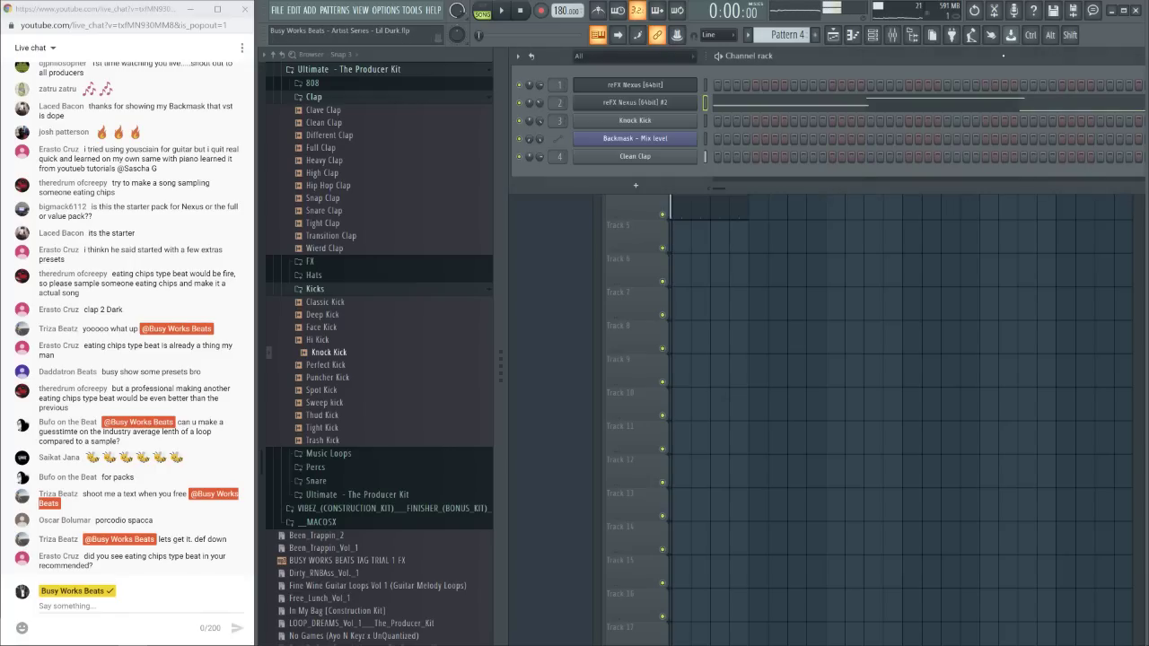
key(space)
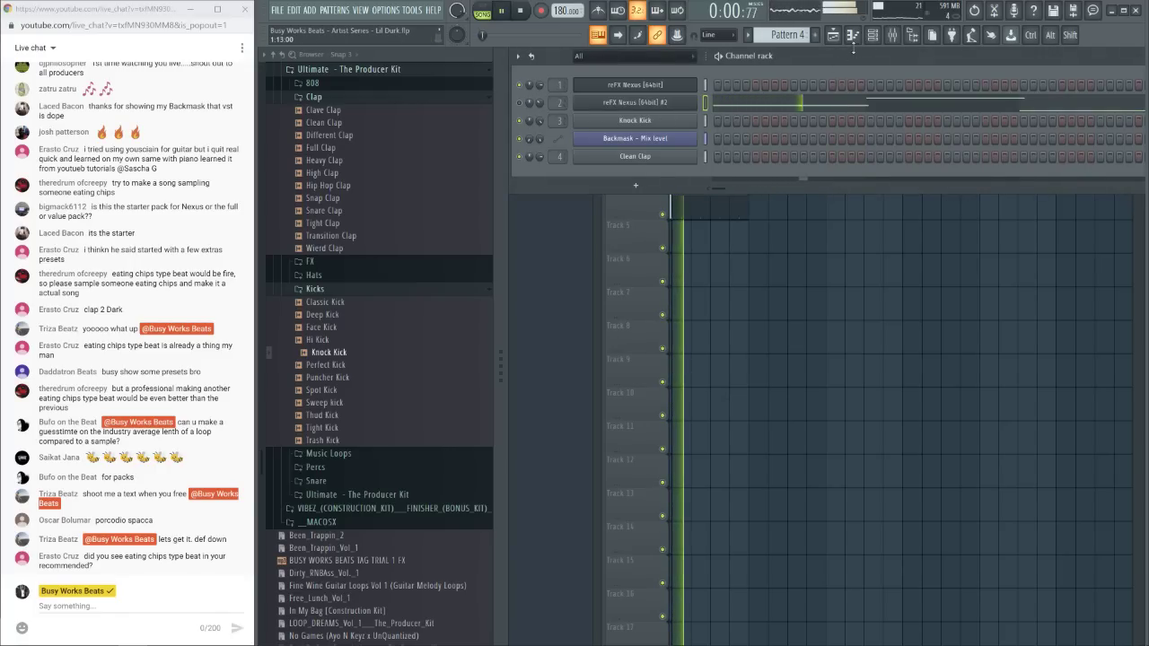
key(KP_Add)
key(space)
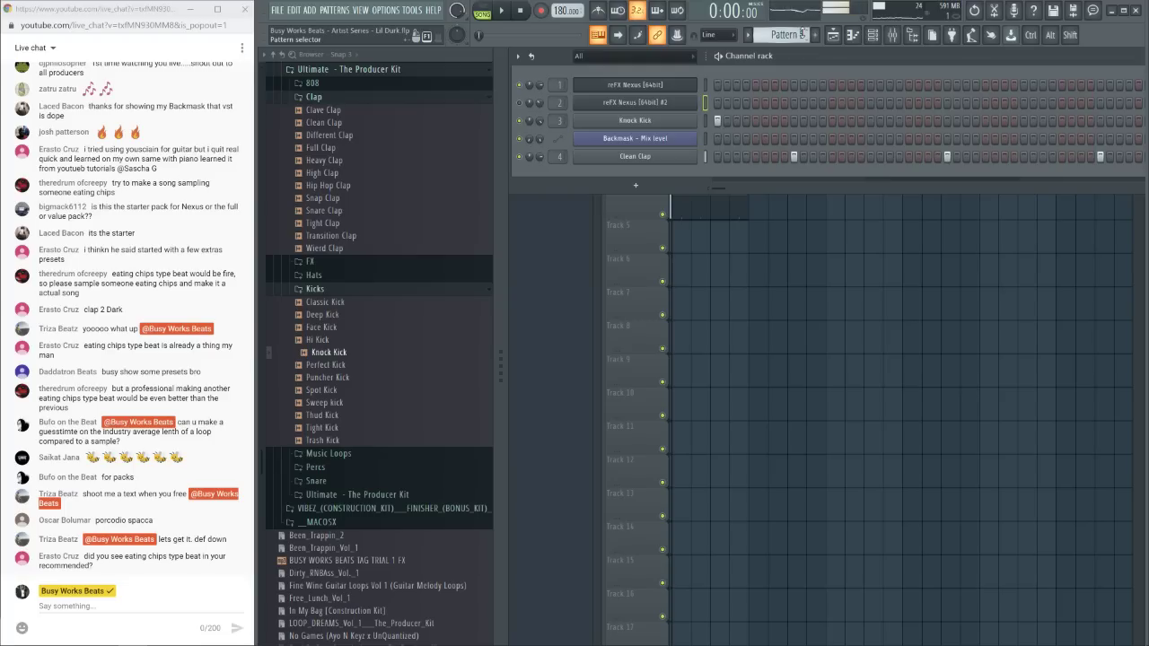
Show Pattern 2's notes for the first reFX Nexus channel in the piano roll and hide the browser
scroll(794, 34, up, 4)
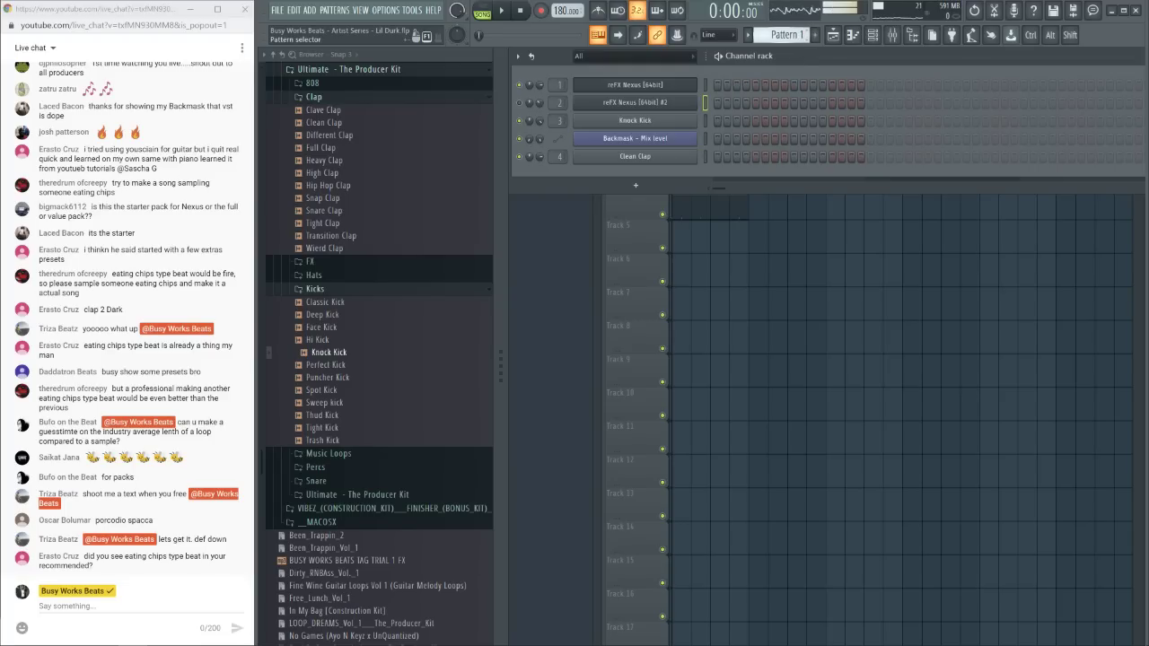
scroll(786, 34, down, 1)
key(F7)
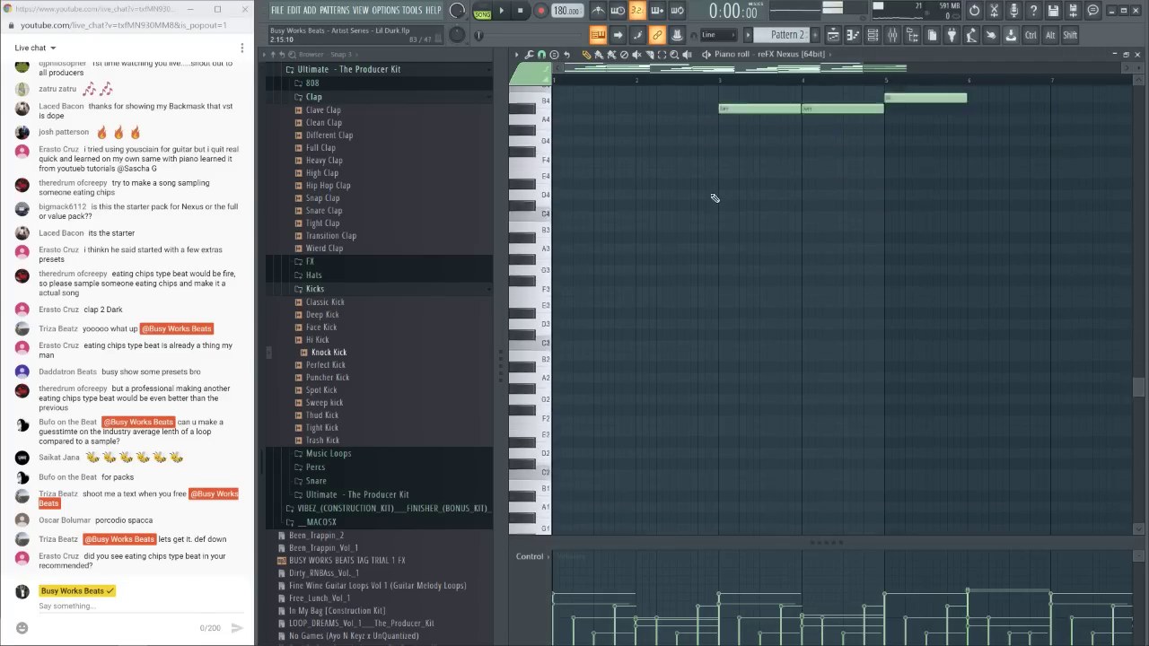
click(911, 36)
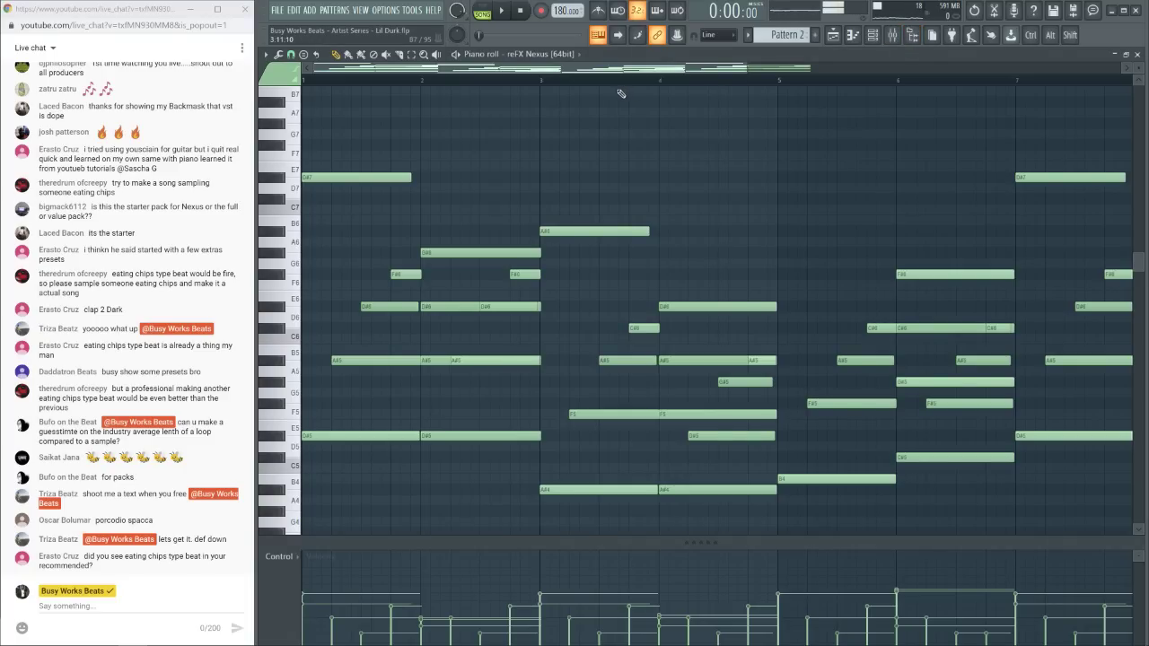
Try deleting the overlapping A#5 note in bar 2 during playback and undo the deletion
drag(333, 360, 358, 355)
key(space)
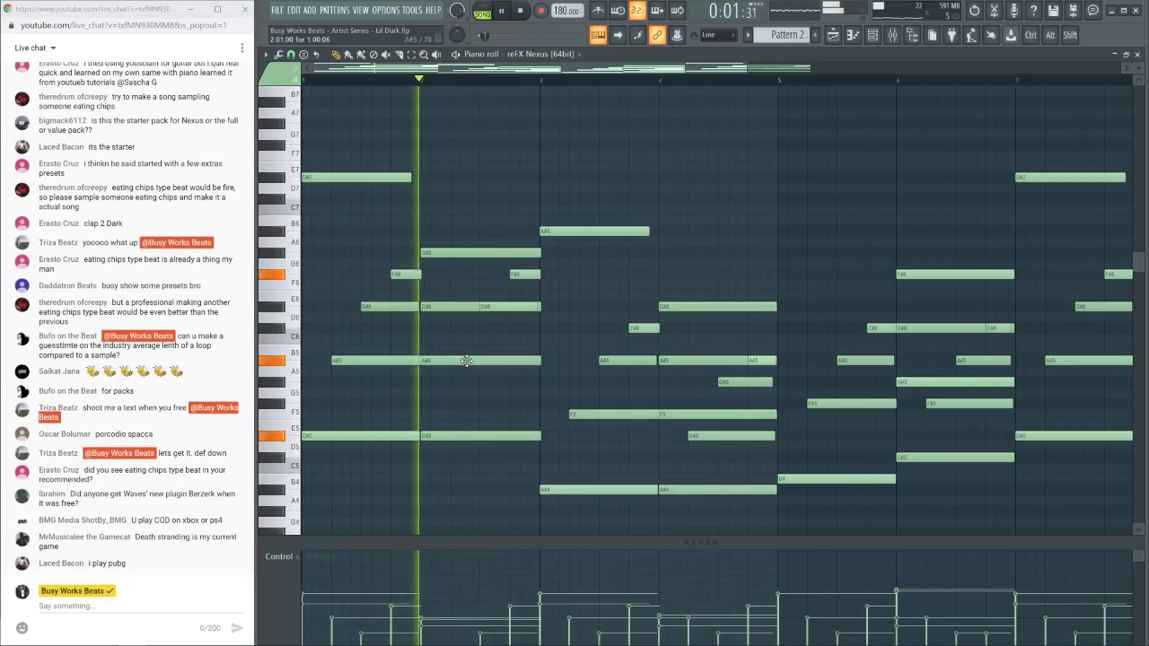
key(ctrl+z)
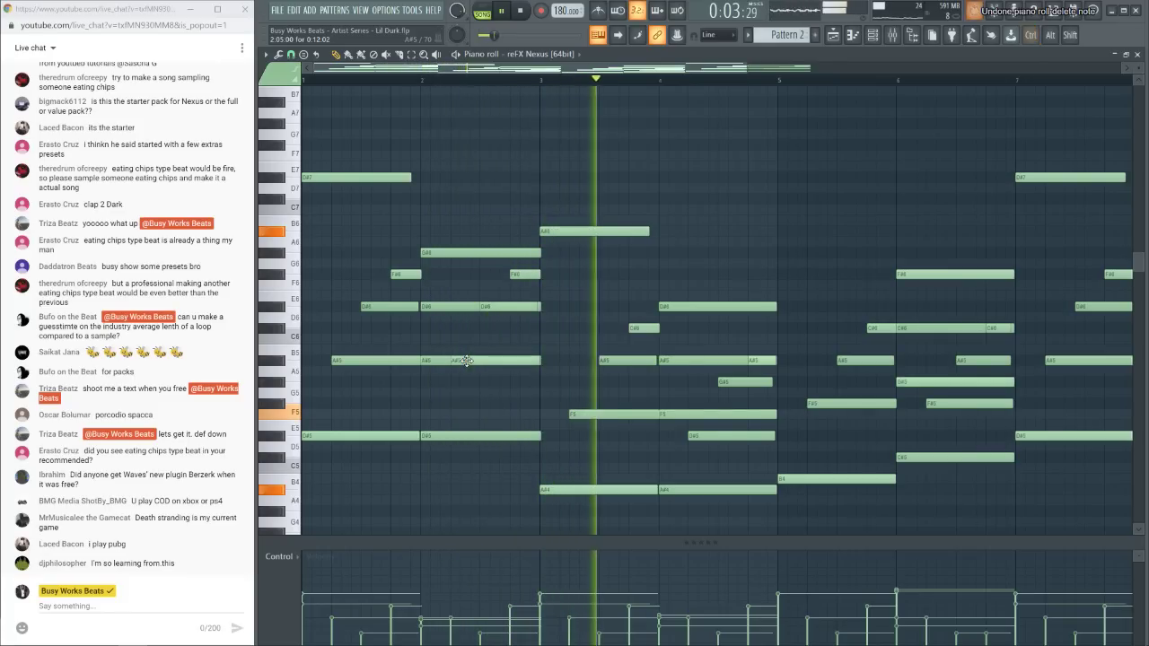
key(space)
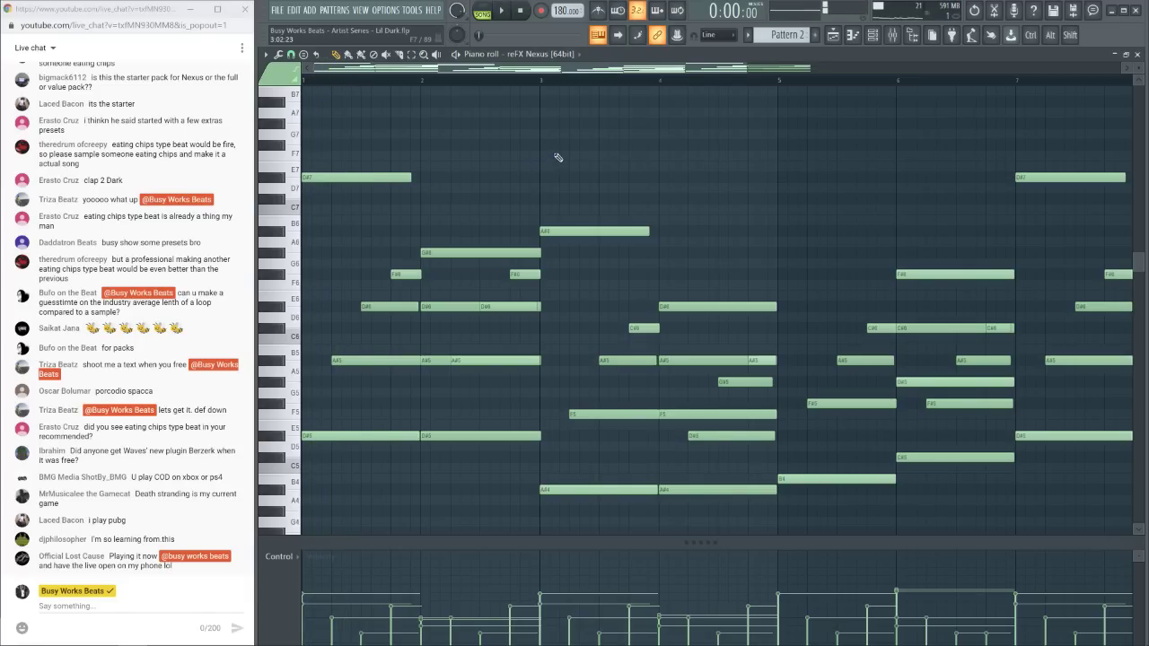
Play the song from the start repeatedly while following the Nexus melody in Pattern 2's piano roll
key(space)
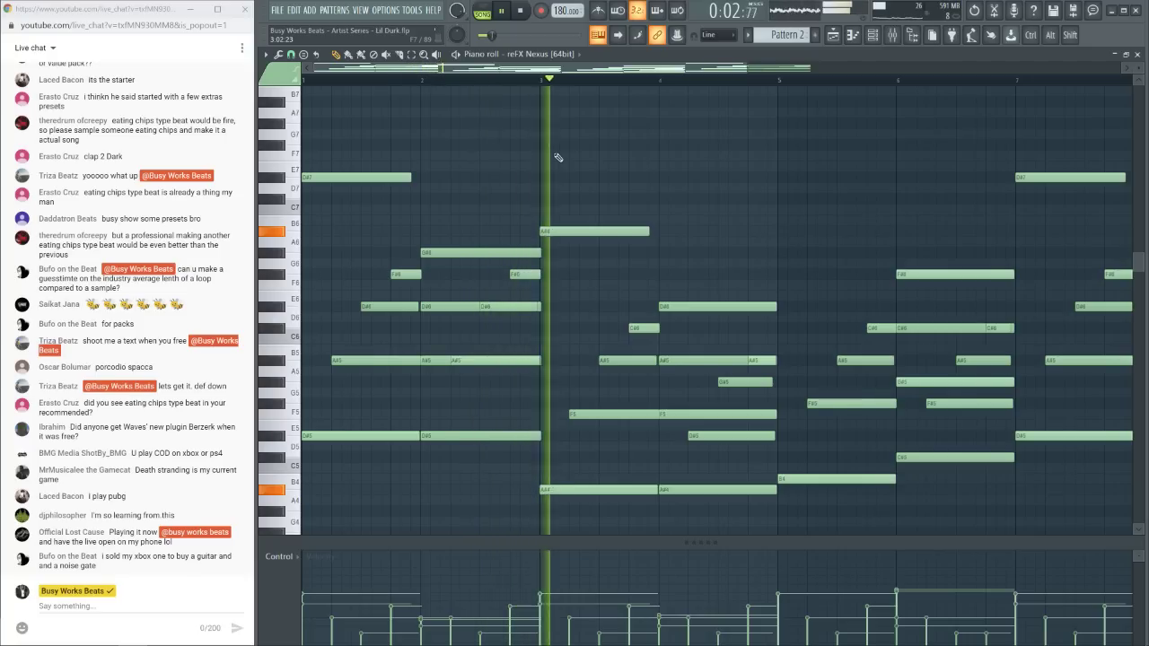
key(space)
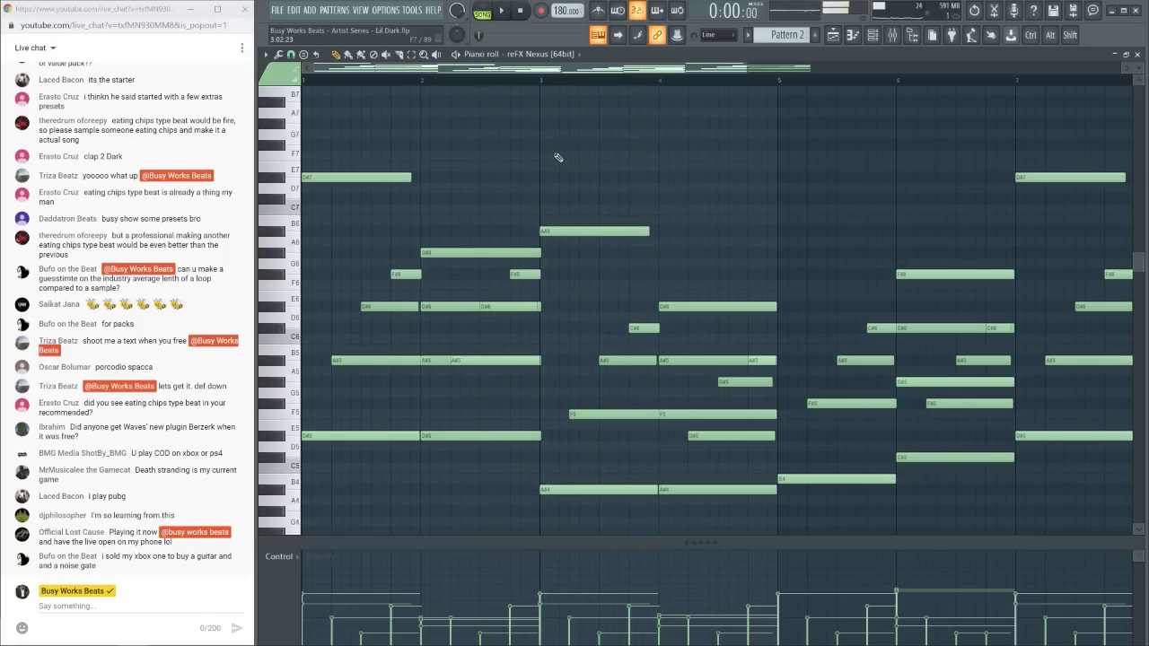
key(space)
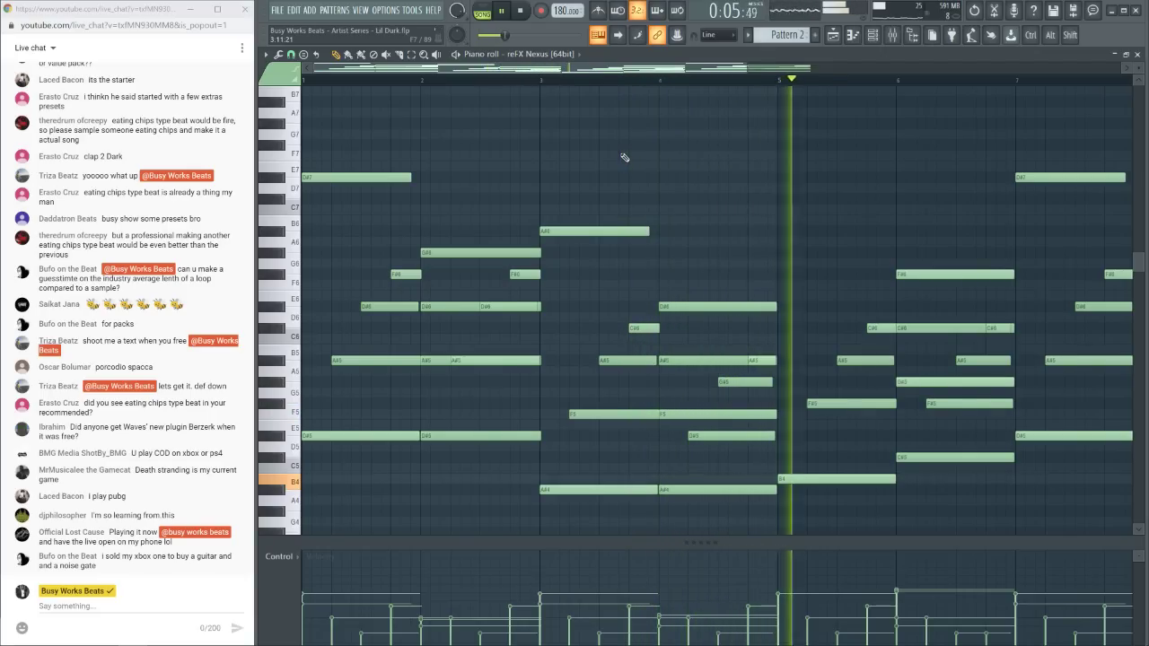
key(space)
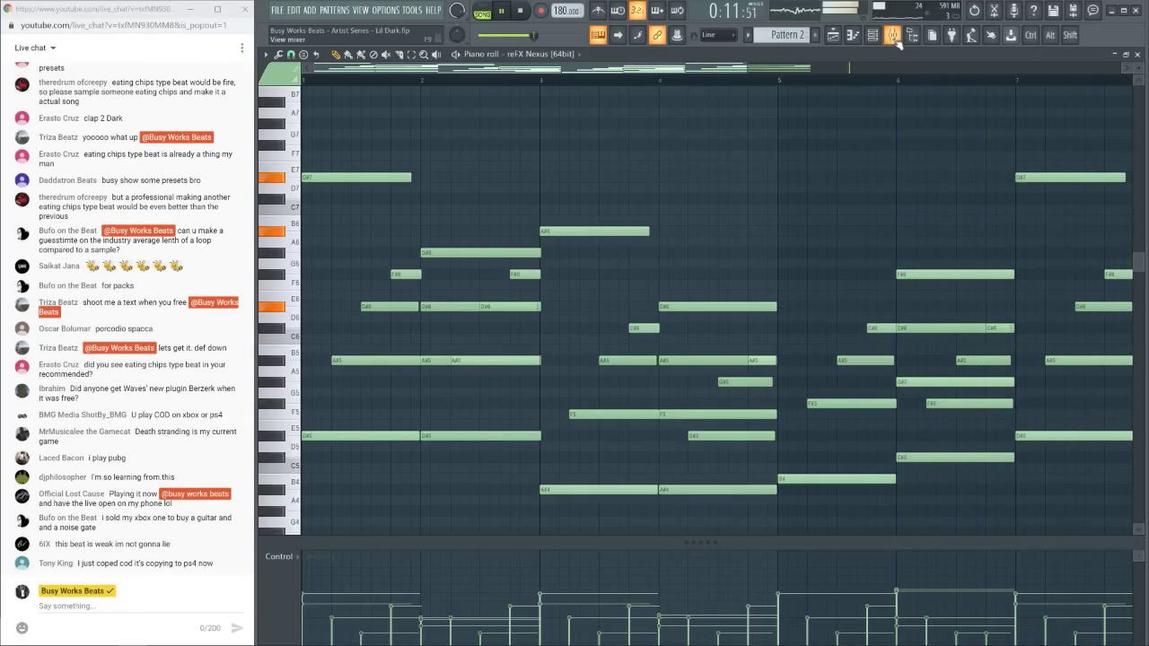
Return to Pattern 5 in the channel rack, add Knock Kick hits on steps 13, 33 and 45, and play it
click(1139, 54)
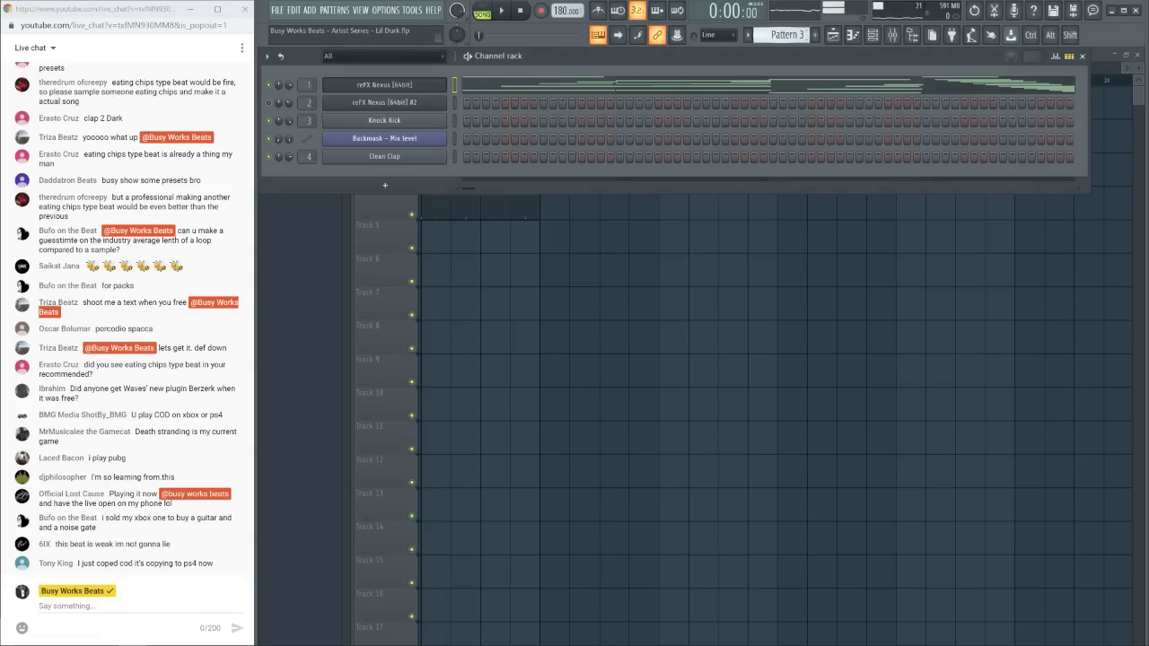
key(KP_Add)
key(KP_Add)
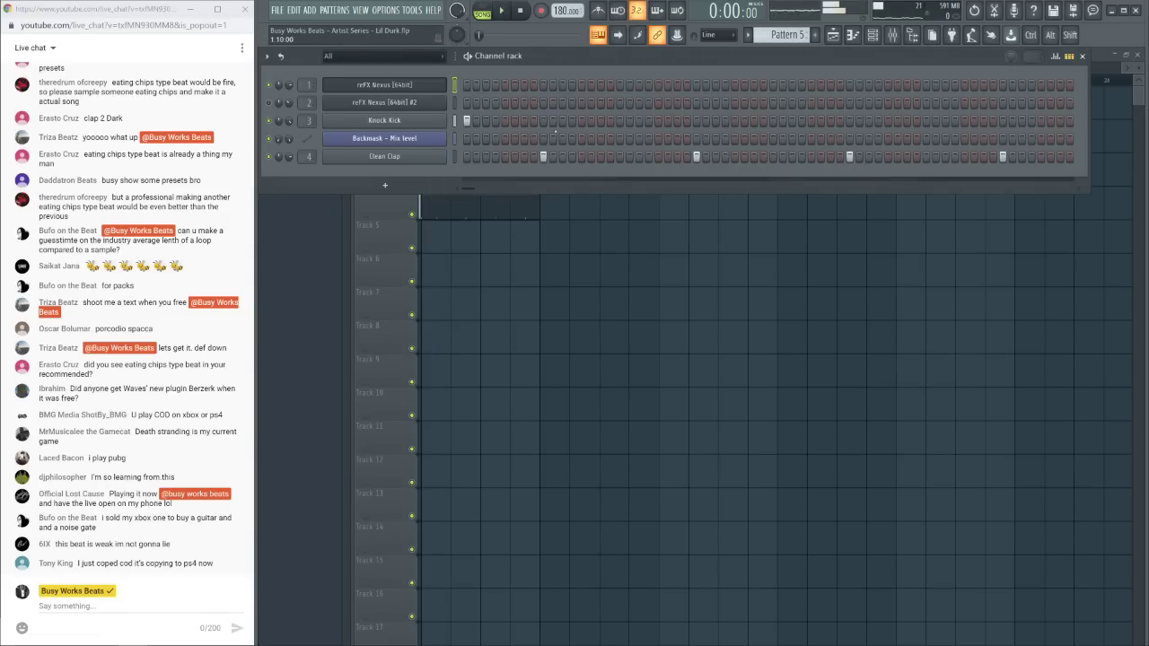
key(space)
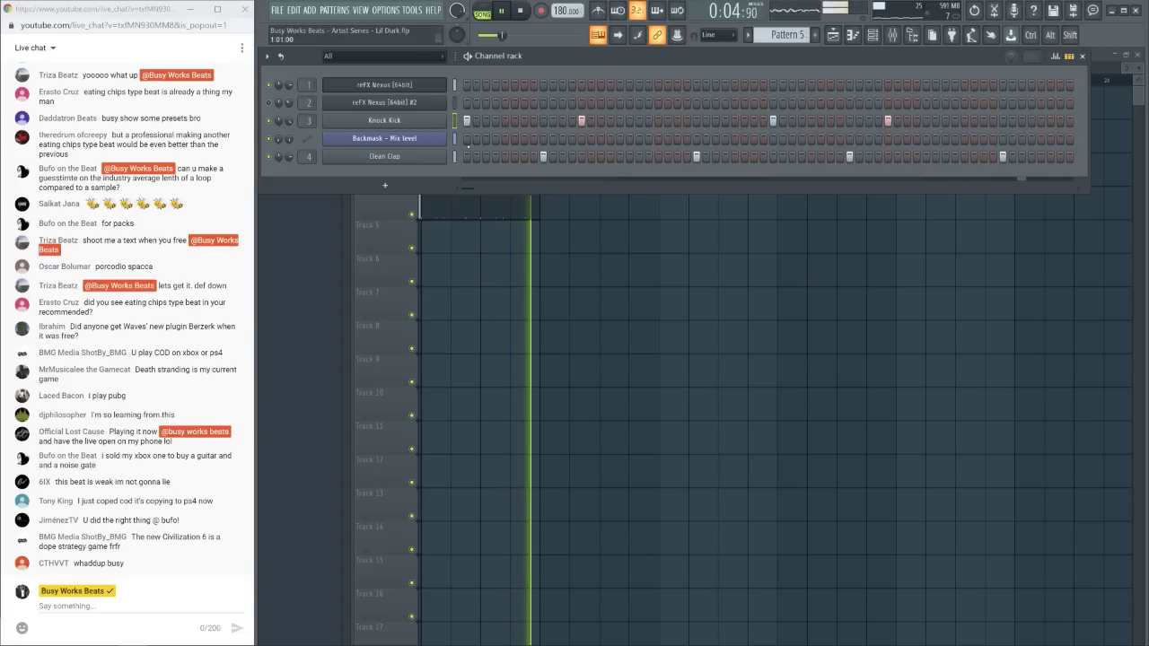
Place Pattern 5 clips at bars 9 and 13 on playlist Track 4 and stop playback
key(F6)
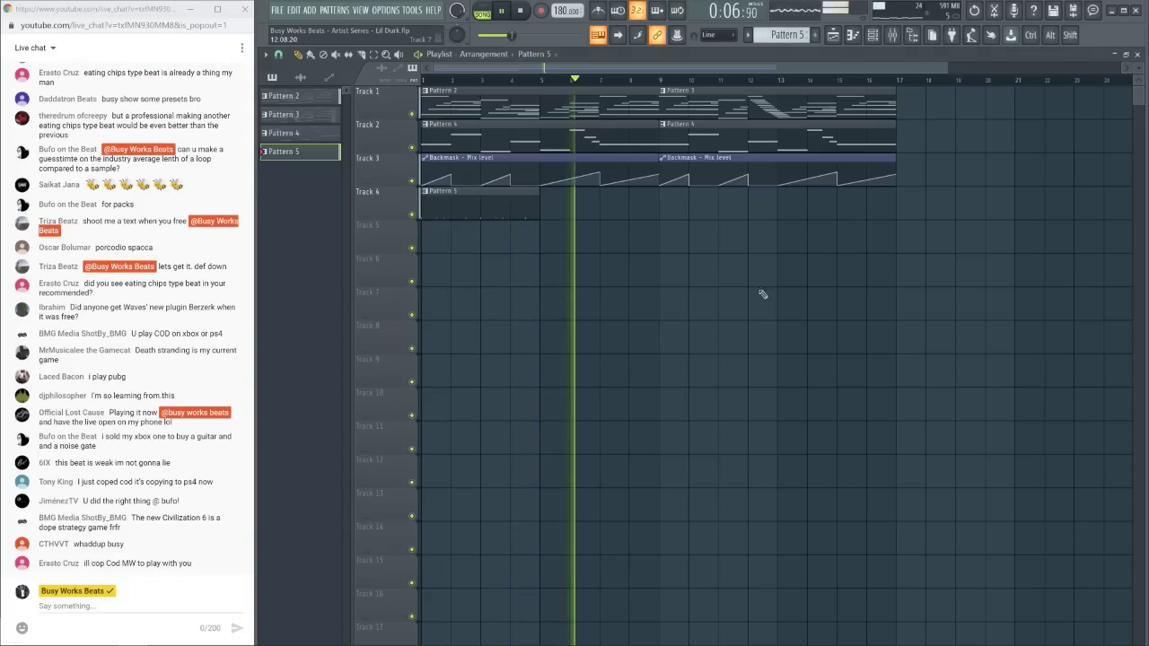
click(673, 205)
click(780, 201)
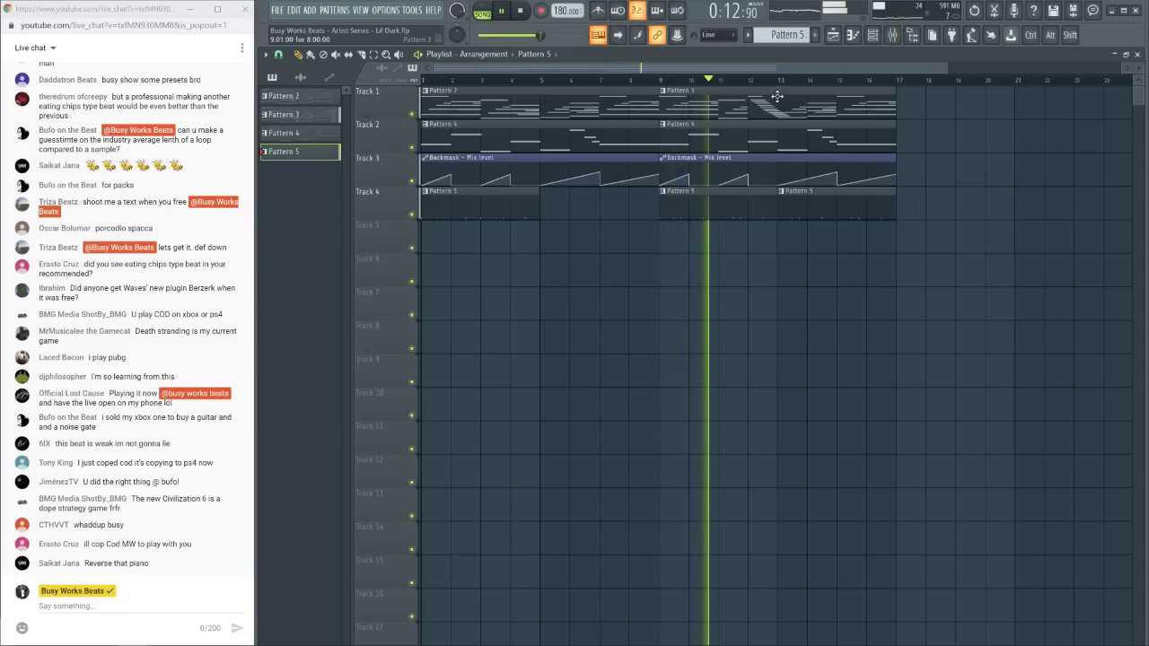
key(space)
Add an effect plugin to the second slot of mixer insert 1, below Backmask, and close the open windows
click(894, 42)
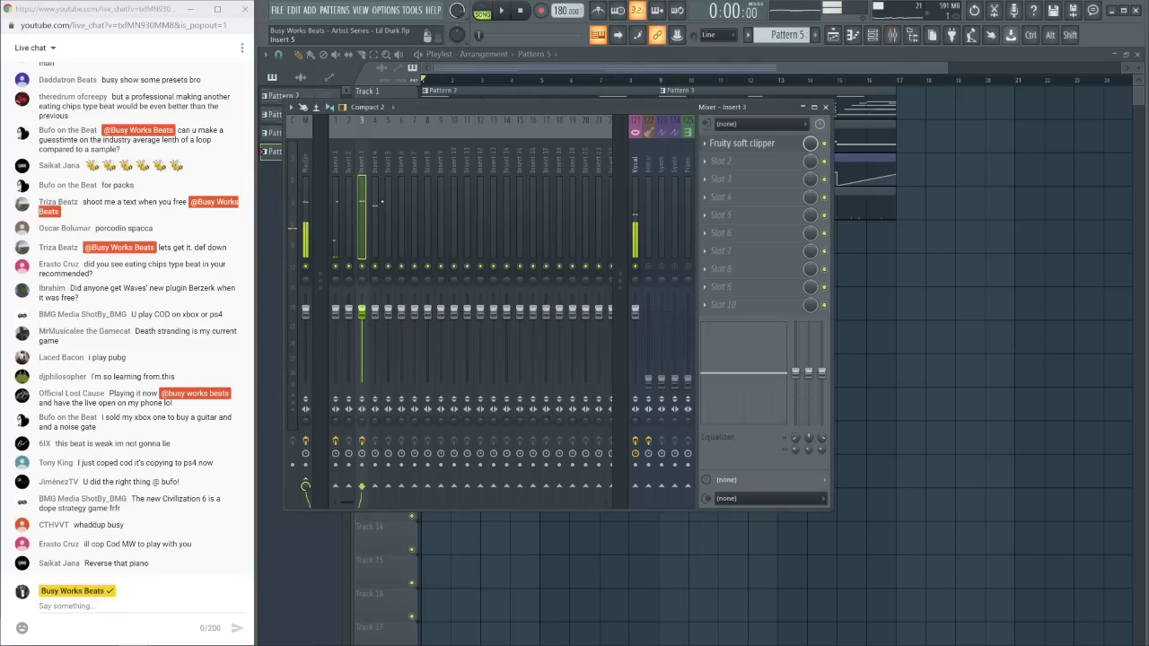
click(336, 216)
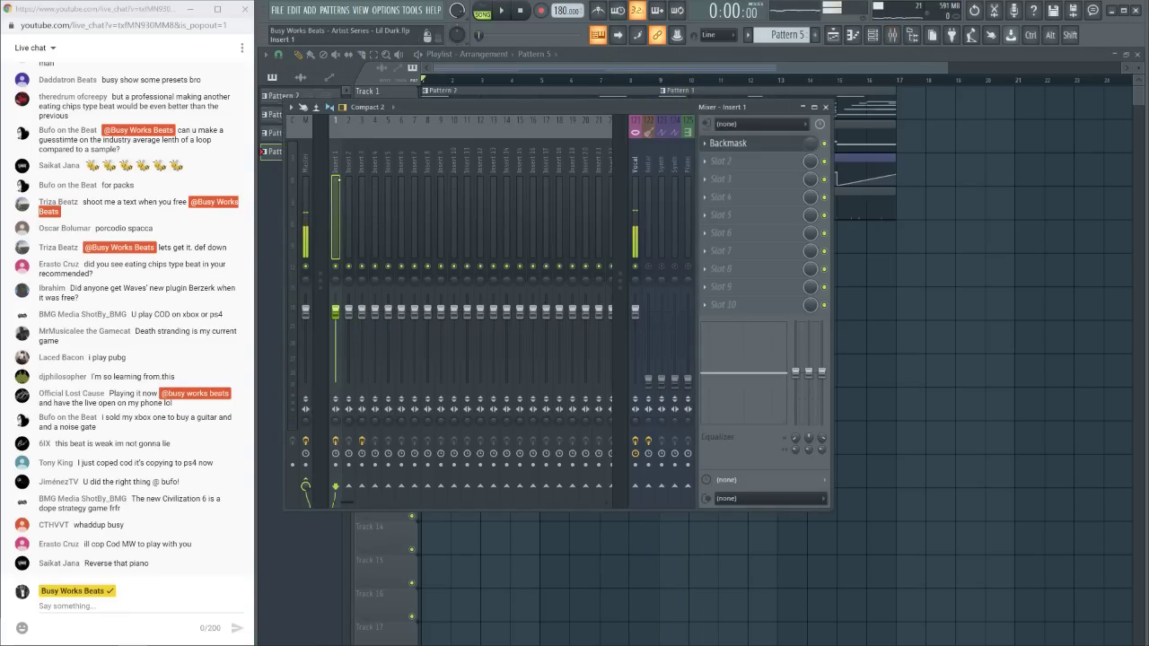
click(754, 169)
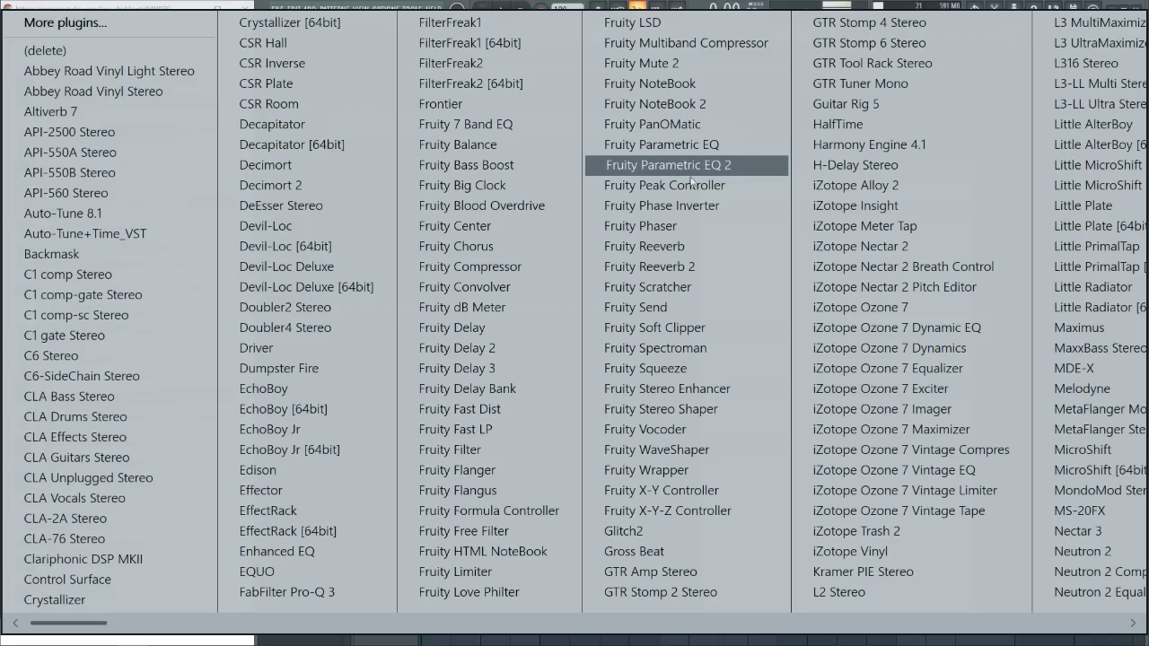
click(342, 476)
key(F12)
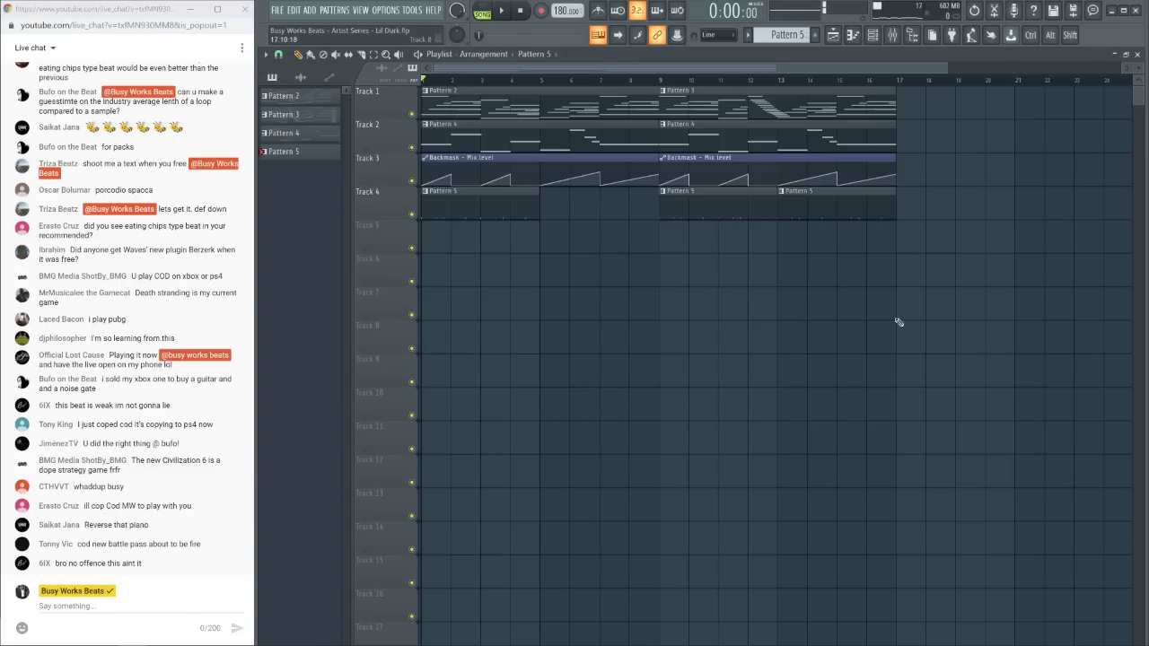
right_click(385, 97)
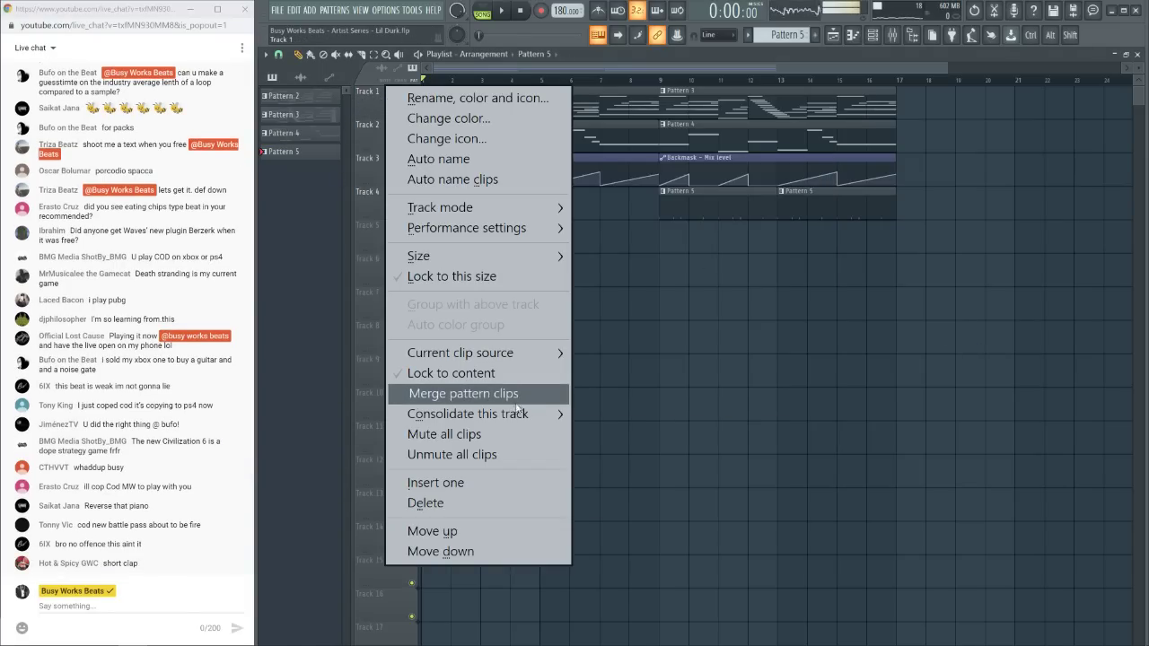
mouse_move(517, 410)
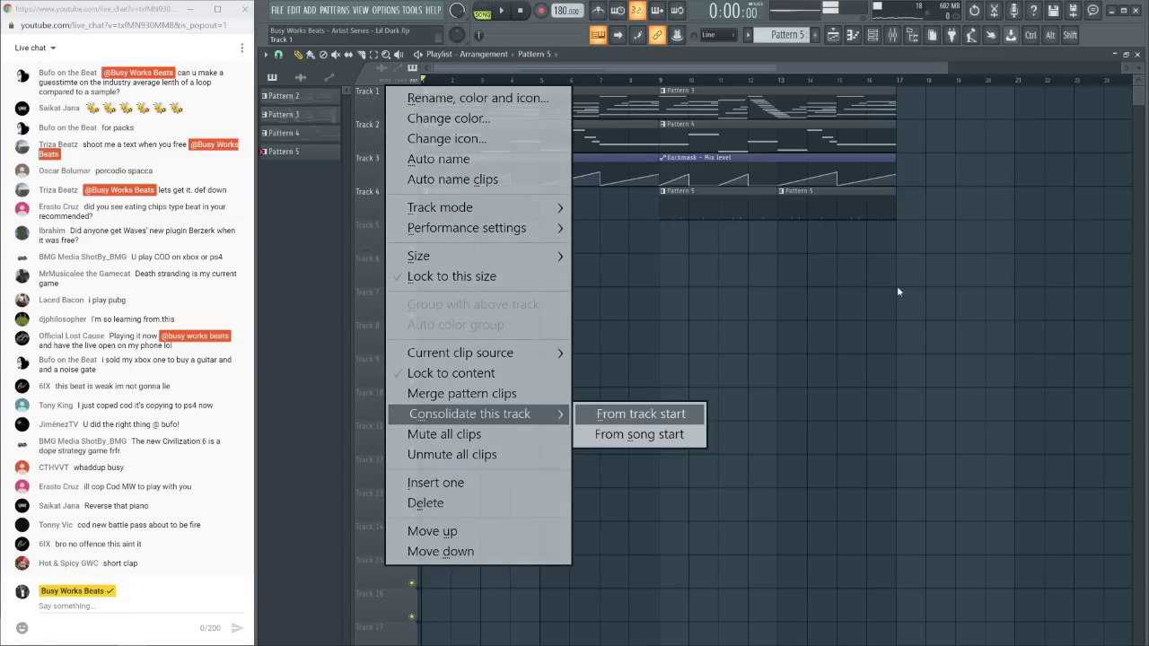
click(897, 291)
Record the song in Edison on mixer insert 1 and place the recording as an audio clip on playlist Track 5
click(893, 35)
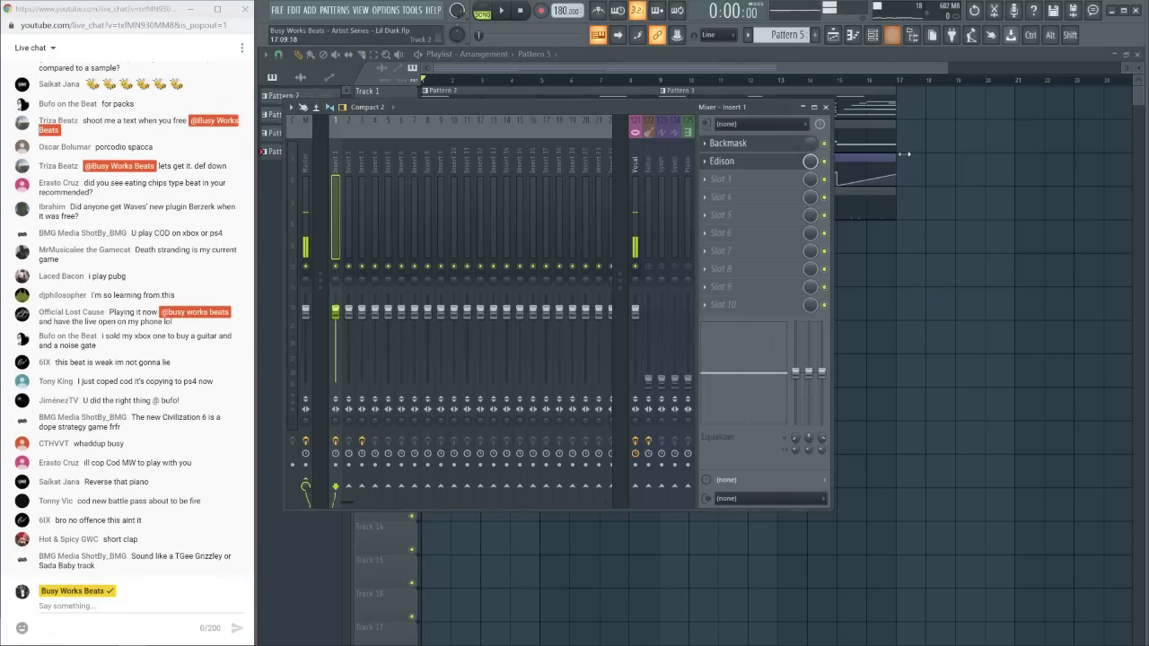
click(734, 165)
click(477, 209)
click(490, 287)
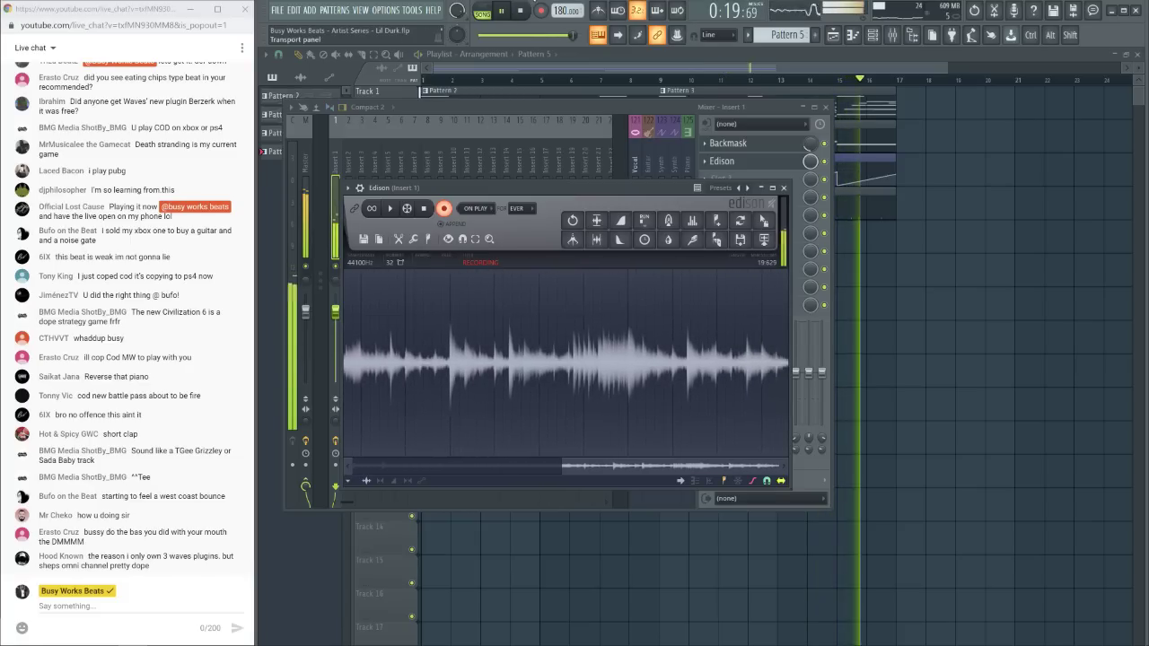
click(428, 216)
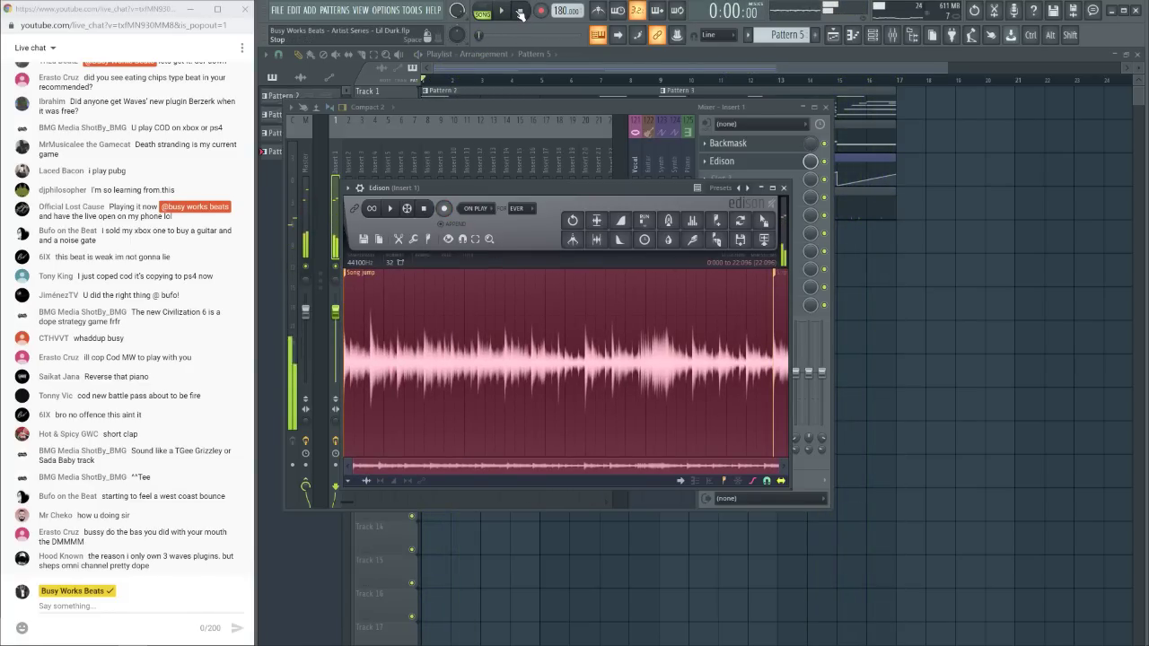
click(754, 246)
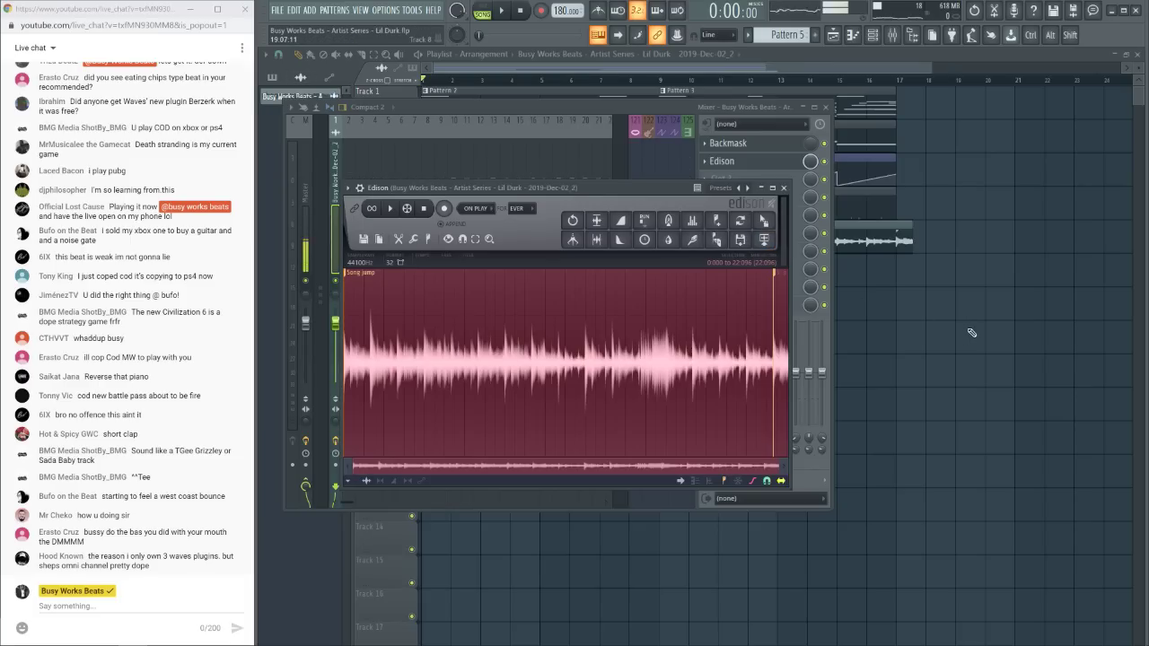
key(F12)
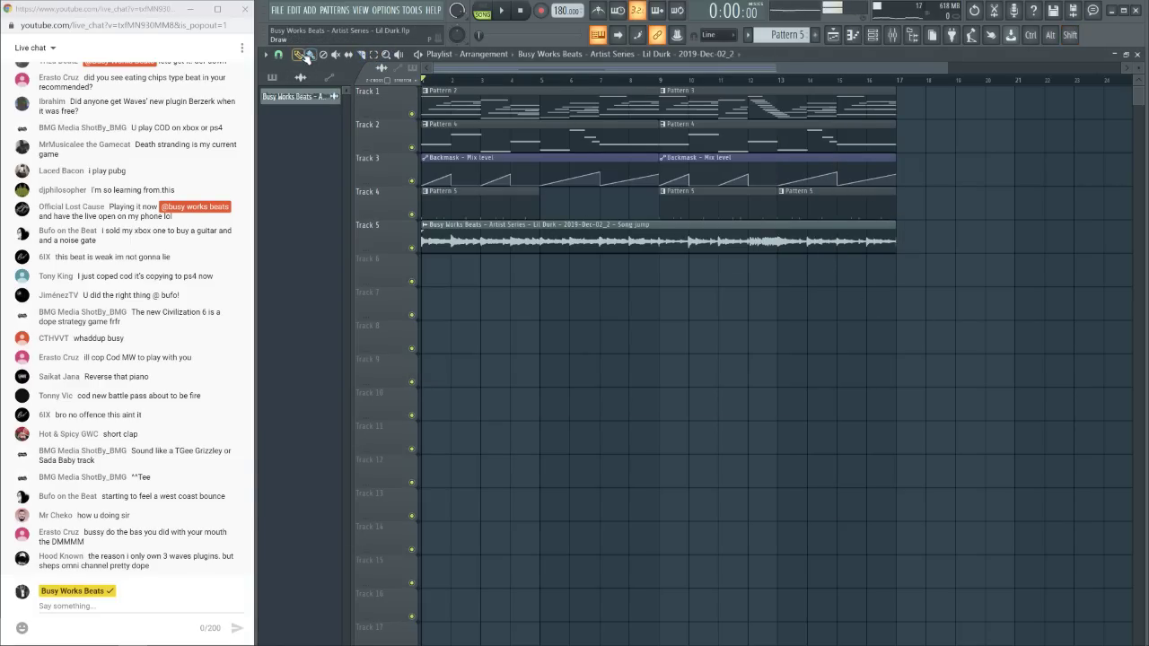
Reverse the recorded audio clip in its channel settings and mute Track 1
click(421, 224)
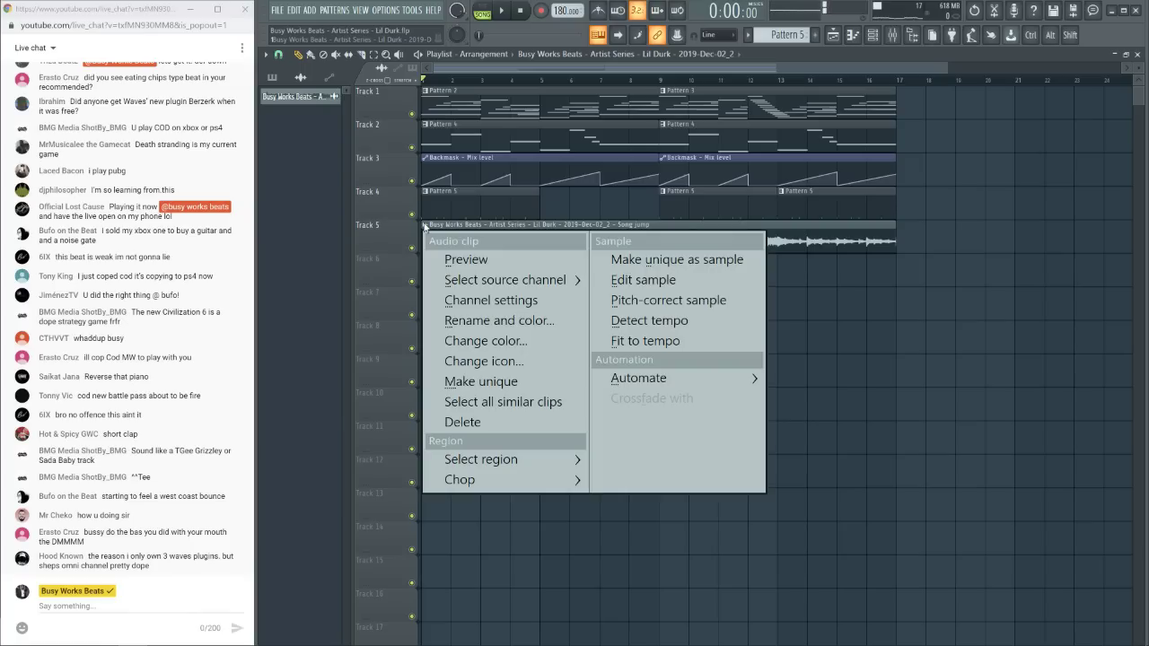
click(459, 299)
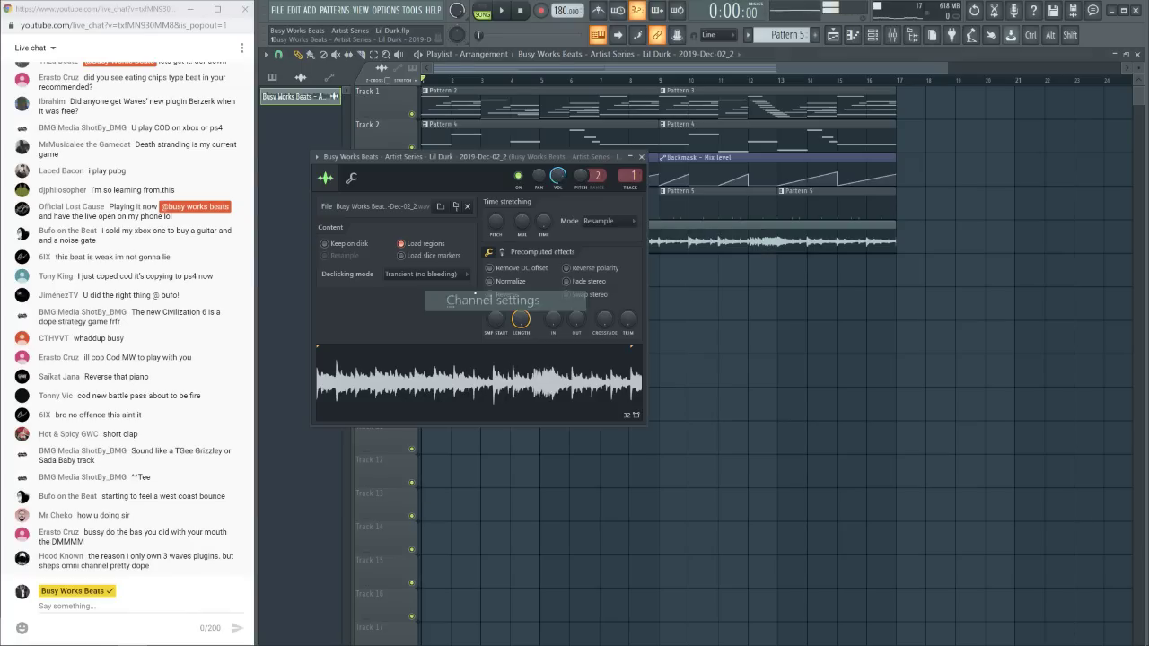
click(510, 298)
click(641, 157)
click(412, 114)
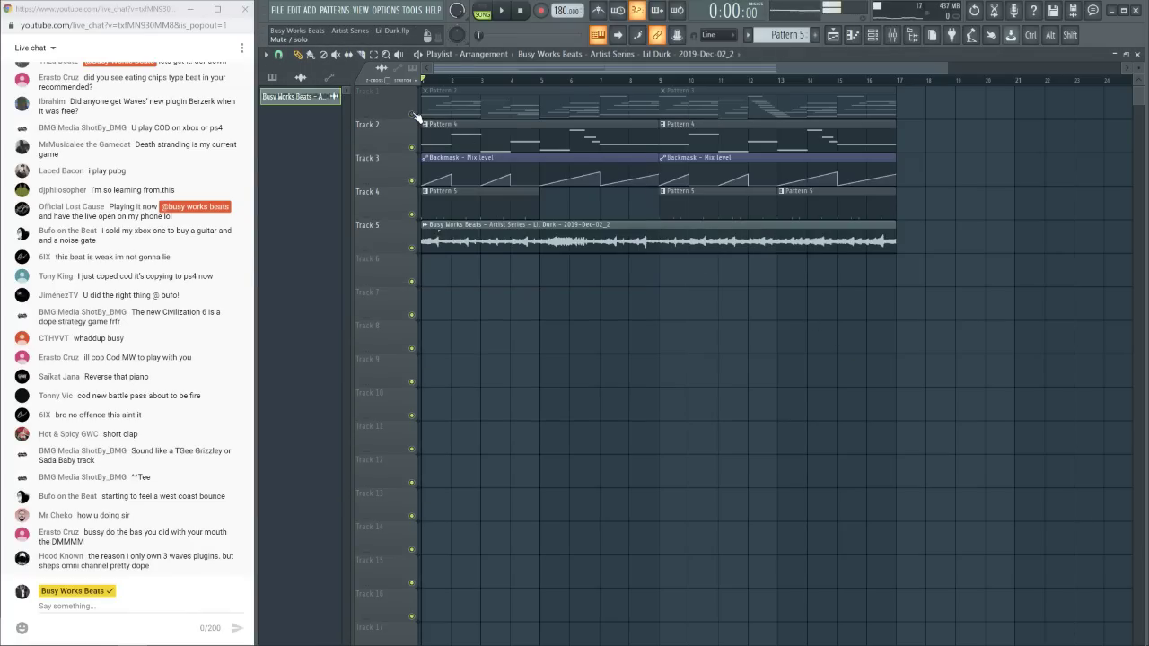
Play the song from the start twice to hear the reversed clip with the other tracks
key(space)
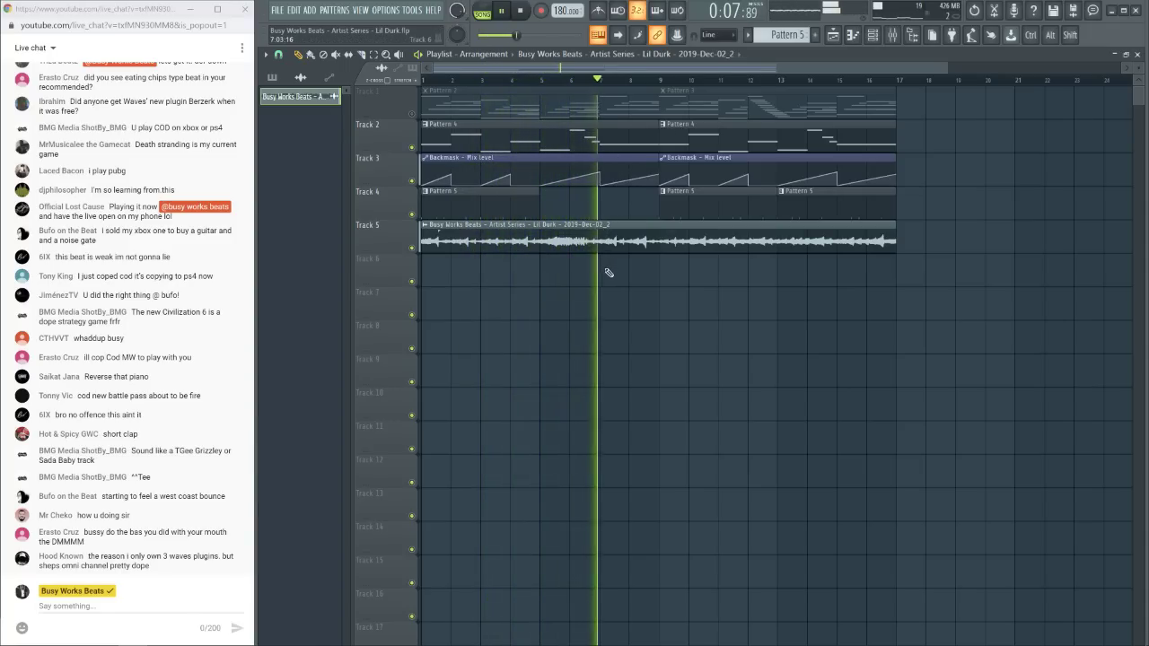
key(space)
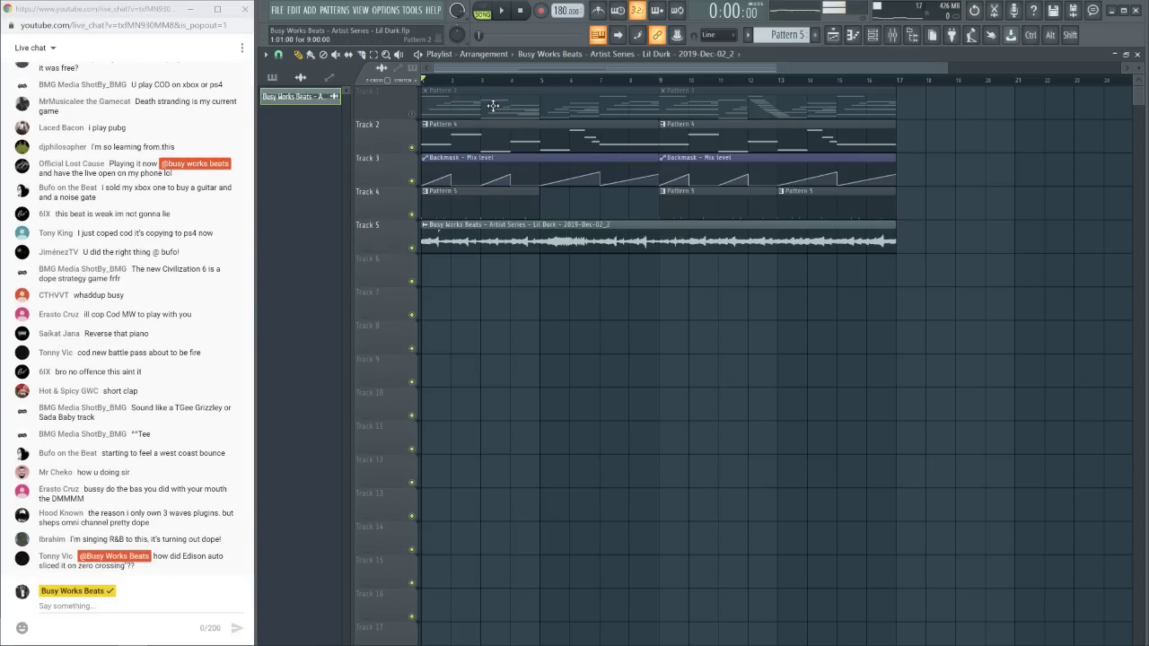
key(space)
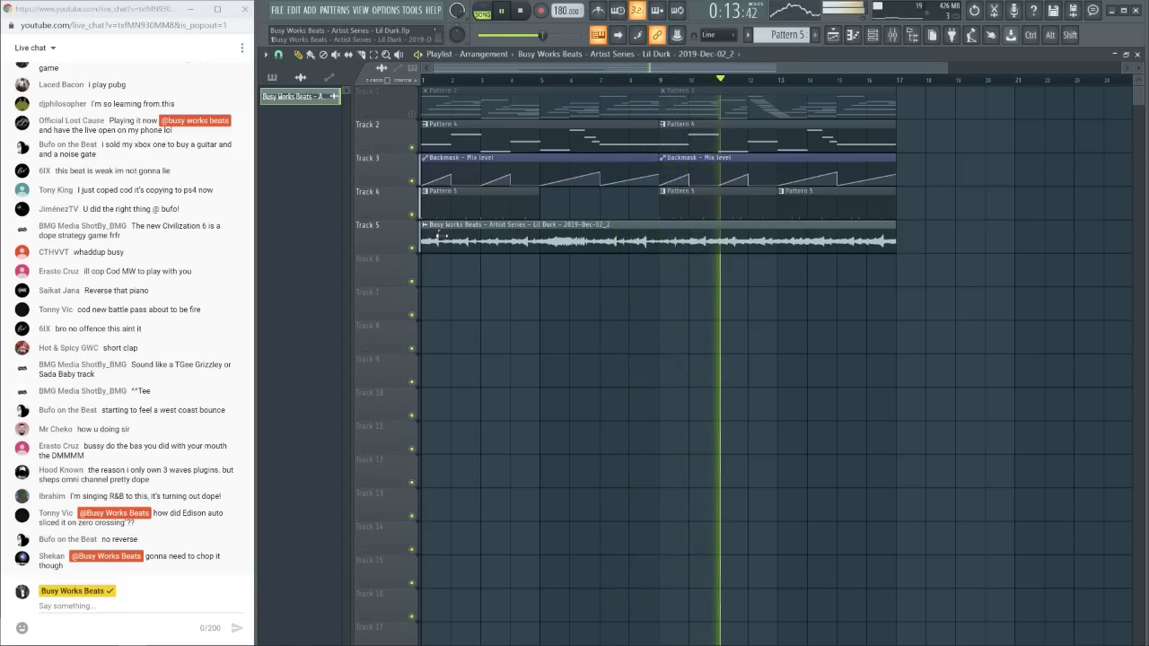
key(space)
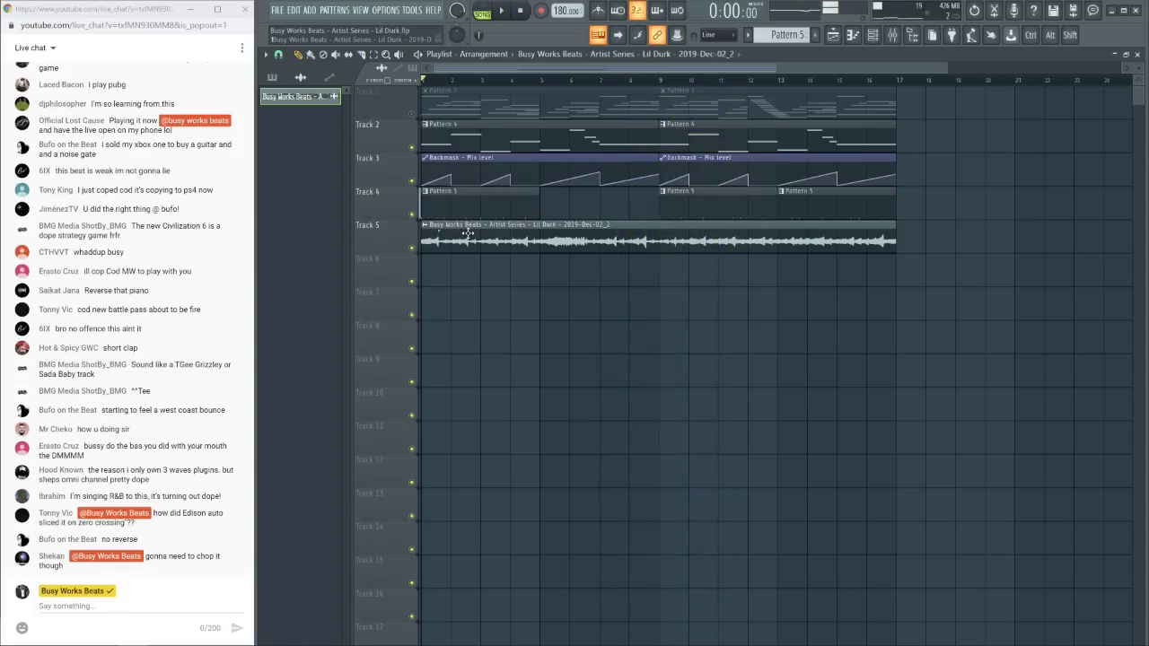
Slip the reversed audio slightly earlier inside its Track 5 clip and play the song from the start
click(280, 55)
click(341, 149)
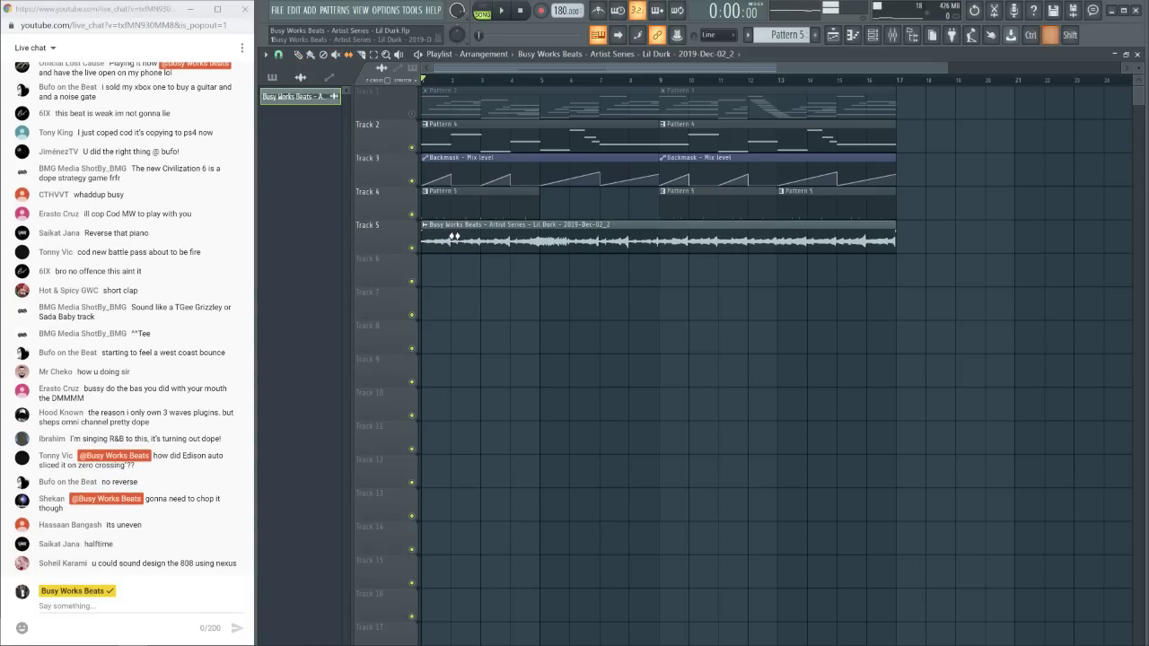
key(space)
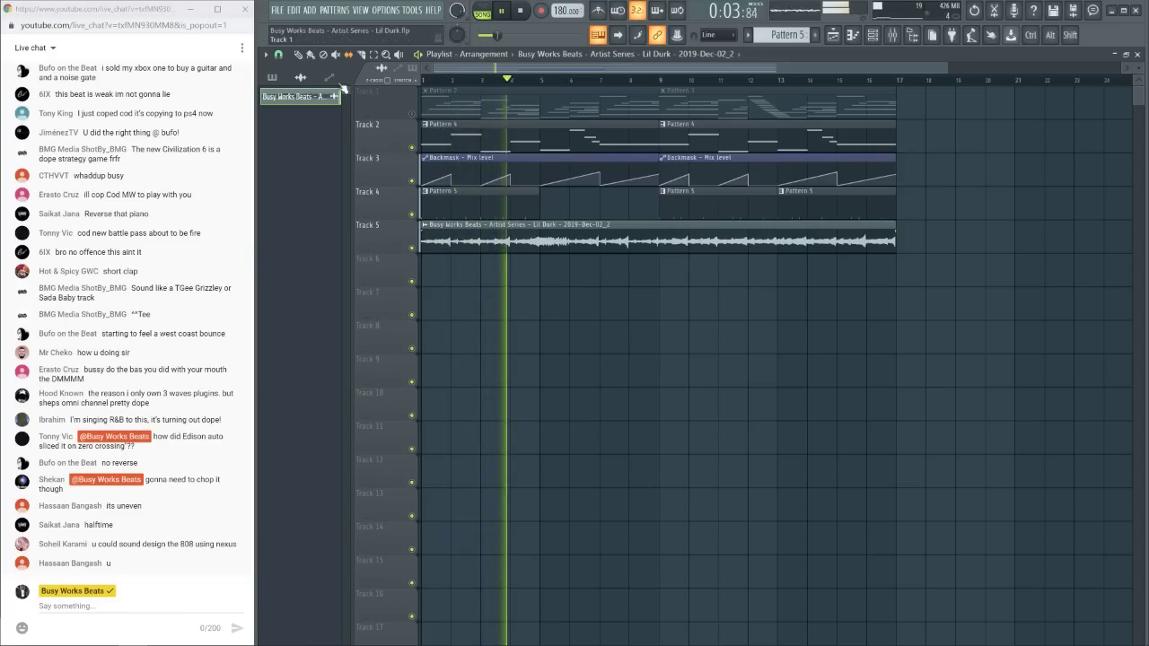
key(space)
Delete the recorded audio clip from Track 5 and play the song with Track 1 unmuted
right_click(508, 253)
click(412, 113)
key(space)
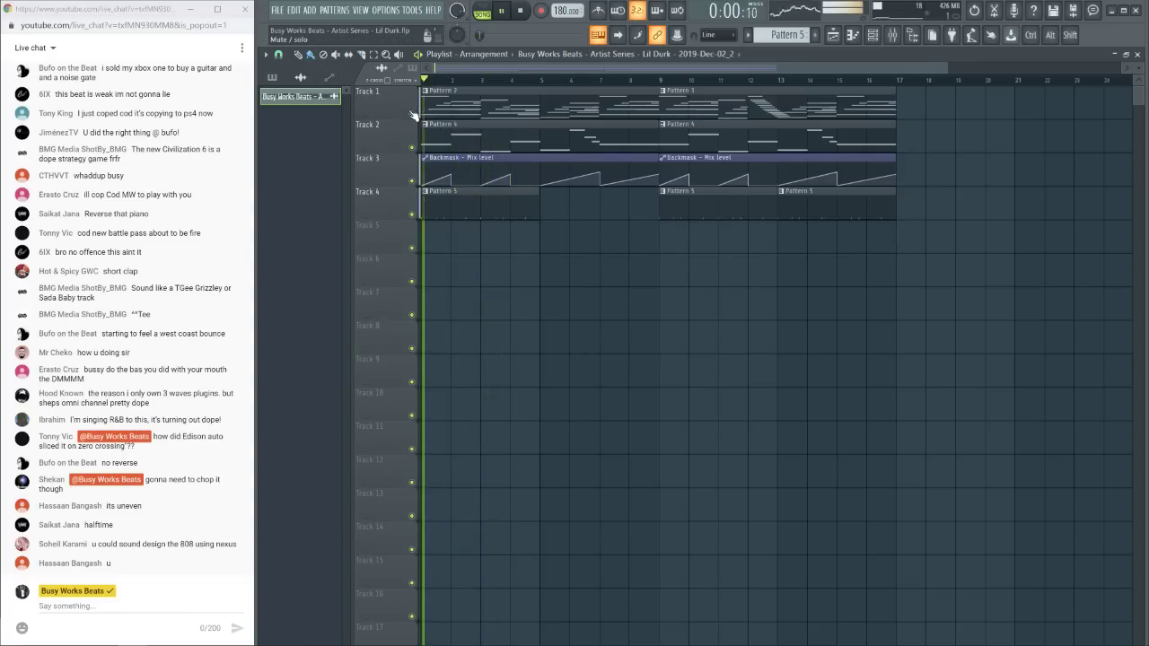
click(893, 36)
key(F9)
key(space)
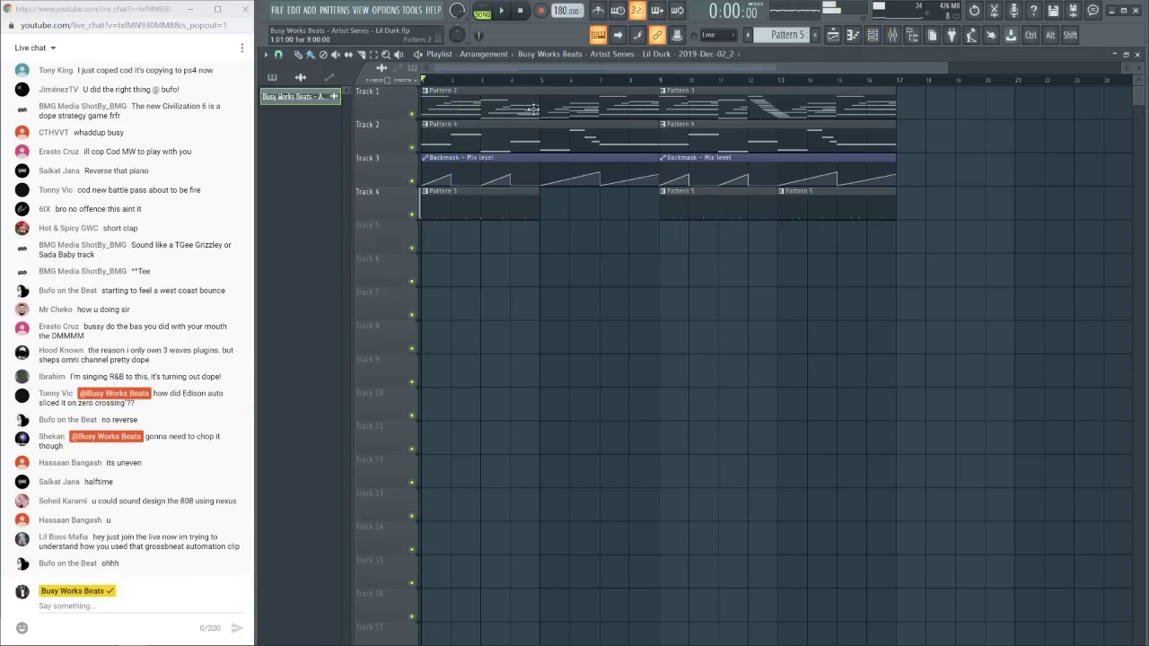
Open the Nexus piano roll of Pattern 2 from its playlist clip
double_click(453, 92)
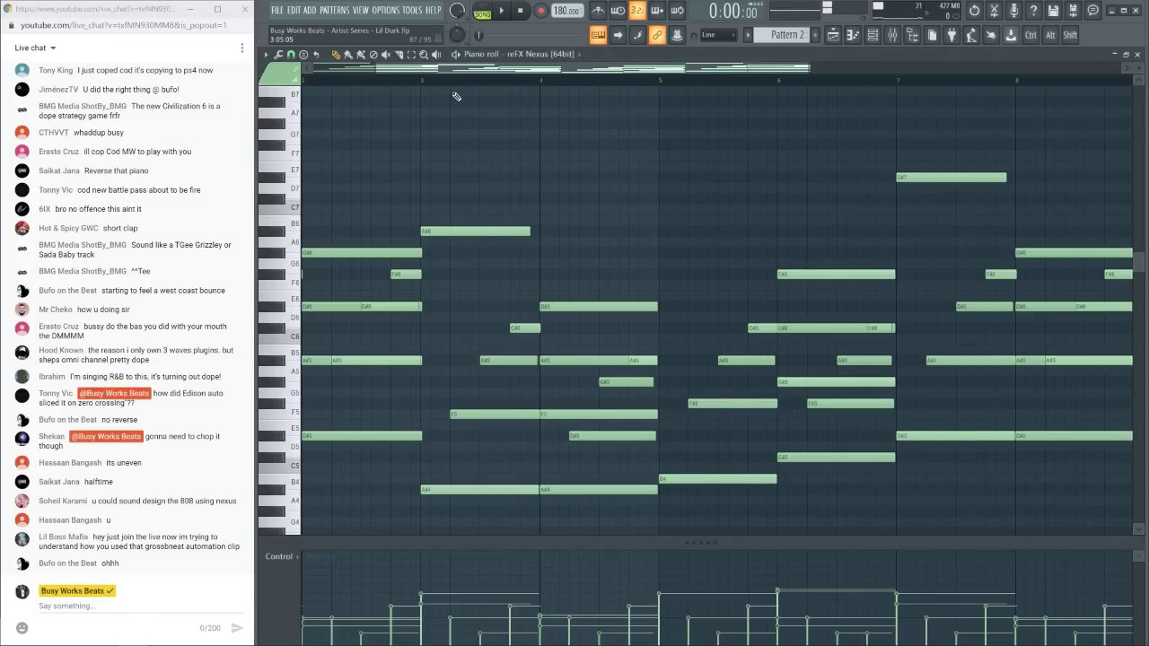
scroll(460, 100, down, 3)
Try moving the bar 3 notes half a bar earlier in Pattern 2 and undo the move
drag(463, 103, 540, 414)
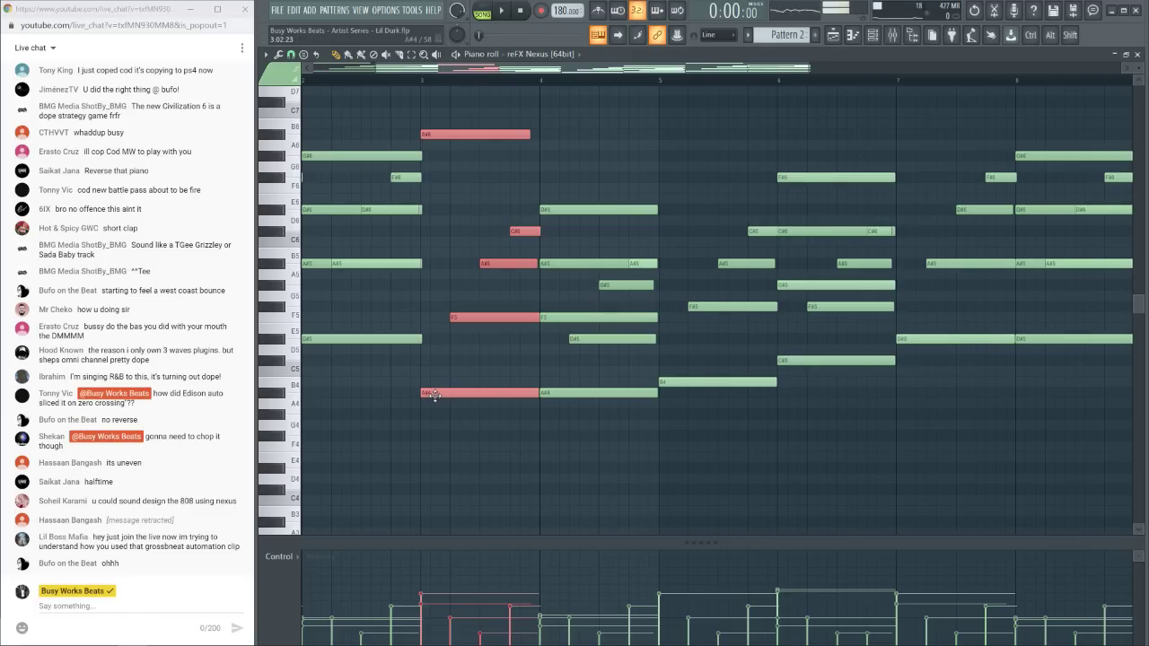
drag(434, 395, 388, 403)
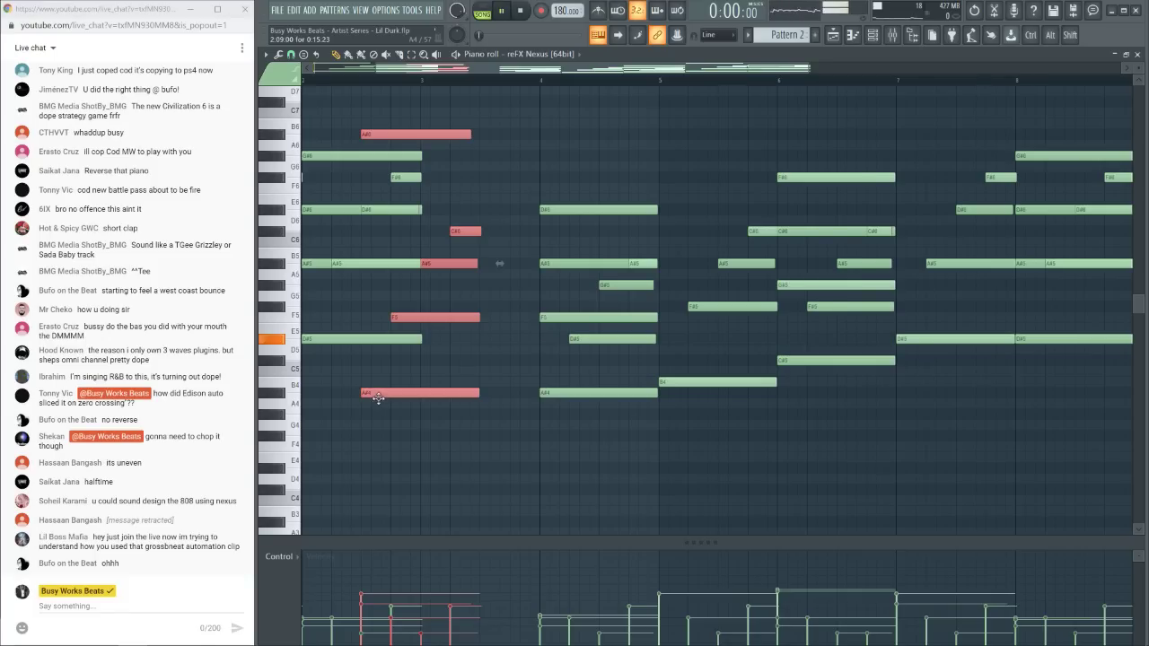
scroll(388, 137, left, 2)
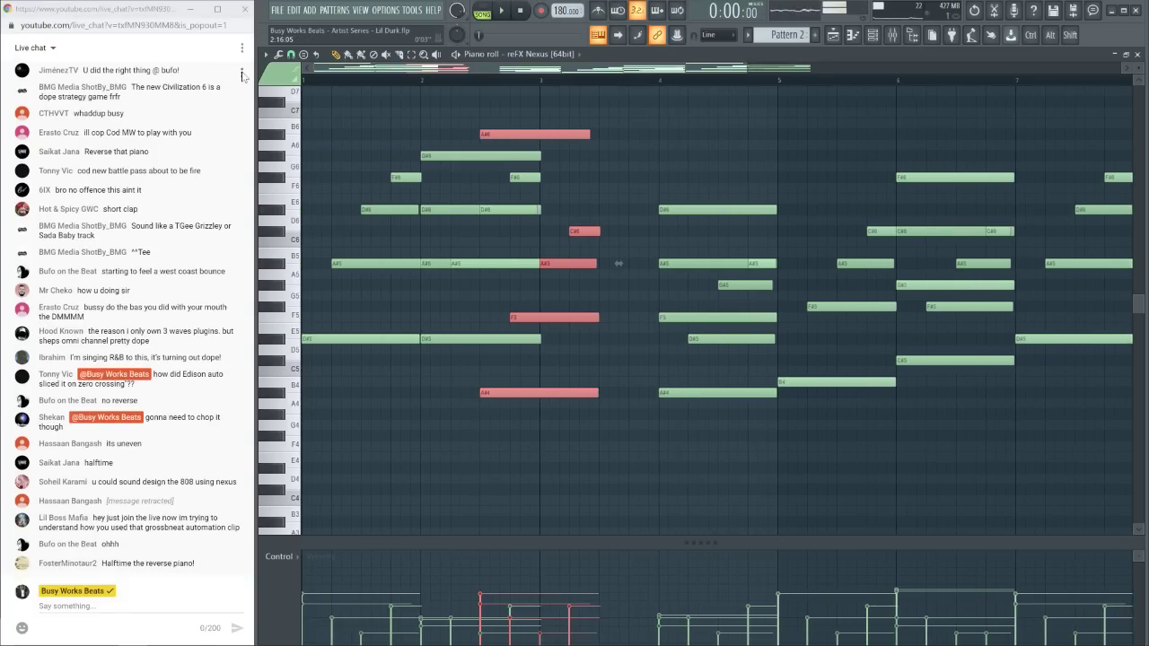
key(ctrl+z)
Move the bar 2 notes a quarter bar earlier, extend them to the start of bar 3, and play the result
key(space)
drag(457, 385, 526, 146)
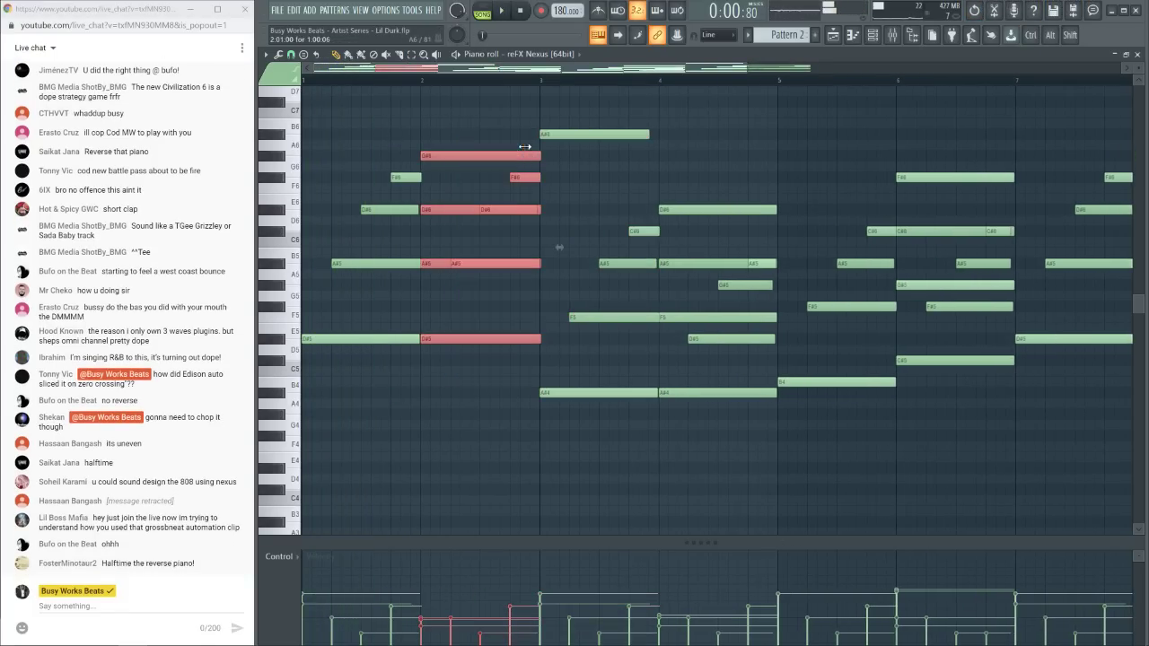
key(space)
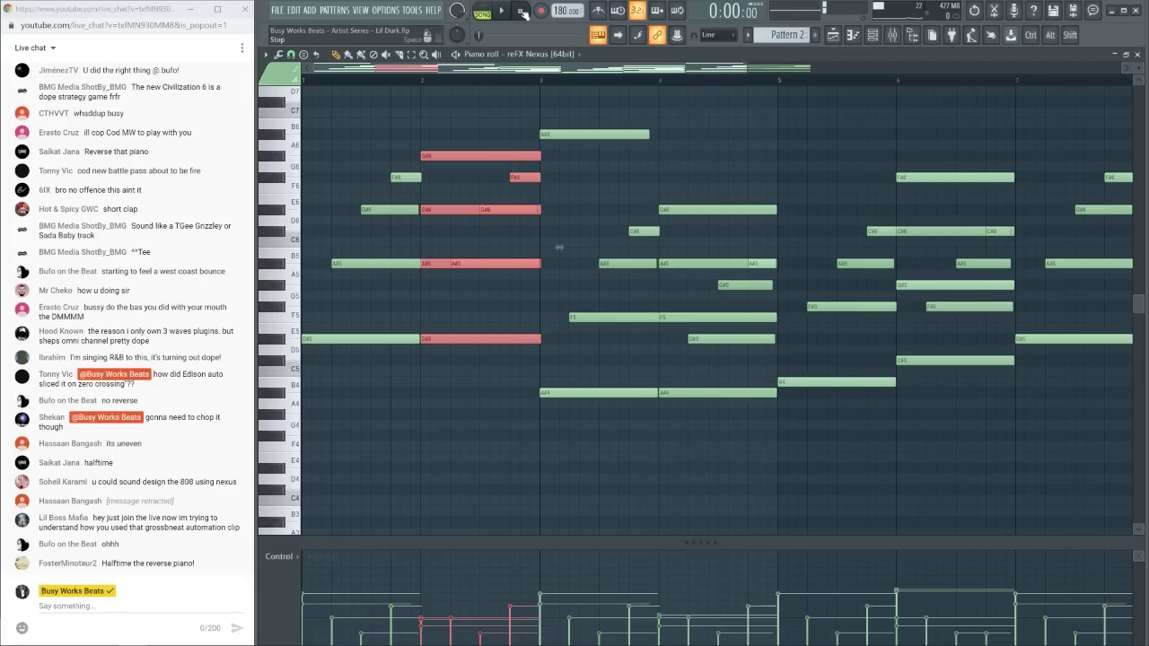
key(space)
drag(489, 262, 459, 262)
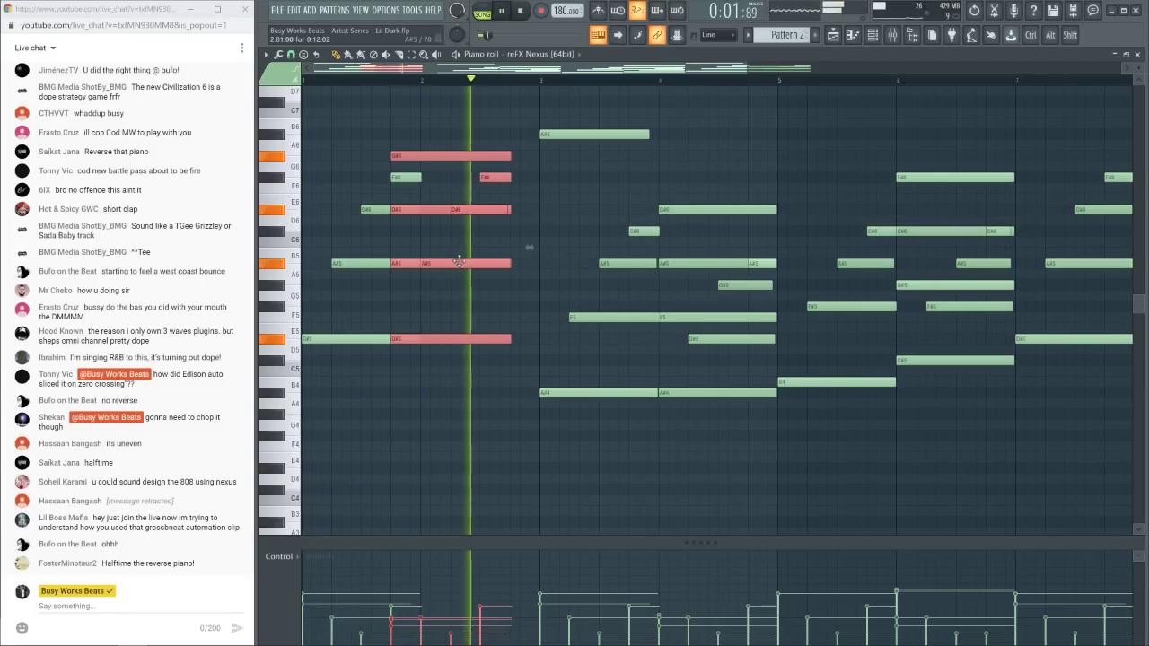
key(space)
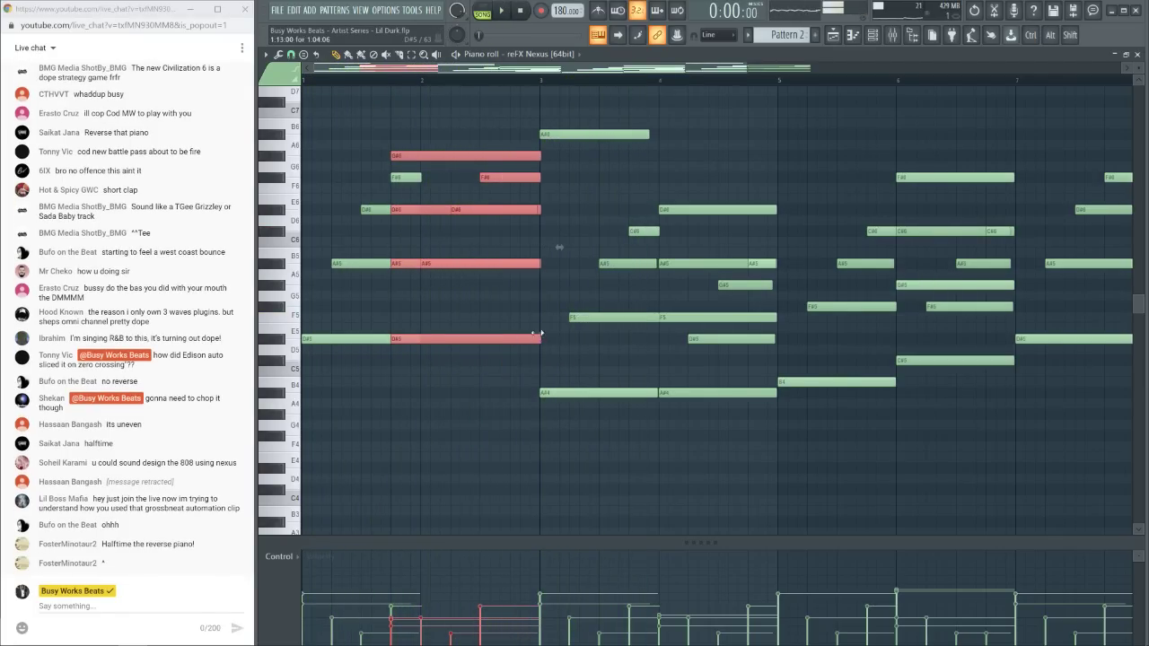
key(space)
click(425, 200)
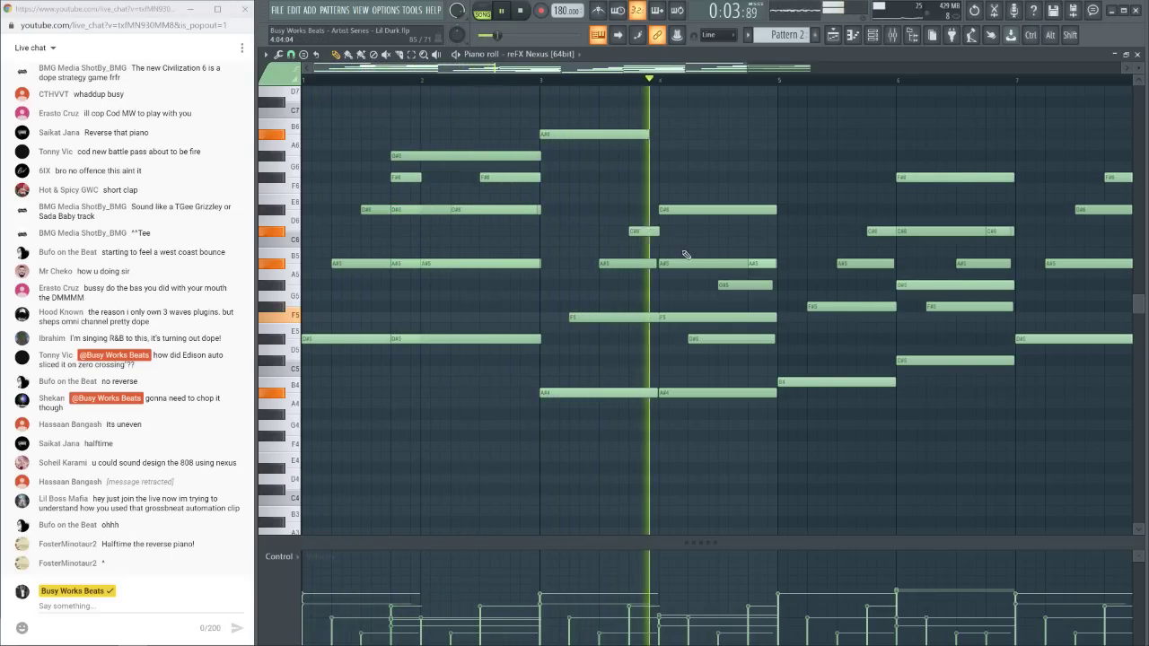
Shift the notes starting at bars 4 and 6 a quarter bar earlier, lengthening the bar 4 group to reach bar 5
drag(682, 194, 708, 392)
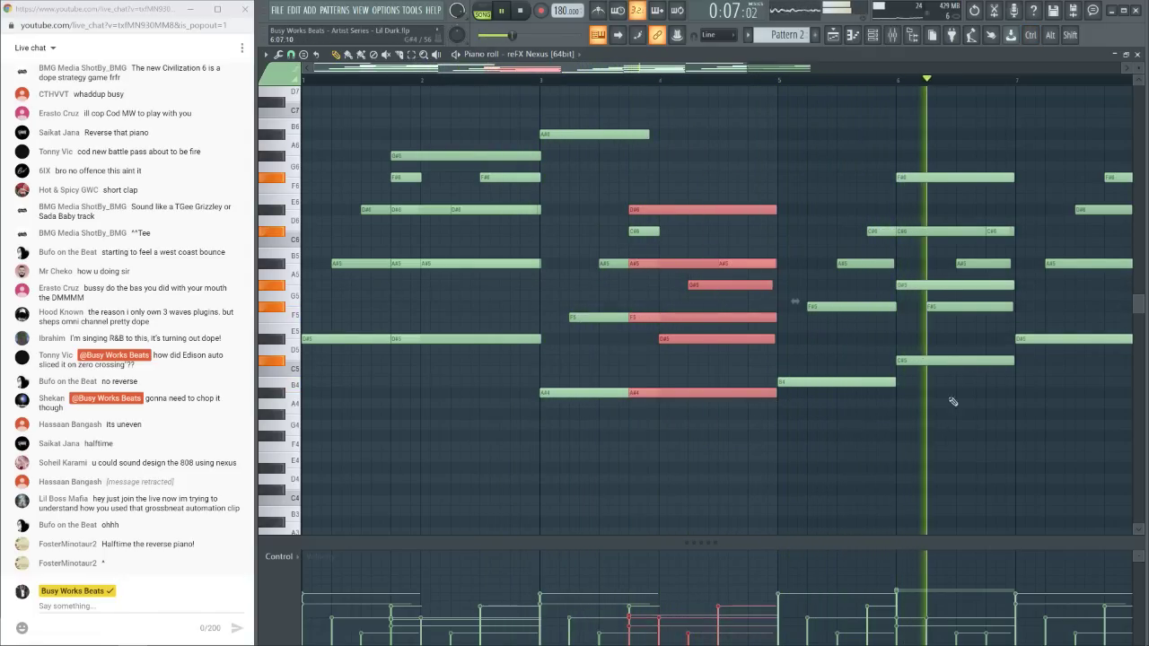
drag(899, 169, 928, 366)
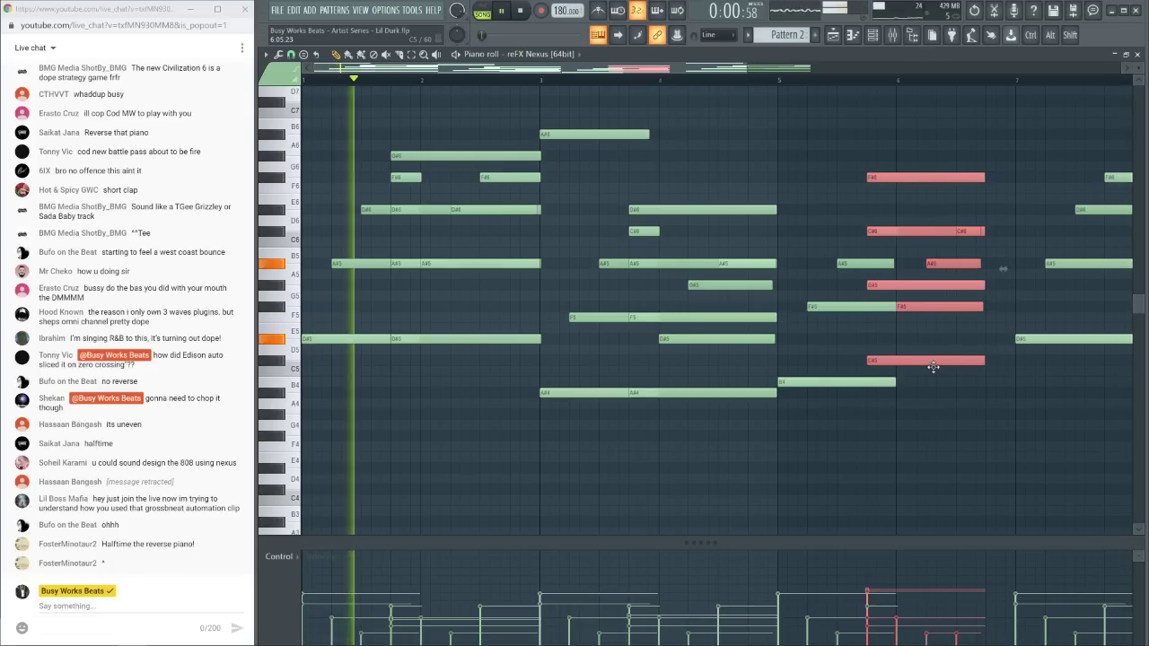
key(space)
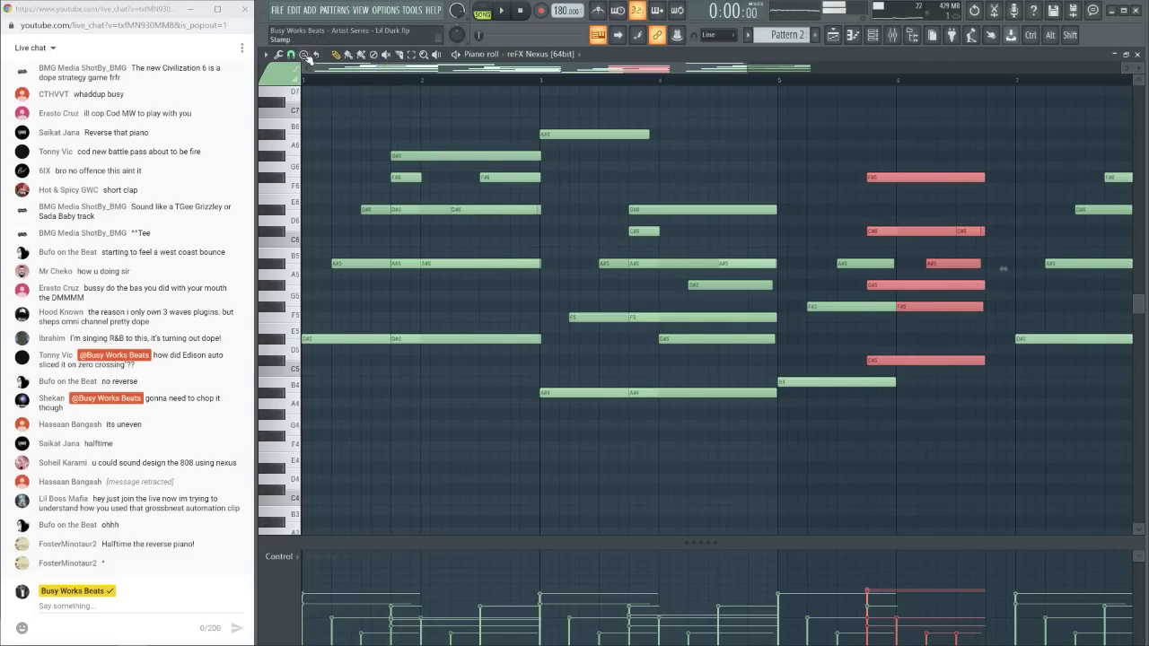
Try Bar as the piano roll snap, switch to a finer snap value, and play the song from the start
click(290, 54)
click(316, 376)
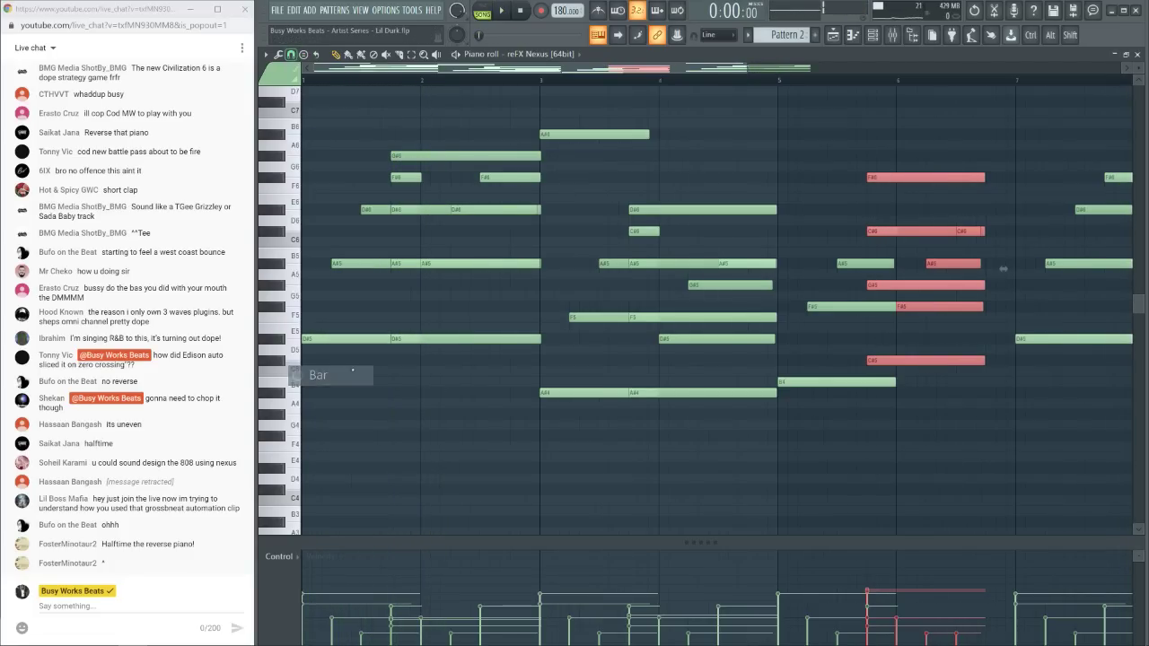
click(291, 53)
click(326, 334)
key(space)
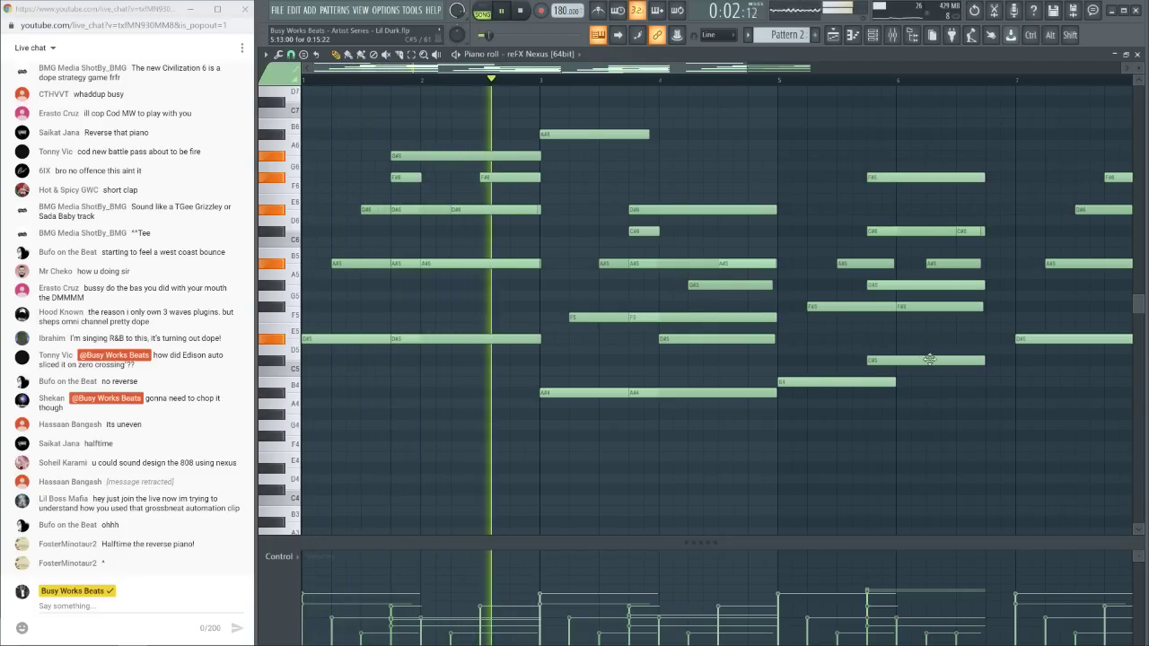
key(space)
Select the D#5, A#5 and D#6 notes in bars 1 and 2 and try shortening them with the articulator
drag(397, 174, 385, 248)
click(393, 212)
drag(457, 249, 366, 280)
drag(366, 333, 444, 359)
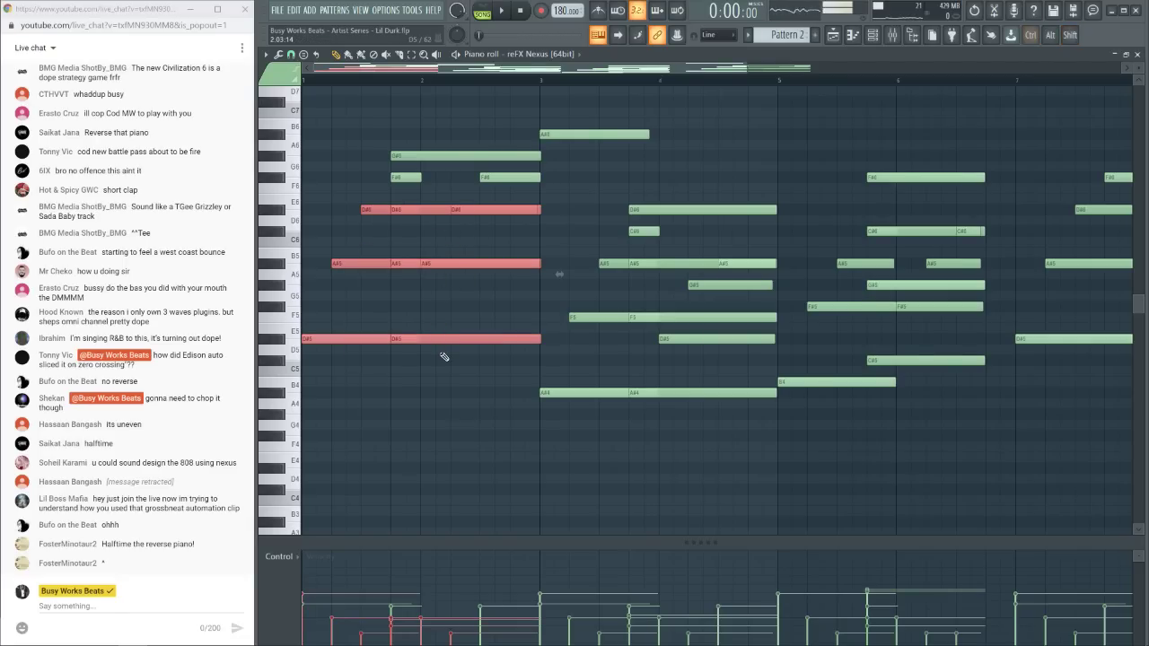
key(alt+r)
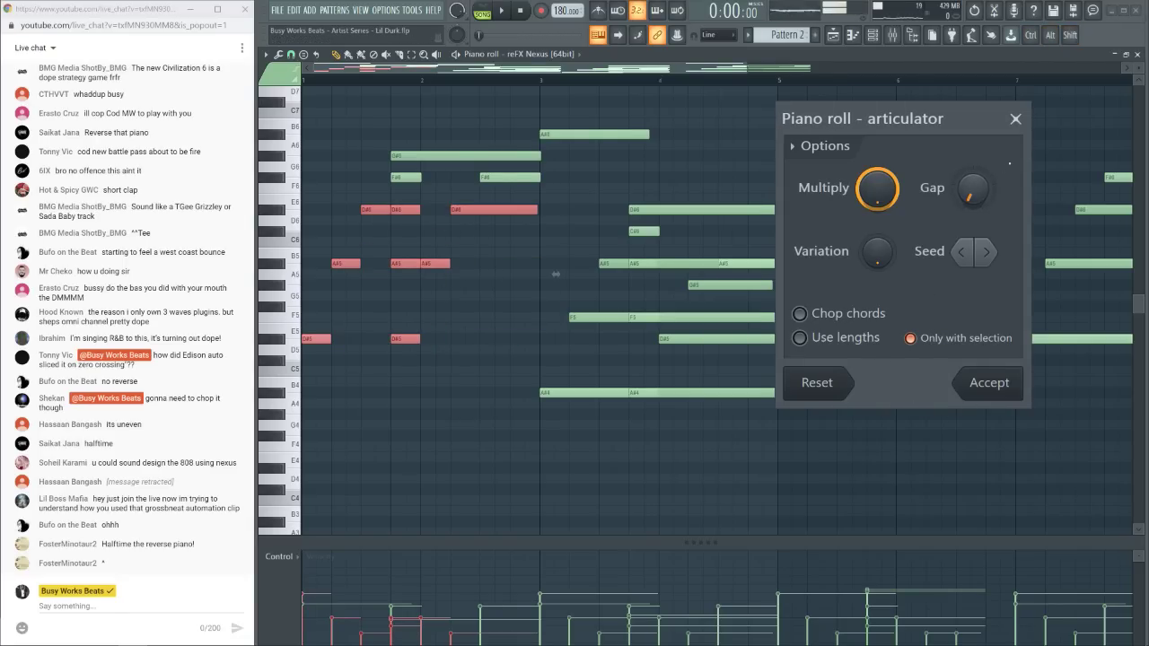
key(Escape)
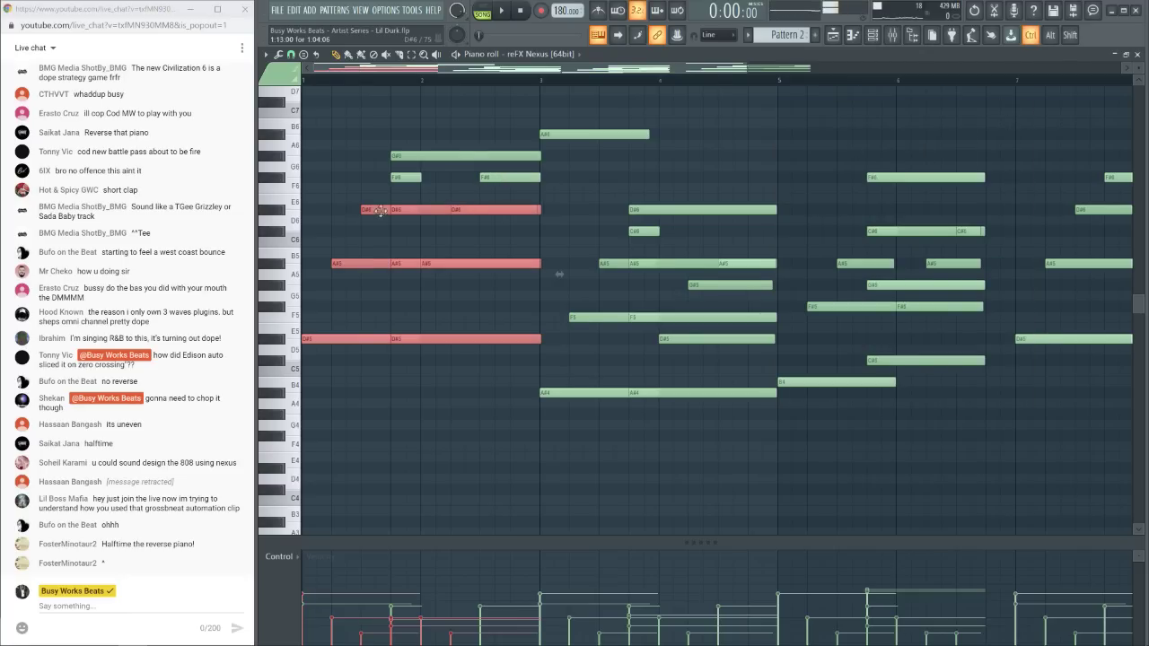
Trim the overlapping D#6 notes in bars 1 and 2 so that each one ends where the next begins
drag(367, 205, 464, 220)
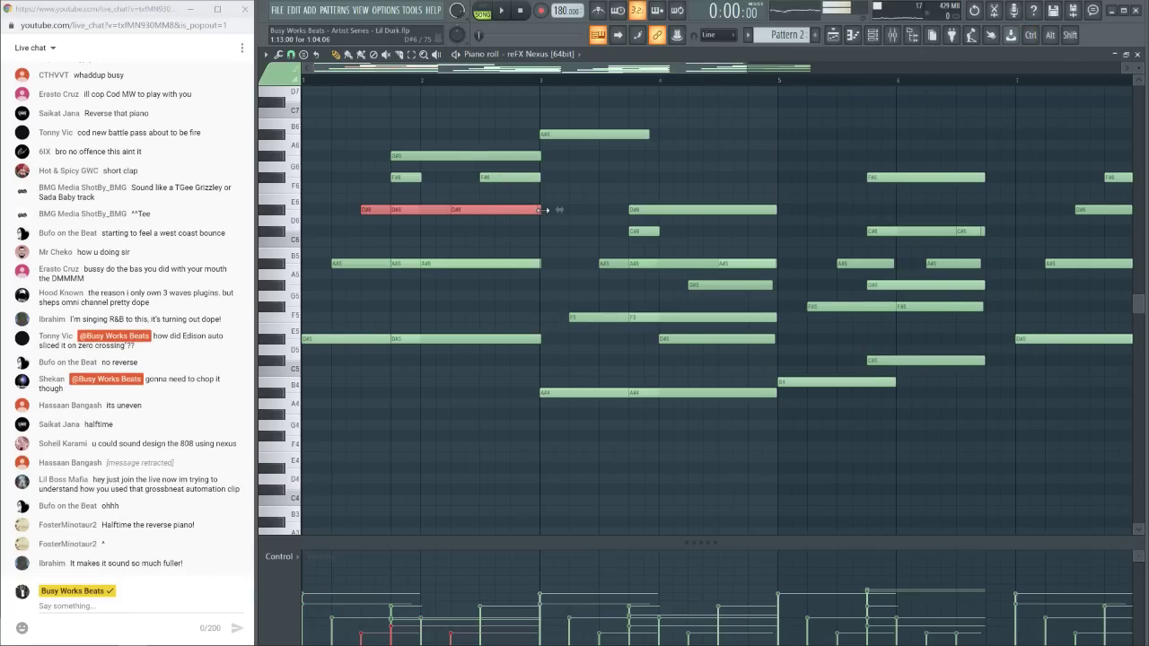
drag(540, 210, 490, 209)
click(443, 209)
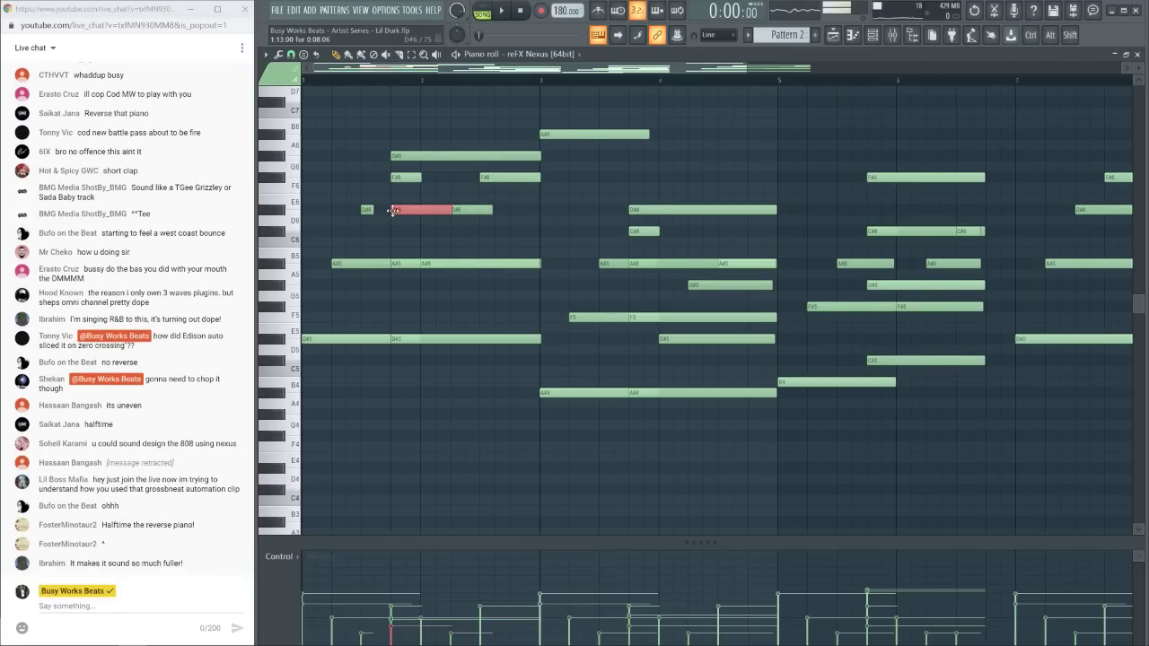
click(370, 209)
click(470, 211)
drag(492, 209, 535, 209)
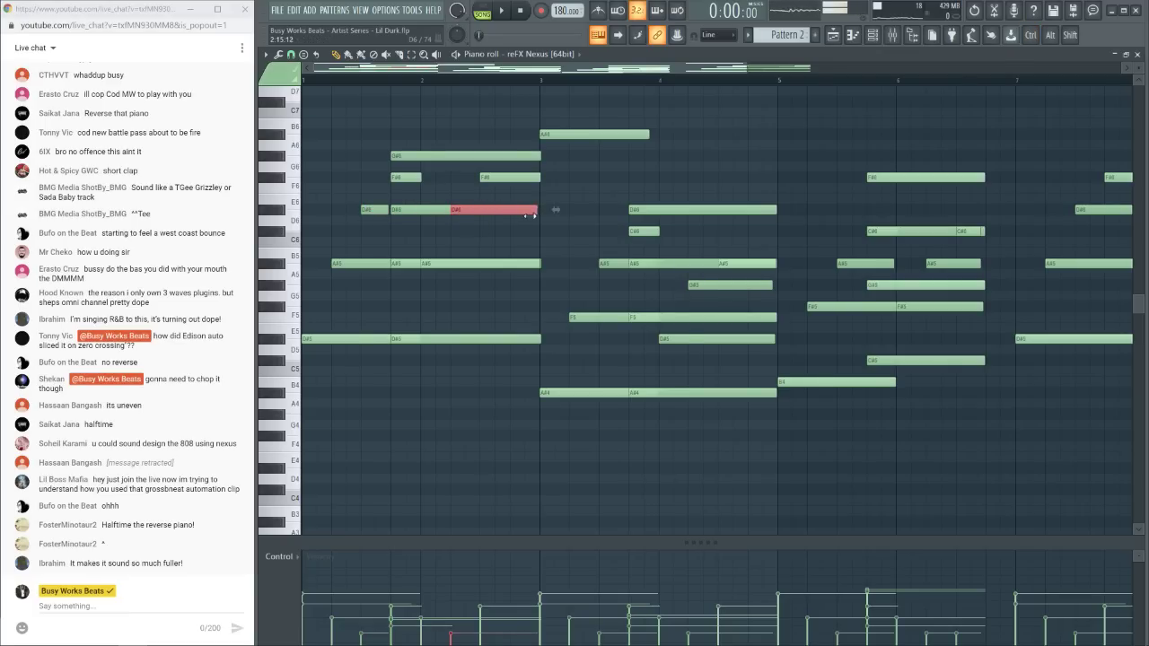
click(441, 210)
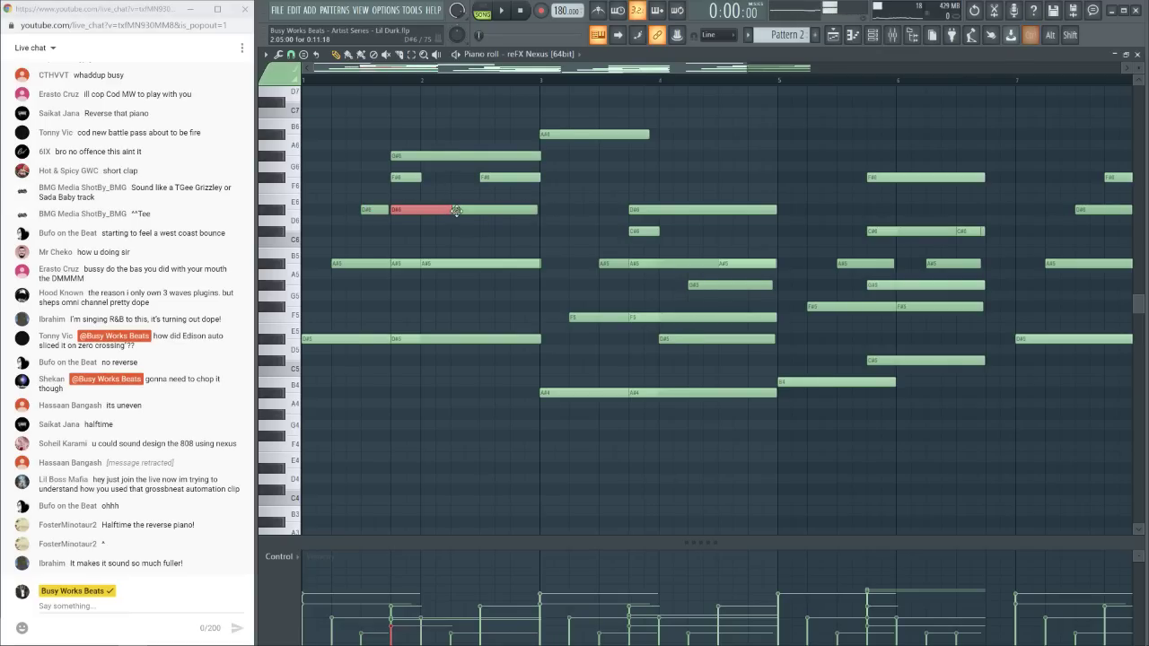
Shorten the overlapping A#5 notes in bars 1 and 2 to end where the next one starts, and play the result
click(431, 264)
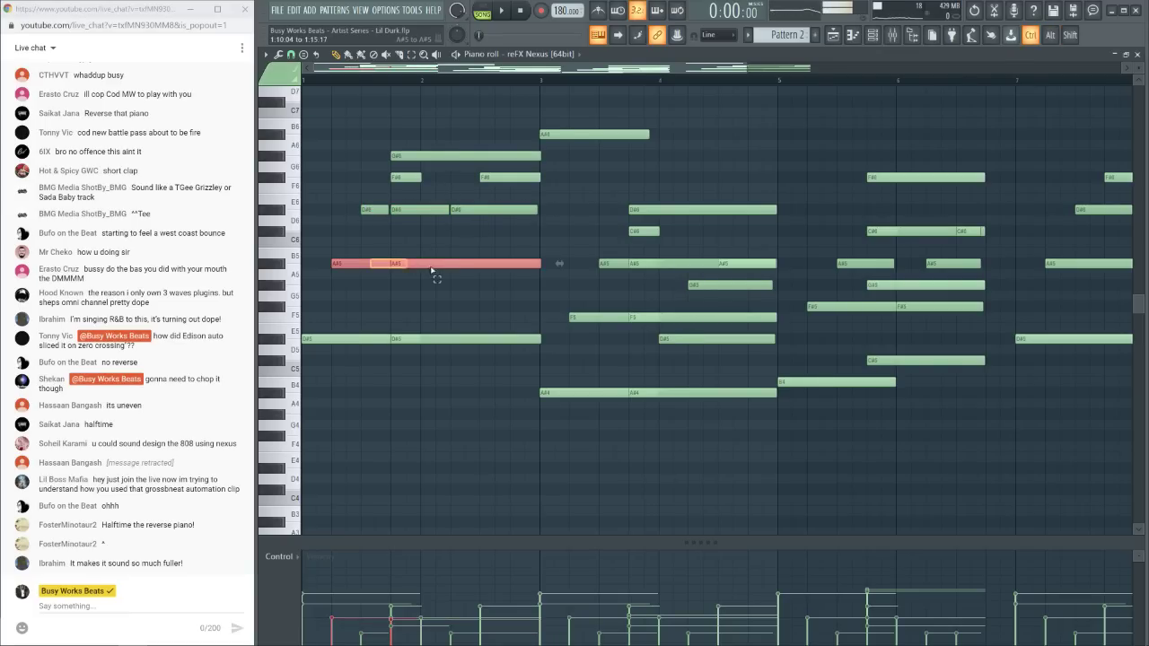
click(415, 270)
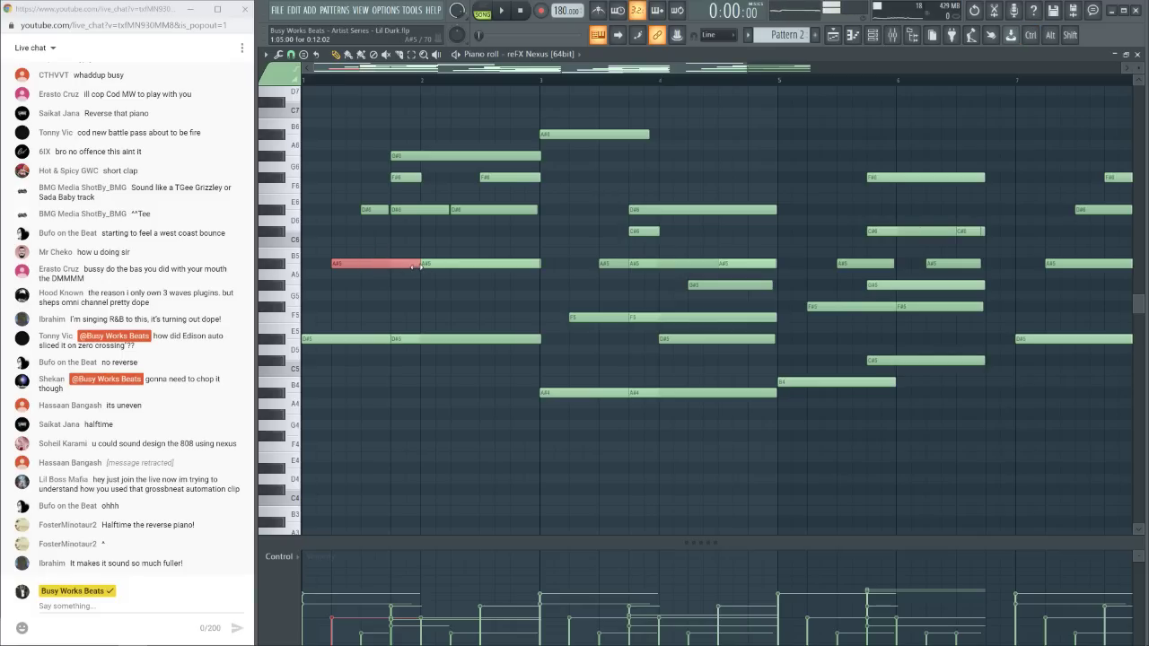
alt+click(388, 264)
drag(384, 264, 438, 282)
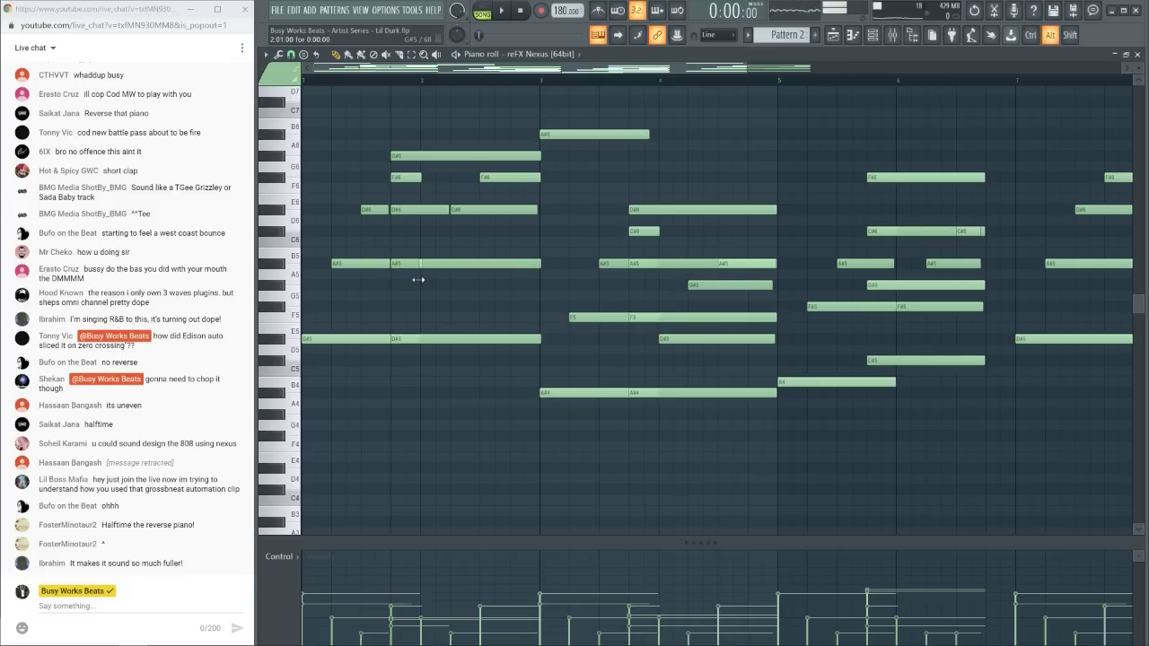
click(413, 264)
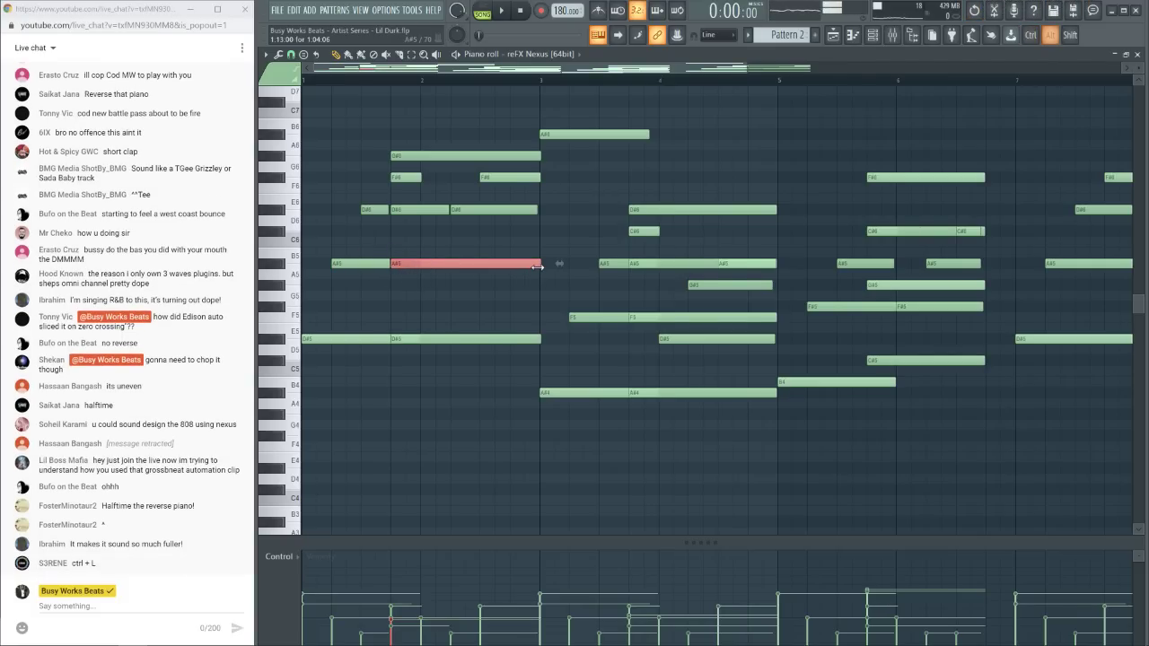
drag(537, 267, 413, 275)
key(space)
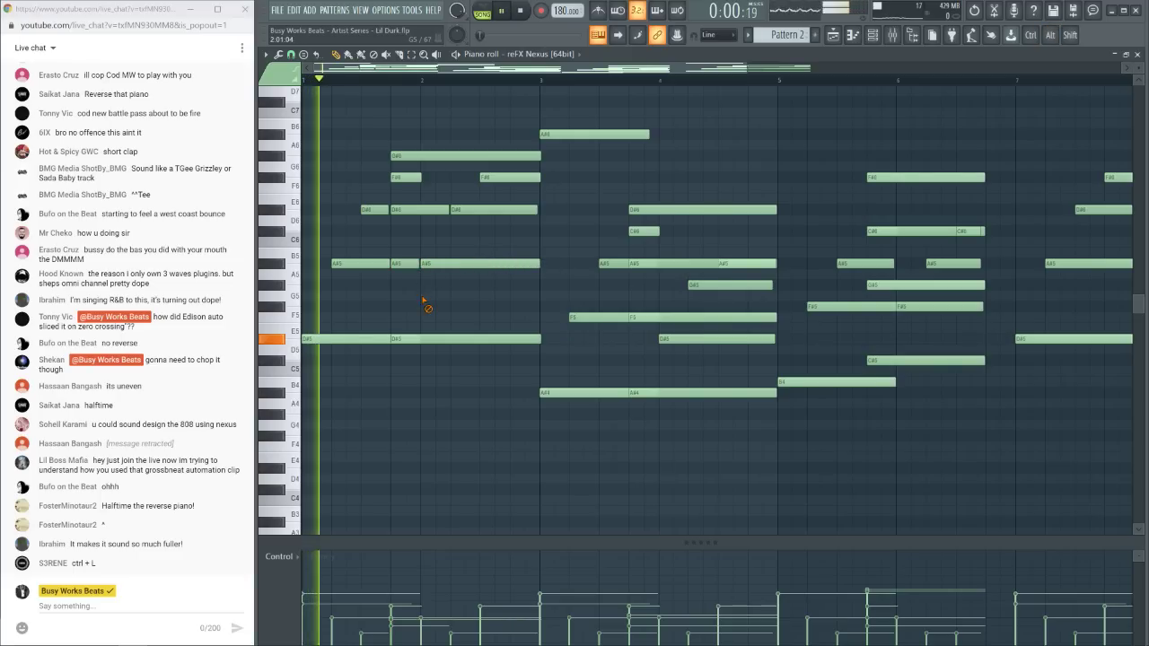
Shorten the first D#5 note so it ends just before the second D#5 note, and replay the song
mouse_move(390, 339)
mouse_down()
mouse_move(411, 338)
mouse_move(390, 338)
mouse_up()
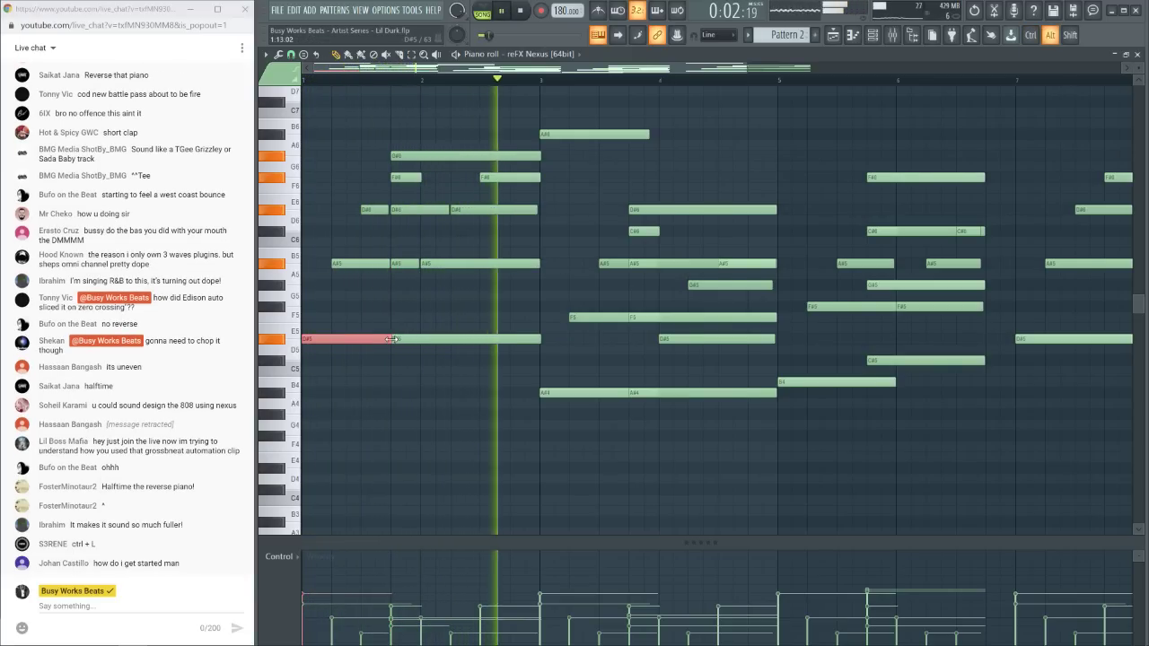
key(space)
key(space)
Try extending the first F#6 note up to the next F#6, delete it, and play the result
click(422, 179)
drag(422, 178, 481, 182)
key(space)
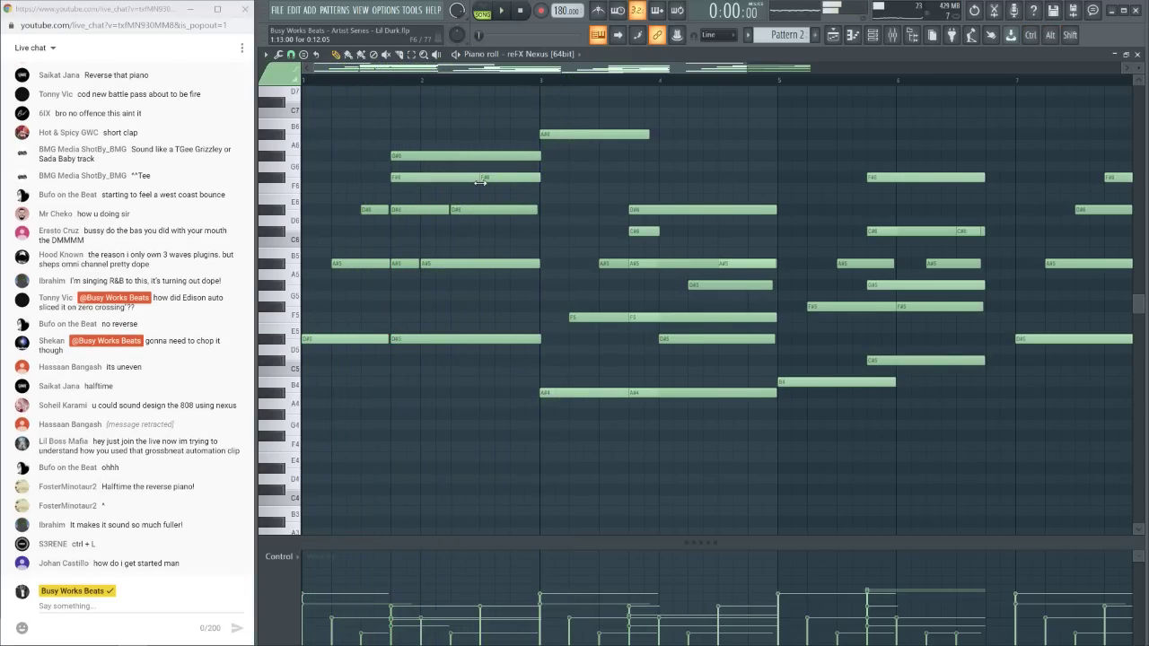
click(470, 180)
key(space)
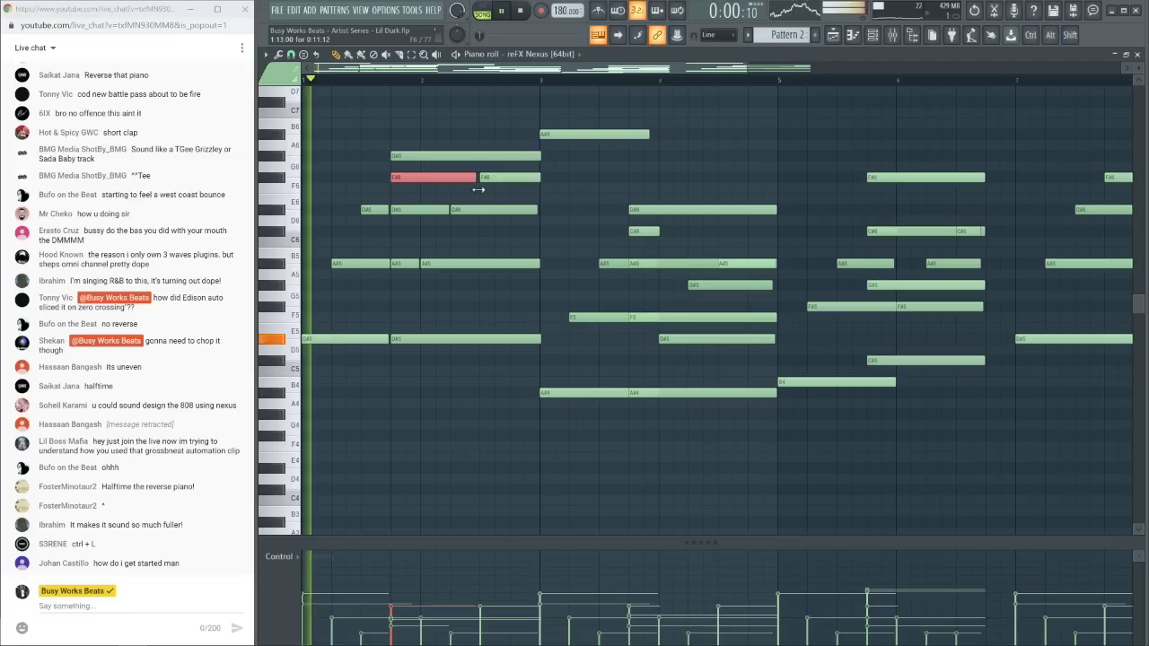
key(Delete)
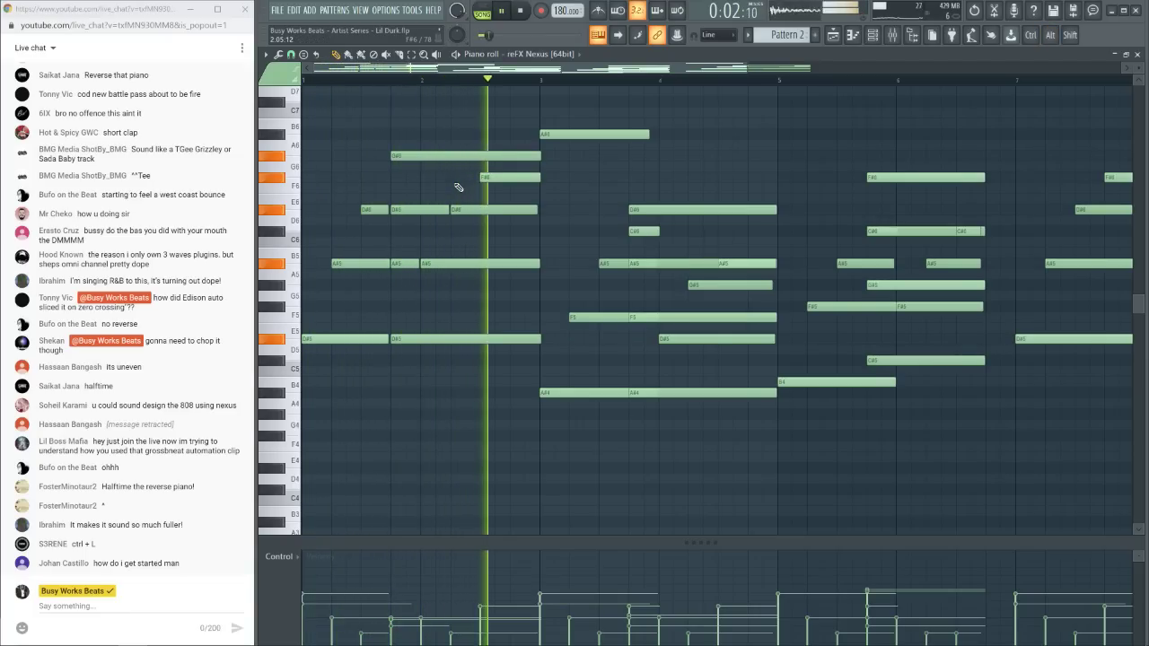
key(space)
Add a short G#6 note at step 13 of bar 2, just before bar 3, and play the melody
drag(540, 157, 594, 157)
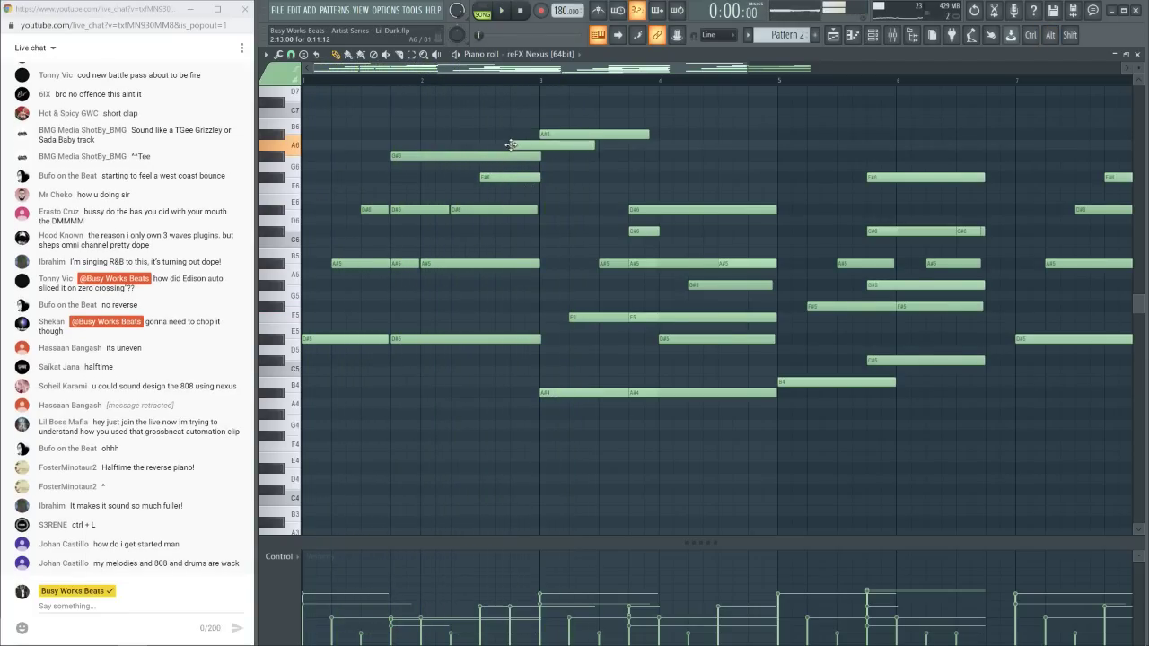
key(space)
key(ctrl+z)
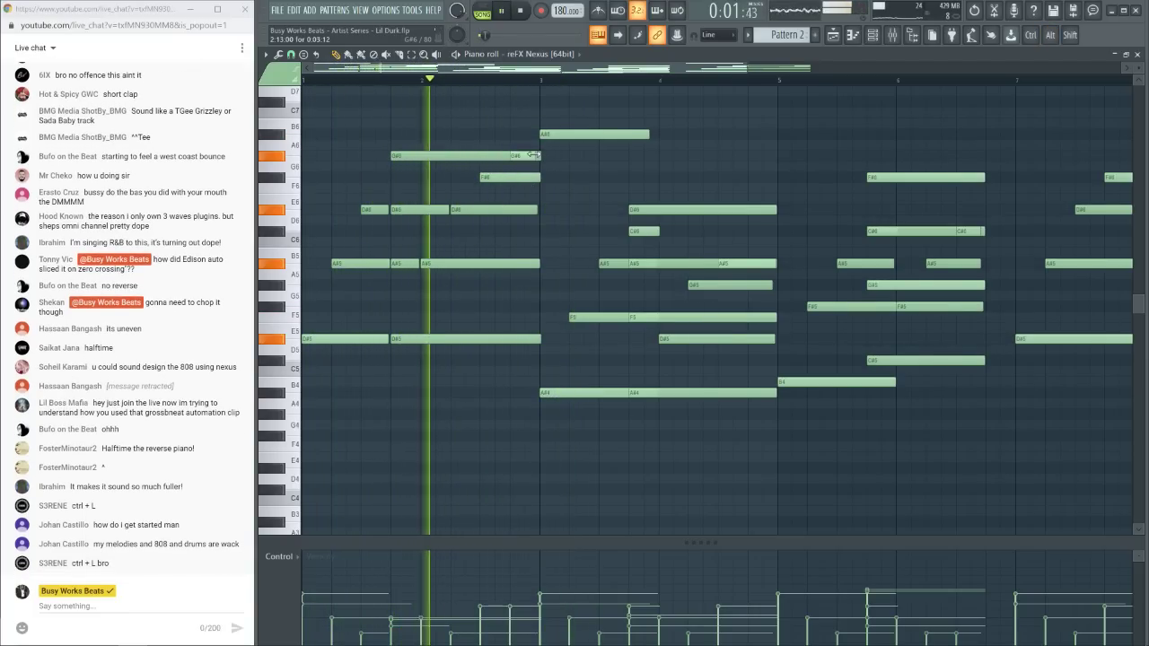
click(501, 155)
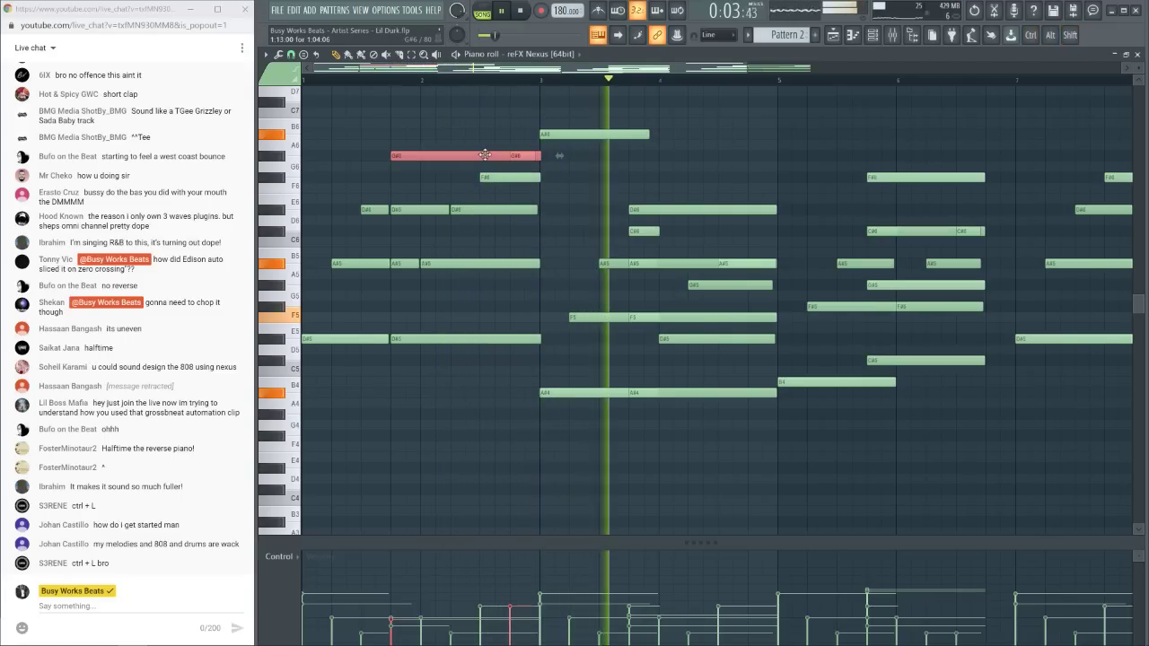
key(space)
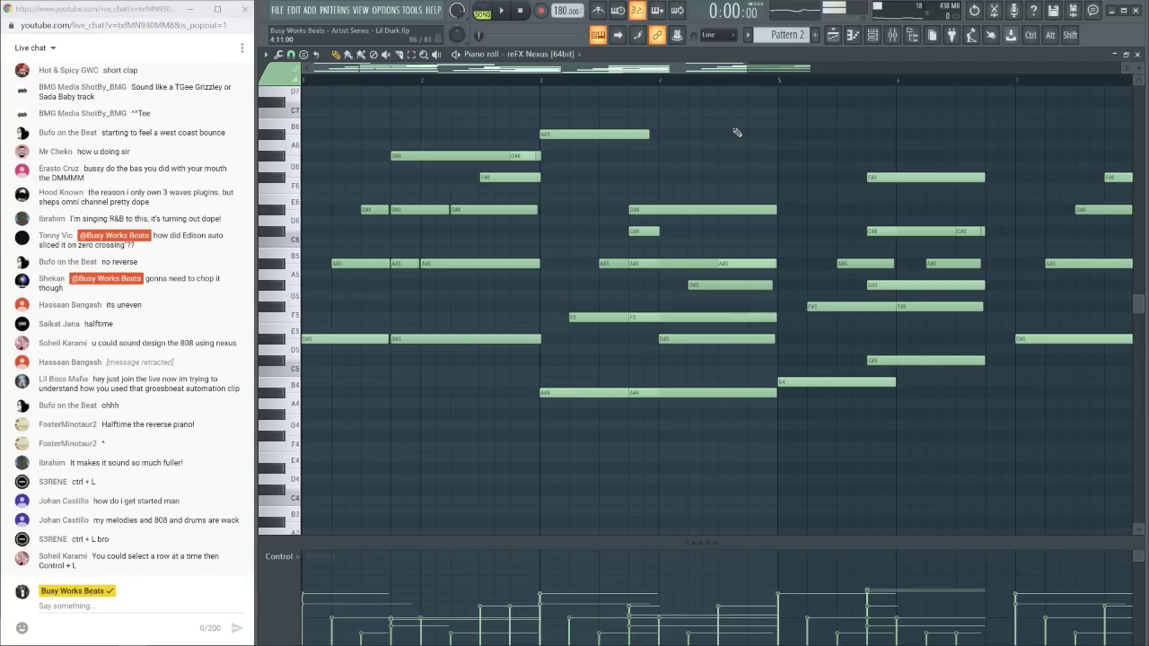
Listen to the opening bars again and shorten the long G#6 note so it ends before the short G#6 note
key(space)
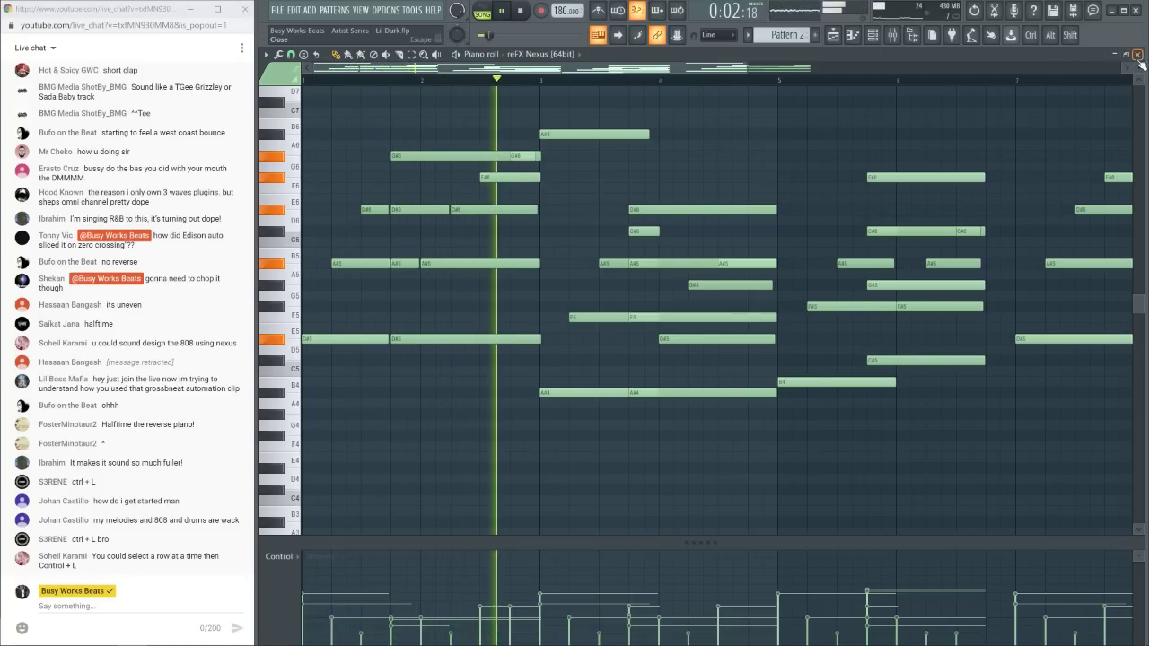
key(space)
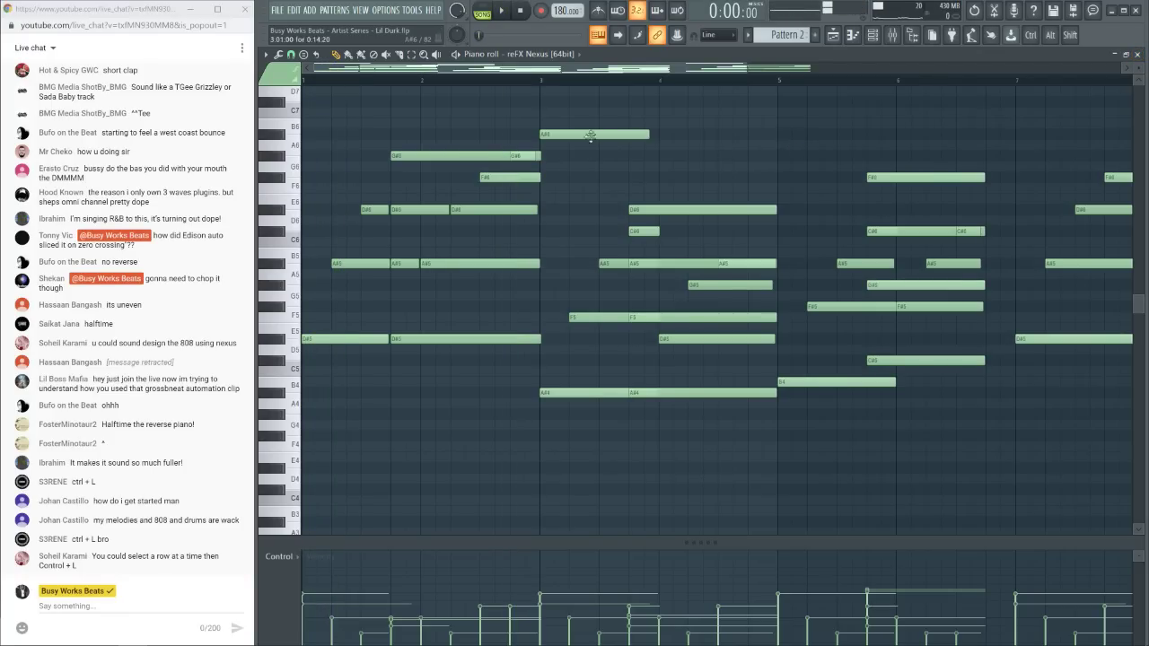
key(space)
drag(540, 159, 495, 159)
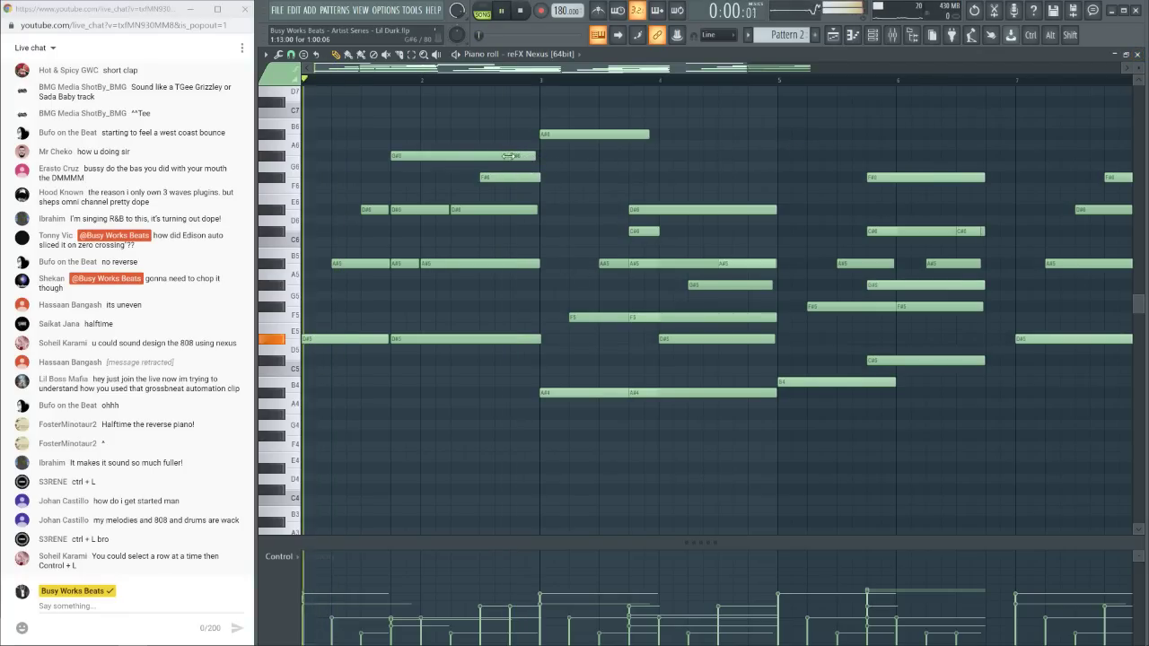
key(space)
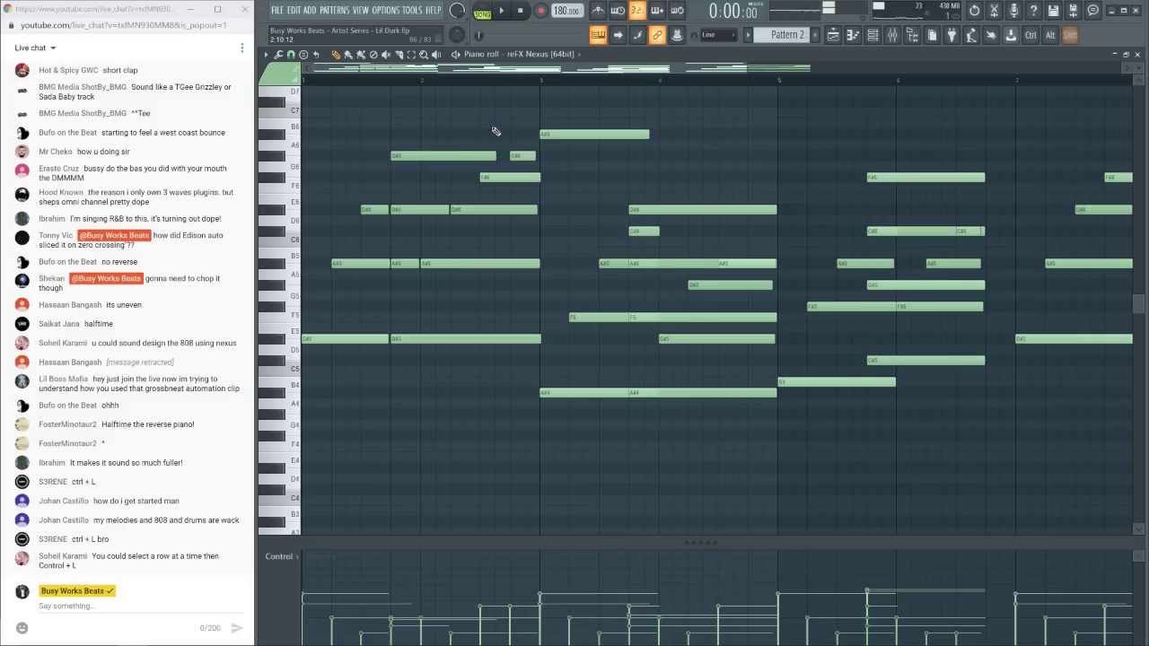
Transpose the whole Nexus melody down three semitones, one semitone at a time, playing it after each shift
key(shift+Down)
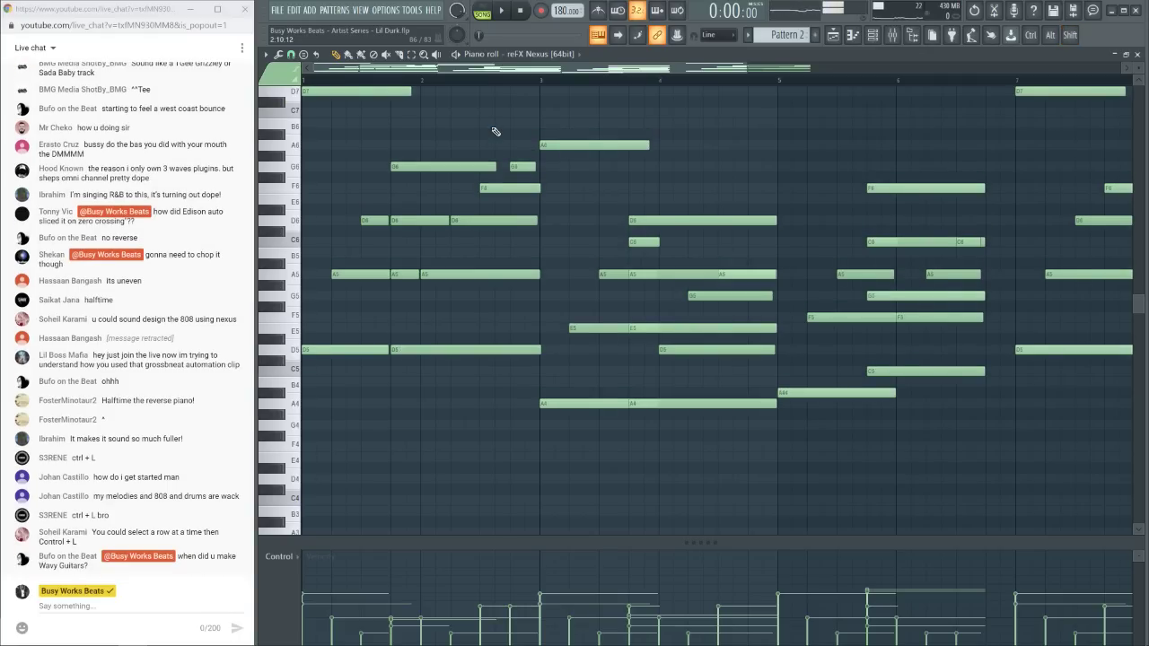
key(space)
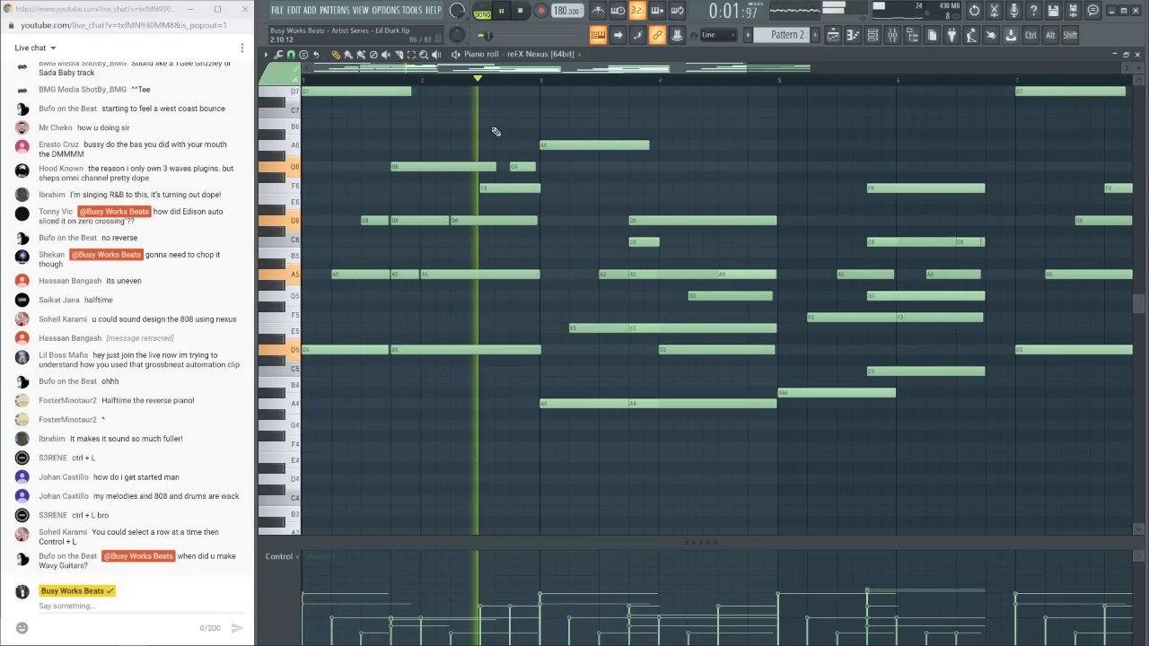
key(shift+Down)
key(space)
key(space)
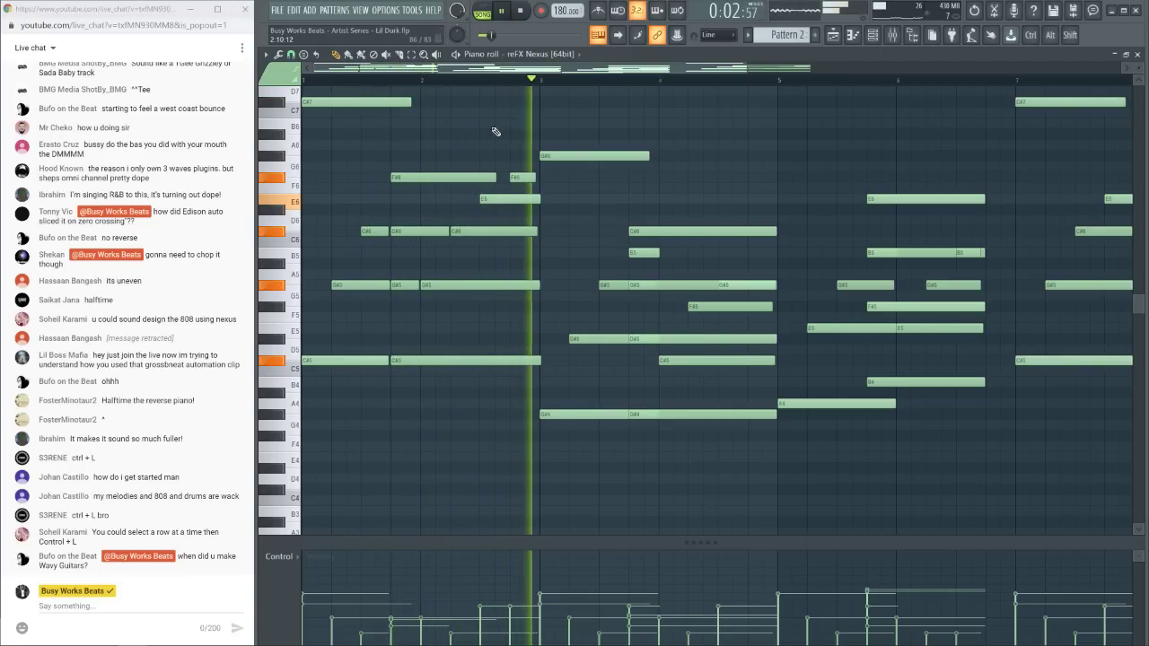
key(space)
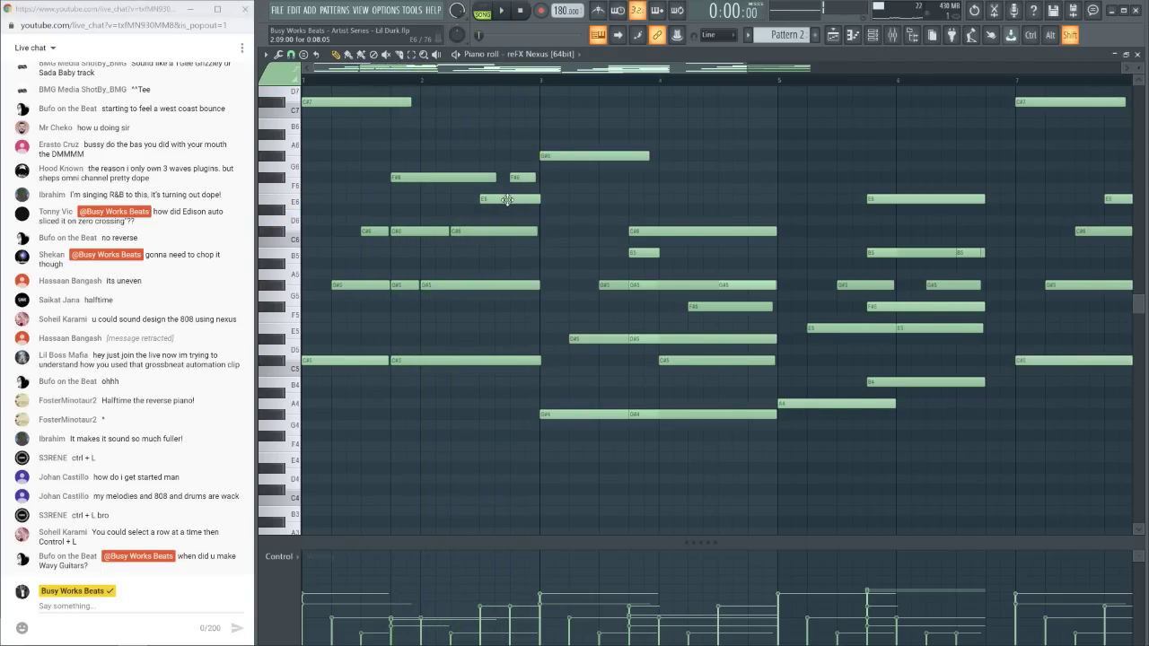
key(shift+Down)
key(space)
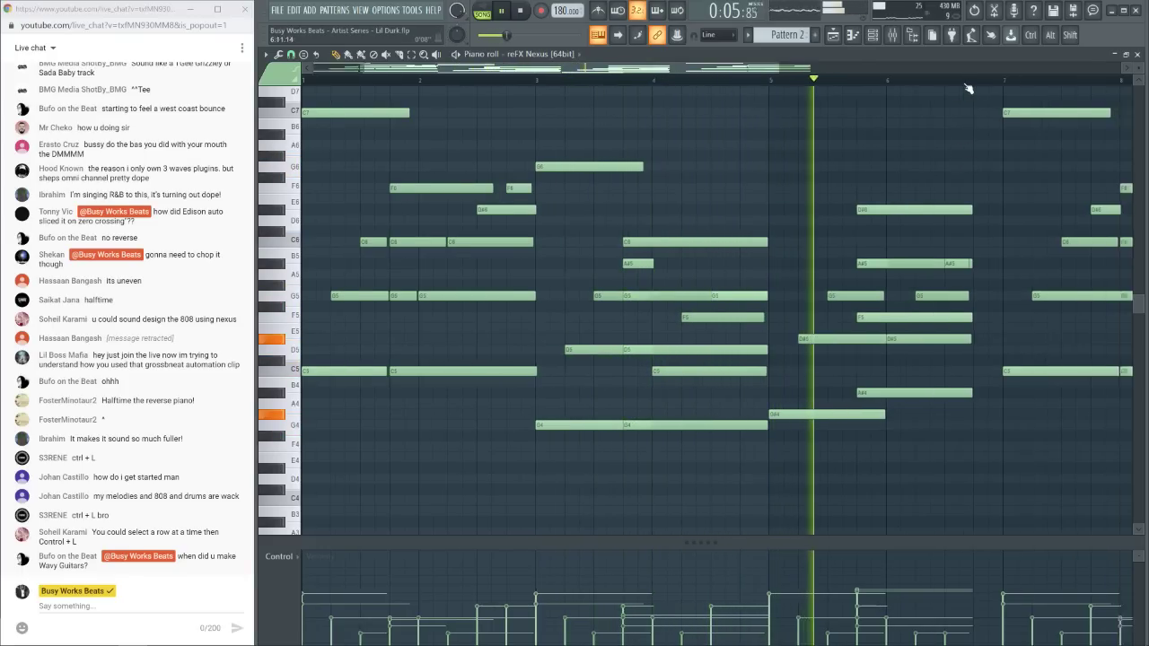
Trim the first G4, D5 and G5 notes of bar 3 to end where the next group starts, and replay the song
scroll(889, 202, down, 2)
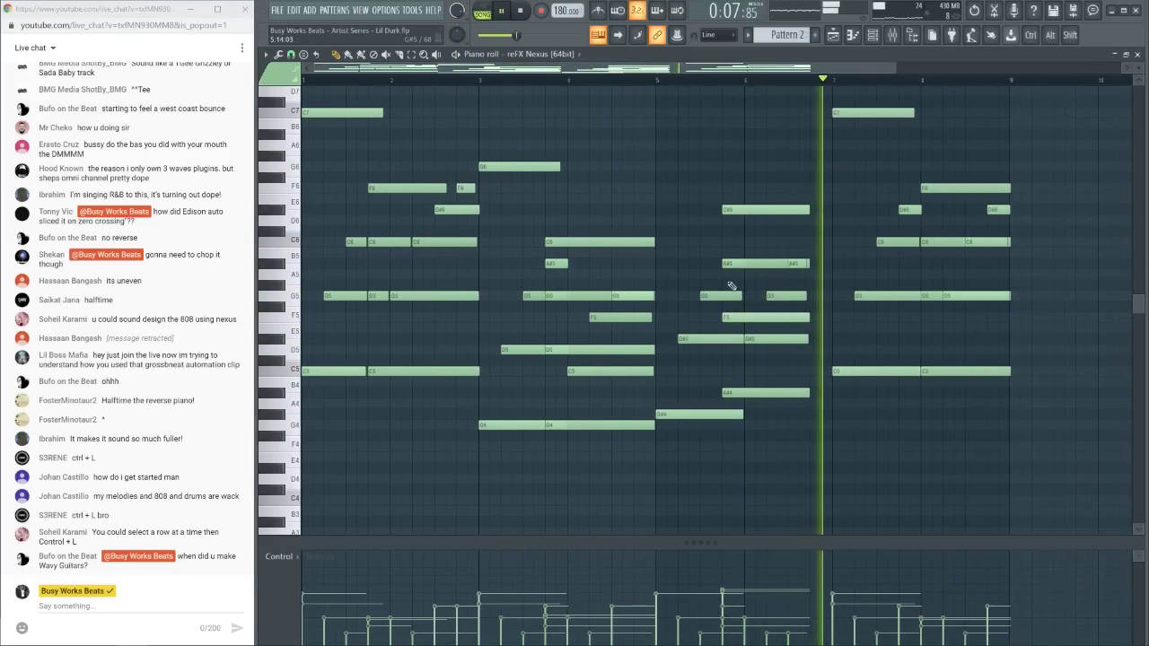
drag(641, 439, 618, 226)
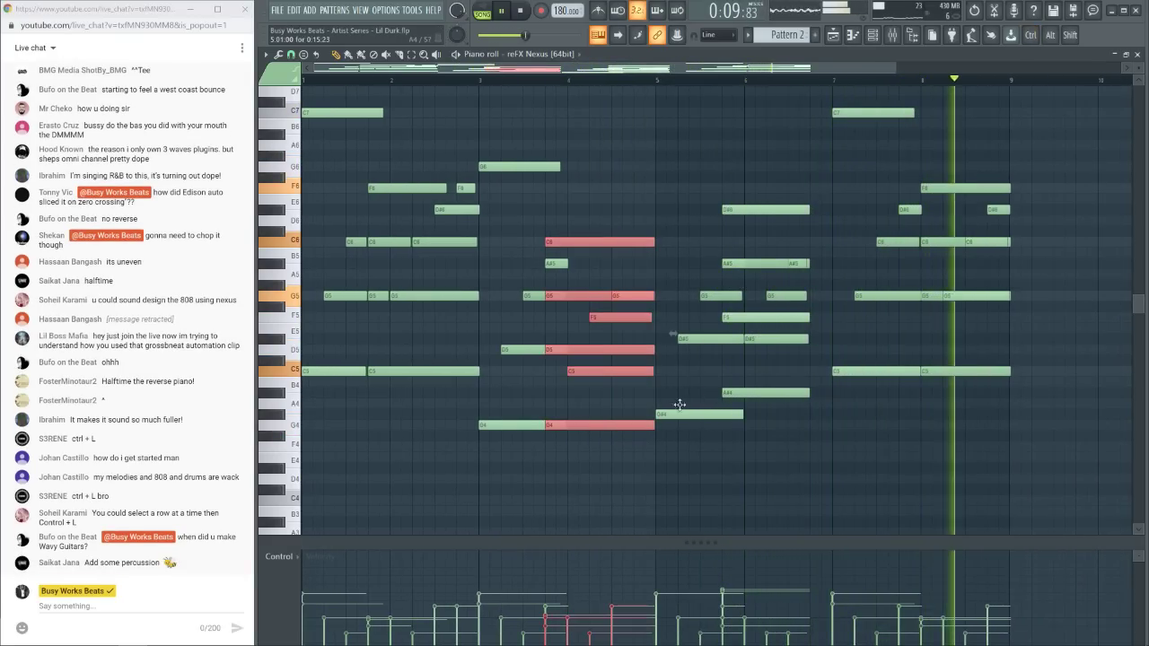
drag(514, 462, 544, 294)
key(space)
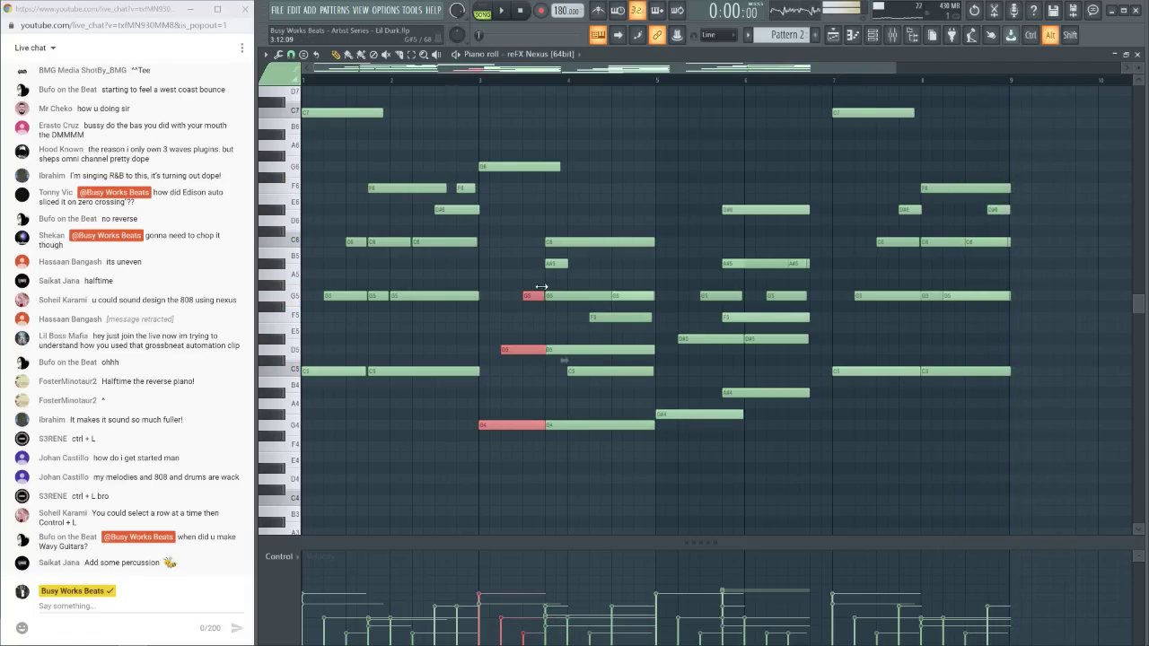
ctrl+click(527, 441)
drag(527, 442, 542, 348)
click(550, 387)
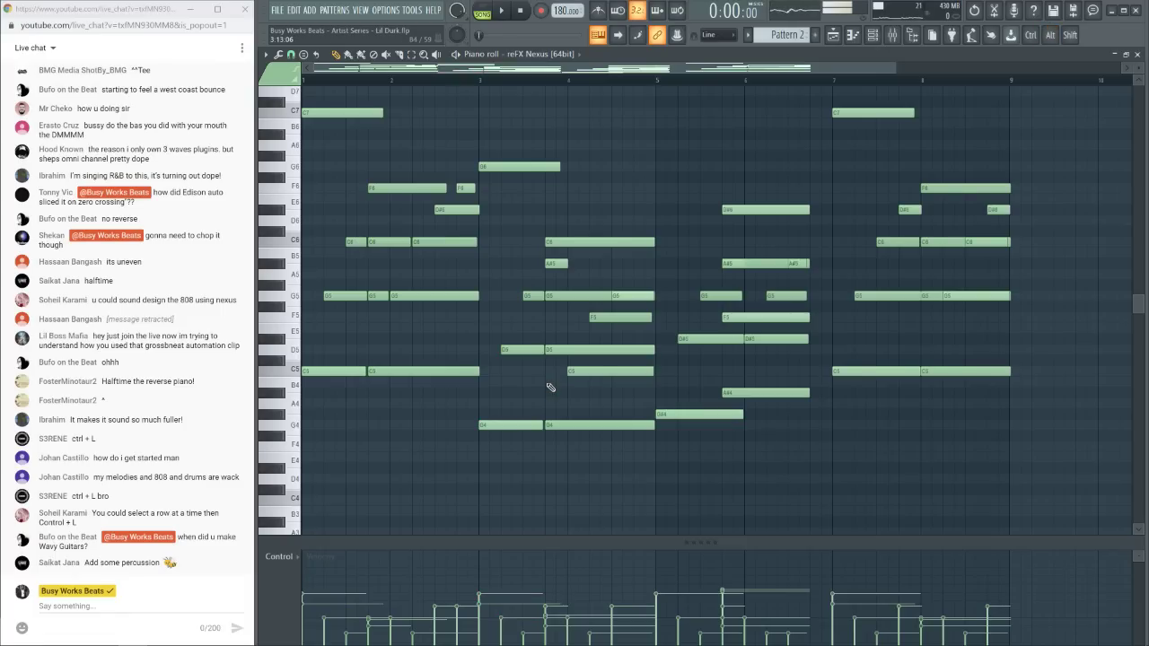
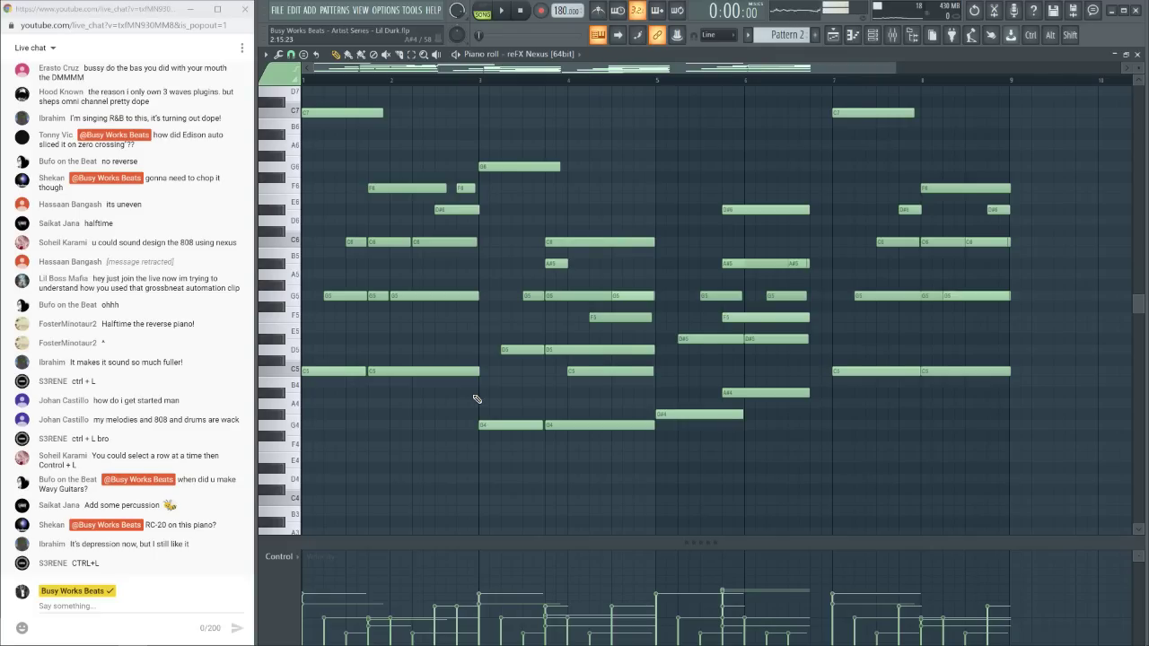
key(space)
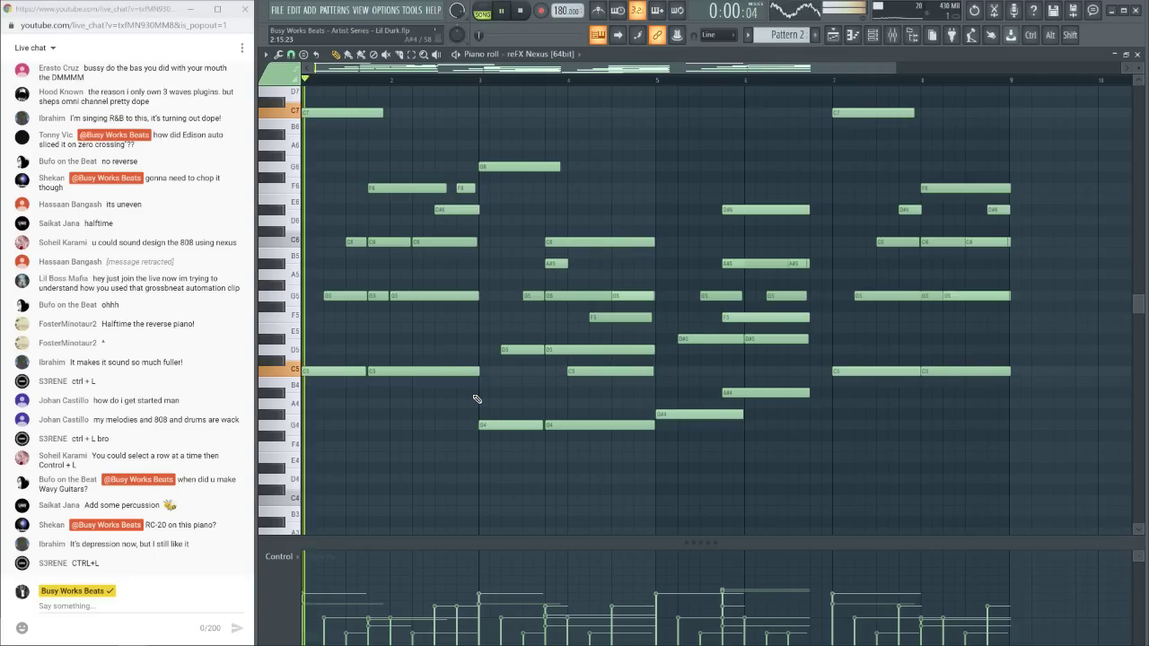
key(space)
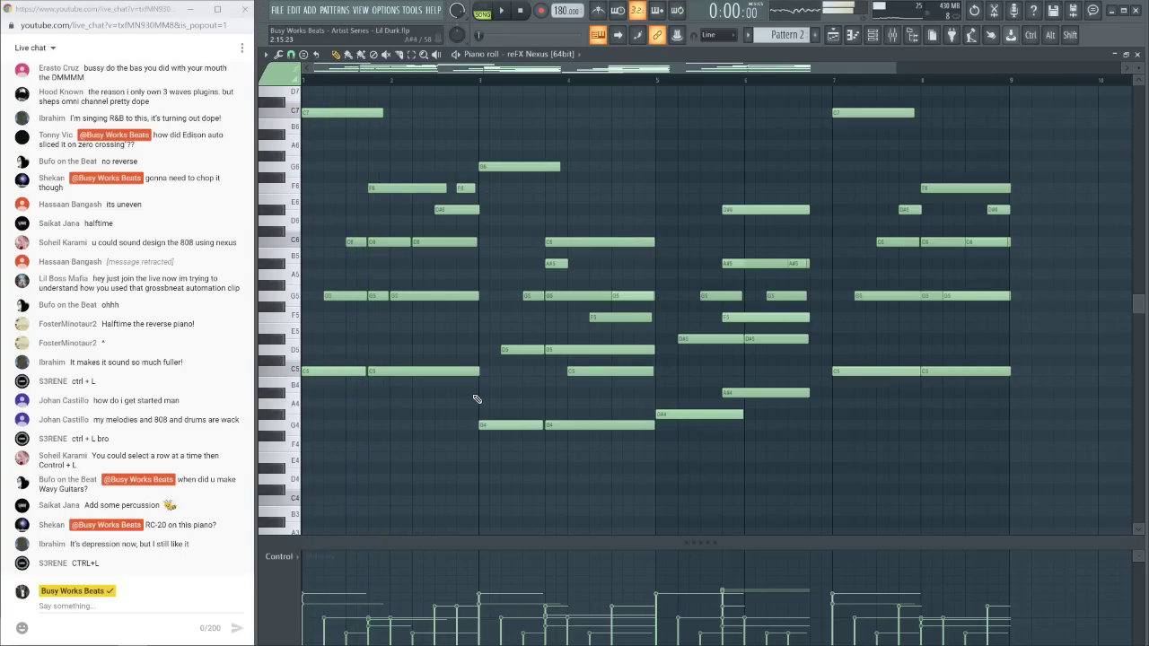
key(space)
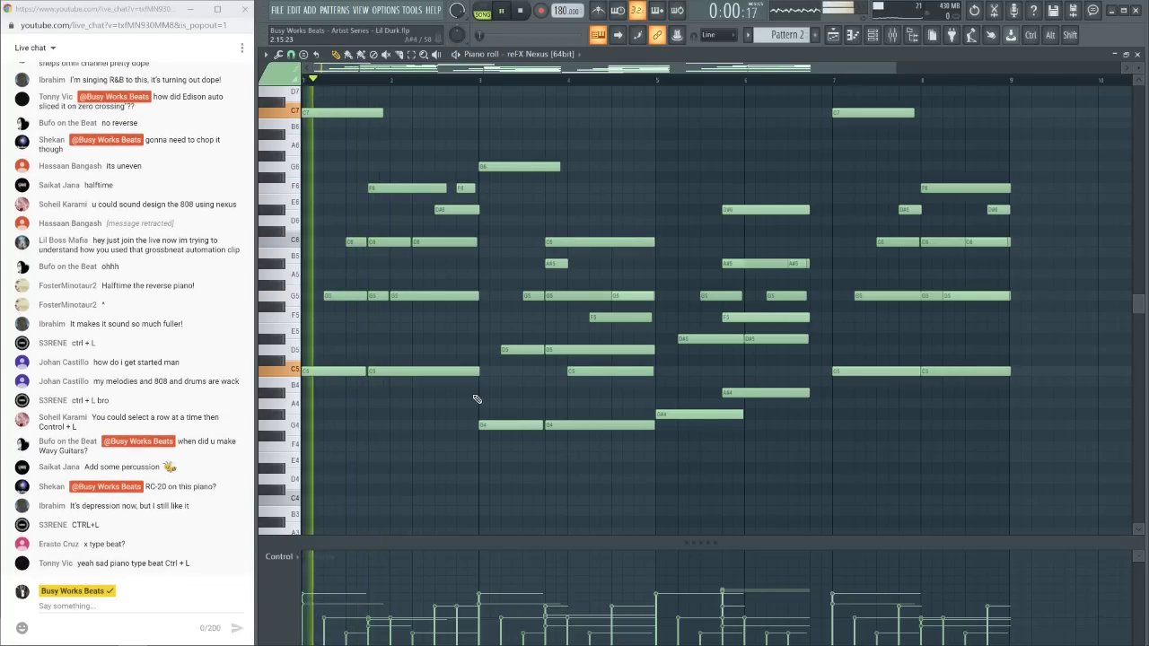
key(space)
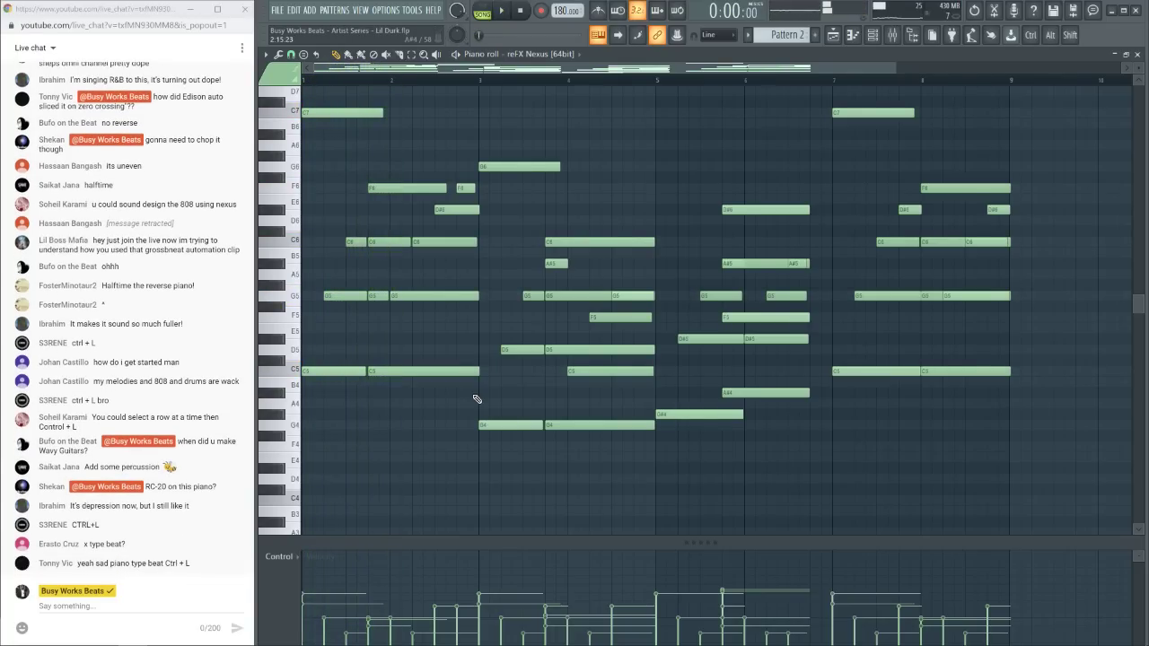
Play the melody, move the long C6 note in bar 3 to the start of bar 4, and trim it to end at bar 5
key(space)
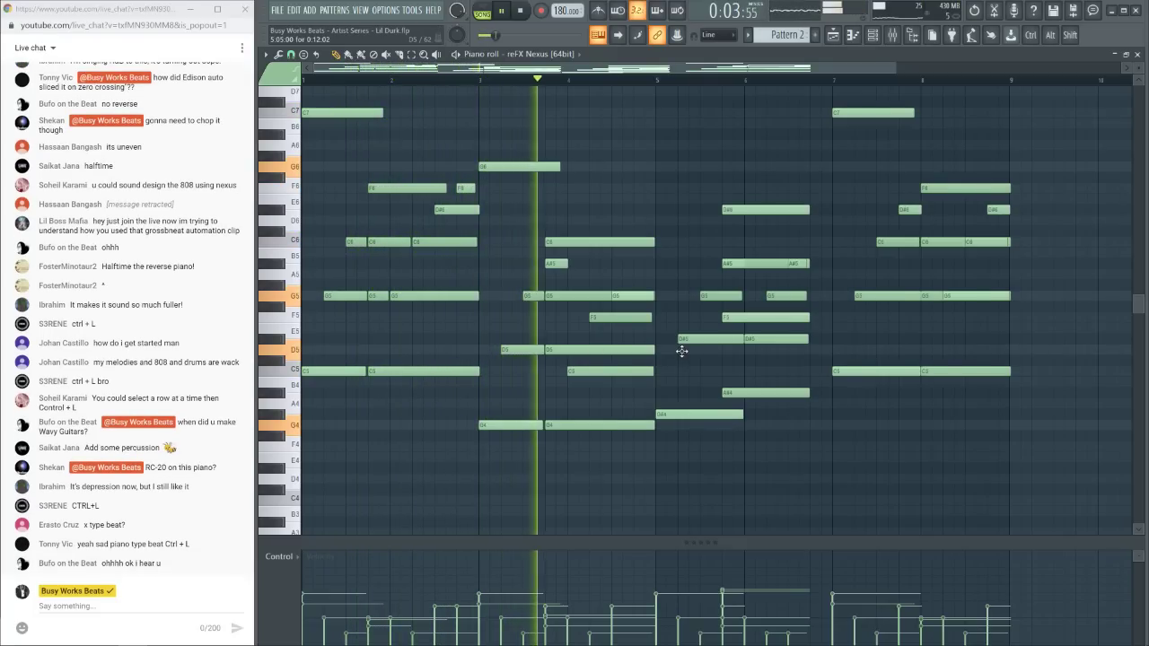
key(space)
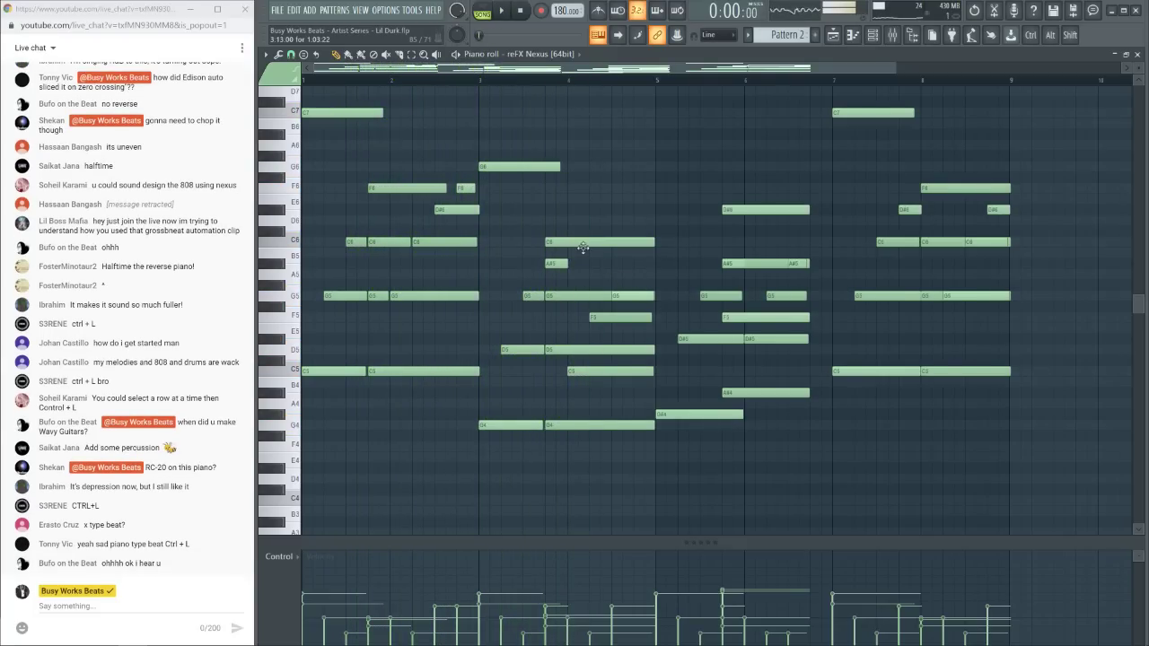
drag(577, 241, 598, 242)
key(space)
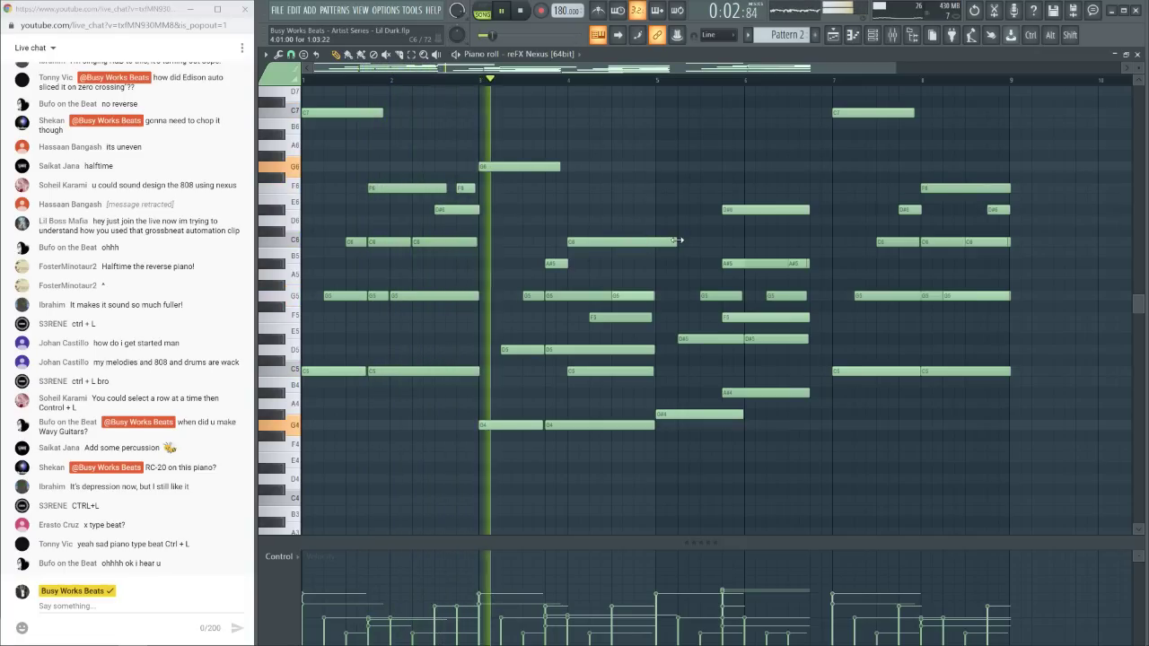
mouse_move(676, 241)
mouse_down()
mouse_move(644, 238)
mouse_move(655, 241)
mouse_up()
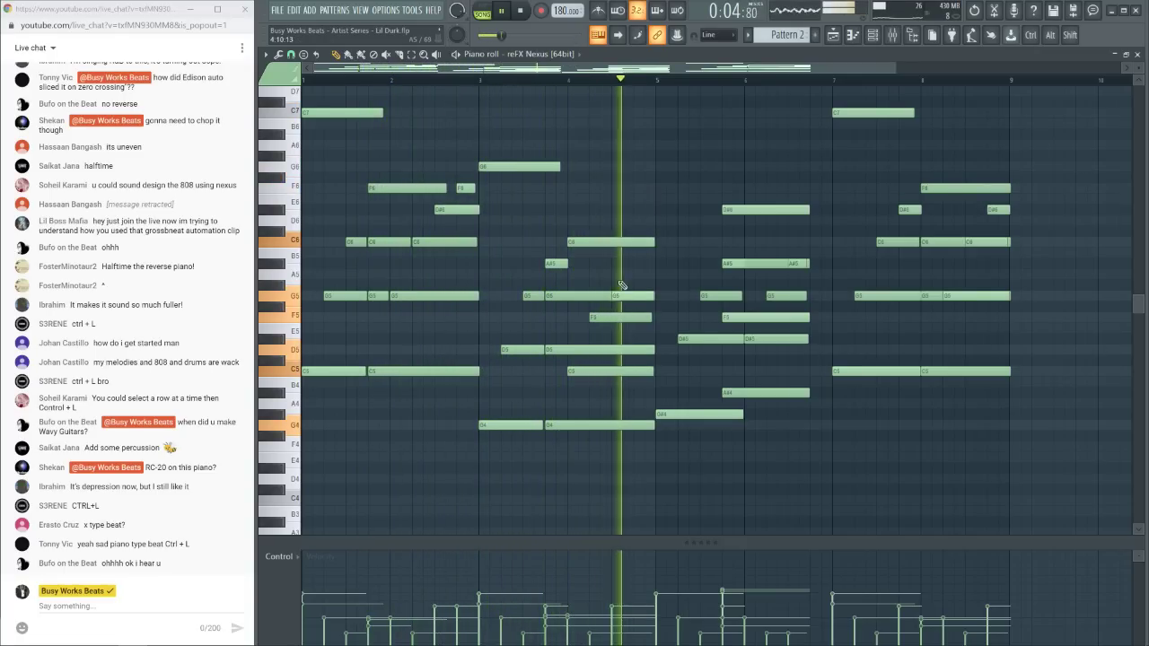
Add a short A#5 note at step 13 of bar 4, ending at bar 5, and listen to the melody
drag(611, 296, 652, 295)
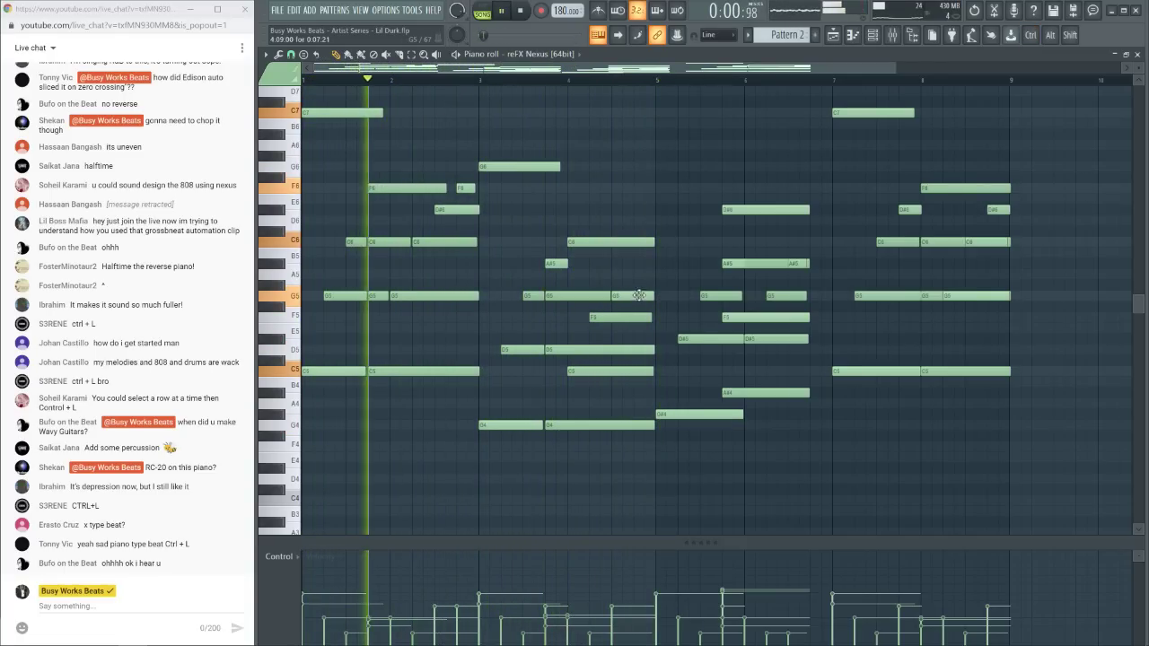
key(space)
click(640, 263)
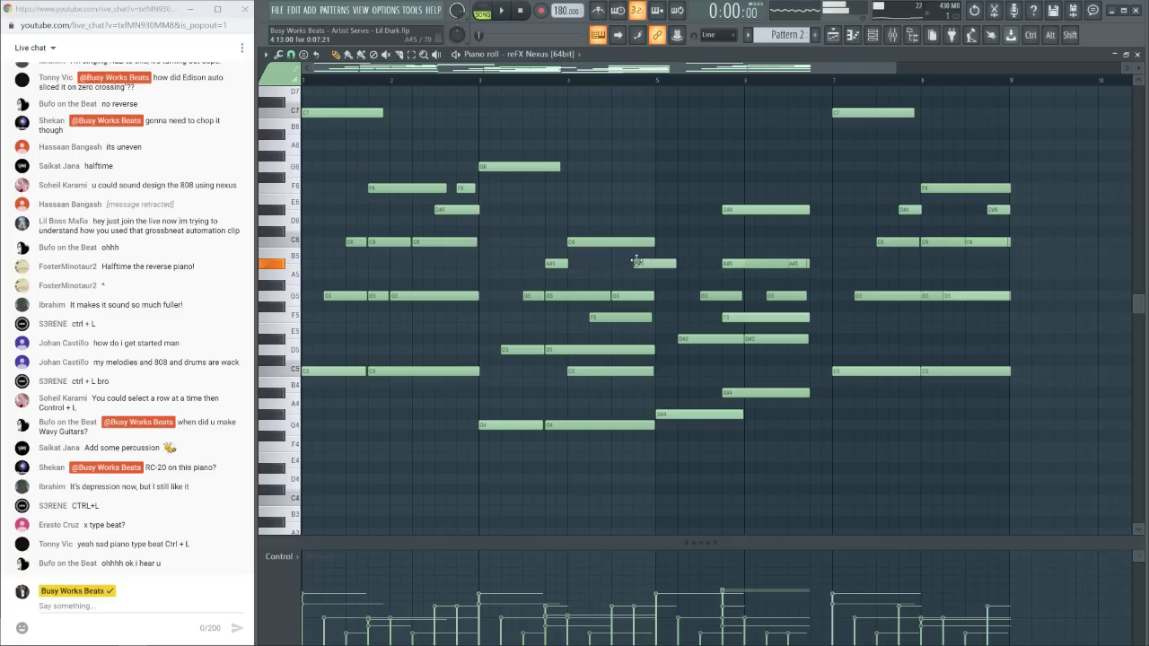
key(space)
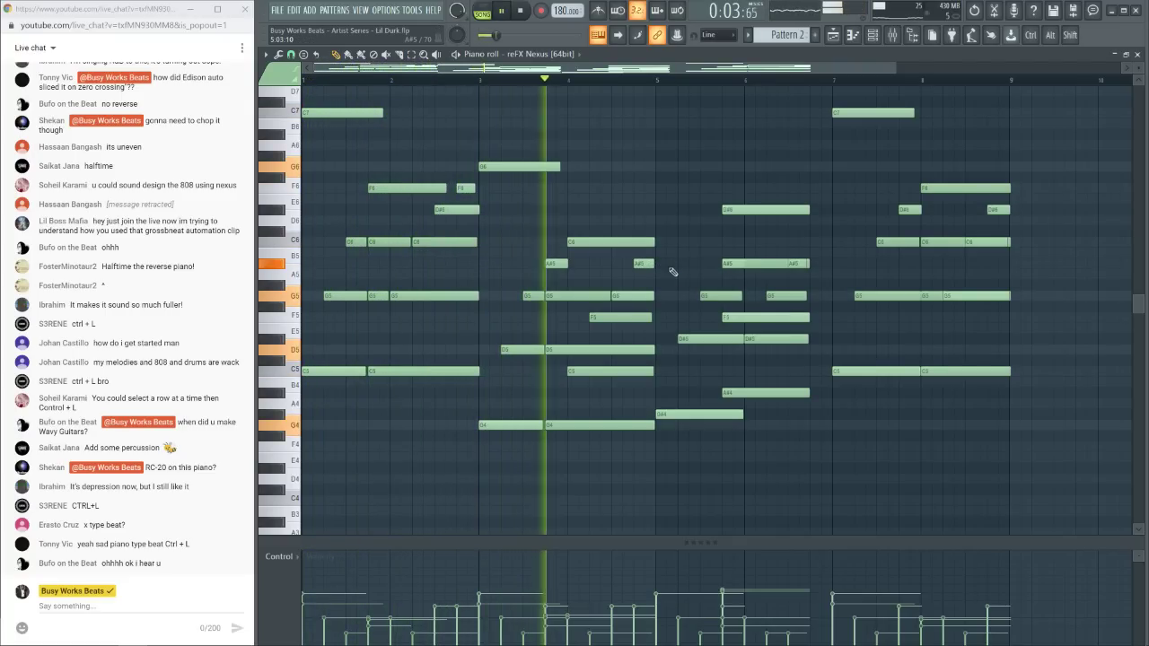
key(space)
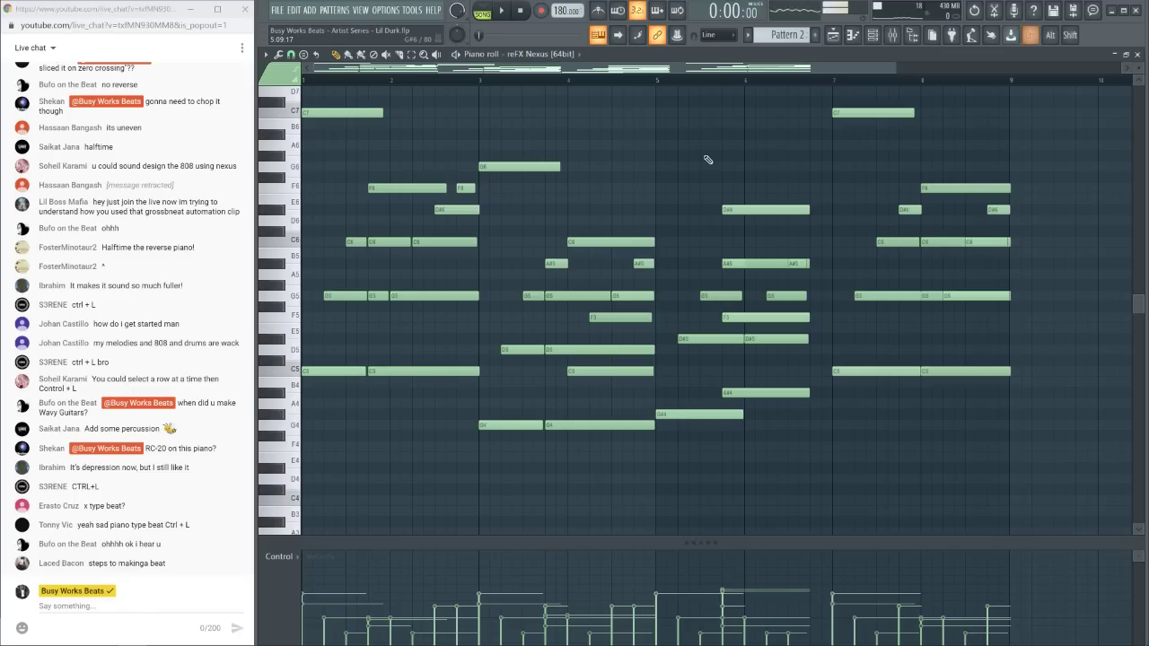
Add a short C6 note at step 13 of bar 6 and extend the bar's other closing notes to bar 7
drag(690, 150, 615, 196)
key(space)
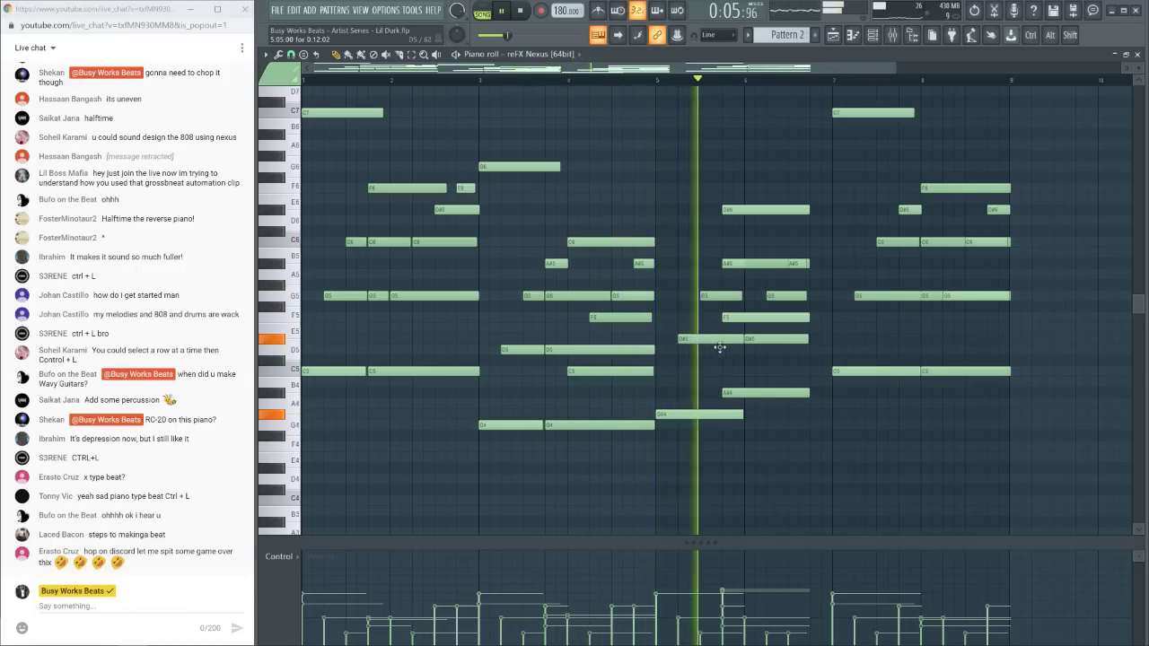
key(space)
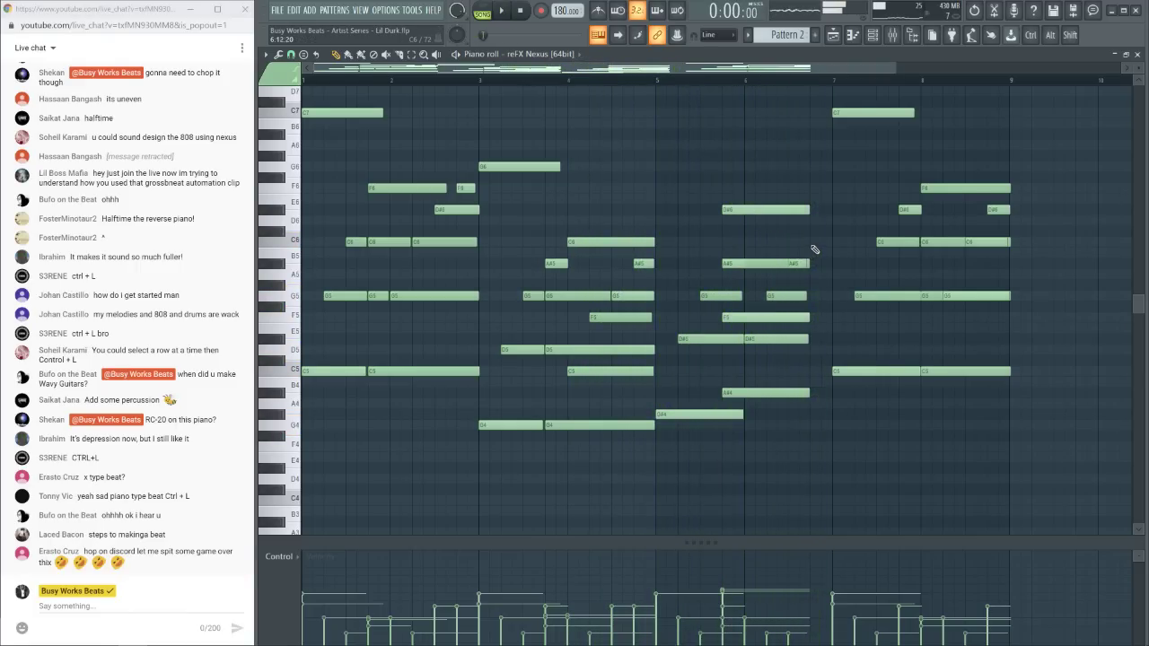
mouse_move(813, 248)
mouse_down()
mouse_move(815, 300)
mouse_move(814, 243)
mouse_up()
key(space)
drag(795, 184, 837, 394)
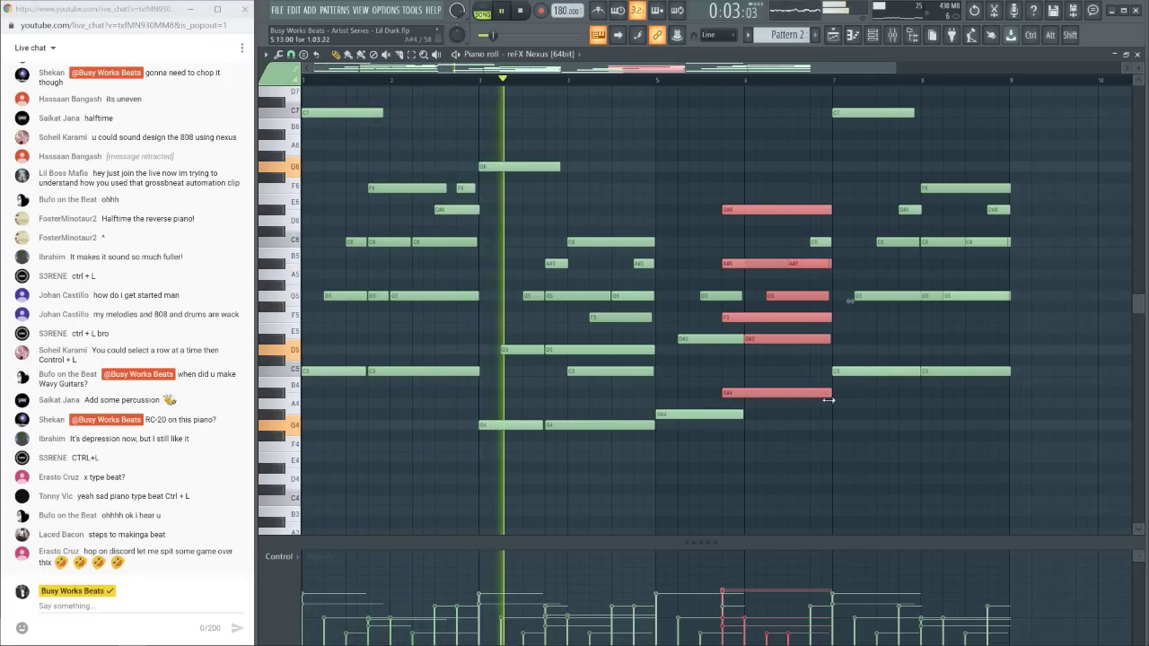
click(844, 422)
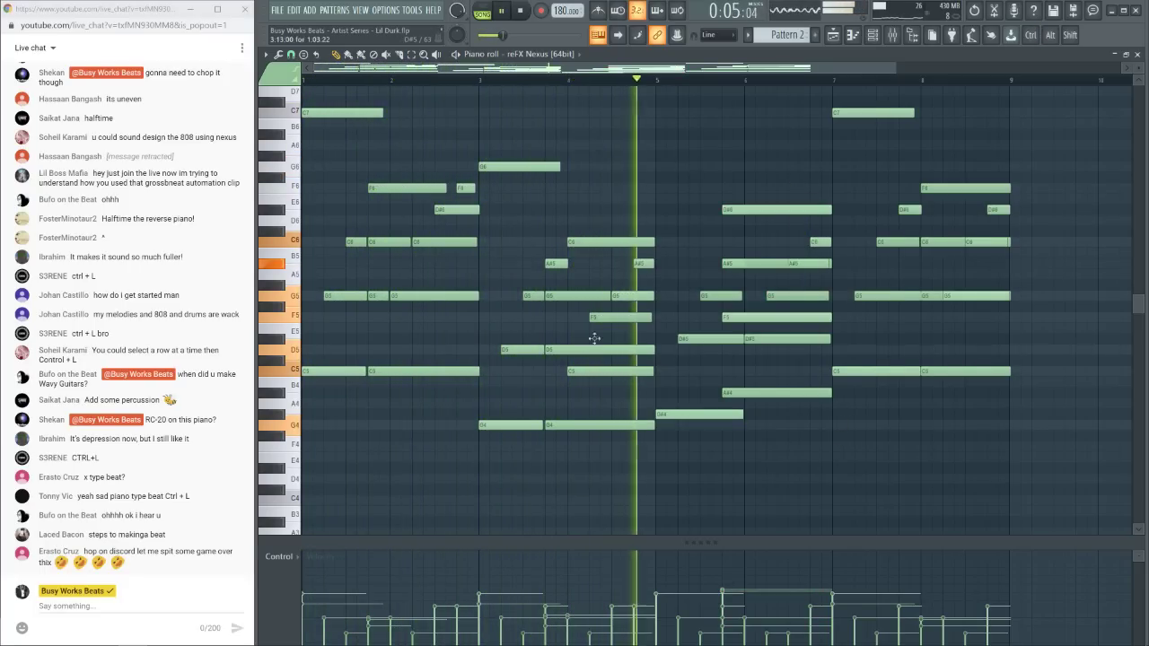
Listen from bar 3 and shift bar 4's C5, F5 and last G5 notes one beat later
key(space)
click(485, 88)
key(space)
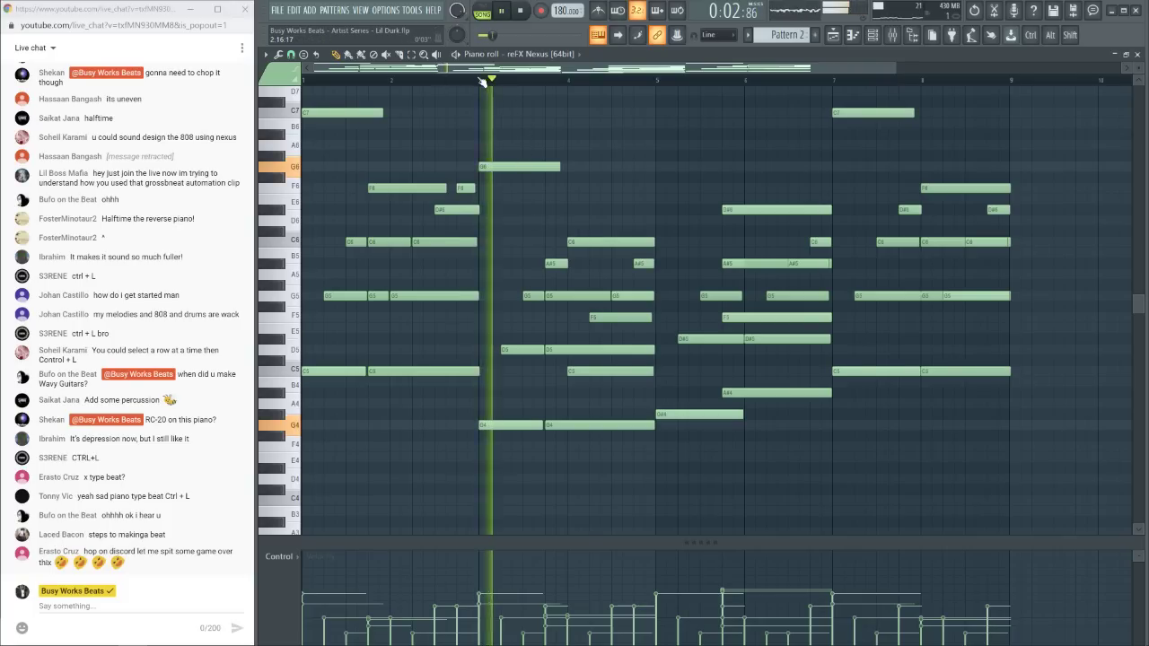
key(space)
ctrl+click(596, 375)
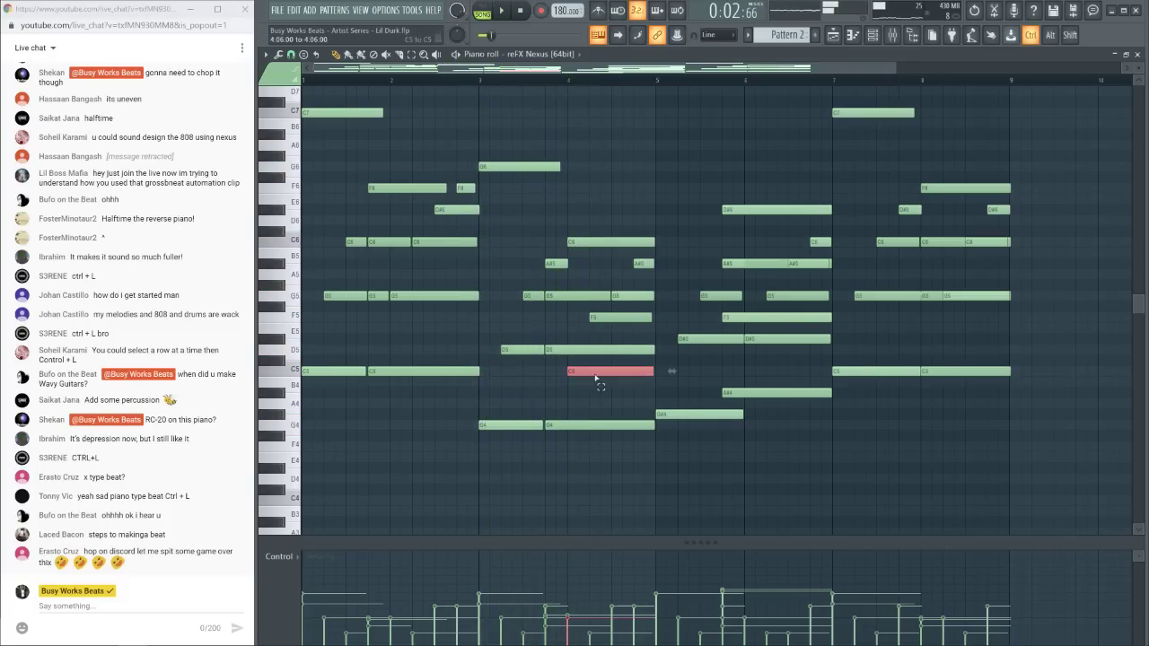
ctrl+click(613, 318)
ctrl+click(632, 296)
key(space)
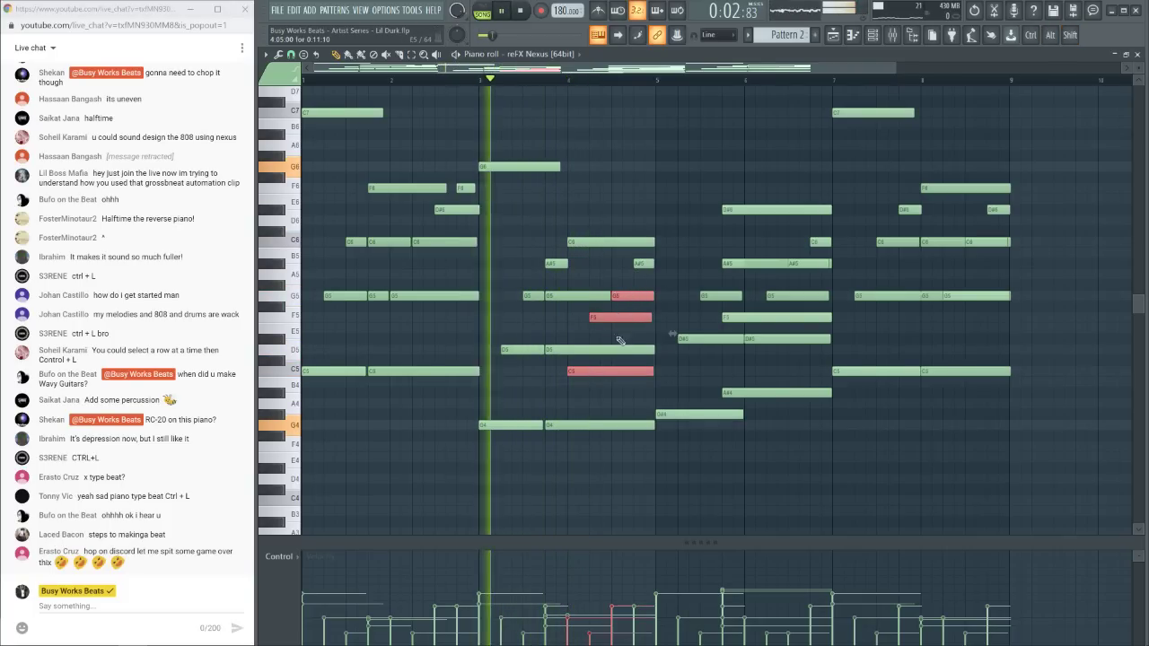
mouse_move(598, 370)
mouse_down()
mouse_move(630, 369)
mouse_move(609, 371)
mouse_up()
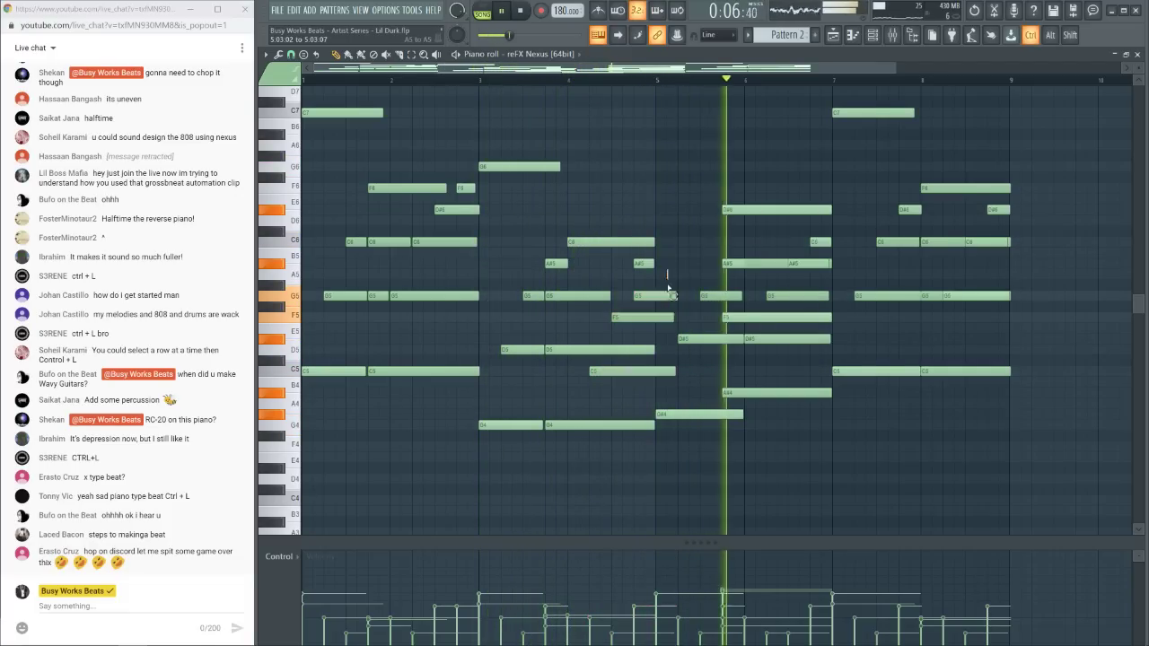
Trim the shifted C5, F5 and G5 notes so they no longer extend past bar 5, and replay the melody
drag(674, 371, 659, 368)
click(889, 336)
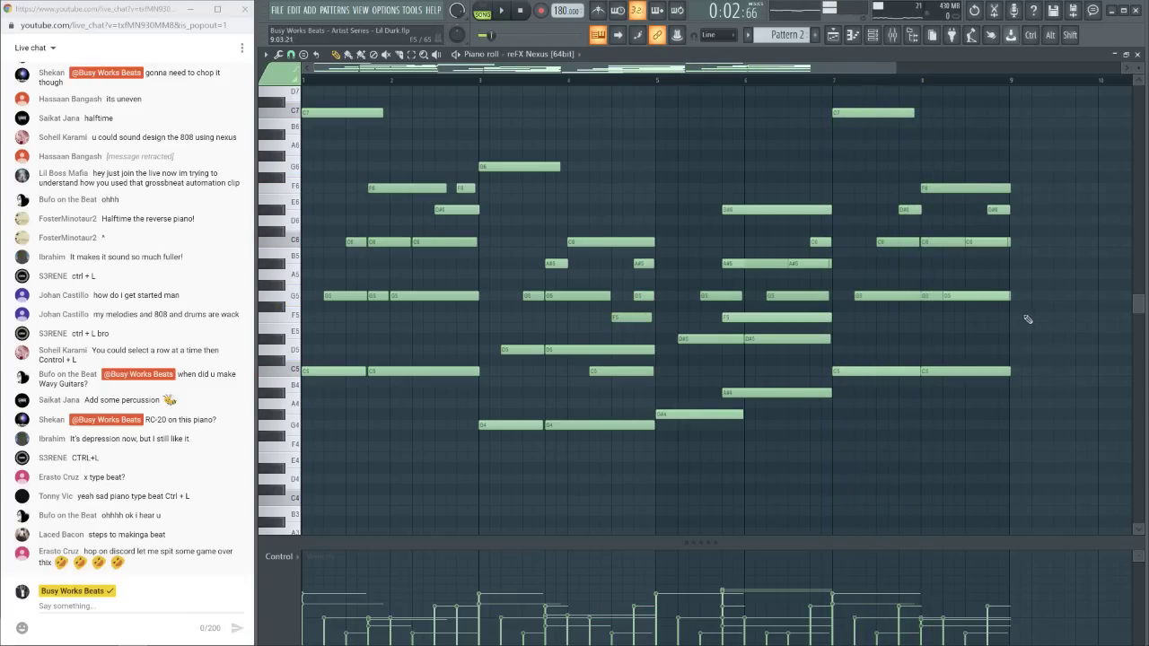
key(space)
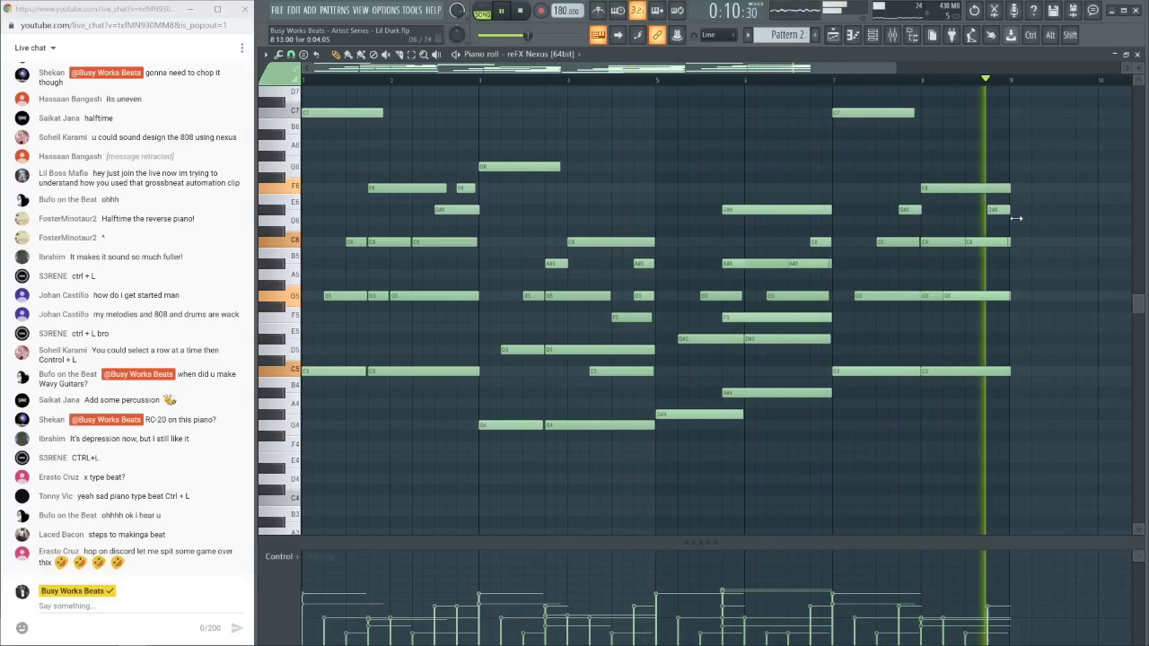
Copy Pattern 2's Nexus melody over the notes in Pattern 3 and transpose it up one octave
key(F7)
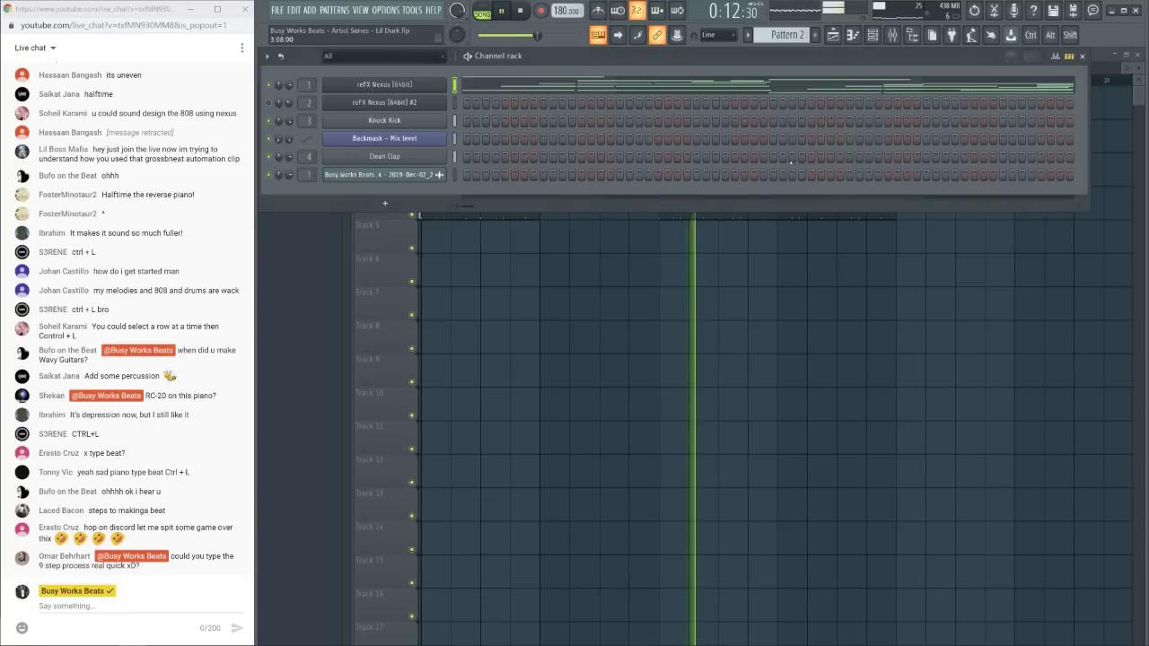
key(space)
key(ctrl)
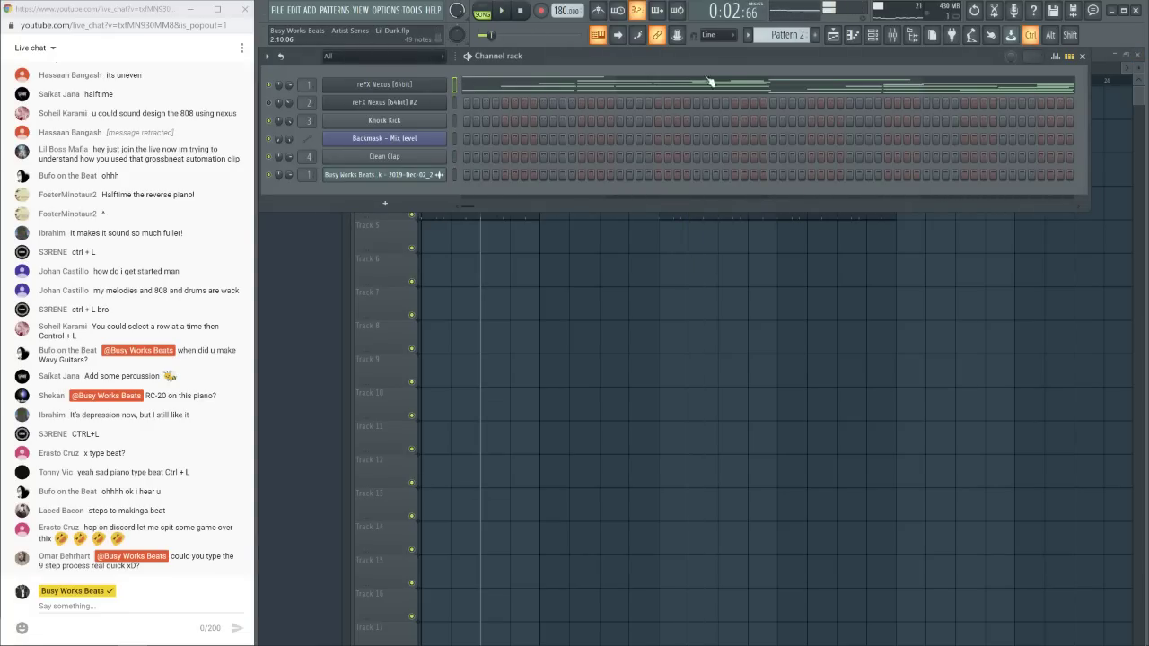
scroll(781, 36, down, 1)
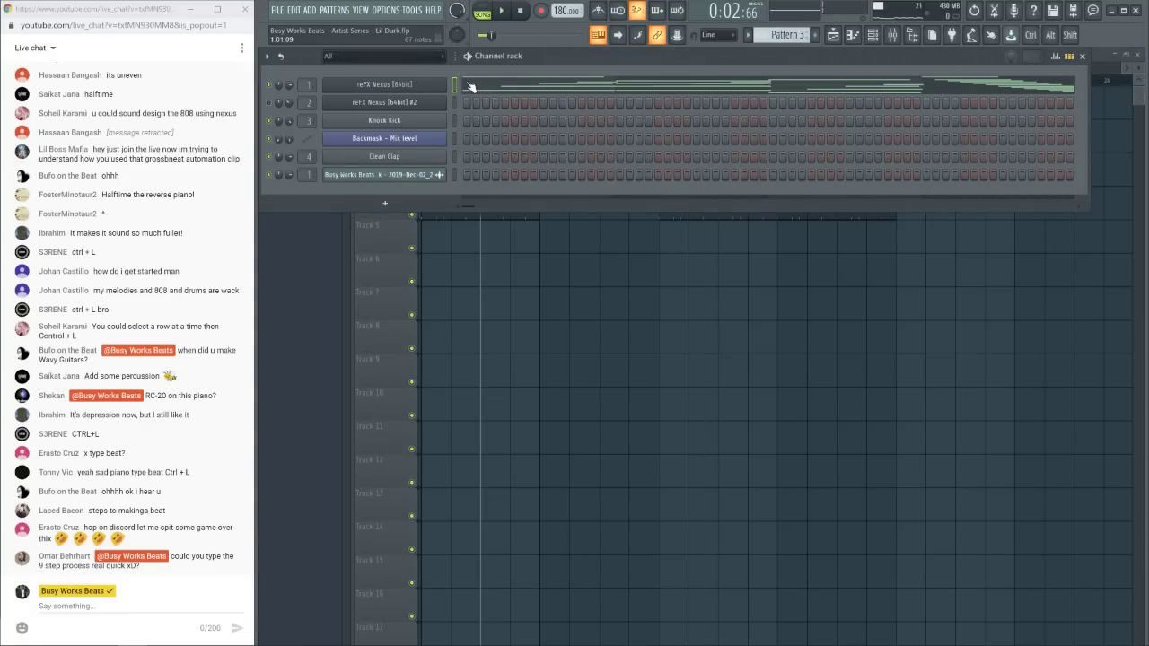
click(556, 91)
scroll(584, 136, up, 3)
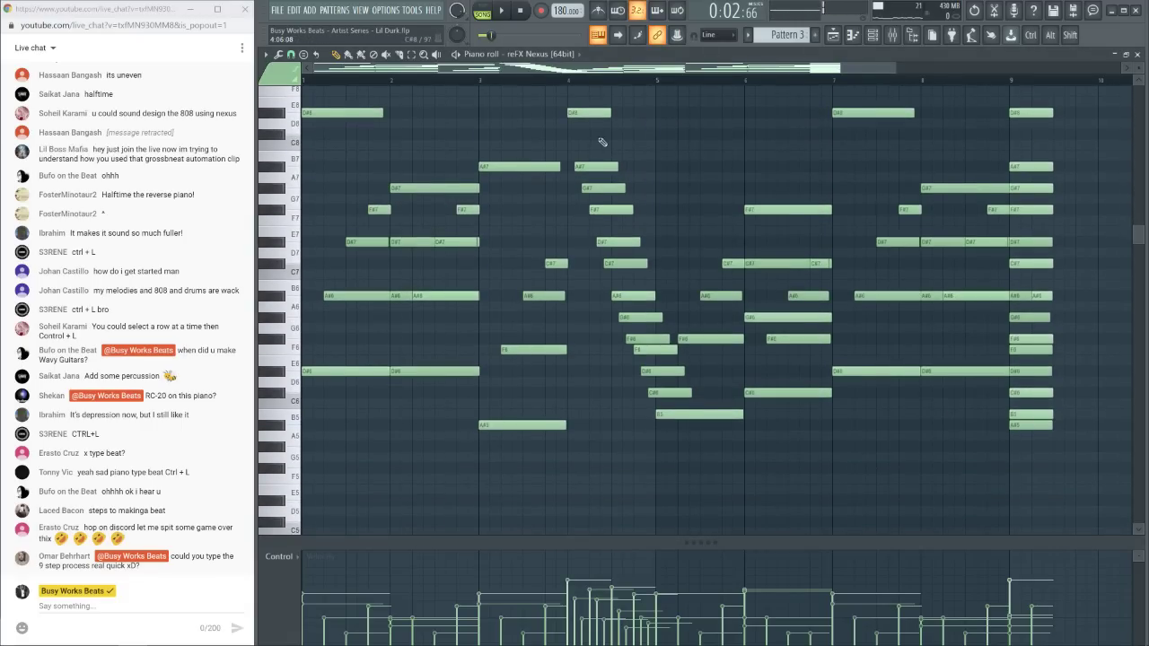
click(1137, 55)
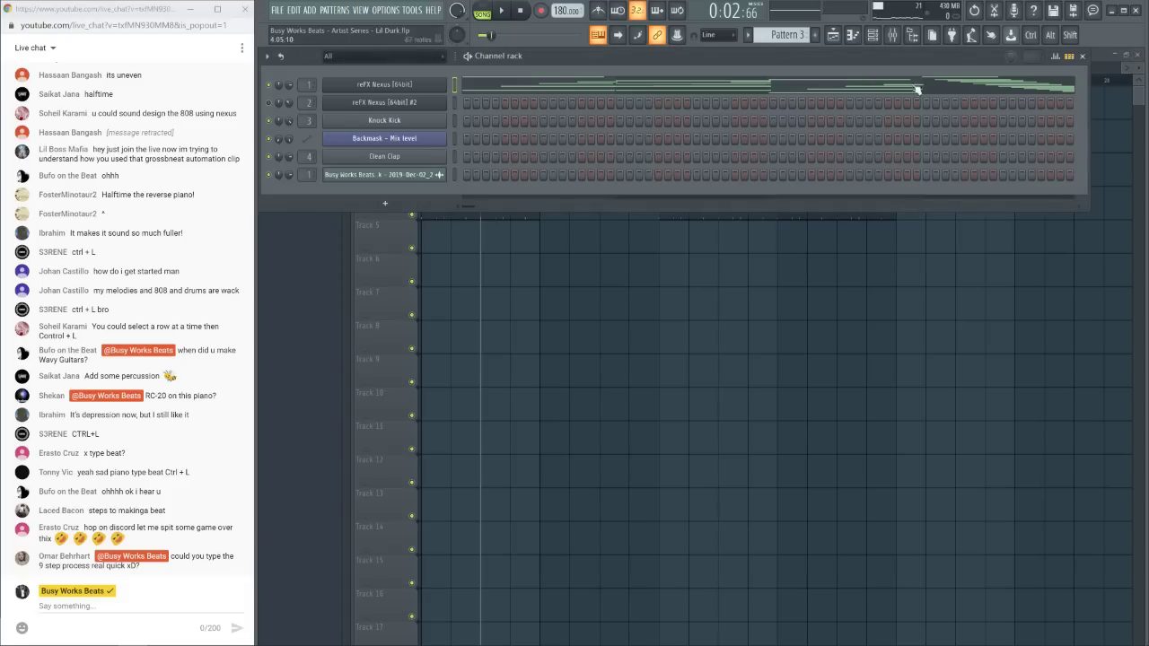
click(530, 92)
key(ctrl+Up)
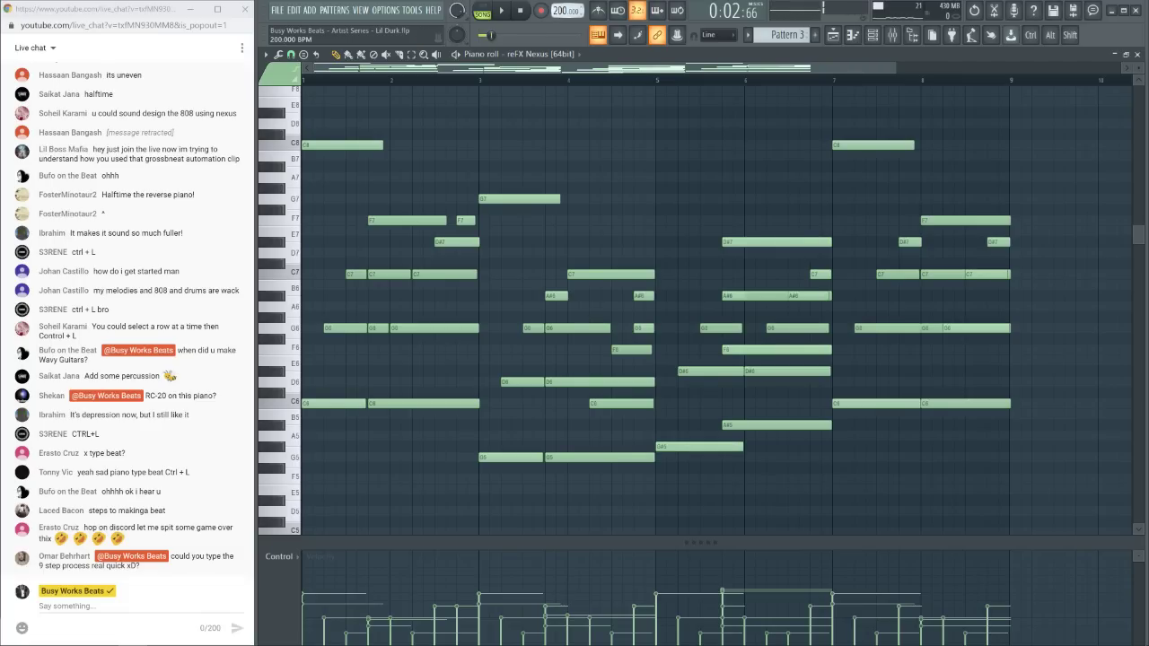
Play the song at 200 BPM, return to the playlist, save the project and replay the arrangement from the start
key(space)
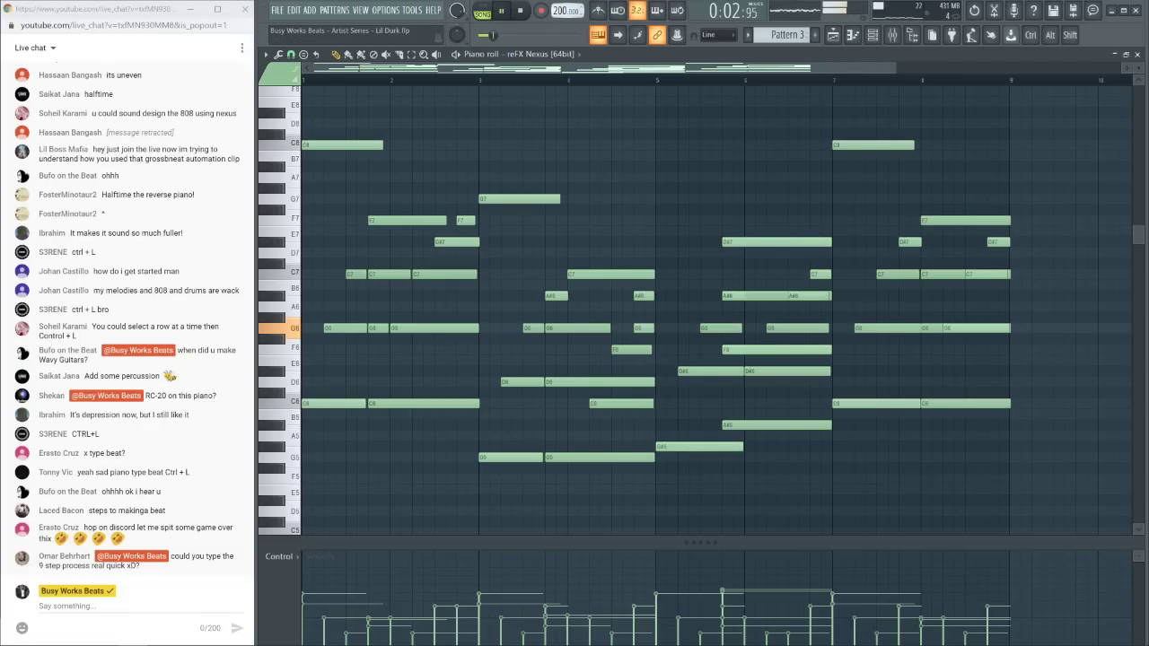
click(1138, 55)
key(space)
key(ctrl+s)
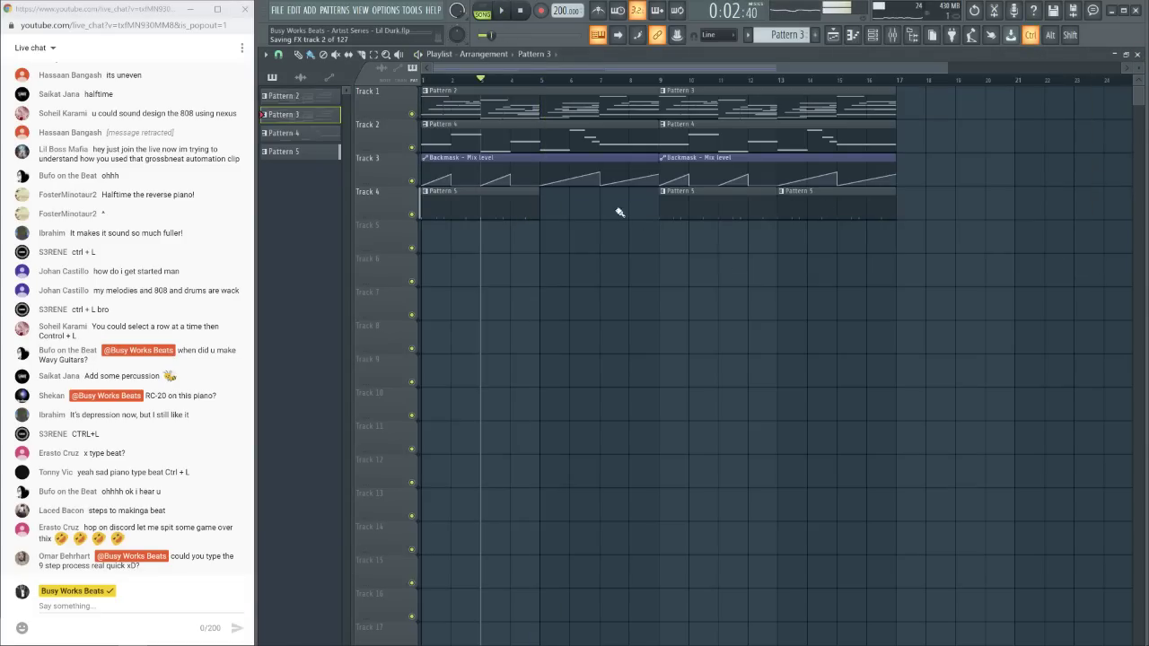
key(space)
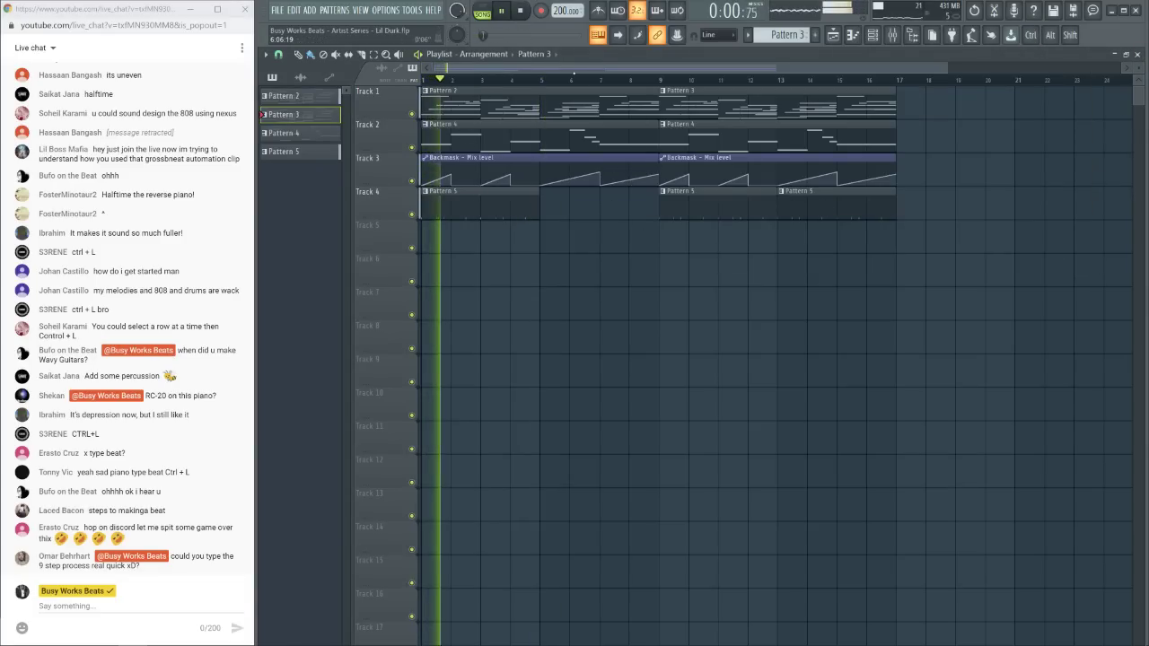
Set the tempo to 194 BPM and delete all Pattern 5 clips from Track 4
drag(565, 11, 566, 29)
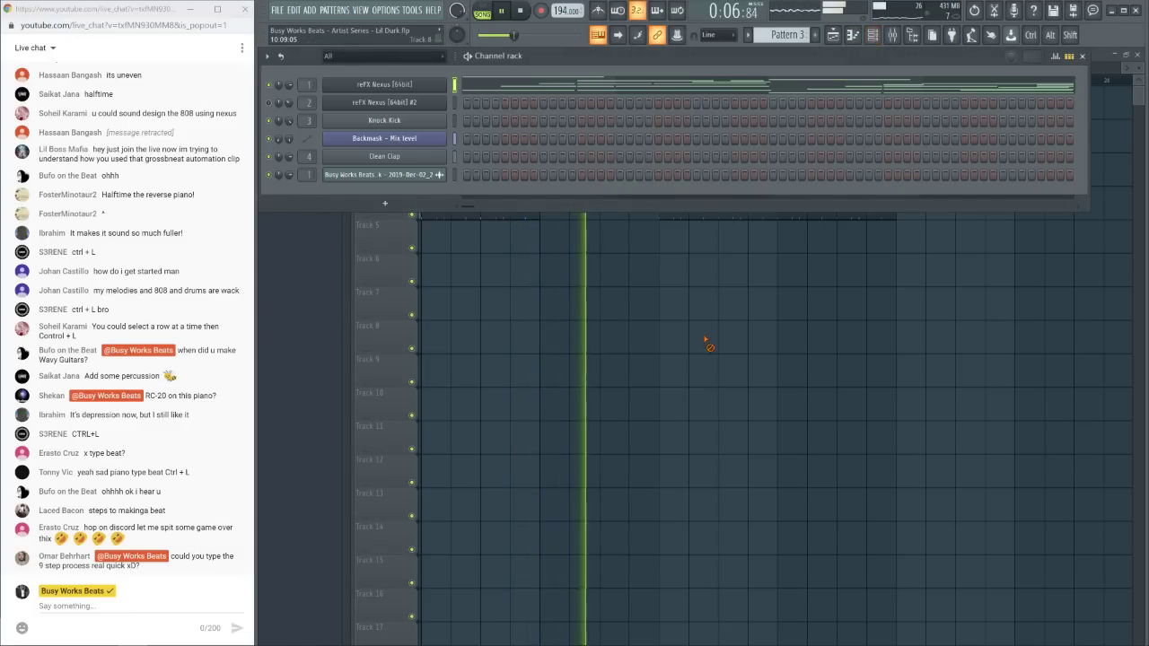
right_click(875, 216)
key(space)
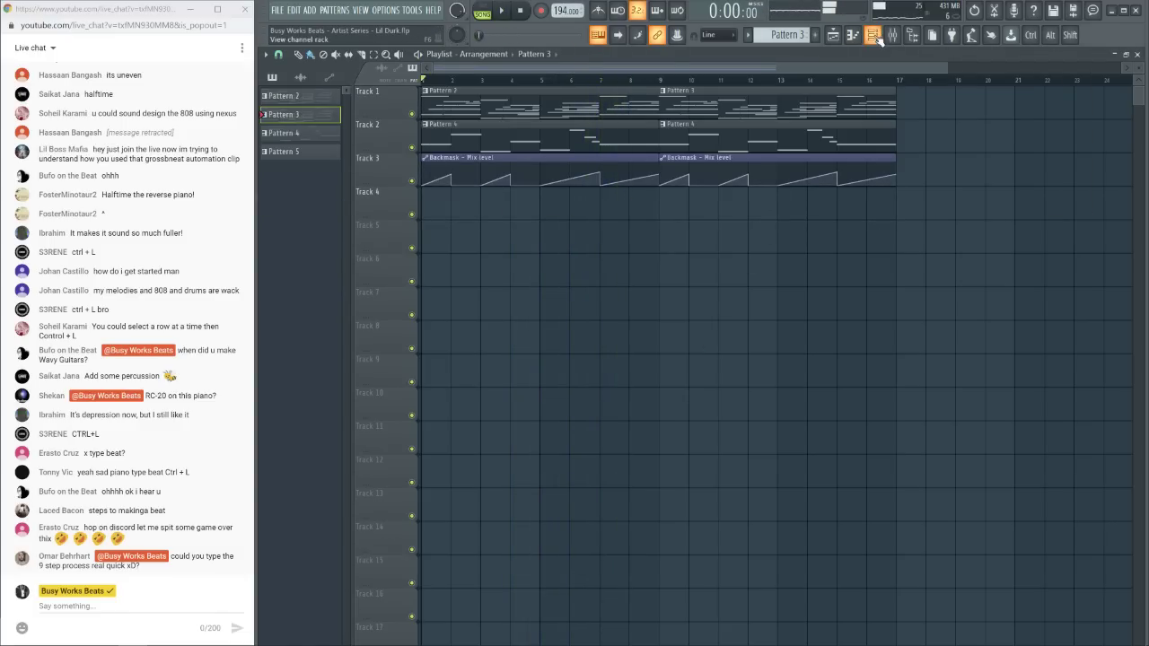
Open the second Nexus channel with its Basic Triangle preset and listen to it with the song
click(873, 34)
click(375, 102)
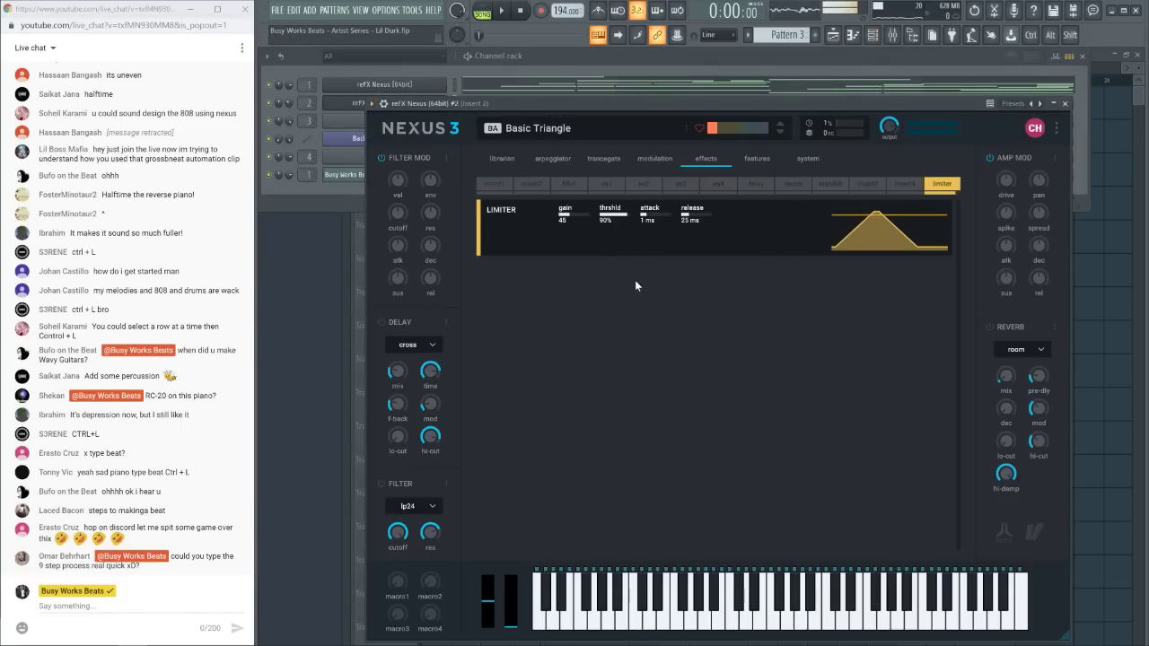
key(space)
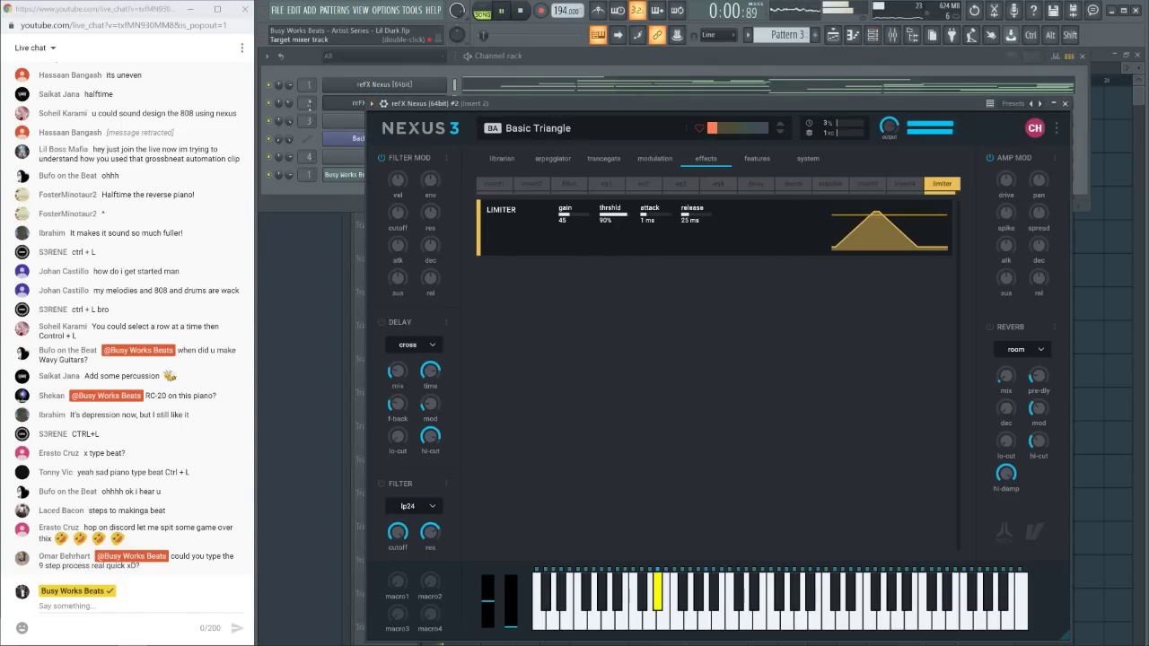
click(696, 55)
key(space)
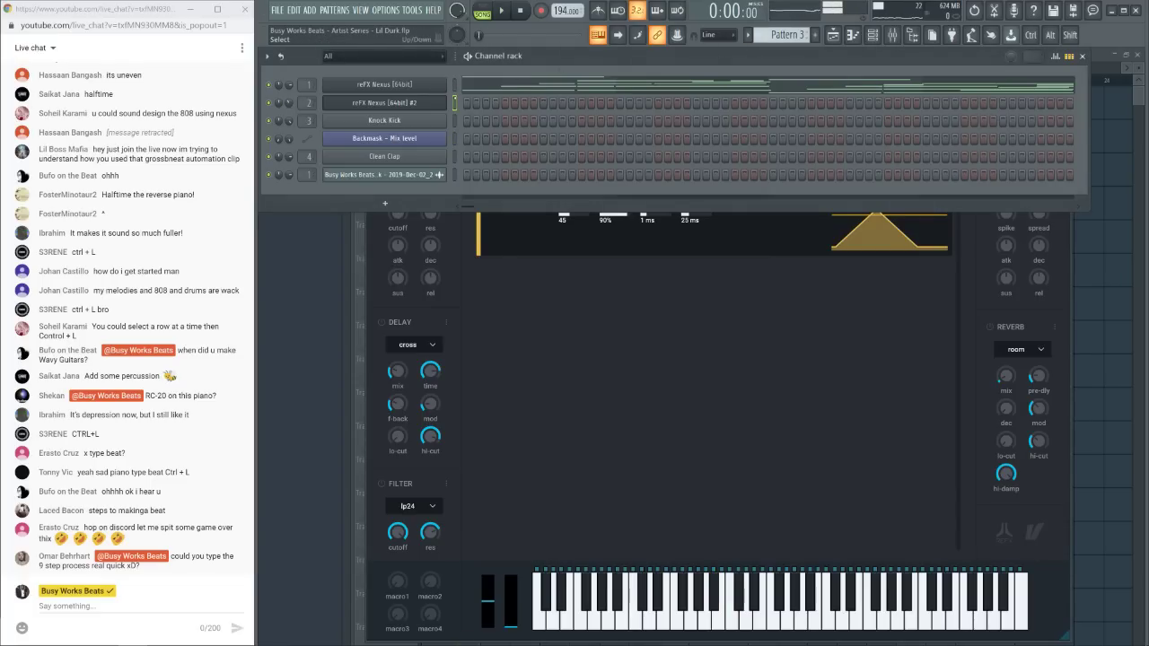
key(space)
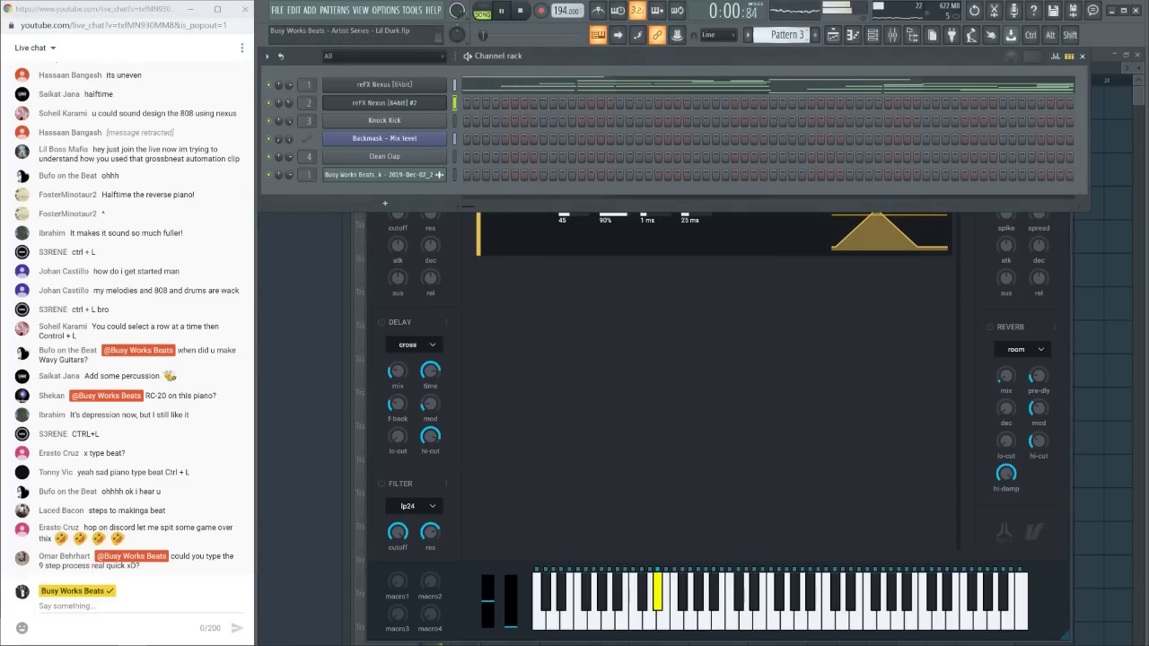
Switch to Pattern 4, stop playback and arm recording for the second Nexus channel
scroll(787, 34, down, 1)
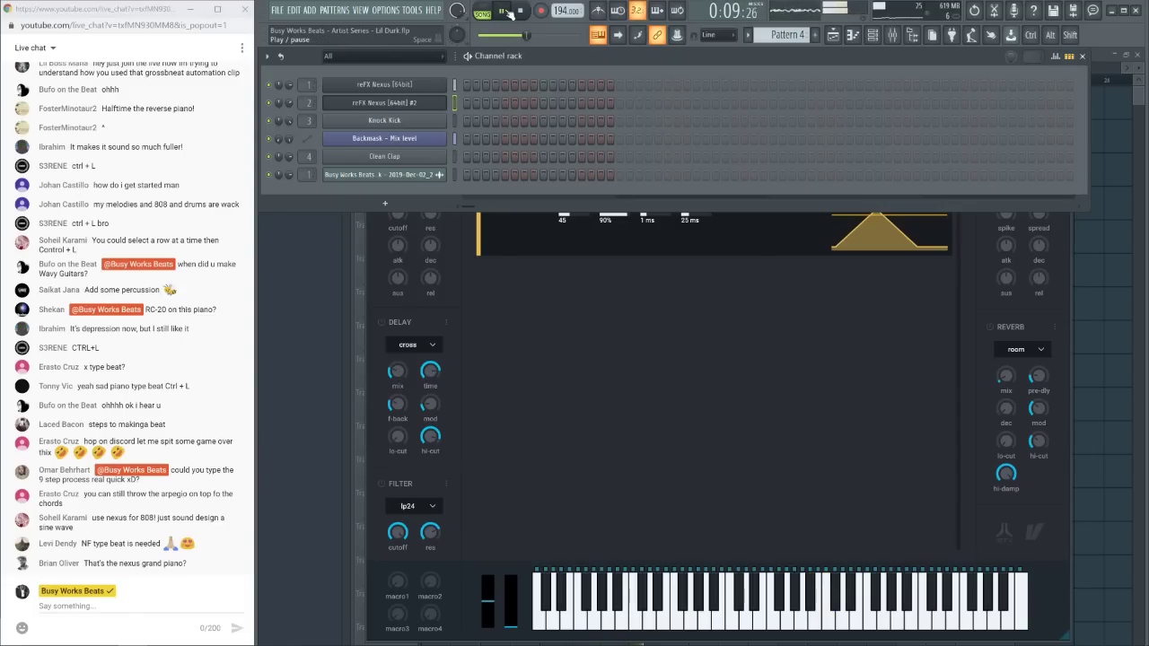
key(r)
click(665, 448)
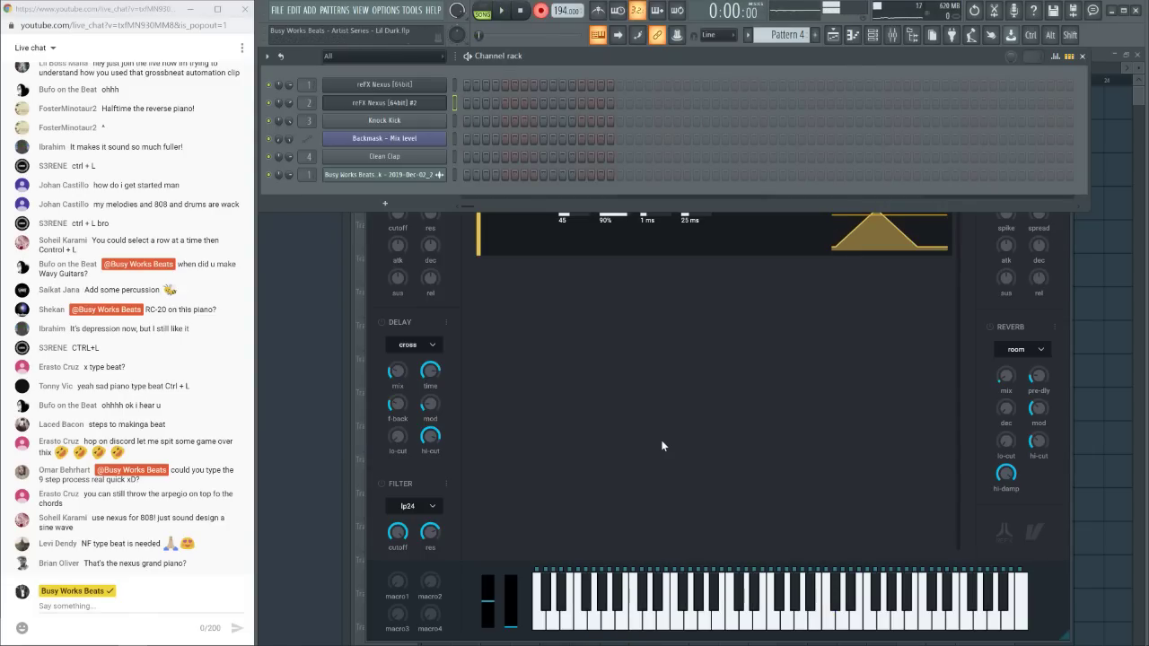
Turn on the metronome, record a melody on the second Nexus channel in Pattern 4, and disarm recording
click(606, 18)
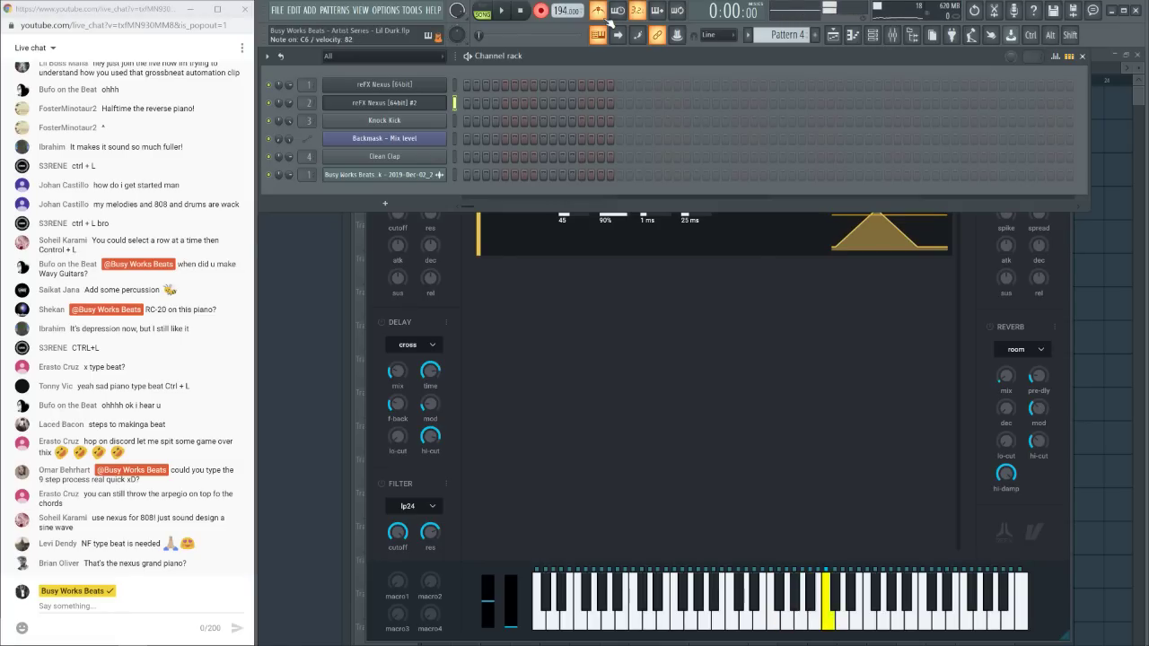
key(space)
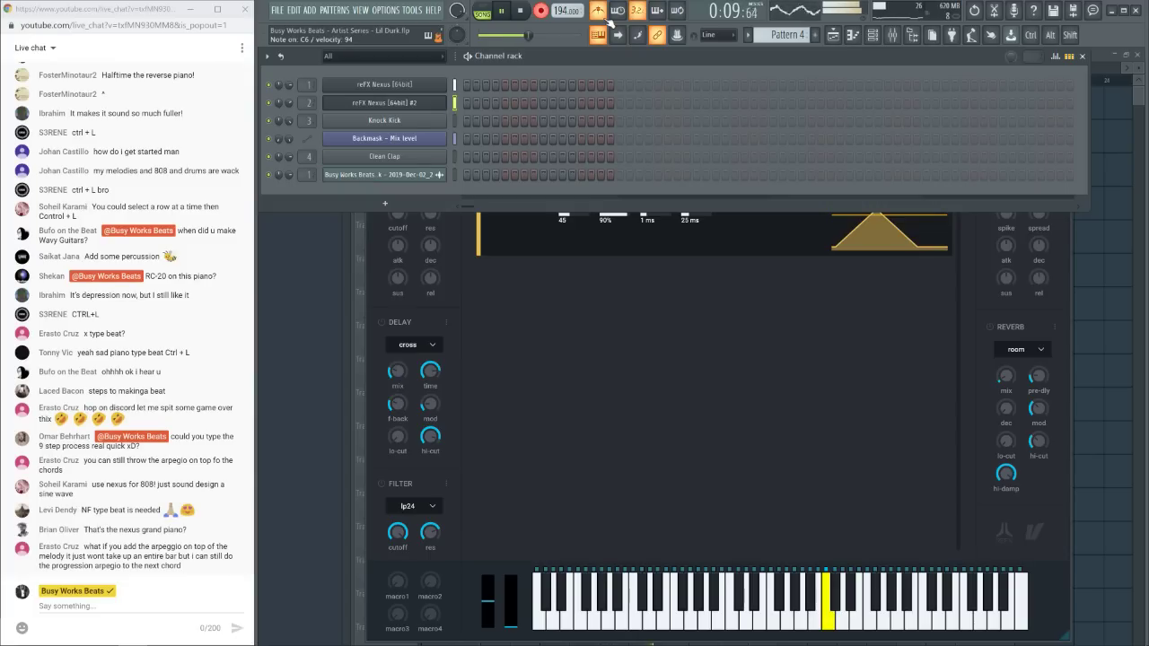
key(space)
key(space)
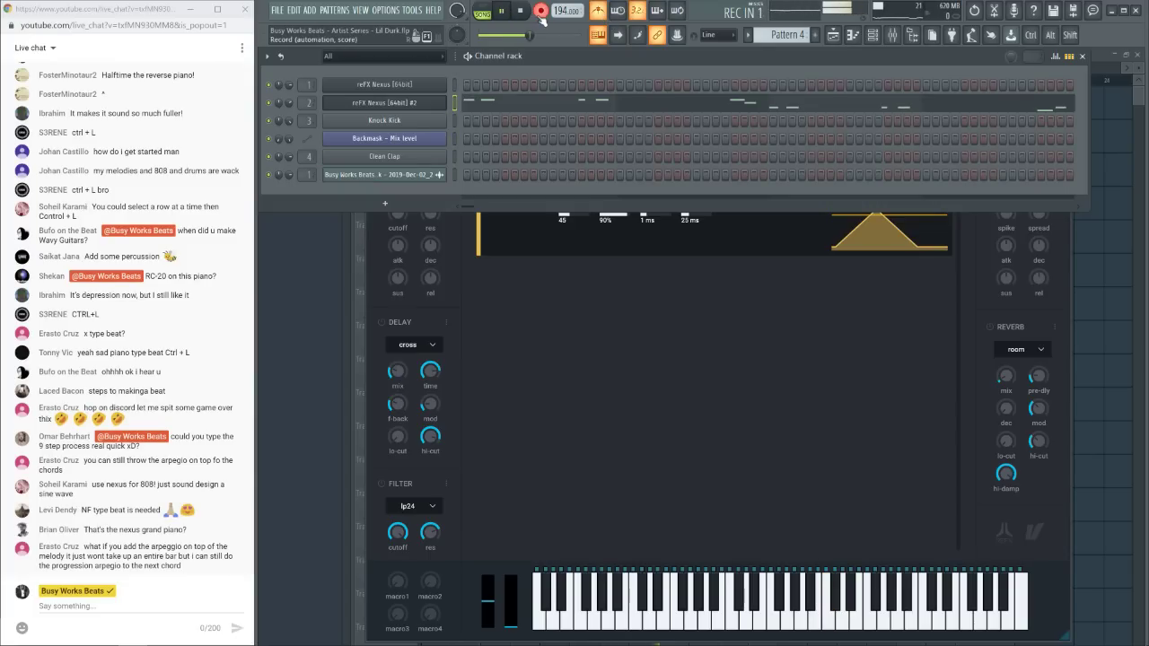
key(space)
In the second Nexus channel's piano roll, move the last two recorded notes to D6 and A#5 and add a closing G5 note
click(557, 103)
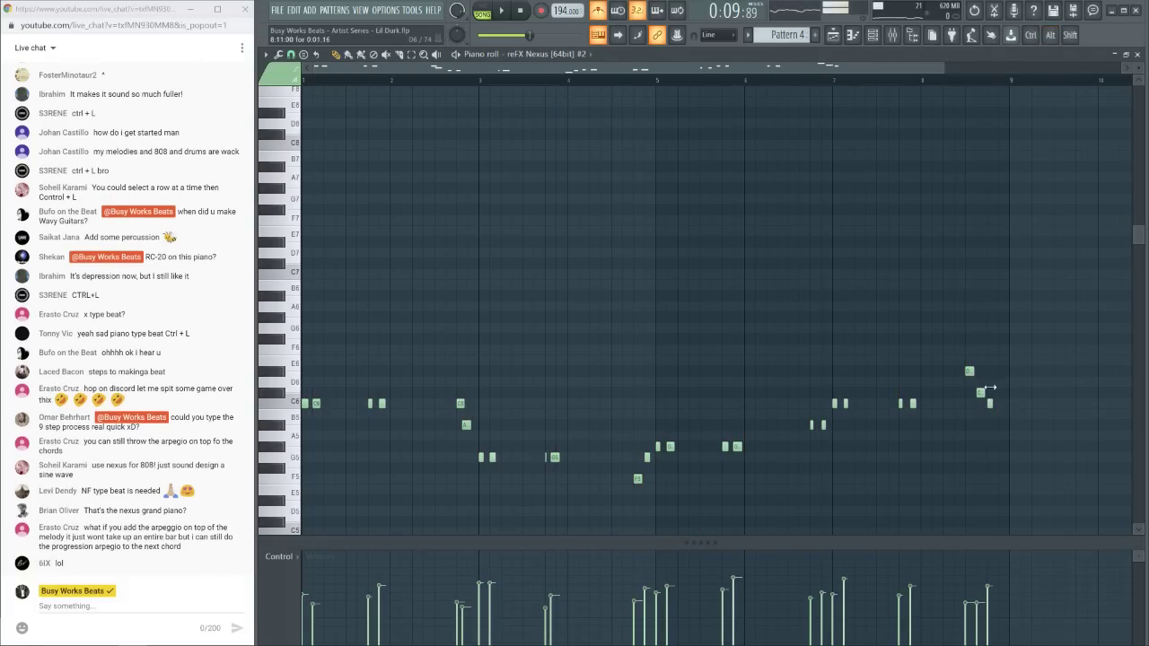
drag(980, 392, 981, 381)
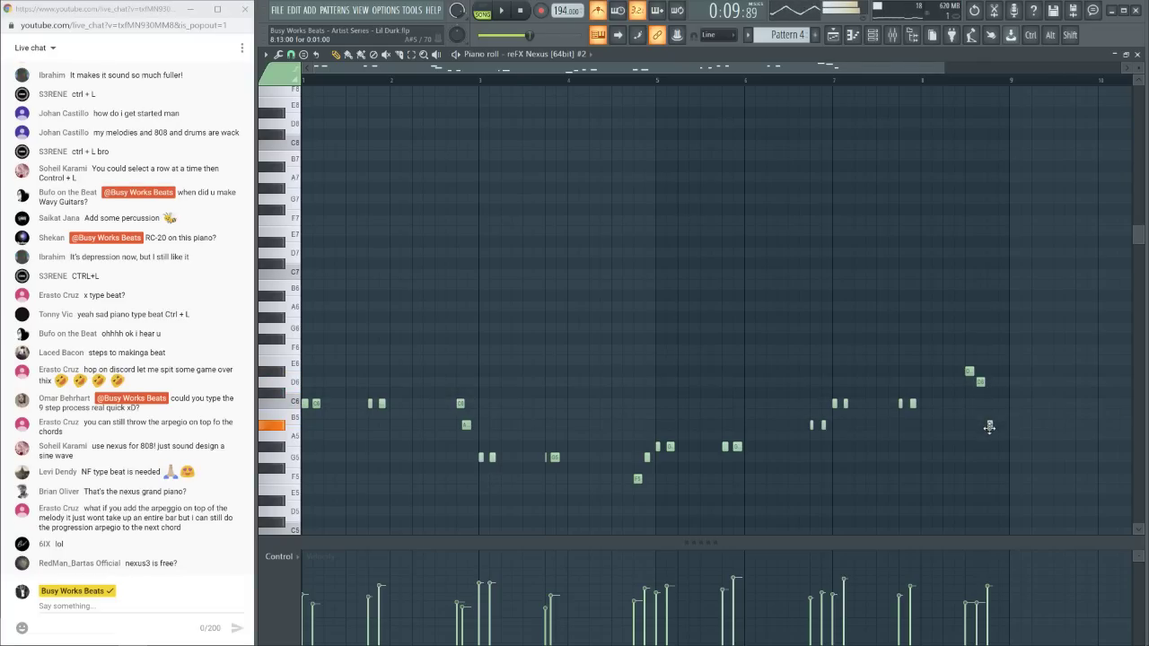
click(989, 425)
drag(1002, 451, 1001, 463)
Turn off the metronome and replay the edited Pattern 4 melody with the song
key(space)
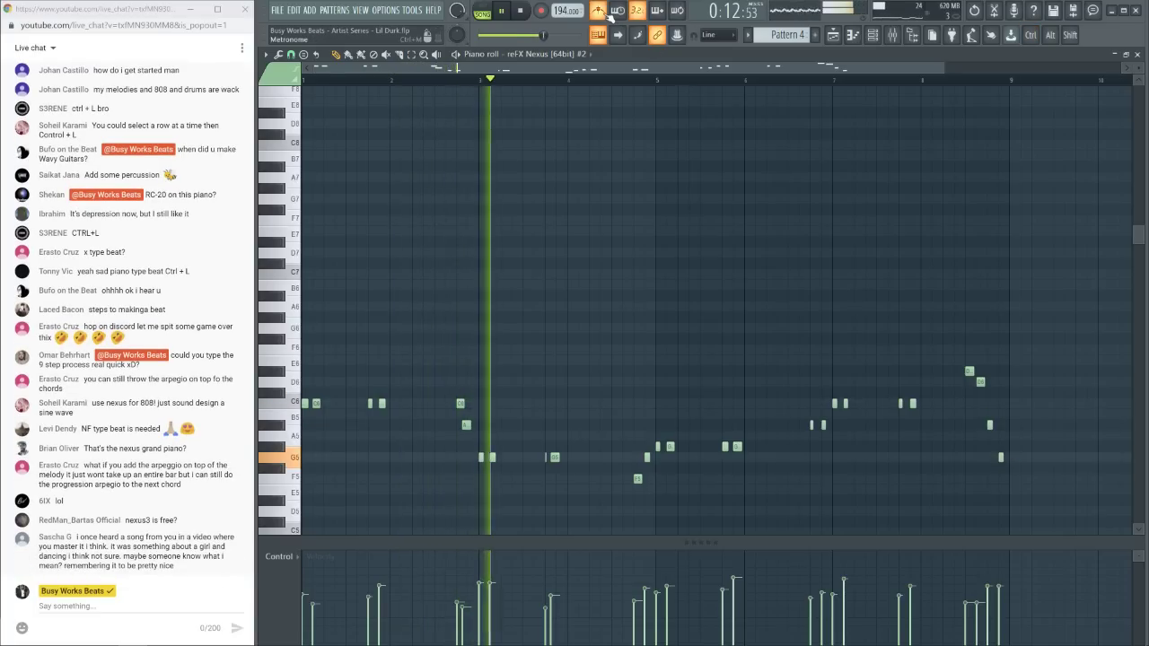
key(space)
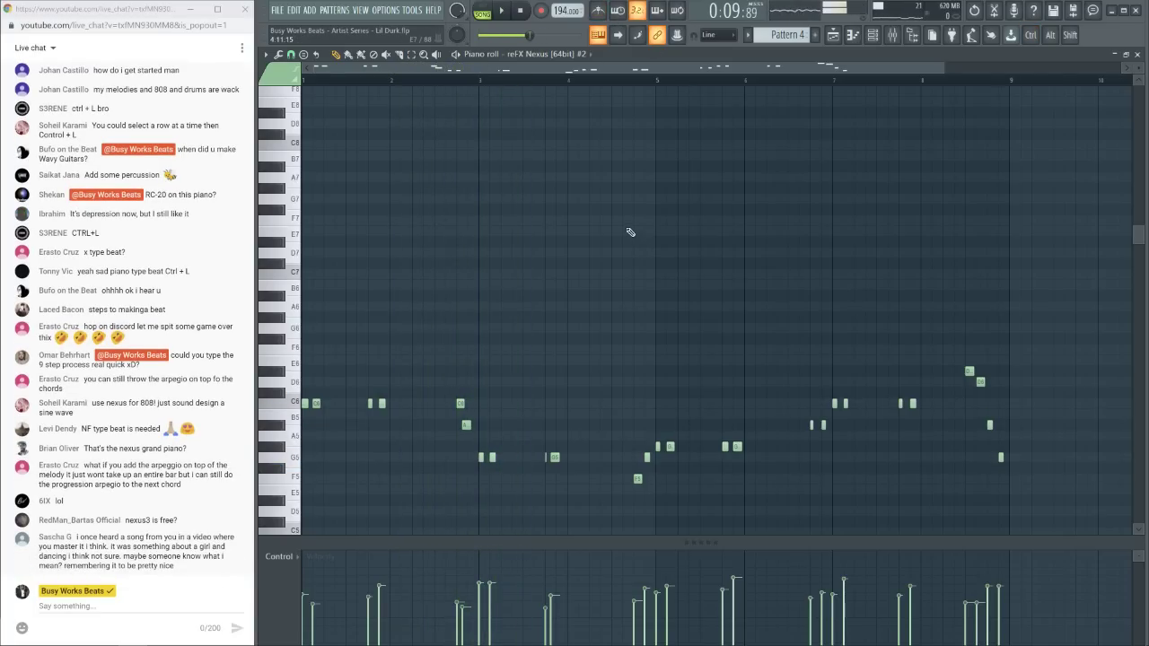
key(space)
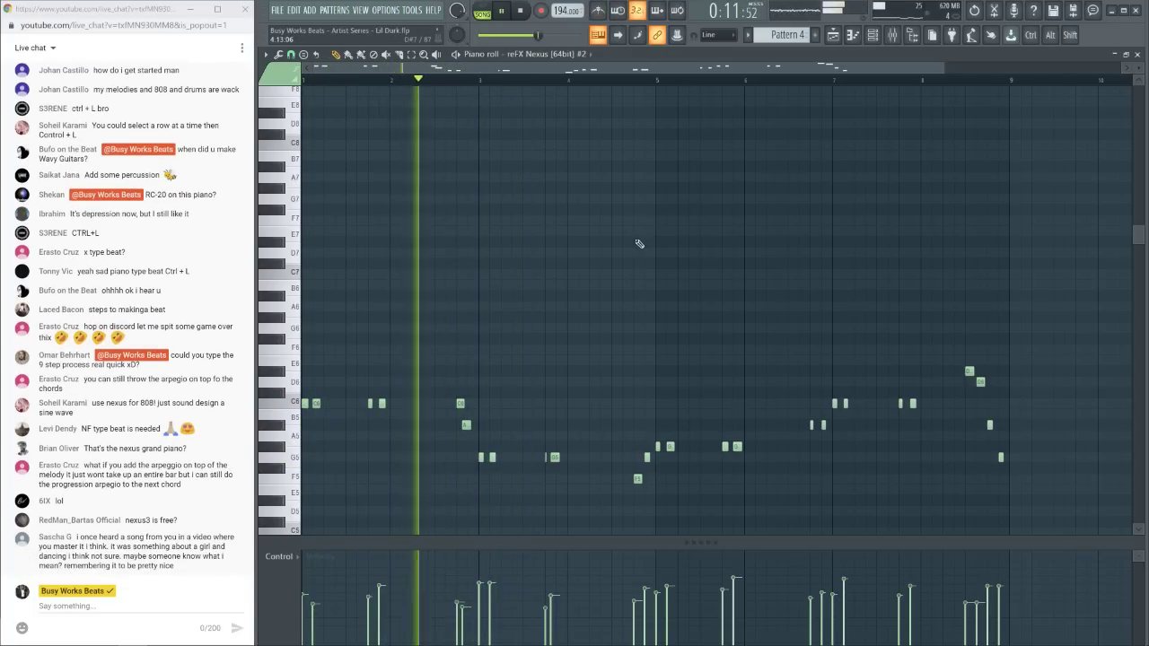
key(space)
Discard the lengths of all Pattern 4 notes, resize them together to one short length and replay the song
key(ctrl+a)
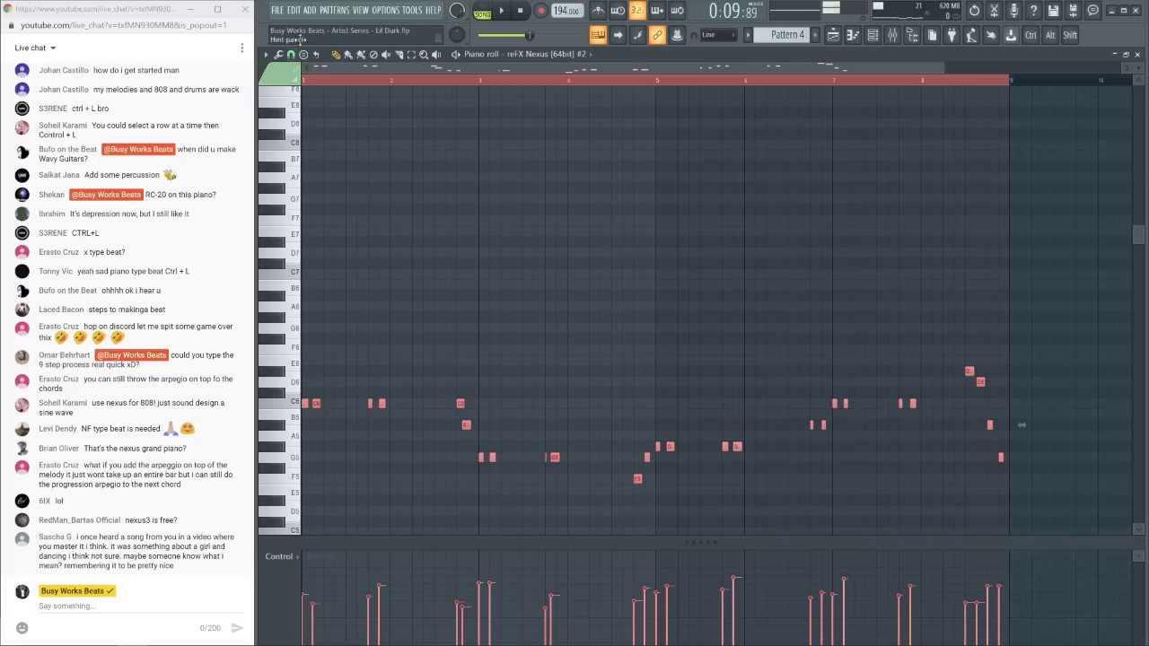
click(276, 56)
mouse_move(296, 95)
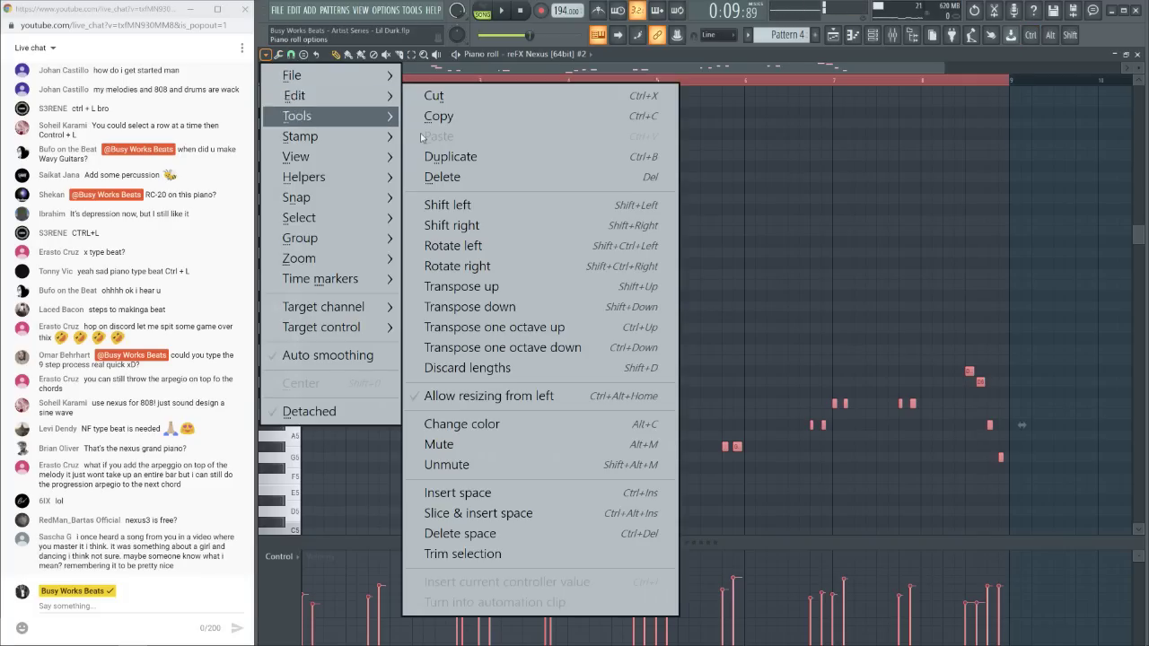
click(583, 368)
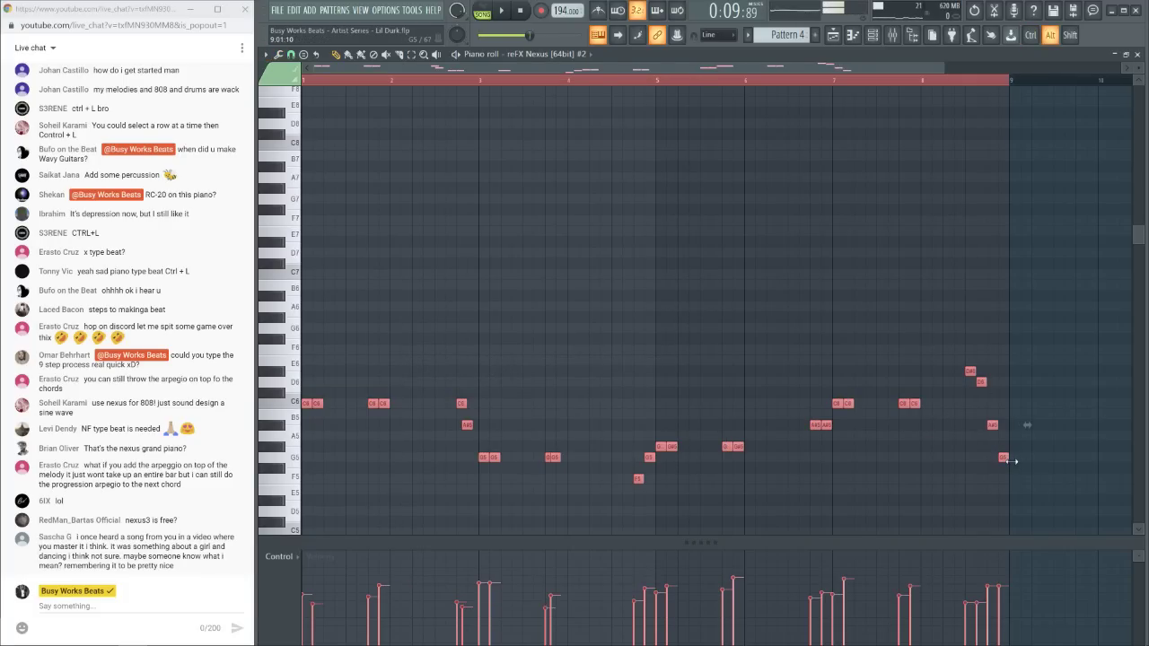
drag(1010, 460, 1008, 461)
key(space)
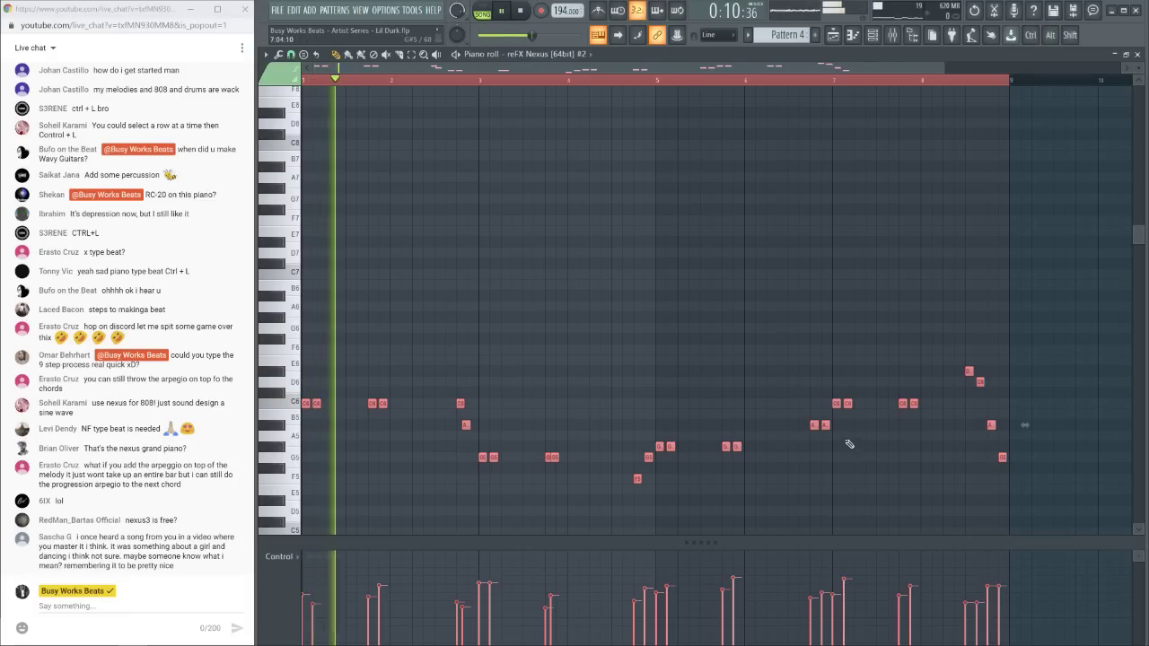
Trim the first of the two overlapping G5 notes in bar 3 and transpose the whole melody down one octave
click(536, 235)
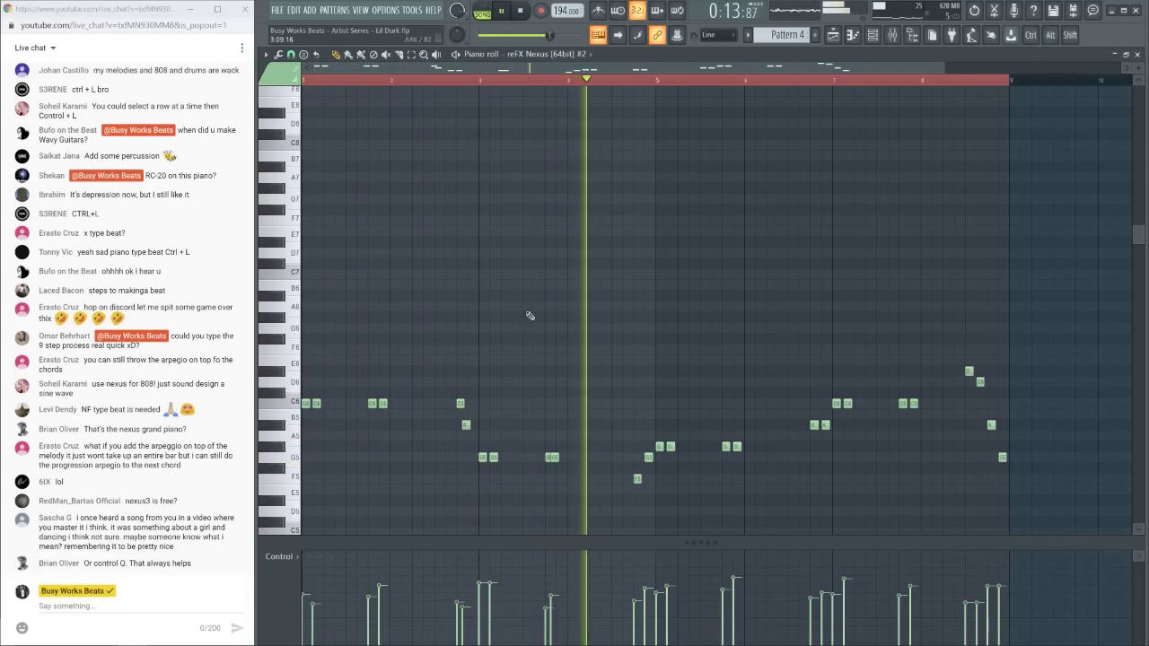
alt+click(552, 458)
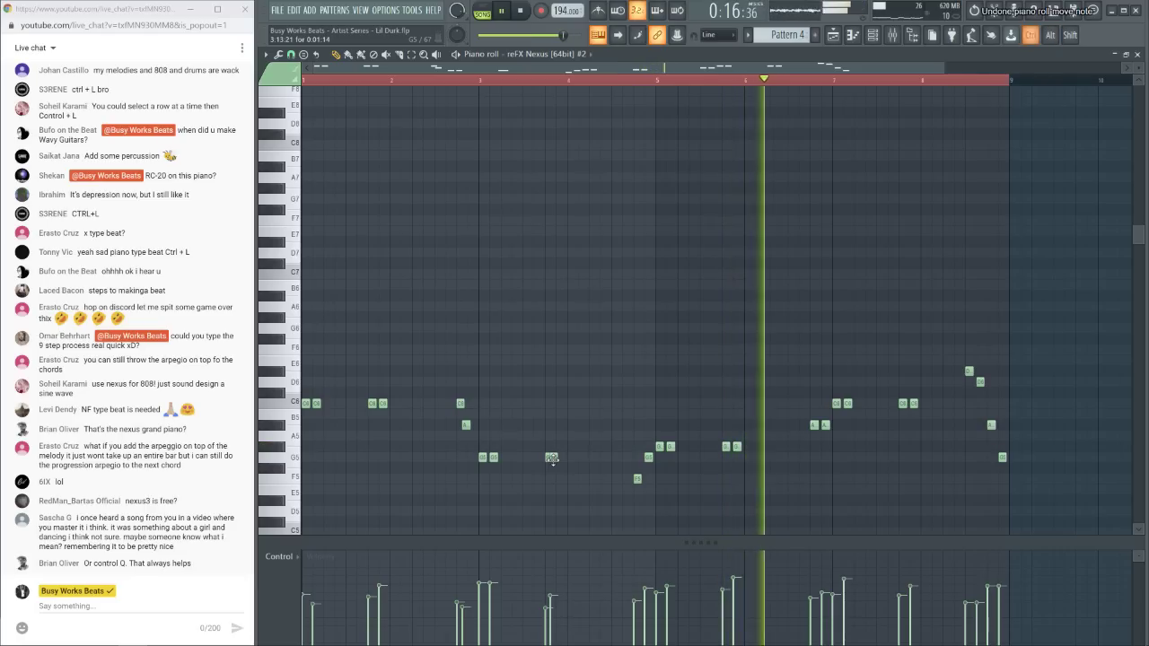
click(552, 458)
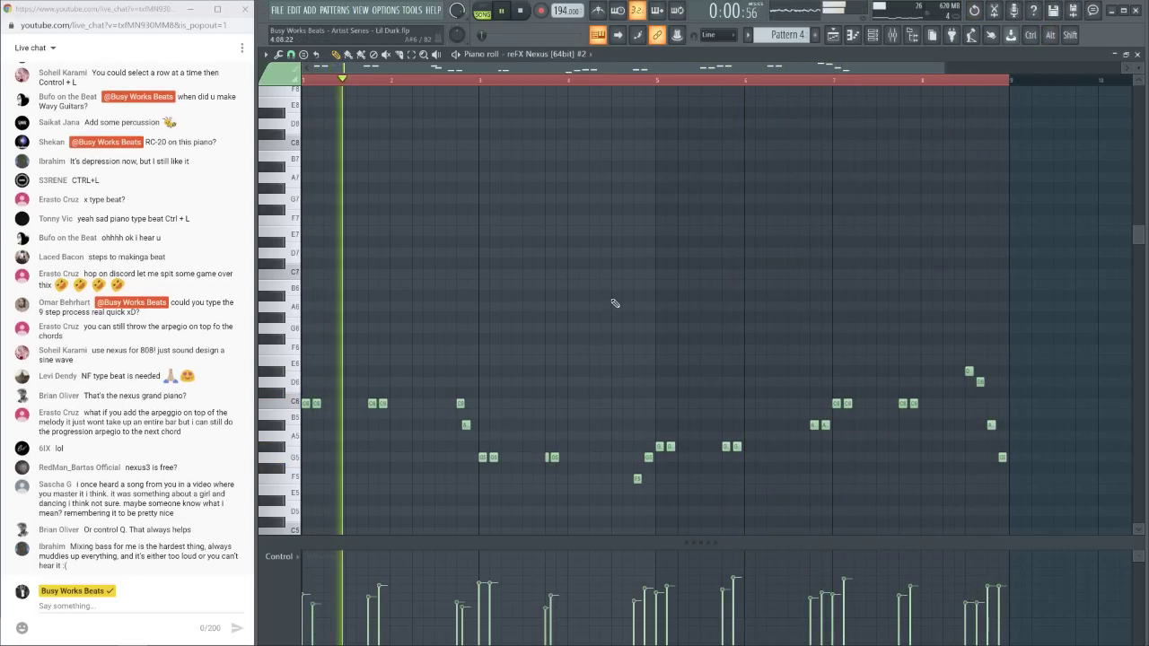
key(ctrl+Down)
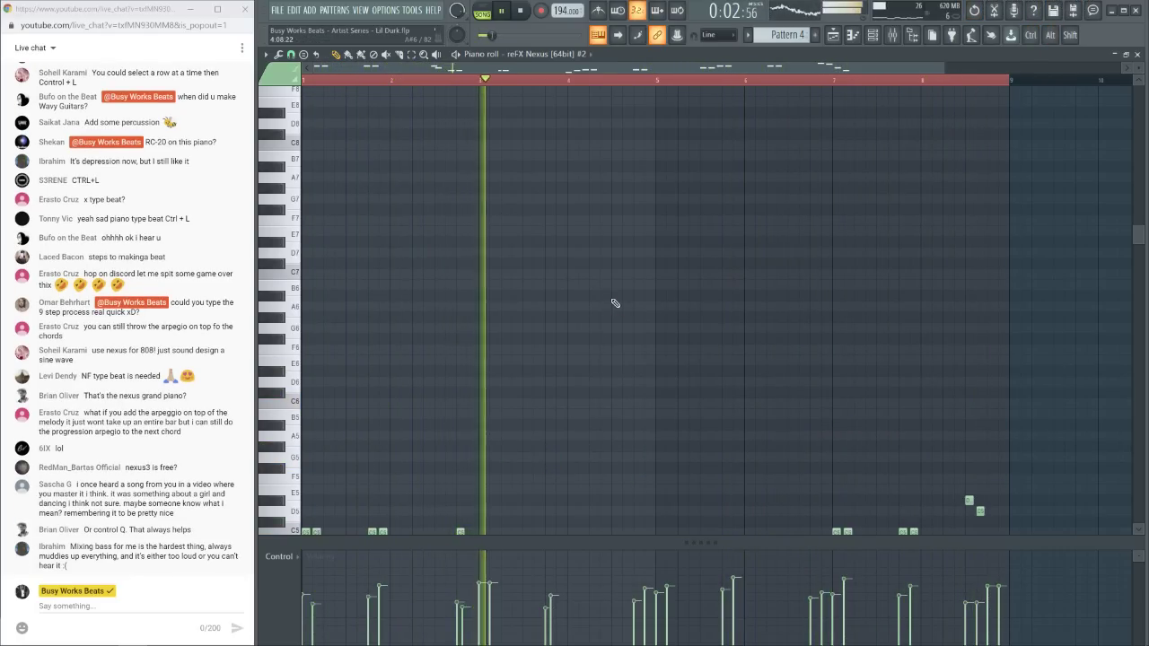
Create the empty Pattern 6 and place a two-bar clip of it at the start of Track 4
key(F6)
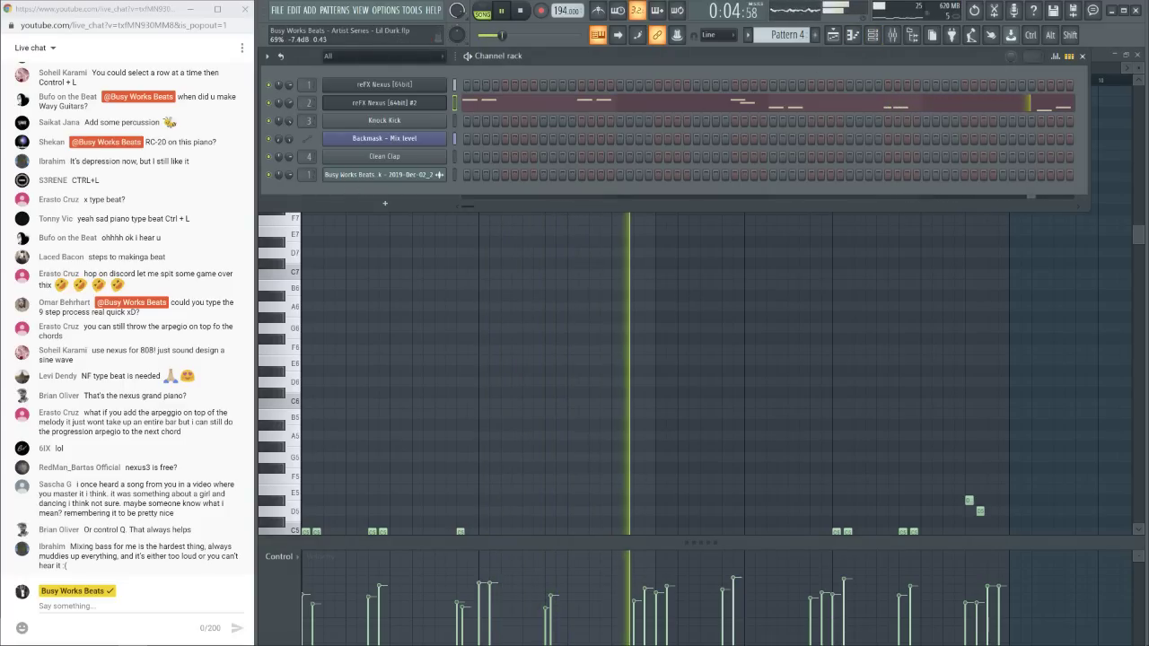
key(F6)
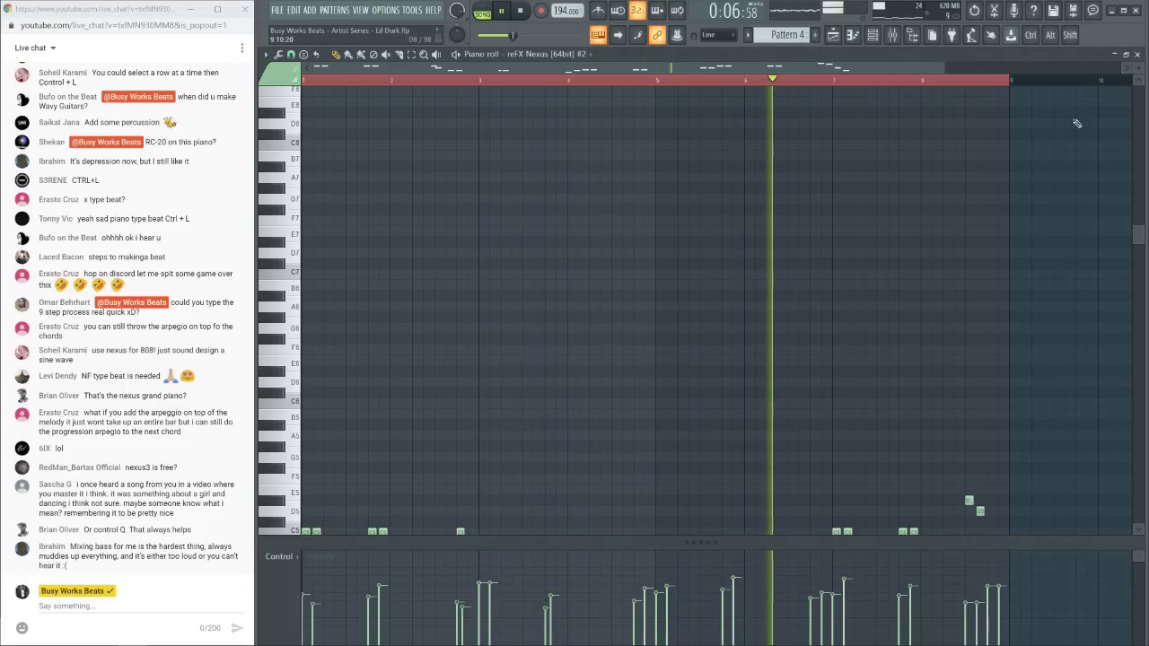
key(F7)
key(F6)
key(F5)
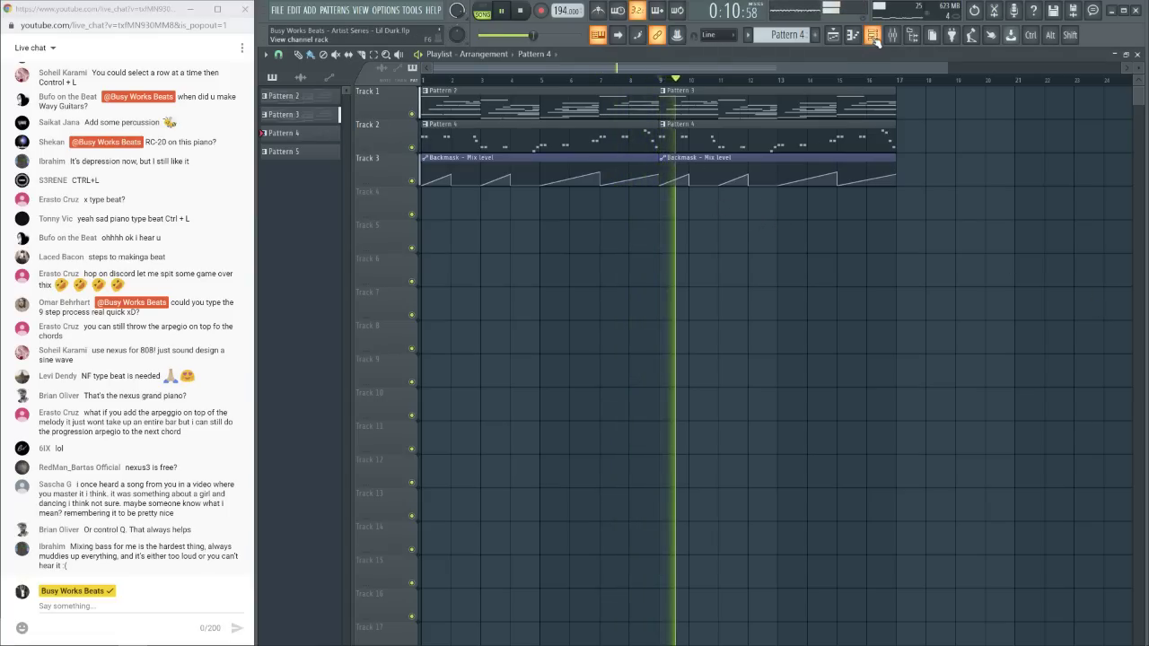
key(F6)
key(KP_Add)
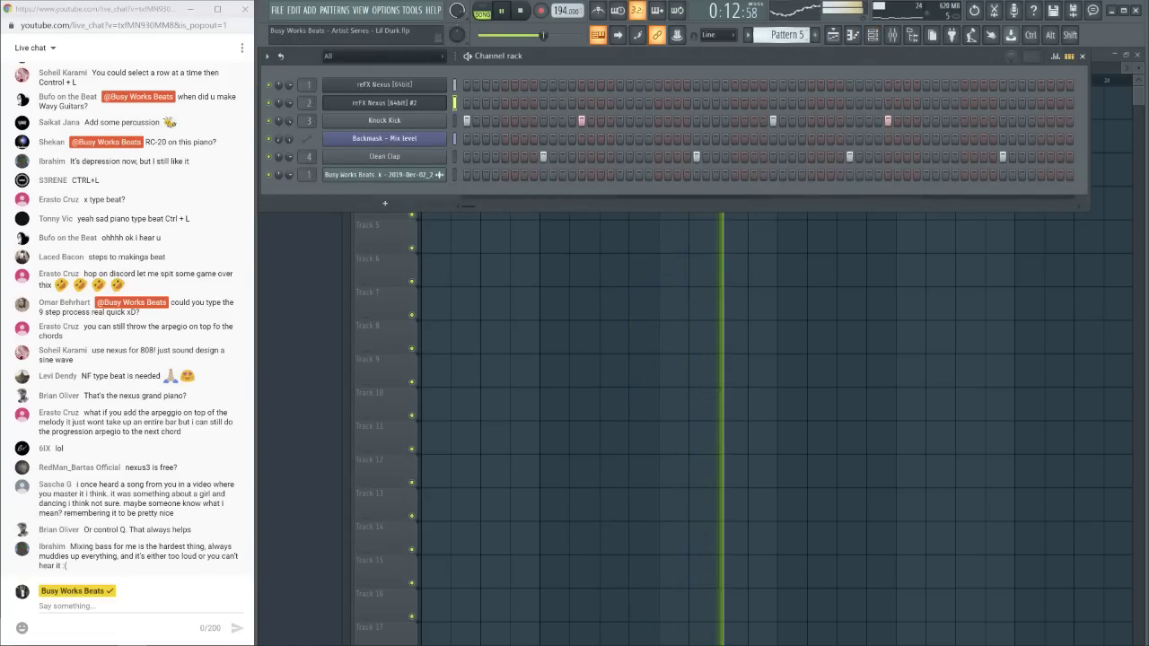
key(KP_Add)
key(F6)
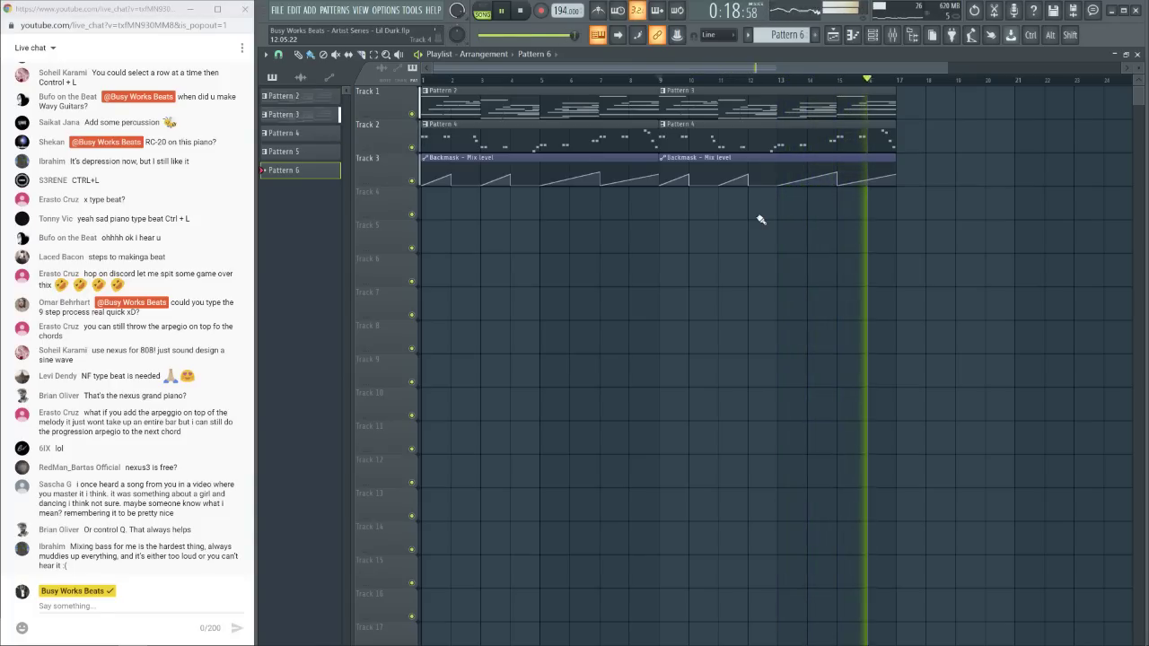
click(449, 201)
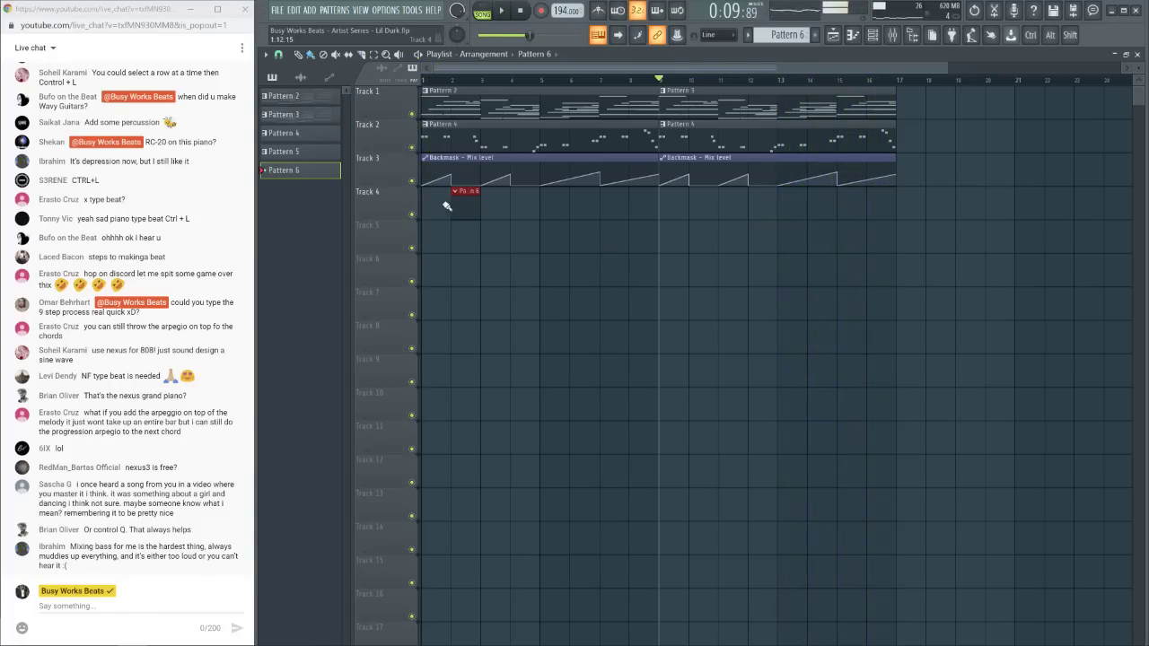
drag(446, 205, 413, 210)
Restart playback and place a Knock Kick hit on step 1 of Pattern 6
click(872, 36)
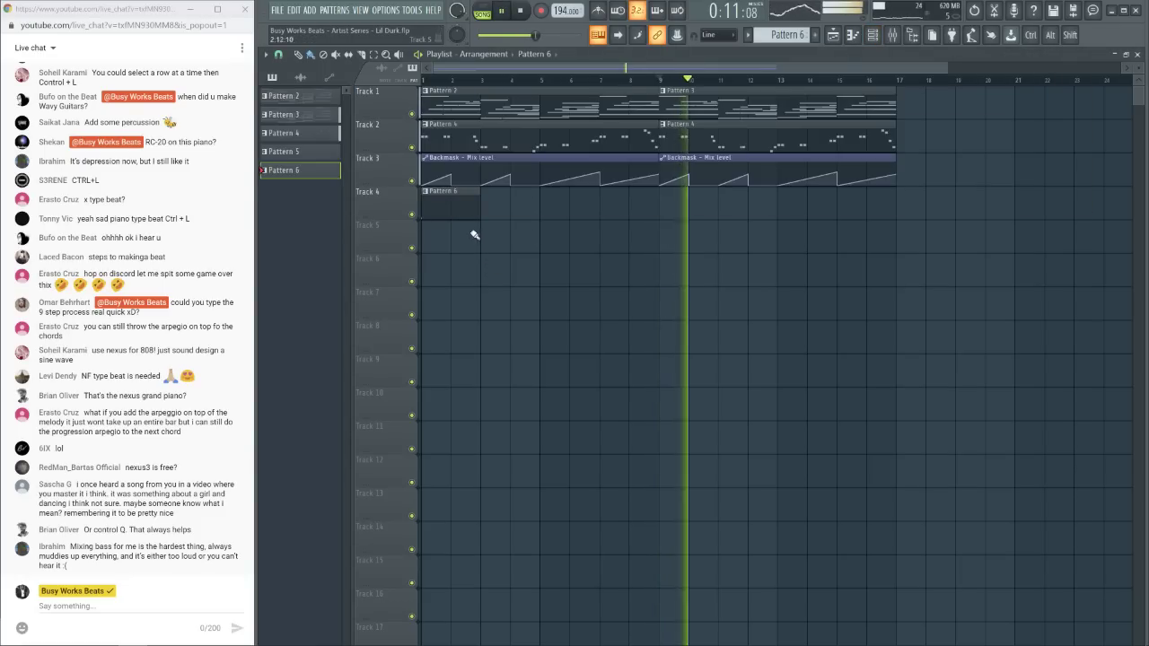
key(F6)
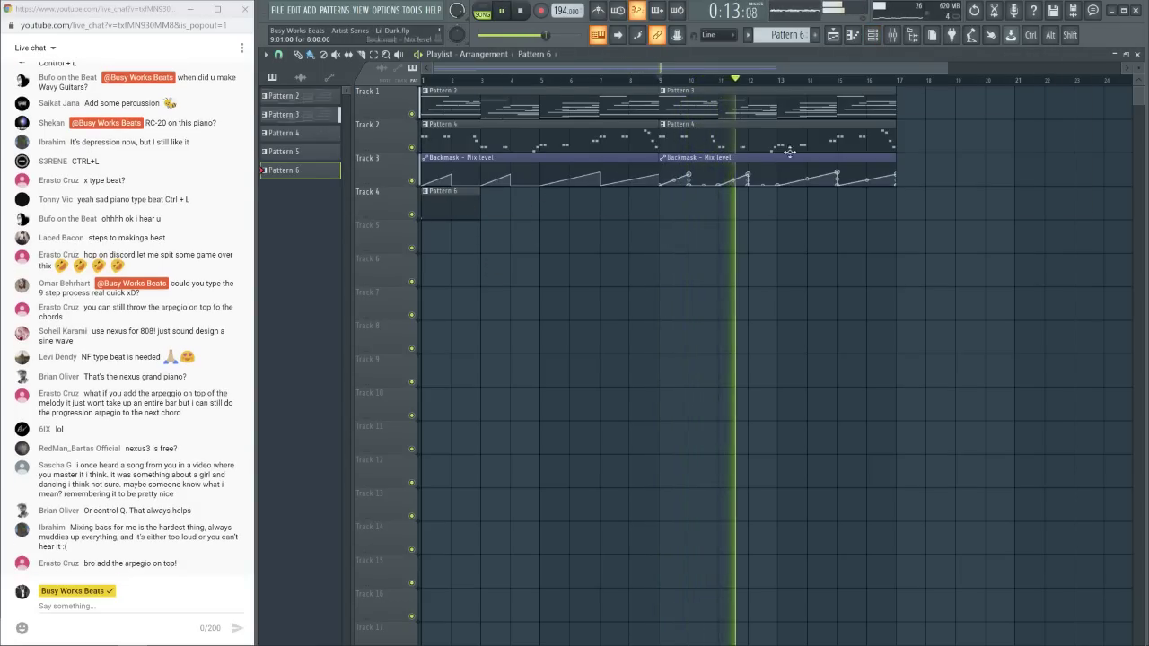
click(871, 36)
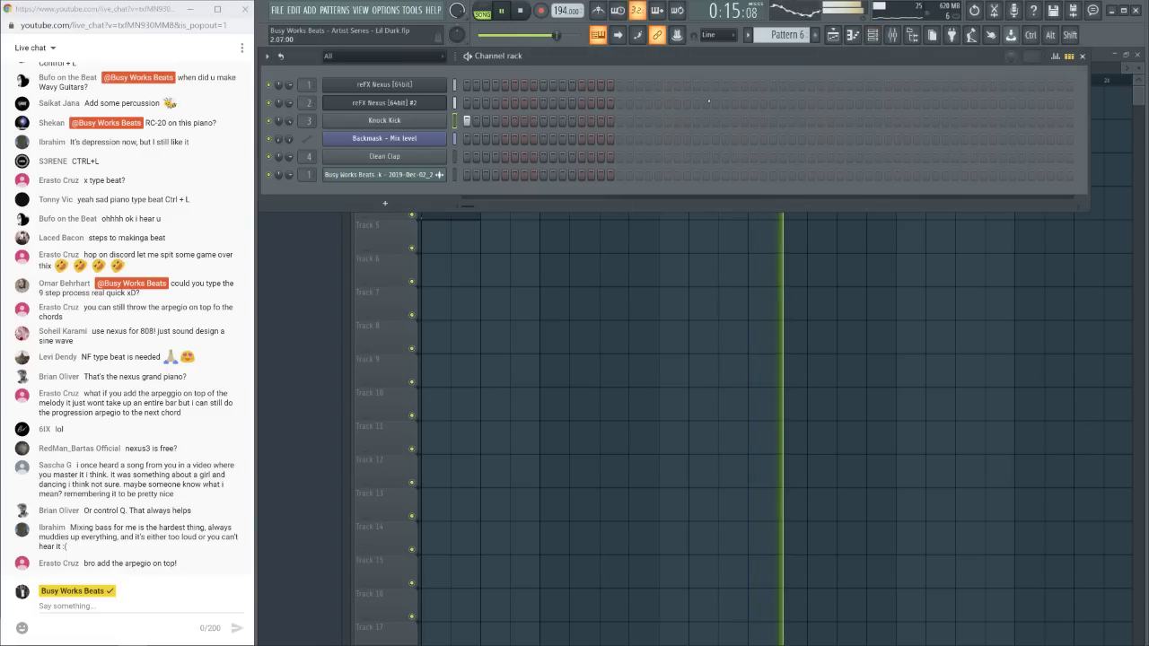
Lower the volume fader of mixer Insert 2 and return to the playlist
click(892, 36)
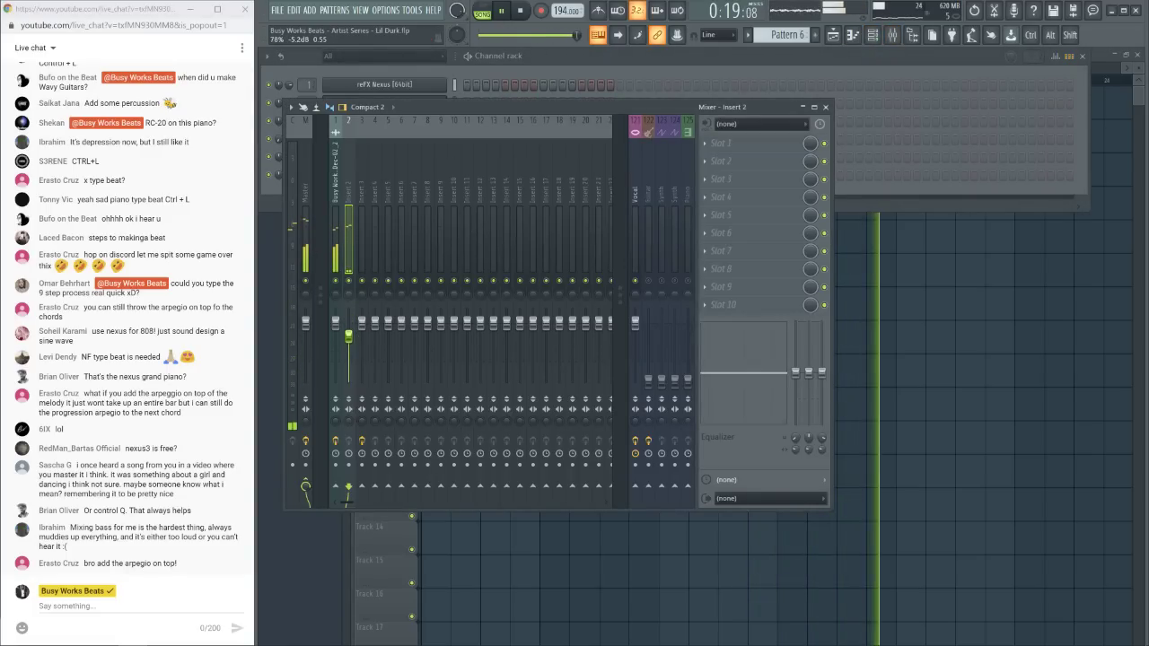
drag(348, 322, 356, 338)
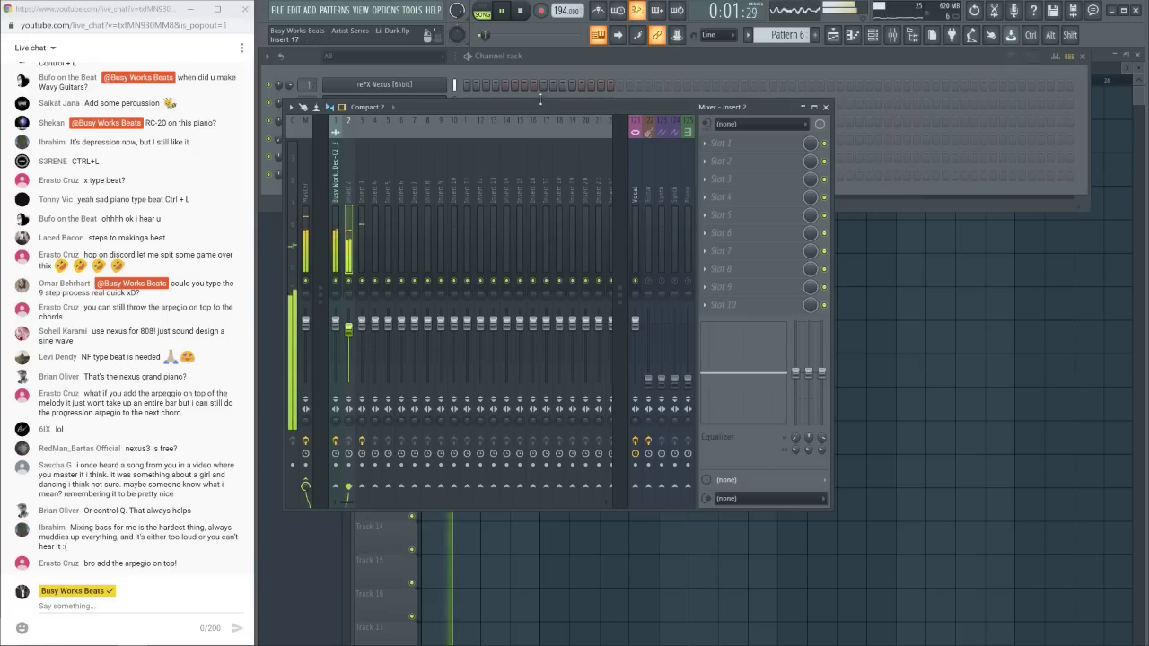
key(F6)
key(F5)
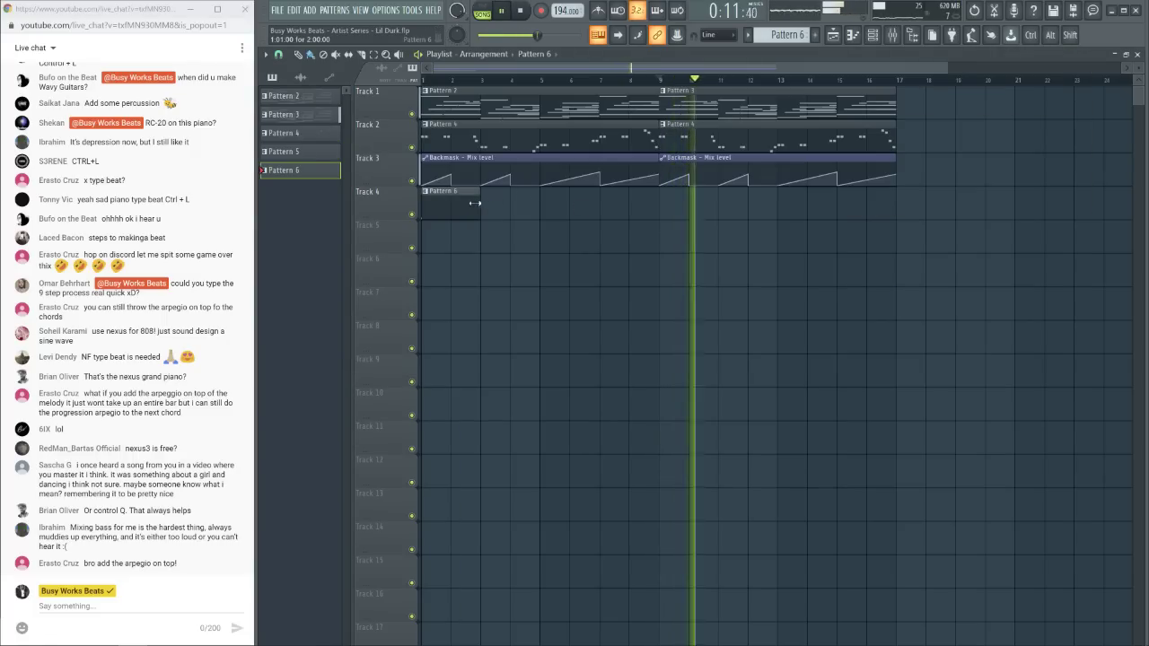
Add Knock Kick hits on steps 13, 33 and 45 of Pattern 6
click(875, 41)
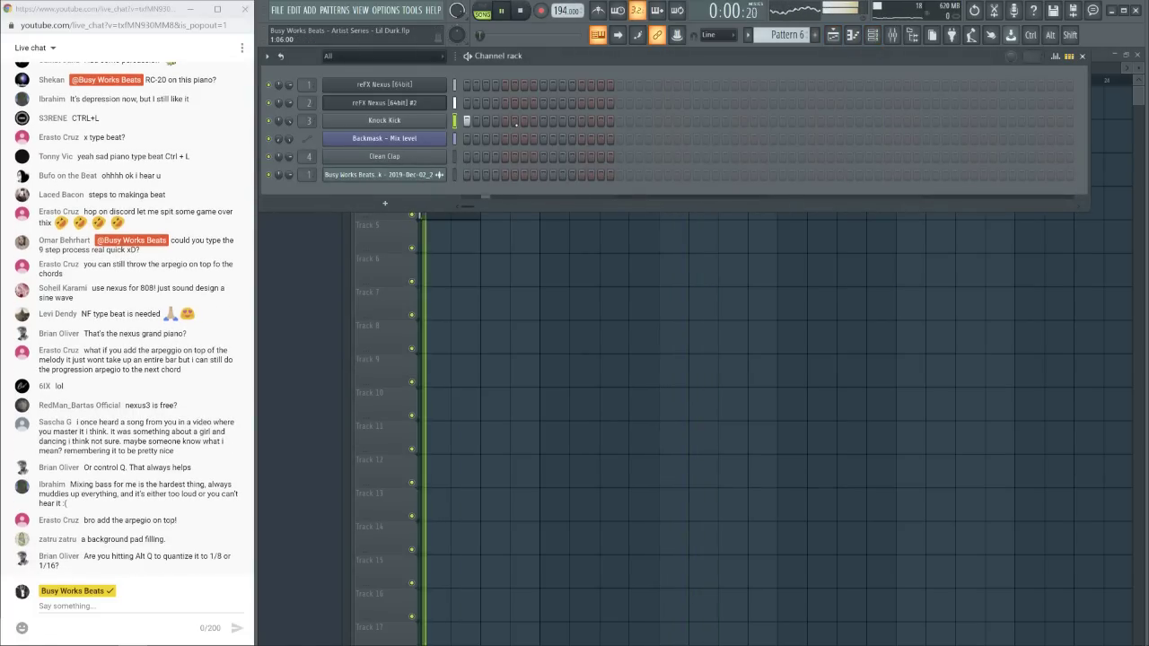
key(space)
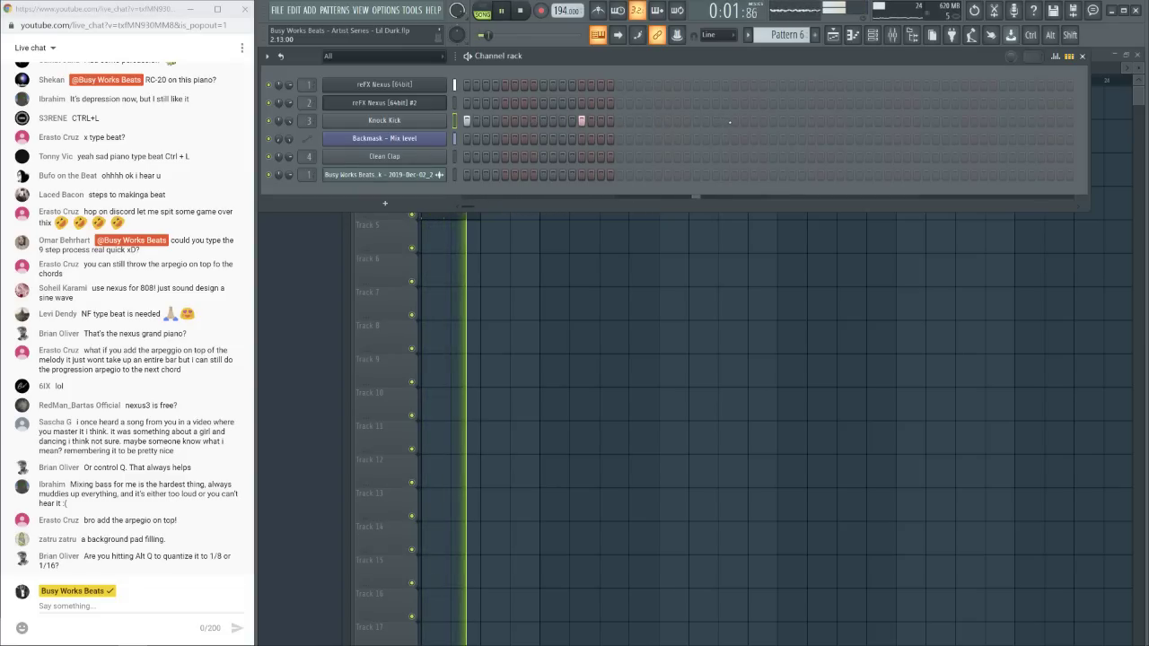
click(773, 120)
click(888, 121)
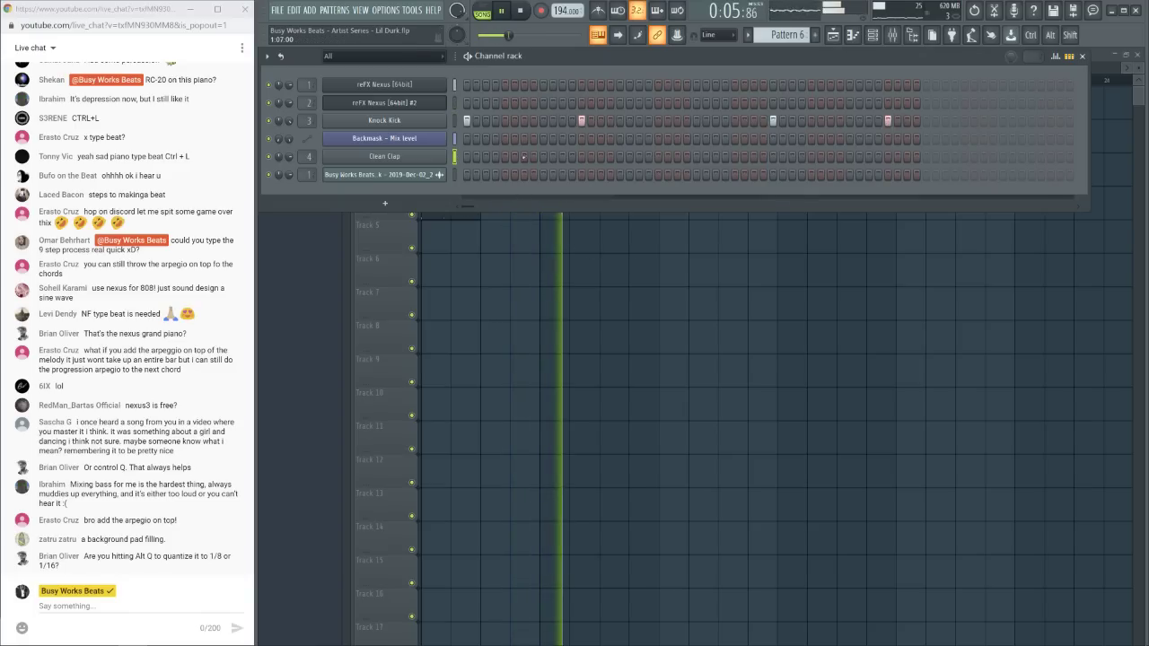
Place Clean Clap hits on steps 9, 25, 41 and 57 of Pattern 6
click(543, 156)
click(696, 156)
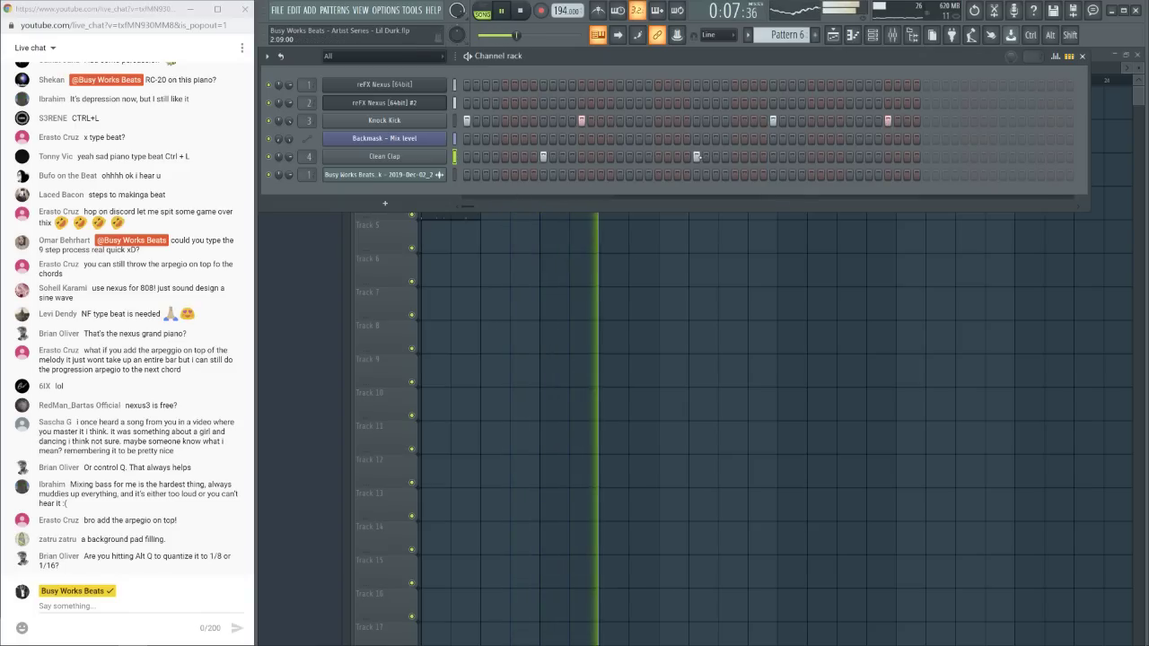
click(850, 156)
click(1002, 156)
Fill Track 4 of the playlist with consecutive two-bar Pattern 6 clips up to bar 17
key(F6)
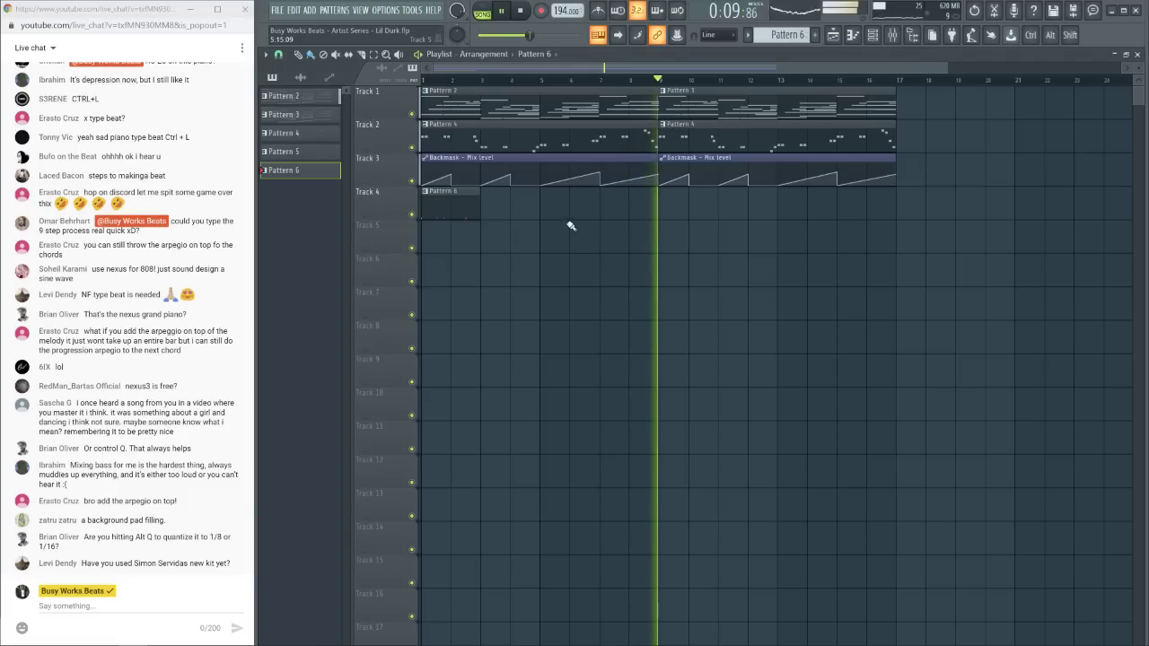
click(516, 197)
drag(535, 205, 504, 205)
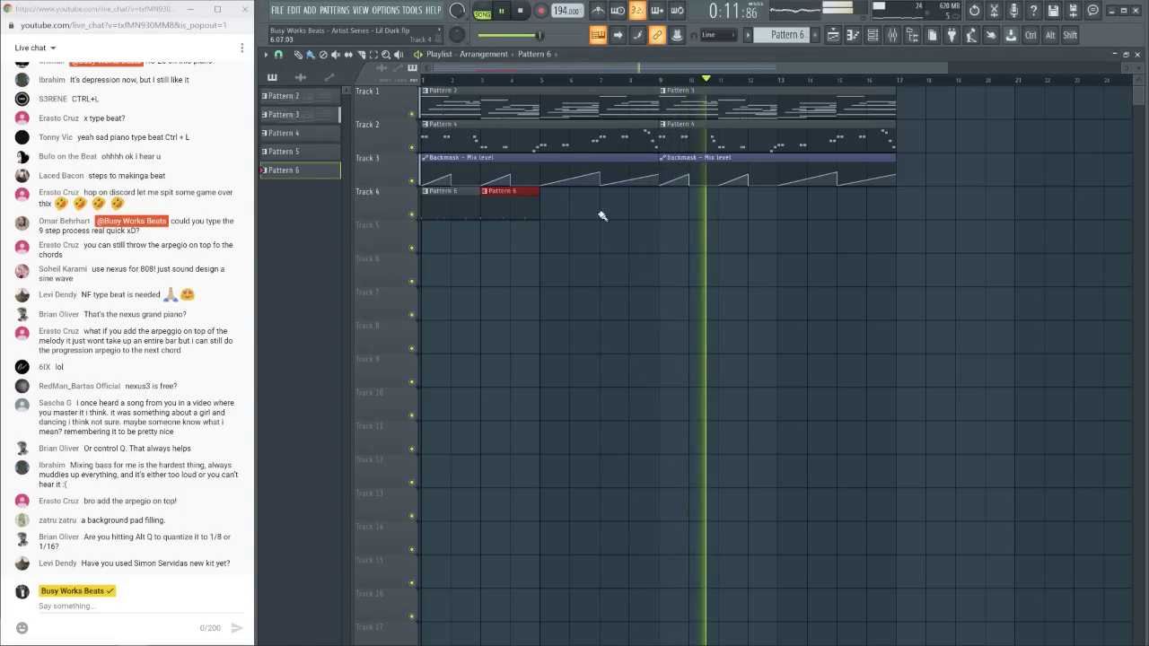
drag(591, 209, 423, 219)
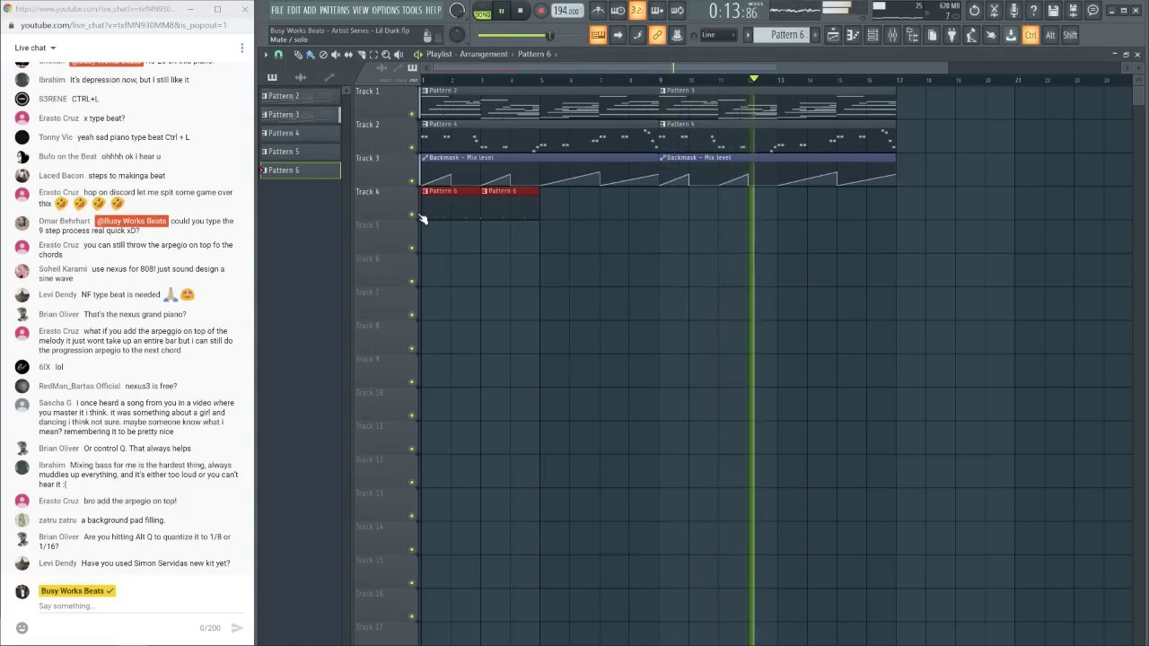
key(ctrl+b)
key(ctrl+b)
key(ctrl+b)
Make the reFX Nexus [64bit] #2 channel cut itself using cut group 2, then close its settings
key(F6)
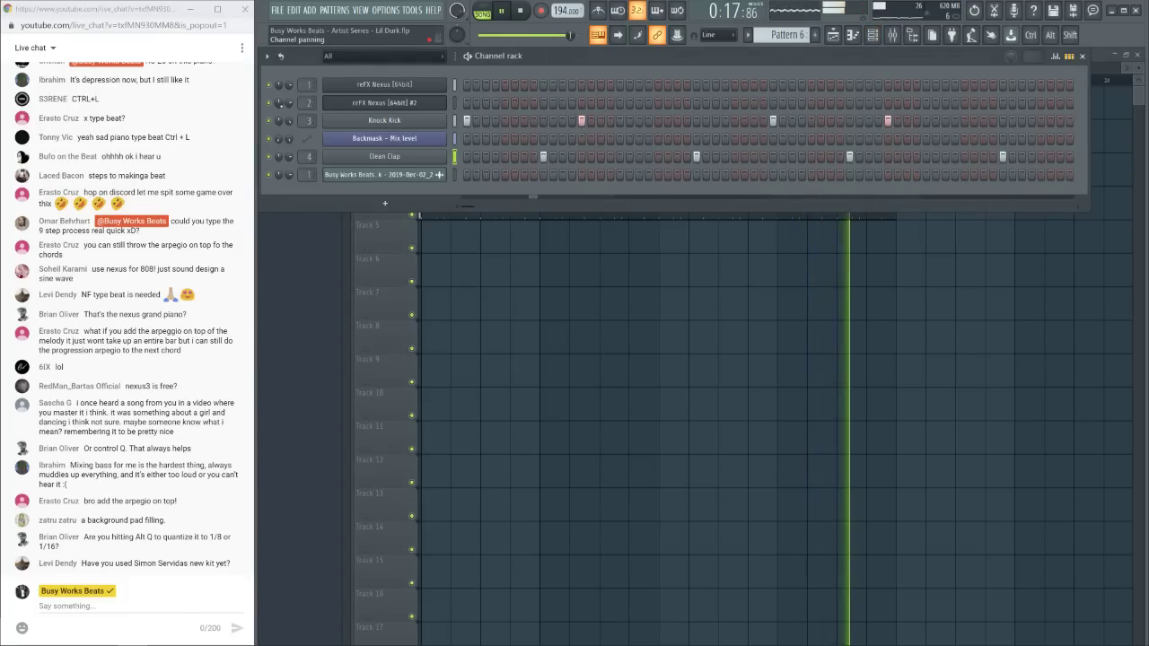
key(space)
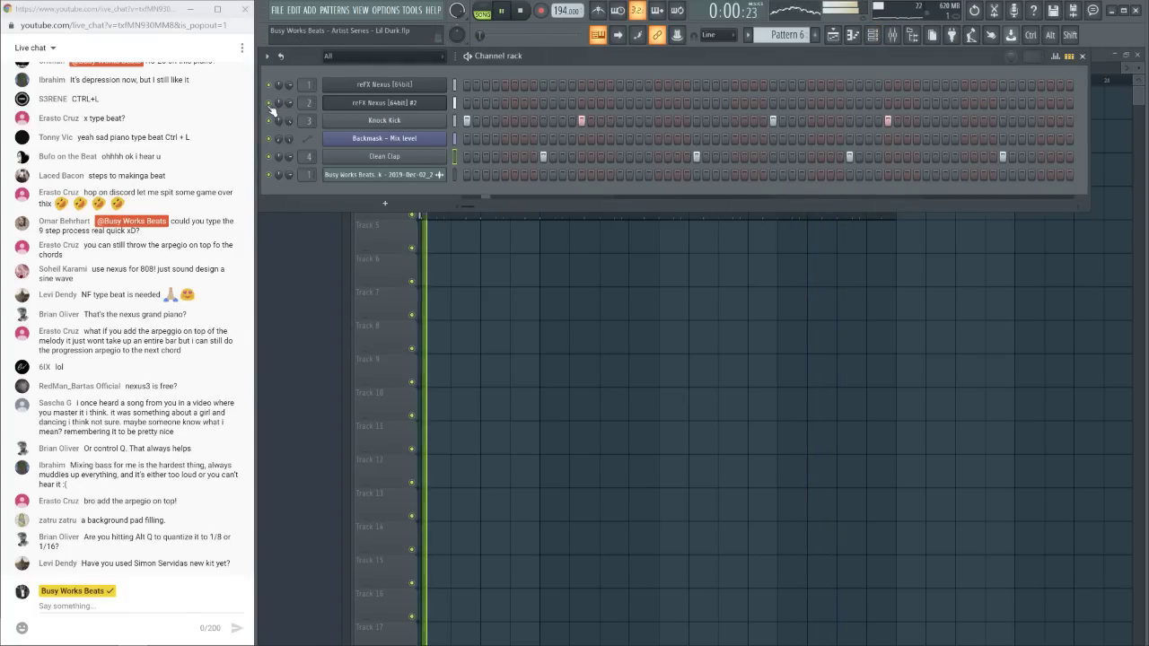
key(space)
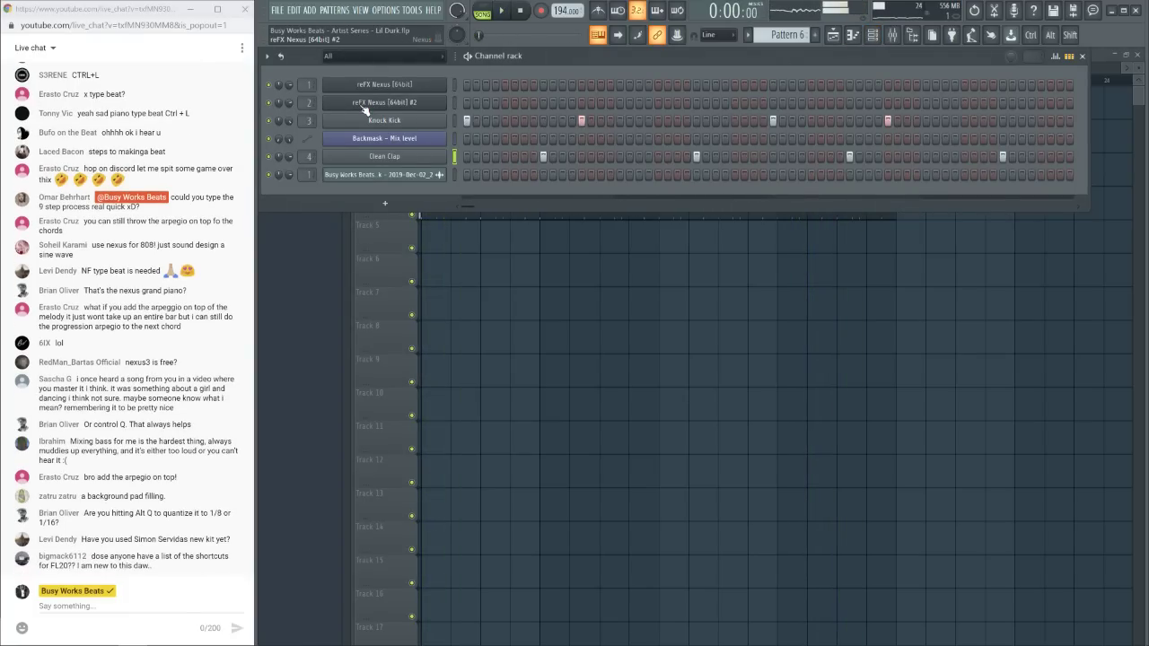
click(368, 103)
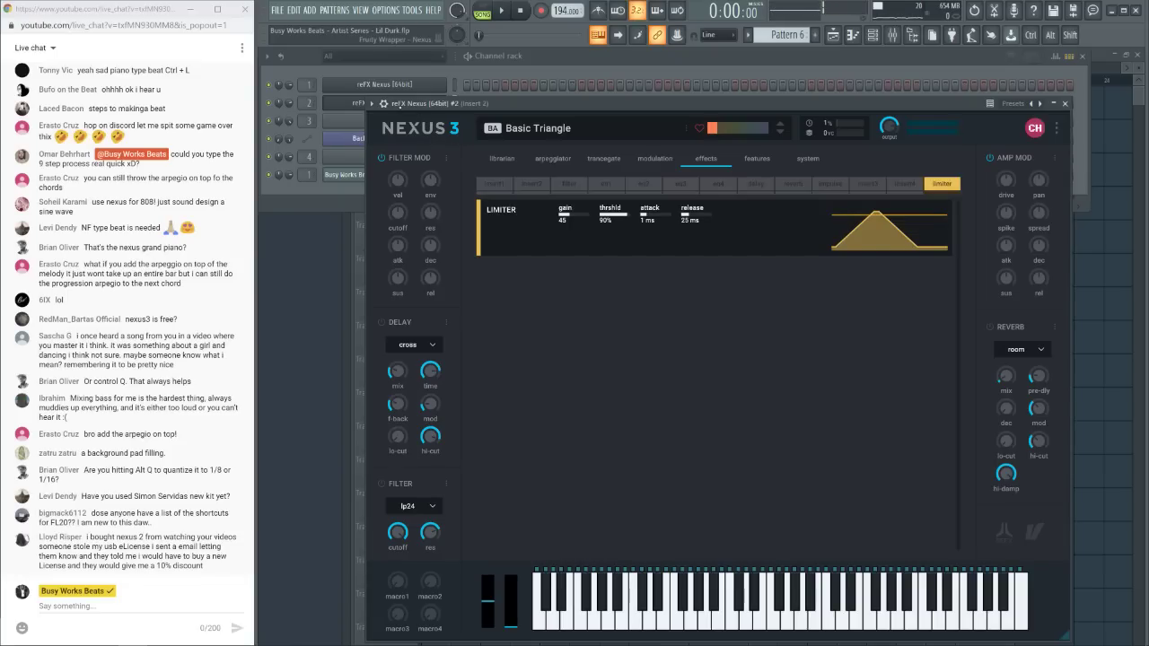
click(384, 103)
click(432, 125)
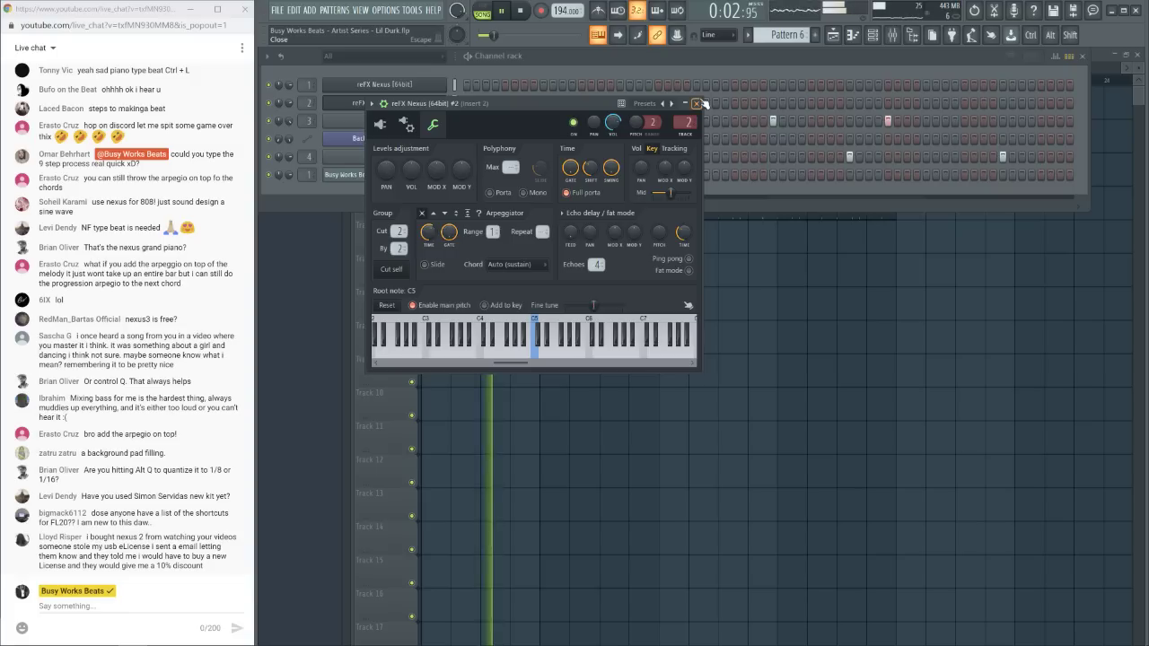
key(Escape)
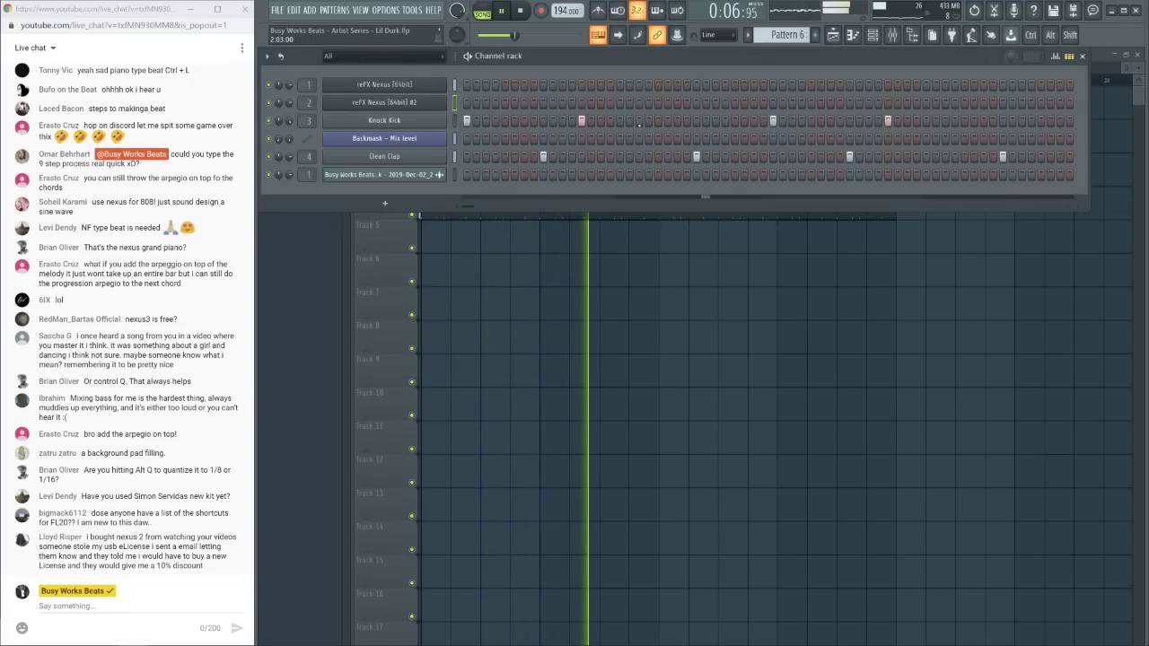
Replace the two-bar Pattern 6 clips on Track 4 with consecutive four-bar clips up to bar 17
click(690, 283)
key(space)
key(space)
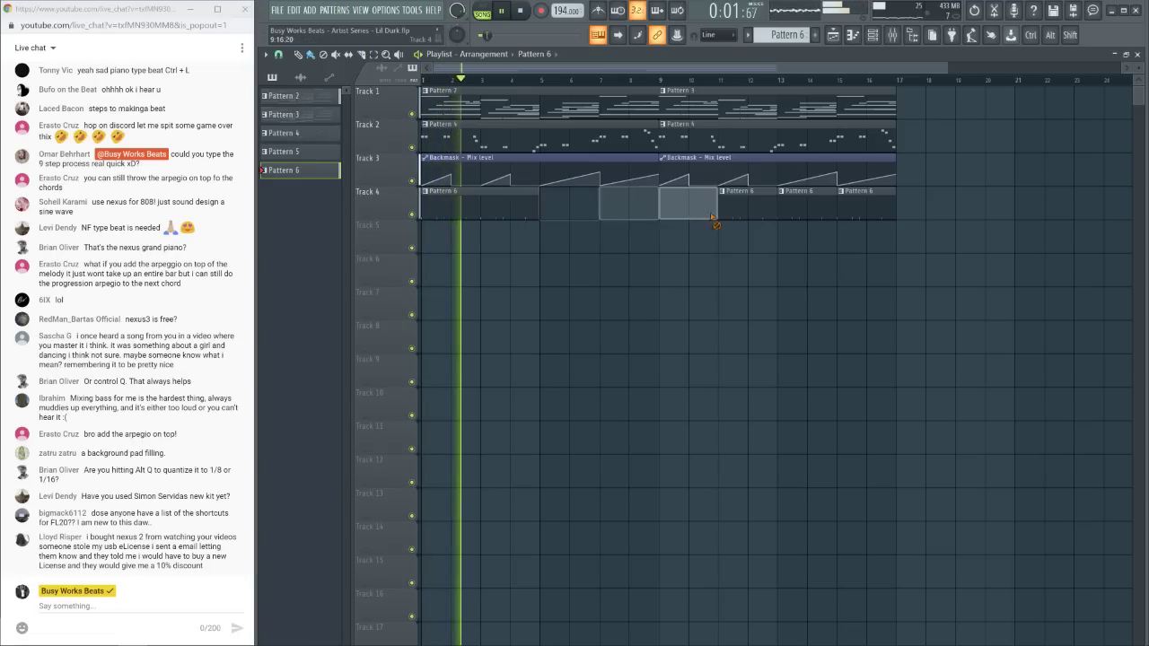
key(Delete)
key(space)
click(614, 204)
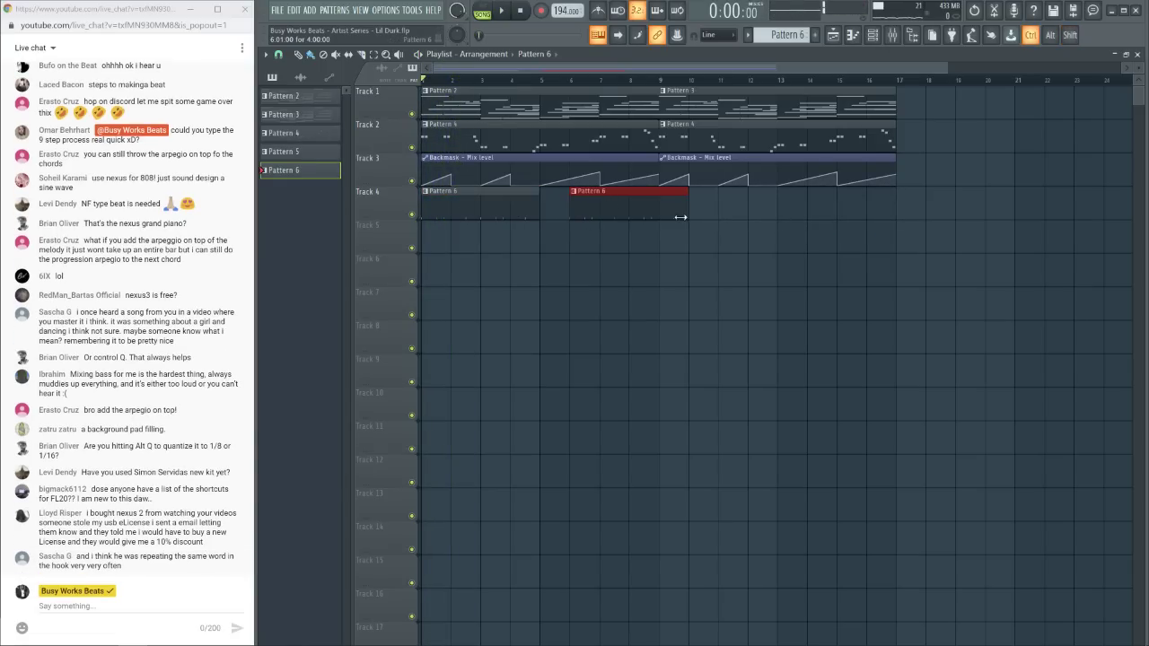
key(ctrl+b)
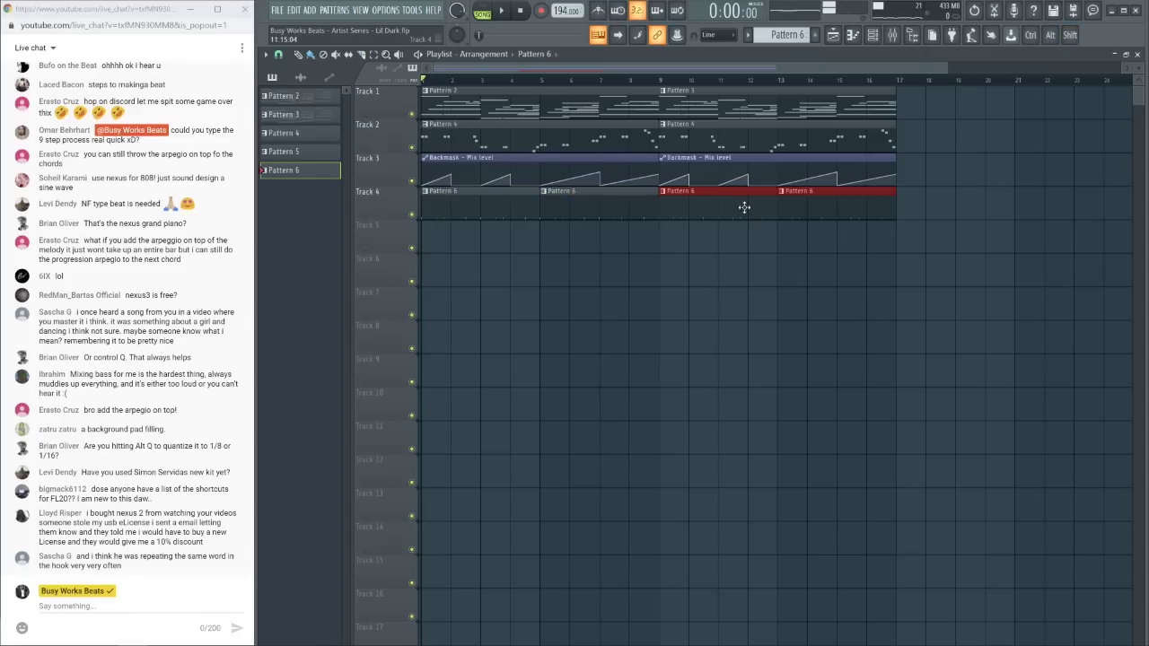
Play the arrangement with the mixer open and check the effects on Insert 3
click(902, 36)
key(space)
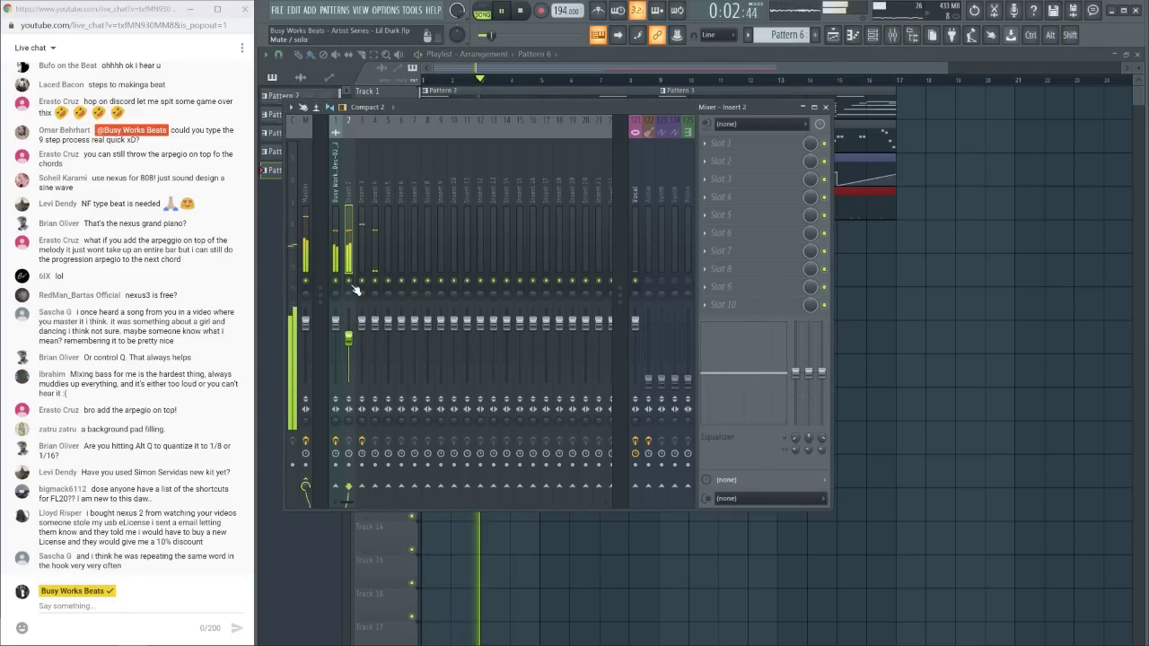
click(368, 207)
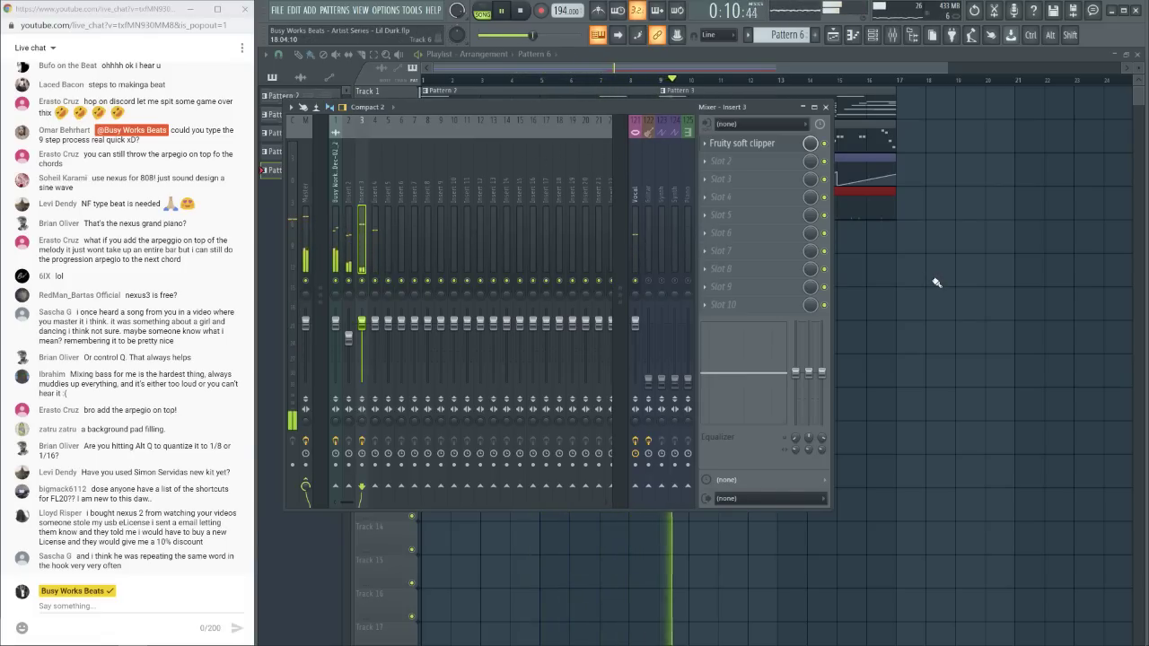
key(F9)
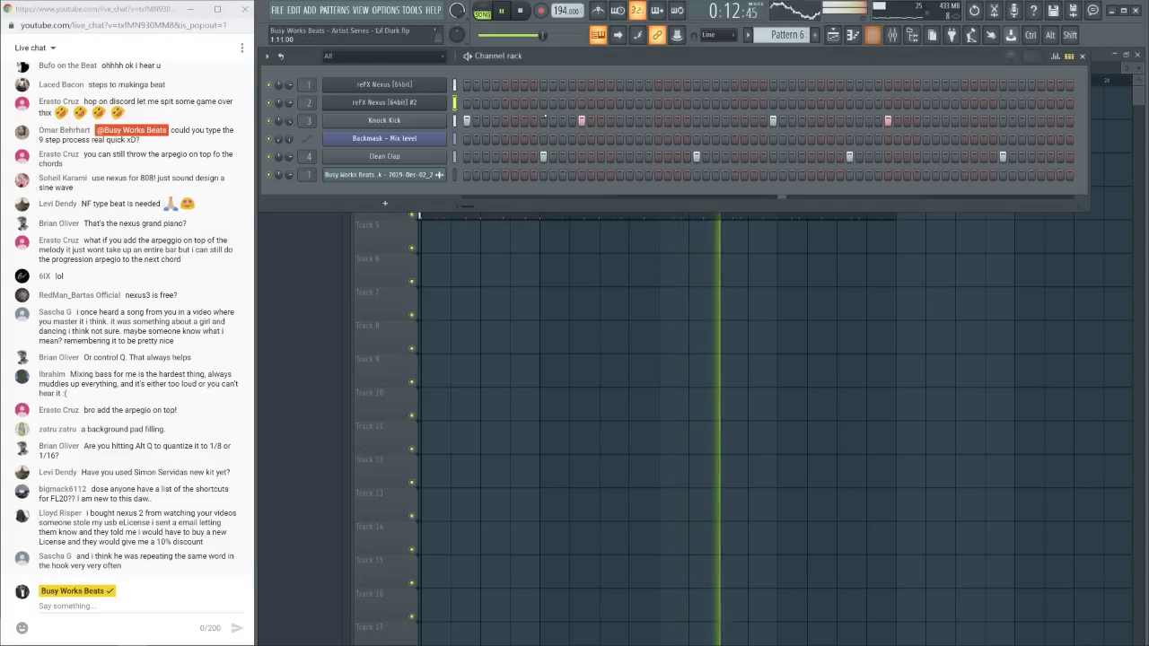
Turn on the arpeggiator for the Nexus Grandpiano and try it over two octaves and over one
key(F6)
click(440, 107)
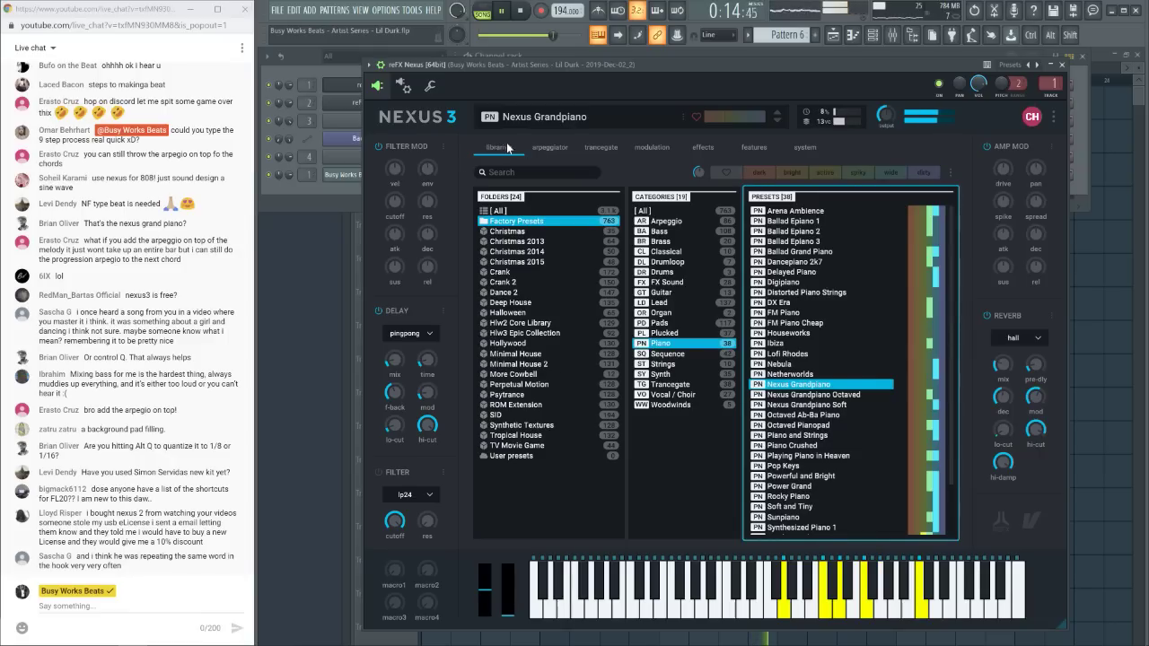
click(545, 151)
click(481, 196)
click(551, 226)
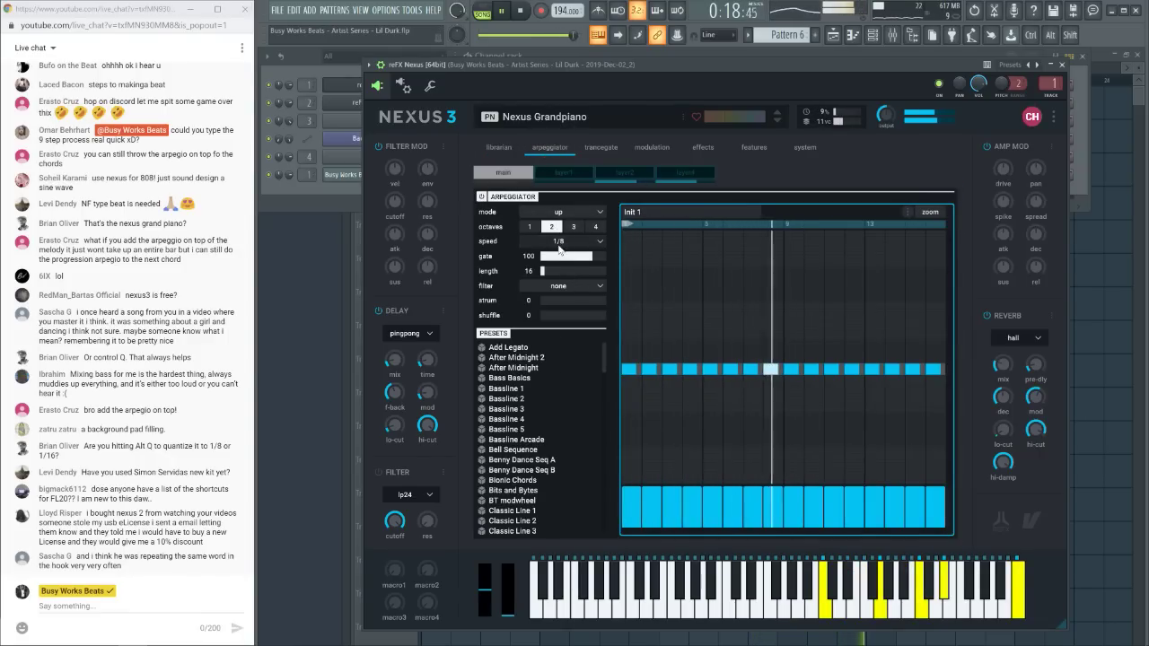
click(538, 226)
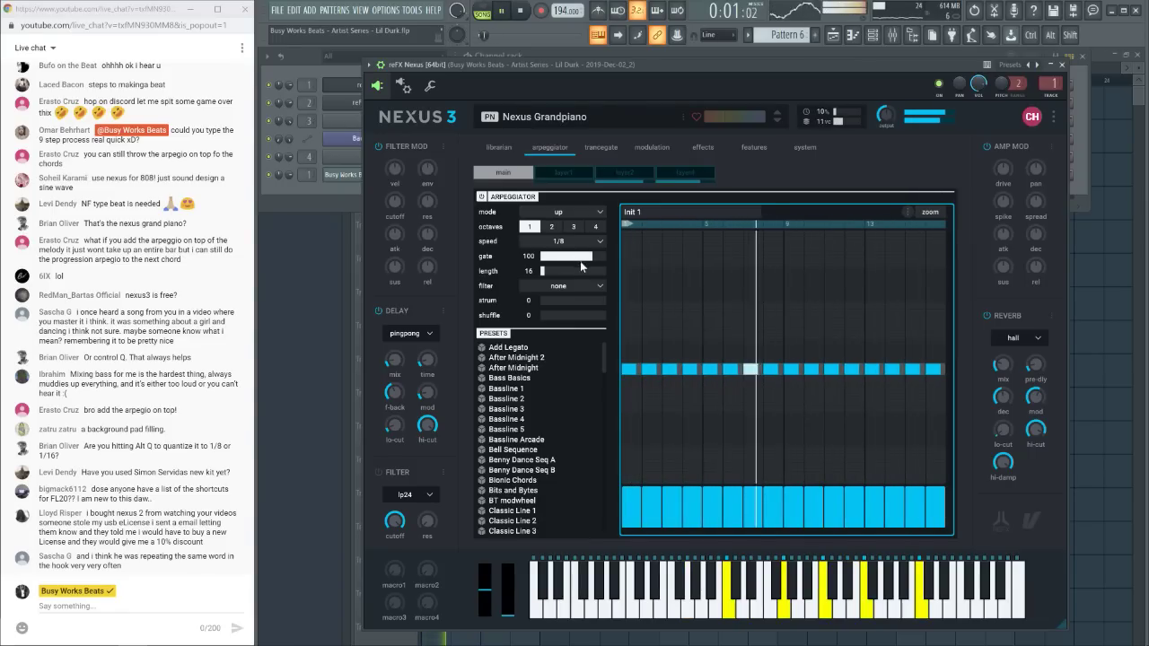
Set the Grandpiano arpeggiator's gate to 127 and speed to 1/4, and audition it from the start
key(space)
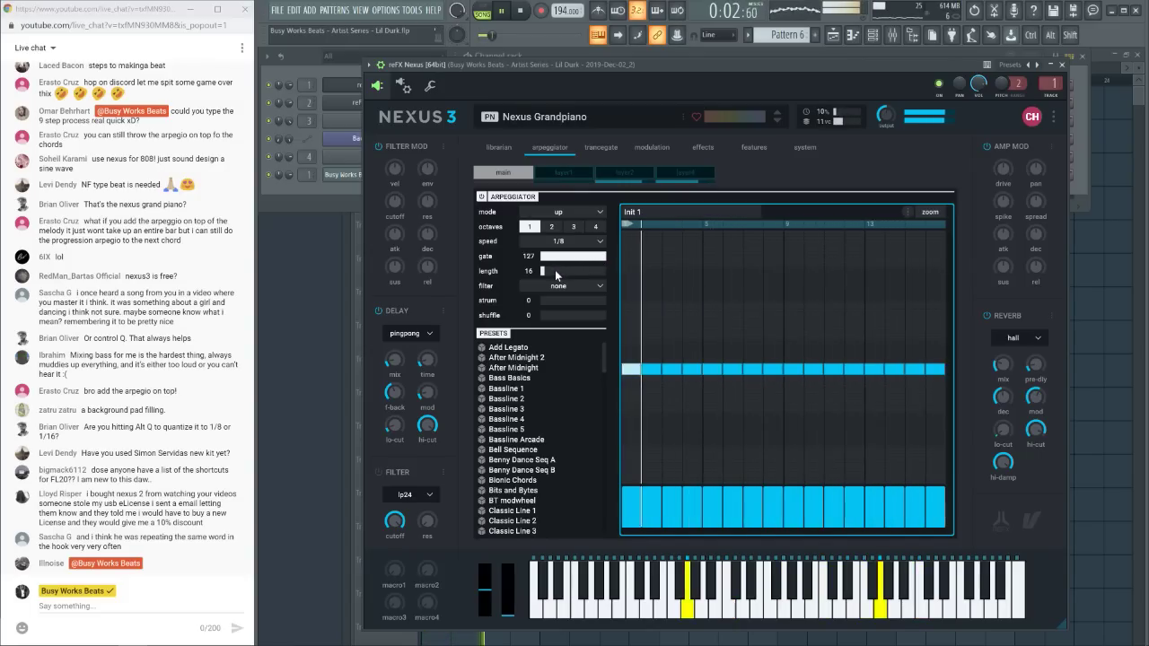
key(space)
click(557, 240)
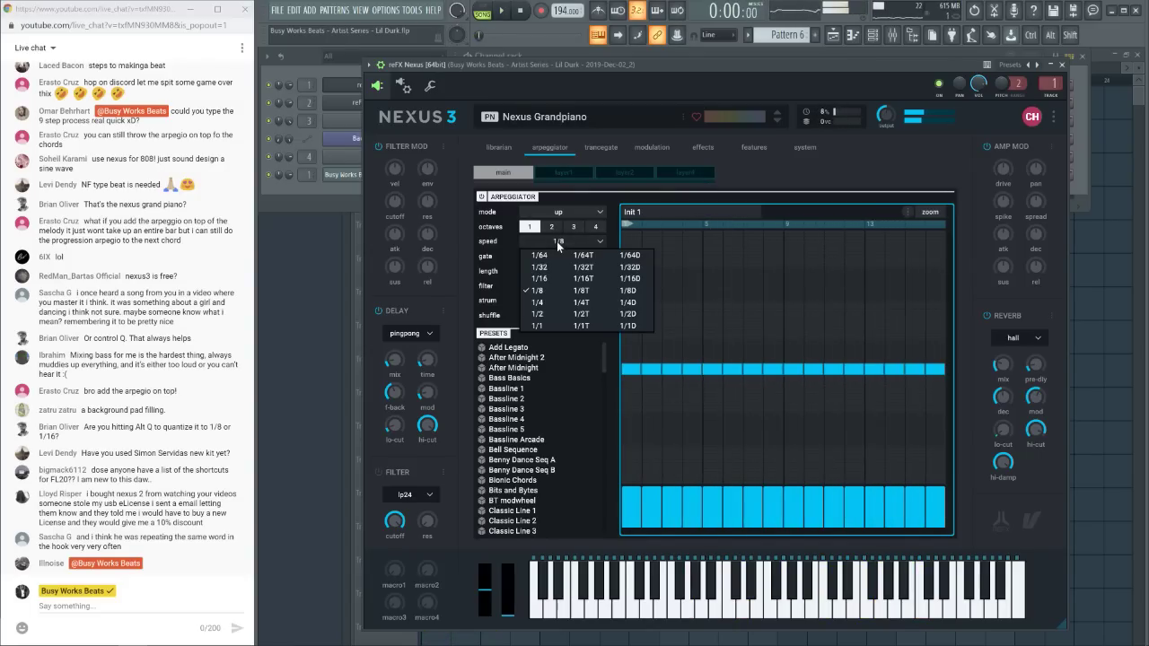
click(543, 301)
key(space)
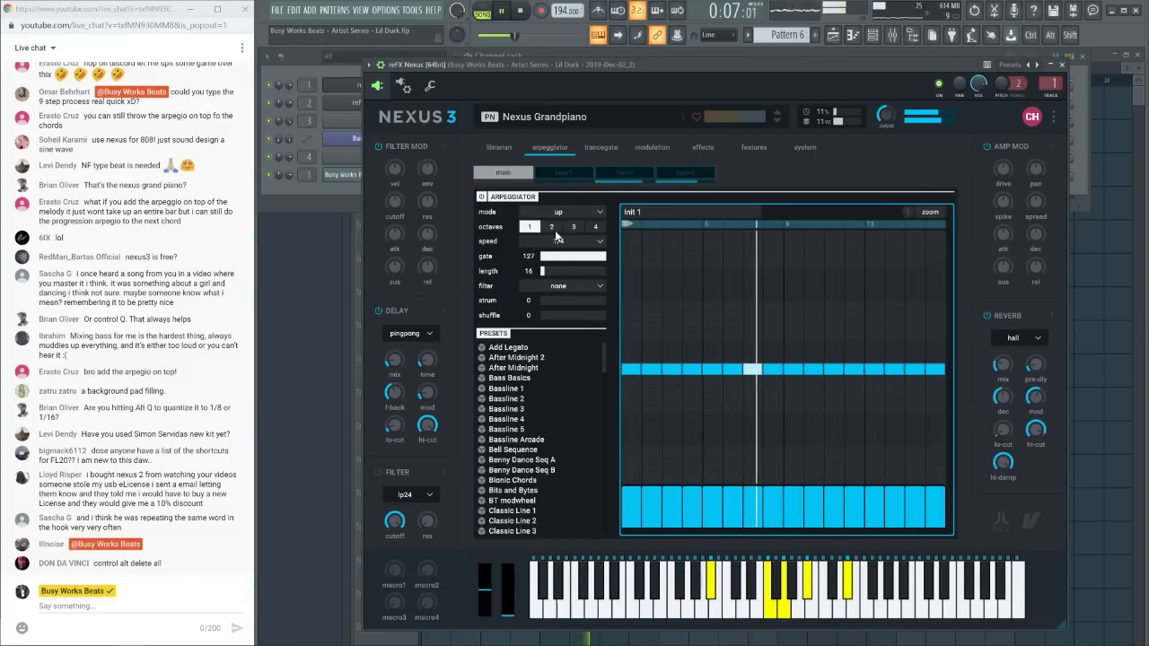
key(space)
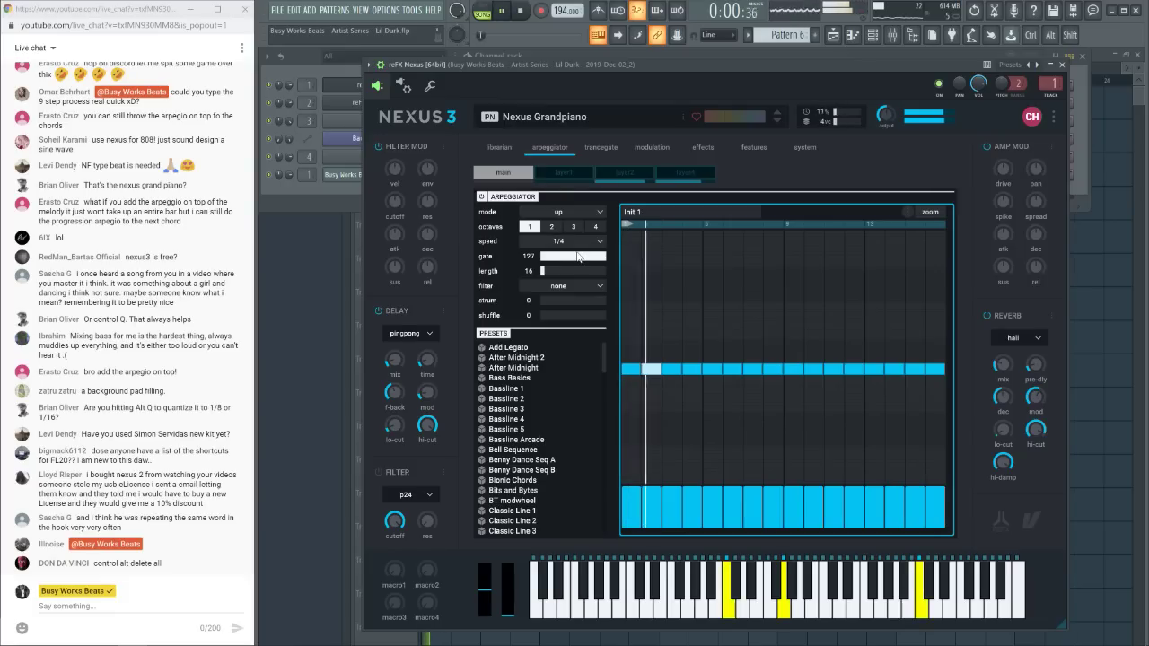
key(space)
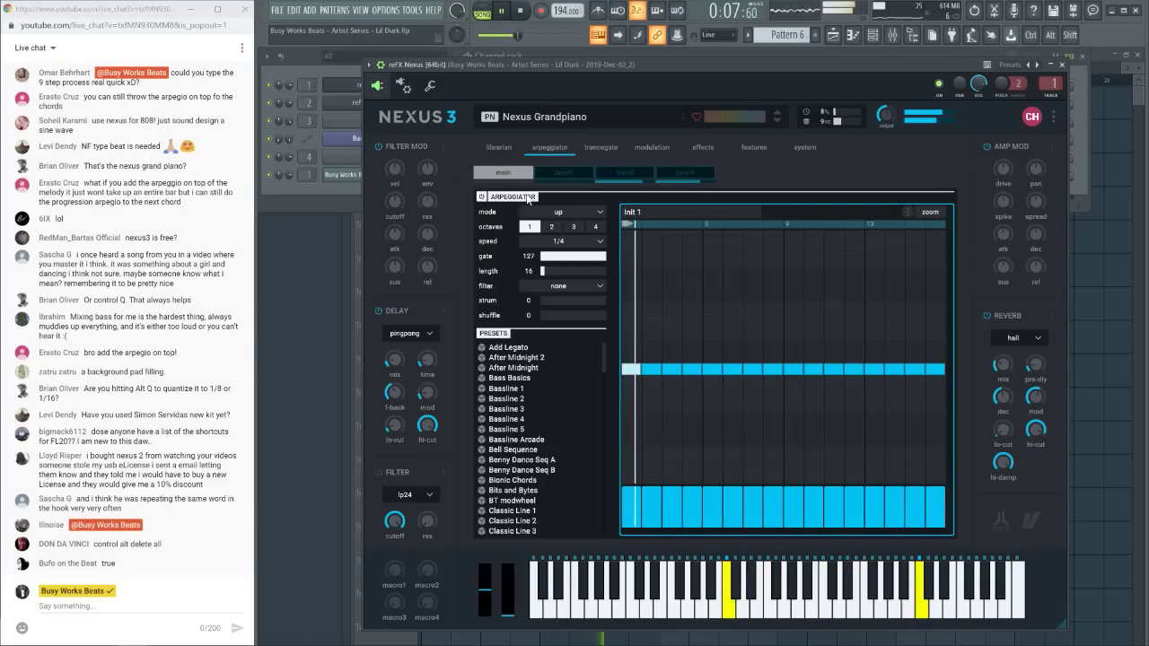
Turn off the Grandpiano arpeggiator, view the trancegate settings and close Nexus
click(481, 196)
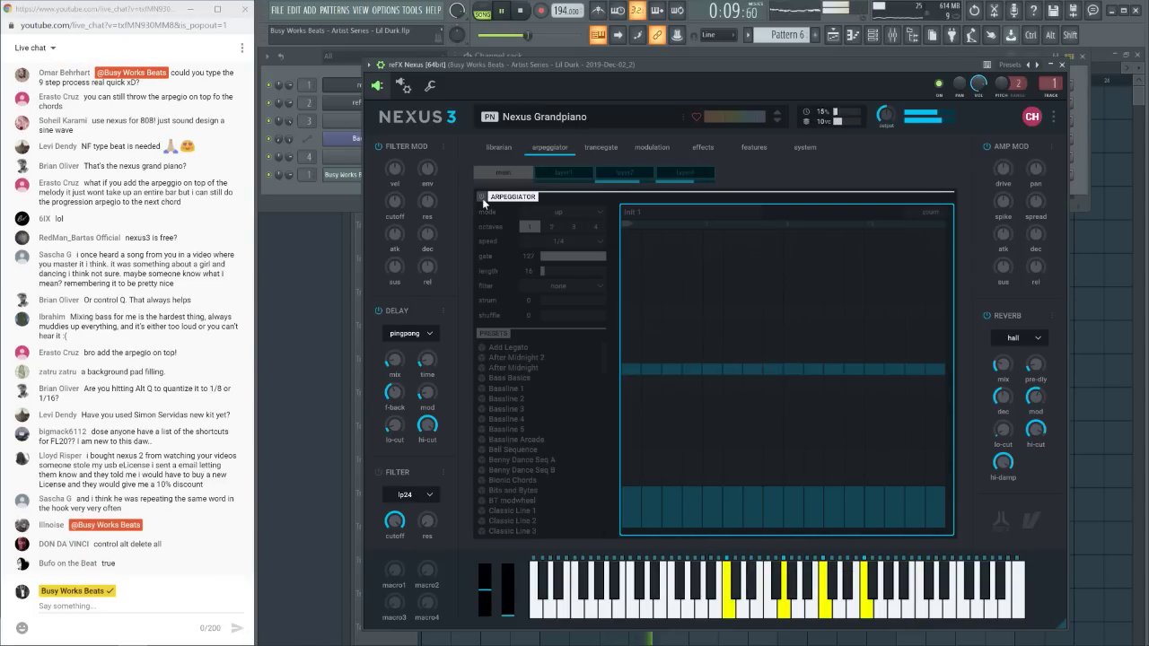
click(613, 152)
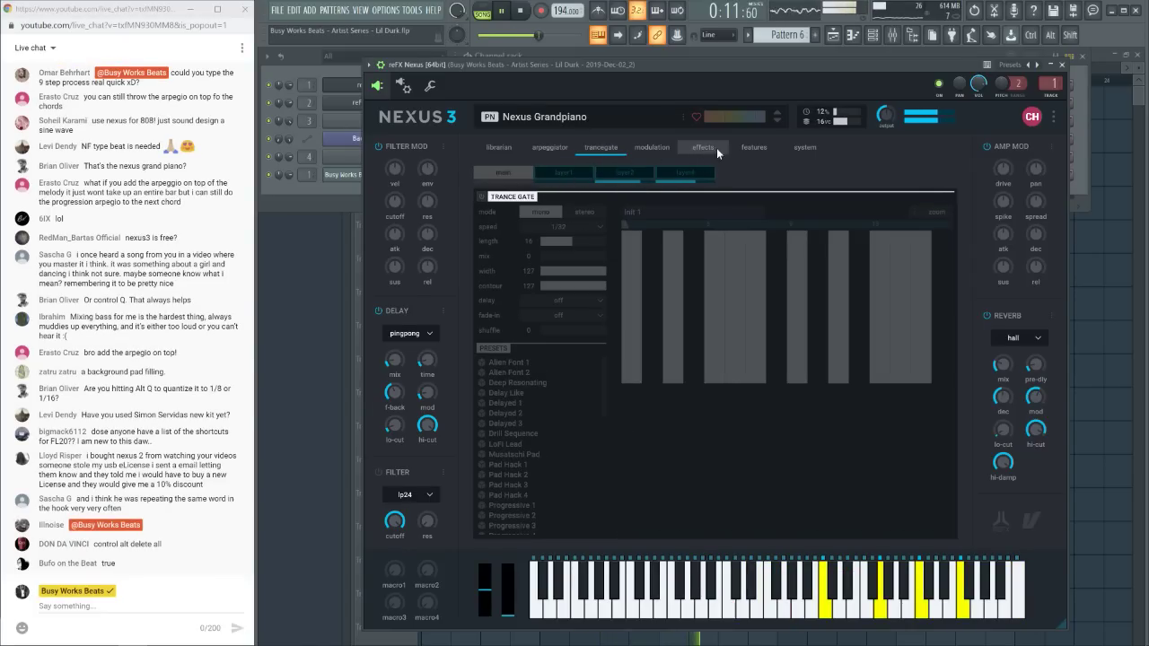
click(1062, 65)
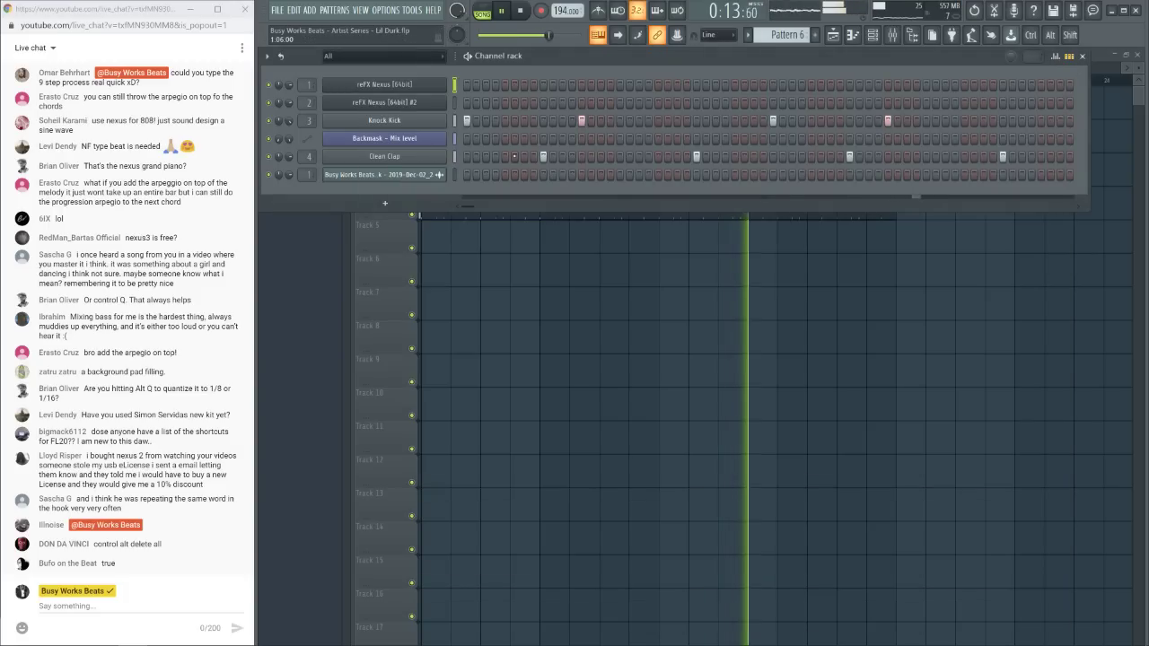
On the first mixer track, replace Edison with HalfTime at about 35% mix and lower the fader to -1.8 dB
key(F9)
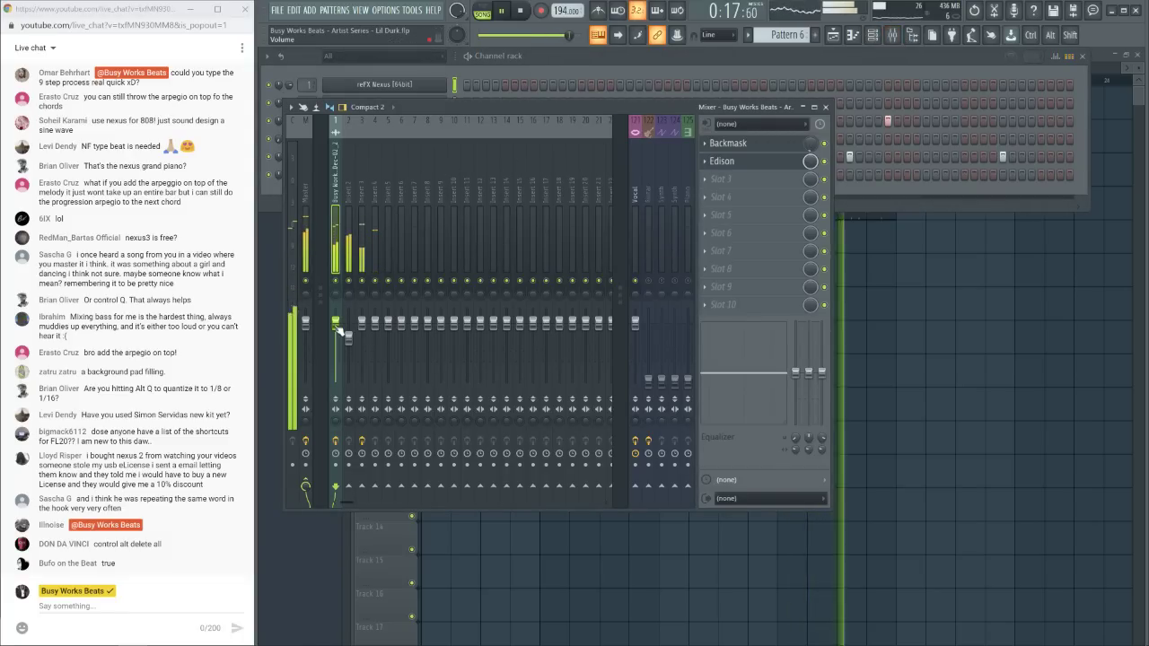
key(space)
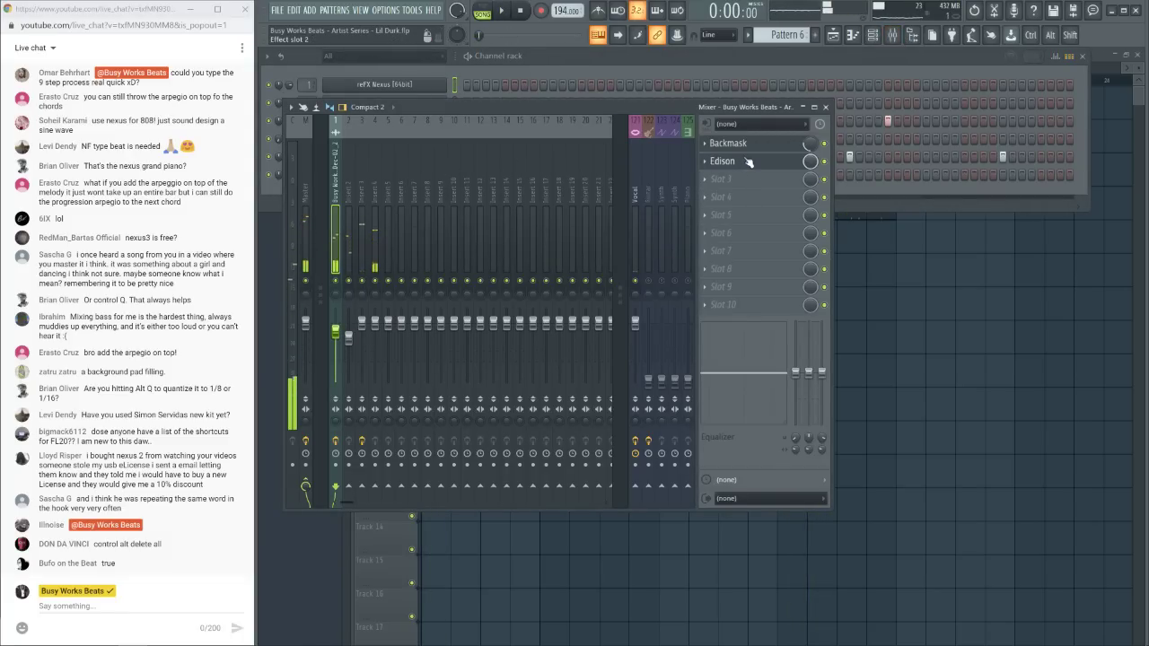
click(716, 168)
mouse_move(747, 136)
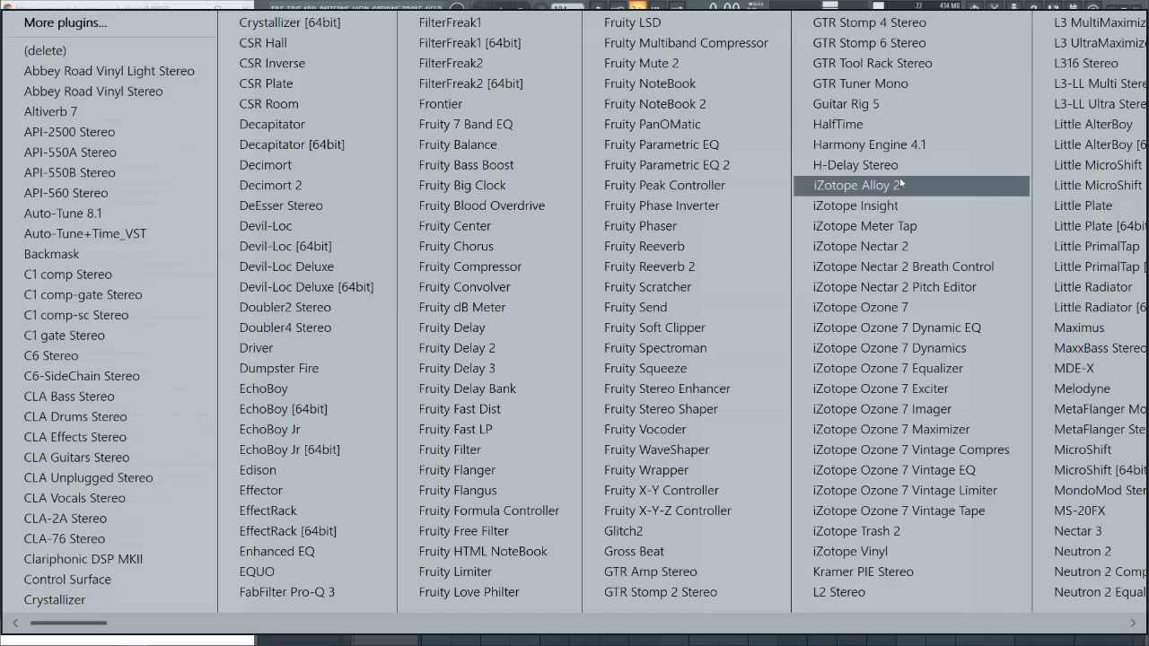
click(896, 133)
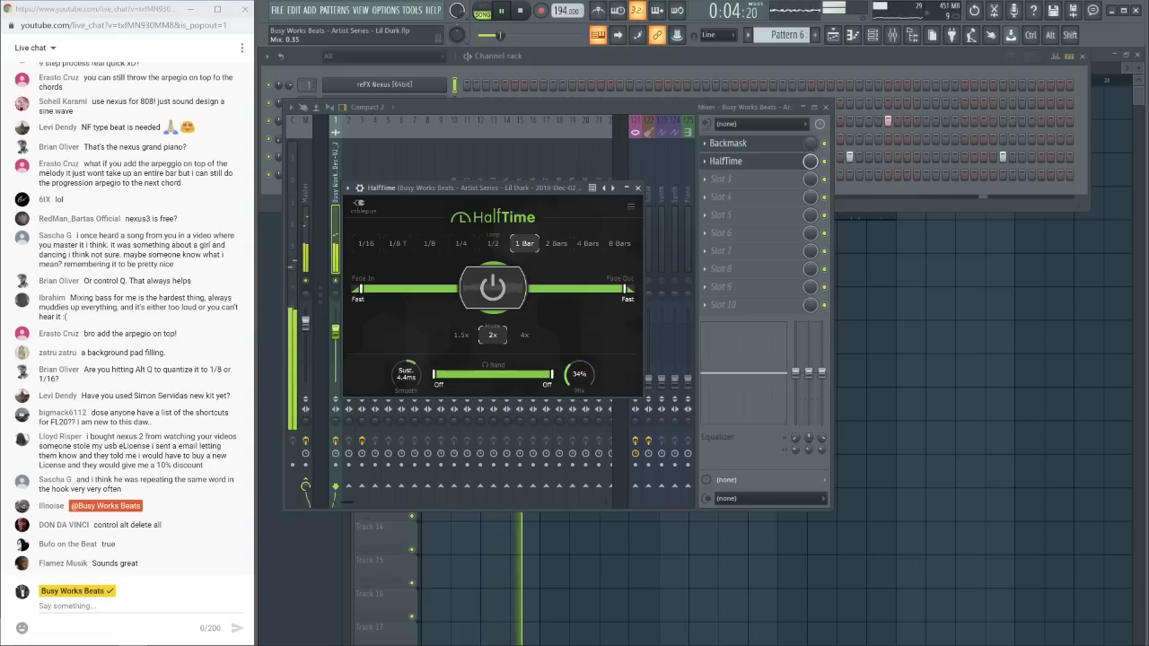
click(638, 188)
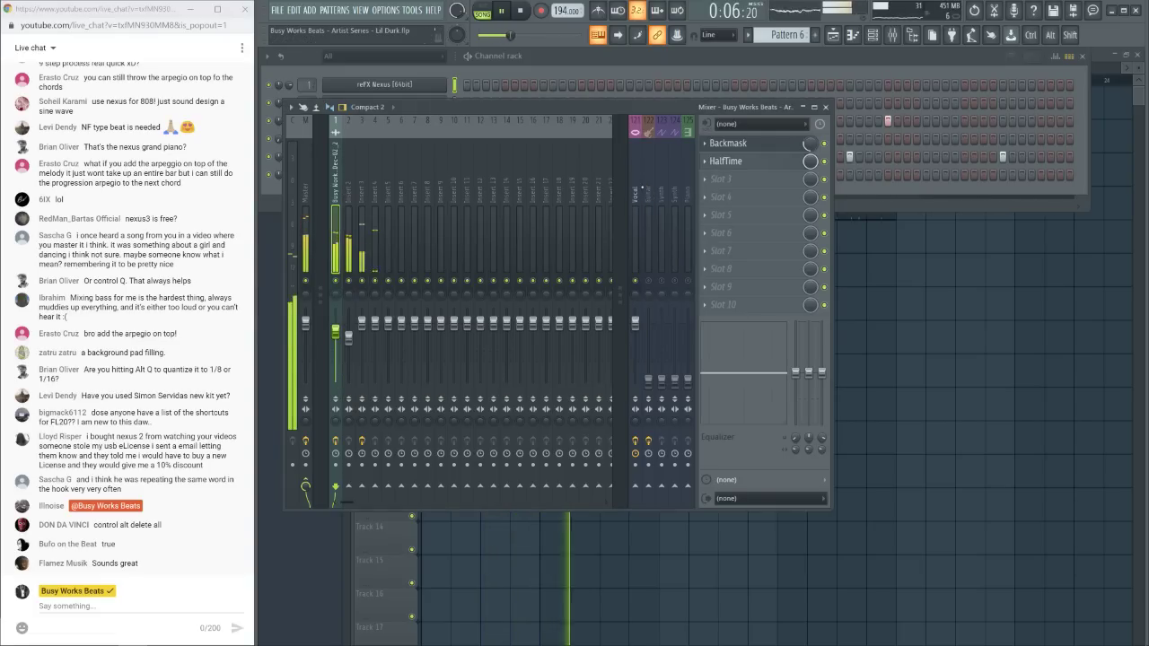
drag(344, 336, 349, 337)
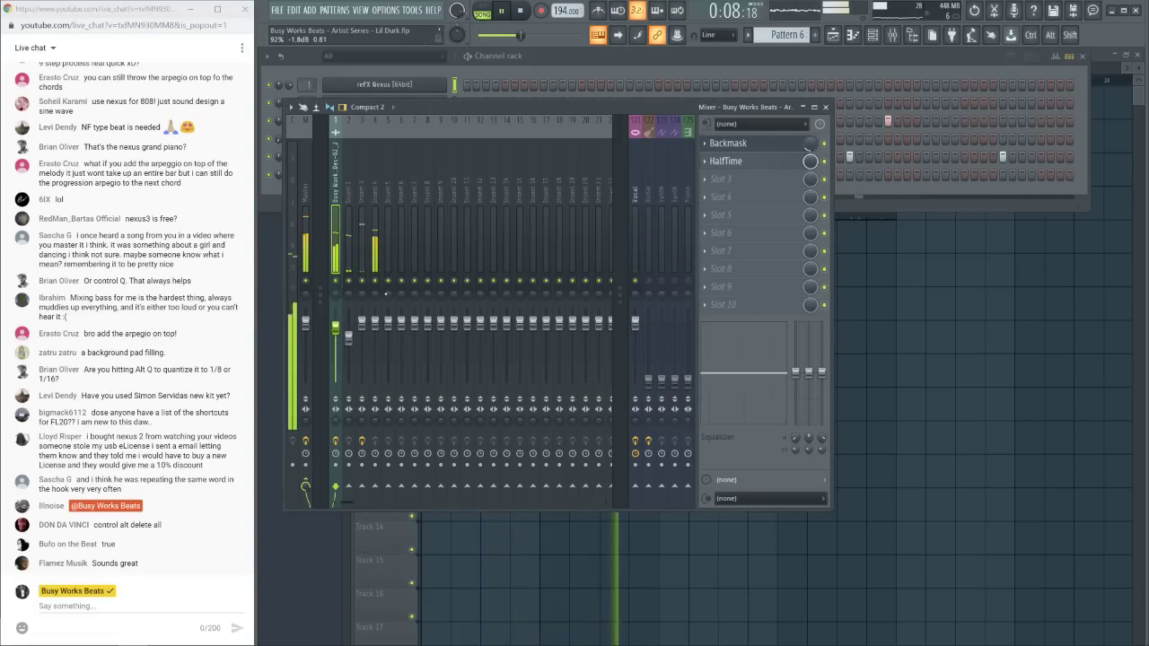
Preview the Classic Kick sample in the browser and move the mixer clear of the channel rack
click(789, 60)
click(897, 41)
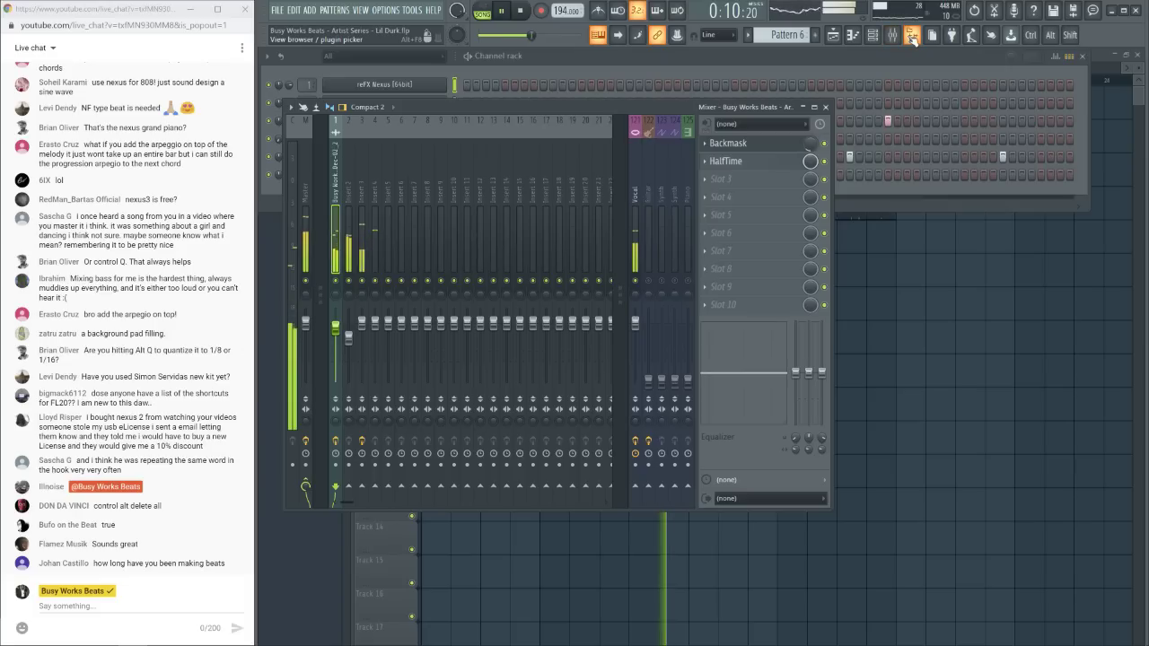
key(alt+F8)
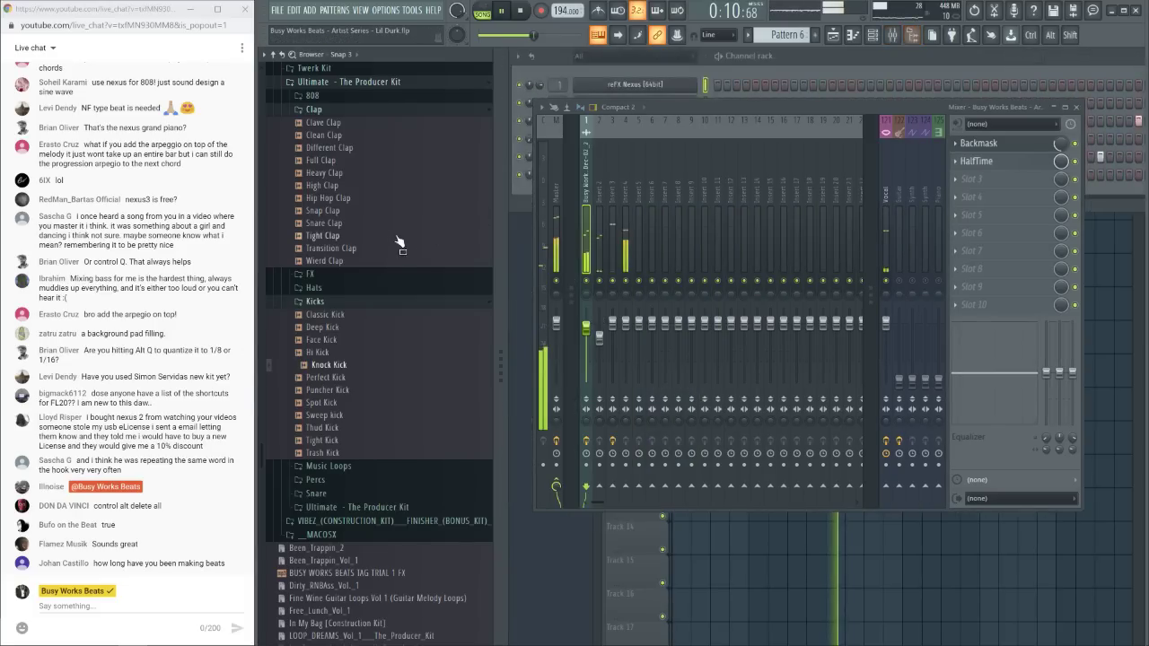
click(341, 319)
drag(710, 117, 953, 170)
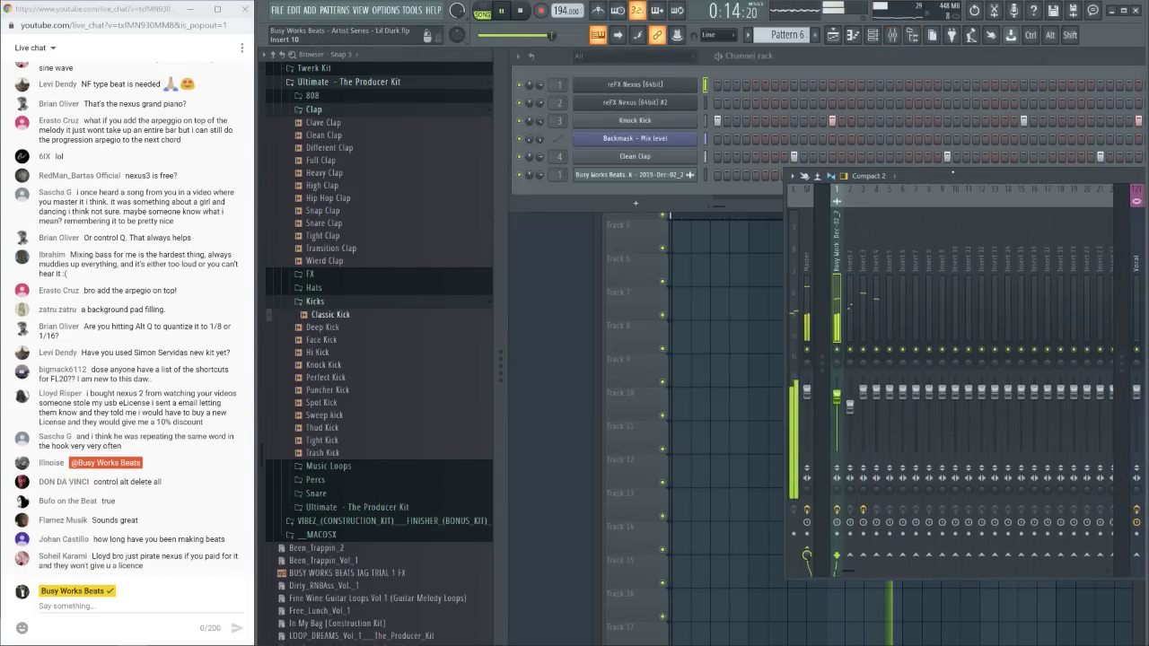
Replace the Knock Kick sample with Tight Kick and add kick hits on steps 7 and 15 of Pattern 6
click(346, 441)
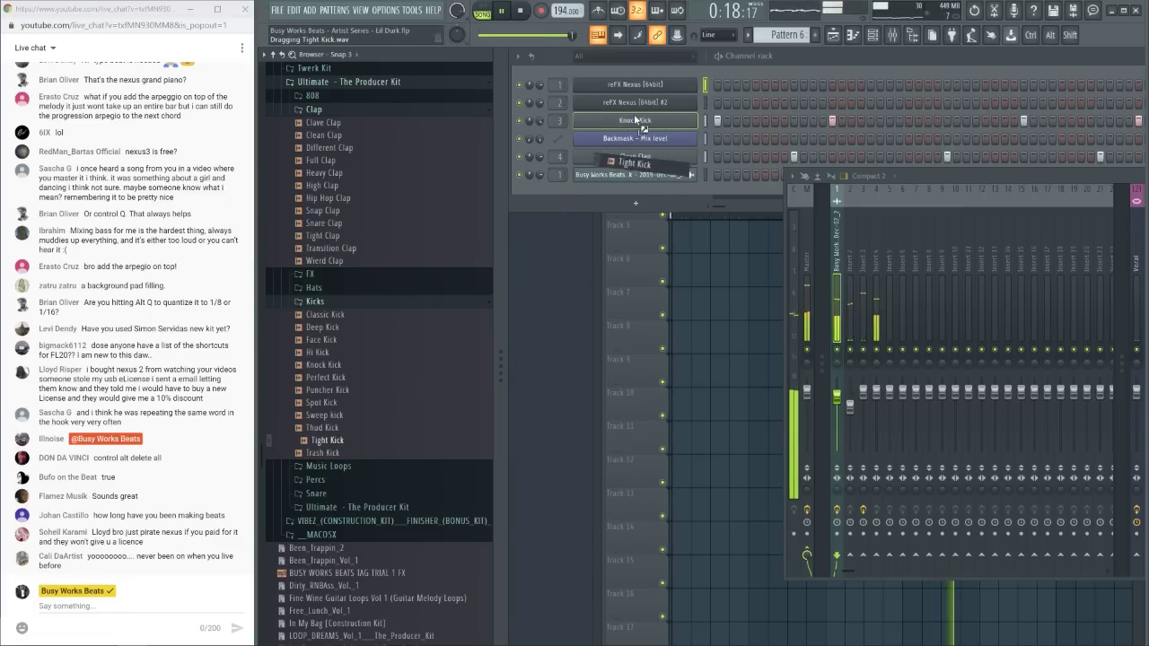
drag(634, 114, 636, 120)
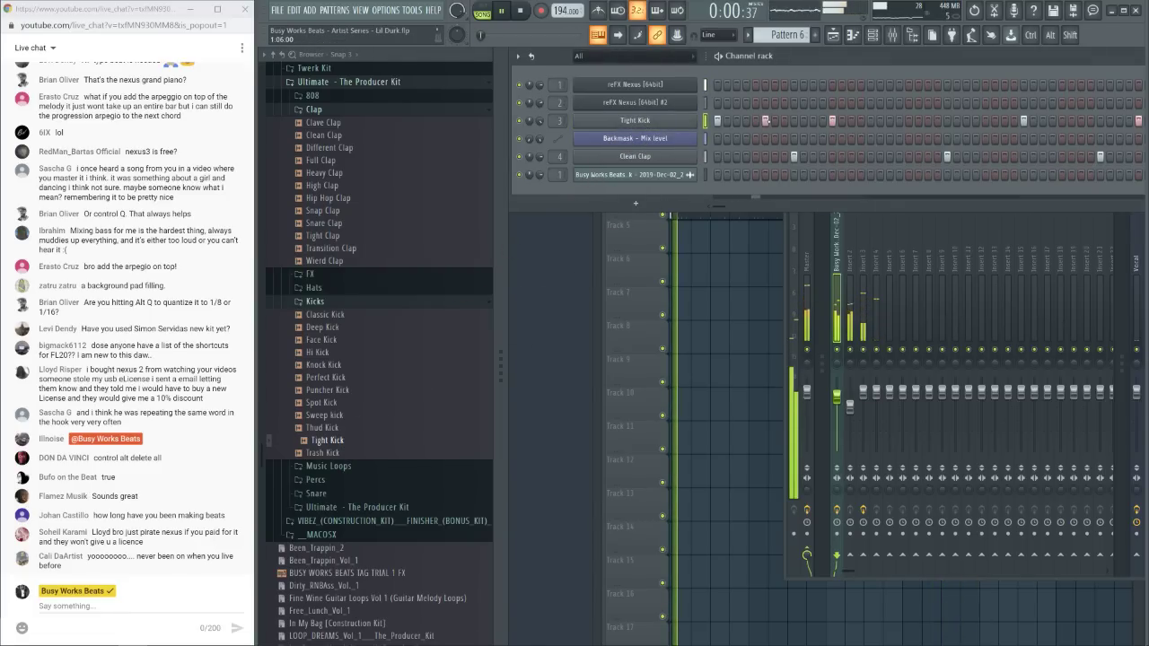
click(775, 120)
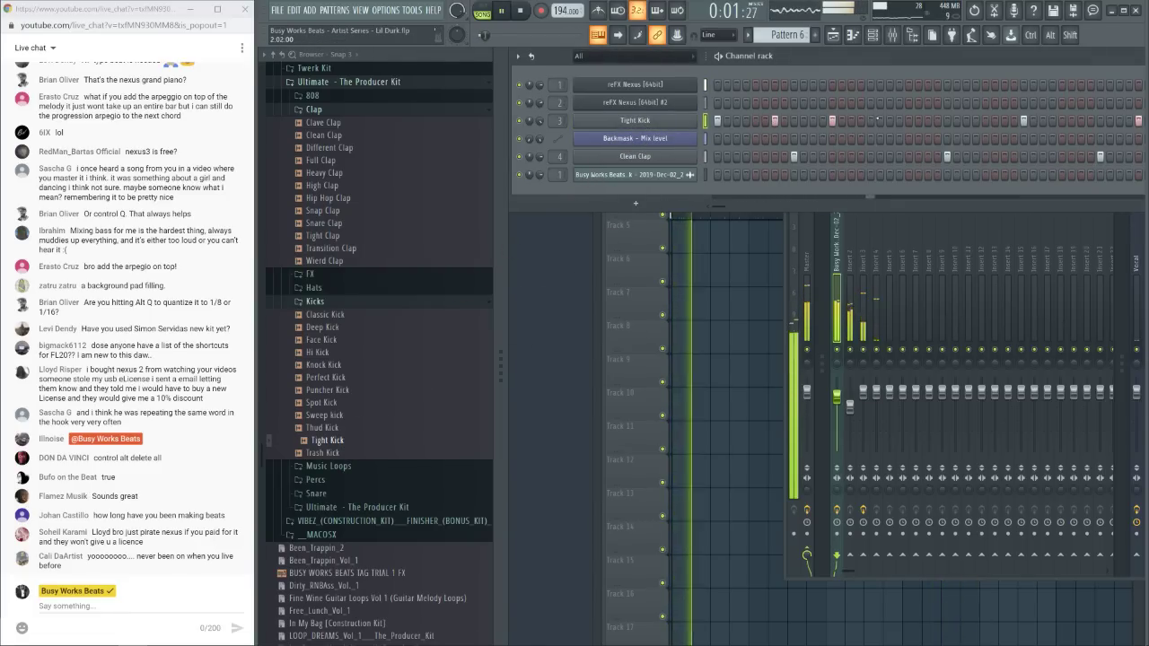
click(851, 120)
key(space)
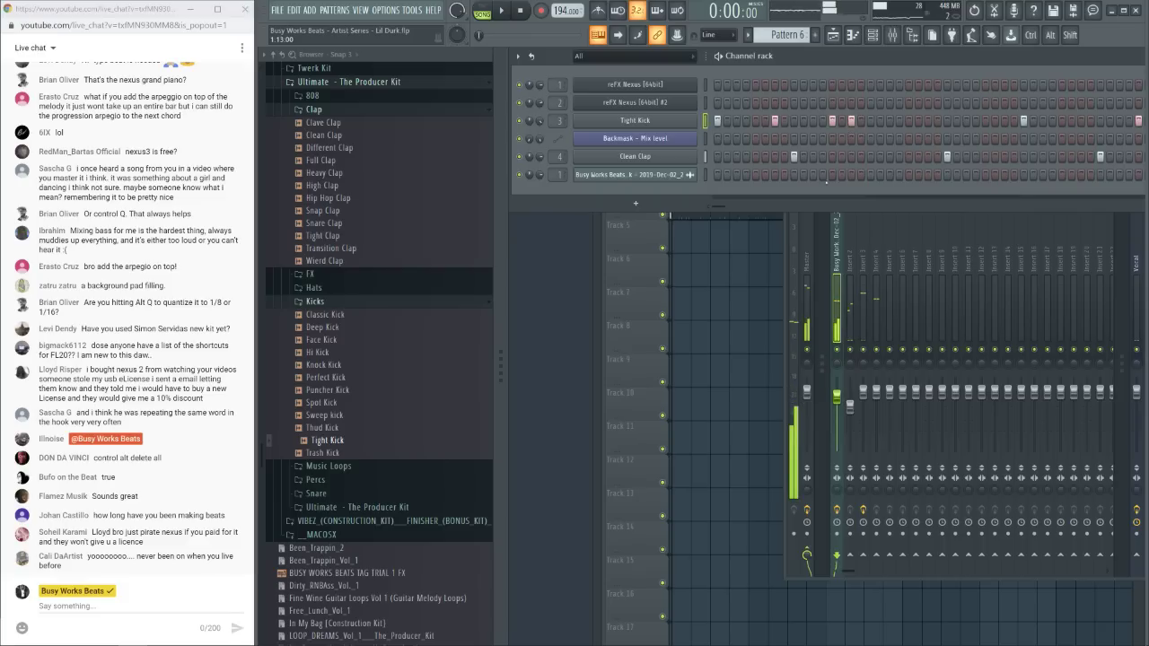
Save the project and play the arrangement from the start in the playlist
key(F5)
key(ctrl+s)
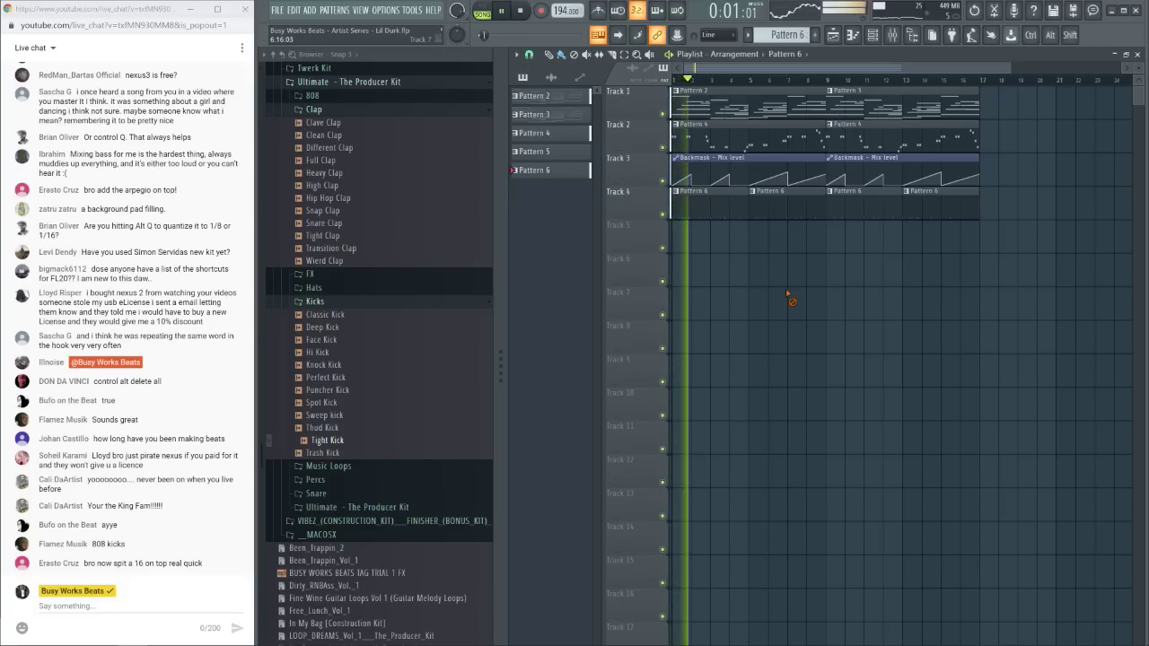
key(space)
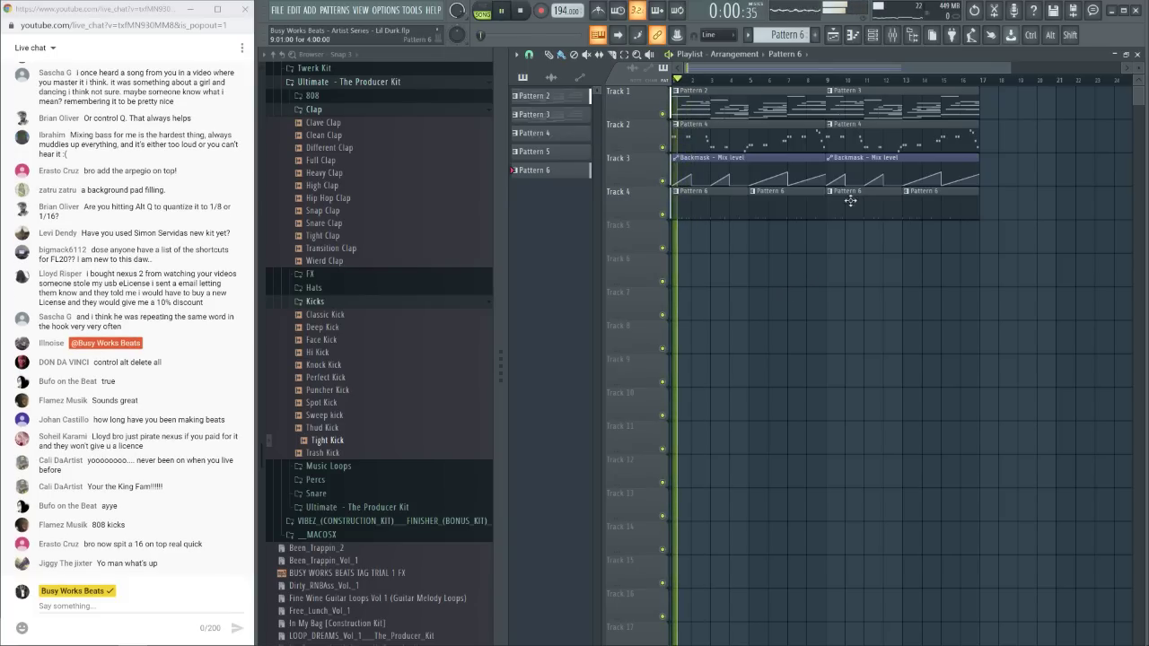
Hide the browser and add a Tight Kick hit on step 47 of Pattern 6
click(872, 35)
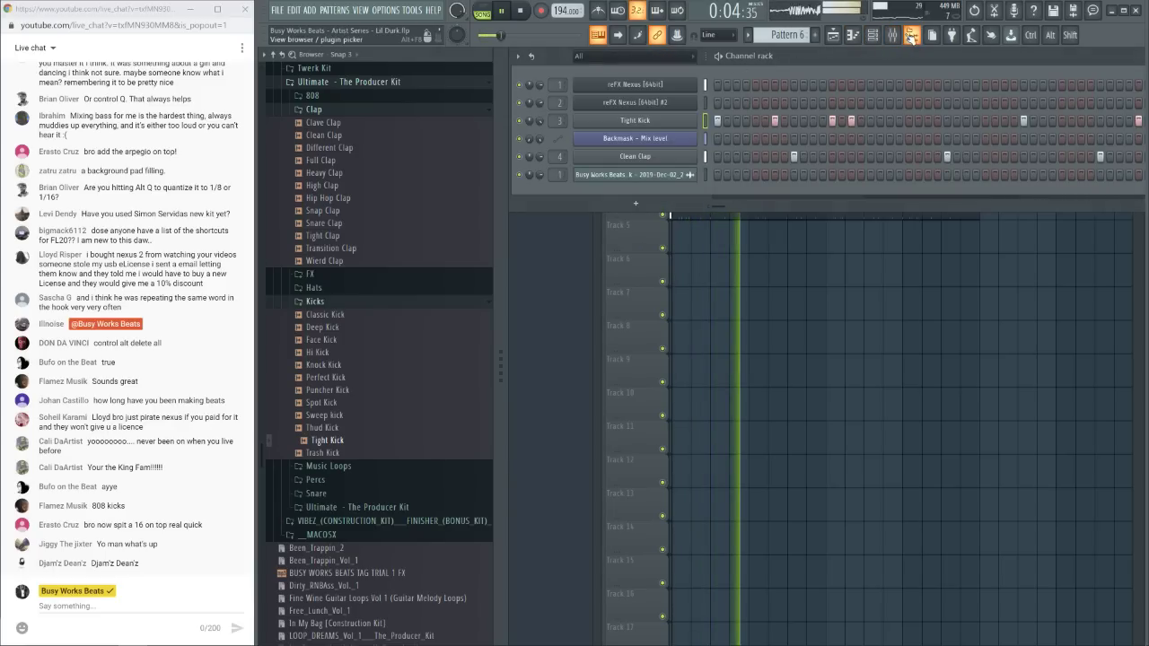
click(911, 35)
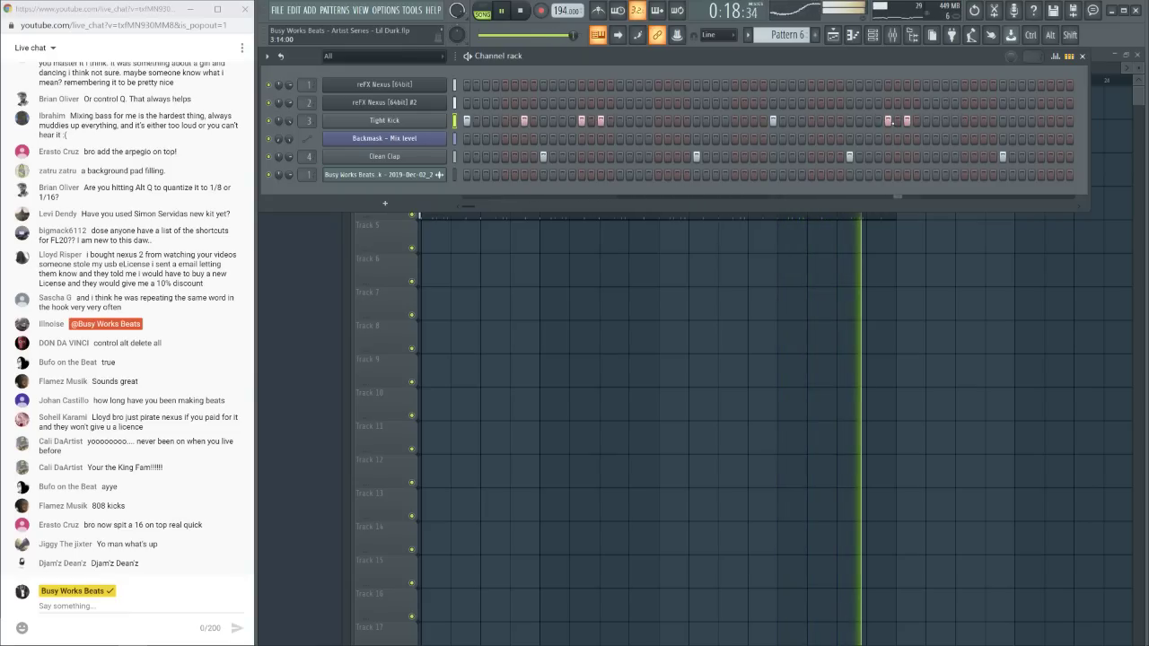
key(F6)
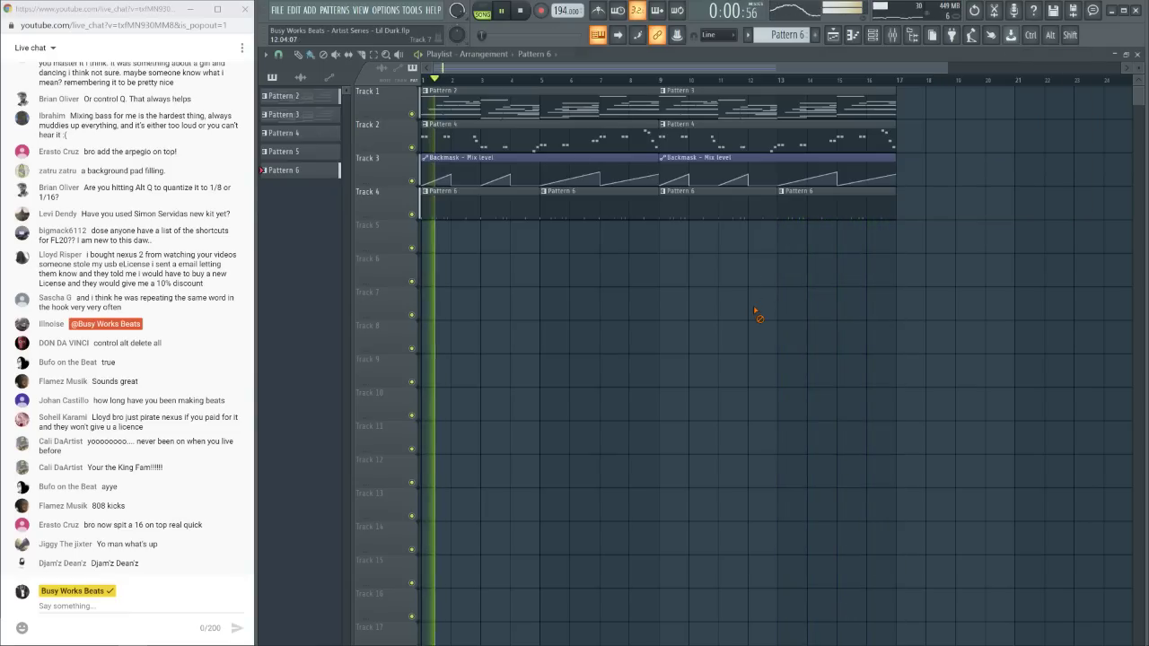
key(F6)
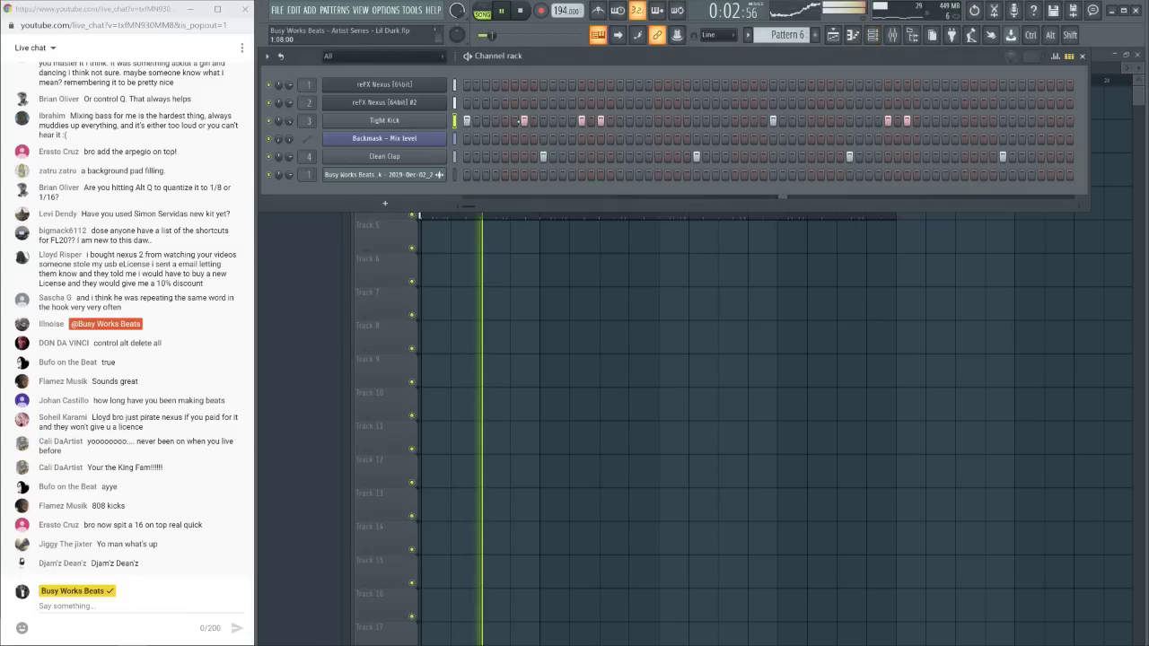
Merge the melody clips on playlist tracks 1 and 2 into a single pattern clip
click(427, 88)
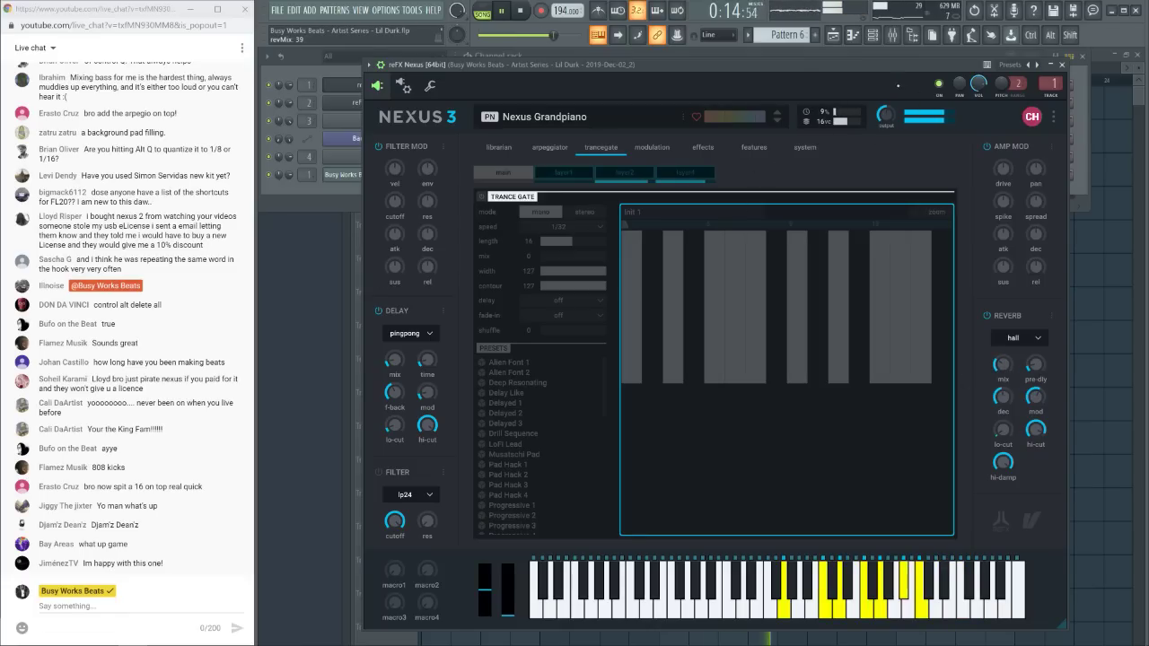
key(F6)
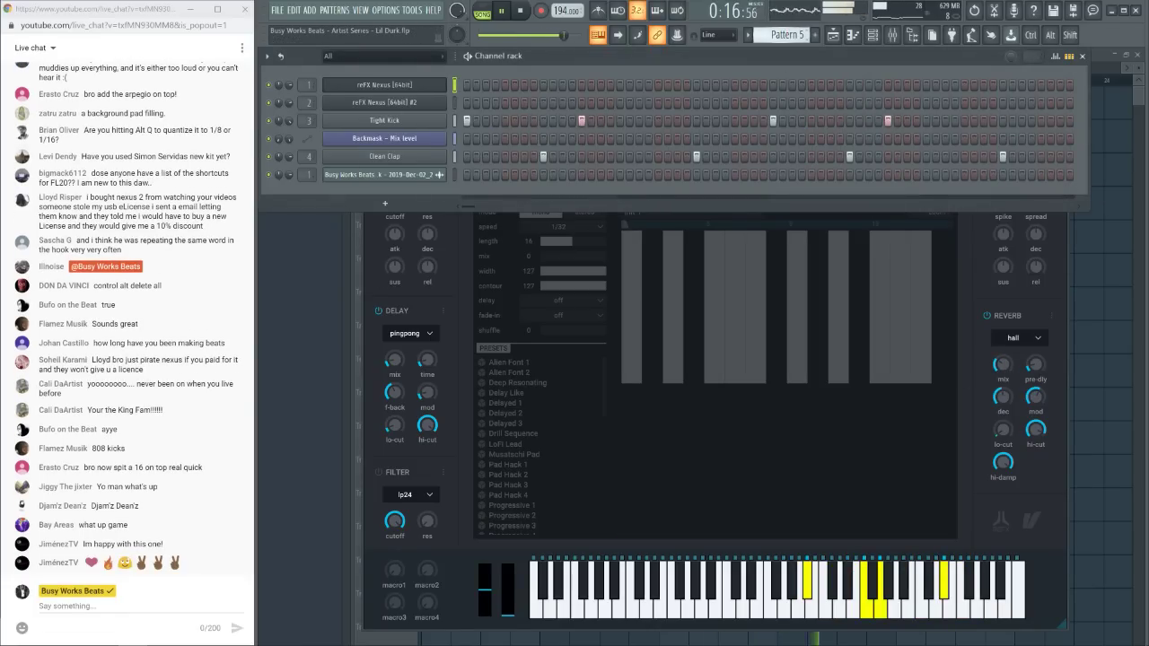
key(F5)
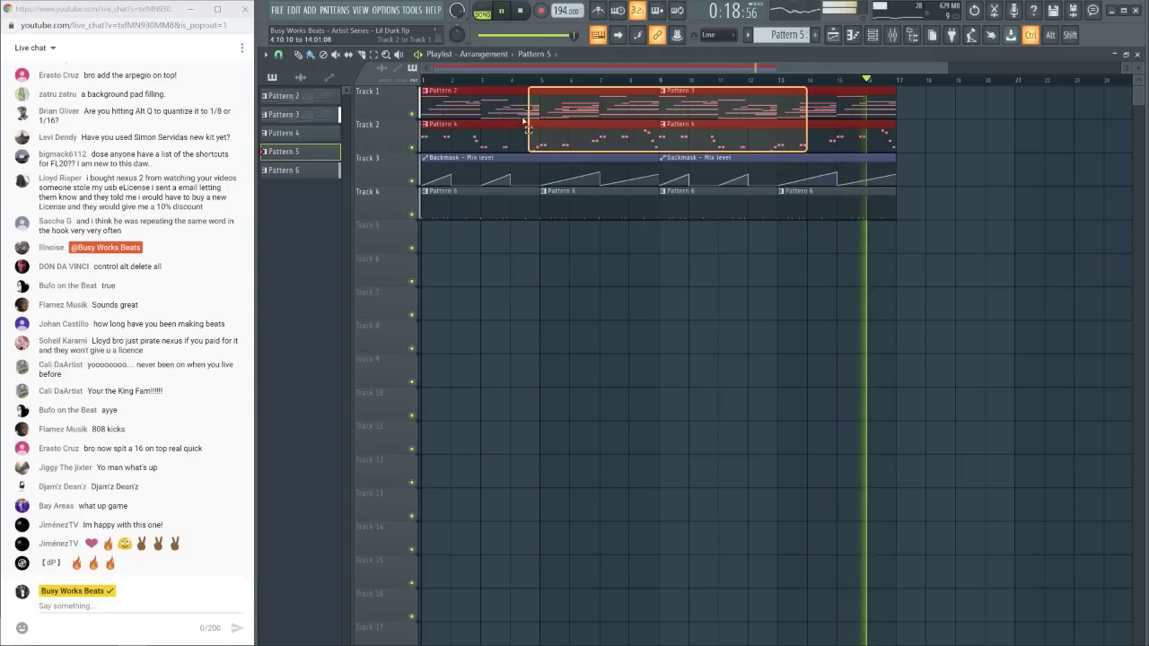
key(ctrl+z)
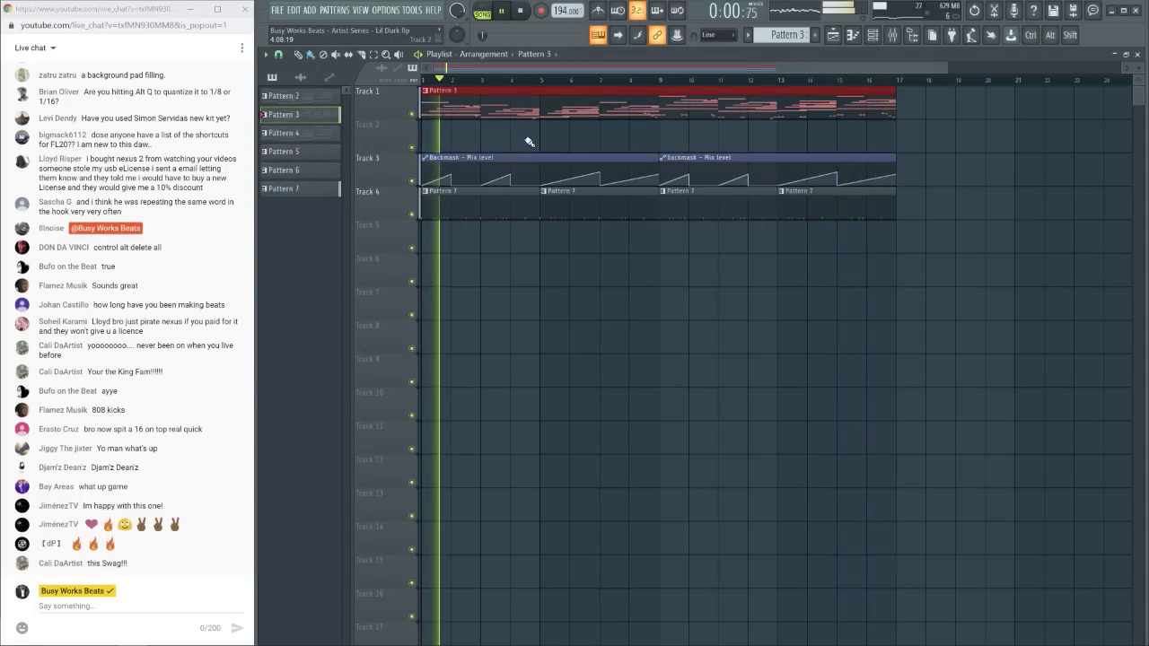
key(space)
drag(797, 137, 503, 97)
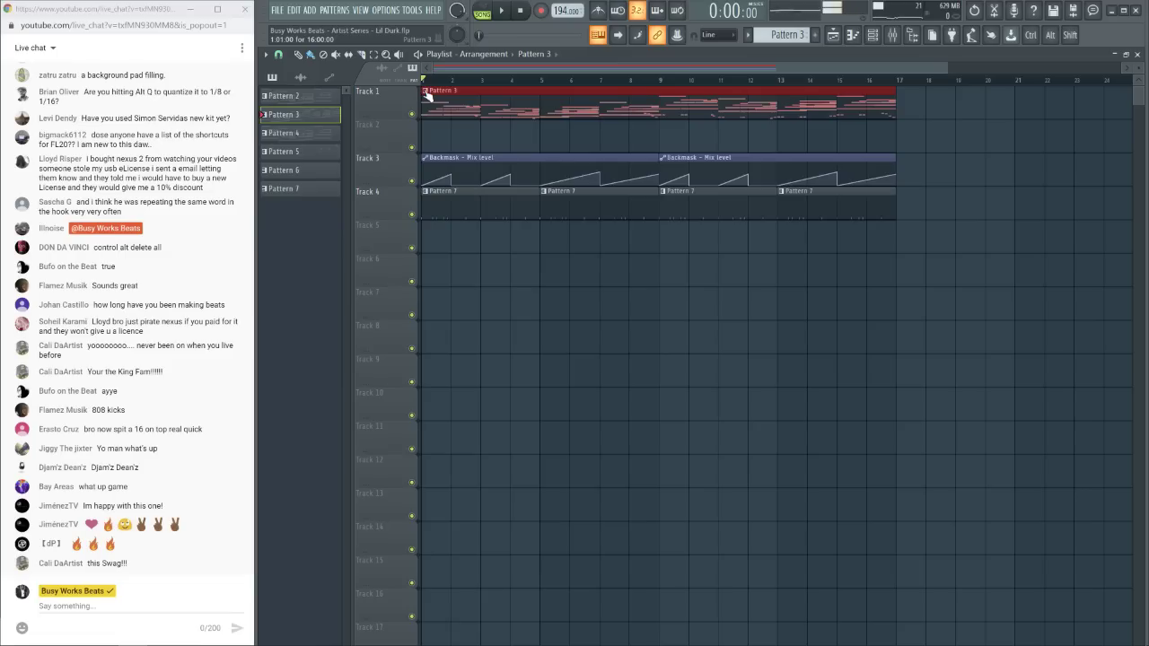
Transpose the merged melody in Pattern 3 by 5 semitones
right_click(308, 122)
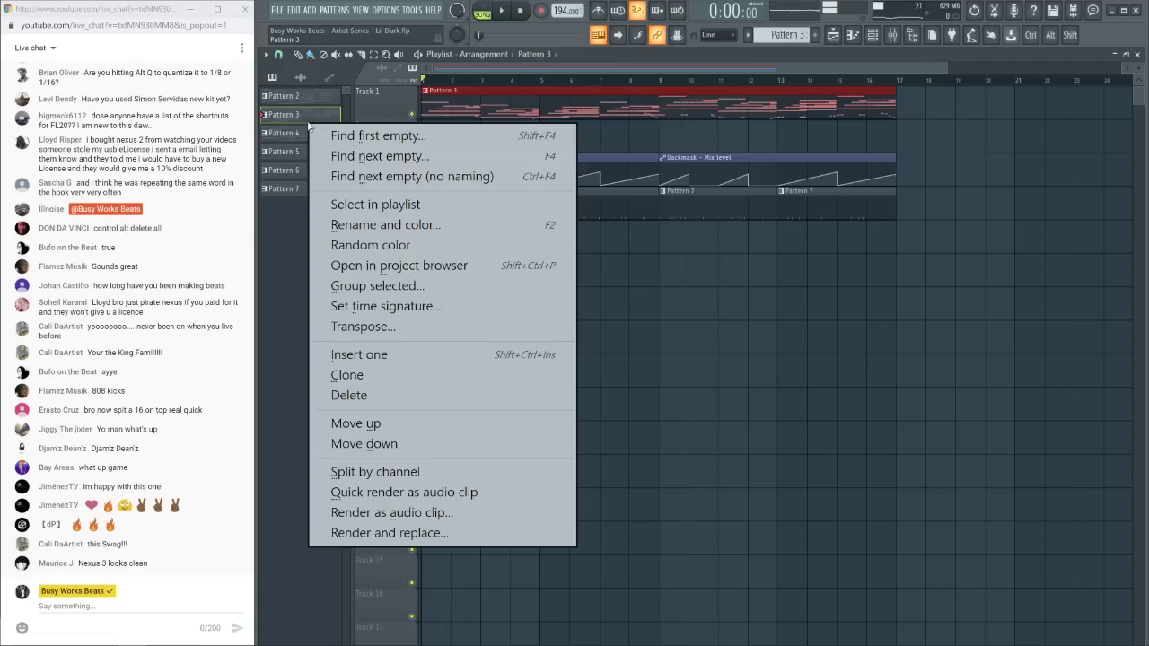
click(364, 327)
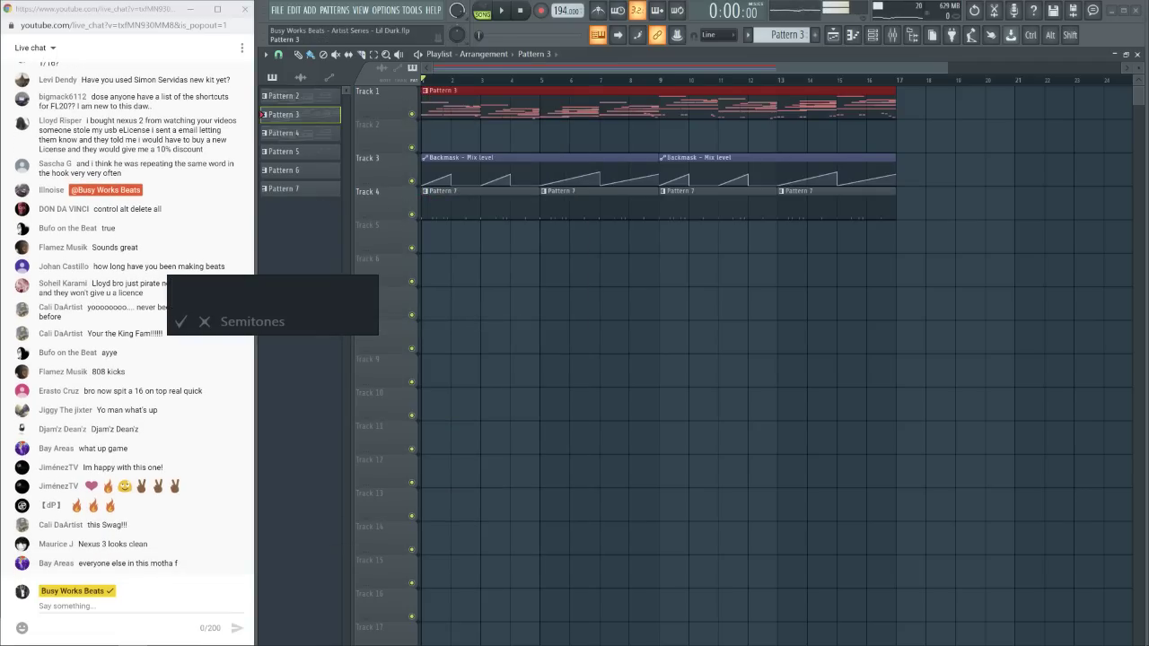
text(5)
key(Return)
Play the arrangement and raise the HalfTime mix on the first mixer track to about 53%
key(space)
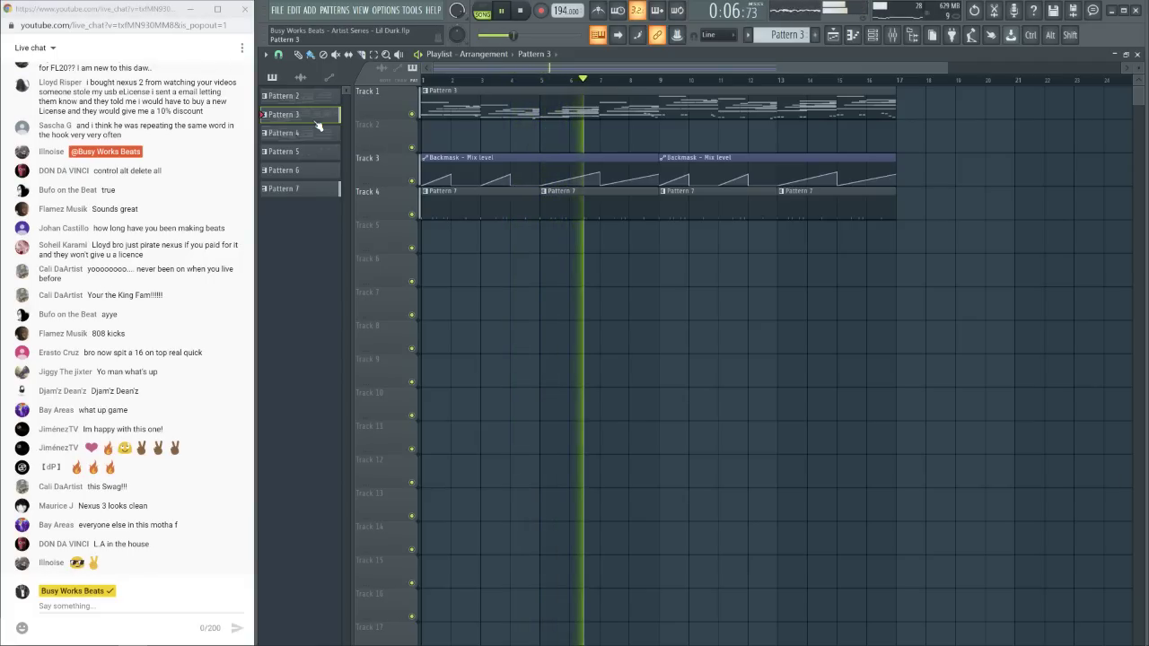
key(F9)
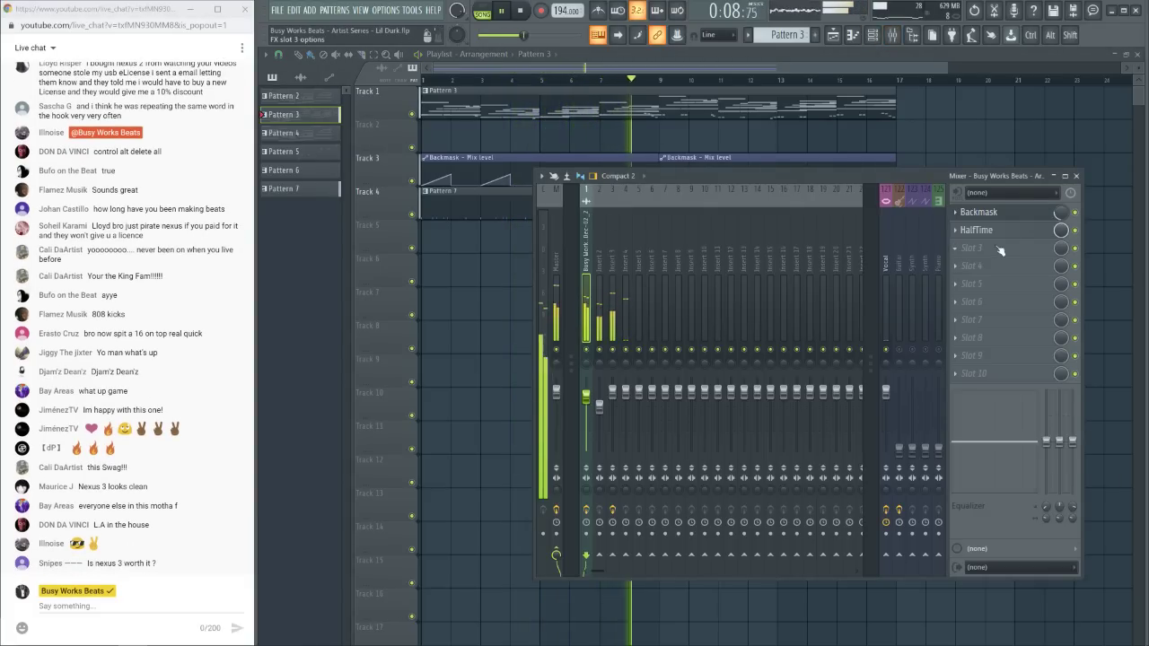
click(1023, 238)
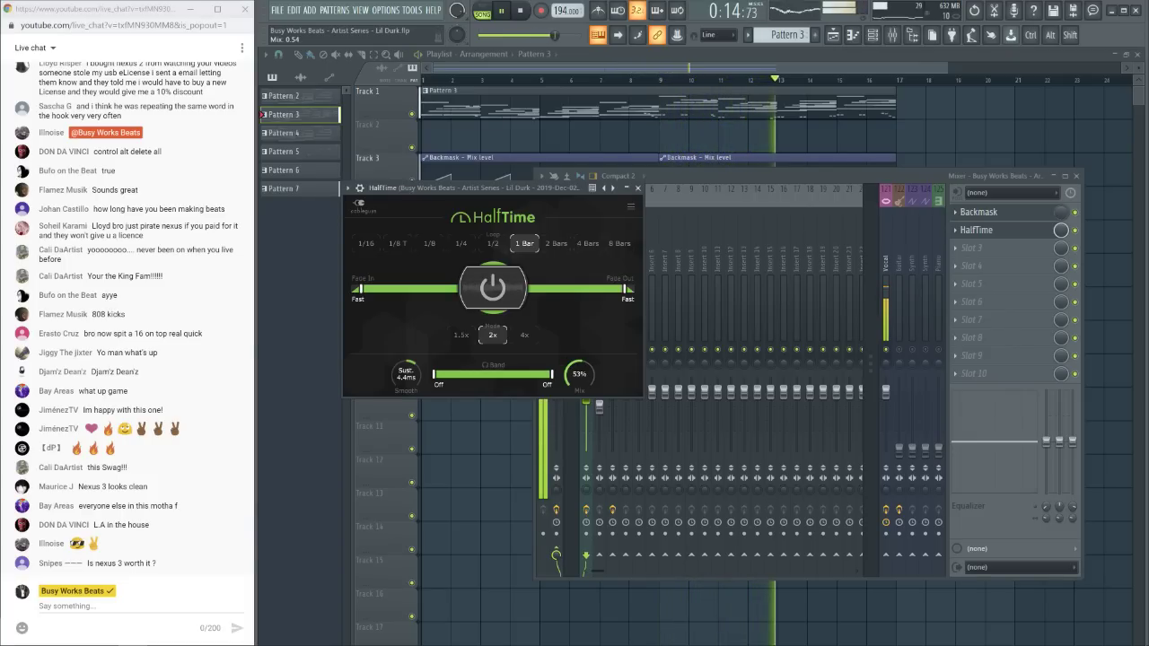
Switch to the YouTube live dashboard in Chrome and reload the page
mouse_move(75, 638)
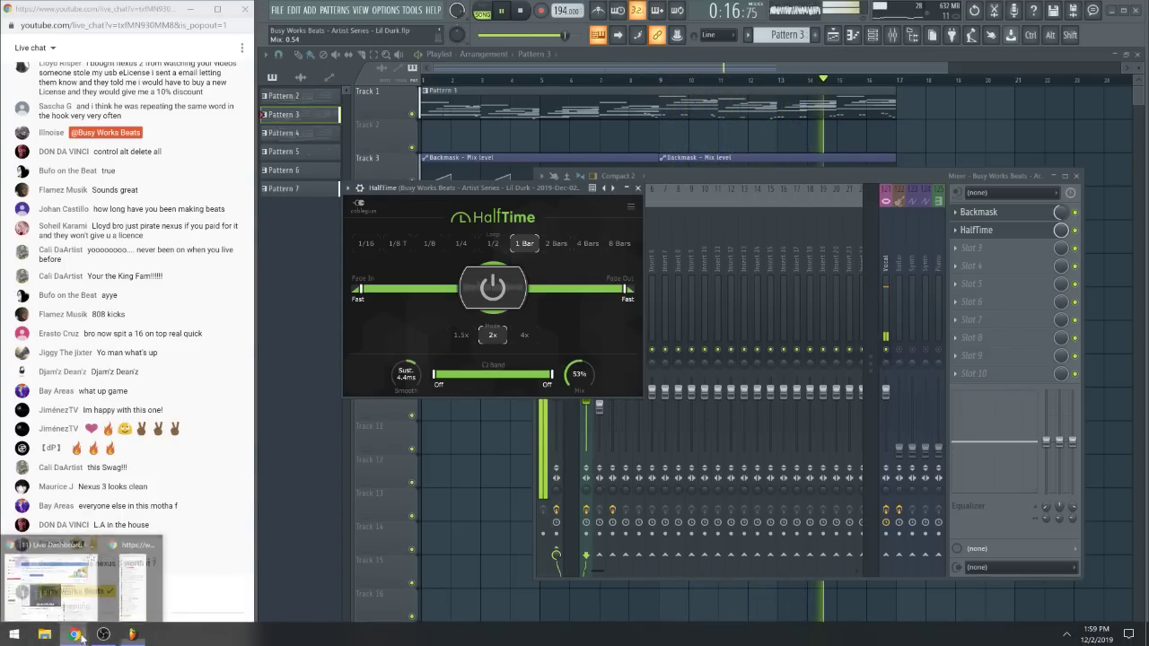
click(126, 583)
click(310, 36)
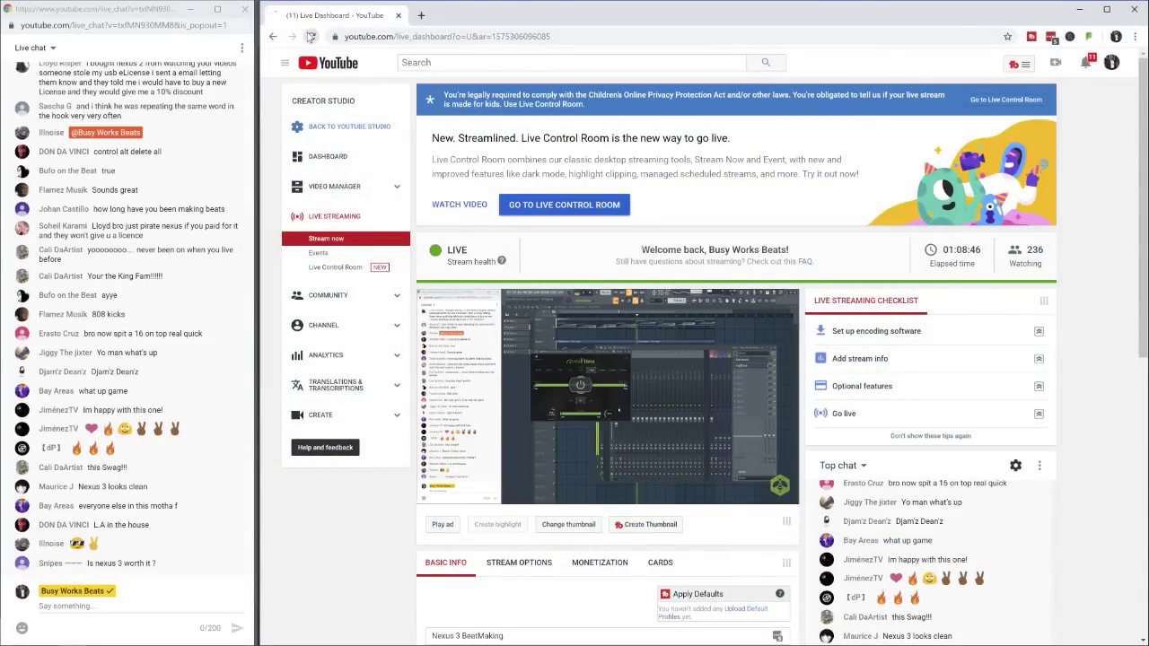
Post a live chat message asking "🔥 or ❄ ??" using the fire and snowflake emoji, and return to FL Studio
click(135, 607)
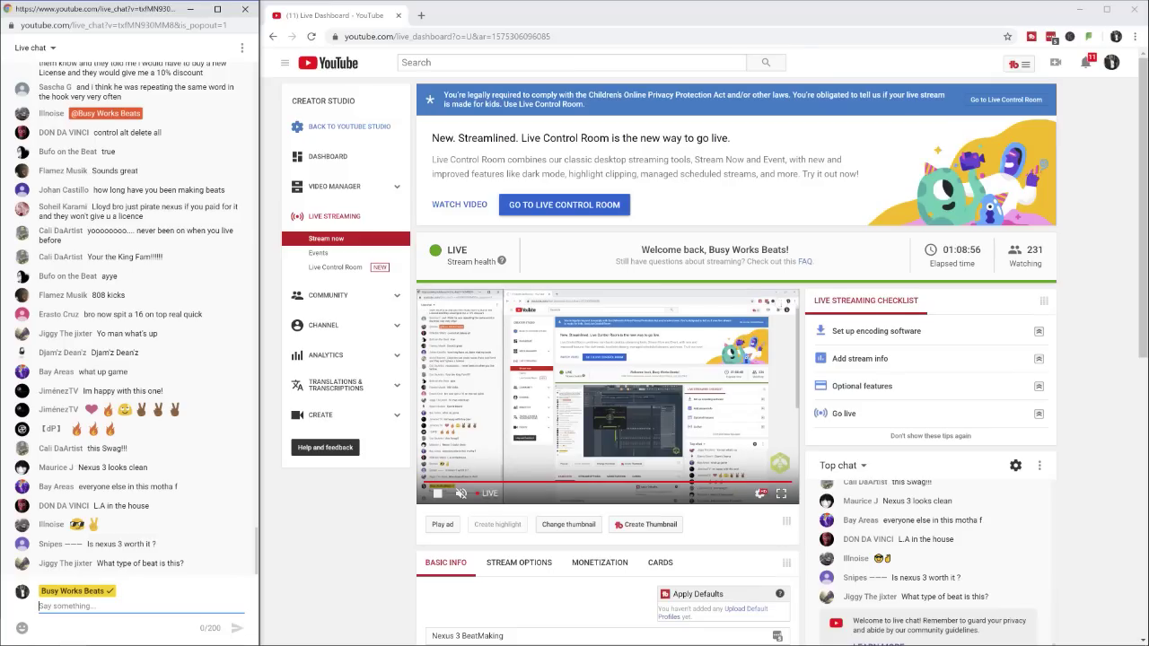
text(fire)
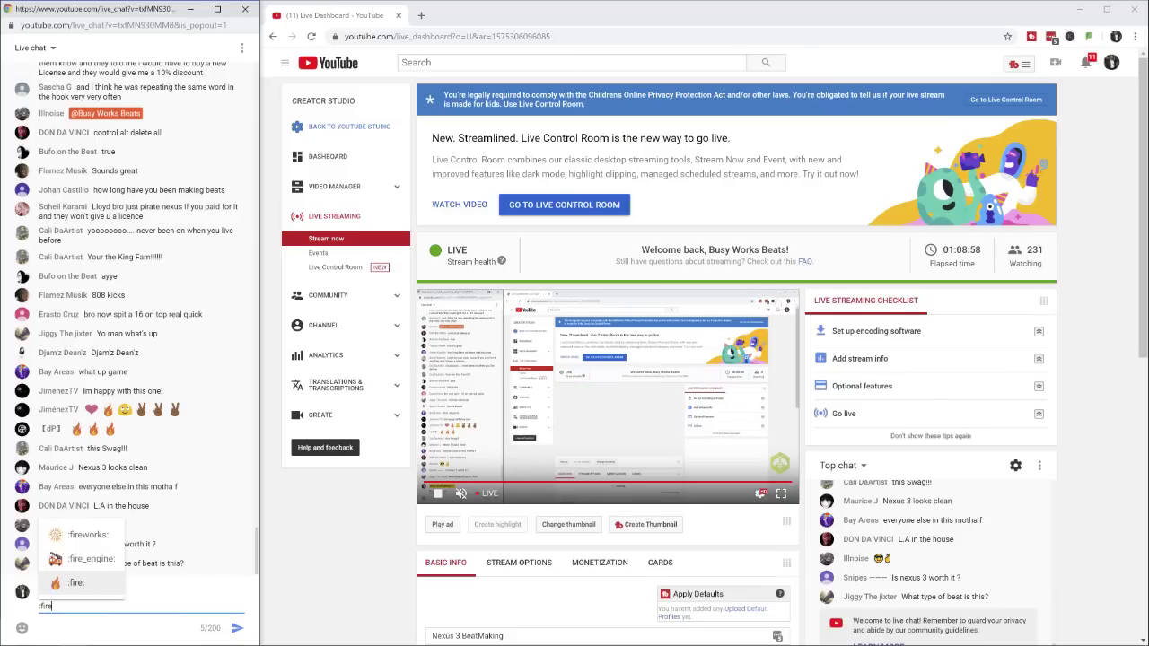
key(Return)
text(or :s)
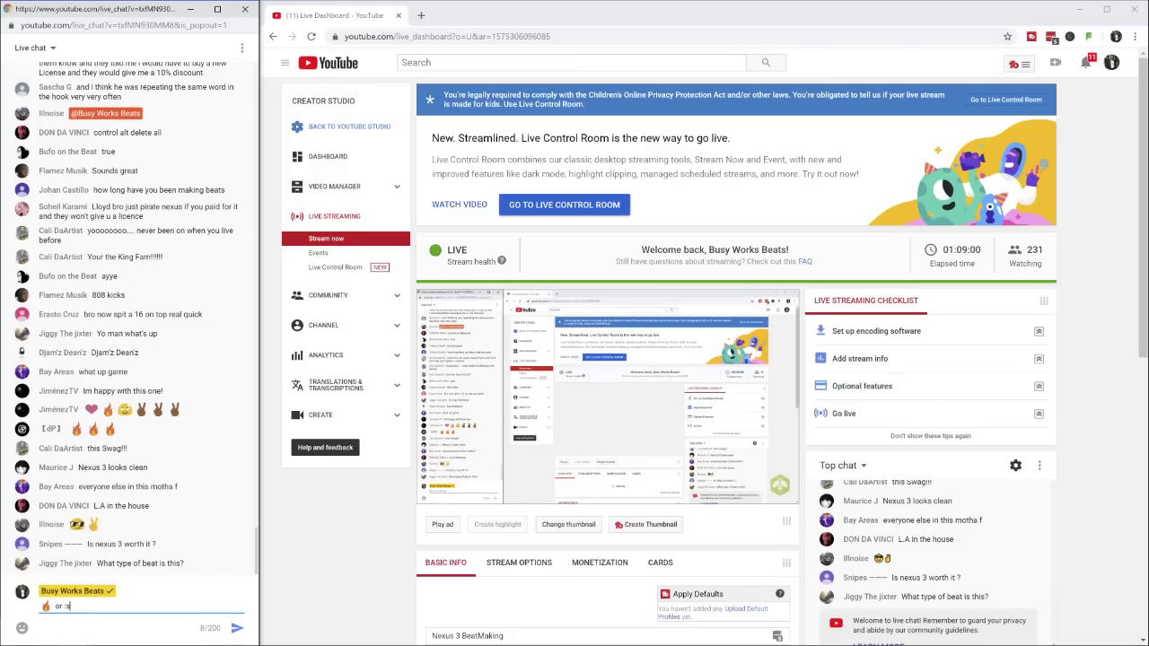
text(nowll)
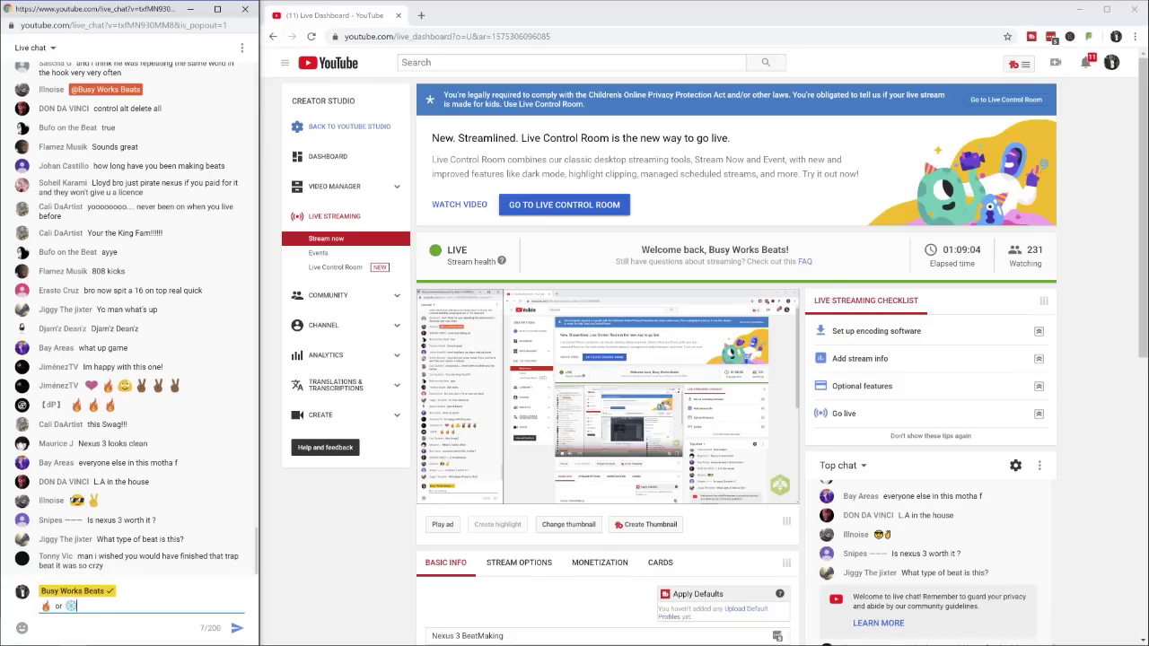
key(Return)
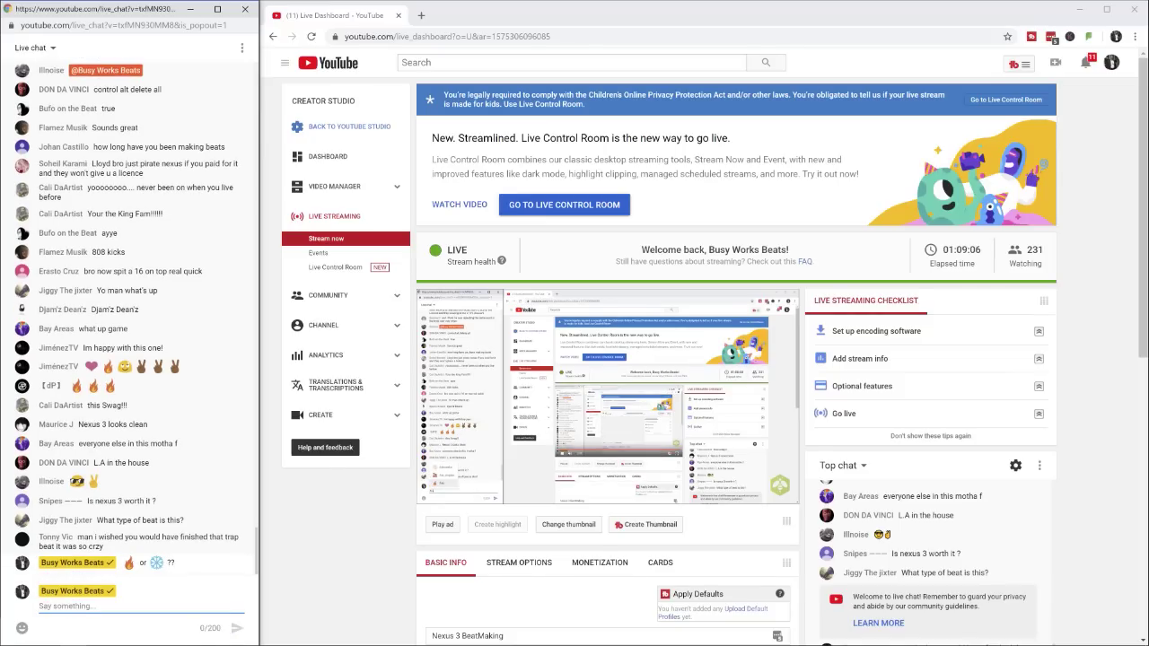
click(1079, 11)
Shorten the Clean Clap's volume envelope to a very brief hit, with Pattern 6 shown in the channel rack
click(955, 127)
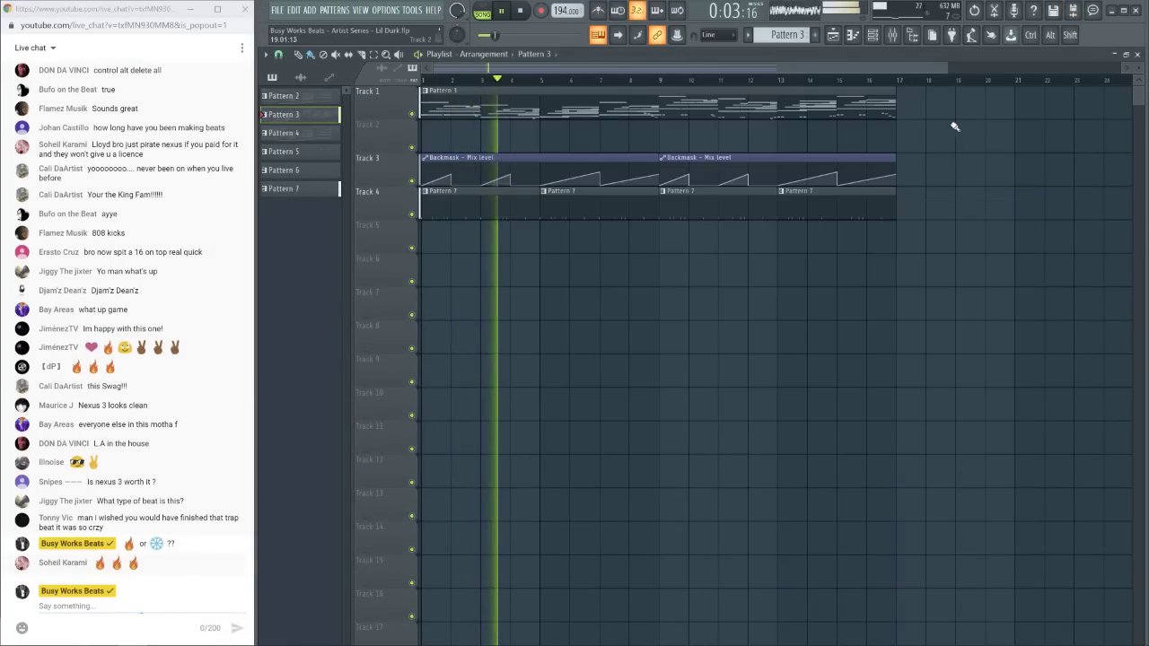
click(873, 35)
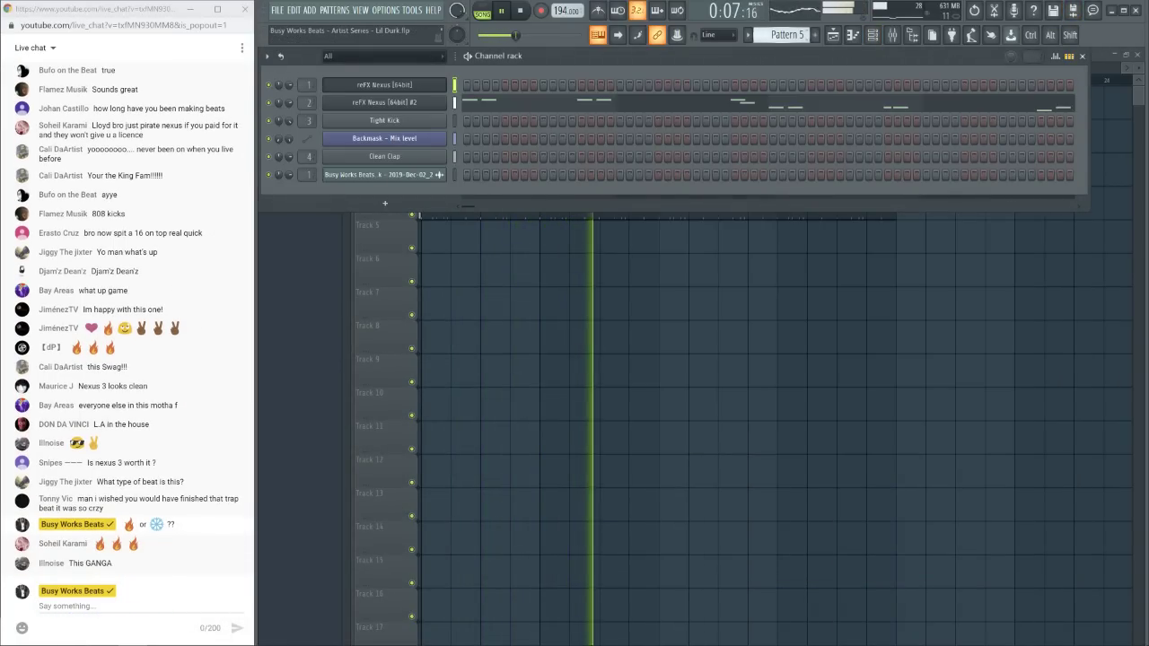
click(384, 156)
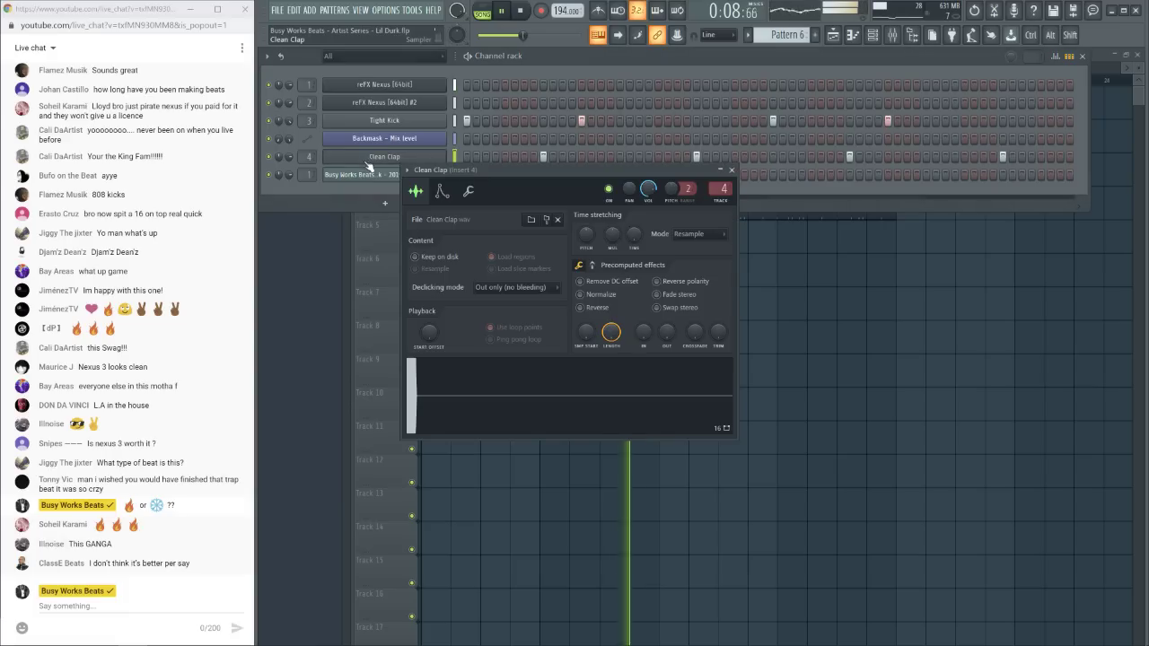
click(443, 192)
drag(521, 308, 476, 303)
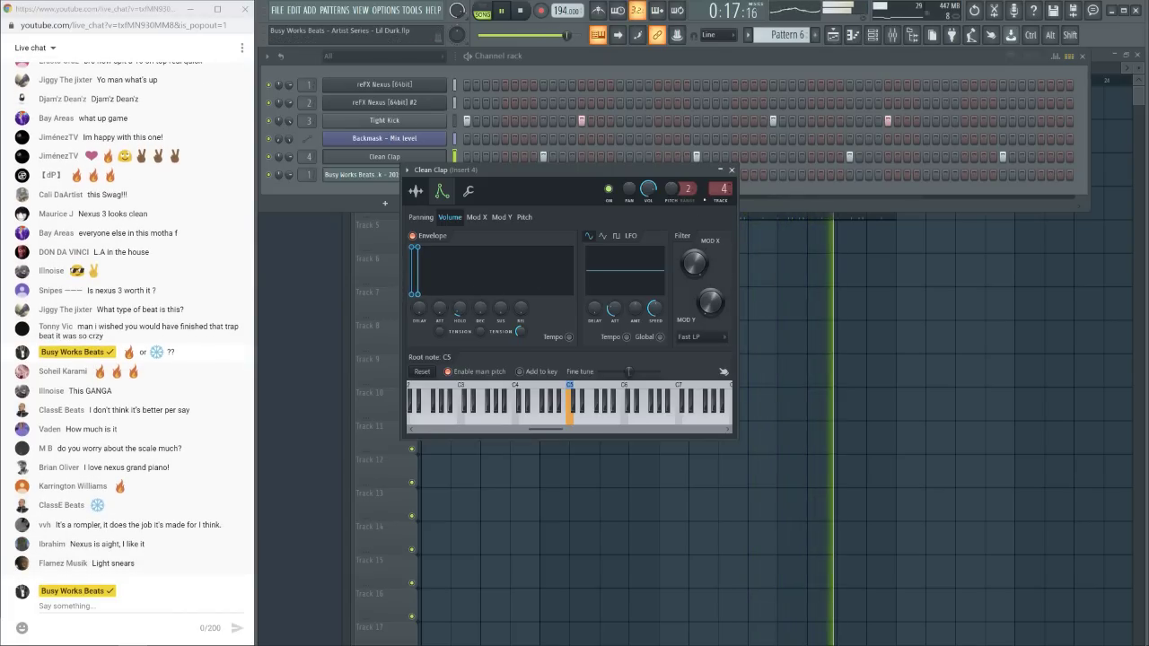
click(732, 169)
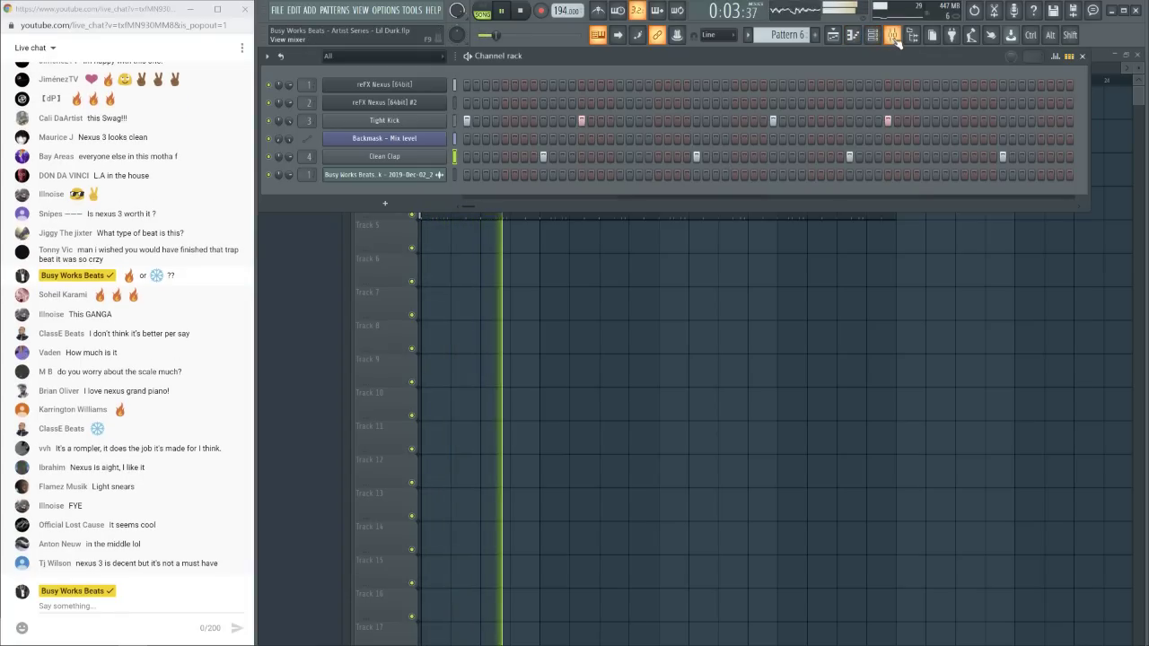
Audition Dist Hihat from the Hats folder of Ultimate - The Producer Kit and load it as a new channel
click(893, 35)
click(911, 35)
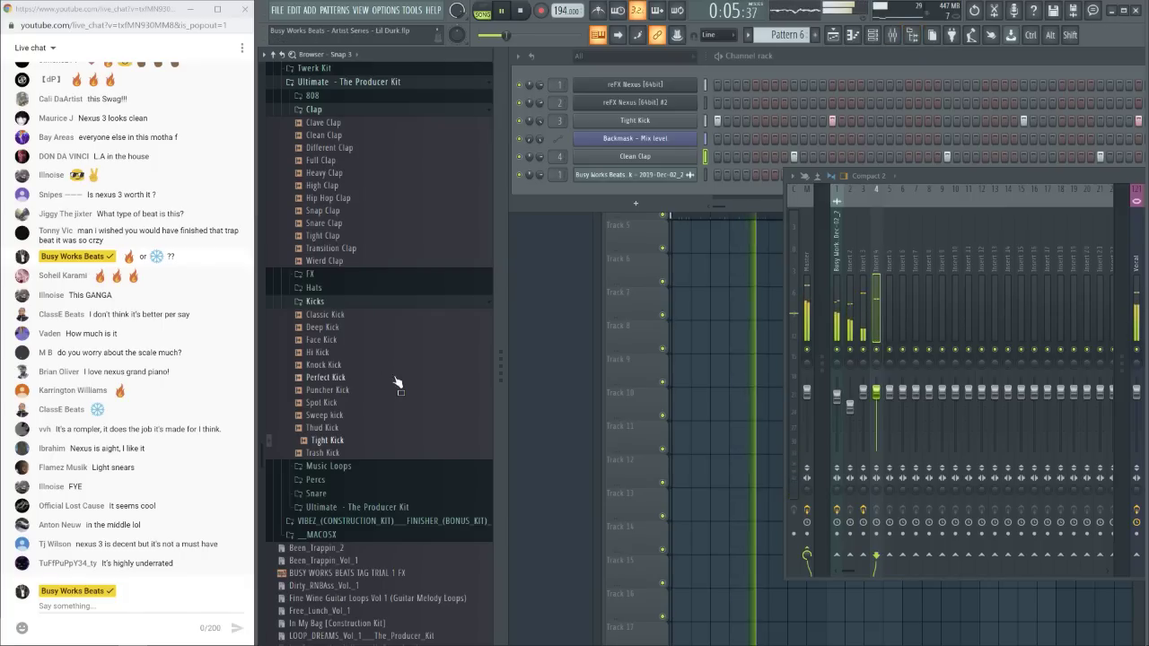
scroll(398, 310, up, 5)
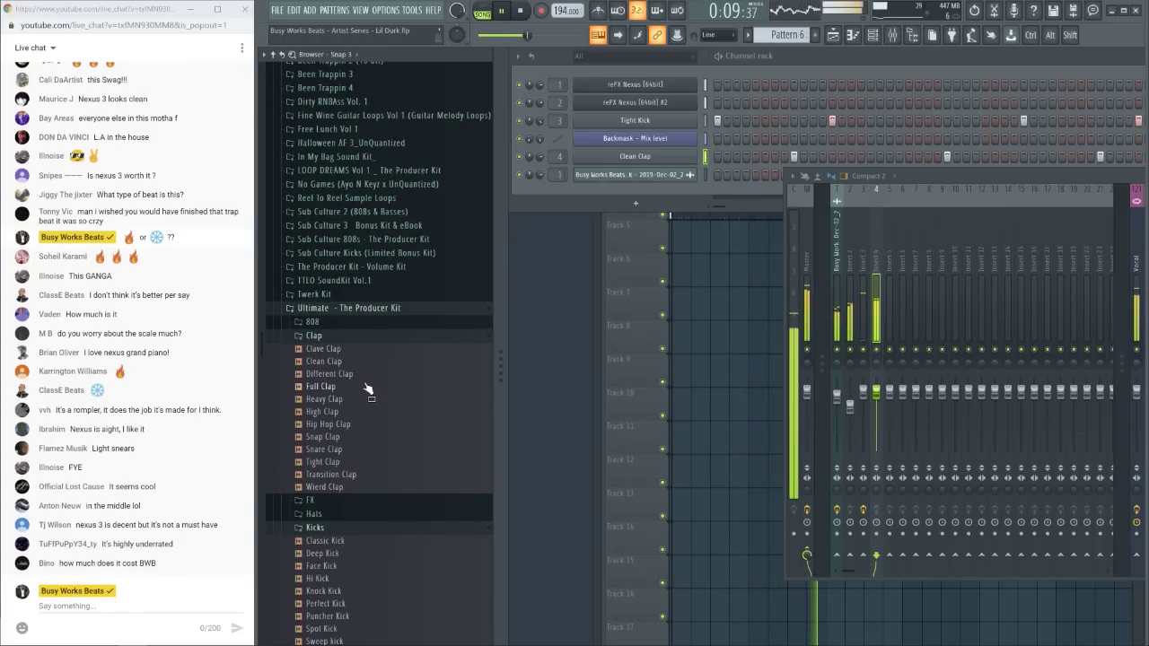
click(330, 338)
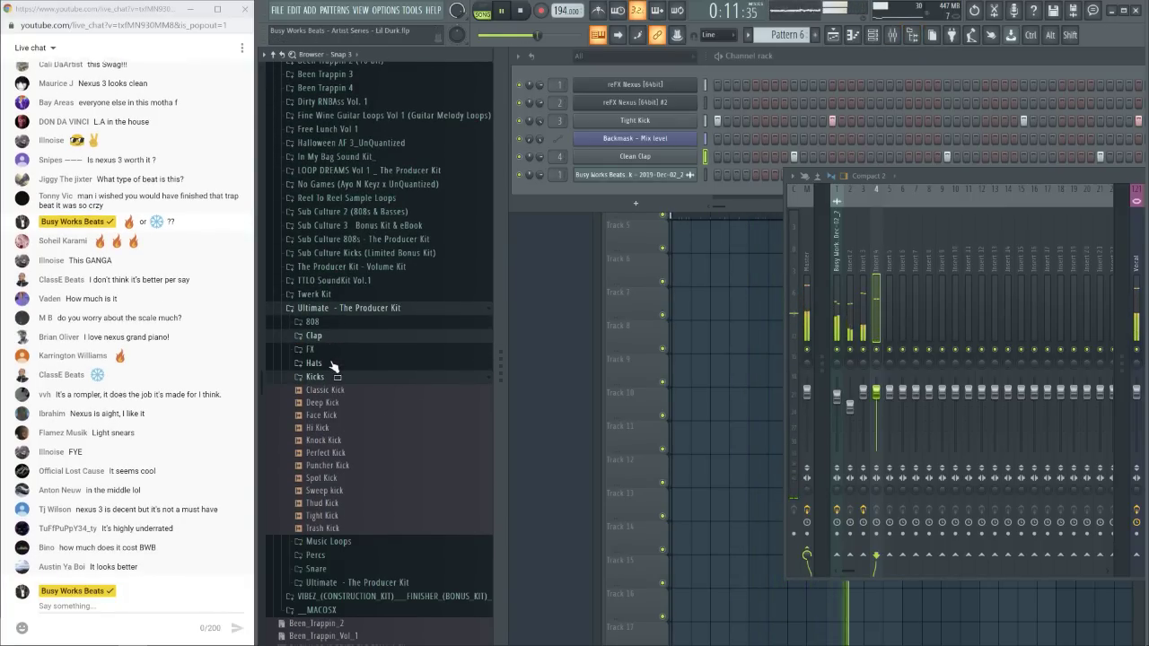
click(333, 364)
click(355, 403)
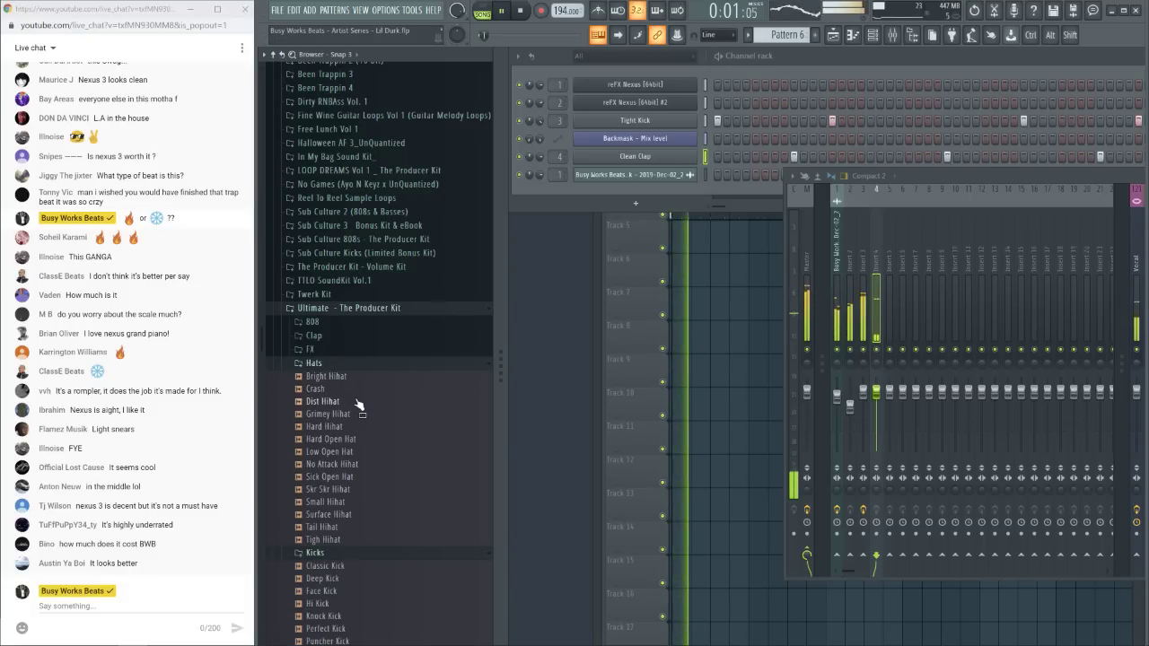
click(348, 405)
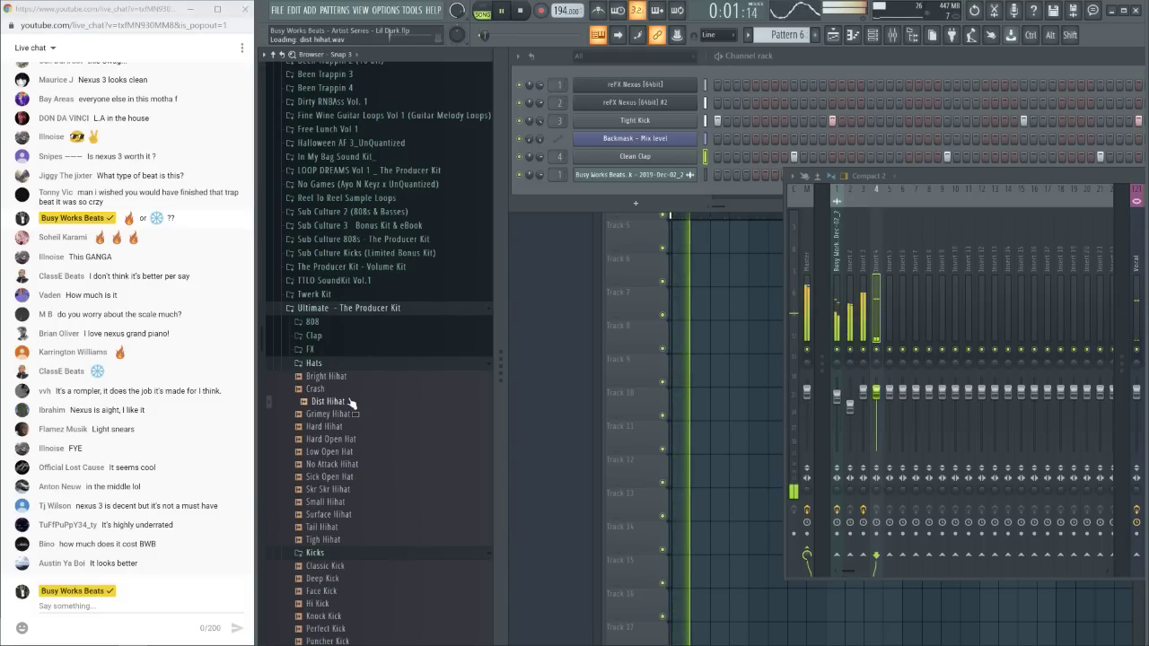
right_click(348, 407)
click(435, 421)
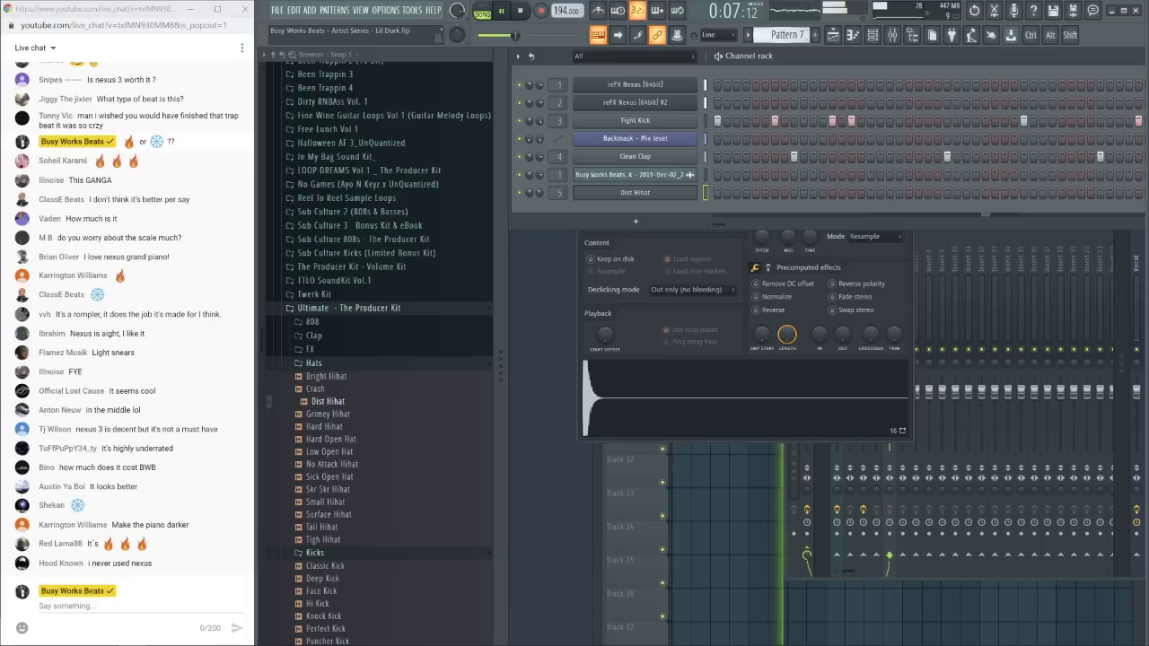
Reposition the mixer, hide the browser, and lower Insert 2's volume slightly while the arrangement plays
click(941, 305)
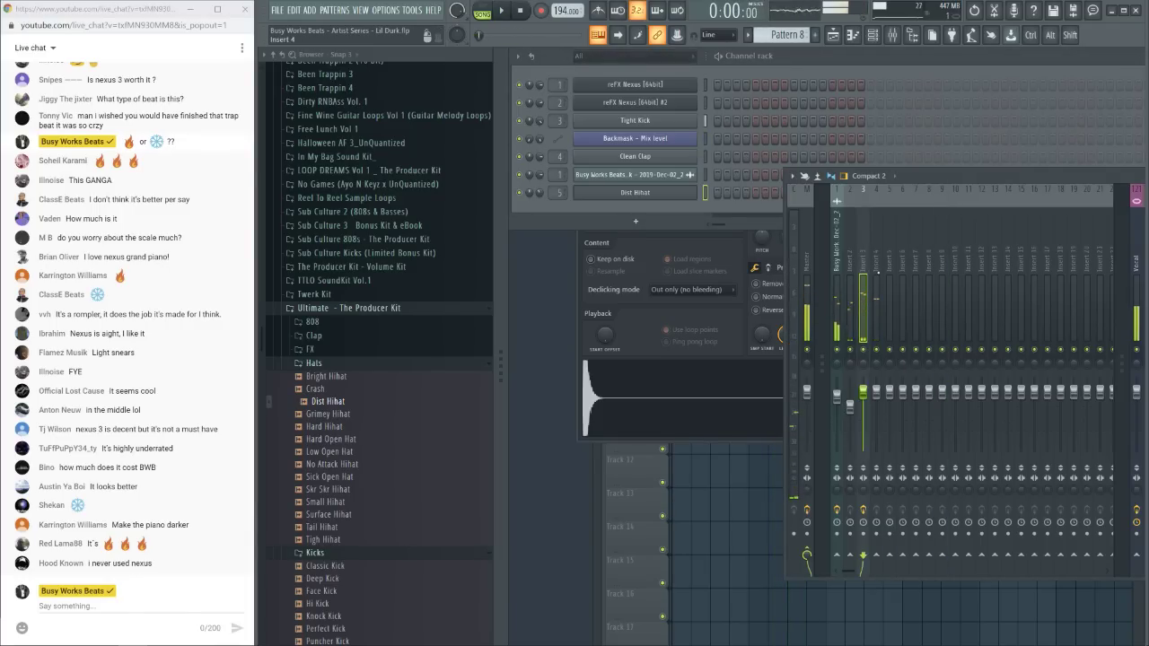
drag(918, 168, 728, 110)
key(alt+F8)
key(space)
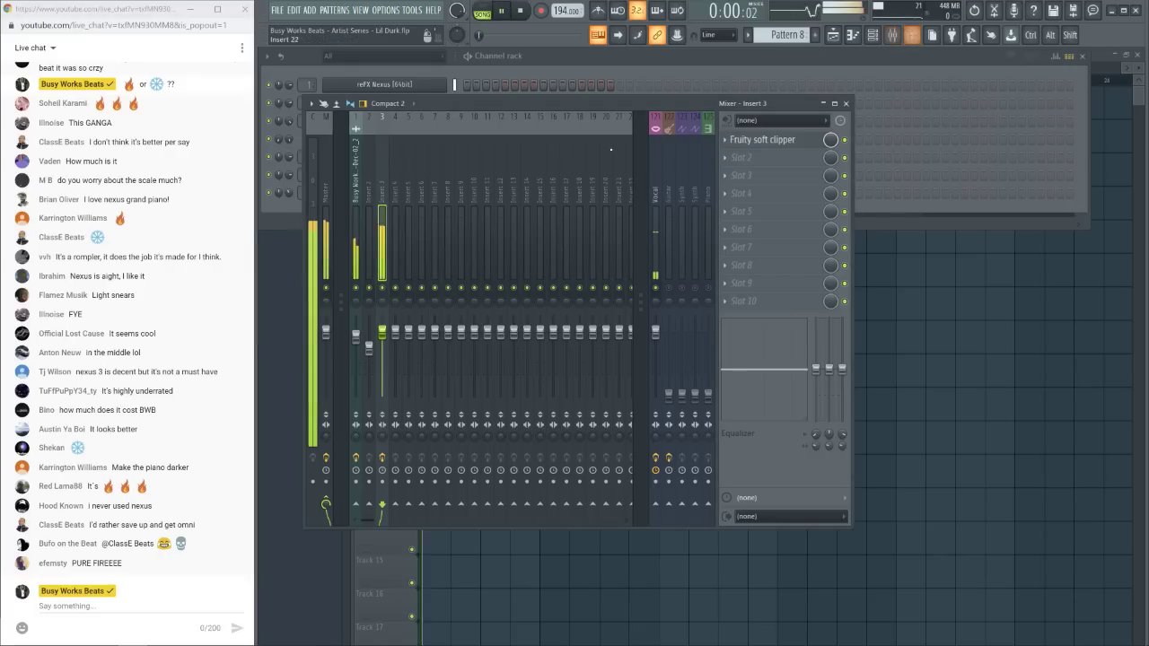
click(367, 327)
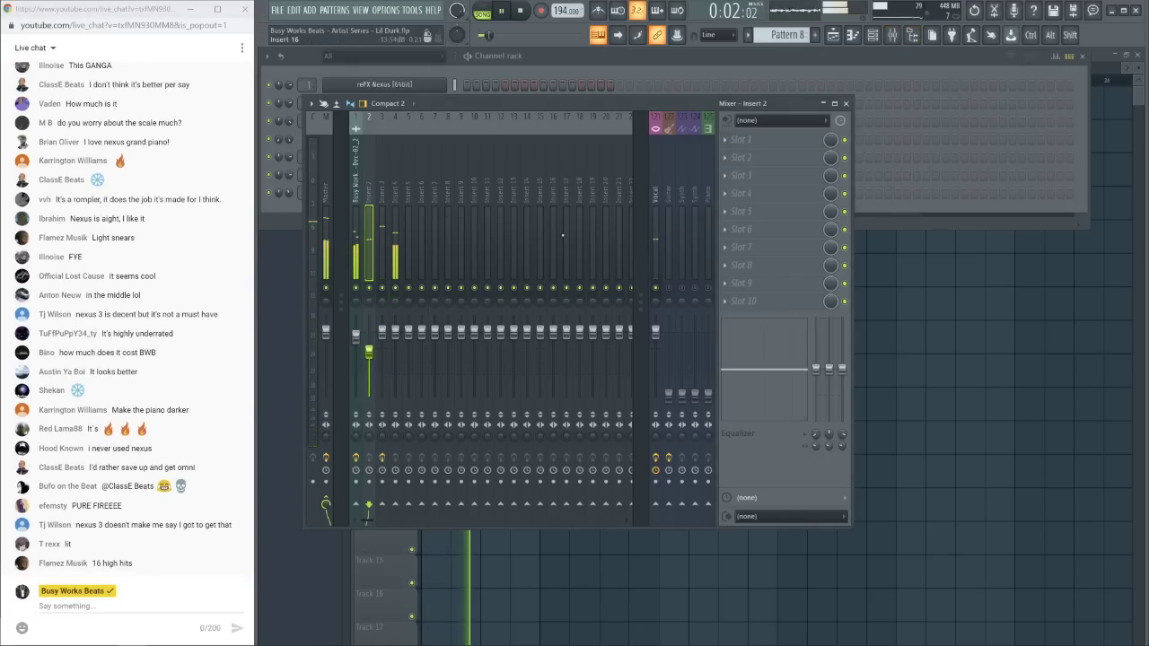
key(space)
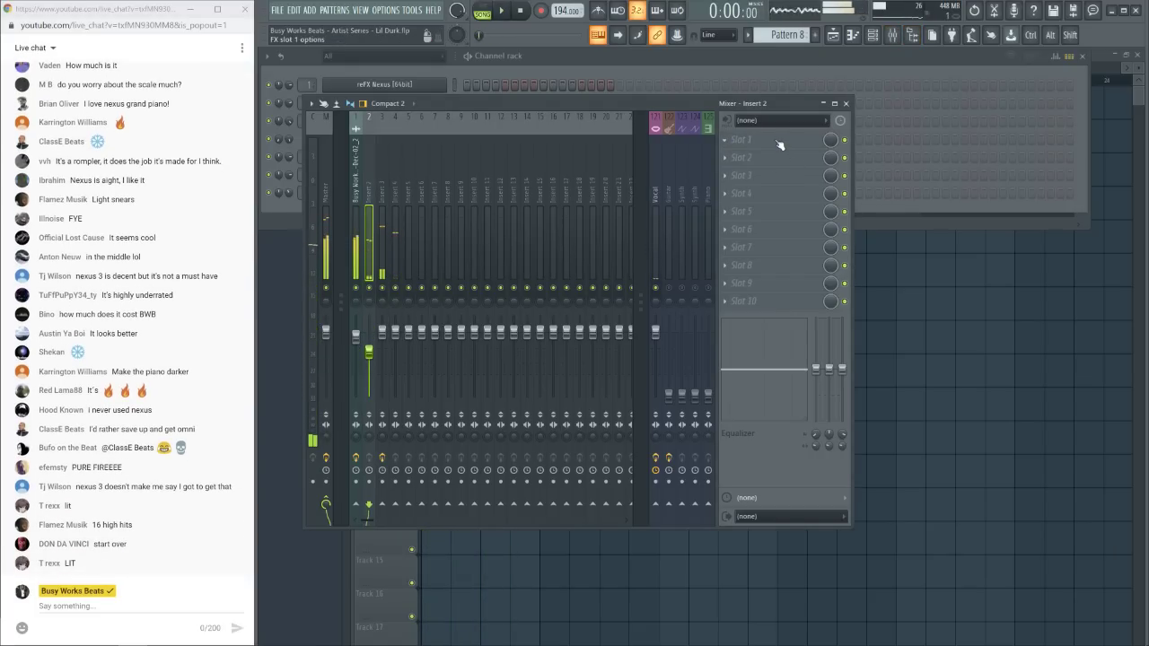
Load Ozone 9 Imager into the first effect slot of Insert 2
click(779, 146)
scroll(649, 264, right, 10)
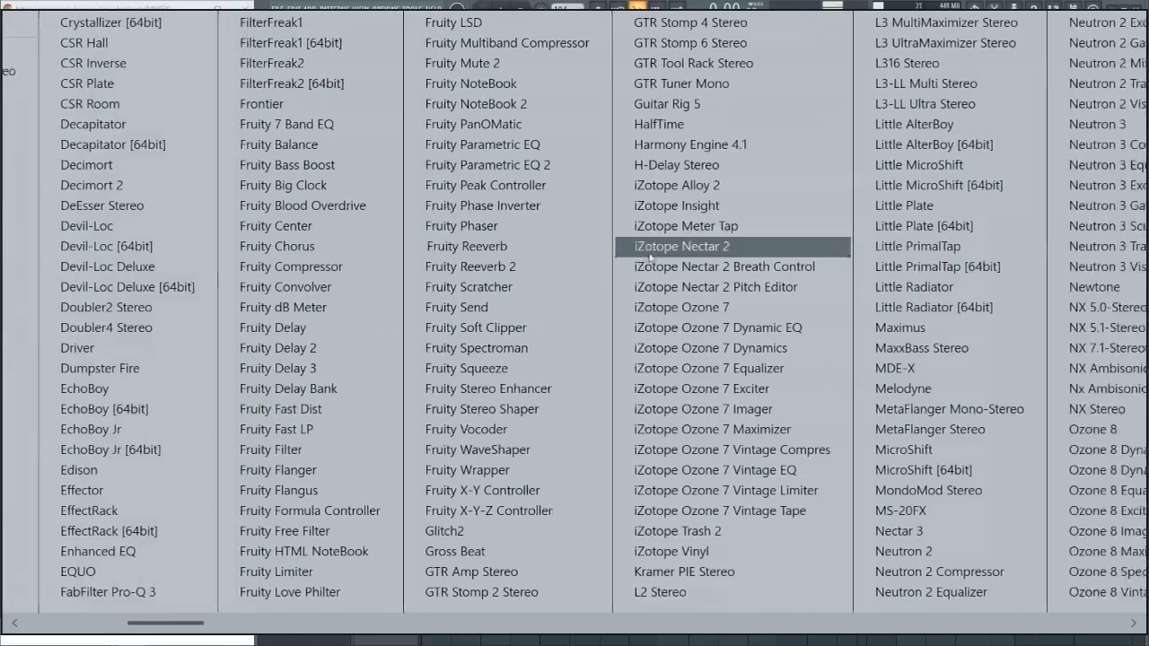
scroll(462, 350, left, 3)
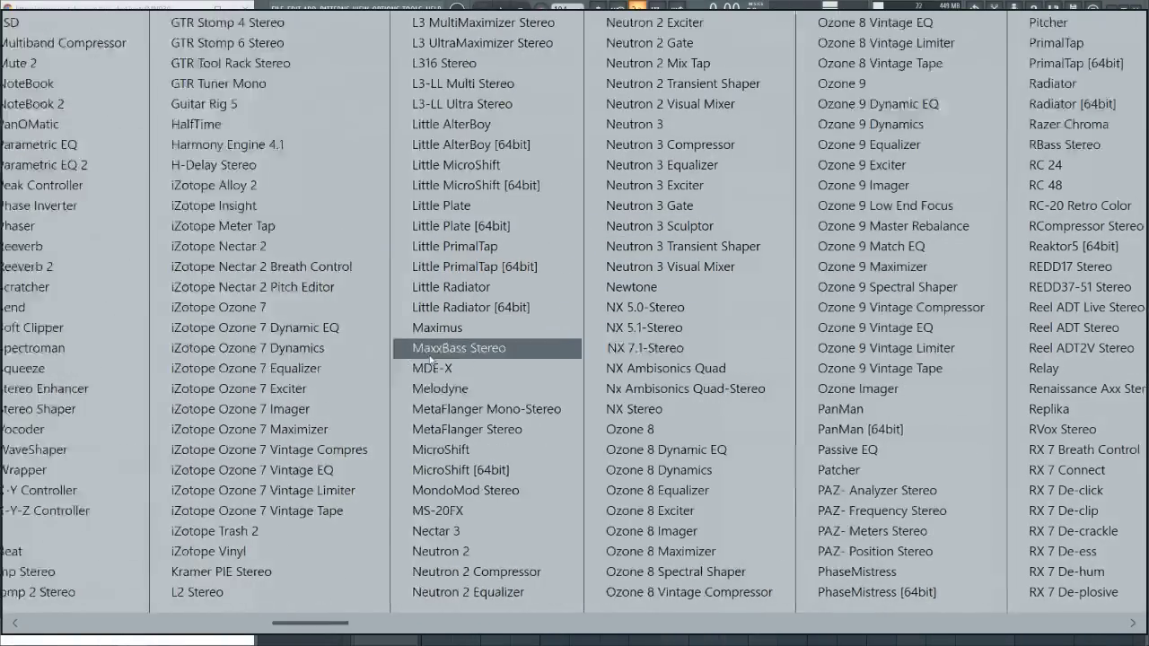
scroll(462, 350, right, 5)
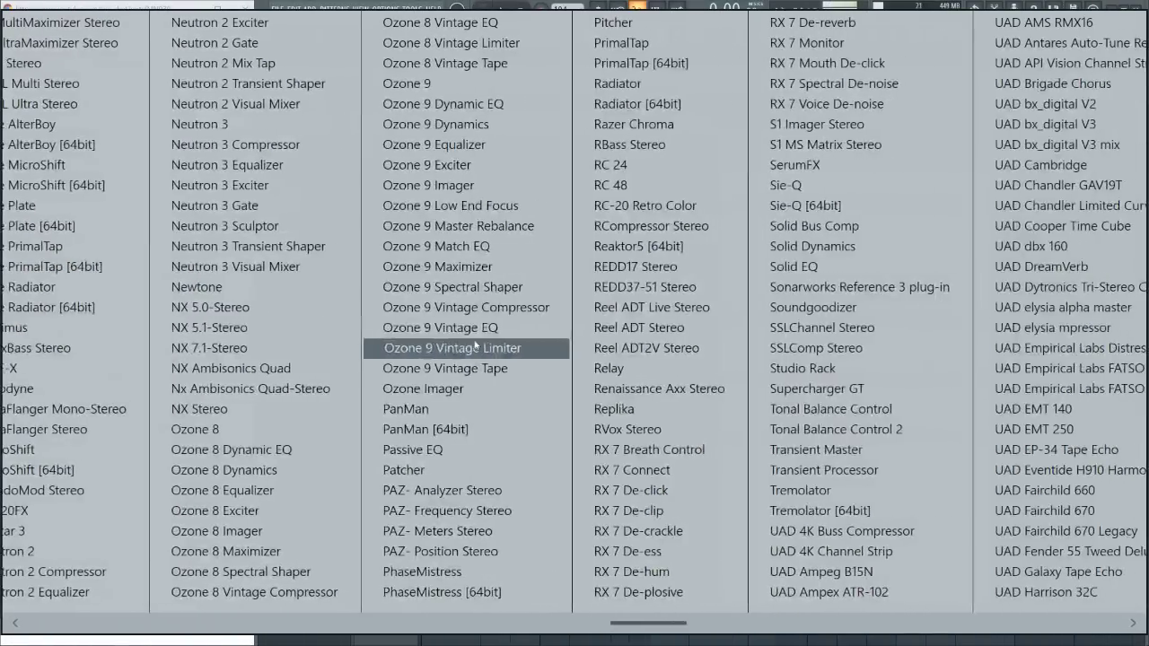
click(499, 186)
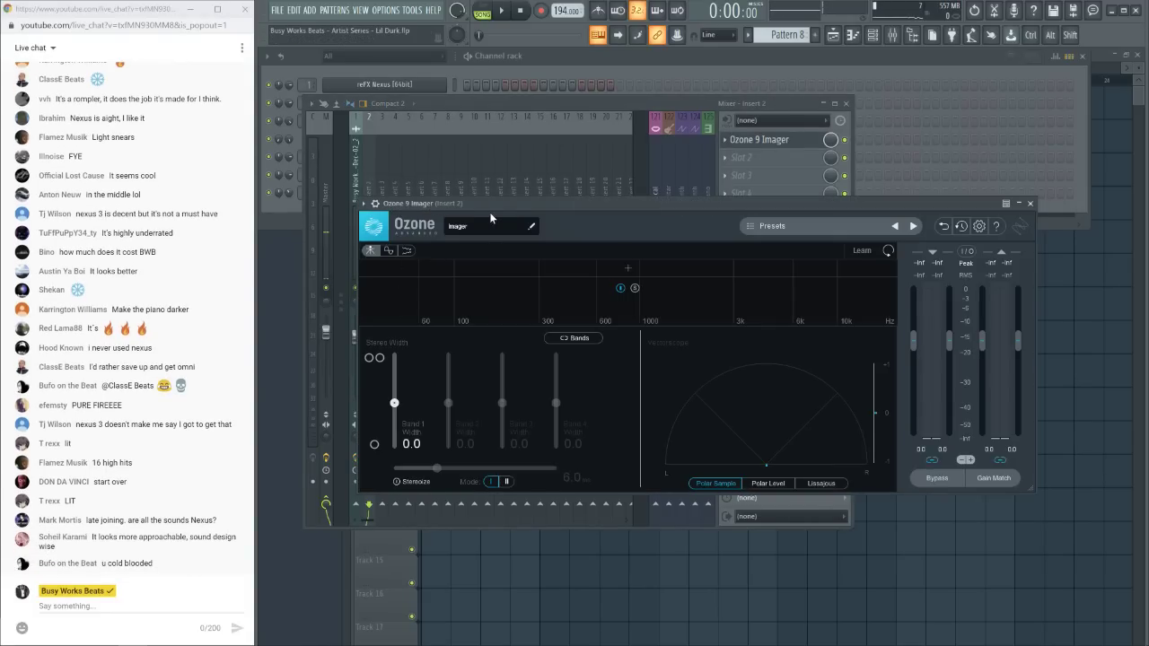
drag(486, 202, 484, 183)
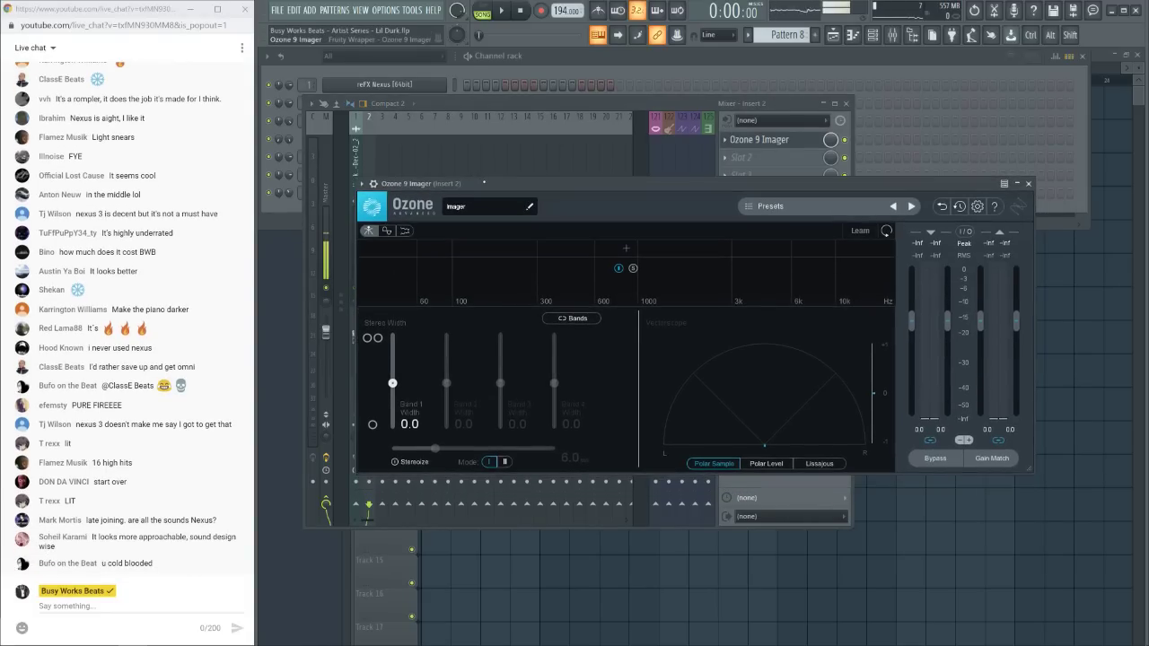
Enable Stereoize in mode II and raise the Band 1 width to 100 during playback, and close the imager
click(401, 463)
click(402, 462)
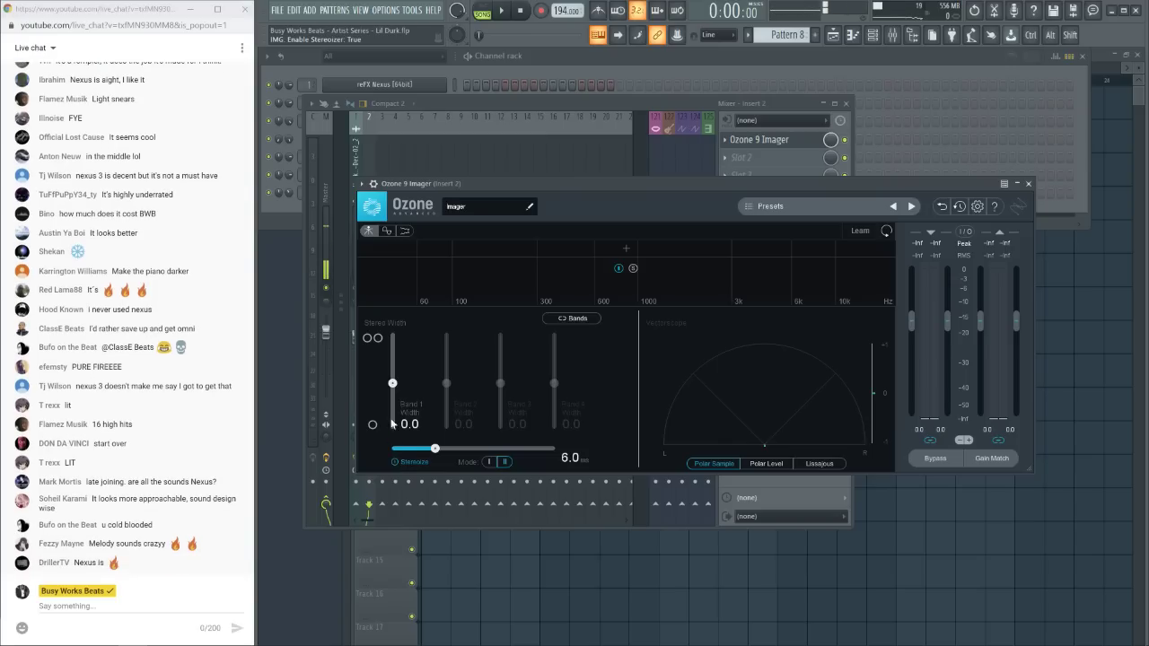
key(space)
drag(392, 384, 392, 335)
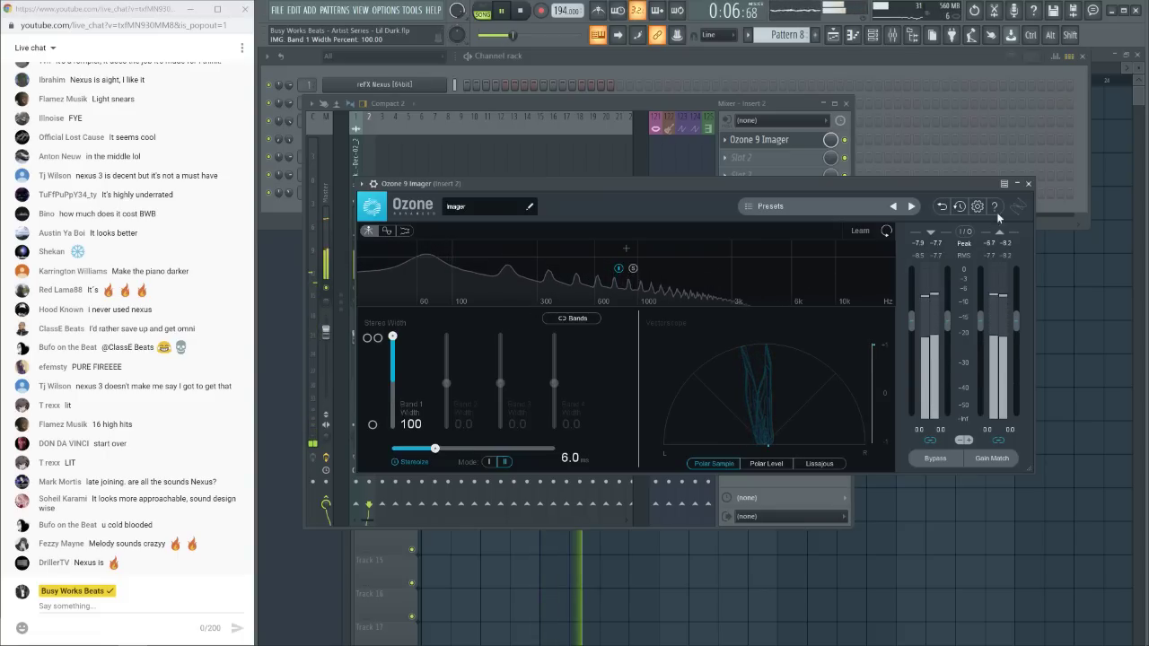
click(1028, 183)
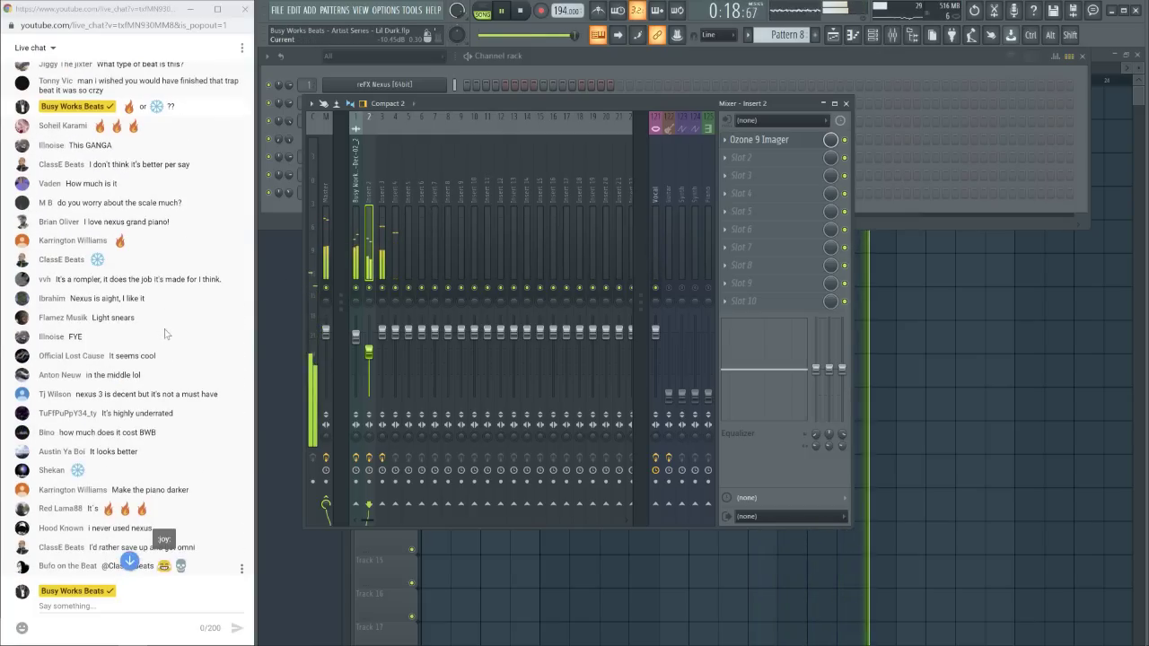
Glance through the live chat, stop playback, and change the first Nexus channel to the Powerful and Bright piano preset
scroll(208, 333, up, 1)
scroll(171, 358, down, 1)
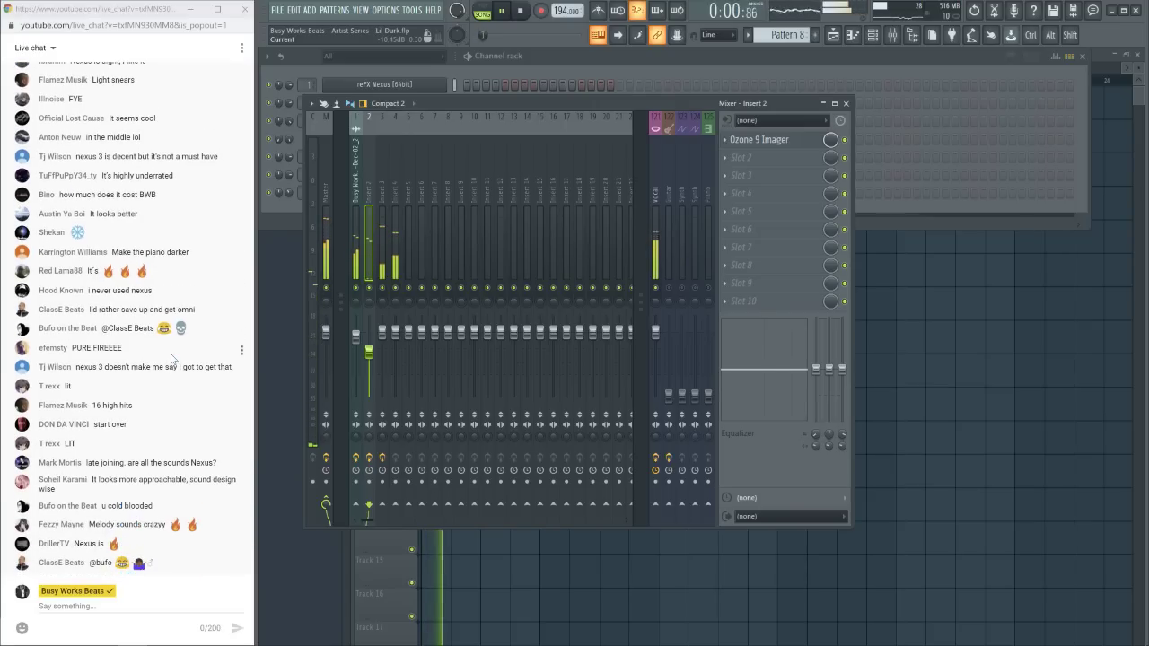
click(588, 60)
key(space)
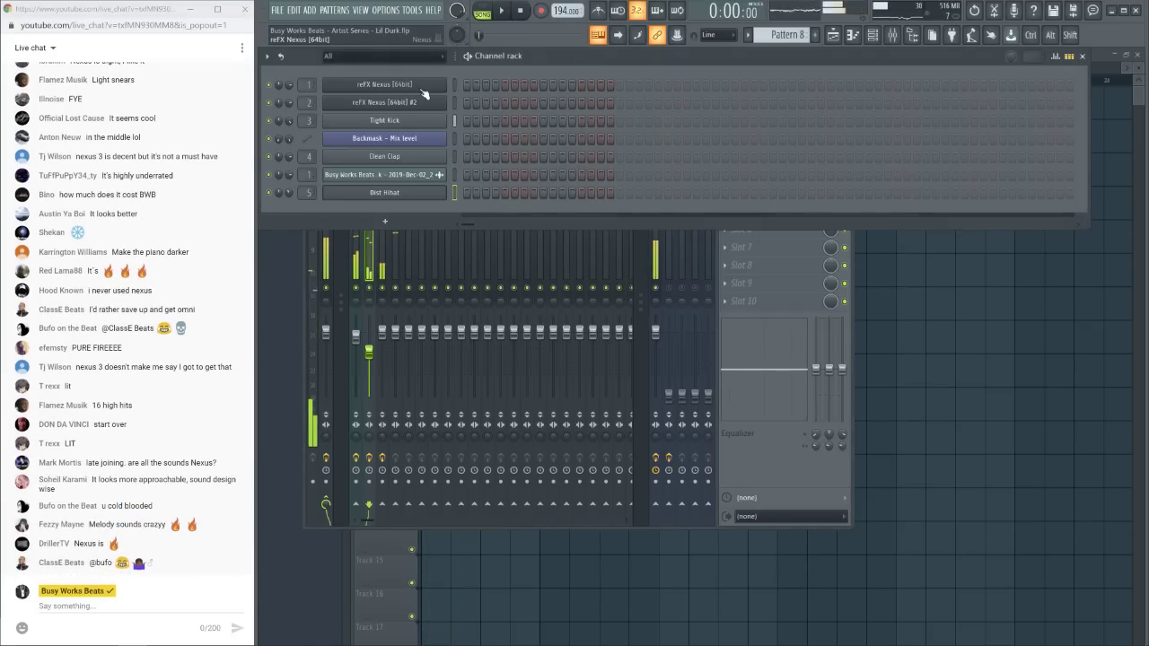
click(422, 88)
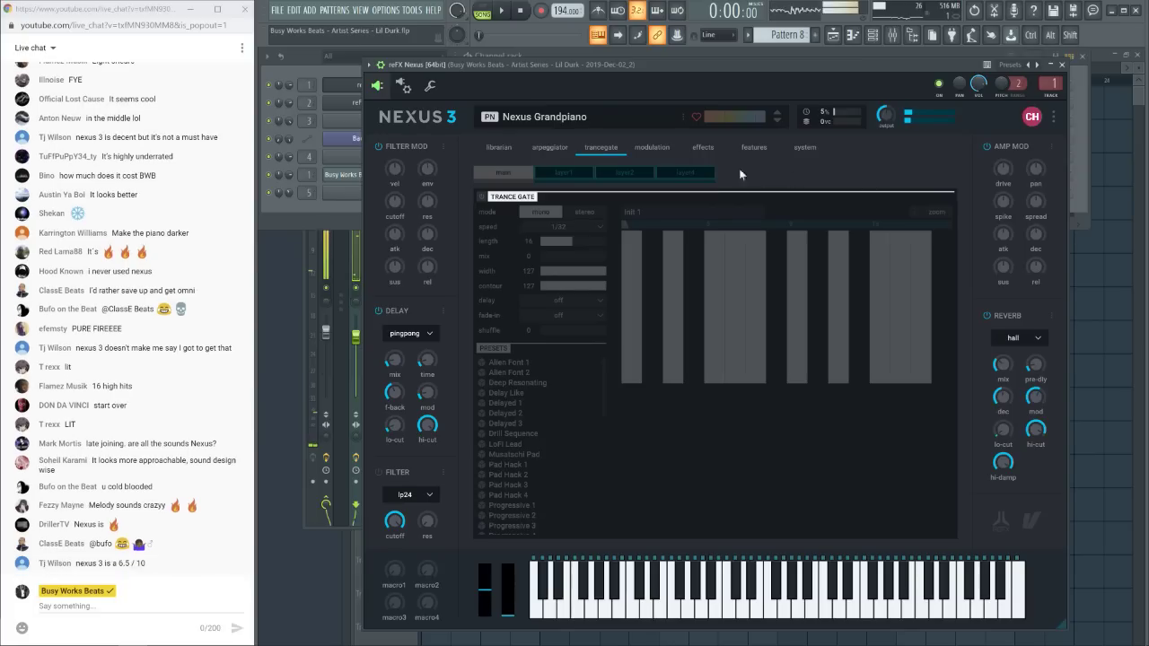
click(499, 147)
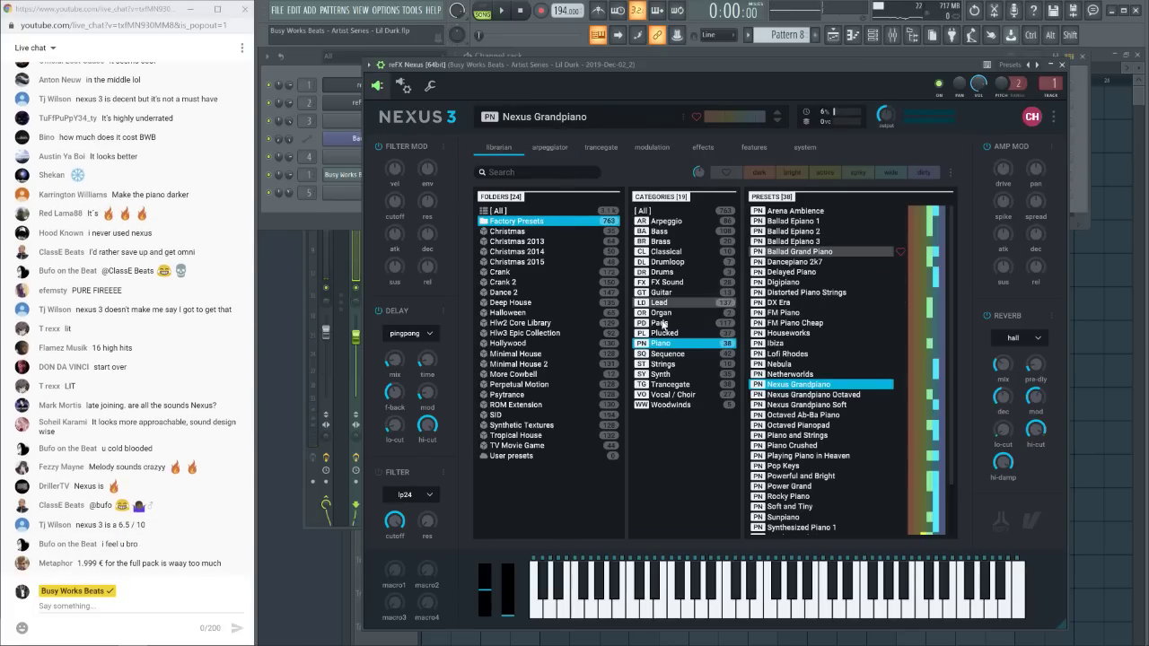
click(682, 344)
scroll(834, 382, down, 2)
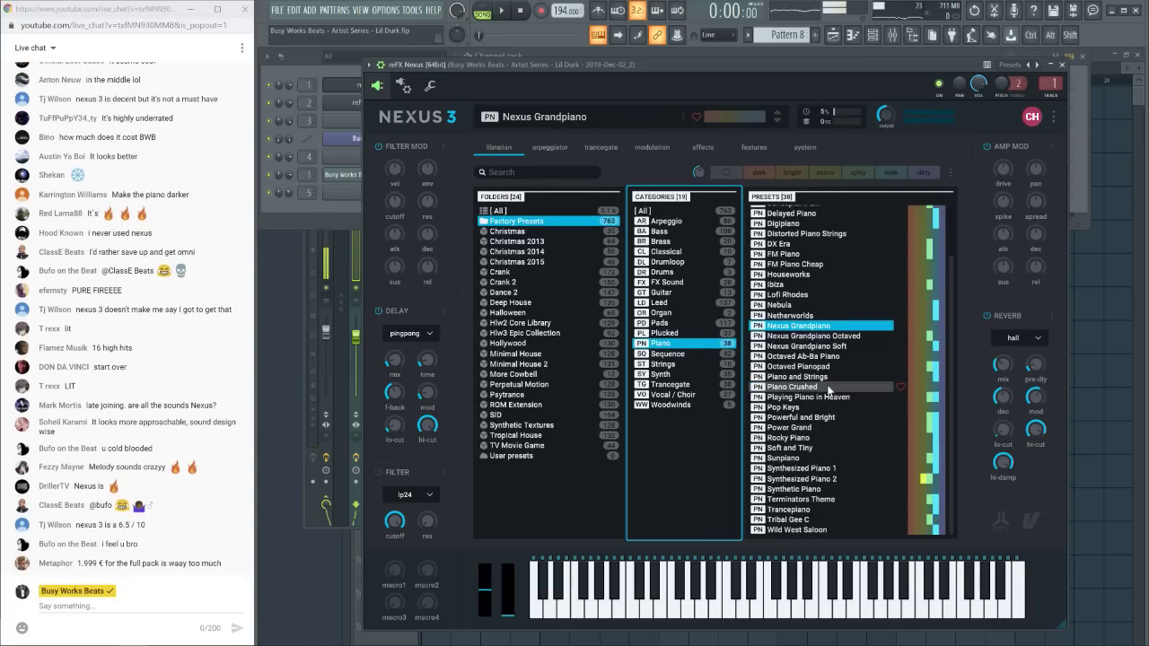
click(810, 418)
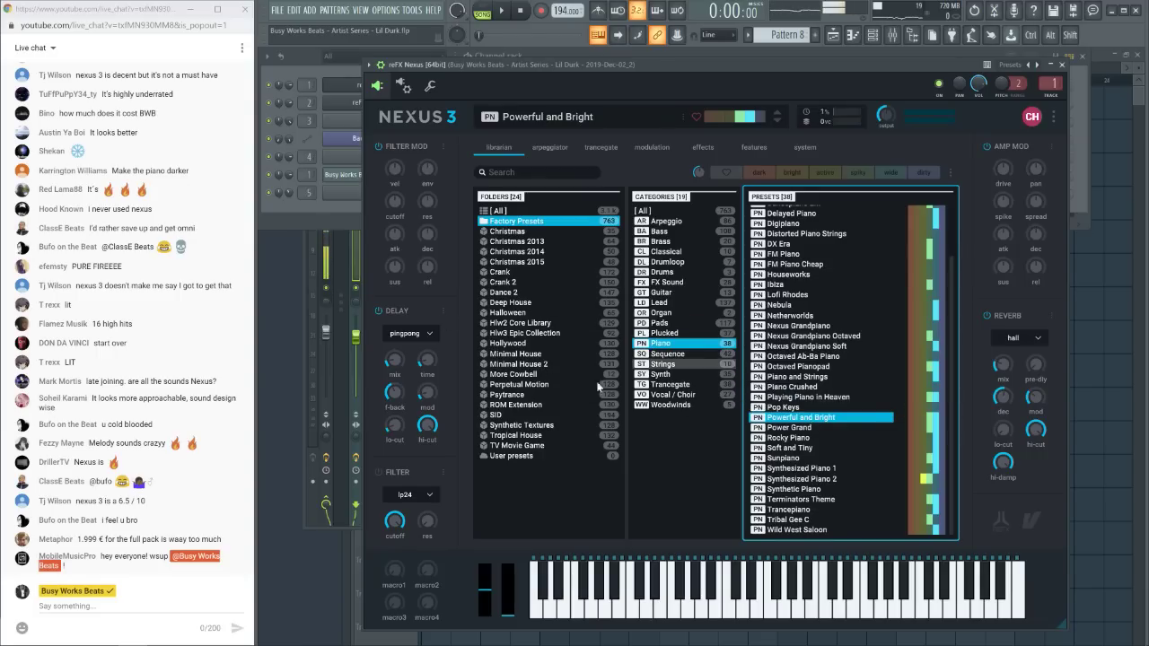
Listen to the arrangement with the Powerful and Bright preset and bring up the first mixer track's effects
key(space)
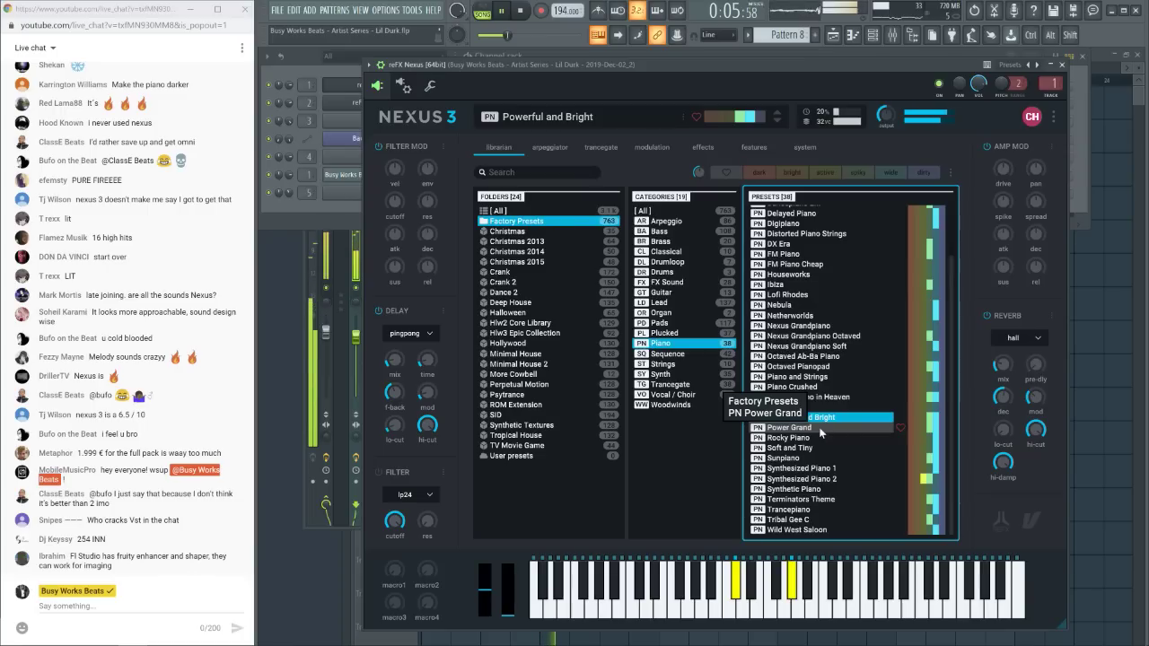
key(space)
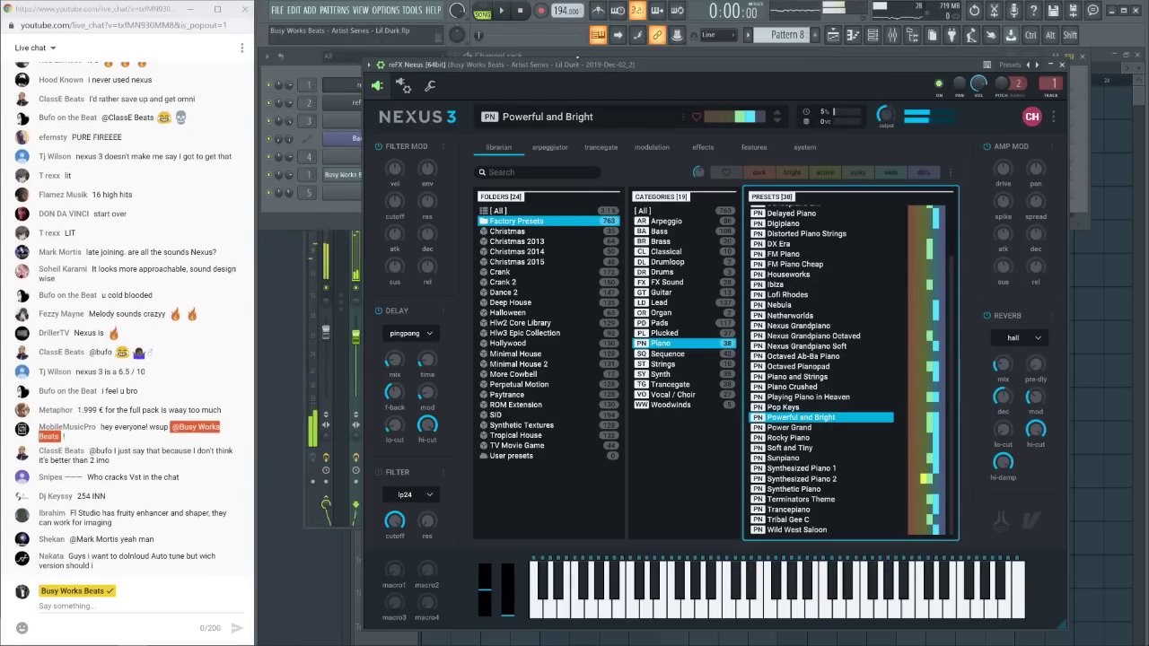
drag(576, 65, 564, 162)
key(space)
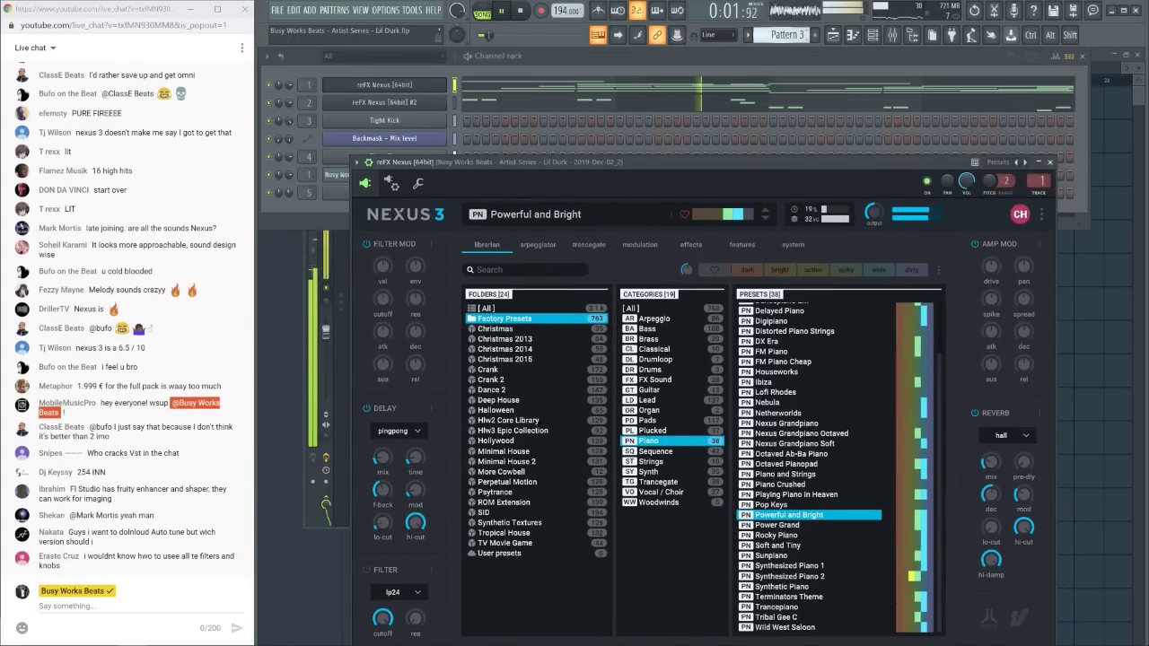
scroll(788, 34, up, 1)
click(893, 36)
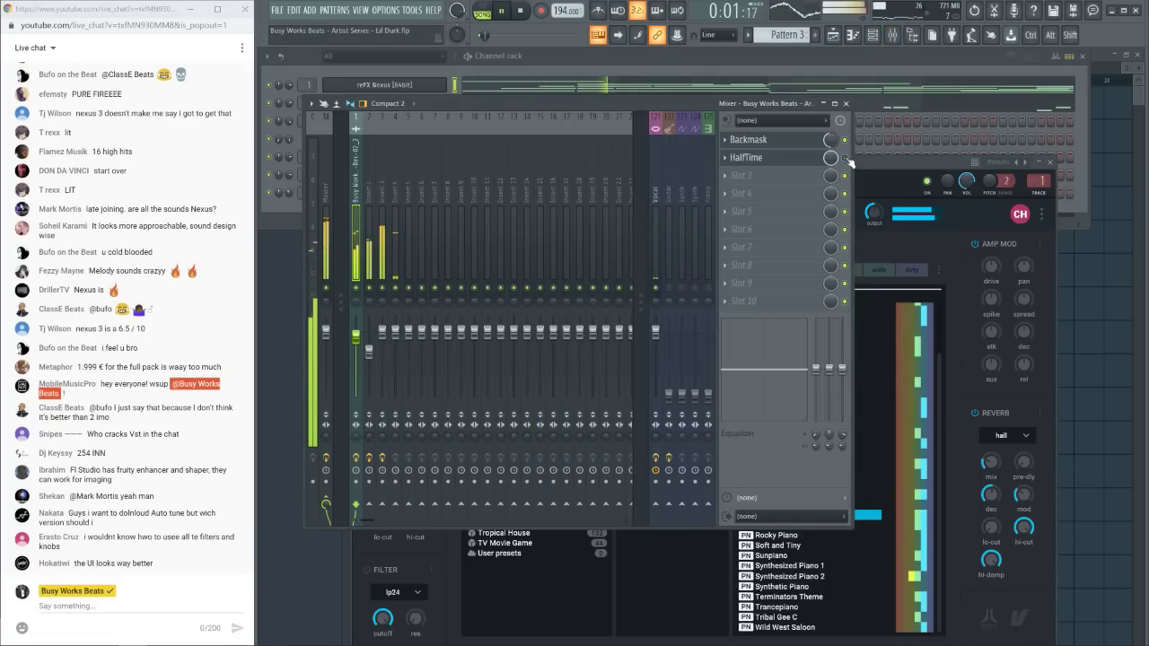
In Pattern 3's Nexus notes, merge the repeated C6 in bar 2 and the repeated G#5 across bars 5 and 6 into single longer notes
key(F7)
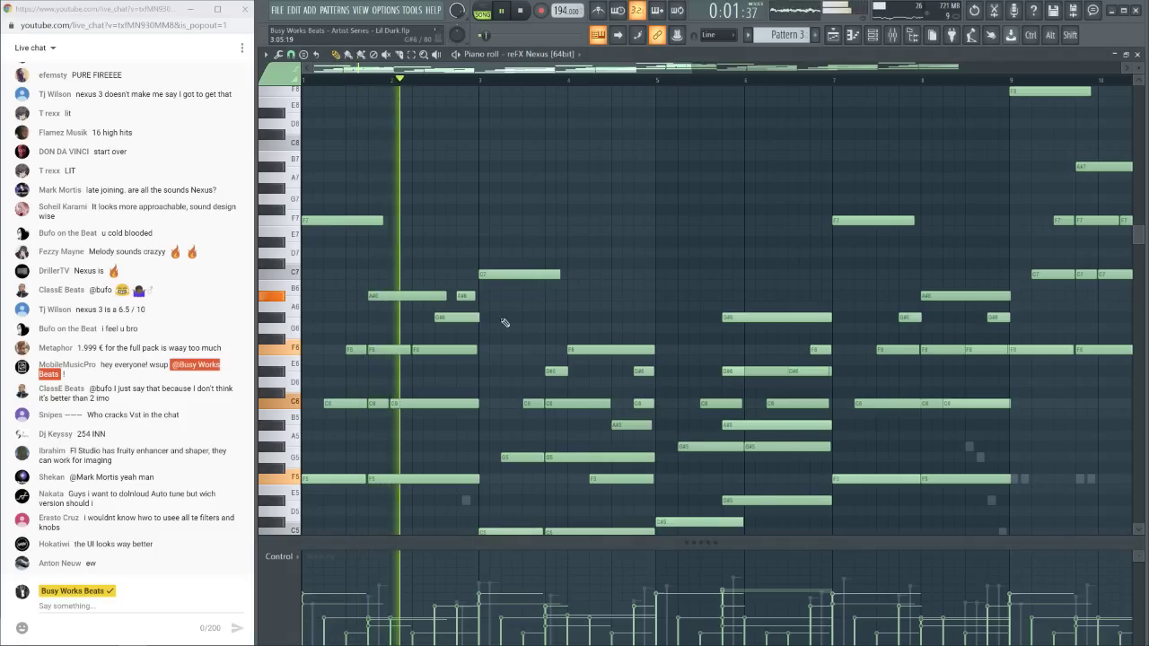
right_click(405, 402)
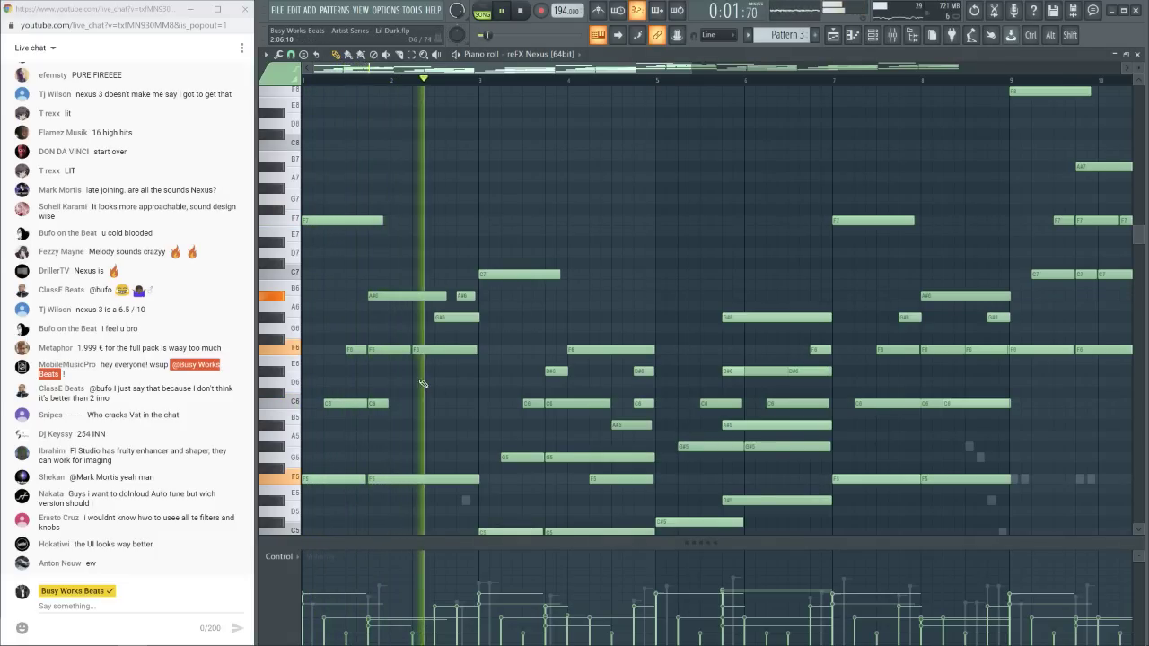
drag(386, 403, 477, 403)
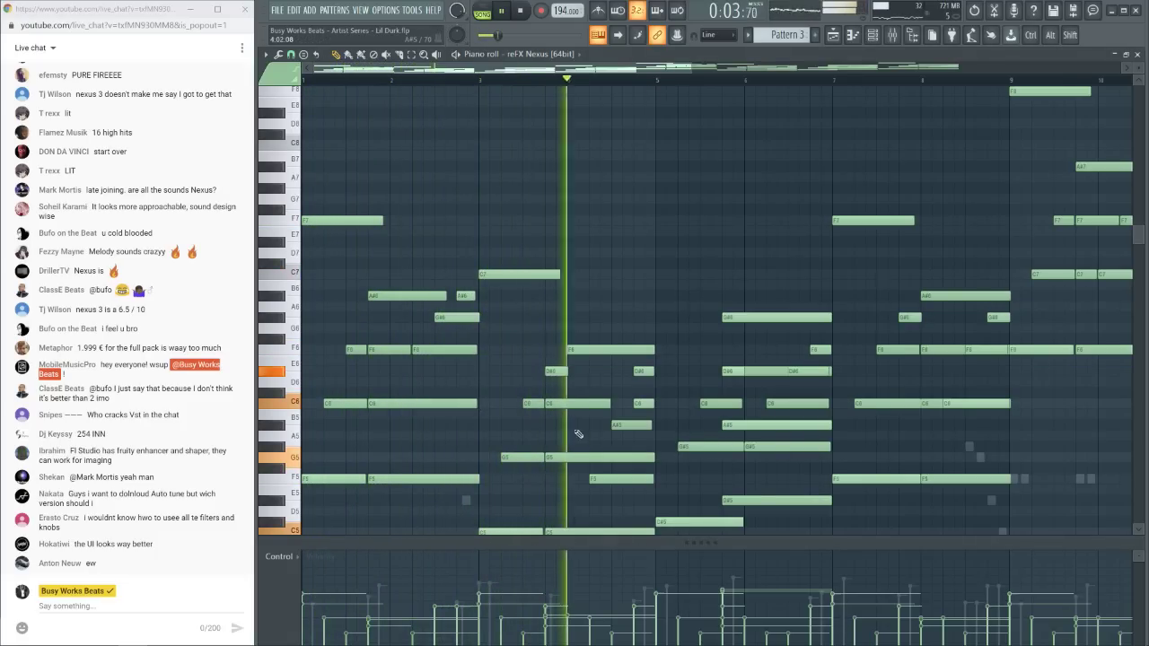
scroll(586, 444, down, 3)
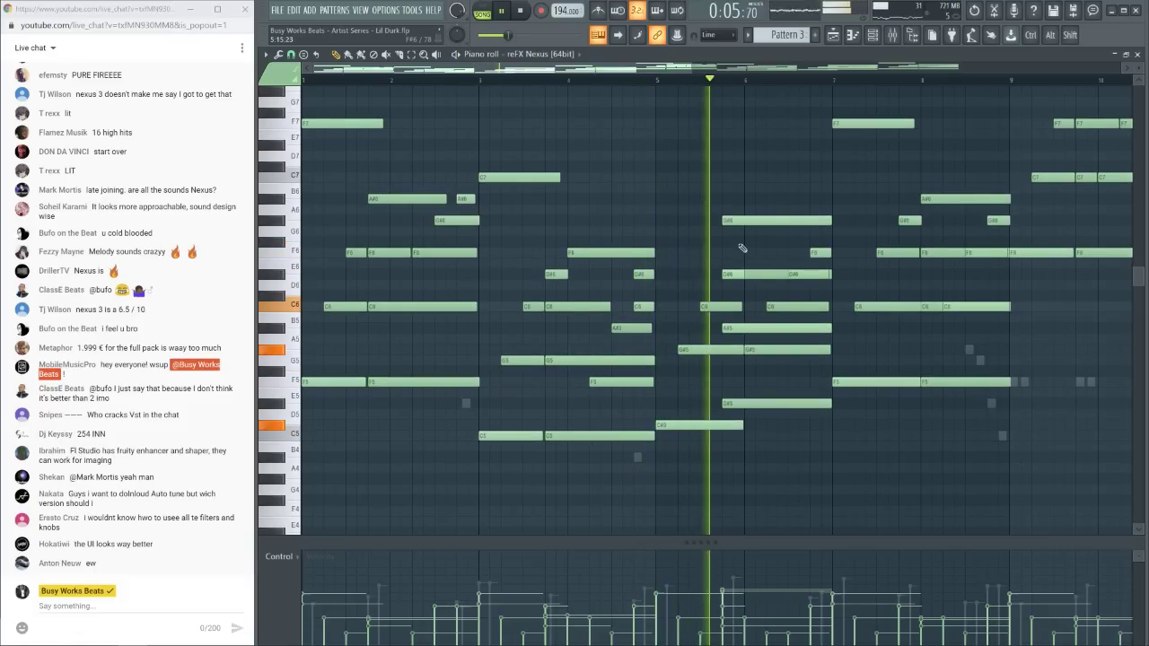
mouse_move(830, 349)
mouse_down()
mouse_move(806, 351)
mouse_move(831, 351)
mouse_up()
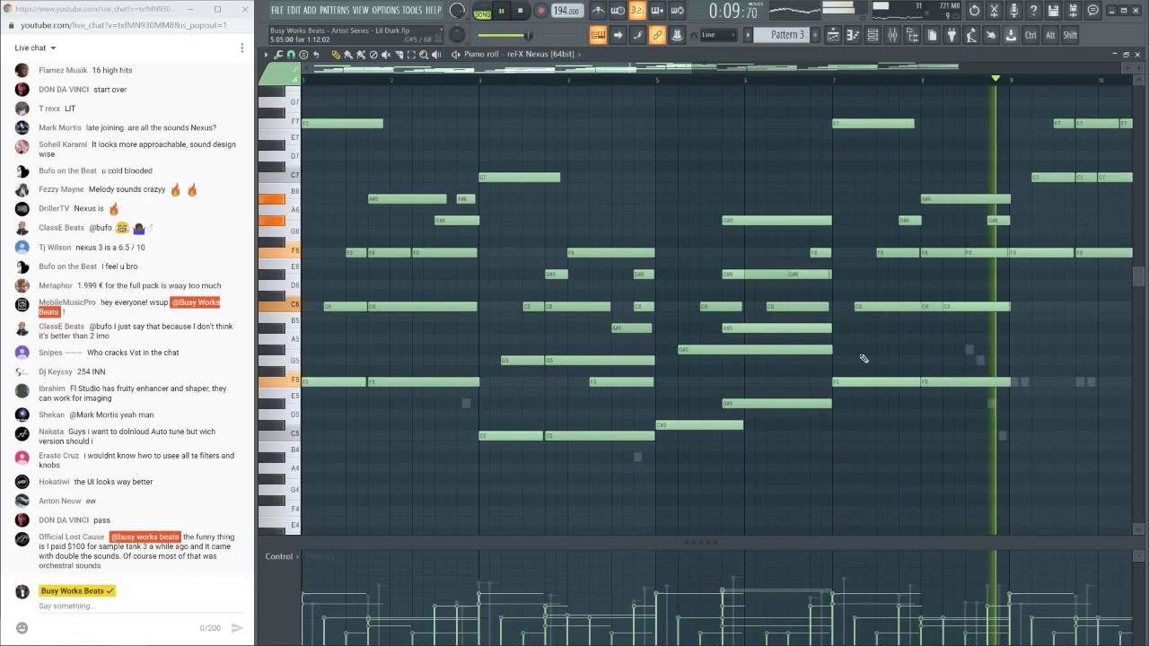
scroll(960, 353, up, 5)
scroll(960, 353, down, 4)
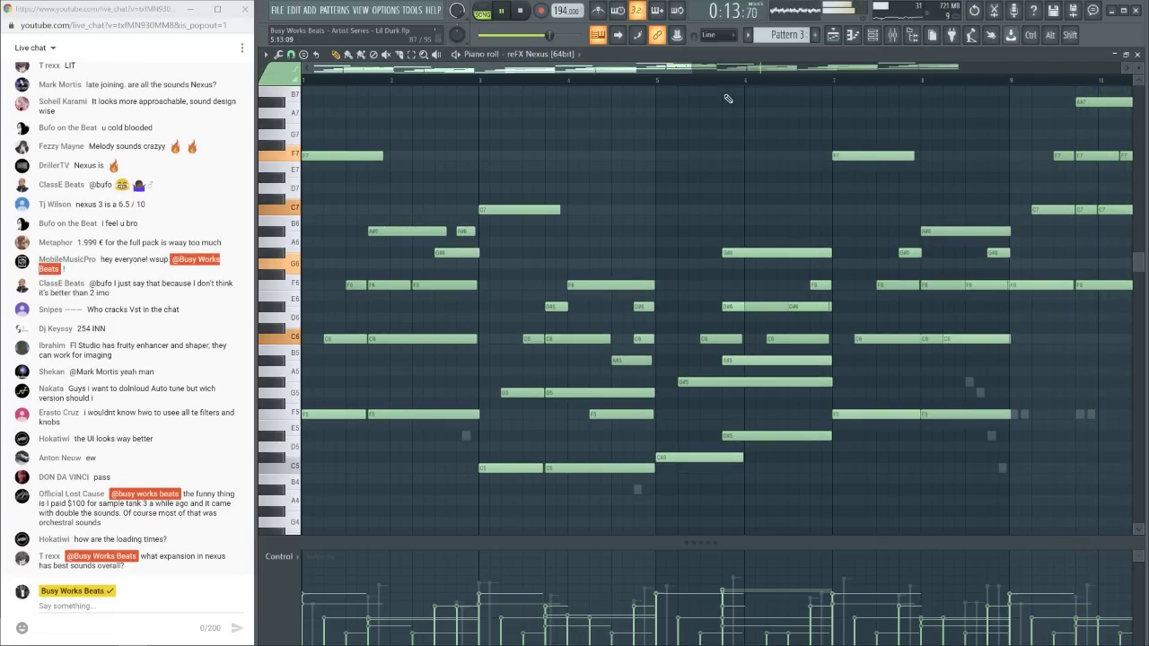
scroll(715, 82, down, 3)
key(space)
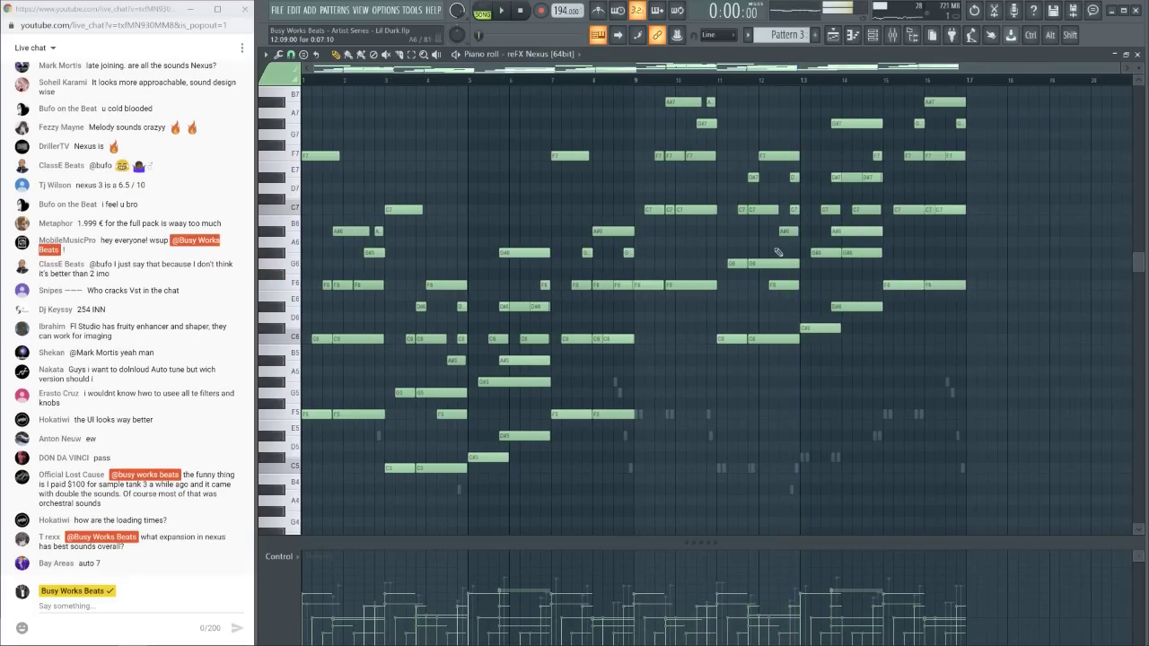
Play the beat, switch the first Nexus channel to the Arena Ambience piano preset, and move the plugin window clear of the mixer tracks
key(space)
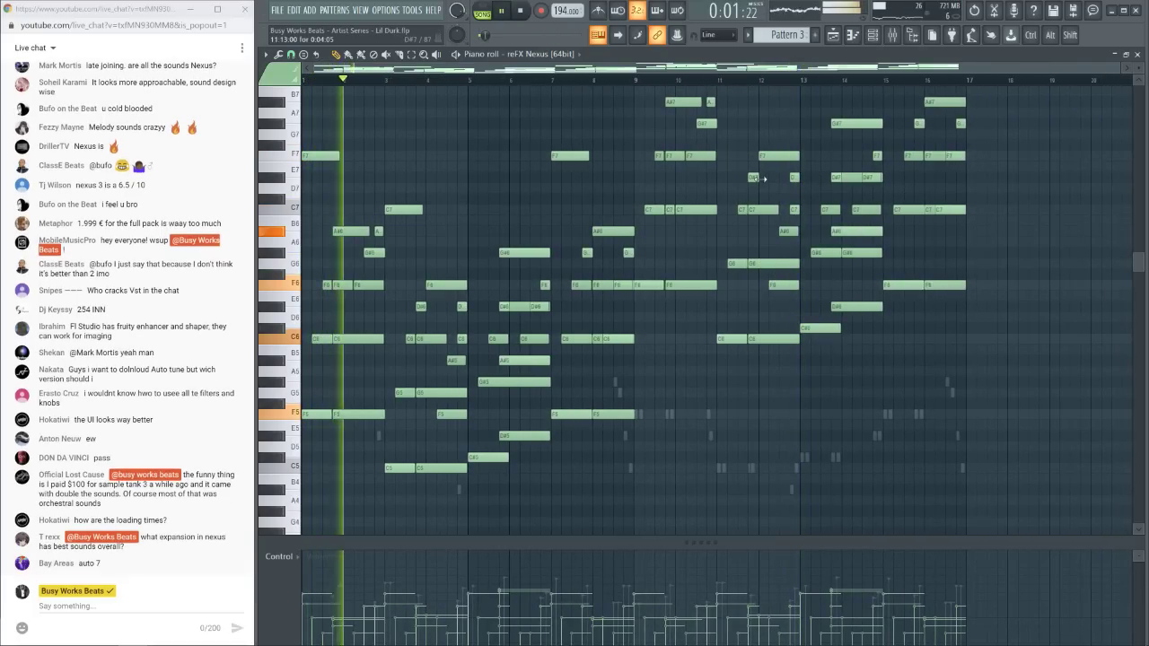
key(F9)
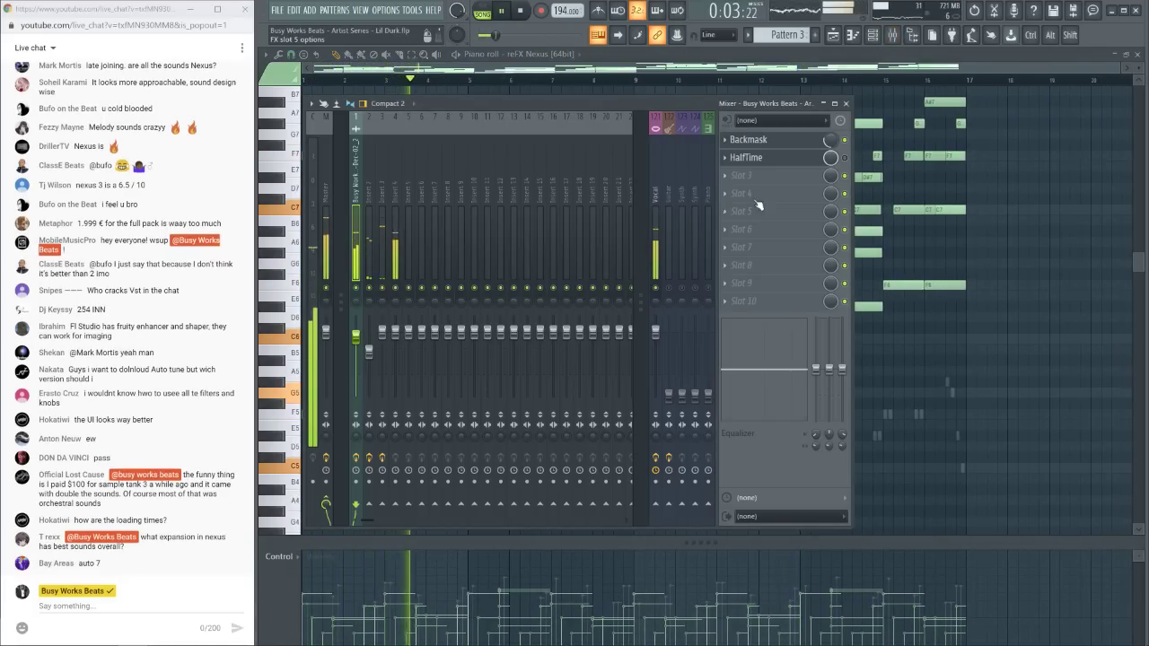
key(F6)
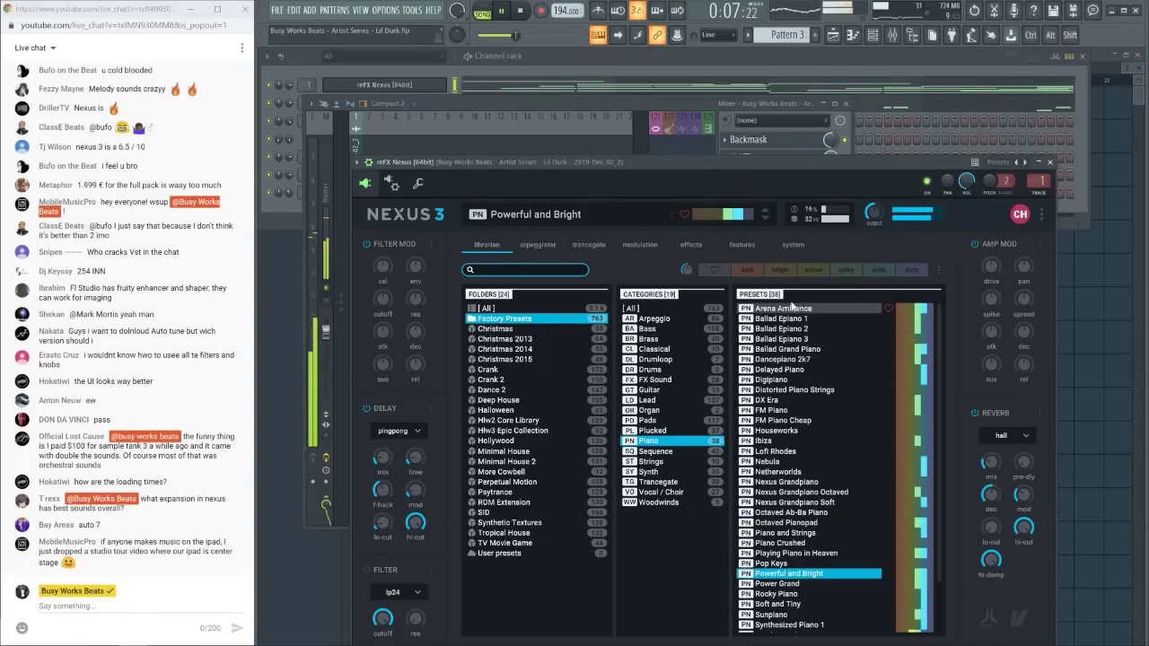
click(793, 311)
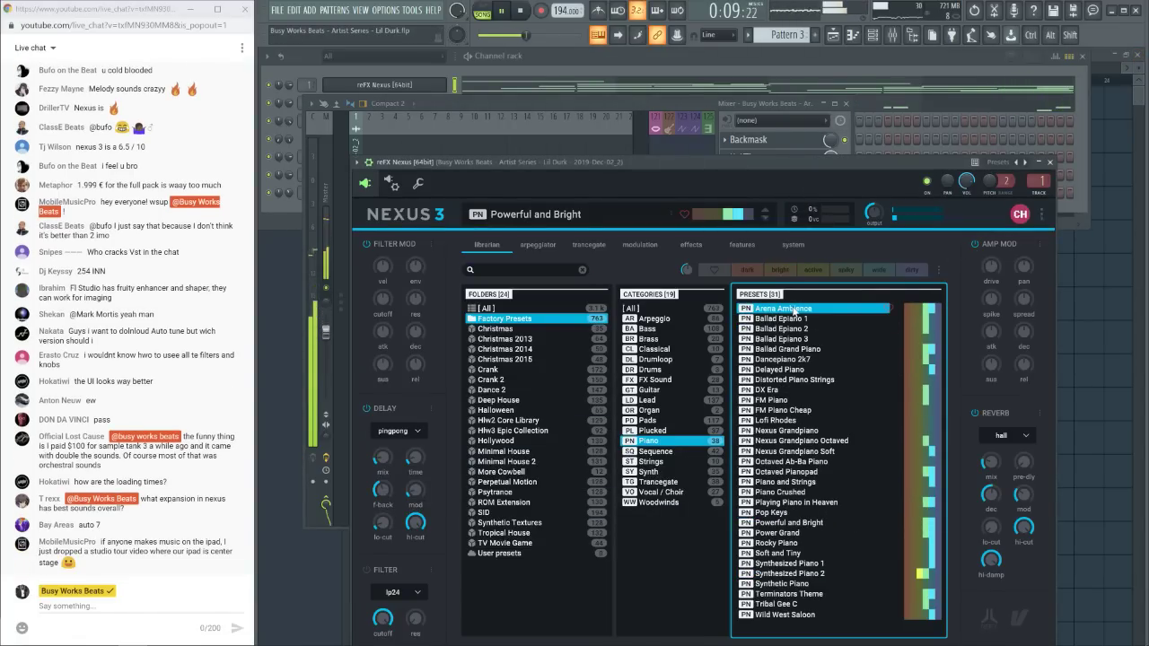
drag(708, 161, 865, 150)
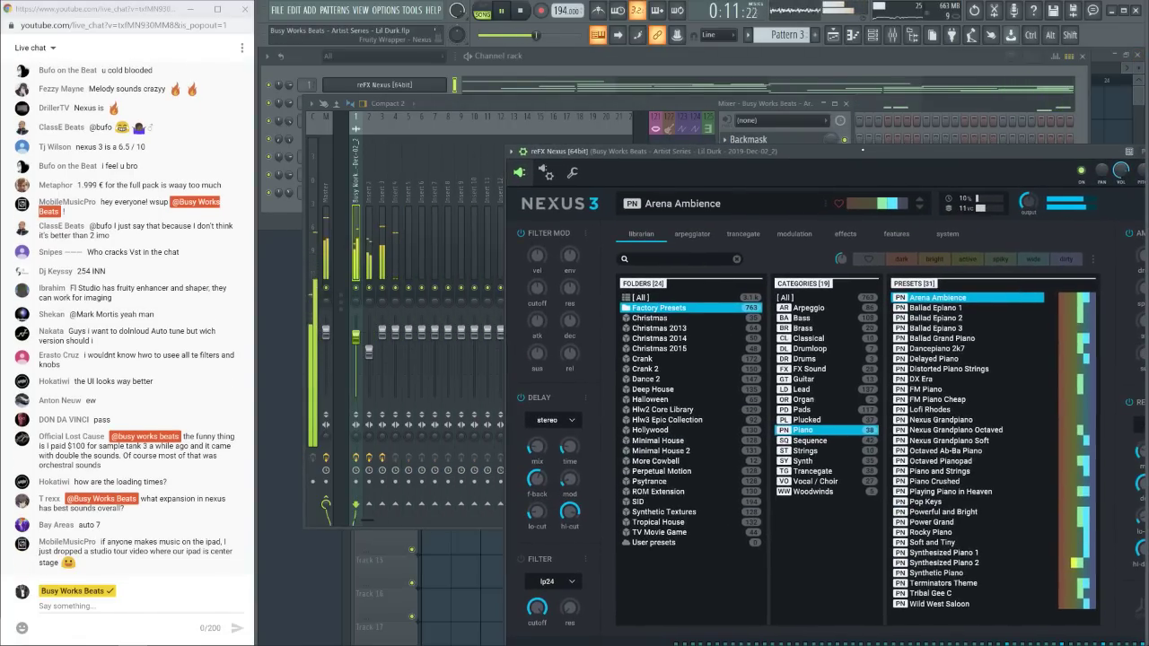
Find the Tight Kick's mixer track, Insert 3, during playback and reset its volume to the default level
click(383, 193)
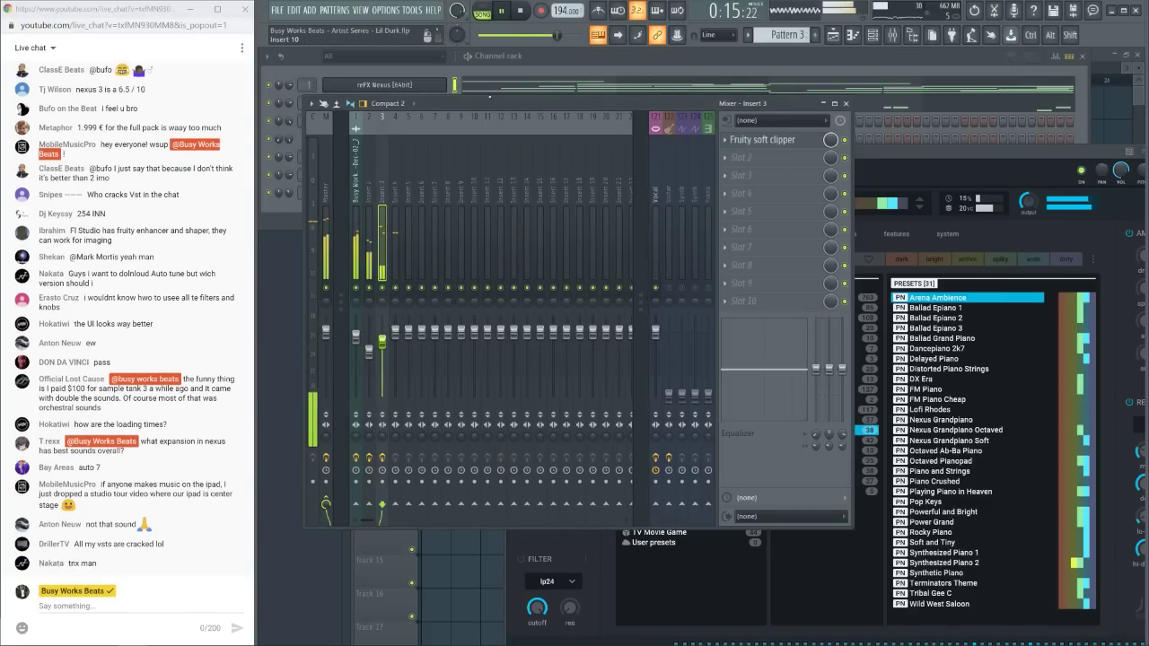
key(F6)
click(386, 121)
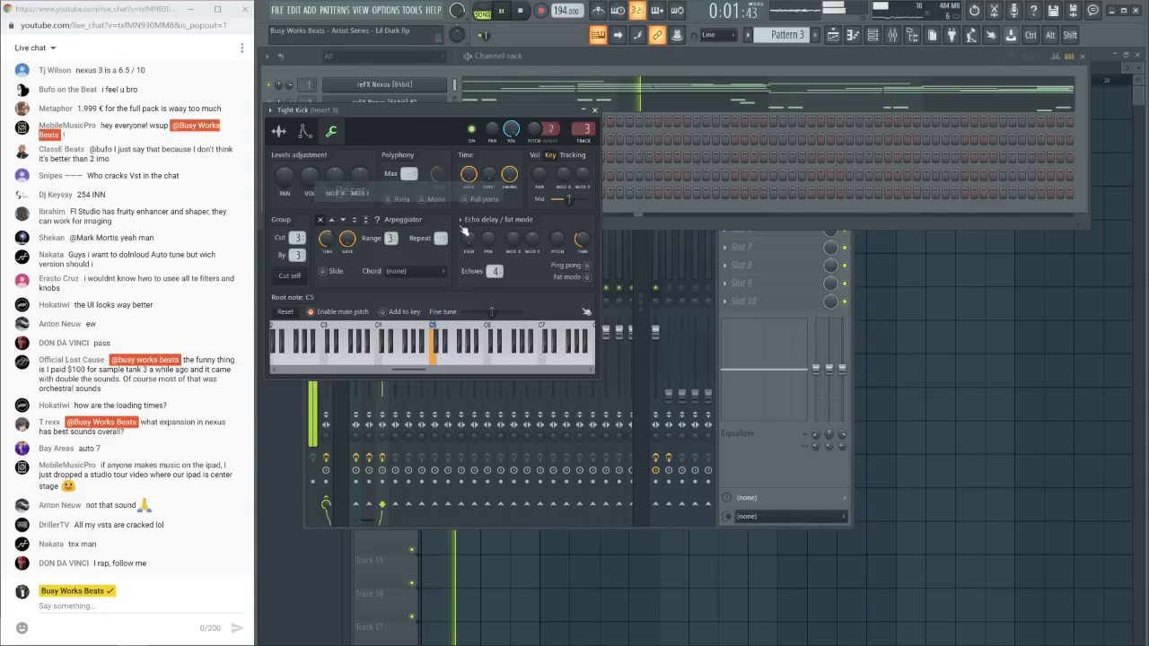
key(F9)
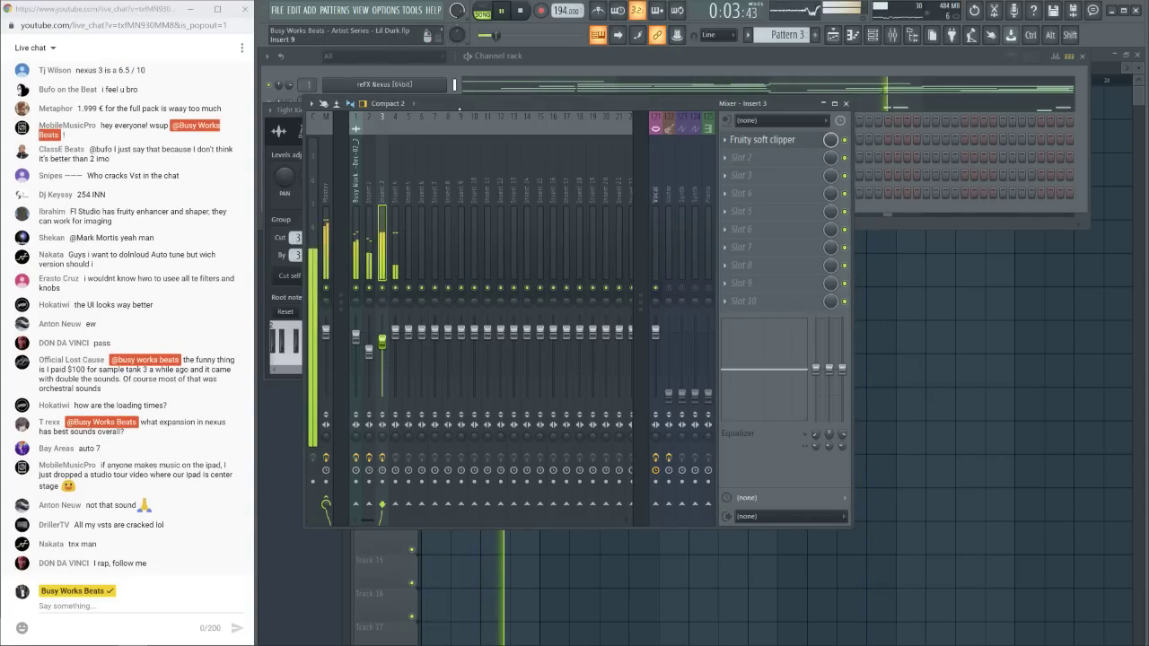
drag(451, 135, 461, 233)
click(359, 119)
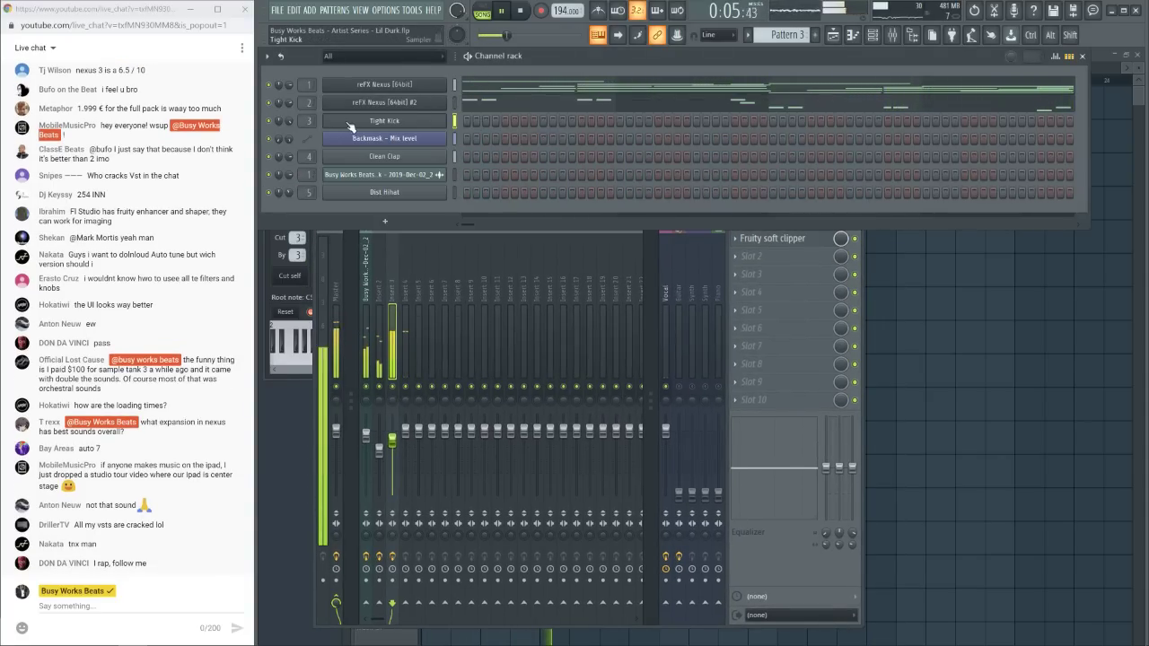
right_click(392, 438)
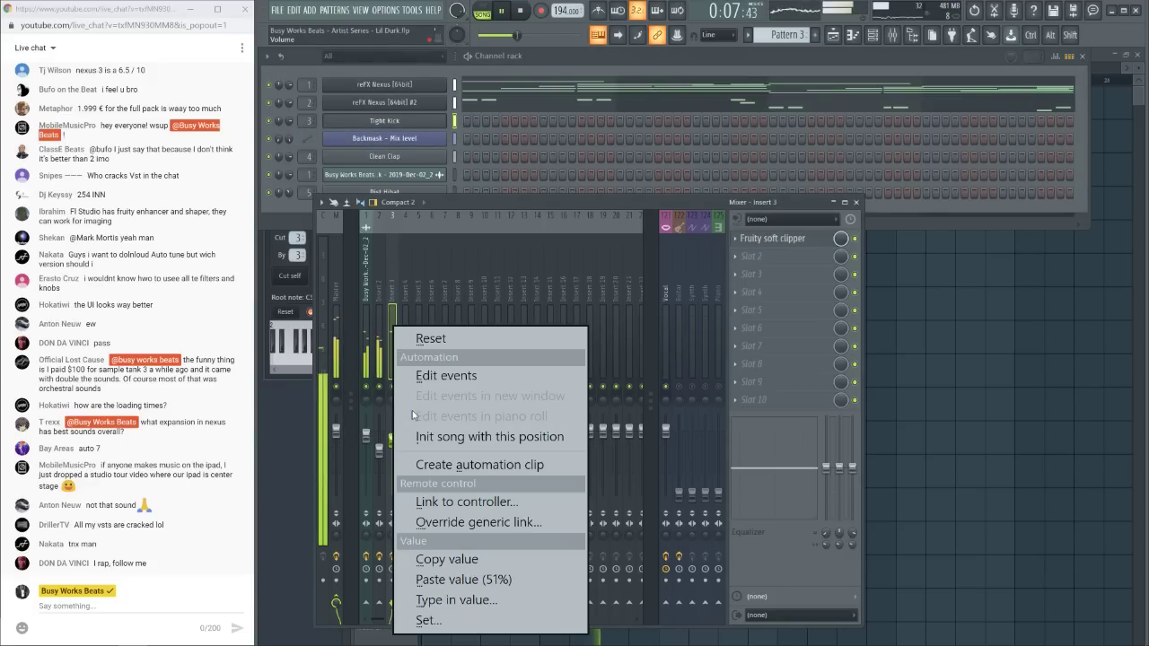
click(422, 335)
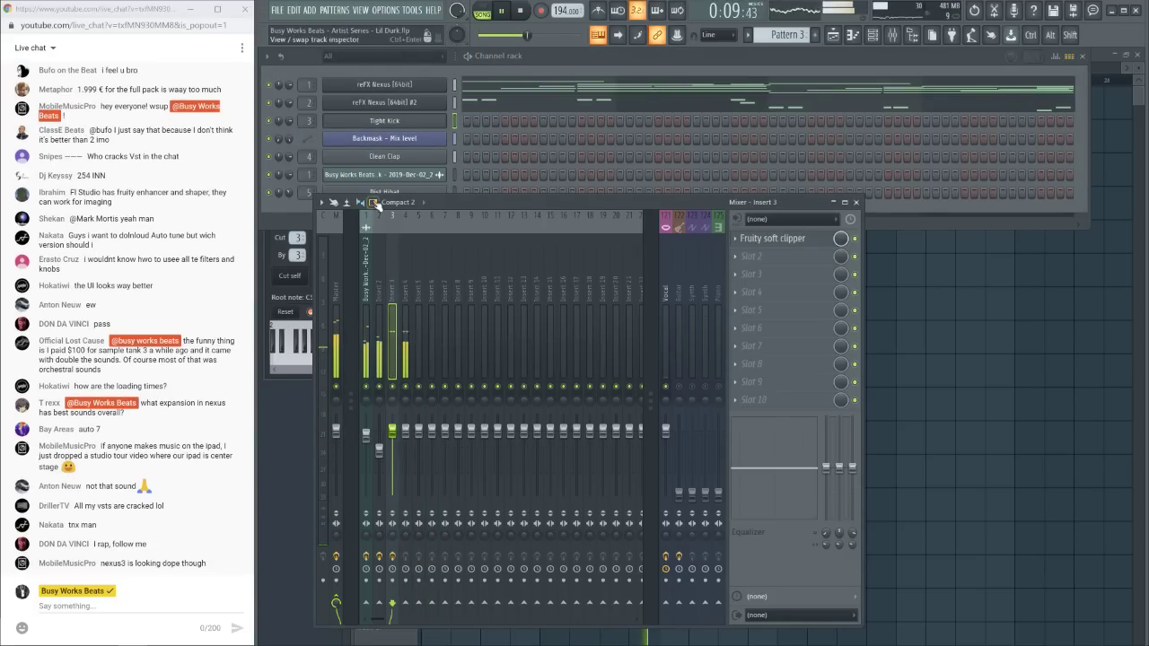
Enable the Tight Kick's volume envelope and lower its time and level settings, including hold and release, to shorten the sound
click(380, 197)
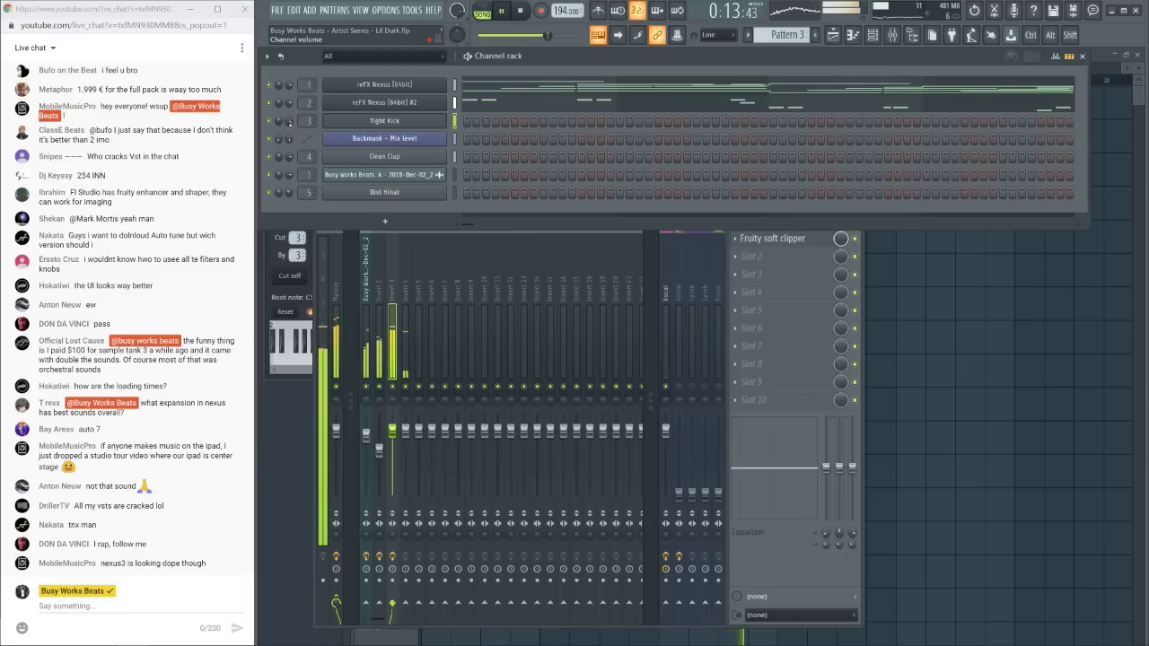
click(384, 121)
click(310, 132)
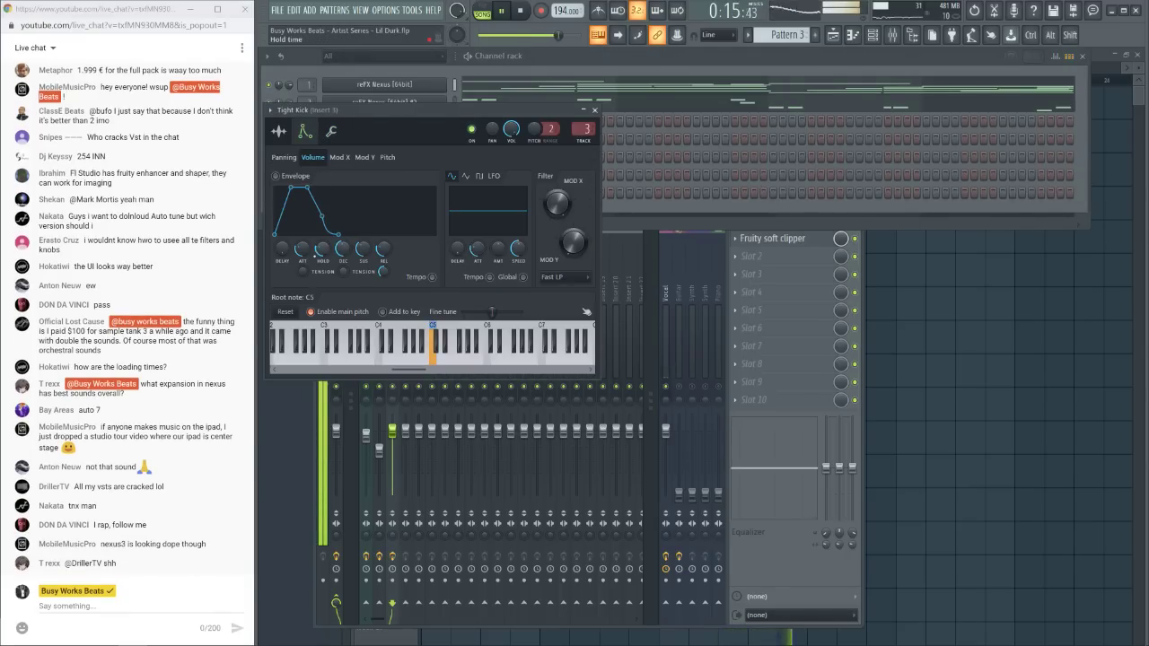
drag(384, 248, 322, 260)
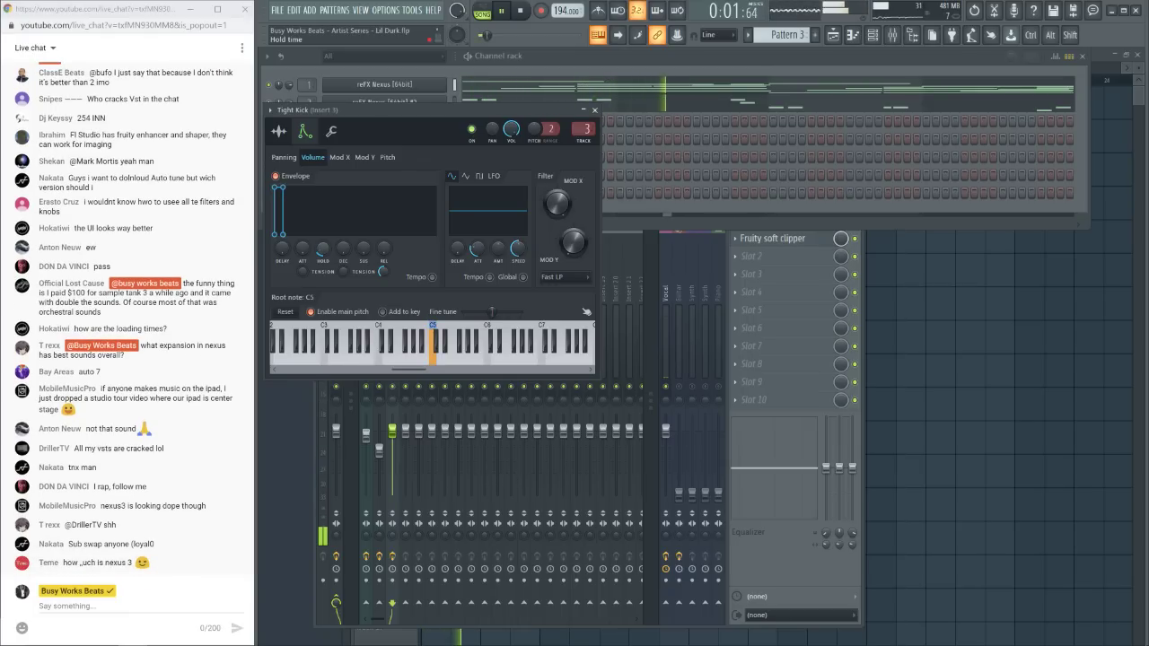
Raise the trim on the Tight Kick sample to cut off its silent tail, and stop playback
click(279, 131)
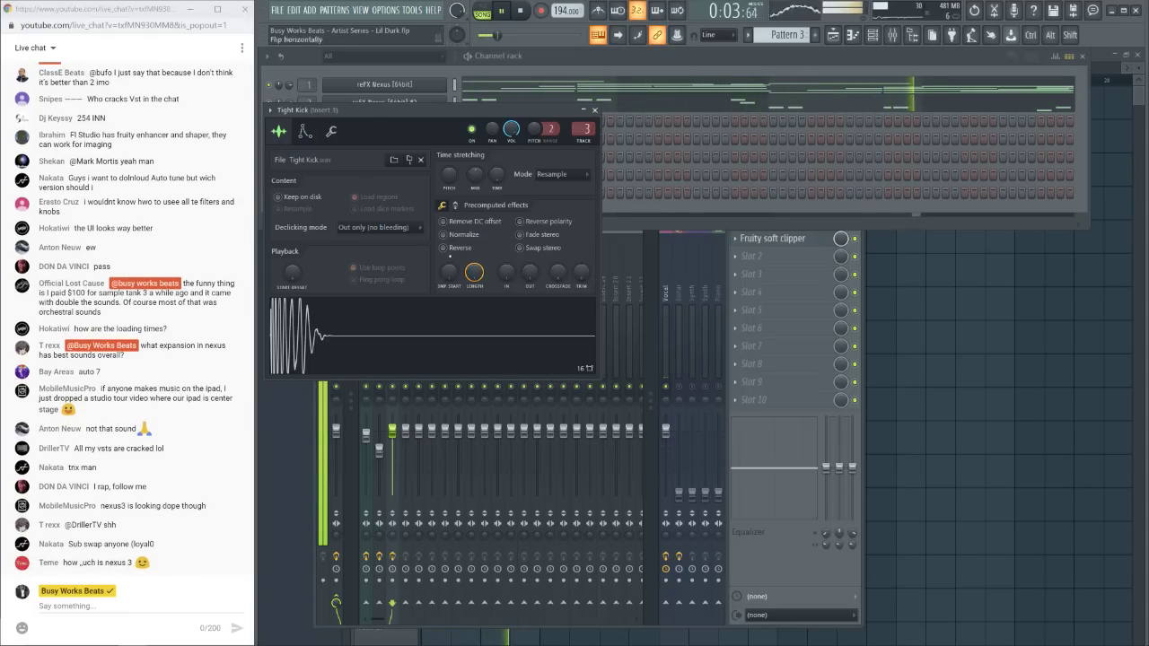
drag(580, 272, 580, 256)
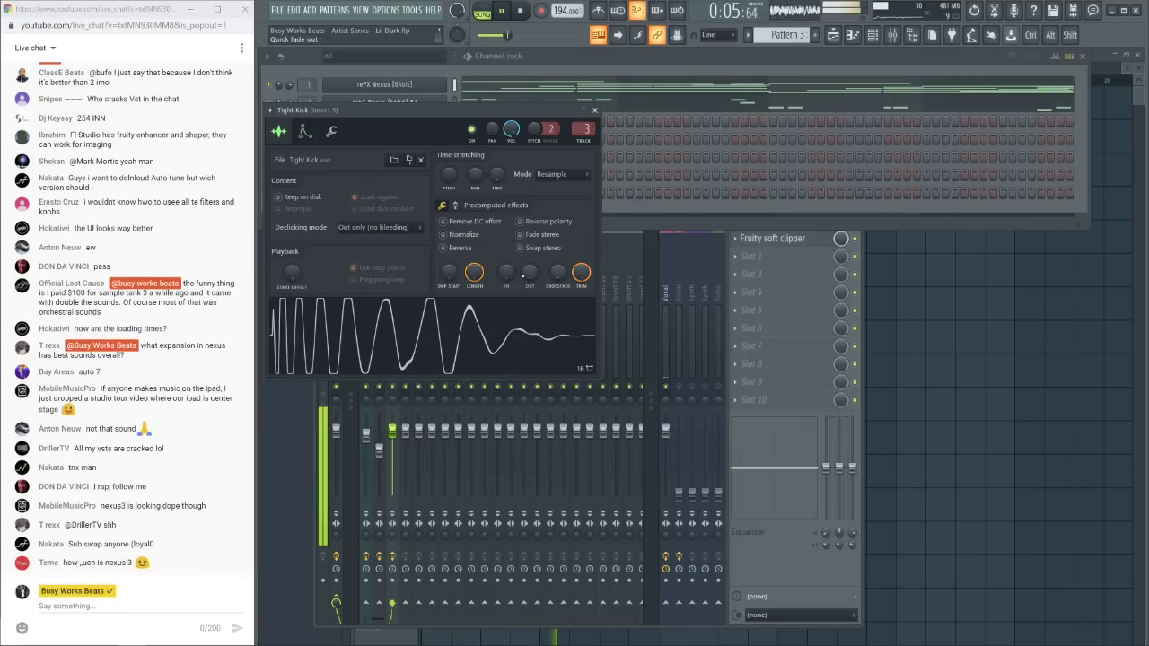
click(765, 411)
key(space)
Check the effects and levels of the first, master and Insert 3 mixer tracks while playing the beat
click(366, 287)
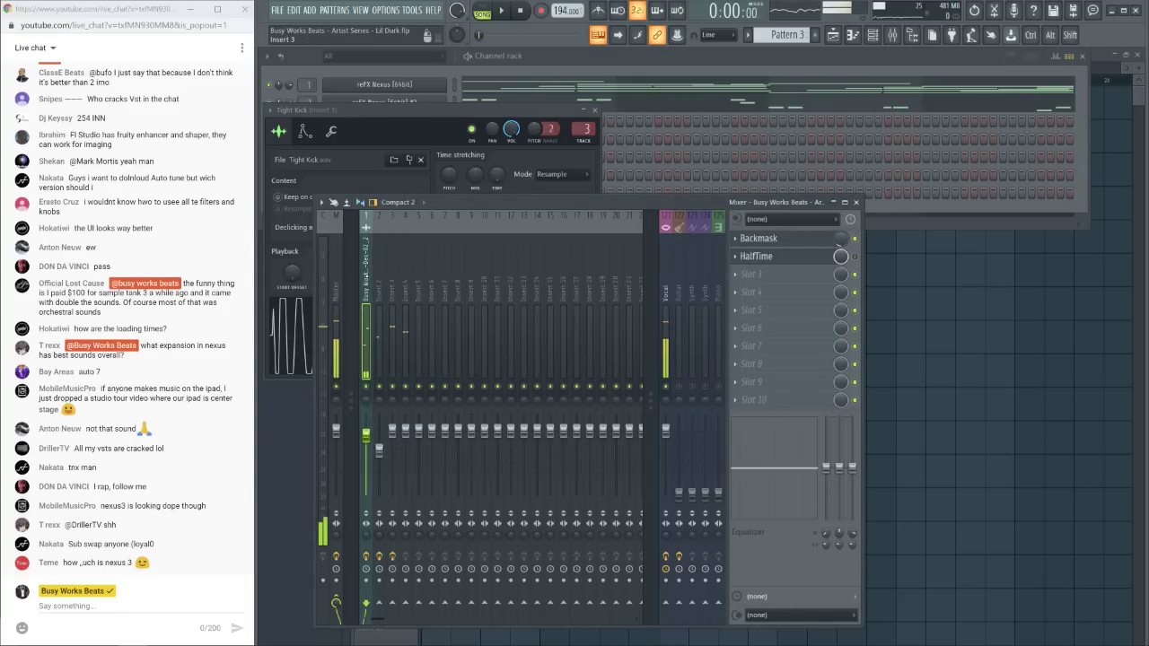
click(337, 285)
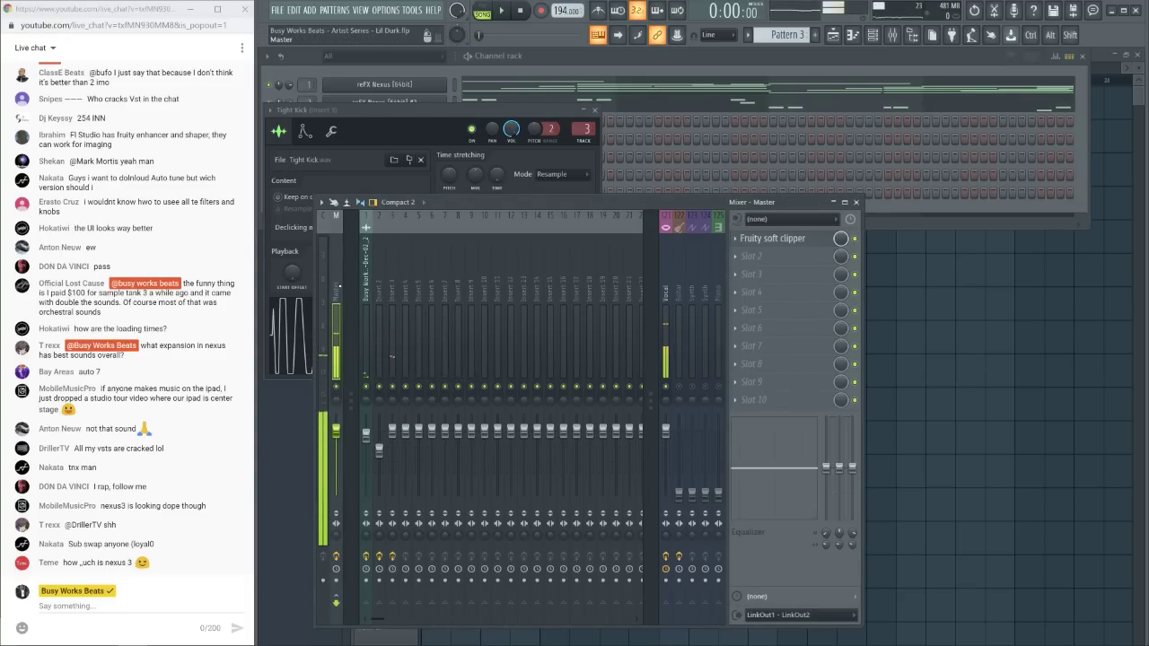
key(space)
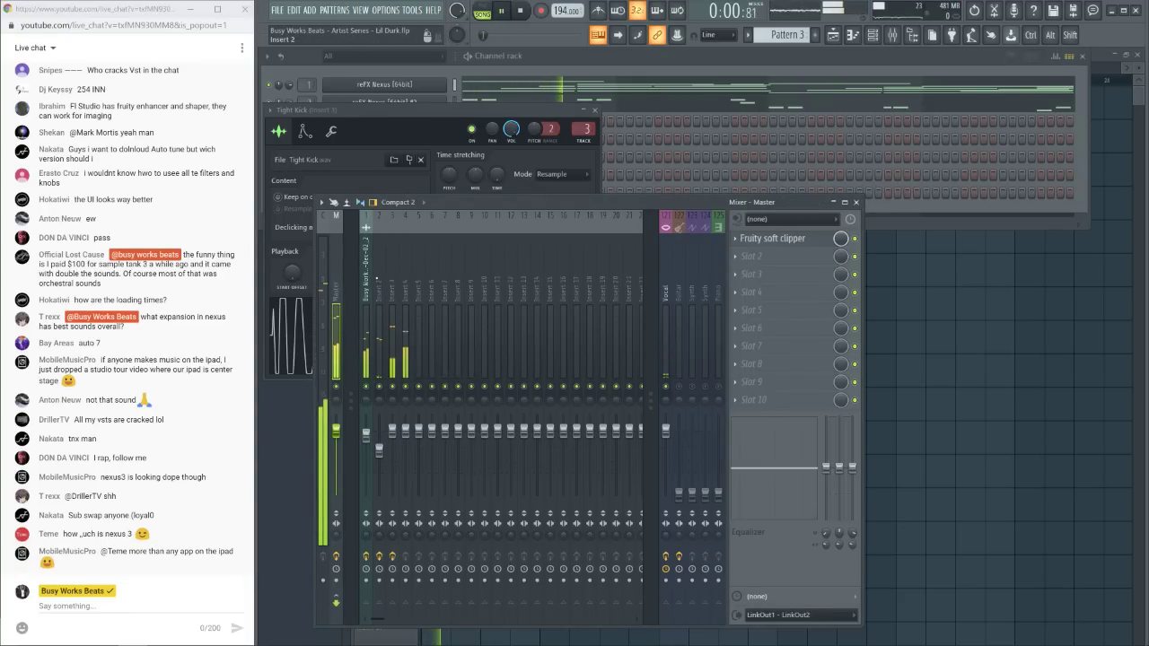
key(space)
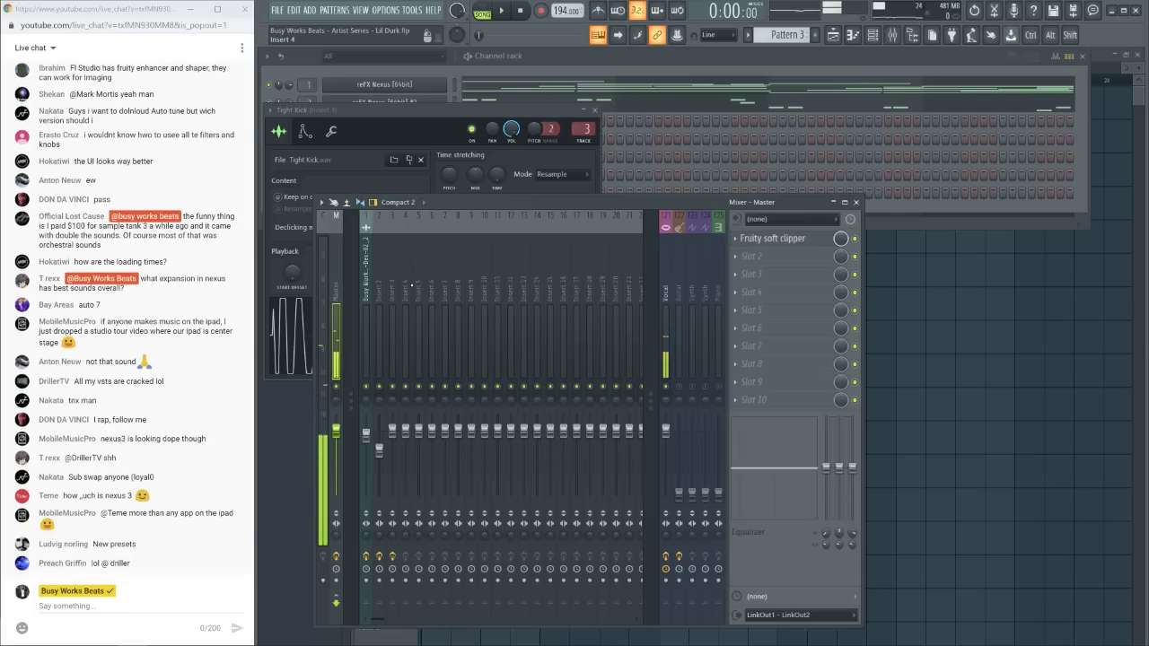
key(space)
key(space)
click(391, 296)
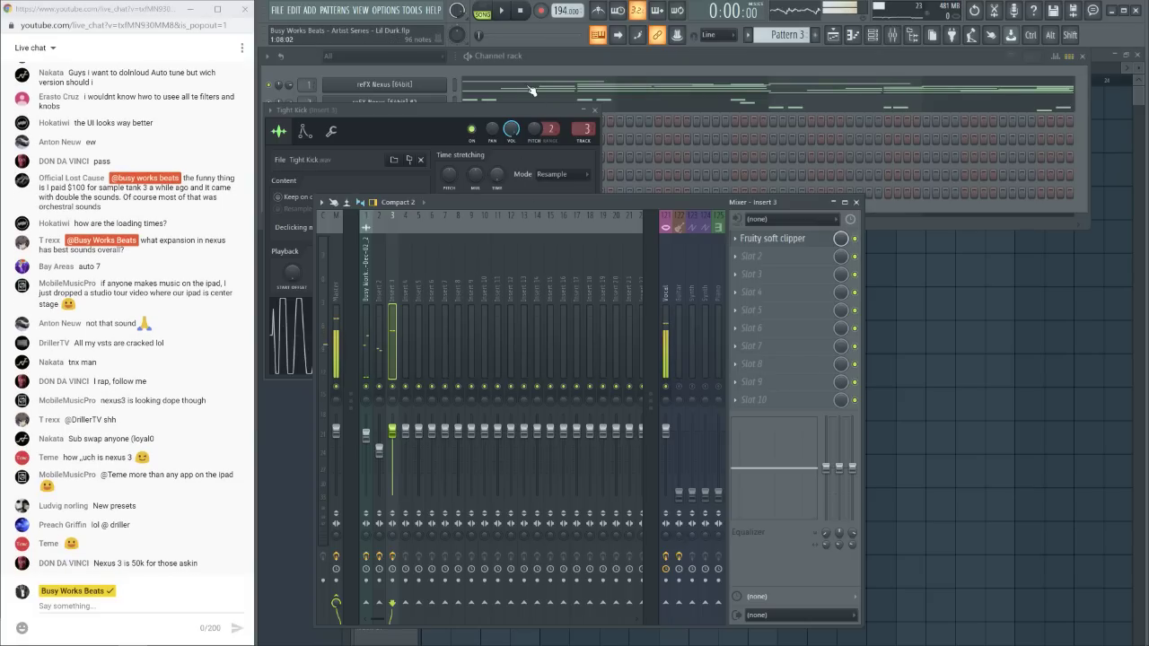
Look over the first Nexus channel's piano presets, close the plugin, and replay the beat to judge the mix
click(384, 84)
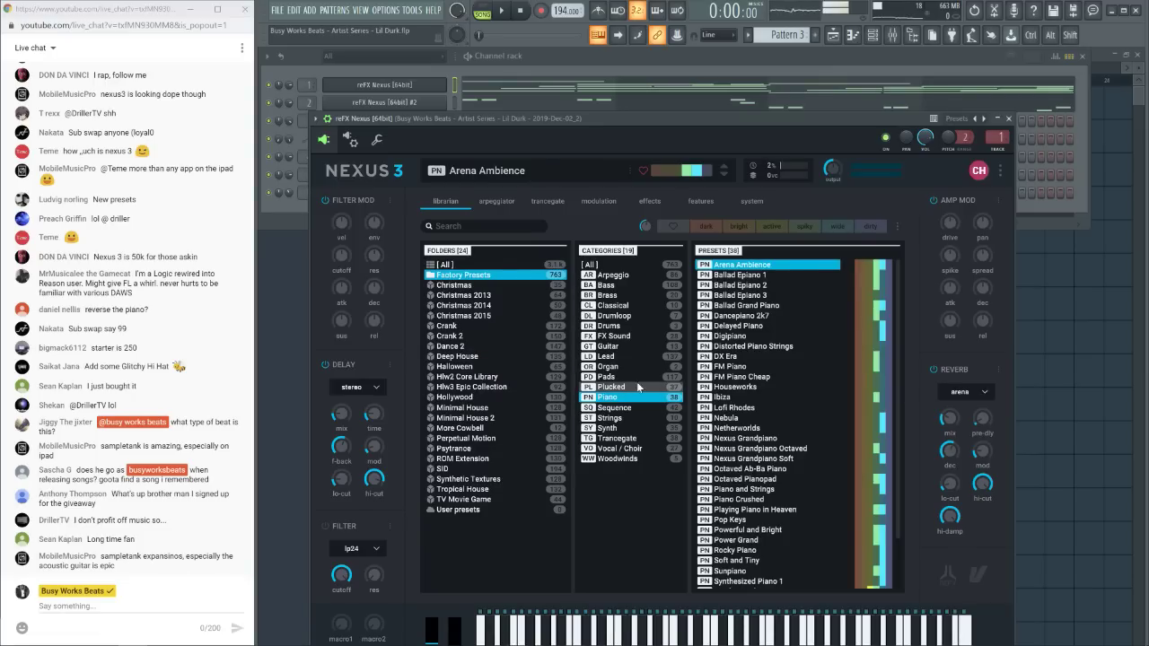
click(1008, 118)
key(space)
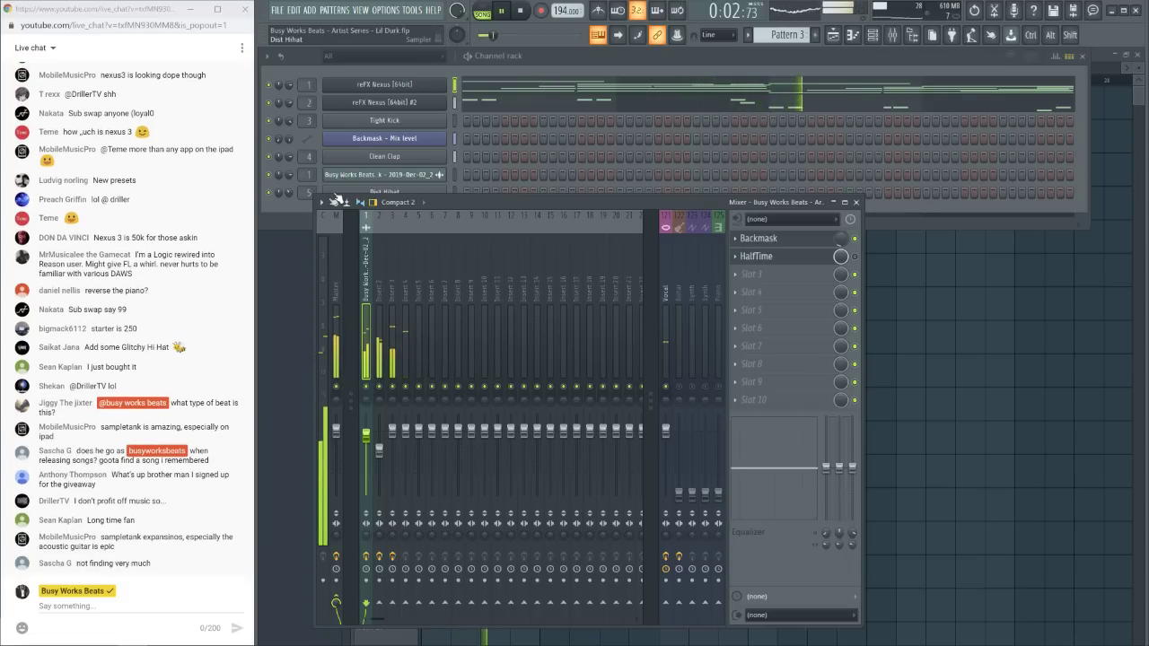
key(space)
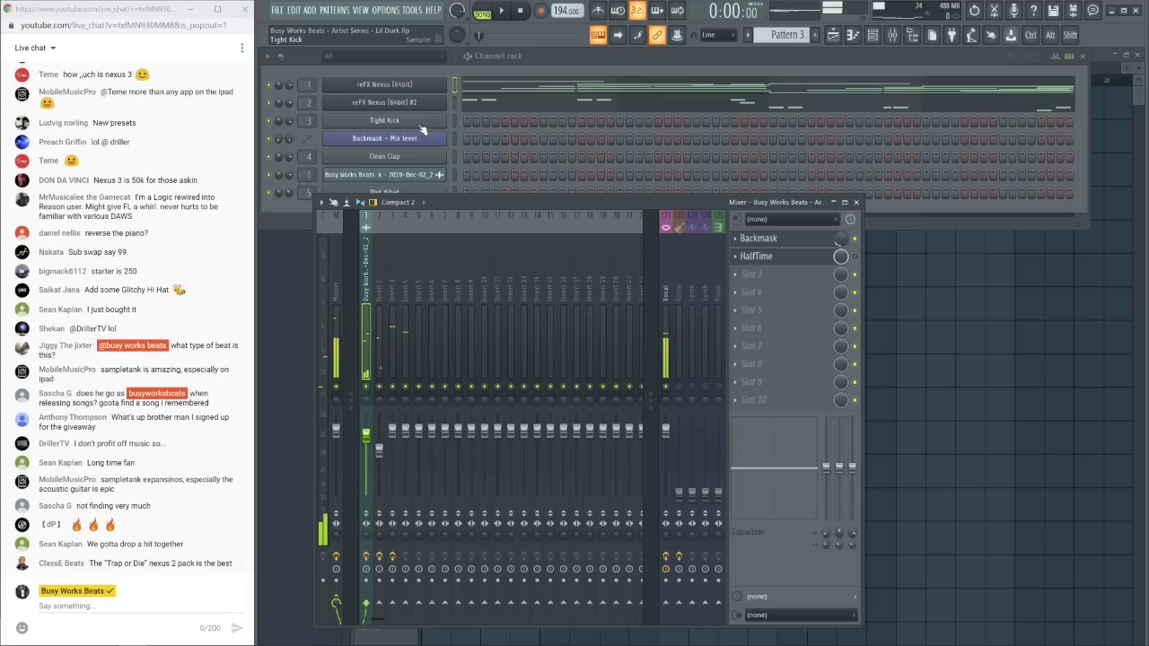
key(space)
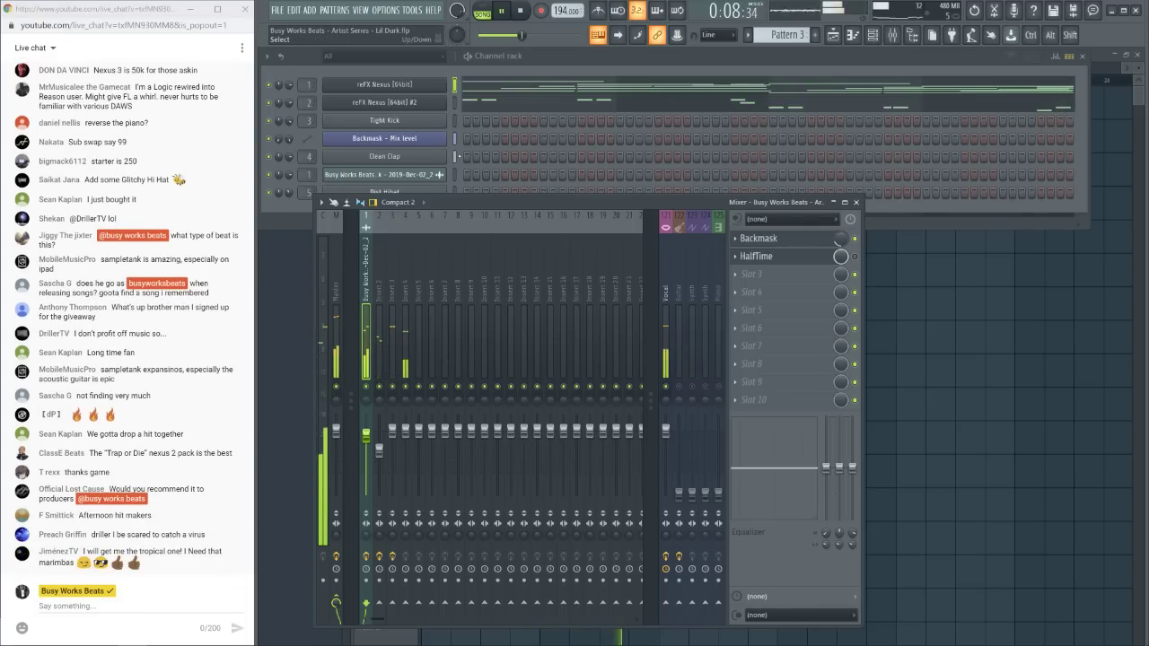
Audition Ballad Epiano 1, Ballad Epiano 2, Ballad Grand Piano, Dancepiano 2k7 and Delayed Piano on the first Nexus channel during playback
key(F6)
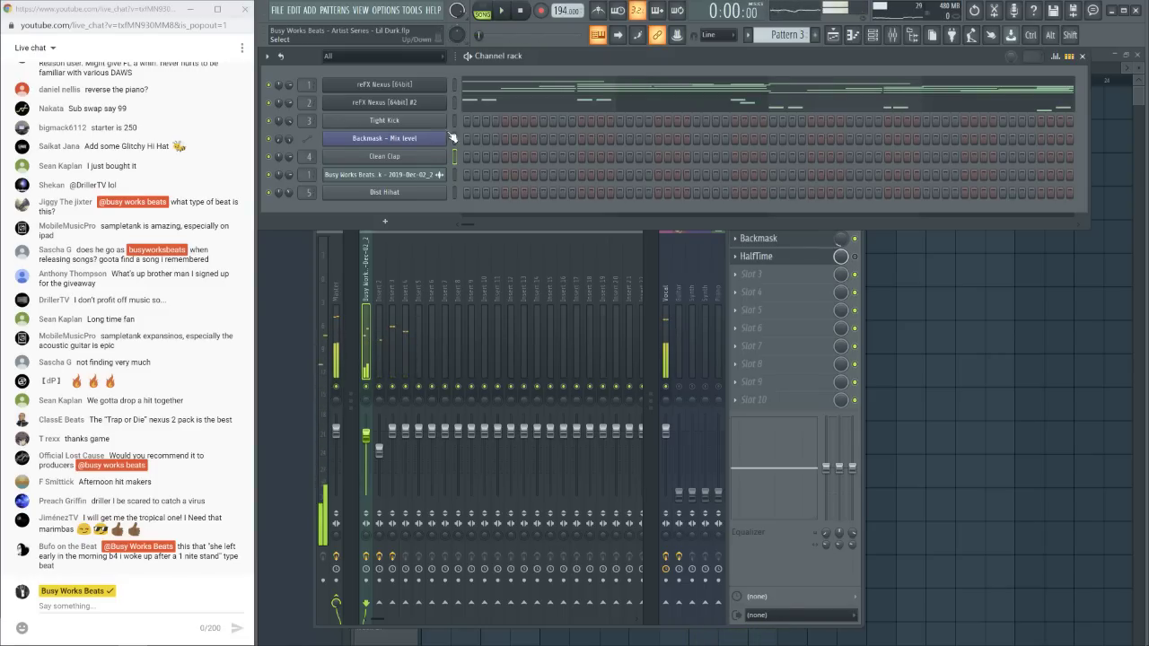
click(414, 84)
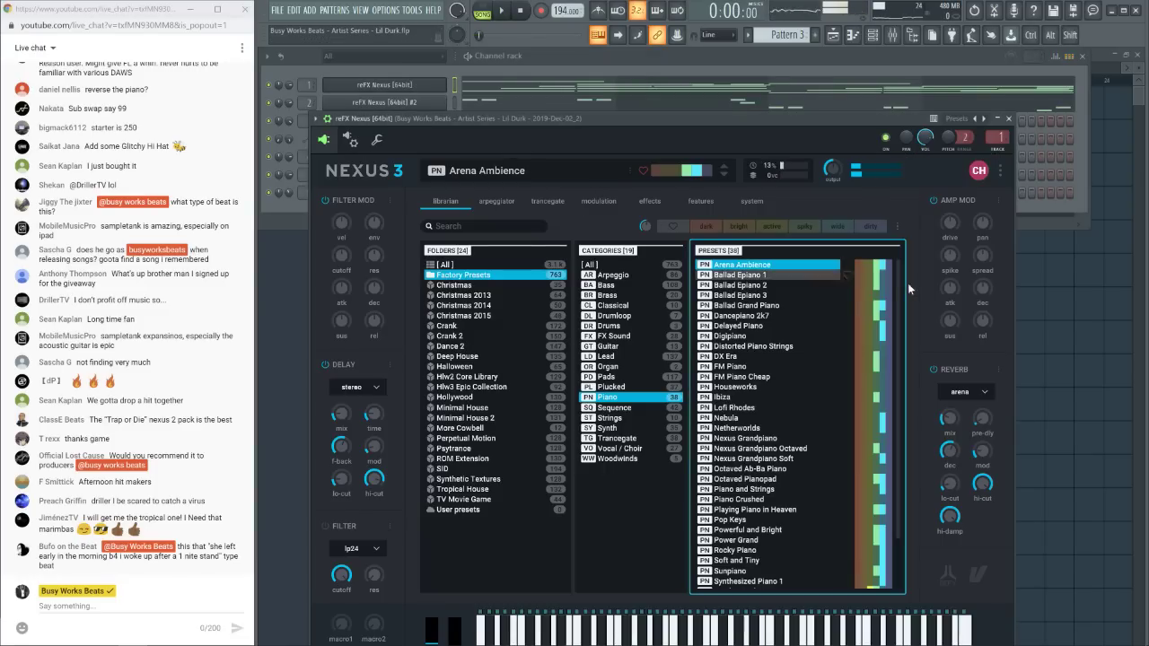
click(769, 276)
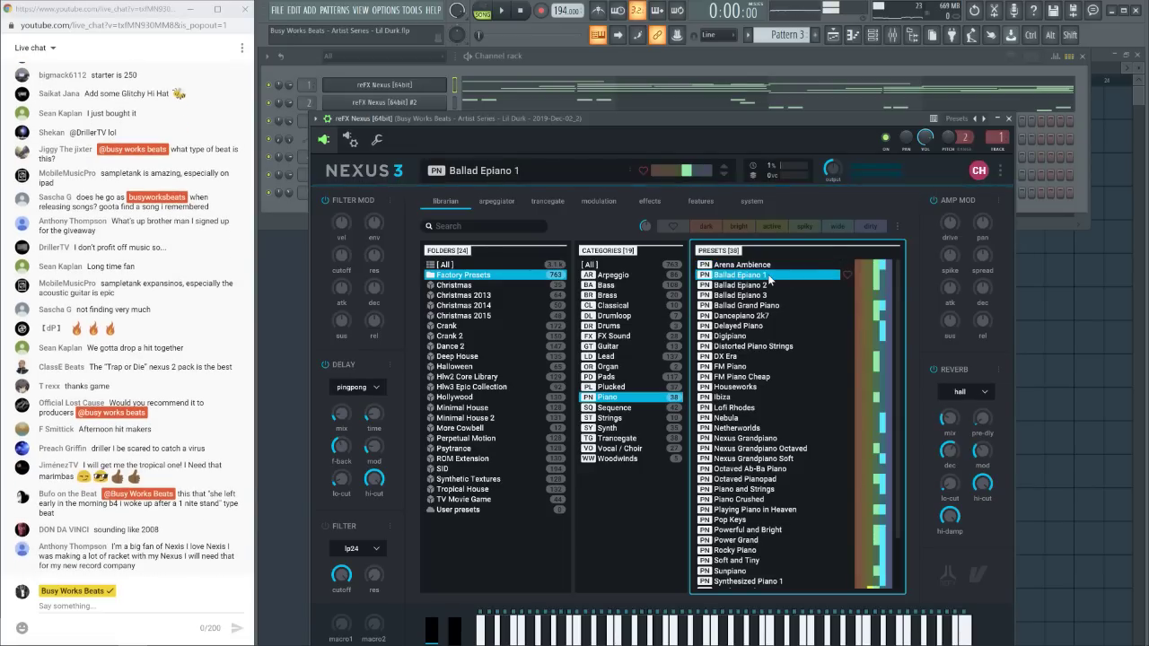
key(space)
click(769, 285)
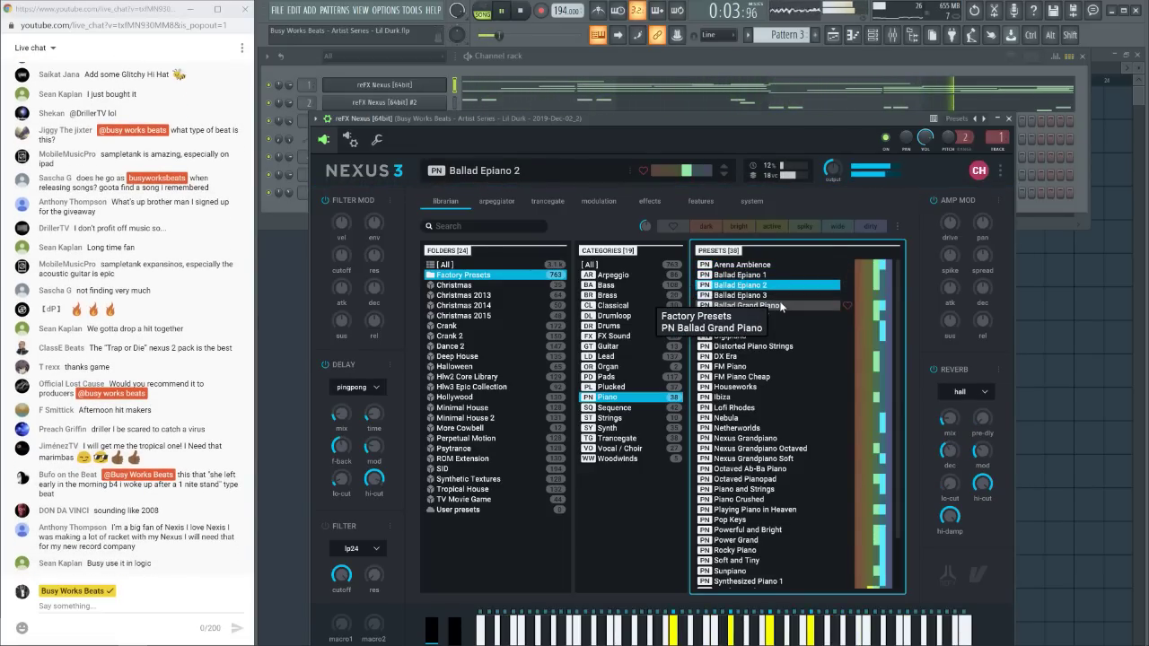
click(779, 307)
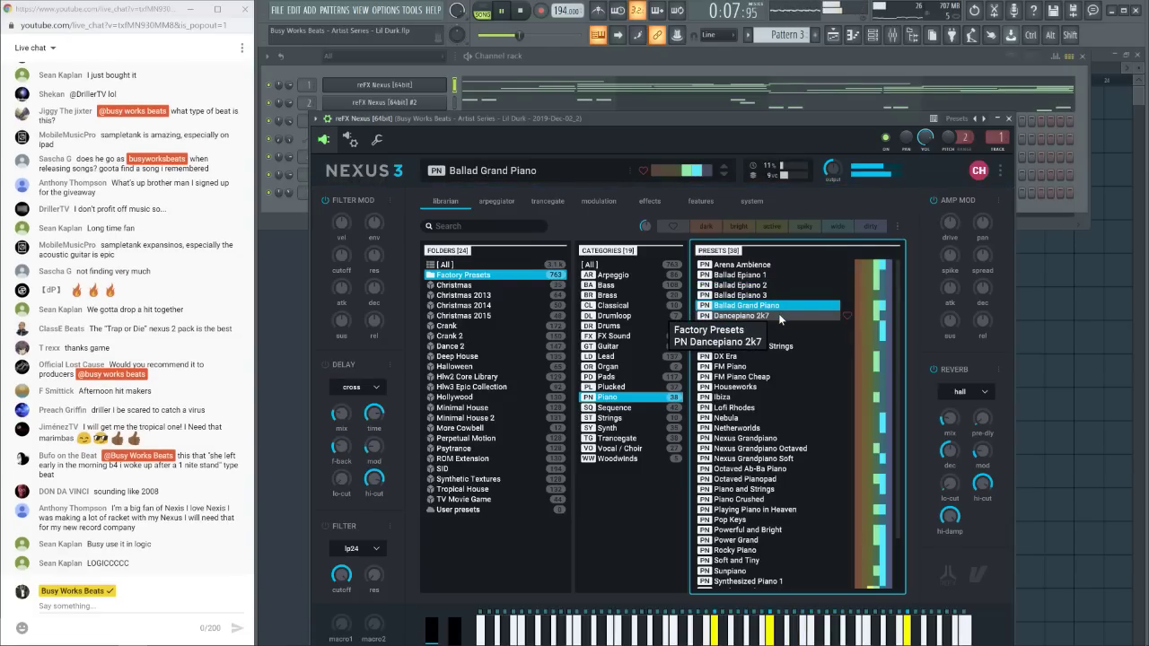
click(778, 315)
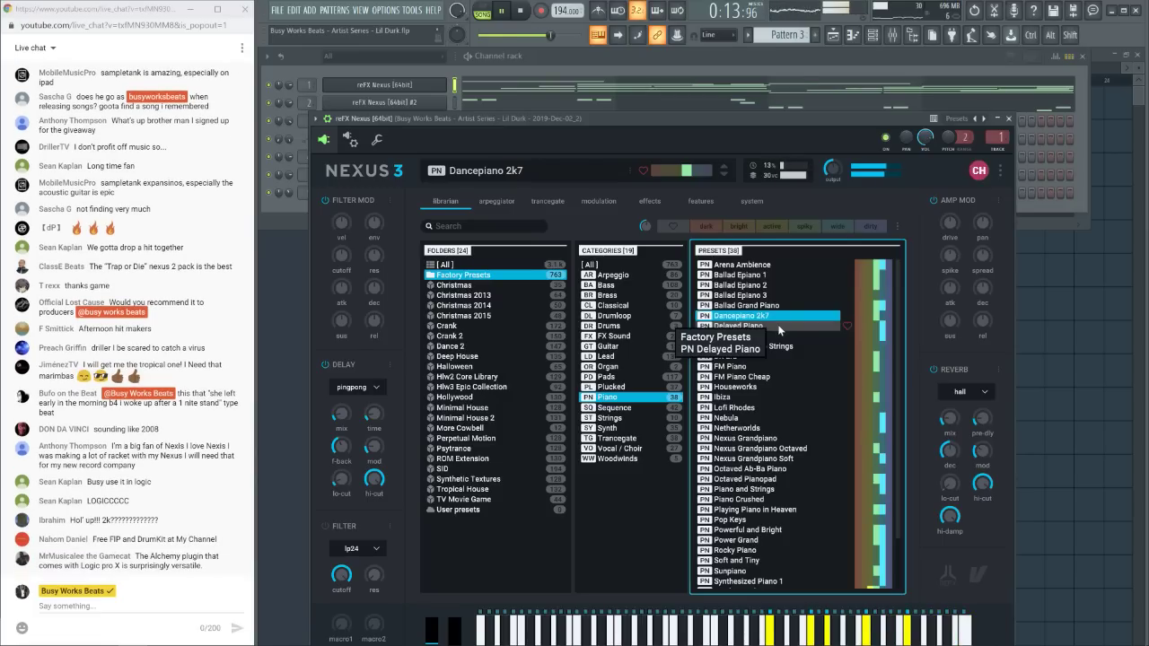
click(777, 325)
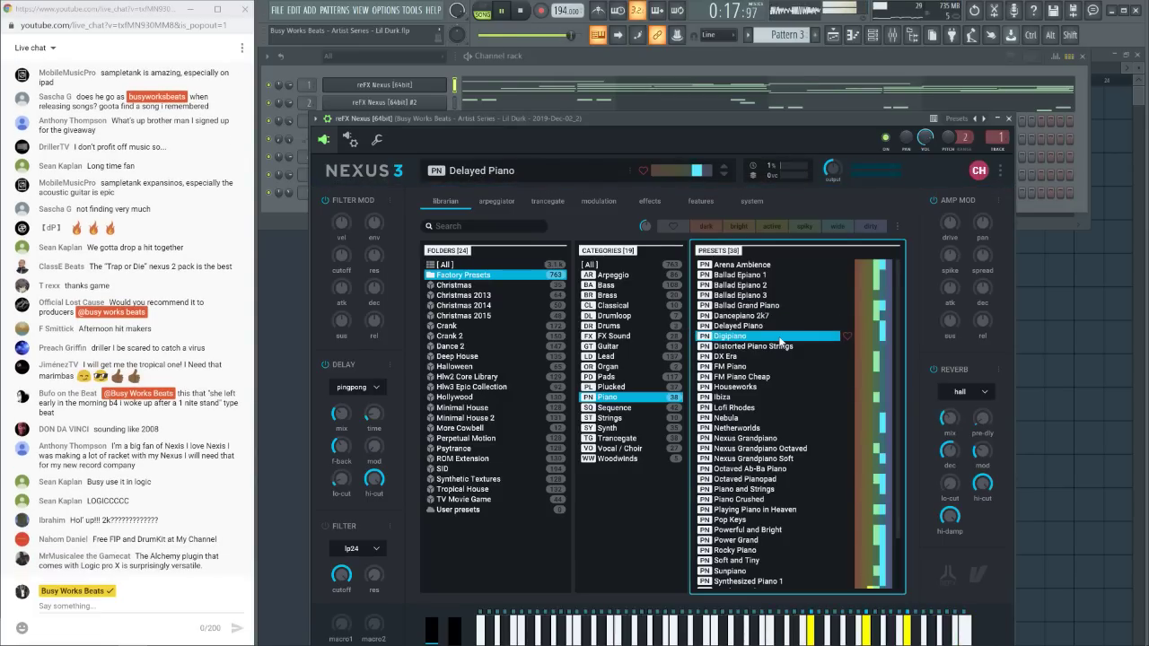
Load the Digipiano preset on the first Nexus channel and set the instance's transpose to -1
click(778, 336)
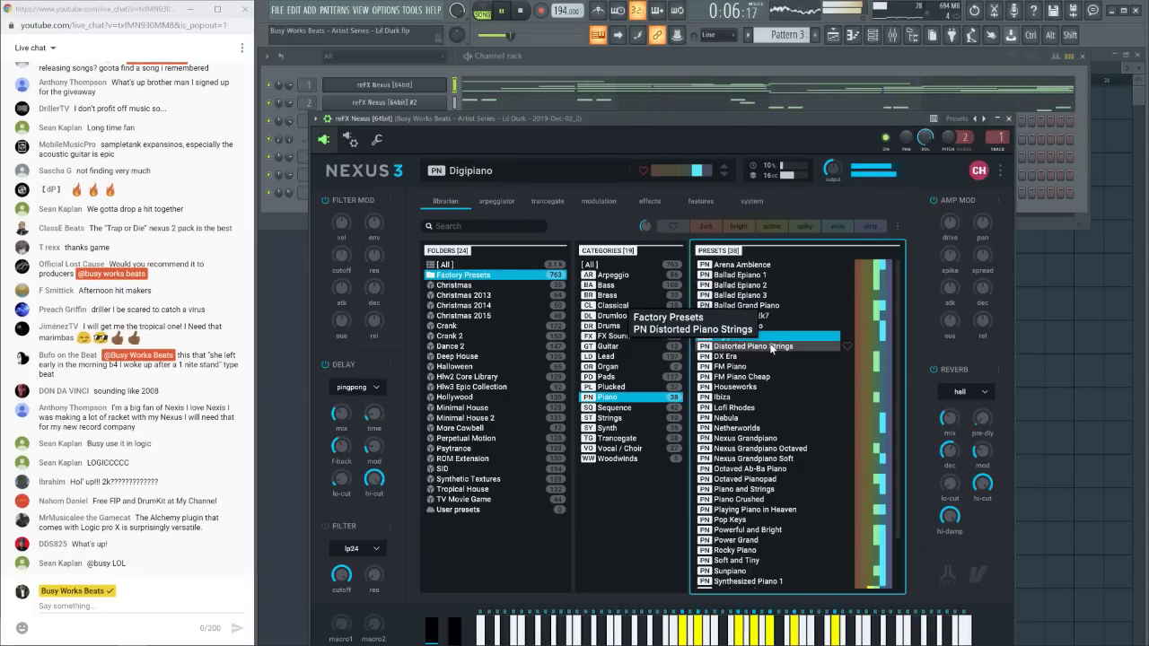
click(743, 198)
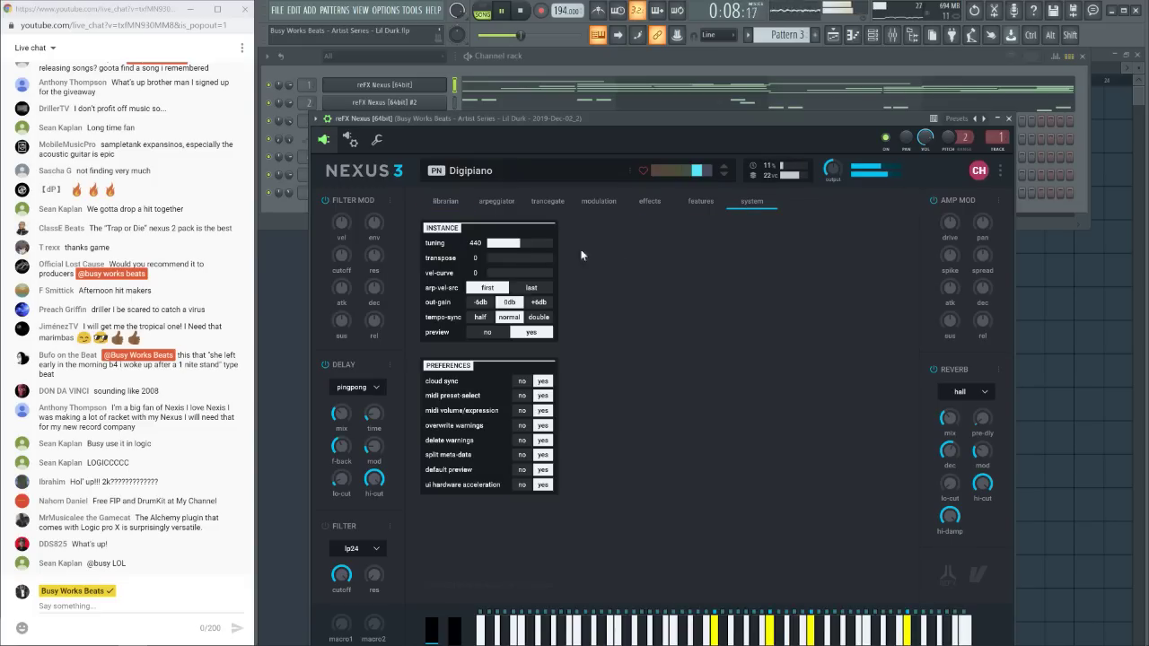
drag(489, 258, 508, 259)
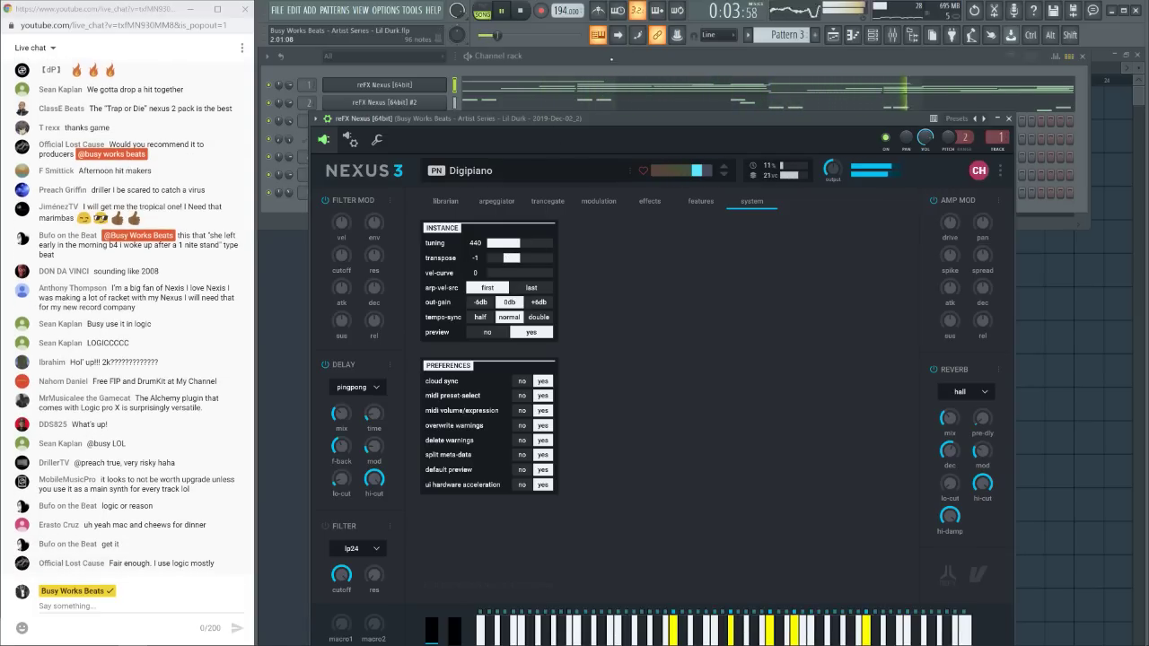
Return the first Nexus instance's transpose to 0 and load the Distorted Piano Strings preset
click(278, 138)
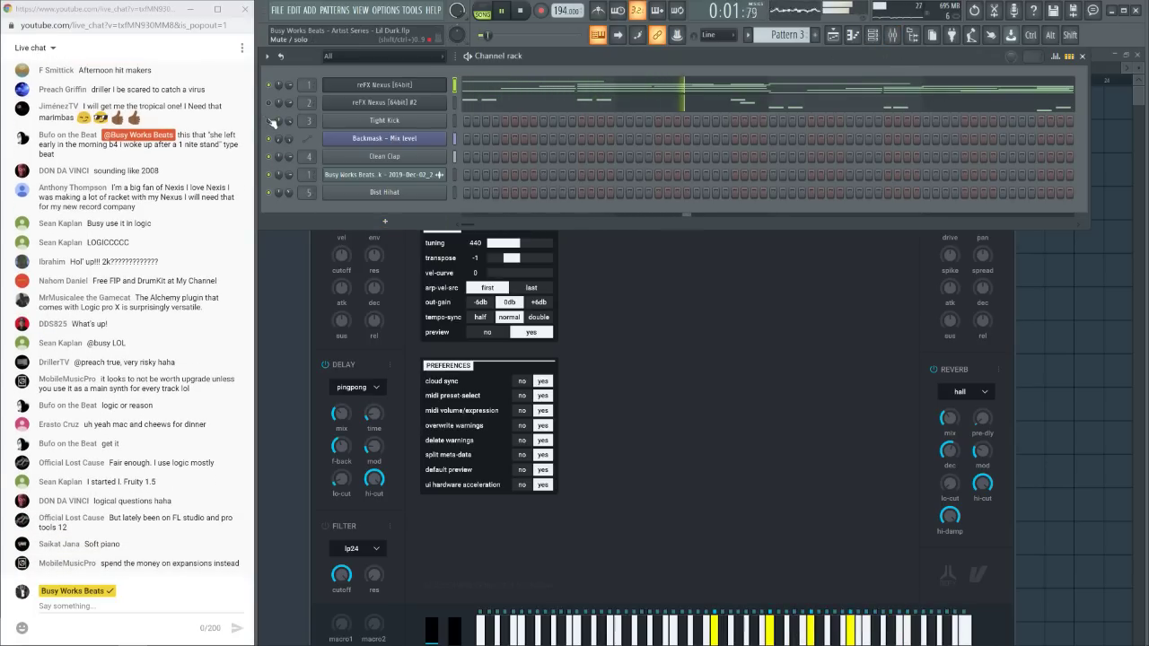
click(599, 317)
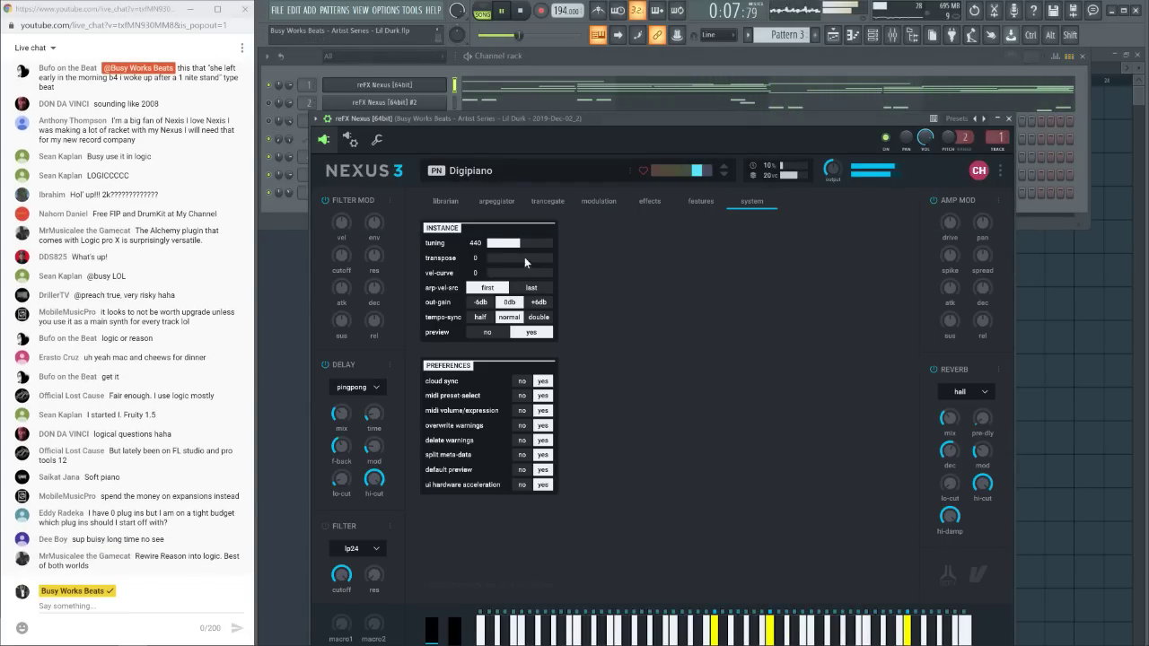
click(443, 202)
click(774, 349)
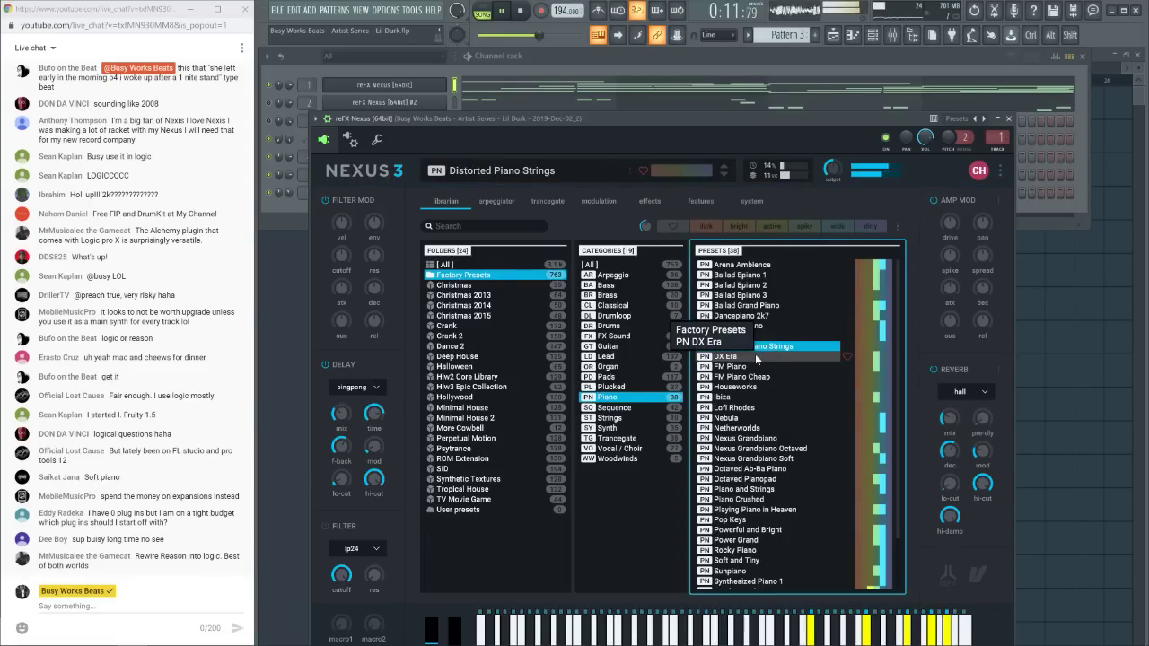
Audition the DX Era, FM Piano, FM Piano Cheap and Houseworks presets on the first Nexus channel during playback
click(760, 356)
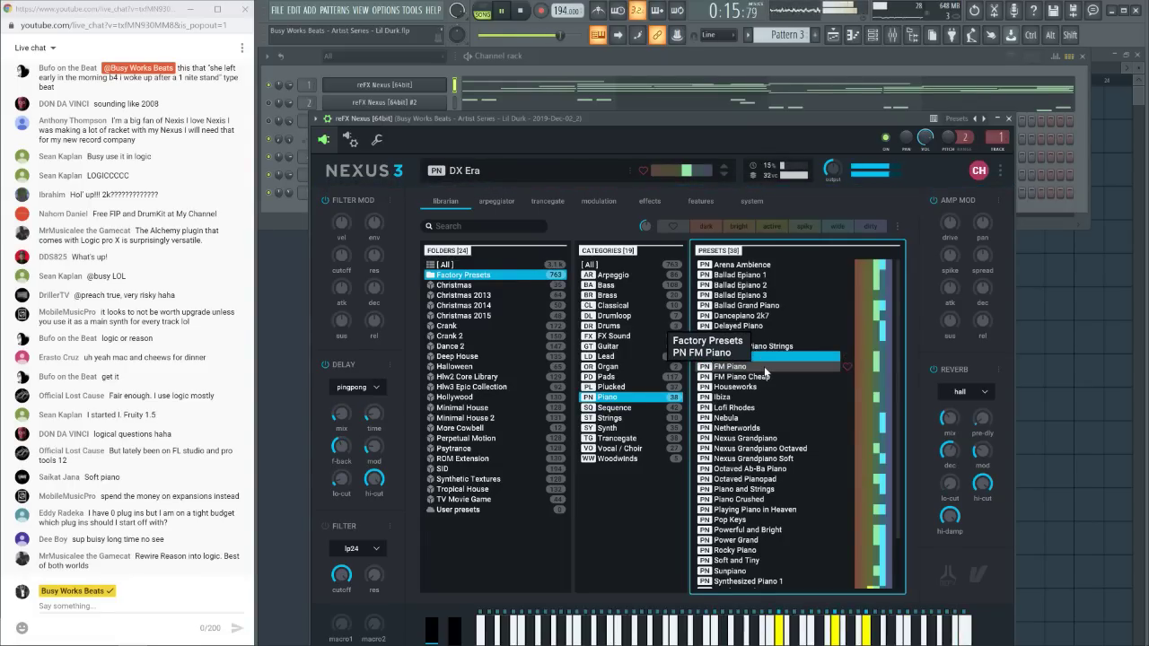
click(764, 372)
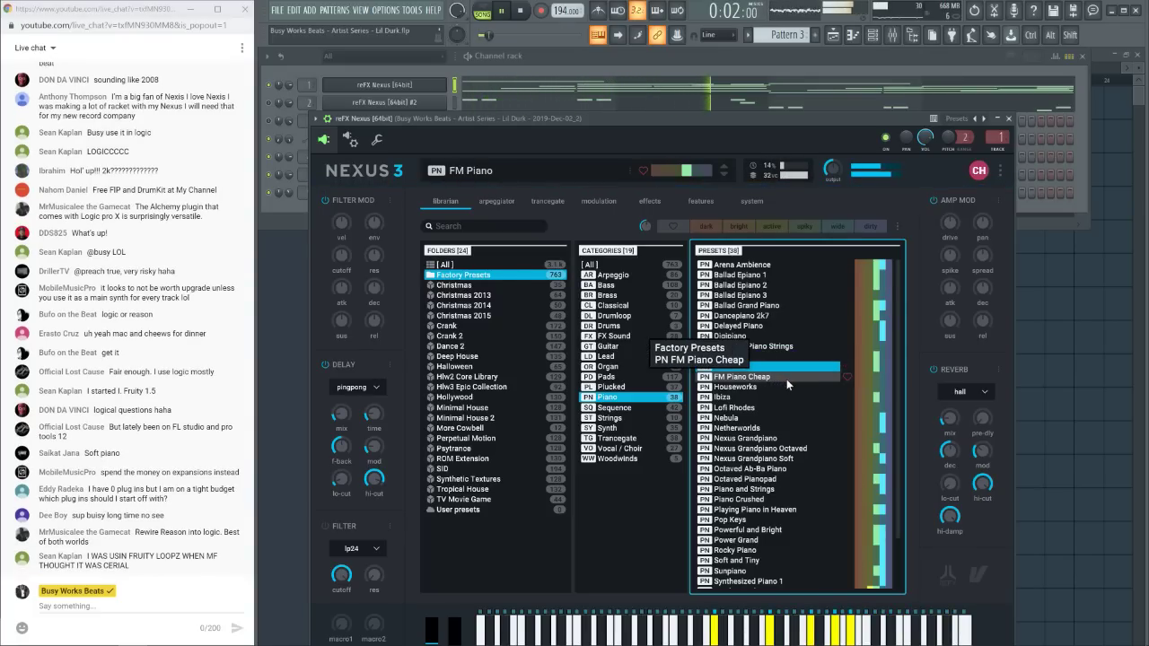
click(786, 379)
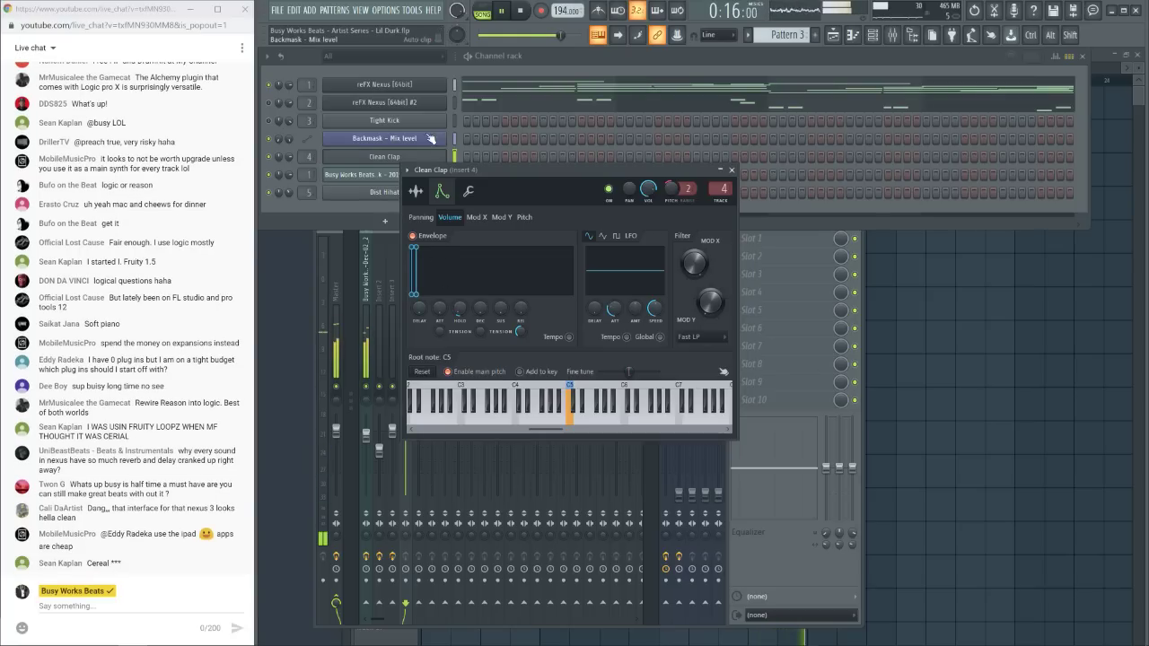
click(420, 85)
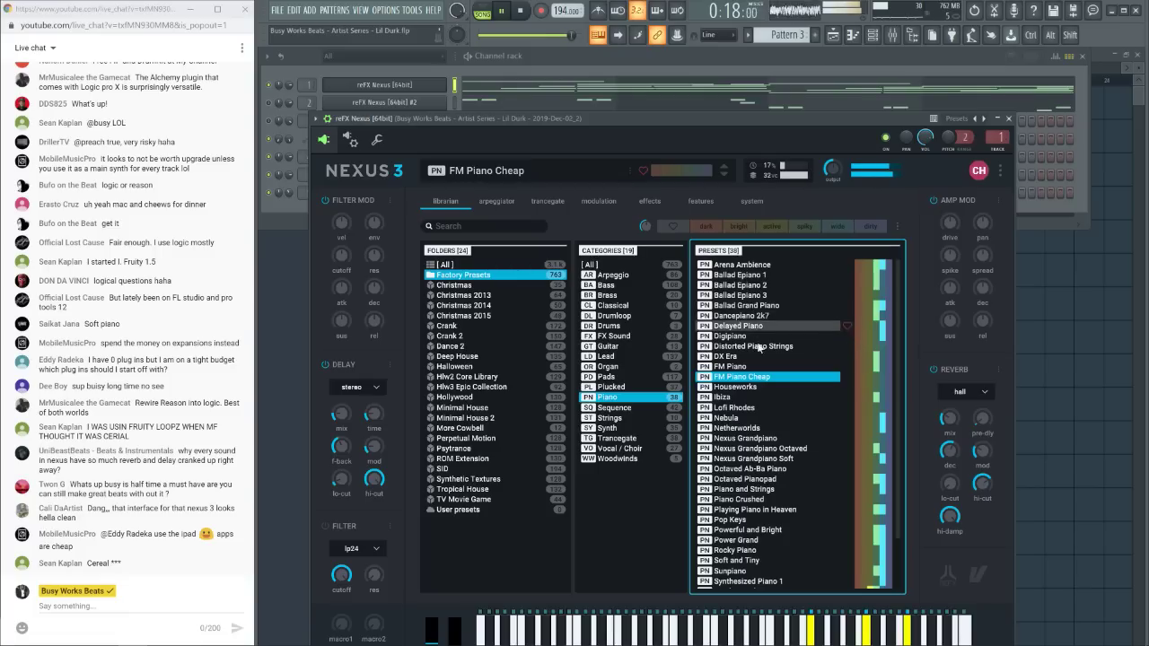
click(754, 387)
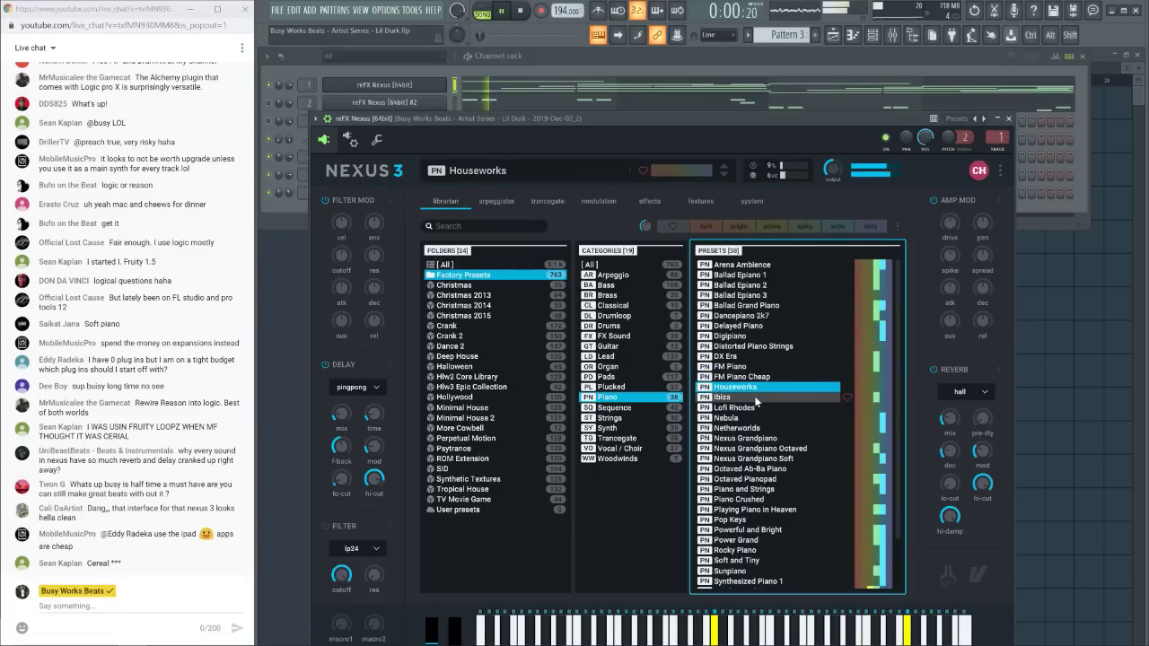
Add Fruity Delay 3 to slot 3 of the first mixer track and set its modulation time to 49.2% while replaying the beat
click(893, 38)
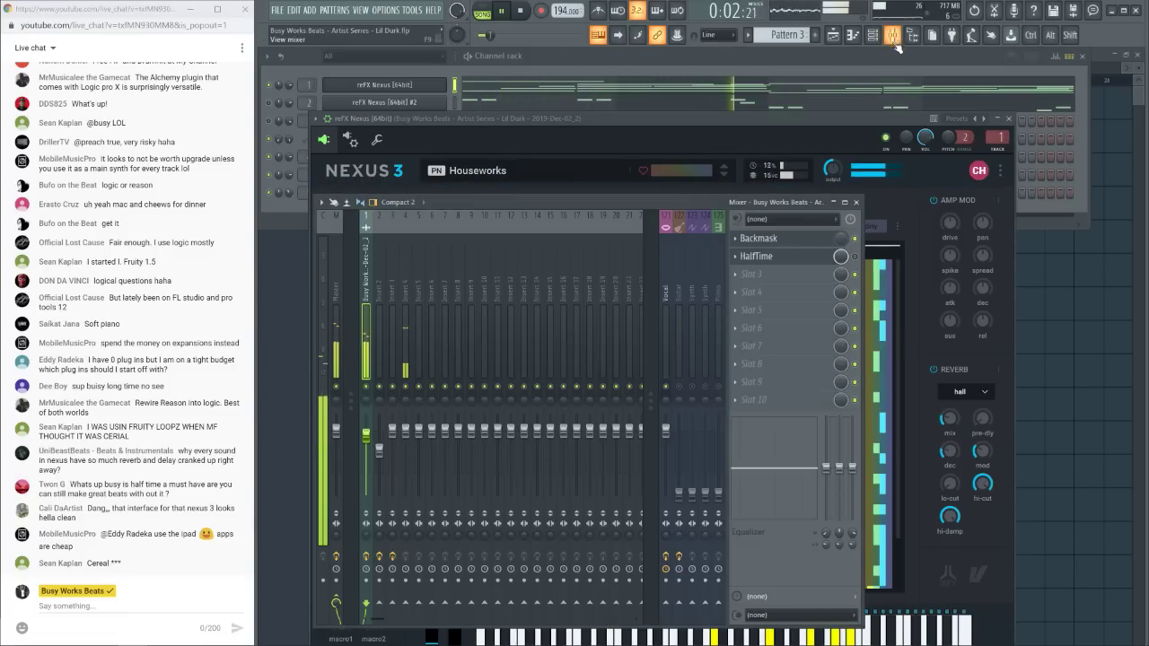
click(754, 274)
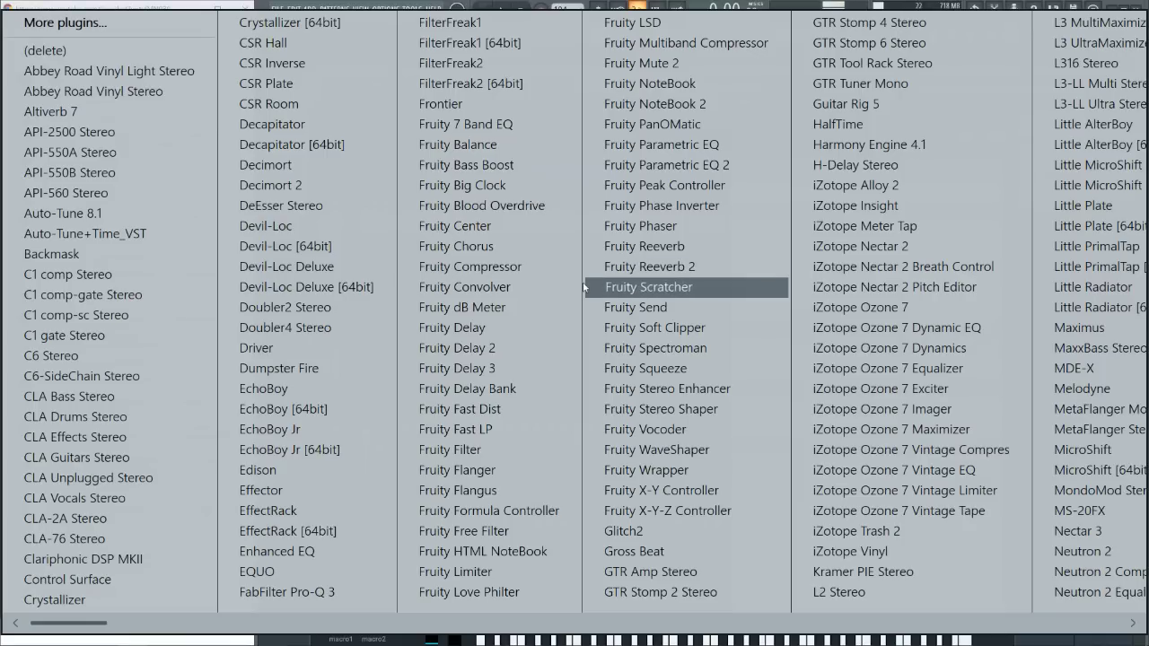
click(458, 368)
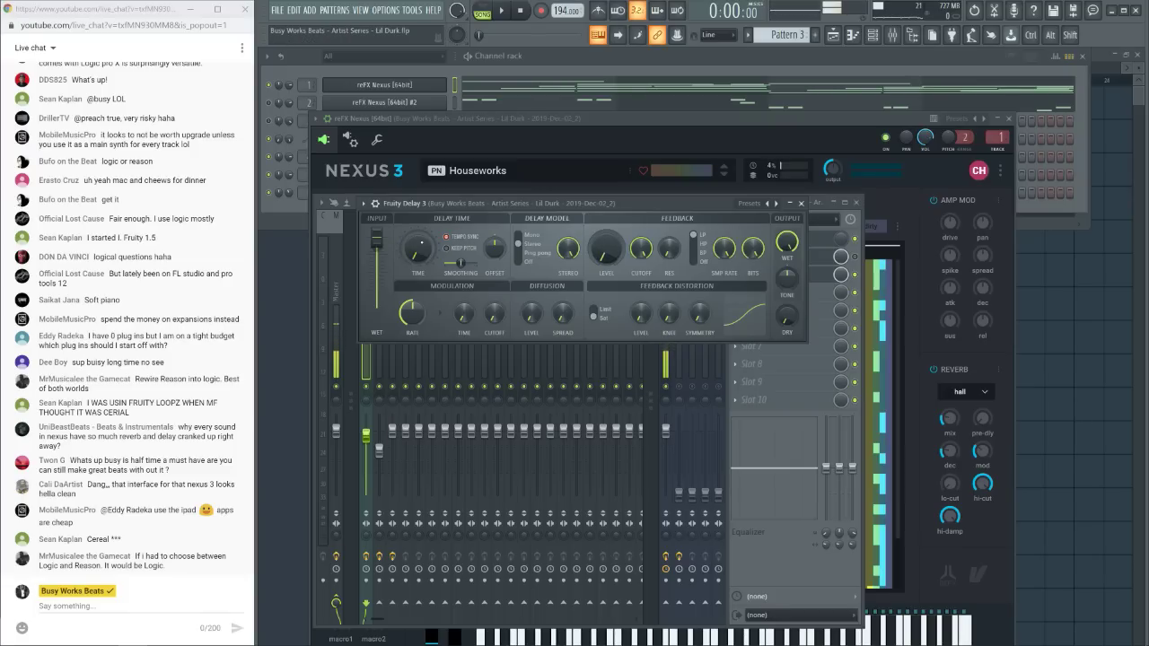
key(space)
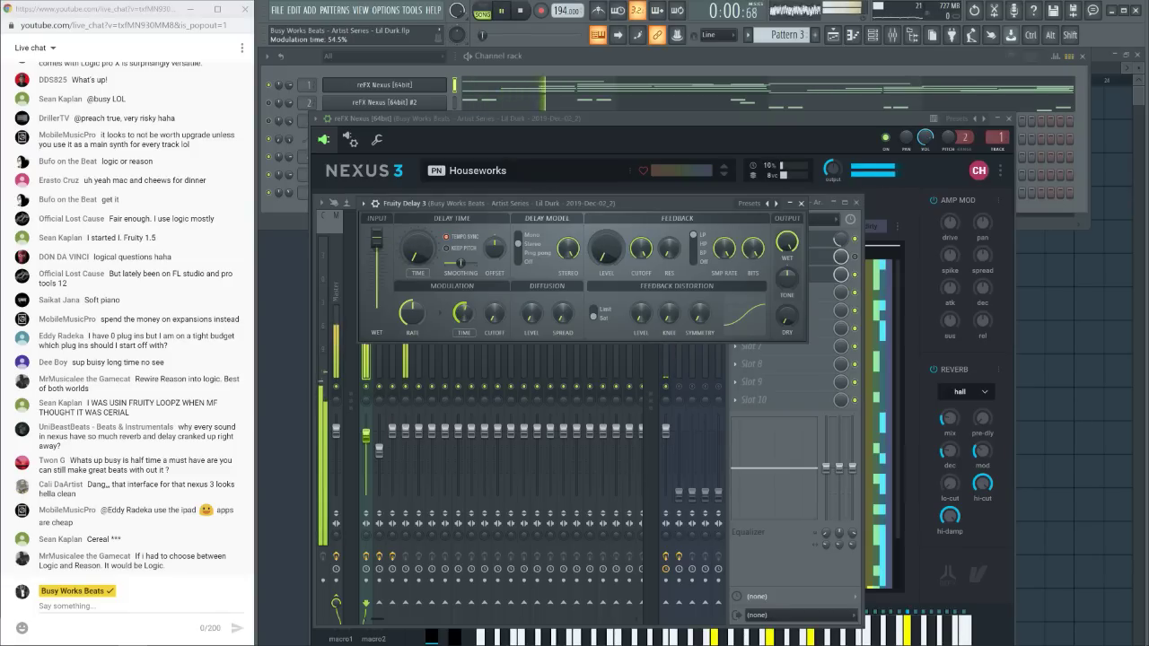
key(space)
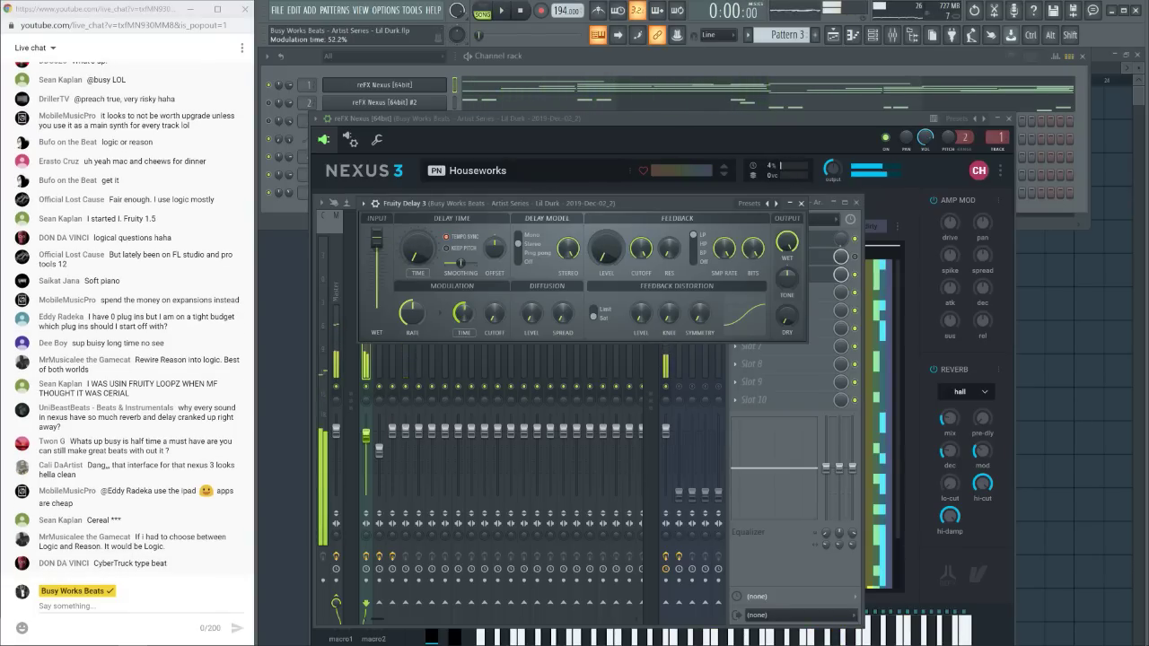
key(space)
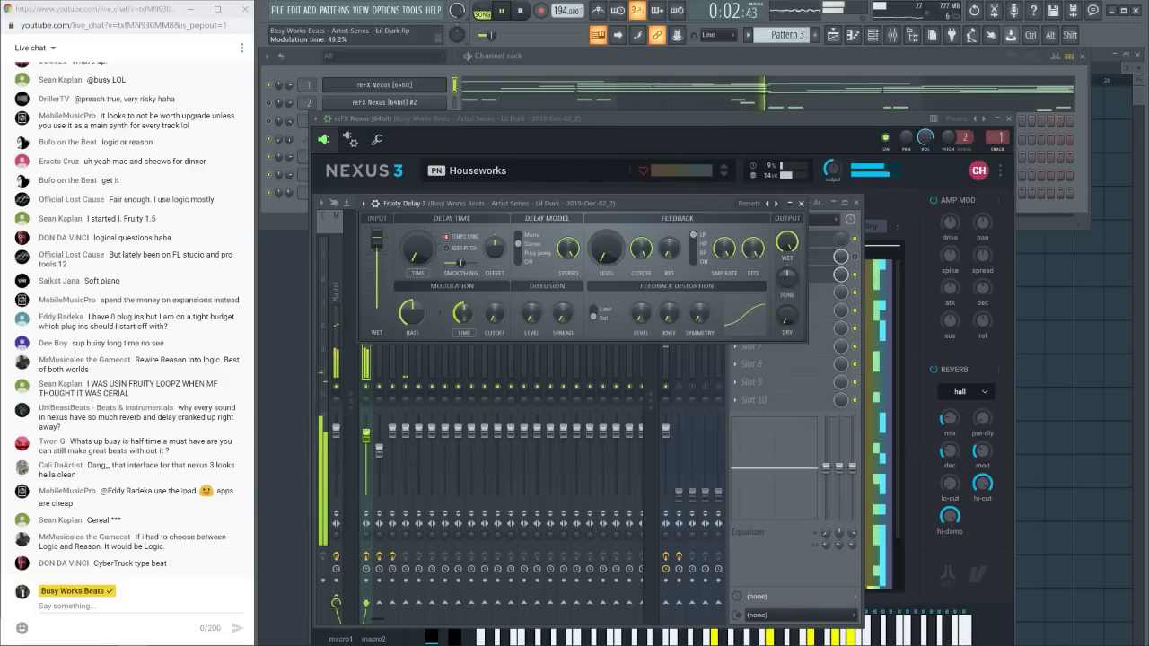
Try slower tempos down to 130 BPM during playback, settle the project at 174 BPM, and close the delay plugin
scroll(566, 11, down, 9)
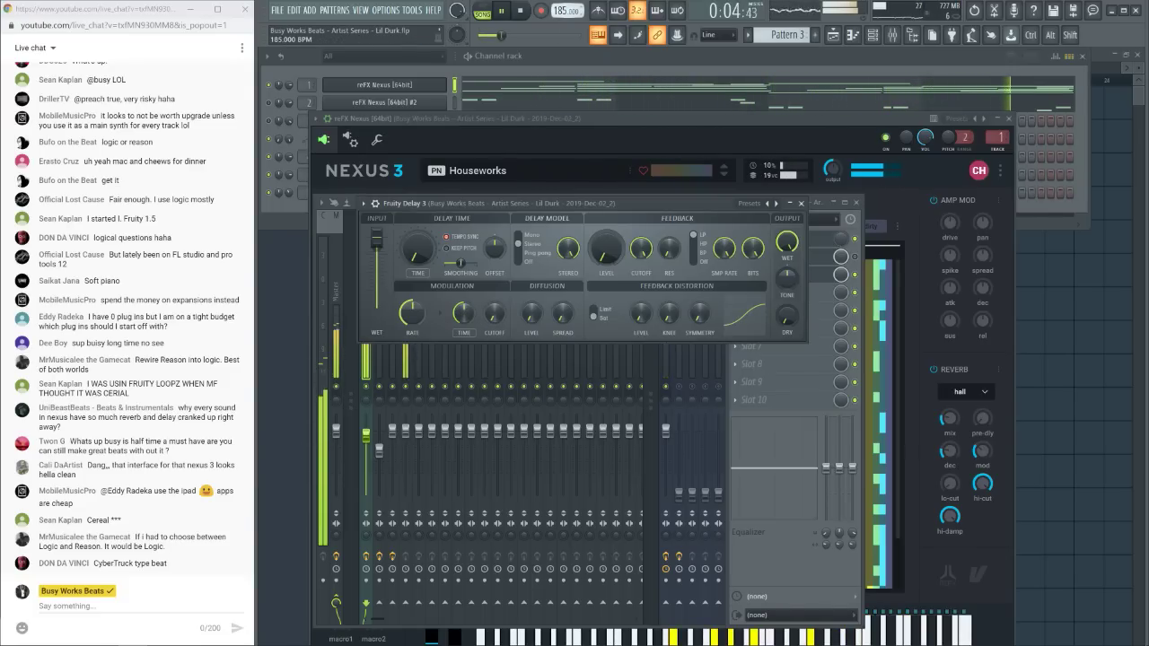
scroll(566, 11, down, 11)
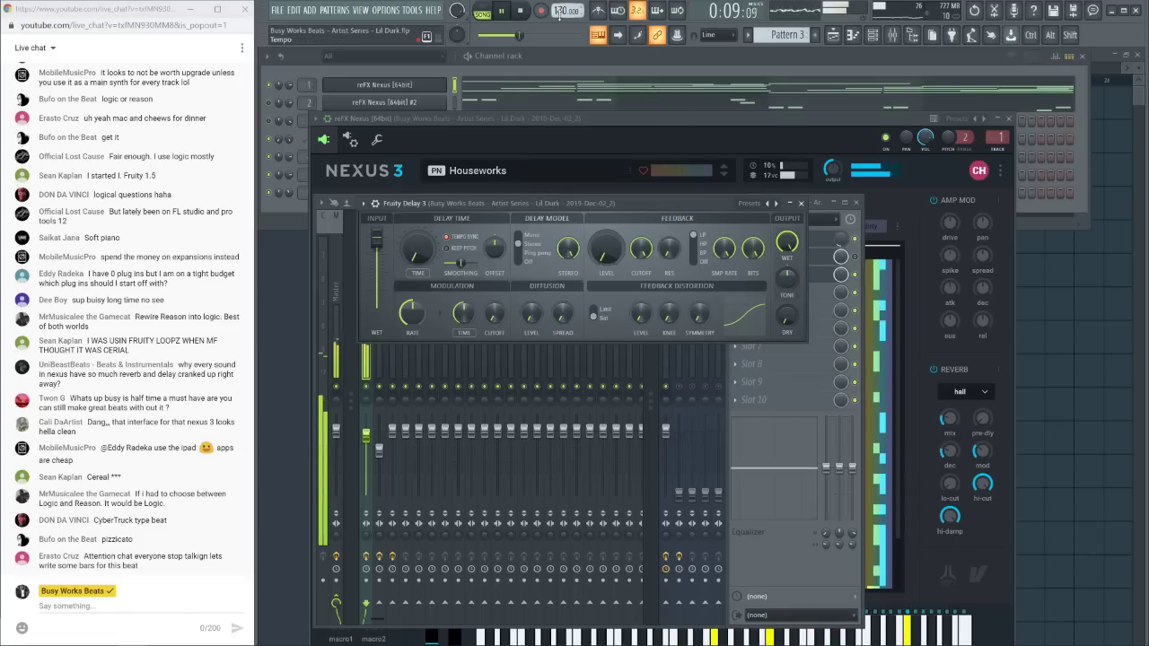
scroll(565, 10, up, 1)
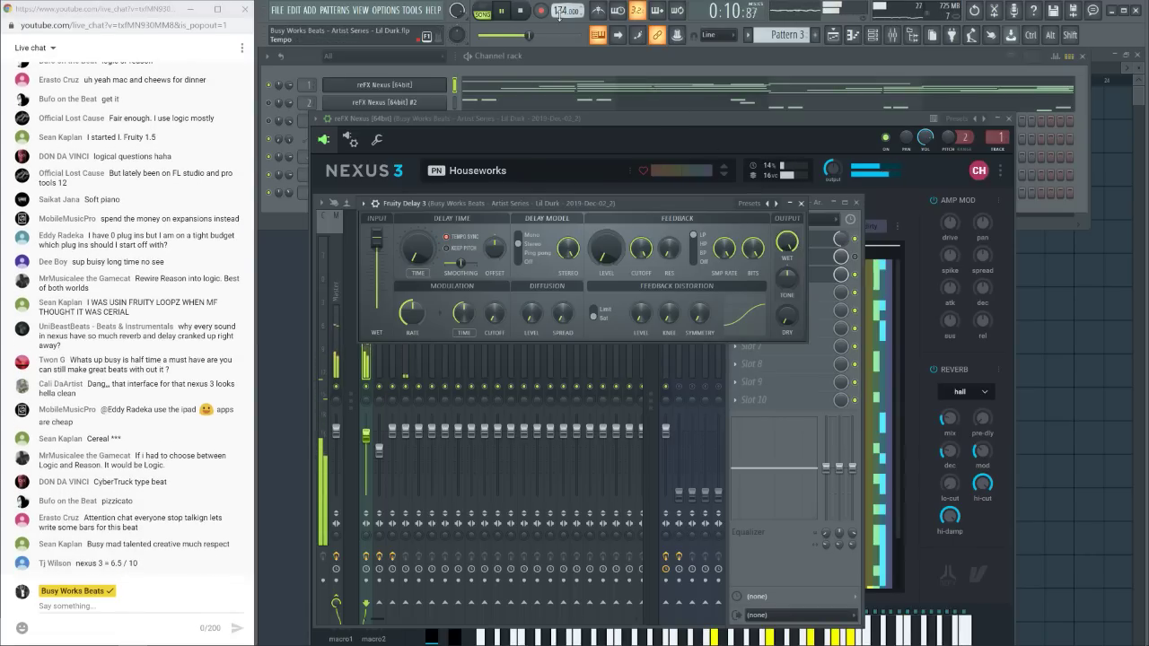
click(802, 202)
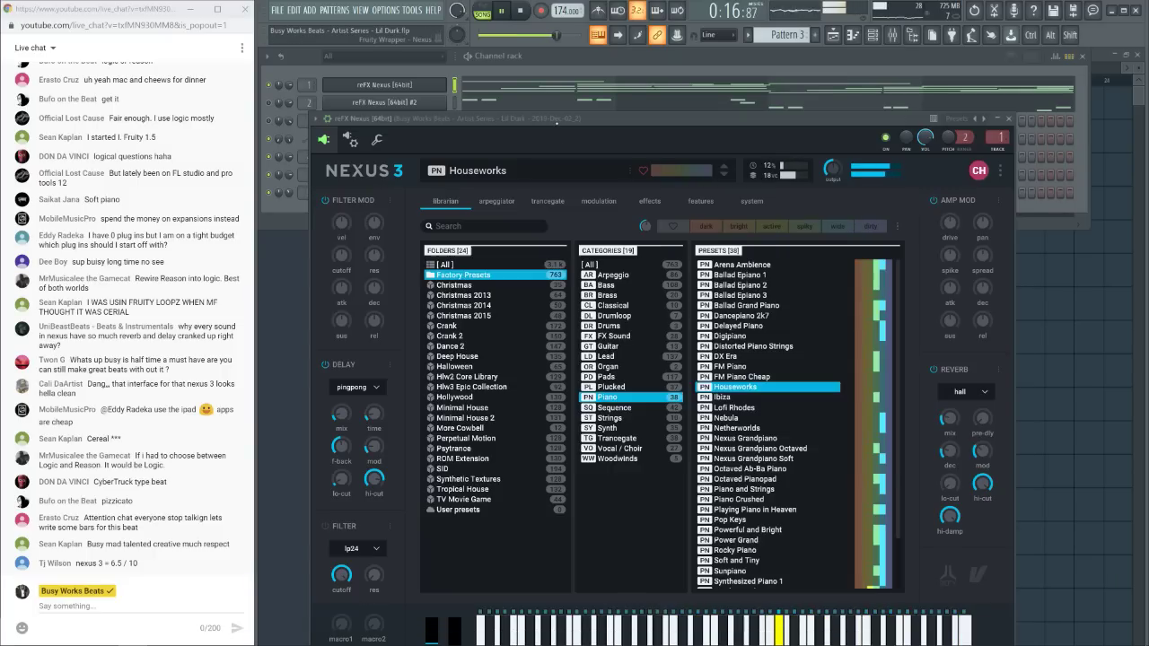
Audition the Ibiza, Lofi Rhodes and Nebula piano presets on the first Nexus channel at the new tempo
key(F9)
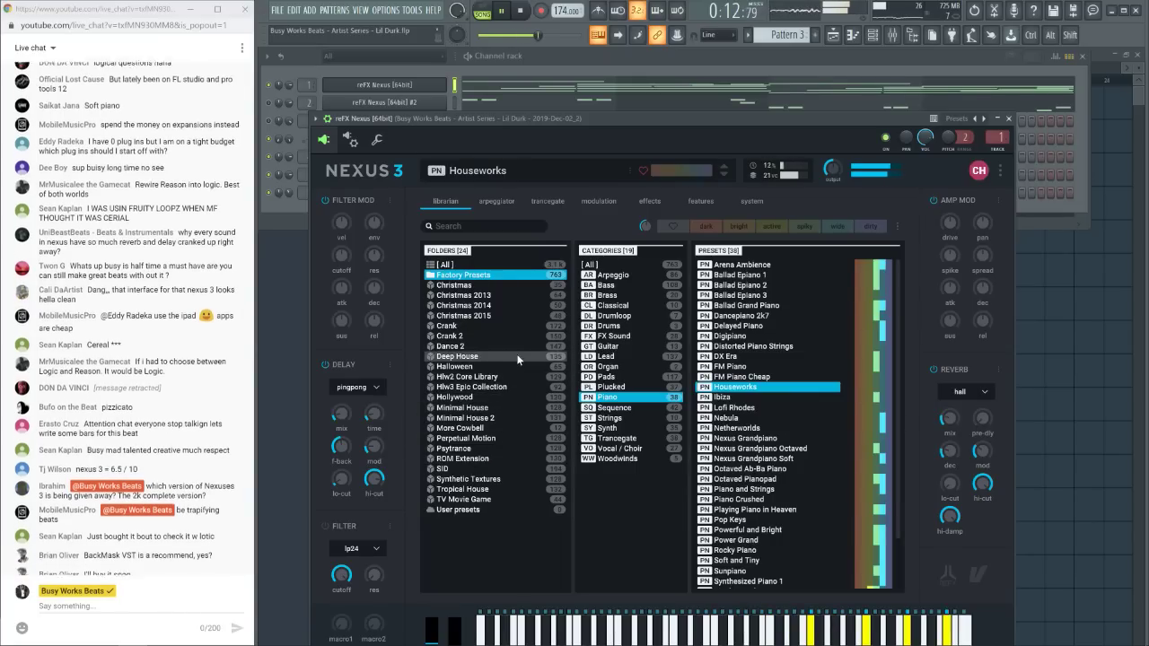
click(753, 397)
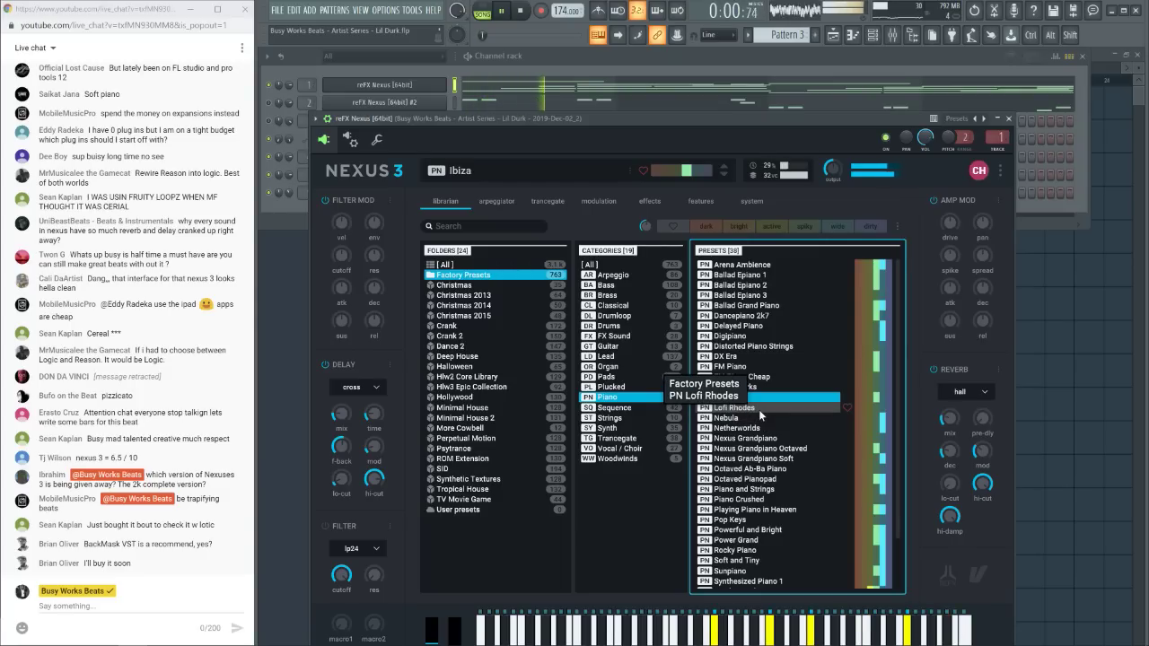
click(759, 409)
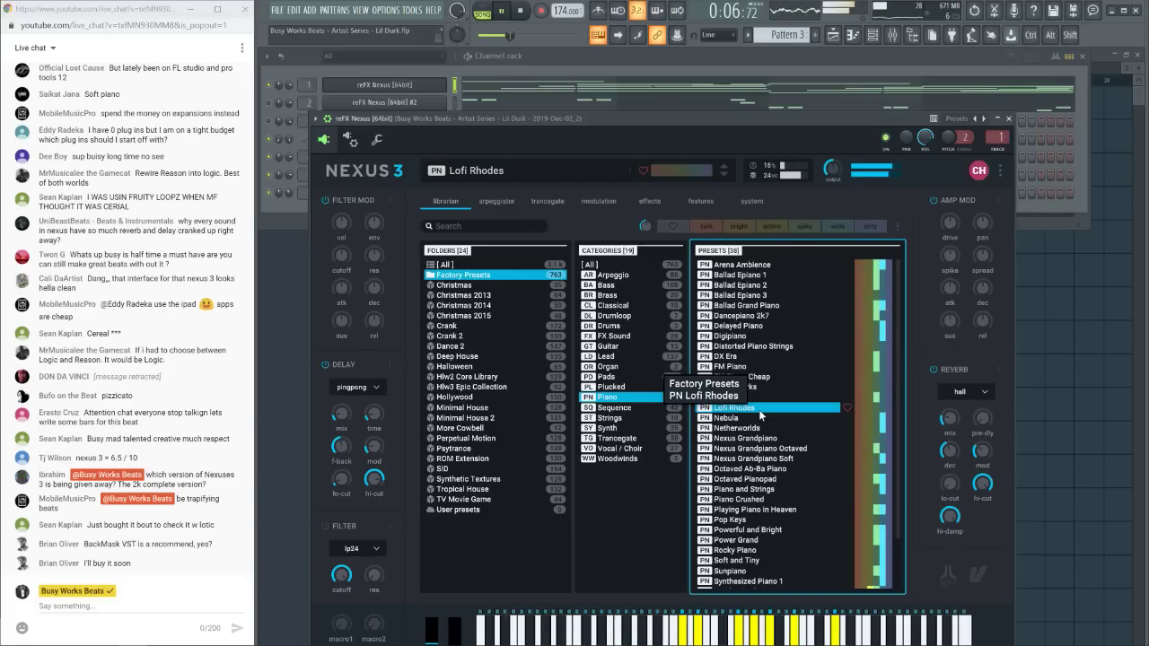
key(F6)
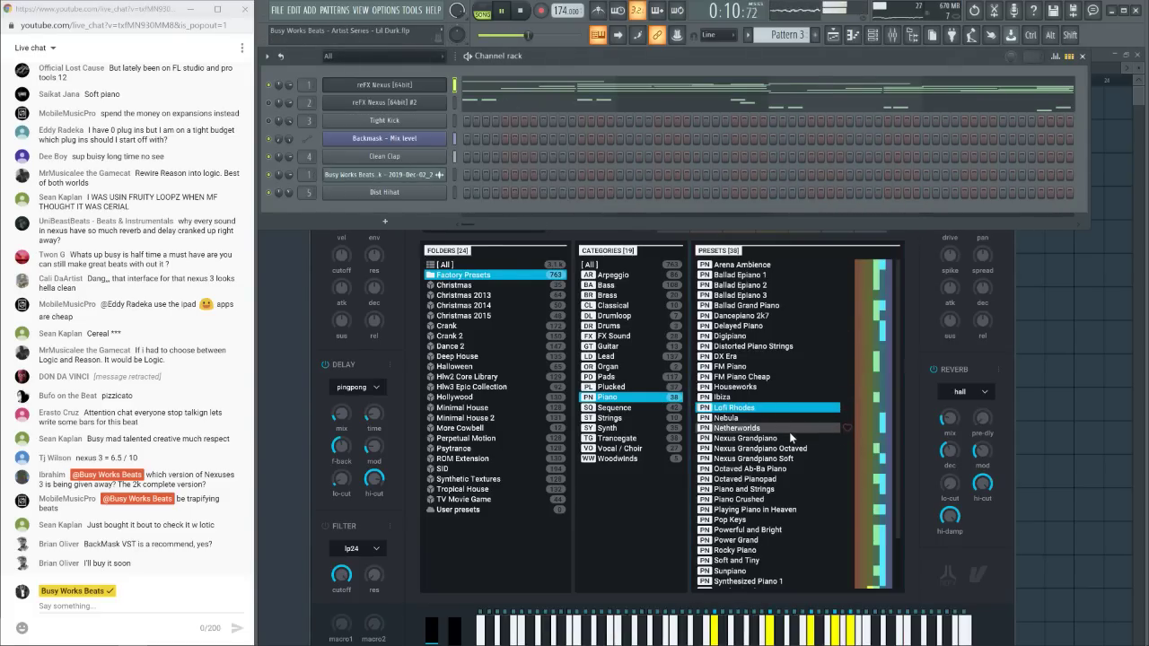
click(743, 425)
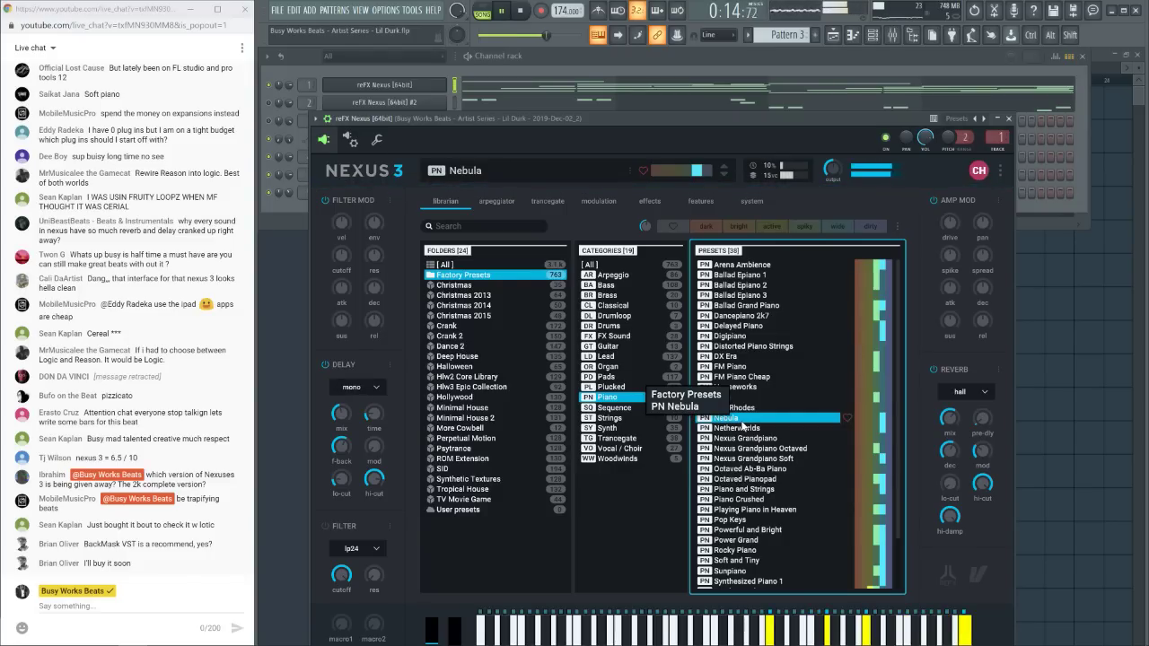
Check the effect slots on the first mixer track, close the mixer, and load the Netherworlds preset on the first Nexus channel
key(F9)
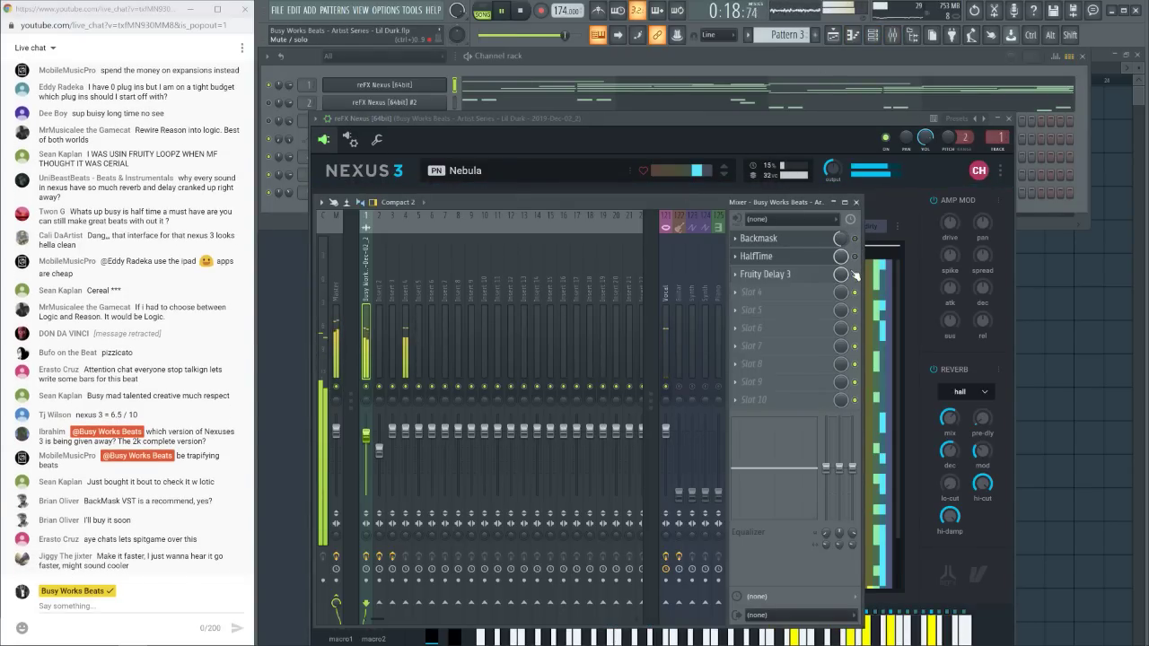
click(856, 202)
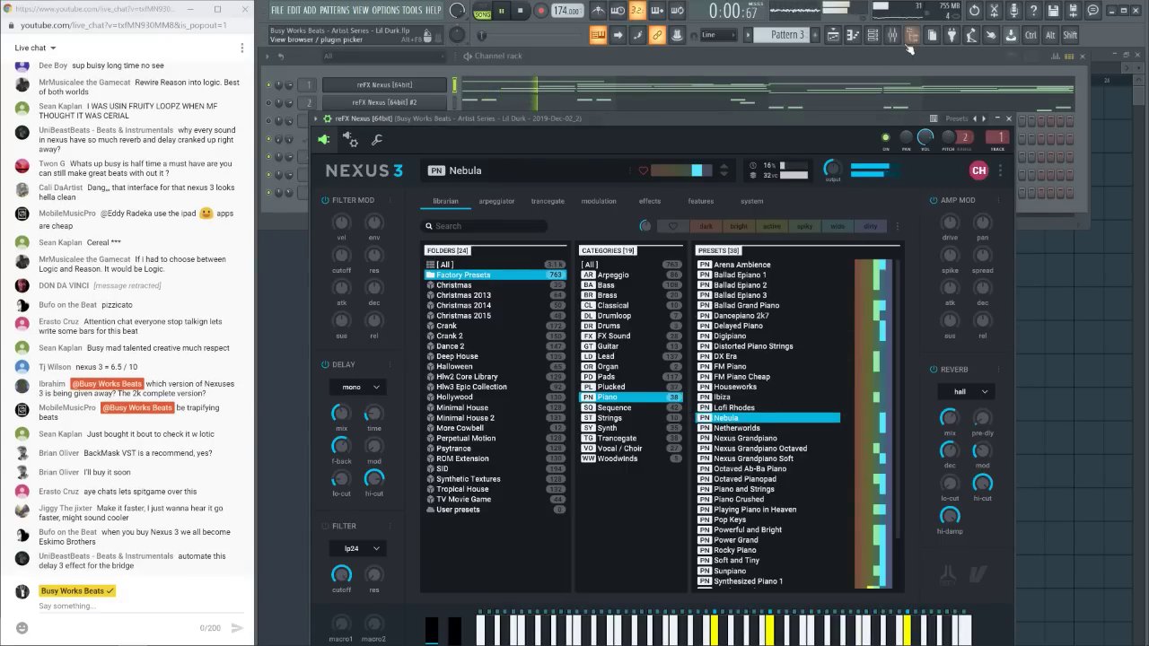
click(756, 429)
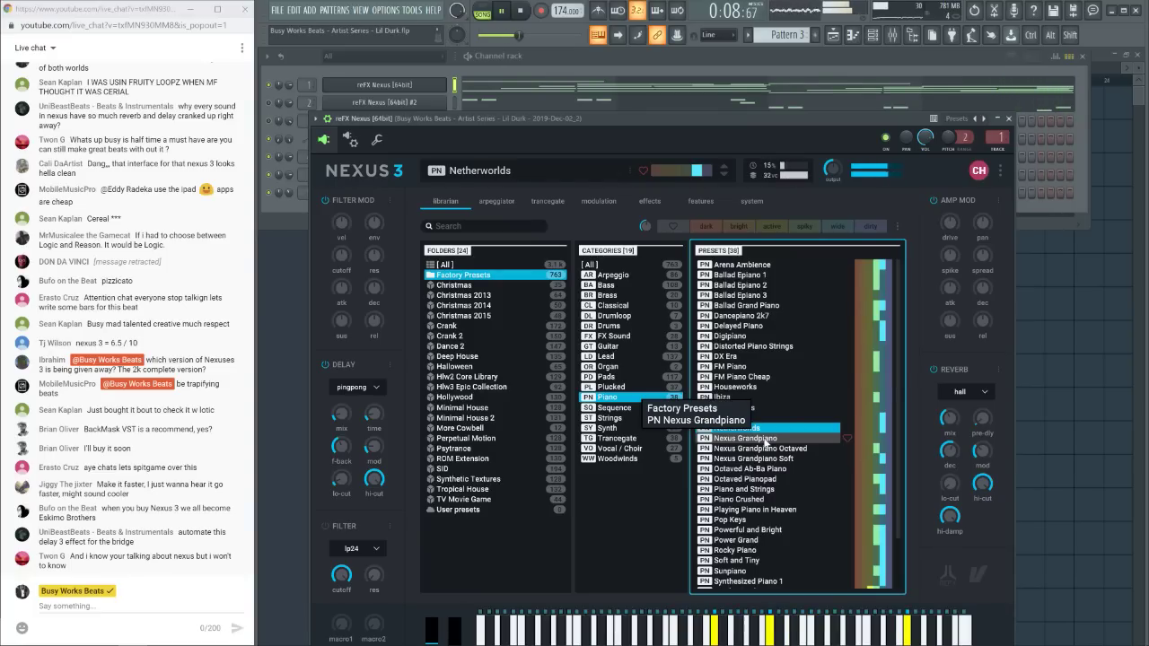
Audition the Piano presets Nexus Grandpiano, Nexus Grandpiano Octaved, Nexus Grandpiano Soft, Octaved Ab-Ba Piano and Octaved Pianopad during playback
click(765, 439)
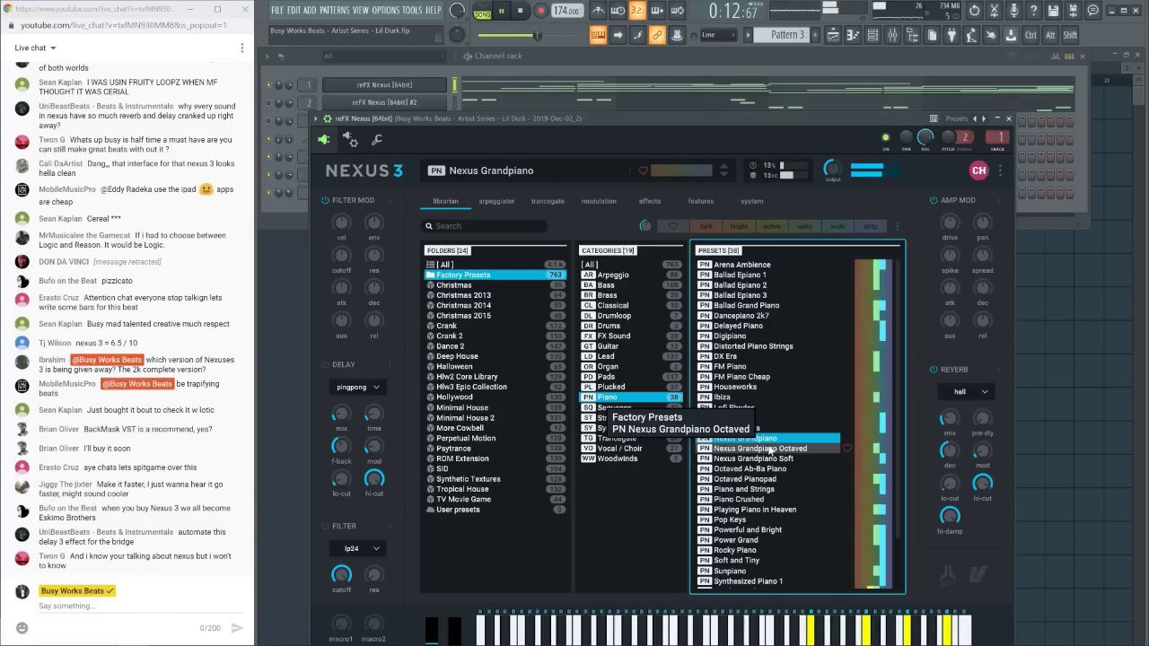
click(770, 449)
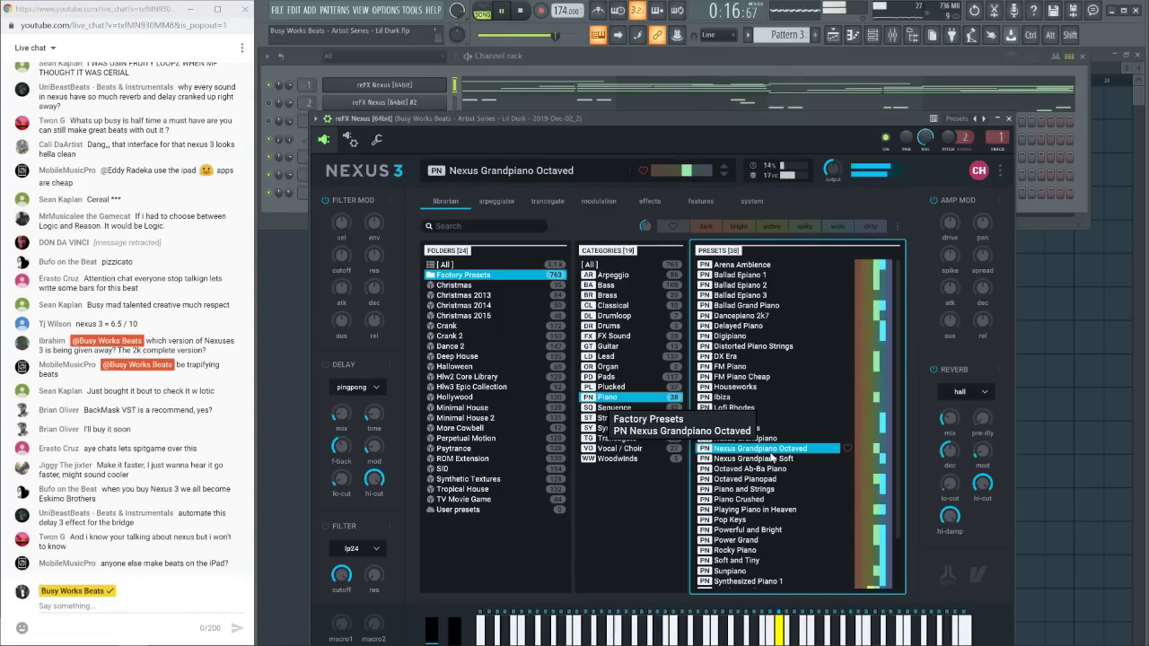
click(772, 459)
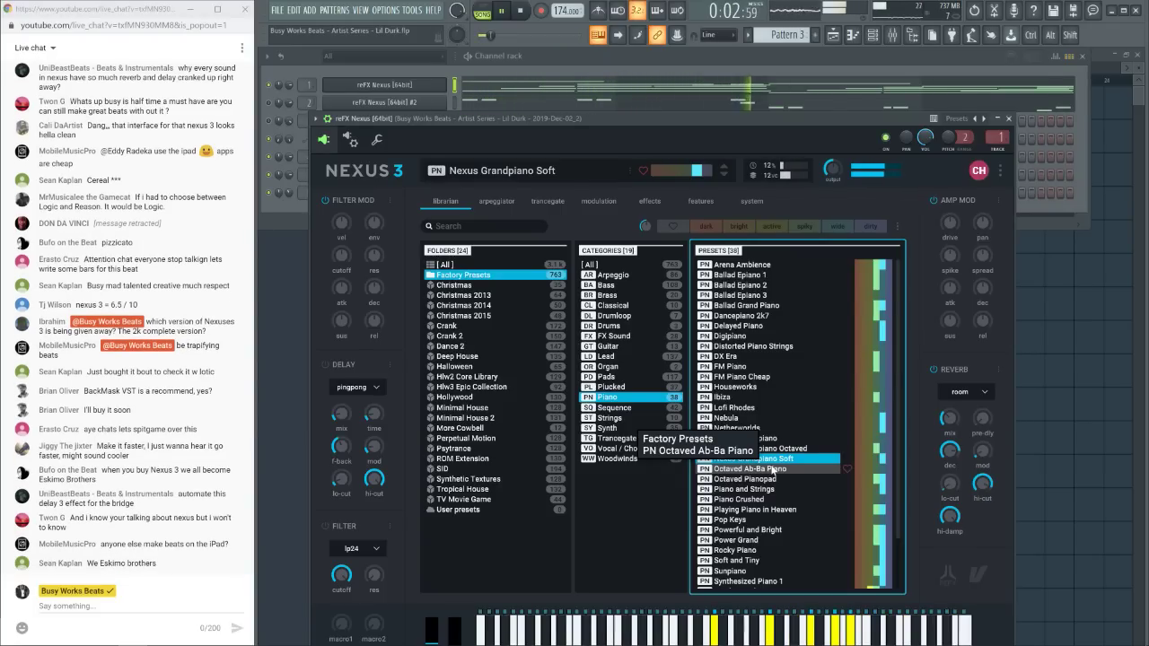
click(772, 470)
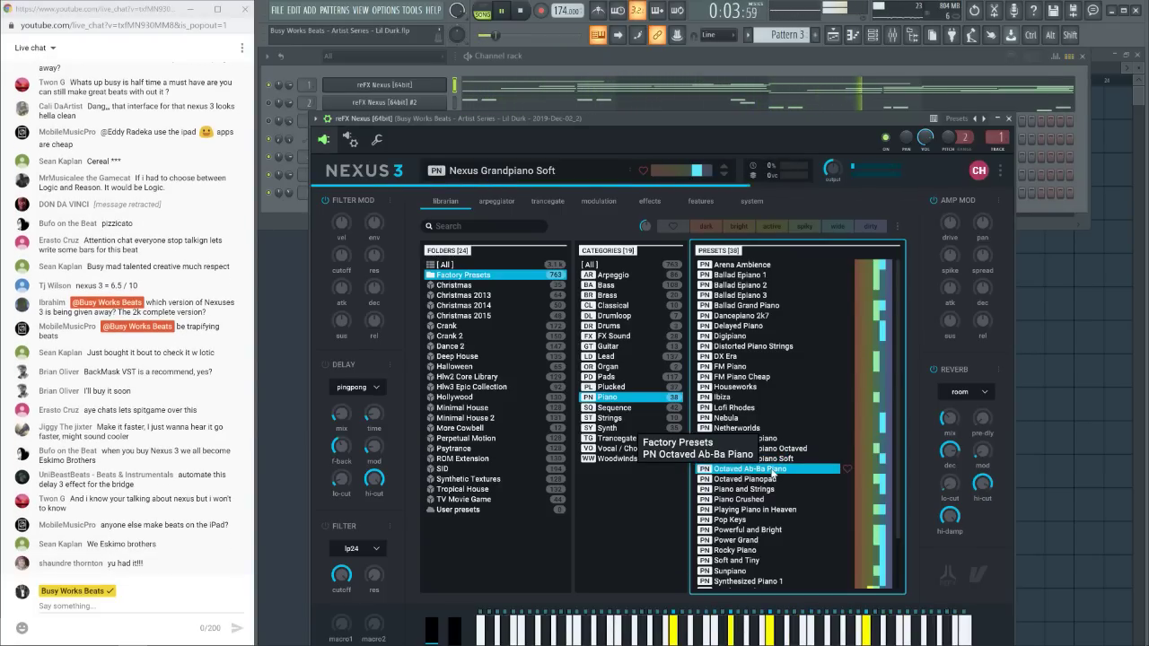
click(774, 480)
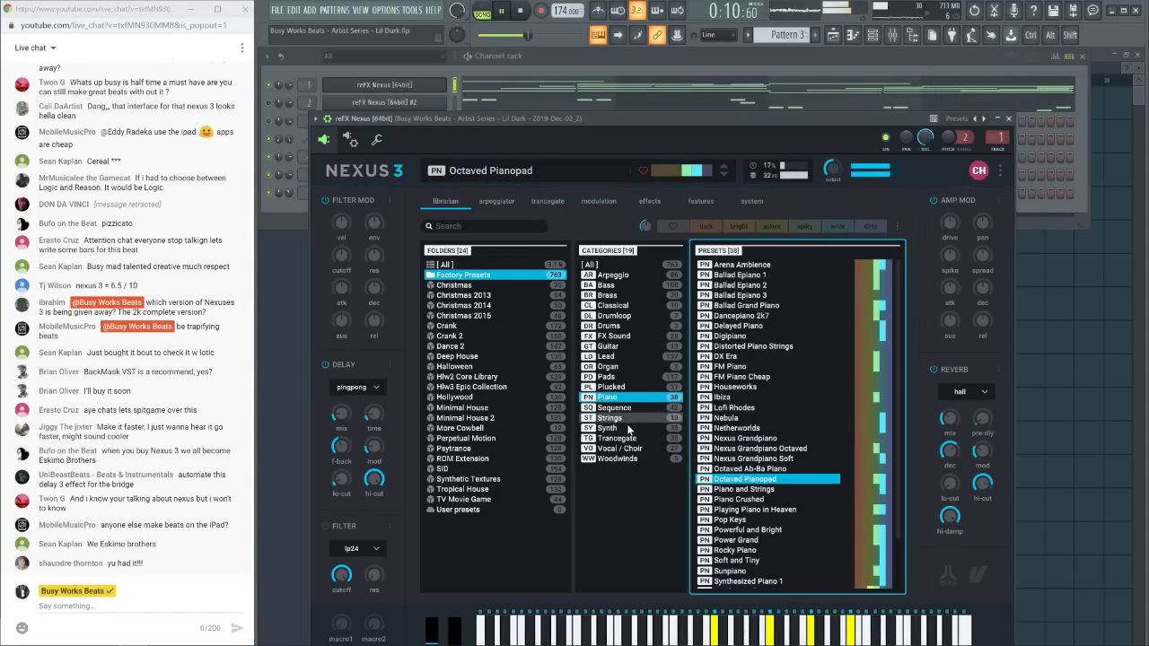
Audition Classical presets including Flute and Strings, Grandma's AM Radio 1 and Orchester and Choir, and stop playback
click(619, 306)
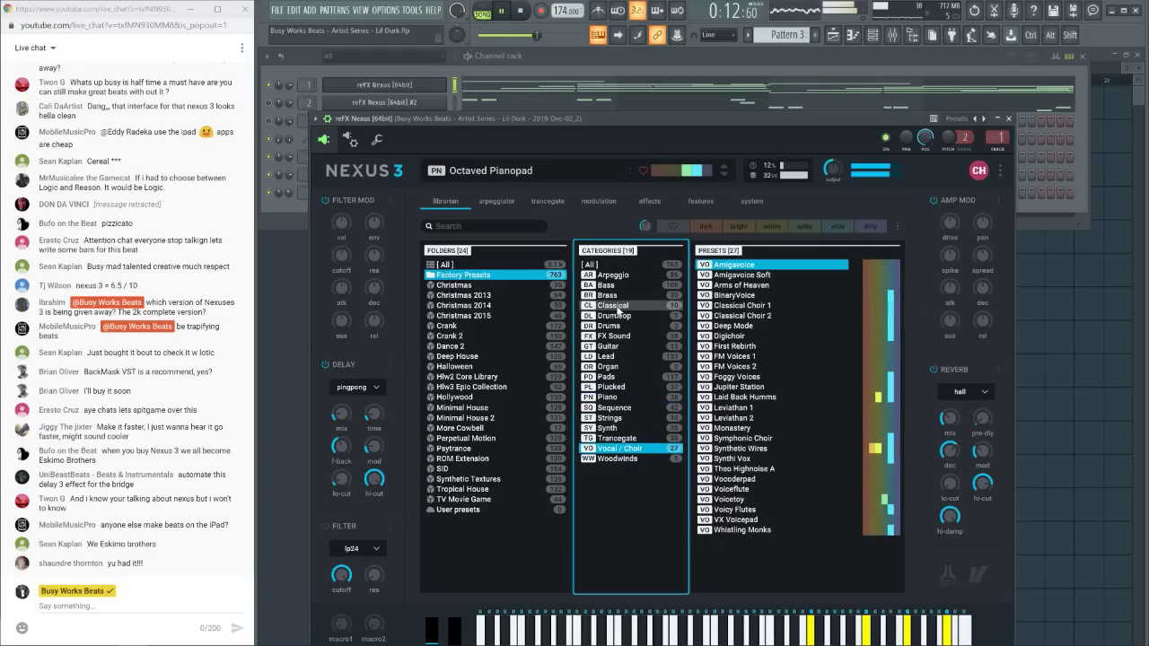
click(761, 267)
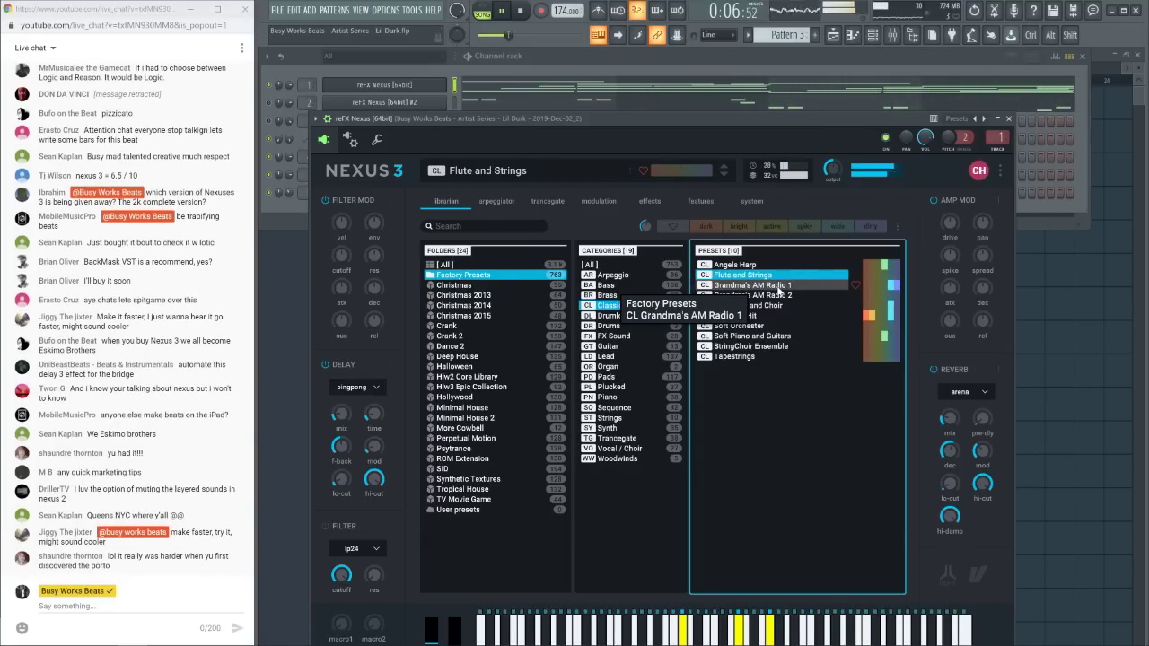
click(777, 285)
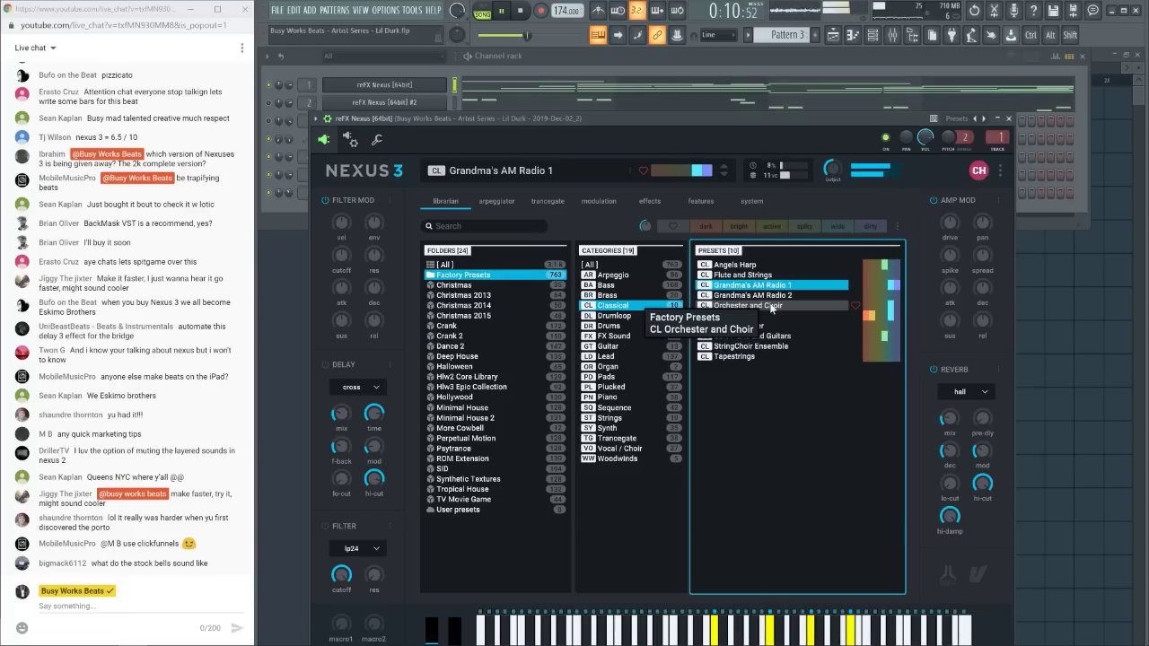
click(771, 307)
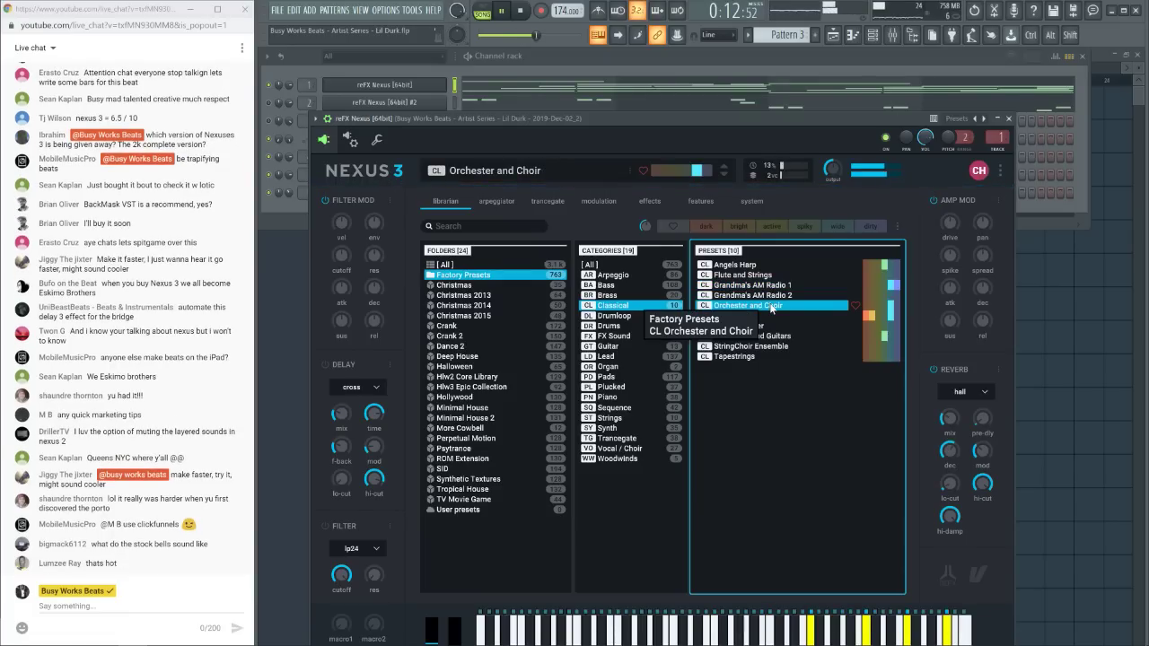
key(space)
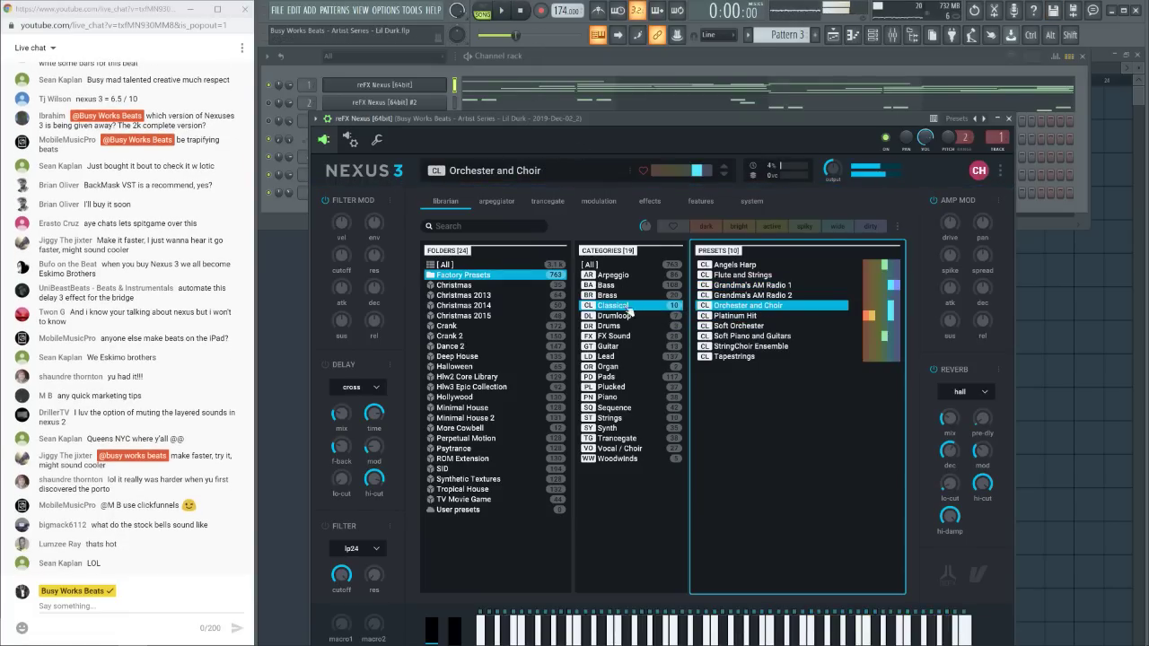
Search the factory presets in the Plucked category for "bell"
click(631, 386)
click(489, 225)
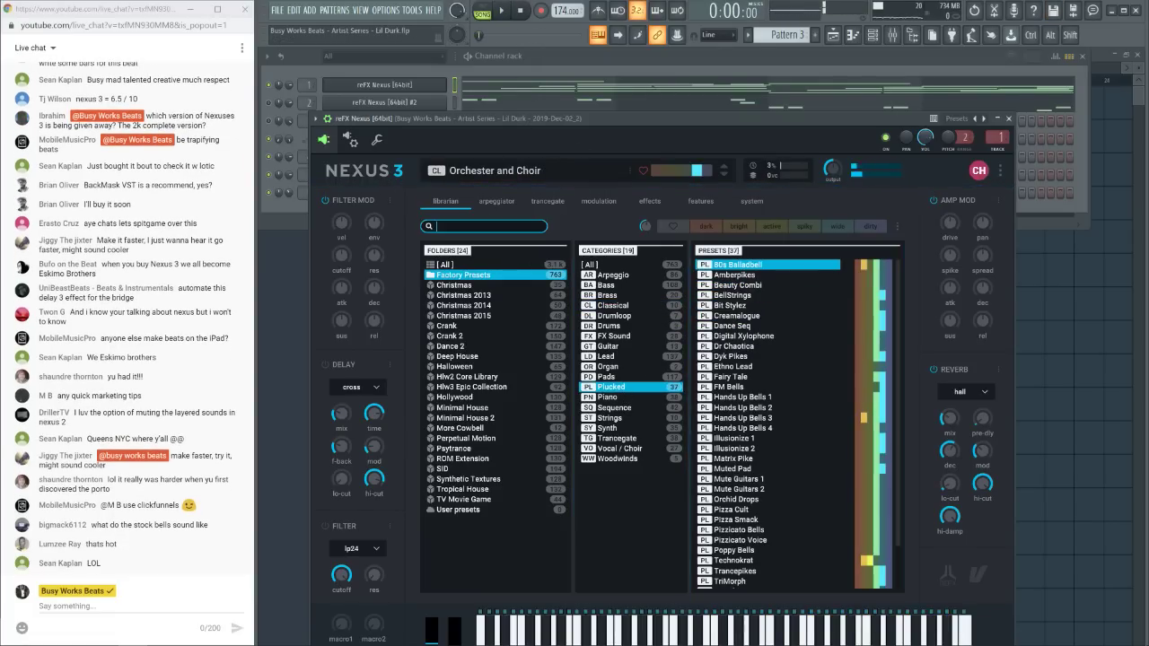
text(bell)
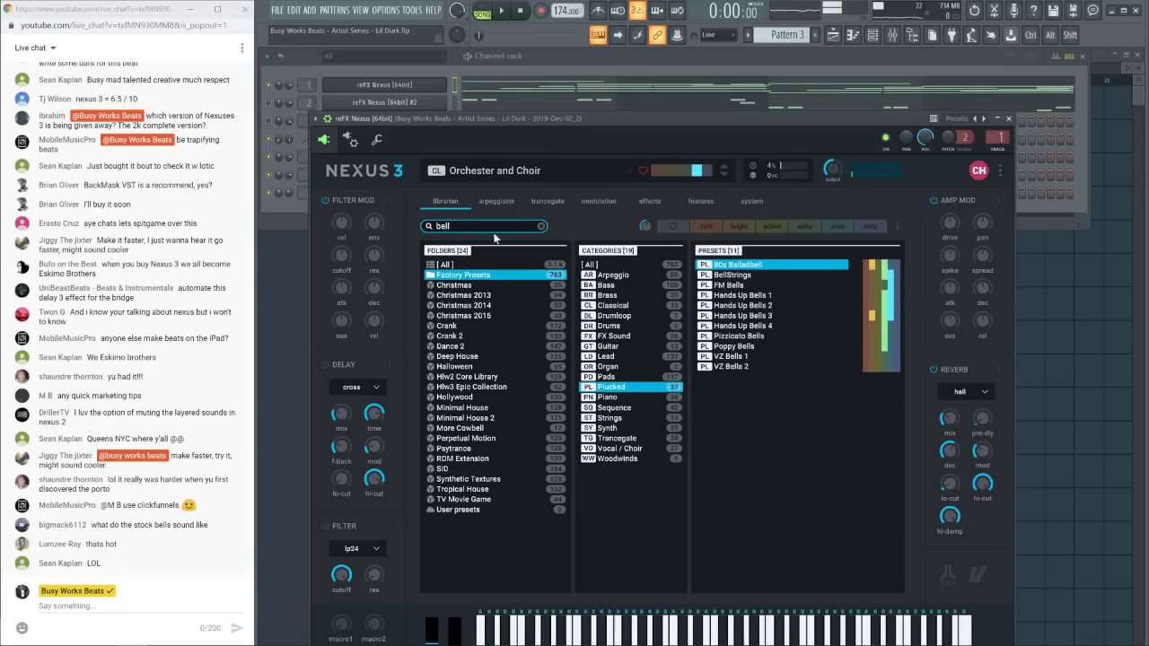
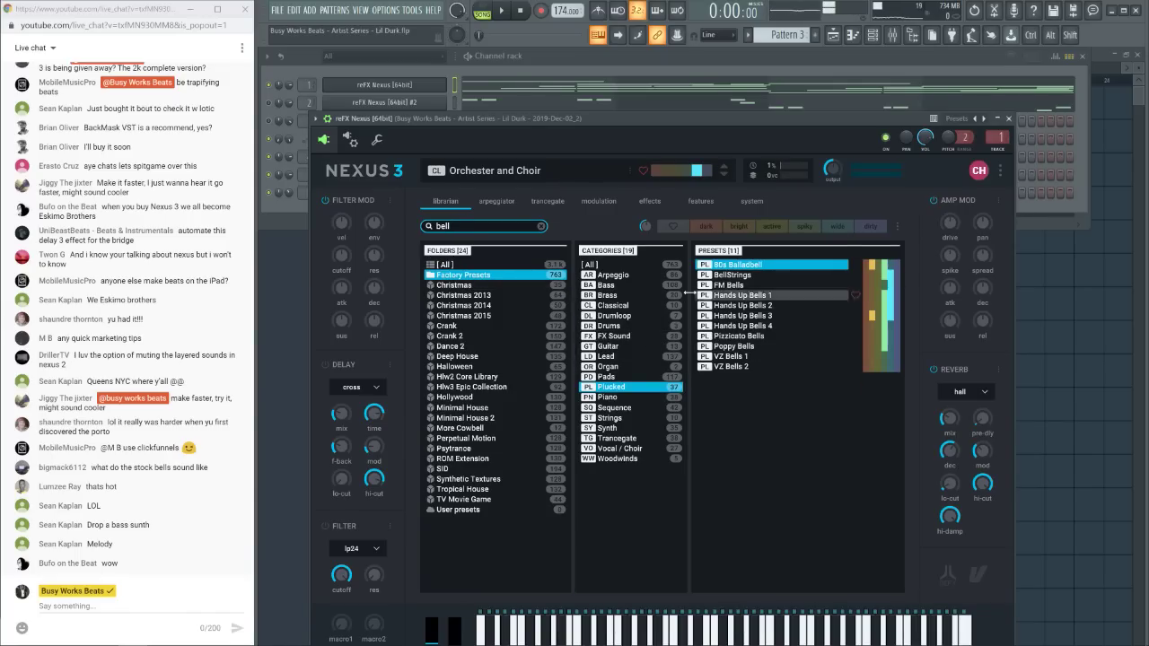
Clear the preset search and audition the Classical presets Platinum Hit, Soft Orchester, Soft Piano and Guitars, StringChoir Ensemble and Tapestrings
click(628, 306)
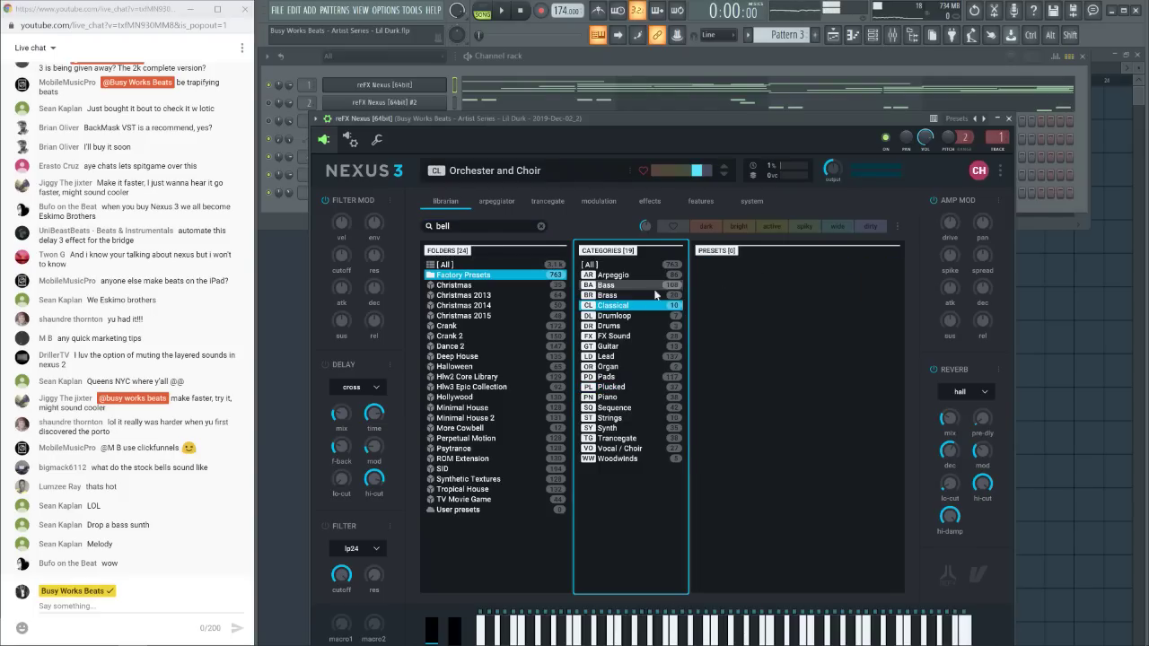
click(540, 226)
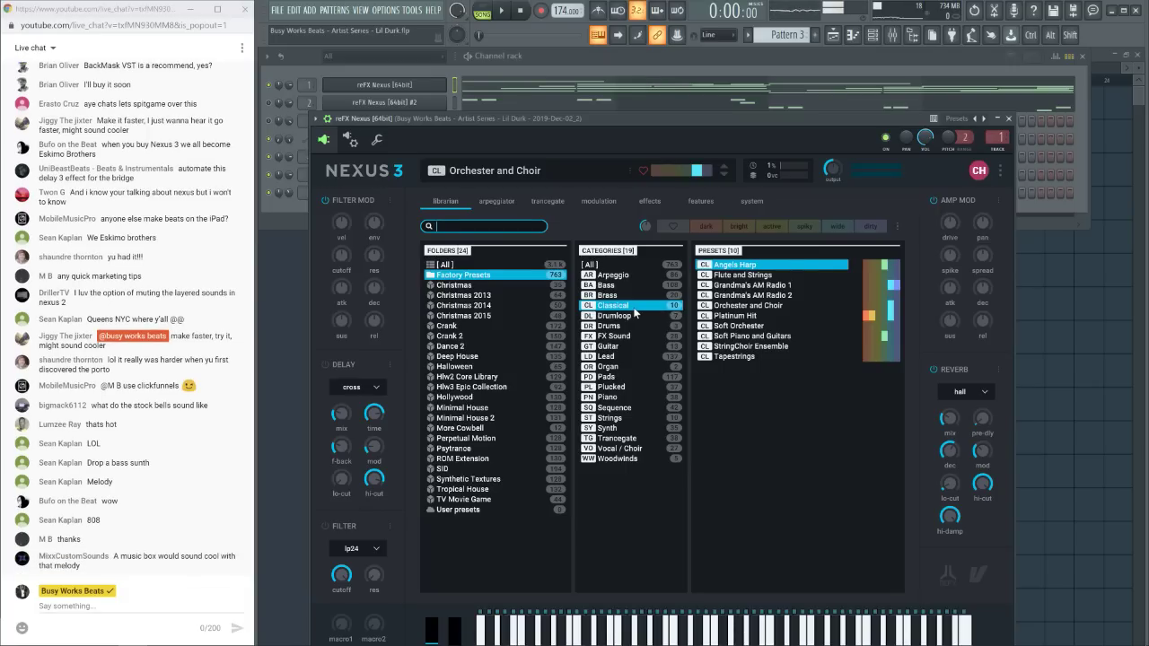
click(741, 316)
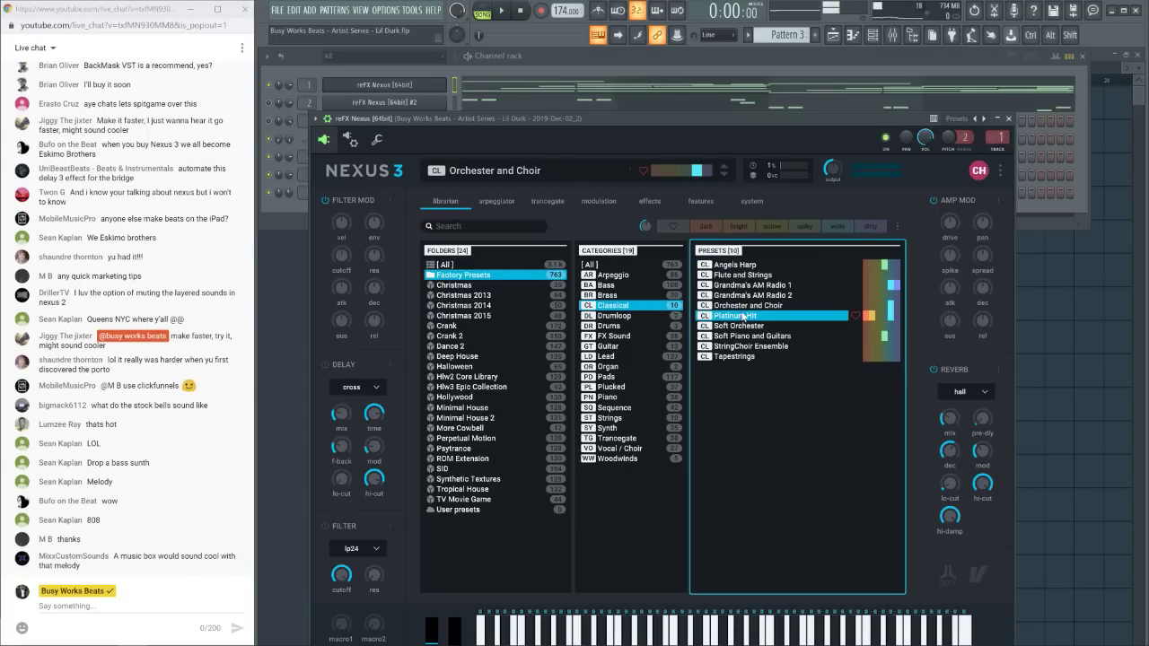
click(738, 326)
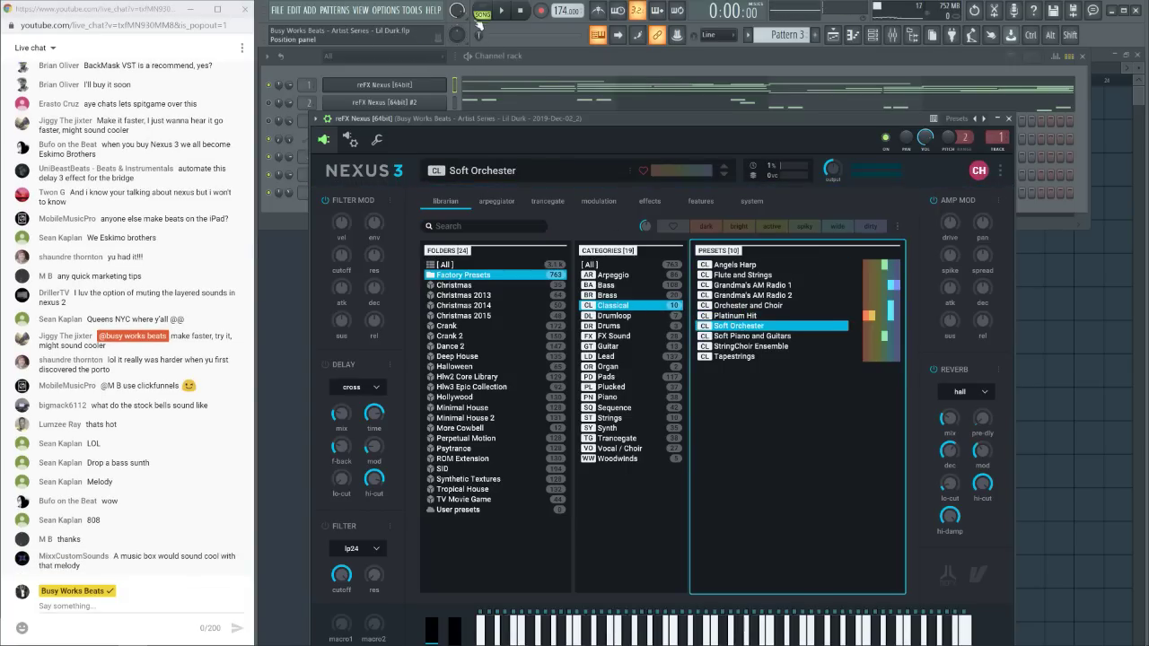
click(504, 10)
click(750, 336)
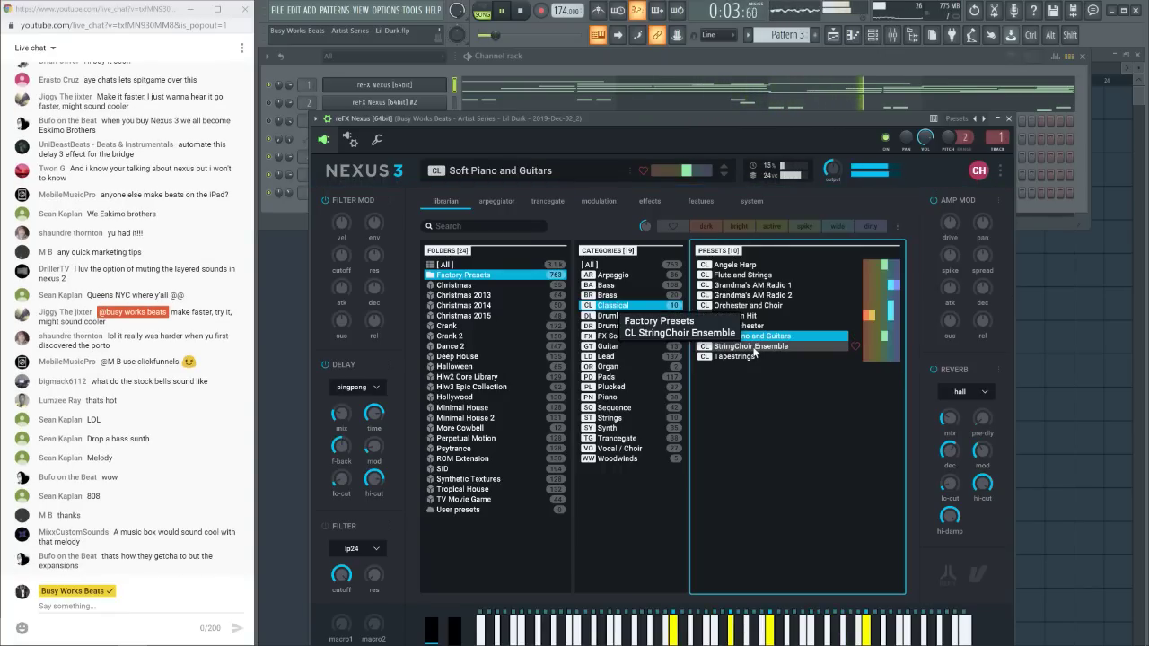
click(752, 348)
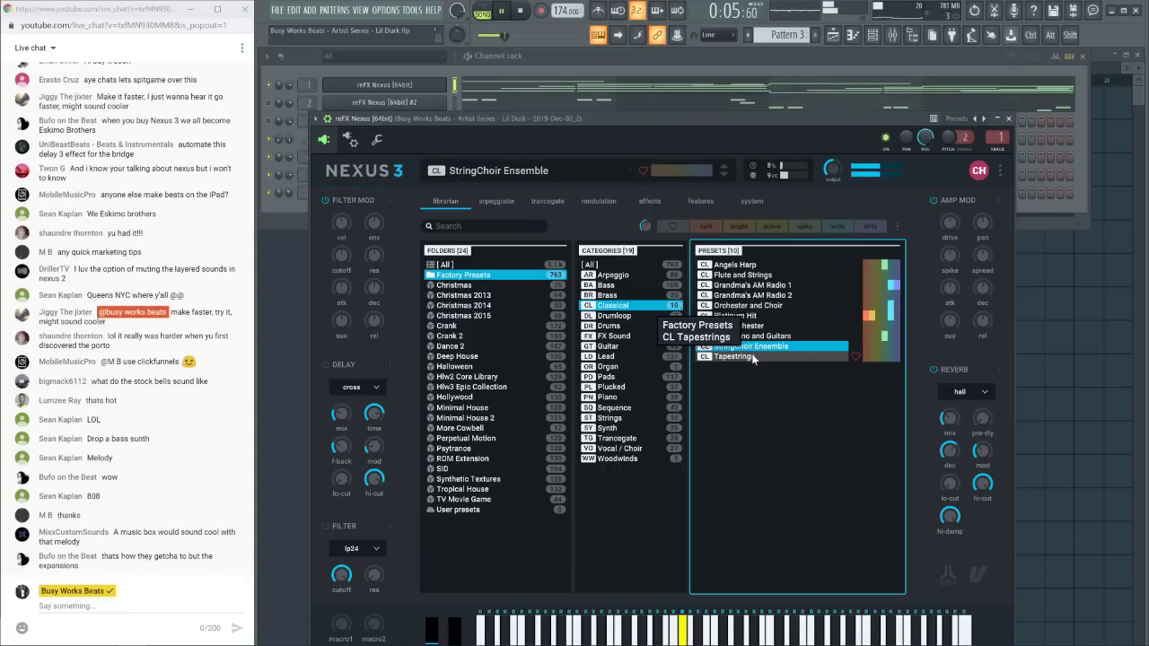
click(752, 356)
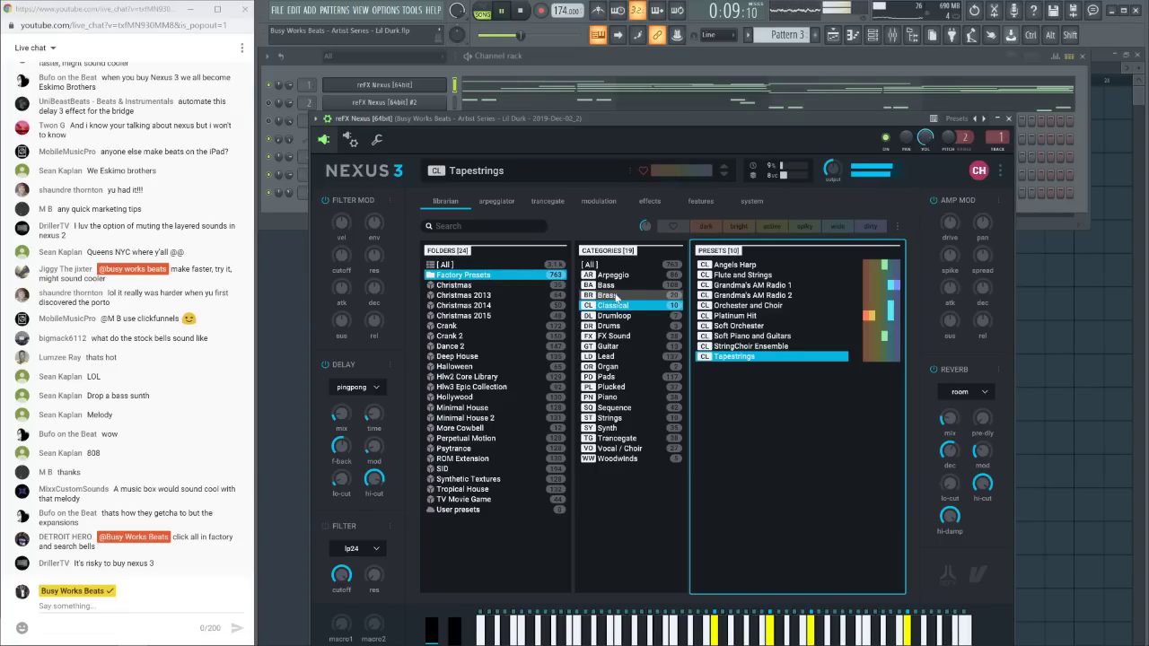
Load the Dance Guitar preset from the Guitar category and replay the song with Backmask enabled on mixer track 1
click(609, 345)
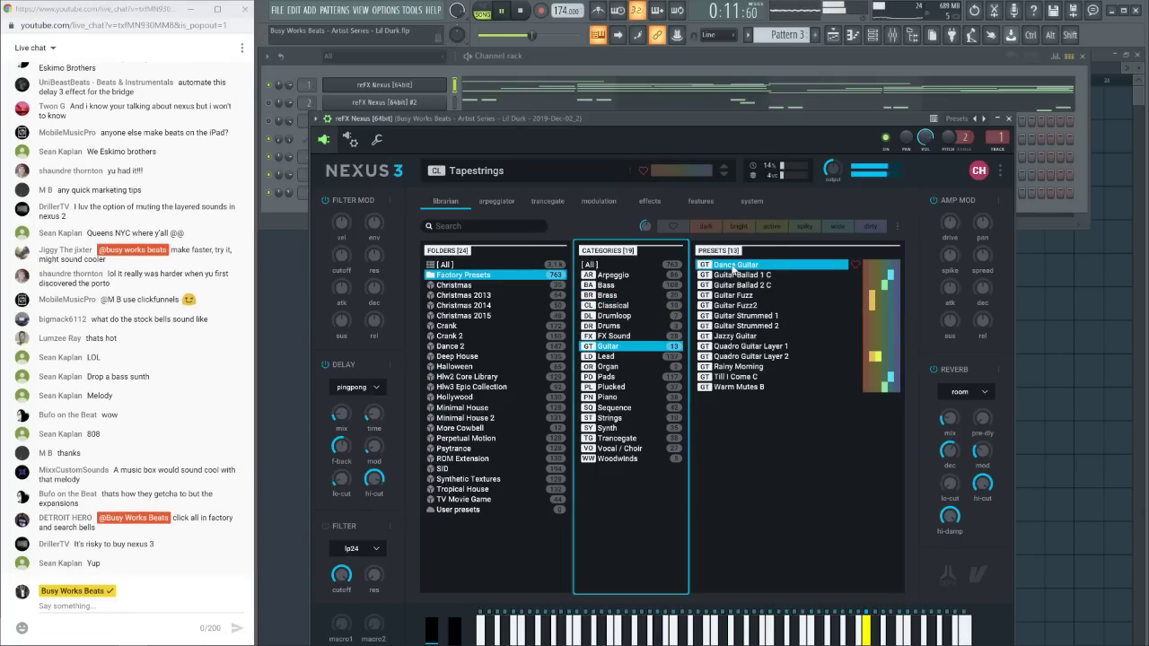
click(734, 266)
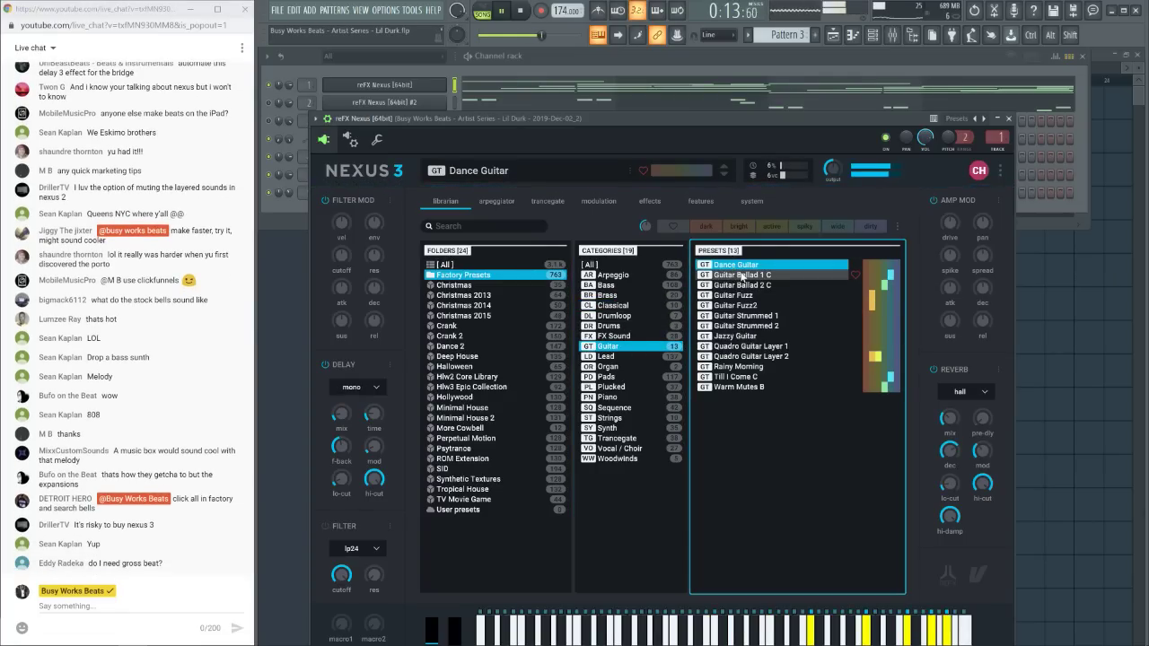
key(F9)
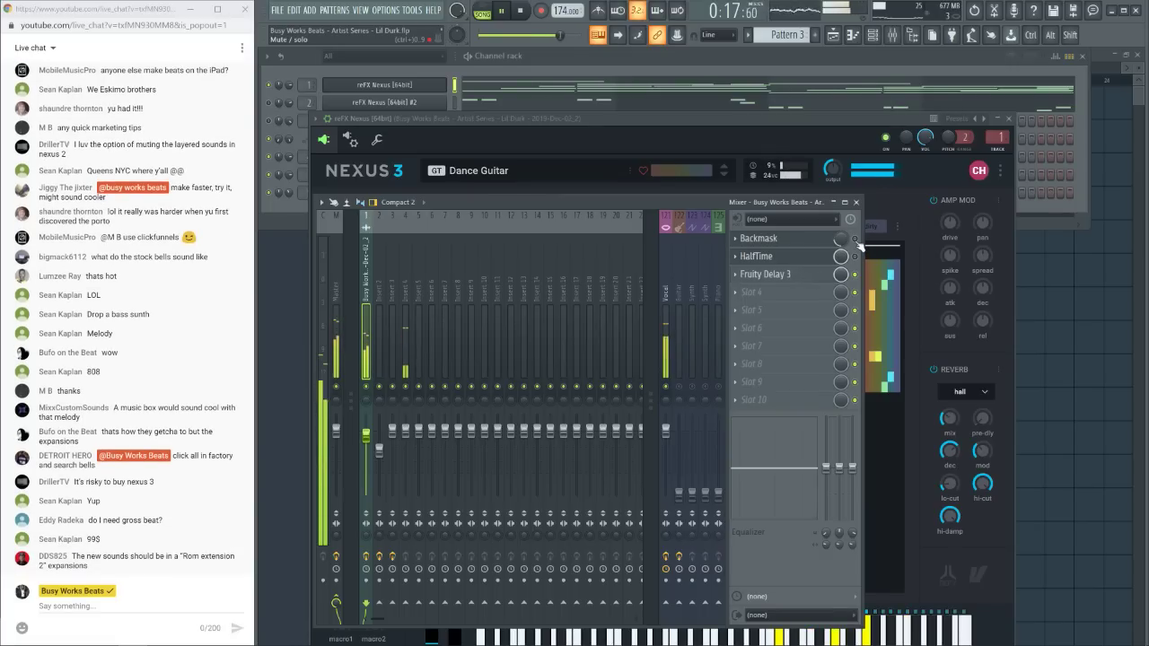
click(518, 13)
click(508, 16)
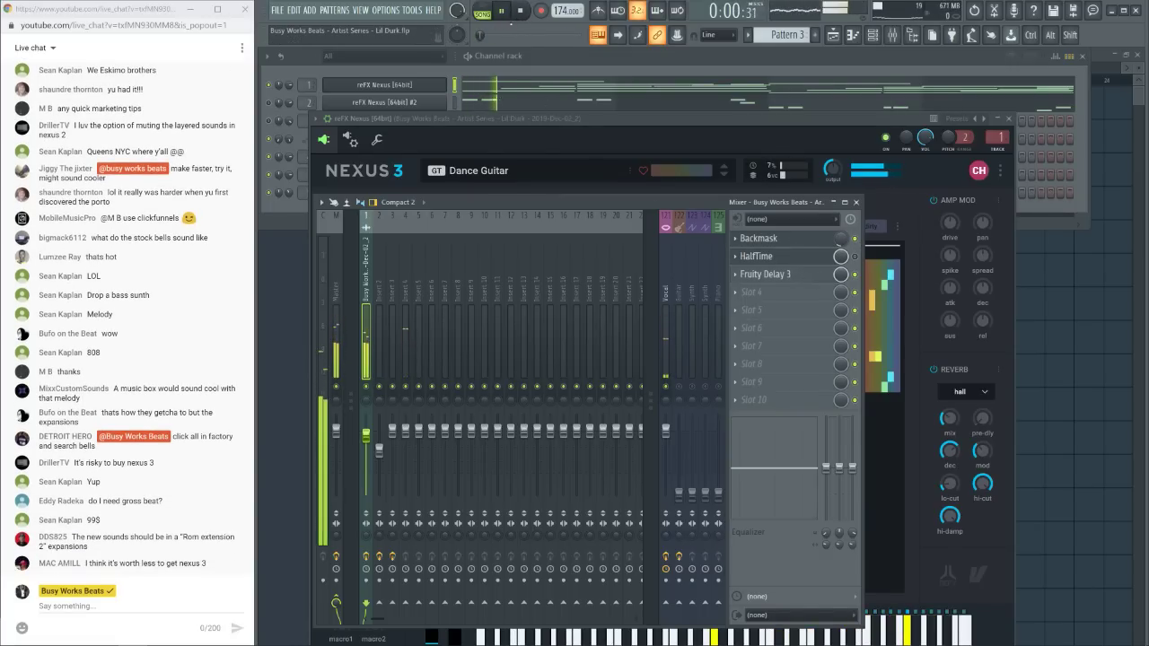
key(F9)
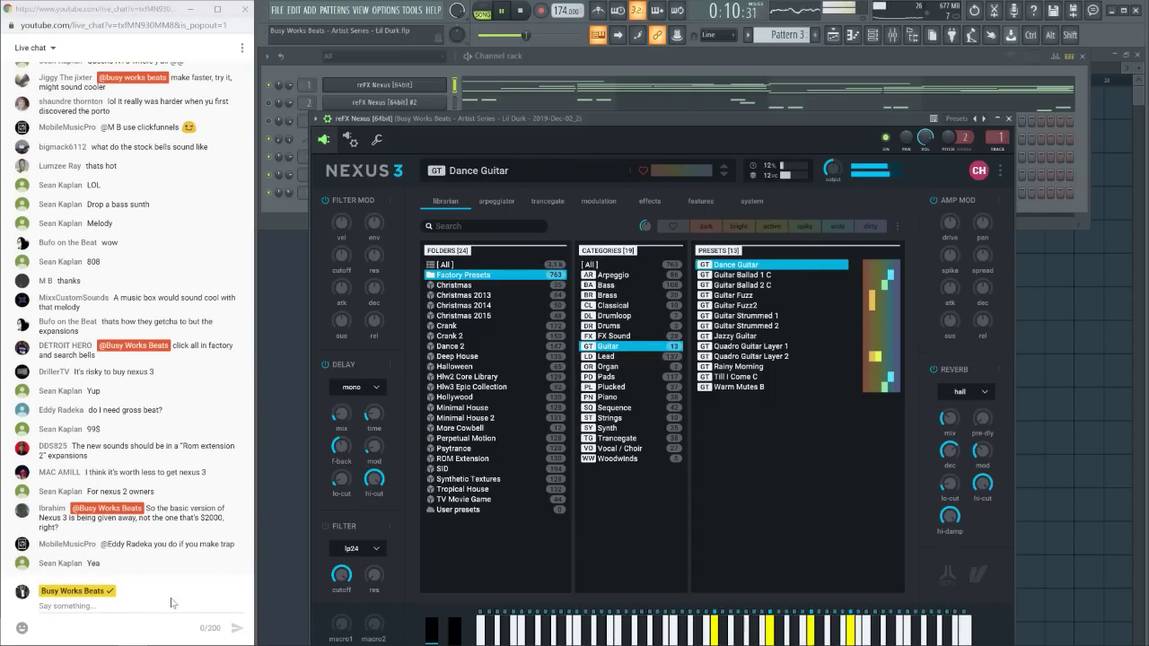
click(134, 606)
text(0.508828103542326)
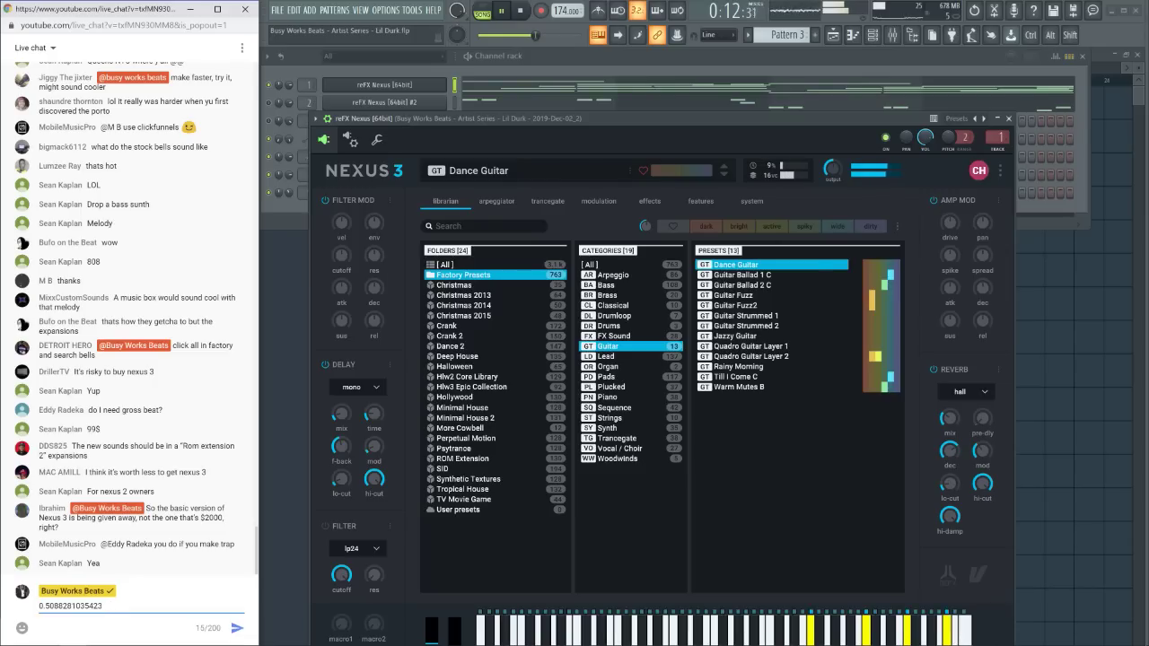
key(BackSpace)
key(BackSpace)
key(BackSpace)
key(BackSpace)
key(BackSpace)
key(BackSpace)
key(BackSpace)
key(BackSpace)
key(BackSpace)
key(BackSpace)
key(BackSpace)
key(BackSpace)
key(BackSpace)
key(BackSpace)
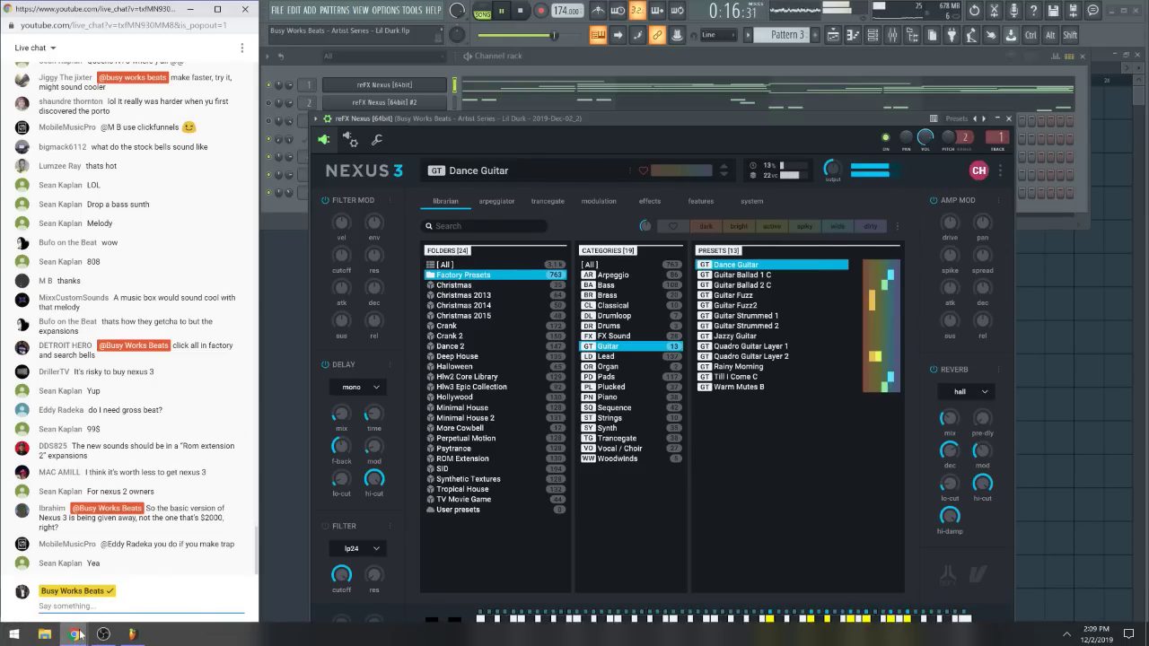
Switch to the YouTube live dashboard, copy the Nexus 3 giveaway line from the stream description and post it in the live chat
mouse_move(79, 634)
click(64, 590)
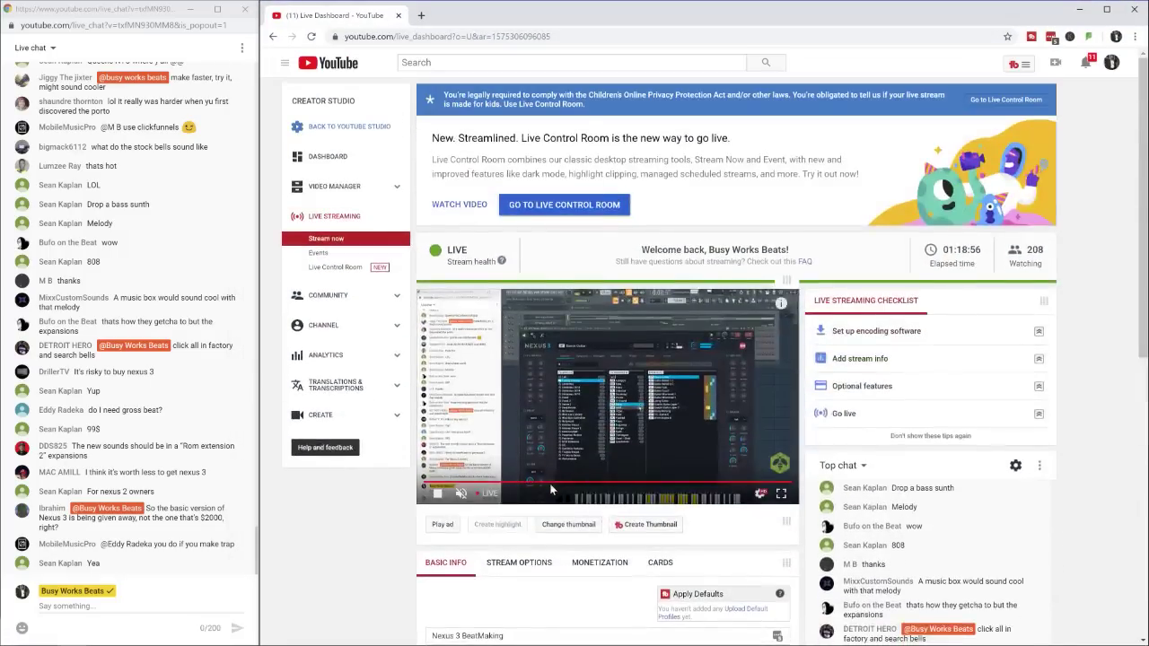
scroll(552, 490, down, 2)
triple_click(584, 548)
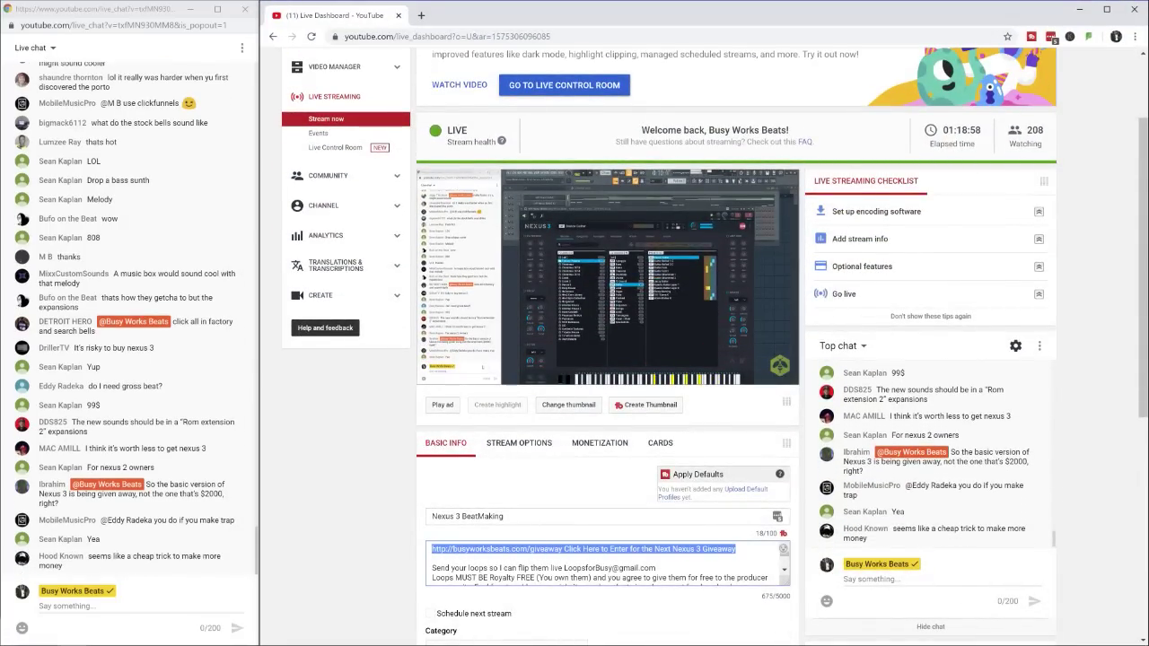
key(ctrl+c)
click(135, 603)
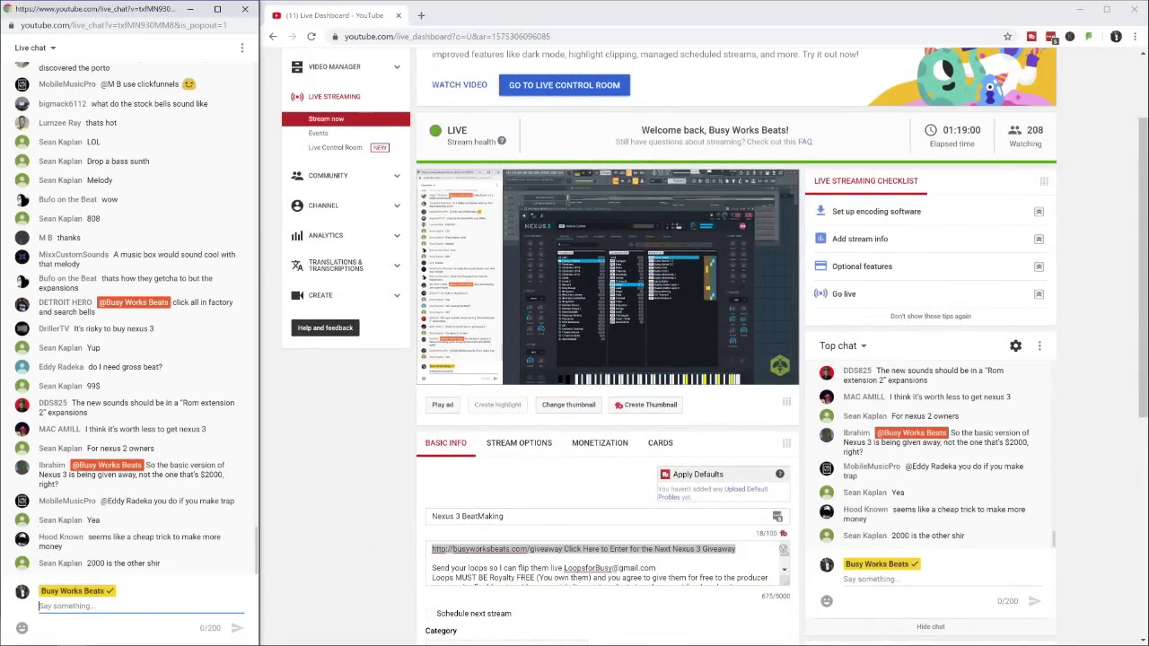
key(ctrl+v)
key(Return)
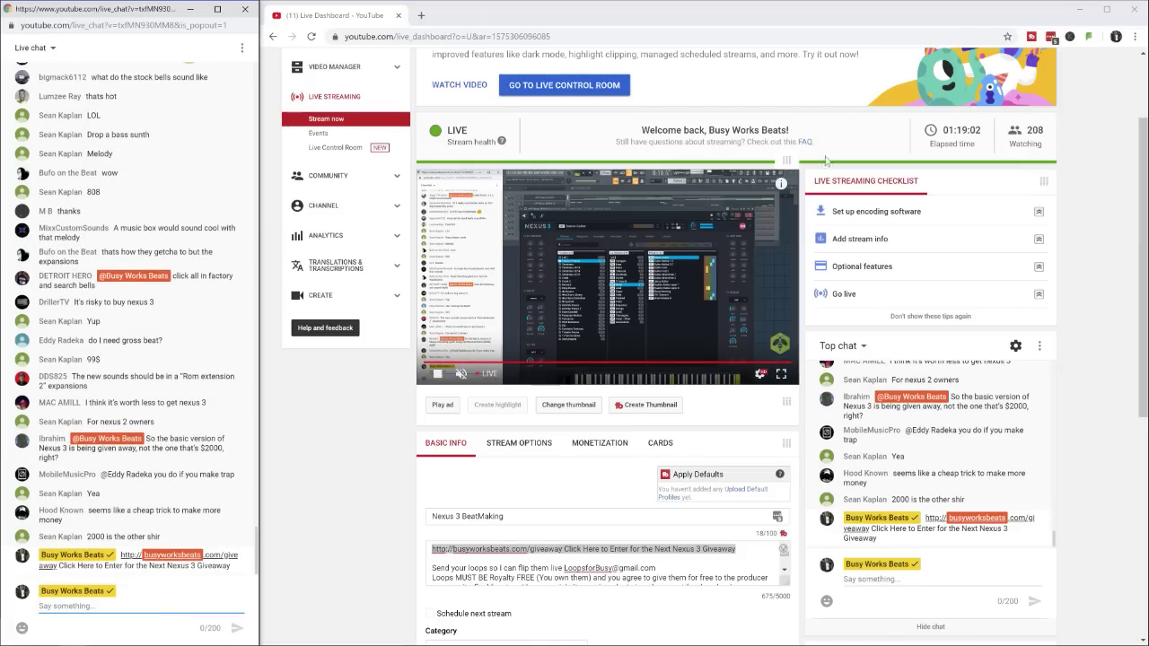
click(1080, 9)
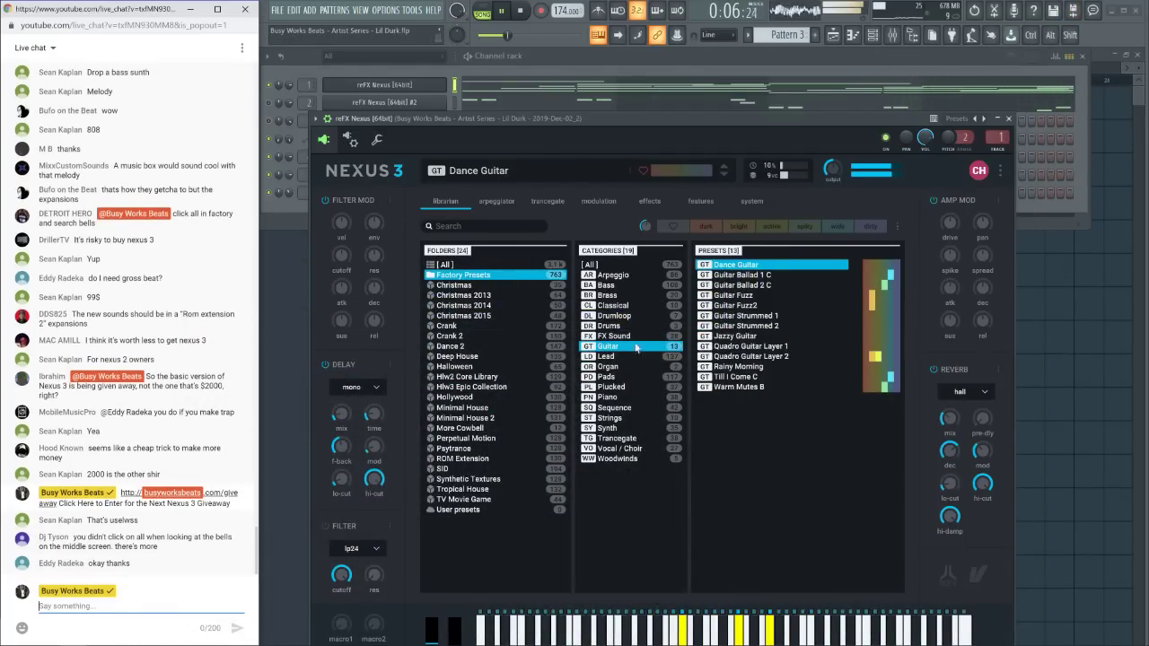
Load the Guitar Ballad 1 C preset and return to the Channel rack with playback stopped
click(749, 276)
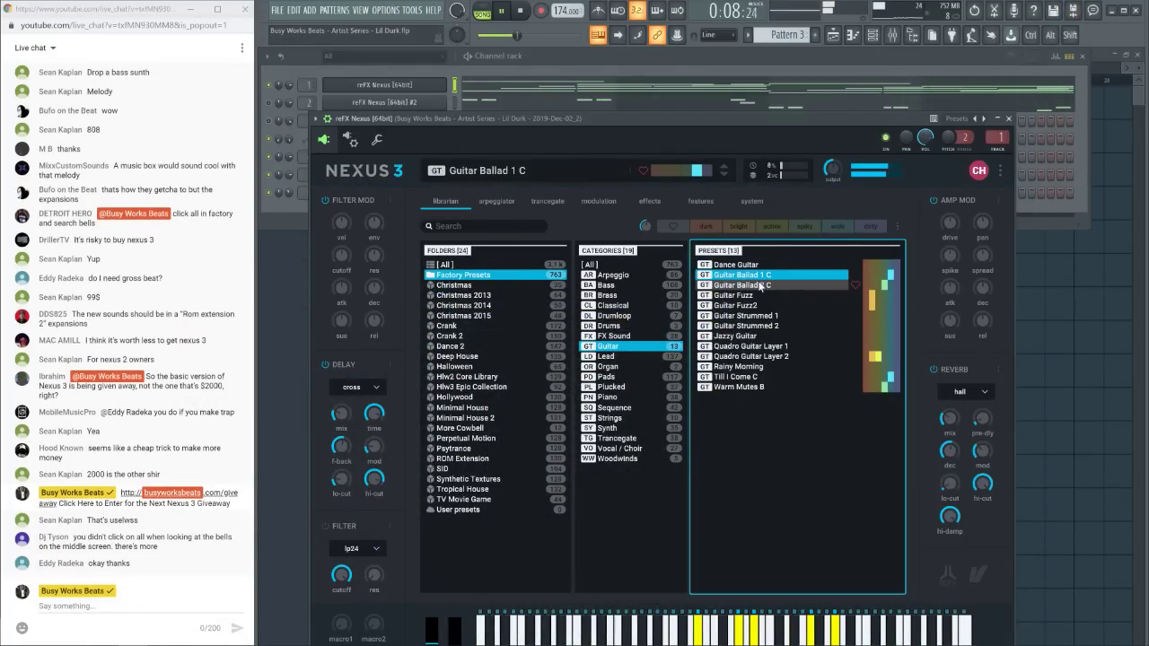
click(522, 13)
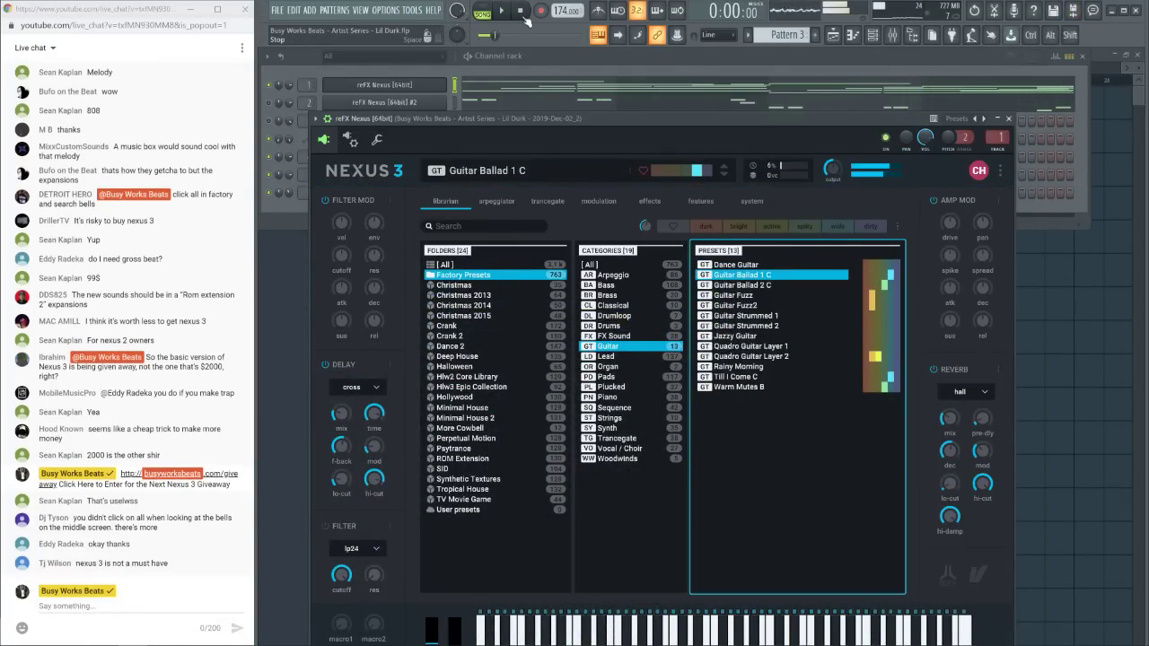
click(548, 83)
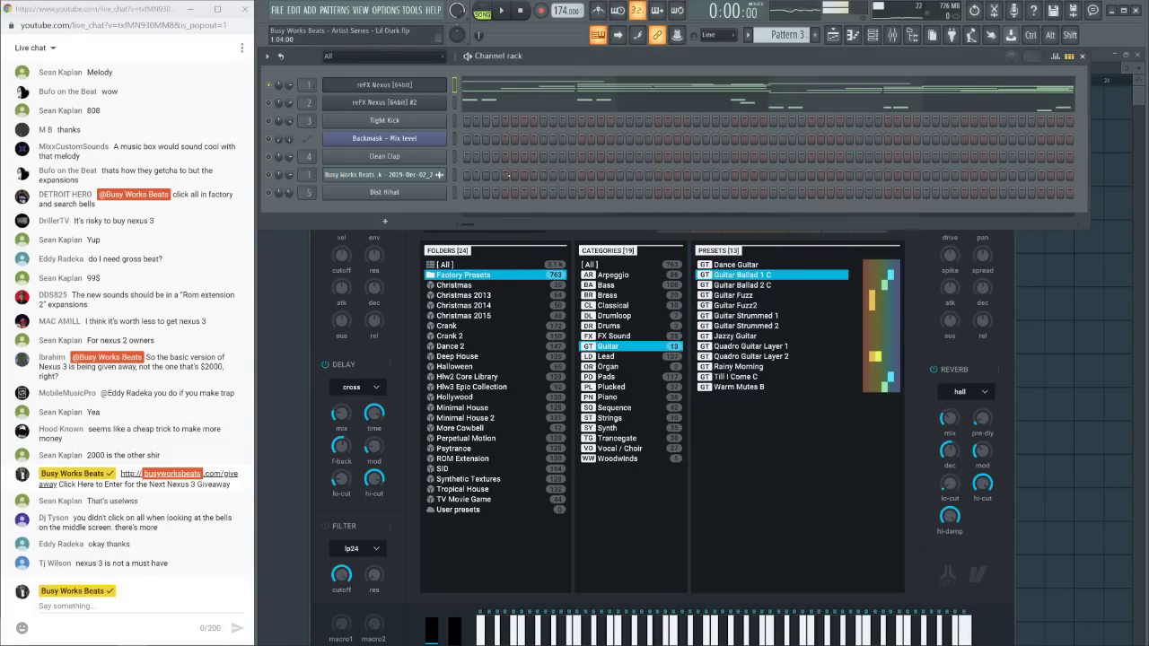
Add the UAD Cooper Time Cube to the fourth effect slot of mixer track 1
click(892, 34)
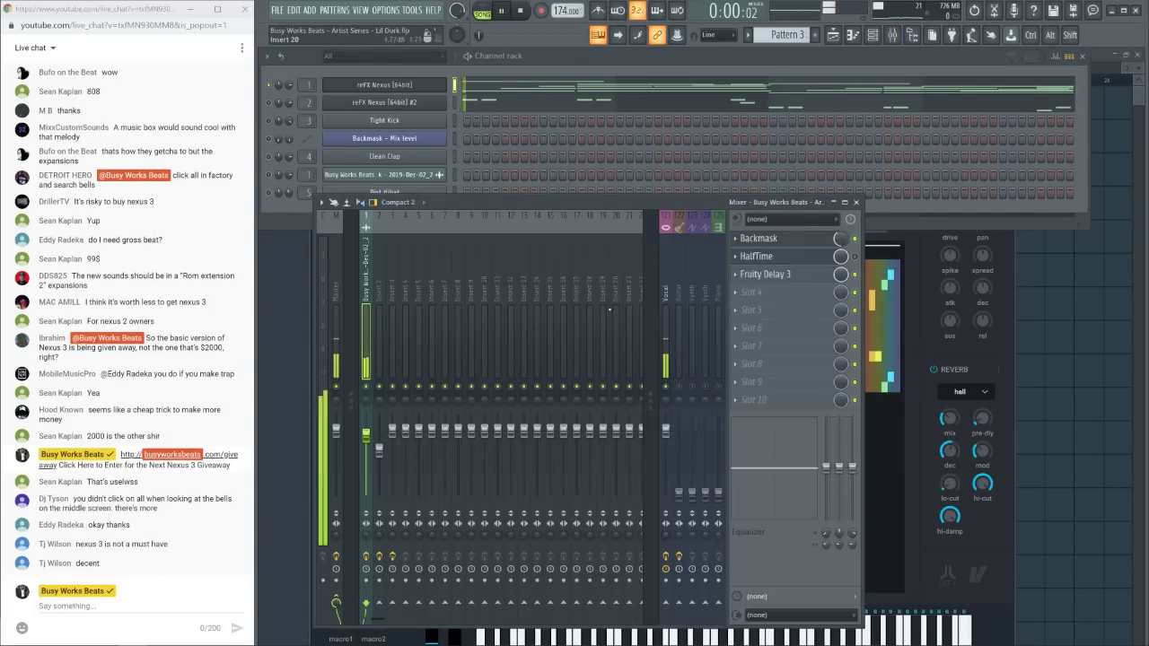
click(759, 303)
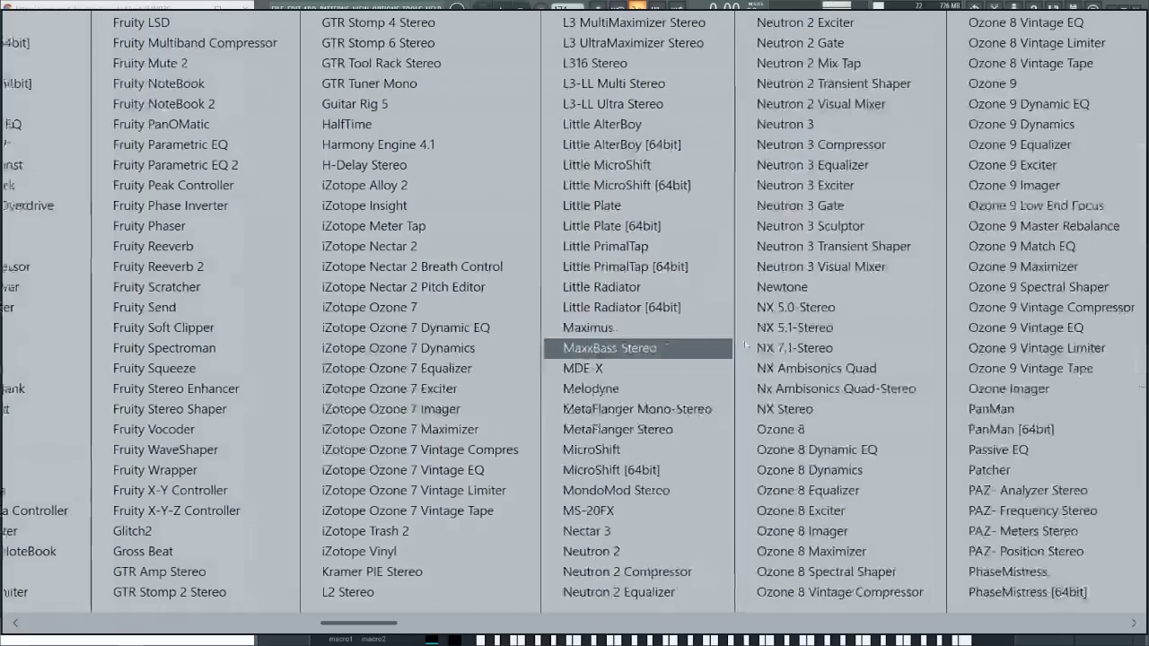
scroll(502, 337, right, 6)
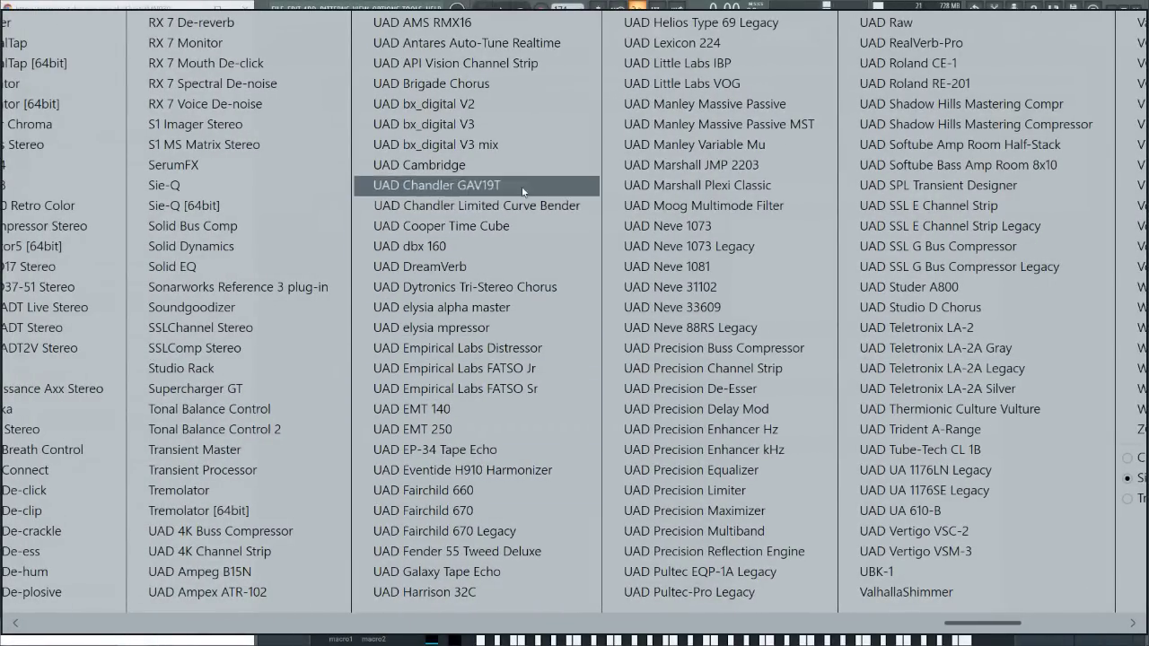
click(530, 230)
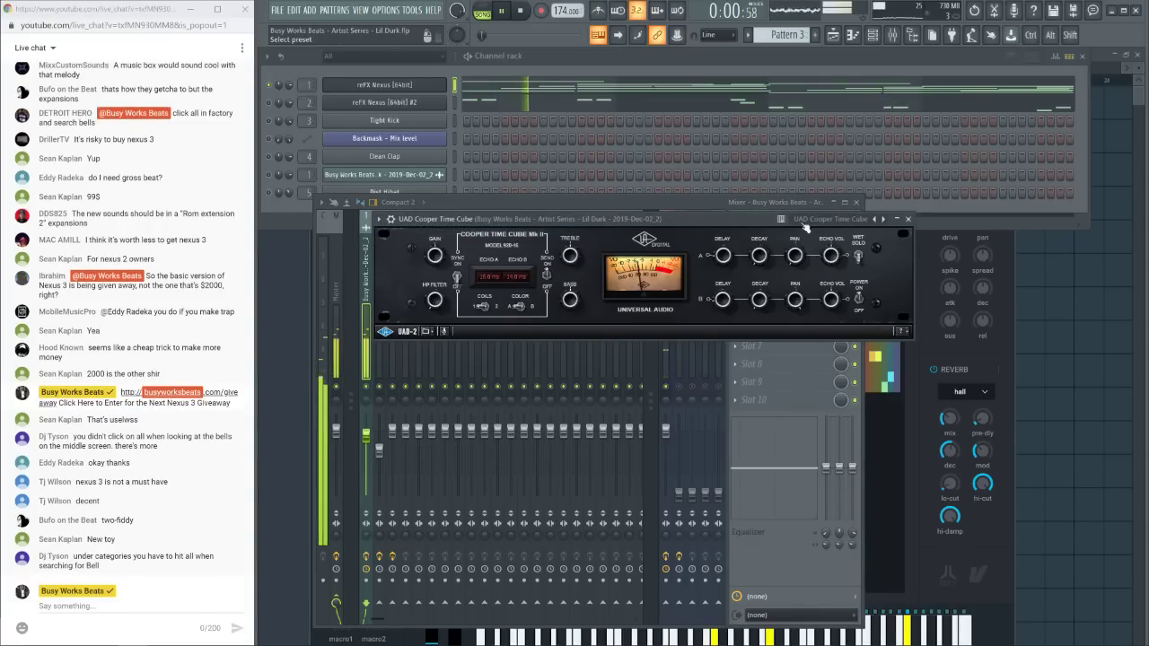
Switch the Cooper Time Cube to its Haas Effect Right preset and play the song to hear it
key(space)
click(884, 219)
click(884, 219)
key(space)
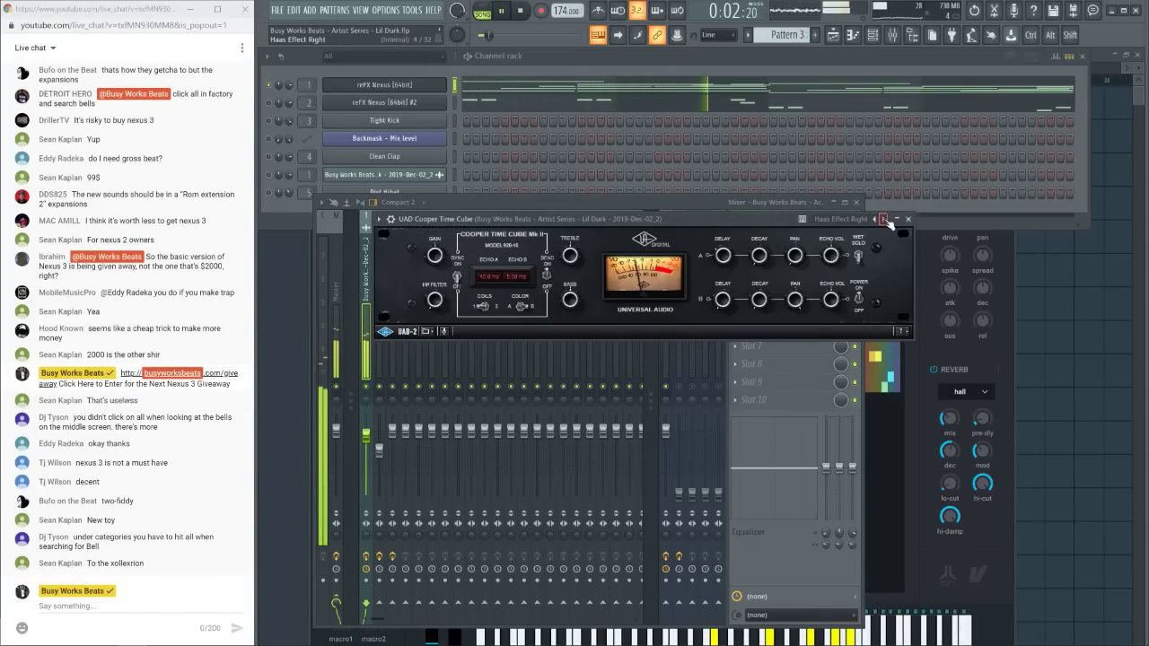
click(769, 411)
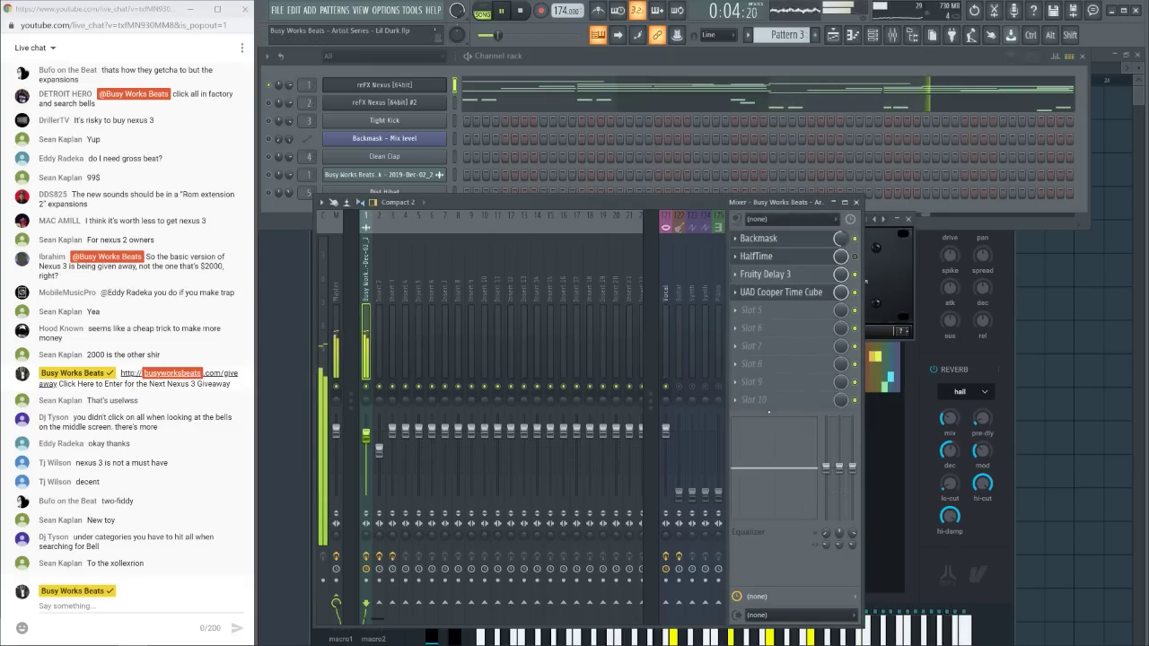
key(space)
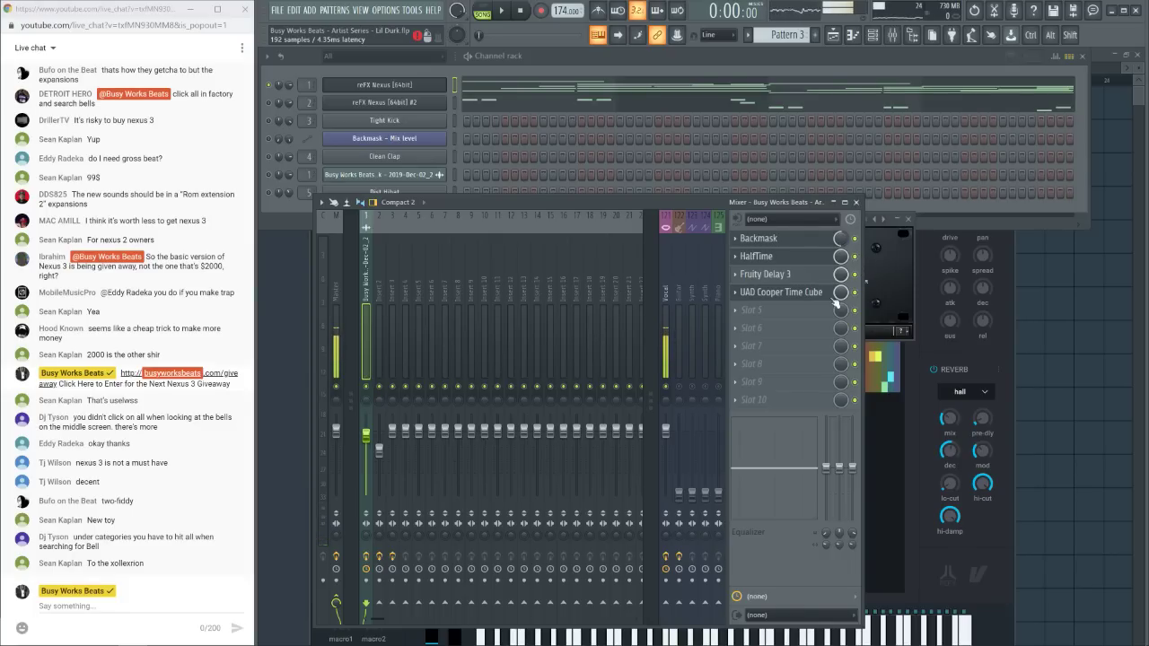
key(space)
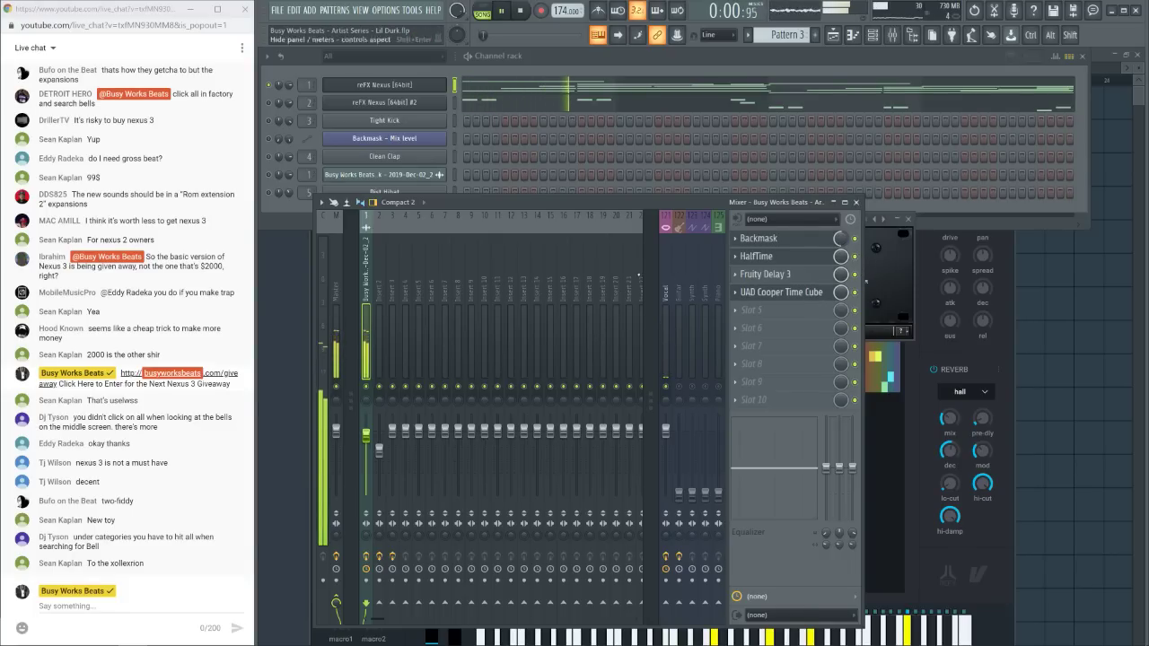
key(space)
Set the transpose of the first Nexus 3 instance to +1 and audition the melody, returning to its preset library
click(536, 90)
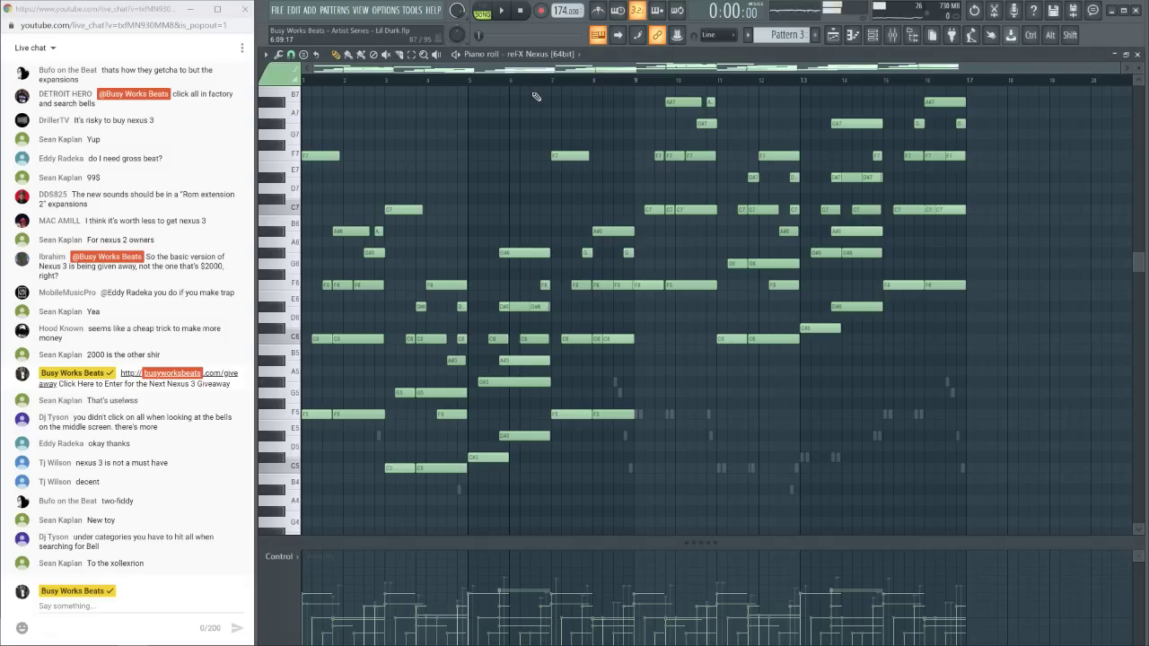
click(1138, 54)
click(382, 86)
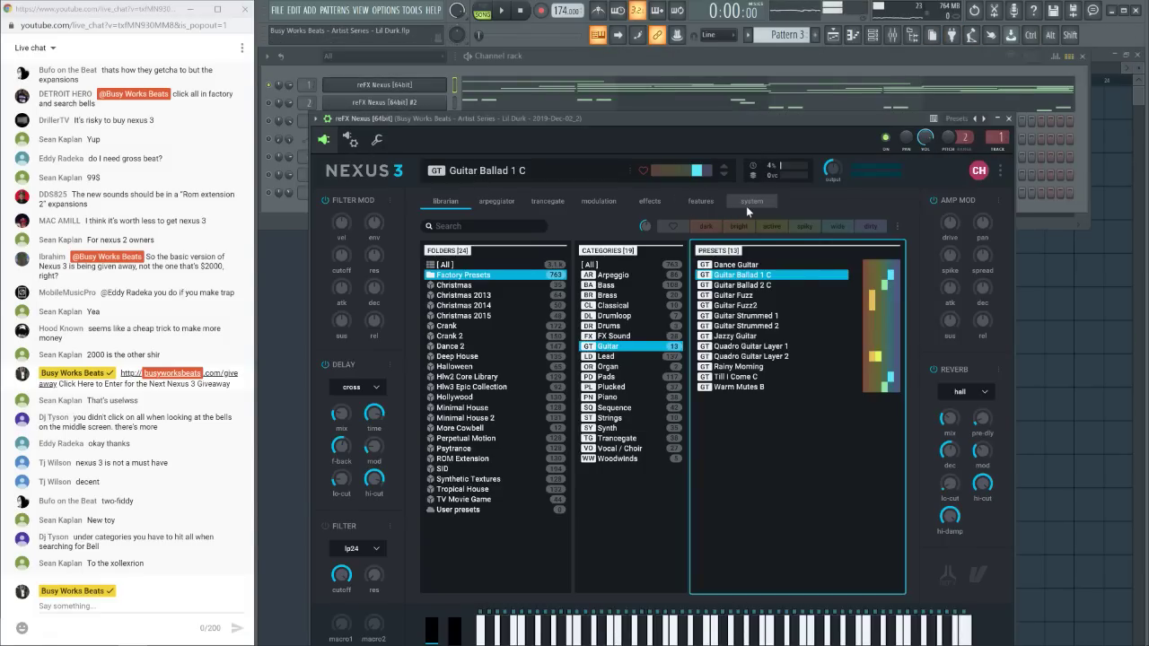
click(748, 202)
drag(542, 255, 560, 254)
key(space)
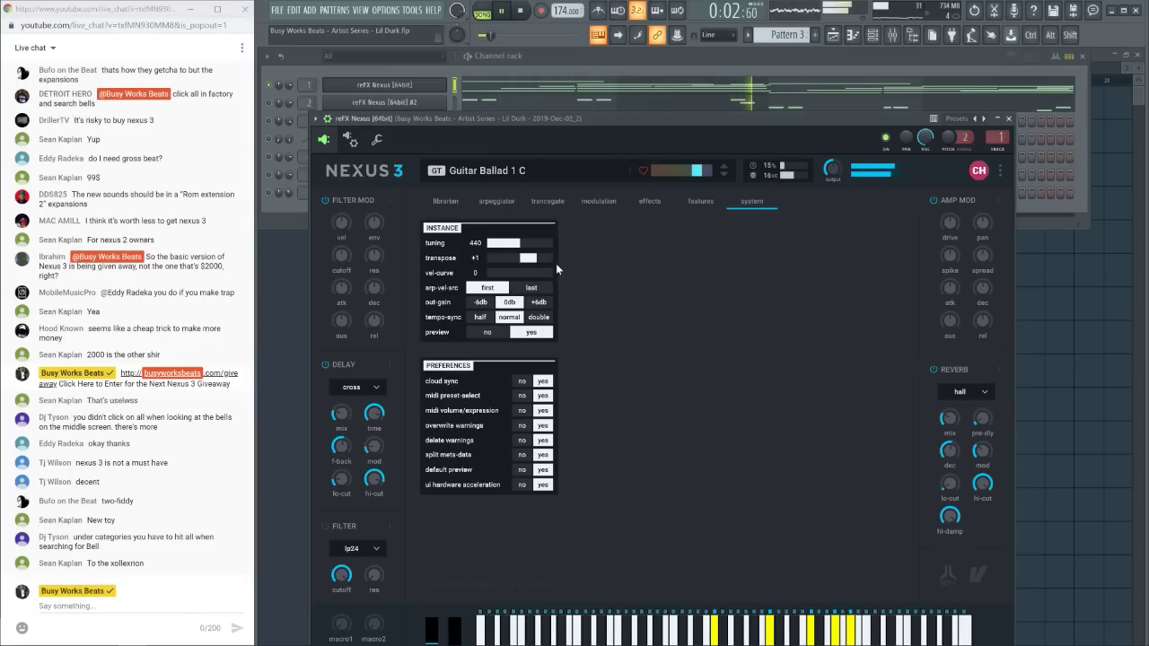
click(449, 201)
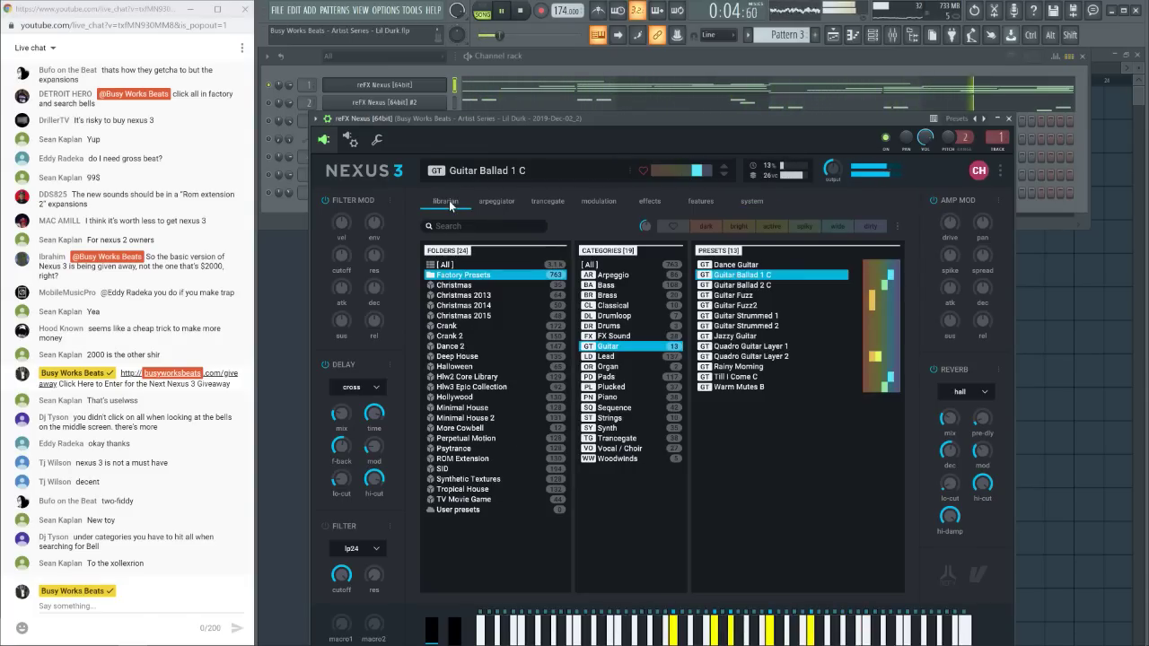
click(520, 15)
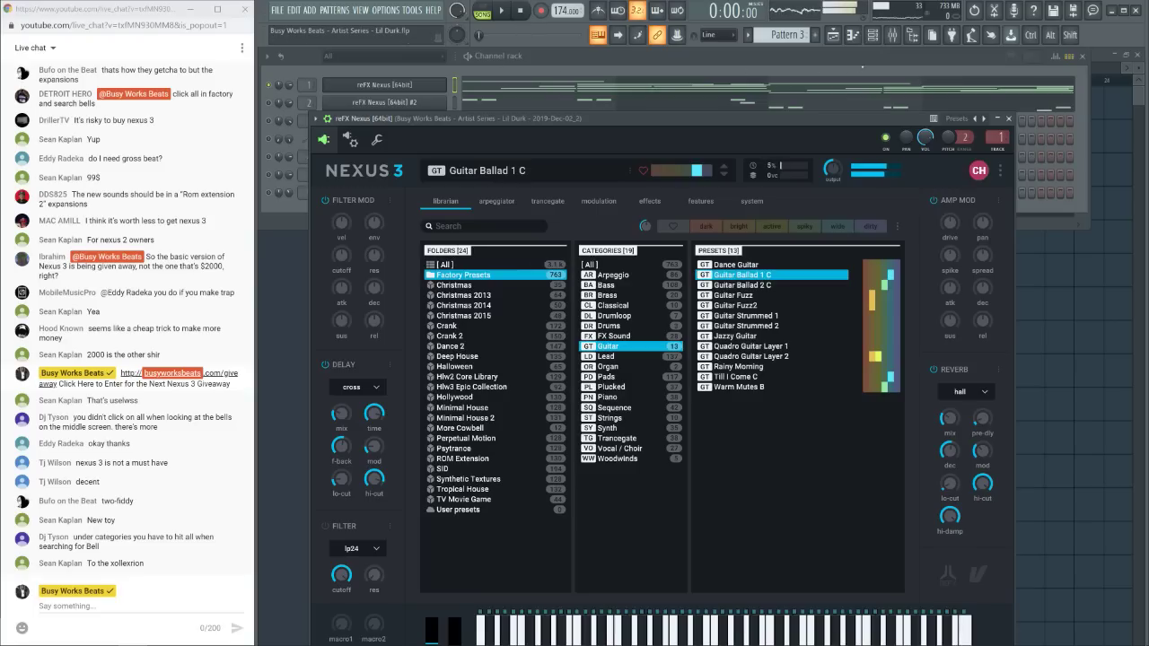
Play the song with the mixer open to listen to the effect chain on track 1, leaving playback running
click(893, 35)
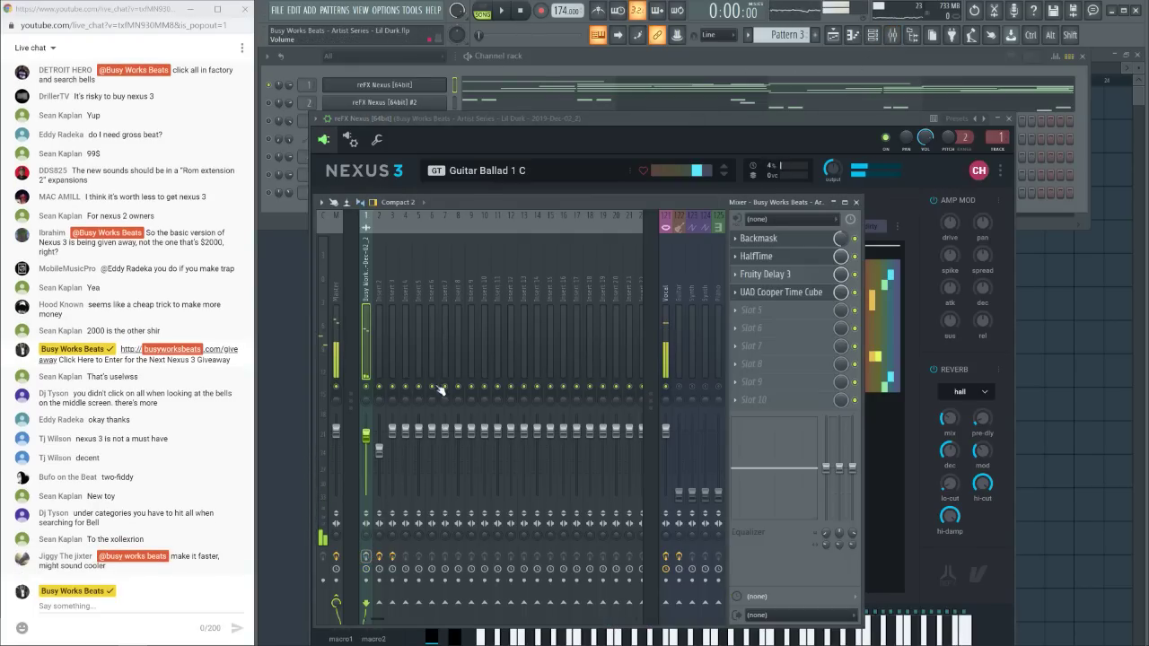
click(503, 13)
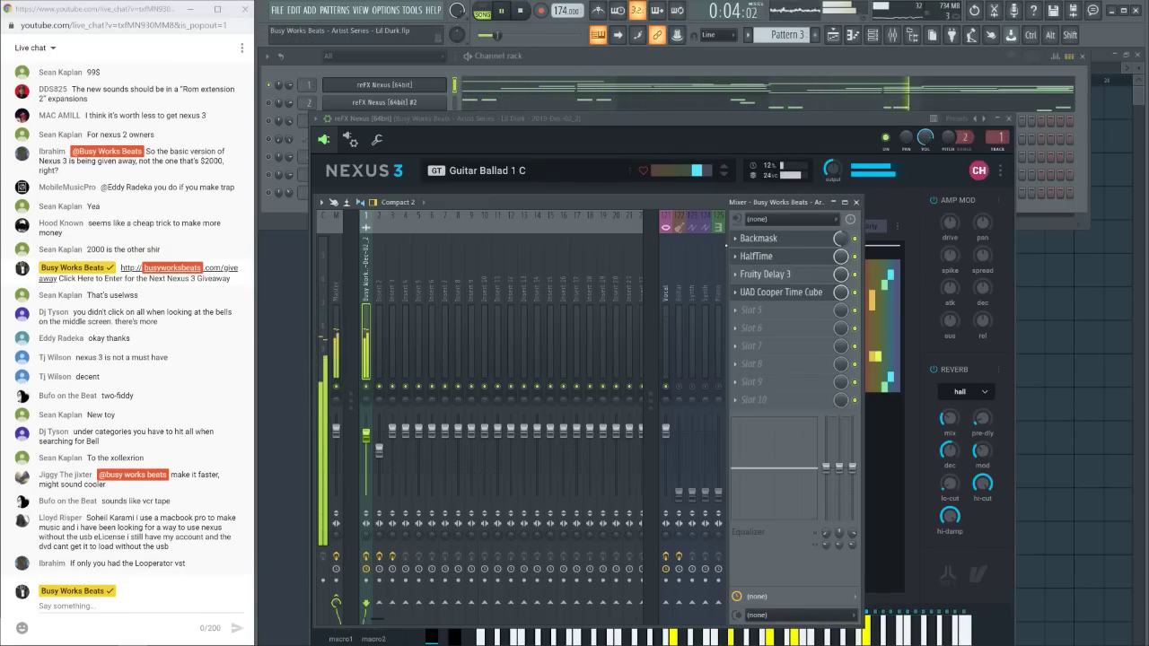
click(857, 204)
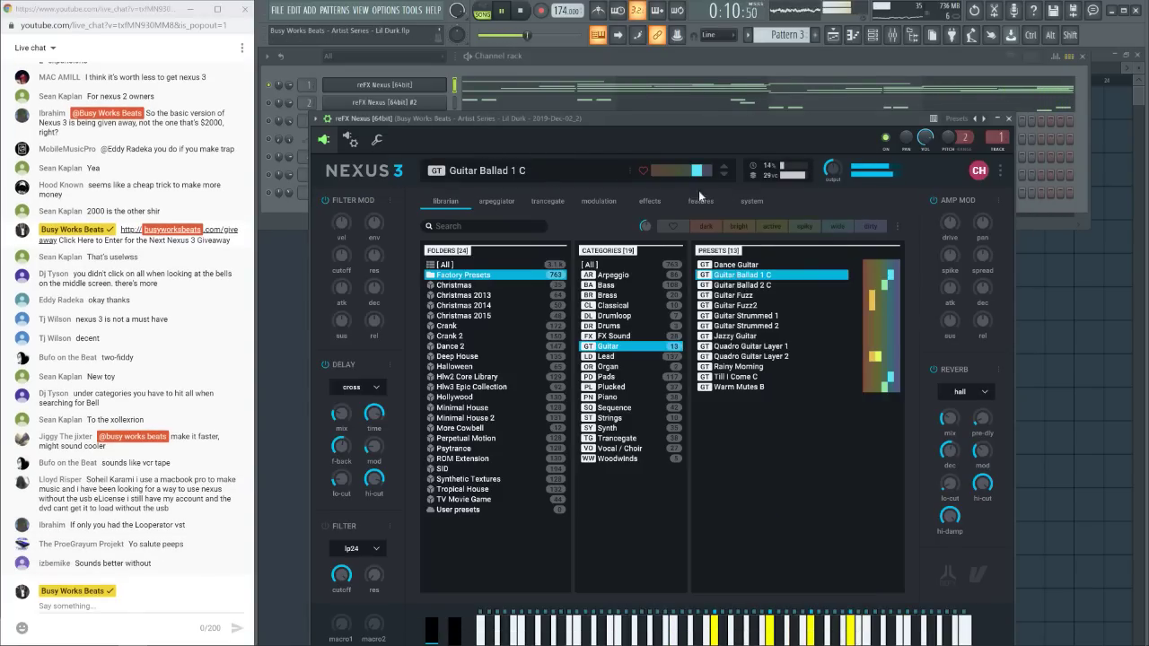
Audition the guitar presets Guitar Ballad 2 C, Guitar Fuzz, Guitar Strummed 1 and Jazzy Guitar, and restart the song with Quadro Guitar Layer 1
click(745, 286)
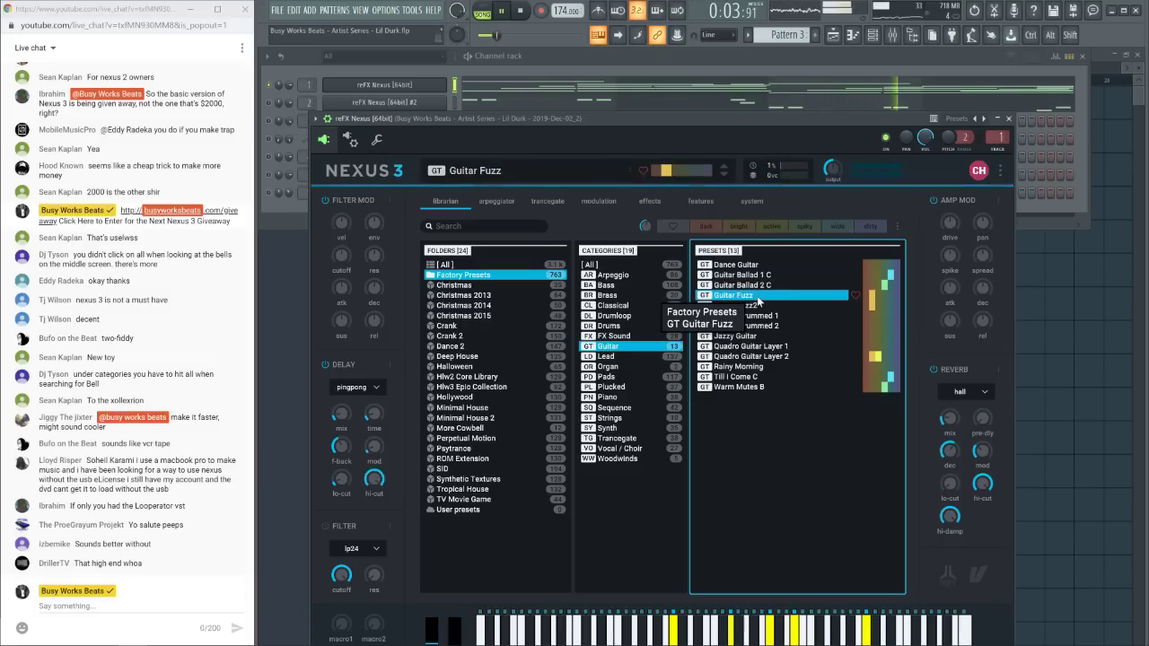
click(773, 316)
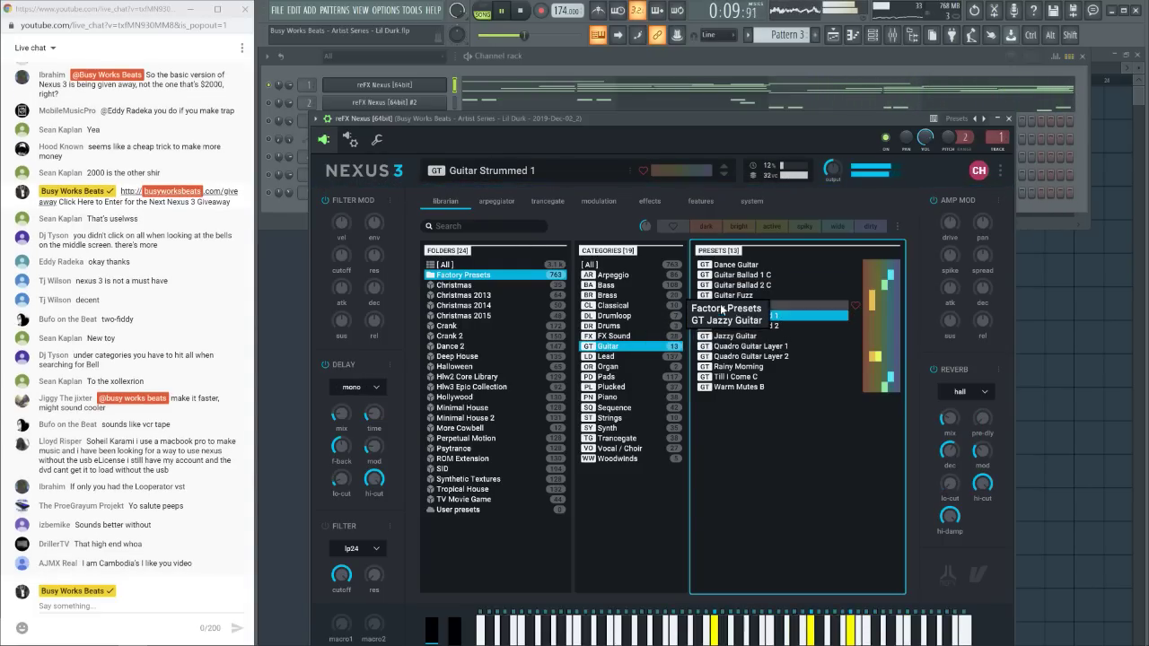
click(770, 337)
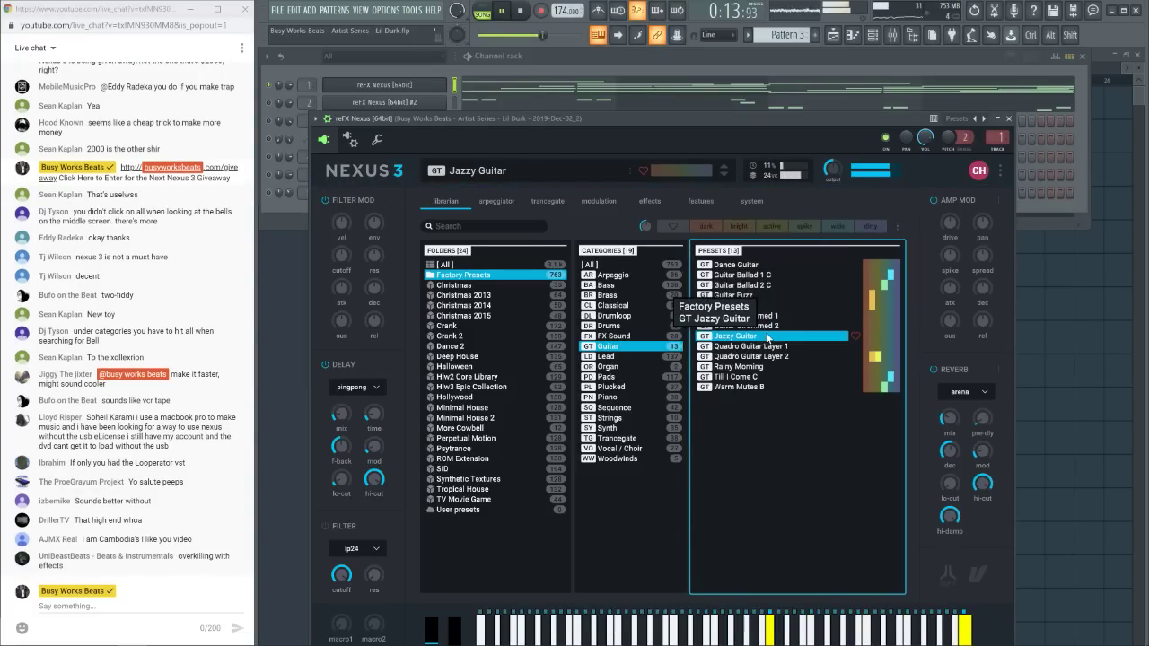
click(752, 201)
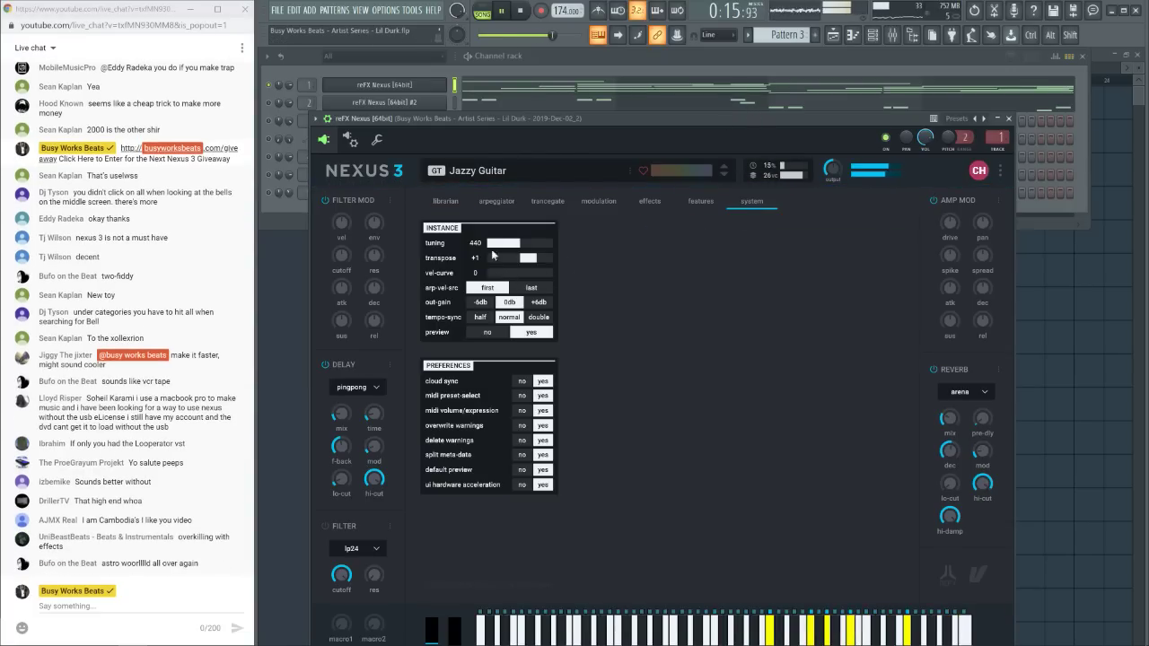
click(444, 203)
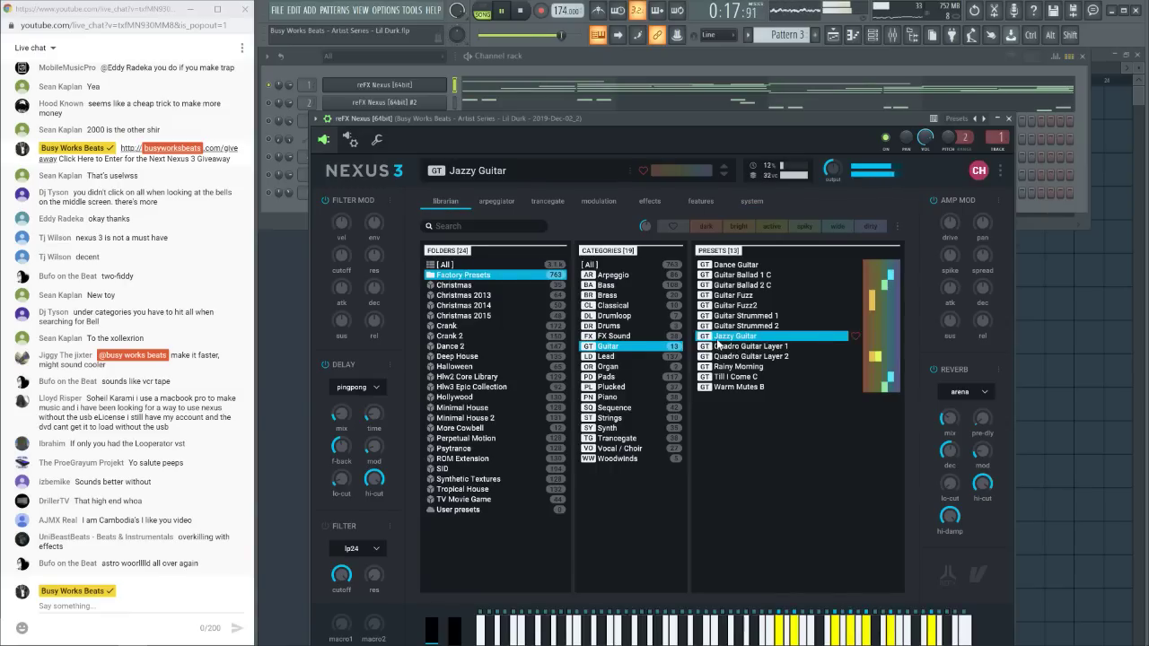
click(779, 349)
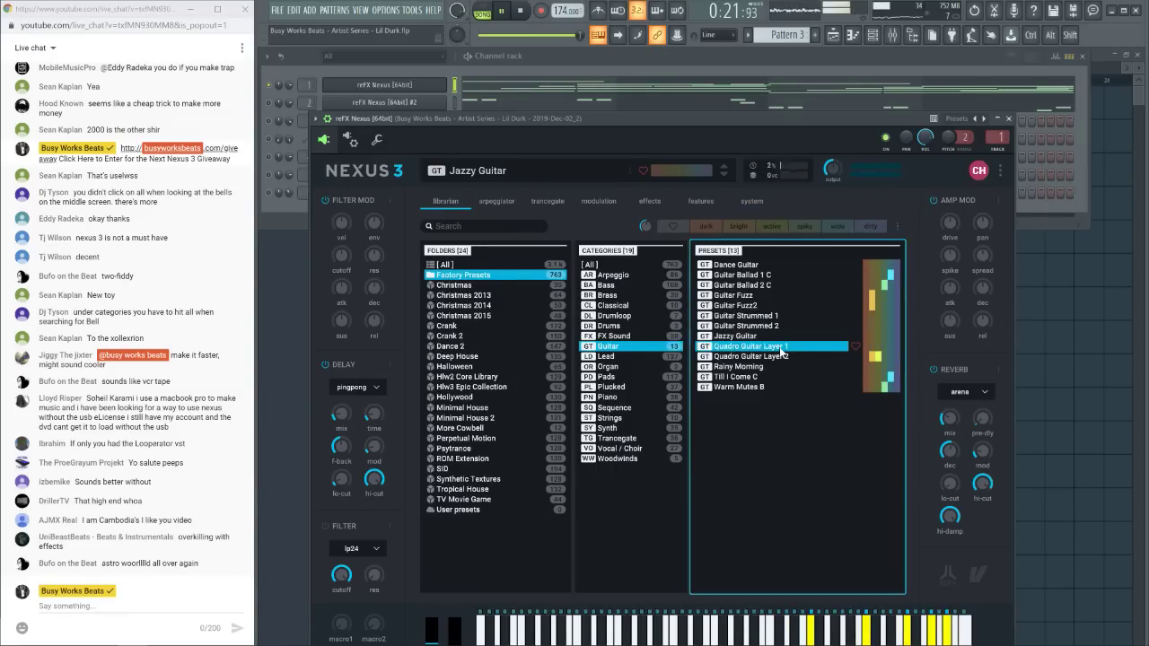
click(521, 11)
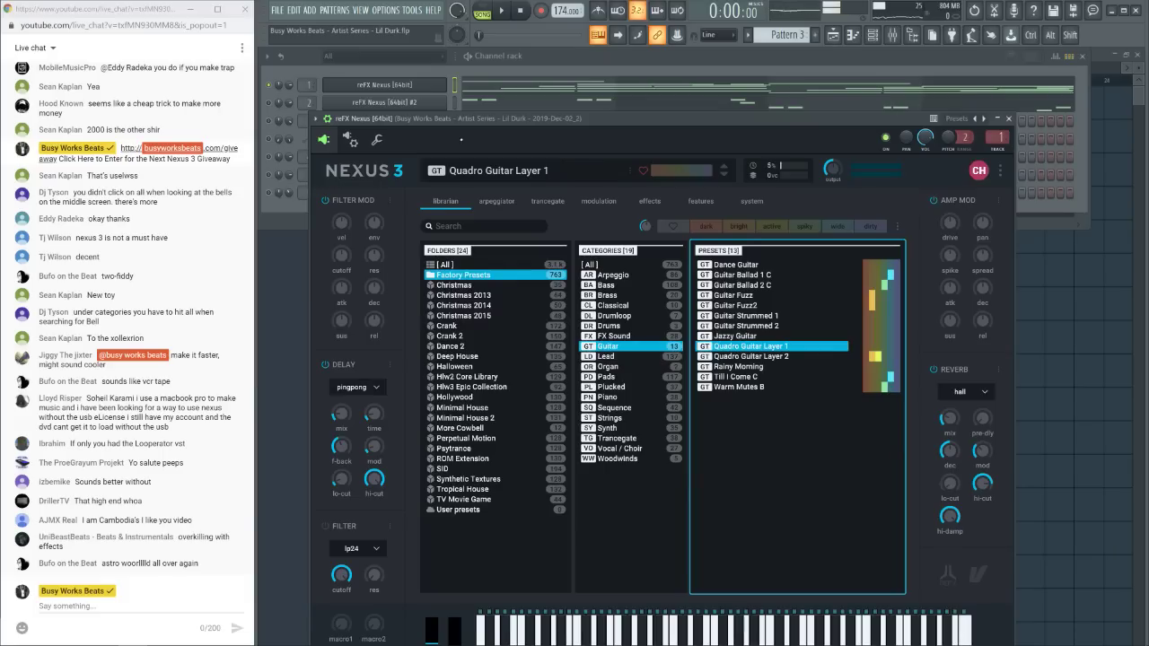
click(501, 11)
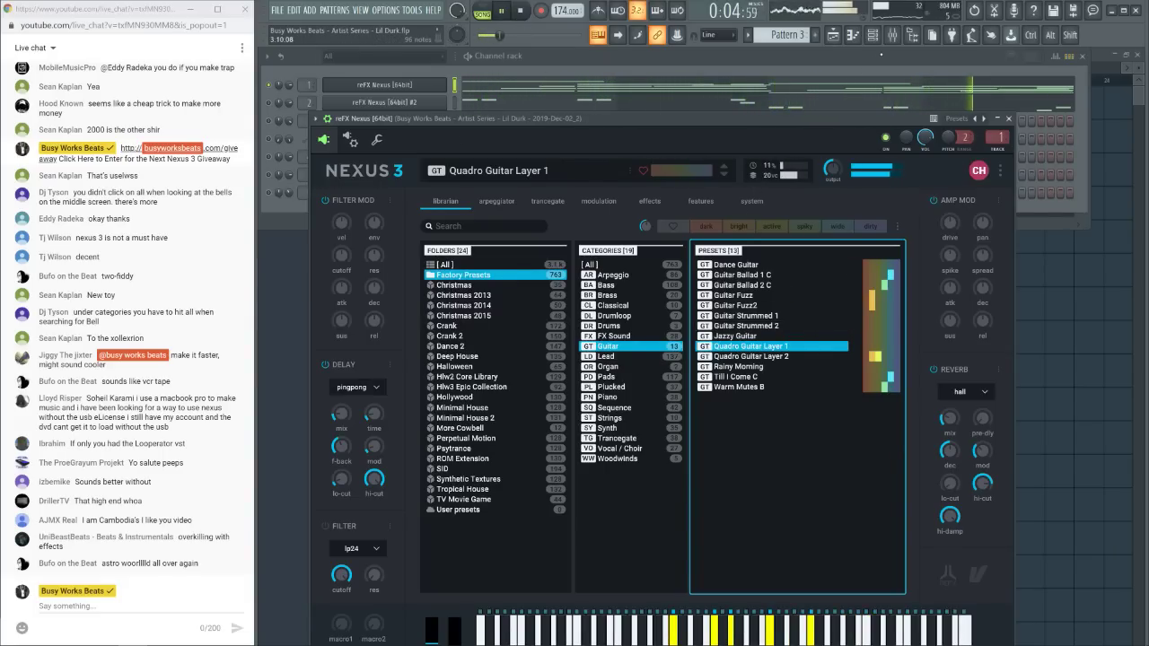
Add Ozone 9 Imager to mixer track 1 with the Band 1 width at -100 and a second band split near 100 Hz
click(892, 34)
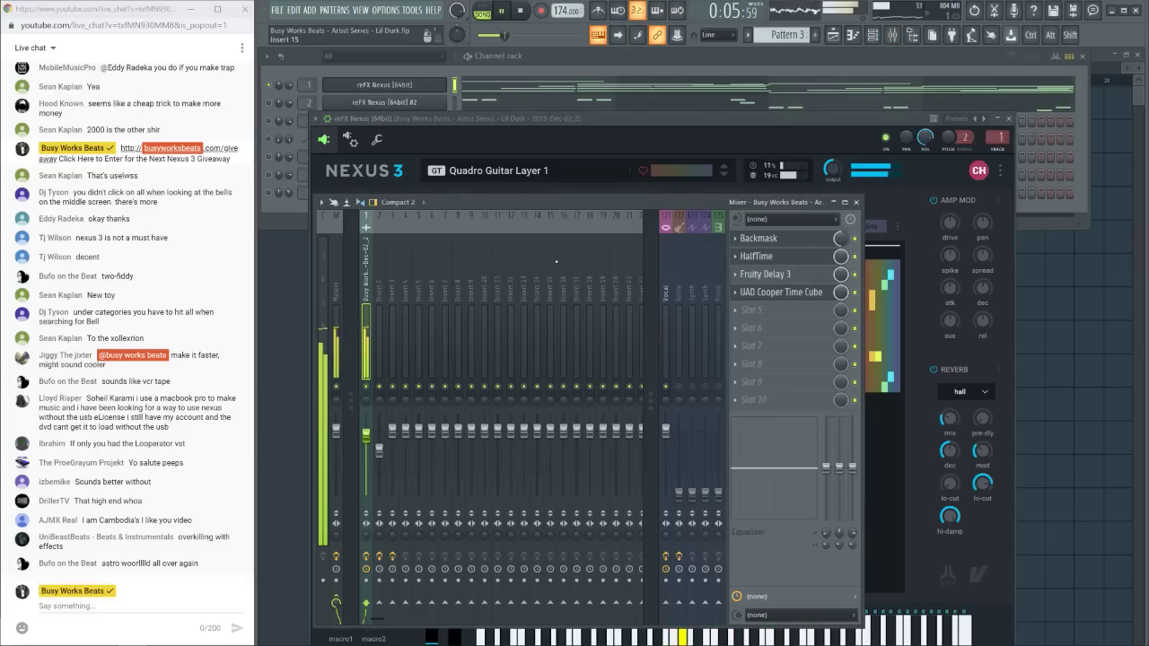
click(762, 321)
scroll(682, 305, down, 3)
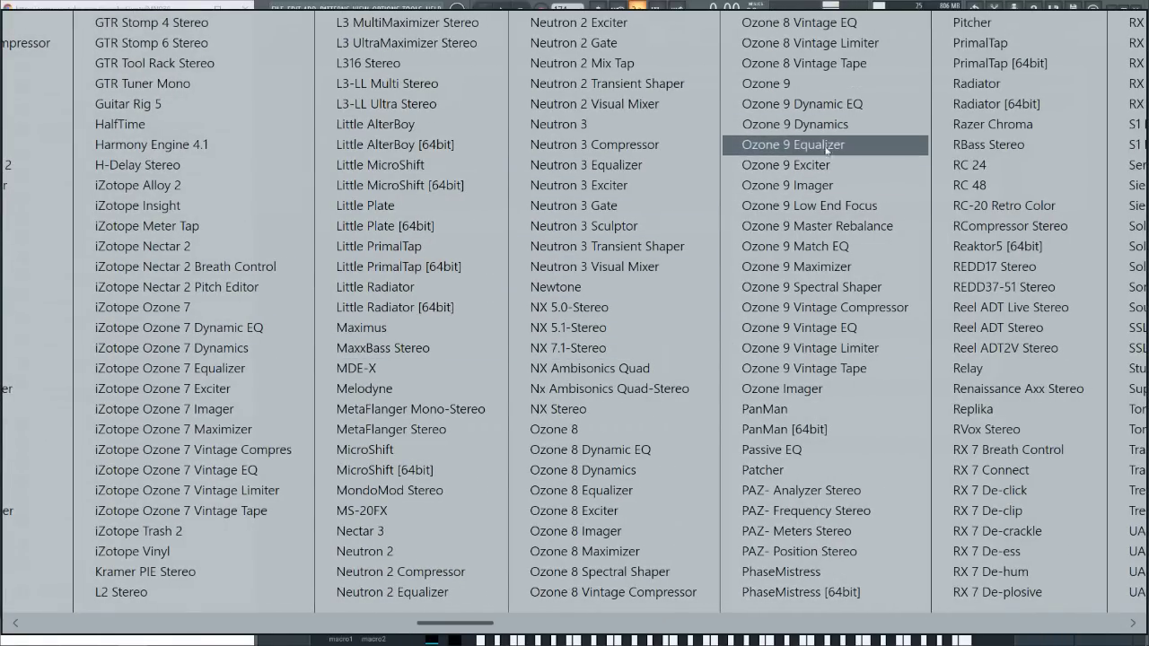
click(830, 187)
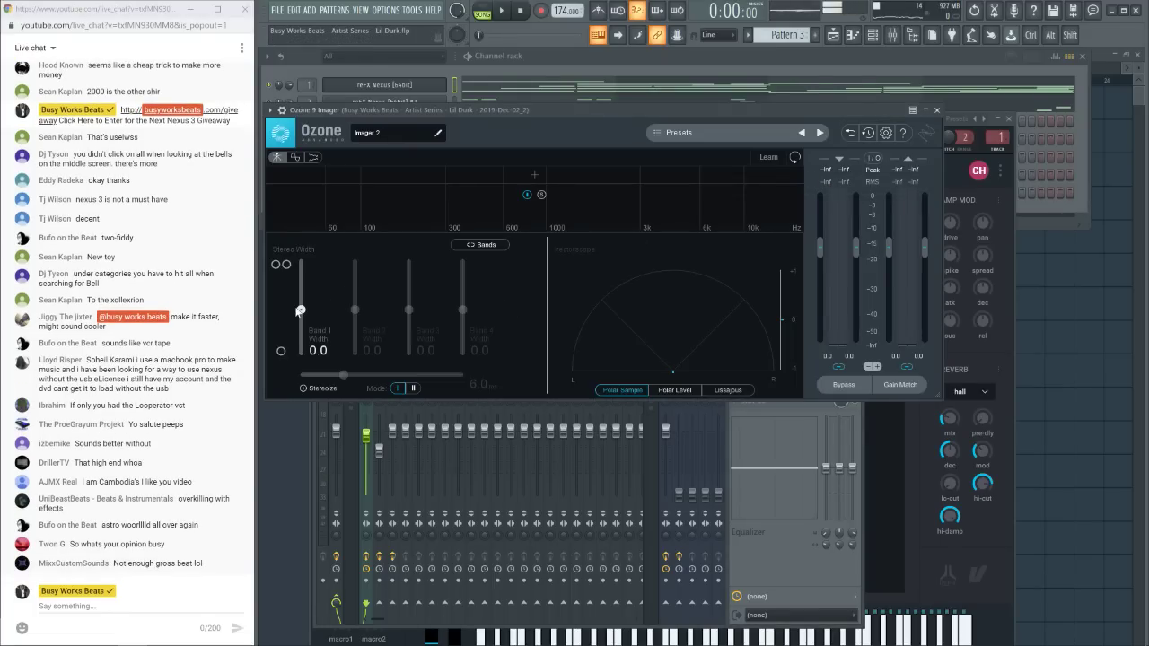
drag(296, 340, 293, 378)
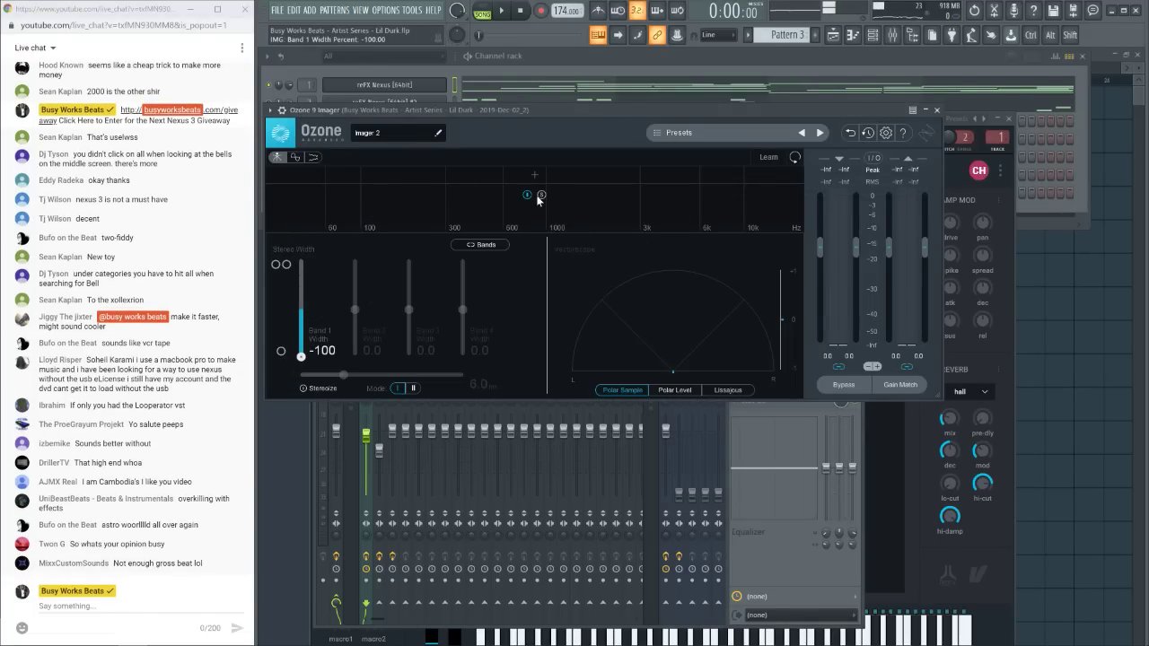
click(362, 173)
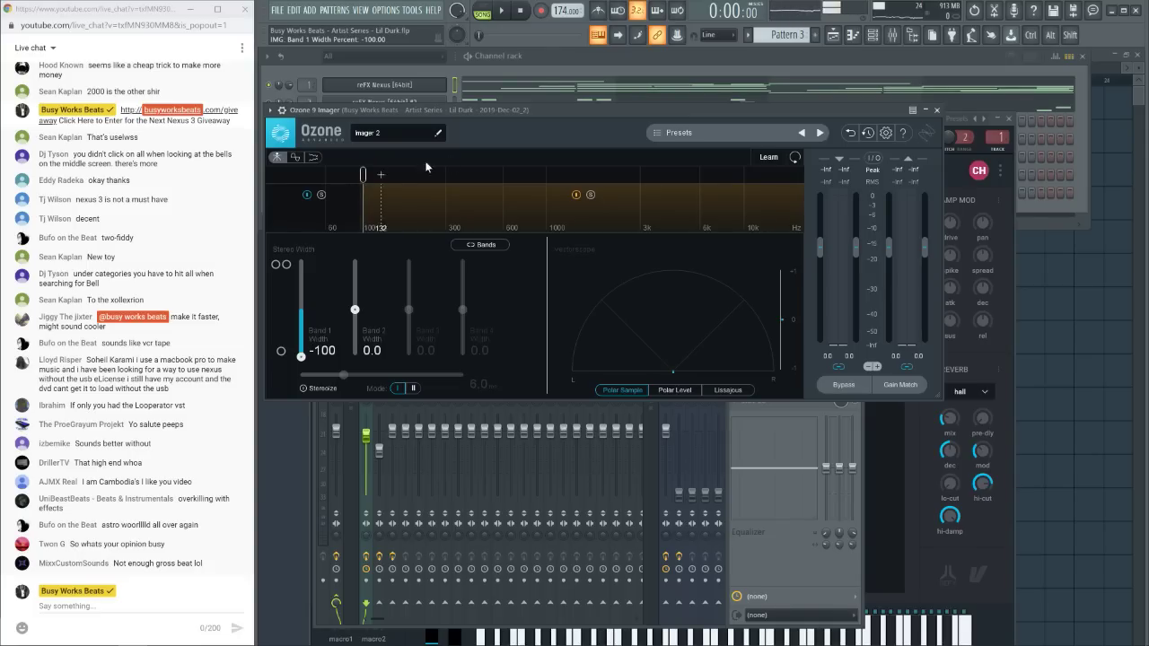
Reopen the first Nexus 3 instance and load the woodwind preset Panflute 1 from the Tropical House folder
click(384, 84)
click(384, 84)
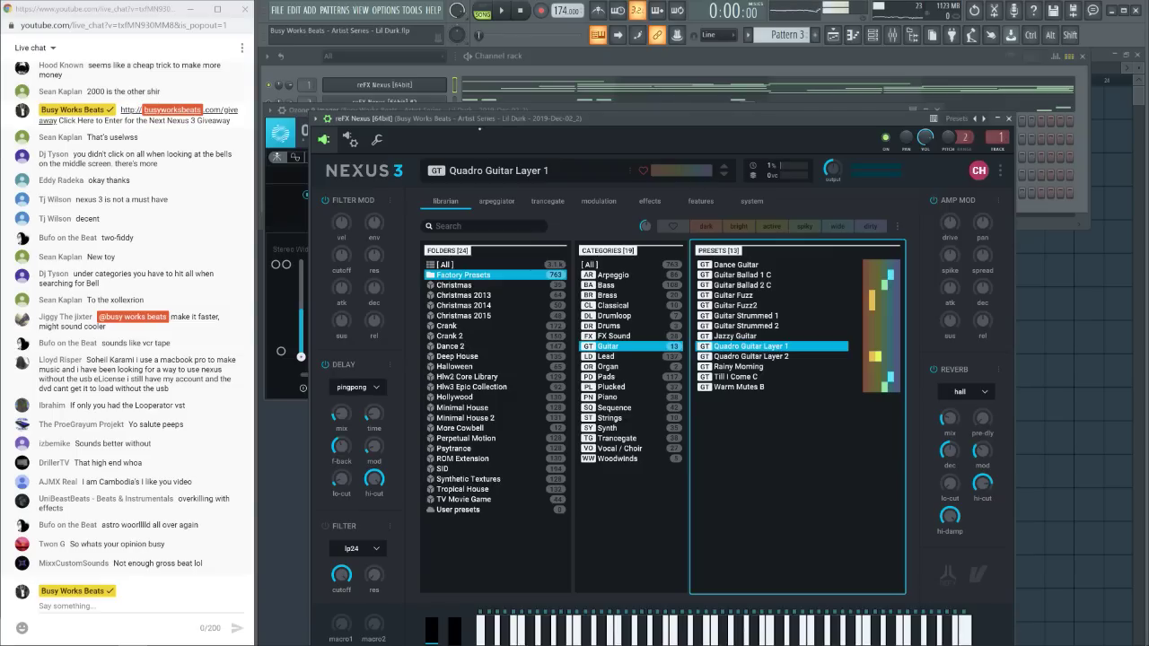
drag(479, 128, 429, 65)
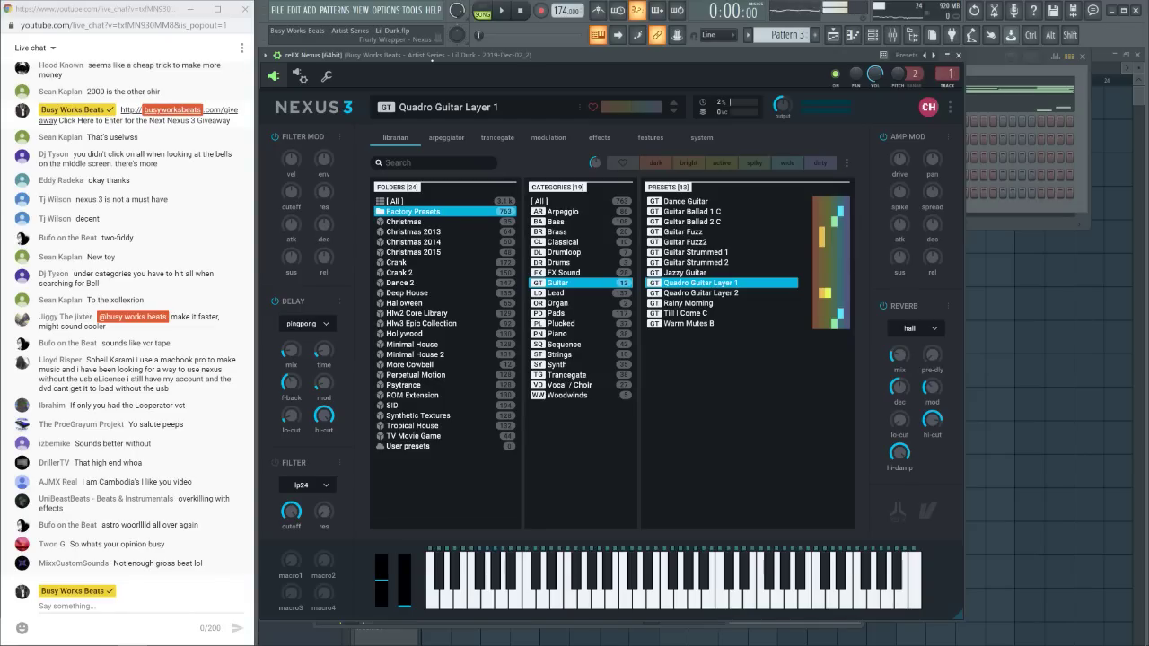
click(435, 427)
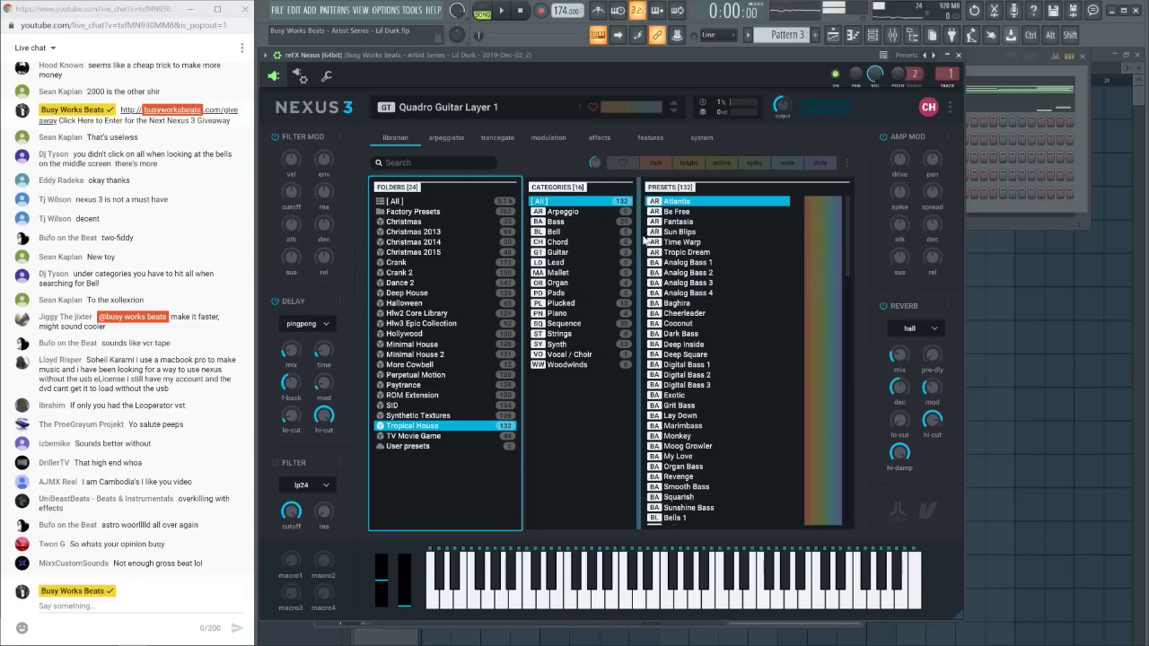
scroll(732, 279, down, 10)
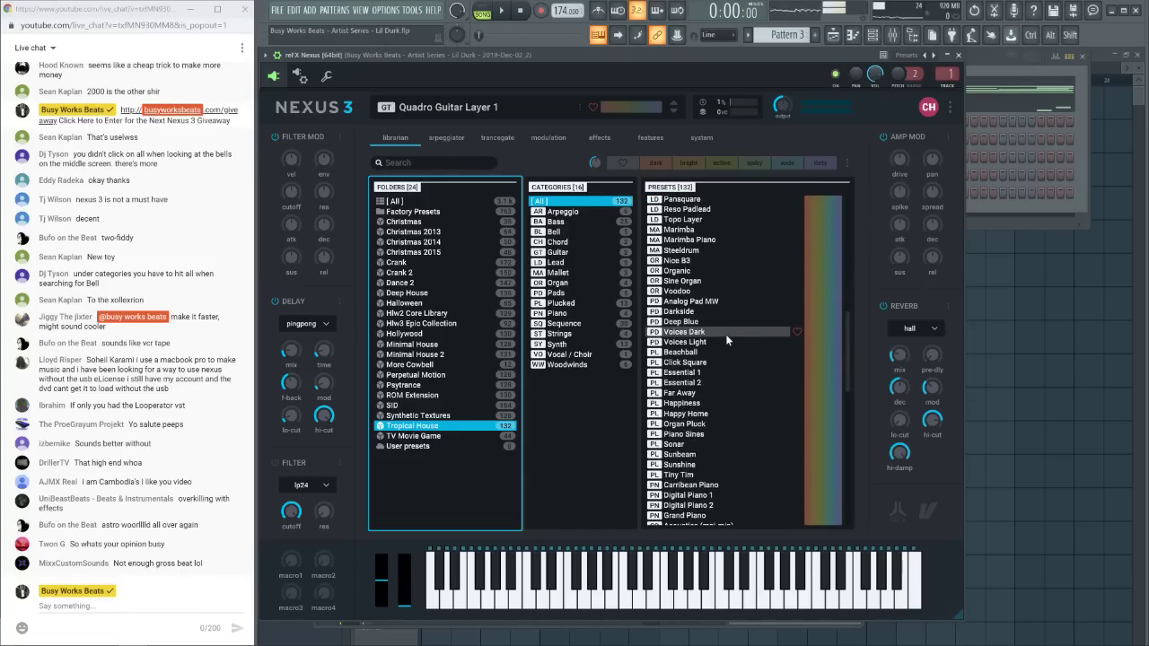
scroll(723, 346, down, 15)
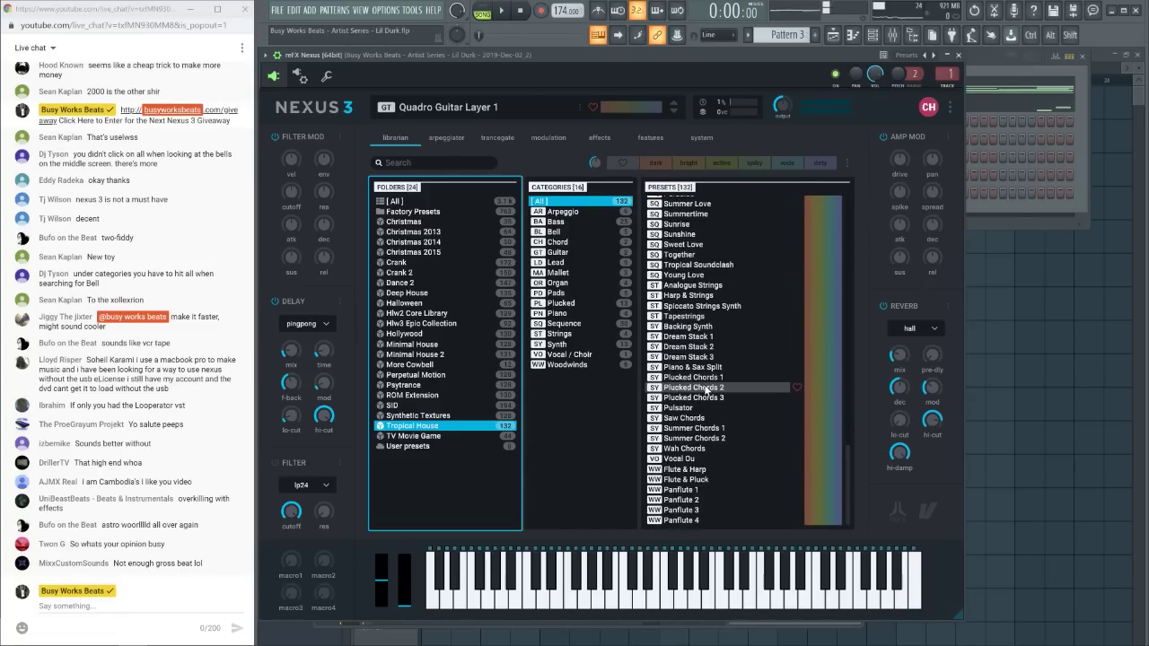
click(705, 490)
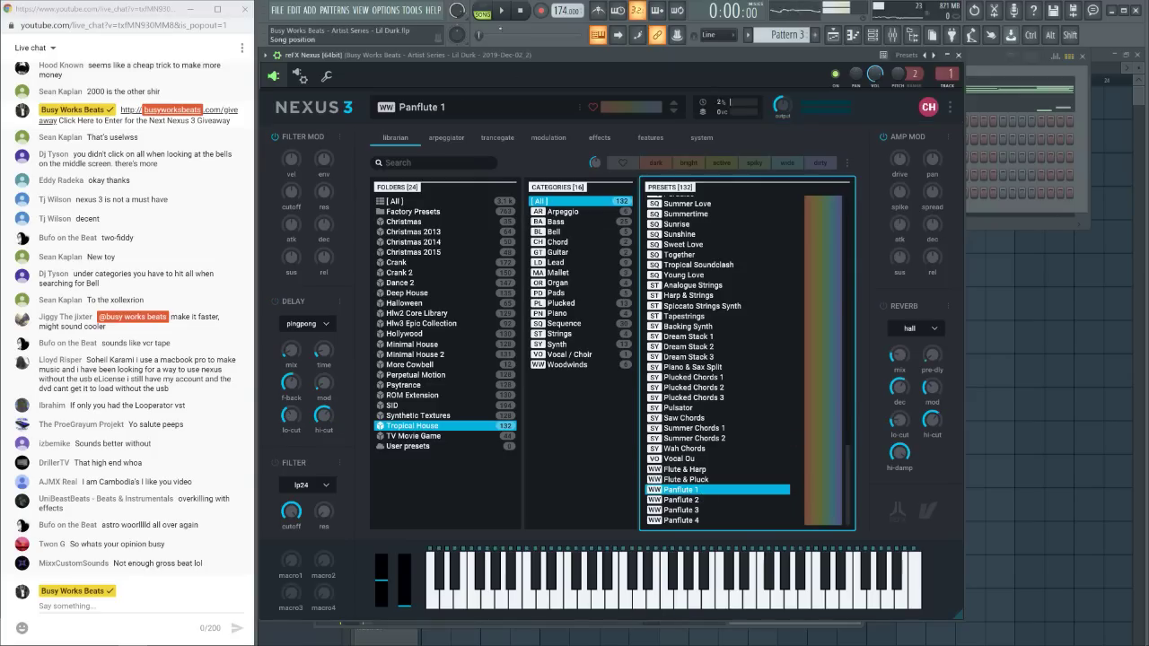
Play the song with the Panflute 1 preset and briefly check the effect chain on mixer track 1
click(500, 18)
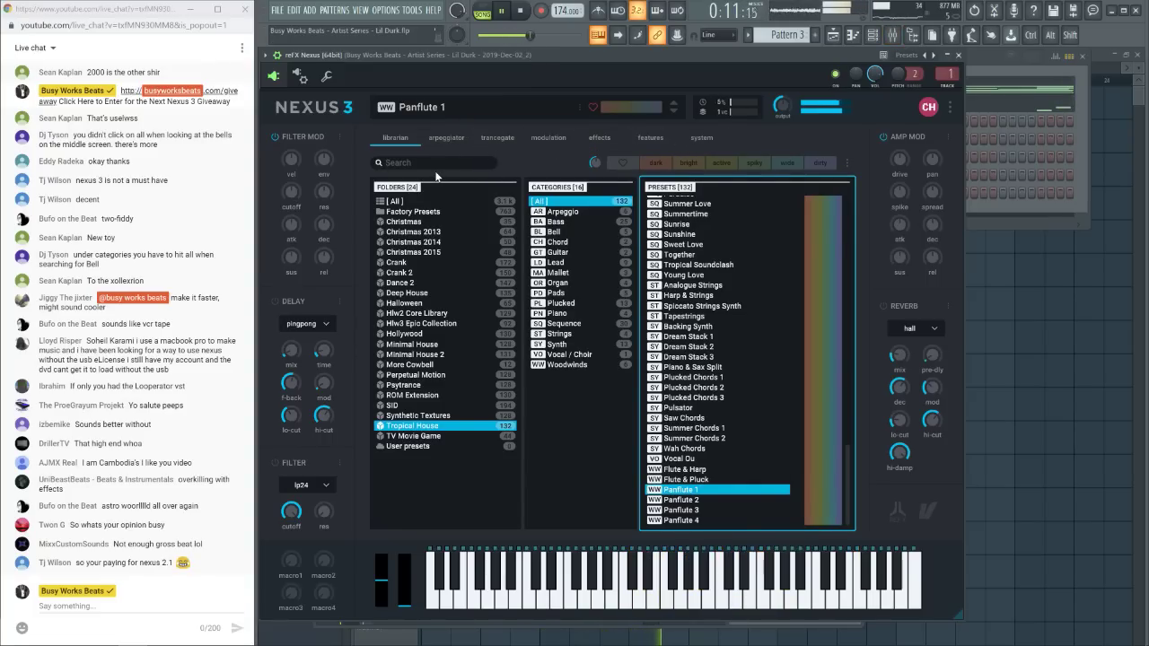
key(F9)
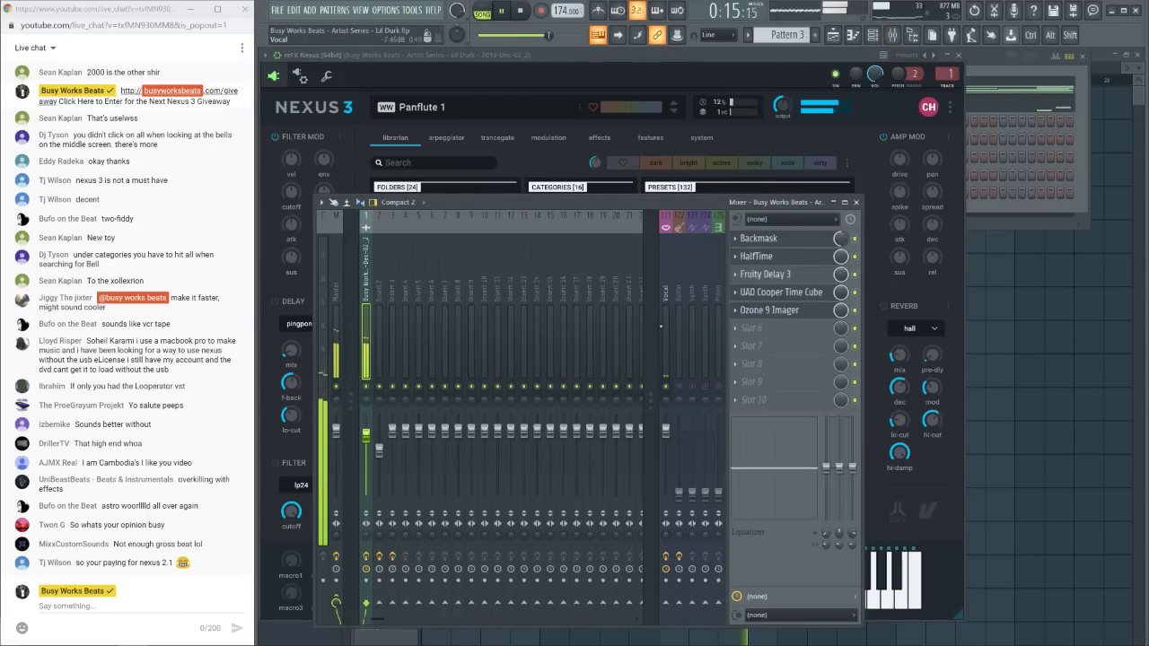
key(F9)
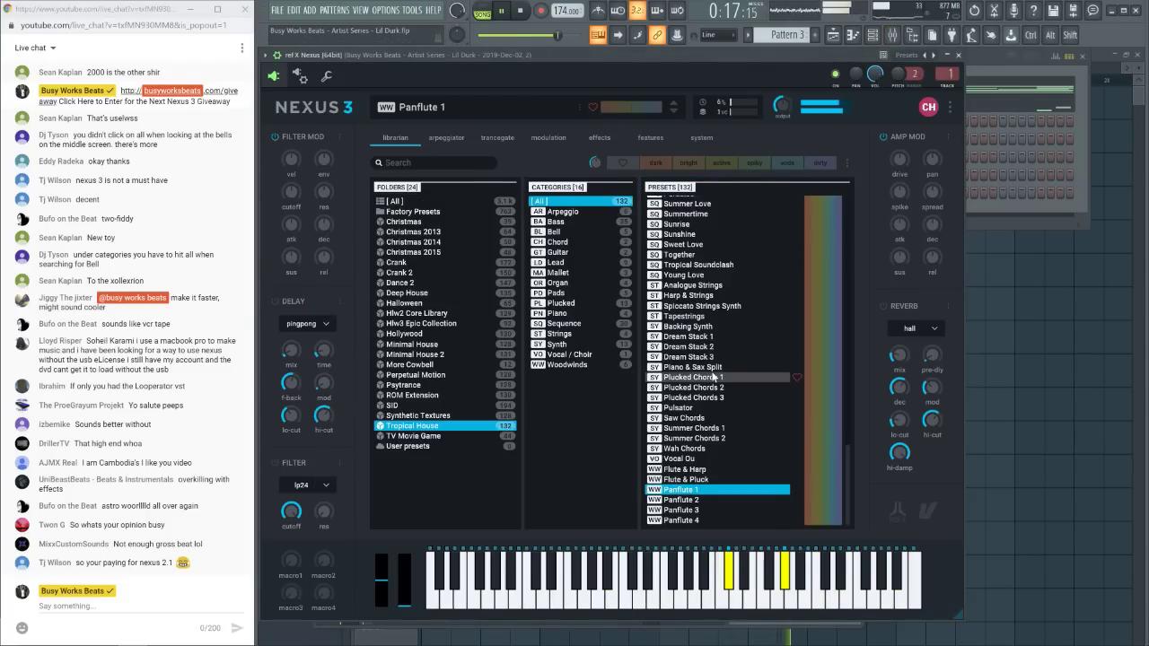
Audition the bell preset Marimba Bells and the mallet preset Marimba from the Tropical House folder during playback
scroll(723, 485, down, 2)
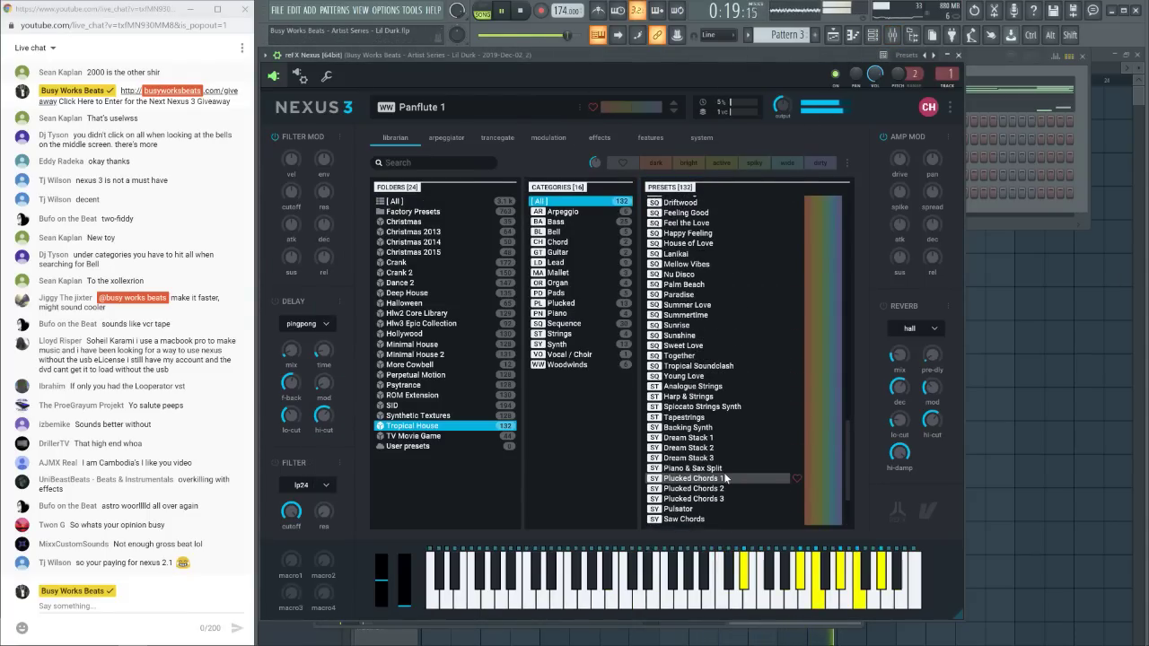
scroll(705, 378, up, 5)
scroll(705, 376, up, 10)
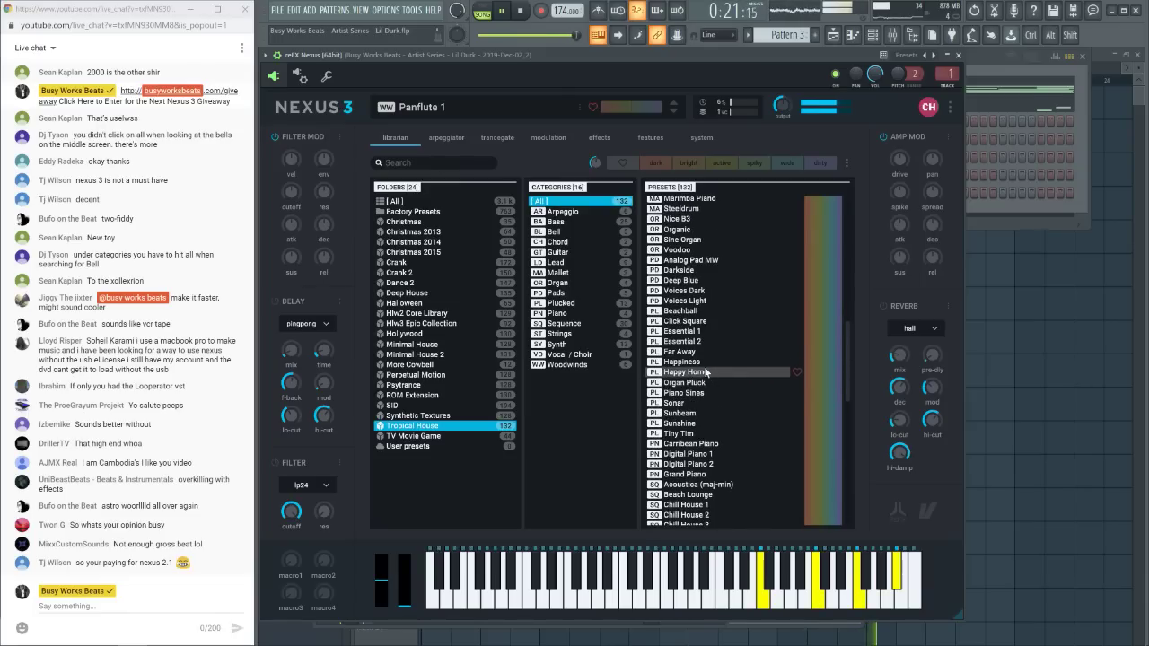
scroll(708, 377, up, 3)
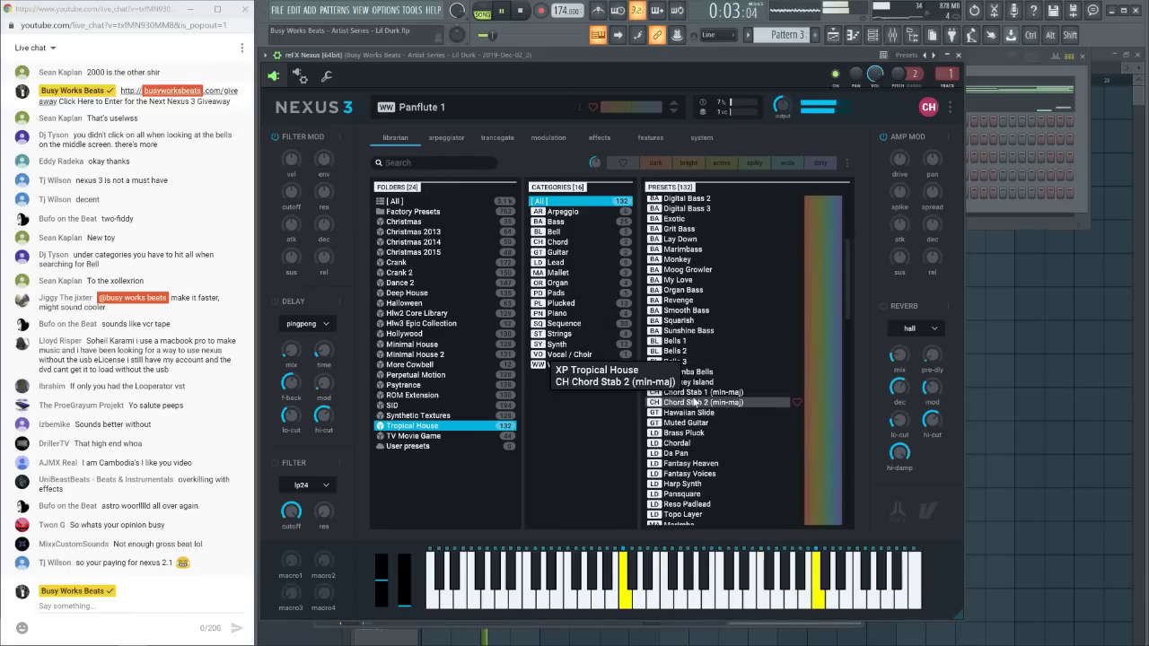
click(696, 371)
scroll(696, 372, down, 5)
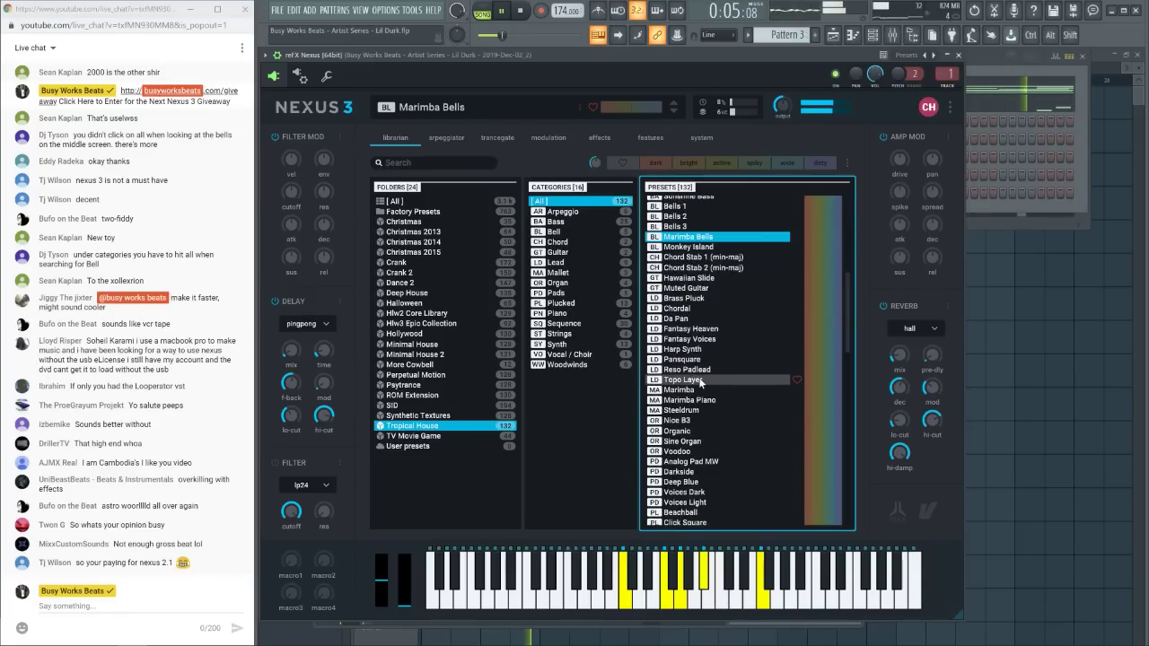
click(698, 390)
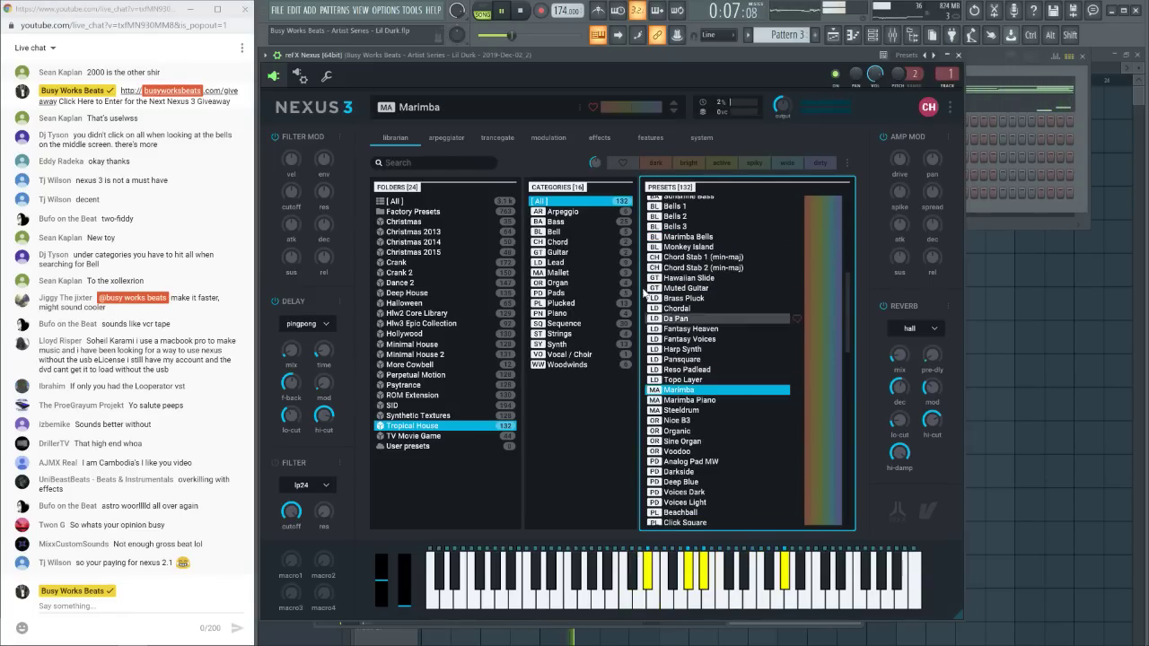
Restart the song with the Marimba preset, listen while browsing the Tropical House presets, and stop playback
click(521, 12)
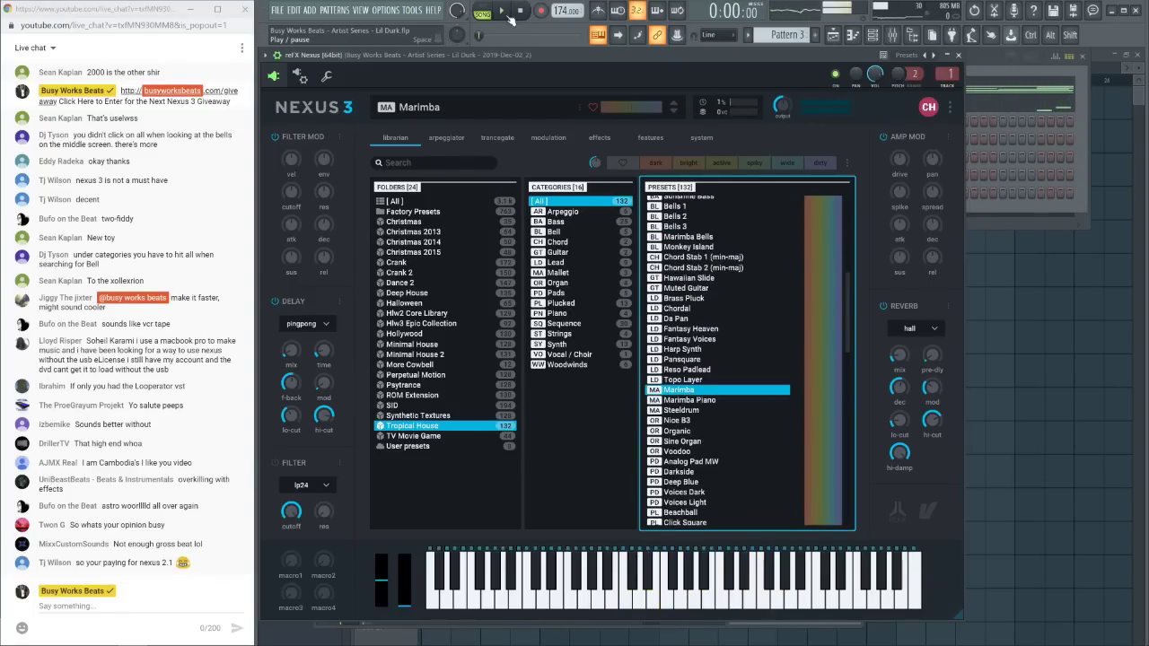
click(508, 16)
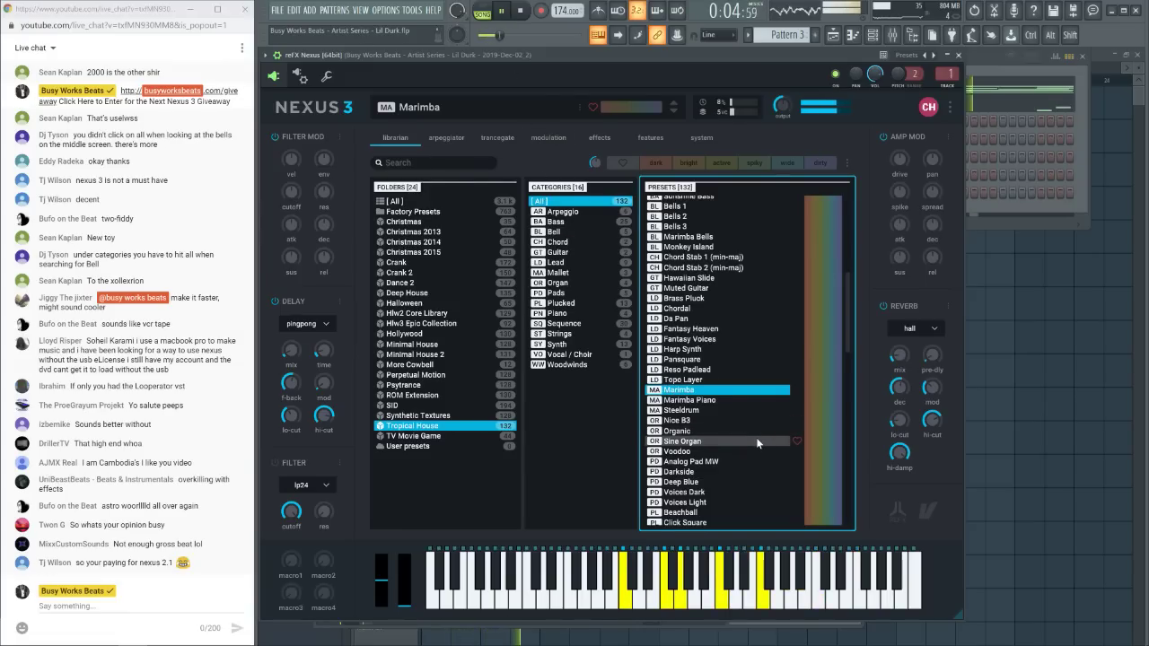
scroll(741, 438, up, 10)
scroll(741, 334, down, 15)
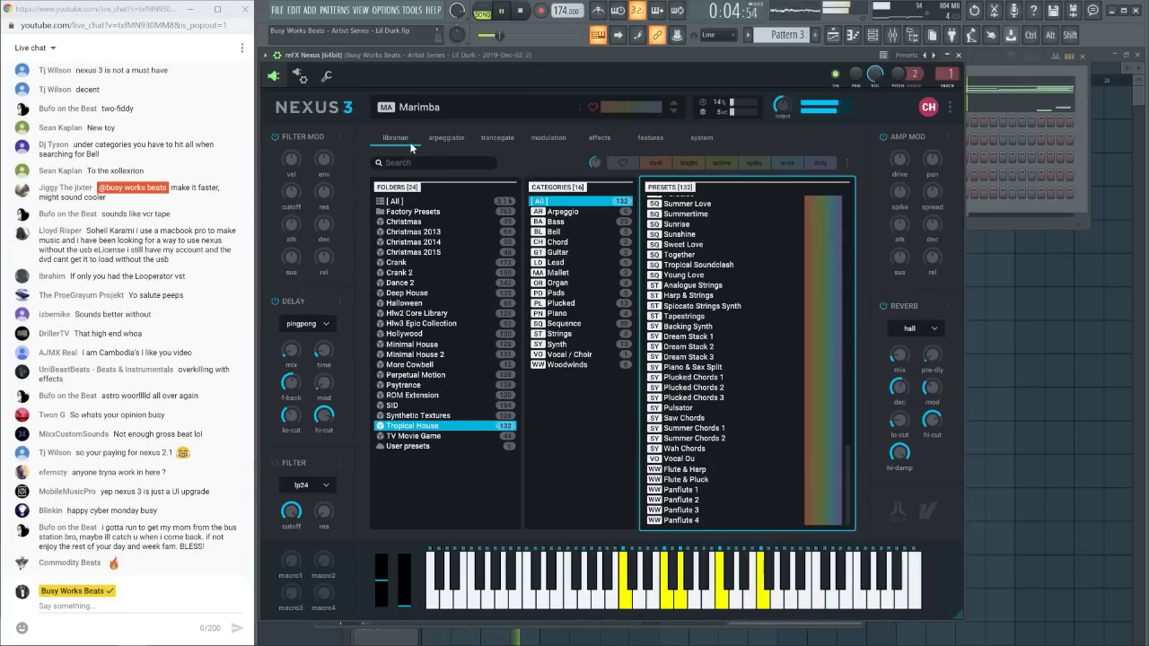
key(space)
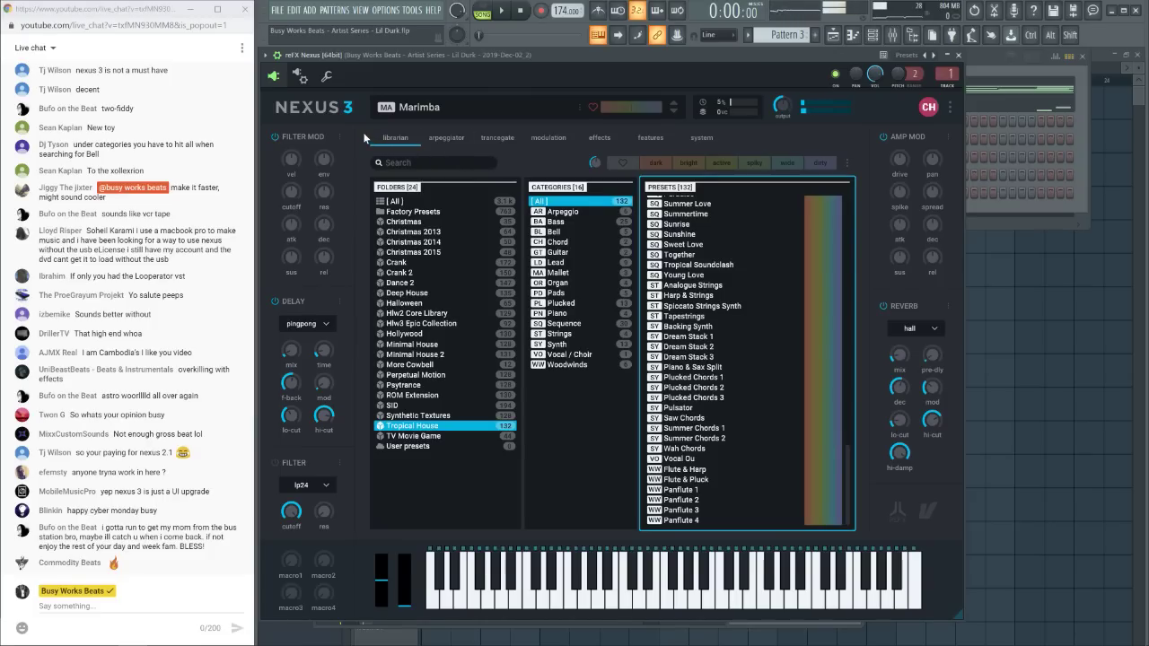
Look through Nexus 3's arpeggiator, trancegate, modulation, effects, features and system pages and return to the librarian
click(448, 138)
click(499, 138)
click(552, 138)
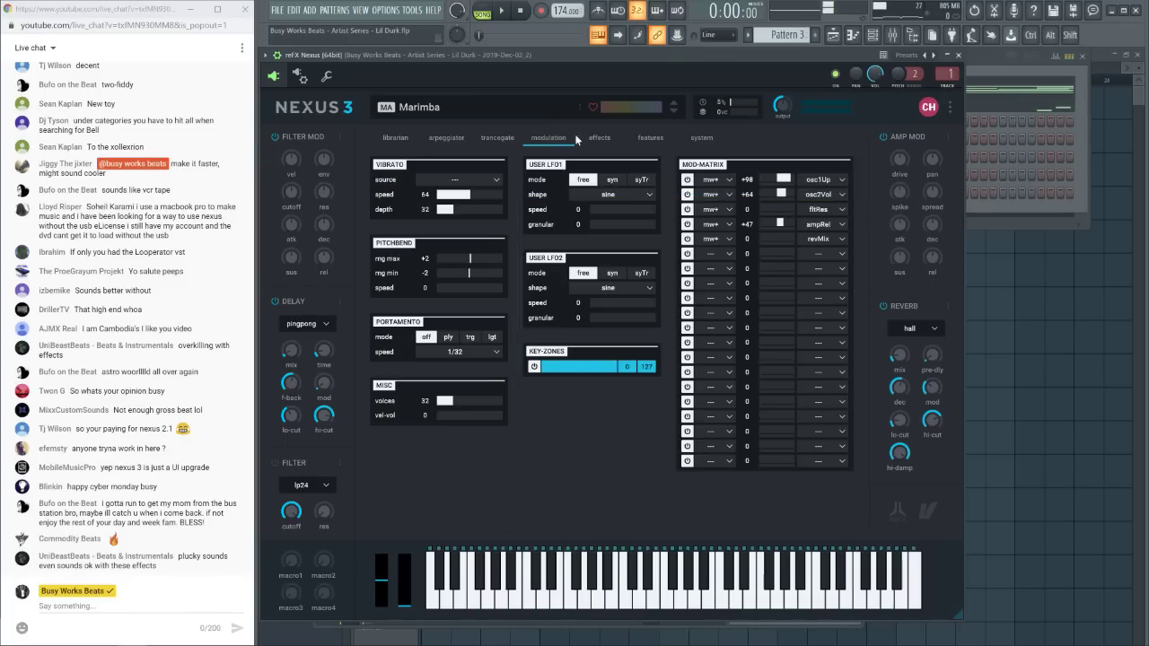
click(599, 137)
click(659, 139)
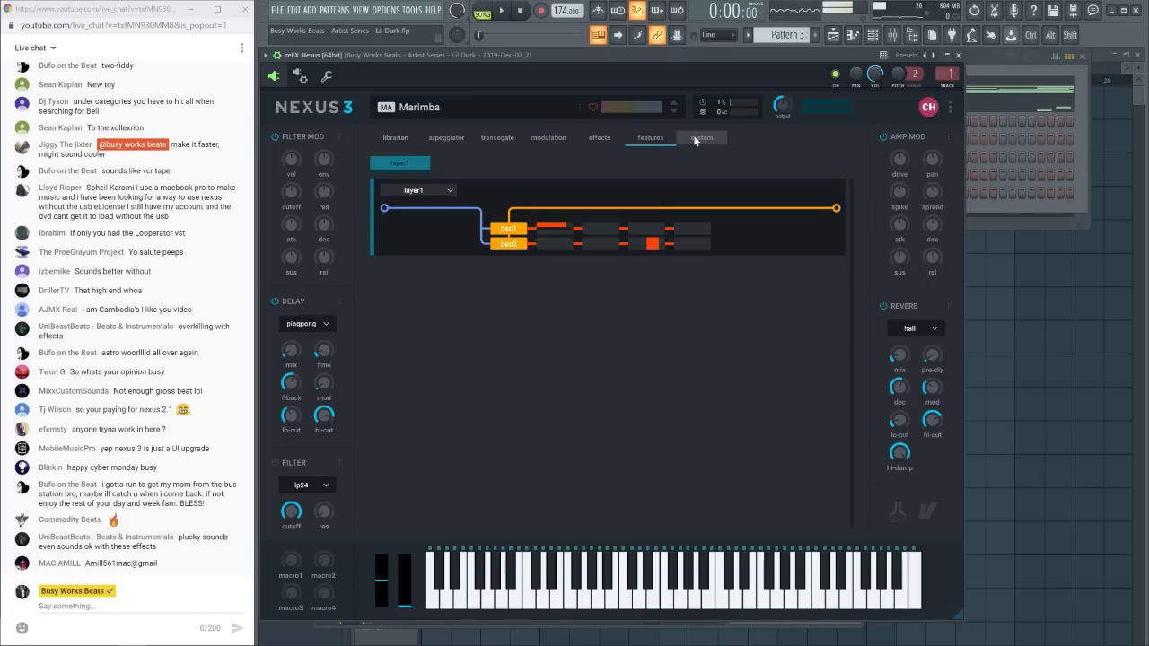
click(694, 139)
click(400, 141)
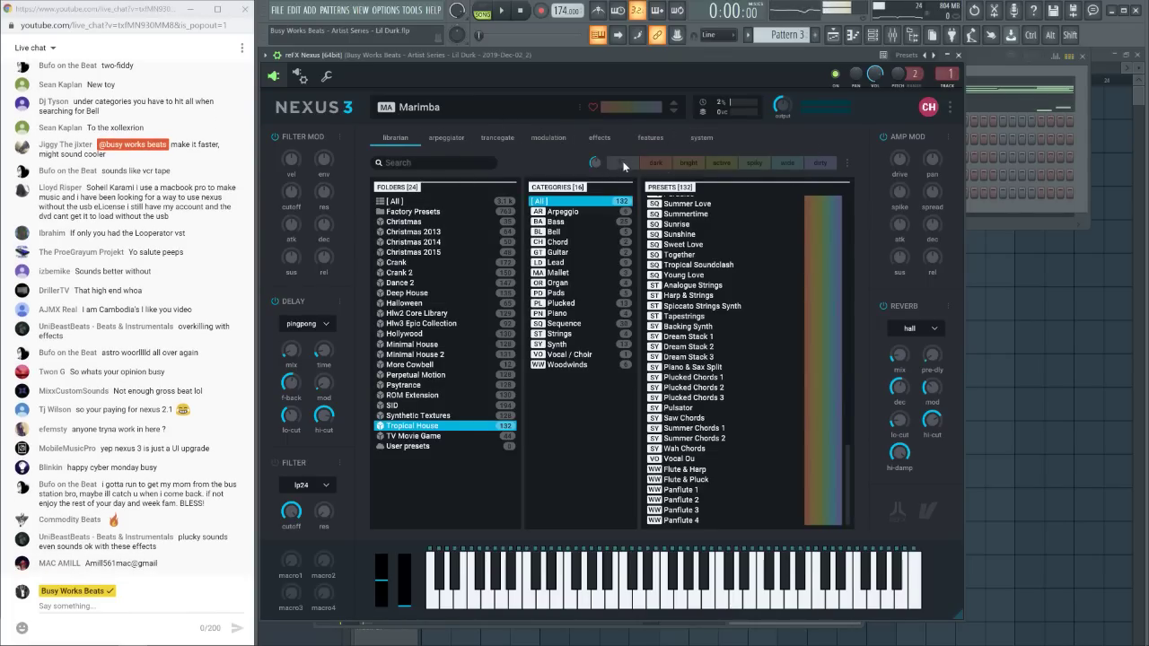
Play the song, load the orchestra preset Tutti Menu from the Hlw2 Core Library folder, and stop playback
click(503, 12)
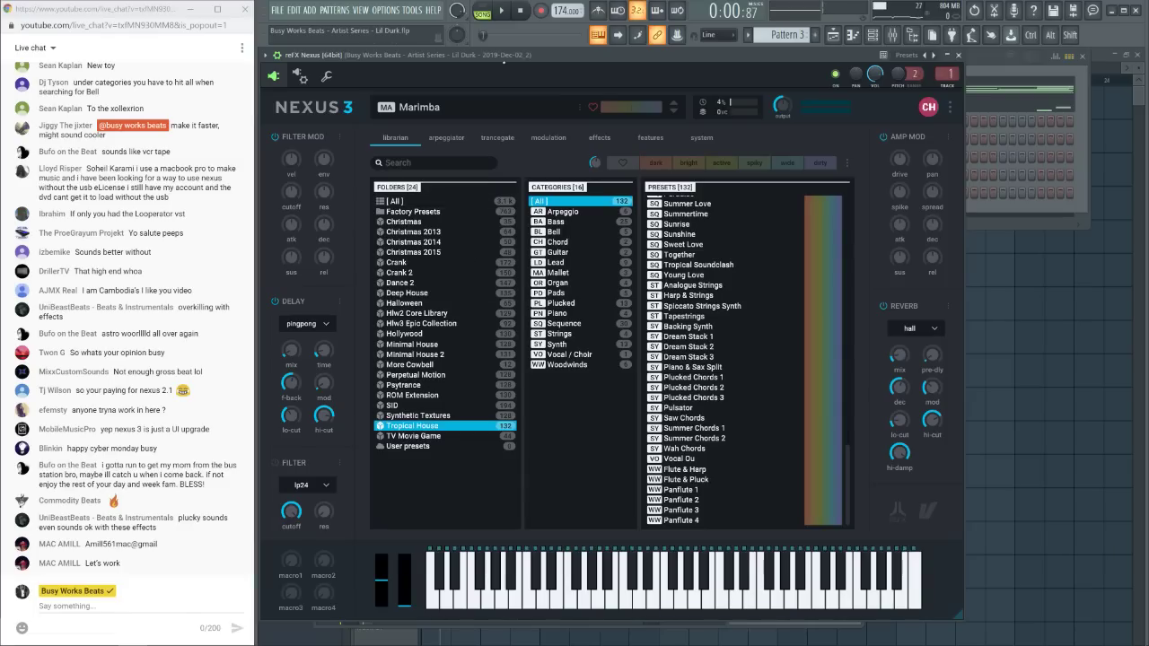
click(504, 13)
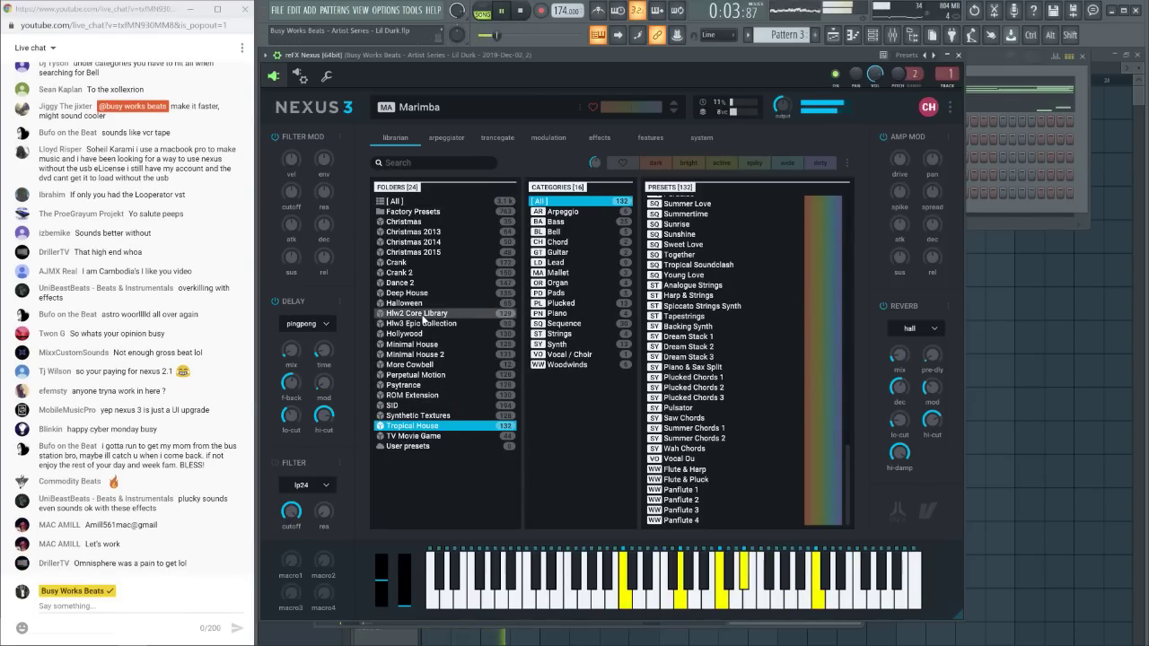
click(492, 312)
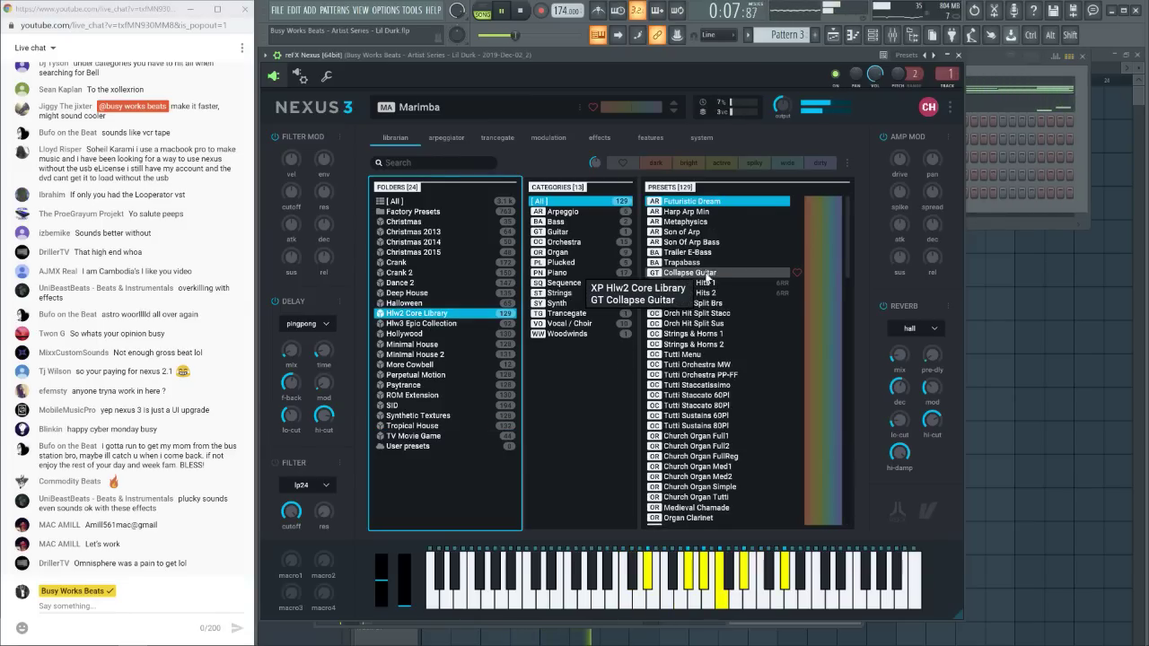
scroll(706, 279, down, 4)
click(709, 254)
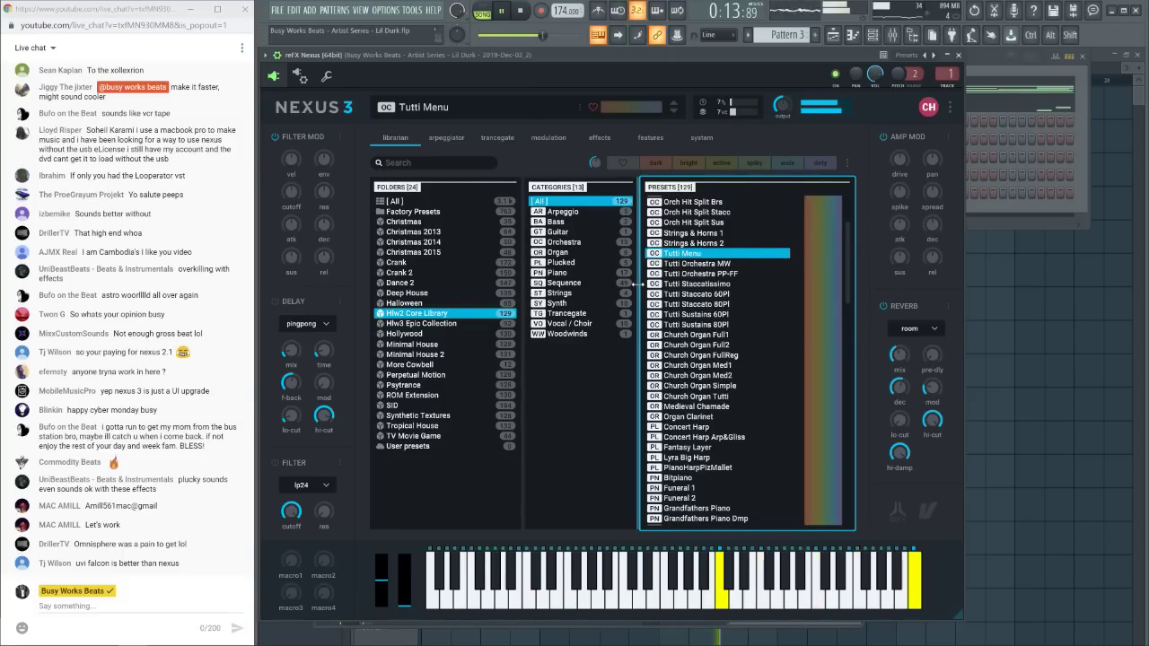
click(520, 11)
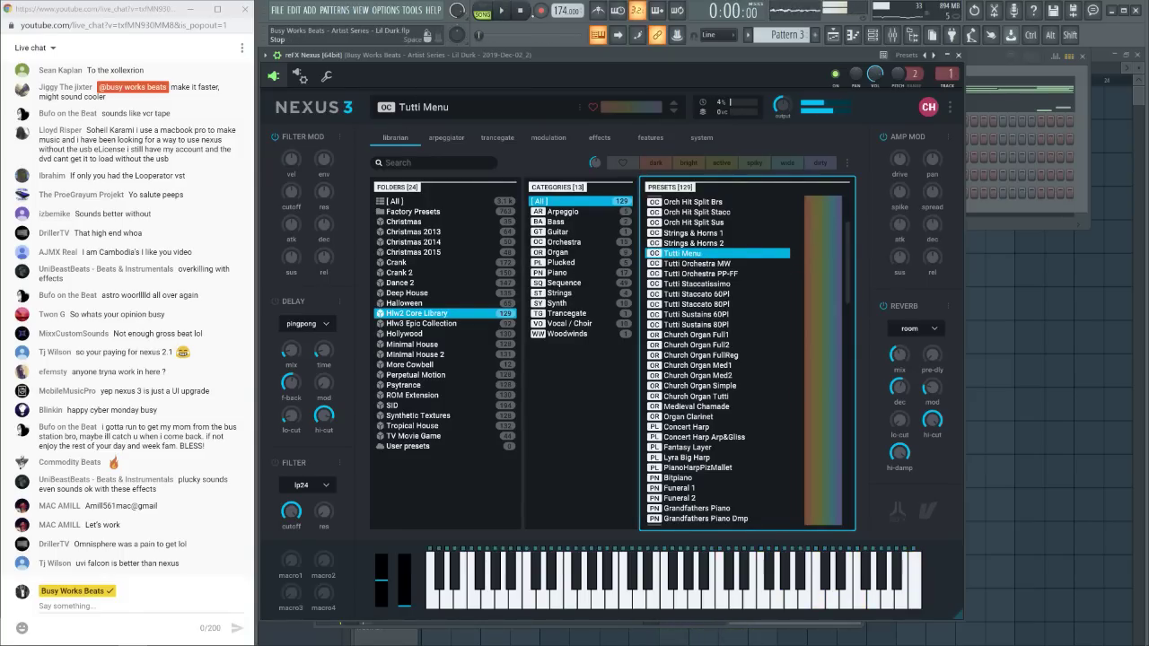
Bring the channel rack to the front and play the song to hear the Tutti Menu preset while browsing nearby presets
click(988, 205)
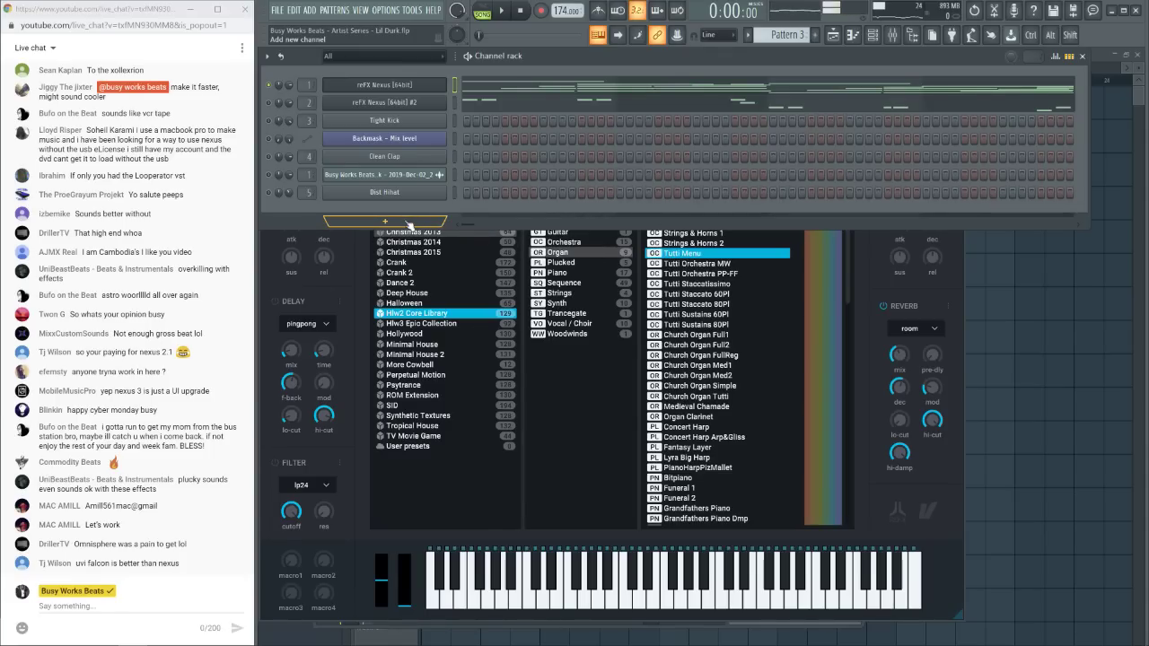
click(505, 10)
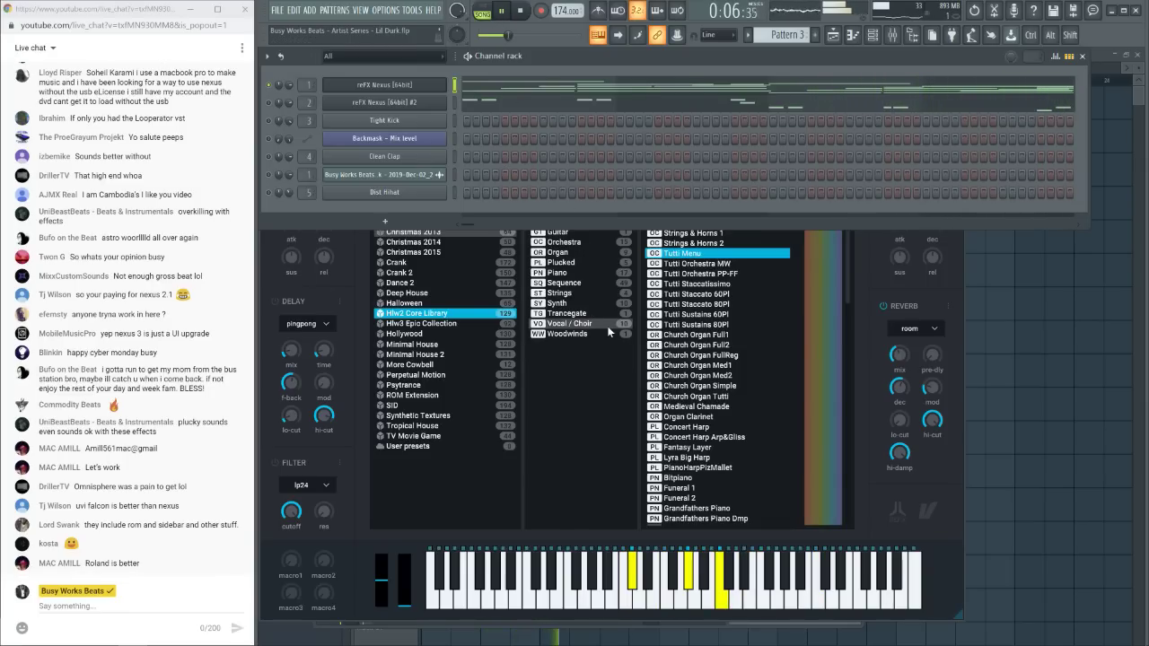
scroll(727, 300, up, 2)
scroll(727, 300, up, 1)
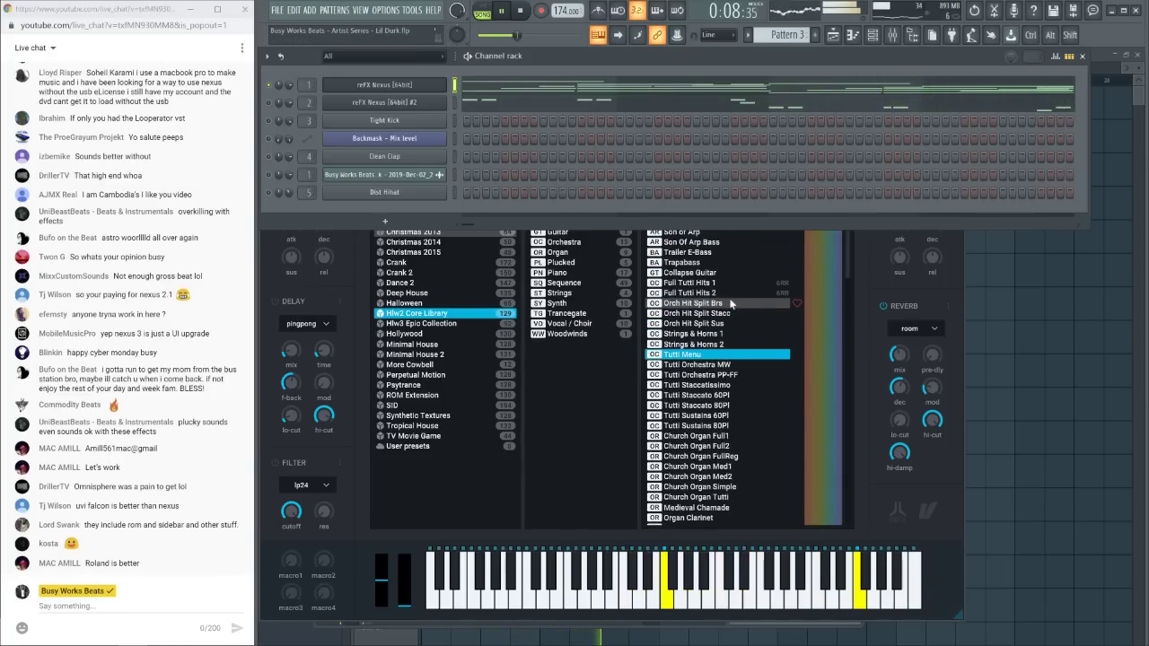
Add Fruity Parametric EQ 2 to slot 6 of mixer track 1 and cut Band 1 fully down at about 87 Hz
key(F9)
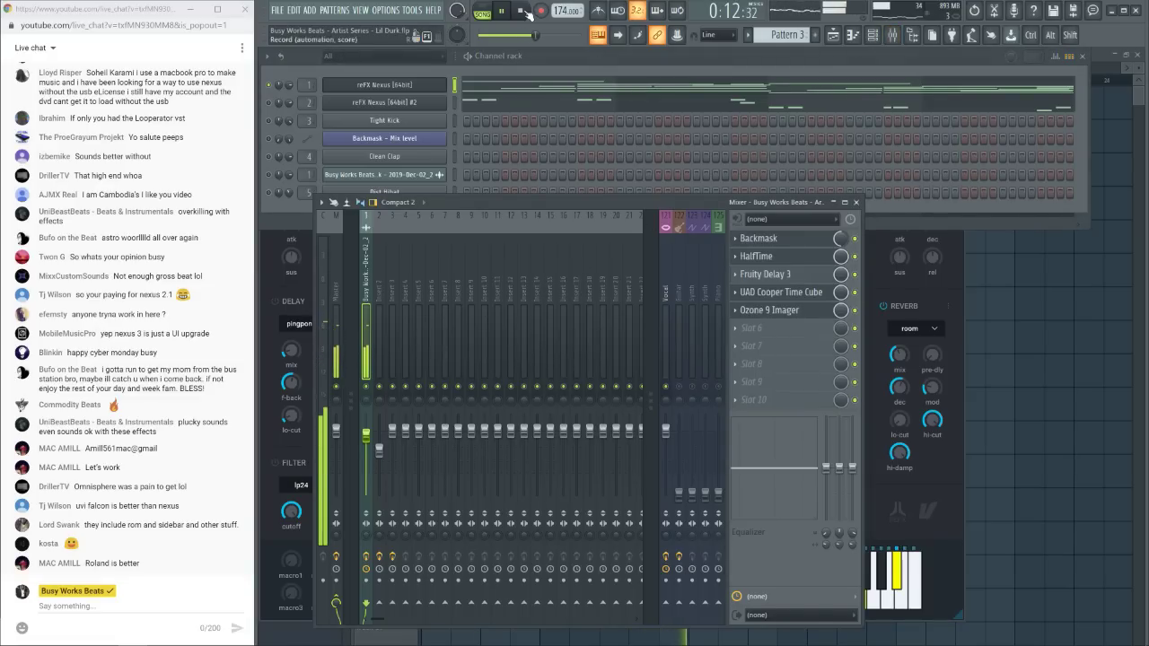
click(769, 330)
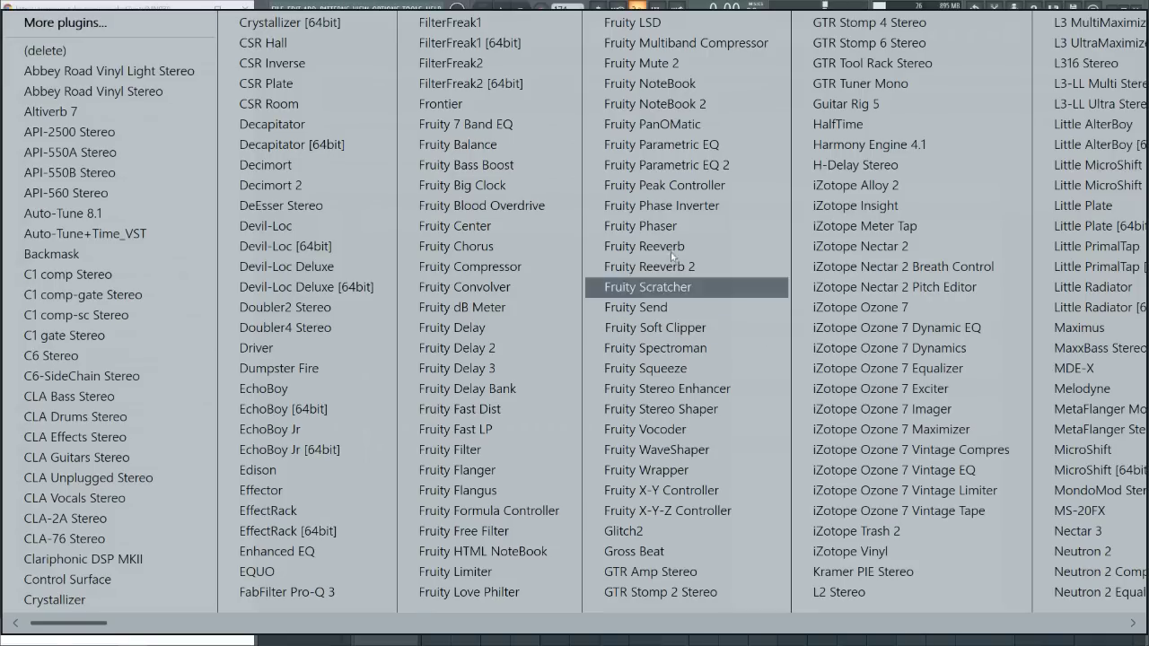
click(689, 164)
drag(336, 222, 343, 274)
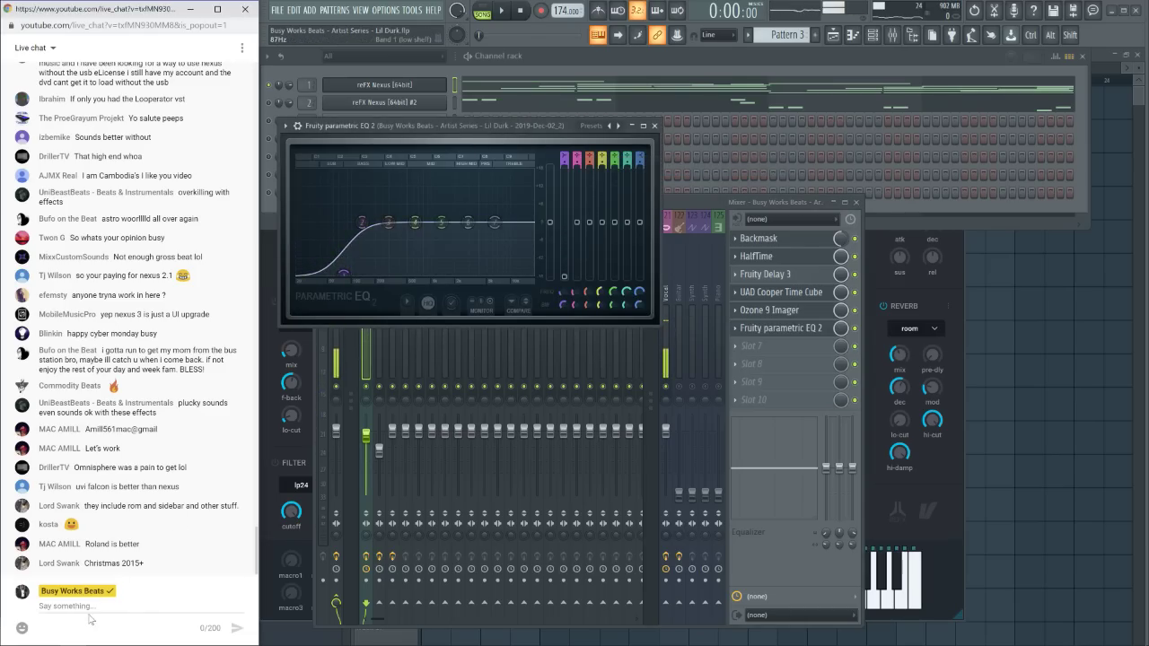
text(http://busyworksbeats.com/giveaway Click Here to Enter for the Next Nexus 3 Giveaway)
key(Return)
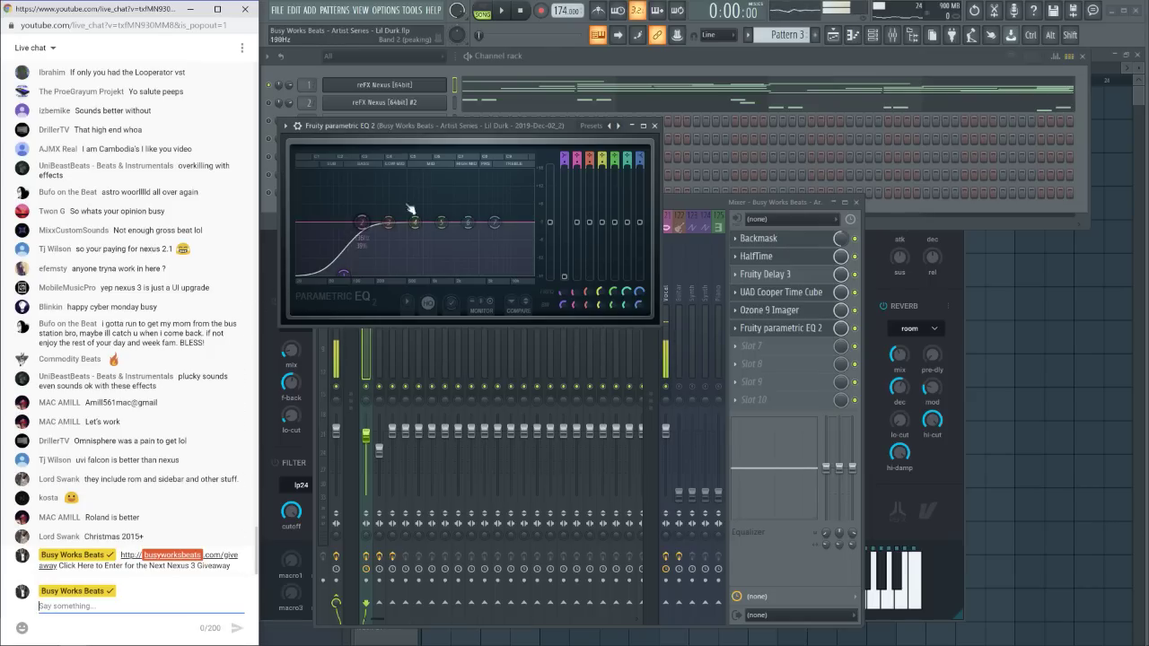
Play the song and, in Ozone 9 Imager, add a third band split near 500 Hz with Band 2 width -49.4 and Band 3 width 49.4
click(654, 126)
key(space)
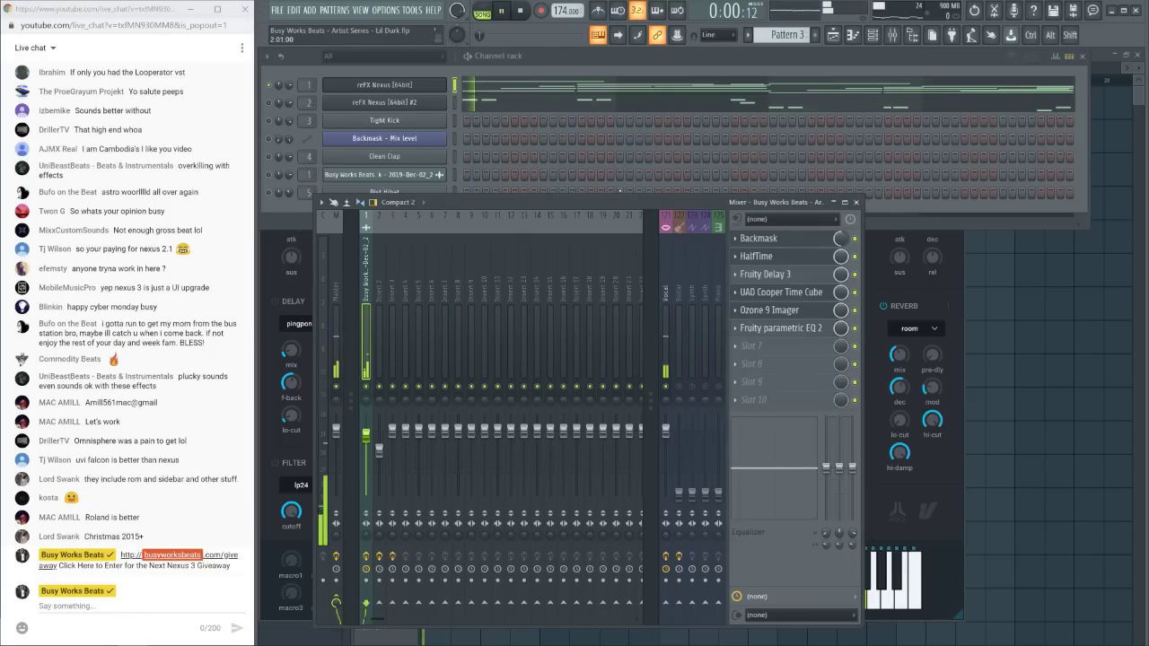
click(789, 318)
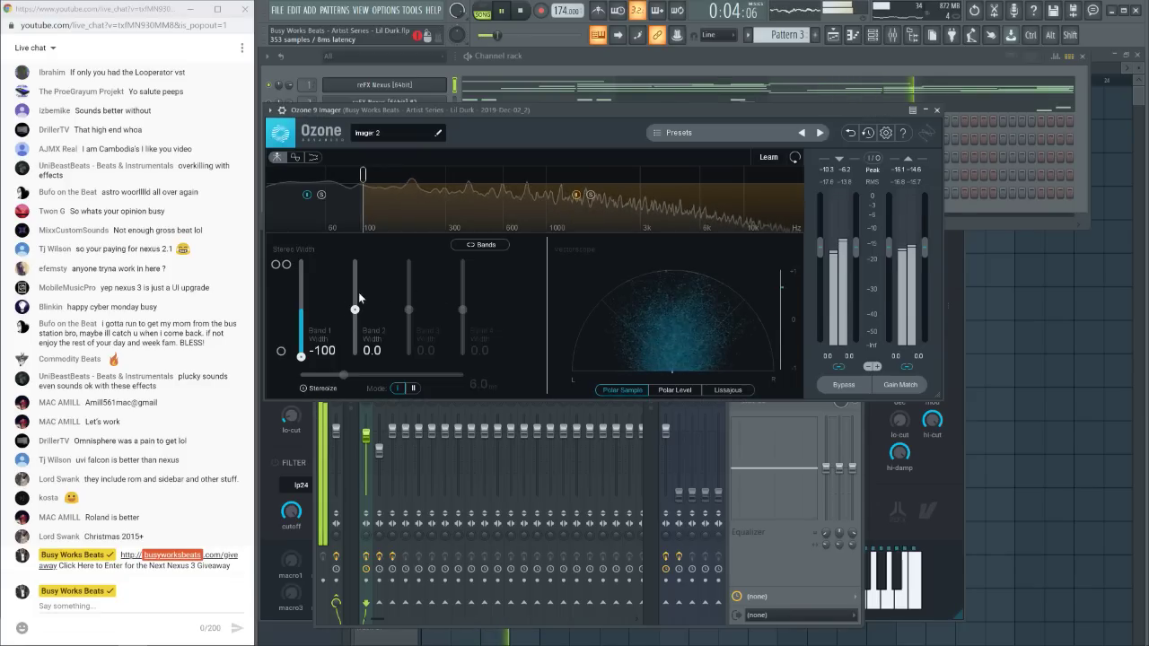
drag(355, 309, 355, 282)
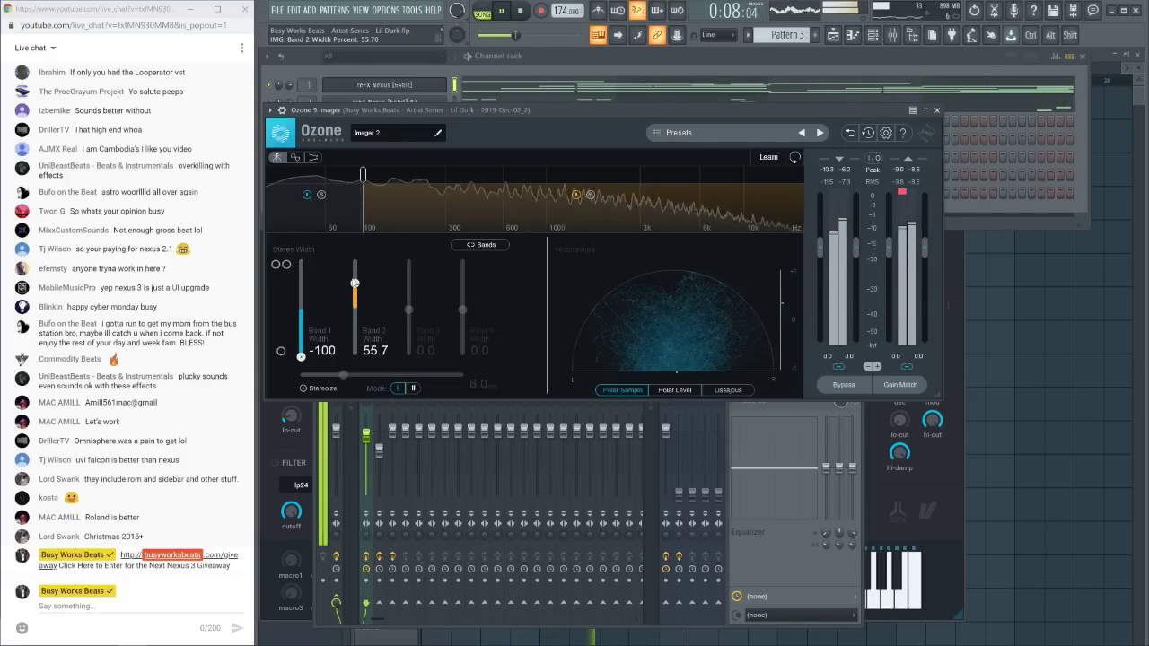
drag(357, 323, 409, 286)
click(408, 309)
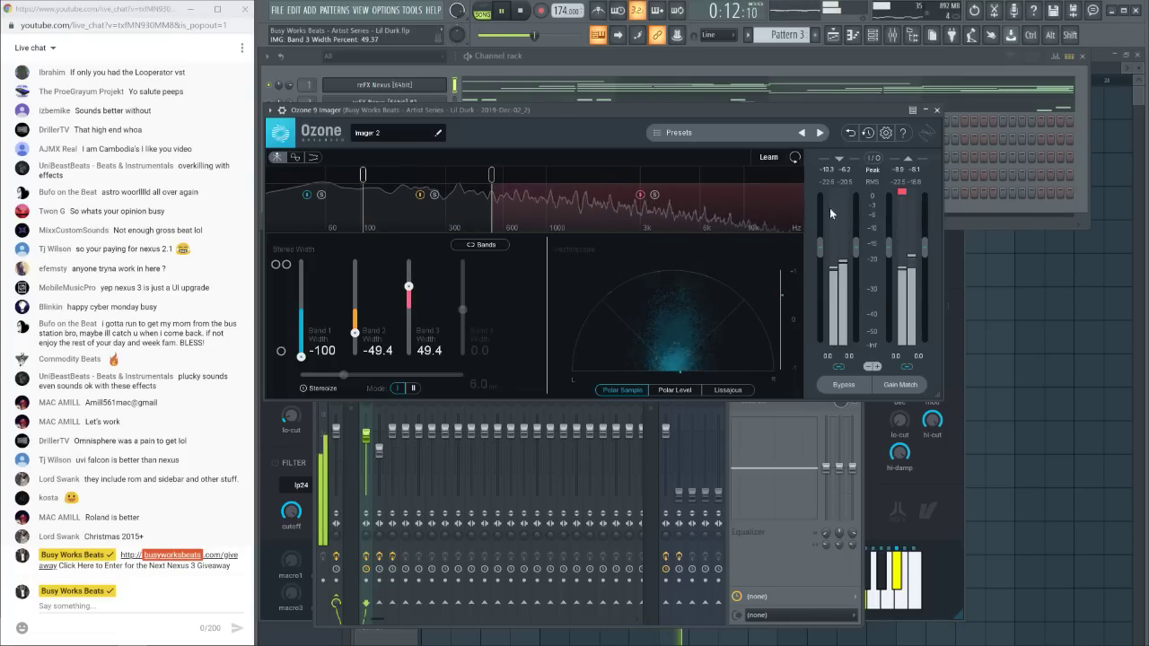
key(Escape)
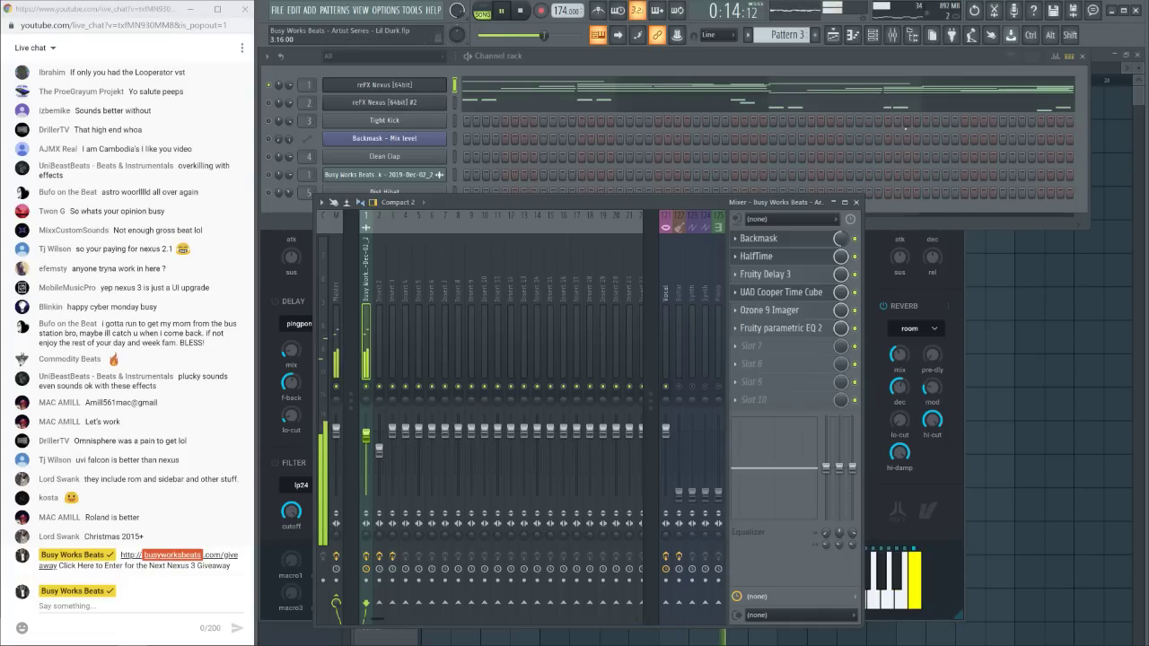
Reopen the first Nexus 3 instance, stop the song and bring up the mixer over it
click(423, 86)
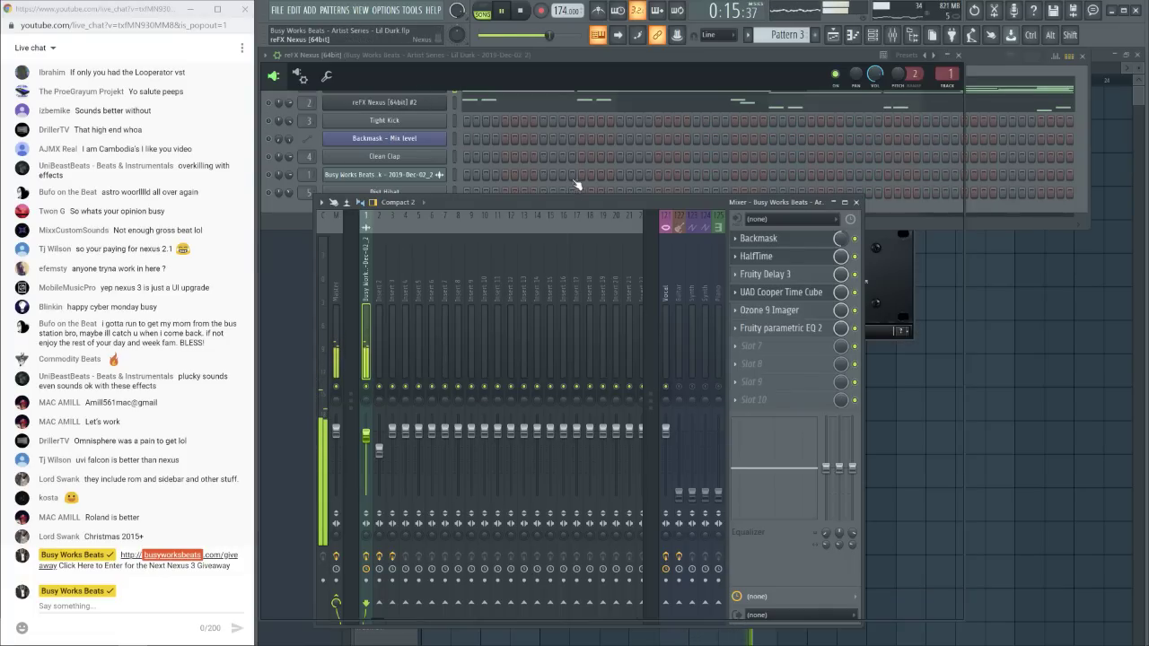
key(space)
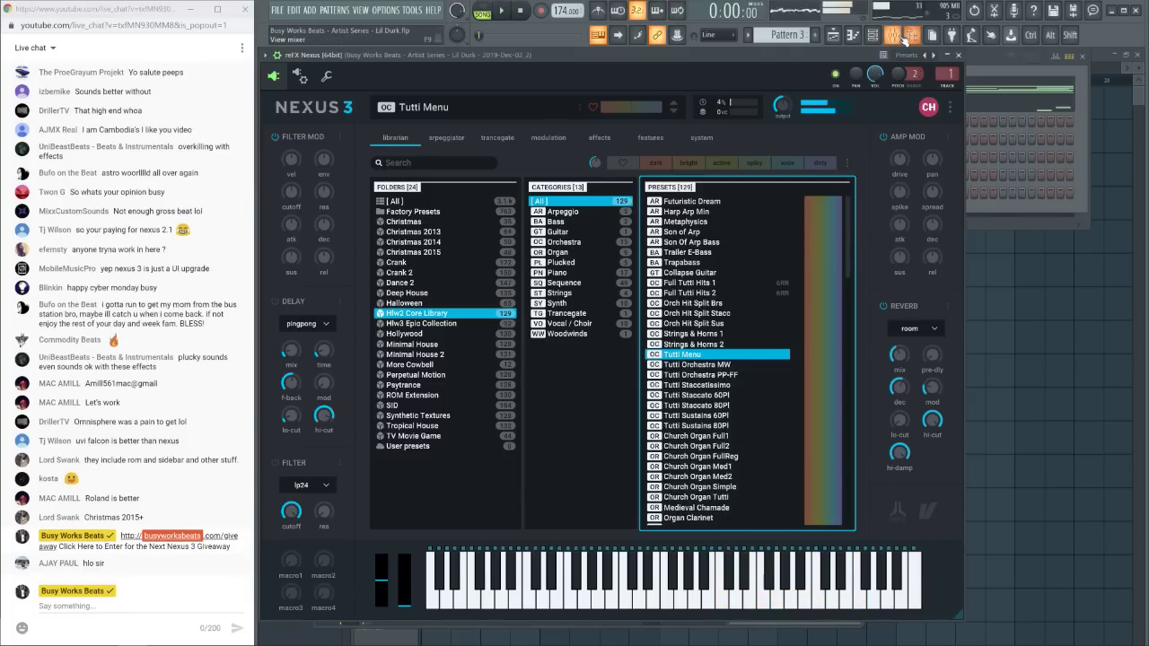
click(904, 37)
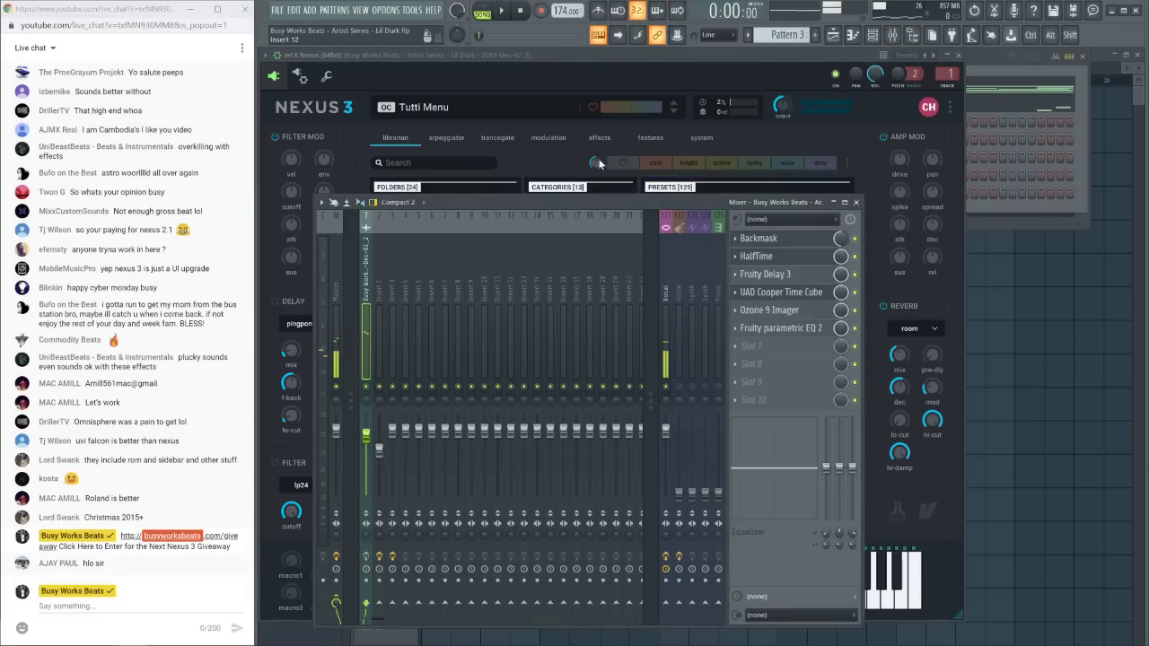
Move the Nexus 3 window clear of the mixer, play the song and load Concert Harp from the Hlw2 Core Library
drag(568, 55, 617, 76)
key(space)
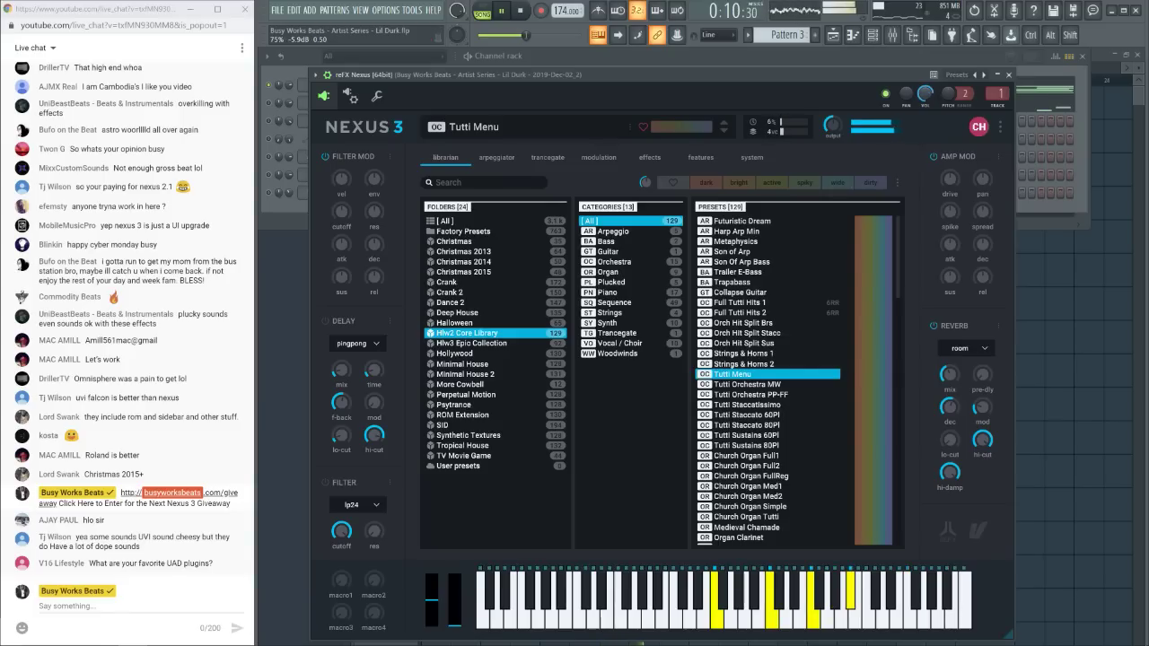
scroll(772, 430, down, 3)
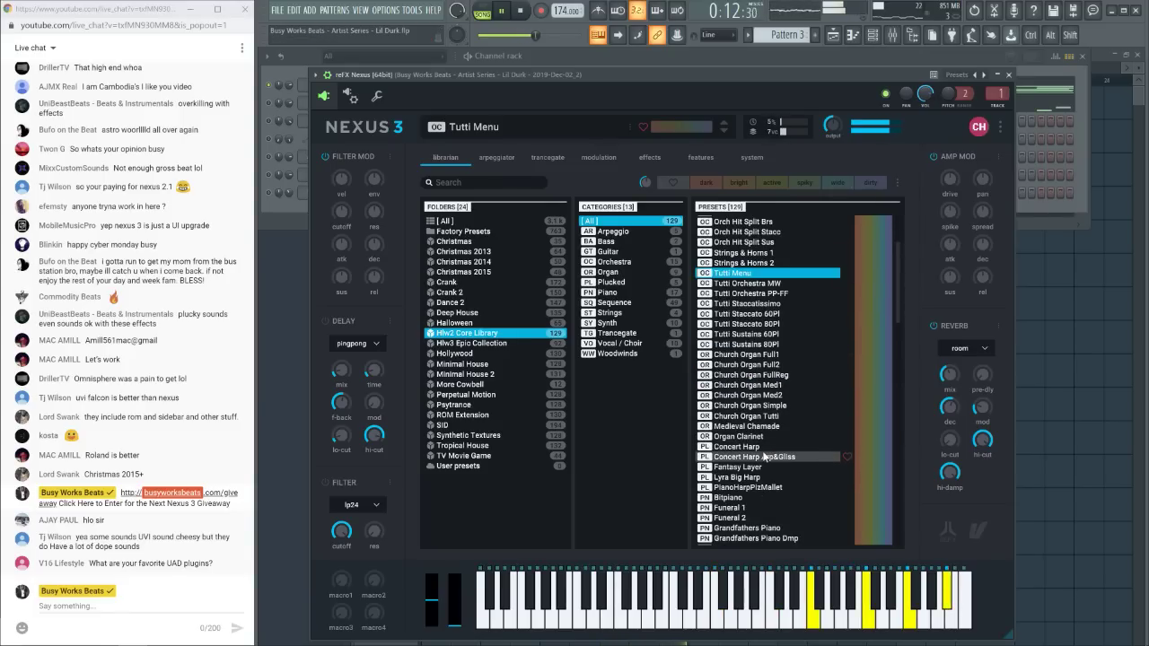
click(763, 446)
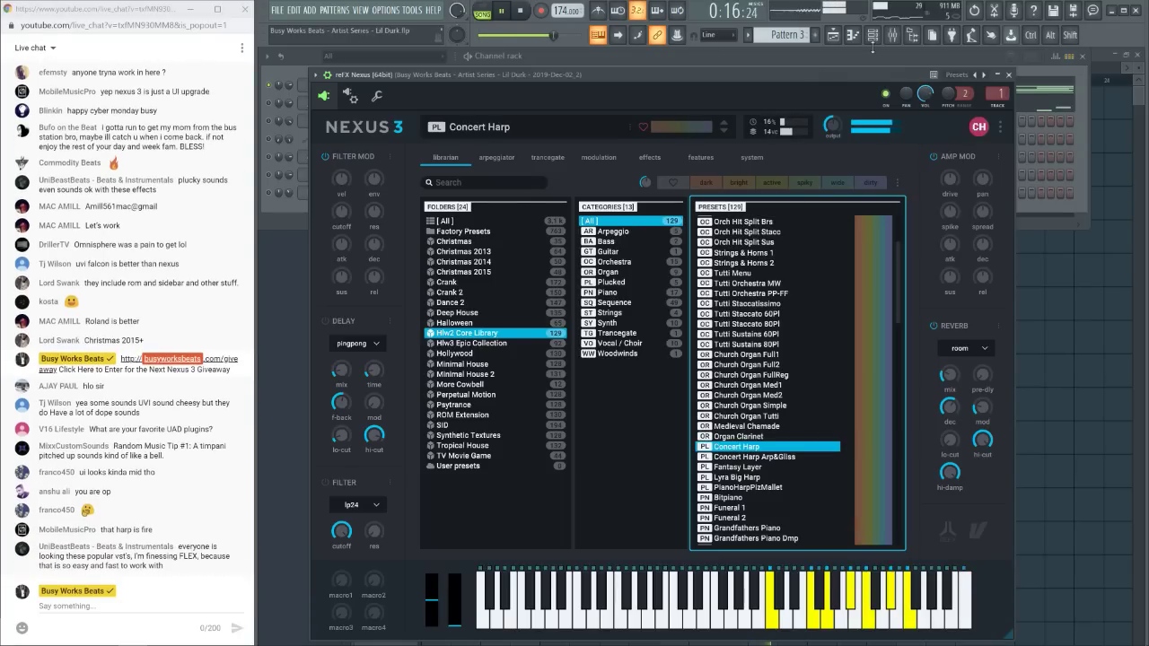
click(893, 36)
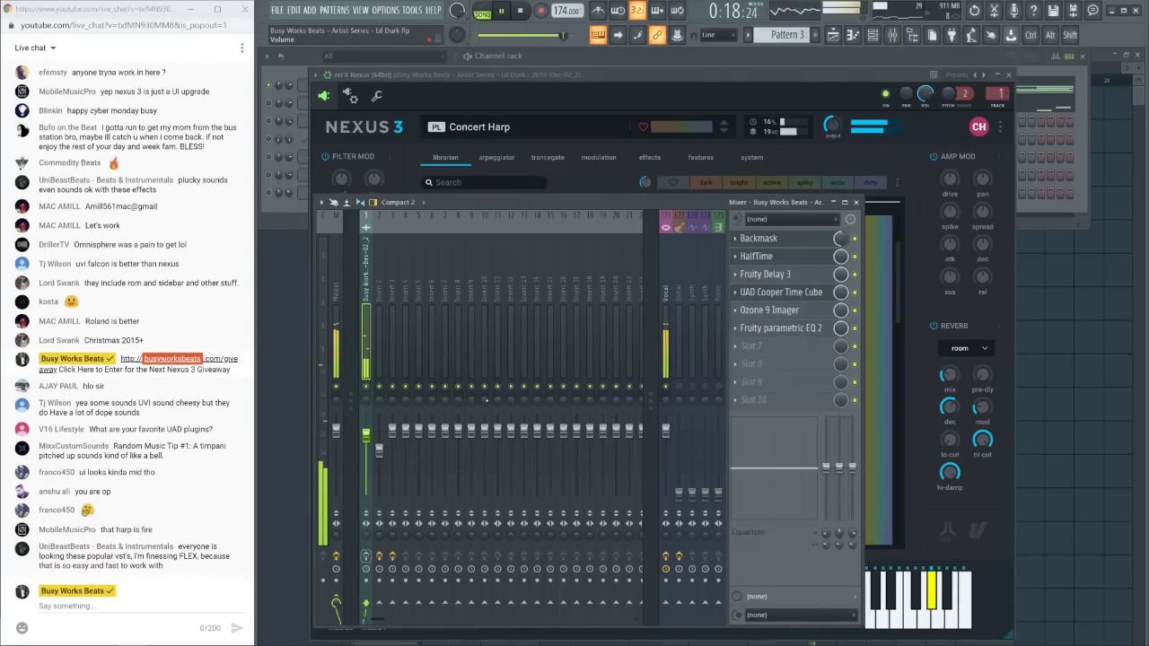
click(946, 501)
Browse the Factory Presets, load Rainforest Flute from the Woodwinds category and check the Nexus transpose setting
click(493, 233)
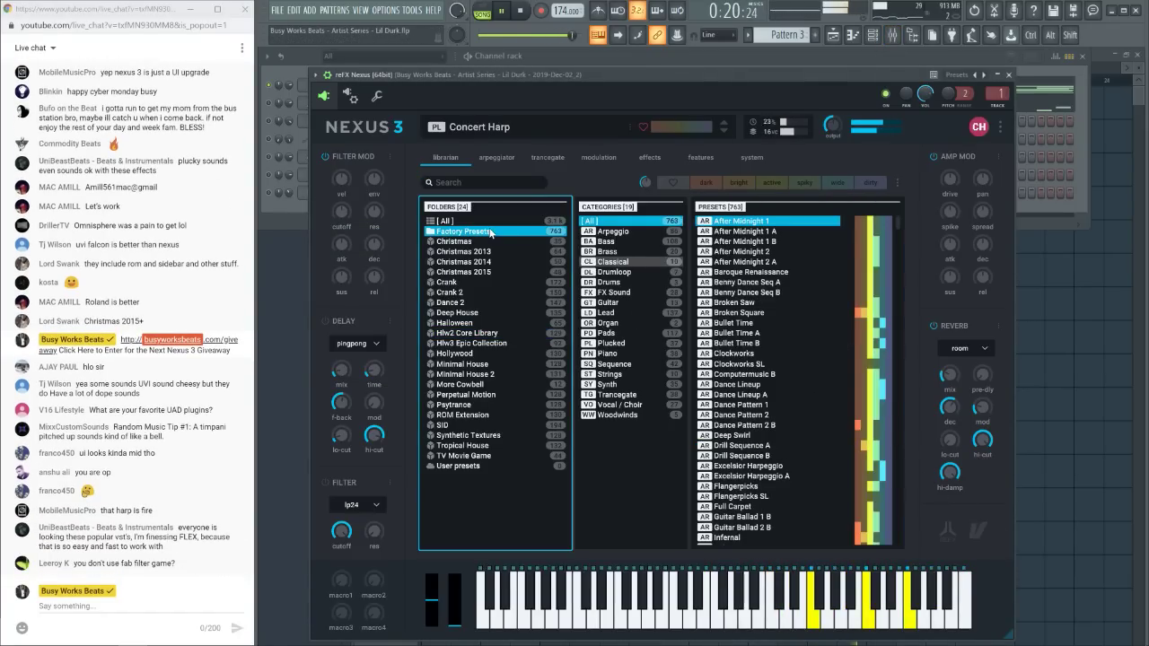
click(624, 374)
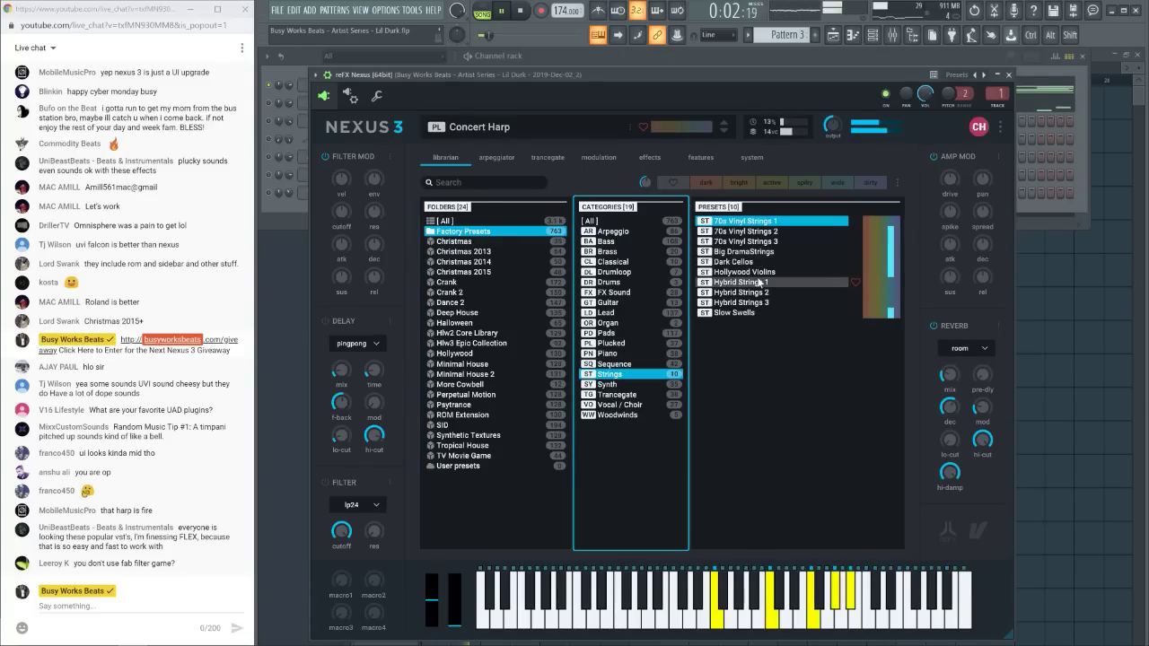
click(620, 405)
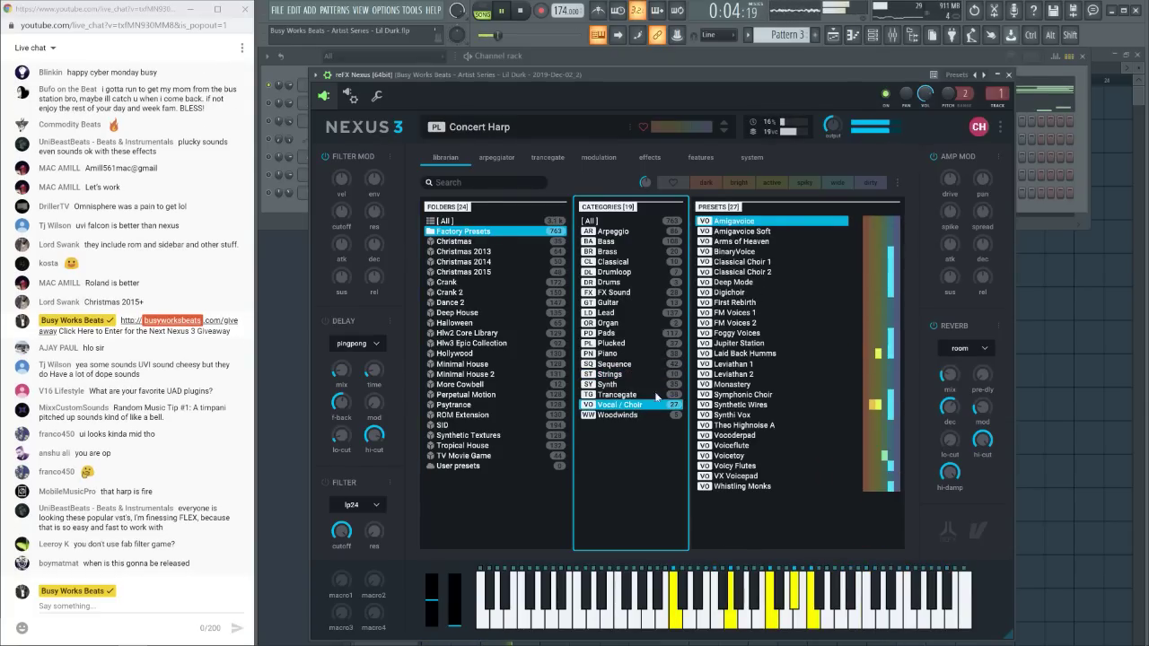
click(626, 415)
click(763, 252)
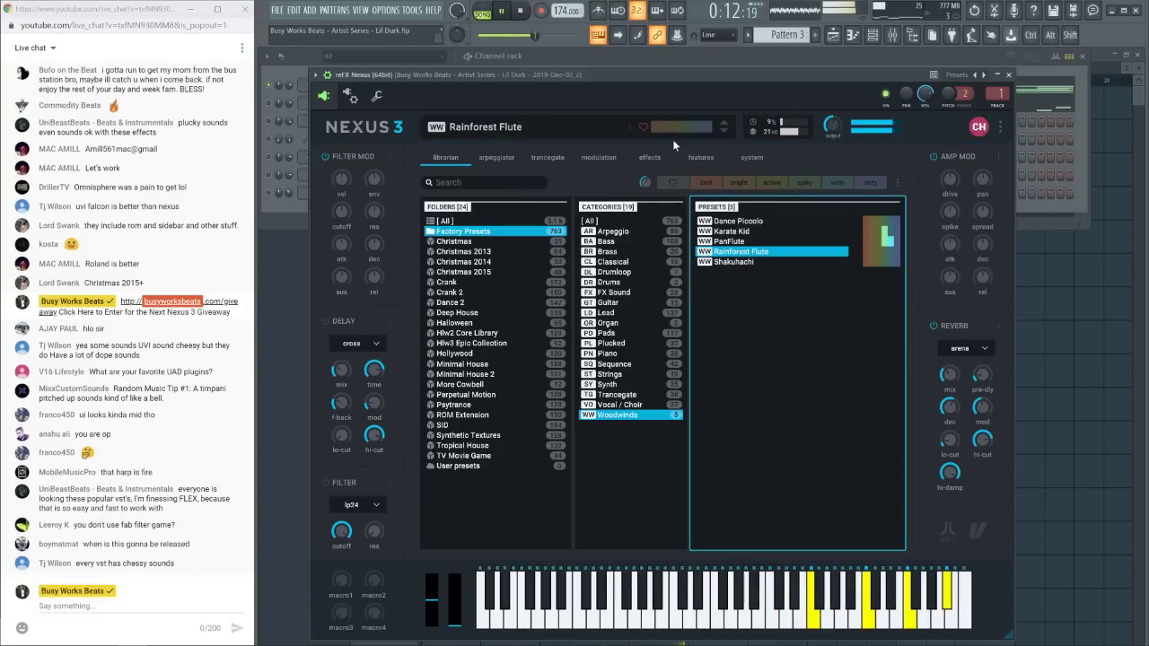
click(751, 157)
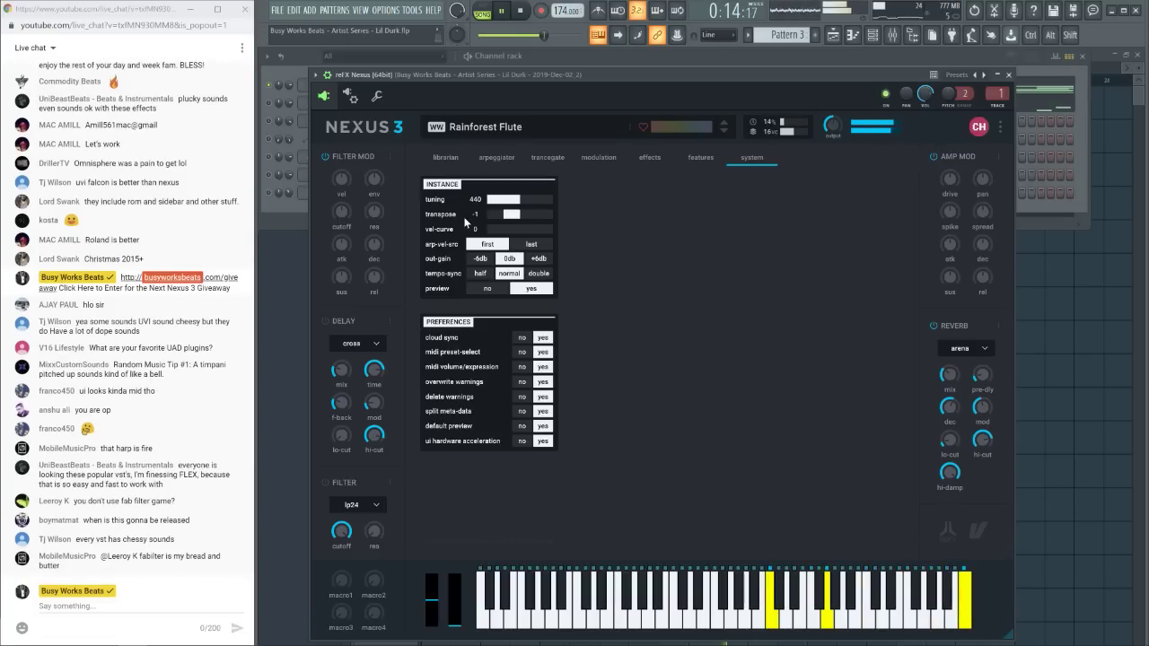
click(445, 157)
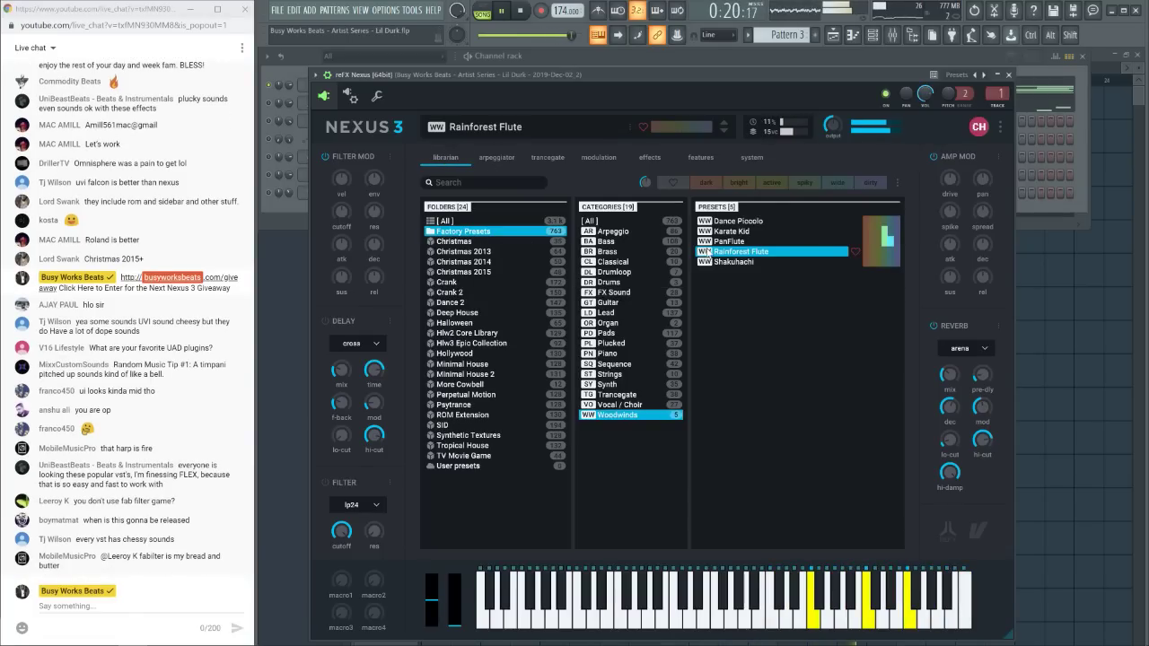
Audition the Arpotron and Arabian Nights 2 presets from the Synth category
click(611, 384)
click(763, 251)
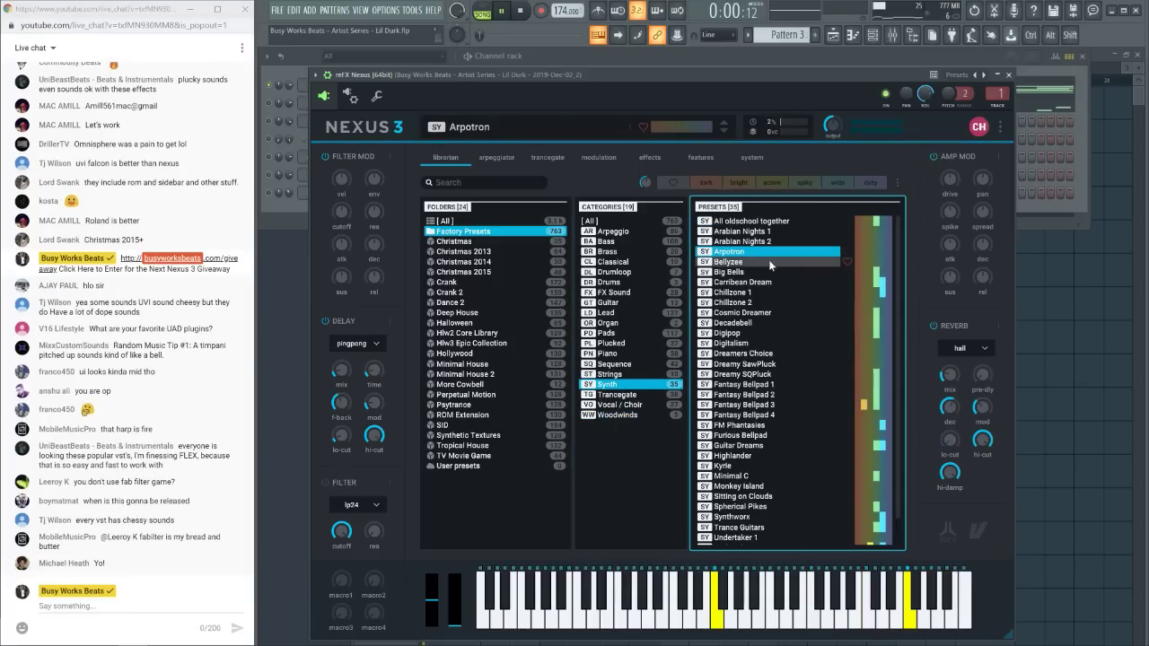
click(765, 242)
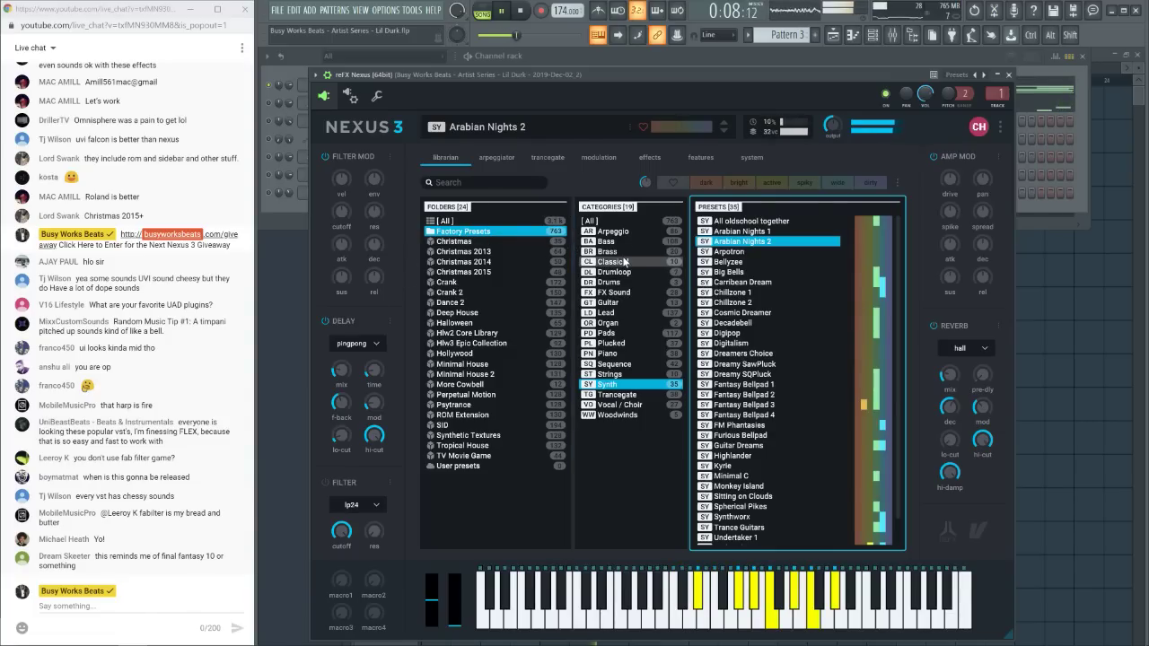
Load Classical Choir 1 from the Vocal / Choir category and check the mixer while it plays
click(620, 405)
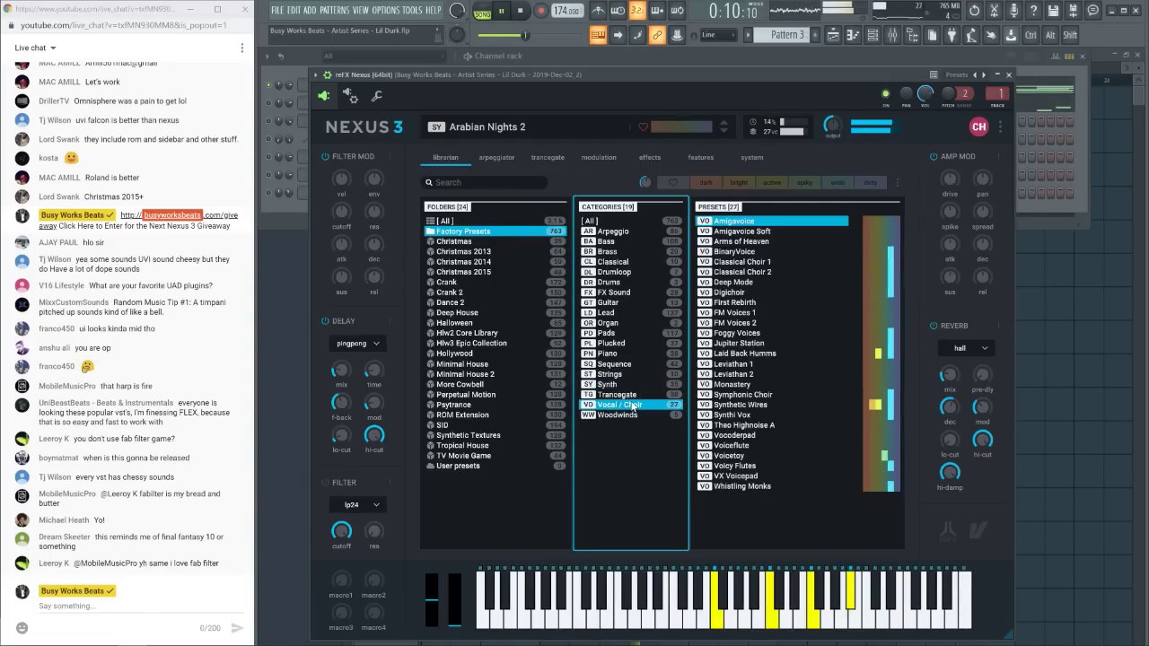
click(772, 260)
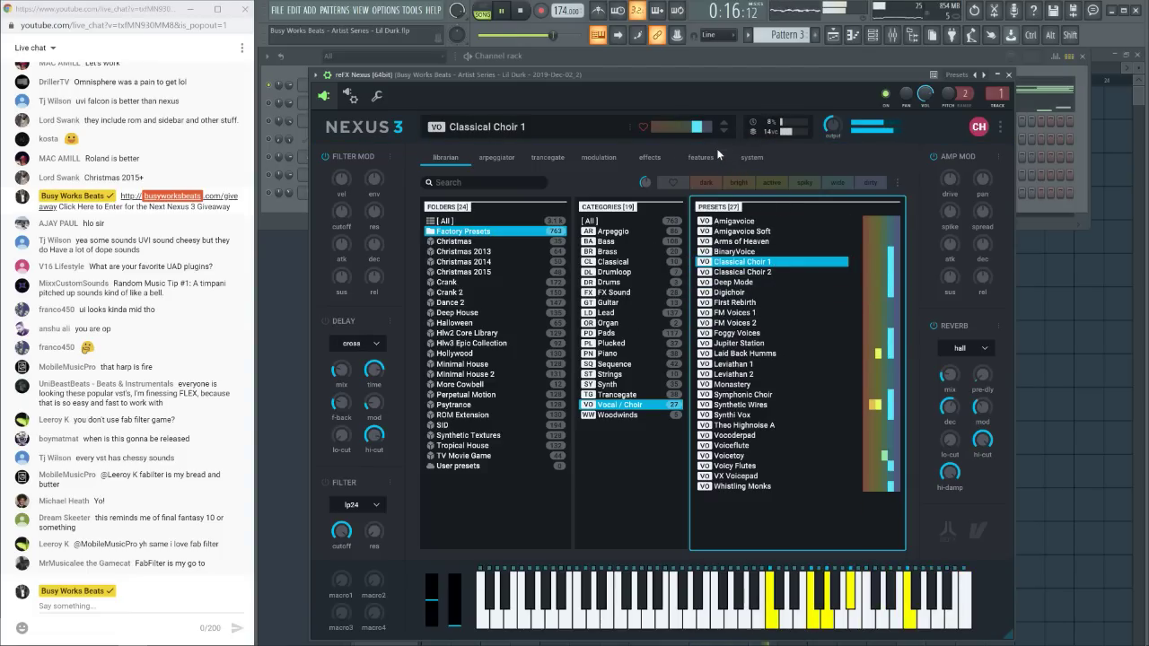
click(892, 36)
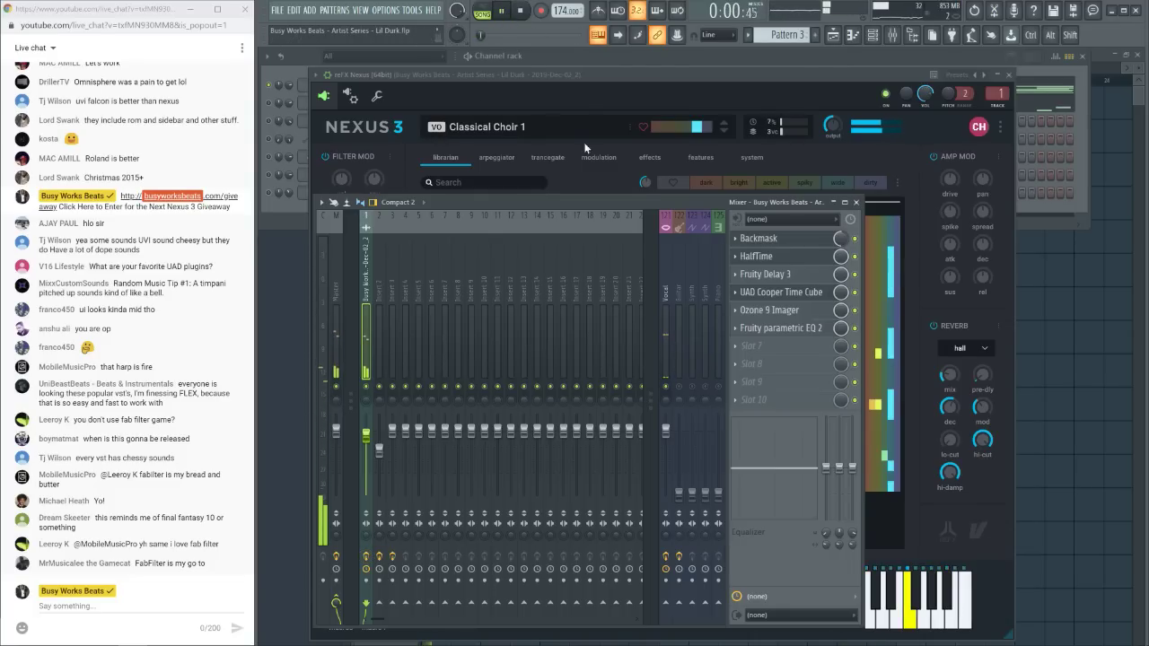
click(976, 513)
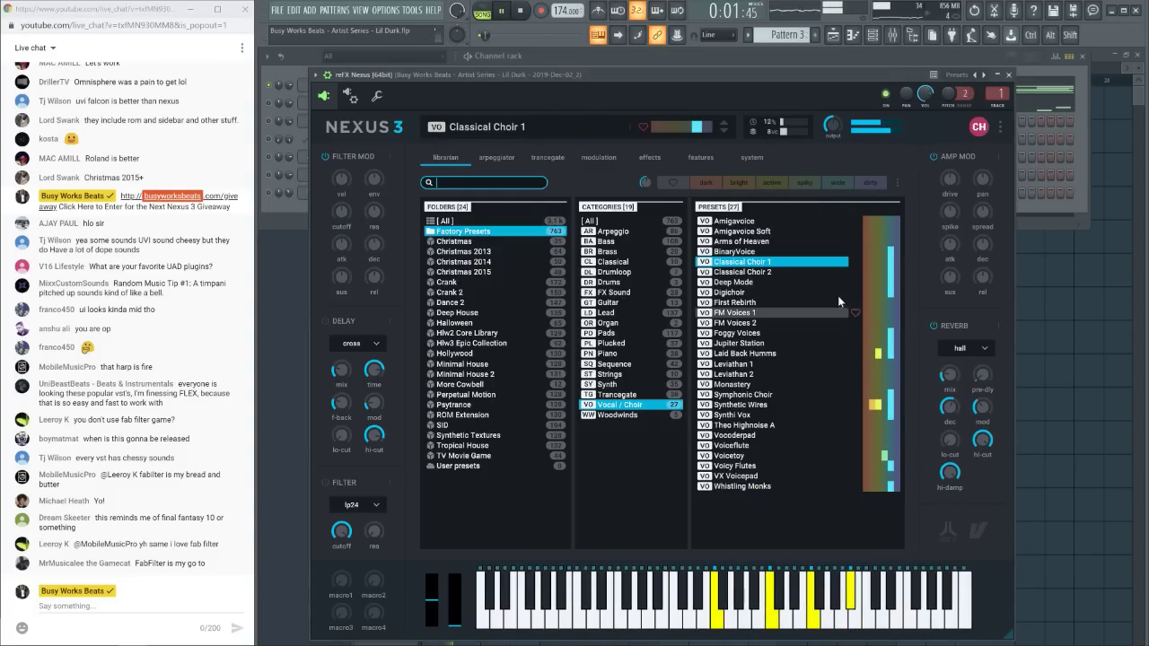
click(895, 36)
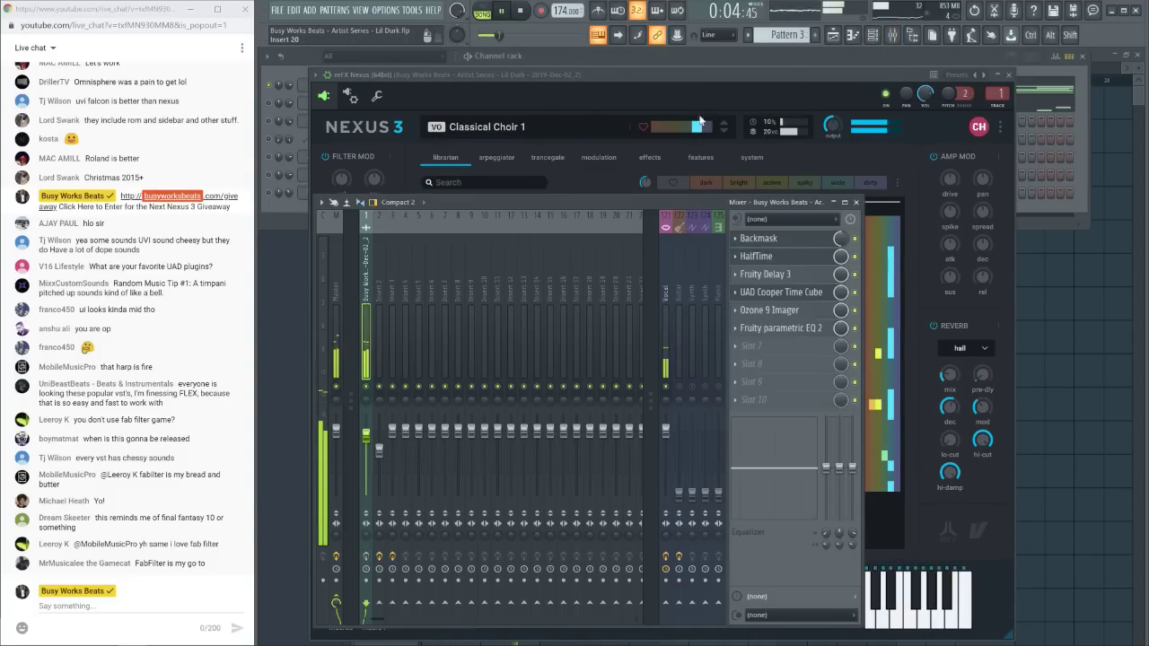
click(750, 175)
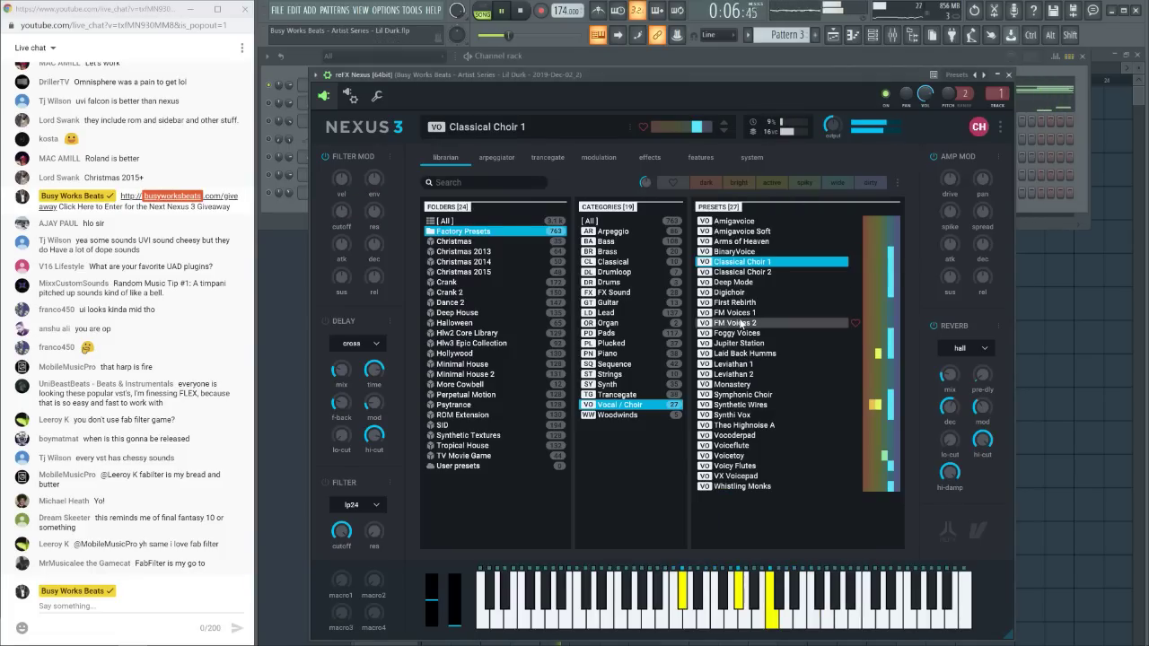
Audition the vocal presets Foggy Voices, Jupiter Station and Leviathan 2, checking the transpose setting in between
click(754, 335)
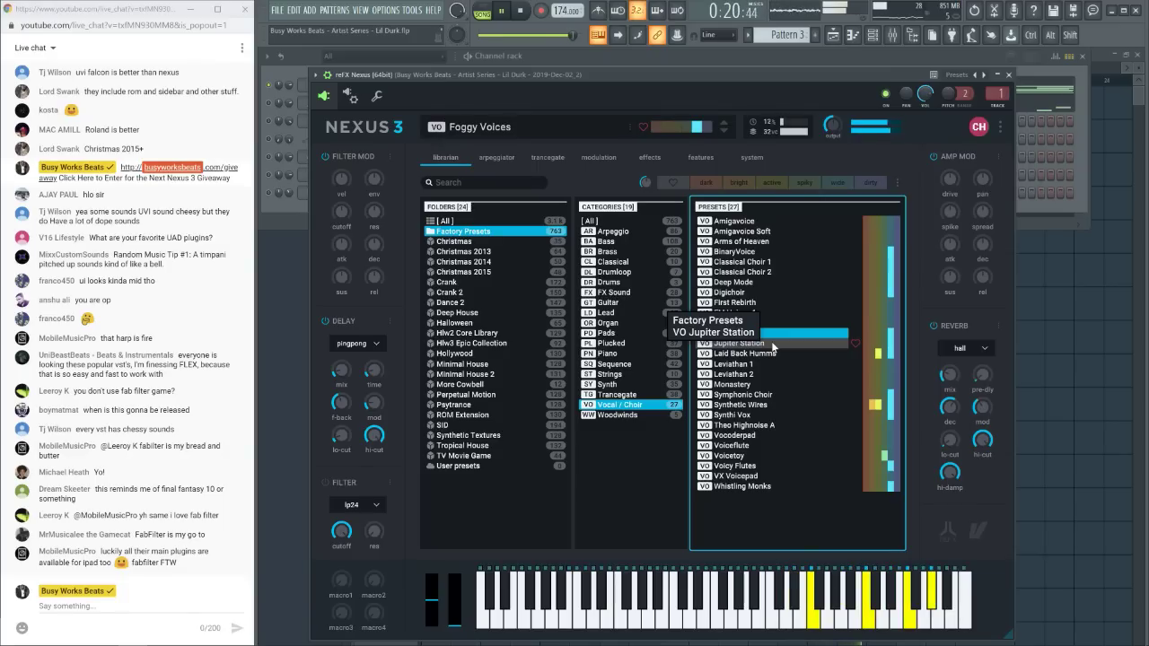
click(771, 344)
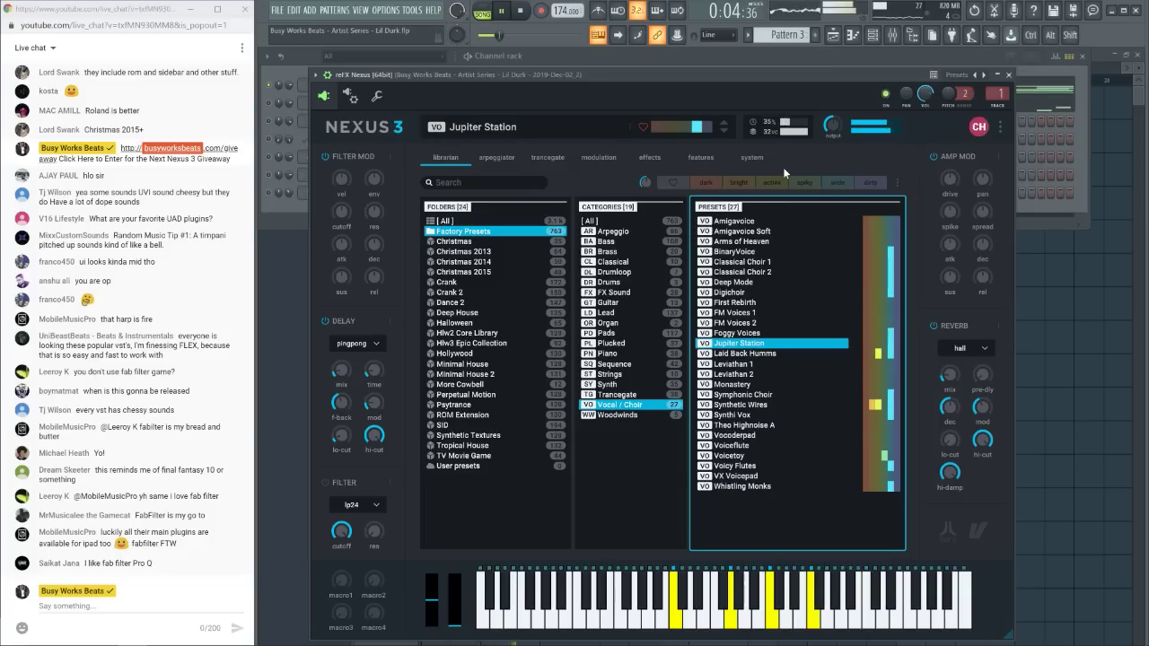
click(754, 159)
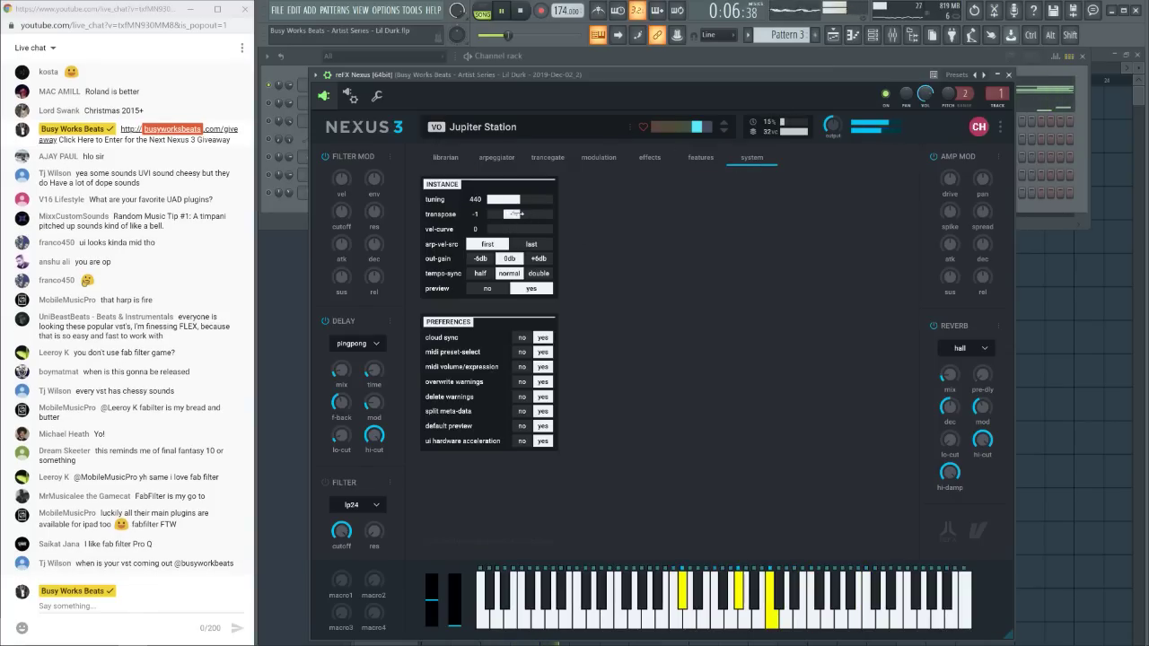
click(446, 157)
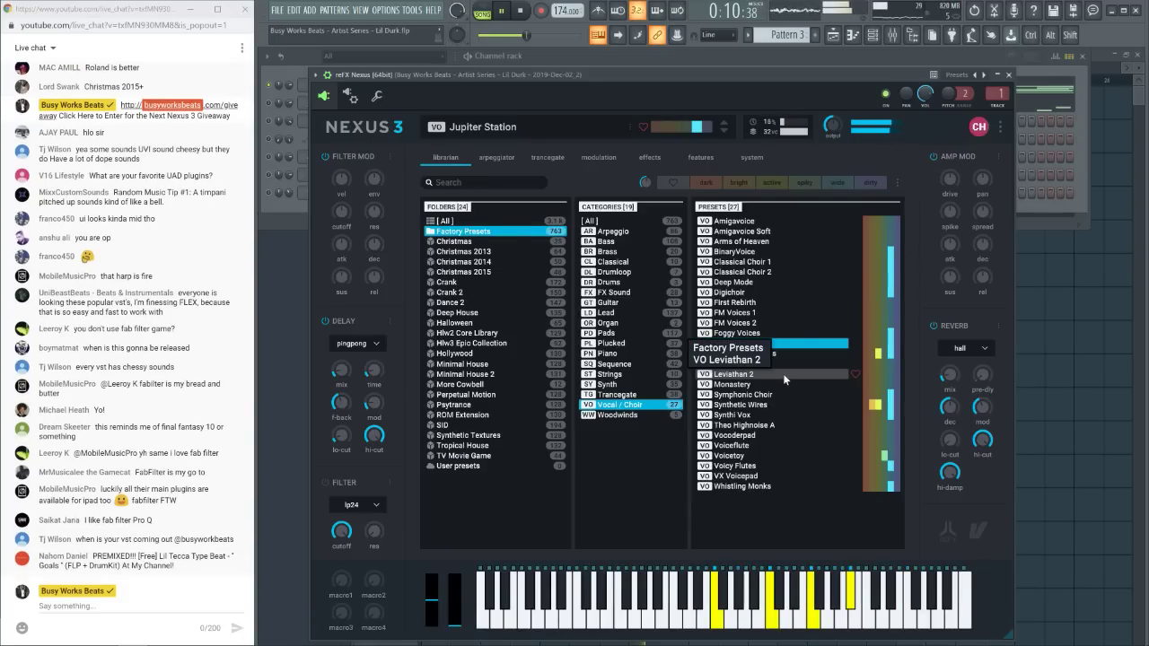
click(783, 373)
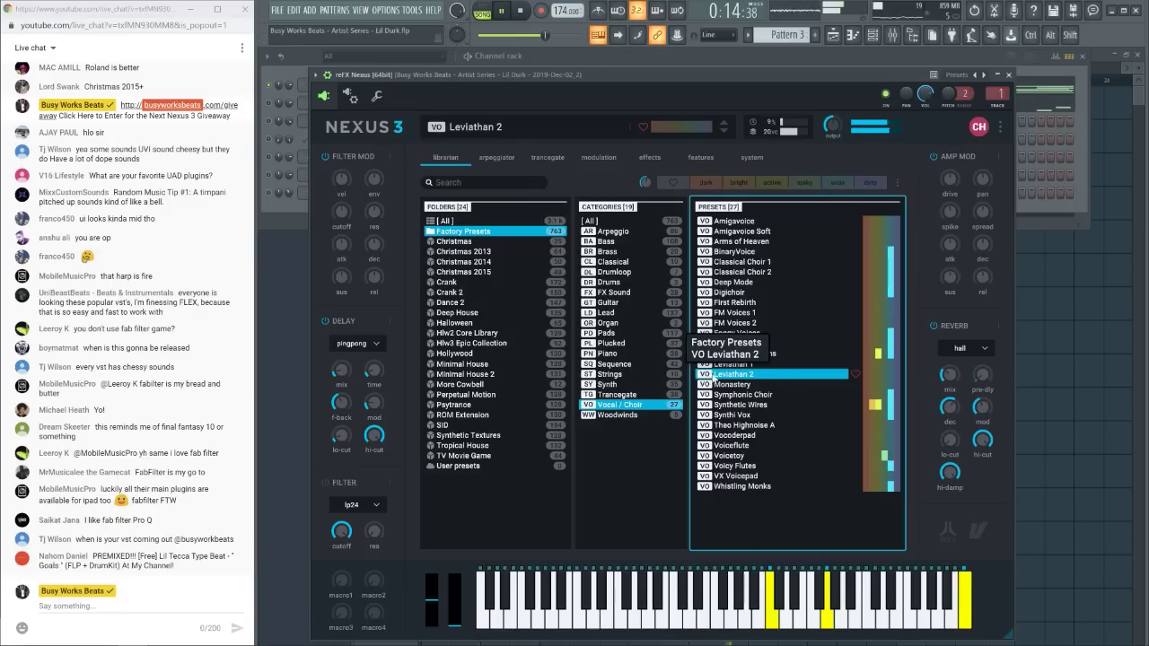
click(135, 606)
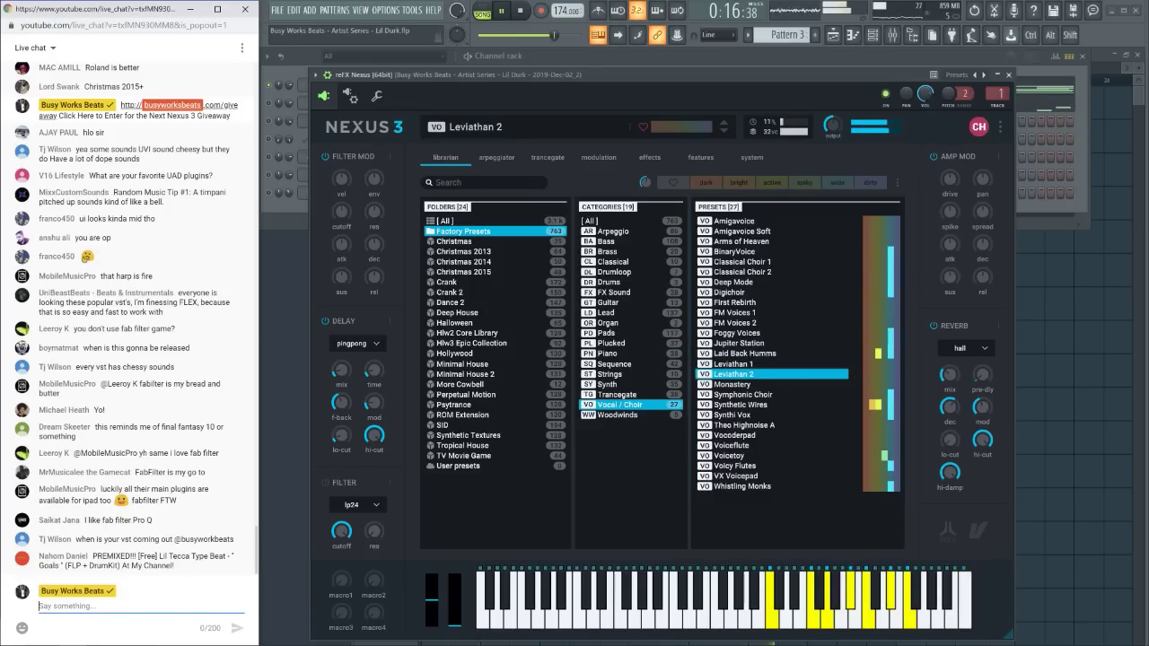
text(http://busyworksbeats.com/giveaway Click Here to Enter for the Next Nexus 3 Giveaway)
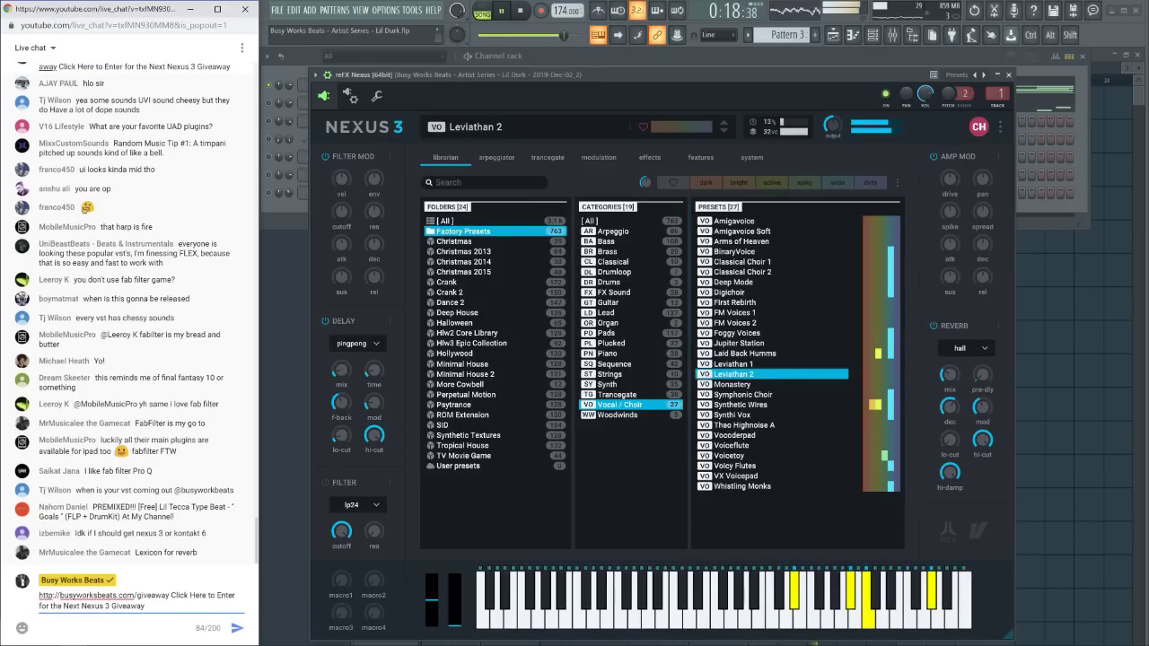
key(Return)
Check the stream on the YouTube Live Dashboard in Chrome and return to FL Studio
mouse_move(75, 634)
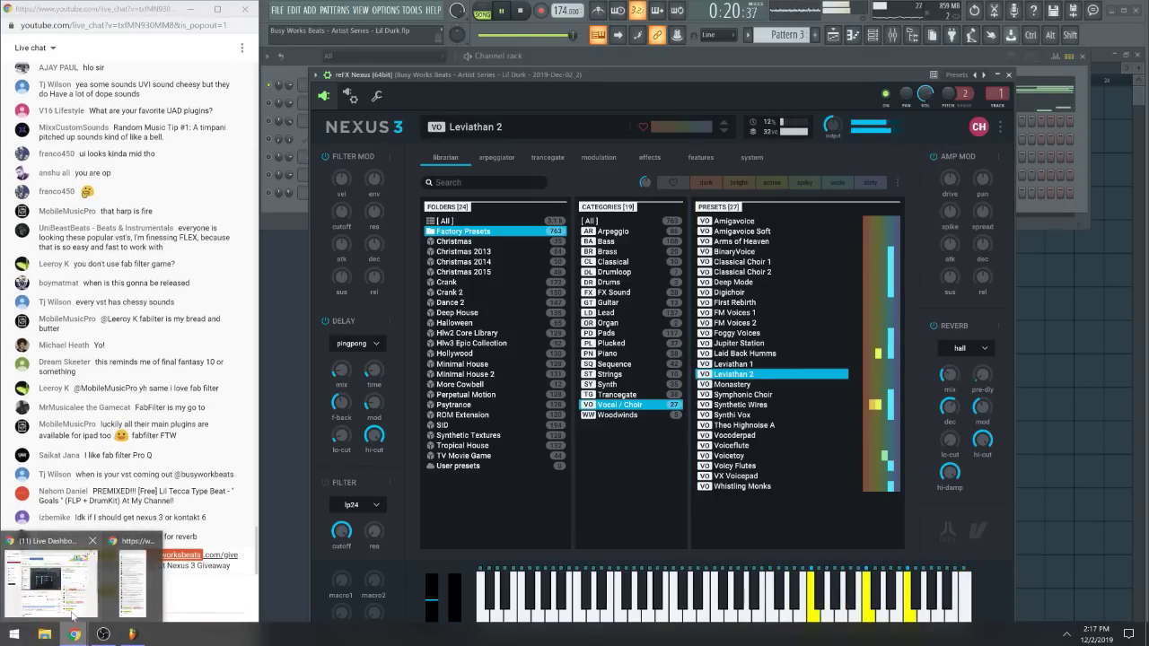
click(54, 574)
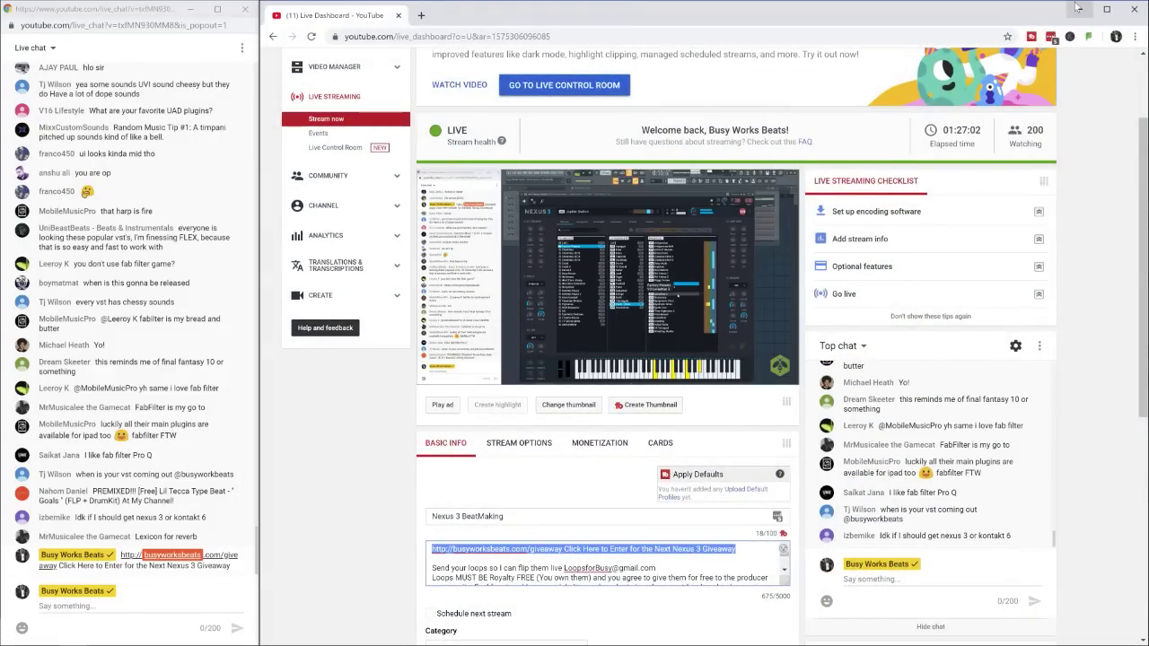
click(1078, 8)
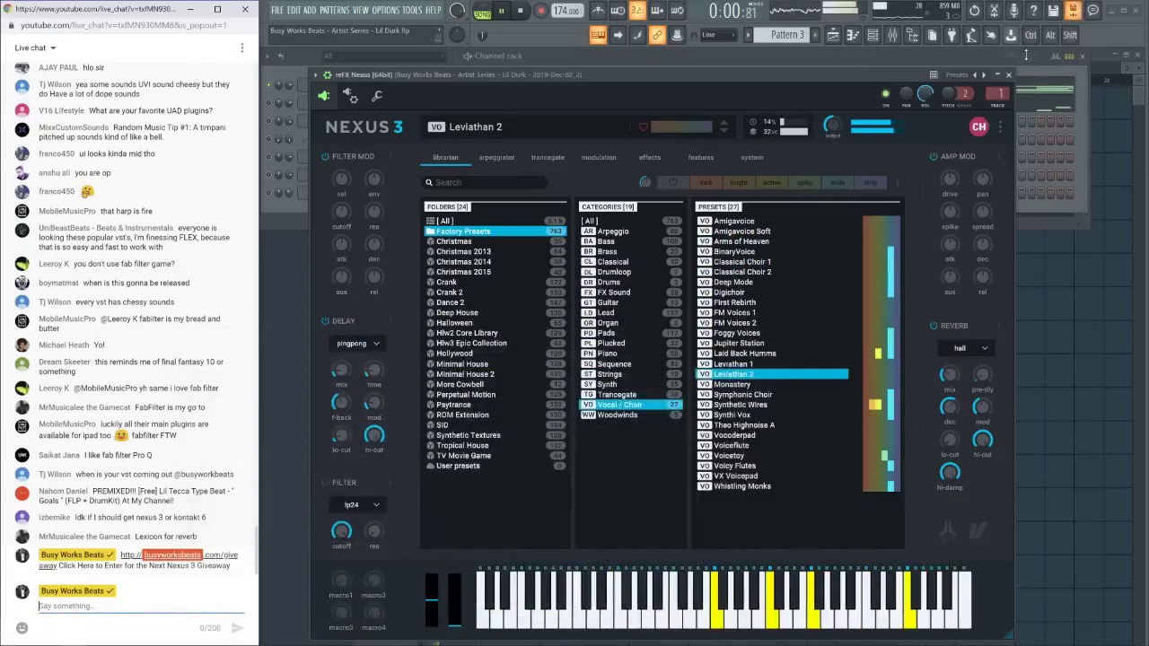
Audition Synthetic Wires from the Vocal / Choir category and Back to the Roots from Trancegate
click(774, 405)
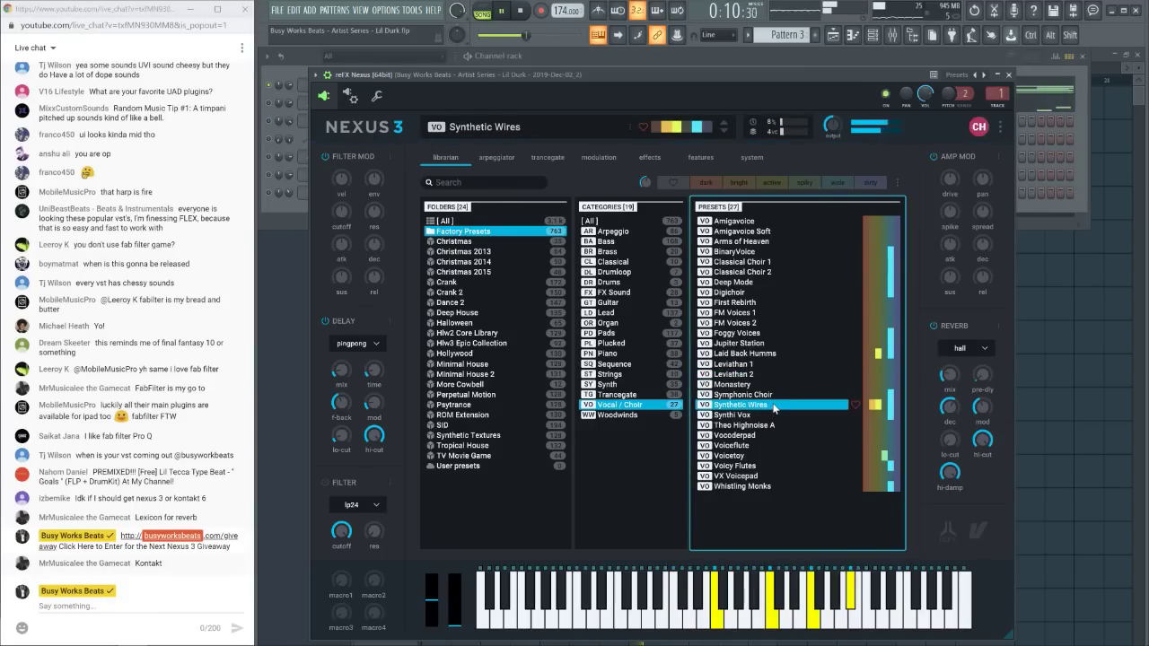
click(628, 395)
click(741, 252)
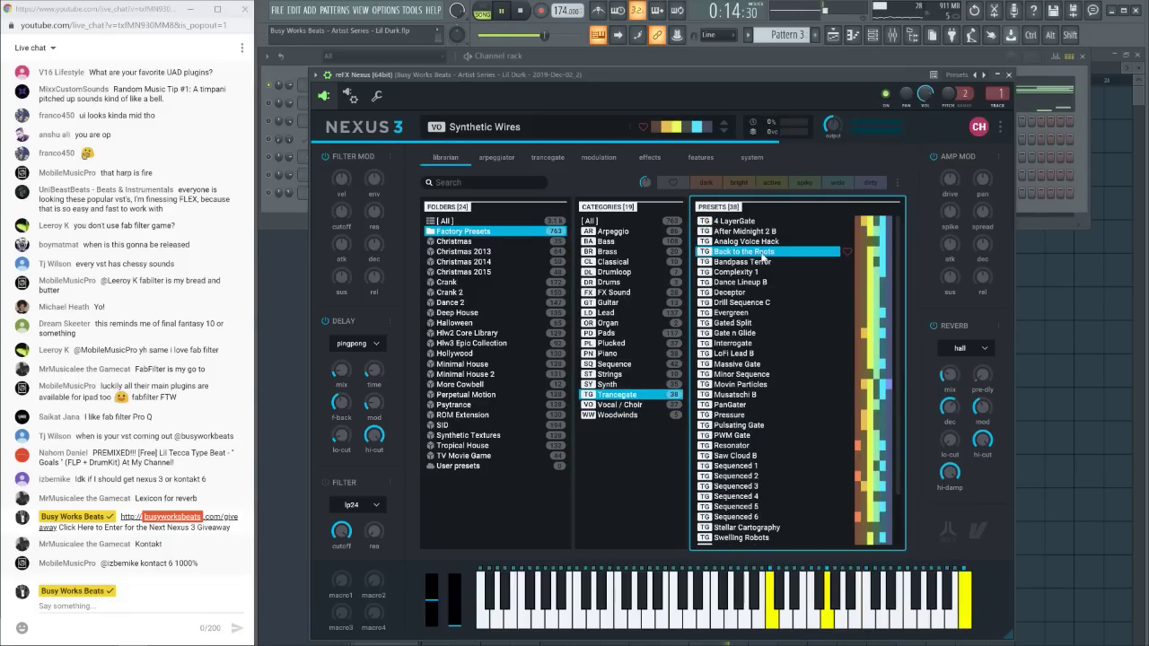
Audition Bellyzee from the Synth category, stop the song, load Big Bells and restart playback
click(640, 386)
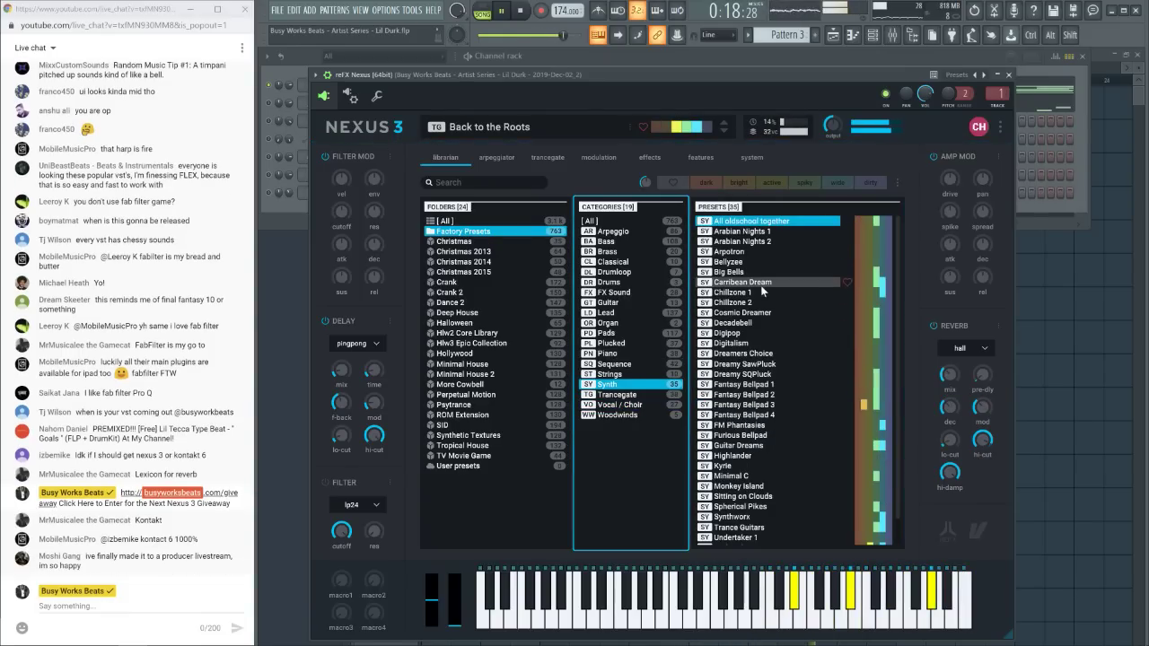
click(732, 262)
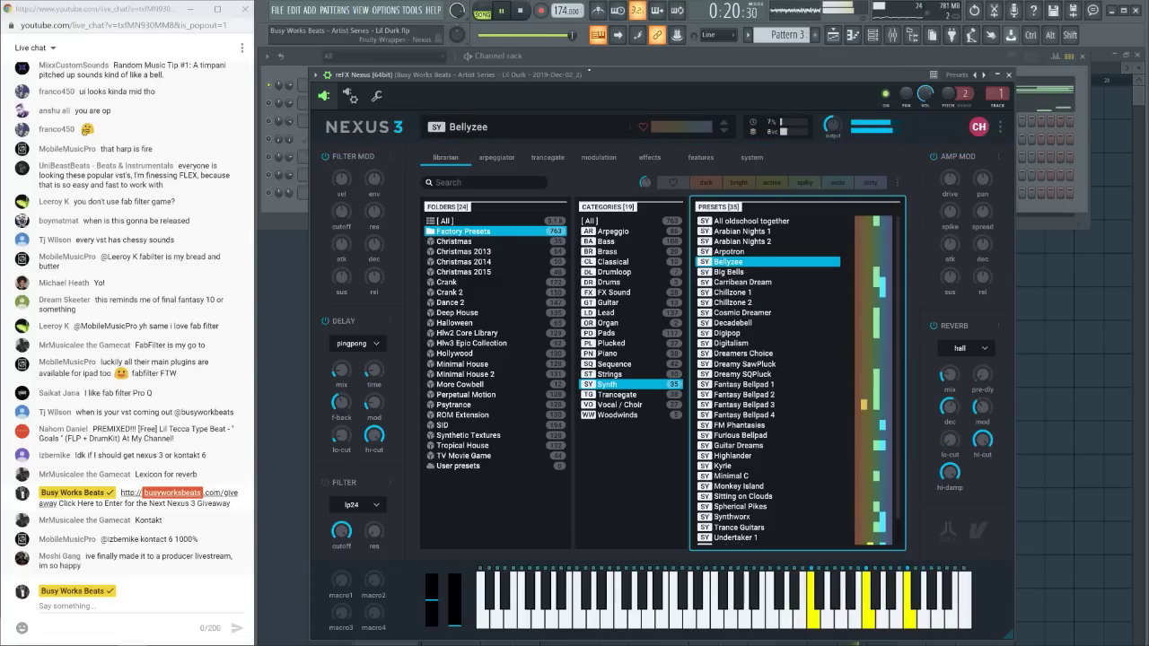
click(521, 11)
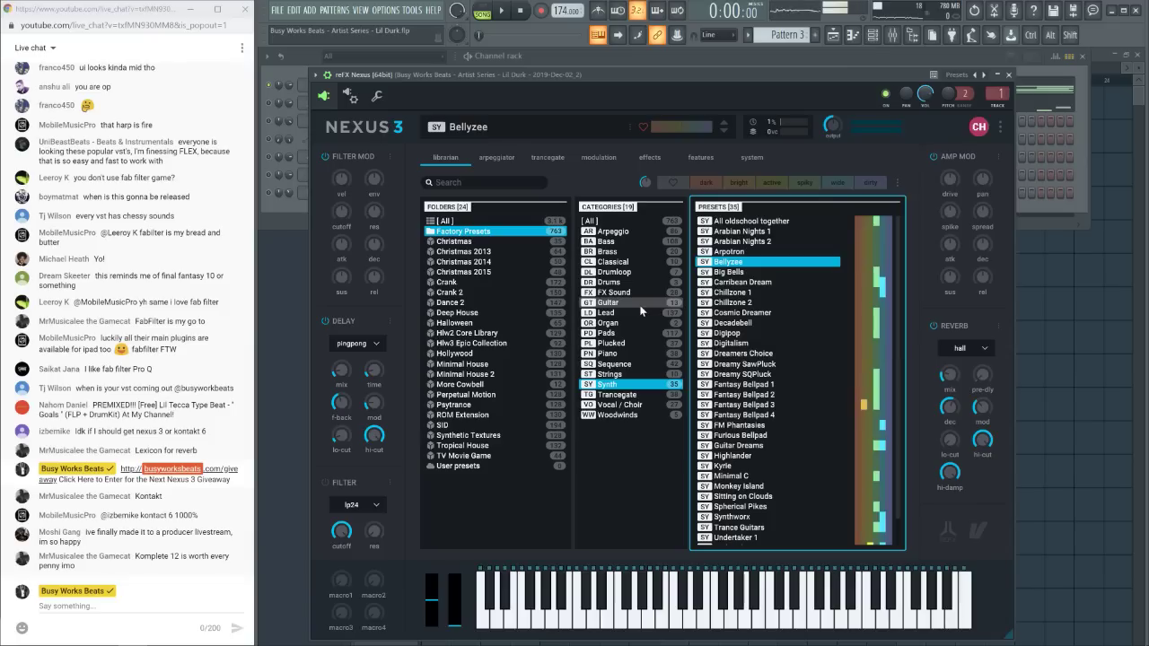
click(750, 273)
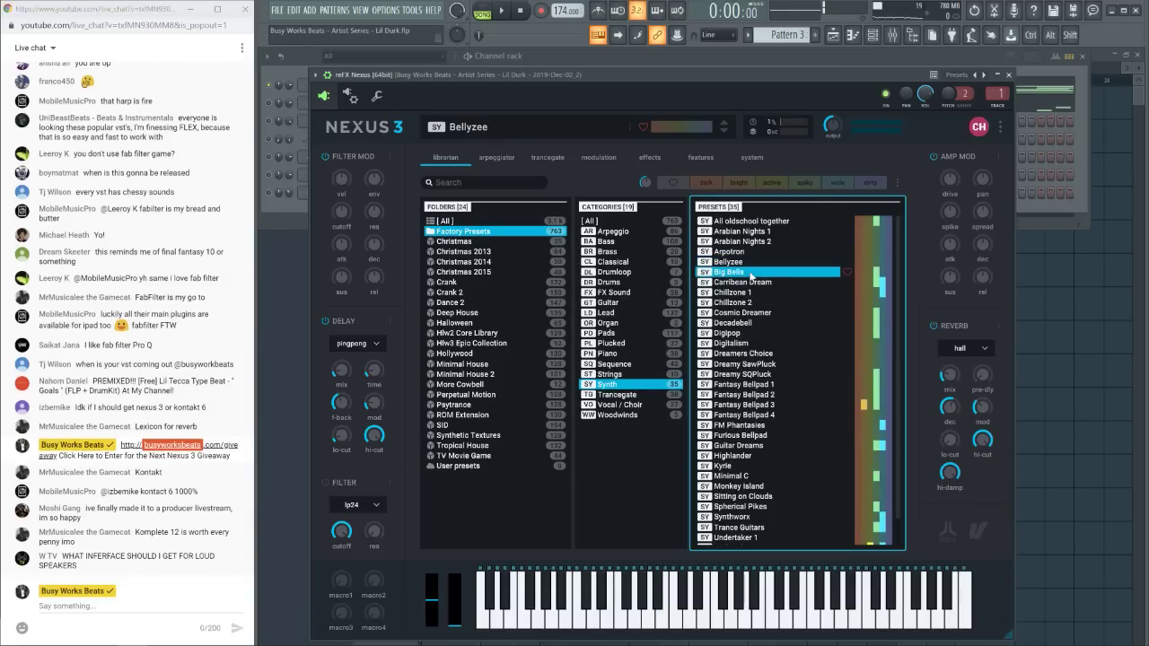
key(space)
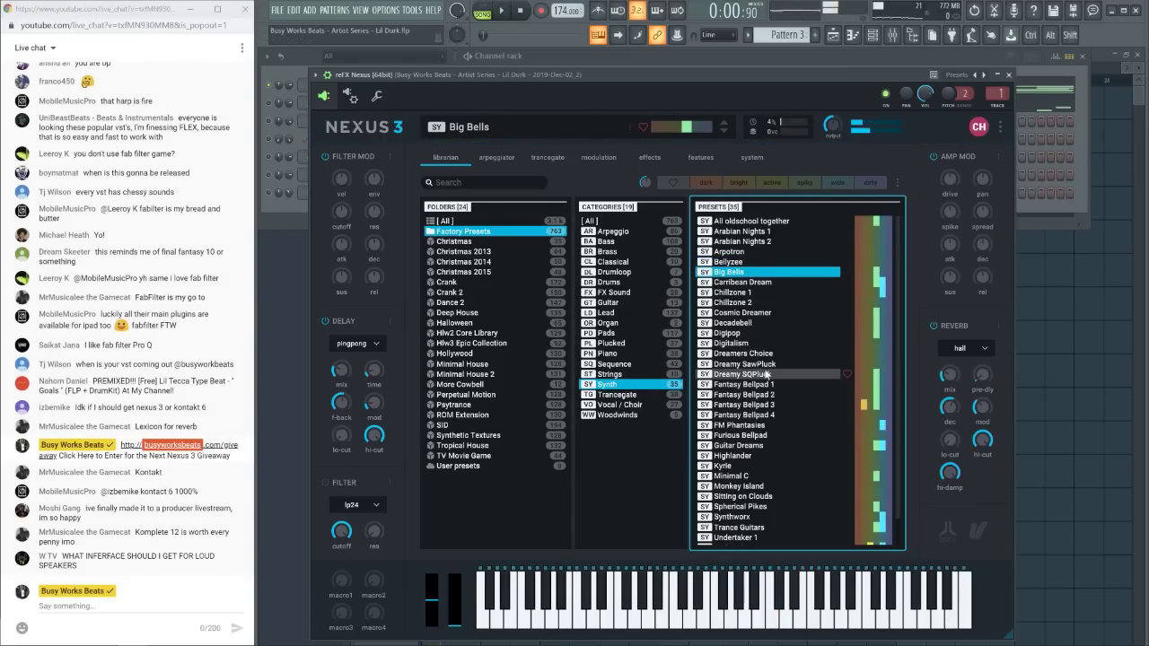
Restart the song and audition Cosmic Dreamer from the Synth category and Hybrid Strings 2 from Strings
scroll(785, 373, down, 1)
scroll(801, 365, up, 1)
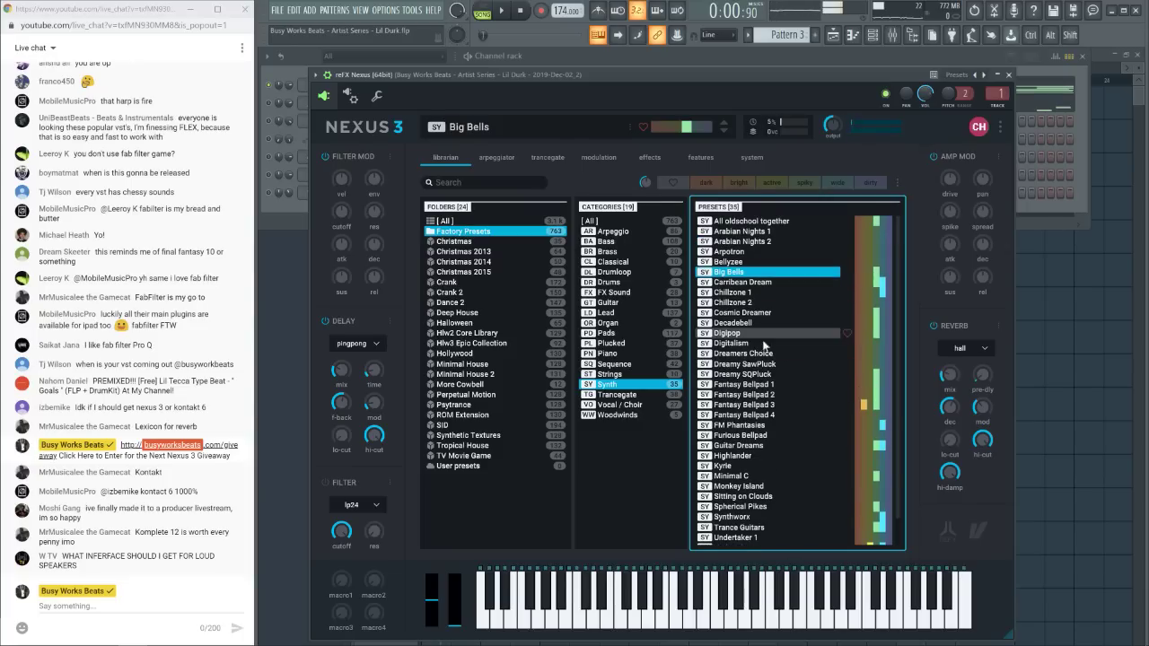
click(503, 12)
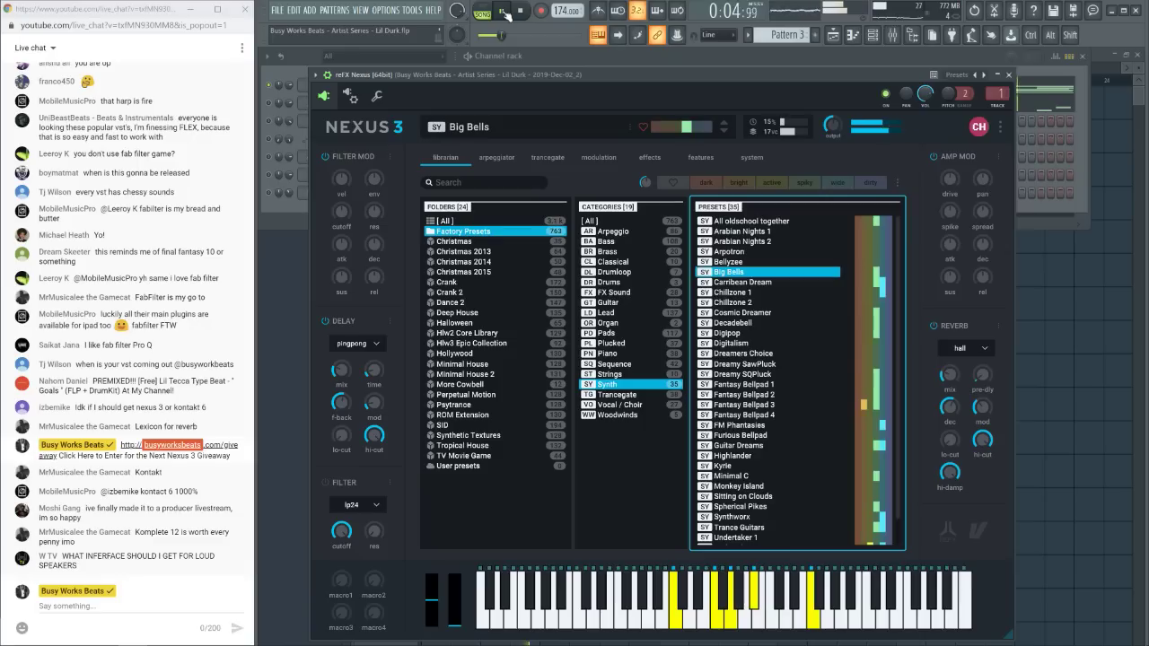
click(752, 313)
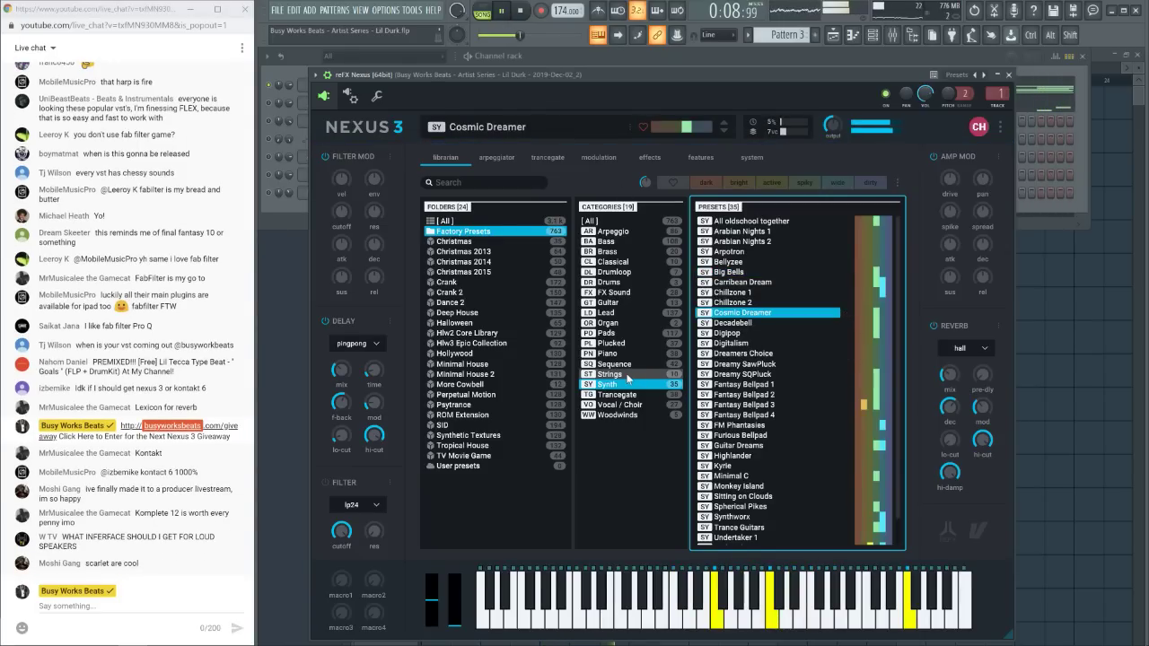
click(619, 374)
click(727, 292)
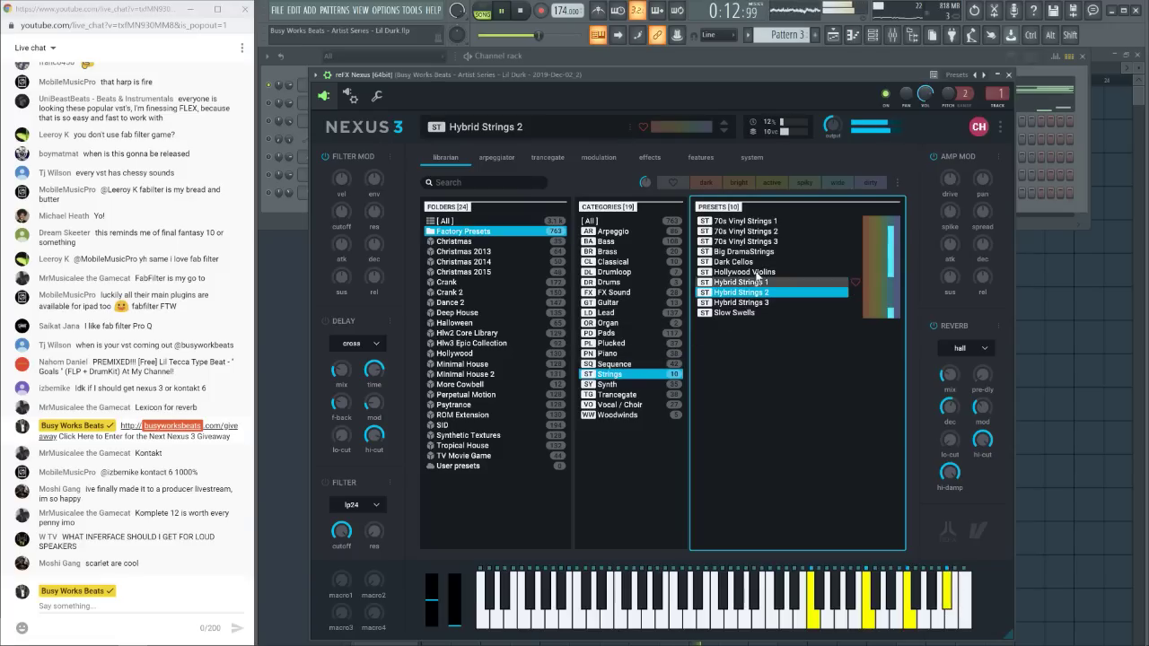
Audition Bit Stylez from the Plucked category while the song plays
click(637, 353)
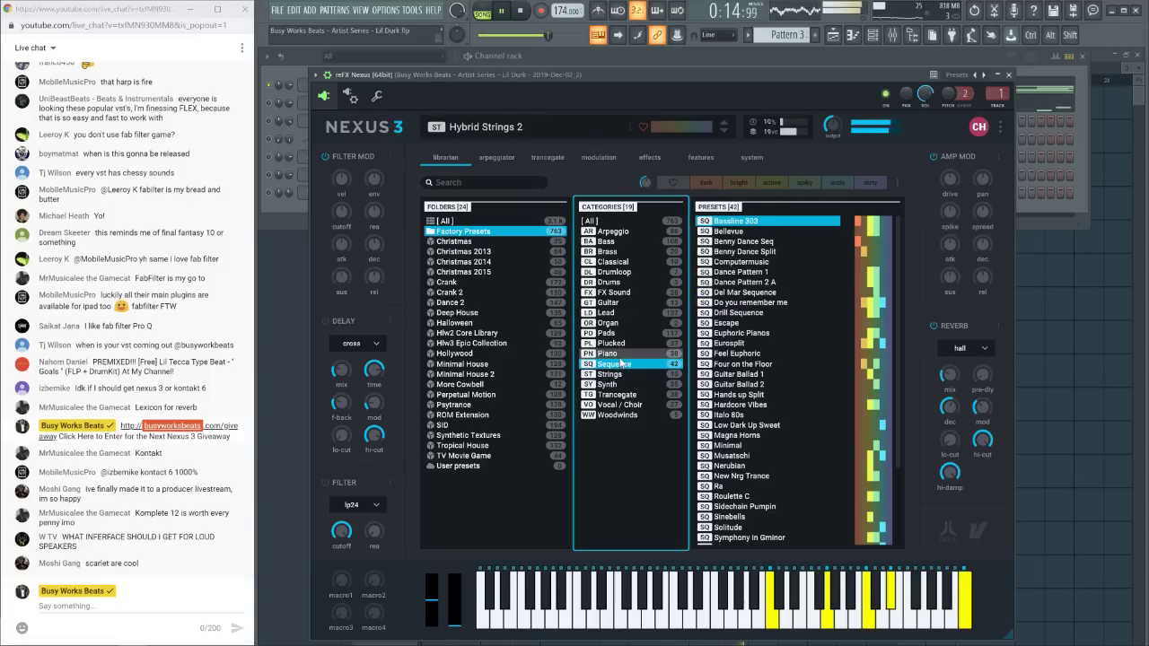
click(644, 343)
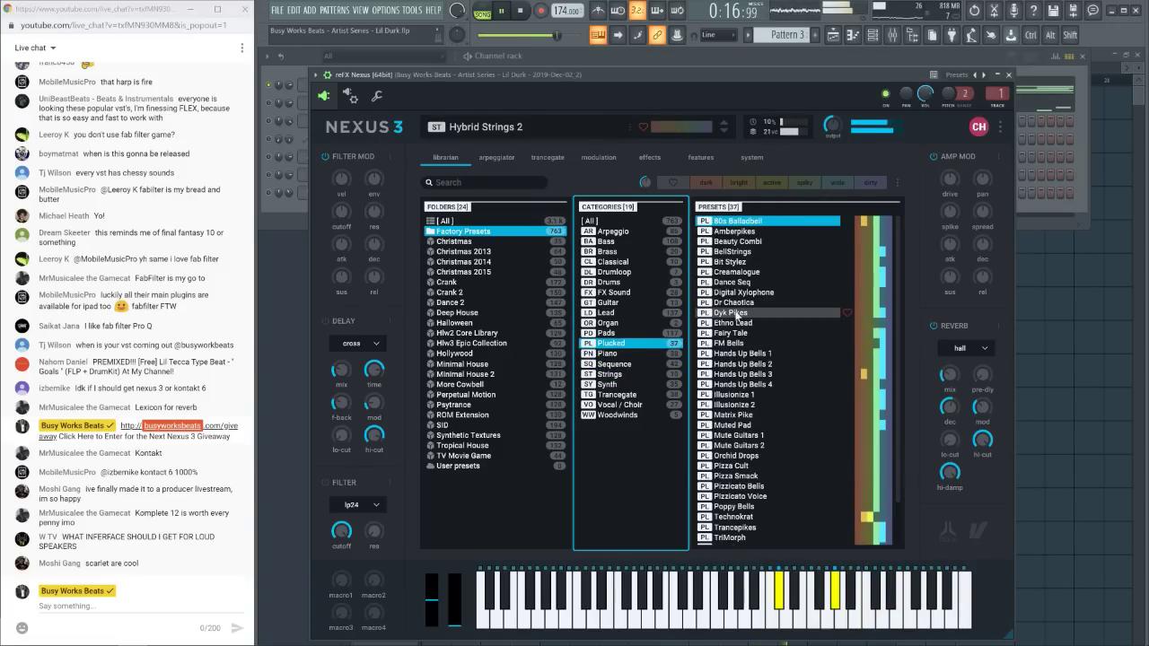
click(736, 262)
scroll(762, 354, down, 2)
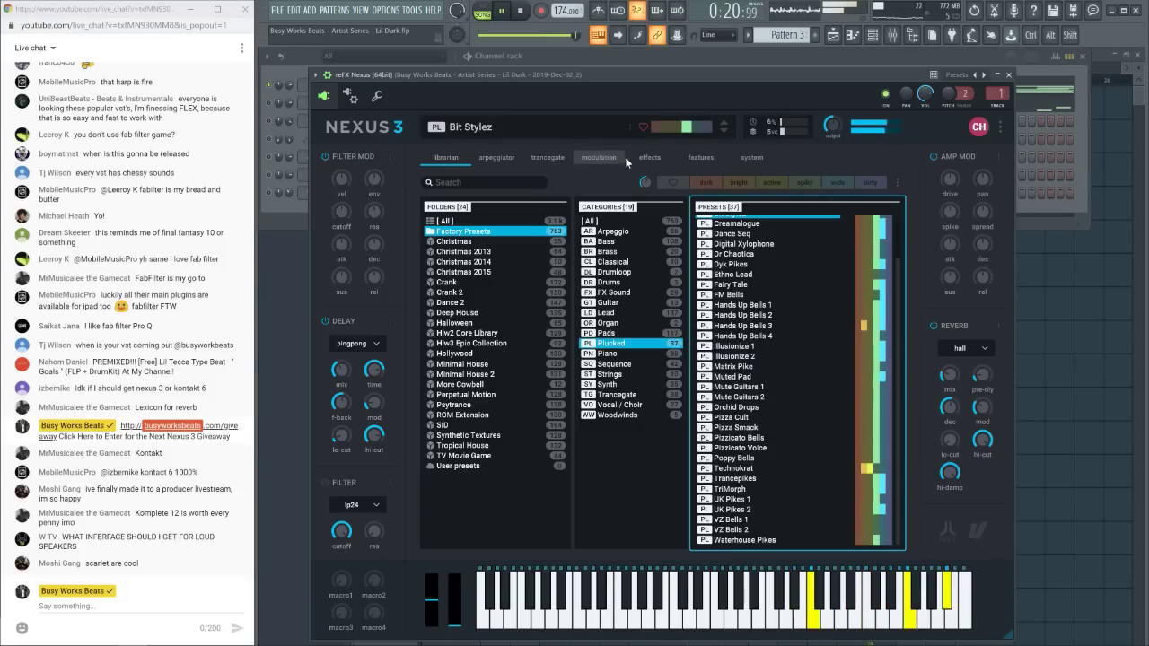
Check the Nexus instance settings such as tuning and transpose, return to the preset librarian and stop the song
click(751, 158)
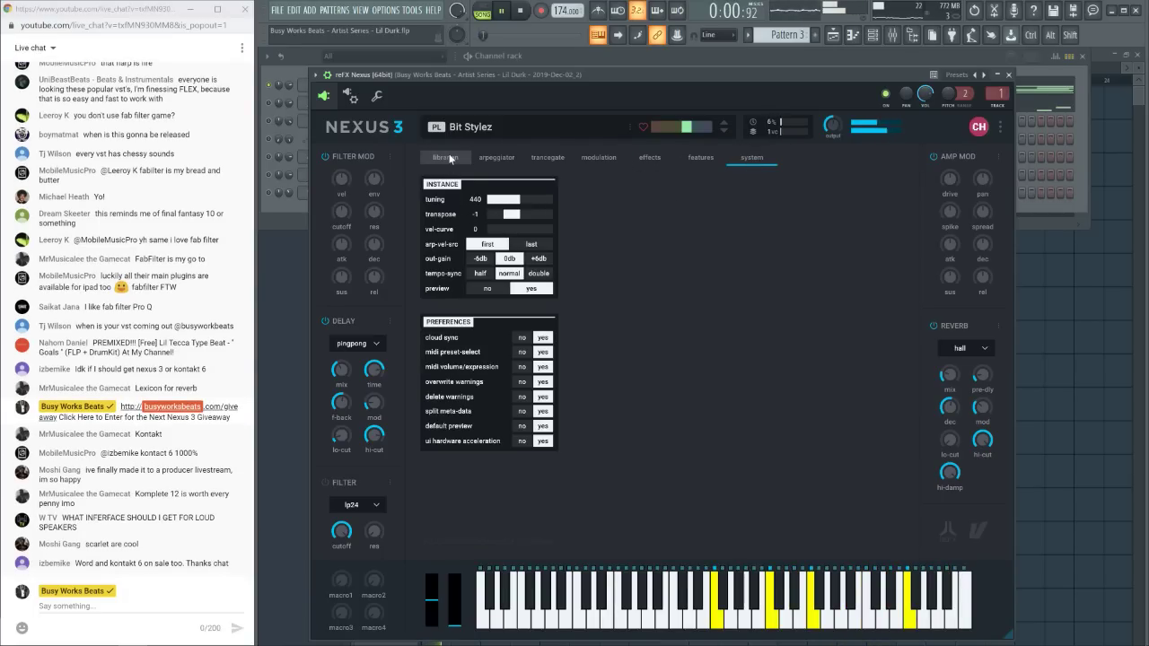
click(445, 158)
click(772, 163)
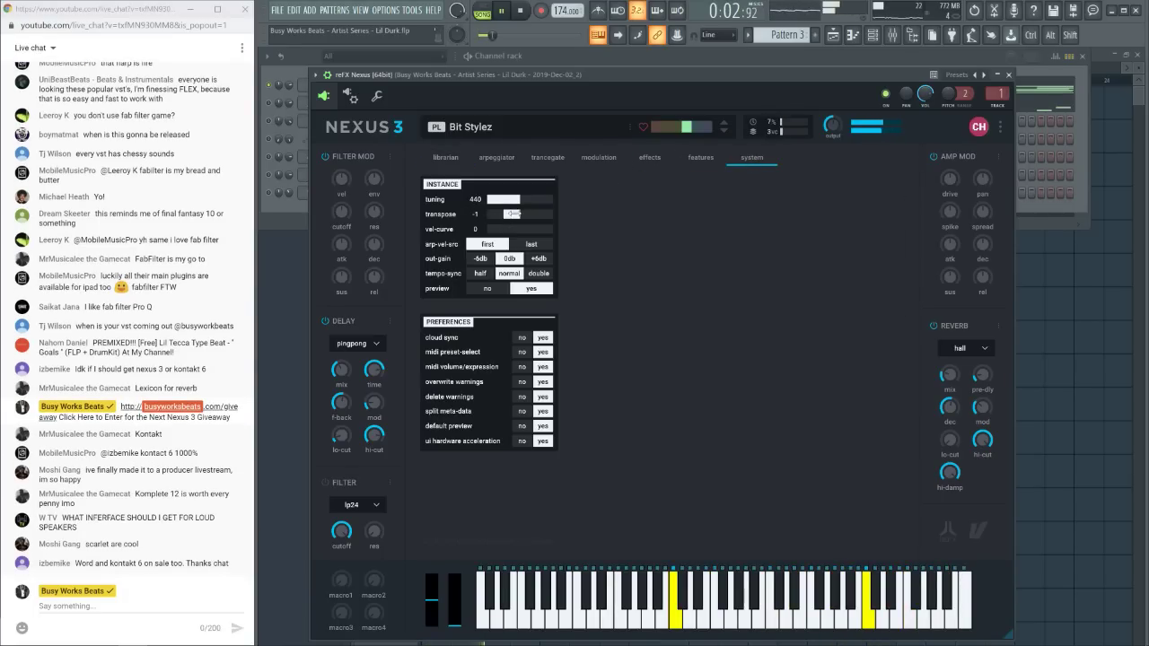
click(446, 160)
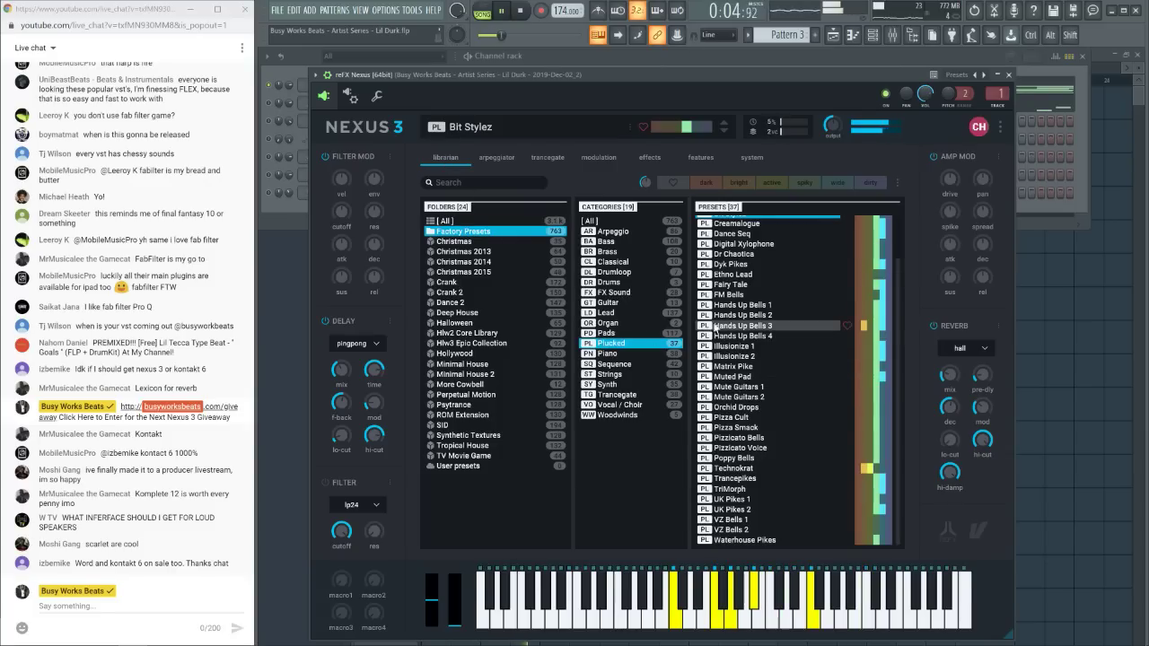
click(524, 12)
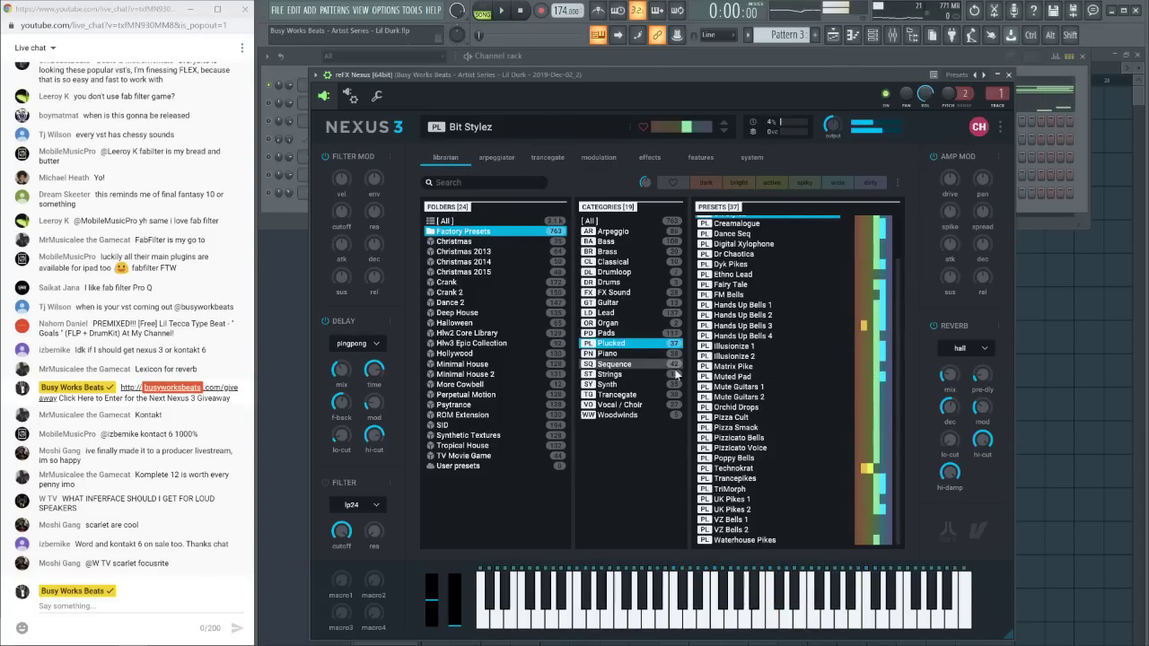
Load FM Bells from the Plucked category and play the song to hear it with the melody
scroll(783, 432, up, 1)
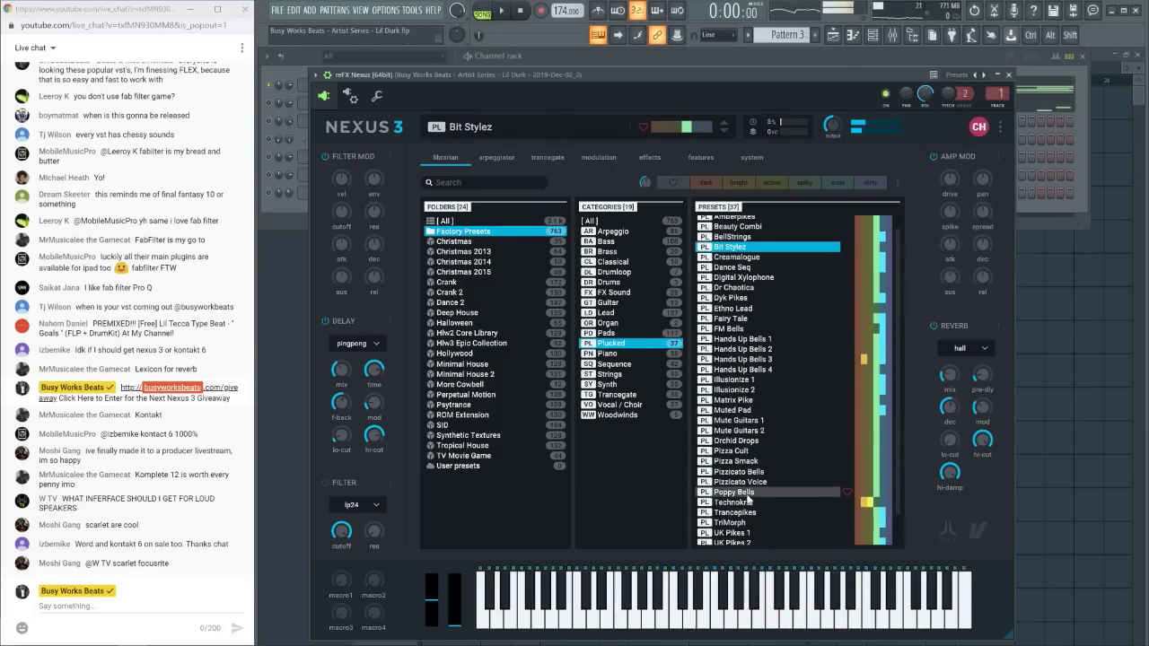
scroll(746, 494, down, 1)
scroll(746, 463, up, 1)
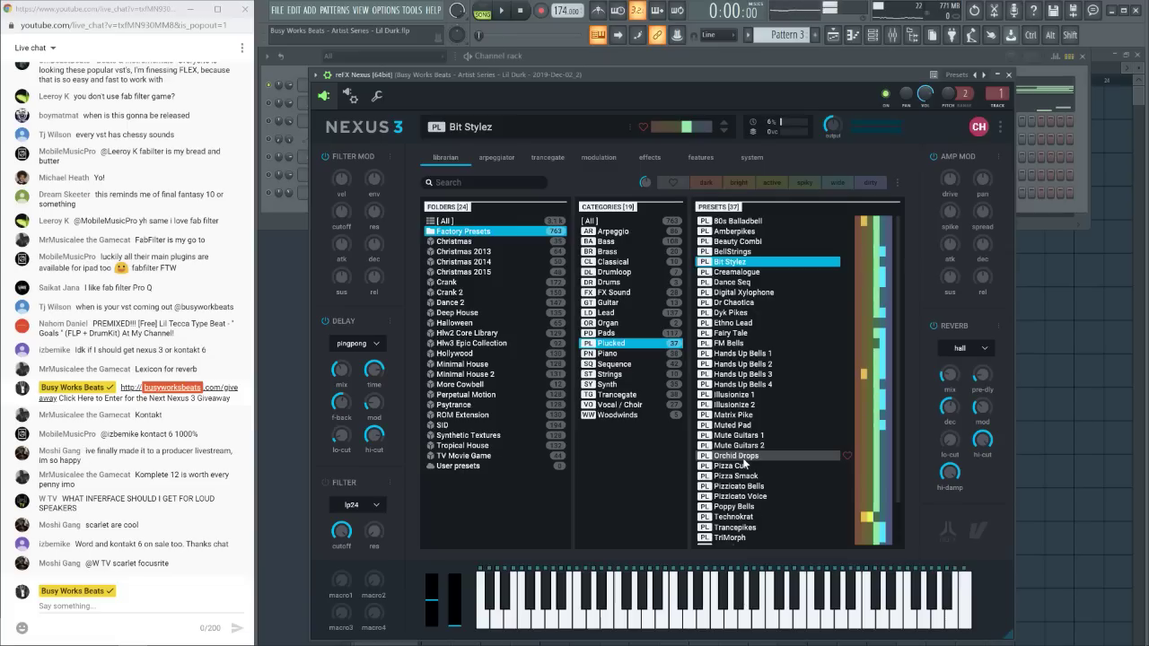
click(743, 345)
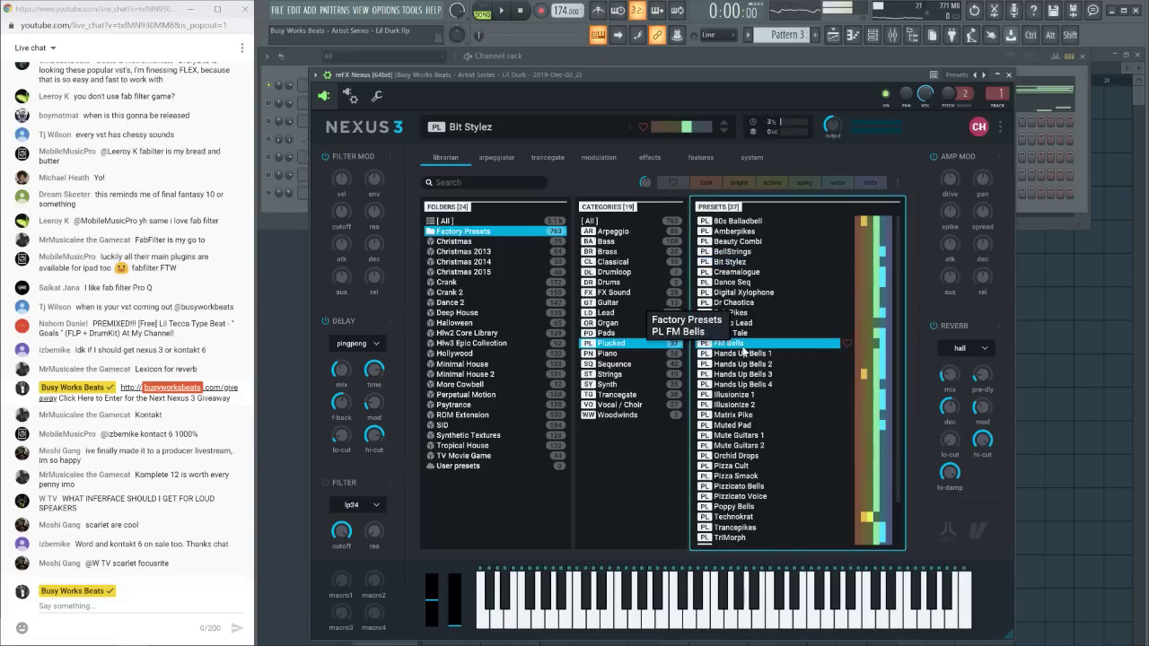
click(502, 11)
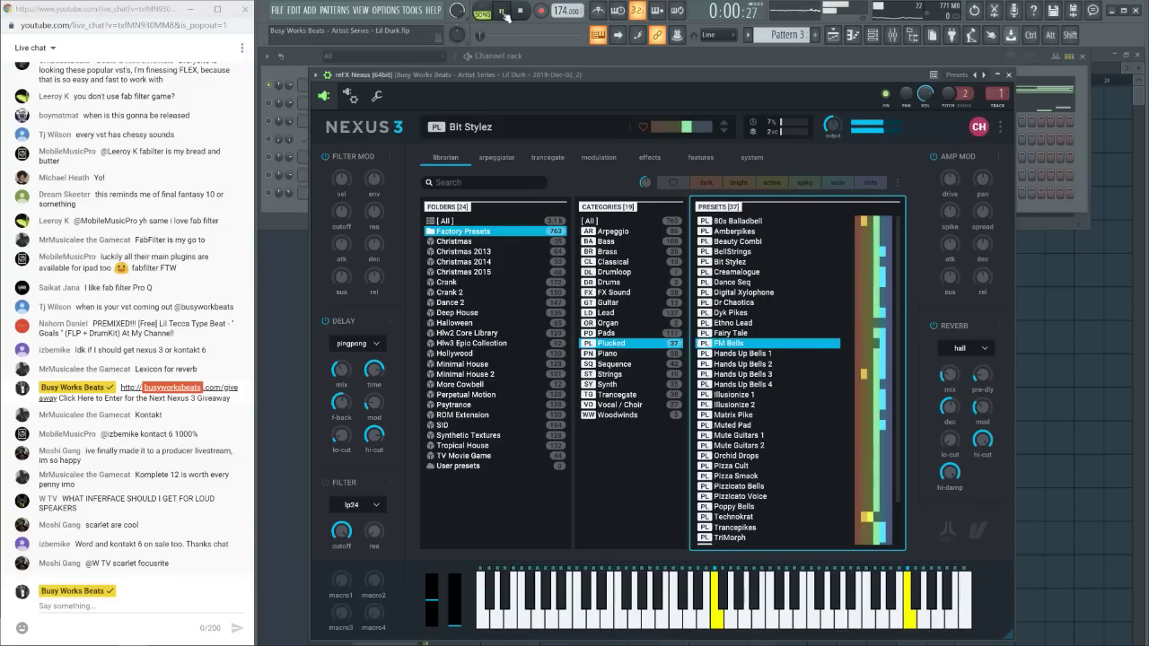
click(736, 345)
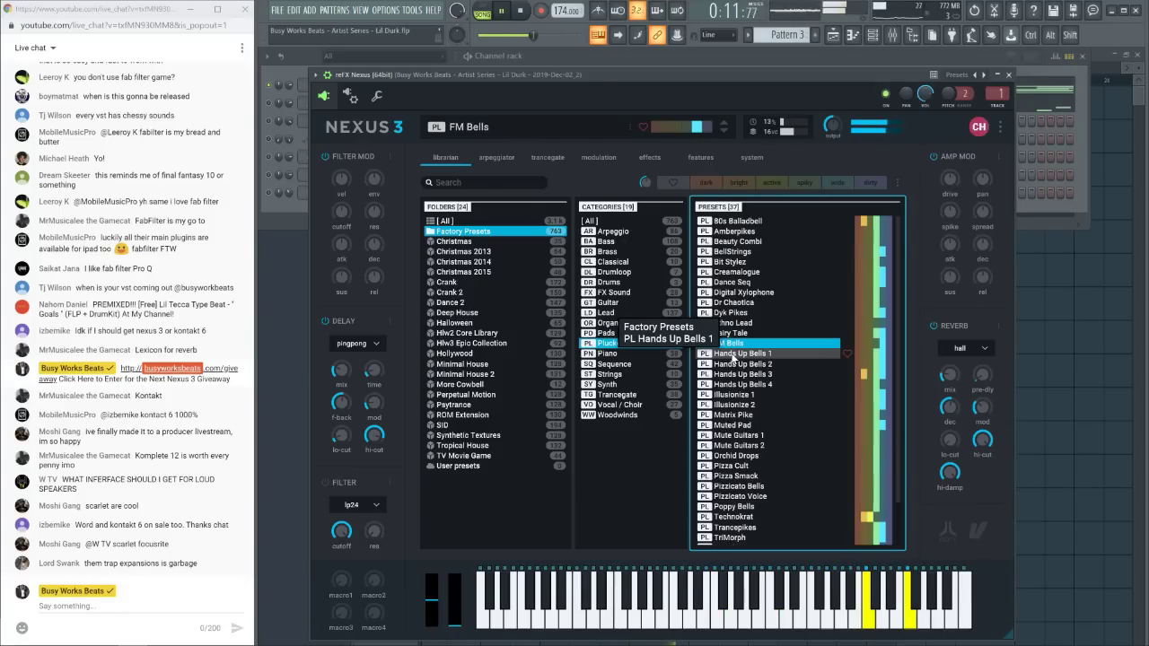
Close Nexus and add Vintage Fire as a new instrument channel
click(1009, 74)
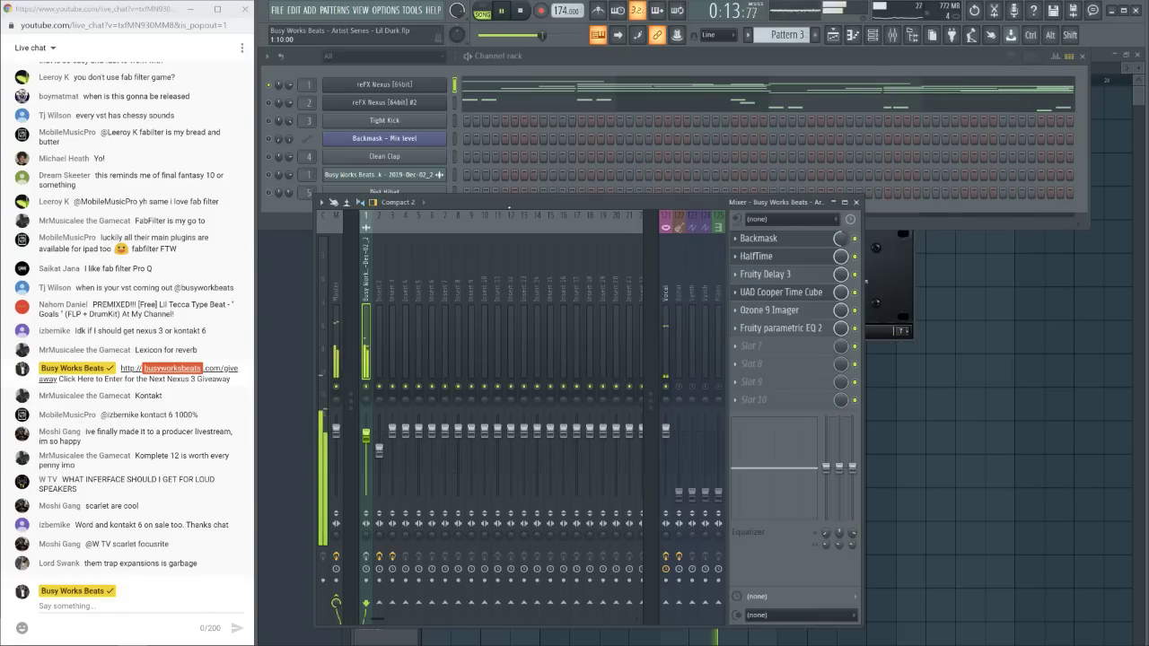
click(384, 191)
click(386, 223)
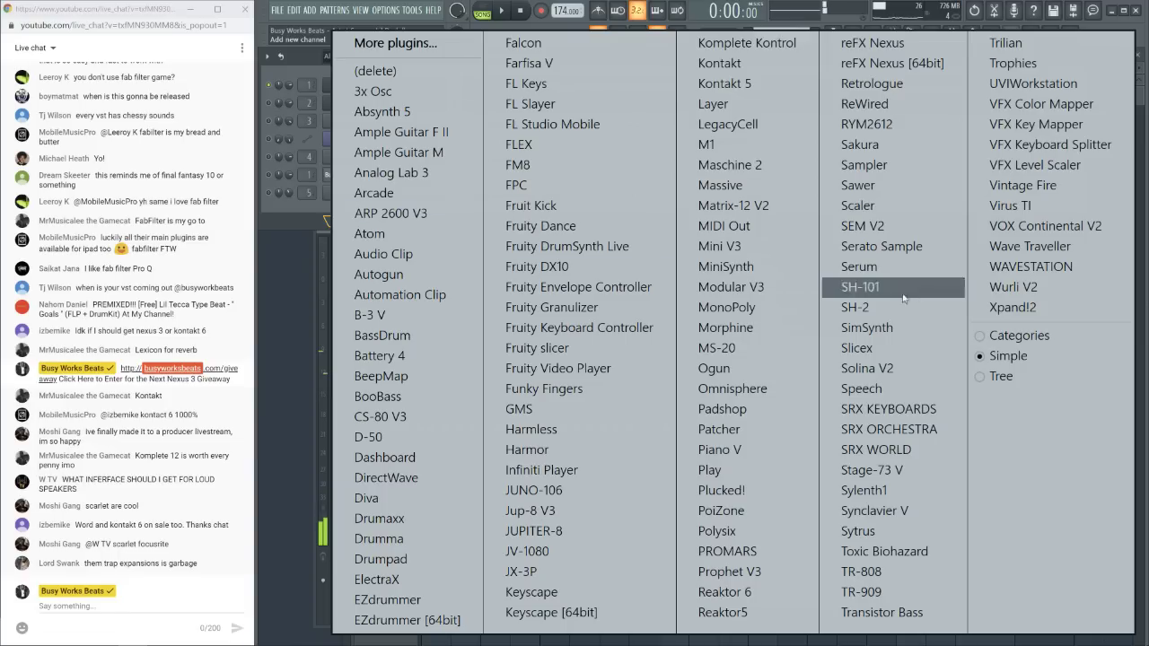
click(1025, 185)
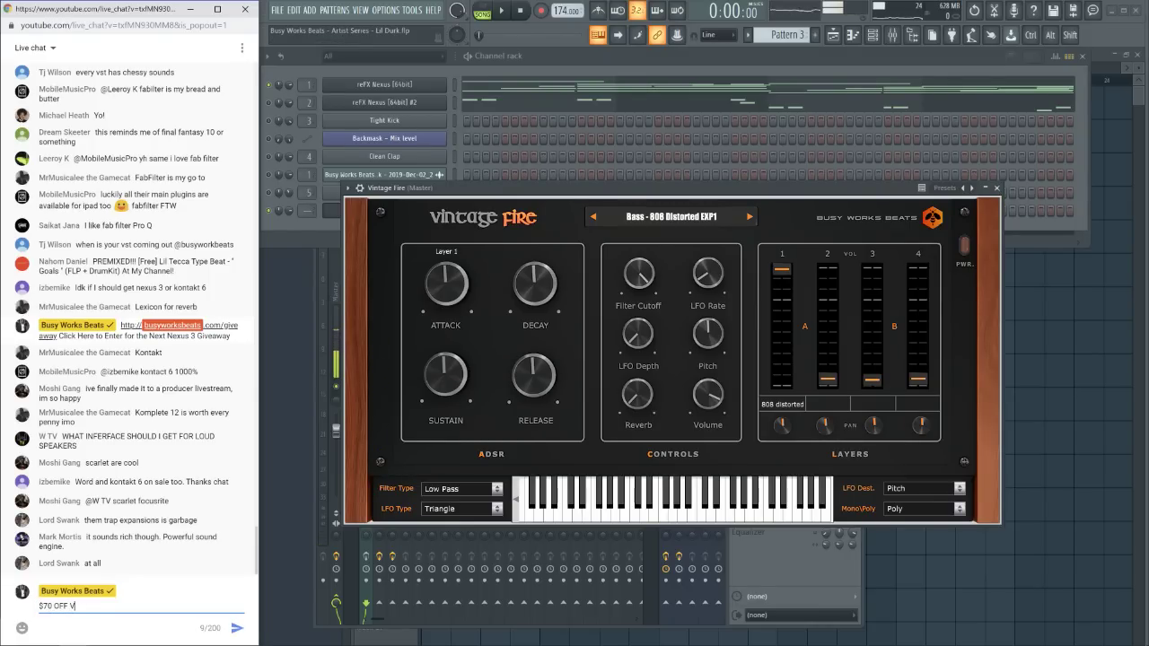
Post "$70 OFF Vintage Fire - use code "70"" in the YouTube live chat
text($70 OFF Vintage Fire - use code '70)
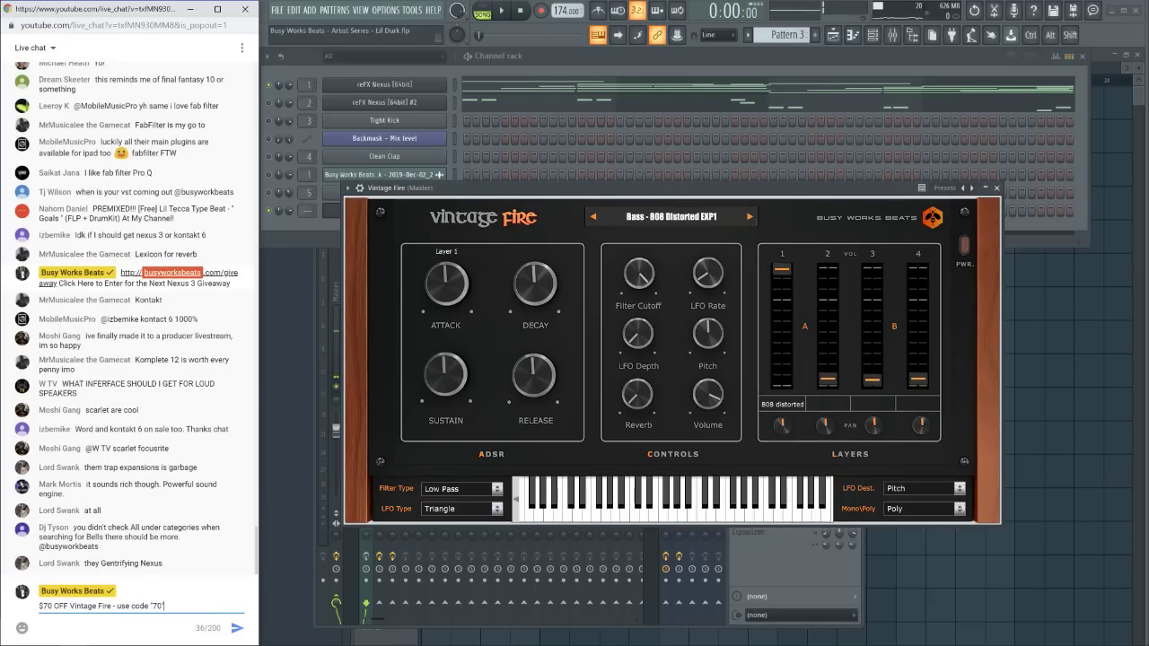
key(Return)
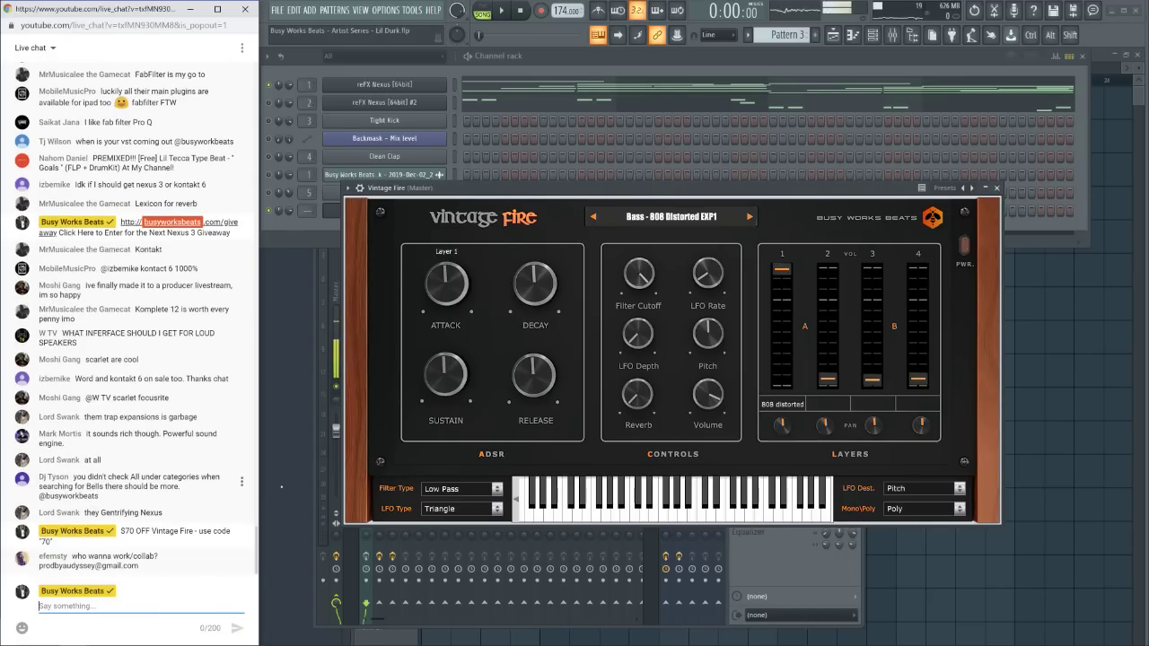
Load the Bell - Ceremony EXP 2 preset in Vintage Fire
click(661, 220)
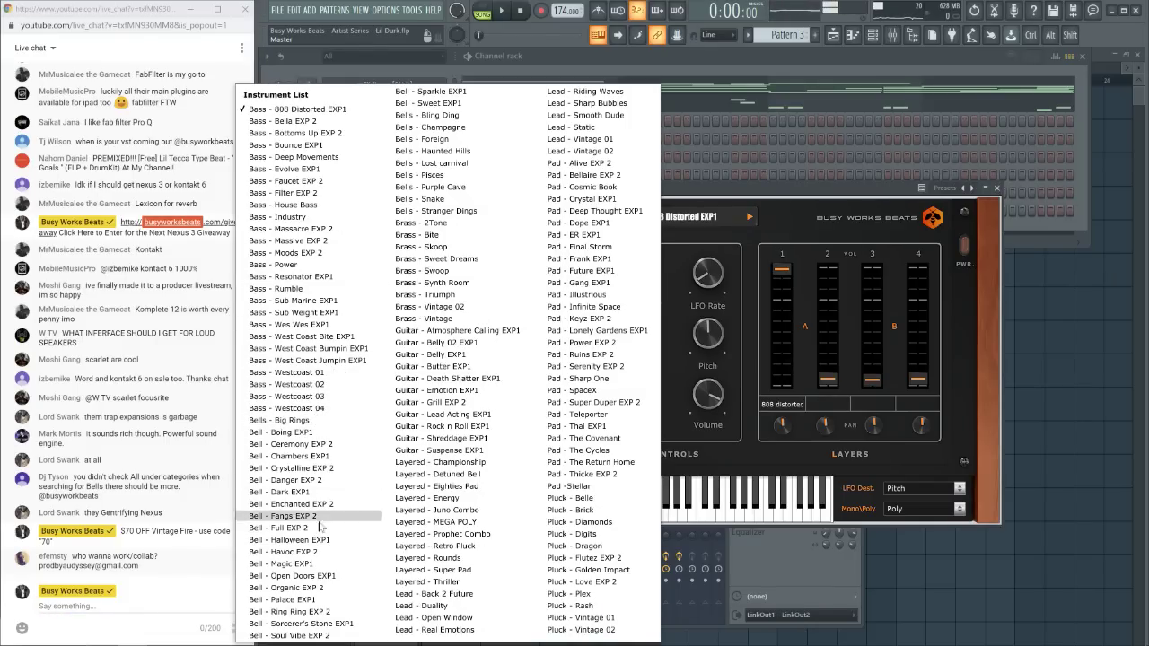
click(307, 444)
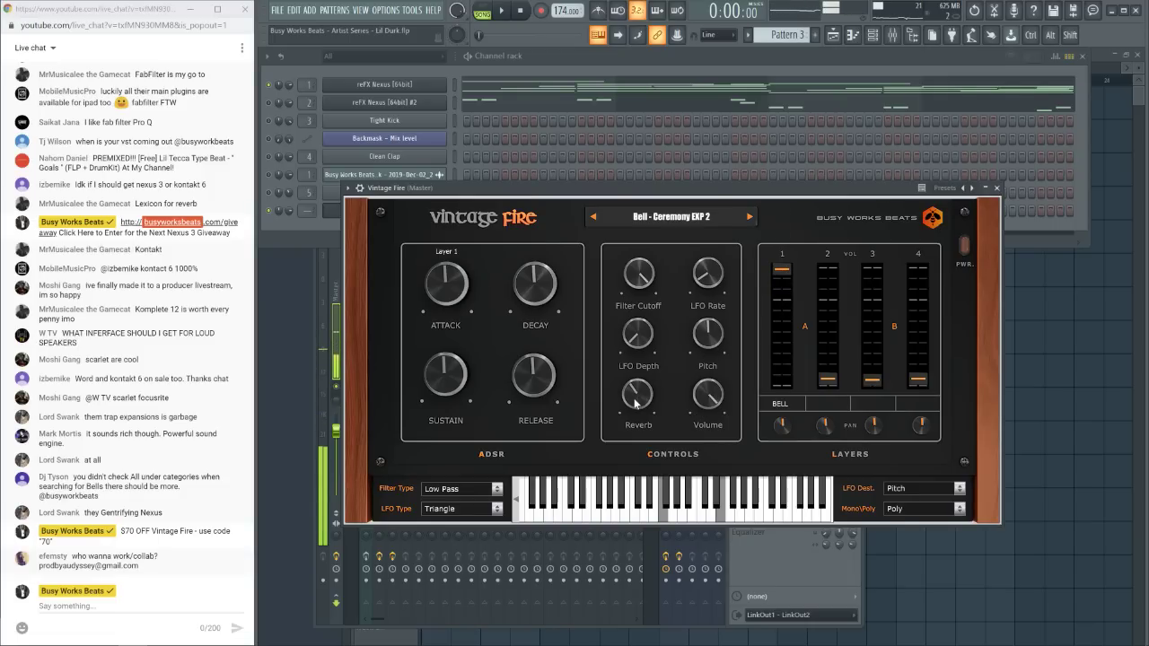
Copy the first reFX Nexus channel's melody from Pattern 3 into the Vintage Fire channel in Pattern 8 and play the pattern
click(279, 210)
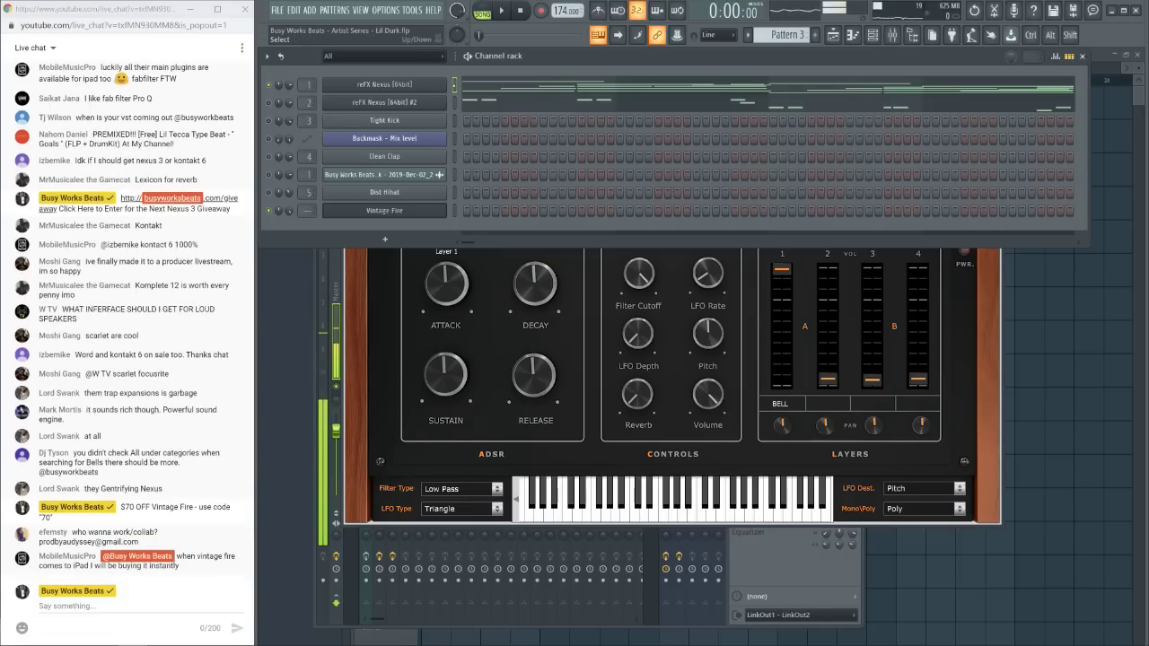
key(KP_Add)
key(KP_Add)
key(KP_Add)
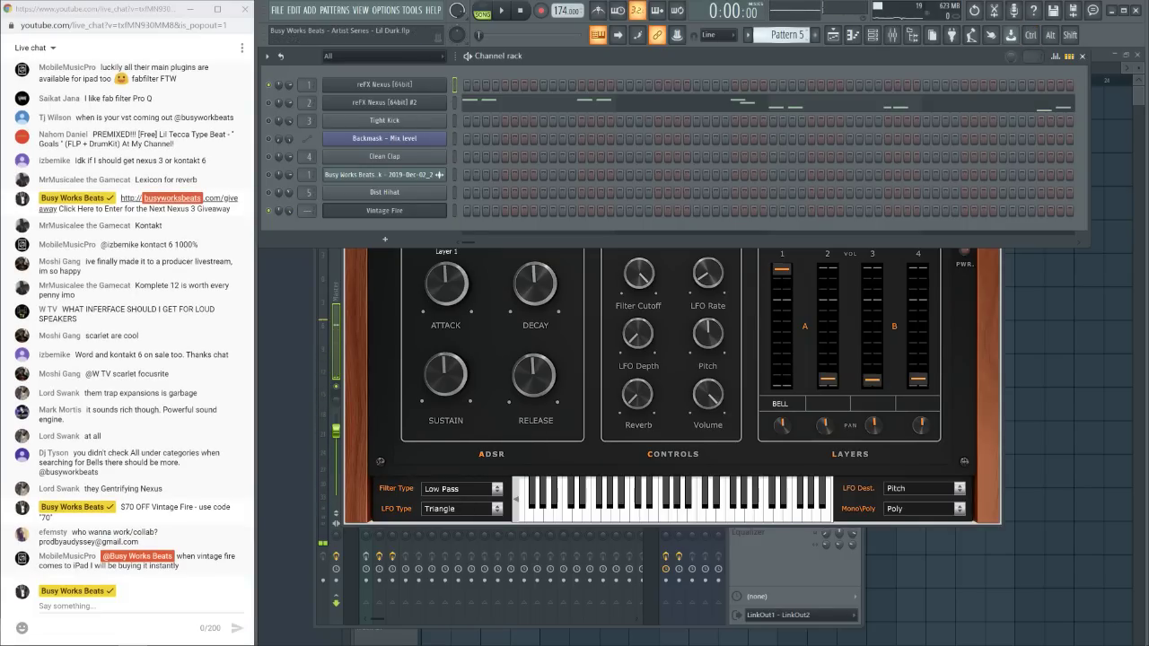
key(KP_Add)
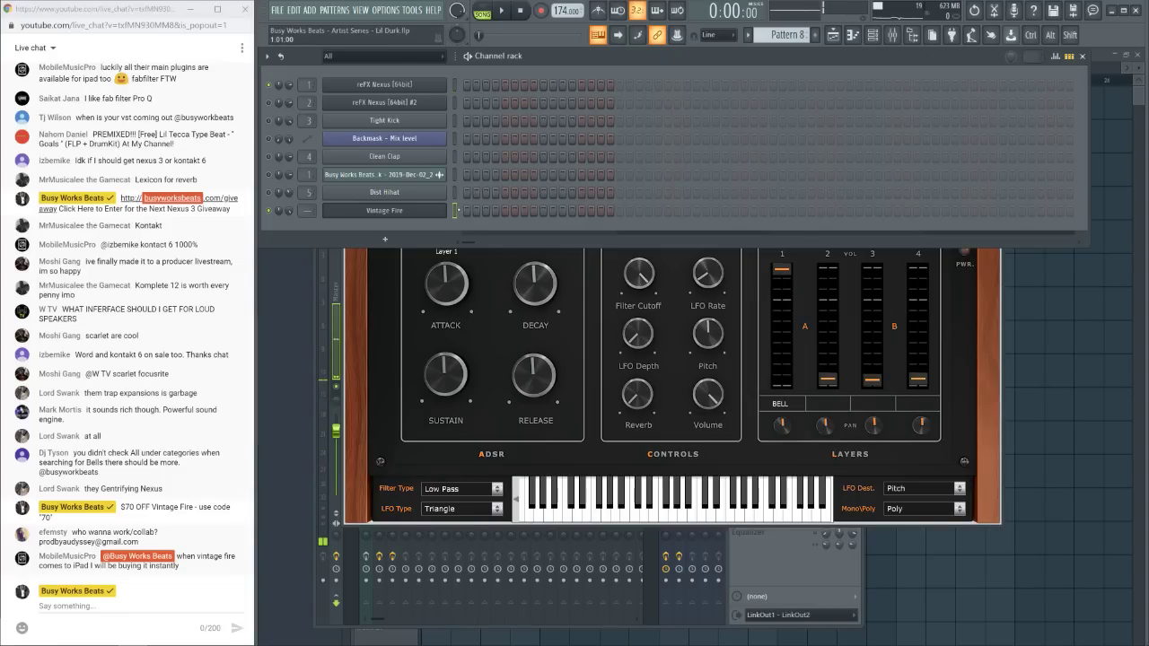
key(ctrl+v)
click(501, 11)
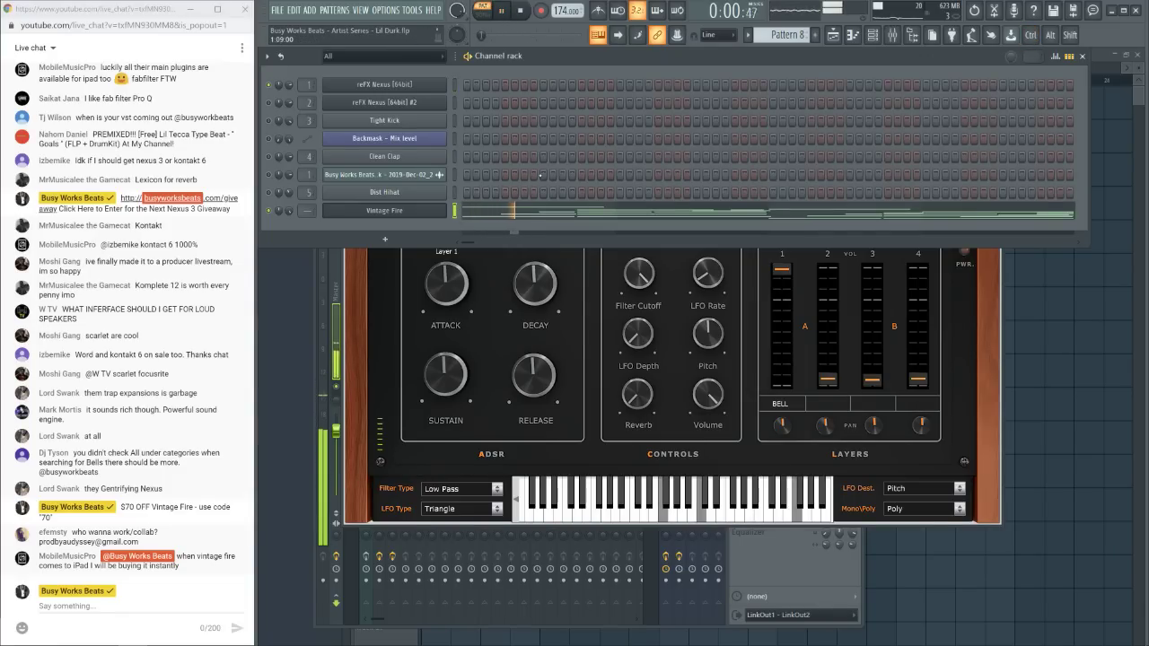
Transpose all Vintage Fire notes down one octave in the piano roll and replay the pattern from the start
click(535, 210)
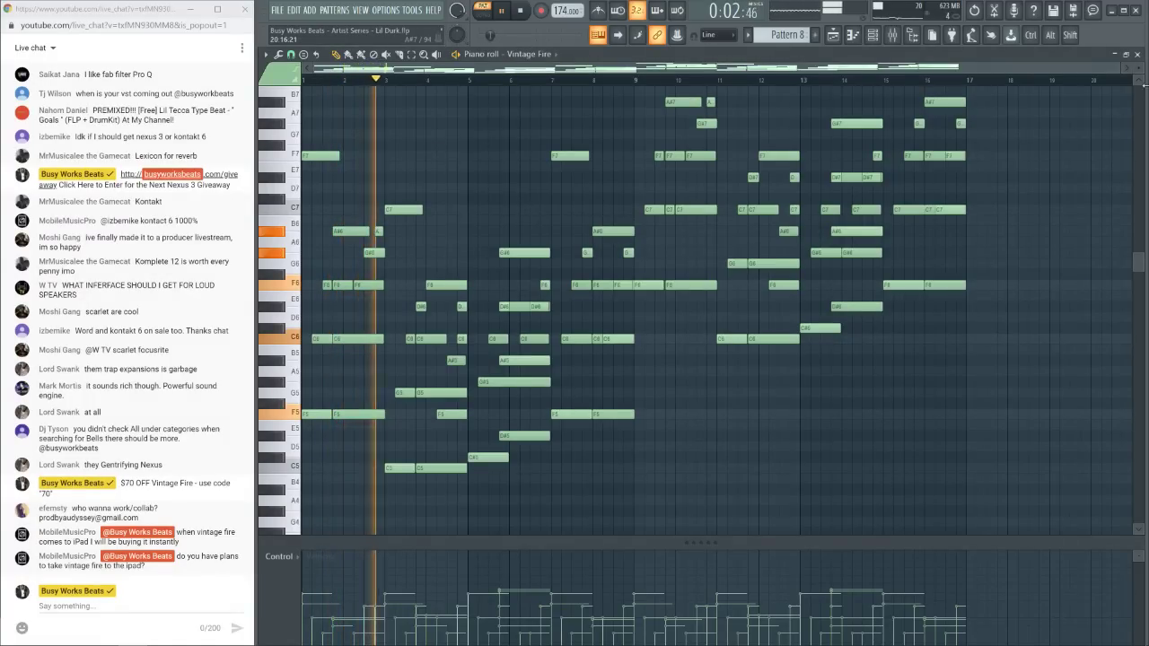
key(space)
key(ctrl+Down)
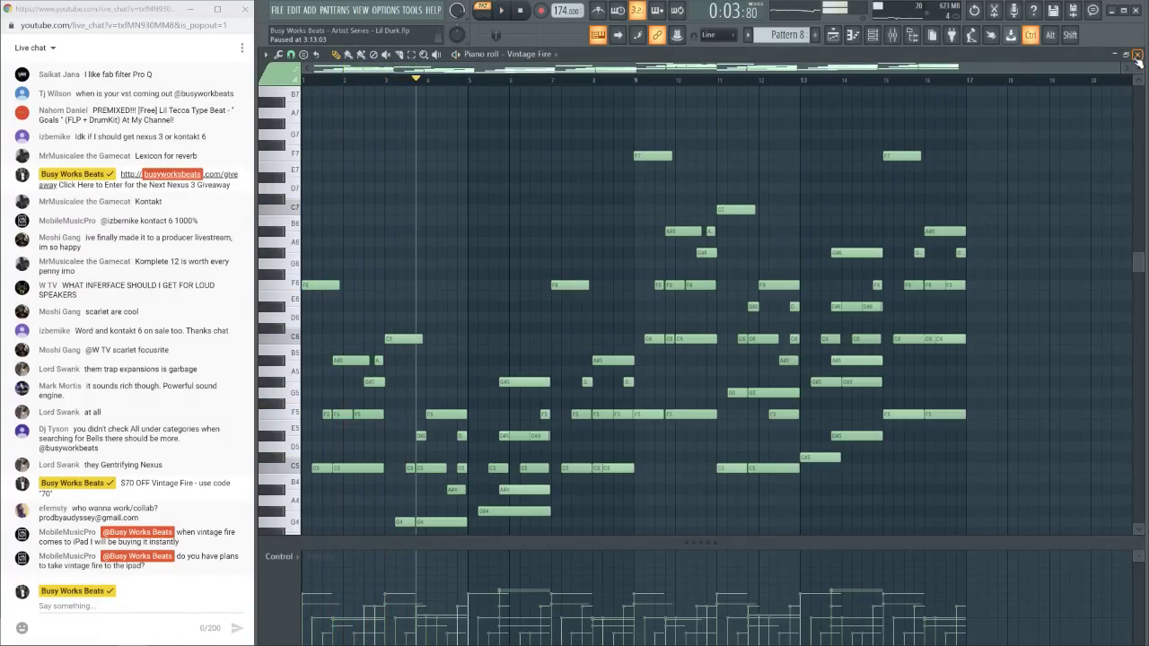
key(space)
key(space)
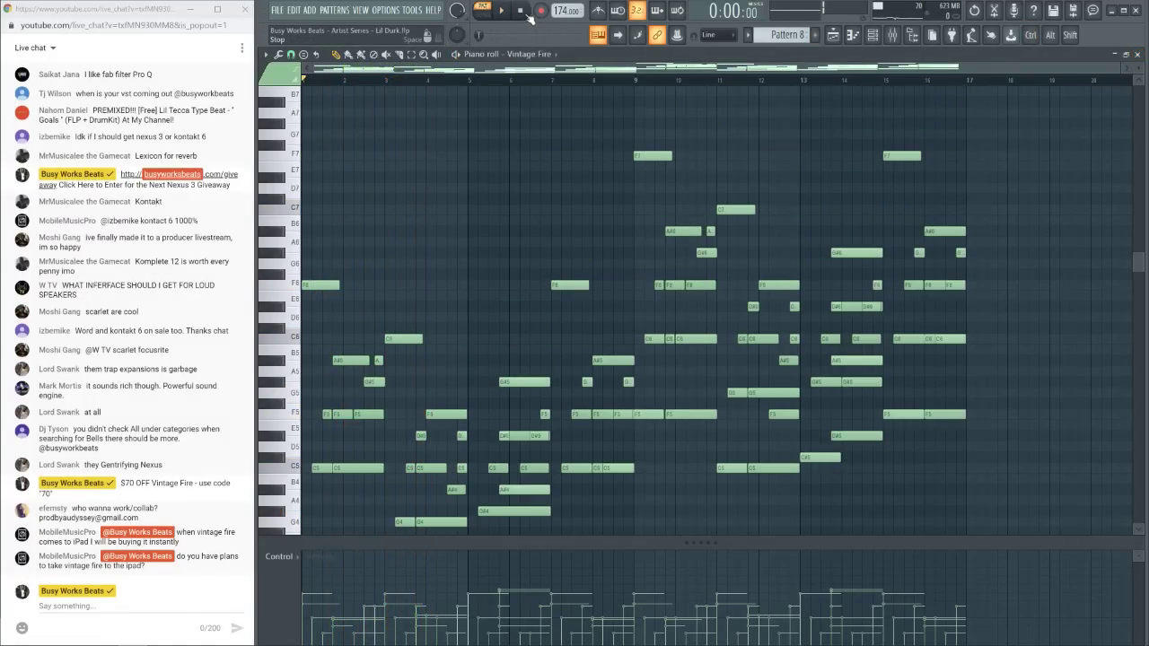
key(space)
Raise the Vintage Fire channel's level-adjustment volume to about 117% and return to the instrument's interface
key(F7)
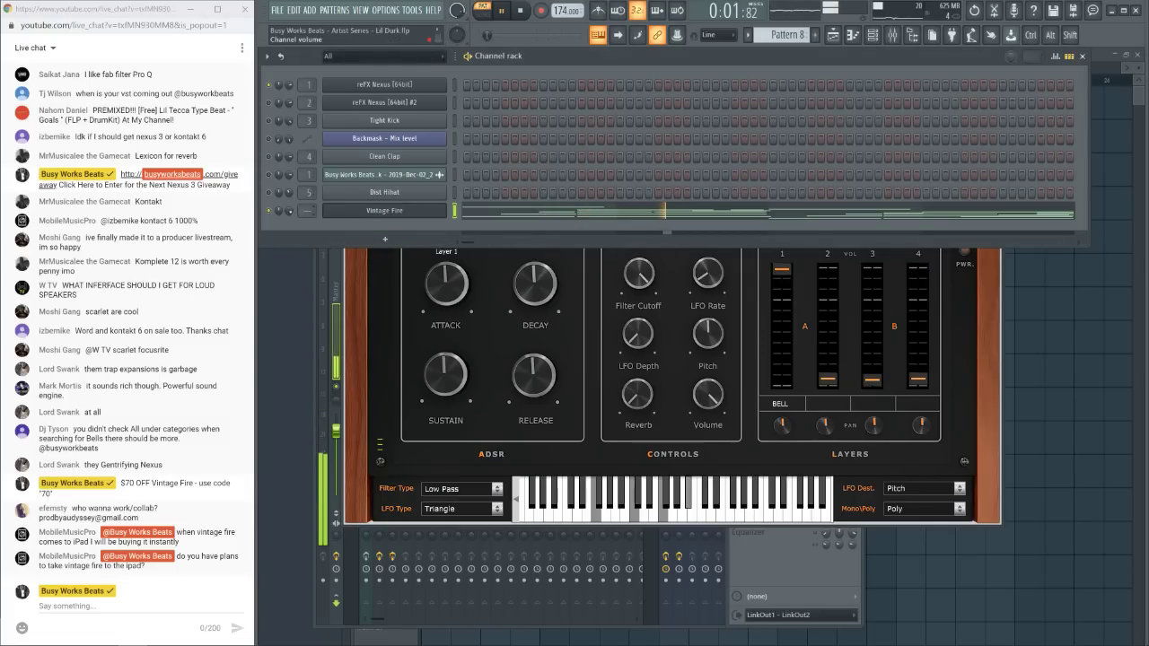
click(389, 215)
click(390, 215)
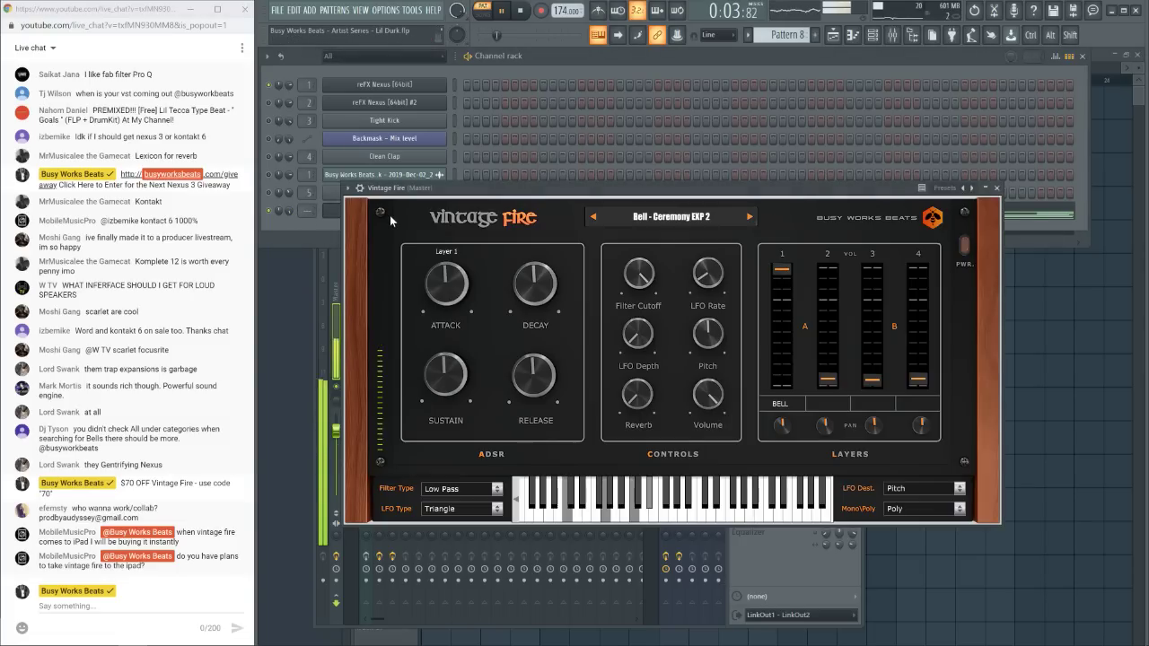
click(359, 187)
click(408, 209)
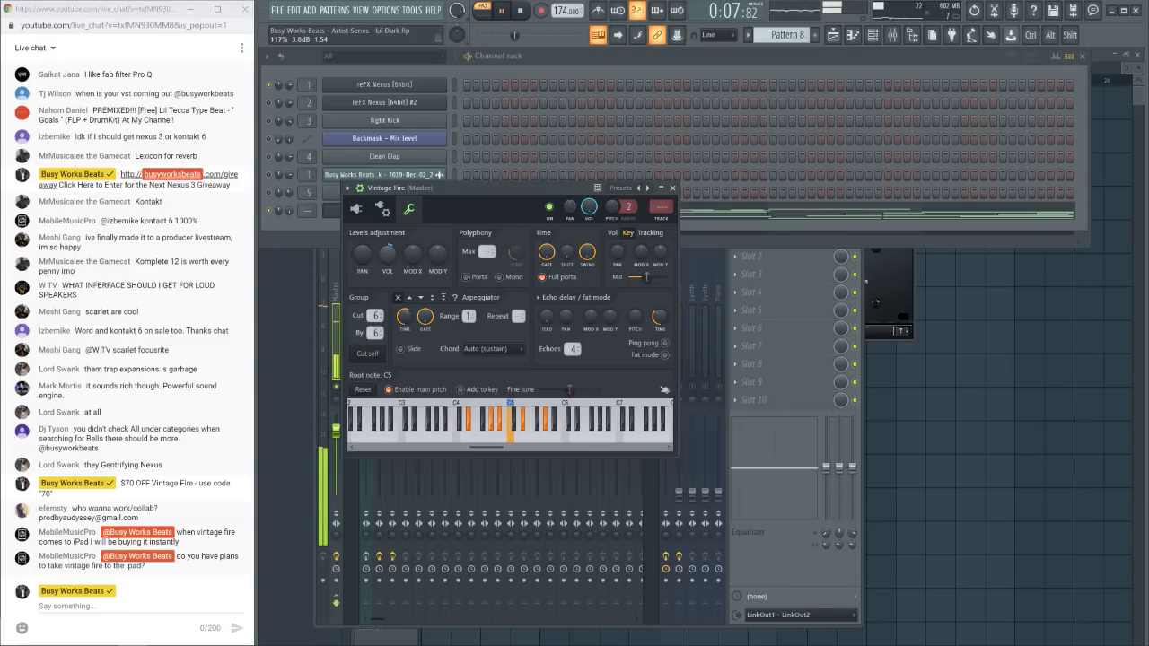
click(357, 213)
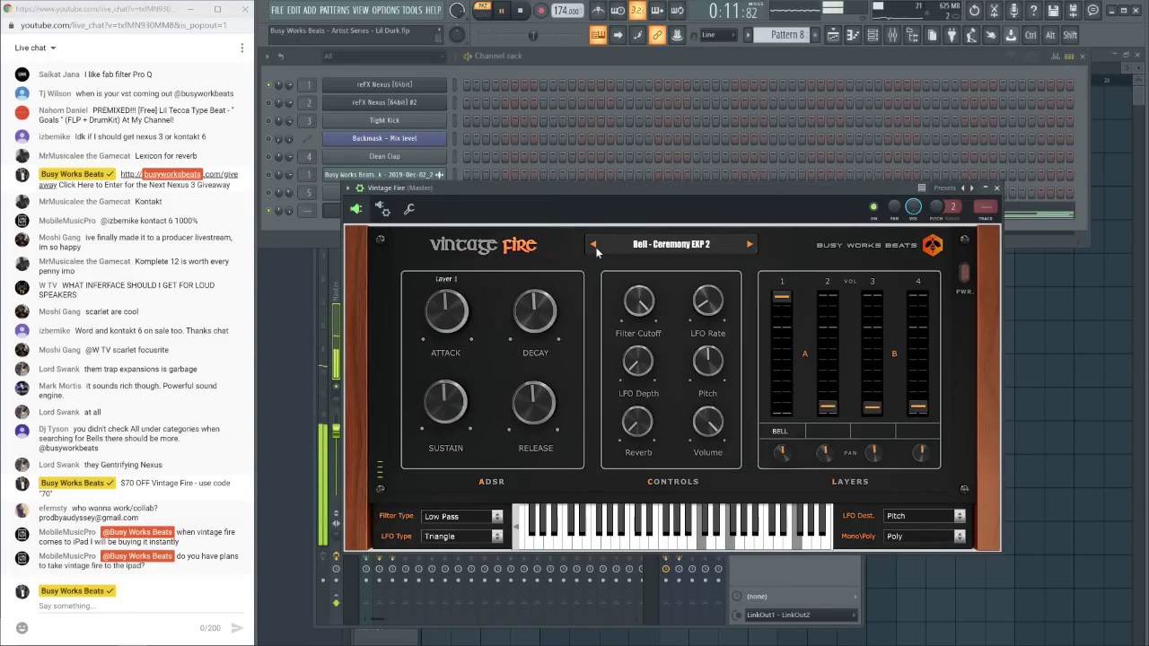
Open the Vintage Fire piano roll and lower the two F7 notes in bars 9 and 15 to F6
click(1025, 217)
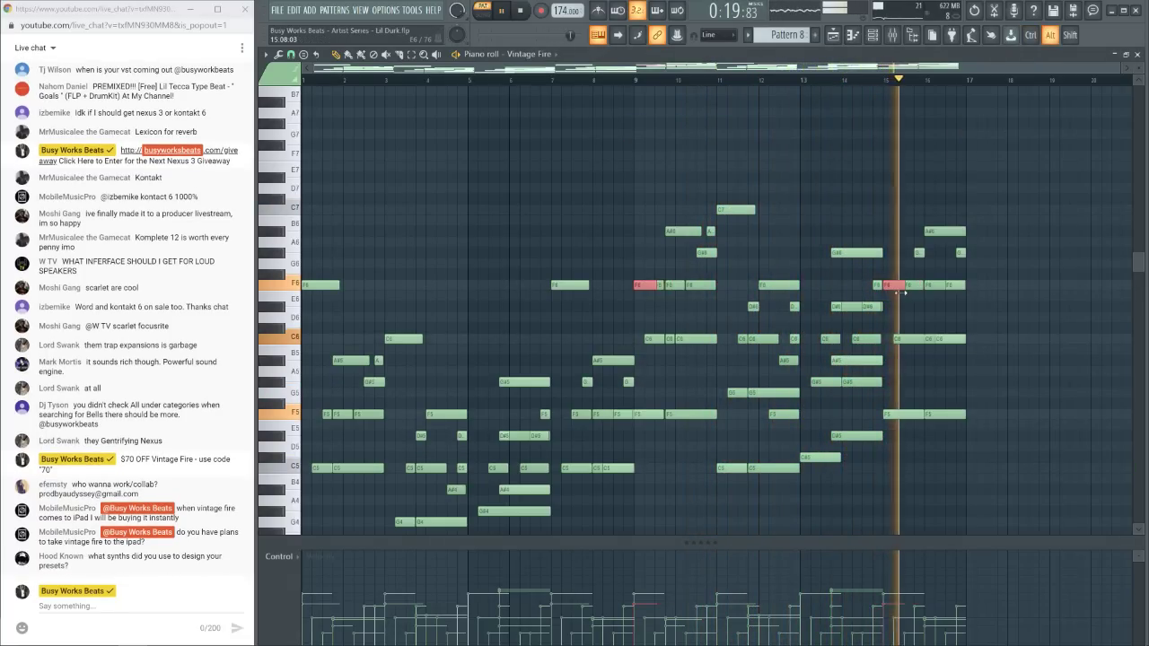
Leave the piano roll, switch Vintage Fire to the preset Bell - Chambers EXP1 and audition it with Pattern 8
key(alt)
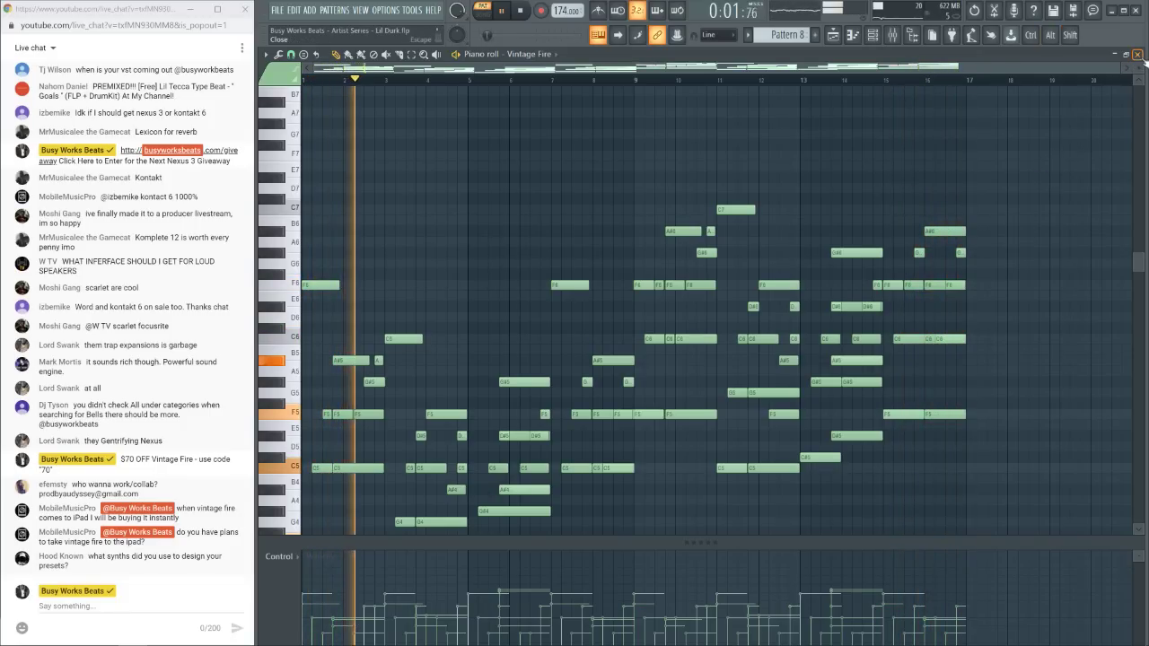
key(F7)
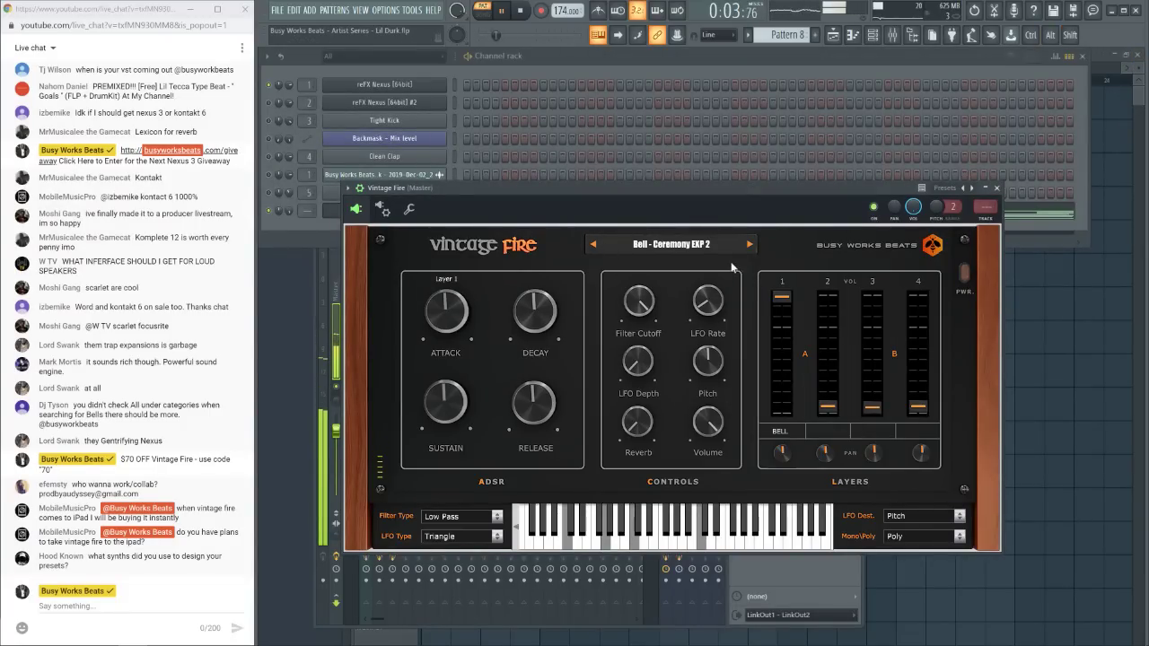
key(space)
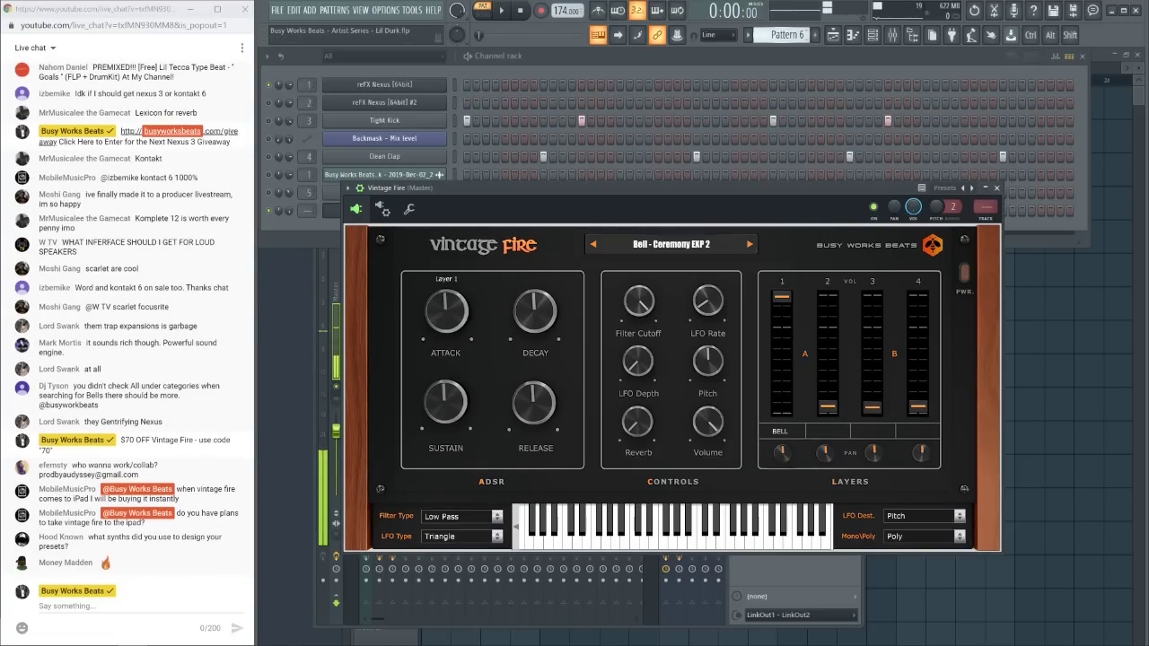
click(750, 243)
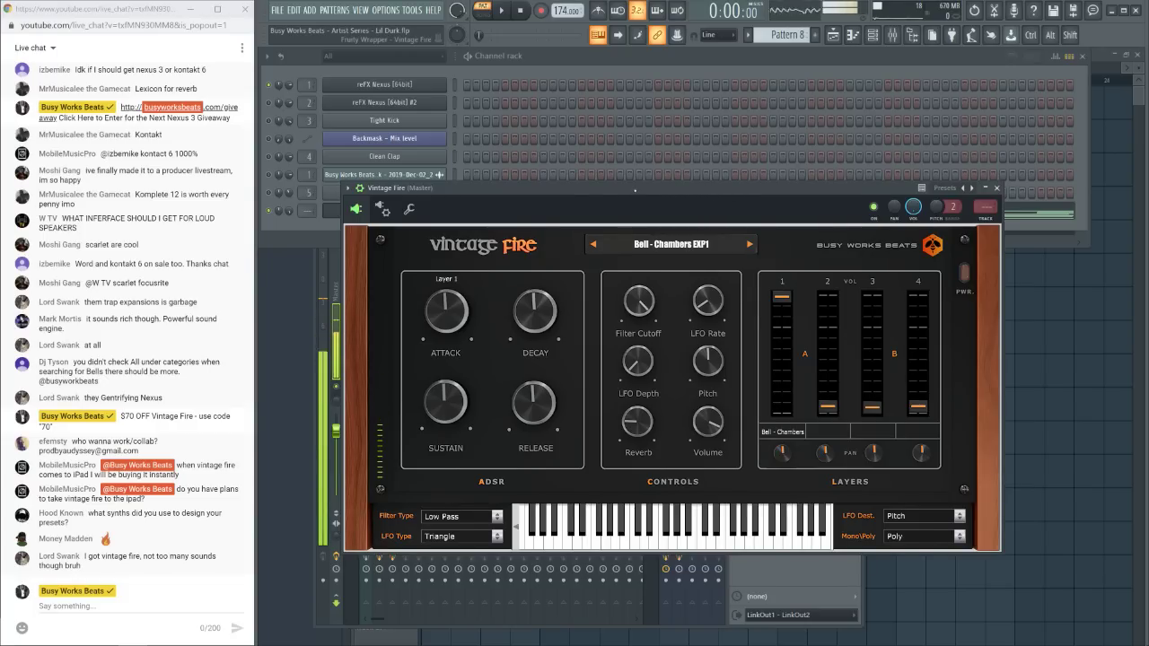
drag(635, 190, 698, 190)
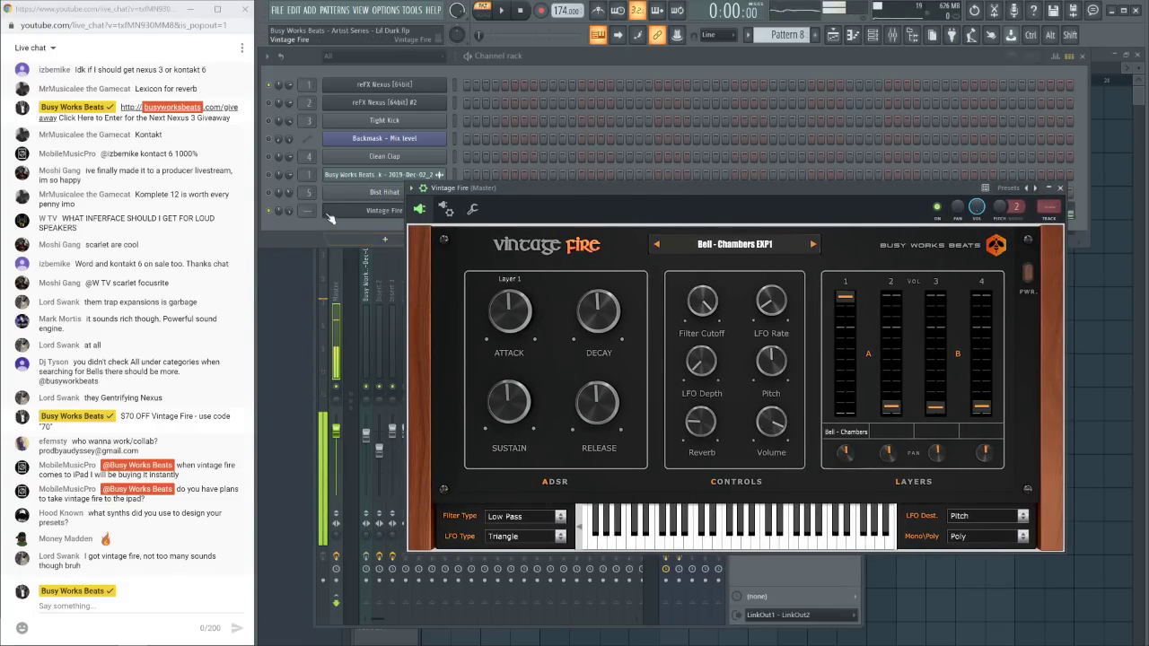
key(F6)
click(650, 300)
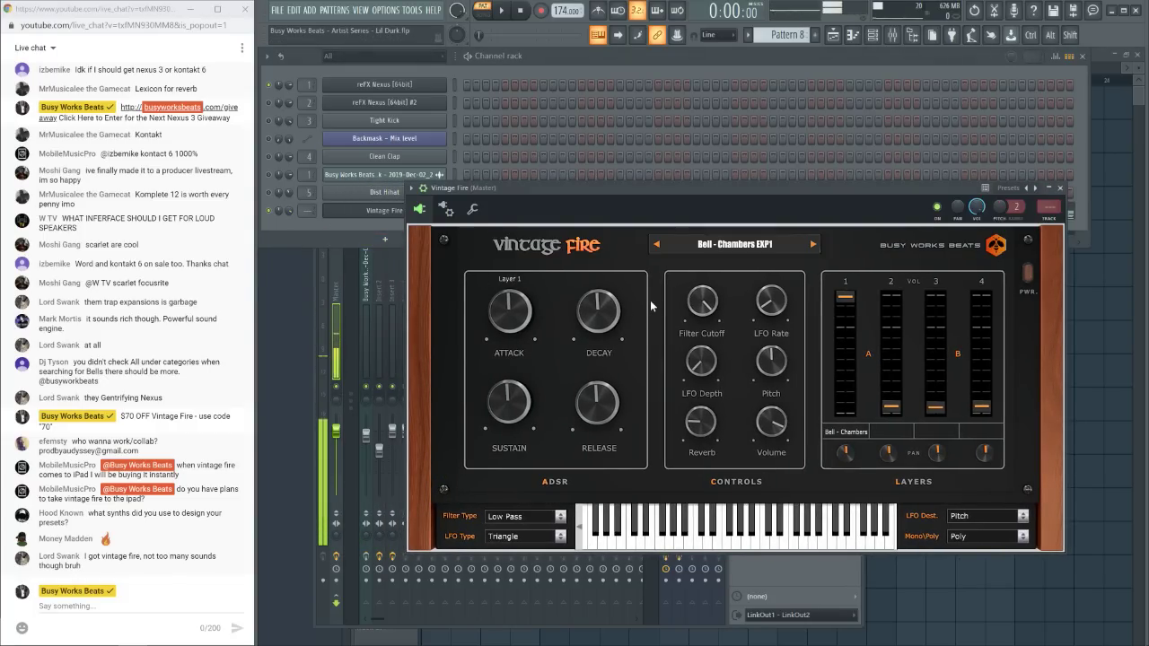
key(space)
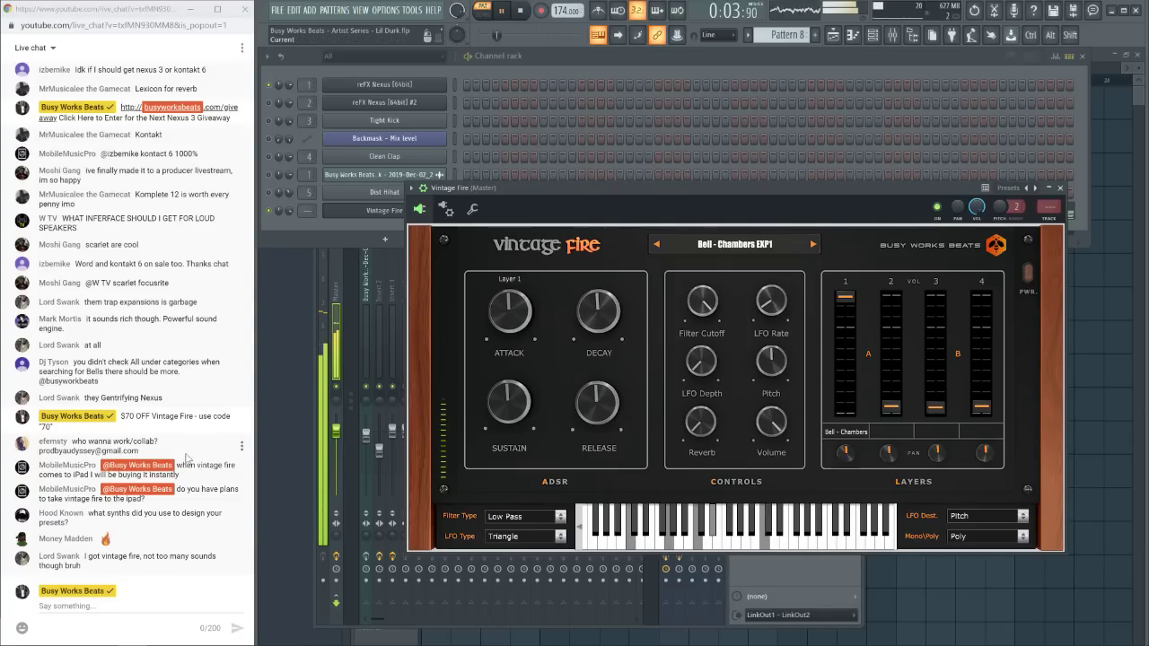
click(118, 599)
text(http)
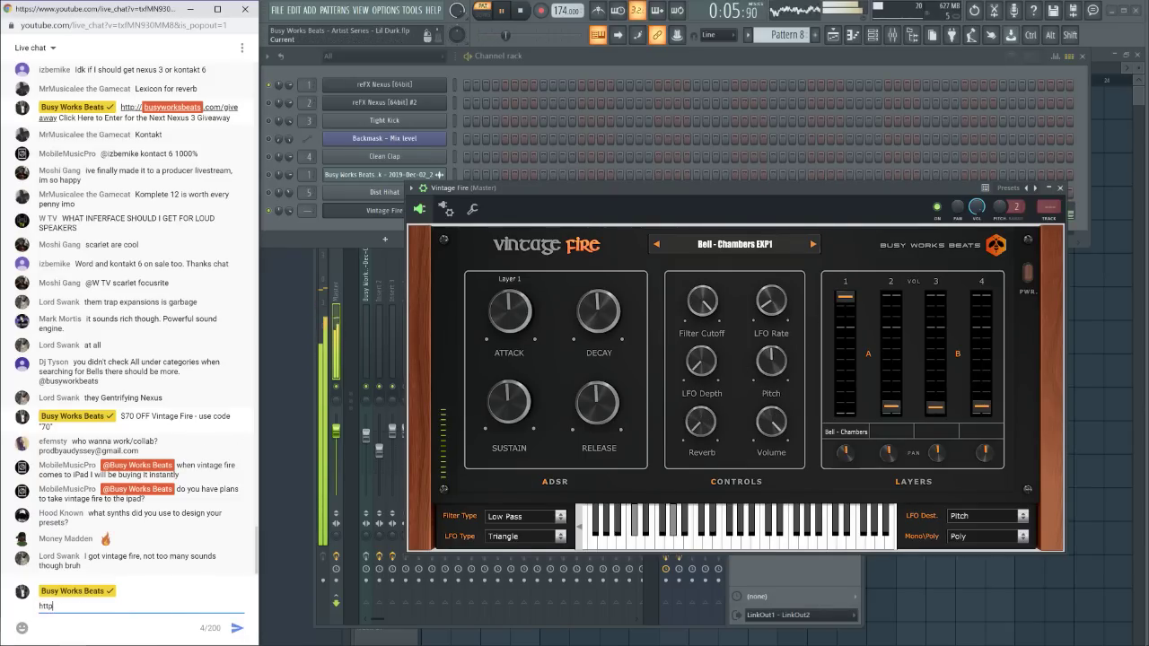
text(://busywo)
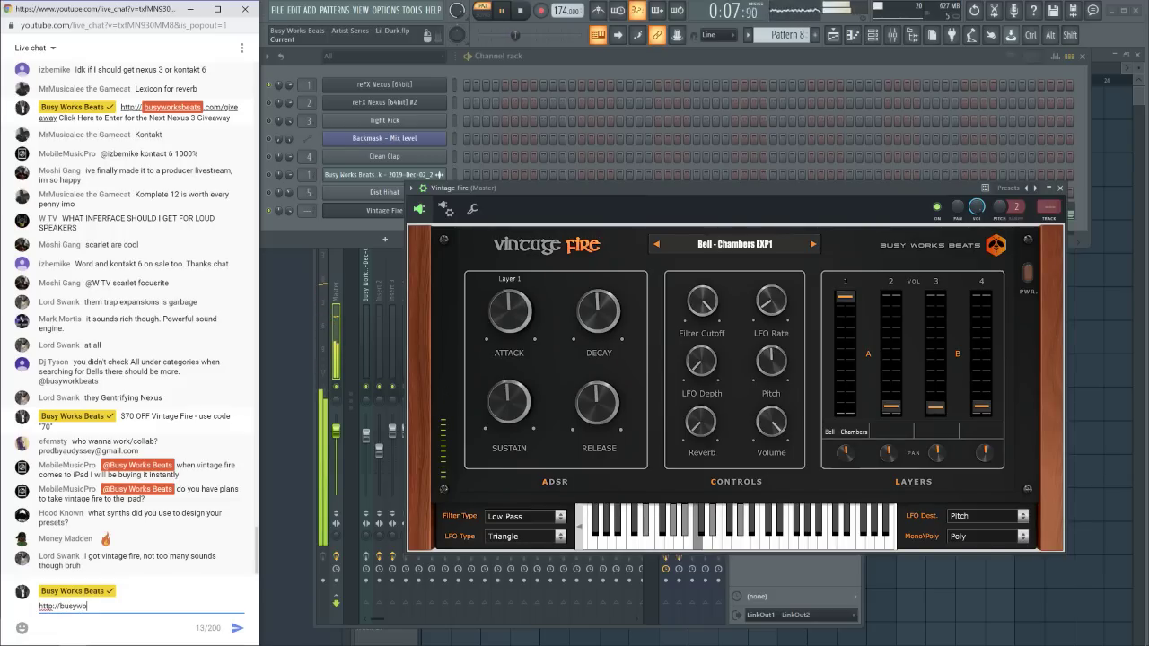
text(rksbeats.com/vintagefire)
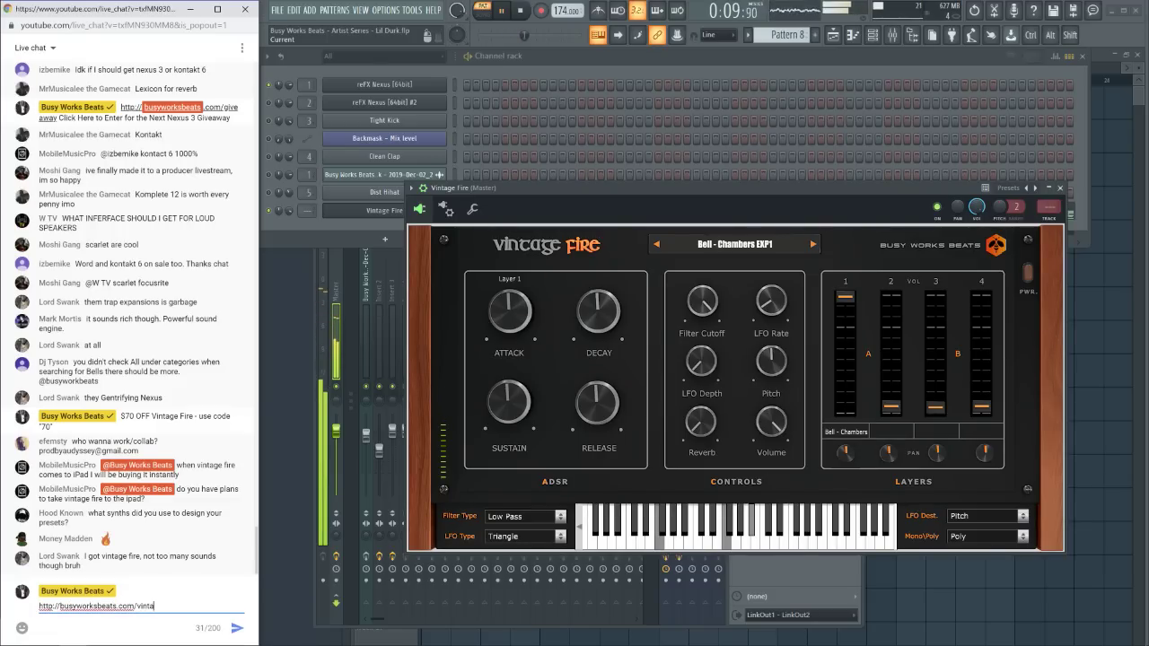
key(Return)
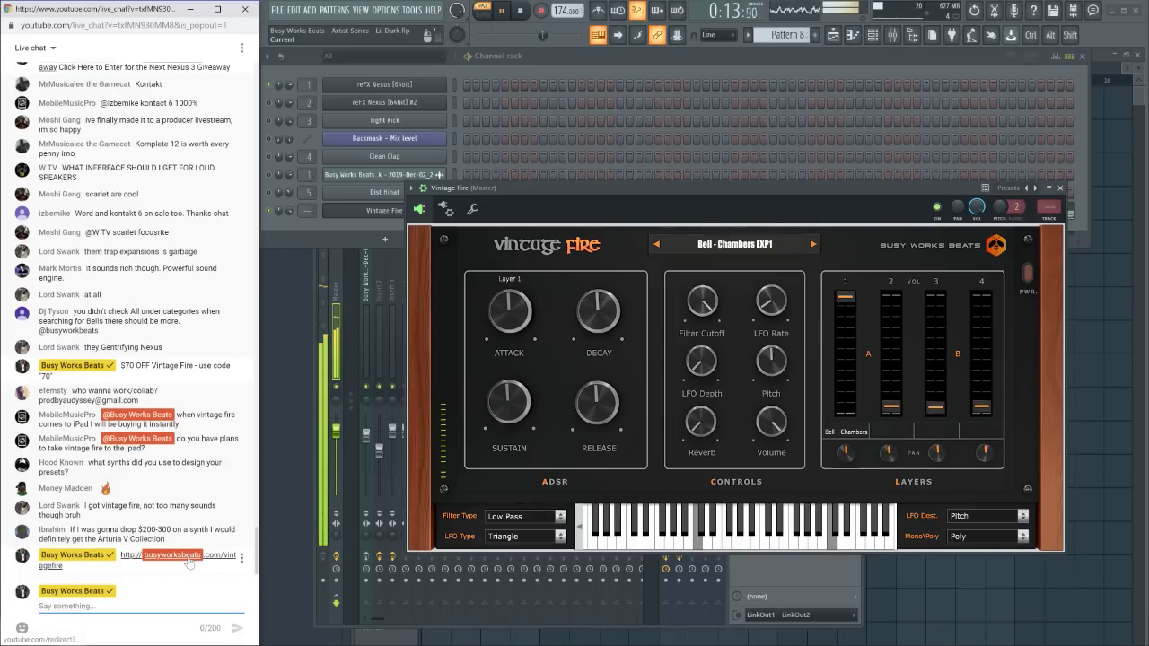
Switch Vintage Fire to the preset Bell - Crystalline EXP 2 and turn its release down slightly
click(812, 245)
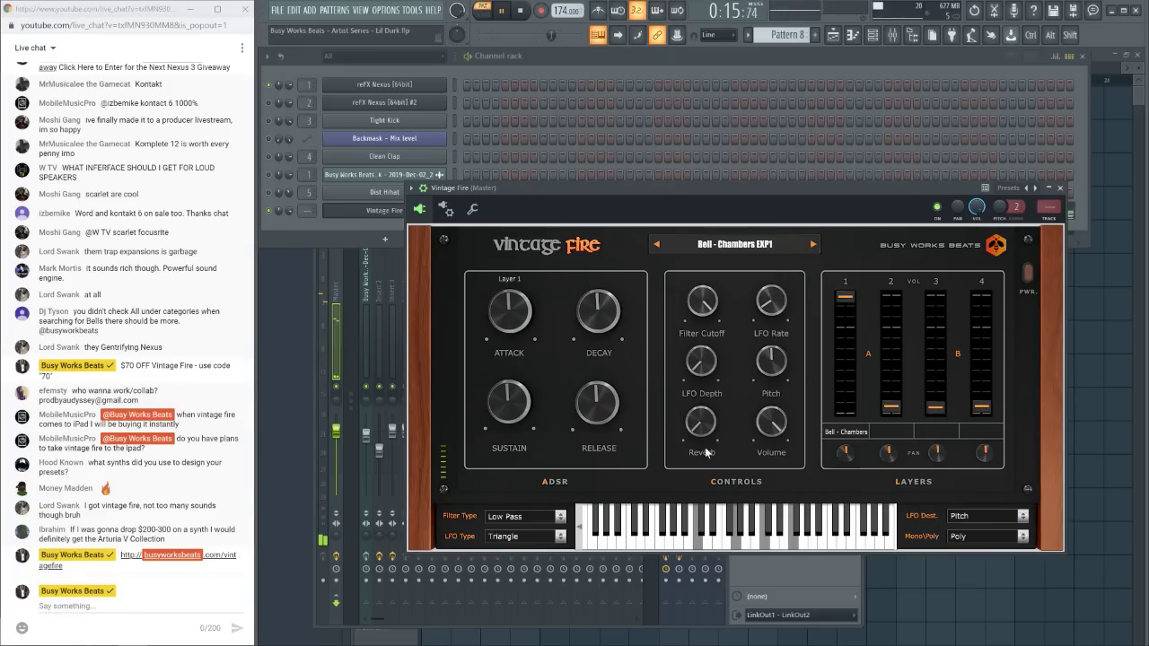
click(812, 245)
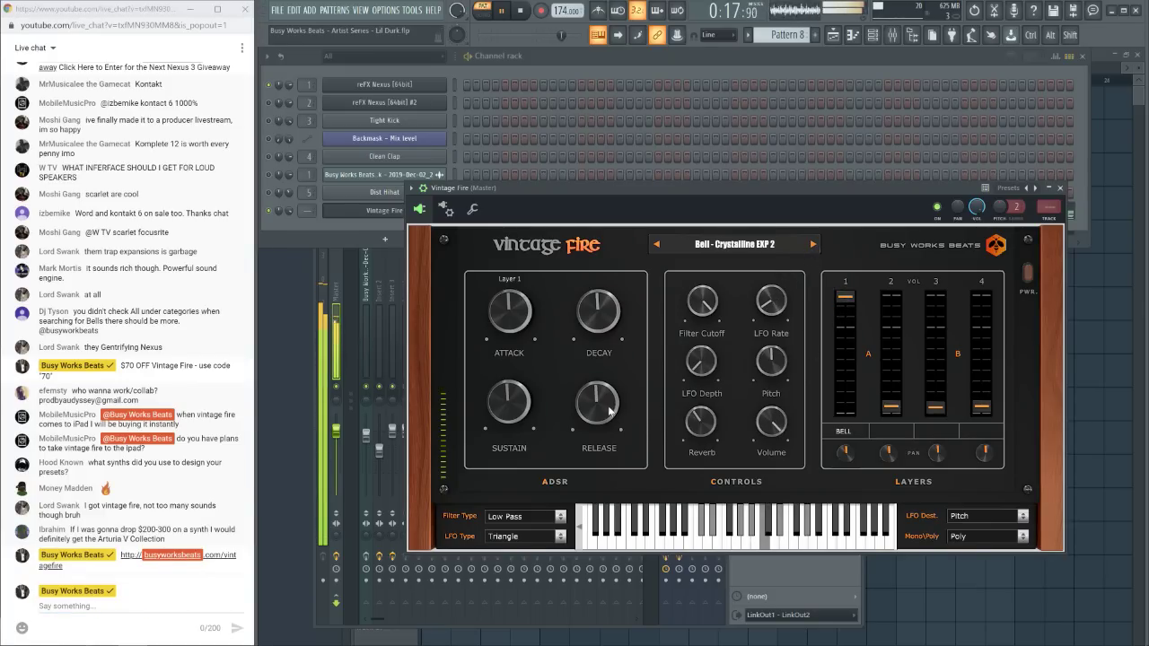
click(304, 212)
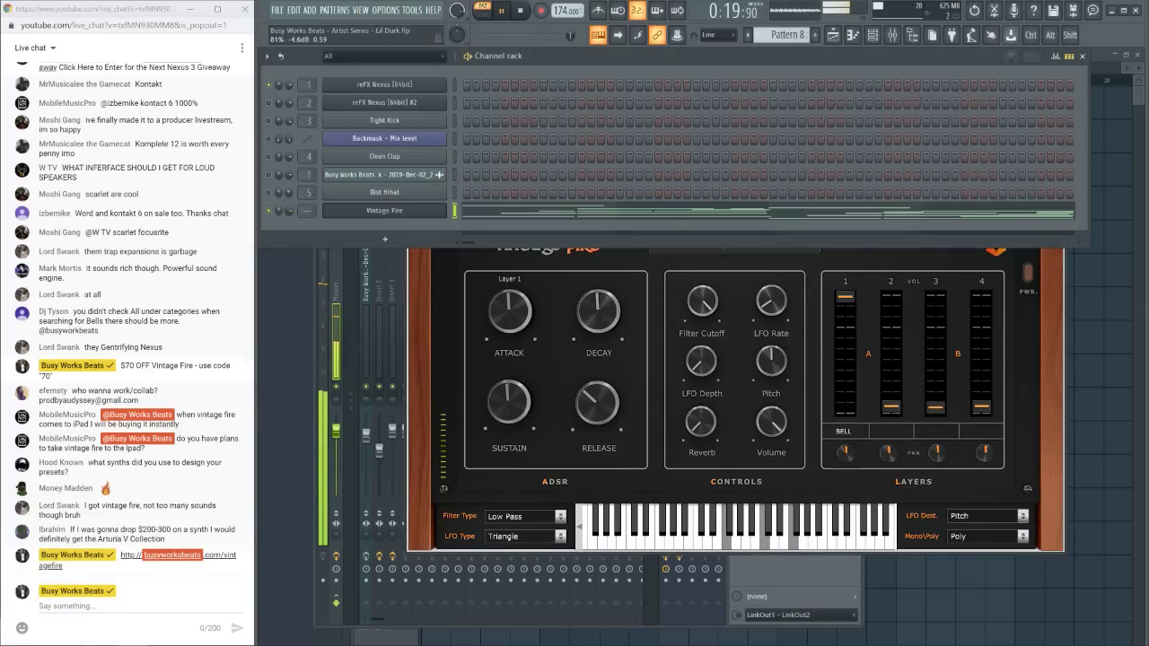
Transpose all Vintage Fire notes in Pattern 8 down one octave, replay the pattern from the start and stop playback
click(556, 215)
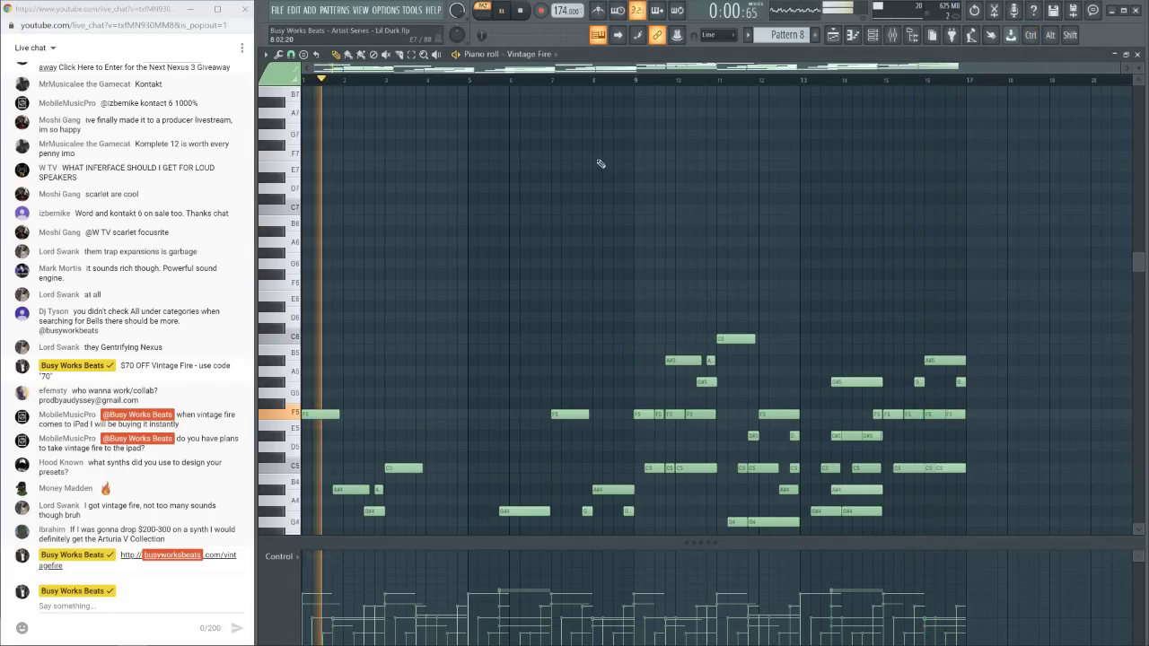
key(space)
click(503, 11)
scroll(512, 224, down, 5)
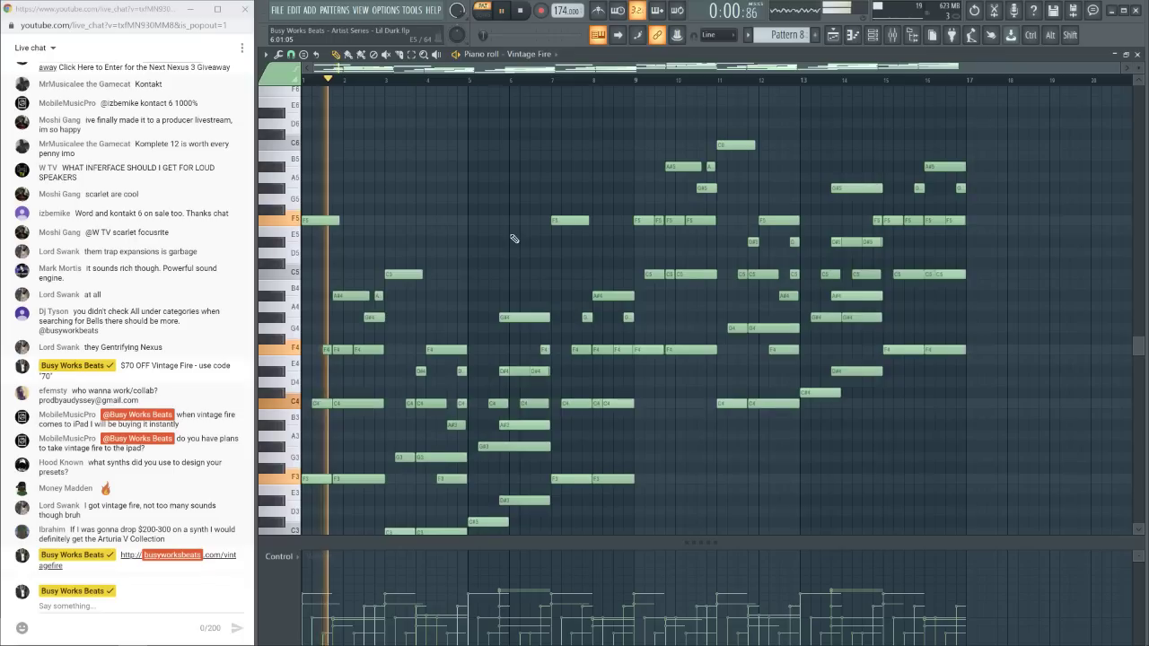
scroll(513, 238, down, 2)
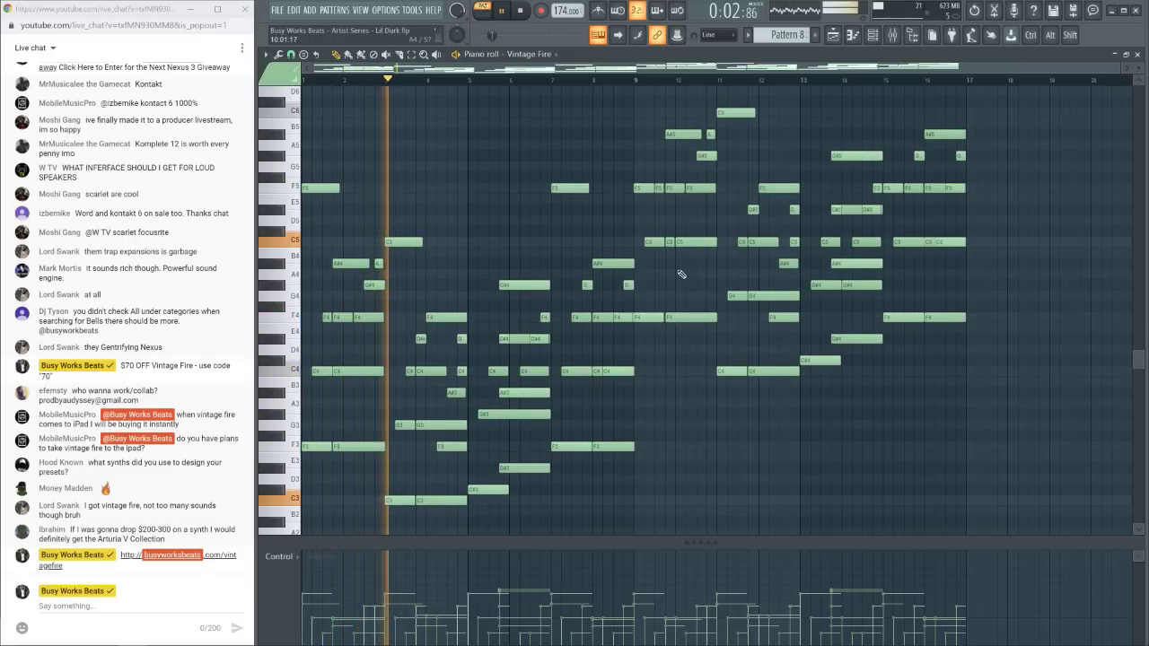
key(F7)
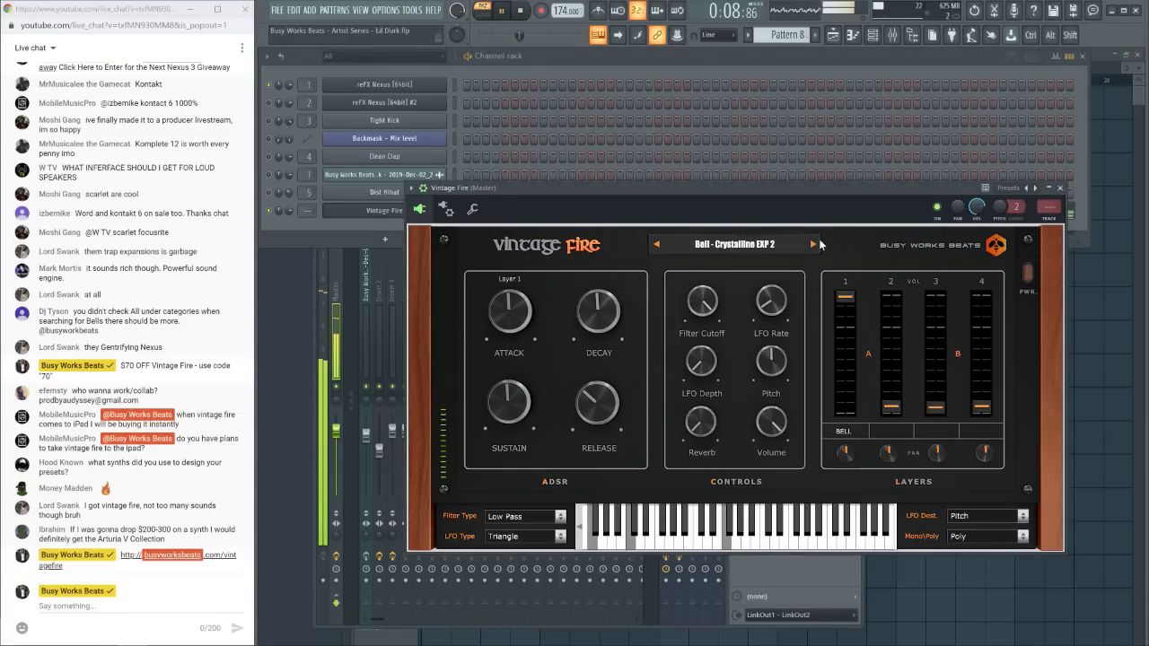
key(space)
Browse Patterns 2 to 4, examine the reFX Nexus melody of Pattern 3 in the piano roll and go back to Pattern 8
click(527, 86)
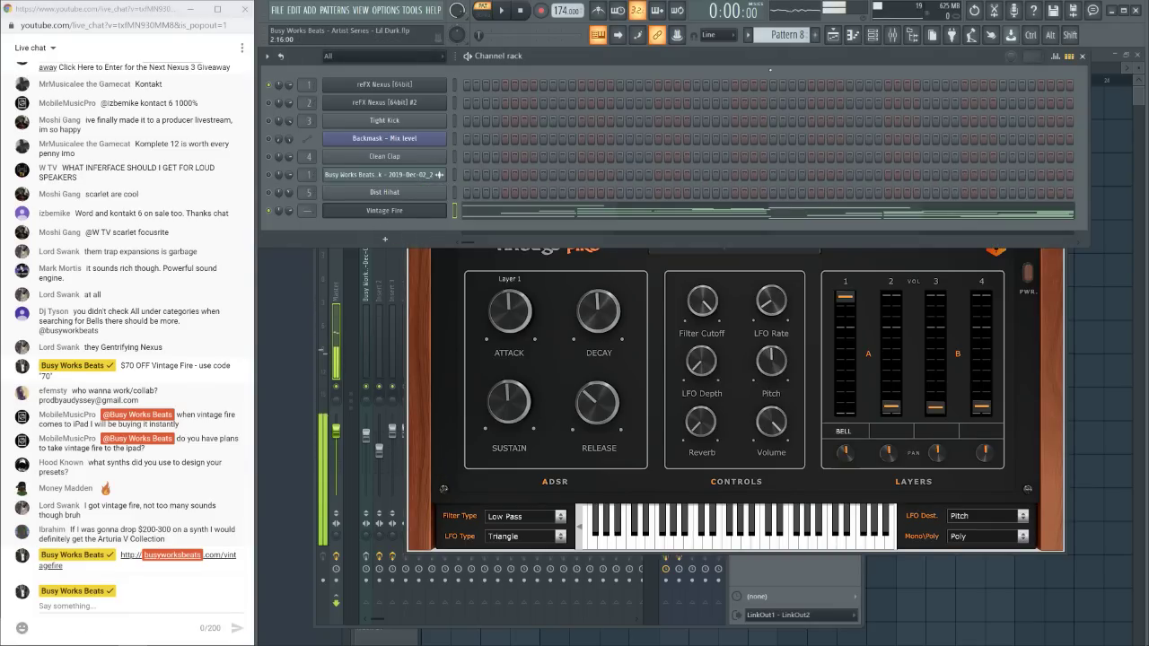
key(KP_2)
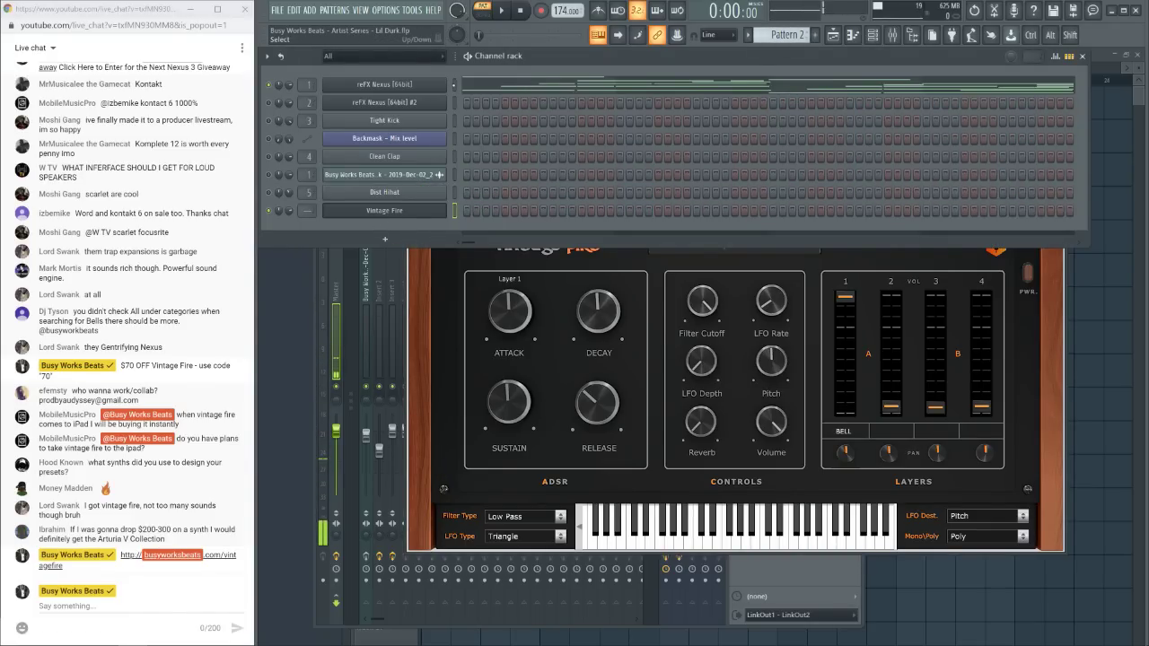
key(KP_3)
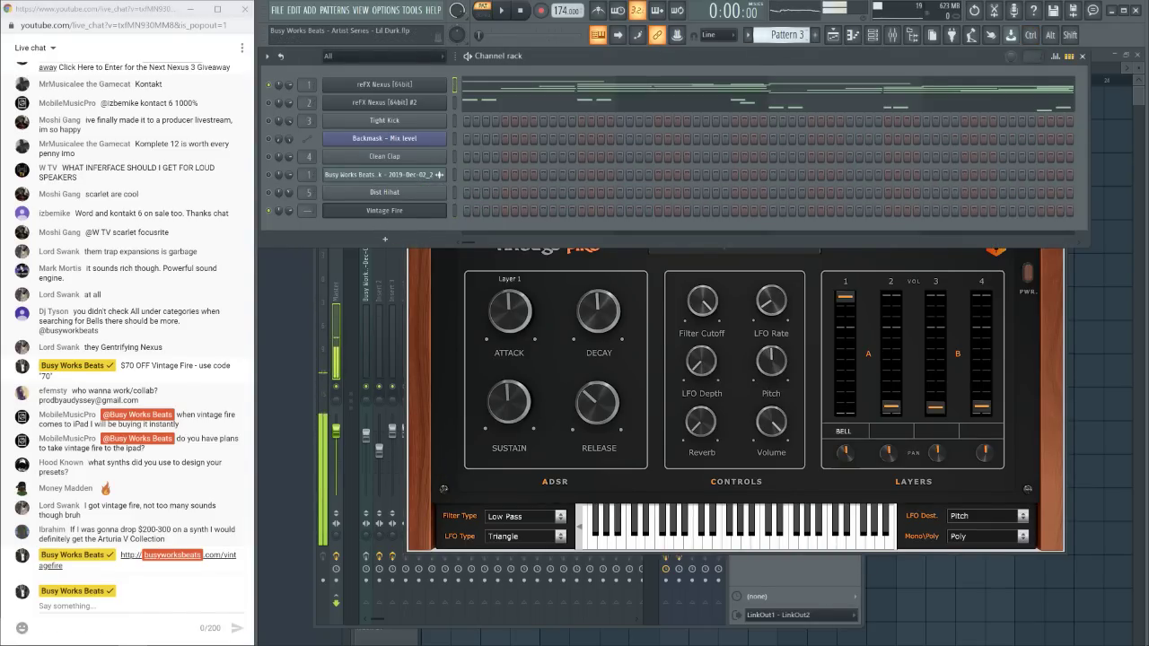
key(KP_4)
key(F5)
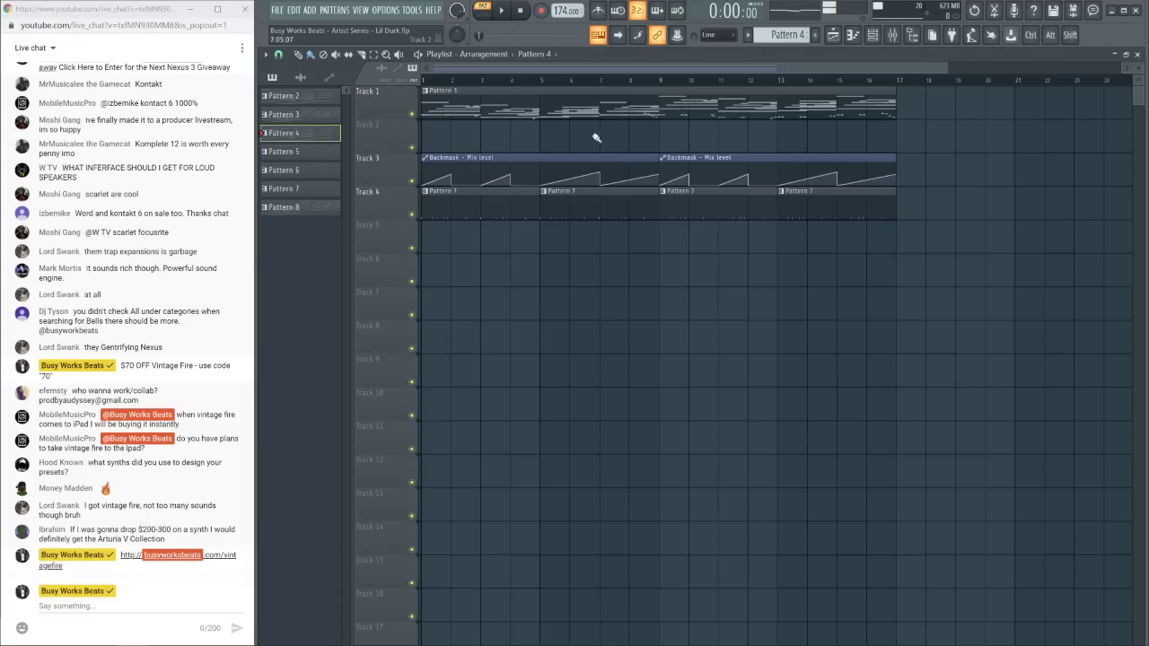
right_click(423, 91)
click(466, 167)
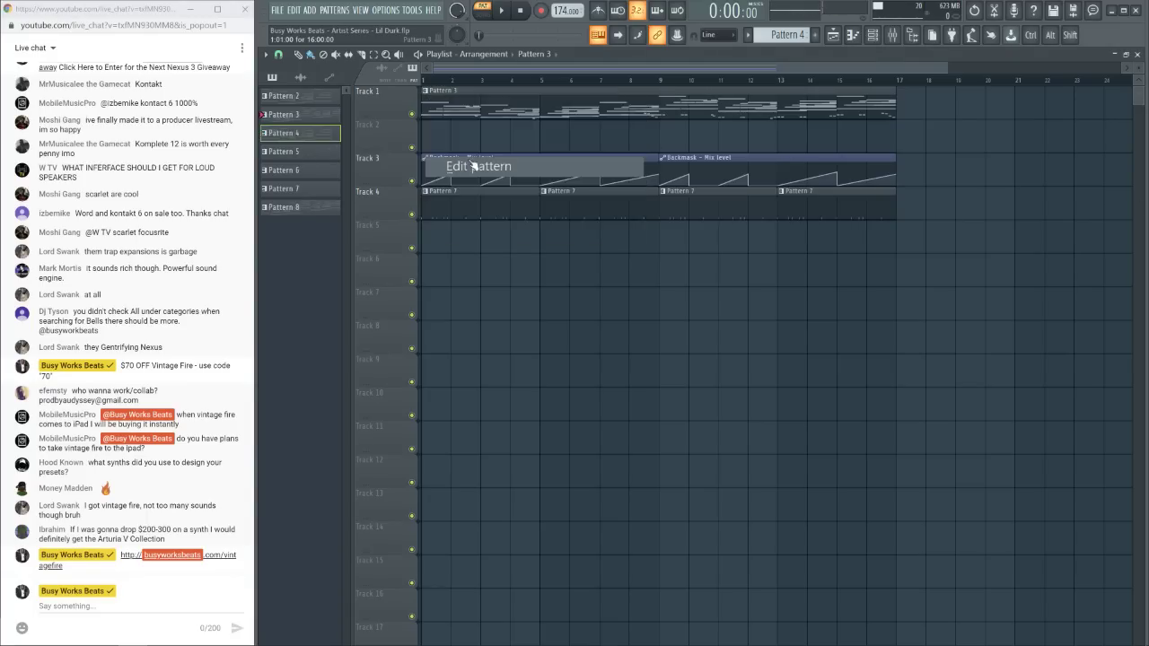
scroll(1037, 169, up, 5)
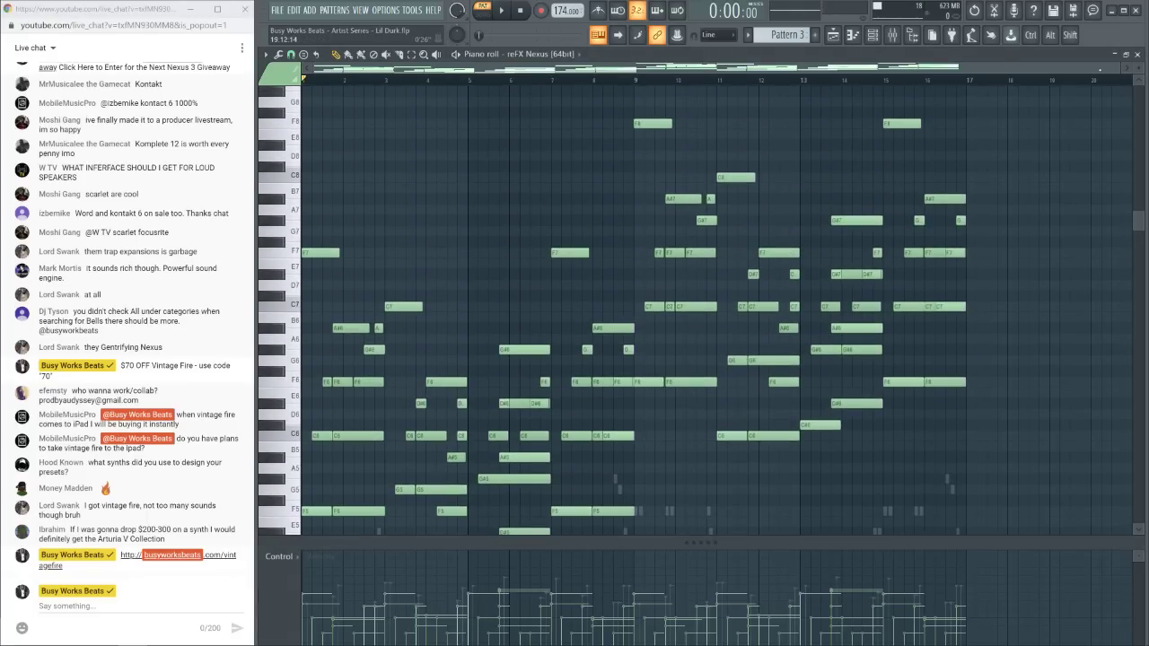
click(1137, 55)
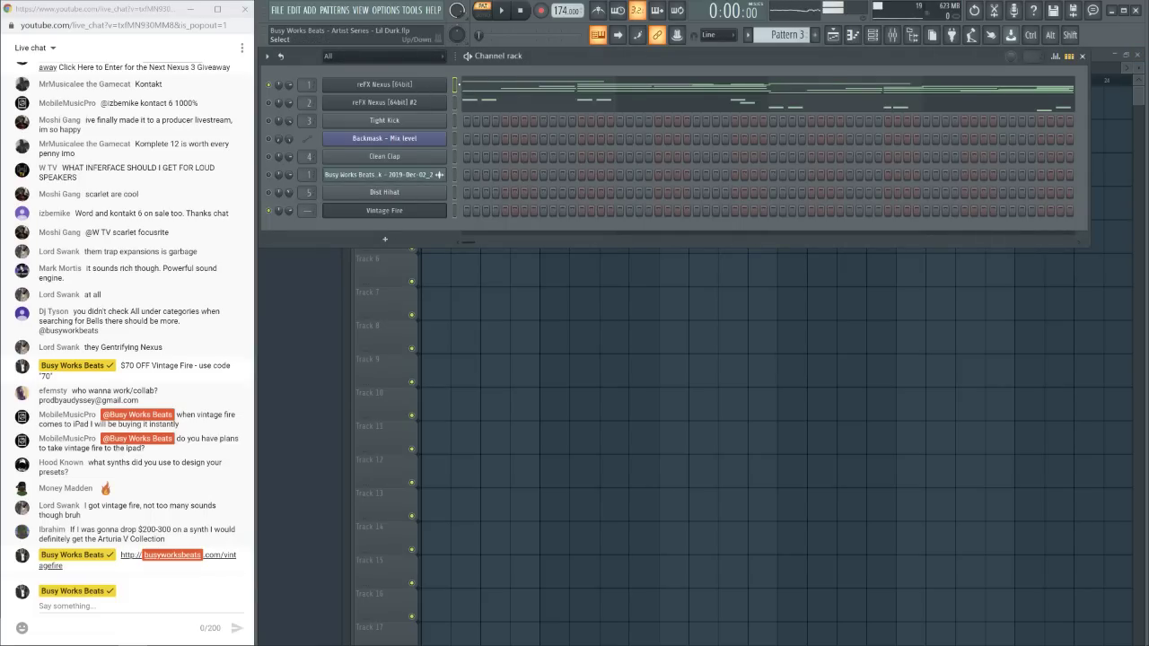
scroll(772, 35, down, 5)
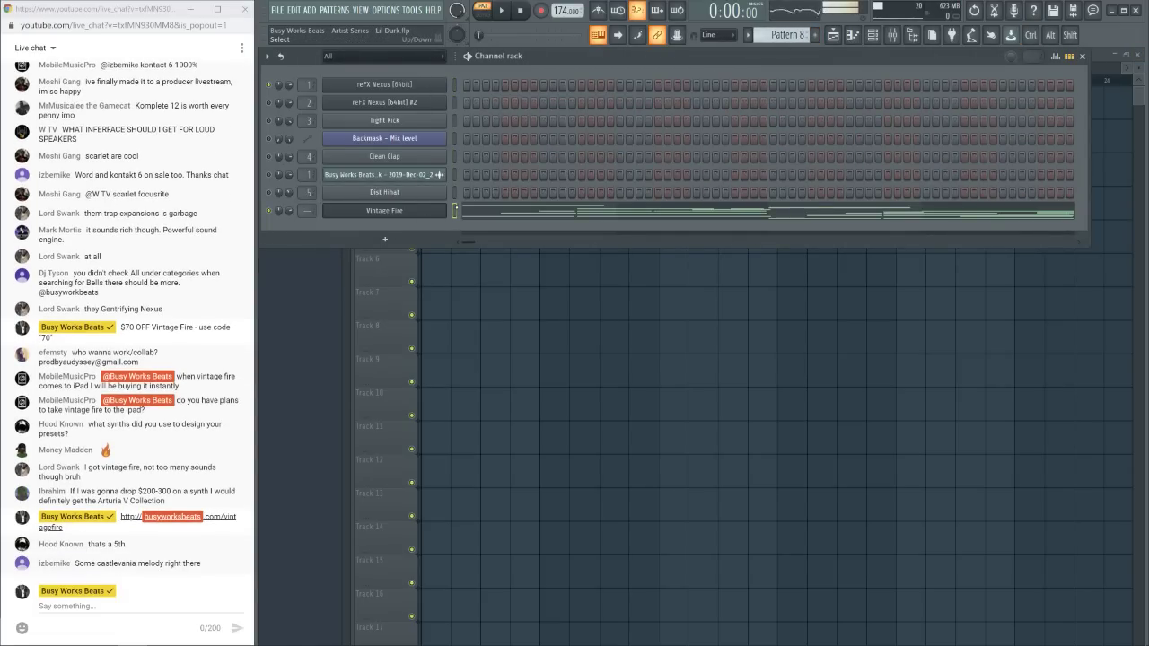
In the playlist, place Pattern 8 on Track 6 across bars 9–16 and move Pattern 3, trimmed to bars 1–8, to Track 5
key(ctrl)
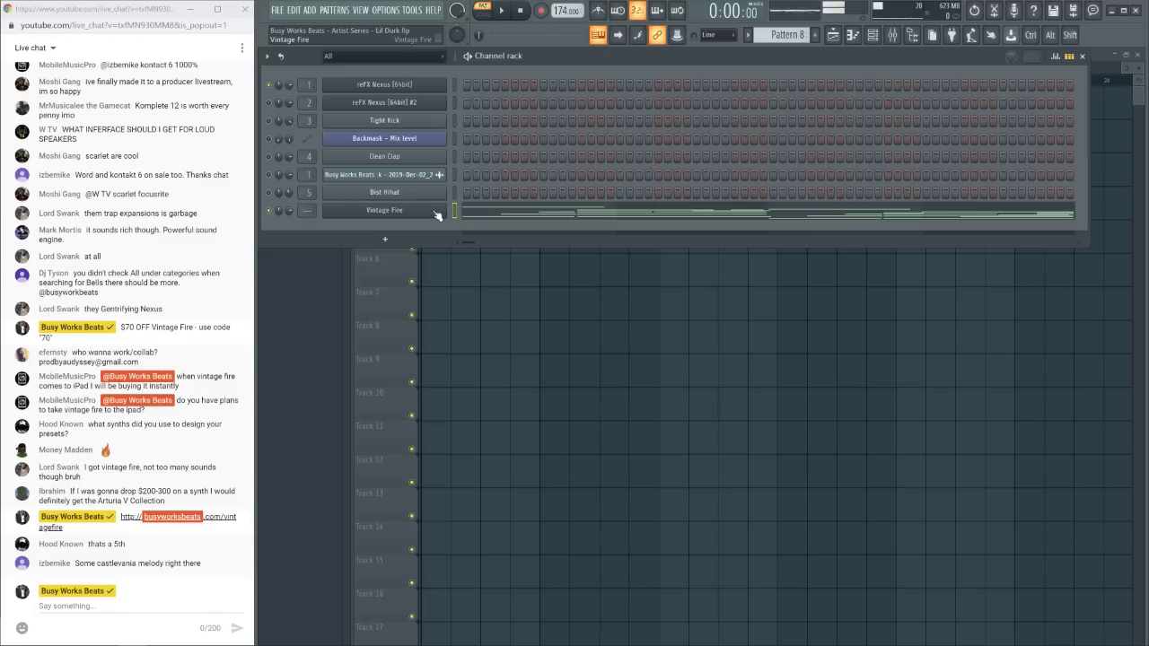
key(F6)
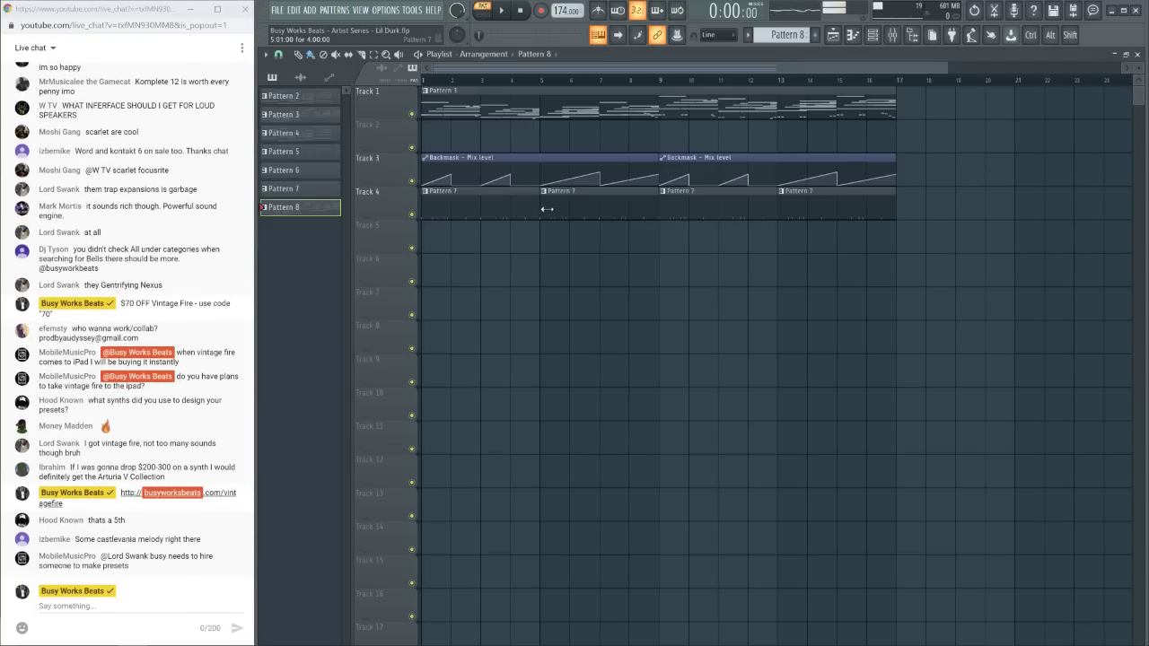
drag(540, 245, 487, 264)
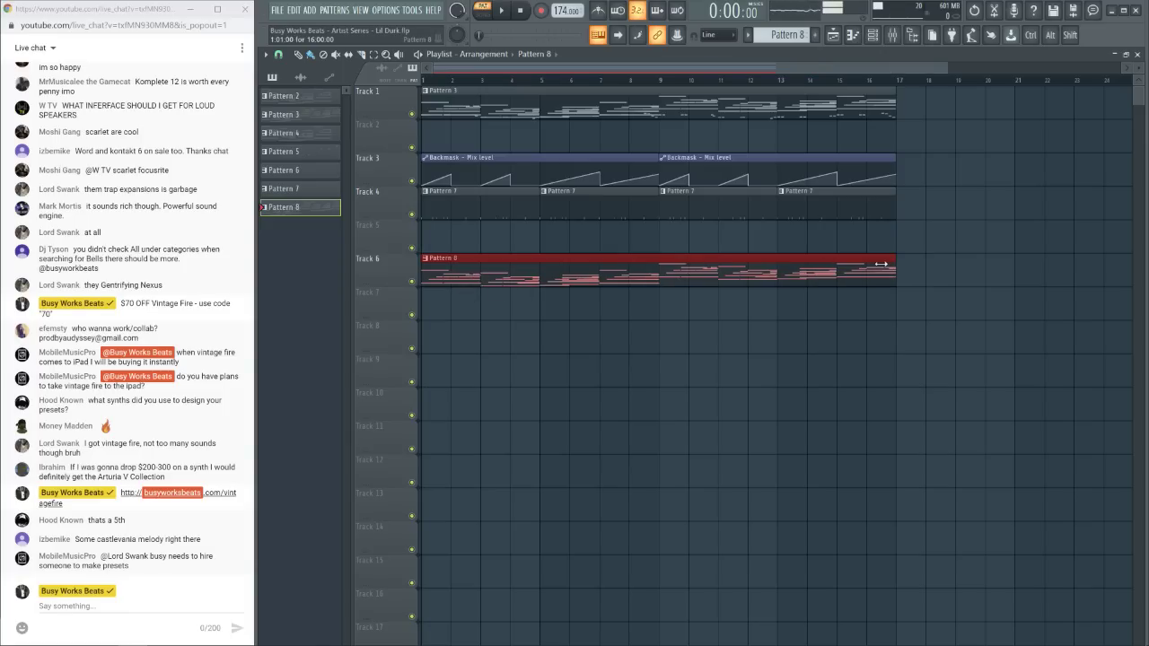
drag(886, 268, 661, 269)
drag(552, 266, 781, 272)
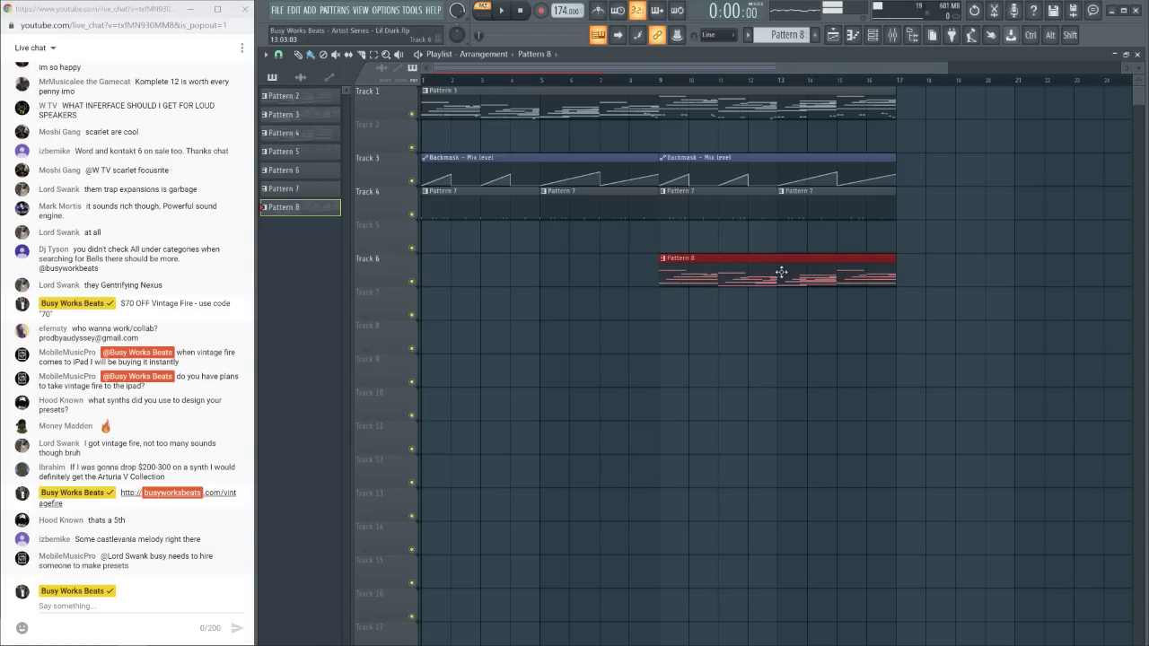
drag(887, 113, 659, 114)
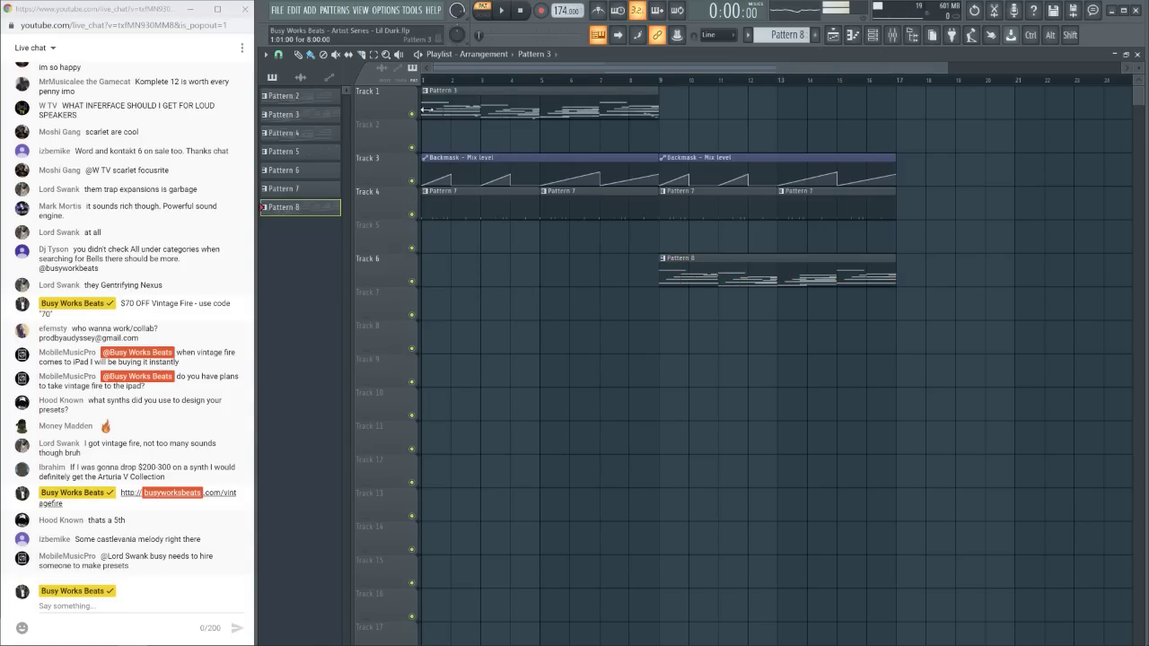
drag(467, 105, 470, 238)
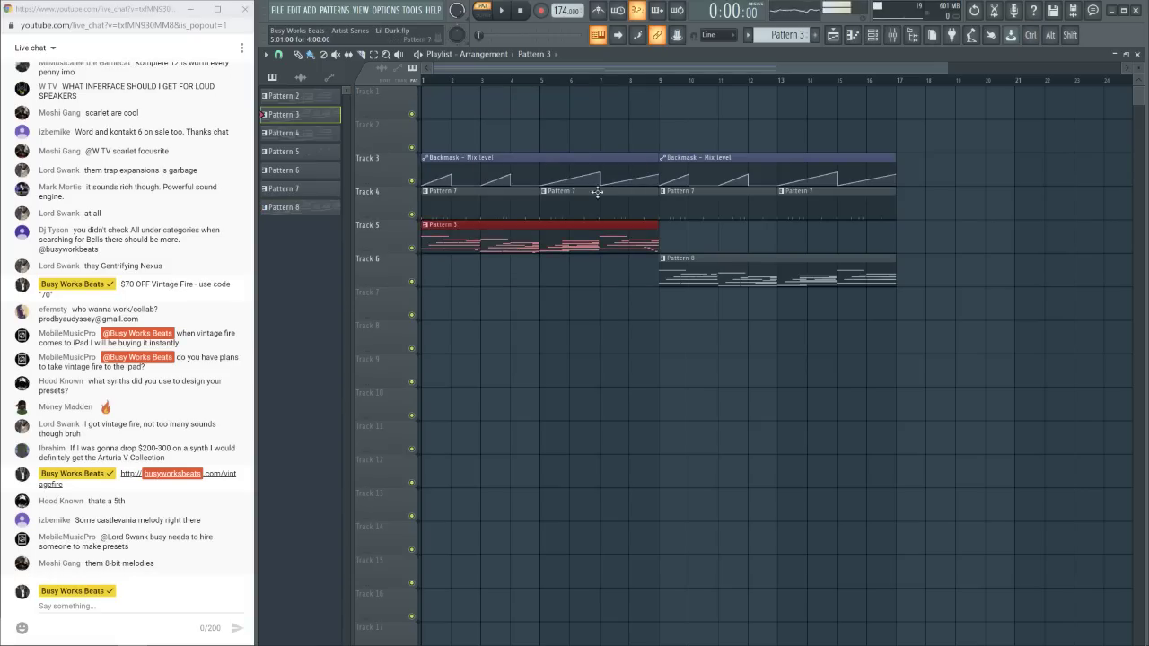
Search the Plucked presets of the first reFX Nexus for "bell" and load Poppy Bells
key(F6)
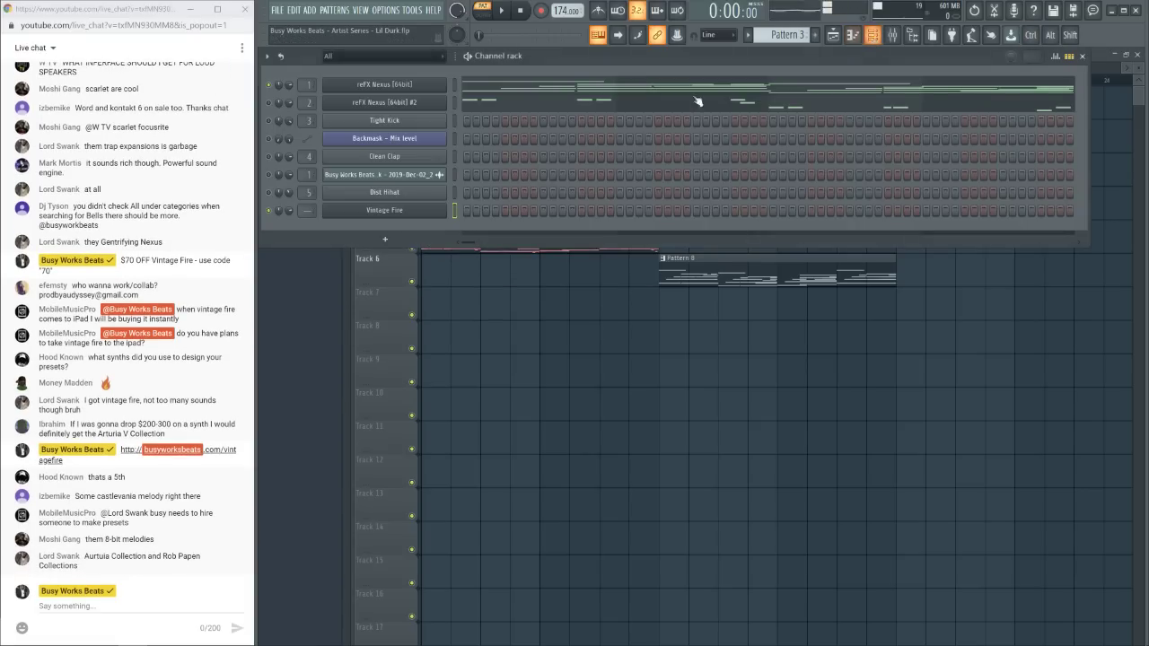
click(414, 89)
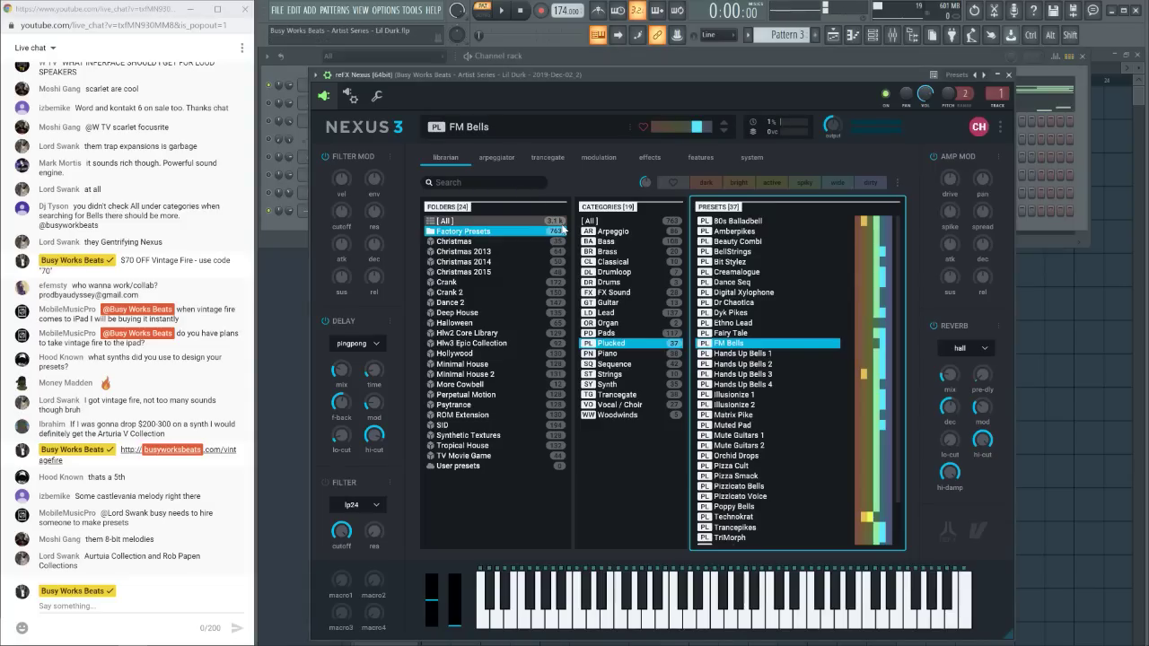
click(485, 182)
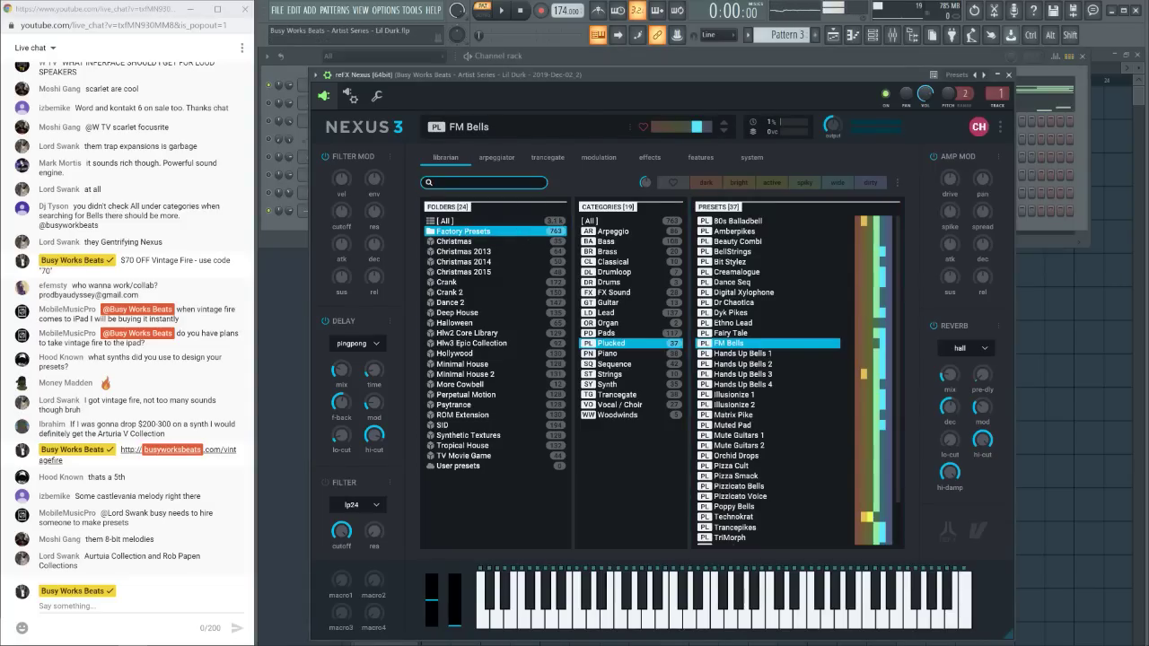
text(bell)
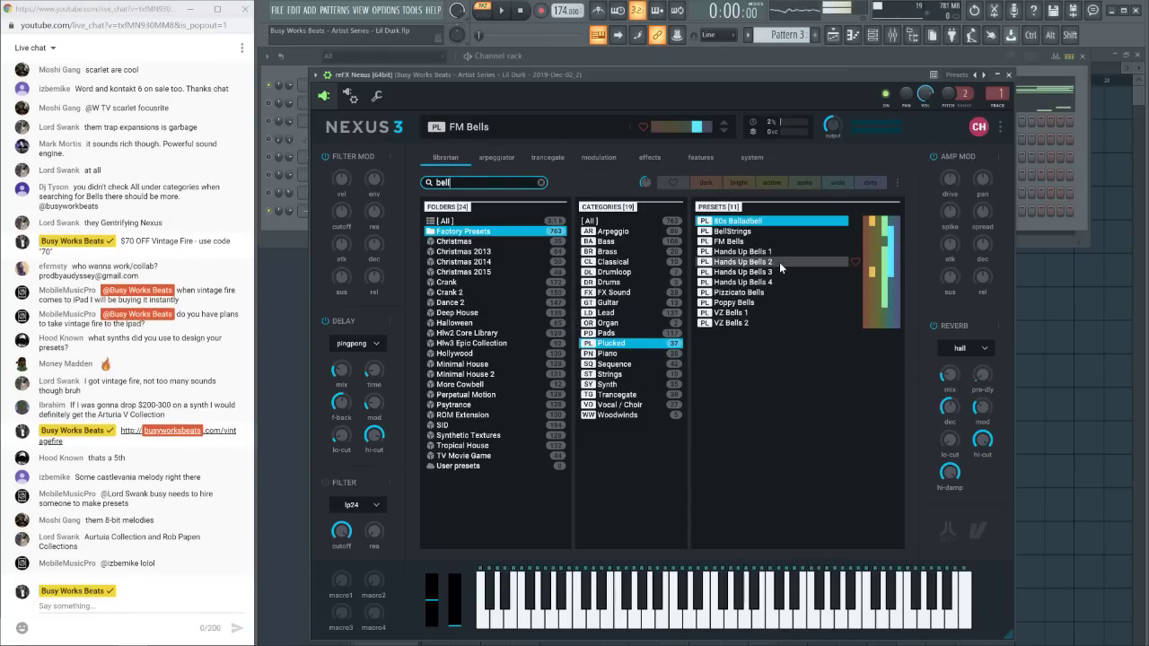
click(767, 241)
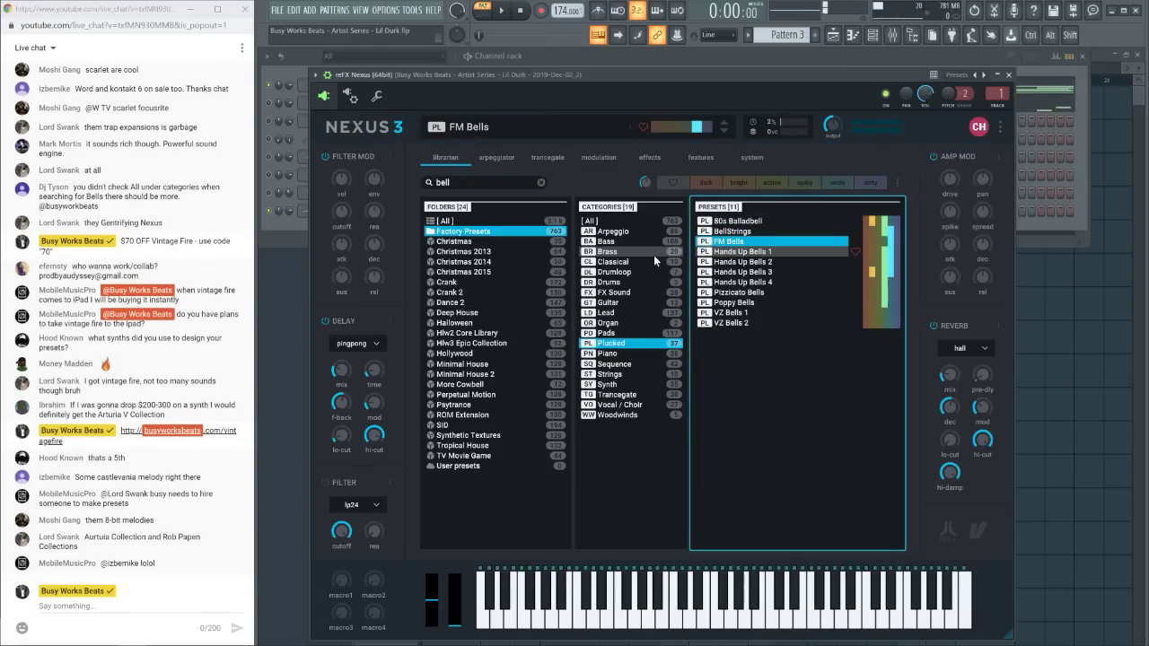
click(745, 303)
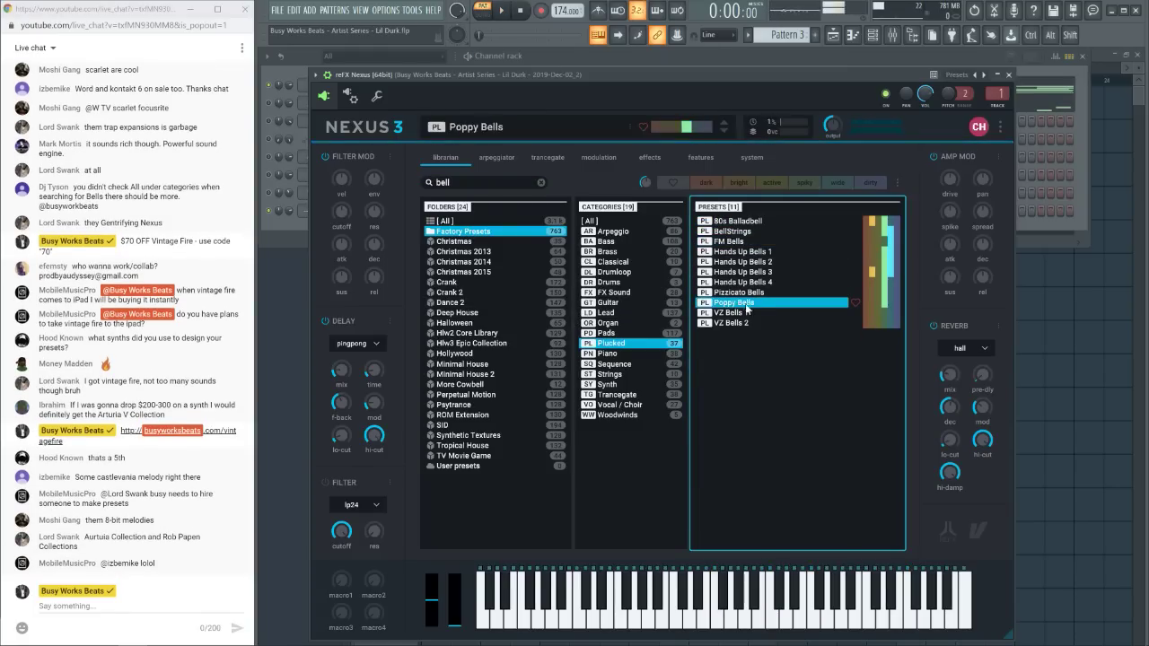
Audition Poppy Bells on Pattern 3, switch off its reverb and turn its amp release fully down
key(space)
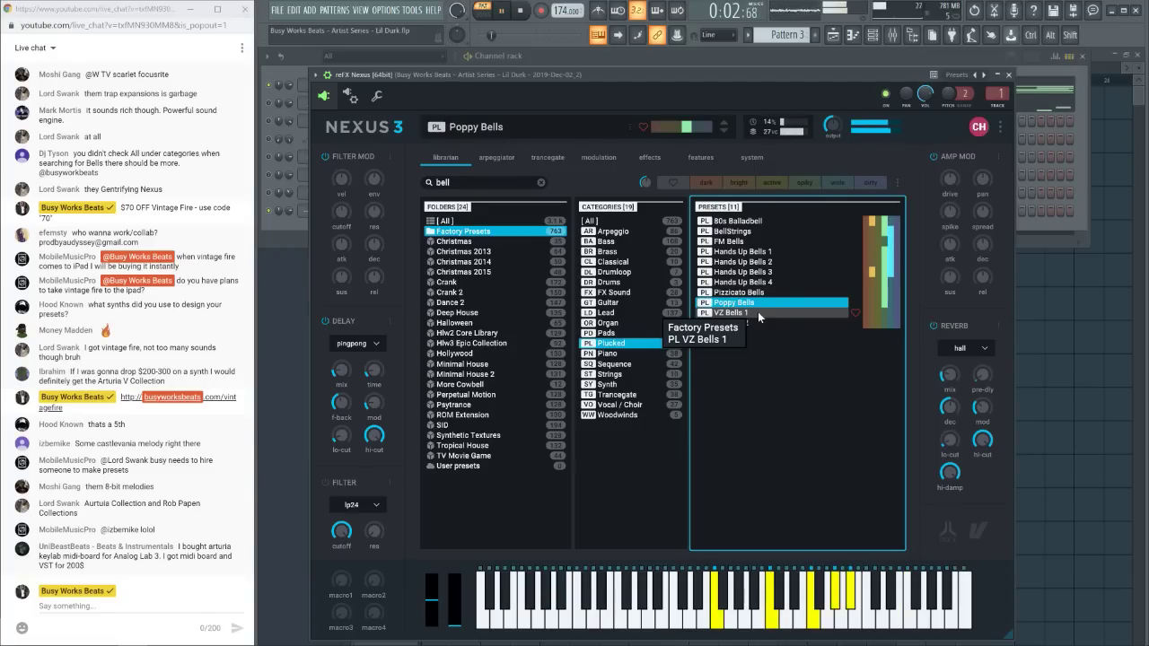
key(space)
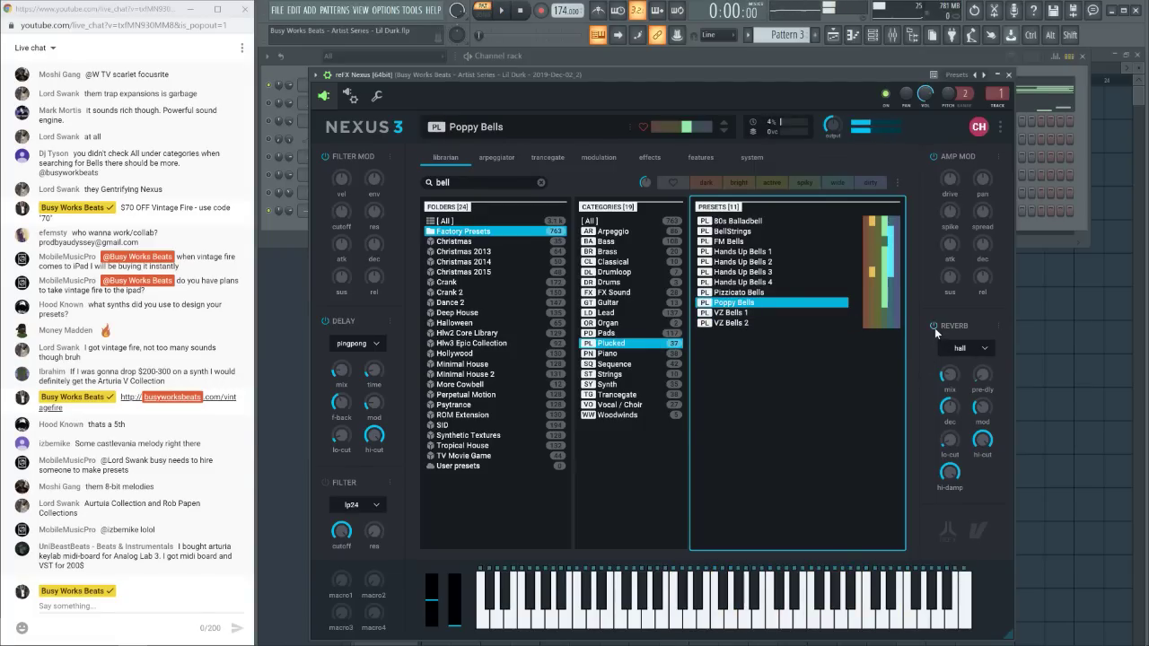
key(space)
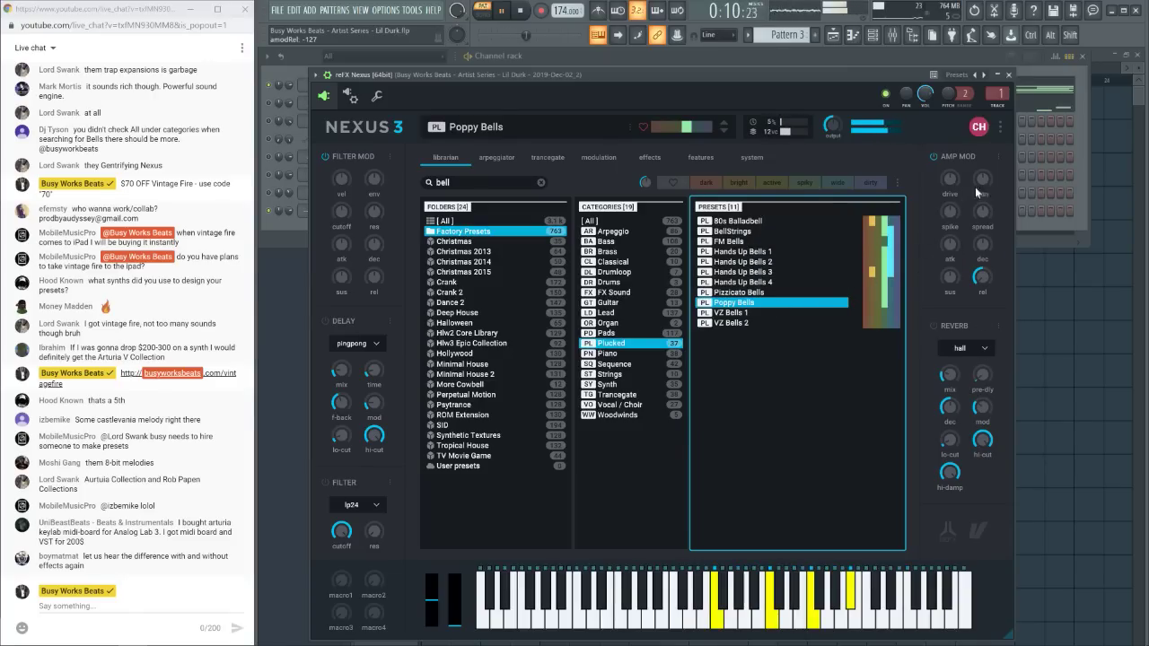
click(1008, 74)
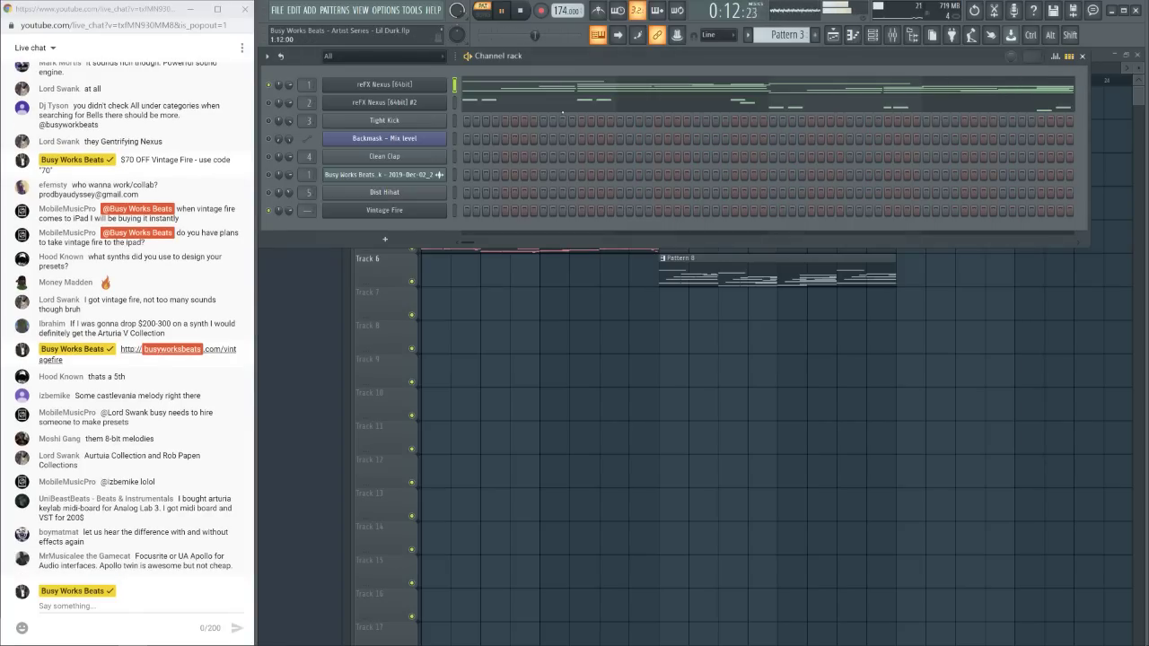
Transpose all reFX Nexus notes in Pattern 3 down one octave and briefly replay the melody
click(534, 87)
key(space)
key(ctrl+Down)
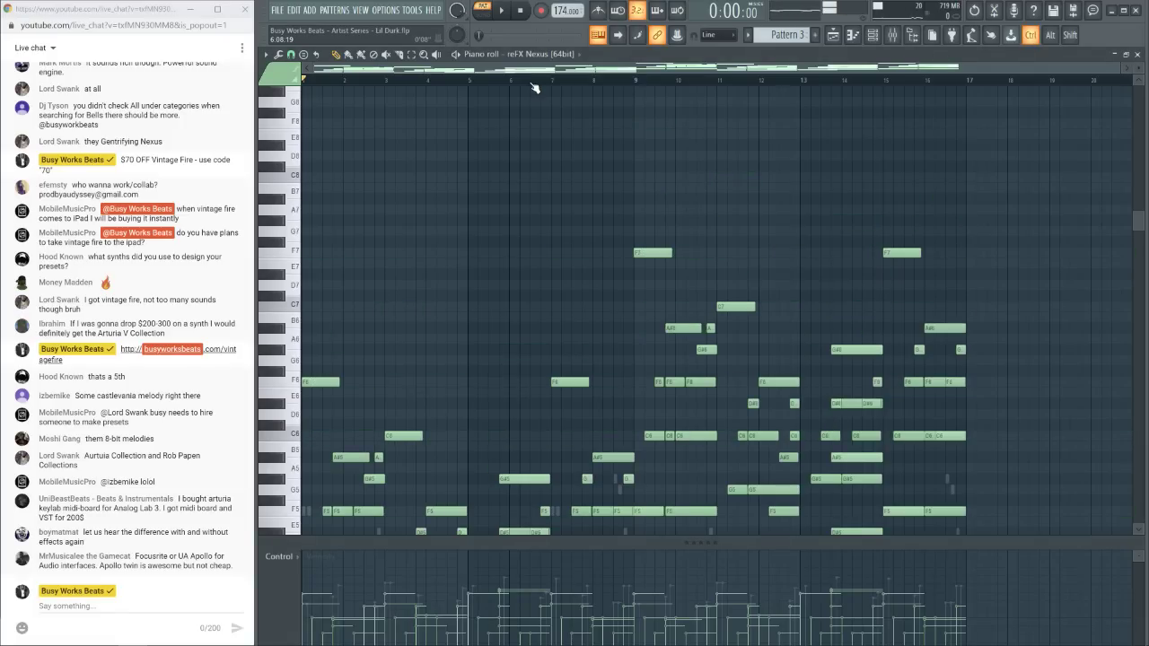
key(space)
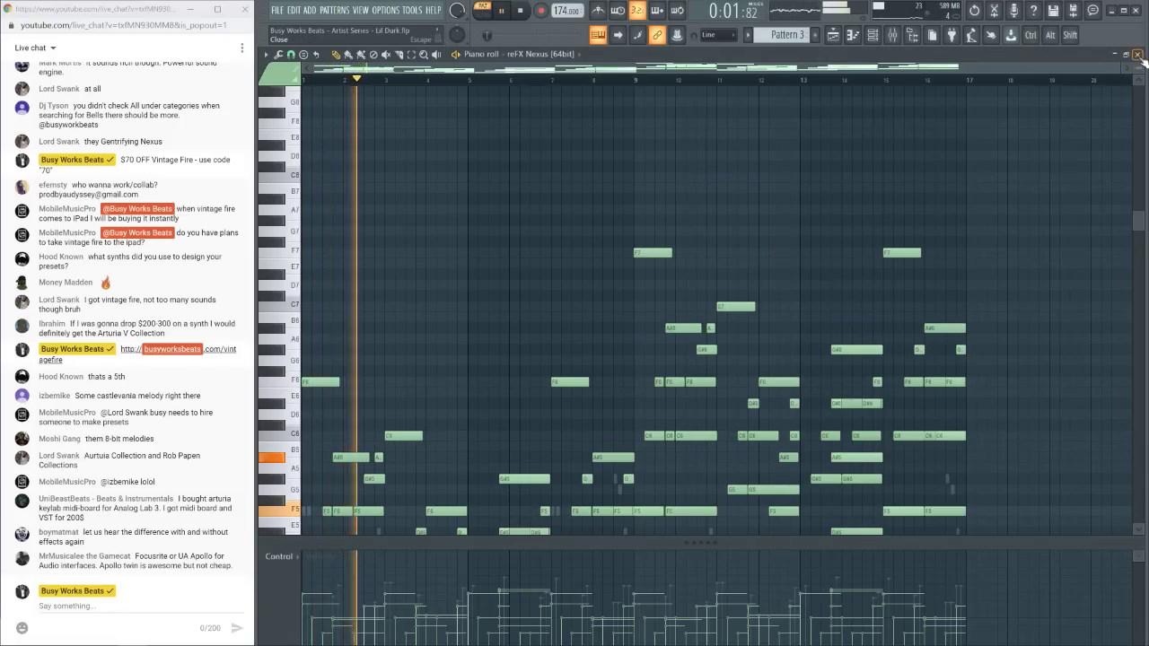
key(F7)
key(space)
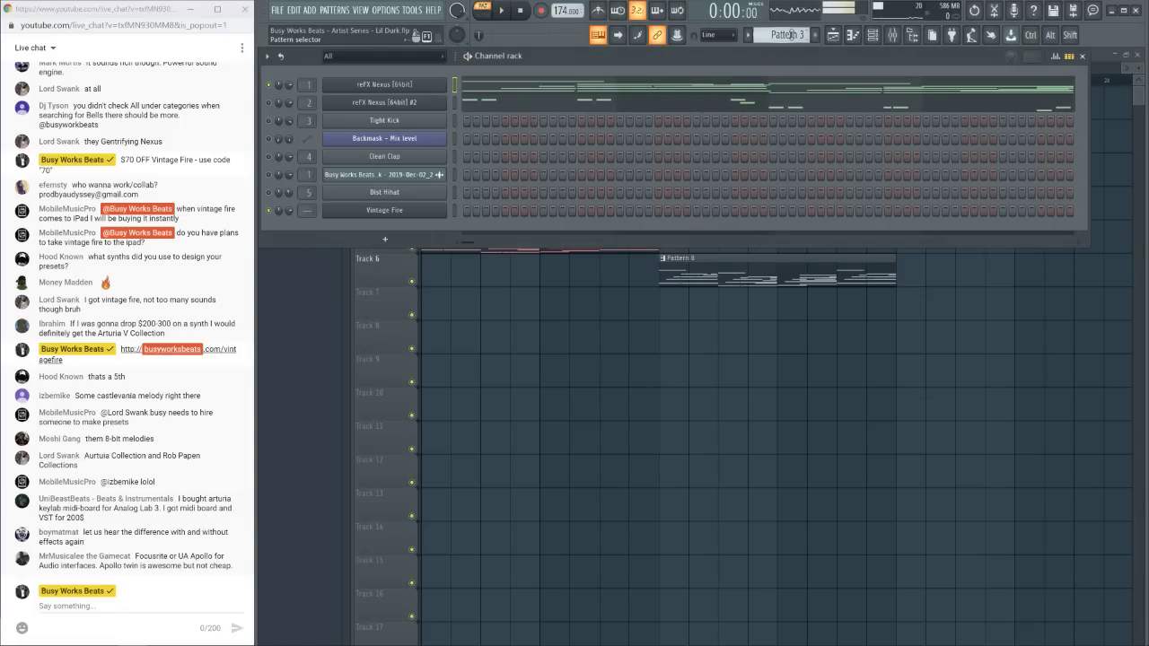
Go to Pattern 8, transpose all its Vintage Fire notes down one octave and briefly replay them
scroll(790, 34, down, 1)
scroll(790, 34, down, 5)
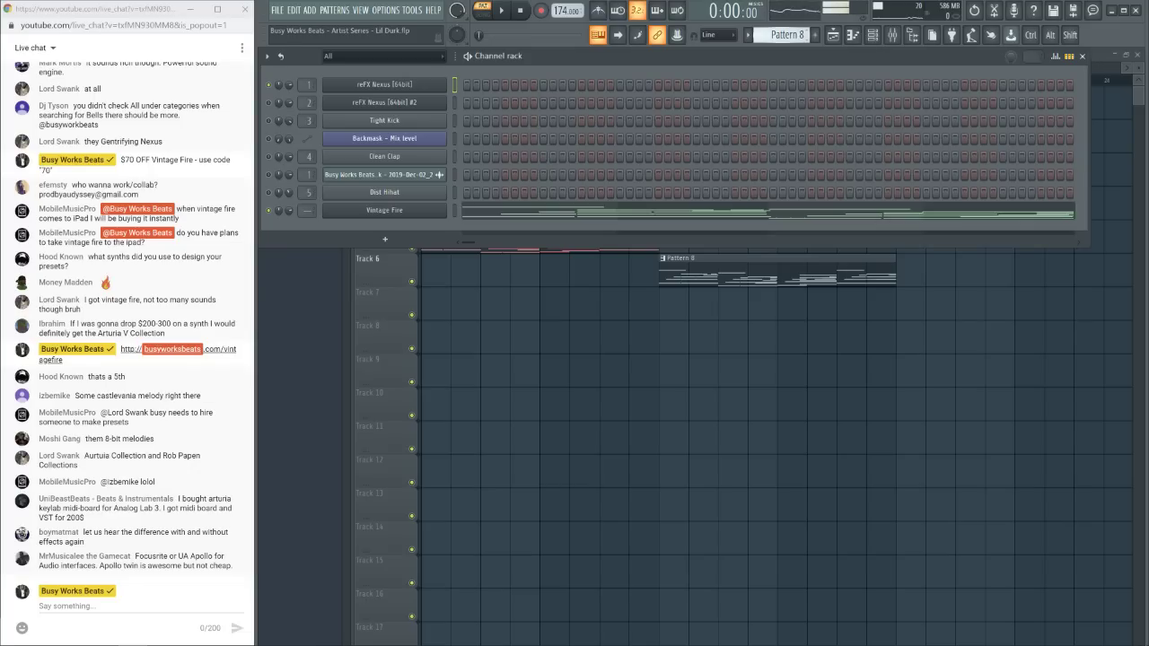
scroll(795, 40, up, 1)
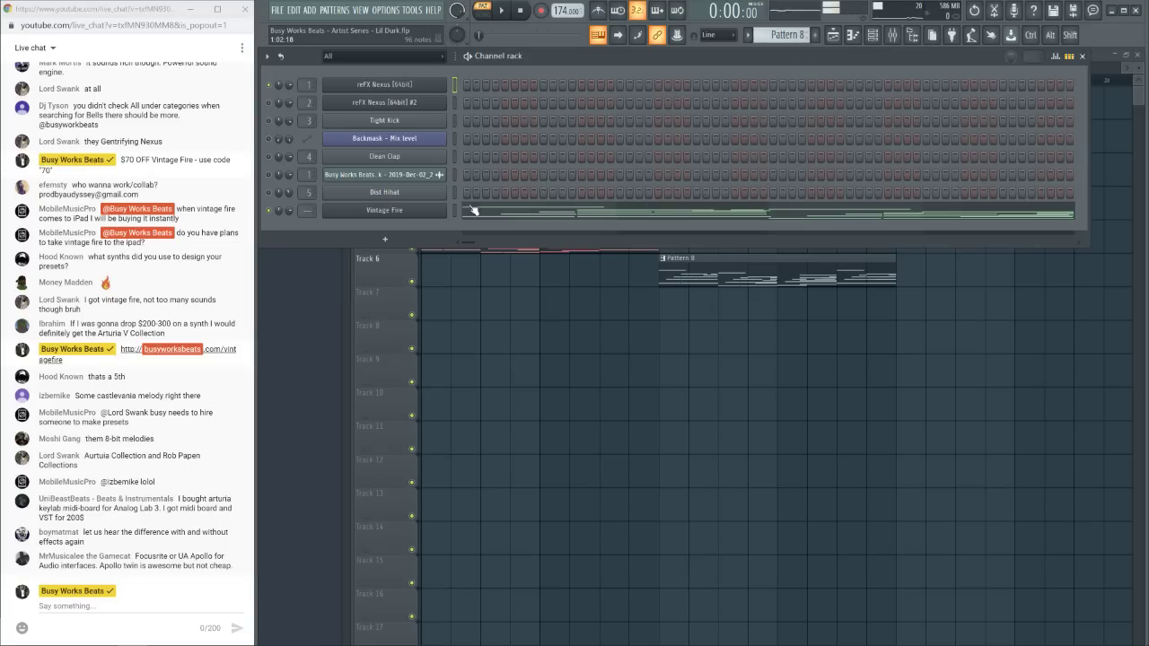
click(420, 213)
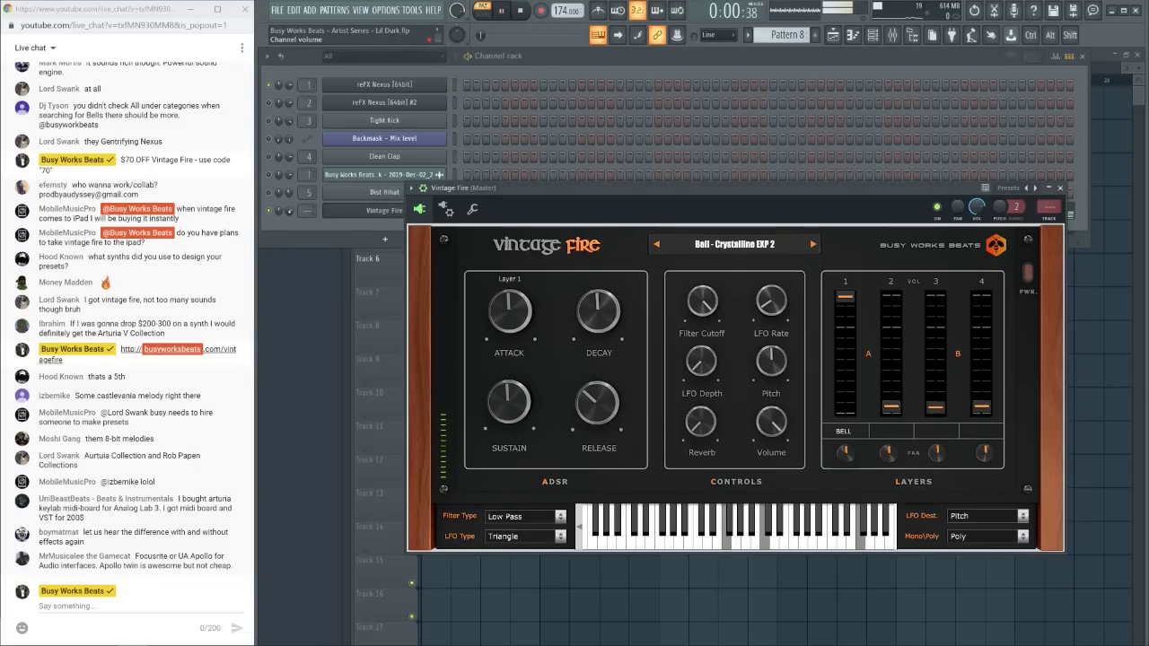
click(385, 239)
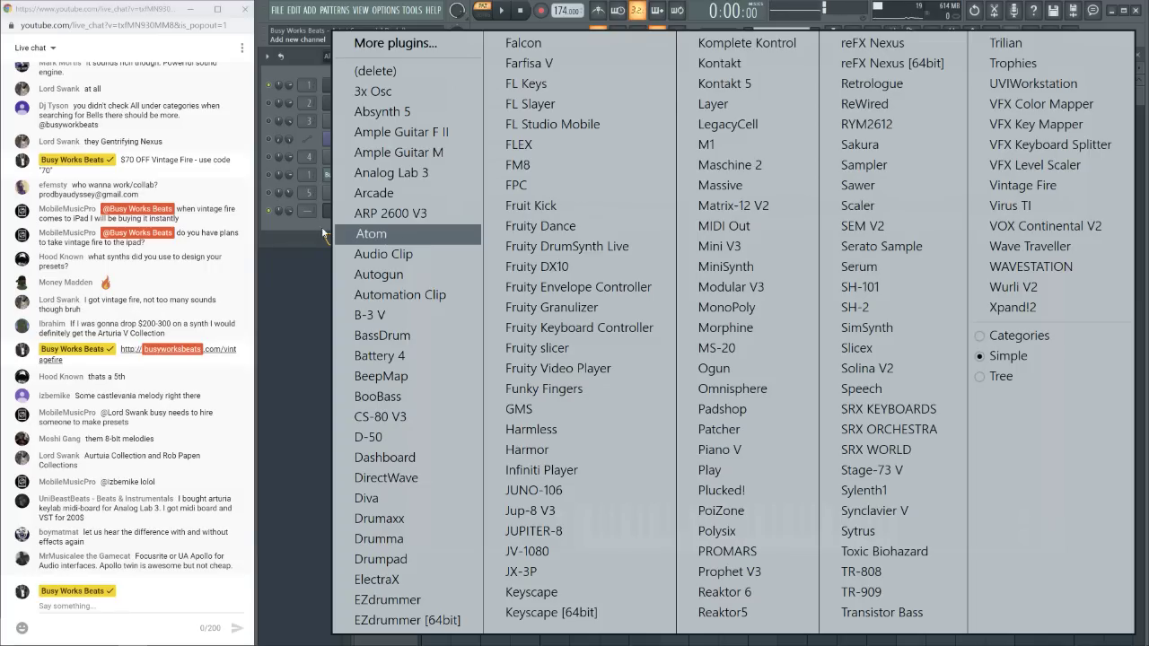
key(Escape)
key(F7)
key(ctrl+Down)
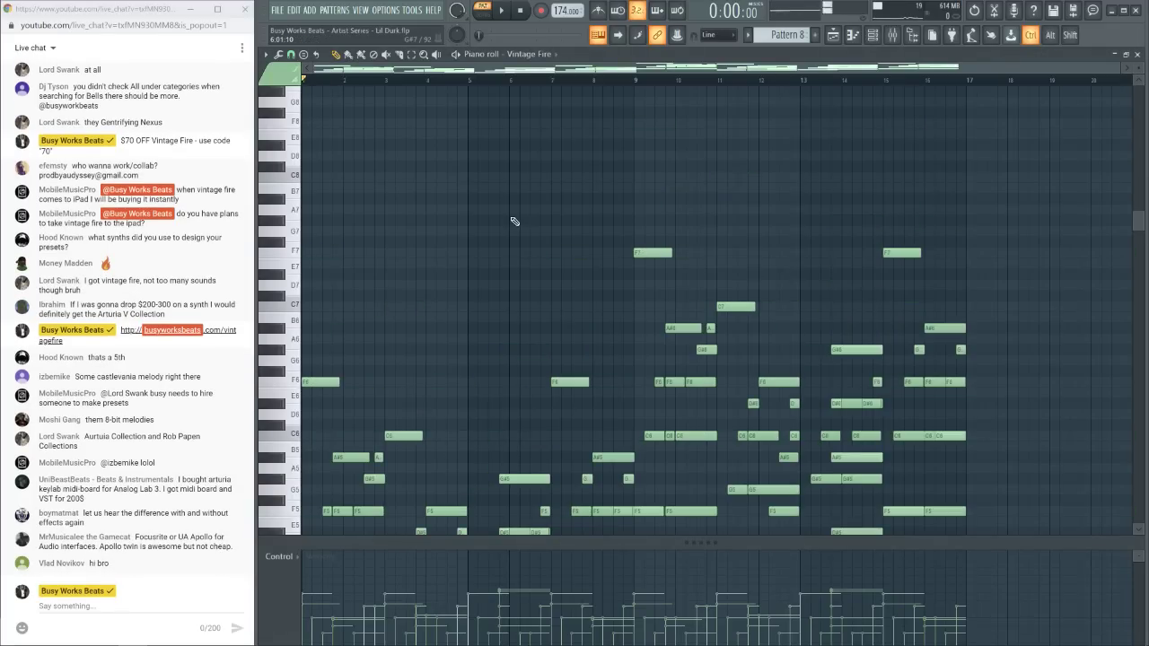
key(space)
key(space)
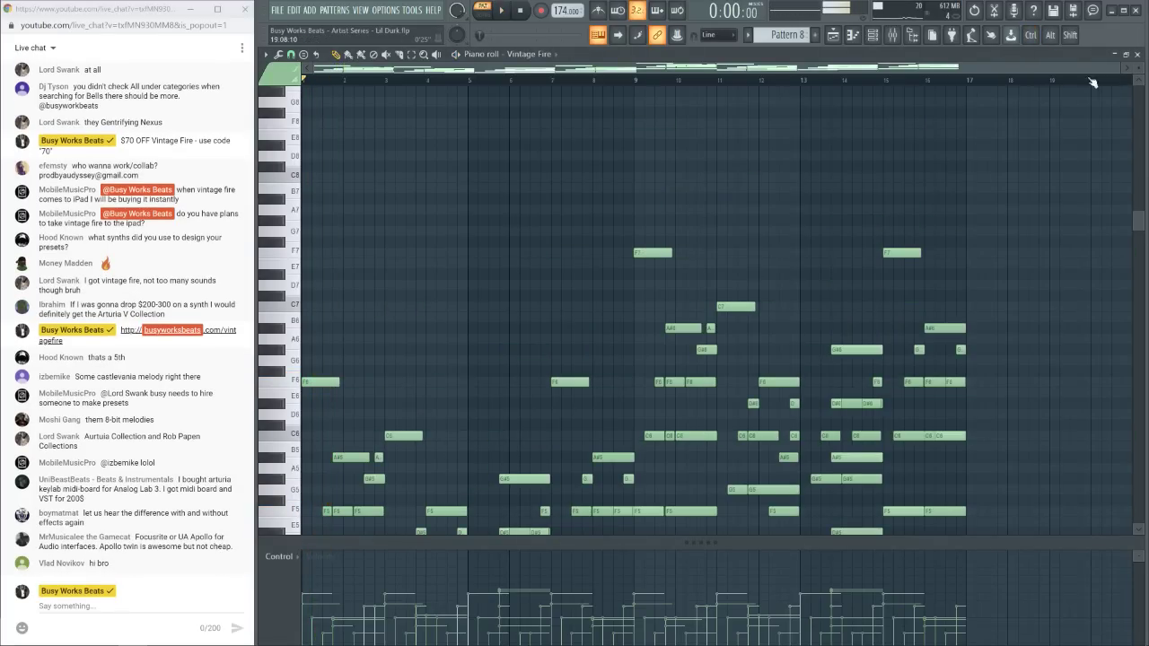
Audition Vintage Fire's Bell - Danger EXP 2 with layer 1 volume at maximum, and switch to the preset Bell - Dark EXP1
click(1137, 56)
click(672, 296)
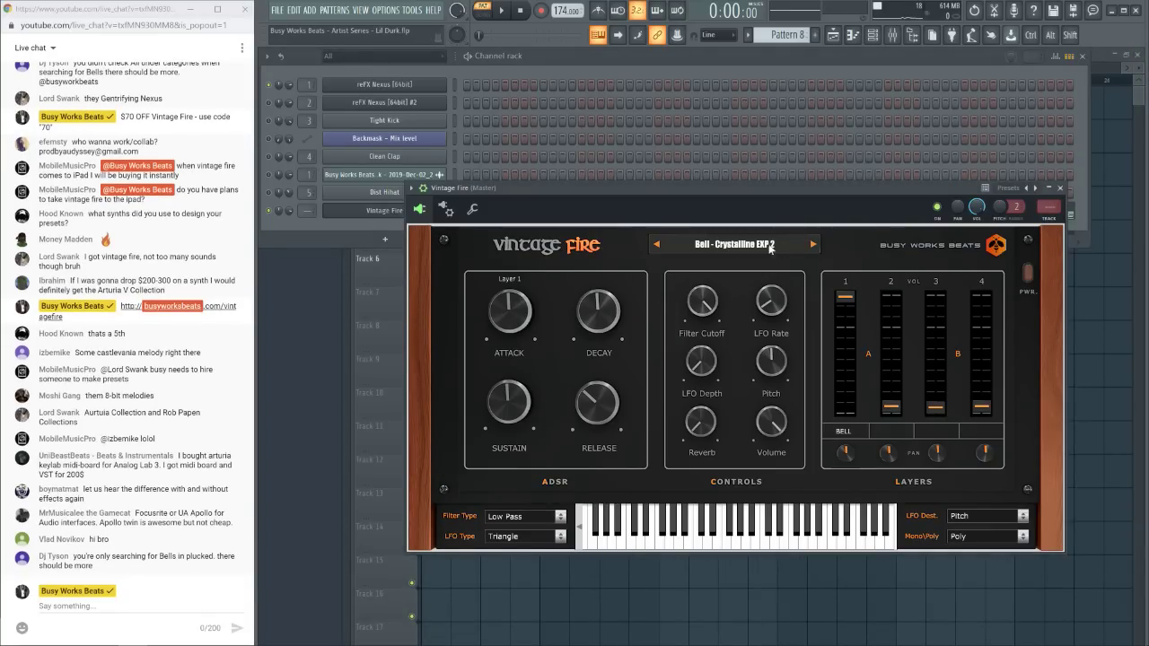
scroll(734, 247, down, 1)
key(space)
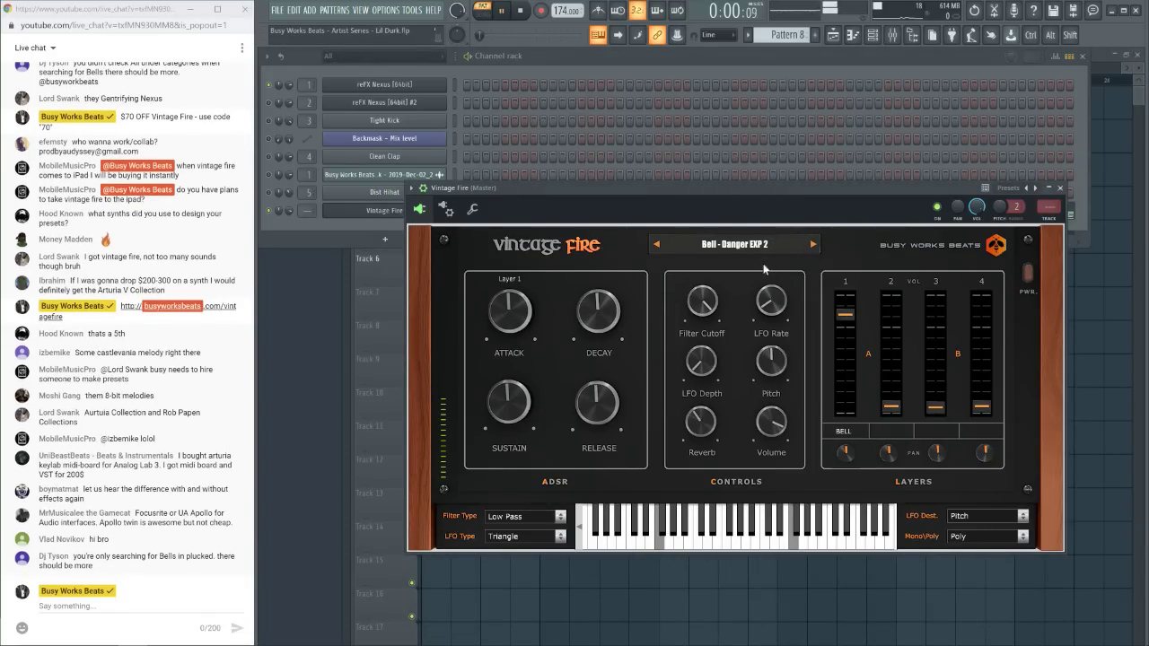
drag(840, 338, 848, 319)
key(space)
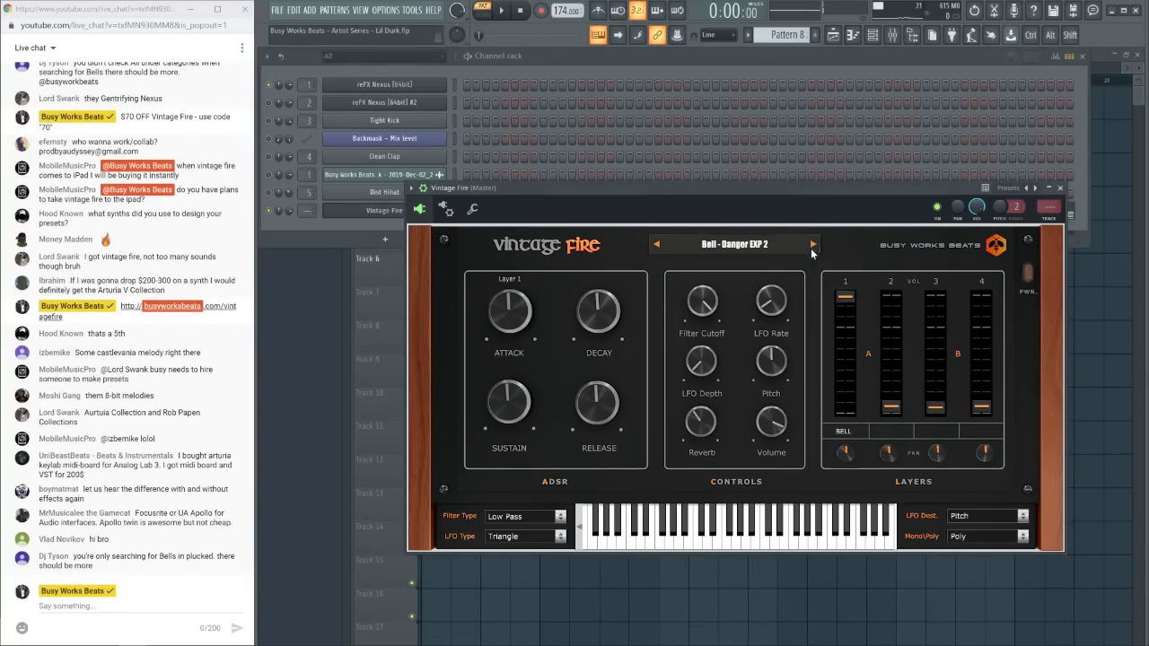
click(810, 247)
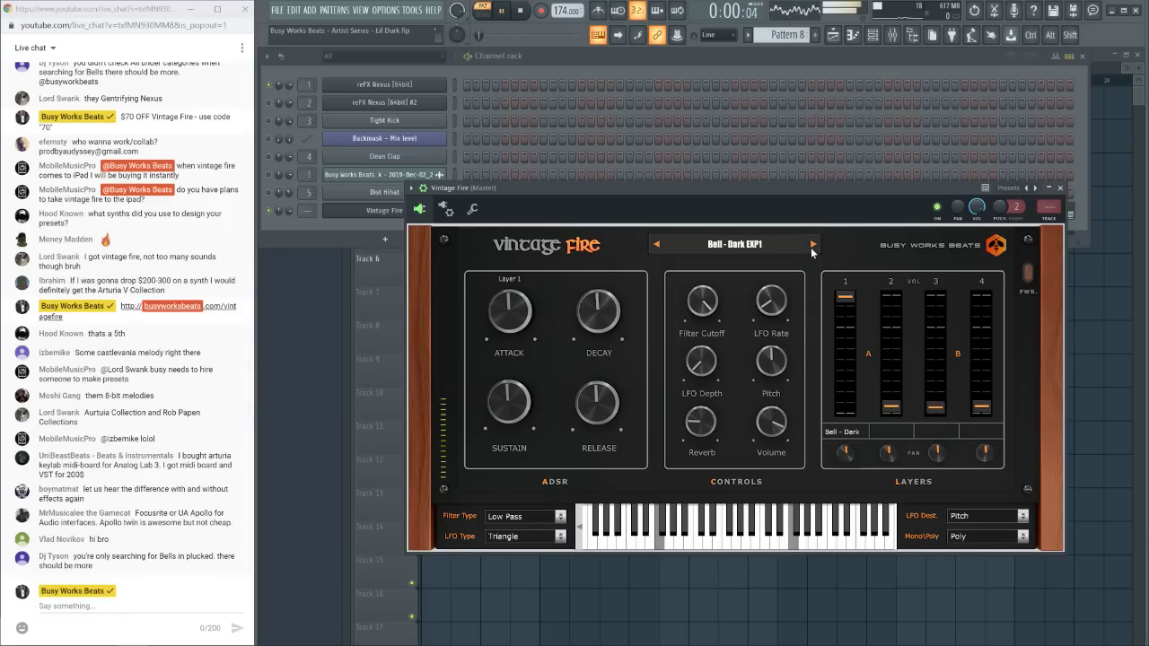
key(space)
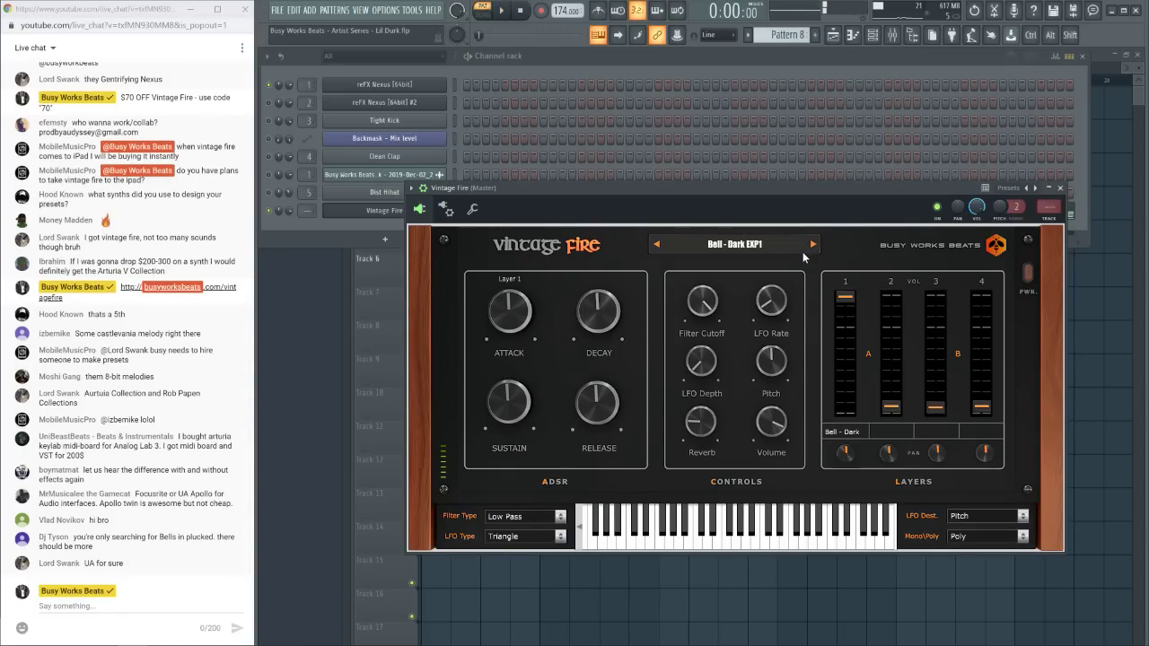
Search all categories of the Nexus factory presets for "bell" and load VZ Bells 2
click(406, 83)
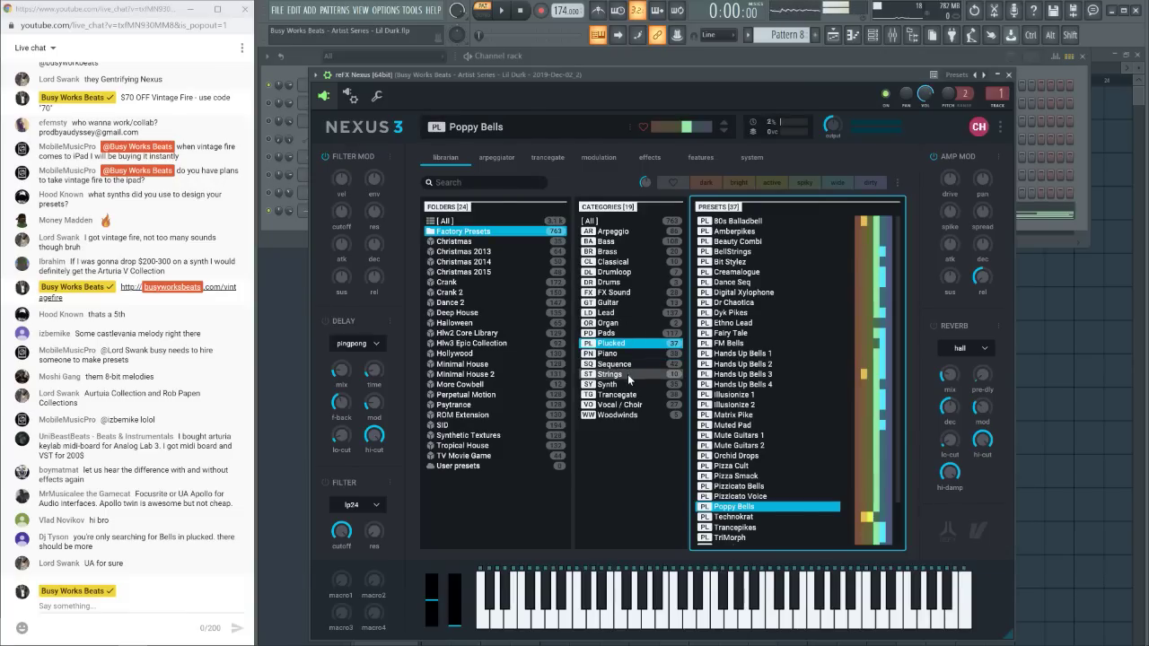
click(507, 234)
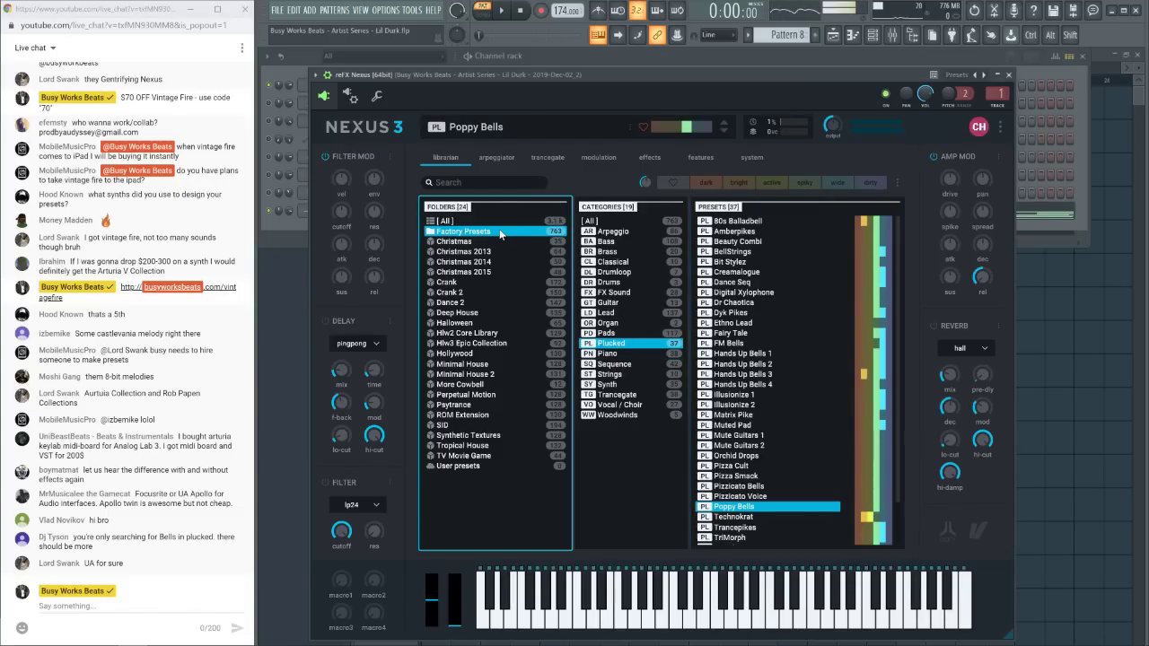
click(589, 221)
click(485, 182)
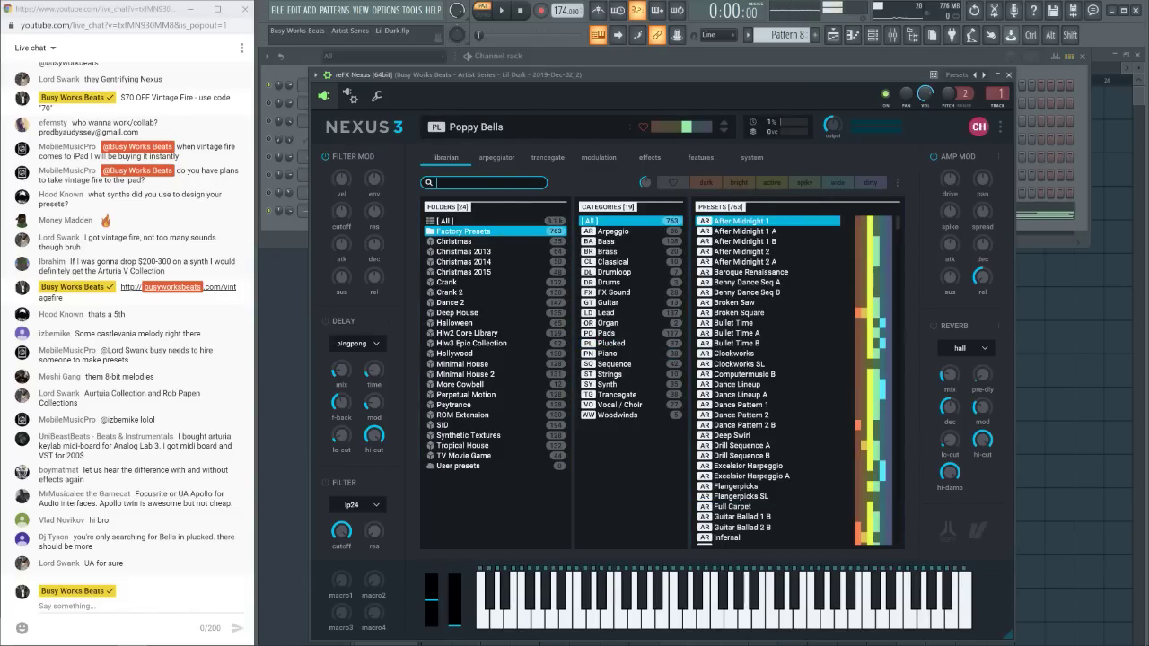
text(bell)
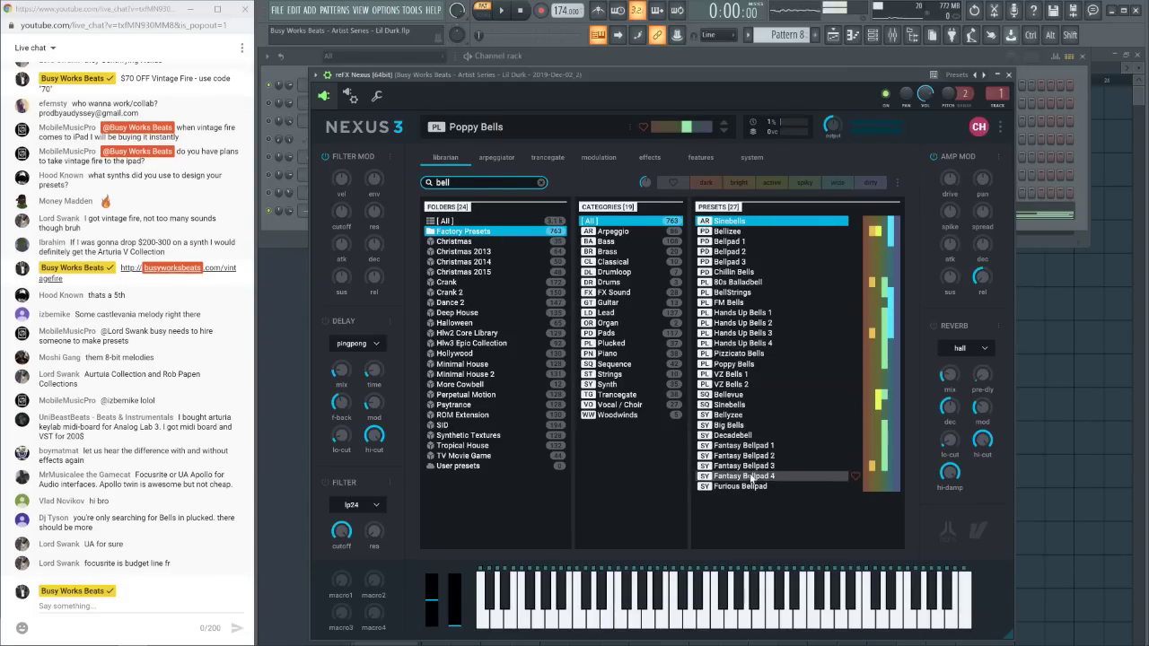
click(754, 385)
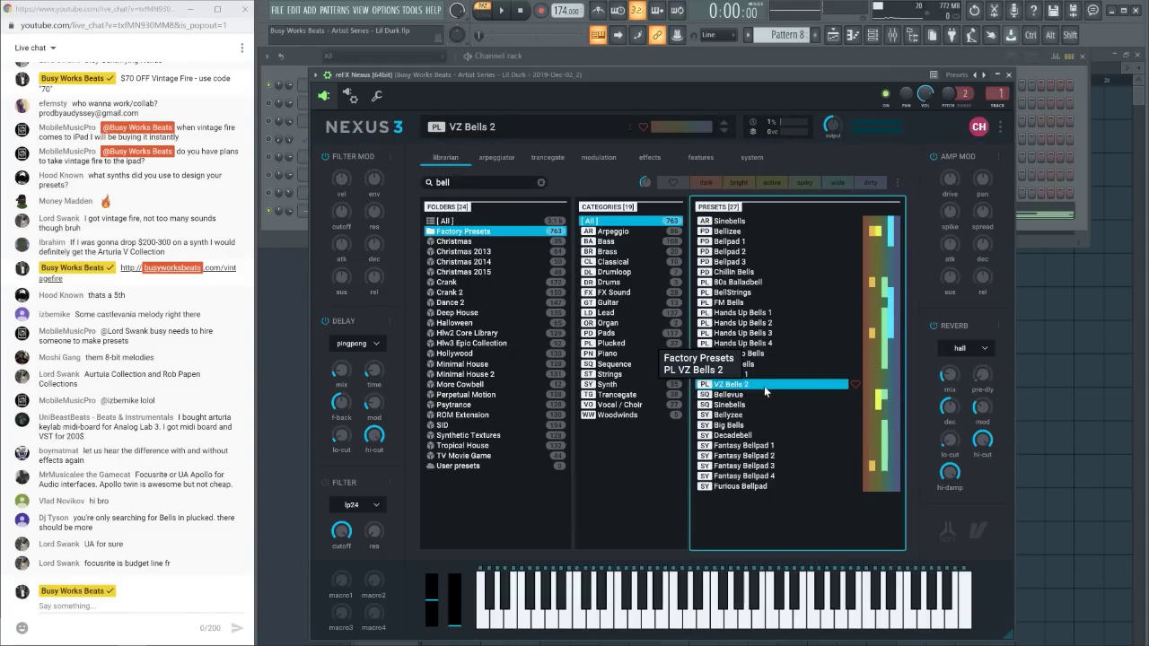
Switch to Pattern 2 and play the playlist arrangement from the start in song mode
click(615, 51)
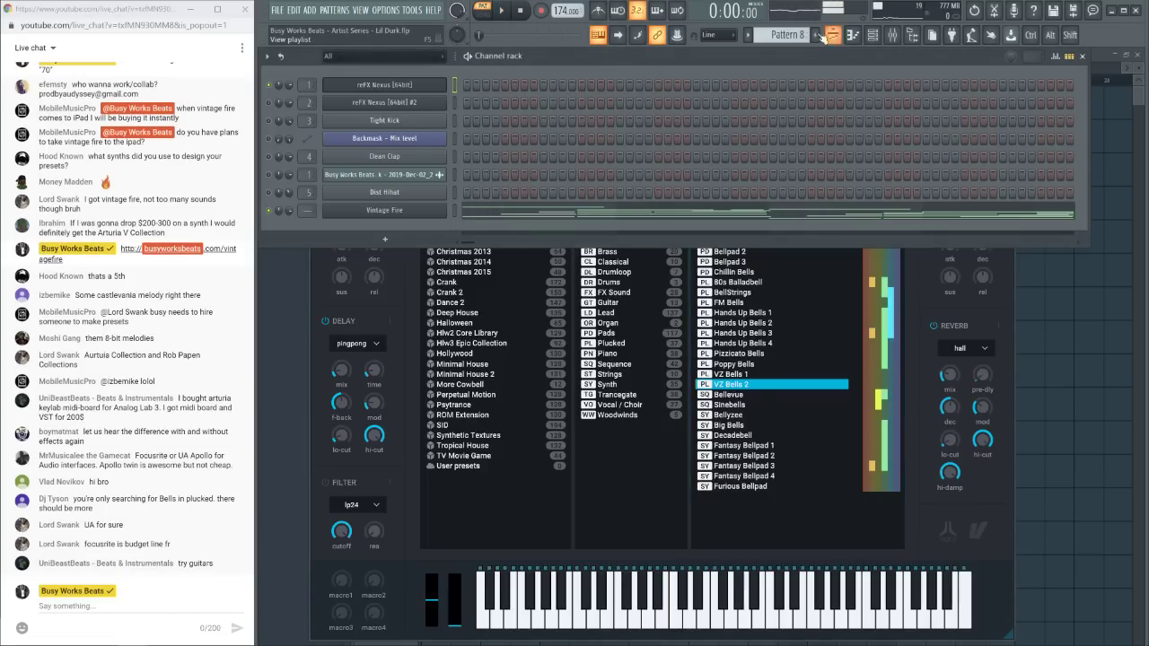
scroll(824, 36, up, 6)
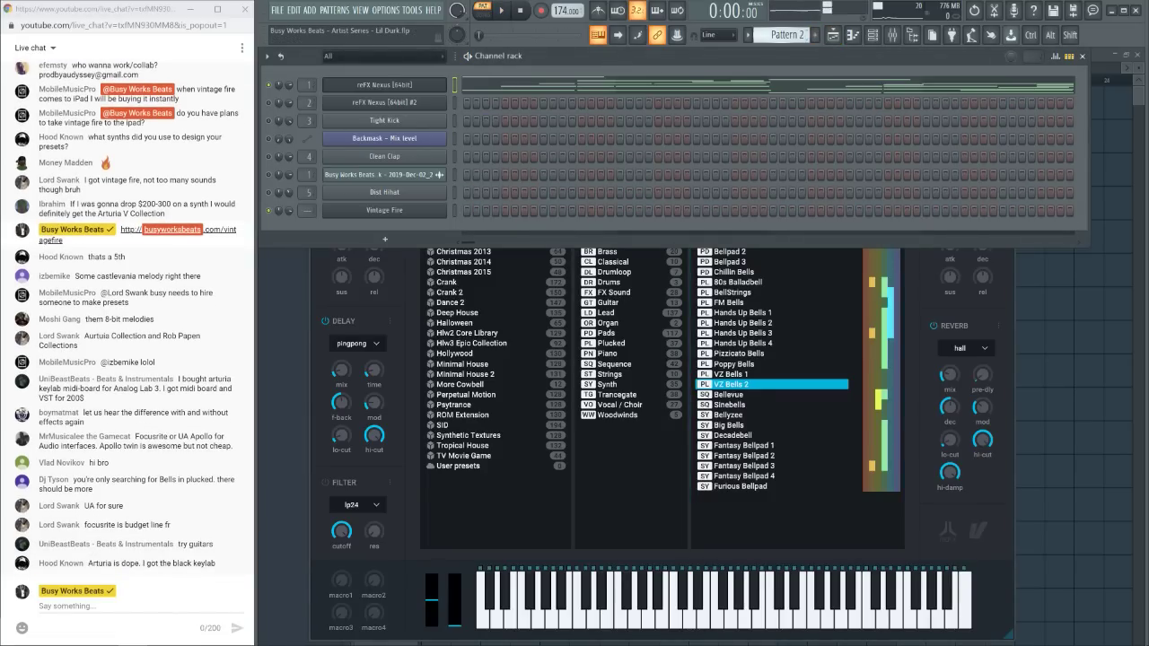
key(F5)
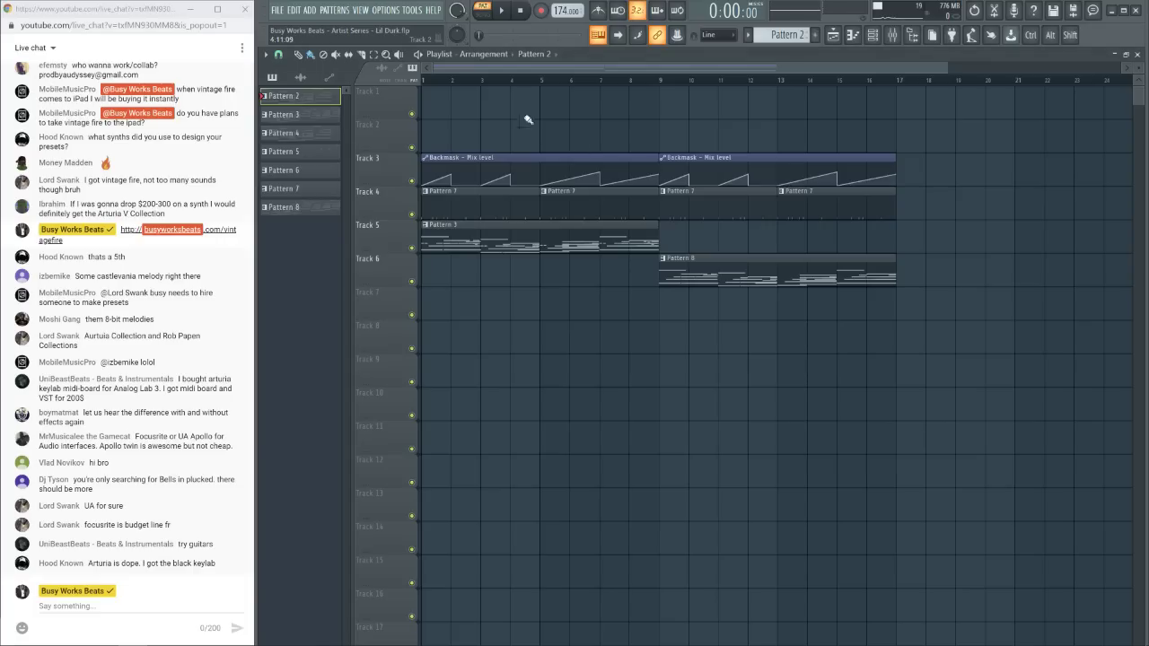
click(483, 12)
key(space)
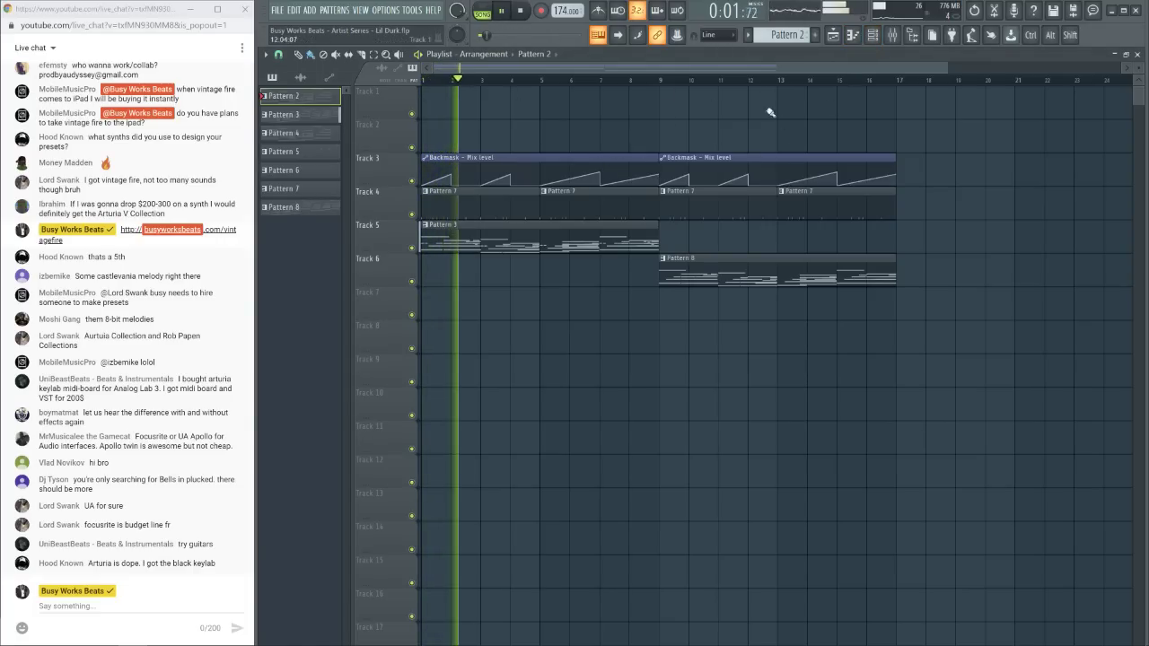
Search the Nexus factory presets for "bell" again, then close the synth and stop playback
click(871, 38)
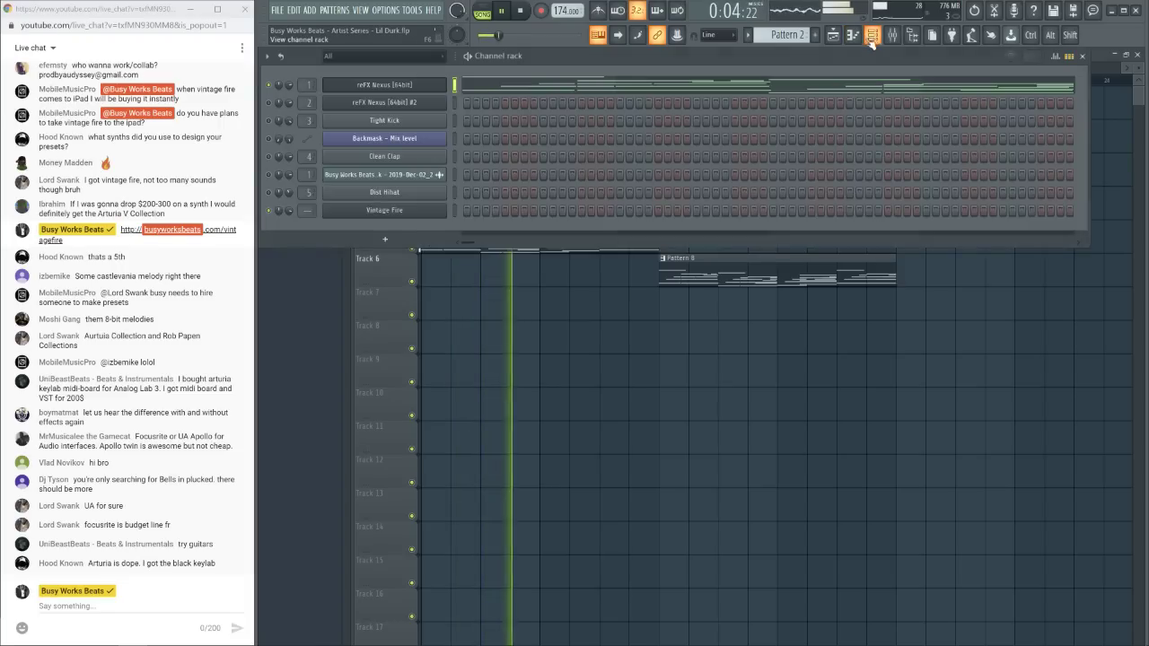
click(422, 85)
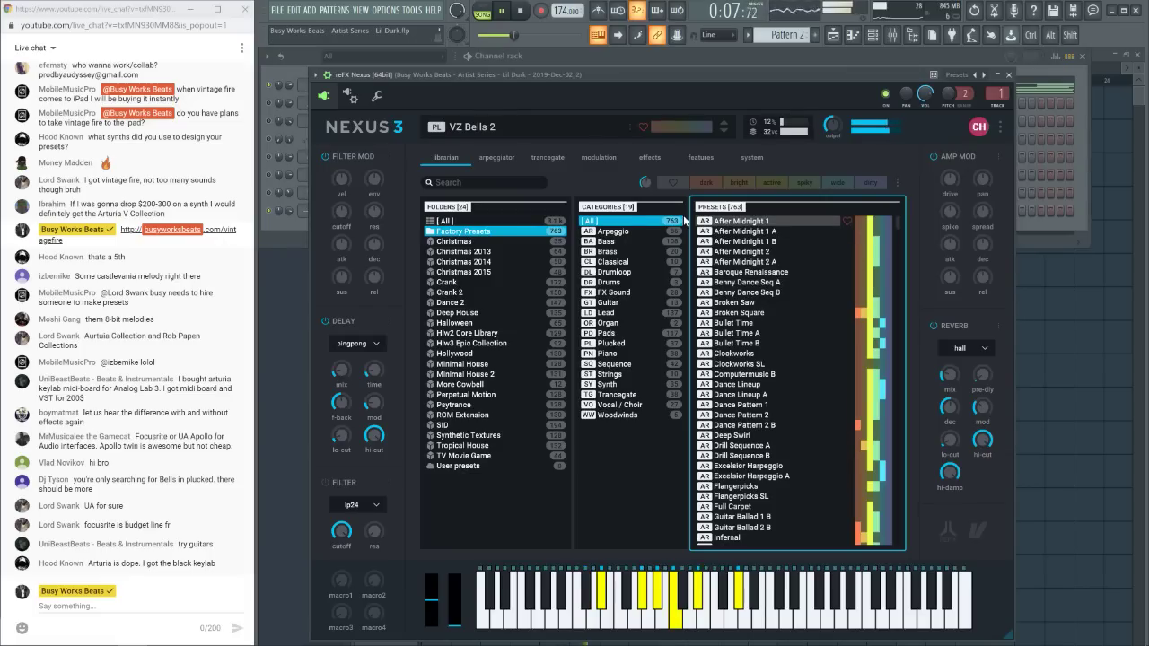
click(489, 183)
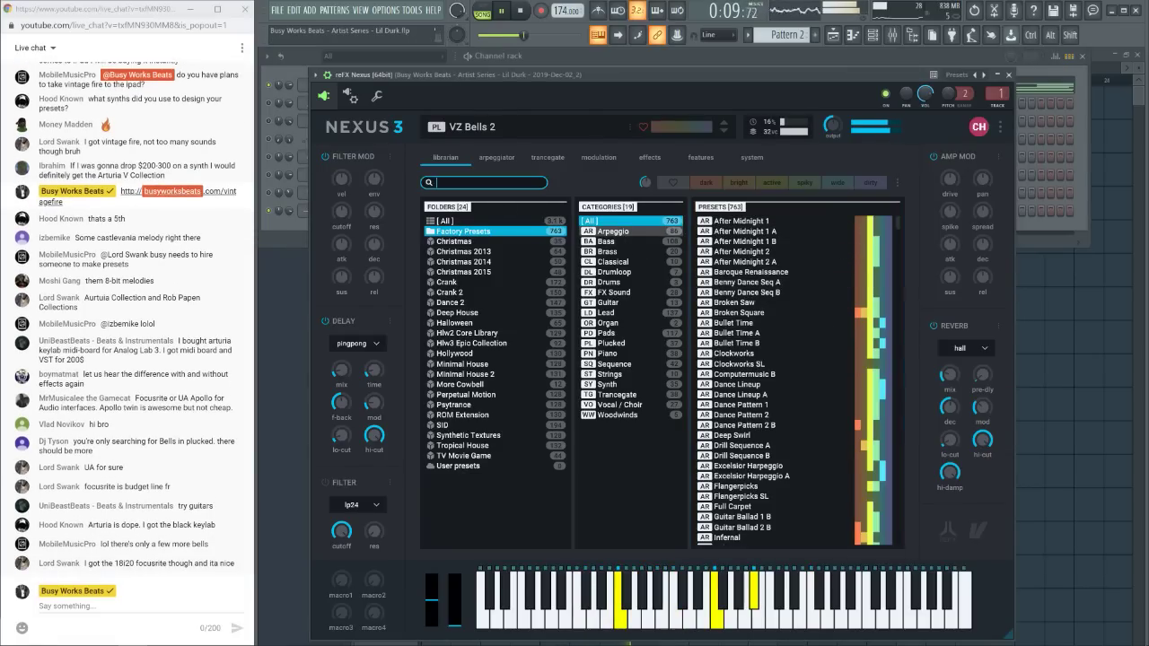
text(bell)
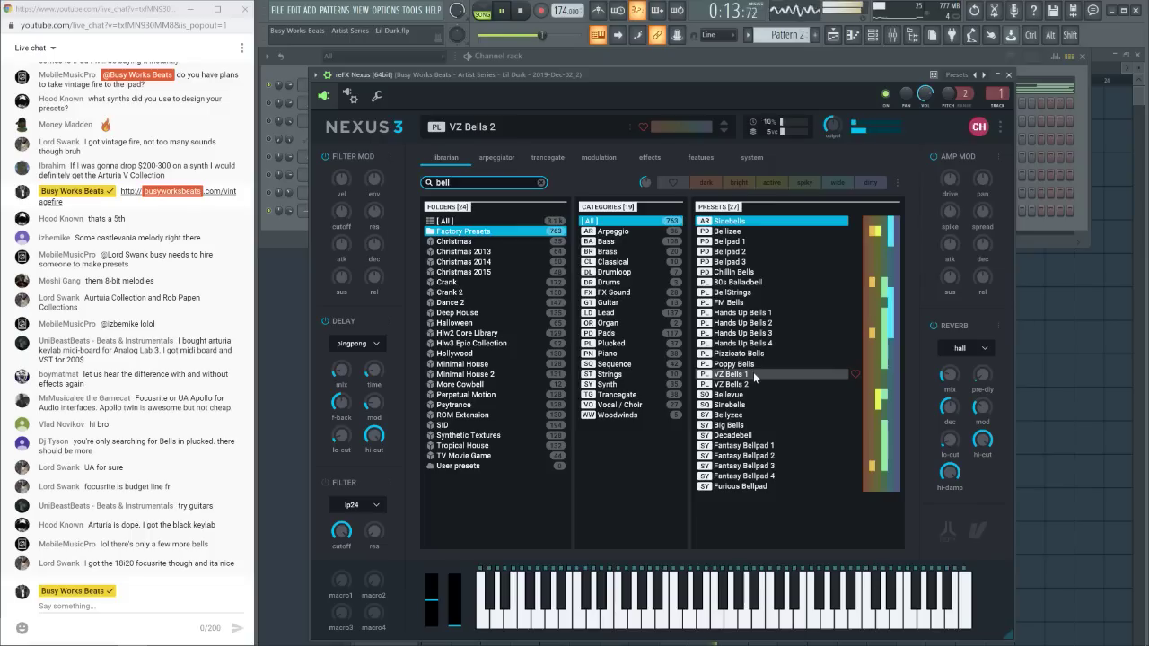
click(1009, 75)
key(space)
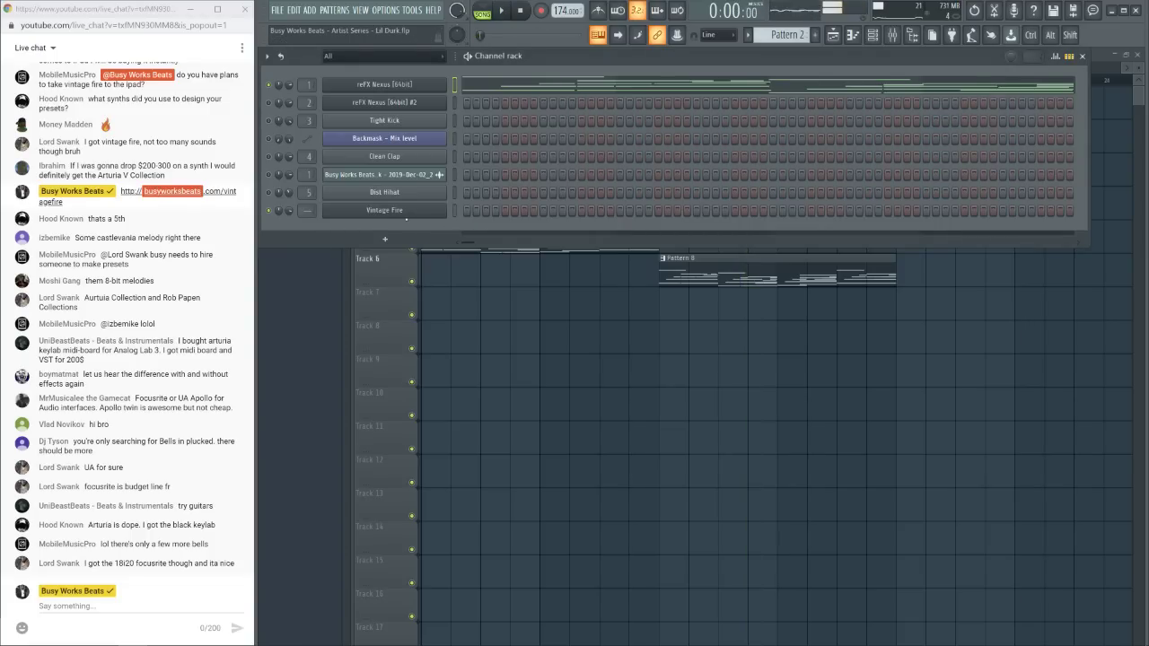
Select playlist bars 8 to 9 as the loop region and play the change from Pattern 3 to Pattern 8
click(399, 213)
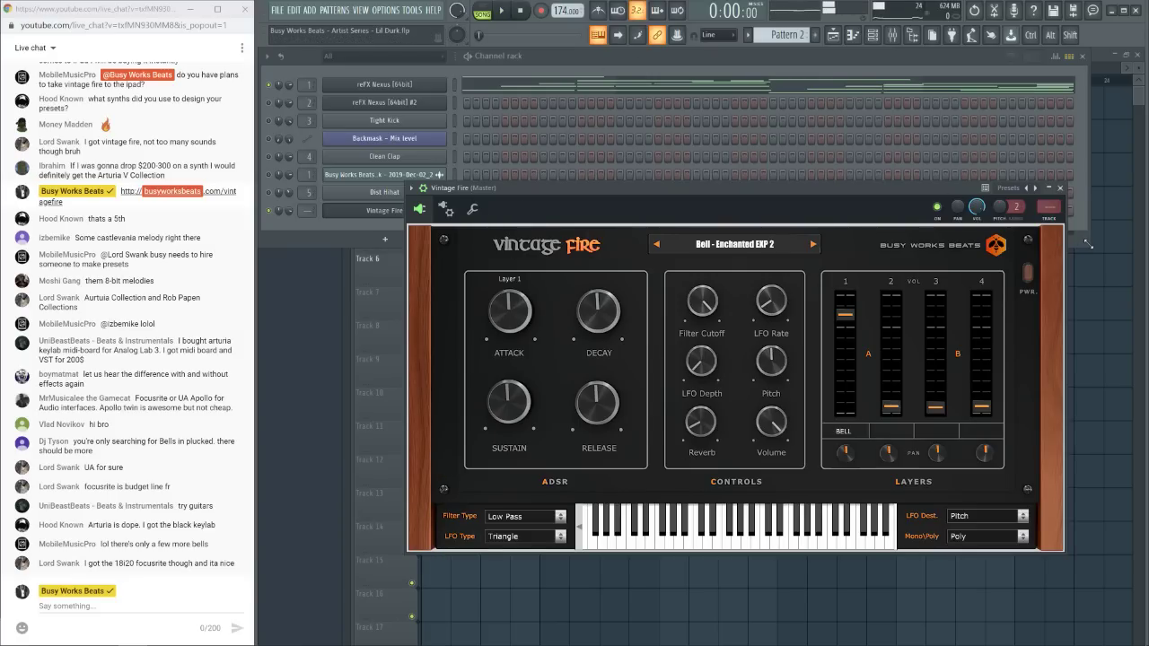
key(F12)
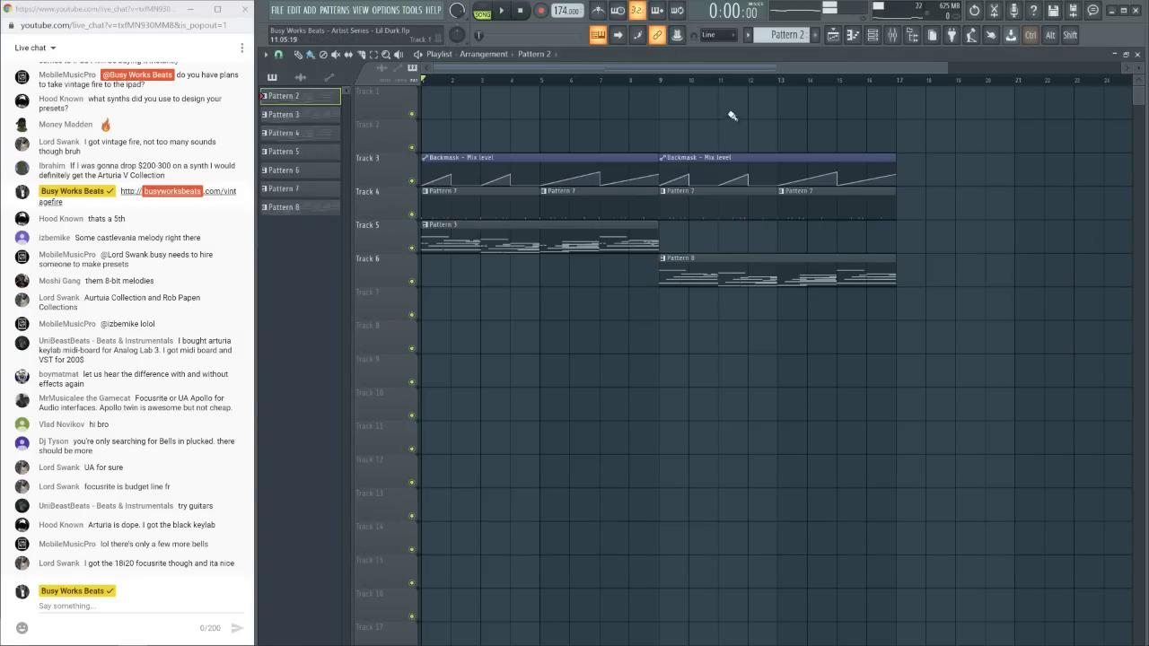
click(634, 82)
key(space)
key(F6)
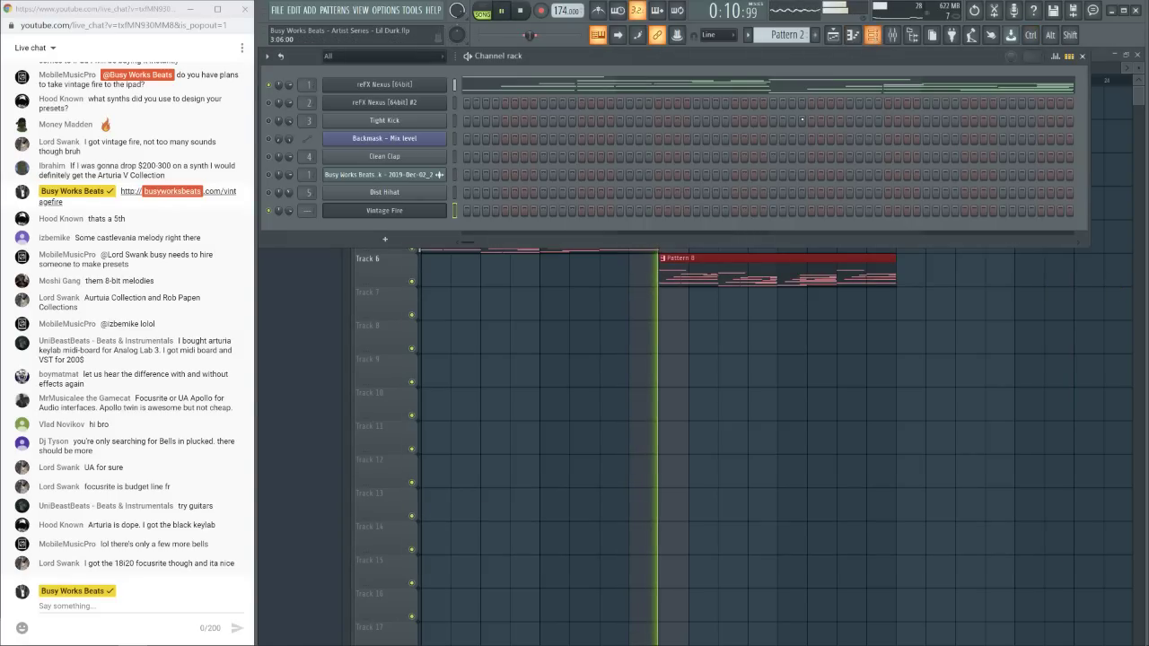
key(space)
key(space)
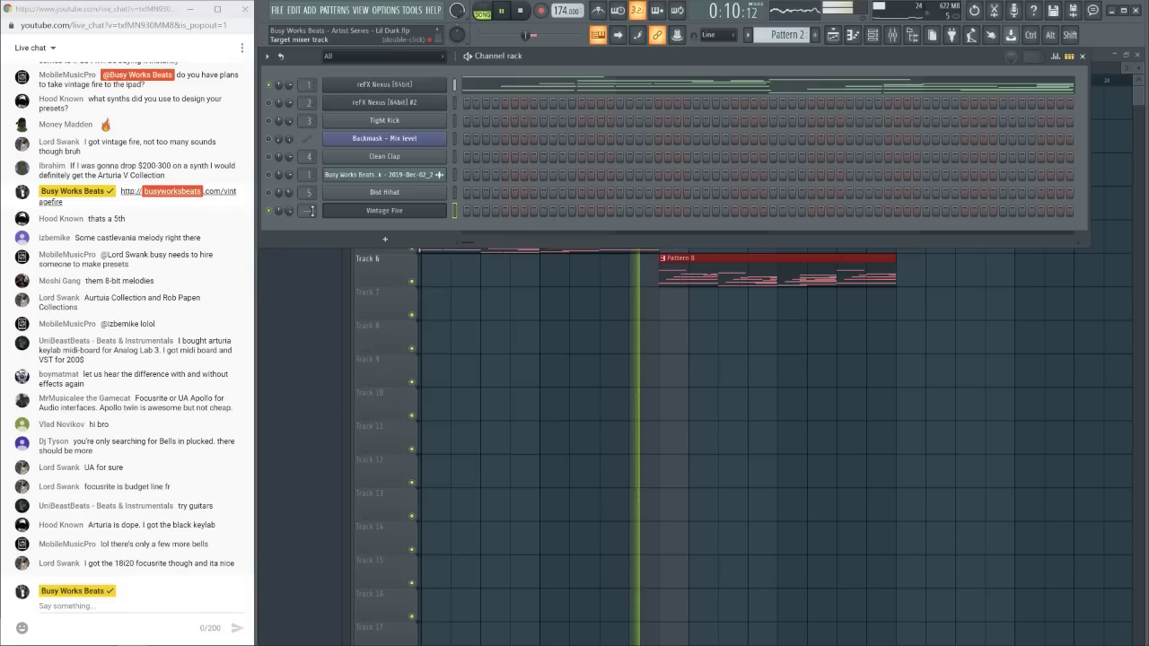
Audition Vintage Fire's bell presets over the loop from Bell - Enchanted EXP 2 through Fangs, Full and Halloween to Bell - Havoc EXP 2
click(370, 215)
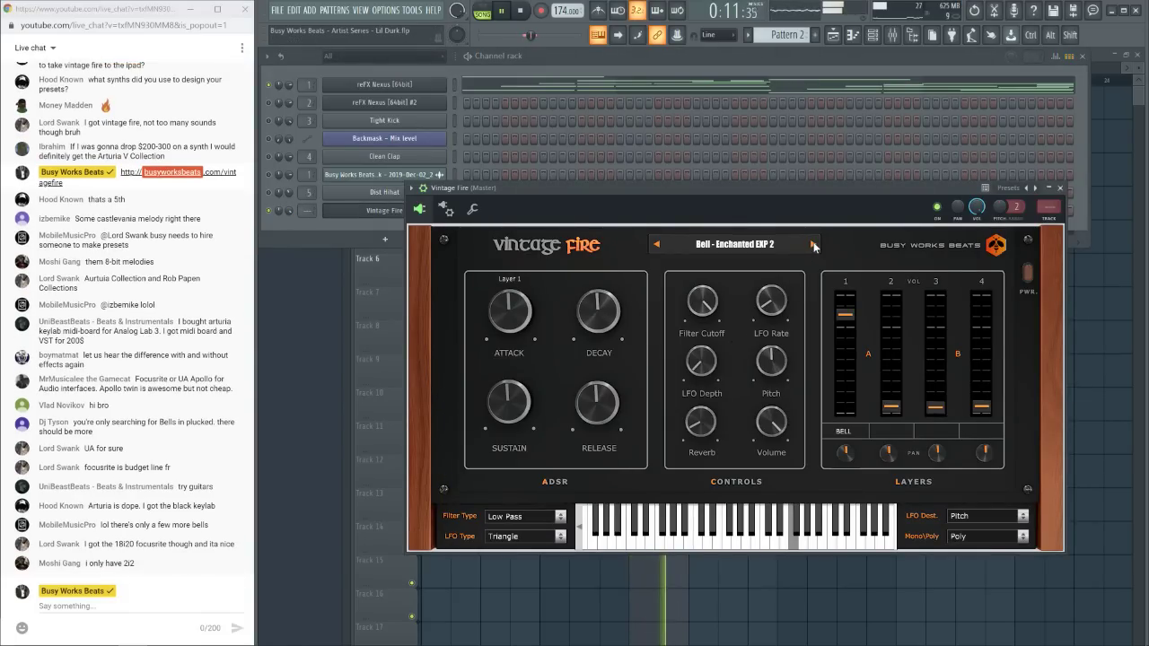
click(813, 245)
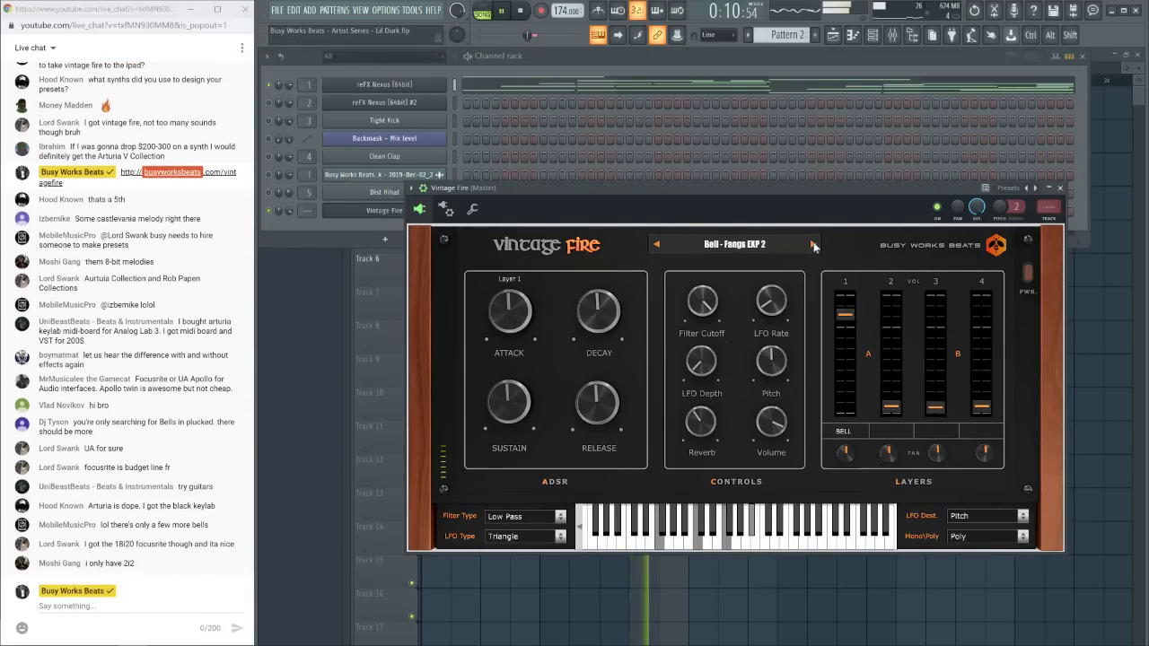
click(813, 245)
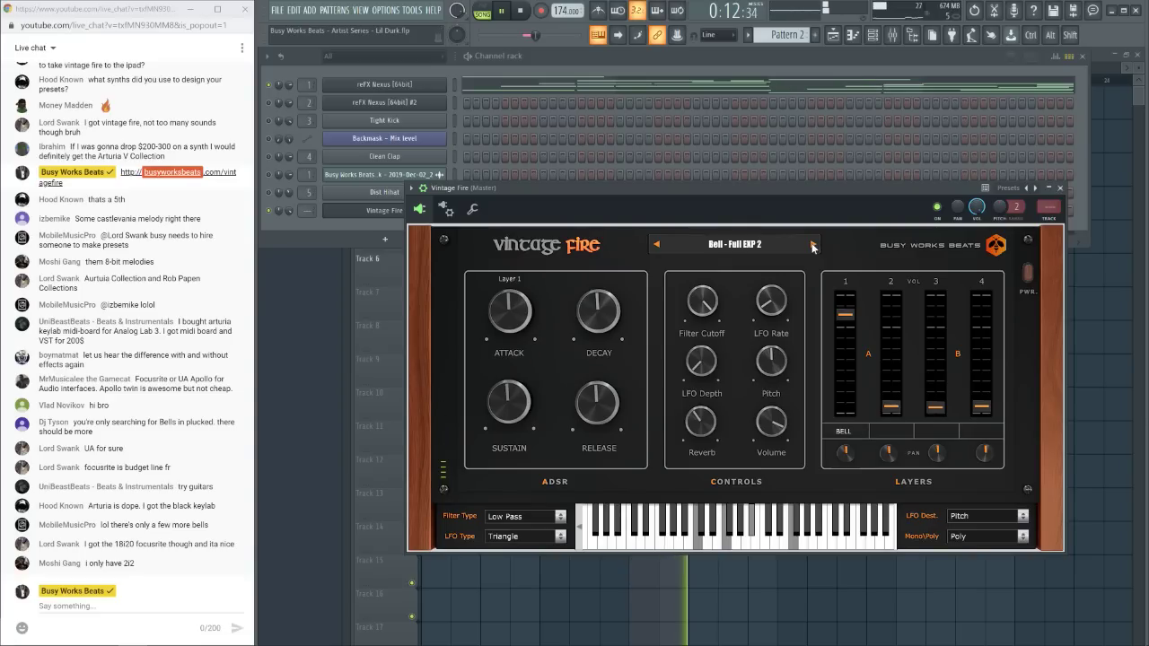
click(813, 245)
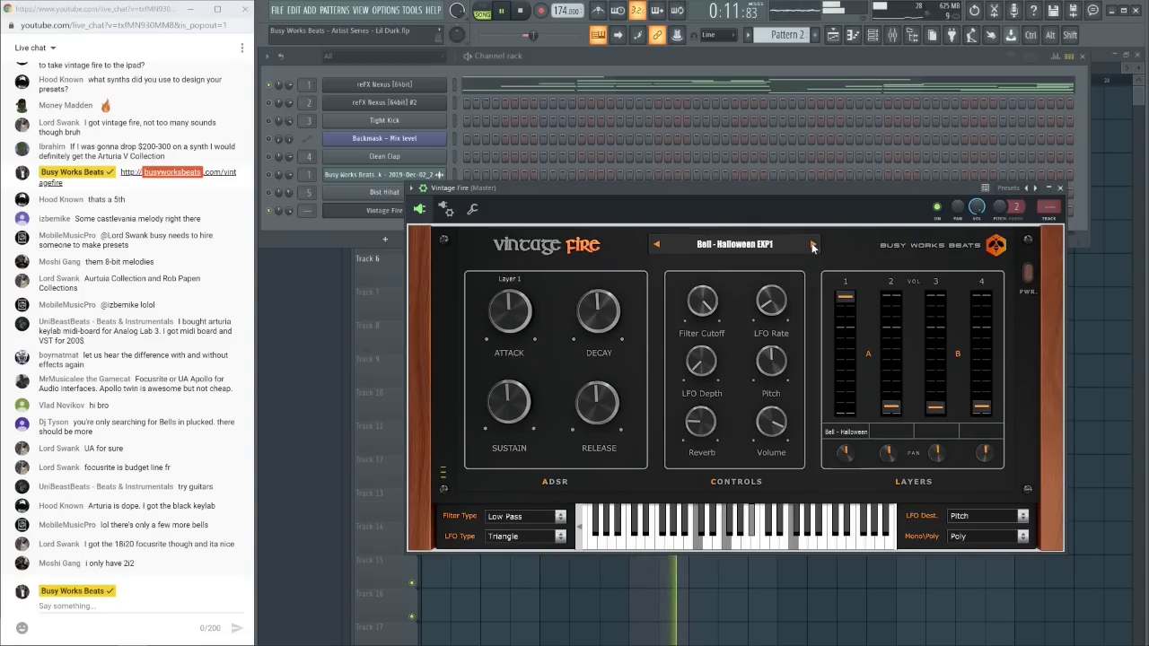
click(813, 245)
click(584, 59)
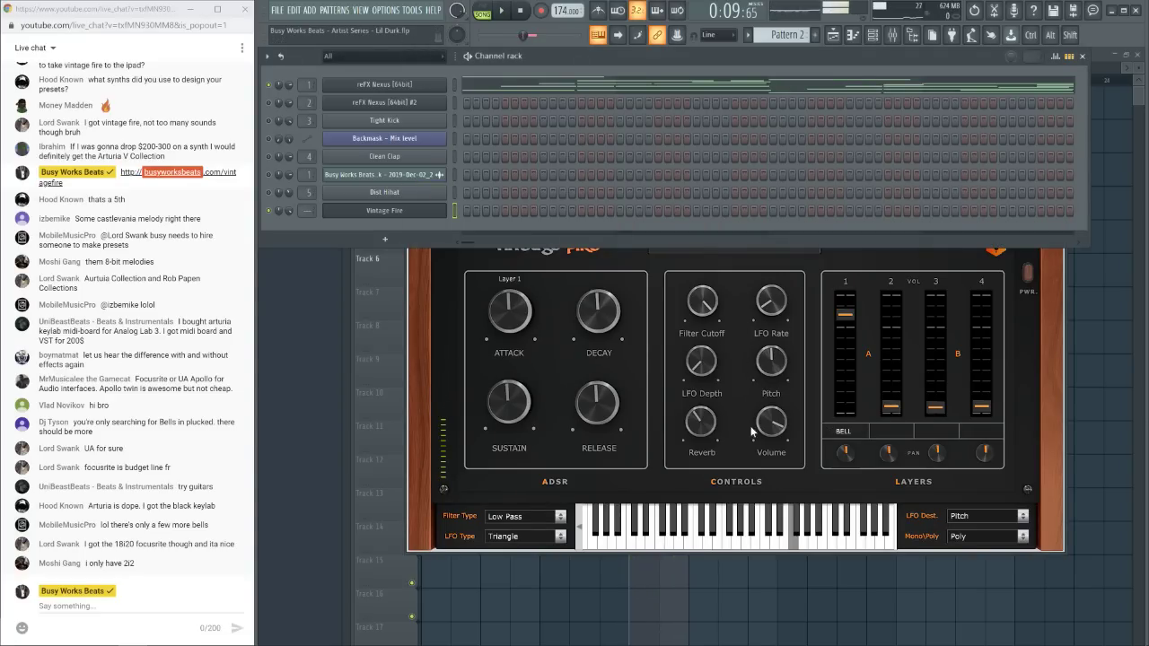
click(763, 264)
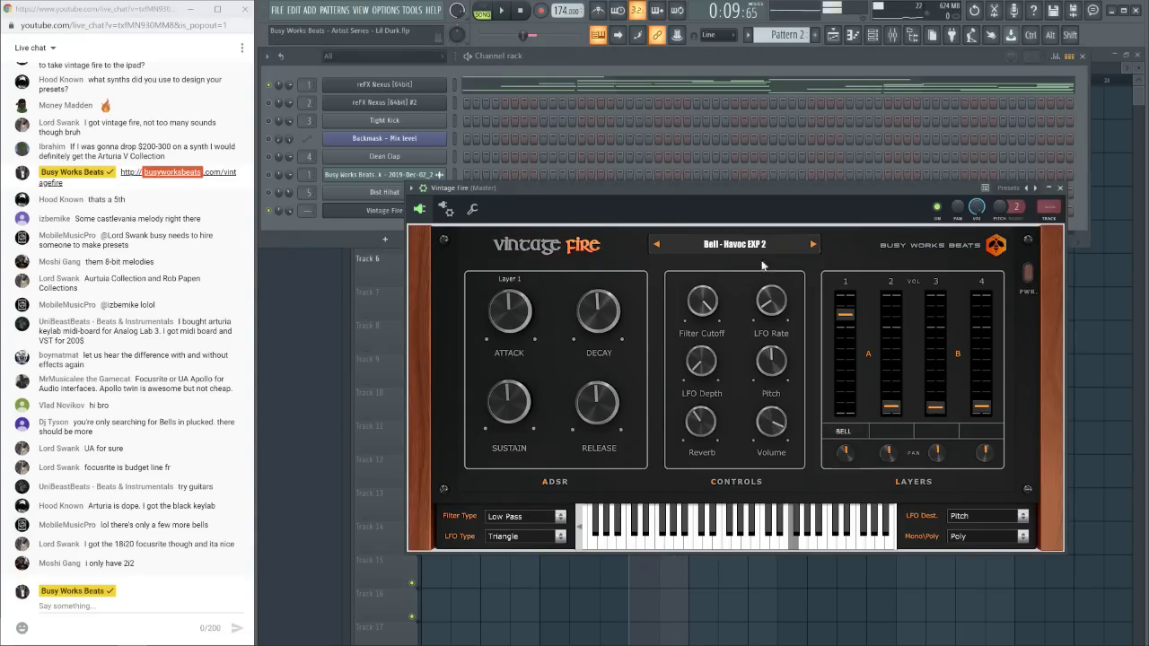
Compare Bell - Halloween EXP1 and Bell - Havoc EXP 2, load Bell - Magic EXP1 and play it over the looped bars
click(658, 246)
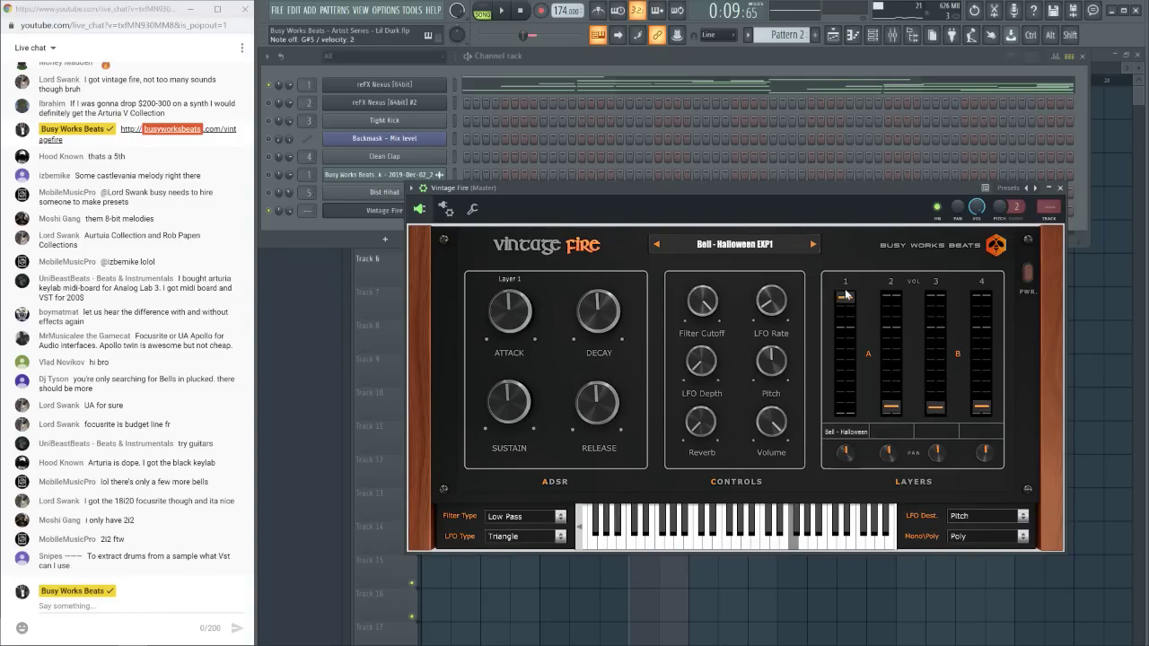
click(812, 245)
click(808, 249)
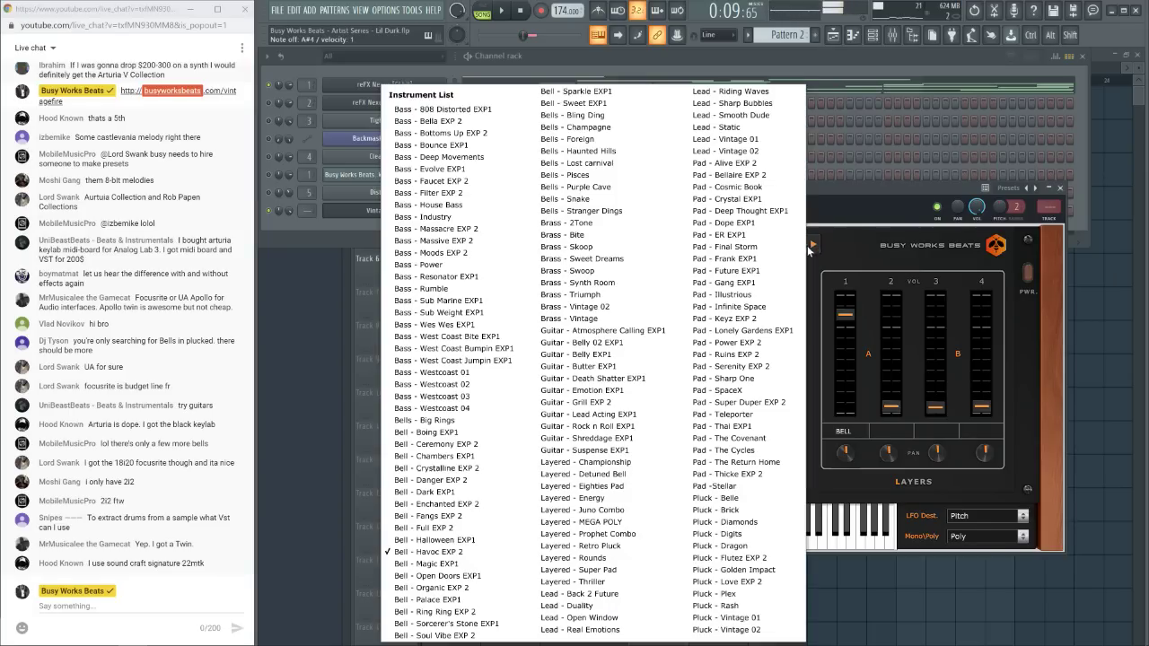
click(819, 245)
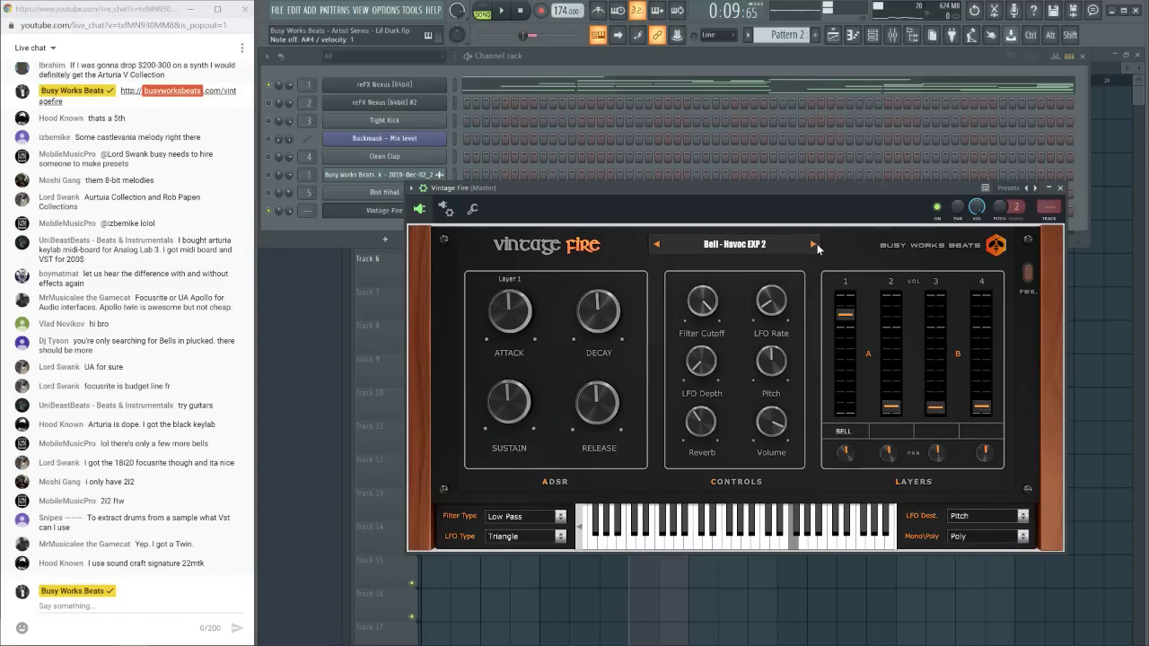
click(814, 244)
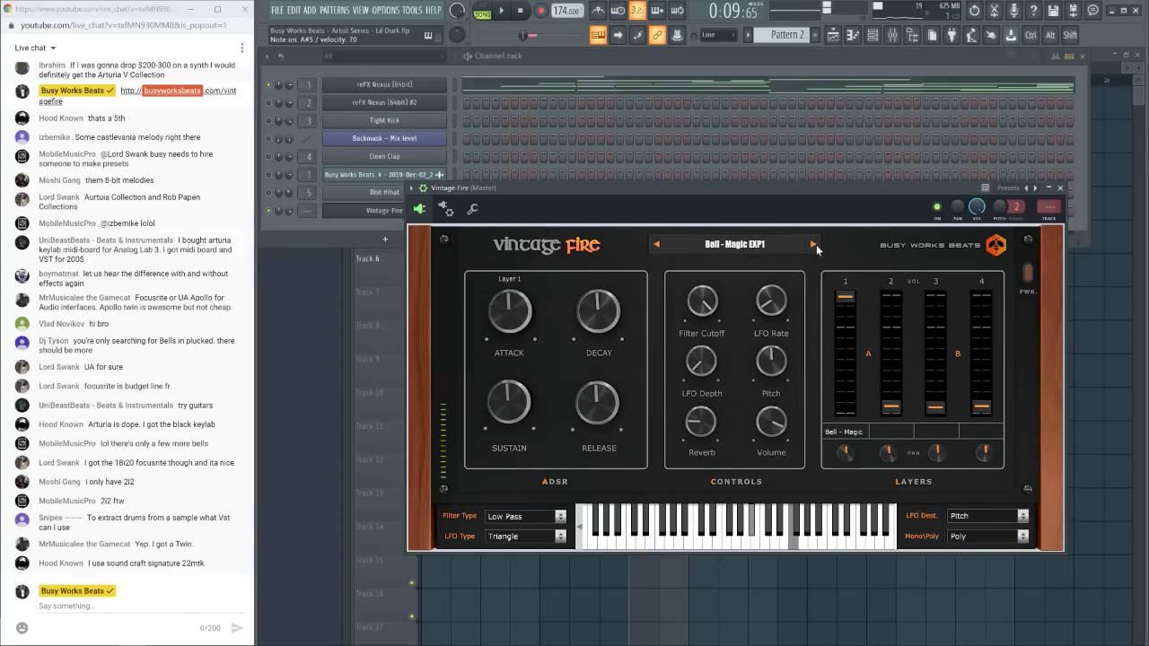
click(503, 12)
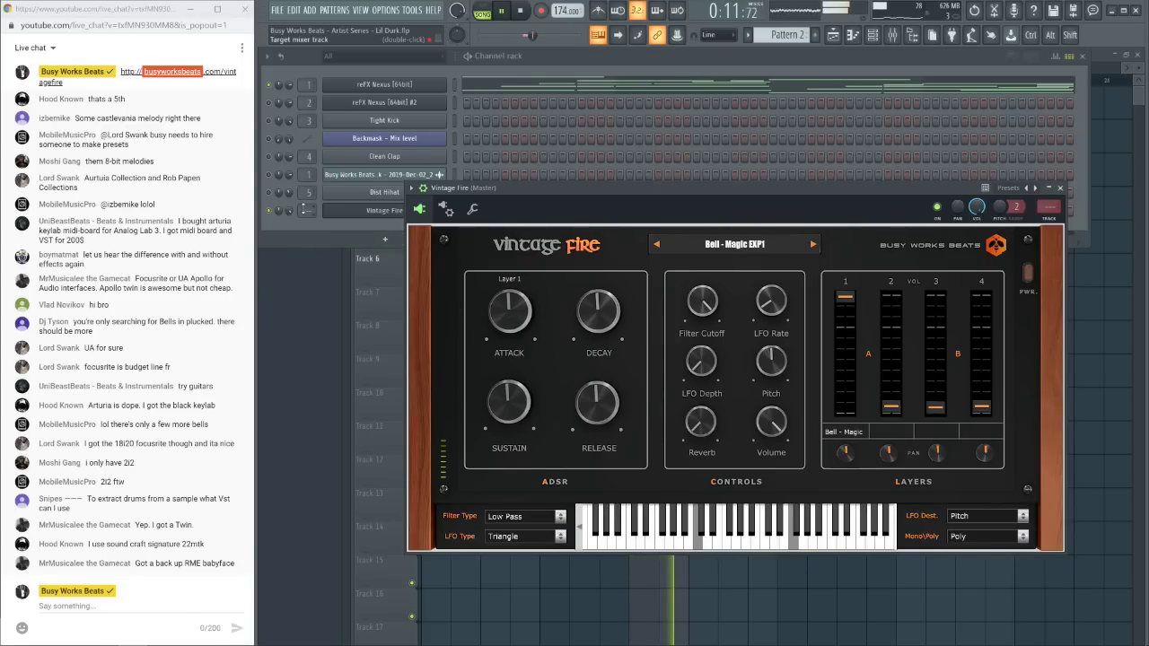
key(space)
click(302, 222)
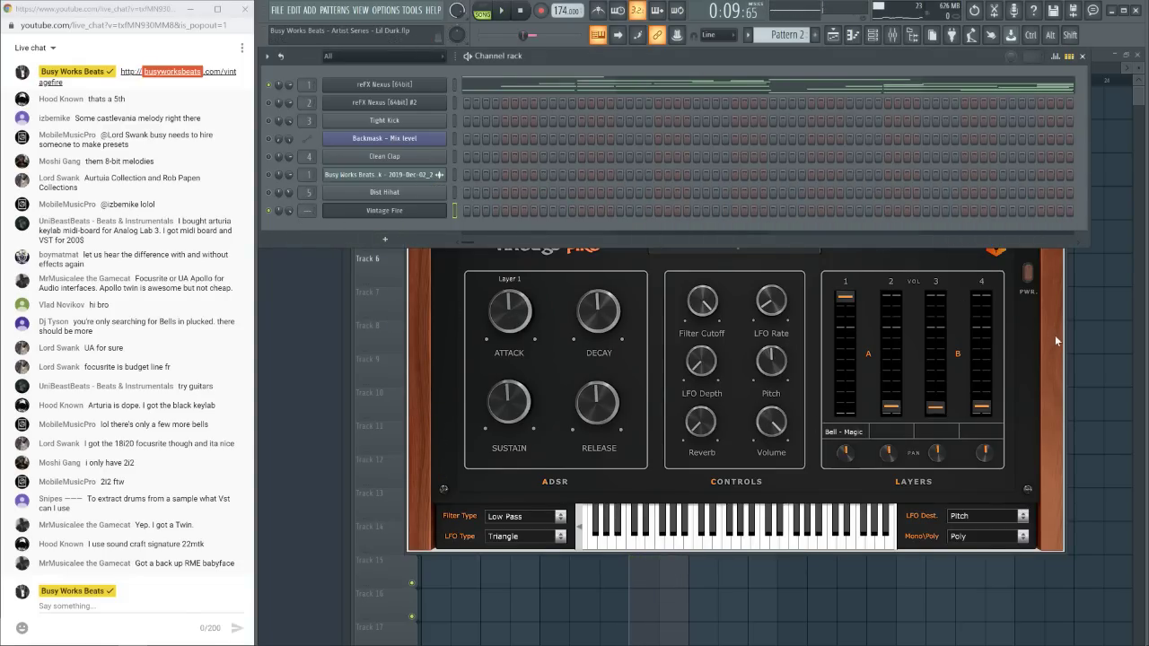
Clear the playlist's loop selection and play the whole arrangement from the start
key(F5)
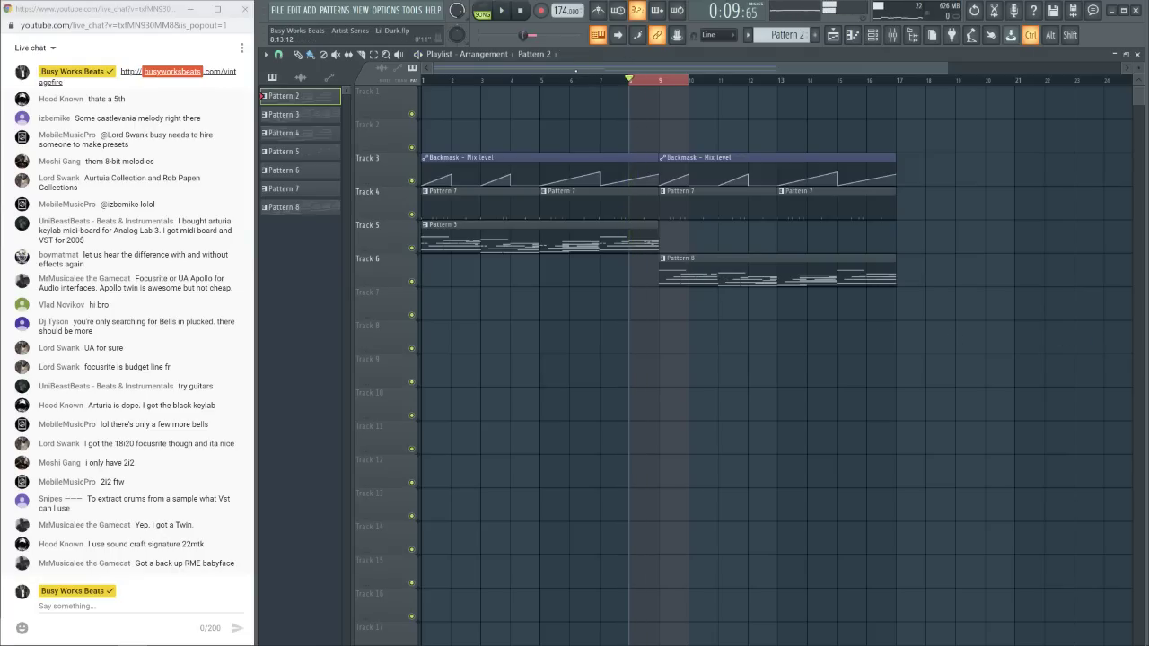
key(ctrl+d)
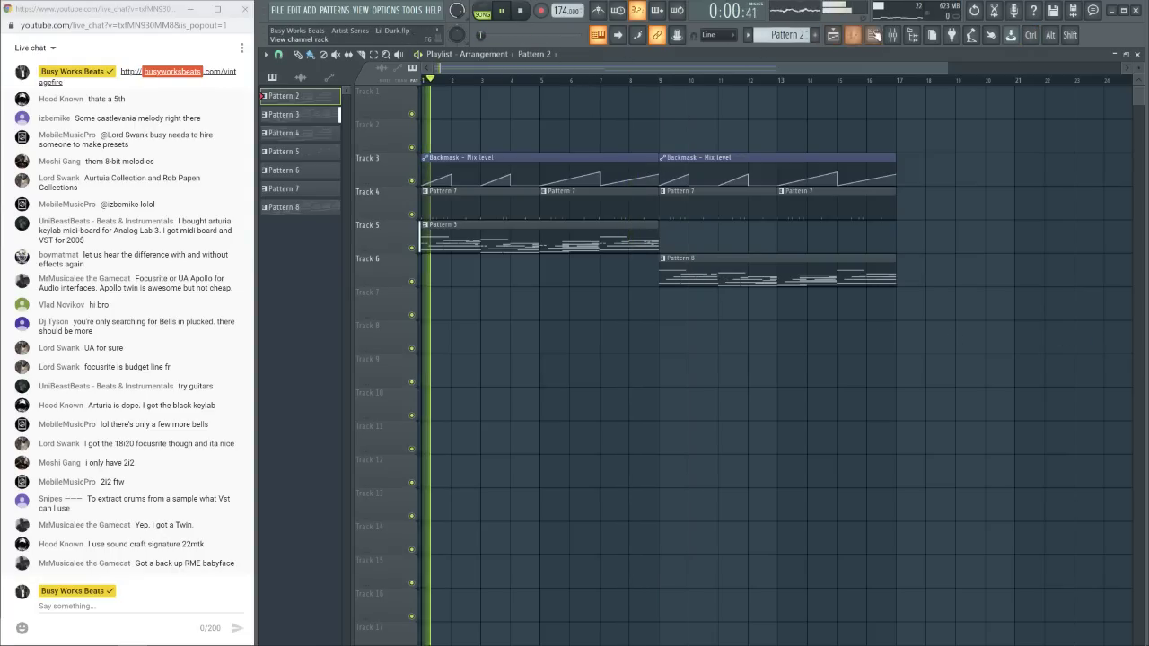
key(F6)
click(423, 85)
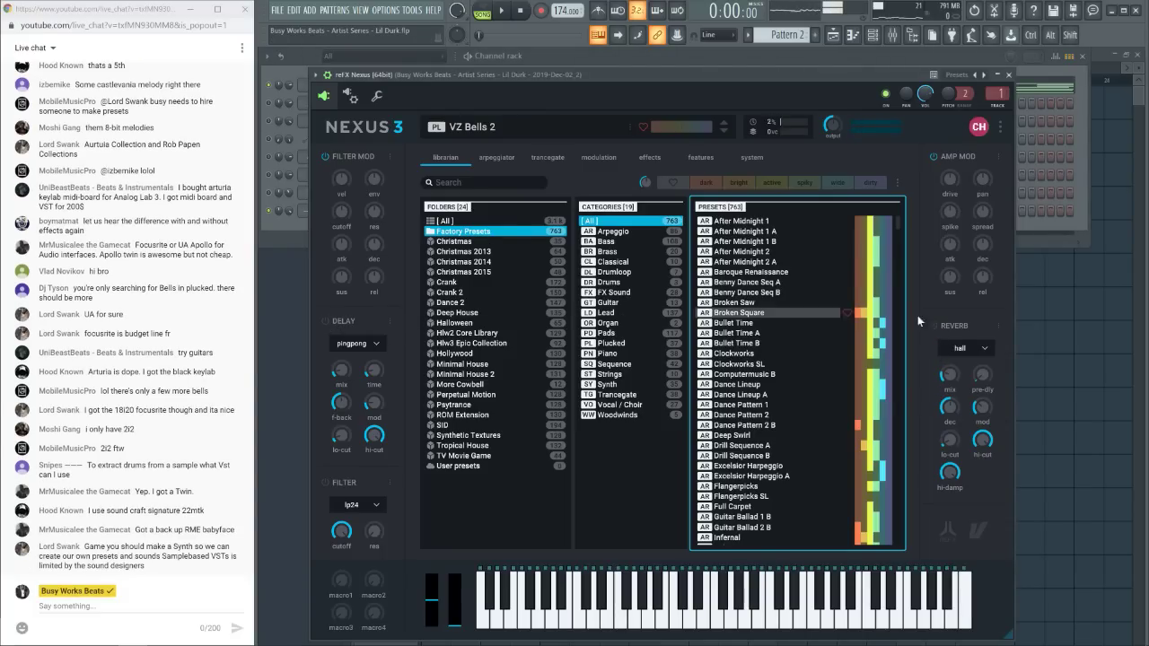
click(1111, 375)
key(space)
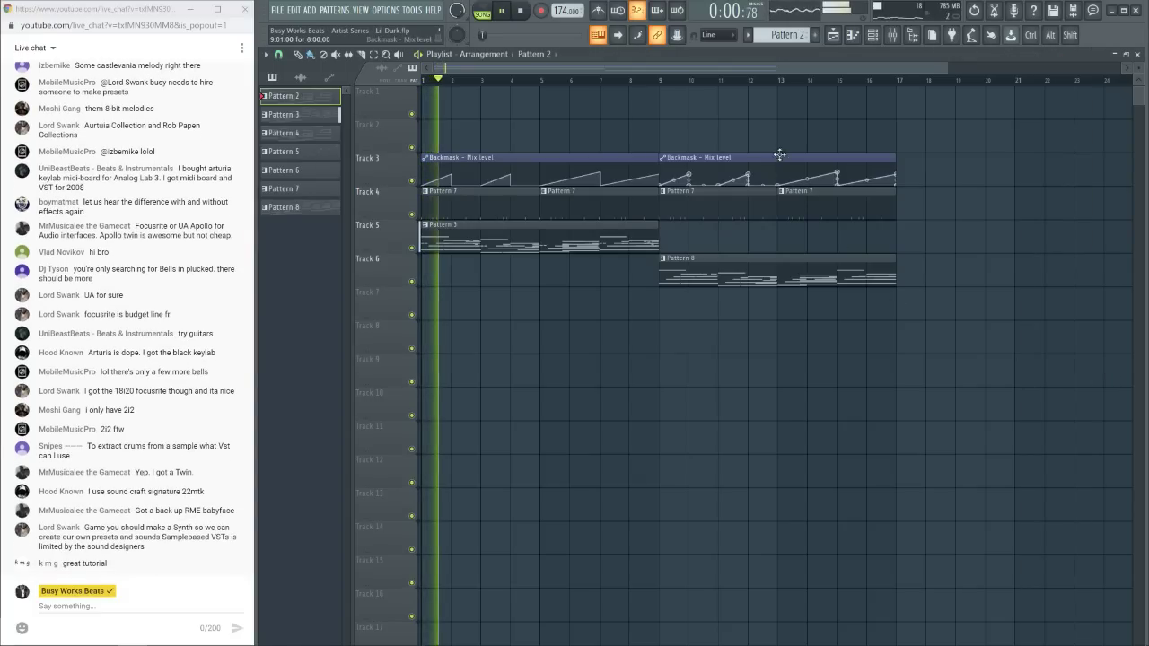
Examine Pattern 8's Vintage Fire notes in the piano roll and return to the playlist
double_click(743, 265)
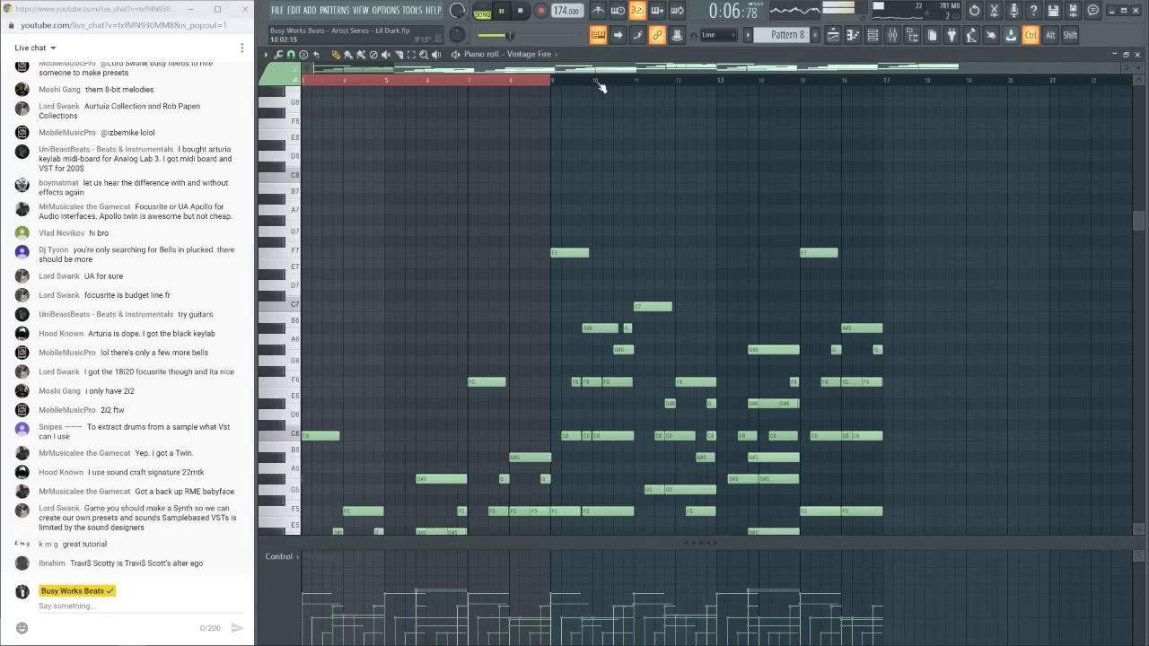
click(1137, 54)
click(762, 328)
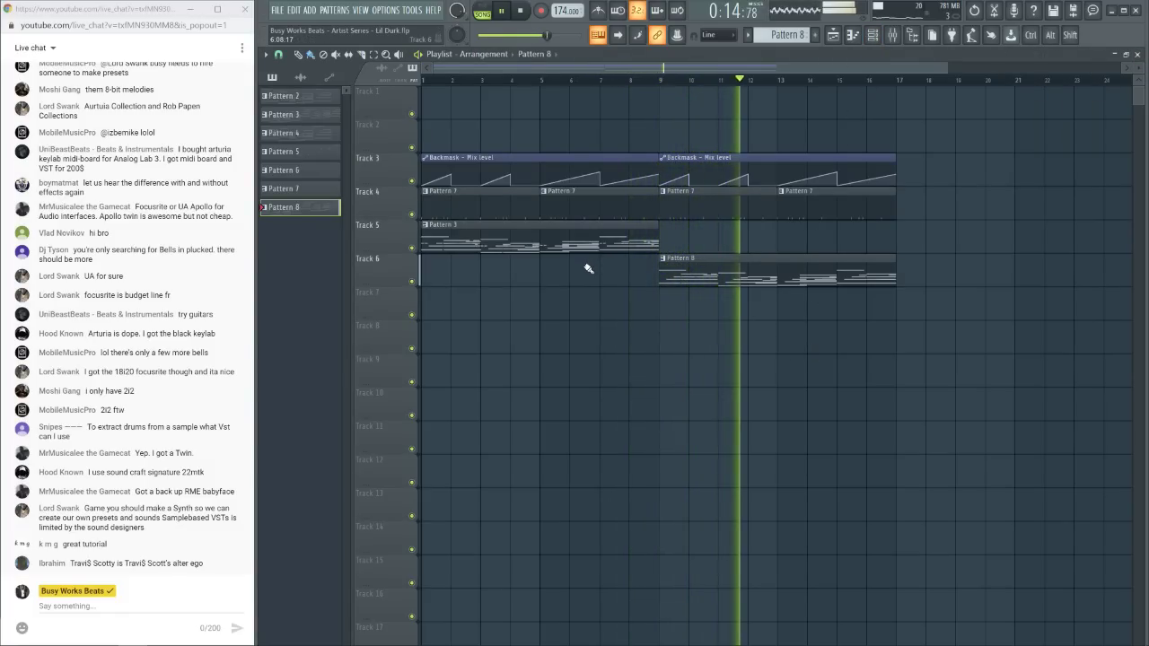
Audition Vintage Fire's Bell - Open Doors EXP1 and Bell - Palace EXP1 over the arrangement, and load Bell - Ring Ring EXP 2
key(F6)
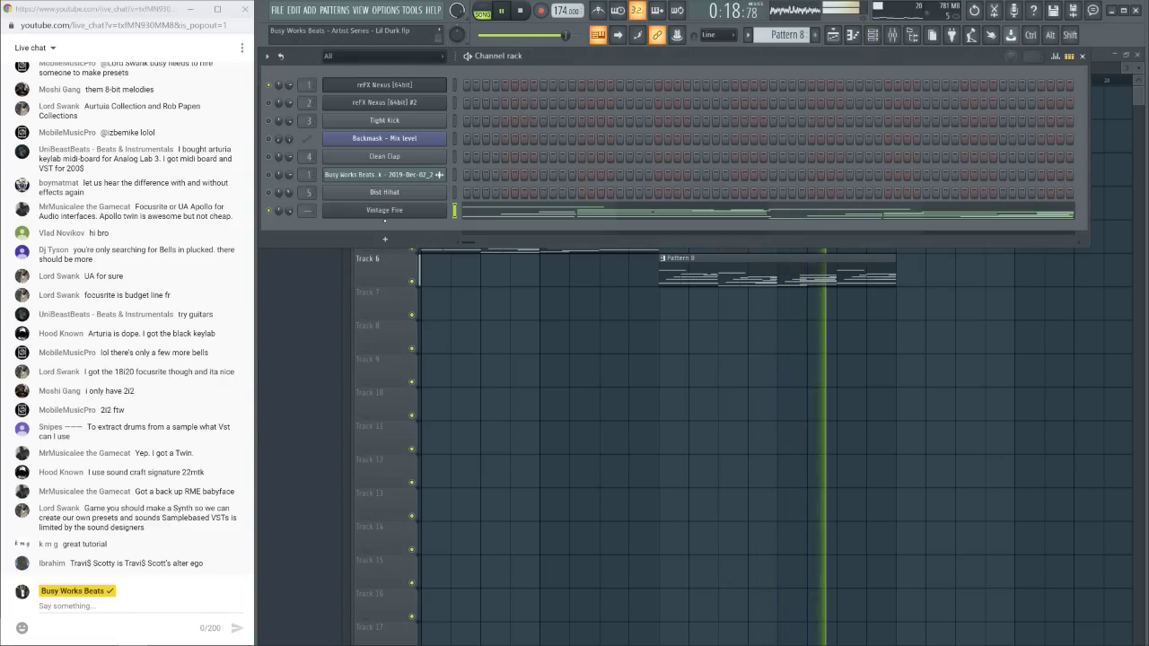
click(396, 215)
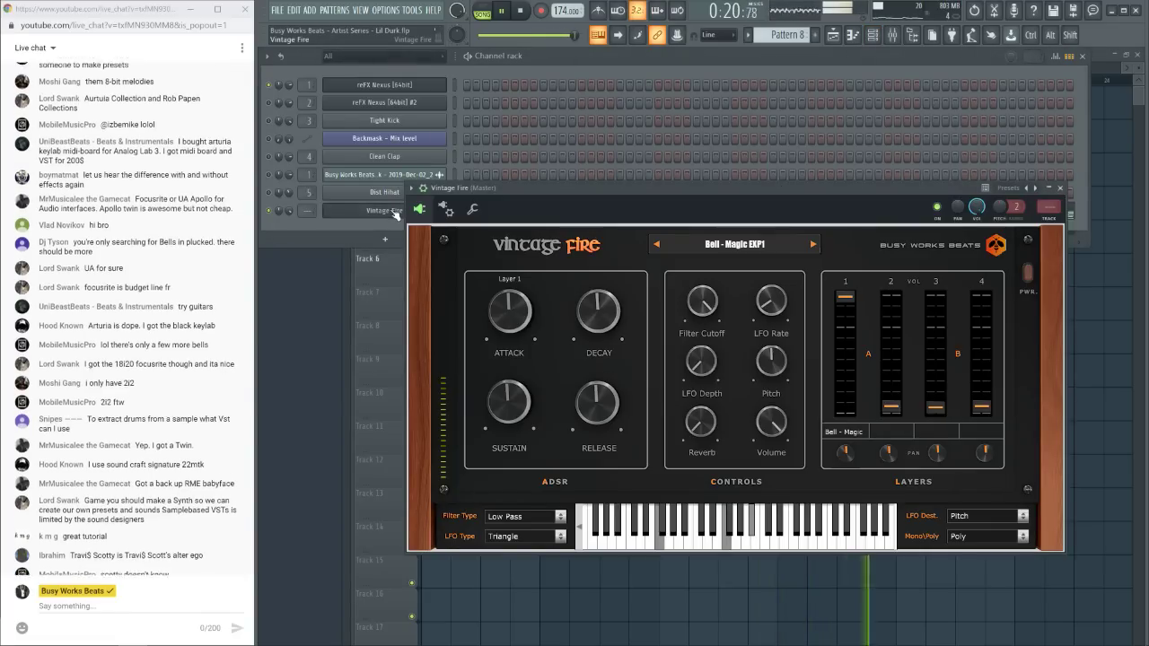
key(space)
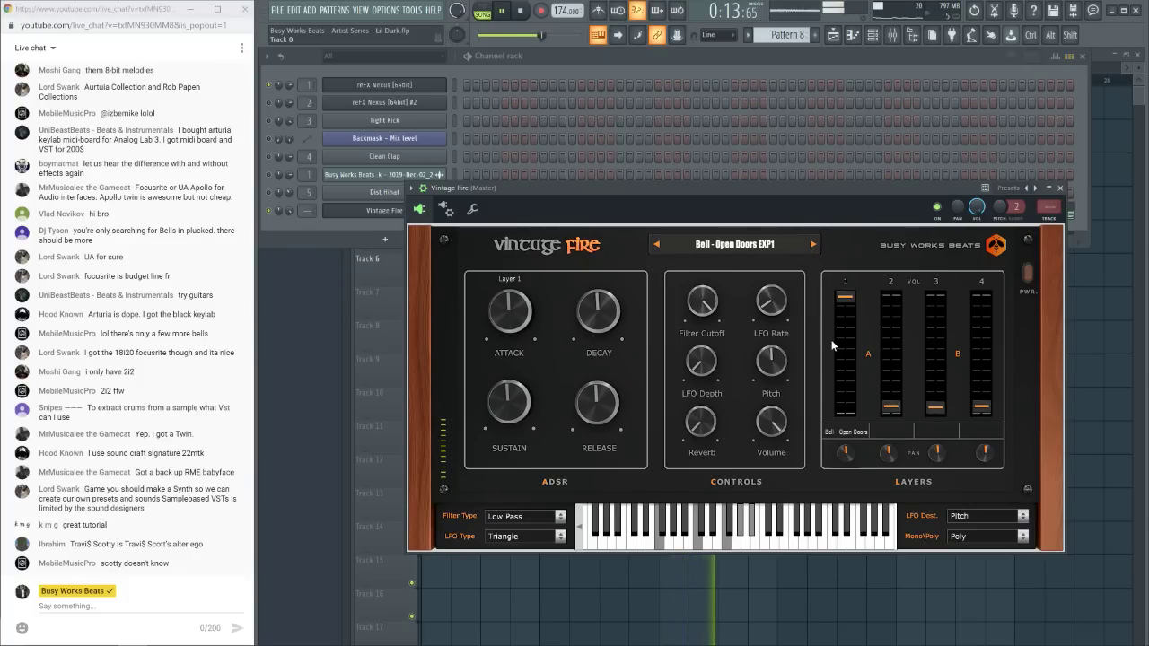
click(813, 244)
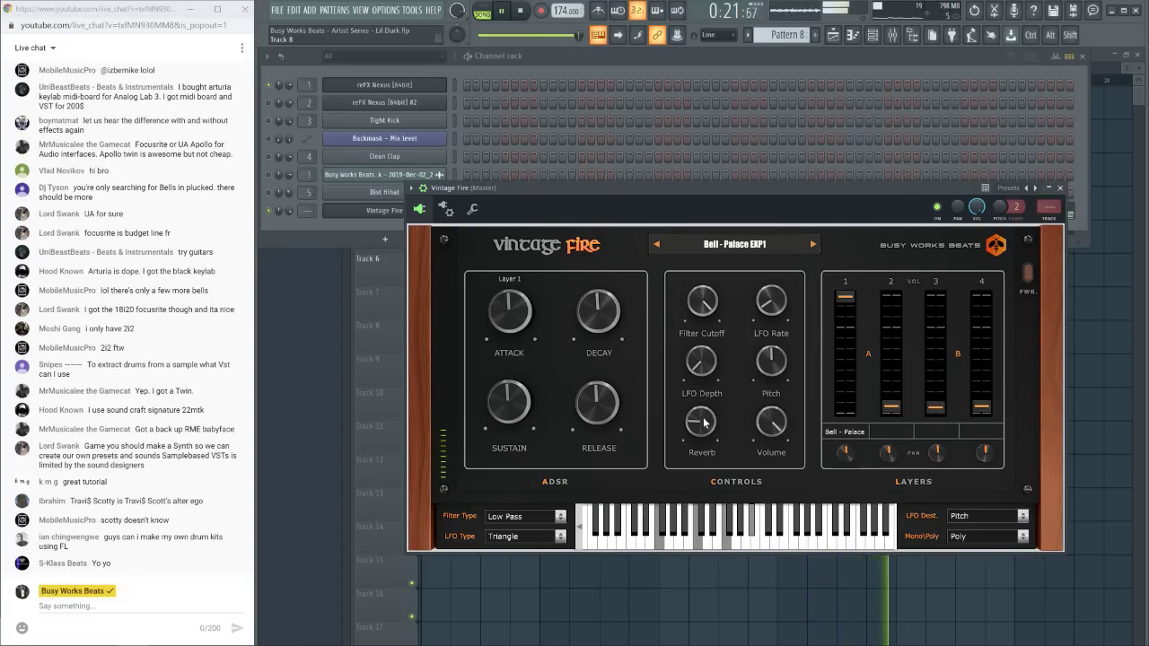
click(814, 244)
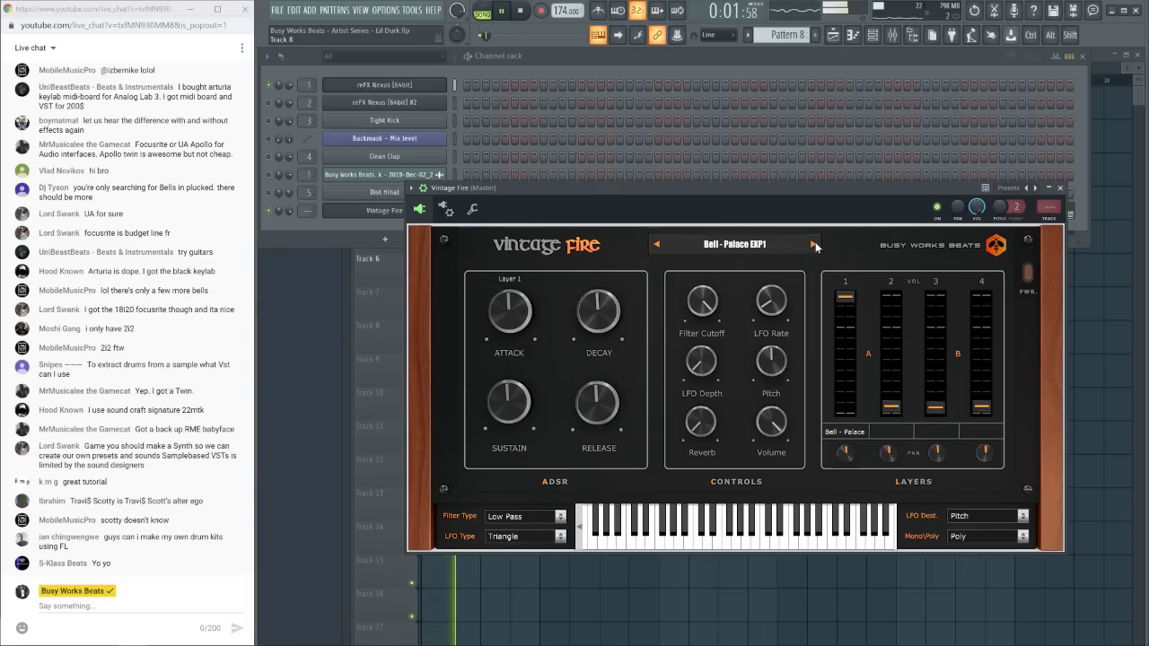
click(815, 244)
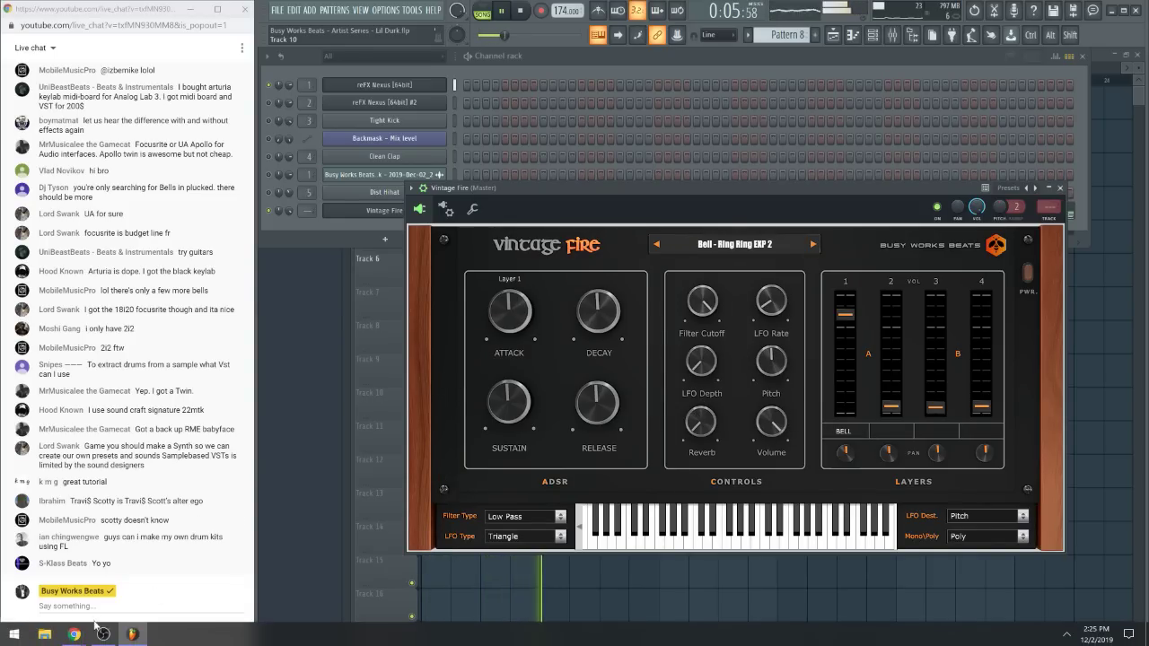
Check the stream status on the YouTube live dashboard in the browser and return to FL Studio
click(75, 634)
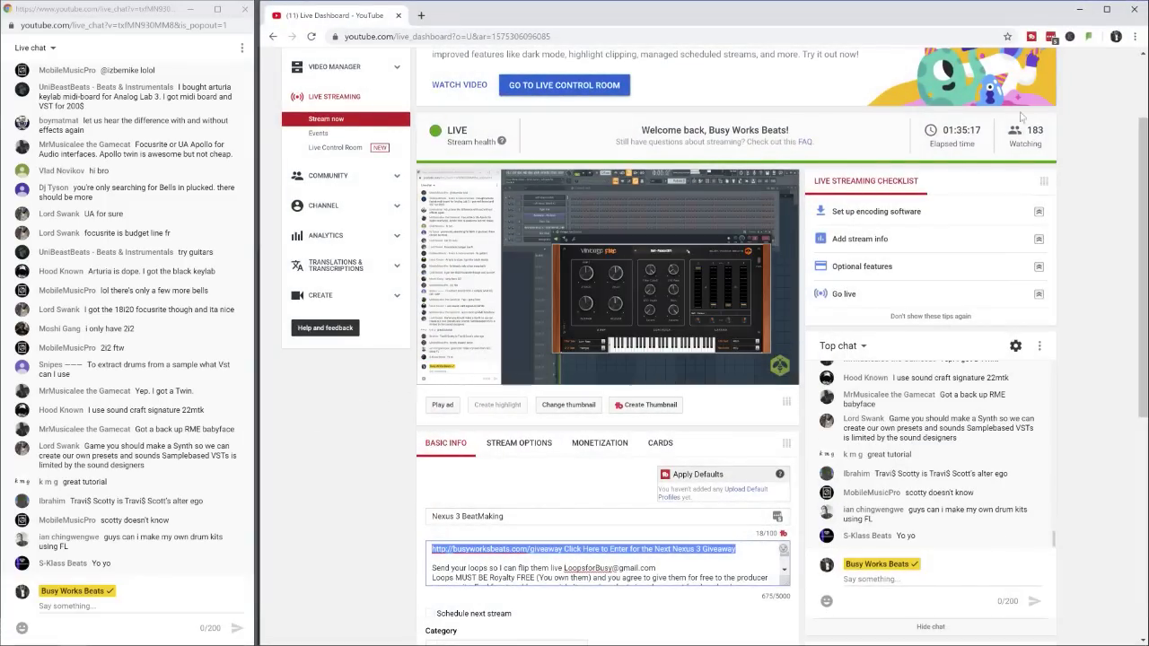
click(1077, 11)
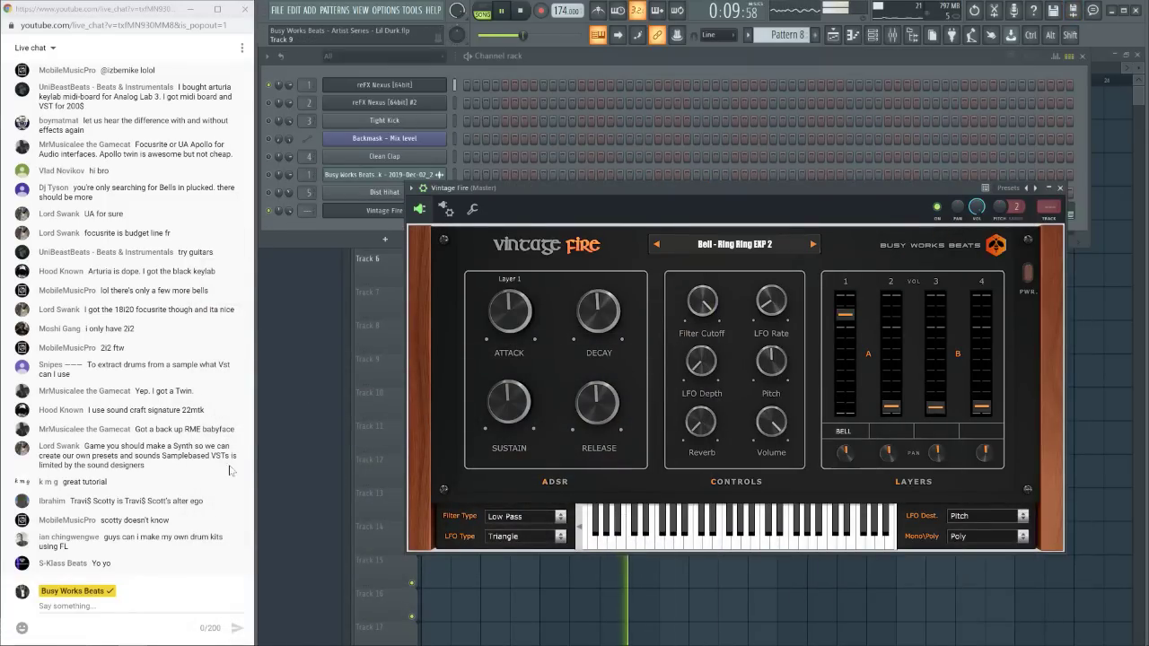
text(http://busyworksbeats.com/giveaway Click Here to Enter for the Next Nexus 3 Giveaway)
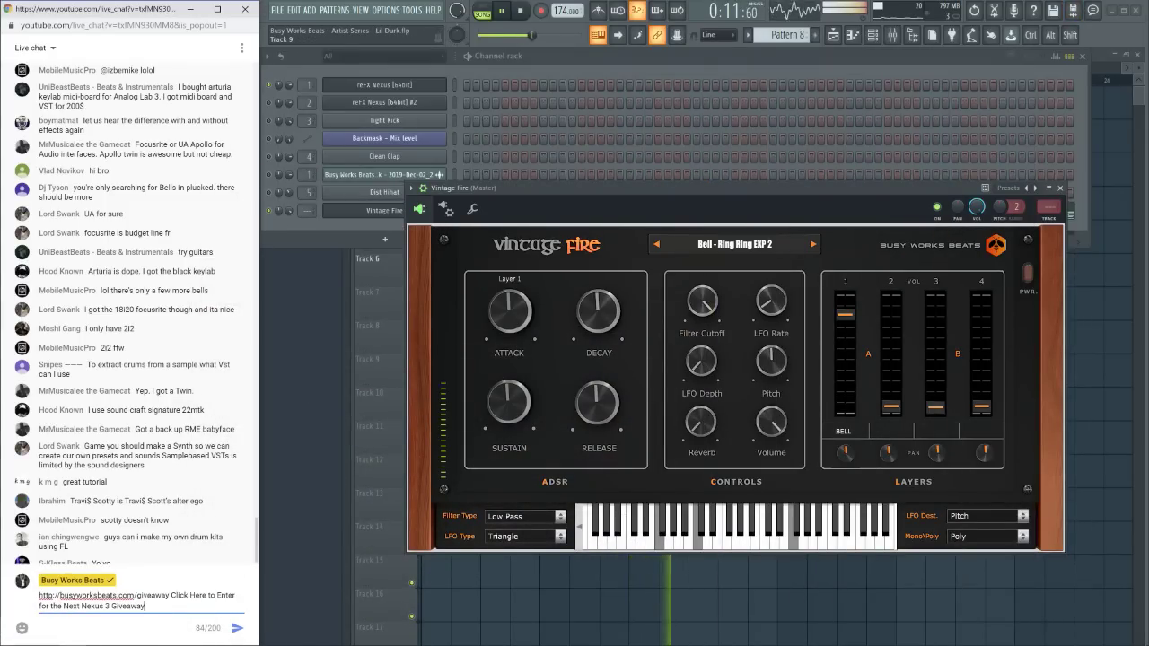
key(Return)
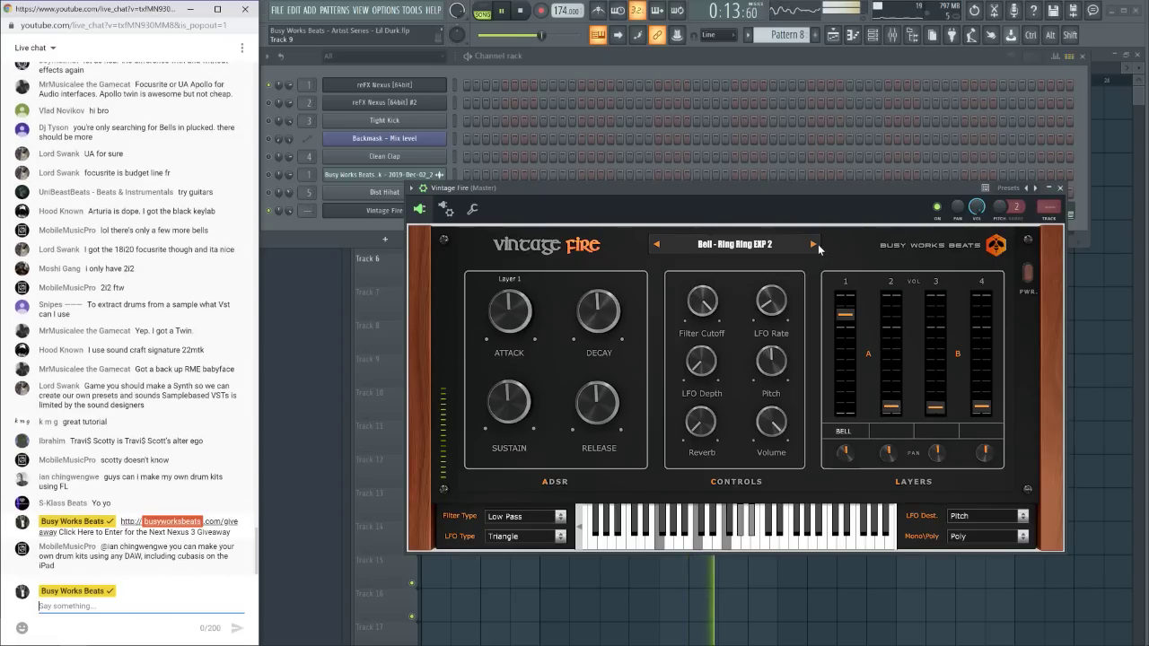
Audition Vintage Fire's Bell - Sorcerer's Stone EXP1 and Bell - Sparkle EXP1 over the arrangement, restarting playback between them
click(803, 262)
click(814, 244)
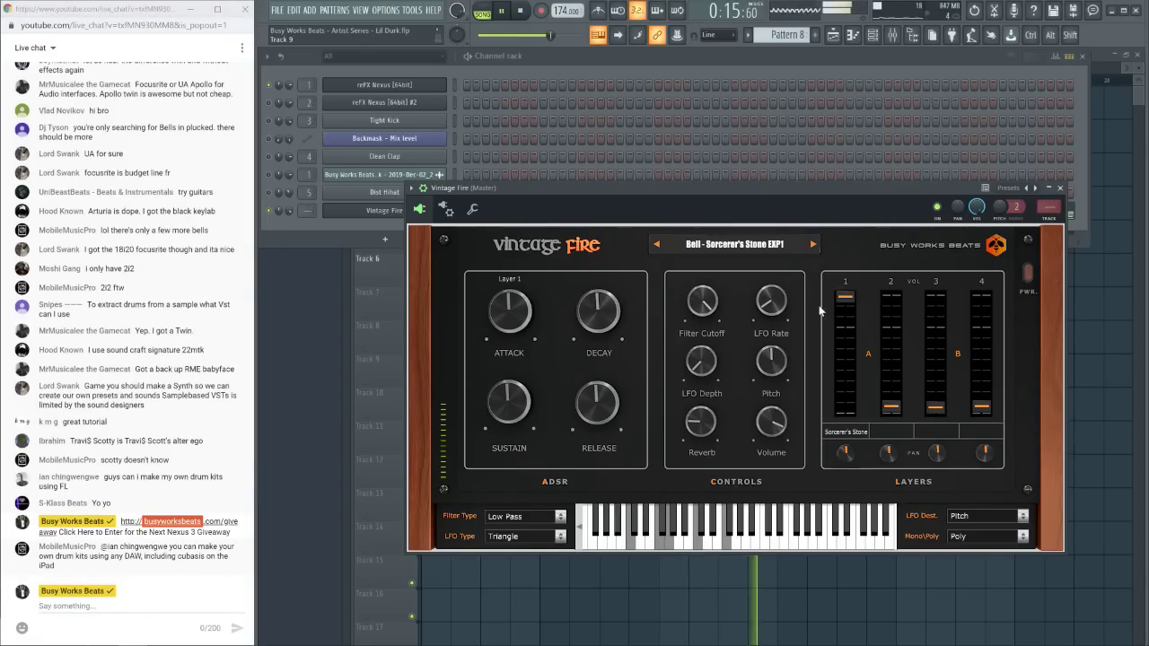
key(space)
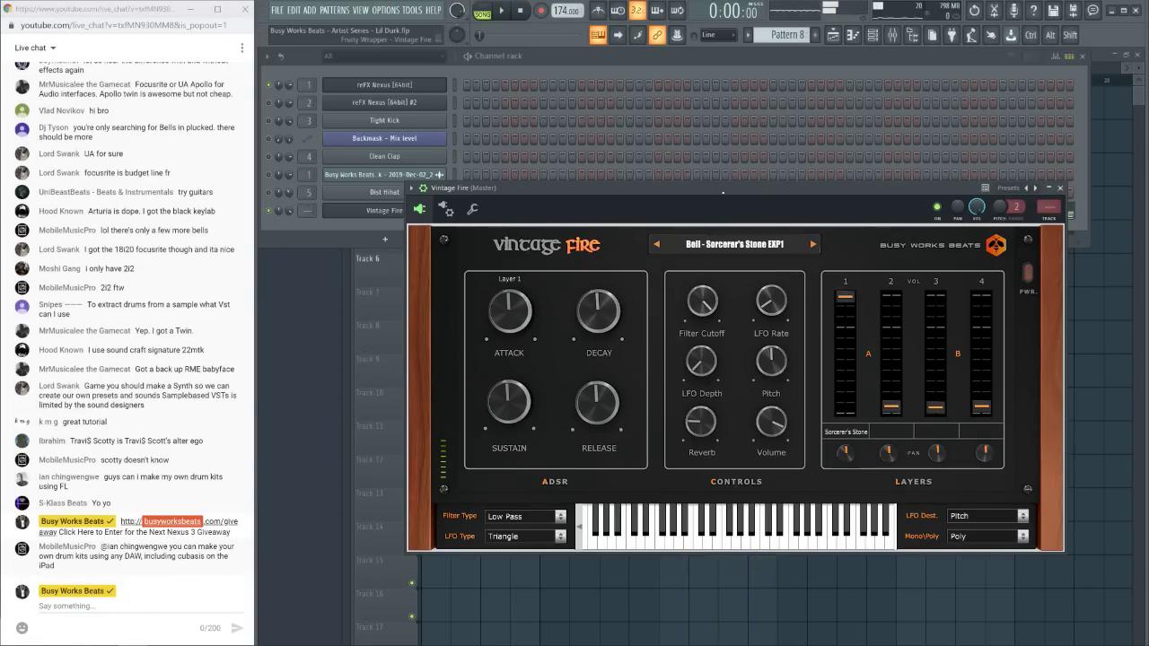
click(812, 244)
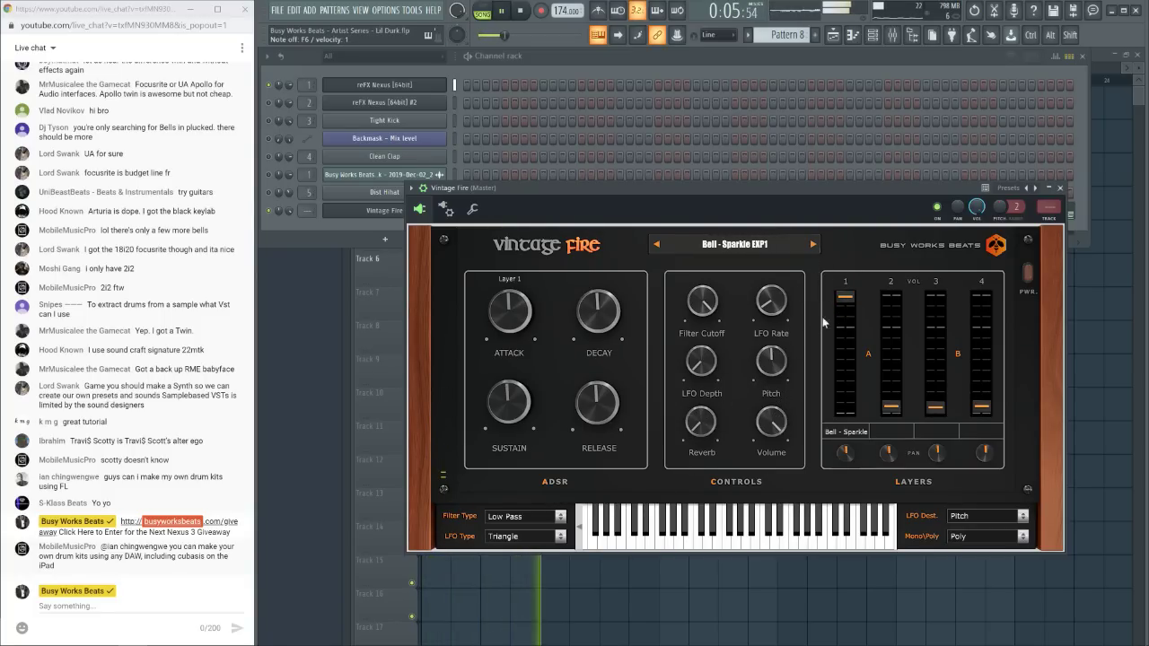
click(812, 244)
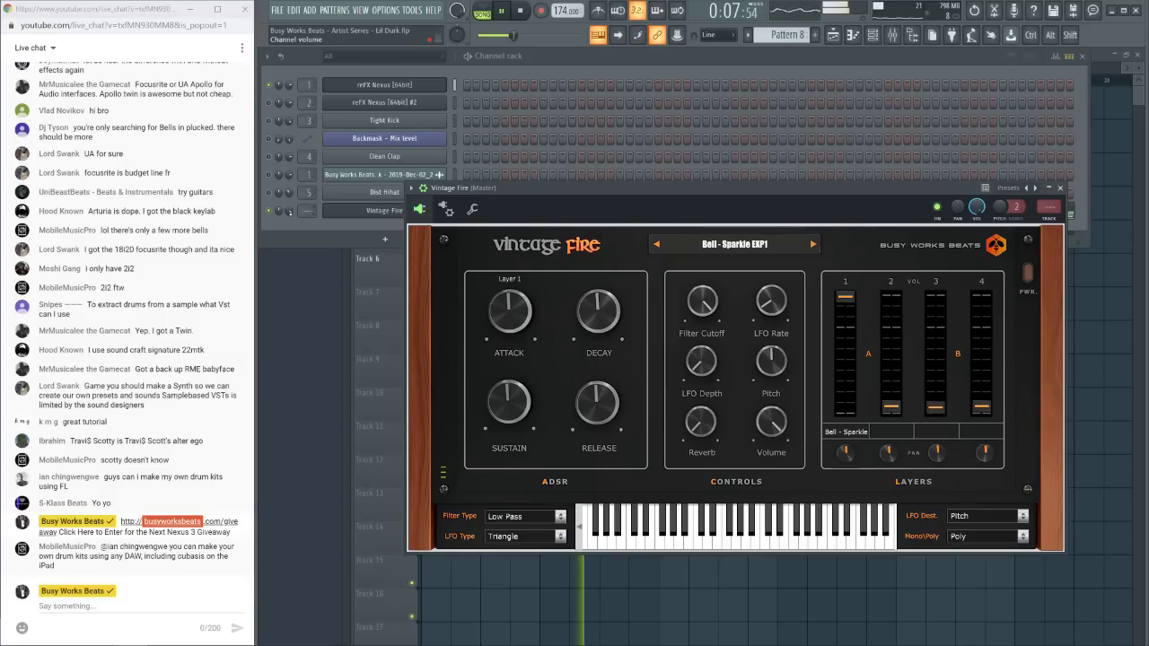
Examine the Vintage Fire notes in the piano roll during playback and return to the Vintage Fire interface
click(278, 210)
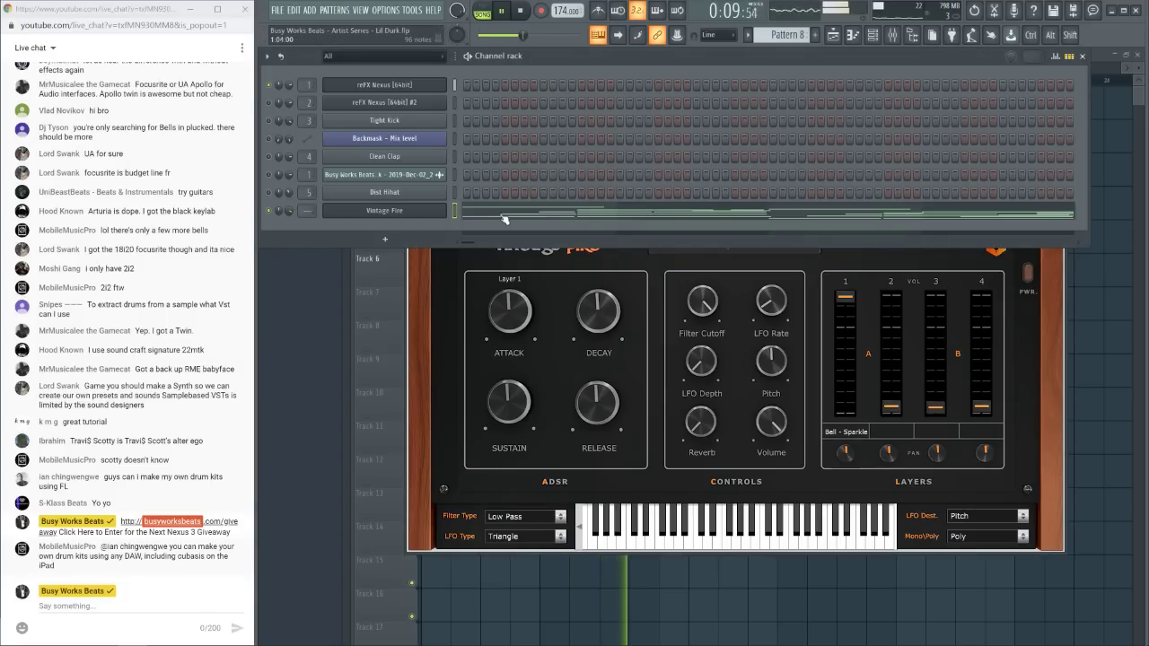
click(536, 214)
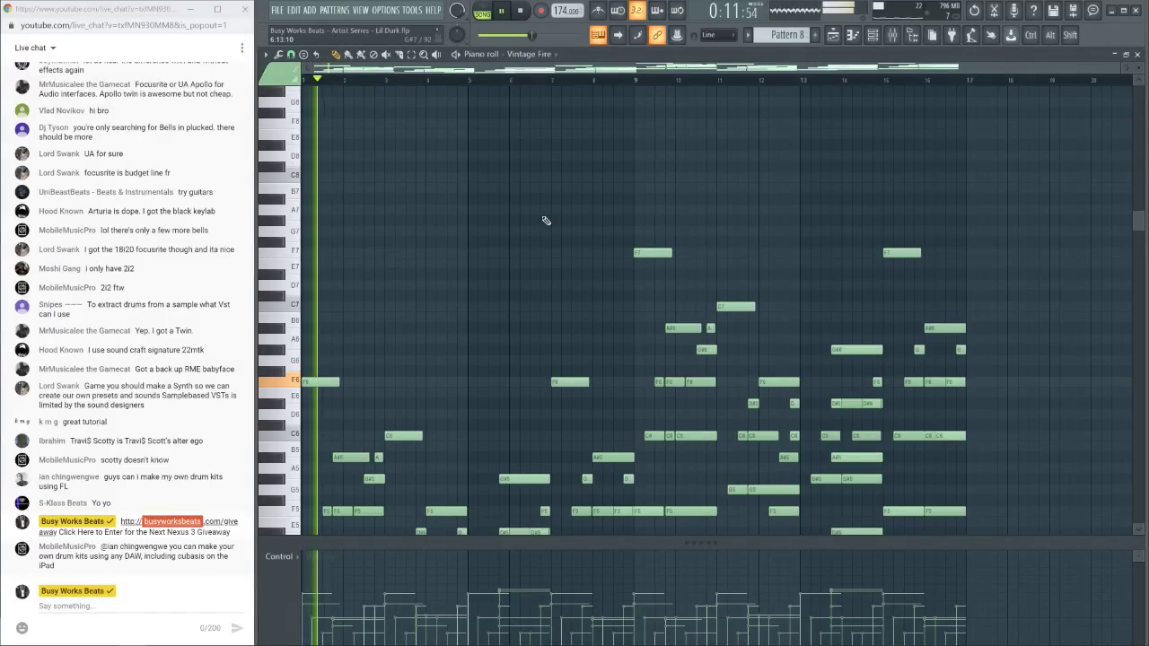
key(ctrl+Down)
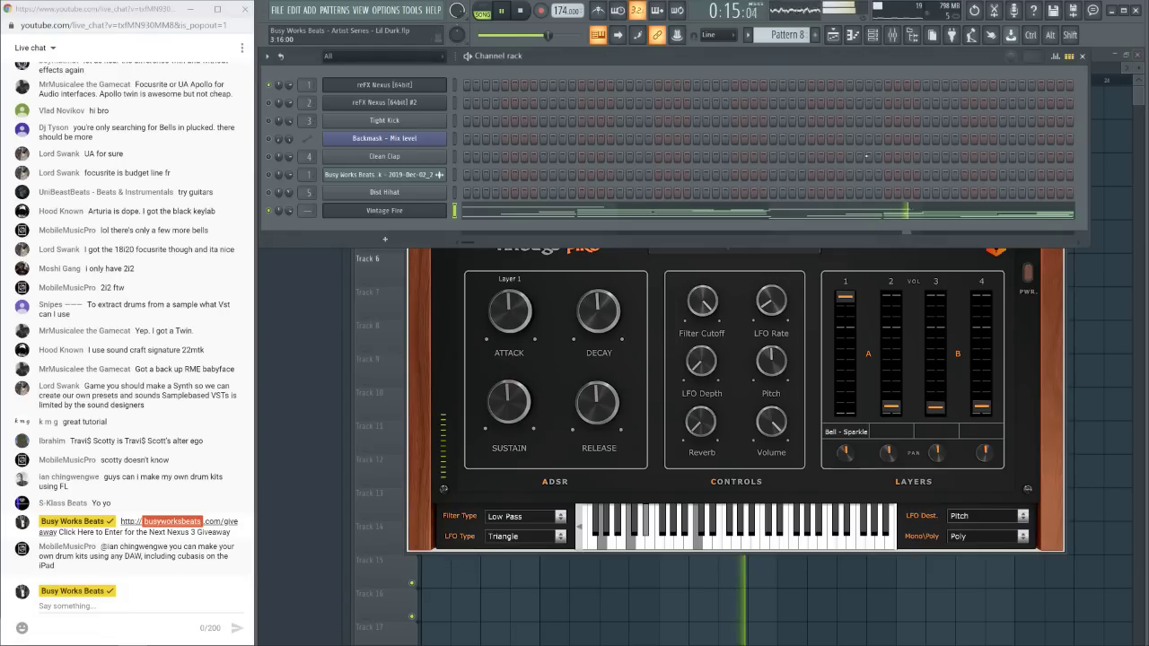
click(1136, 54)
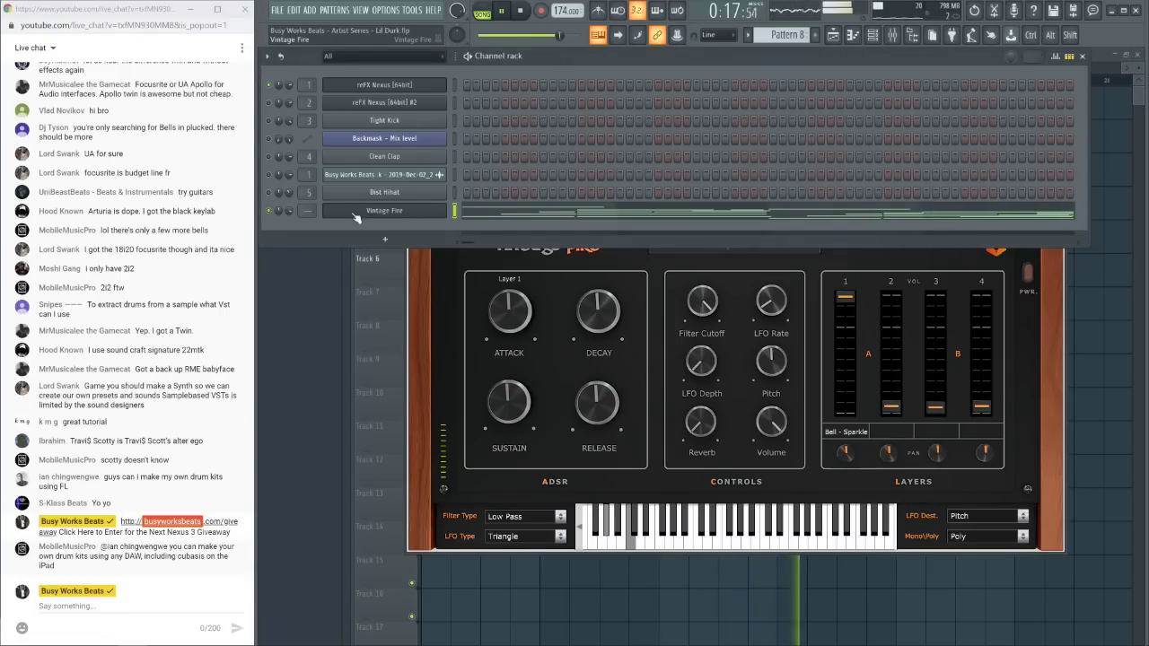
click(509, 278)
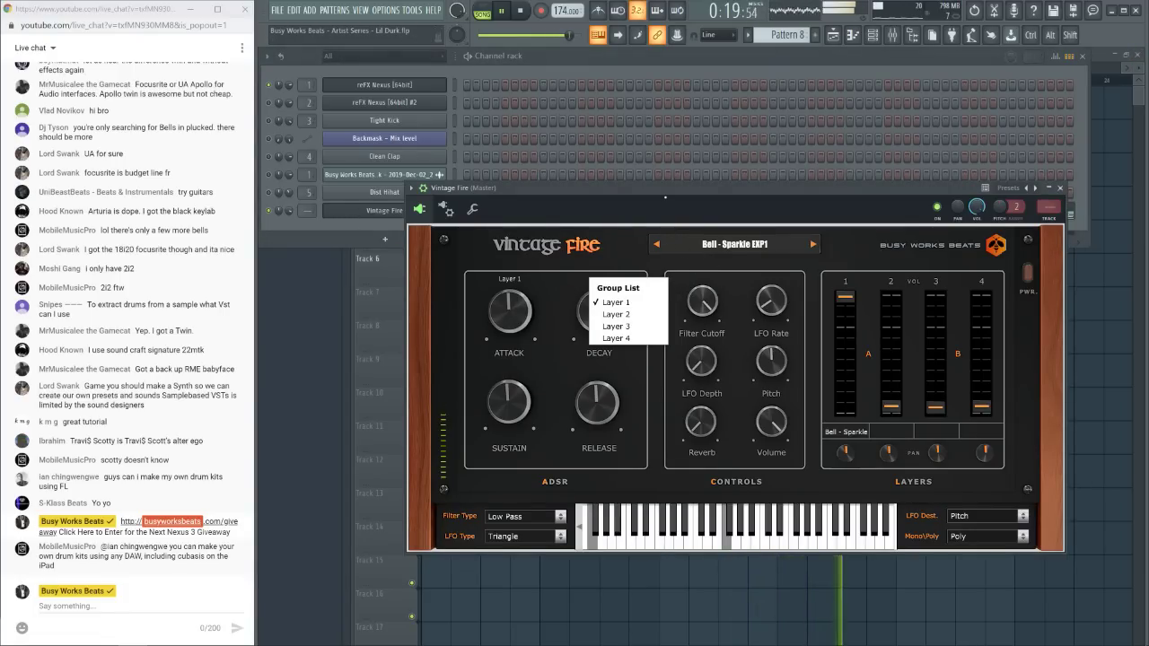
click(795, 243)
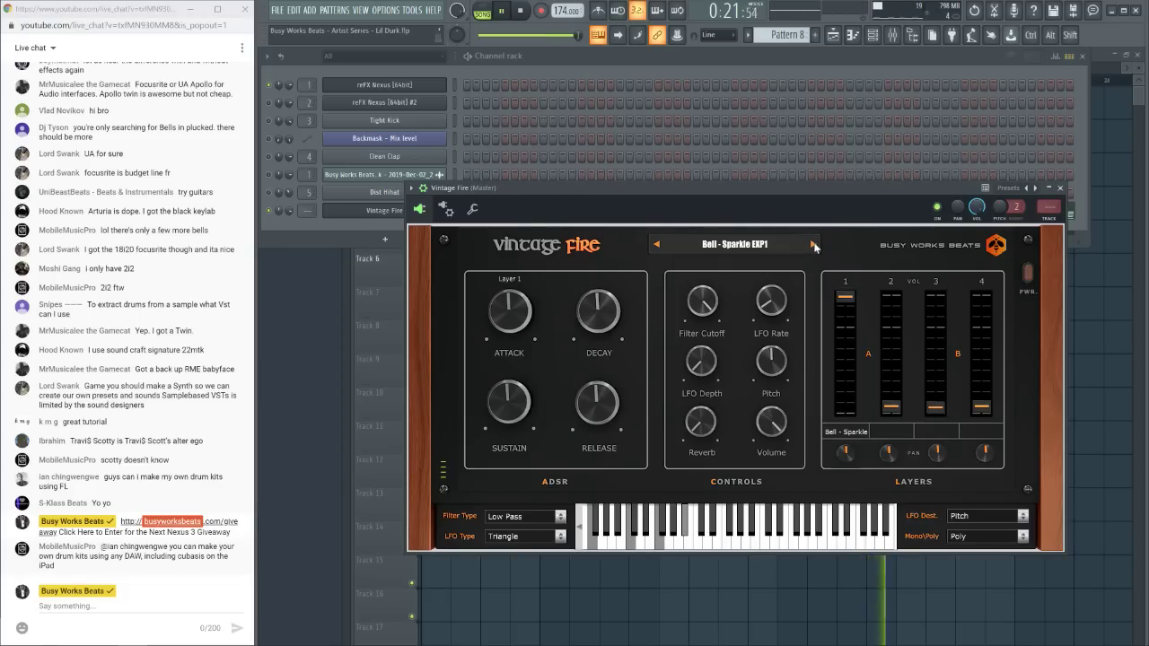
Audition Bell - Sweet EXP1, Bells - Bling Ding and Bells - Champagne over the arrangement, and load Bells - Foreign
click(811, 245)
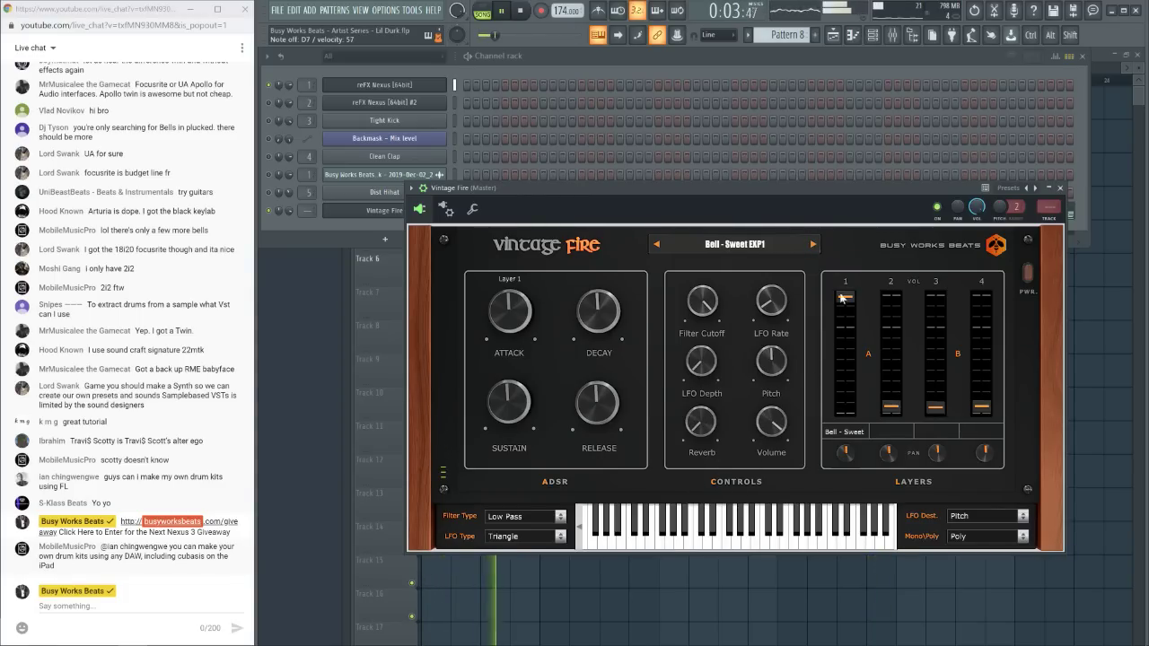
click(812, 244)
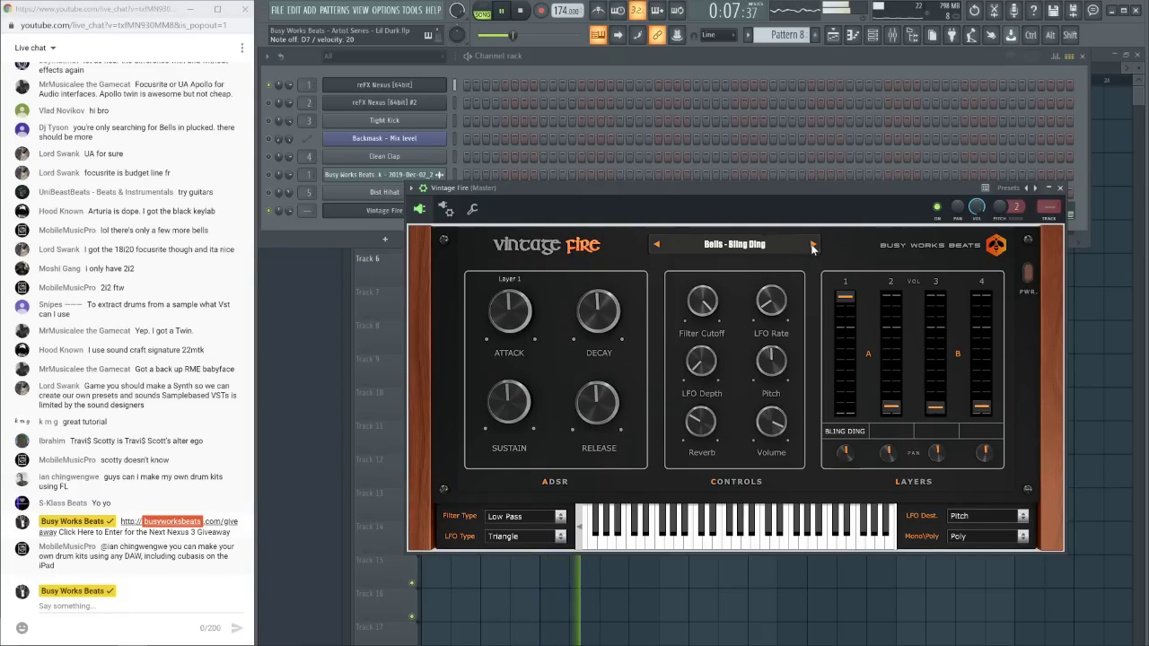
click(813, 245)
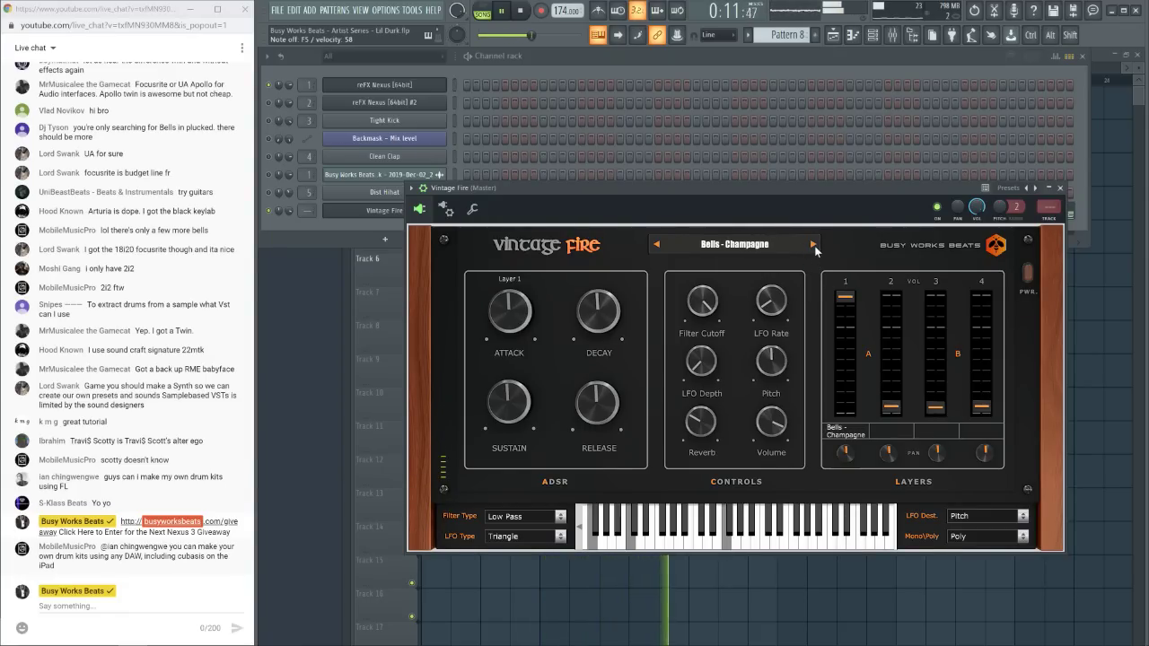
click(814, 245)
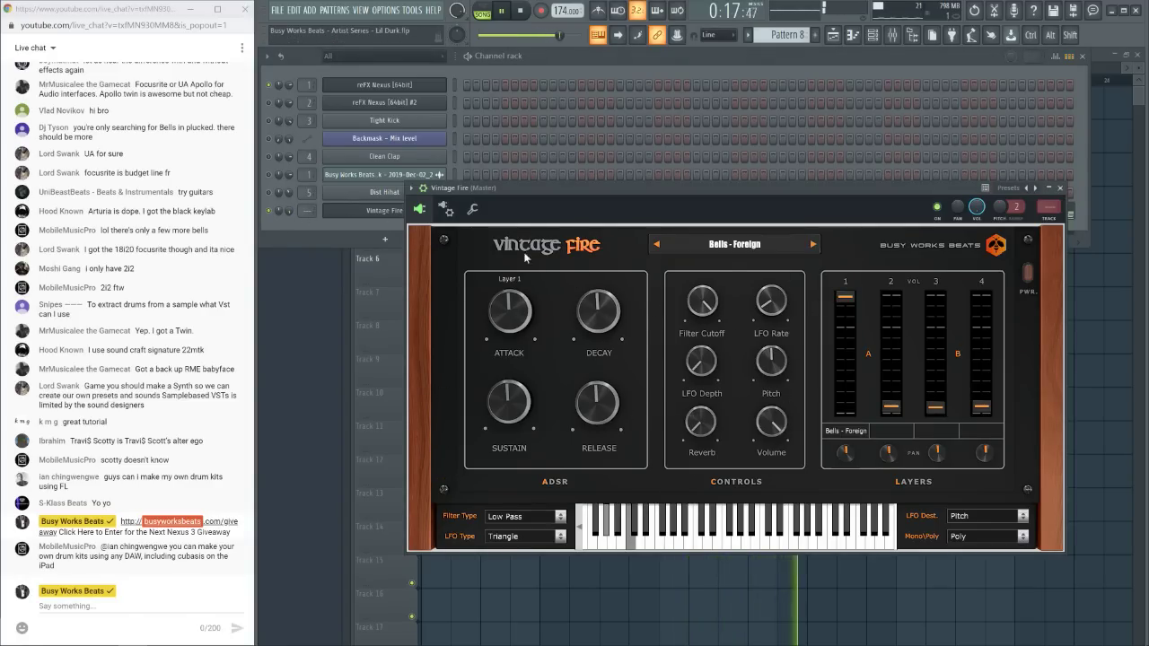
Check Vintage Fire's miscellaneous channel settings, stop playback, and return to the instrument's main interface
click(473, 210)
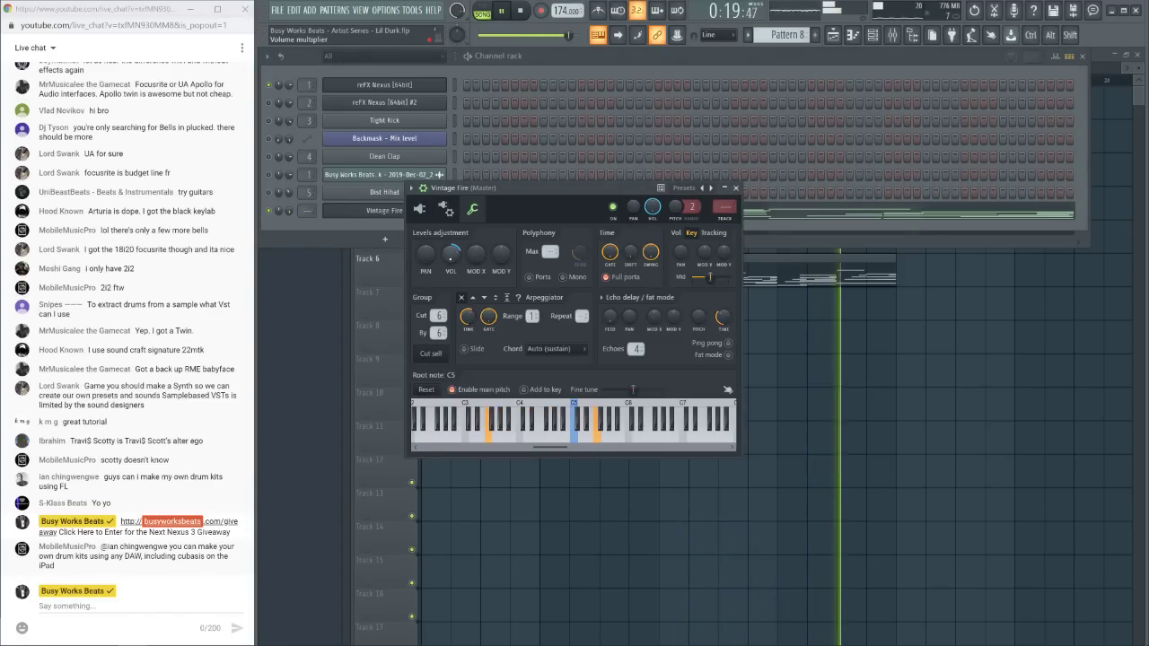
key(F5)
key(space)
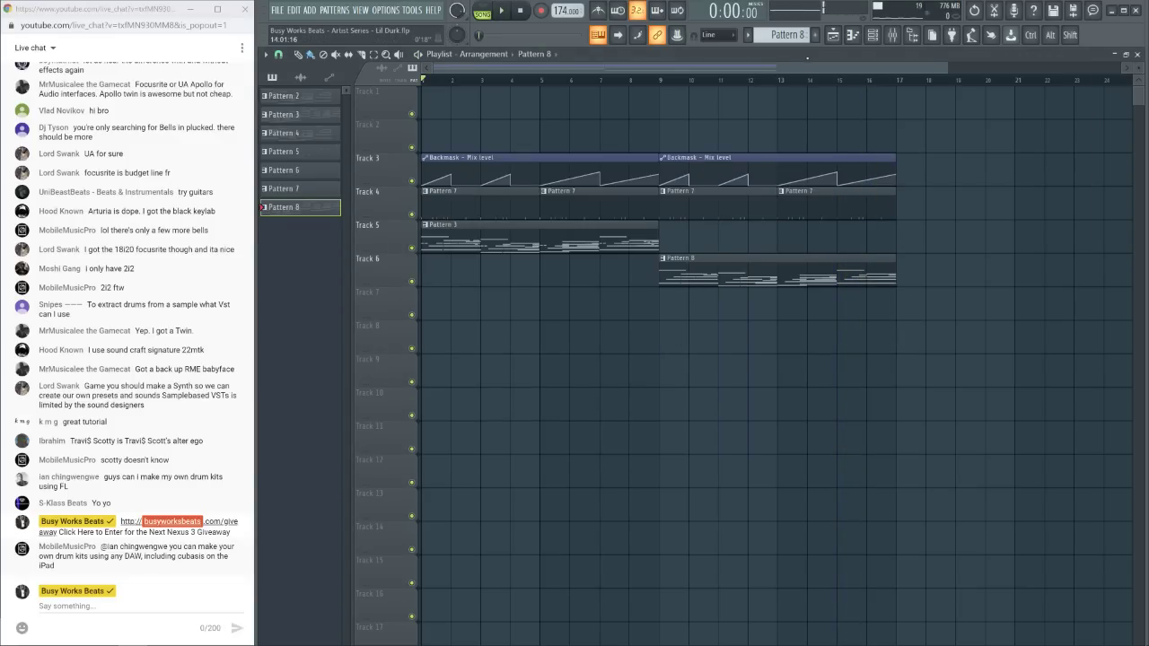
click(872, 34)
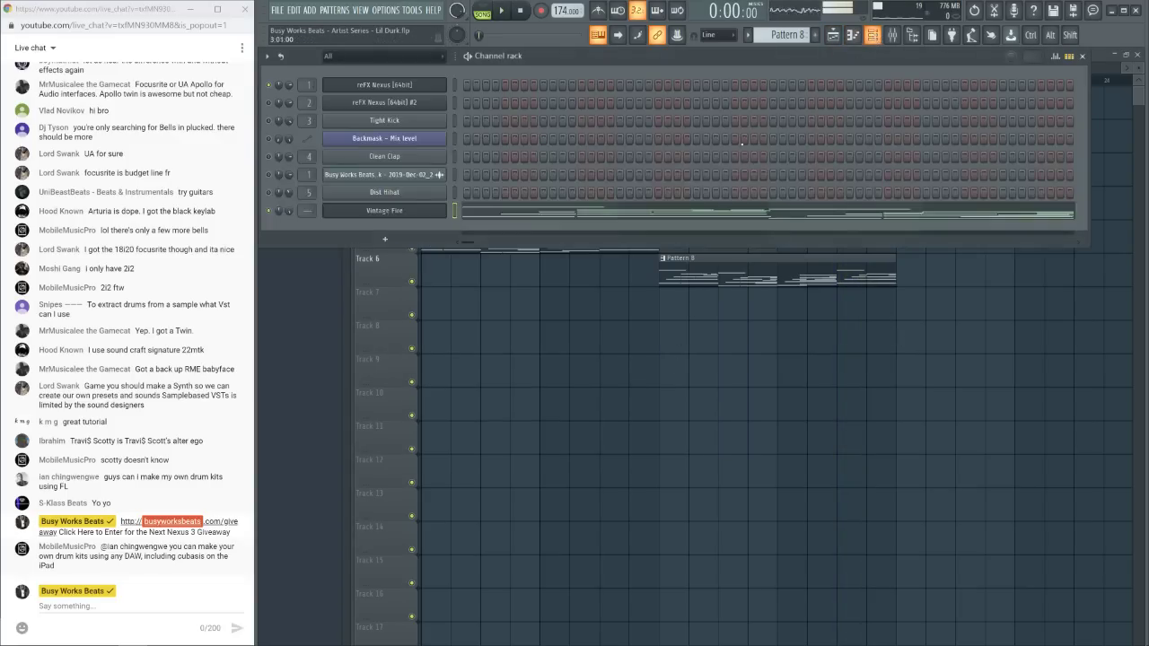
click(437, 213)
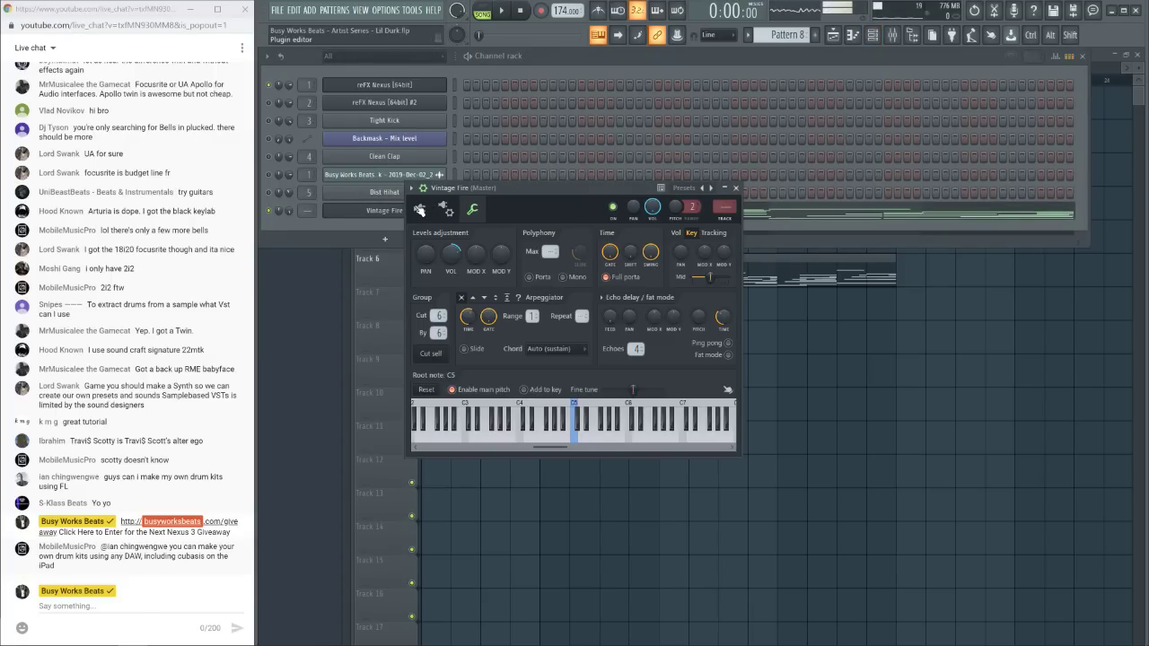
click(420, 210)
click(362, 211)
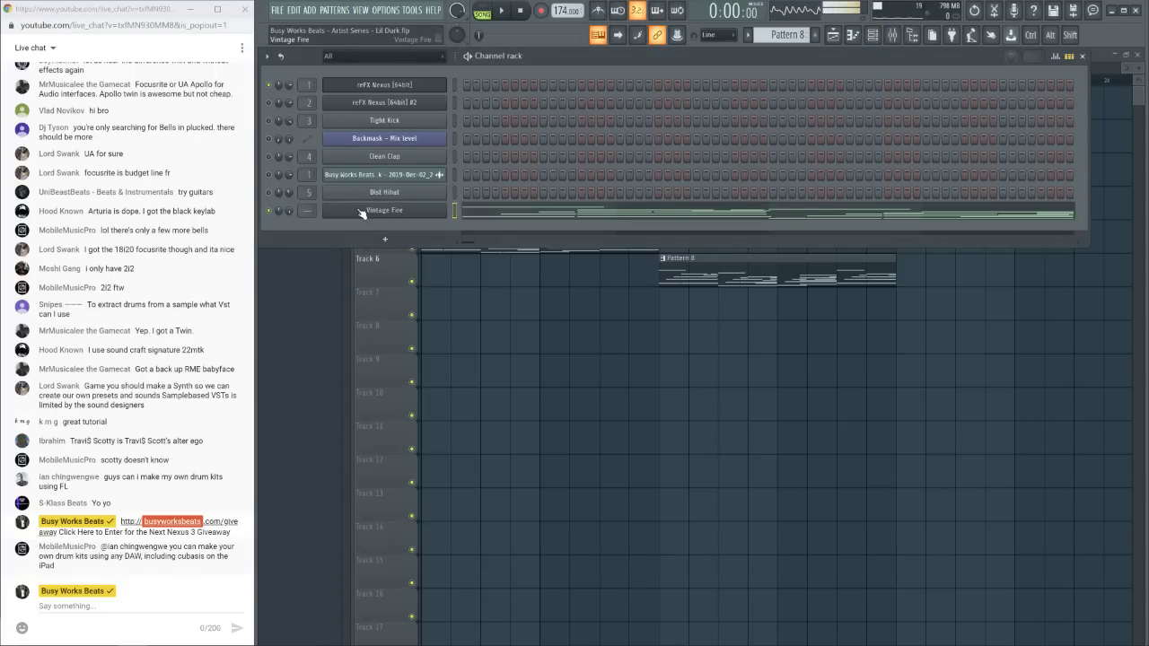
click(361, 212)
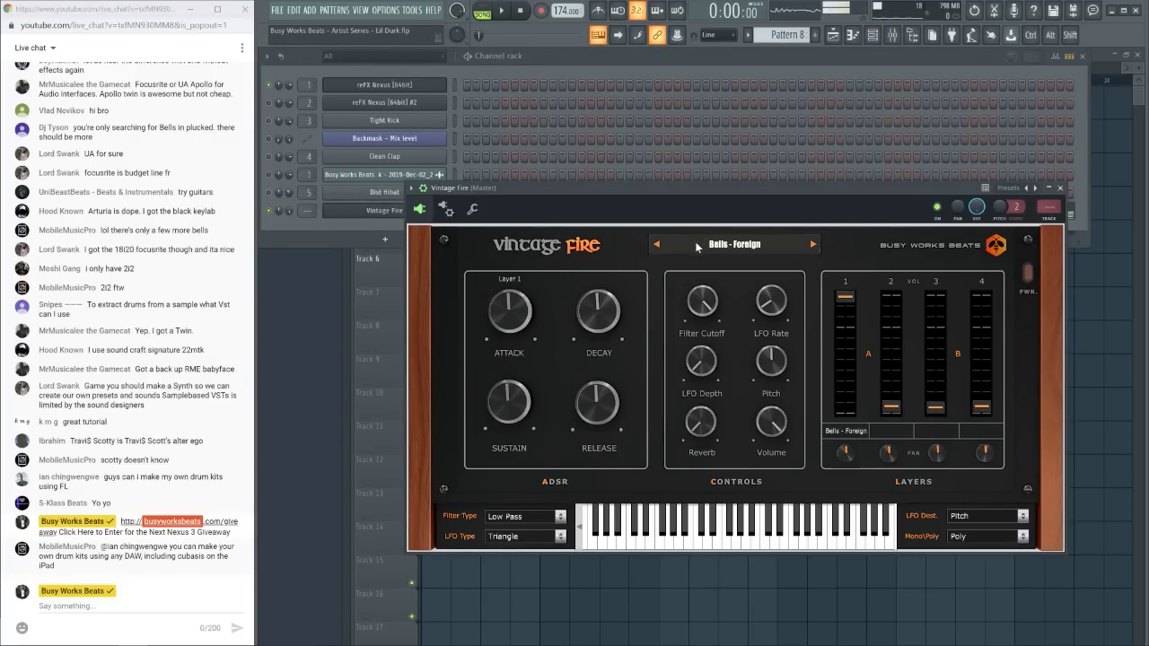
click(100, 604)
text(h)
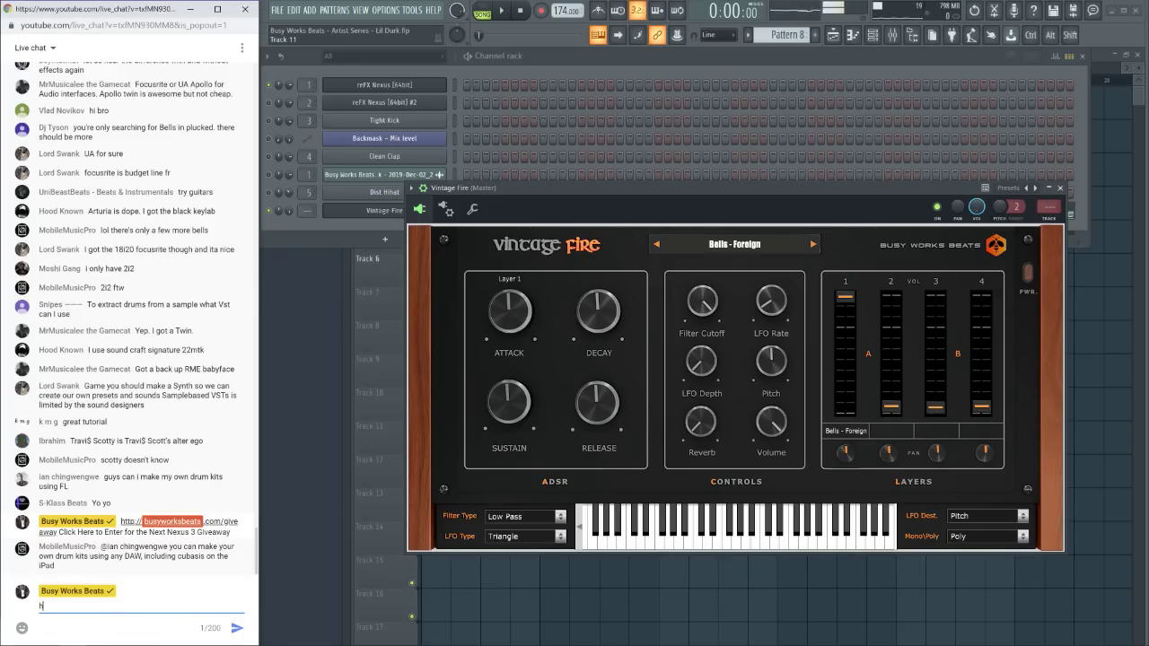
text(ttp://busyworksbeats.com/v)
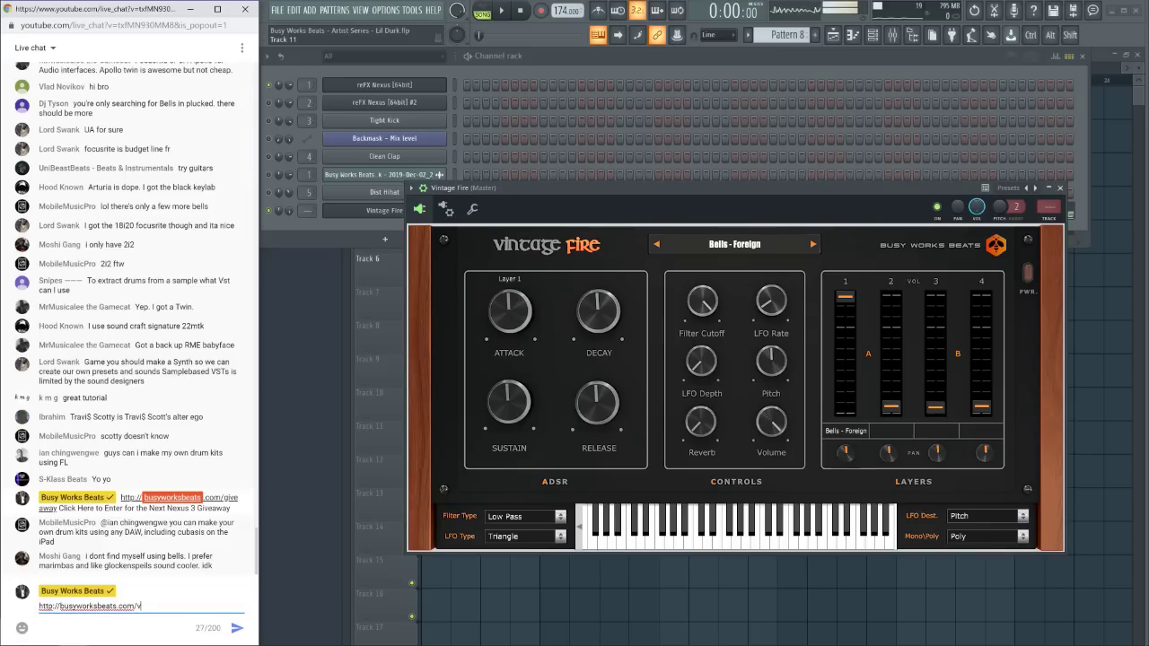
text(intagefire)
key(Return)
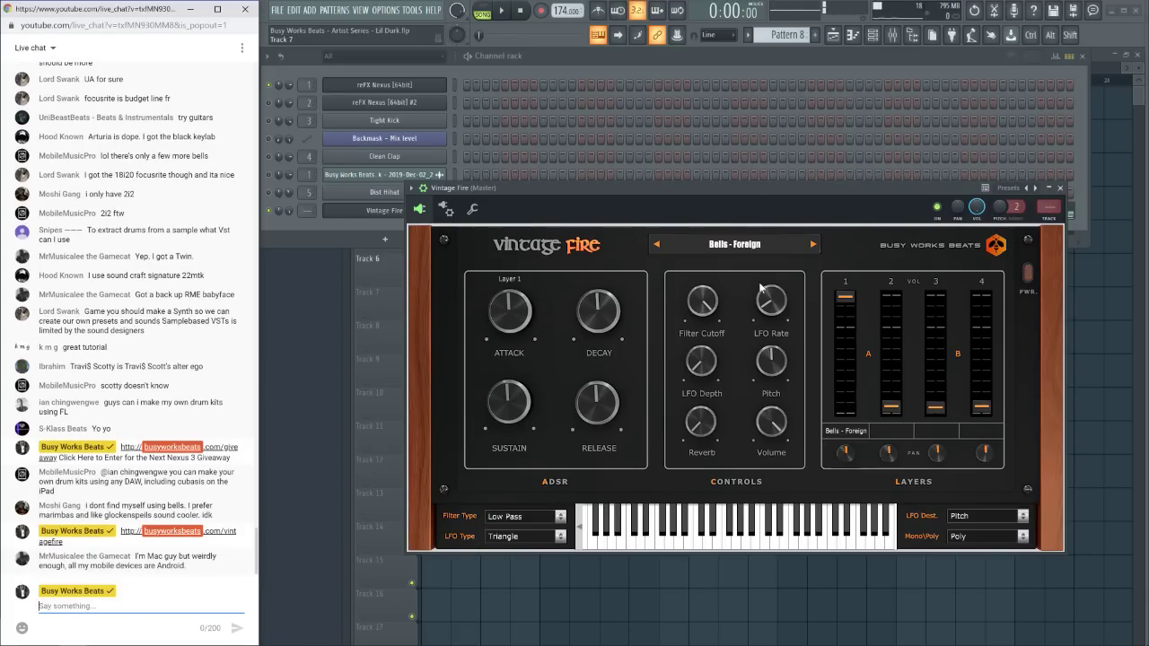
Close Vintage Fire and briefly play the arrangement from the start in the playlist
click(1062, 188)
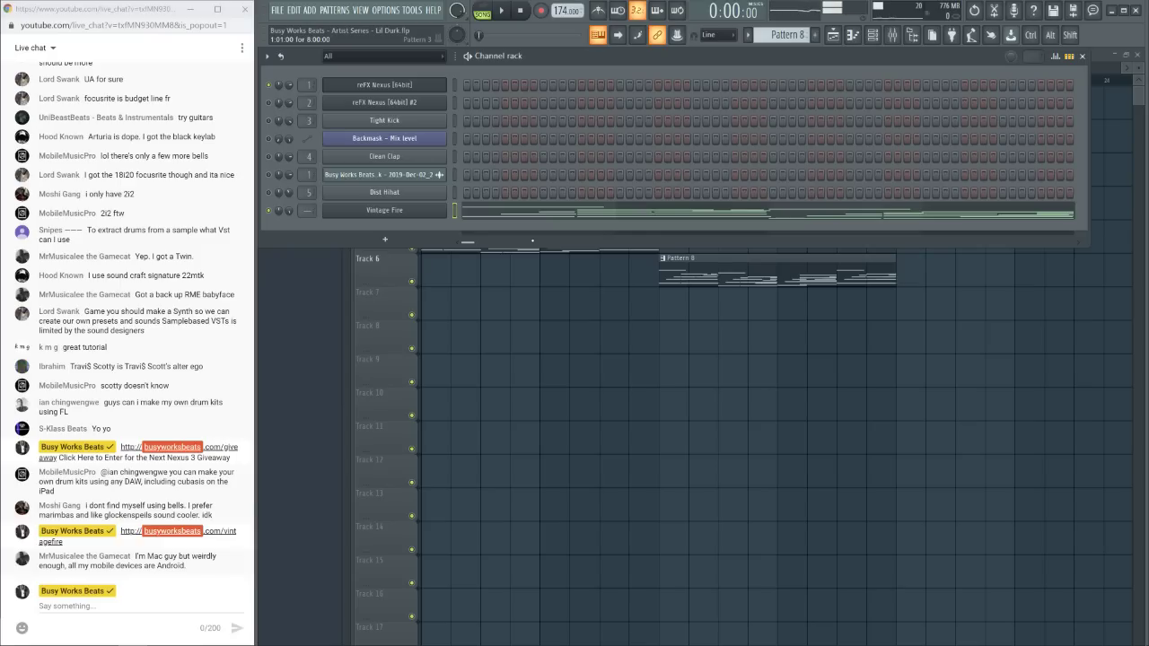
key(F6)
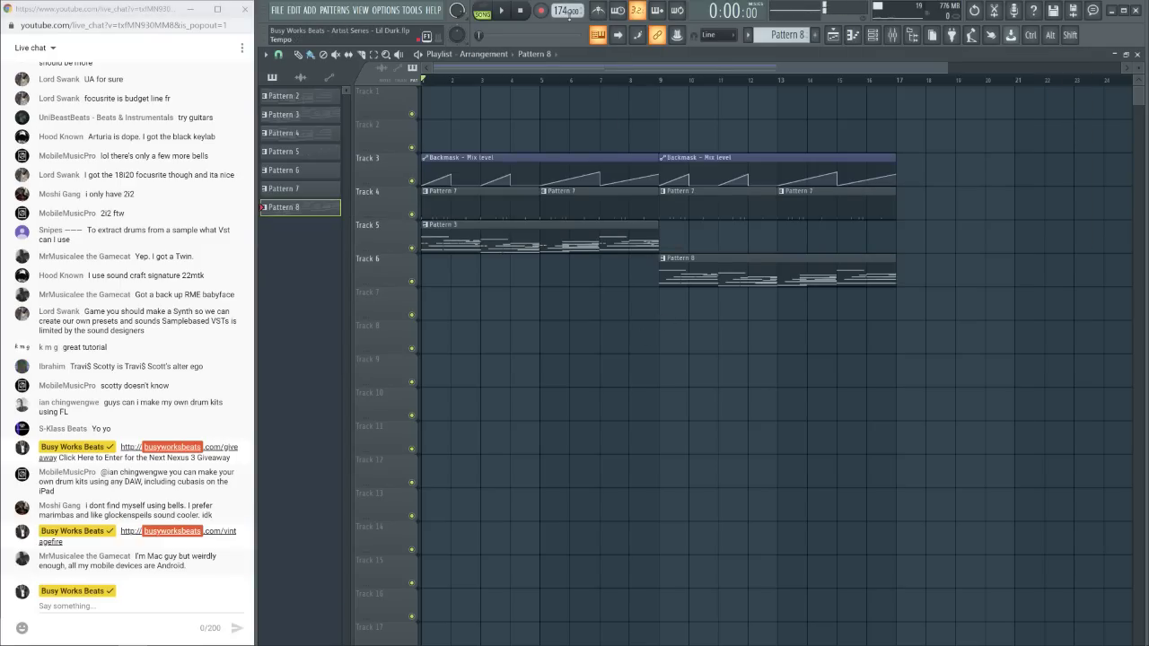
click(519, 10)
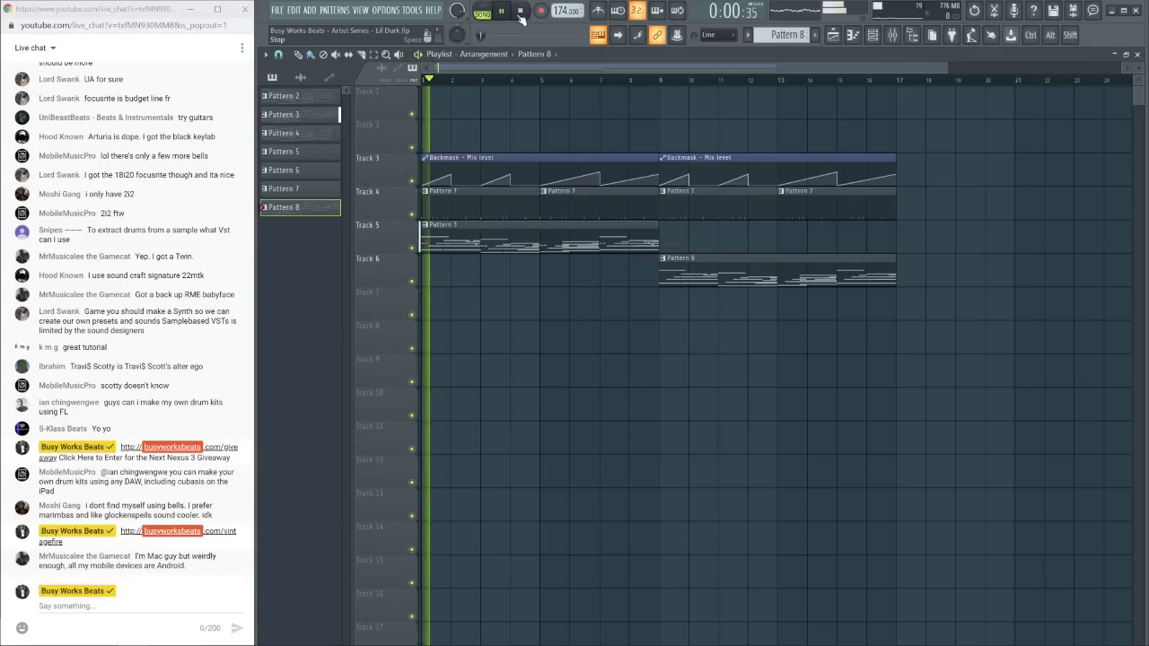
Open the first reFX Nexus channel and look over its librarian and arpeggiator pages
click(871, 38)
click(399, 84)
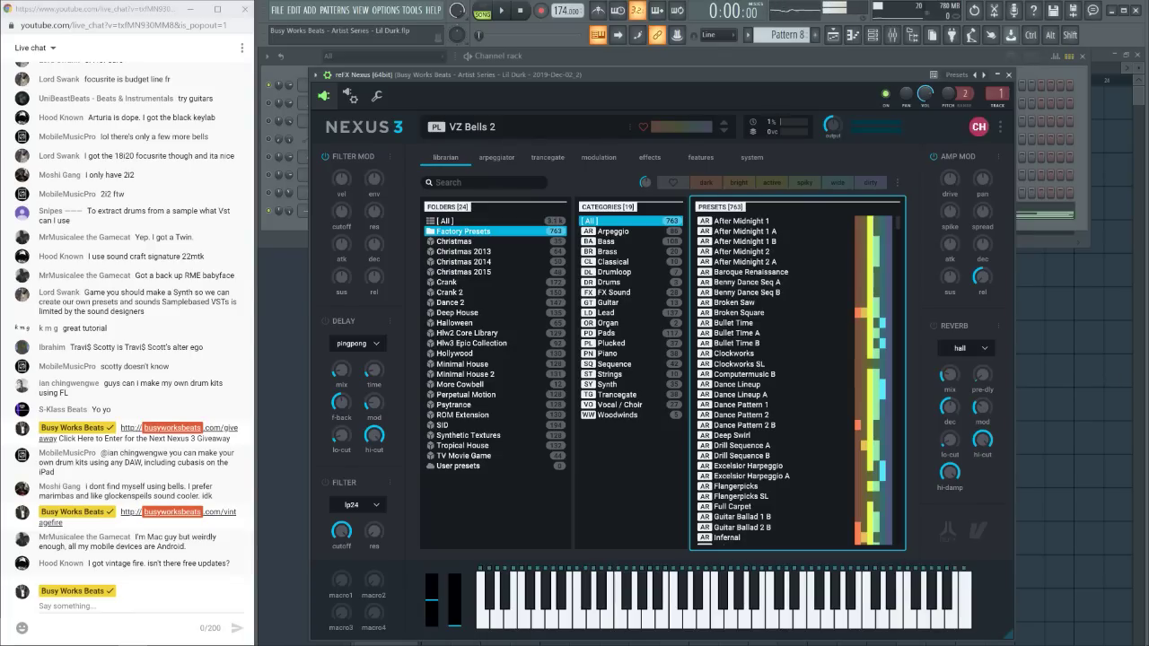
click(516, 159)
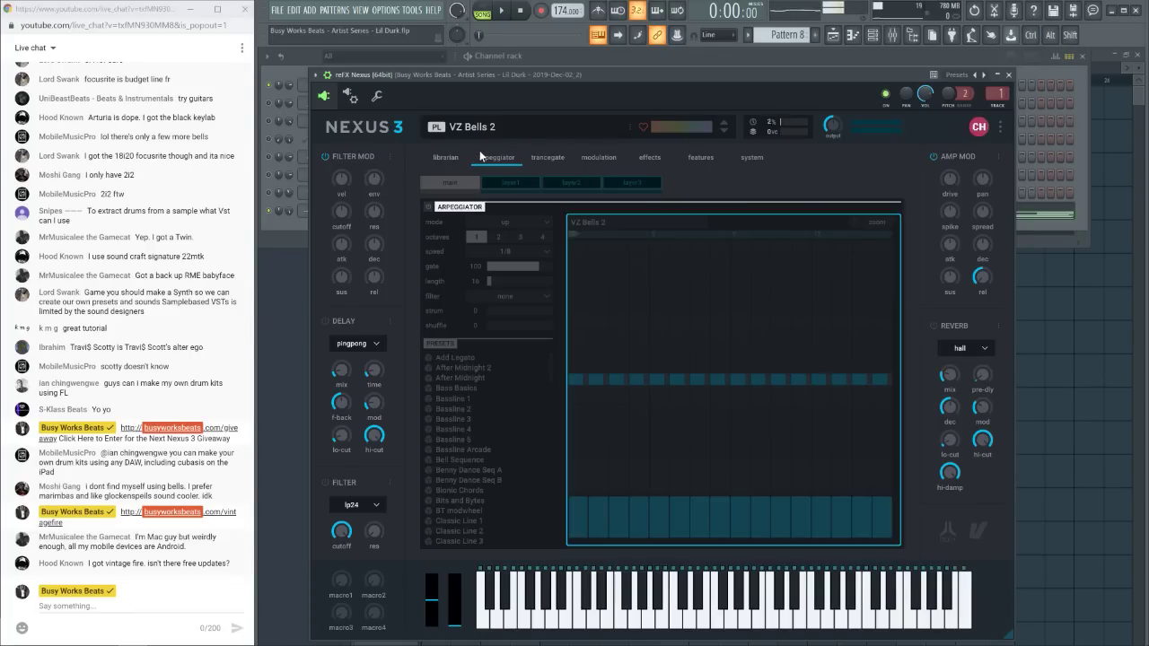
click(446, 157)
click(496, 158)
click(463, 161)
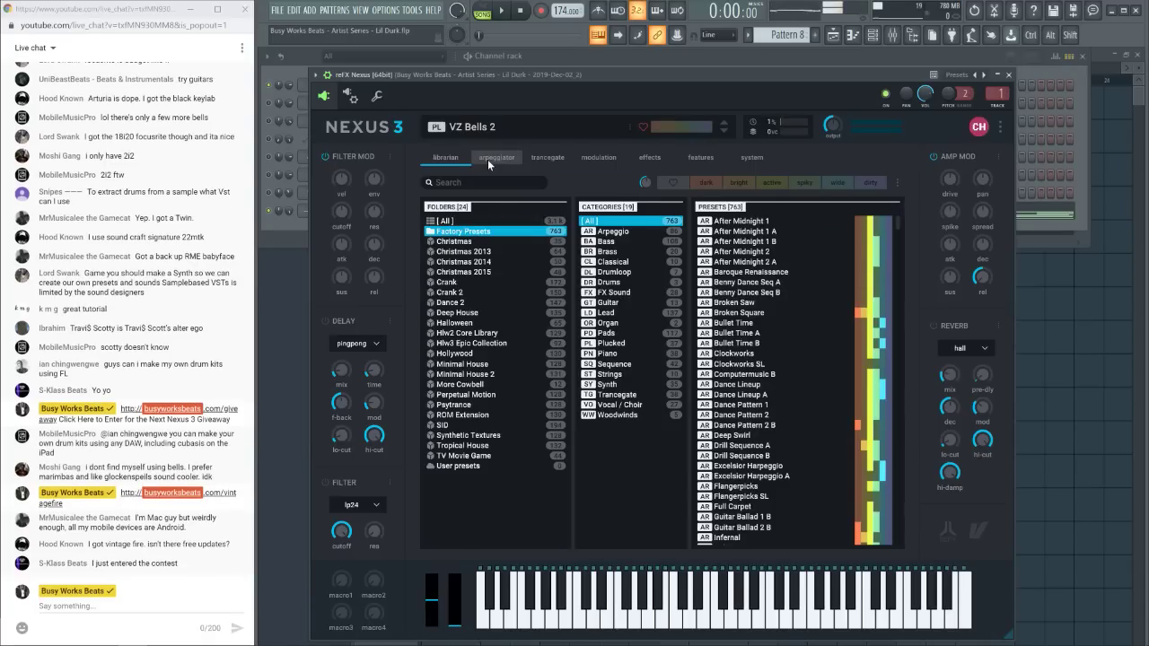
click(490, 161)
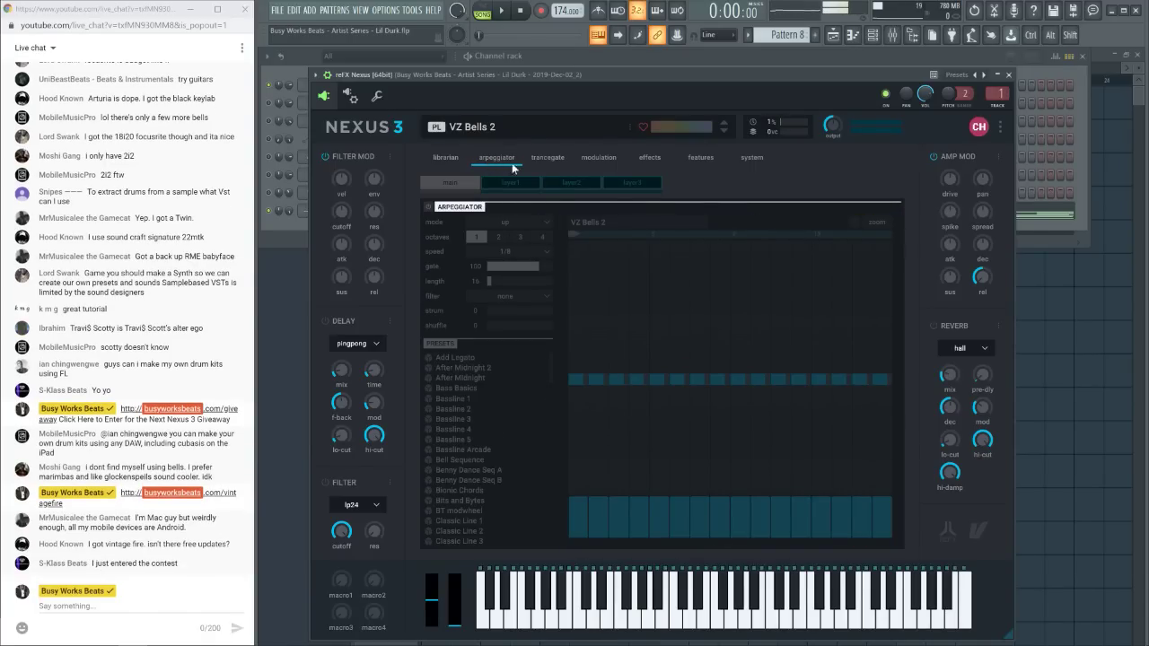
Review the Nexus 3 trancegate, modulation, effects, features and system pages, and return to the librarian
click(547, 159)
click(597, 162)
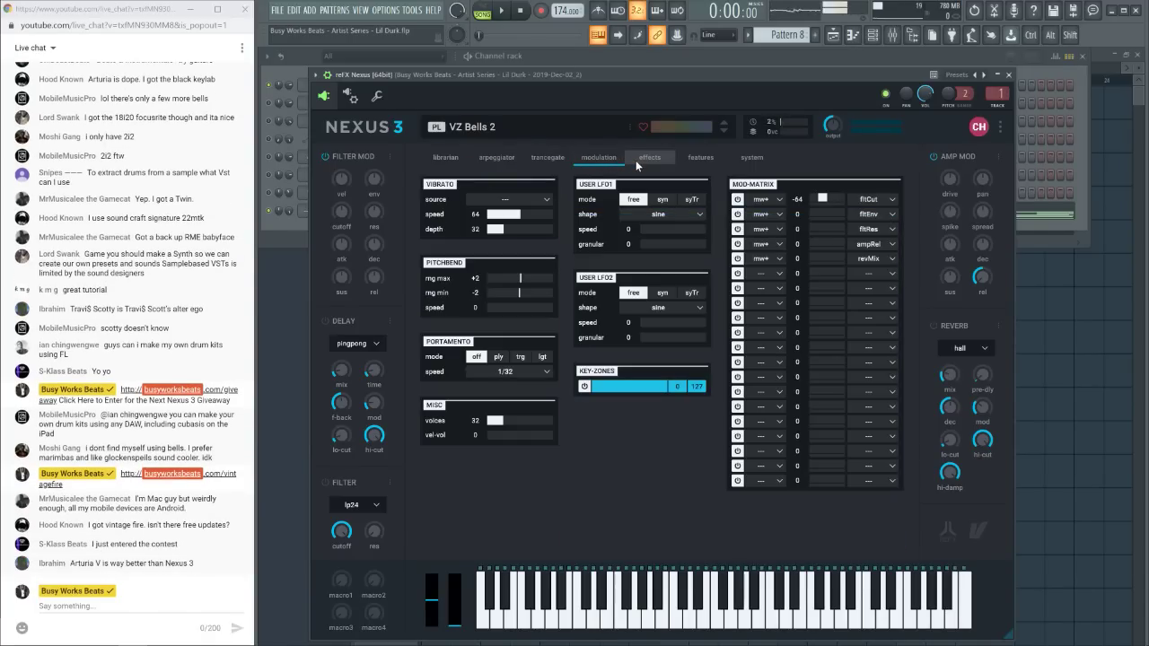
click(644, 162)
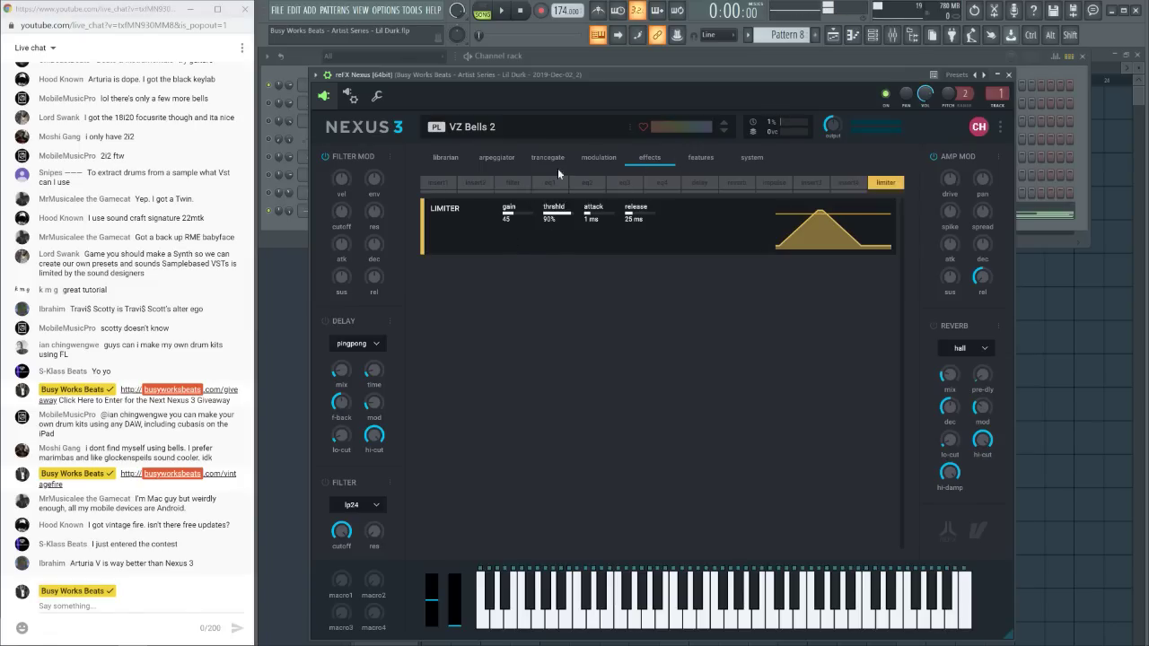
click(700, 159)
click(741, 159)
click(446, 160)
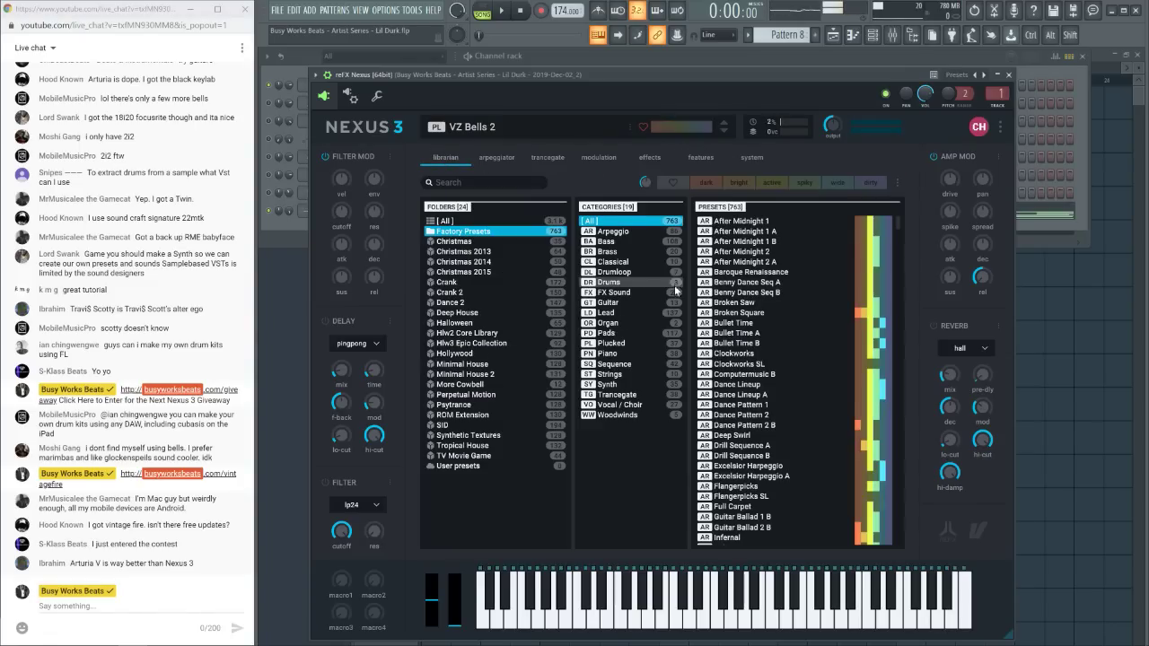
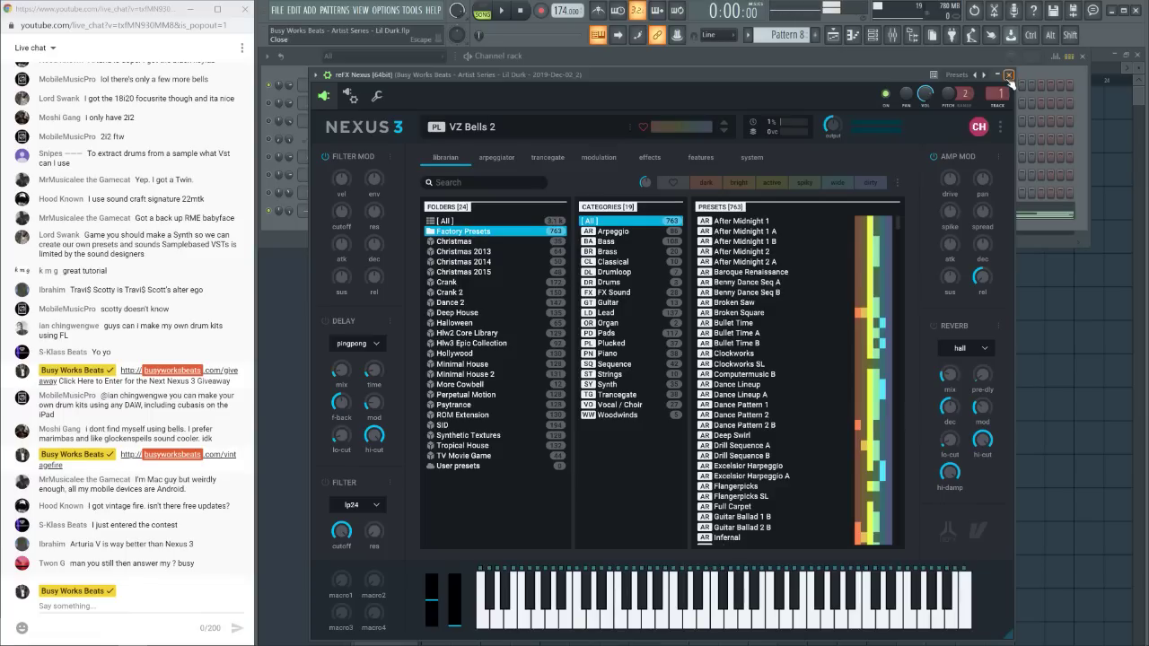
Close Nexus, open Vintage Fire, load the Pad - Alive EXP 2 preset and raise the layer 1 volume to maximum
click(1009, 76)
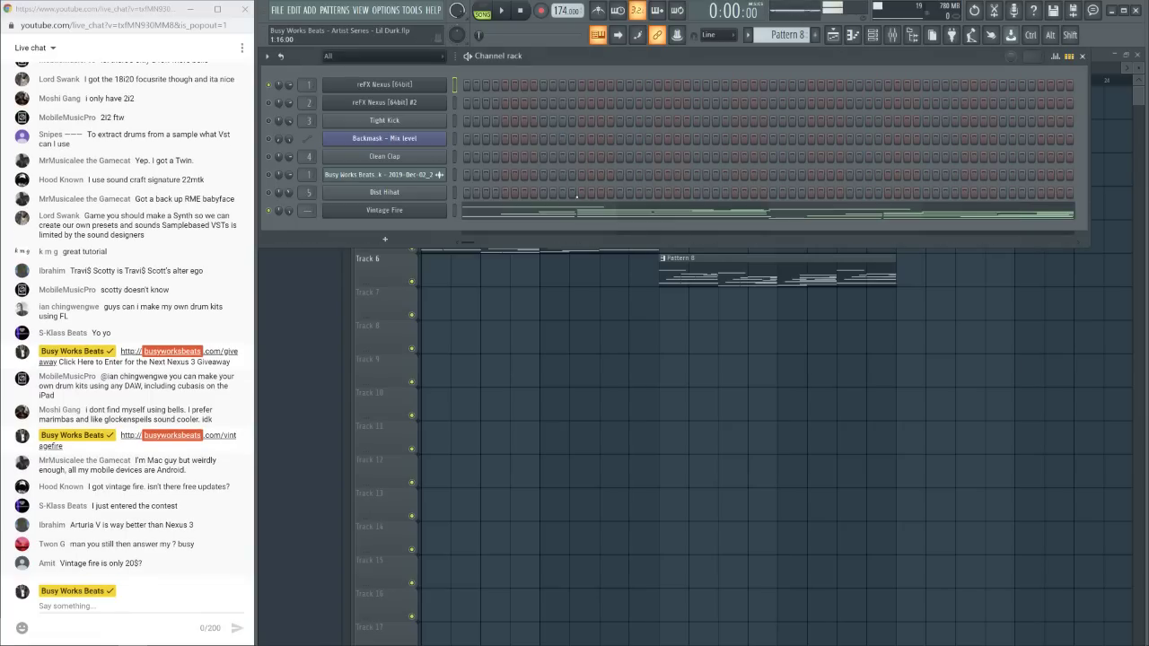
click(400, 212)
click(736, 248)
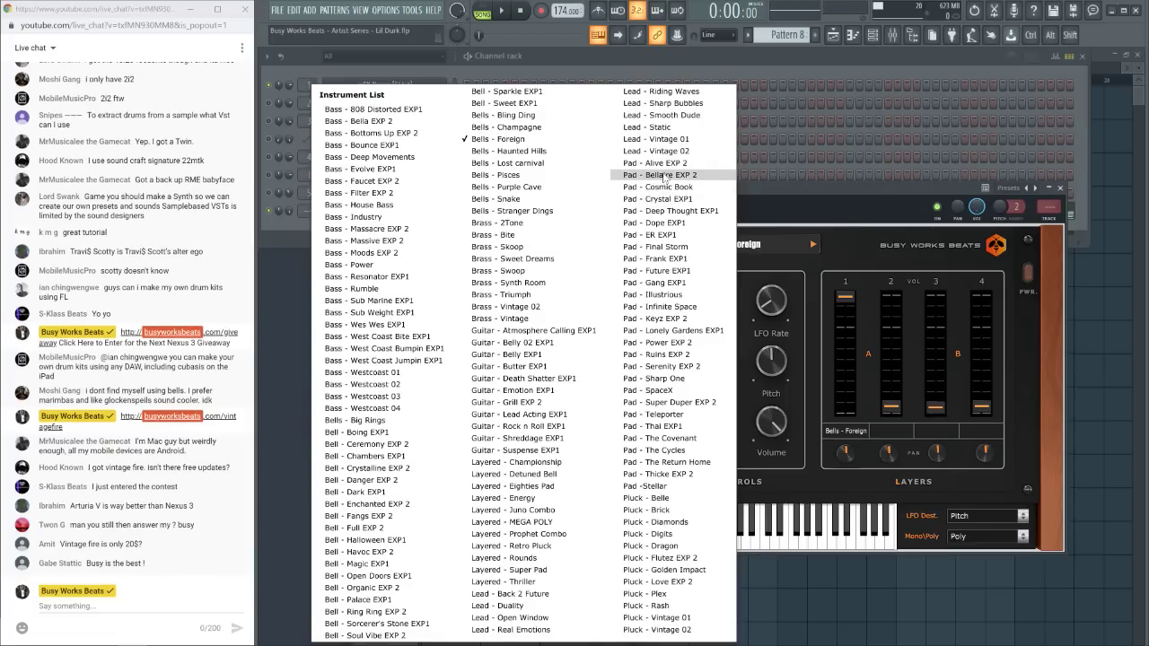
key(Escape)
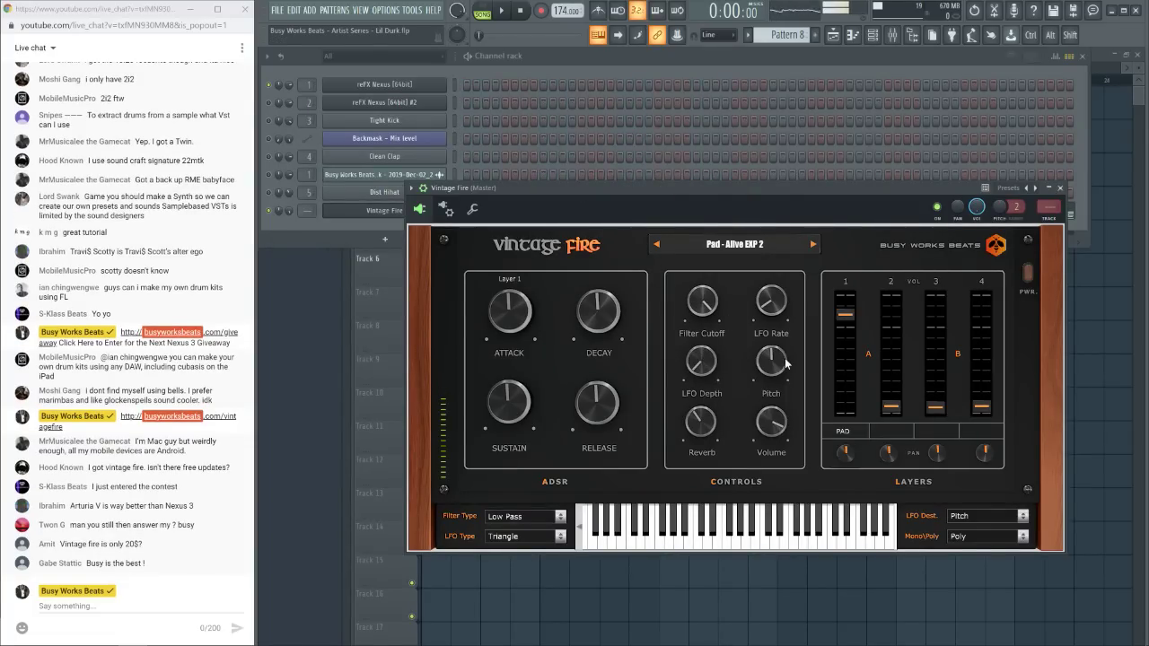
drag(845, 314, 844, 297)
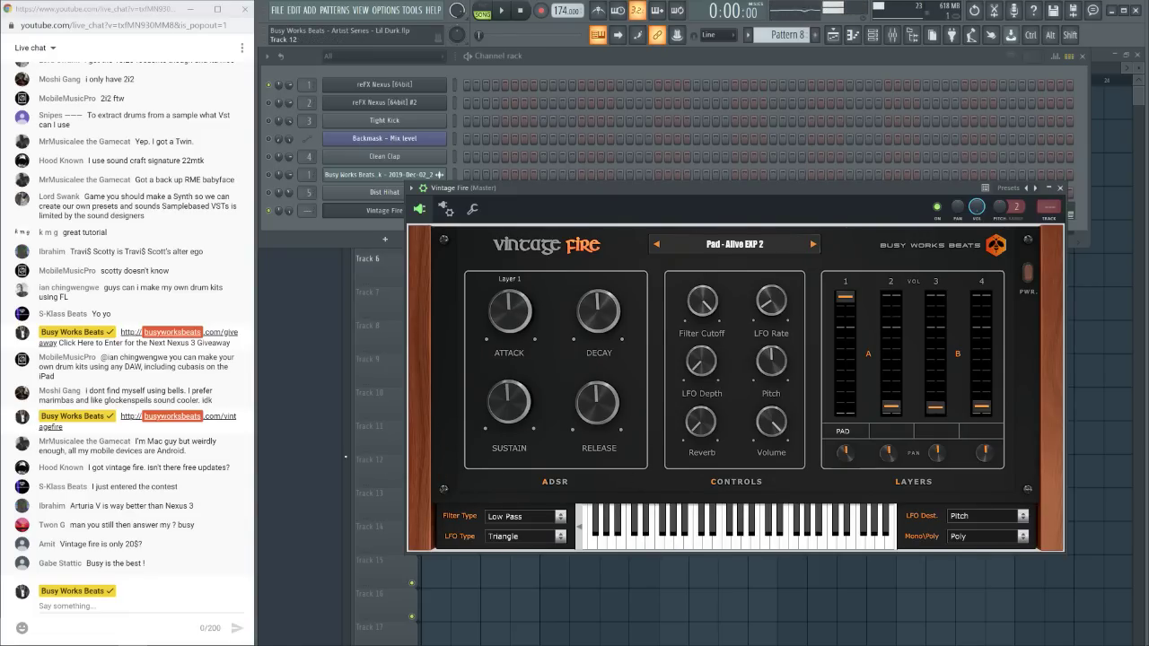
right_click(289, 211)
key(Escape)
click(472, 208)
right_click(453, 250)
key(Escape)
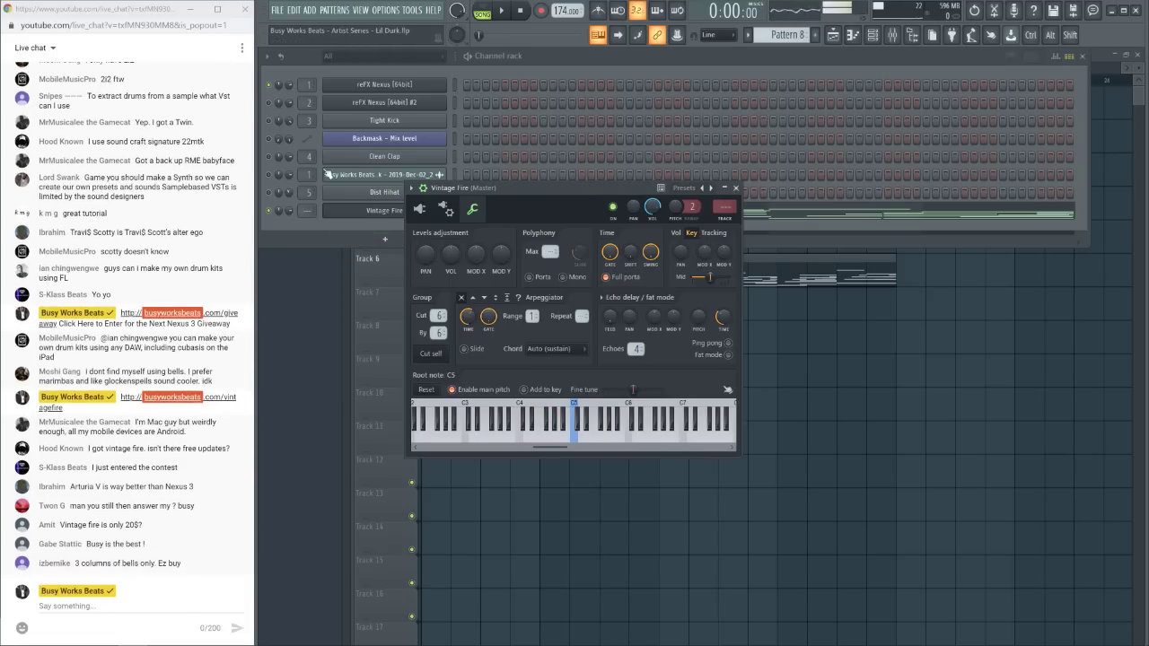
click(419, 208)
key(F6)
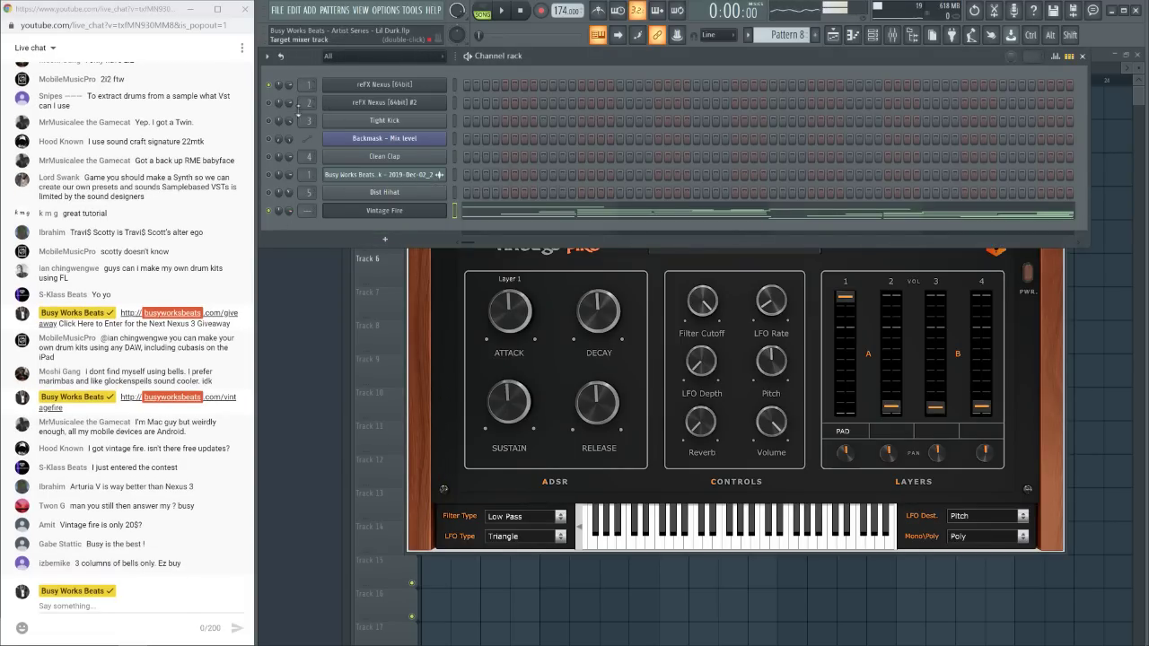
drag(278, 84, 279, 75)
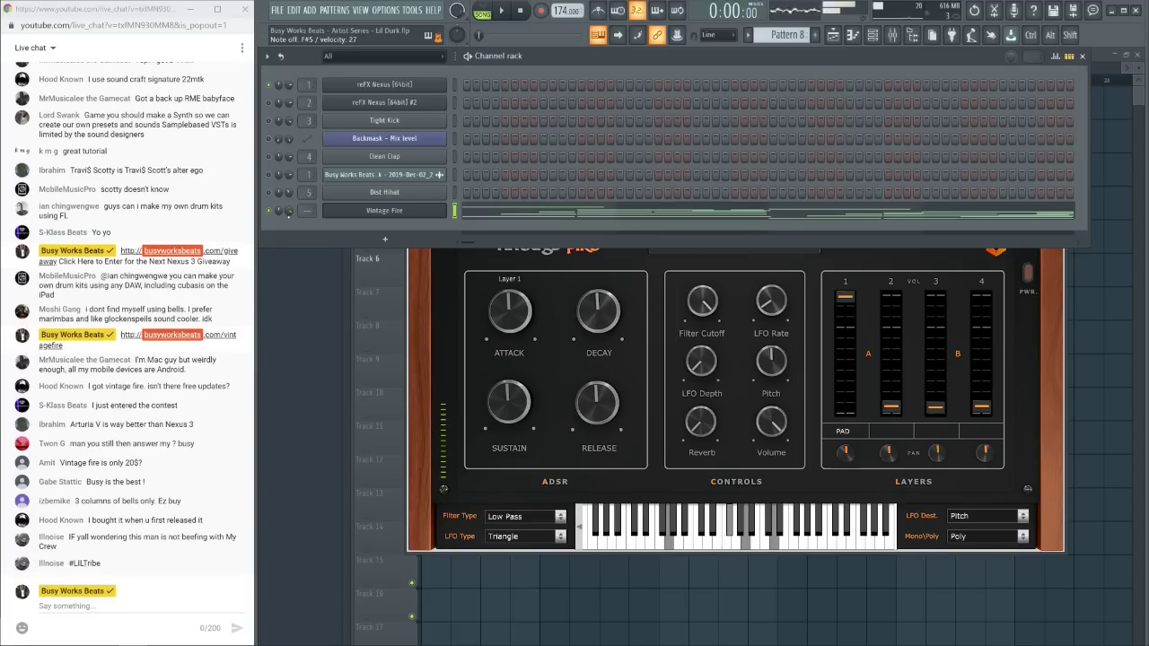
click(1024, 357)
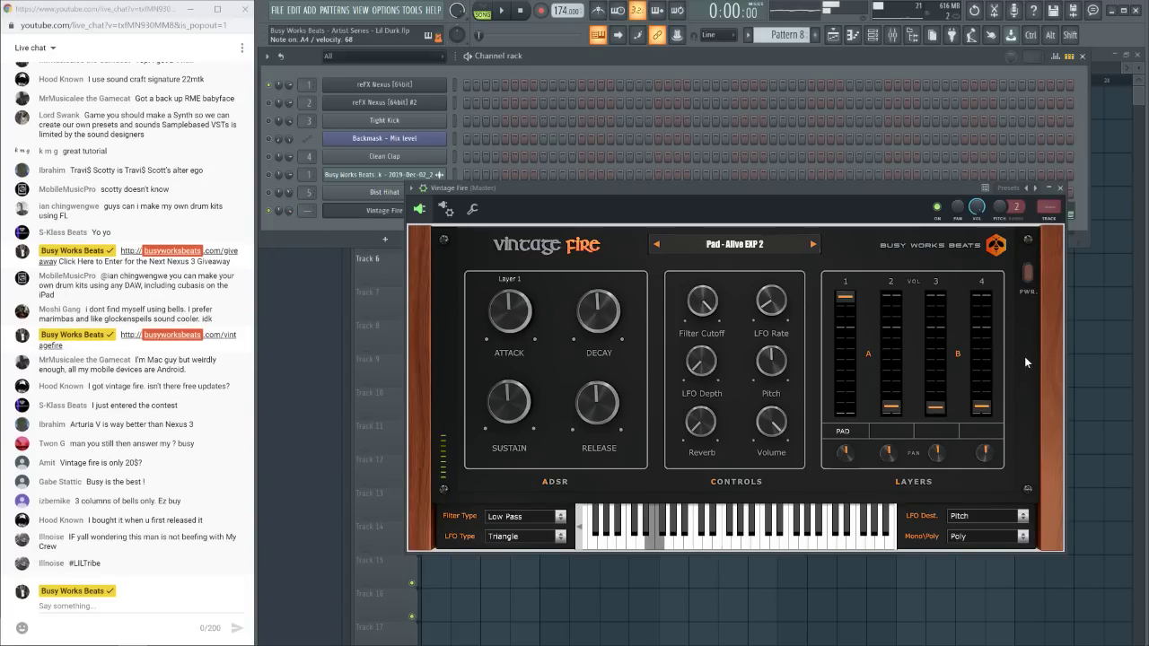
Load the Pad - Cosmic Book preset in Vintage Fire
click(709, 244)
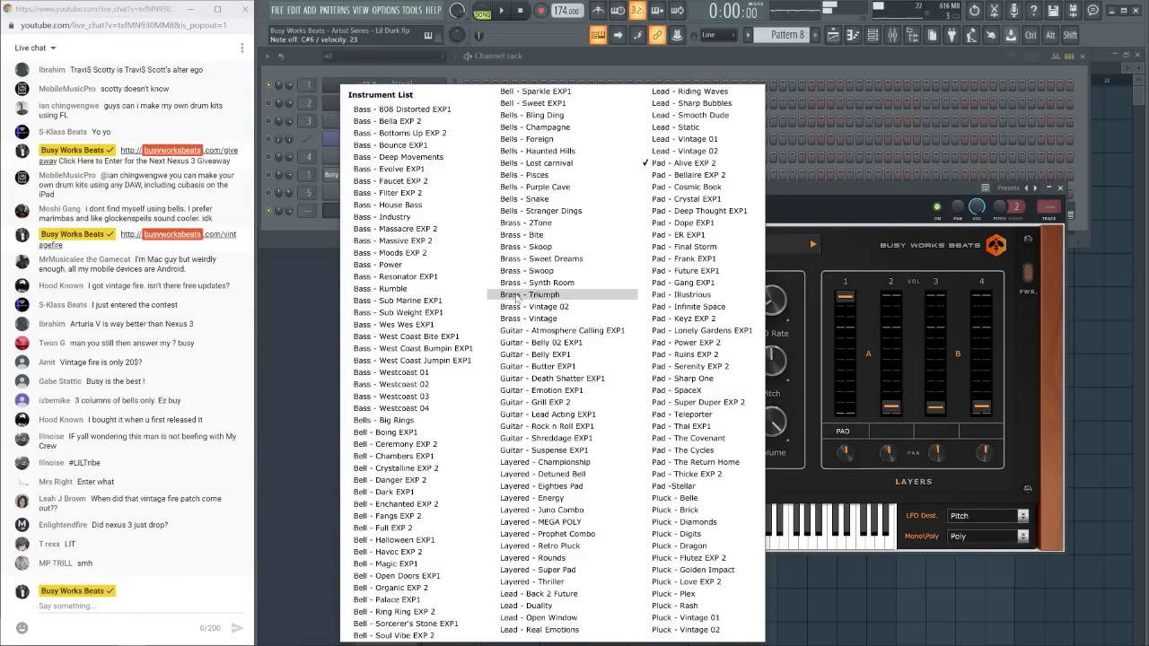
click(698, 190)
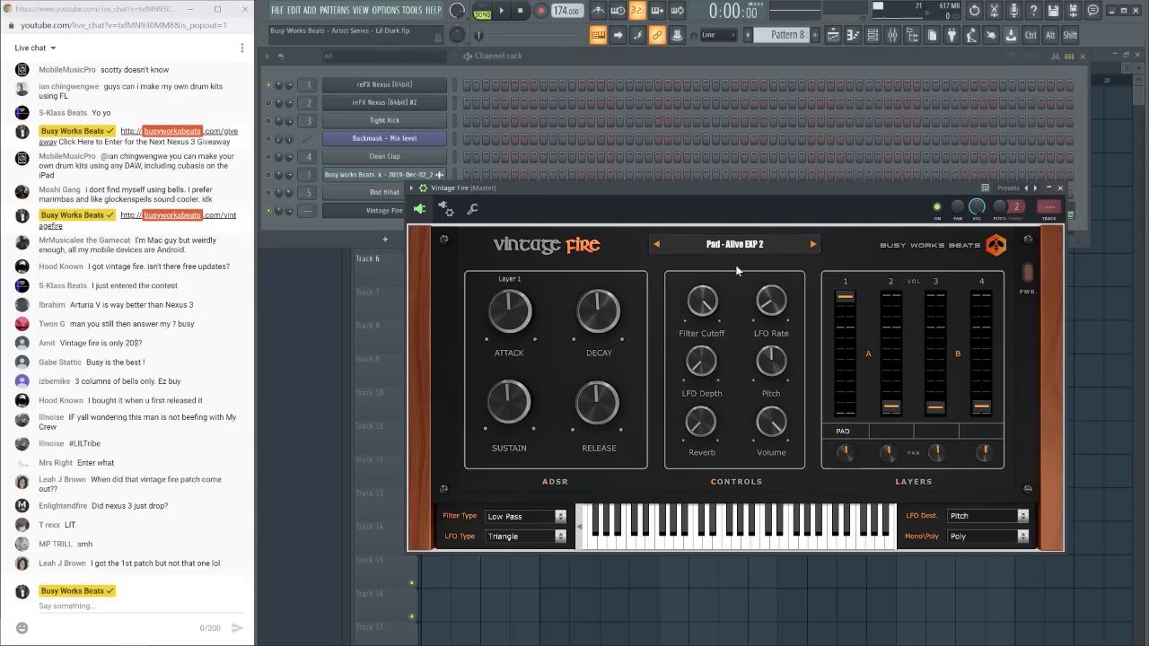
key(F6)
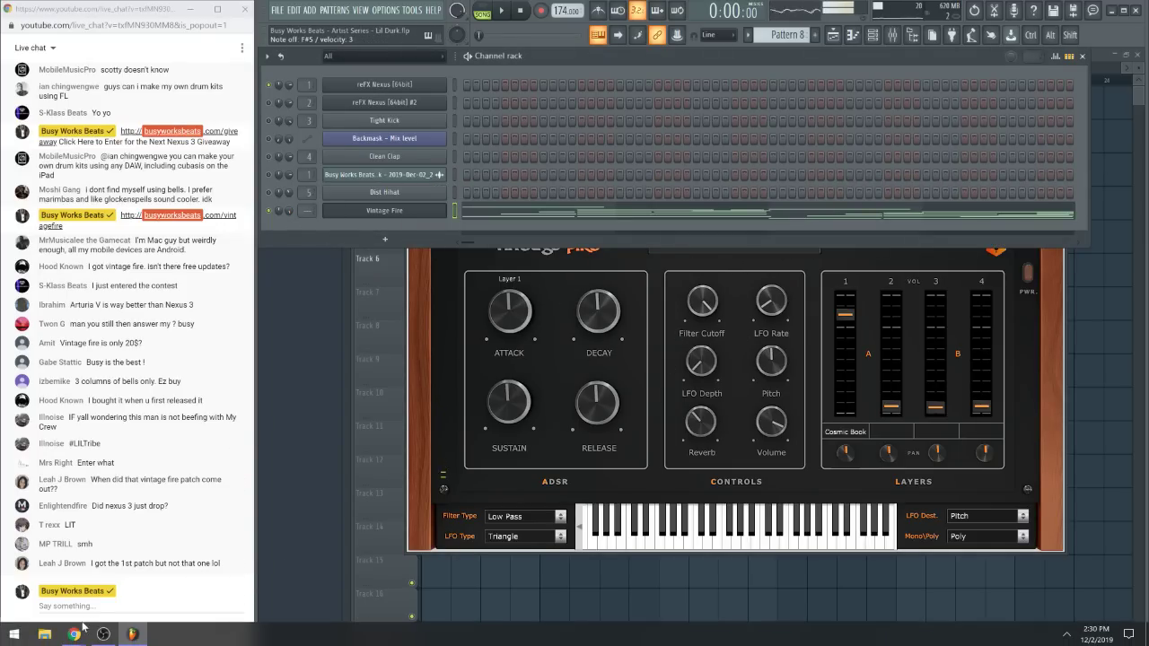
Switch to Chrome and copy the Nexus 3 giveaway line from the stream description on the YouTube live dashboard
mouse_move(74, 638)
click(112, 575)
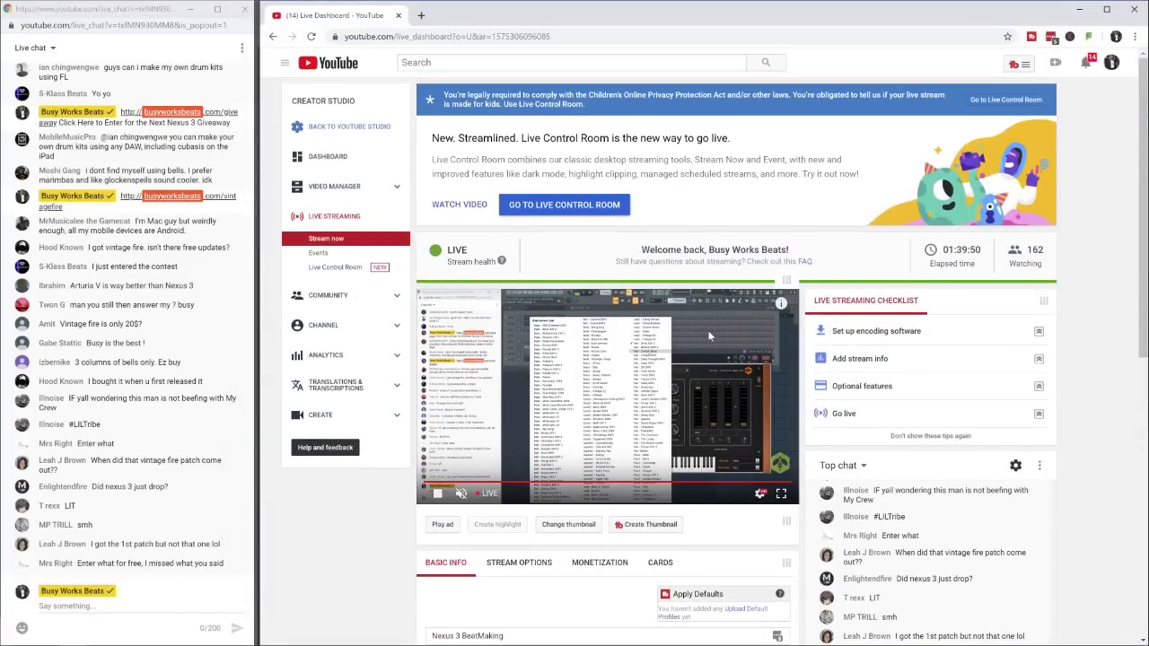
scroll(704, 350, down, 3)
right_click(693, 368)
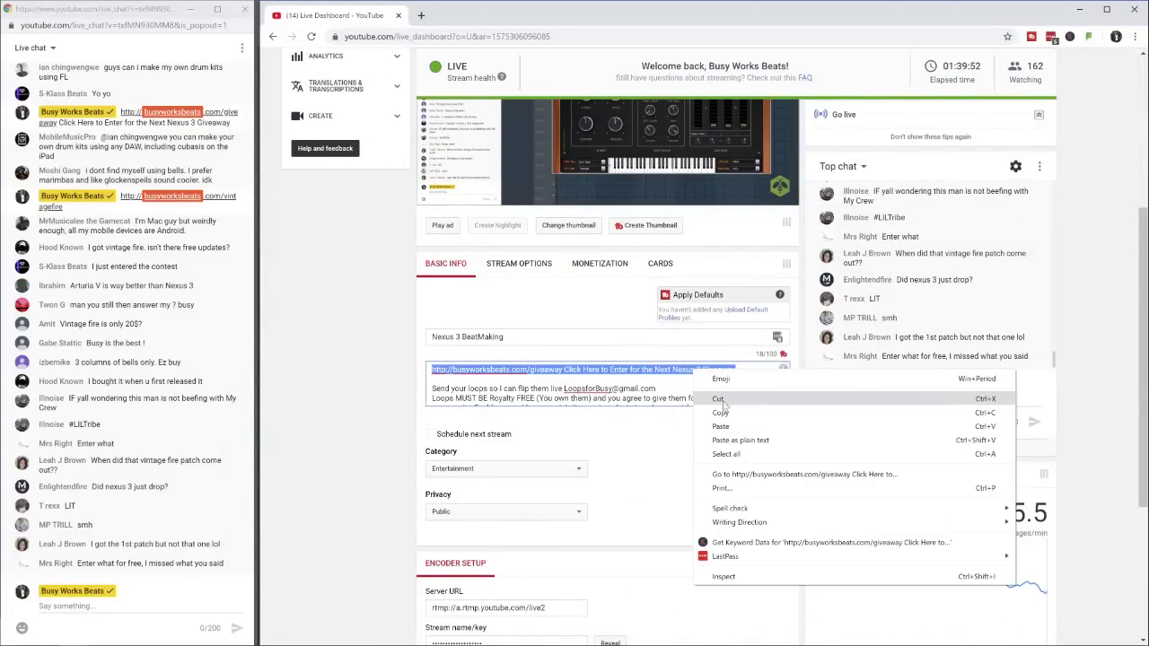
click(732, 411)
scroll(727, 397, up, 3)
click(125, 605)
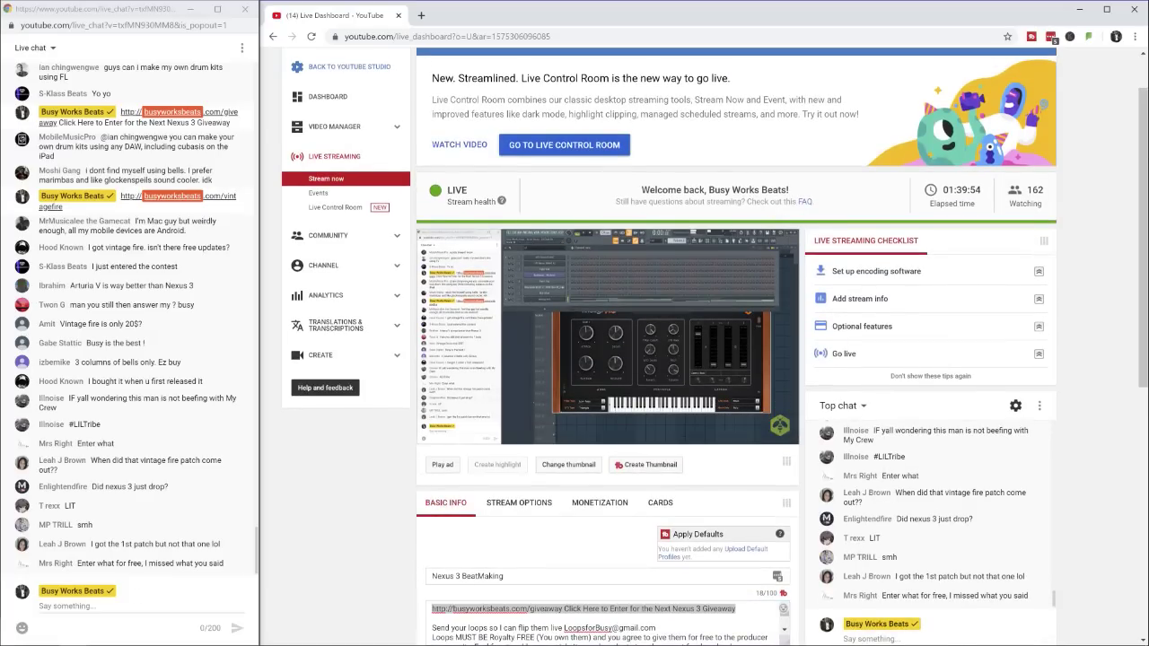
text(http://busyworksbeats.com/giveaway Click Here to Enter for the Next Nexus 3 Giveaway)
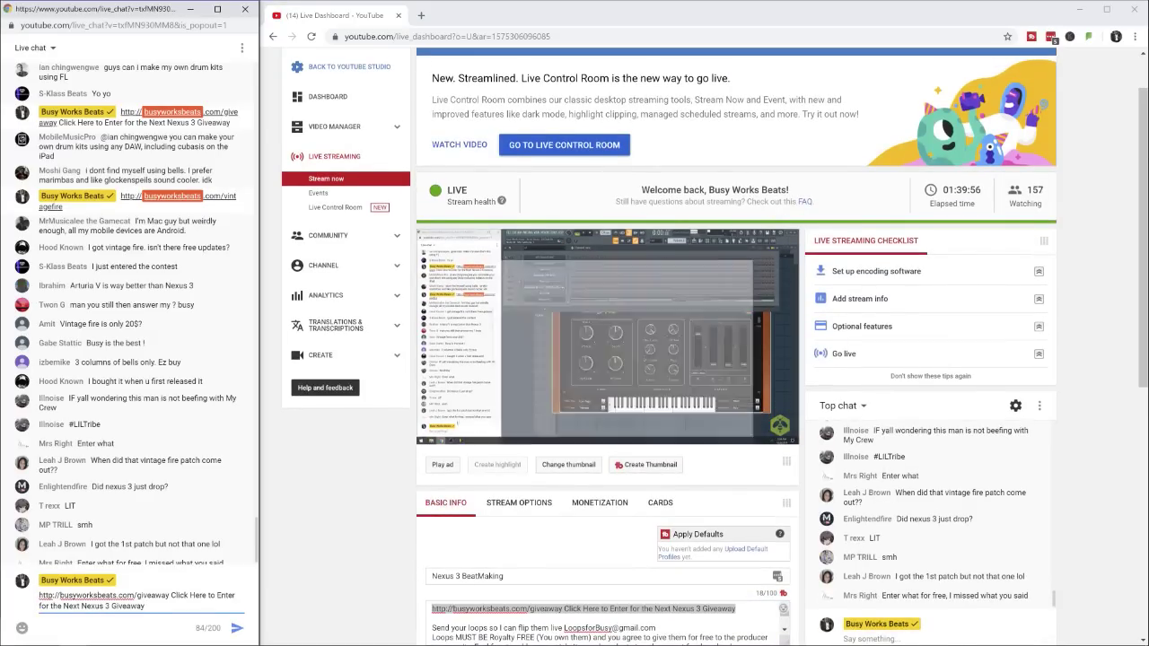
key(Return)
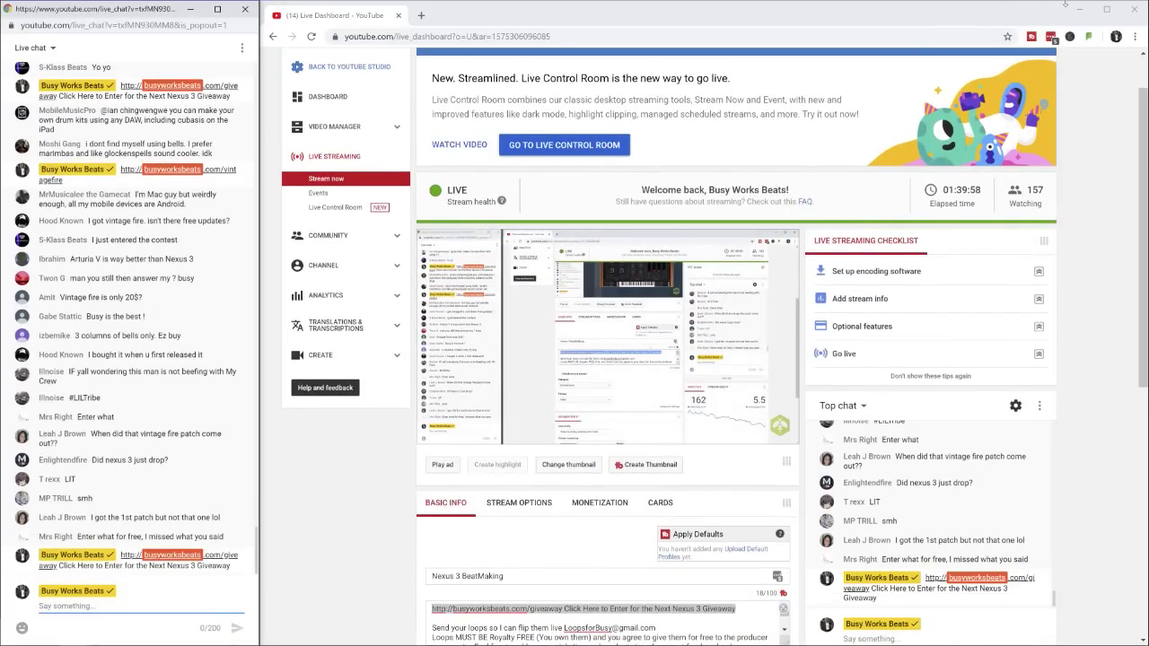
click(1078, 9)
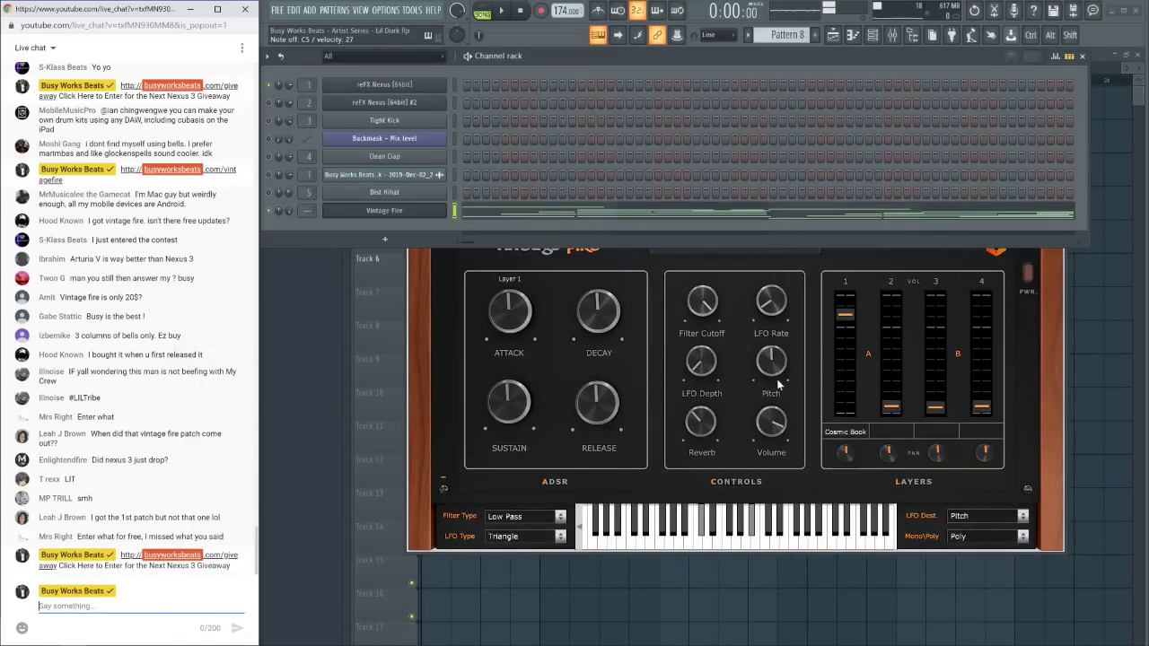
Bring Vintage Fire to the front, glance at its wrapper settings and load the Pad - Crystal EXP1 preset
click(816, 244)
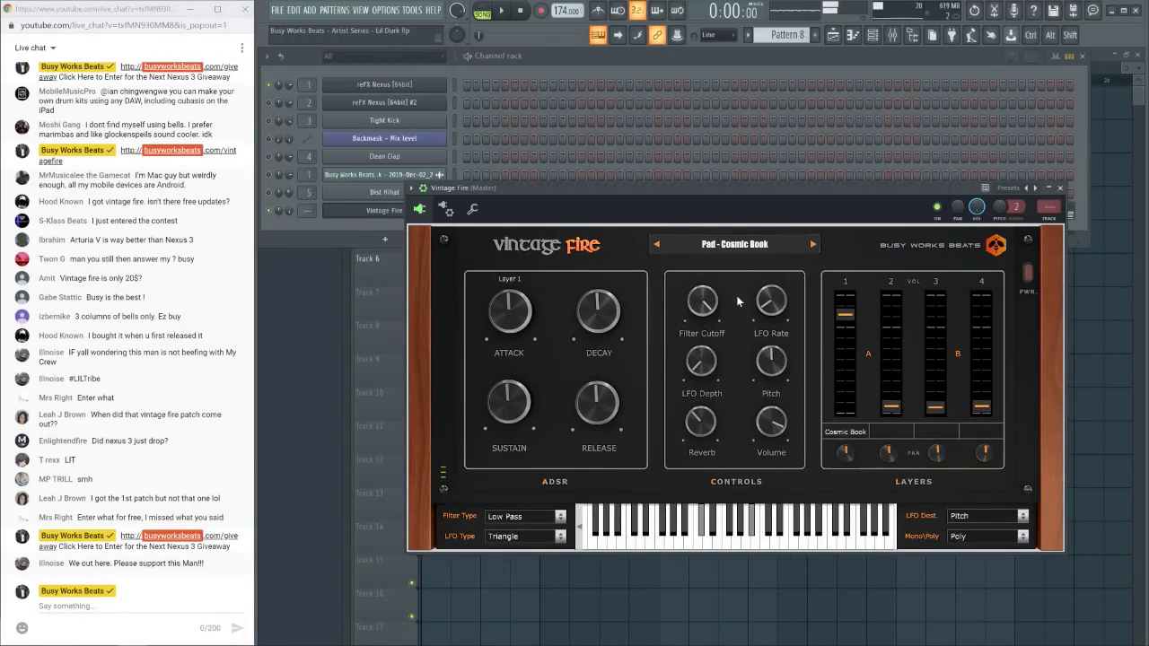
click(472, 209)
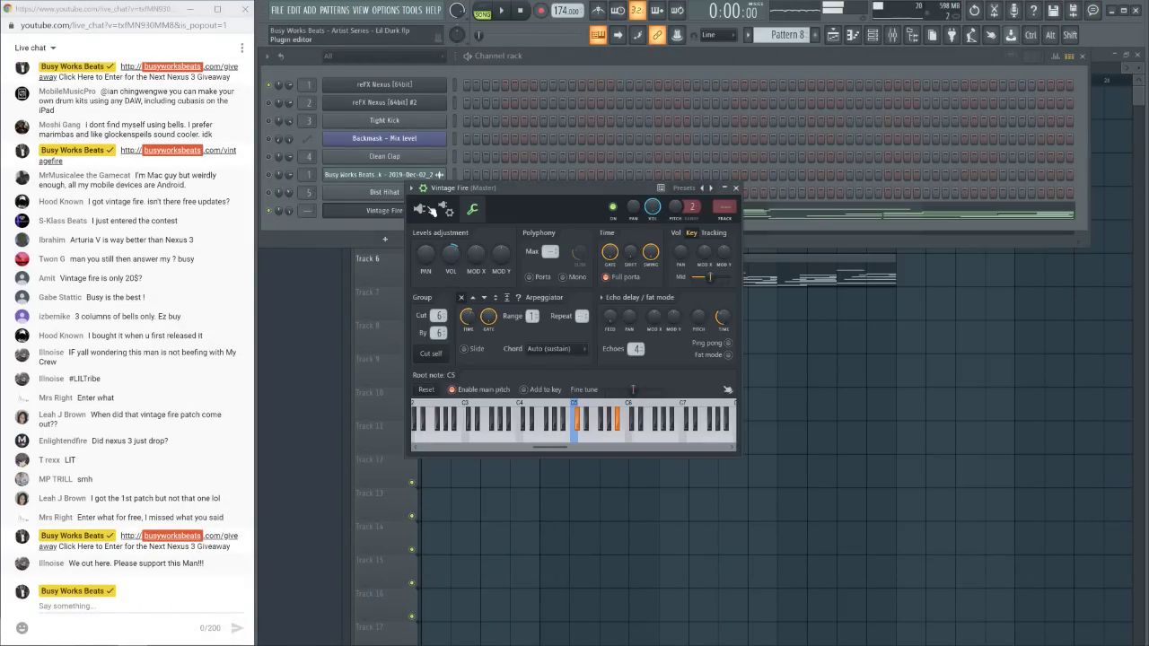
click(428, 208)
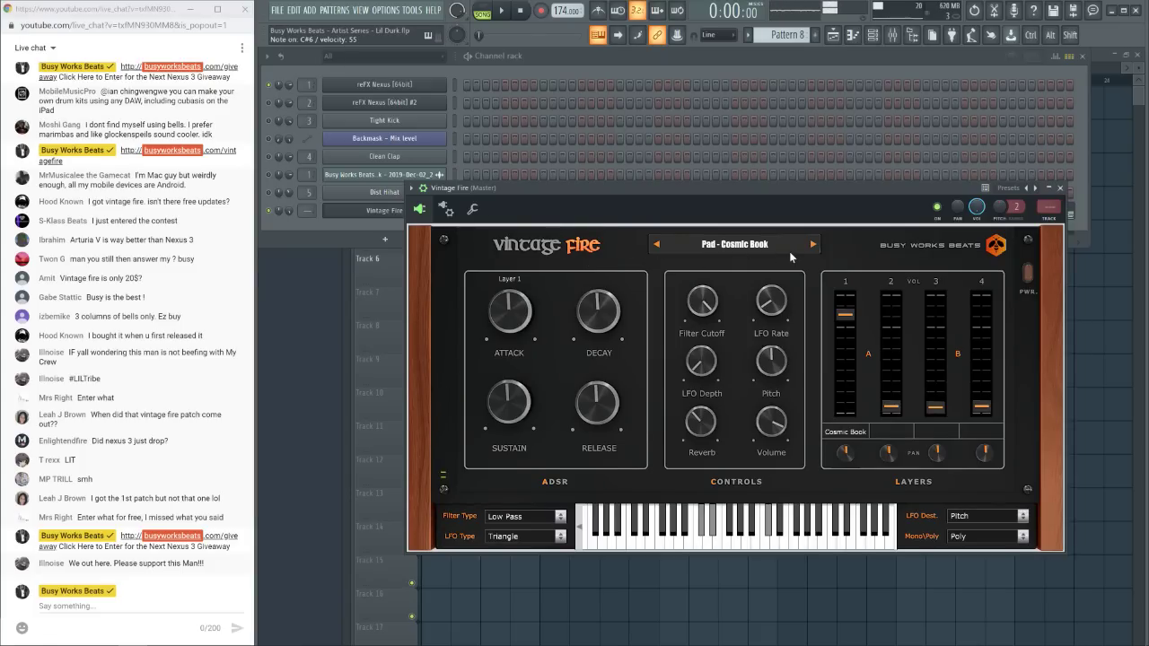
click(813, 245)
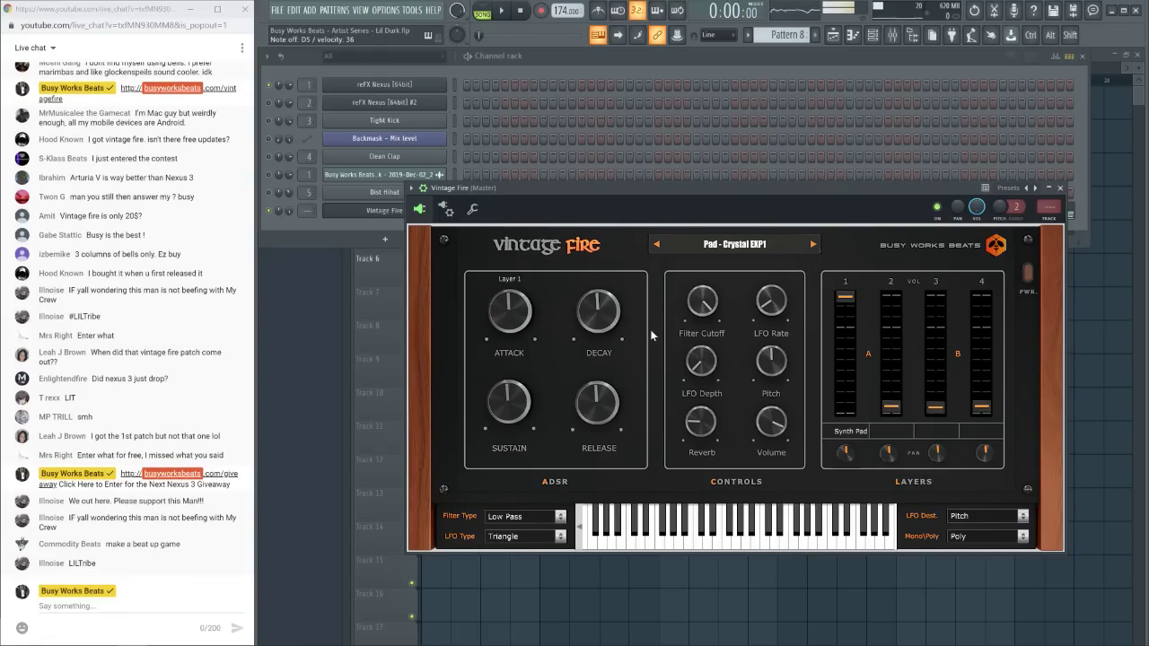
Open the first reFX Nexus channel and reposition its plugin window so it fits fully on screen
click(416, 91)
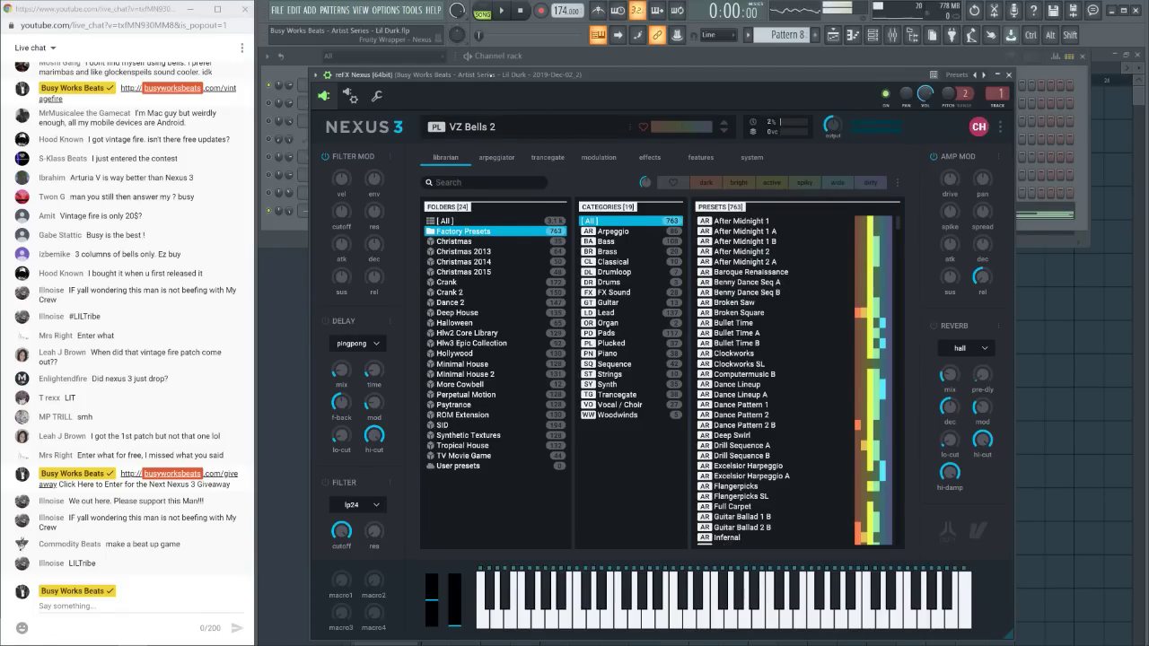
drag(431, 75, 380, 55)
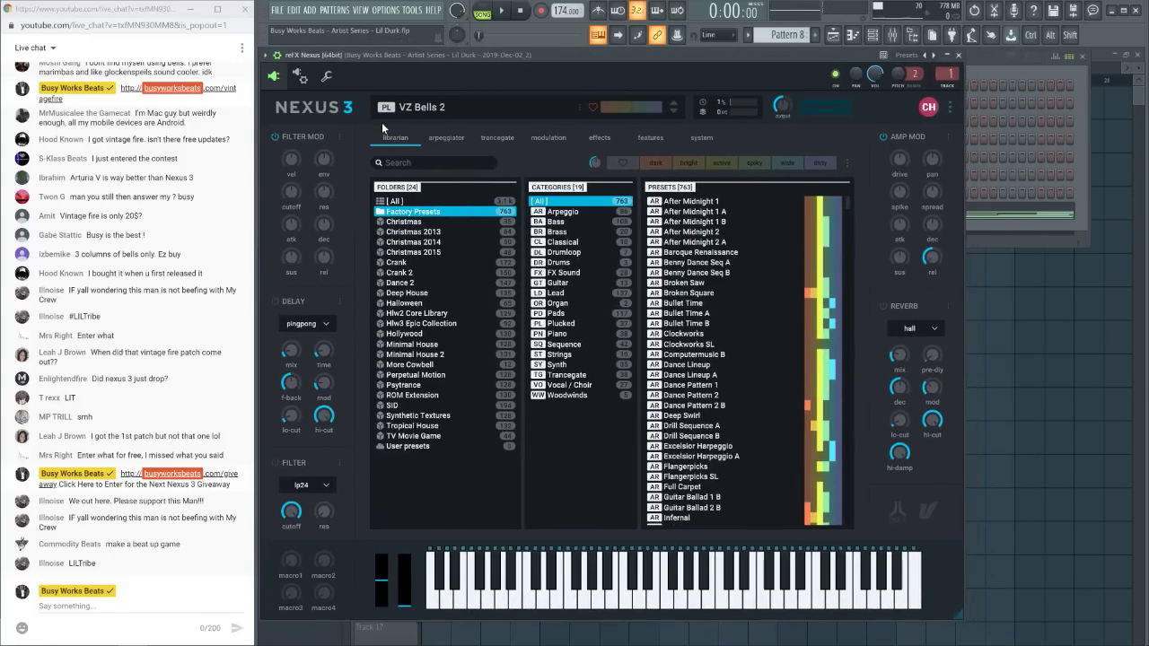